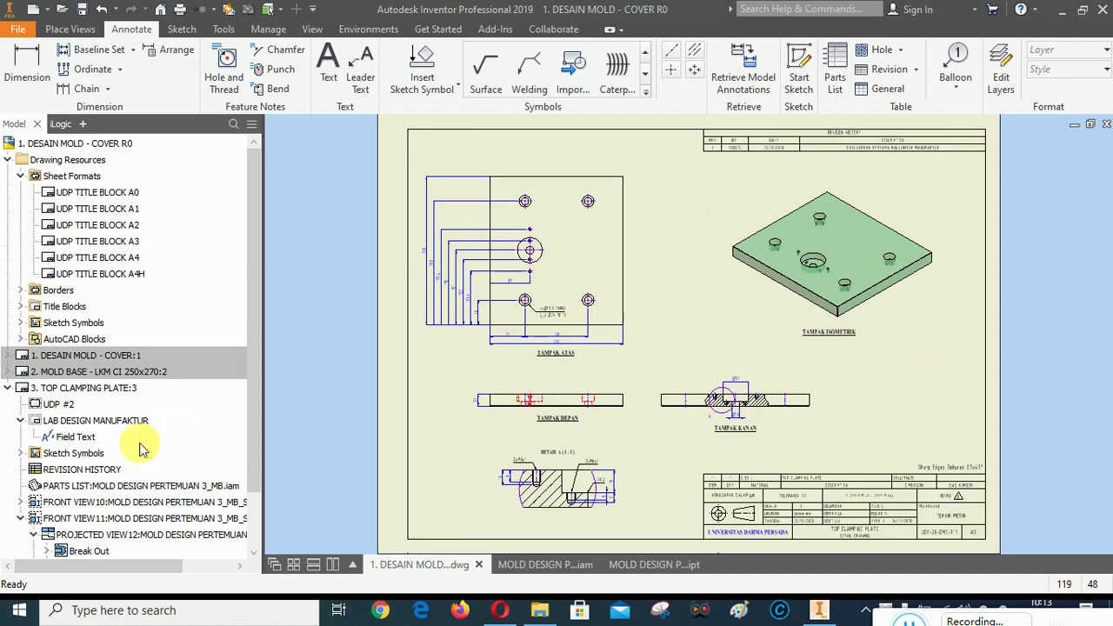
Inspect the mold base sheet, return to the top clamping plate sheet, and collapse the expanded sheet and sheet format entries.
left_click(75, 374)
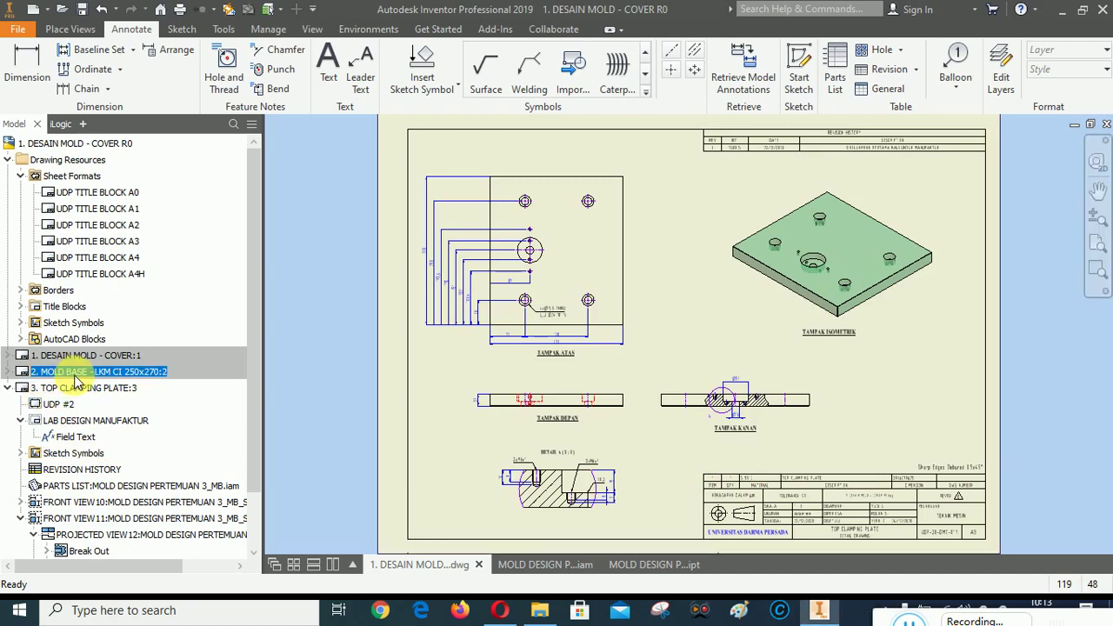
double_click(75, 374)
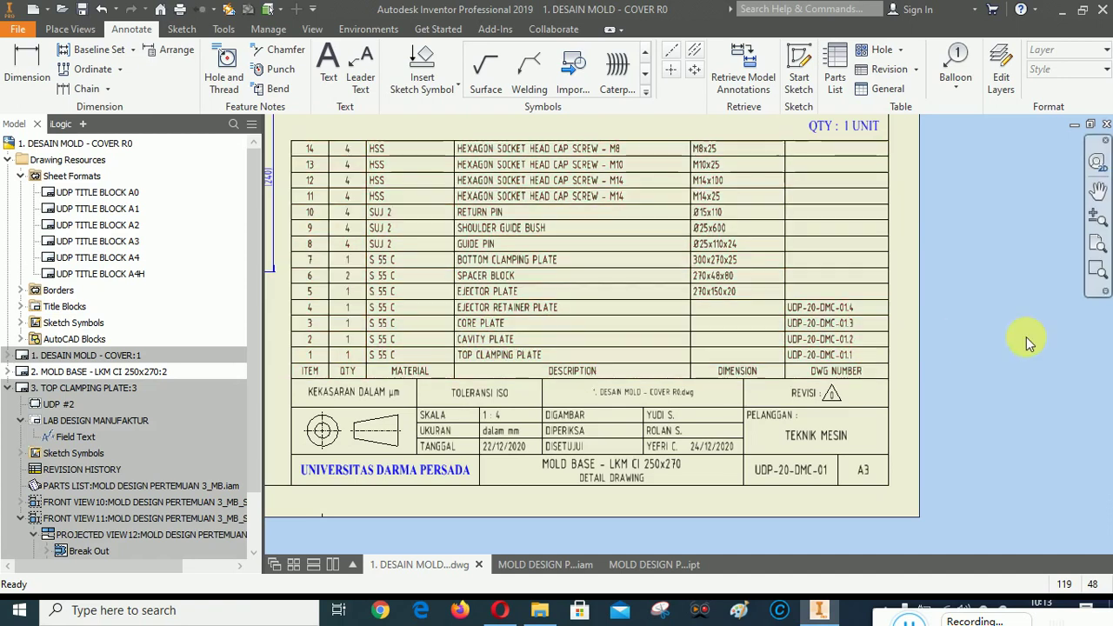
left_click(1099, 247)
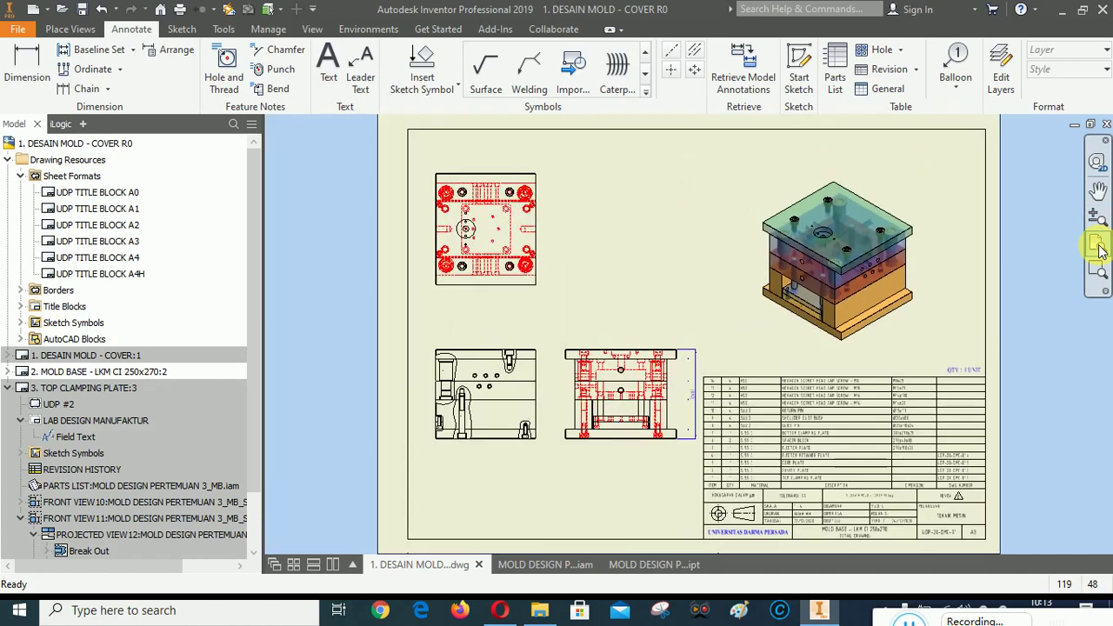
left_click(8, 388)
double_click(92, 389)
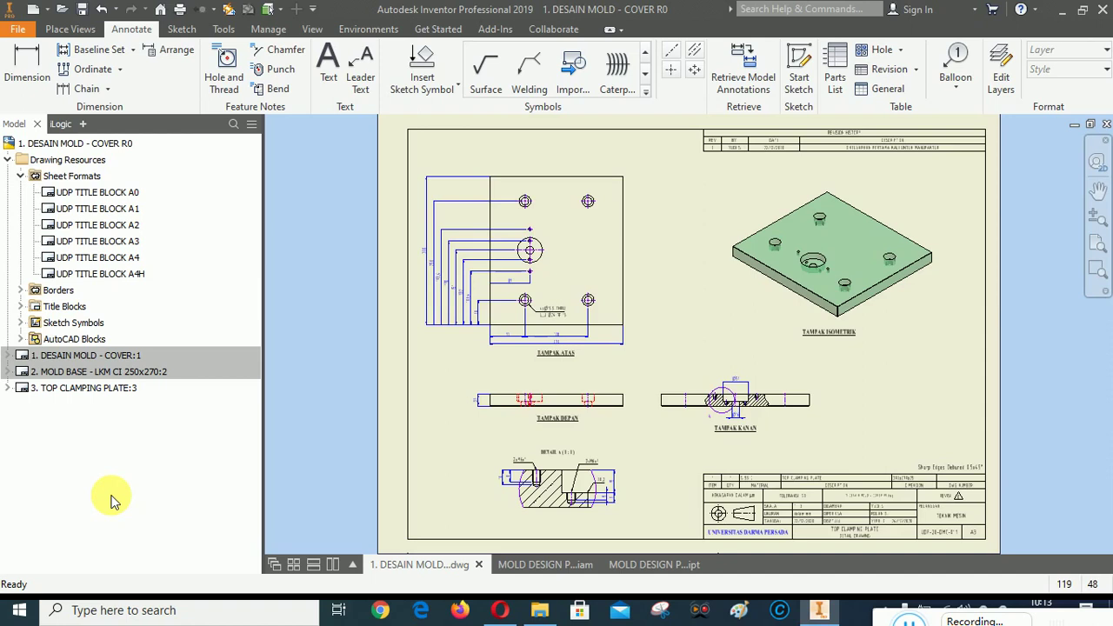
left_click(17, 178)
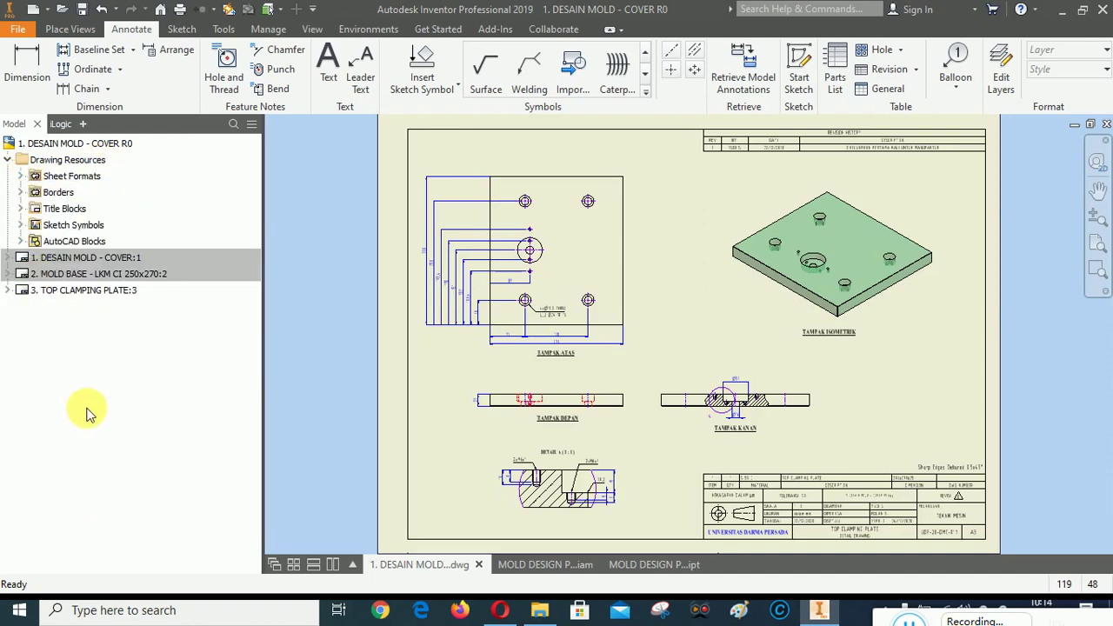
Review the mold cover assembly, mold base and top clamping plate sheets, including the parts list on the mold base sheet.
double_click(77, 257)
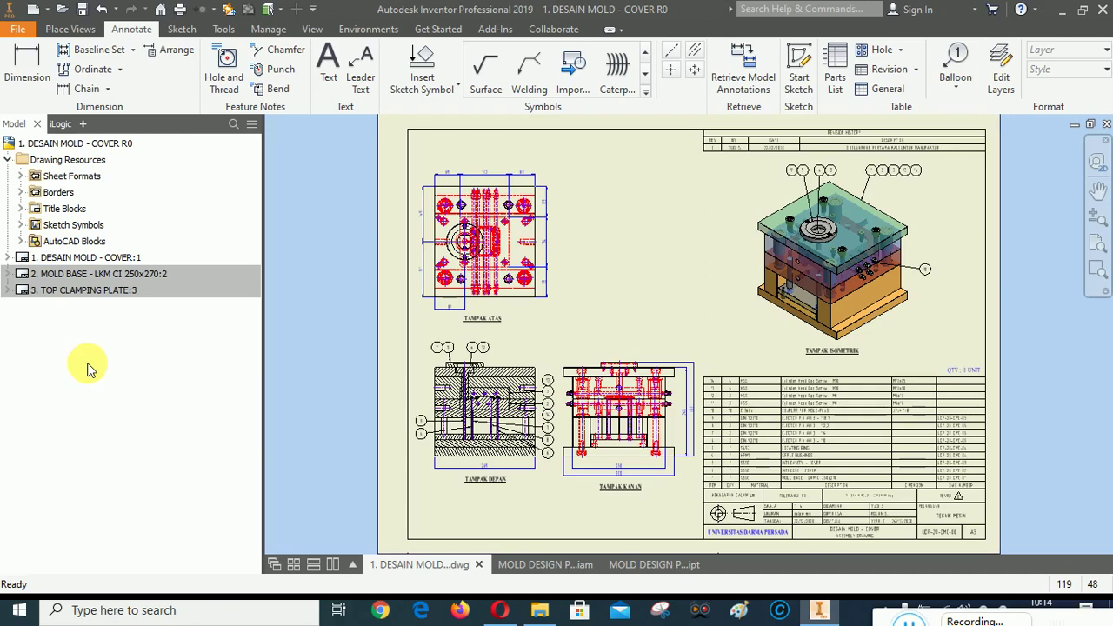
double_click(76, 274)
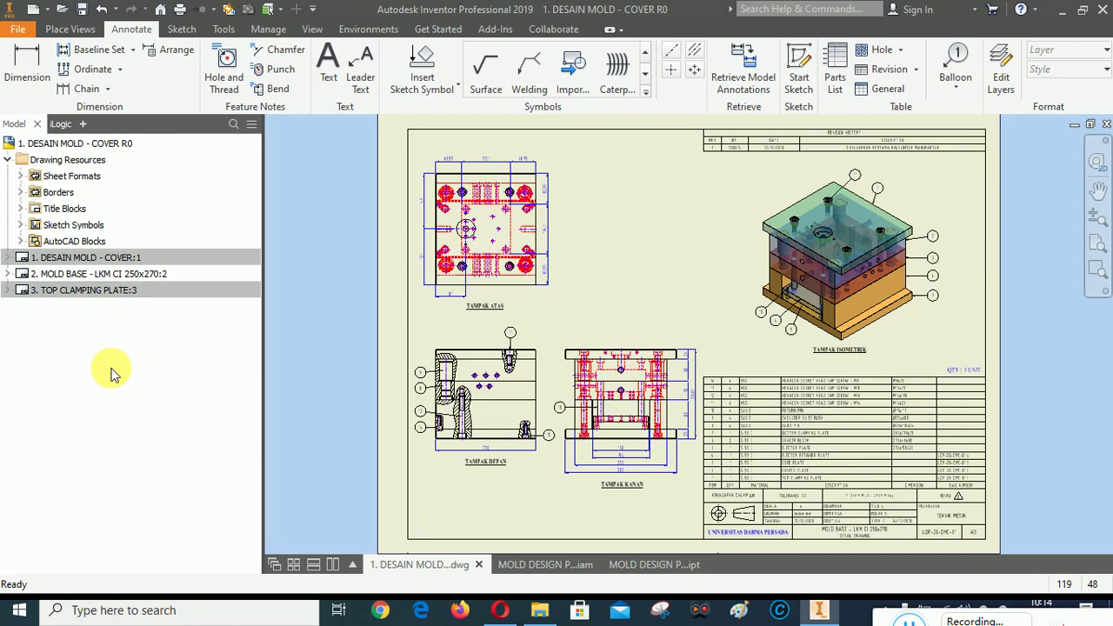
double_click(86, 290)
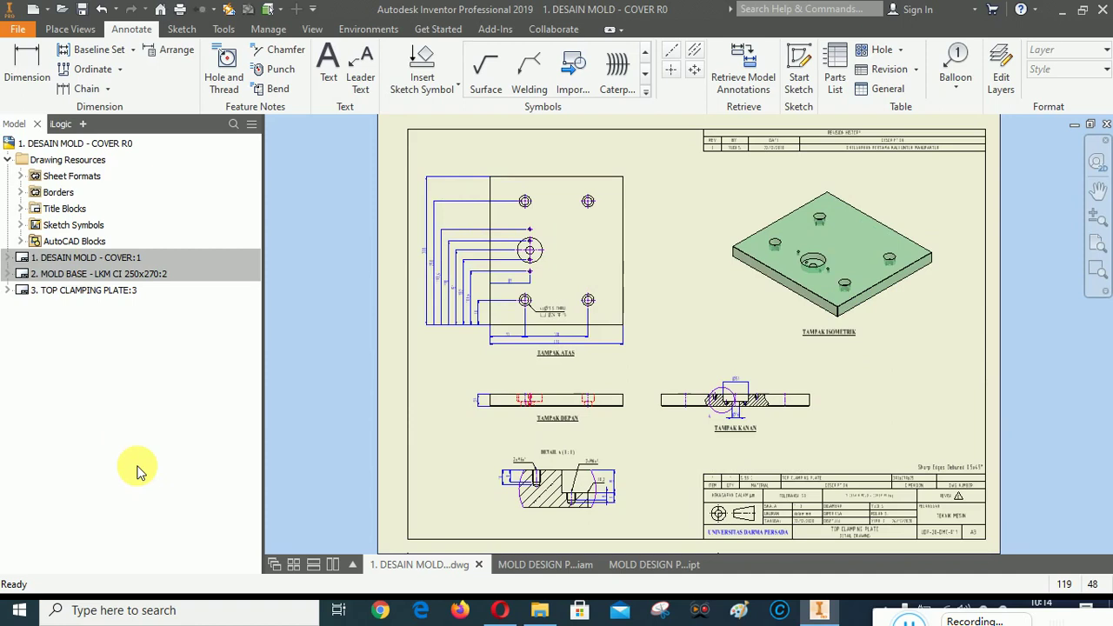
double_click(66, 276)
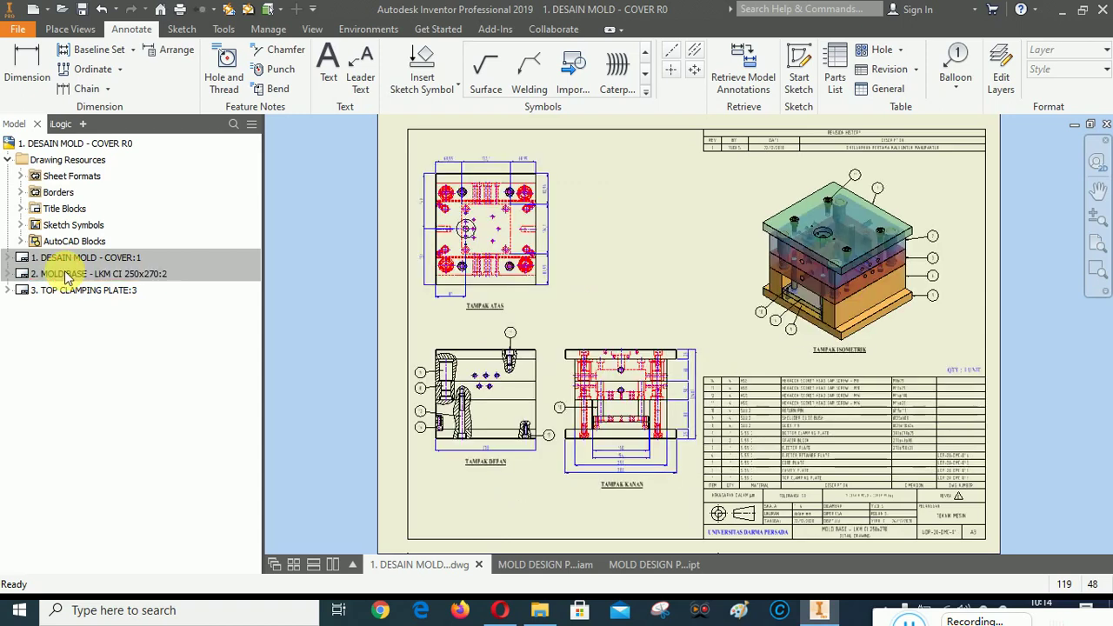
scroll(863, 494, "up", 4)
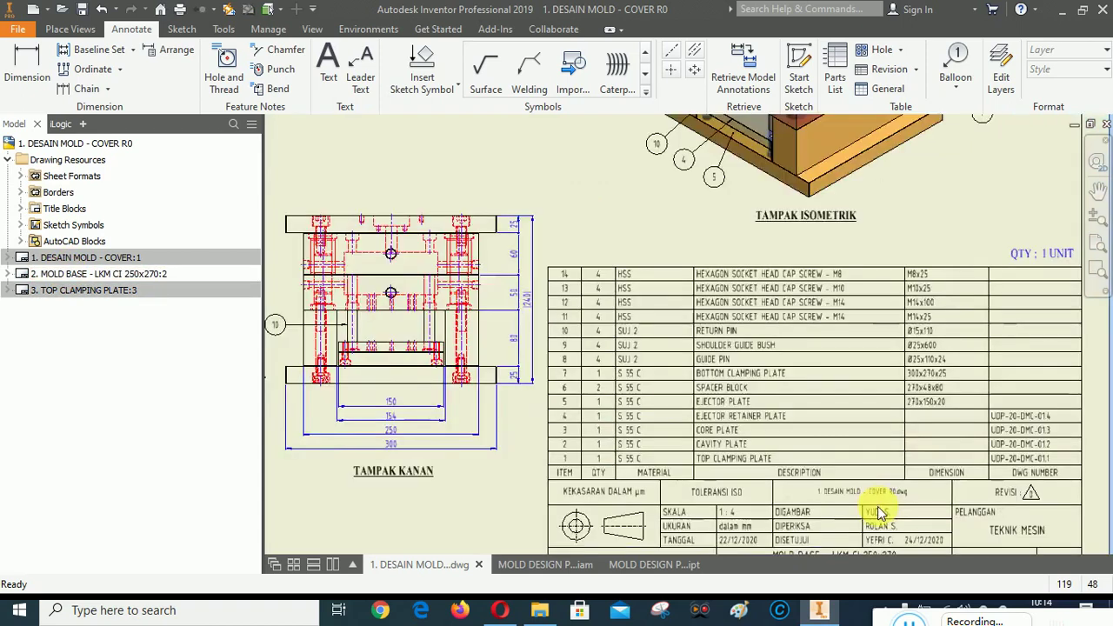
scroll(745, 496, "down", 2)
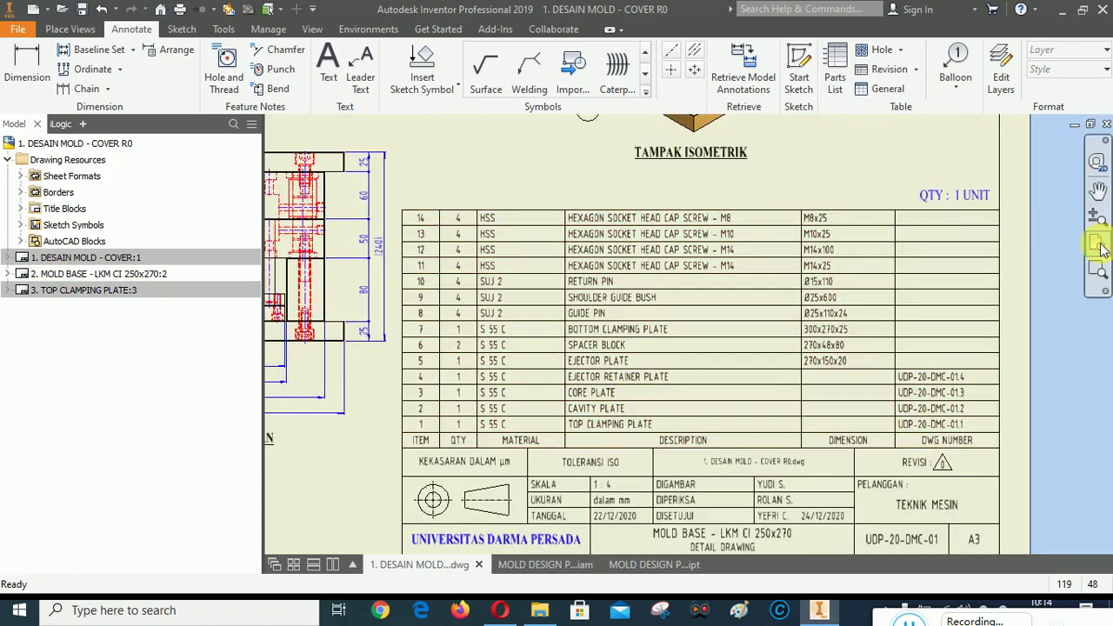
left_click(1098, 245)
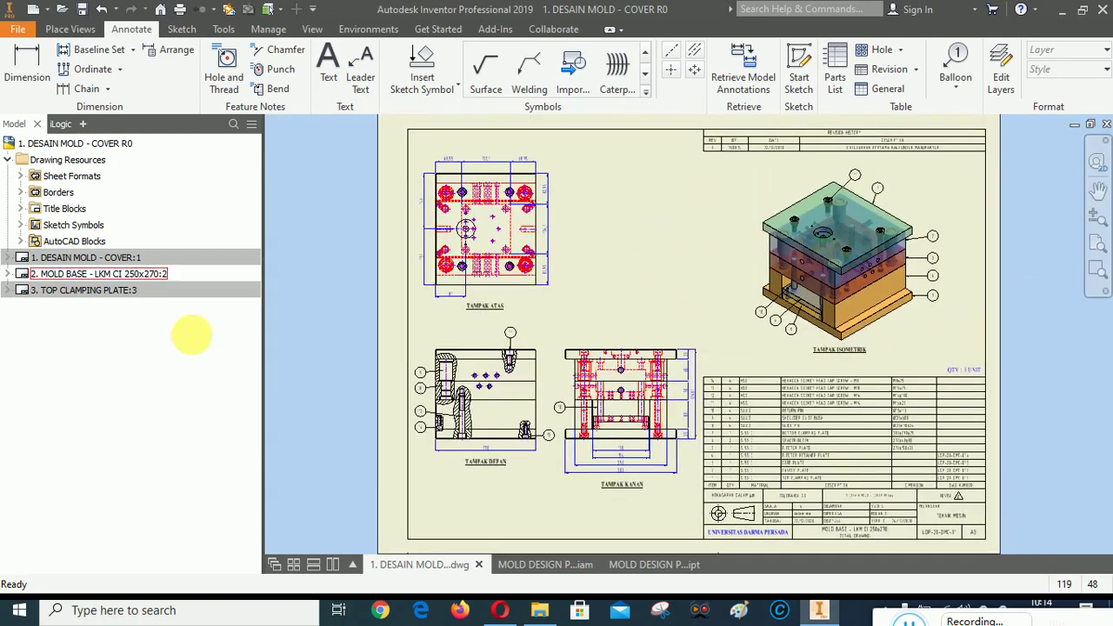
double_click(80, 293)
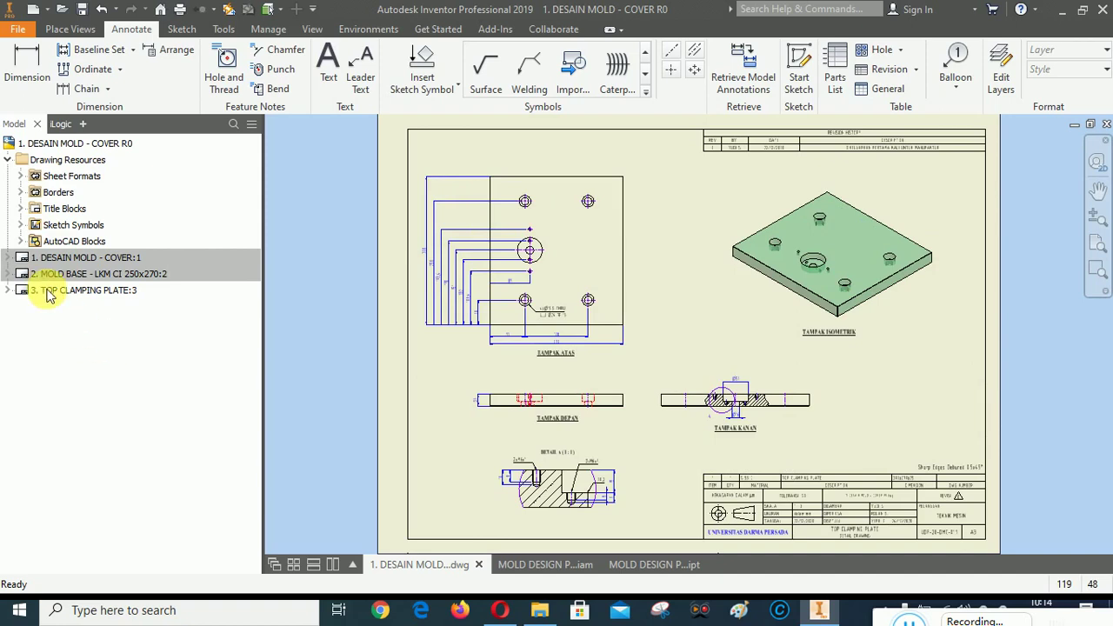
Start a new sheet from the UDP TITLE BLOCK A3 format and set its NAMA GAMBAR field to DETAIL DRAWING.
left_click(20, 176)
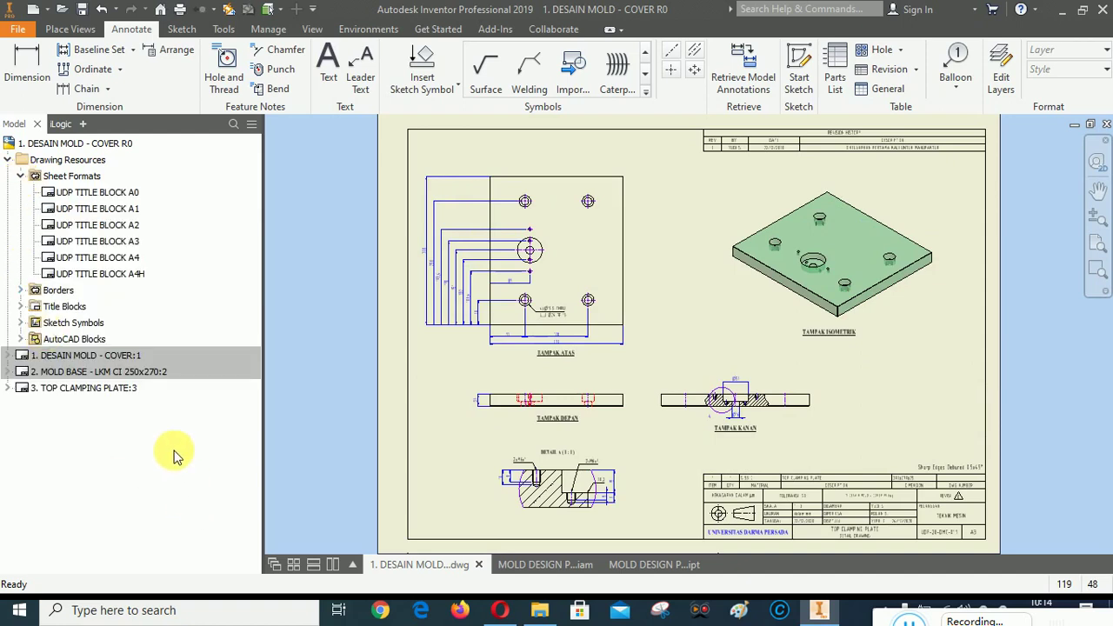
right_click(88, 247)
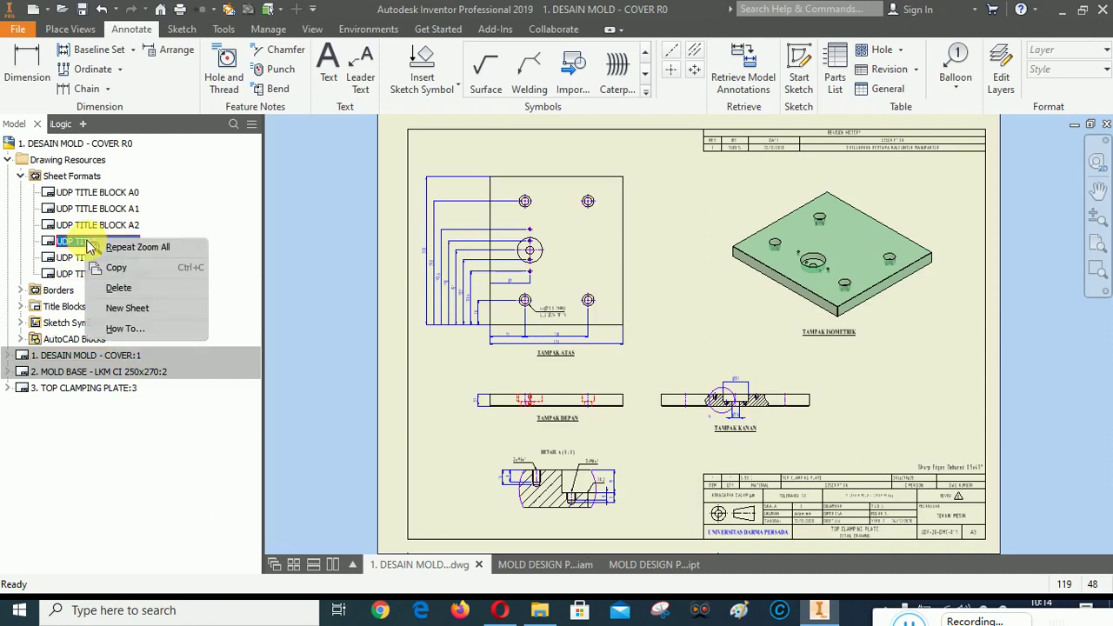
left_click(127, 308)
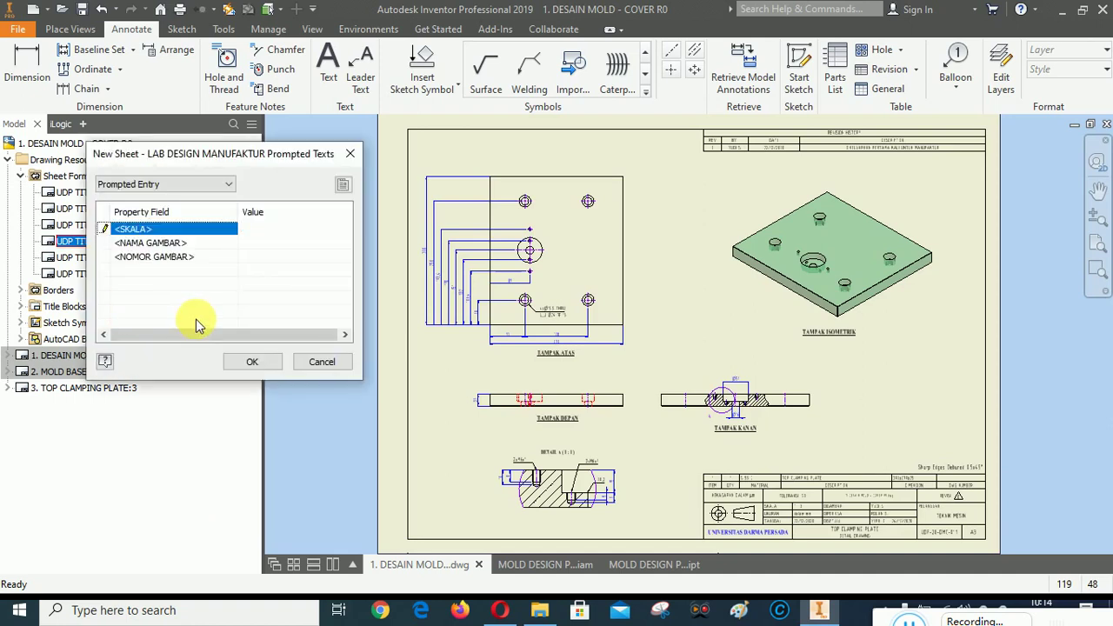
left_click(258, 229)
left_click(260, 244)
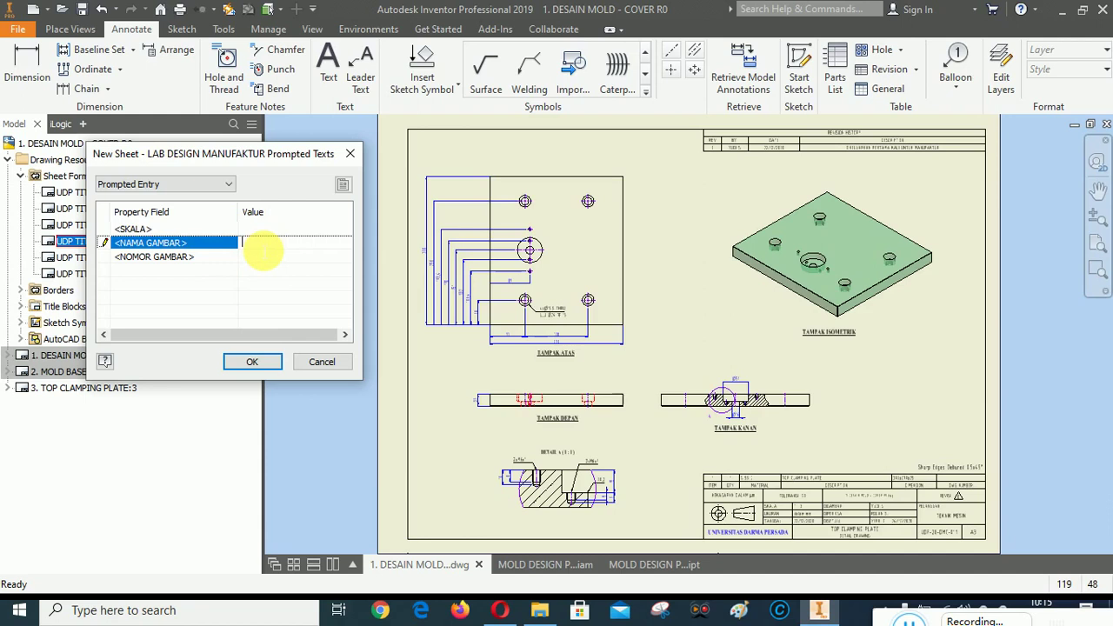
type("DETAIL")
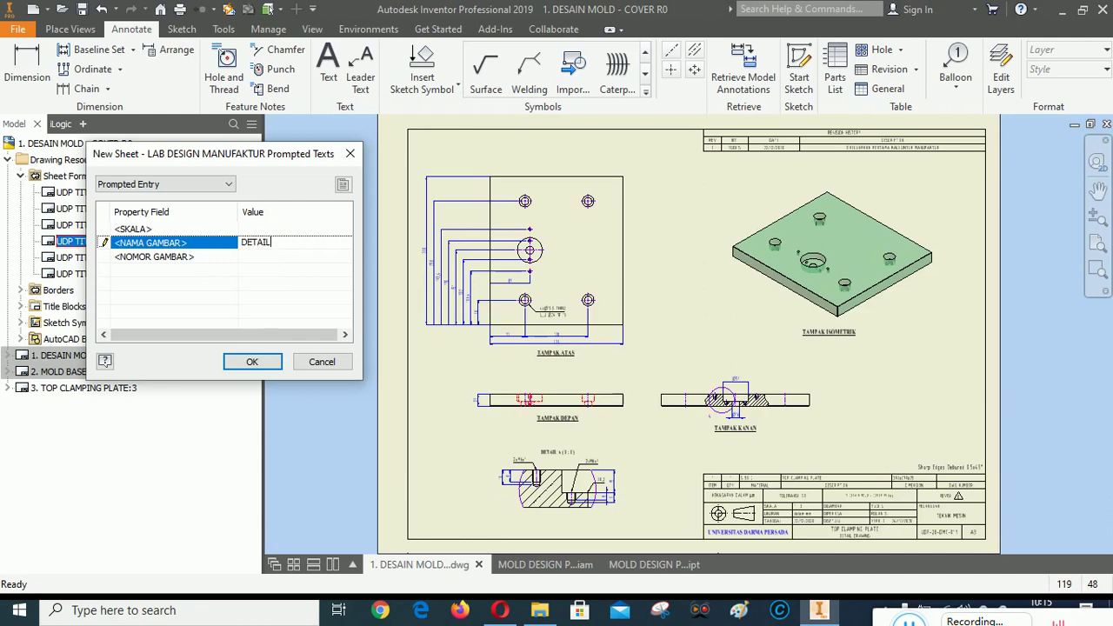
type(" DRAWING")
Set the NOMOR GAMBAR field to UDP-20-DMC-01.2 and create the new sheet.
left_click(258, 258)
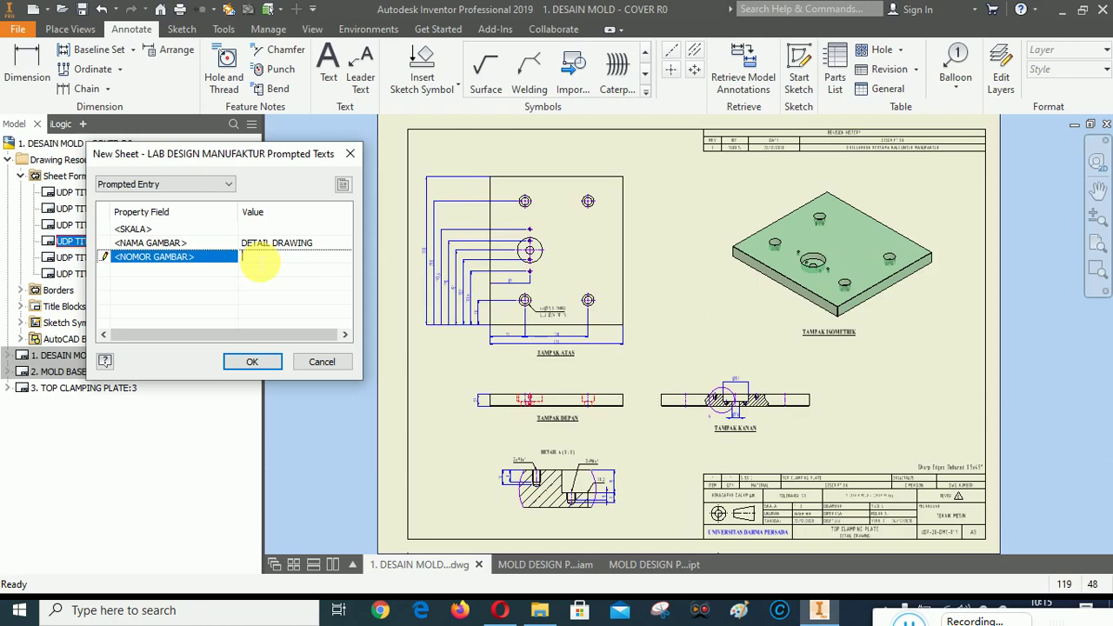
type("U")
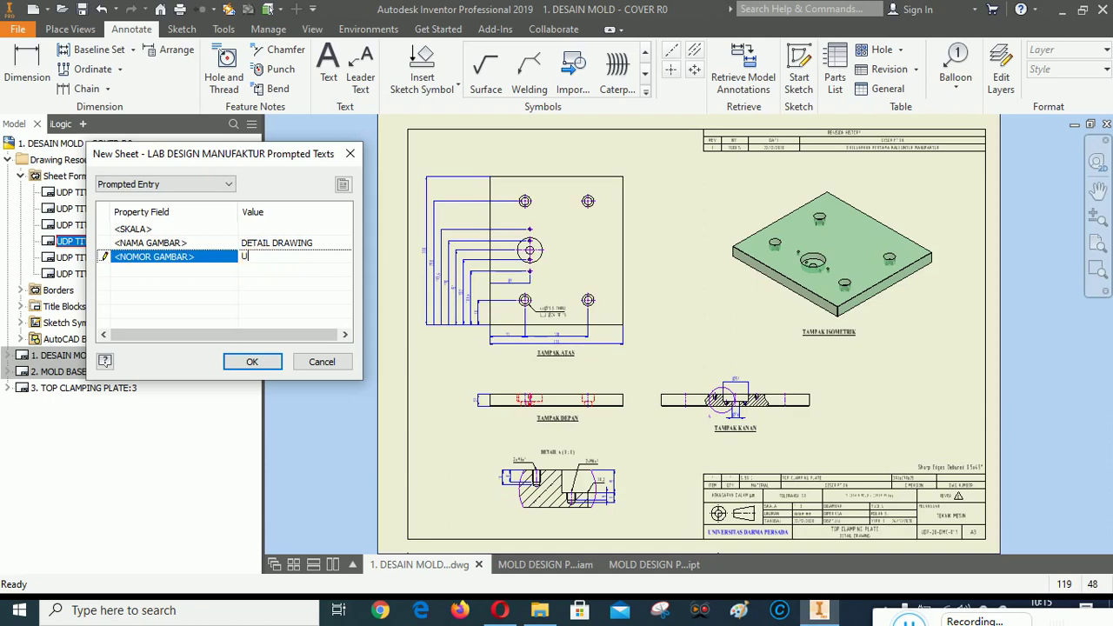
type("DP-20-DMC-")
type("01")
type("2")
left_click(252, 361)
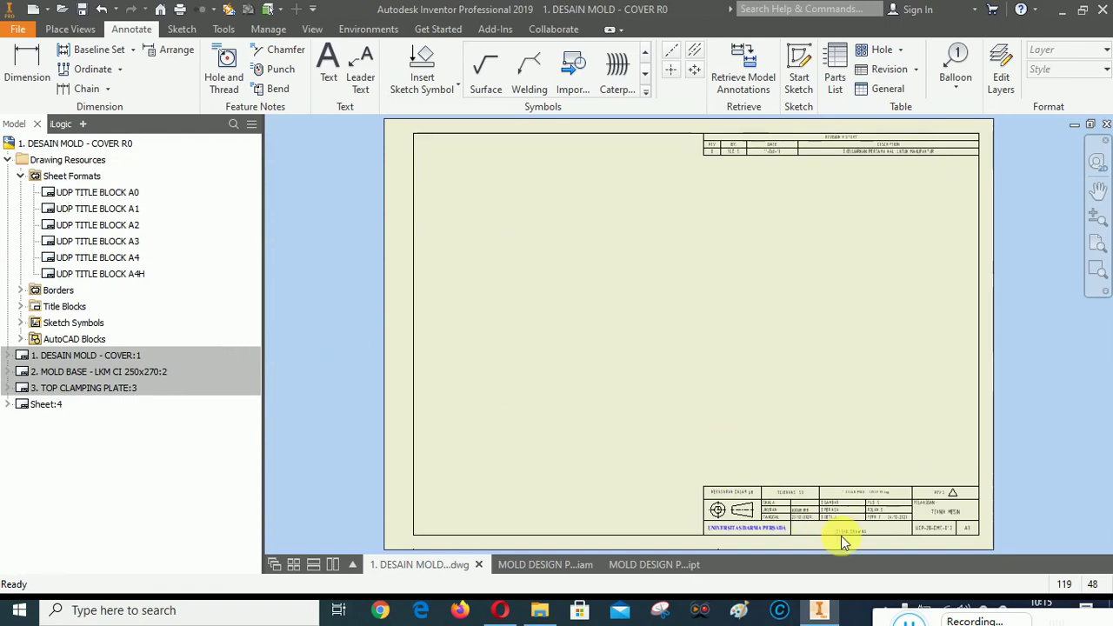
Check the new sheet's title block, and compare it with the parts list and title block on the mold base sheet.
scroll(841, 540, "down", 4)
scroll(803, 492, "up", 2)
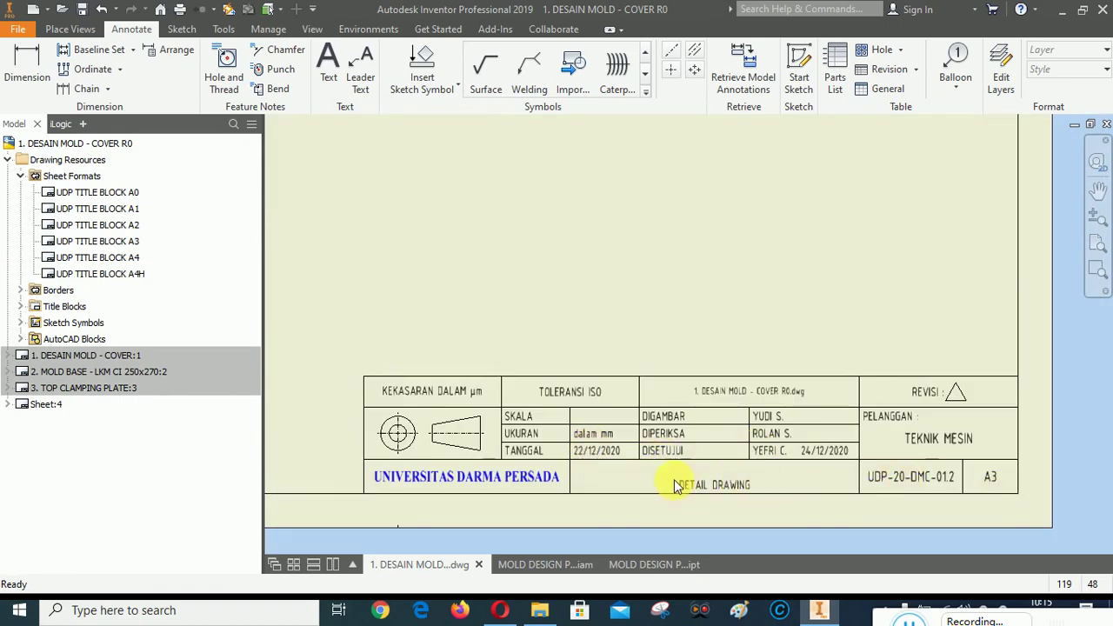
left_click(1098, 244)
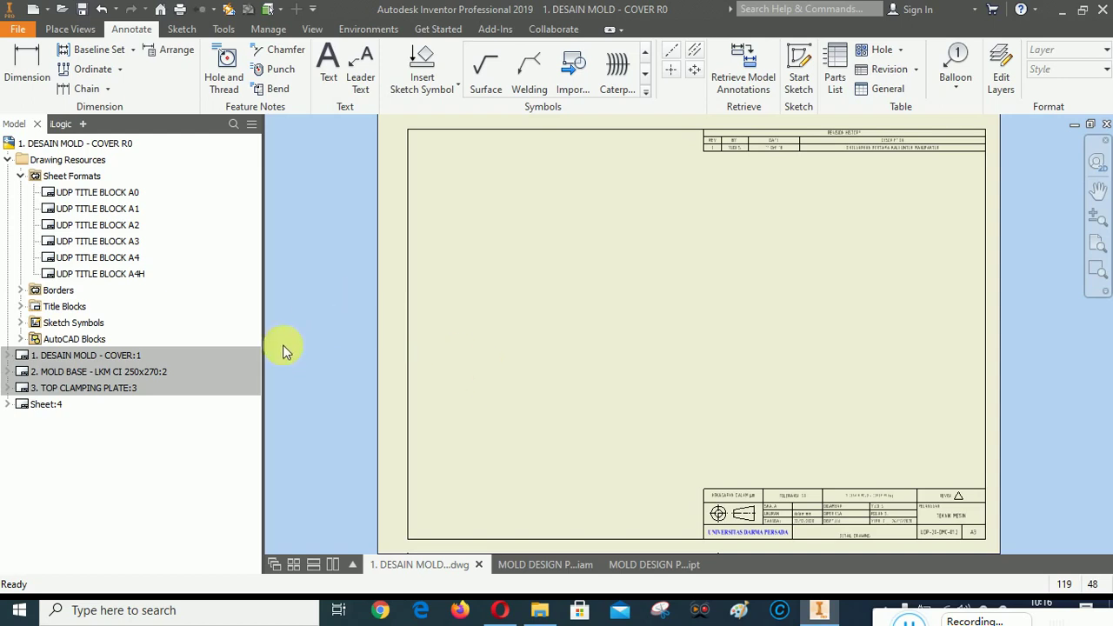
double_click(54, 377)
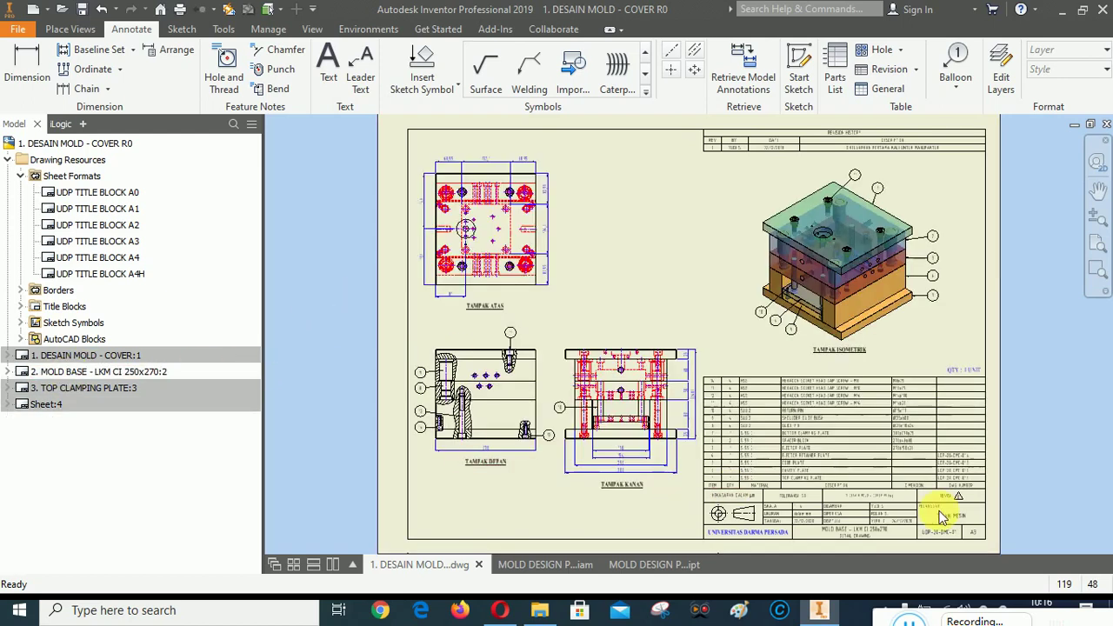
scroll(971, 522, "down", 3)
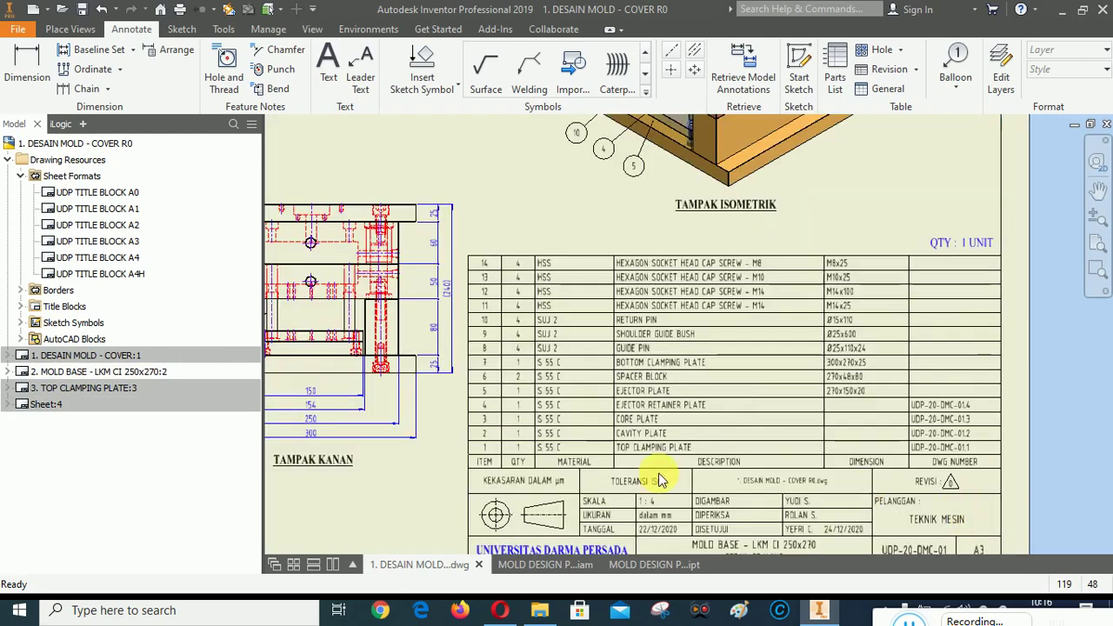
left_click(1094, 240)
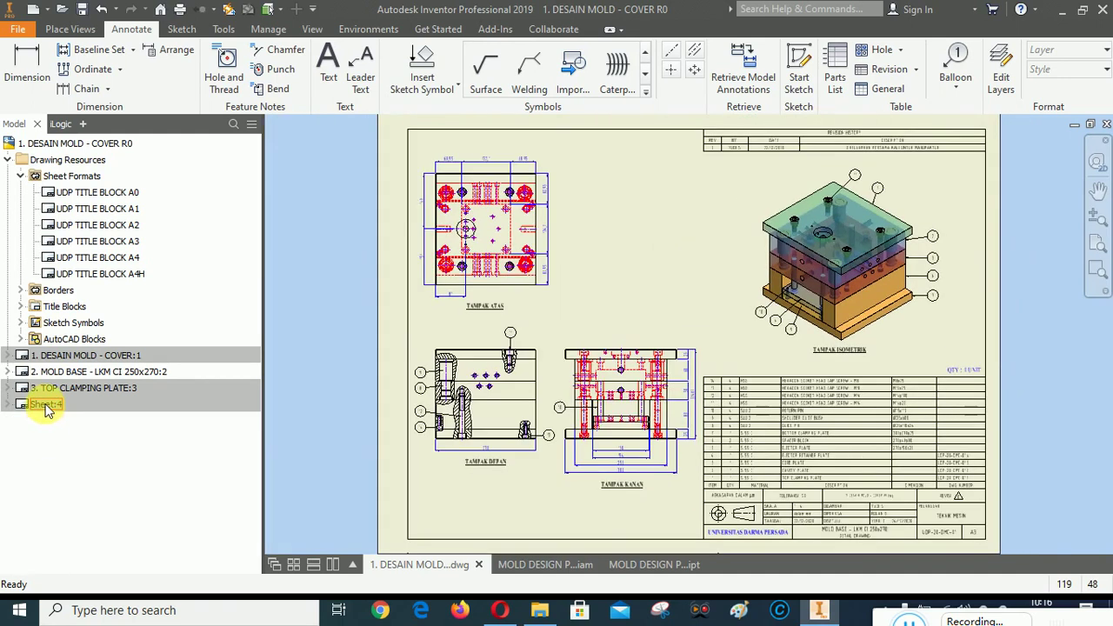
Rename the new fourth sheet to "4. CAVITY PLATE".
left_click(48, 405)
left_click(48, 406)
type("4. CAVITY PLATE")
key("Return")
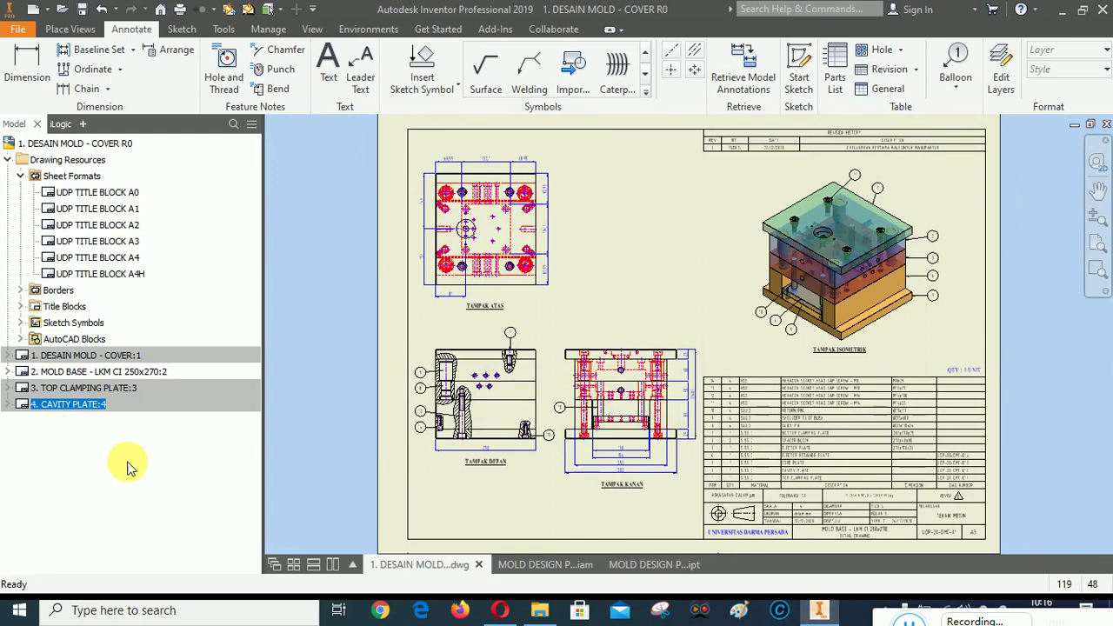
Make the cavity plate sheet active and save the drawing.
left_click(97, 481)
double_click(72, 405)
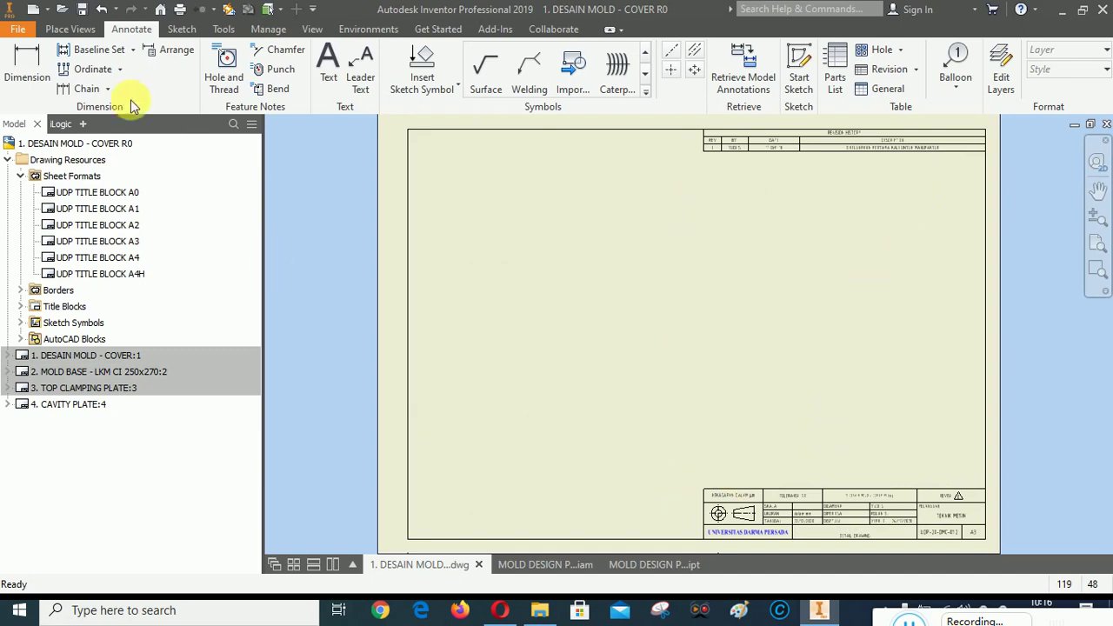
left_click(82, 9)
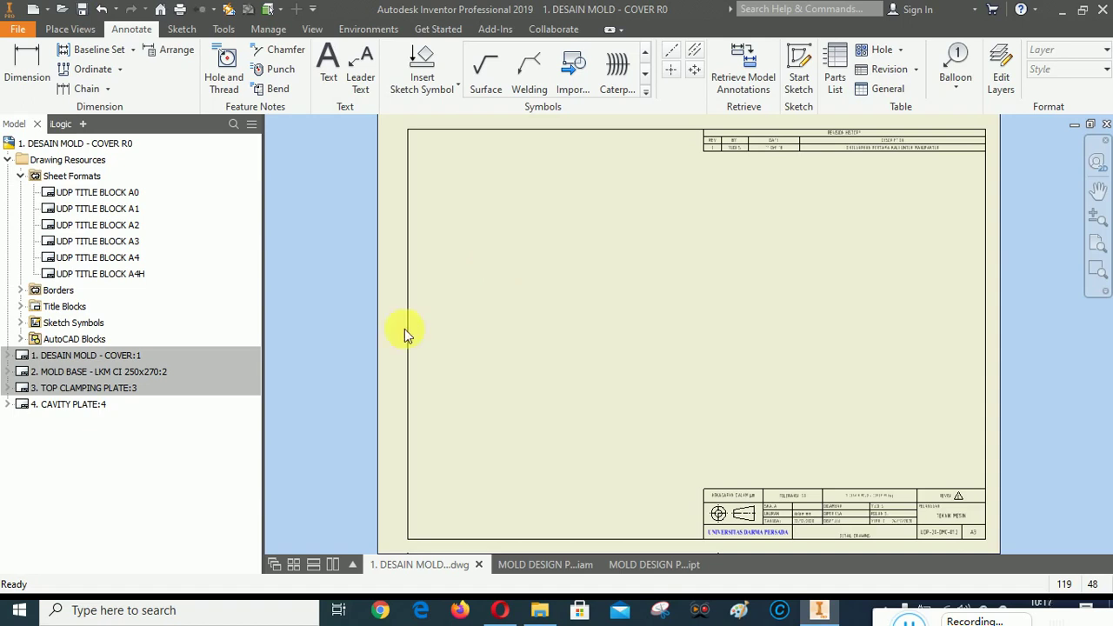
Switch to the top clamping plate part document and close it.
left_click(650, 561)
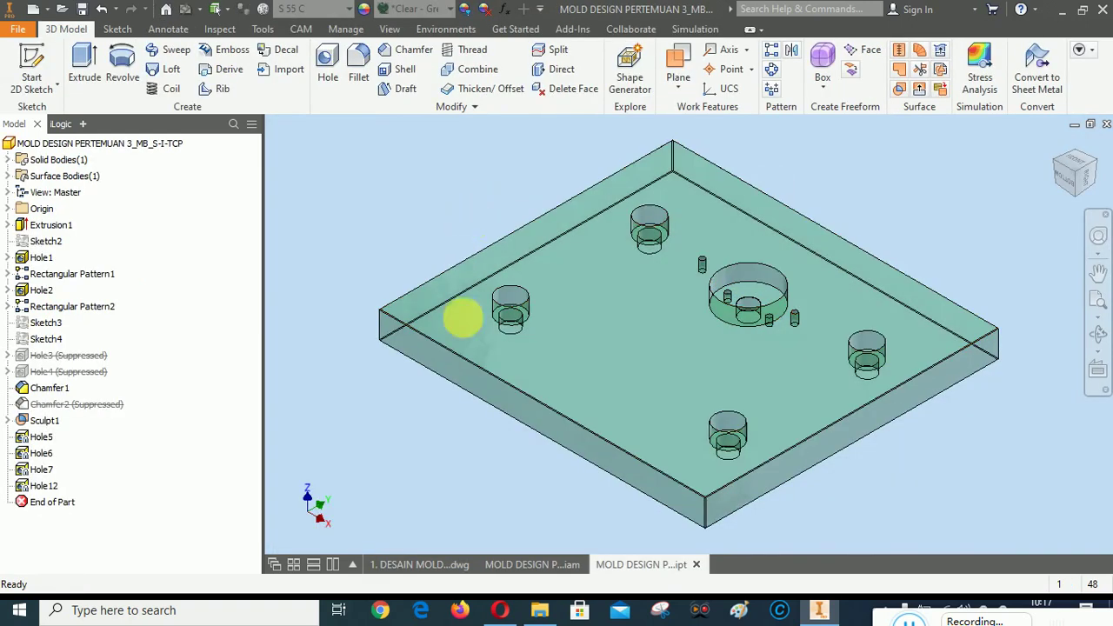
left_click(1106, 125)
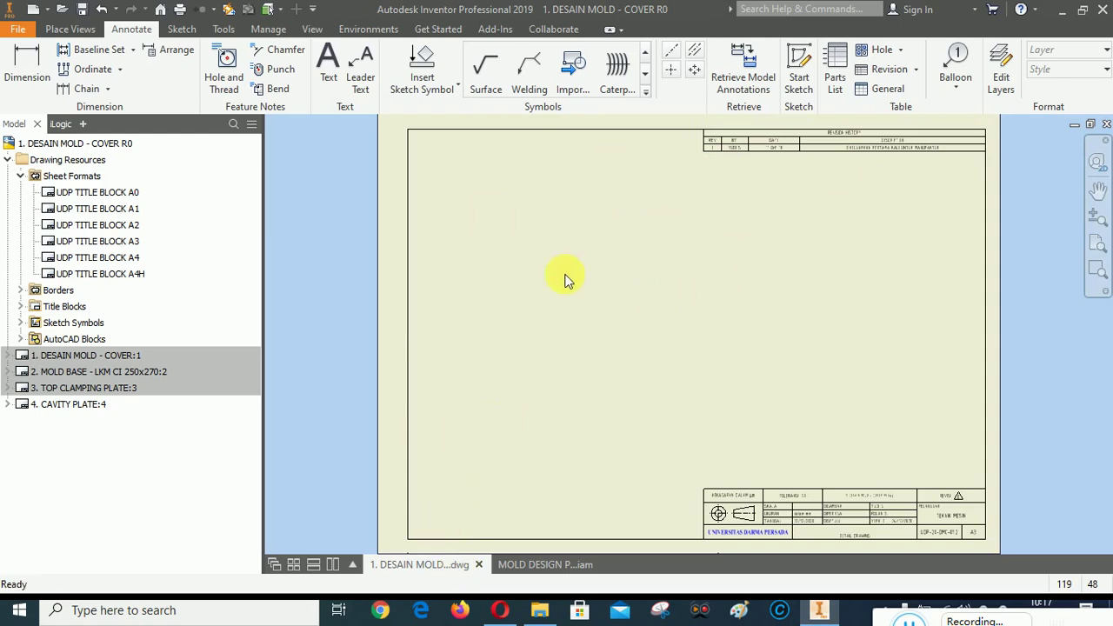
Open the cavity plate part from the parts list on the mold base sheet, and return to the drawing's cavity plate sheet.
double_click(84, 372)
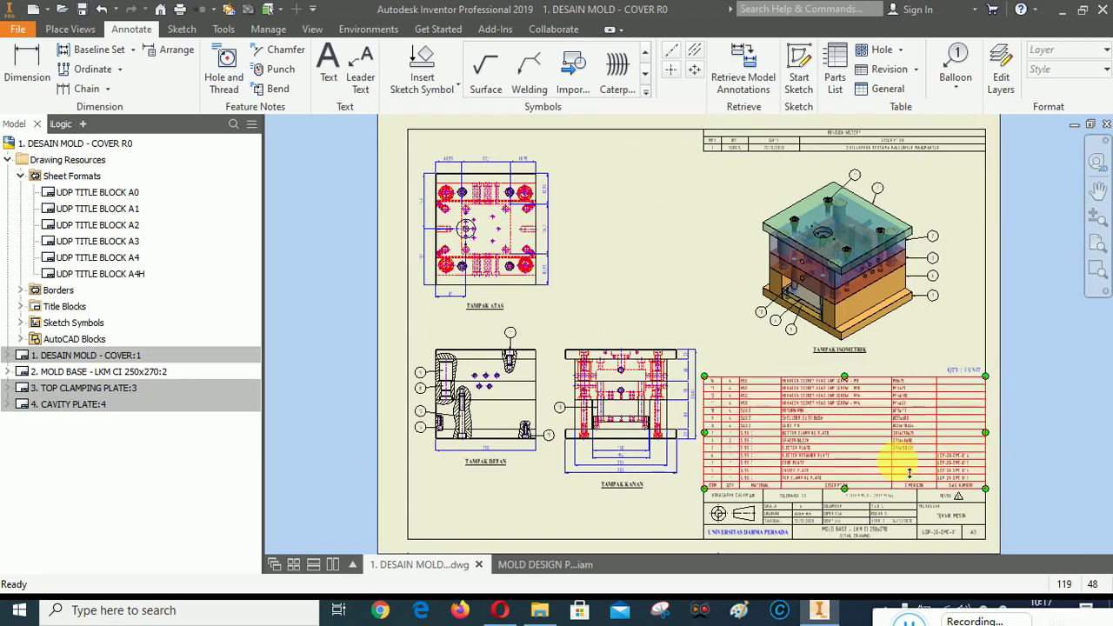
right_click(795, 402)
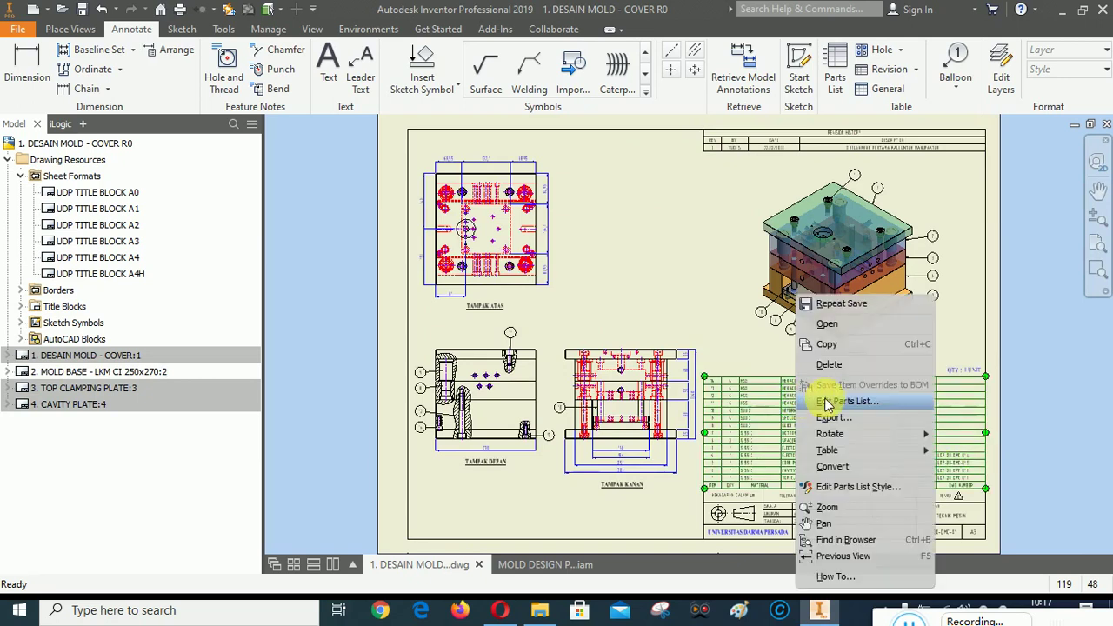
left_click(841, 401)
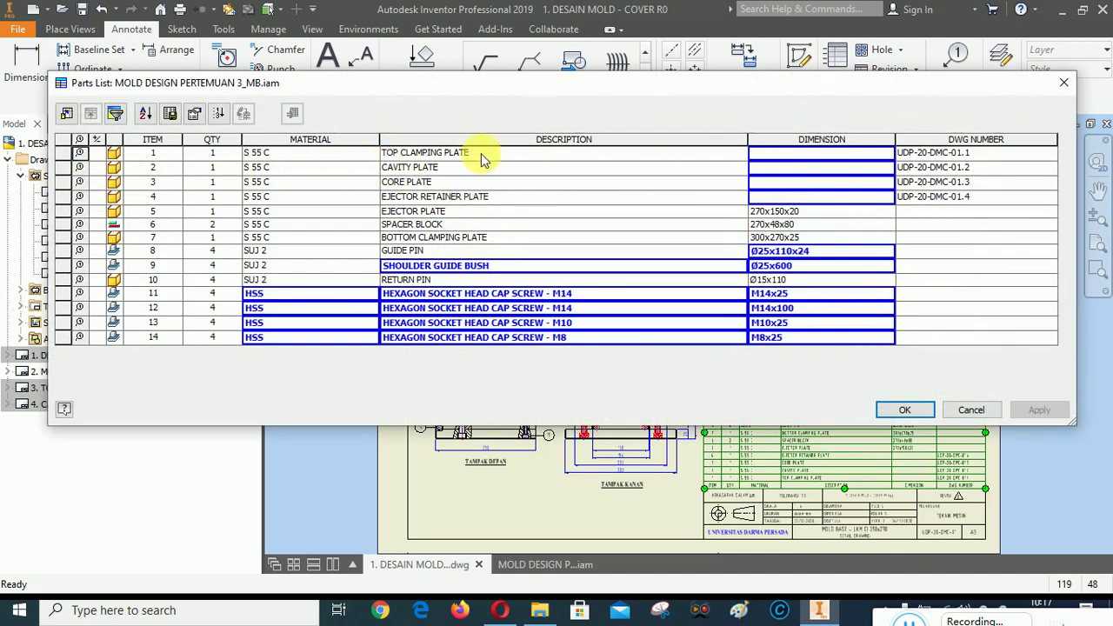
right_click(113, 171)
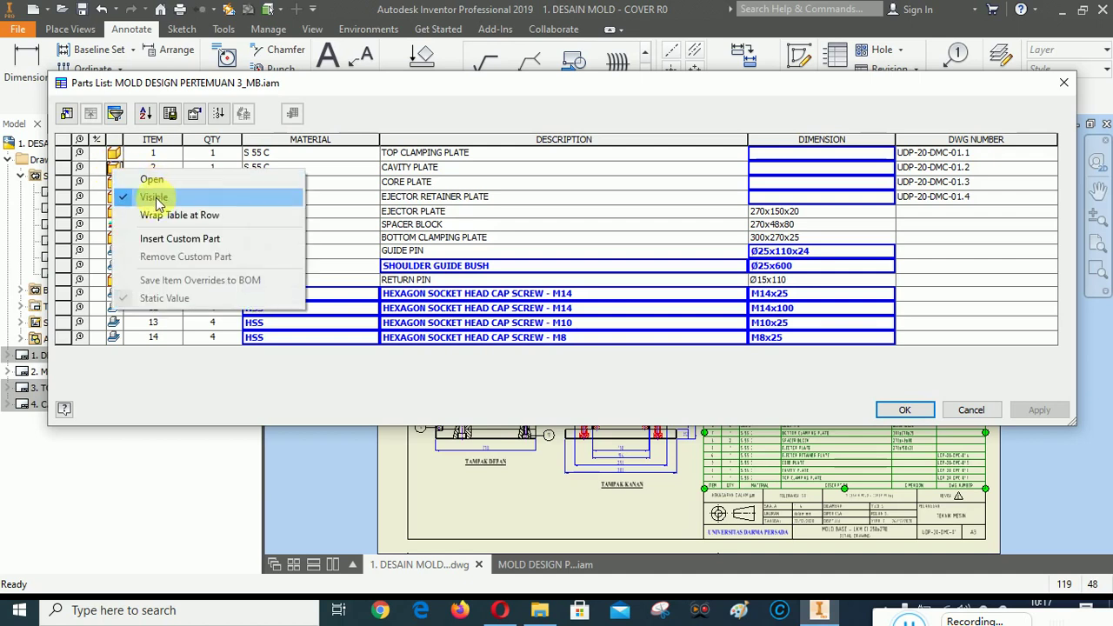
left_click(154, 180)
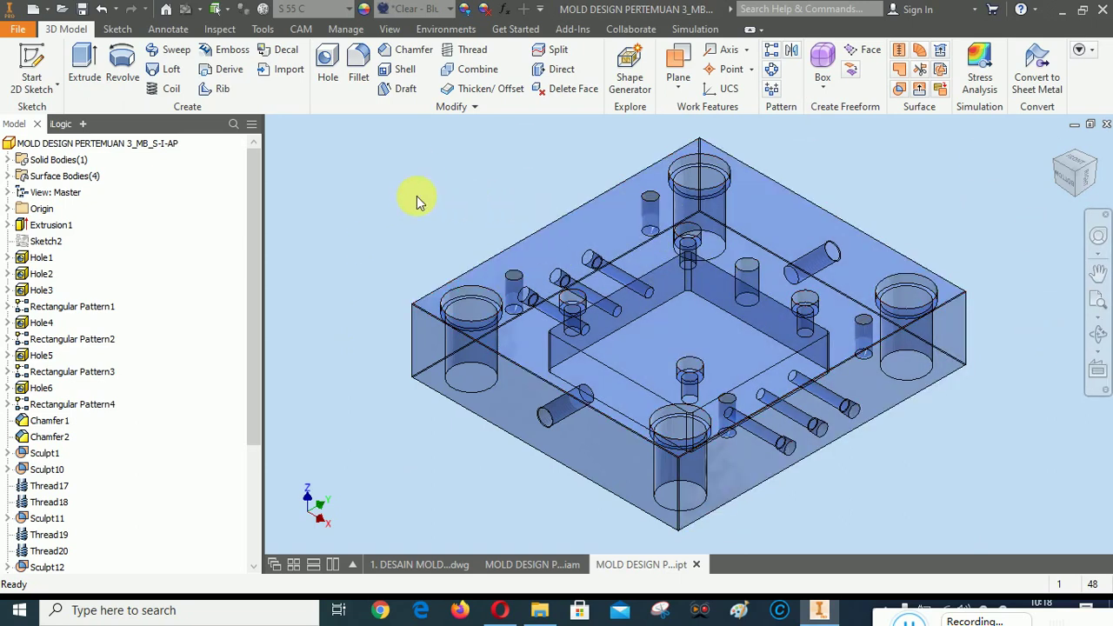
left_click(417, 564)
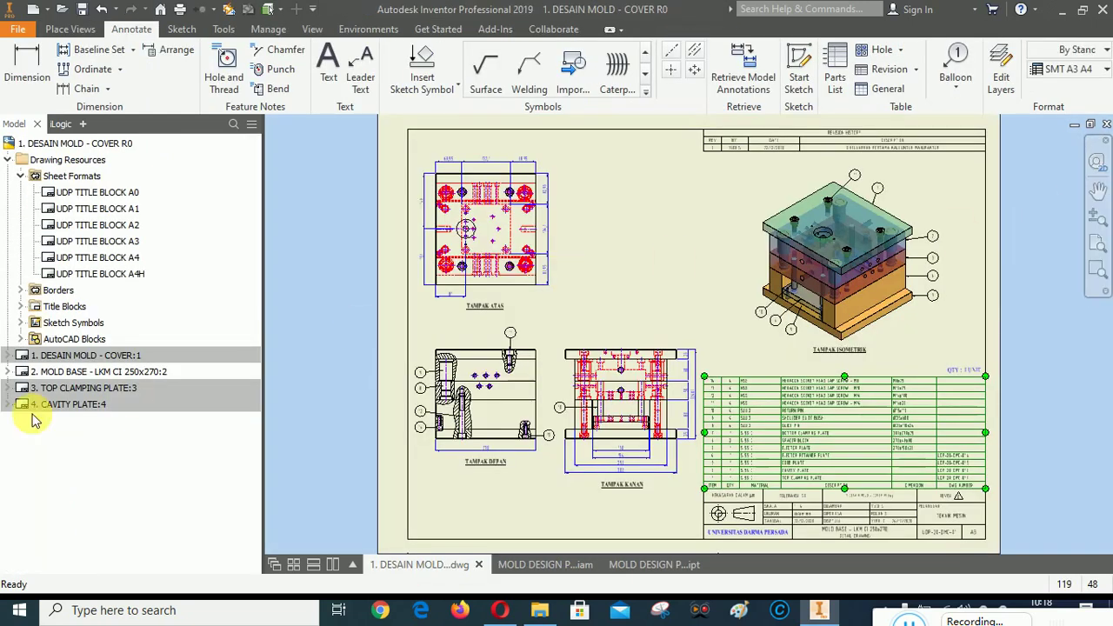
double_click(76, 405)
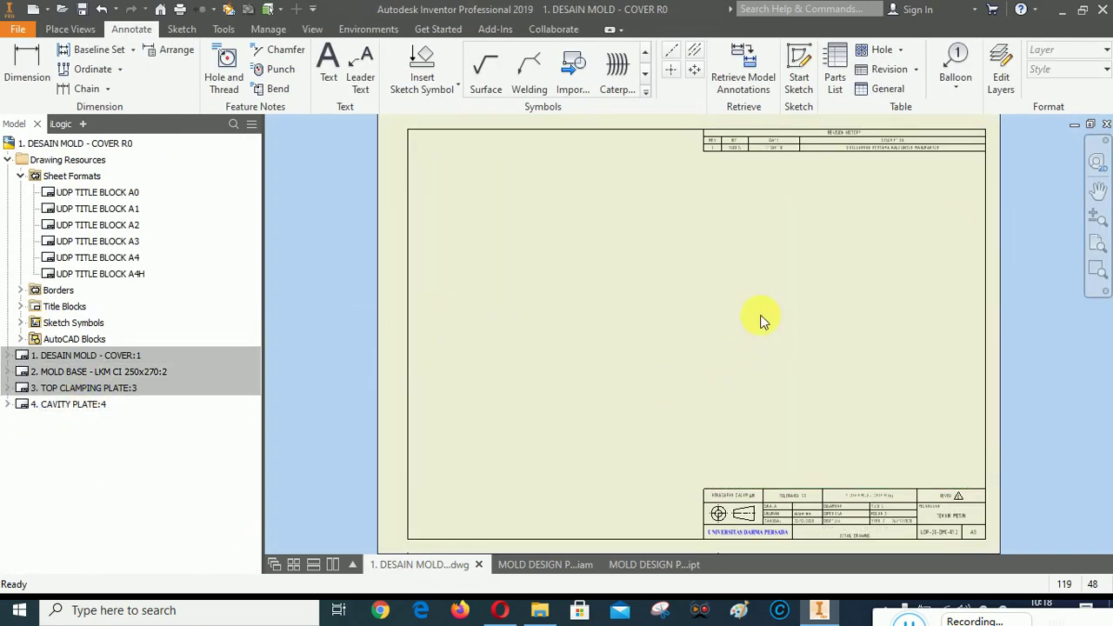
Start a shaded base view of the cavity plate with hidden lines removed, orient it isometrically showing the pocket side, and move it to the sheet's upper right.
left_click(69, 30)
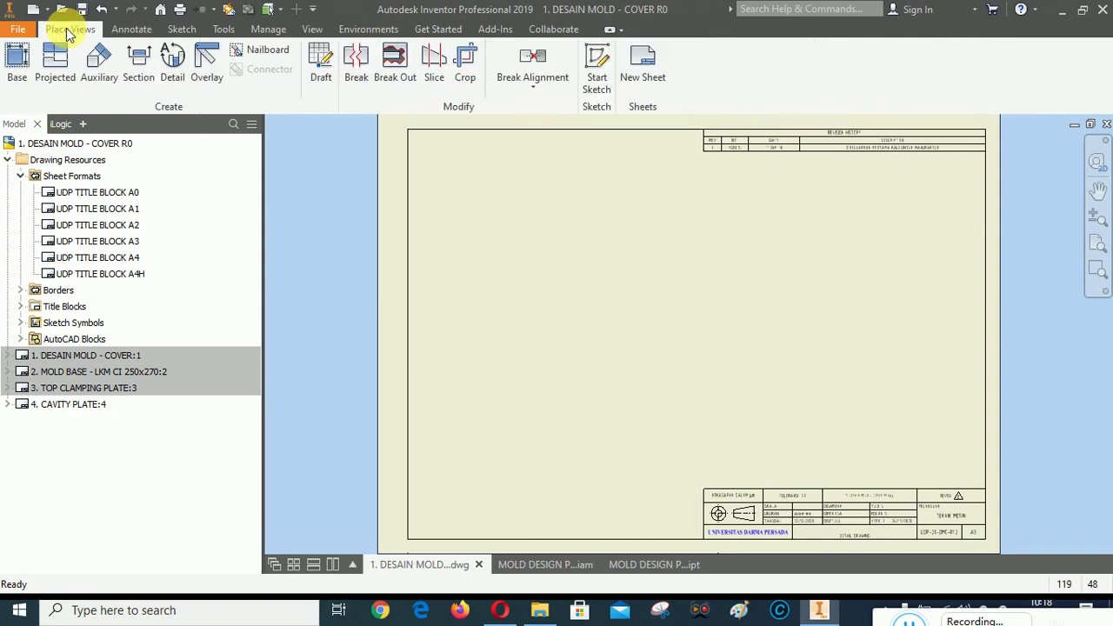
left_click(17, 57)
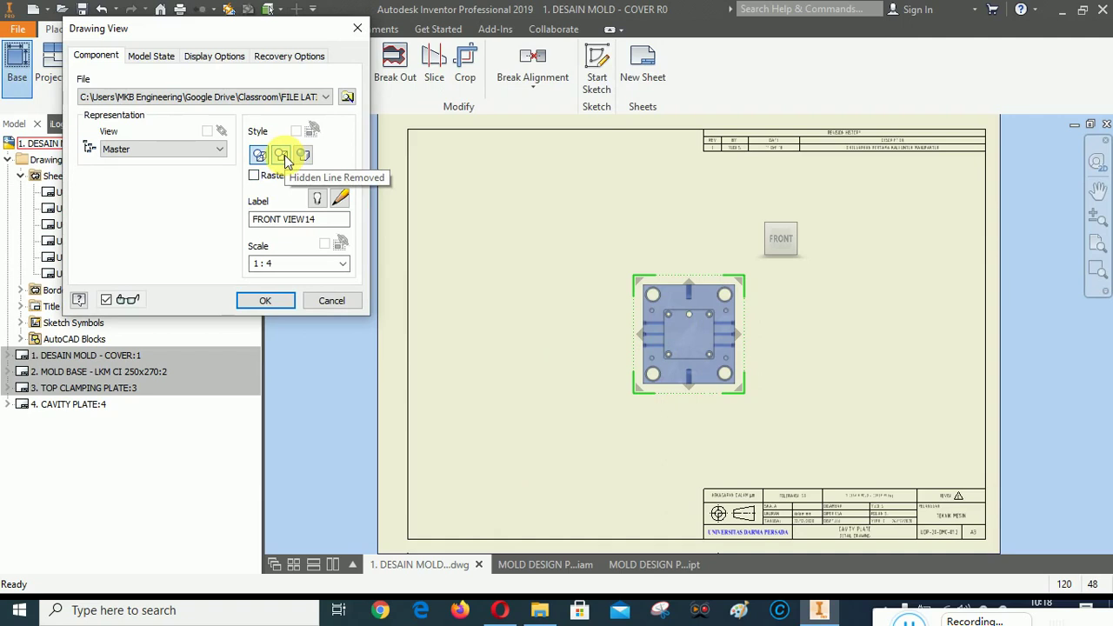
left_click(283, 157)
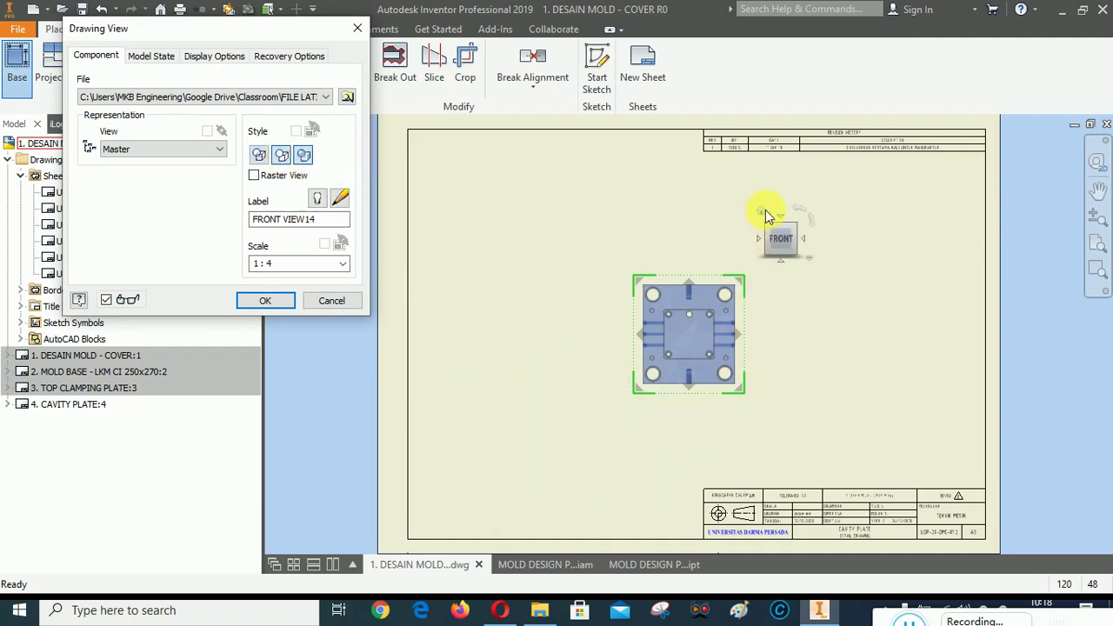
left_click(758, 215)
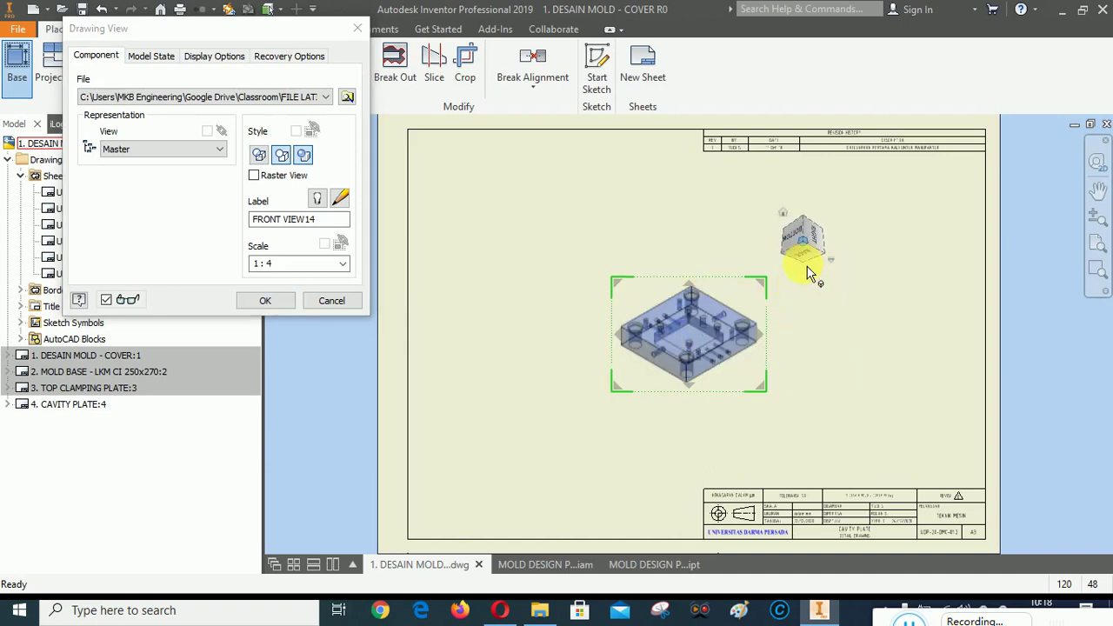
left_click(802, 254)
mouse_move(741, 305)
left_mouse_down()
mouse_move(861, 254)
mouse_move(923, 206)
mouse_move(899, 195)
mouse_move(909, 209)
left_mouse_up()
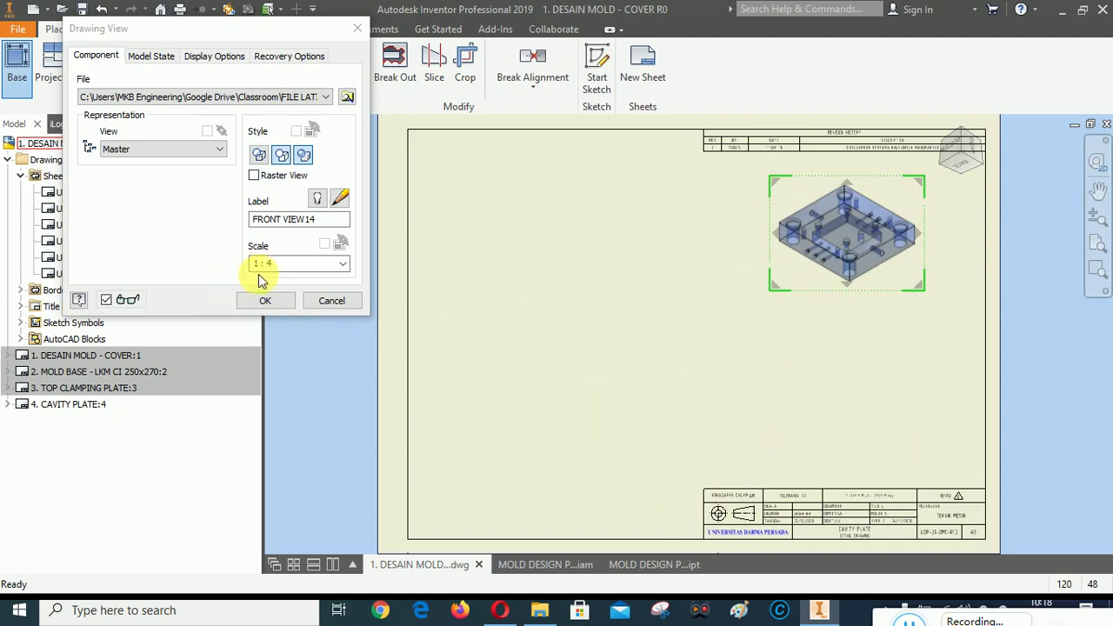
Set the isometric view's scale to 1:3, adjust its position below the revision table, and create the view.
left_click(306, 273)
type("3")
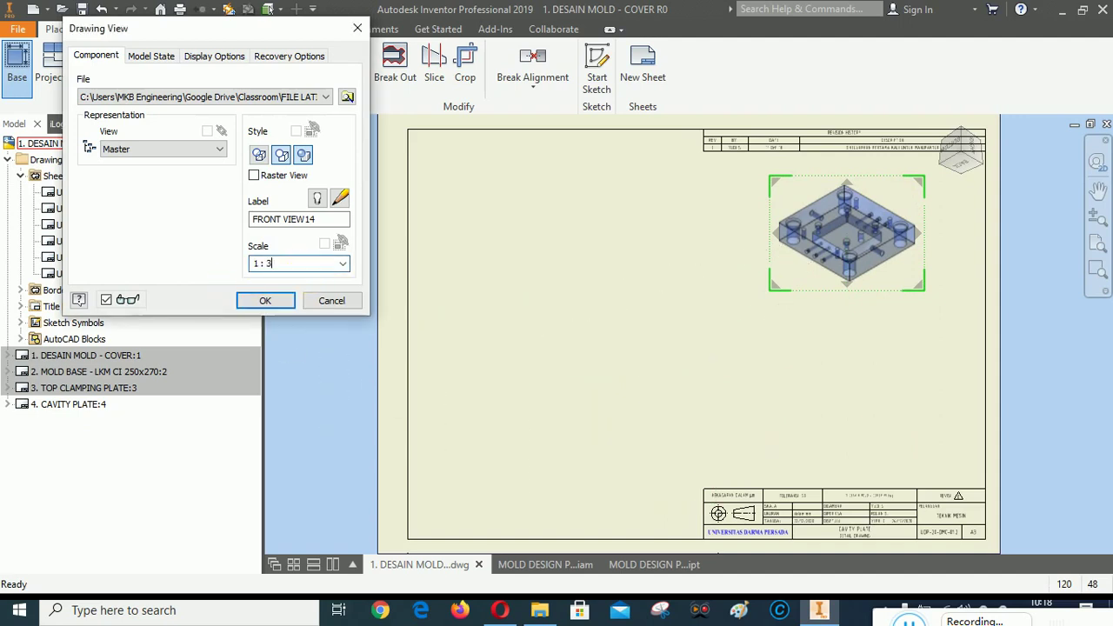
left_click_drag(895, 205, 893, 211)
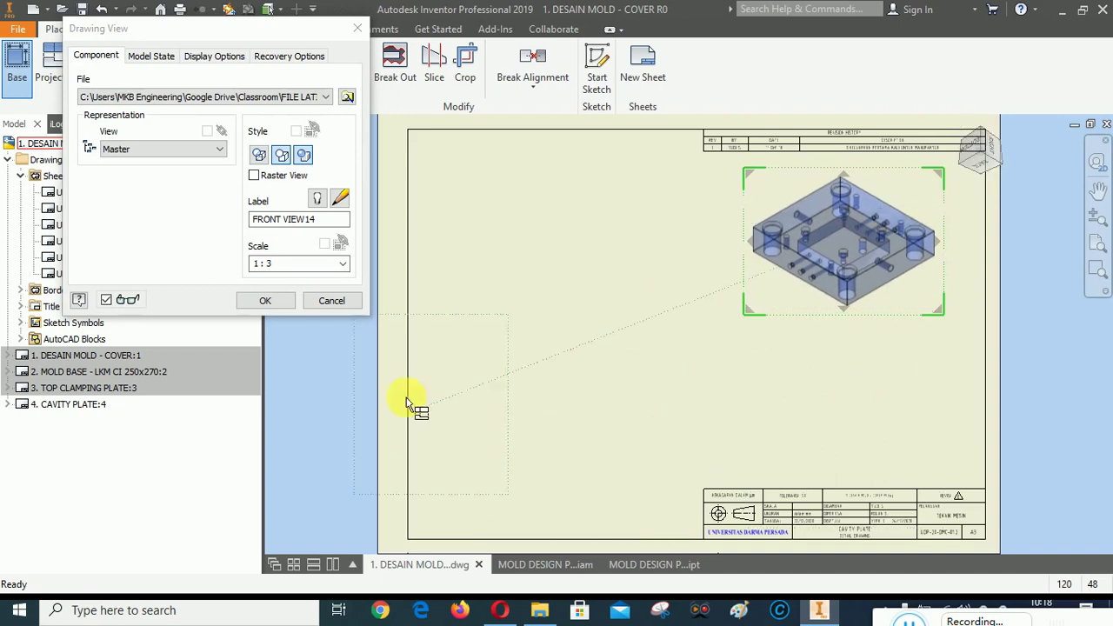
left_click(266, 300)
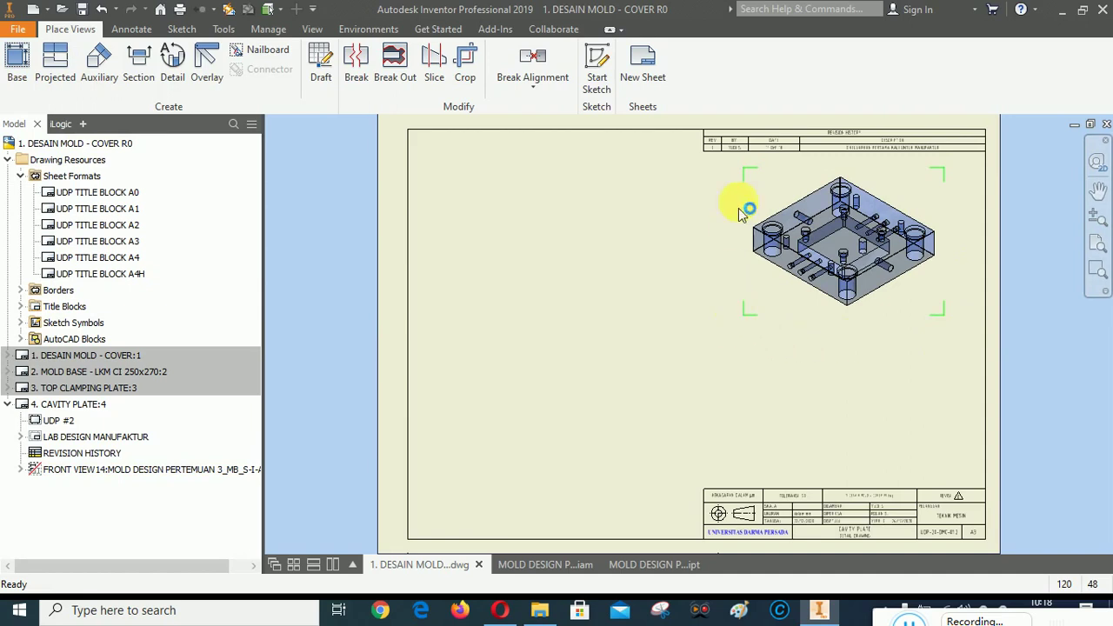
left_click(953, 388)
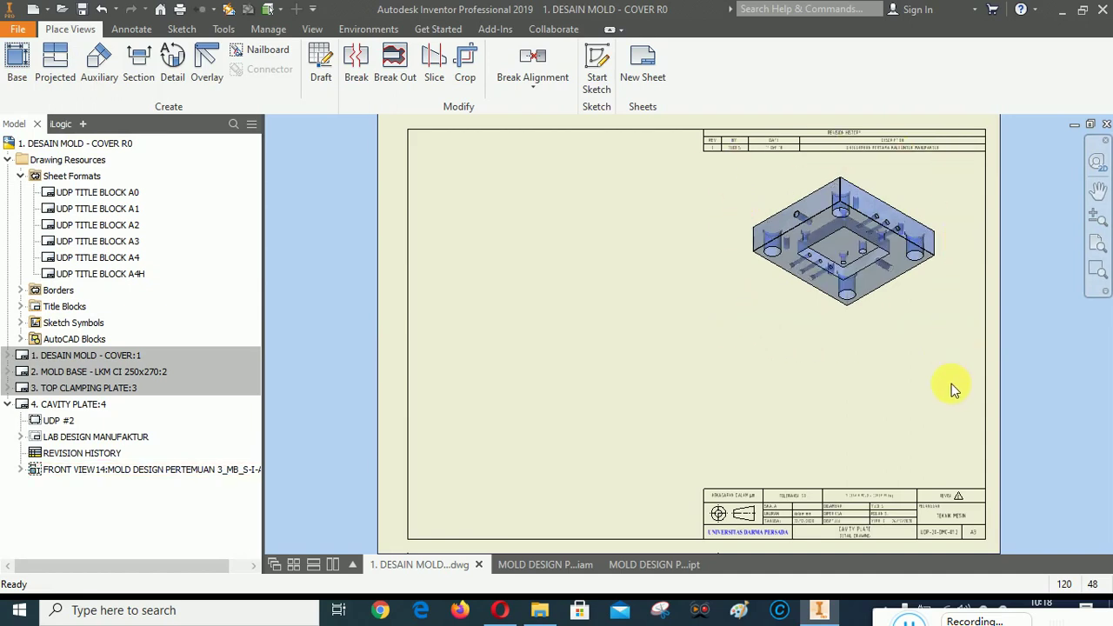
Edit the isometric view's display options to show interference edges.
right_click(920, 191)
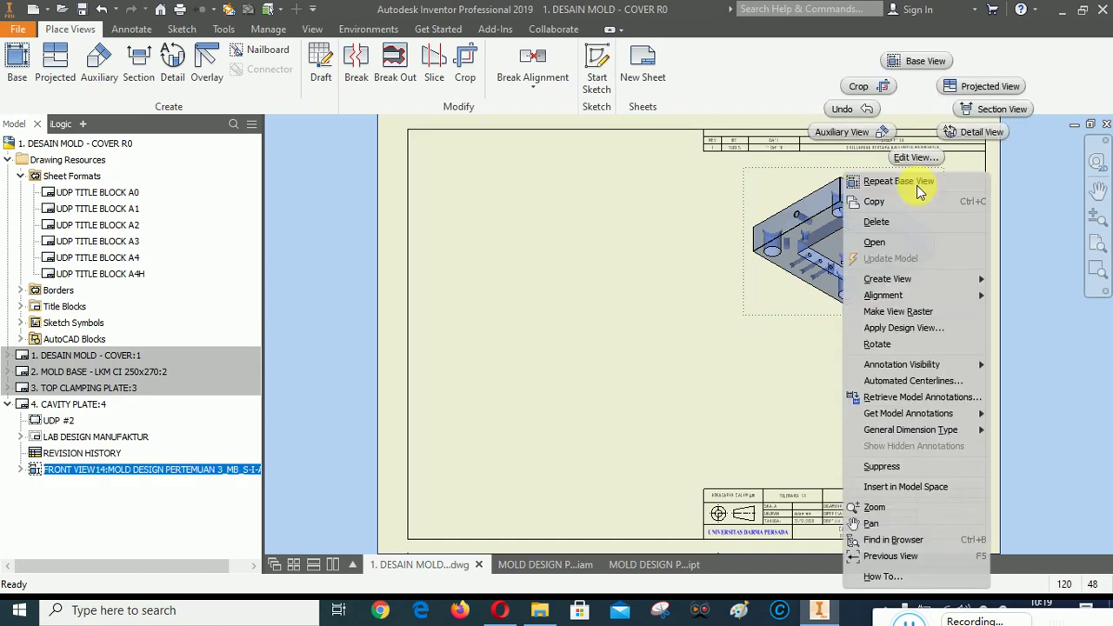
left_click(918, 152)
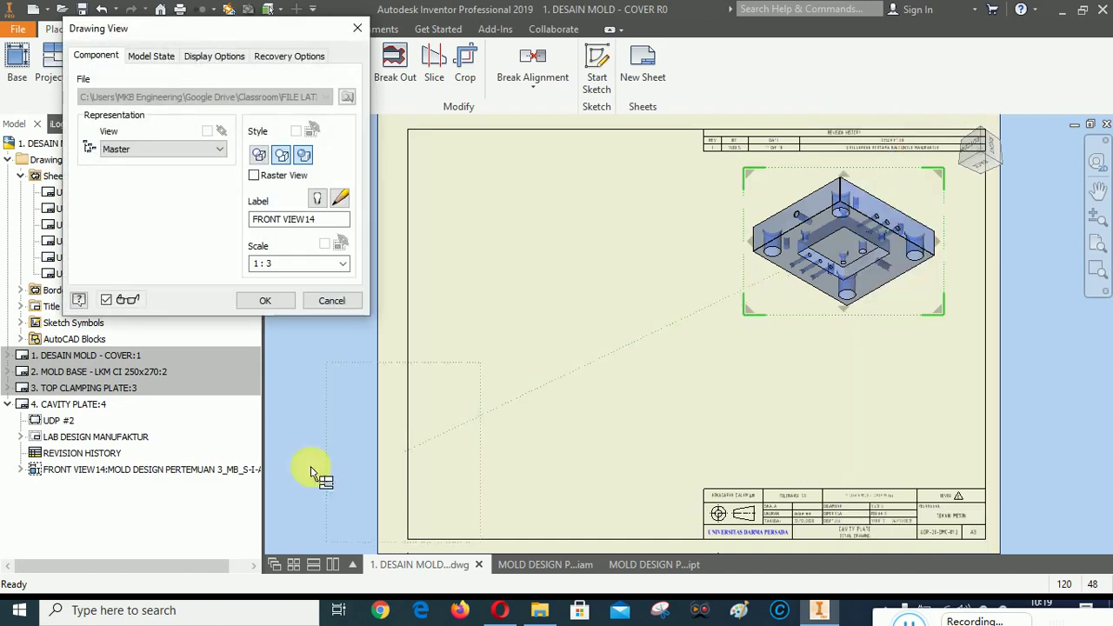
left_click(214, 61)
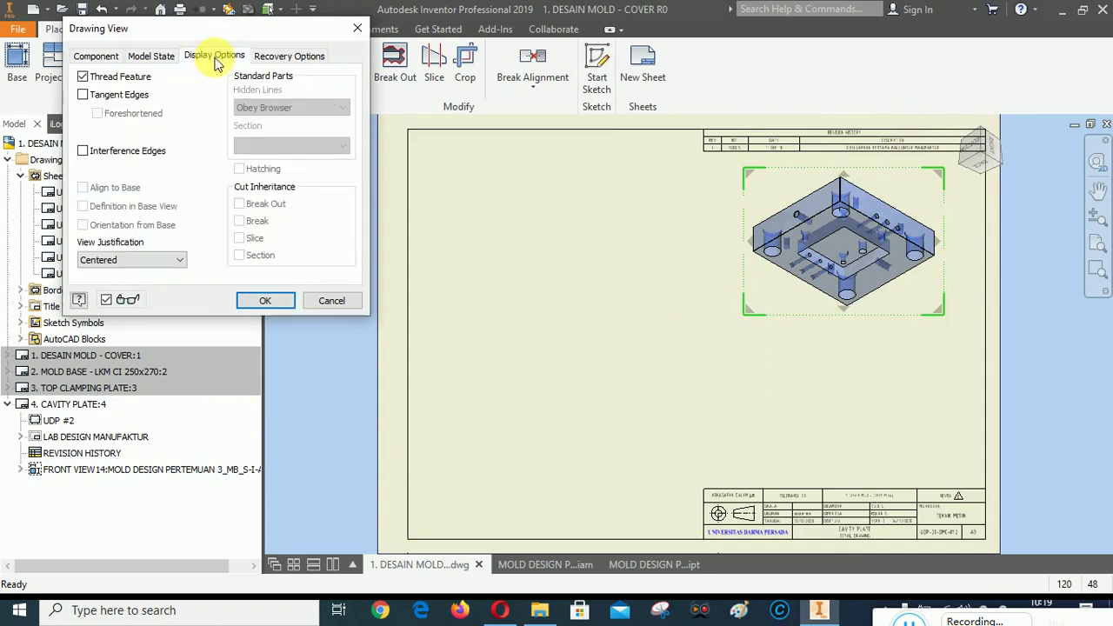
left_click(84, 154)
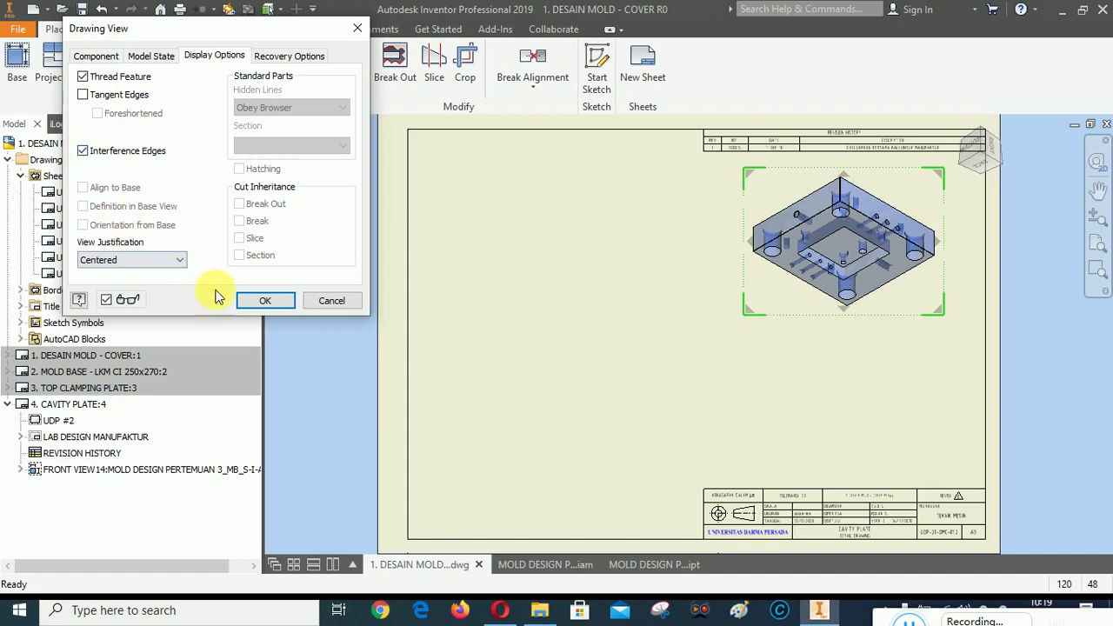
left_click(266, 301)
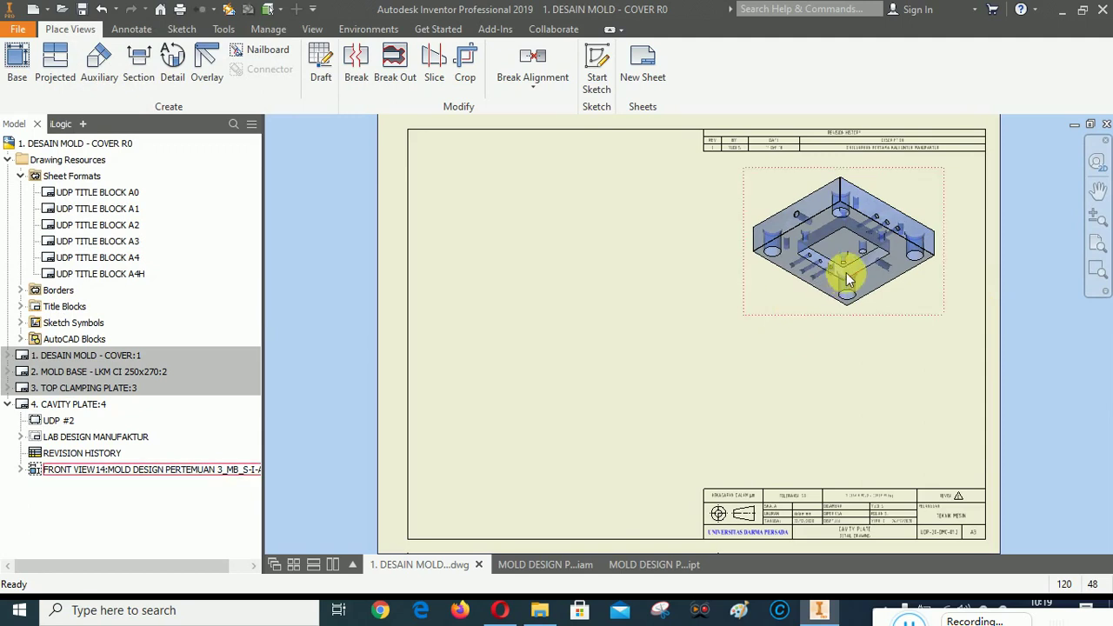
Turn on tangent edges for the isometric view and check its edges up close.
scroll(844, 273, "down", 5)
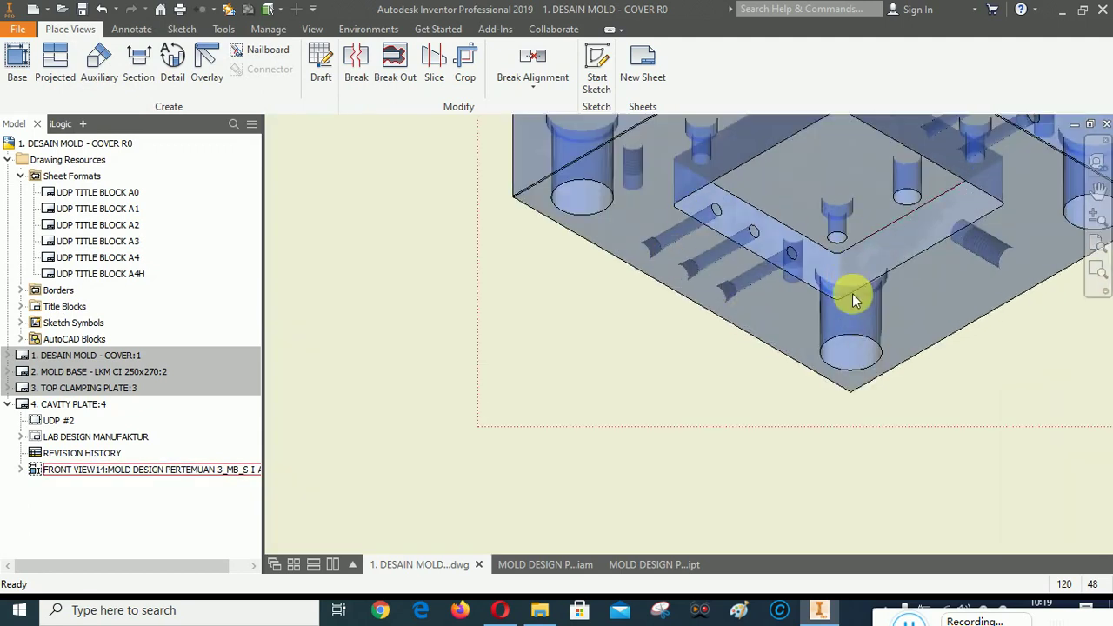
scroll(782, 313, "up", 3)
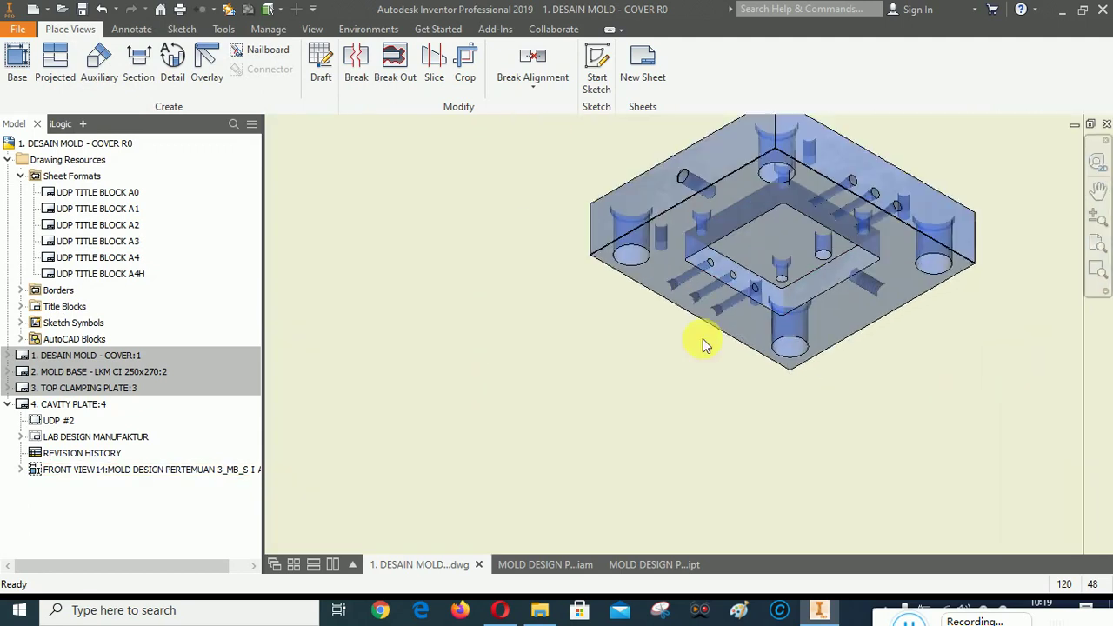
right_click(956, 163)
left_click(1009, 130)
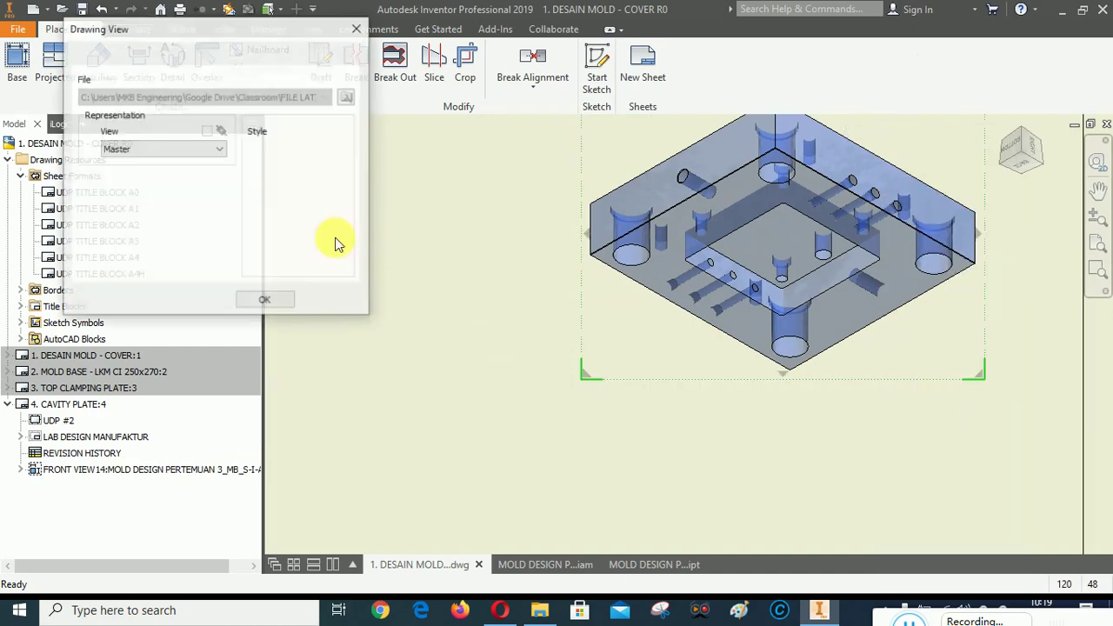
left_click(214, 55)
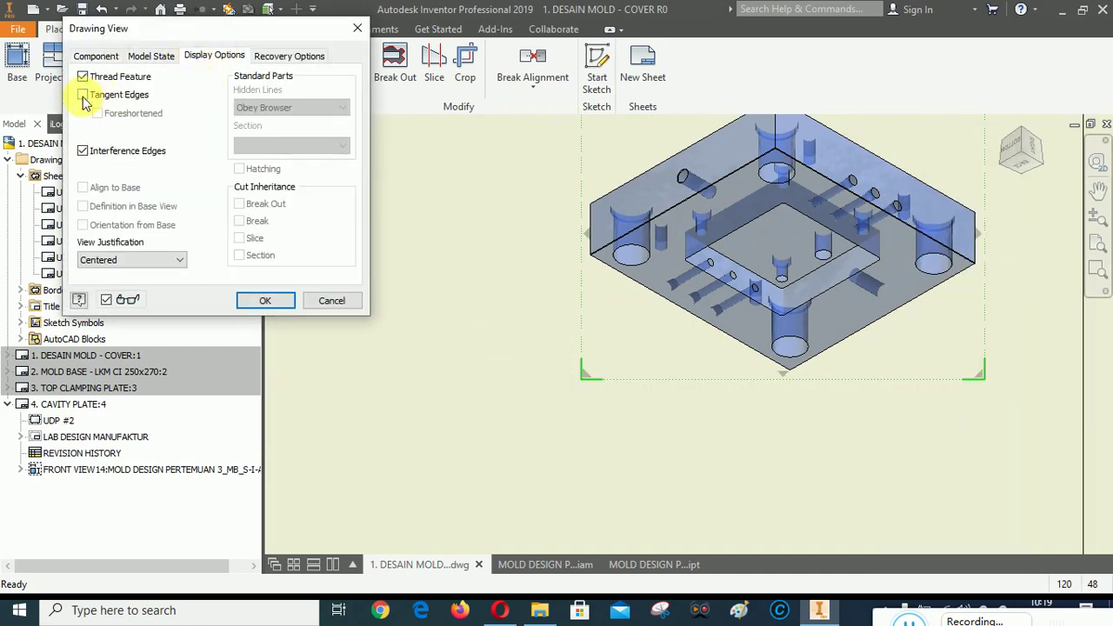
left_click(82, 95)
left_click(265, 300)
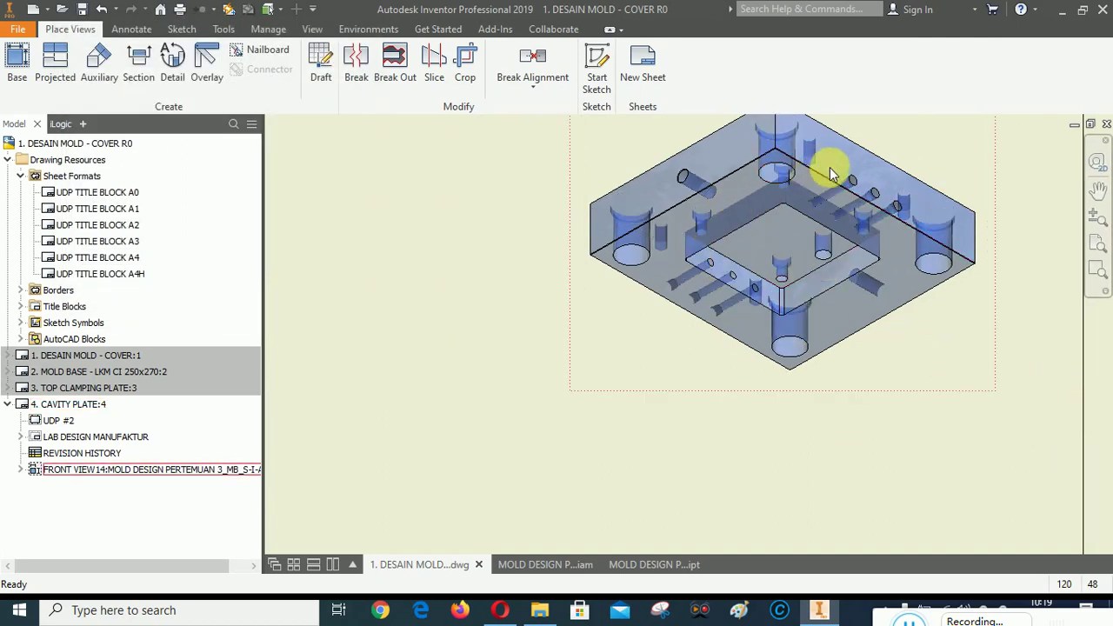
scroll(783, 303, "up", 3)
scroll(783, 304, "down", 3)
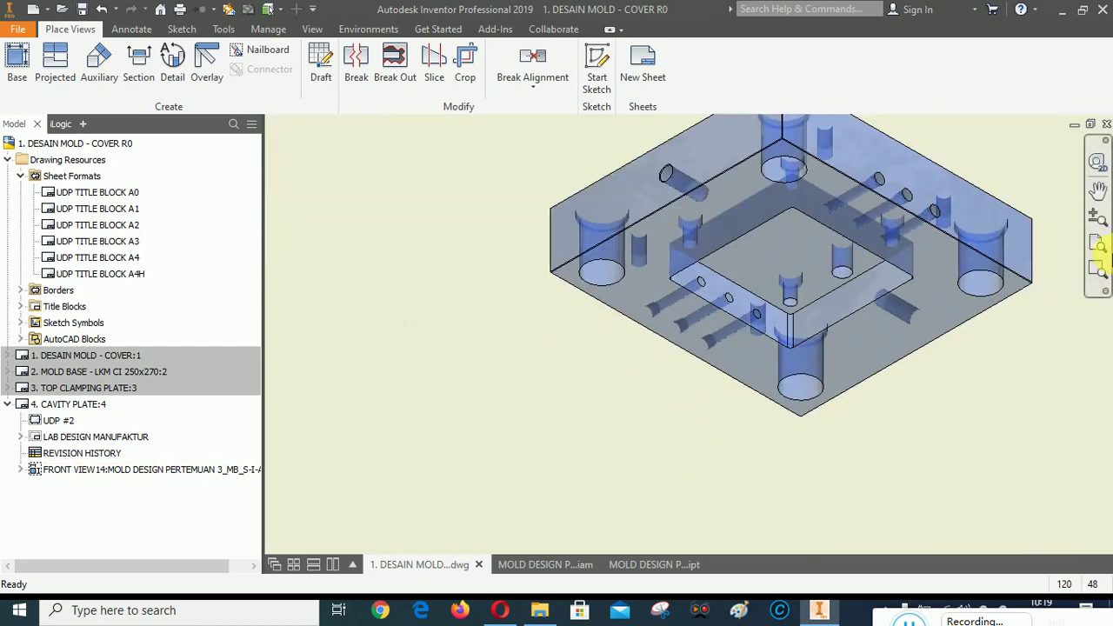
Start a second base view of the cavity plate at 1:3 on the sheet's left half, rotated to the horizontal right-side orientation.
left_click(1098, 246)
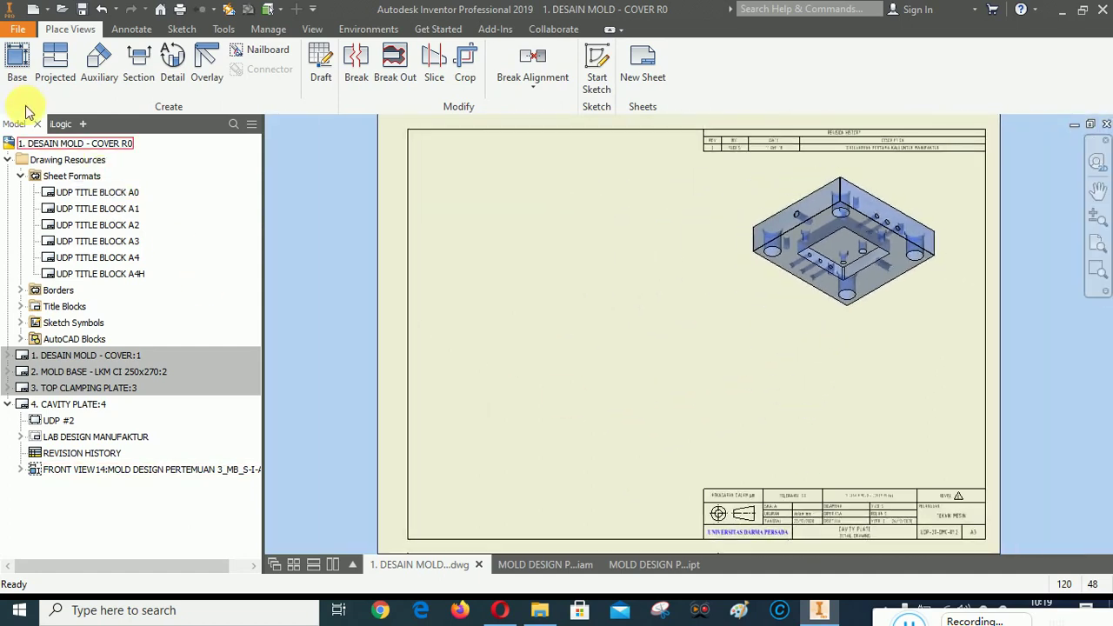
left_click(16, 62)
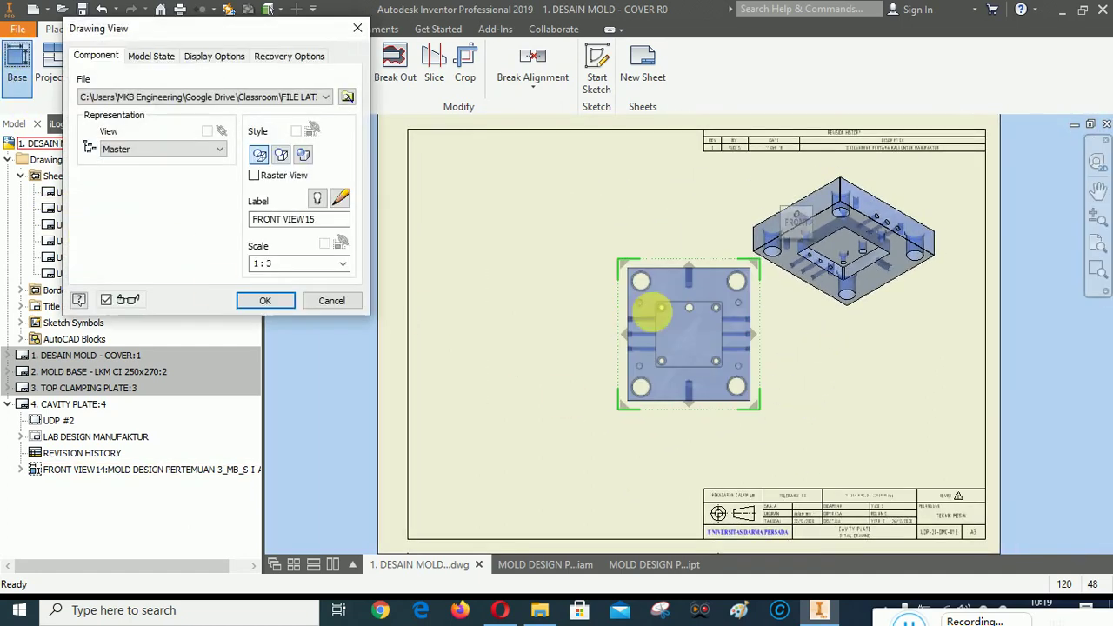
mouse_move(706, 334)
left_mouse_down()
mouse_move(632, 325)
mouse_move(566, 336)
mouse_move(555, 367)
left_mouse_up()
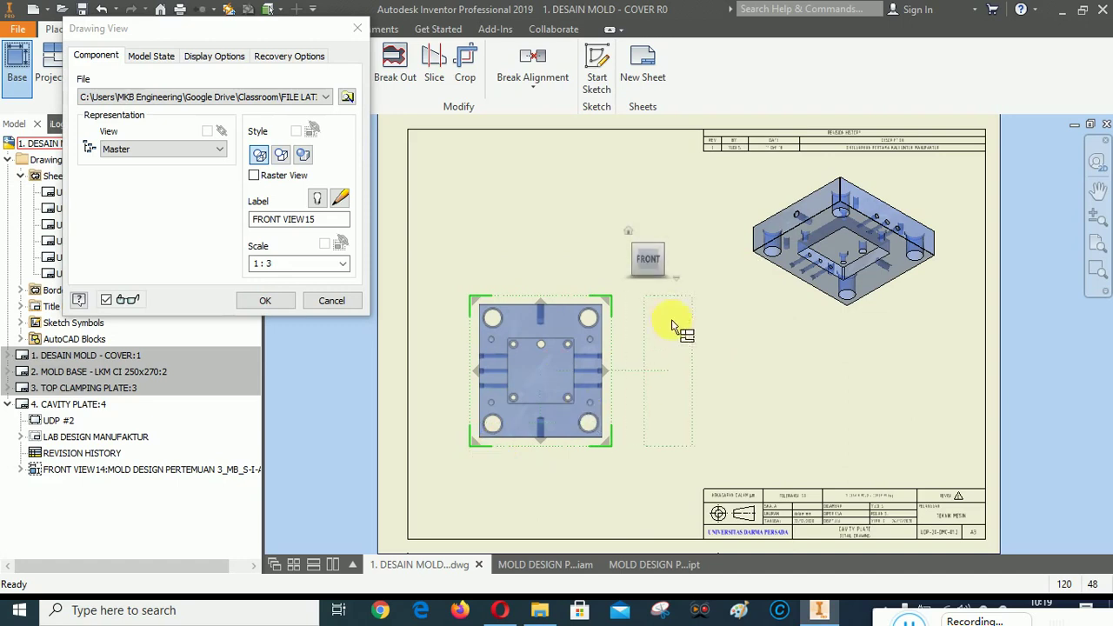
left_click(647, 280)
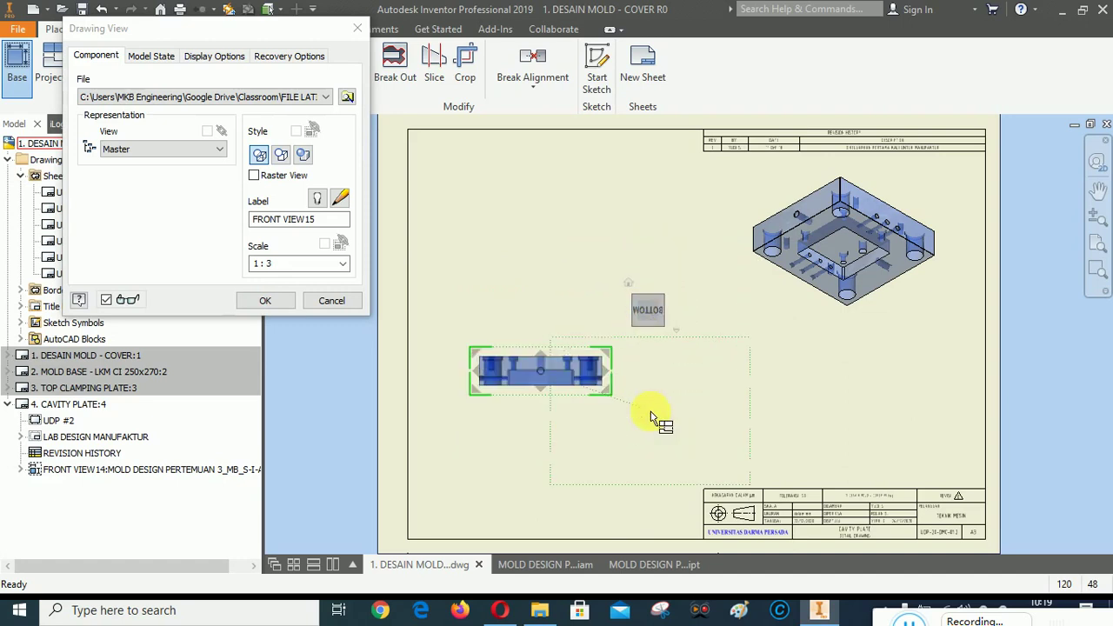
left_click(661, 309)
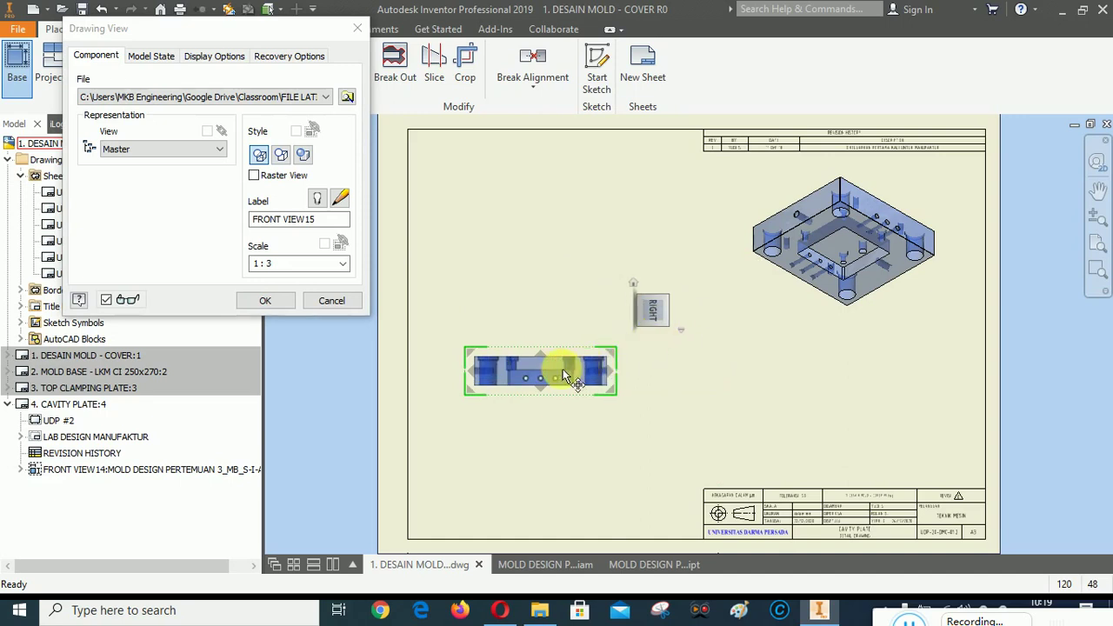
Shift the base side view slightly lower and add projected views of the cavity plate to its right and above it.
mouse_move(563, 370)
left_mouse_down()
mouse_move(561, 388)
mouse_move(557, 345)
mouse_move(565, 399)
mouse_move(566, 381)
left_mouse_up()
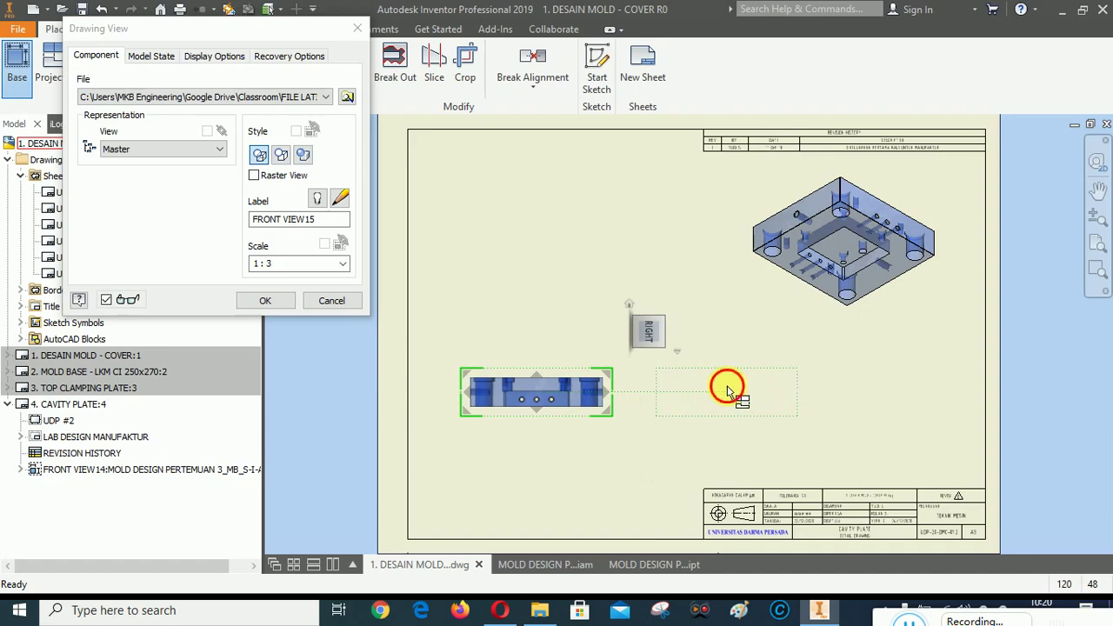
left_click(729, 390)
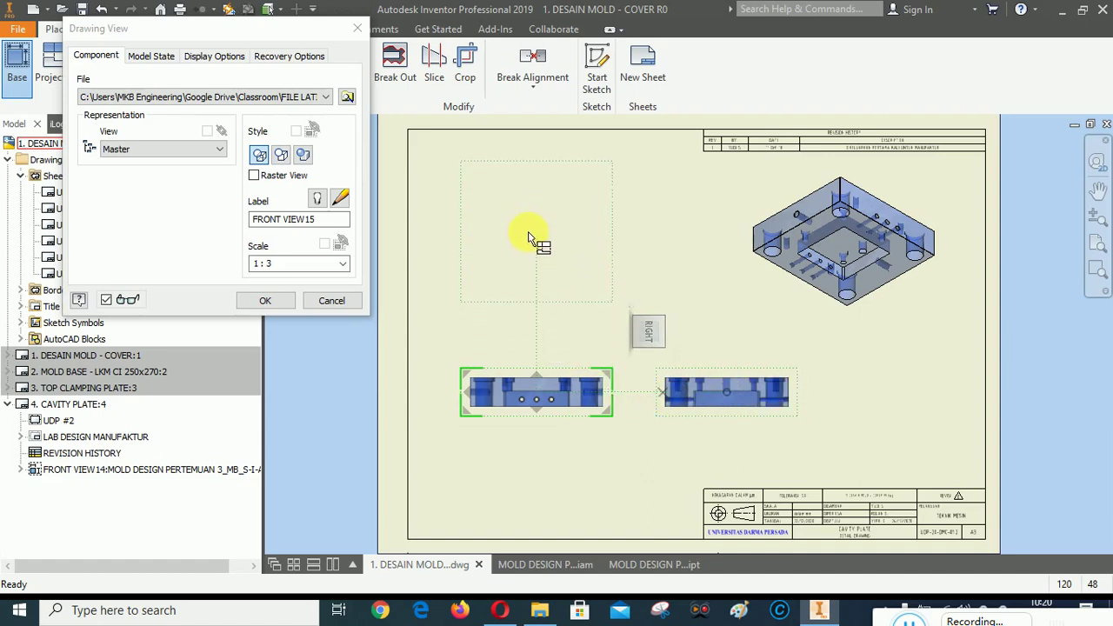
left_click(526, 252)
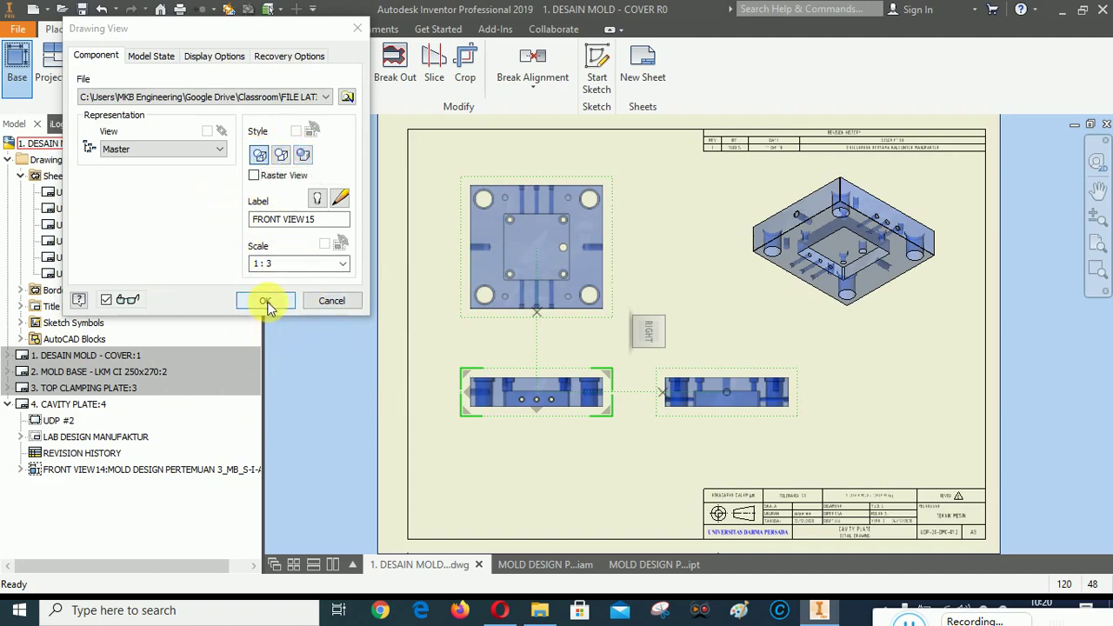
Turn on tangent edges for the new base view and create it together with its two projected views.
left_click(219, 59)
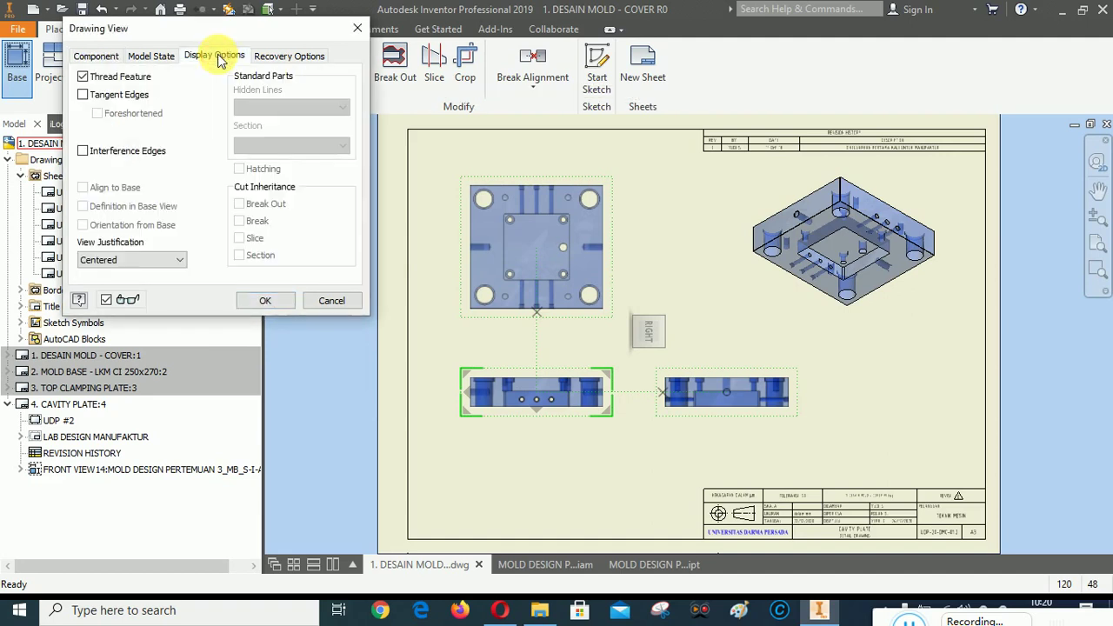
left_click(83, 94)
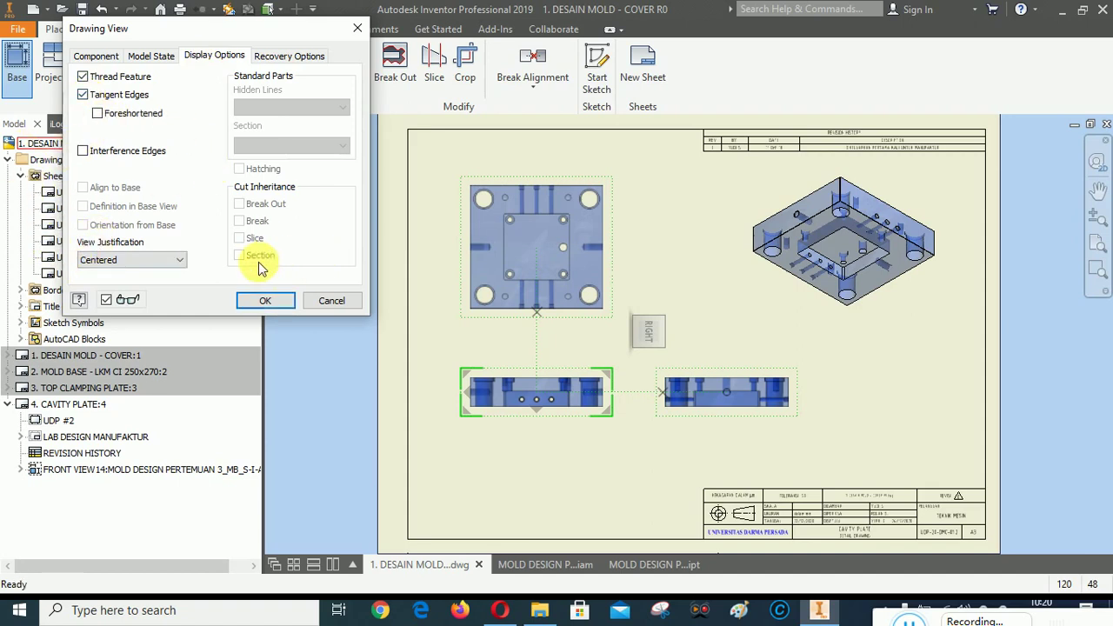
left_click(281, 307)
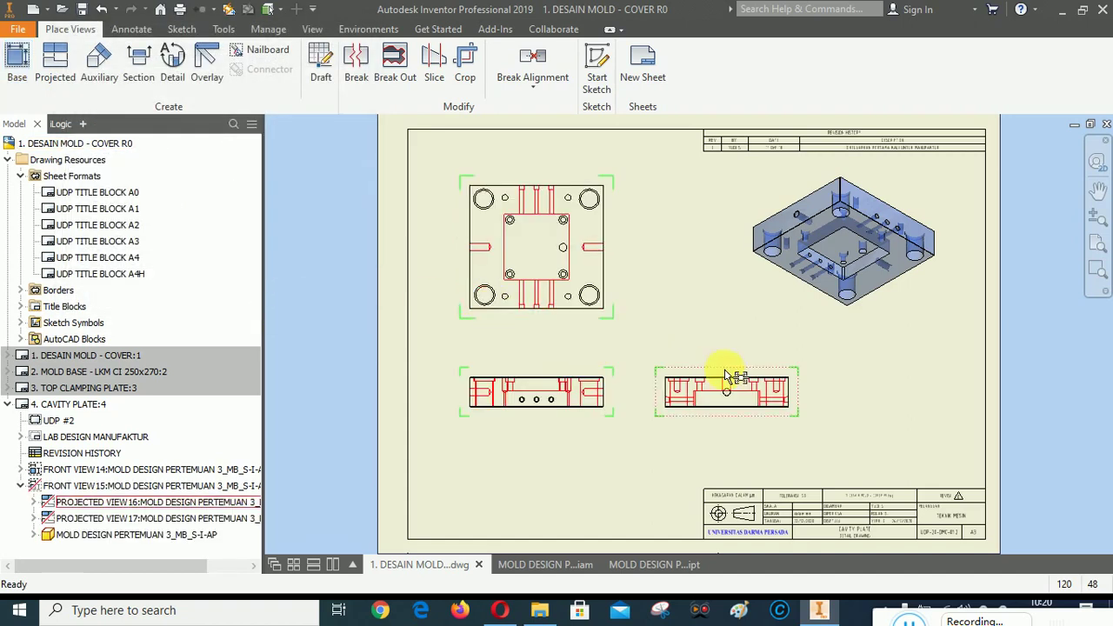
Examine the hole, hidden and tangent edges of the three new orthographic views up close, plus the overall sheet layout.
scroll(546, 405, "up", 5)
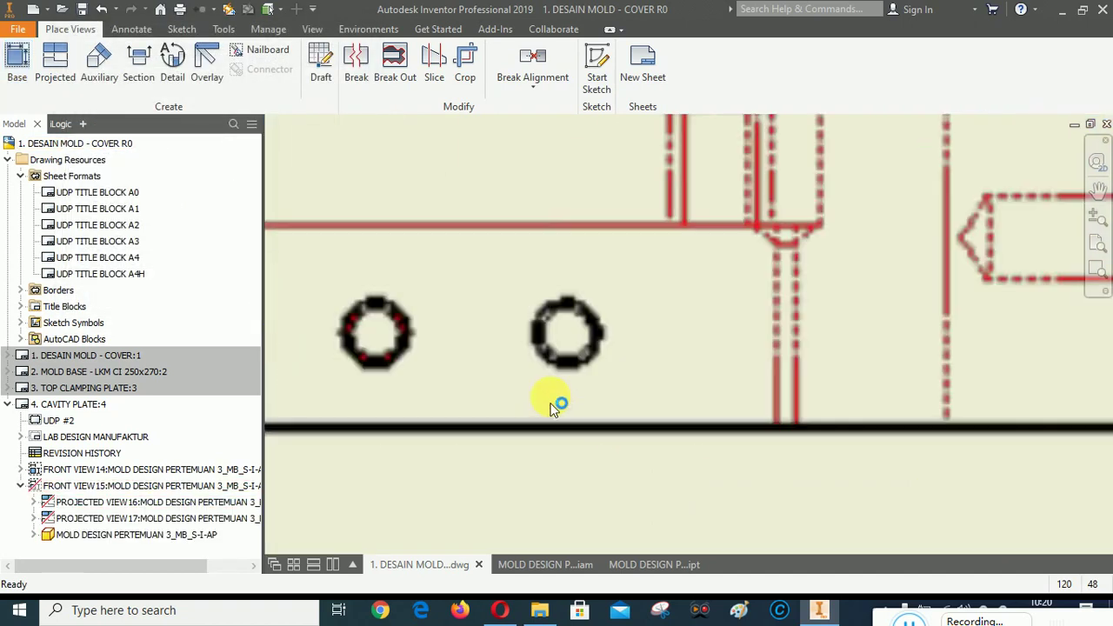
scroll(550, 405, "up", 3)
scroll(549, 402, "down", 6)
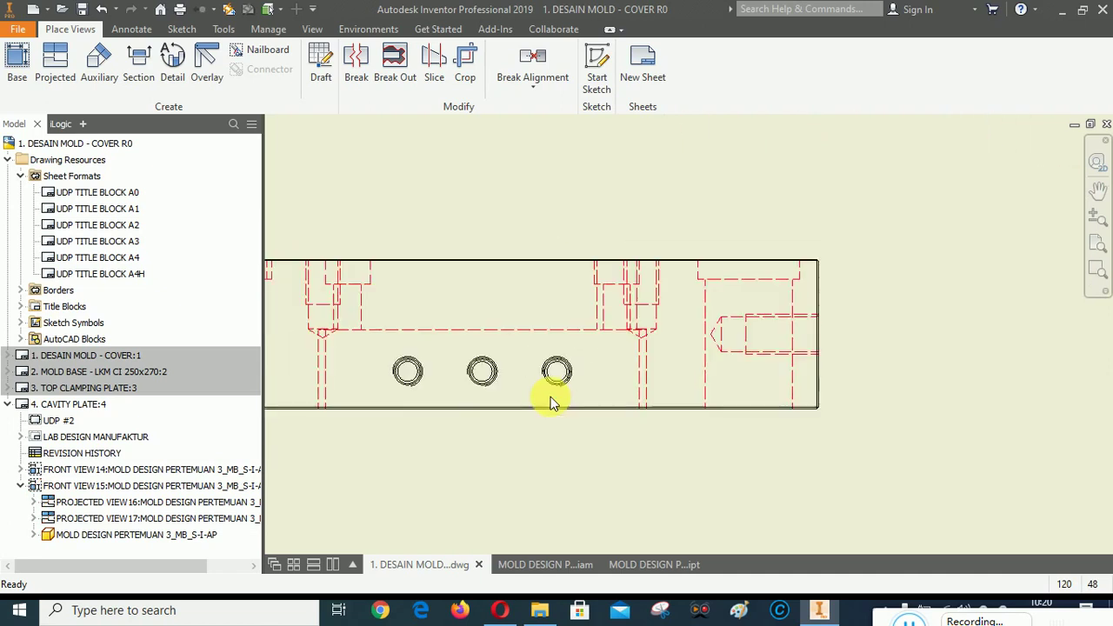
scroll(463, 382, "down", 2)
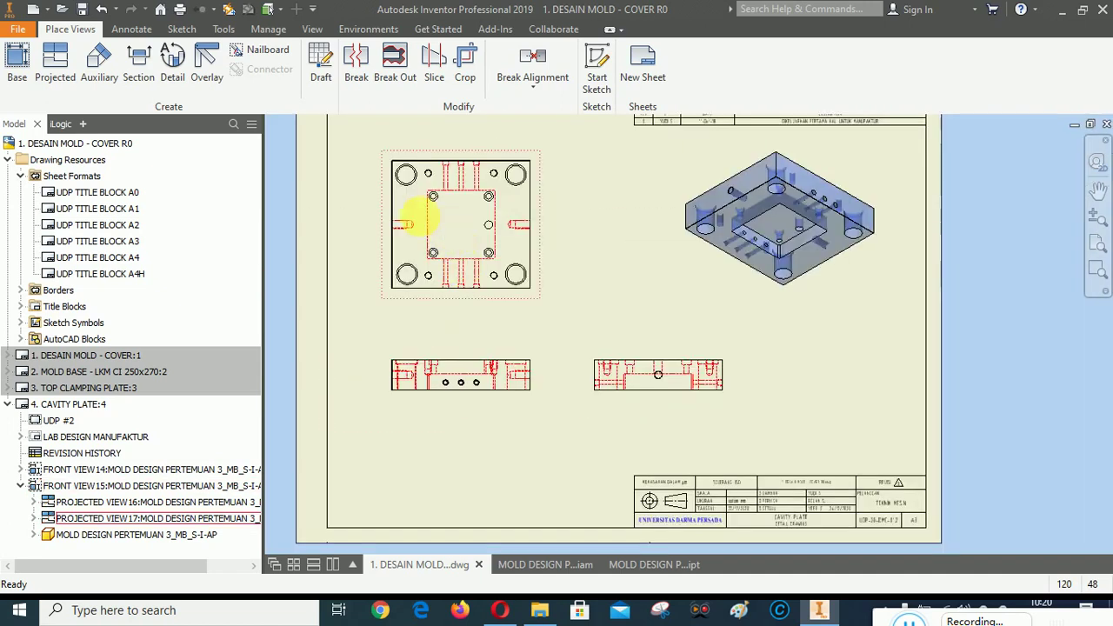
scroll(397, 244, "up", 6)
scroll(347, 281, "down", 6)
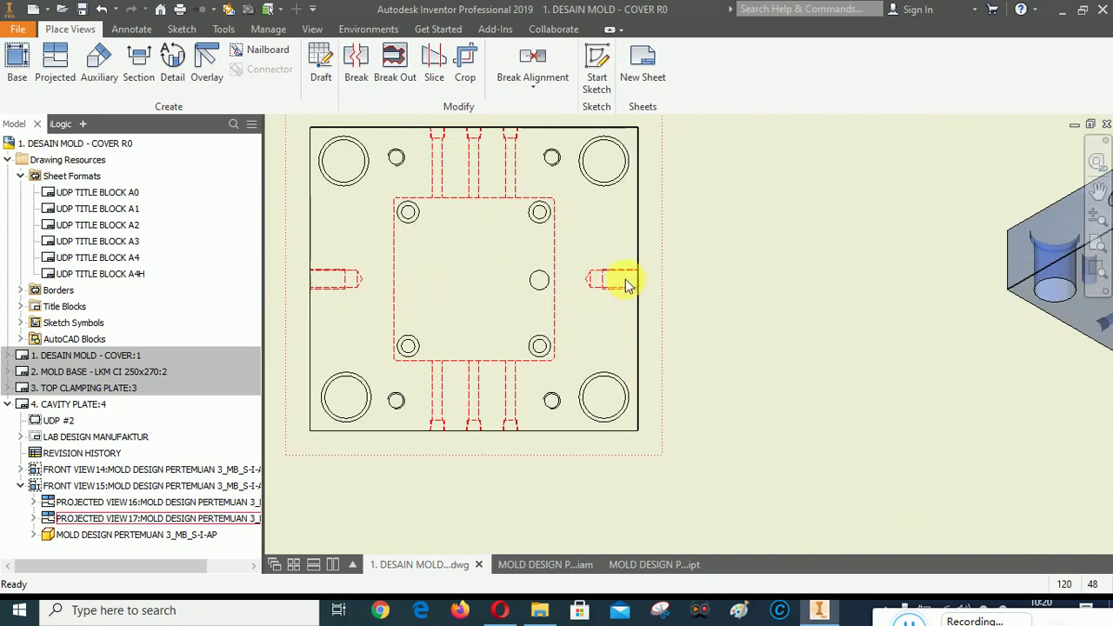
scroll(625, 279, "up", 6)
scroll(569, 235, "down", 6)
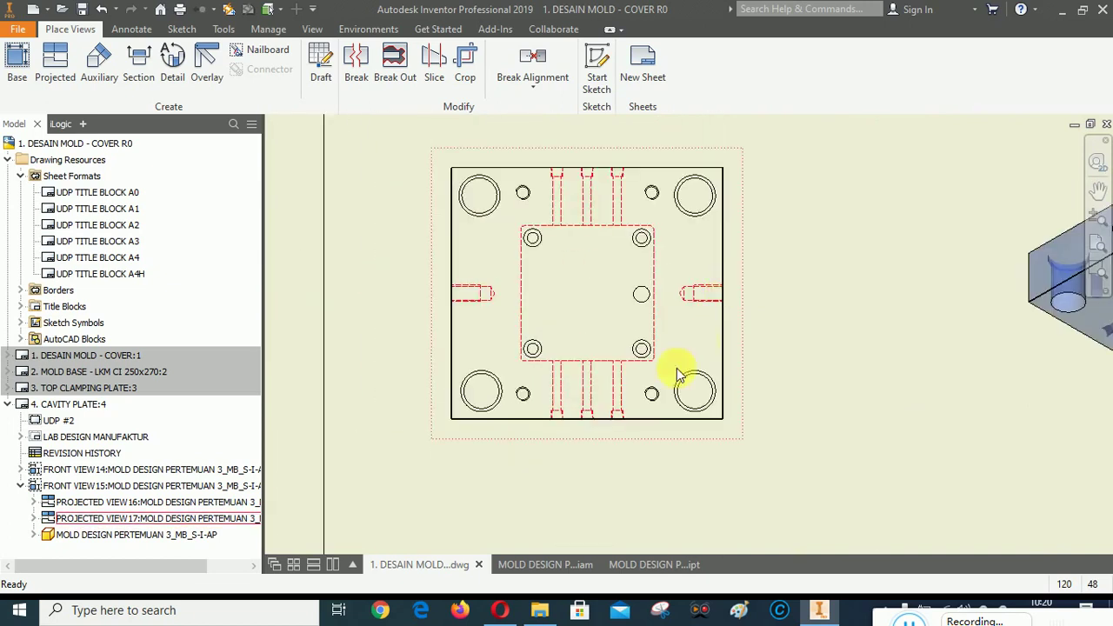
scroll(594, 427, "up", 6)
scroll(583, 423, "down", 6)
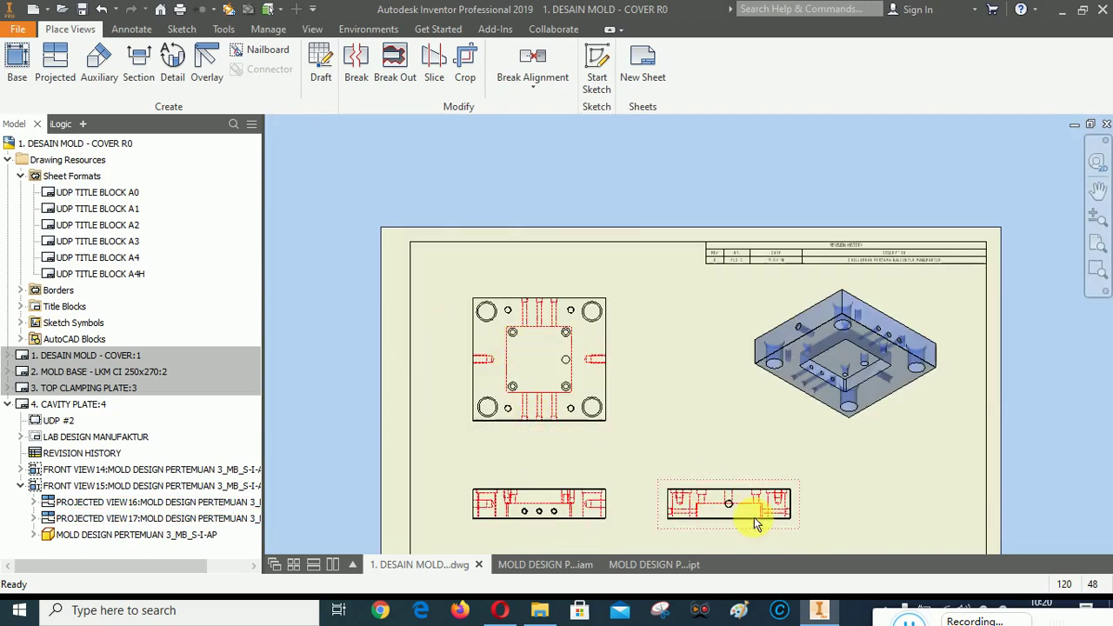
scroll(752, 534, "up", 5)
scroll(725, 477, "down", 5)
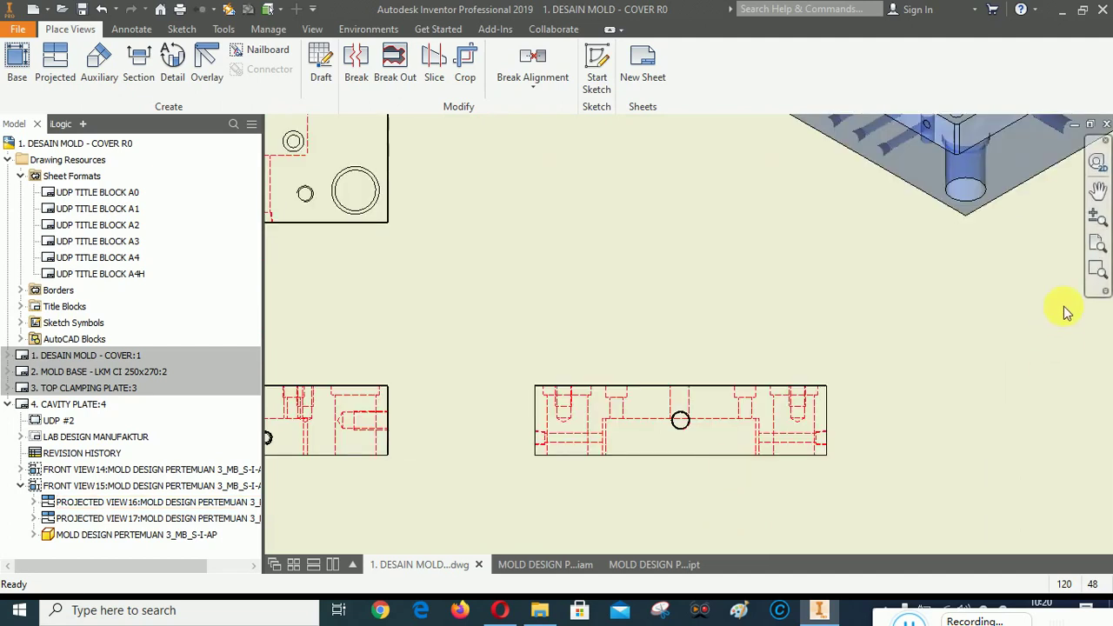
left_click(1098, 244)
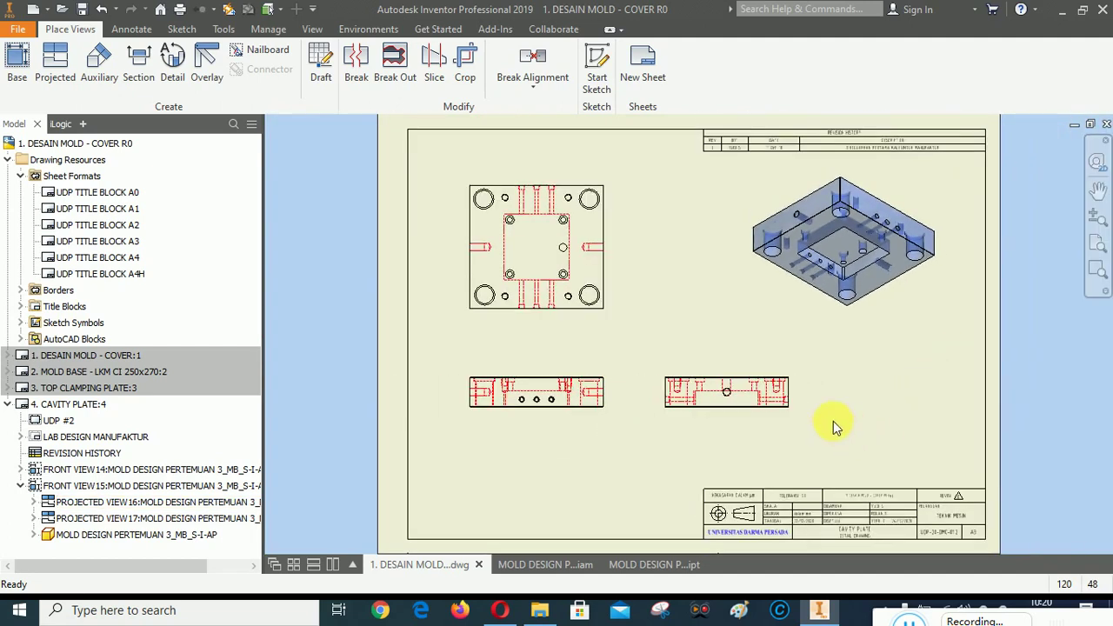
left_click(1097, 270)
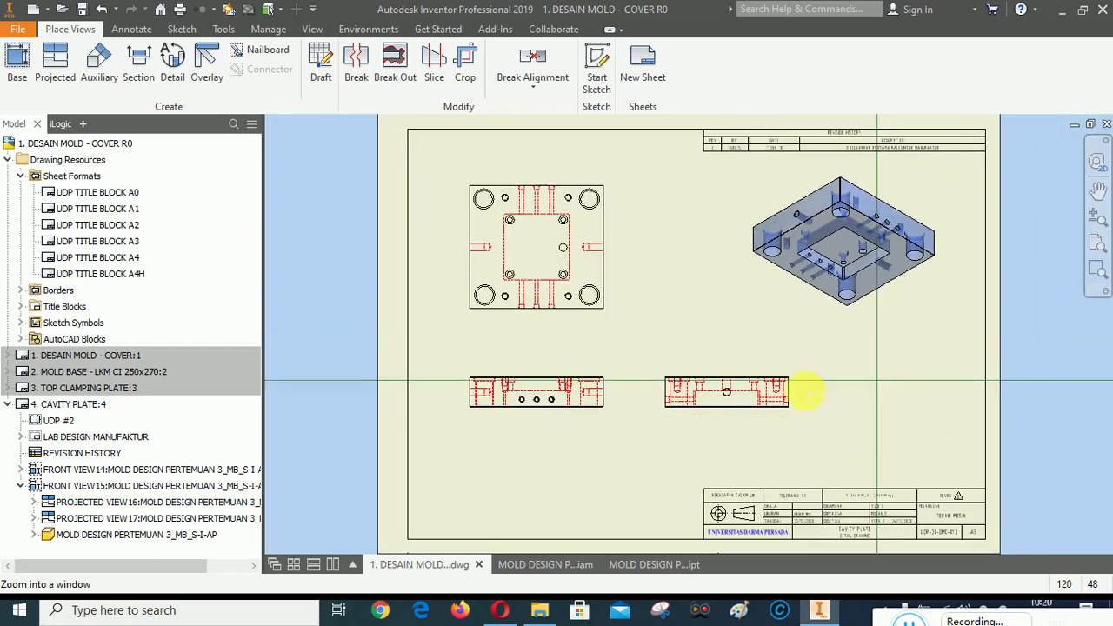
left_click(624, 335)
left_click(997, 551)
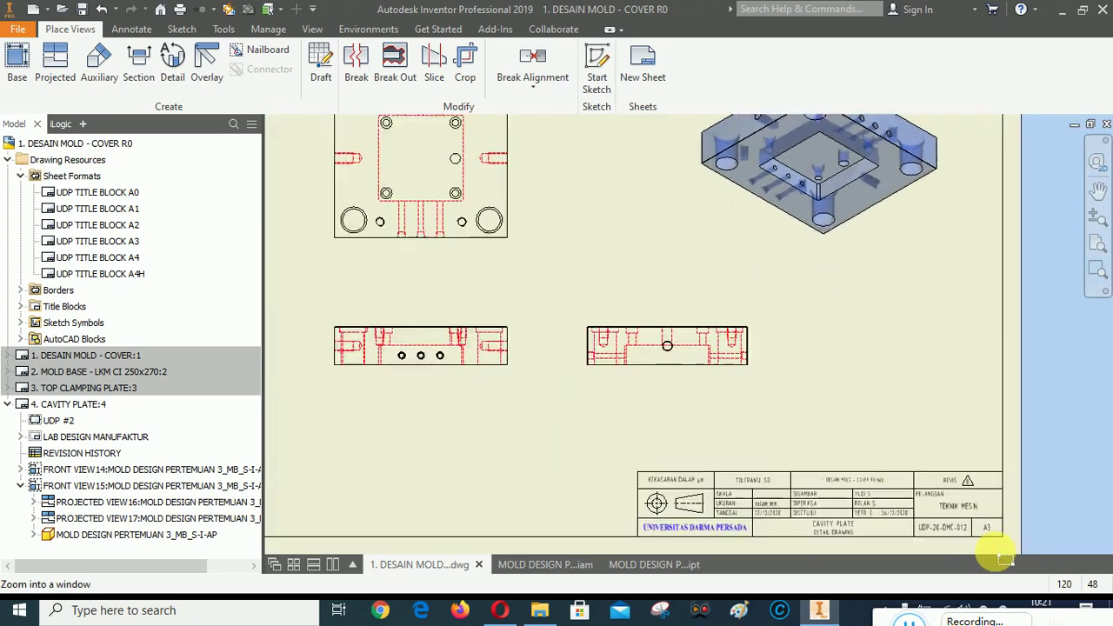
left_click(1098, 247)
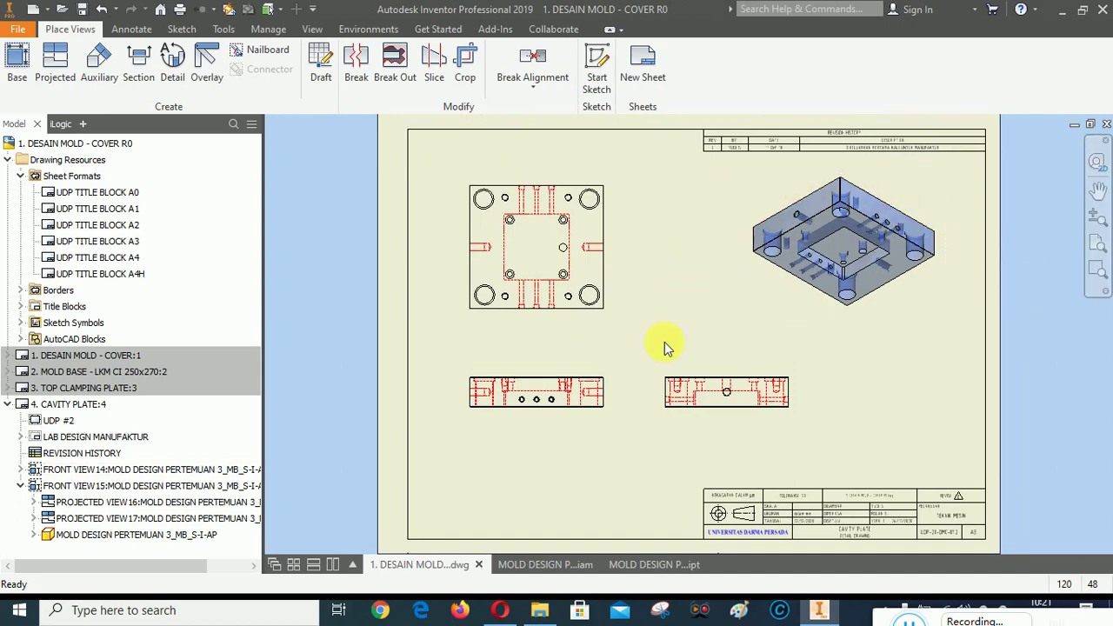
Insert a parts list from MOLD DESIGN PERTEMUAN 3_MB.iam in the SMT A3 A4 style, directly above the title block.
left_click(132, 30)
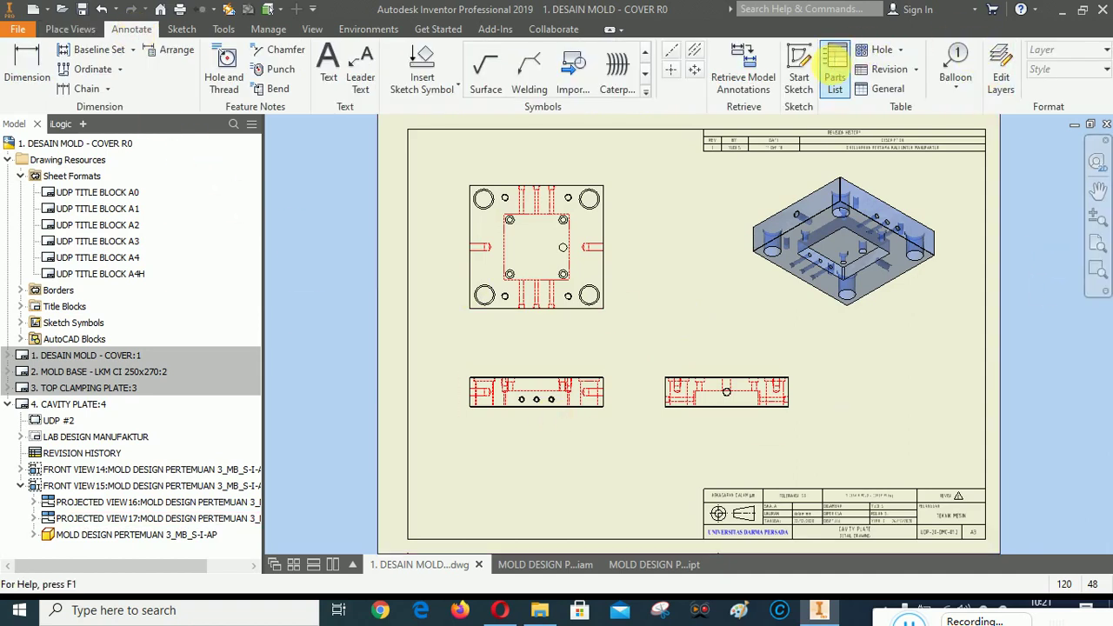
left_click(835, 64)
left_click(403, 206)
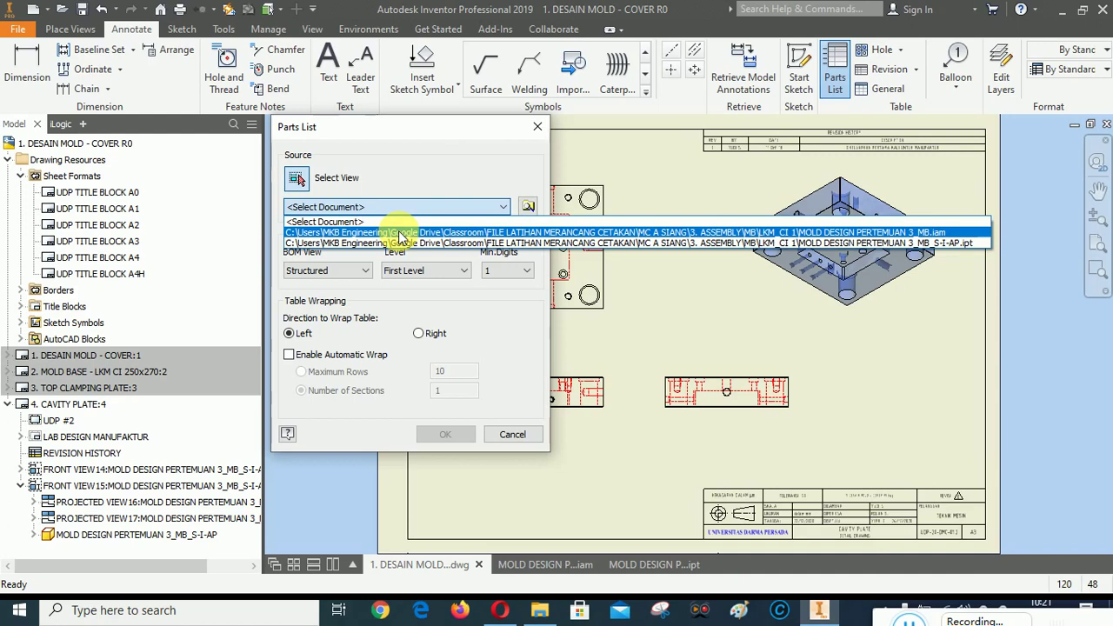
left_click(400, 233)
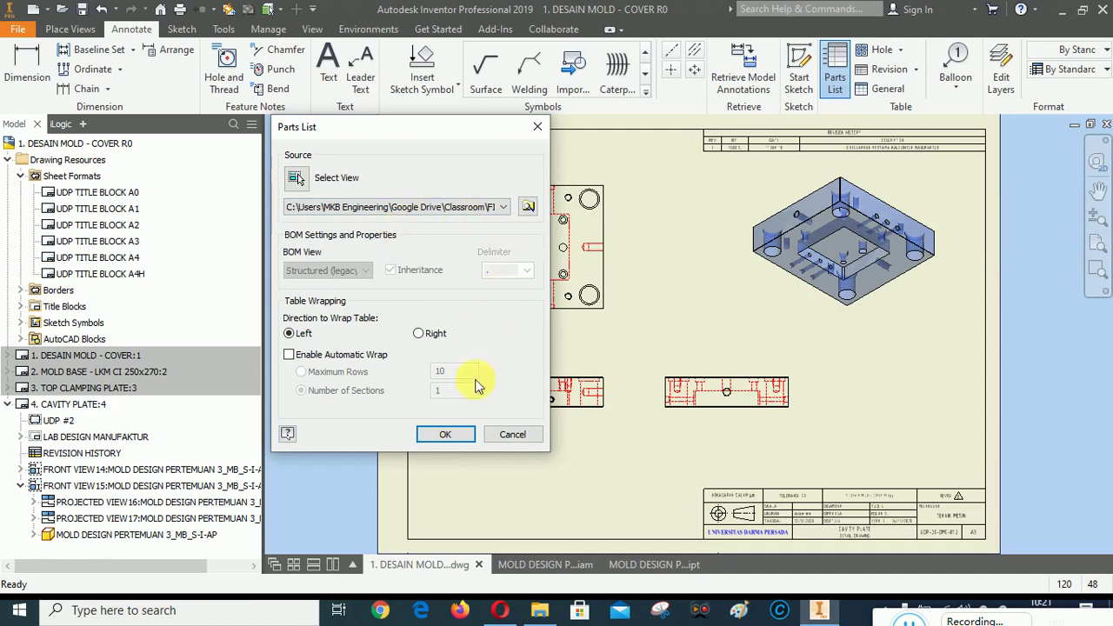
left_click(444, 434)
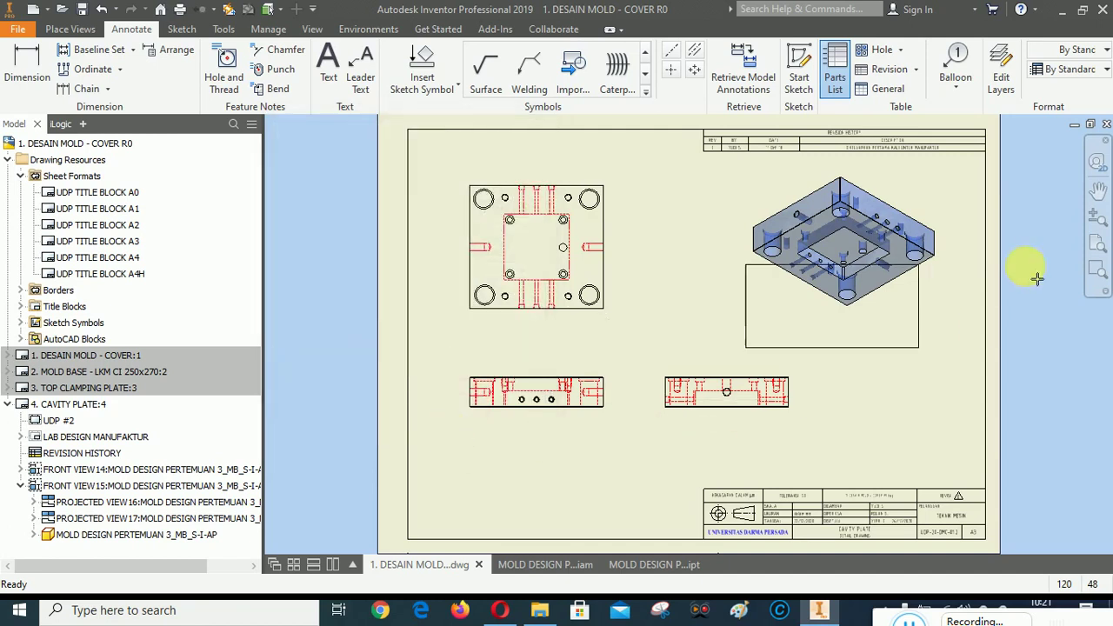
left_click(1082, 69)
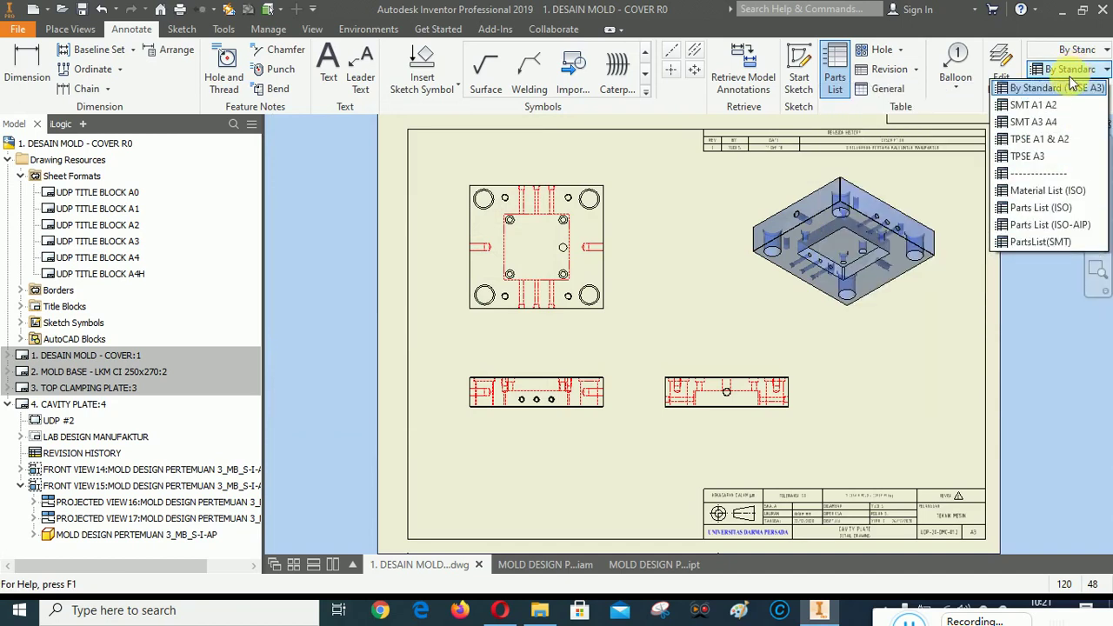
left_click(1034, 126)
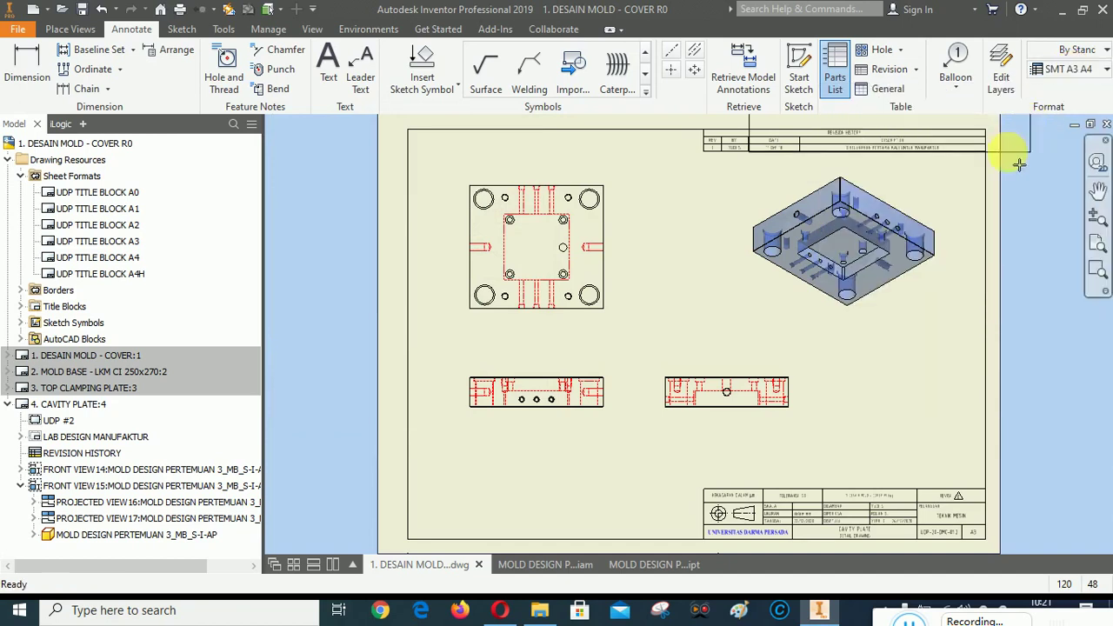
left_click(986, 490)
Edit the parts list above the title block and sort its rows by ITEM in ascending order.
scroll(922, 495, "up", 3)
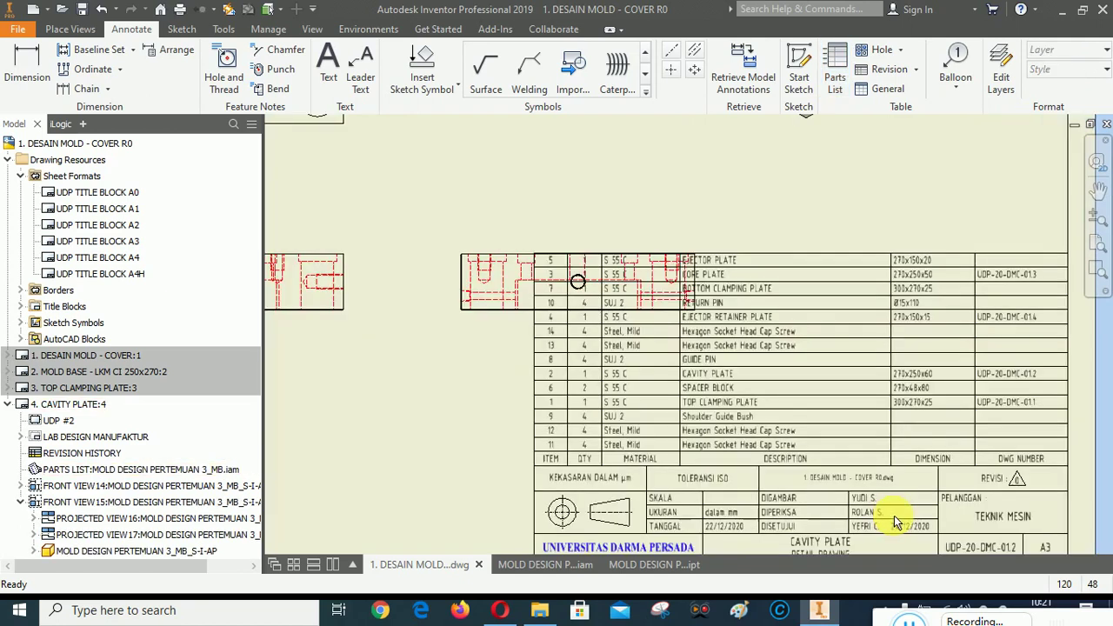
left_click(724, 376)
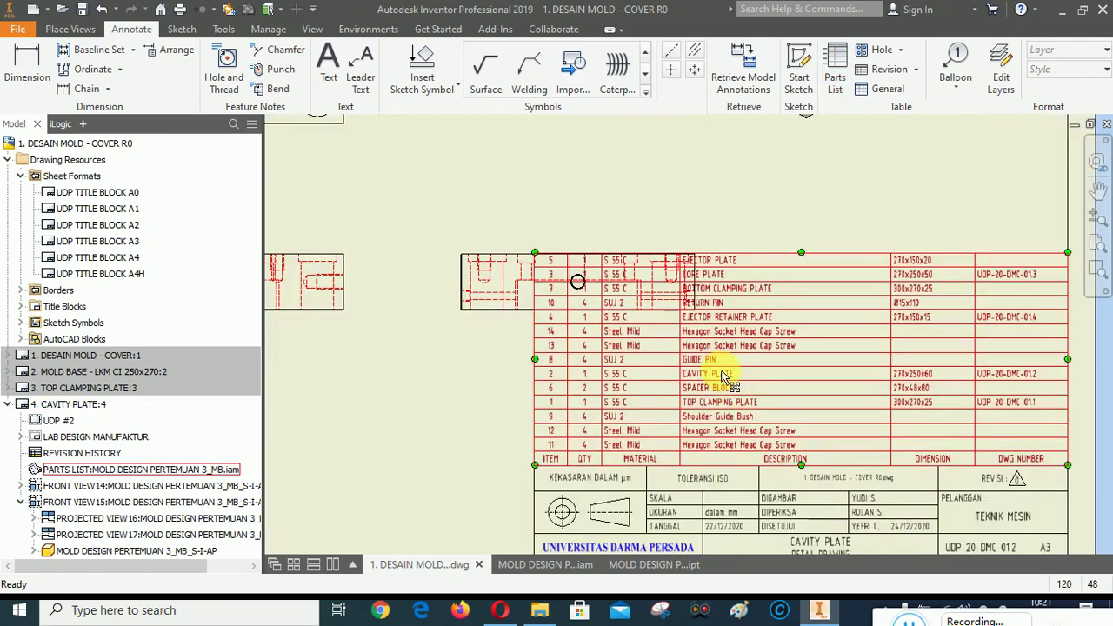
right_click(722, 377)
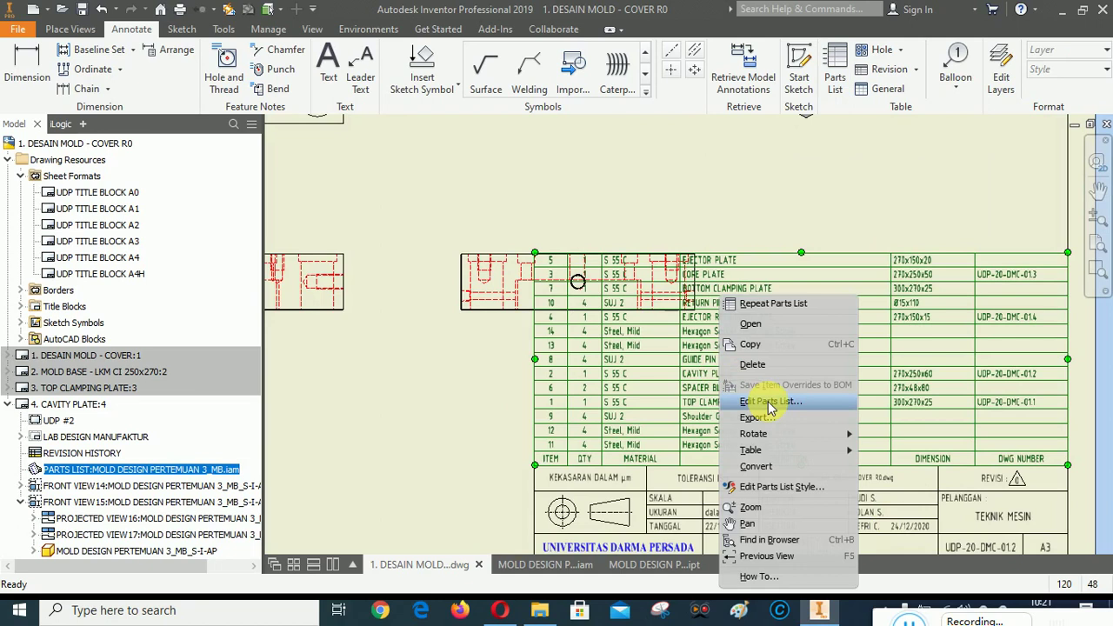
left_click(768, 401)
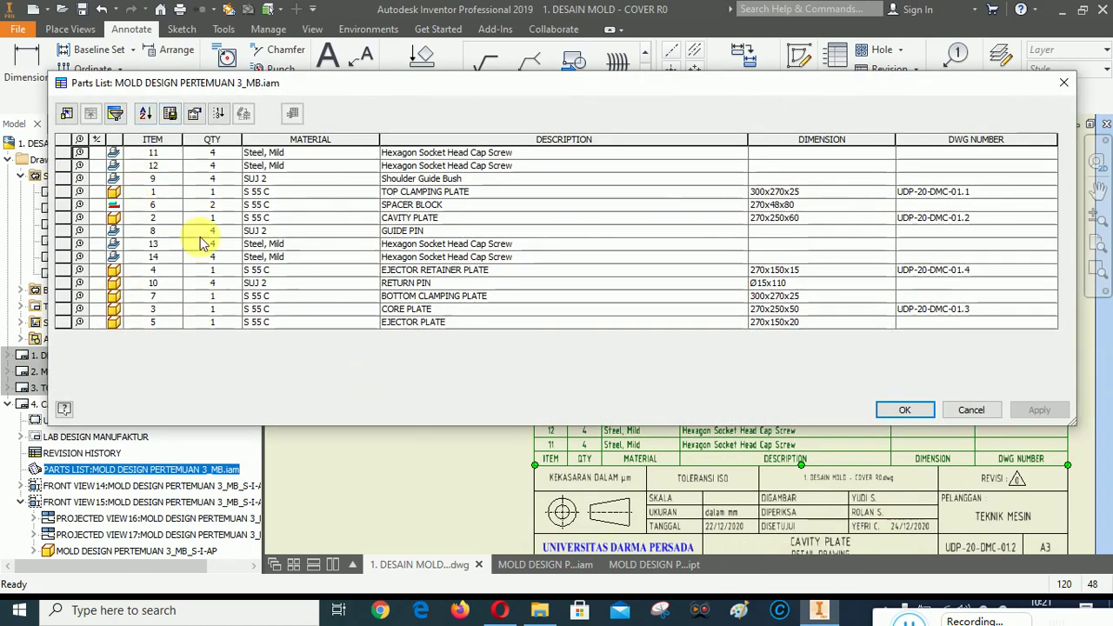
left_click(145, 118)
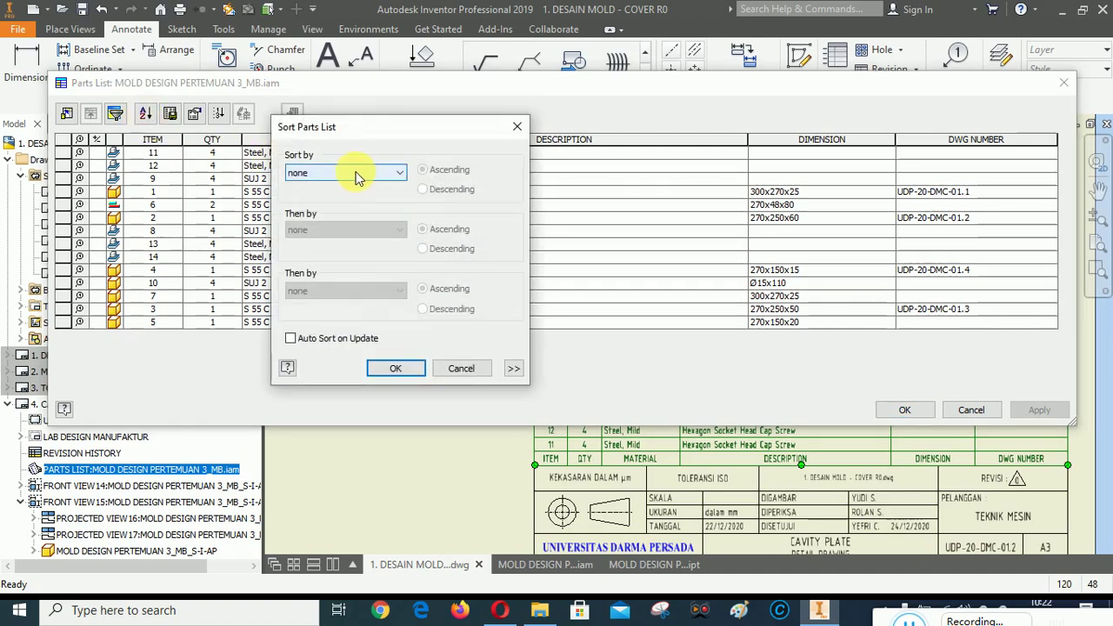
left_click(324, 174)
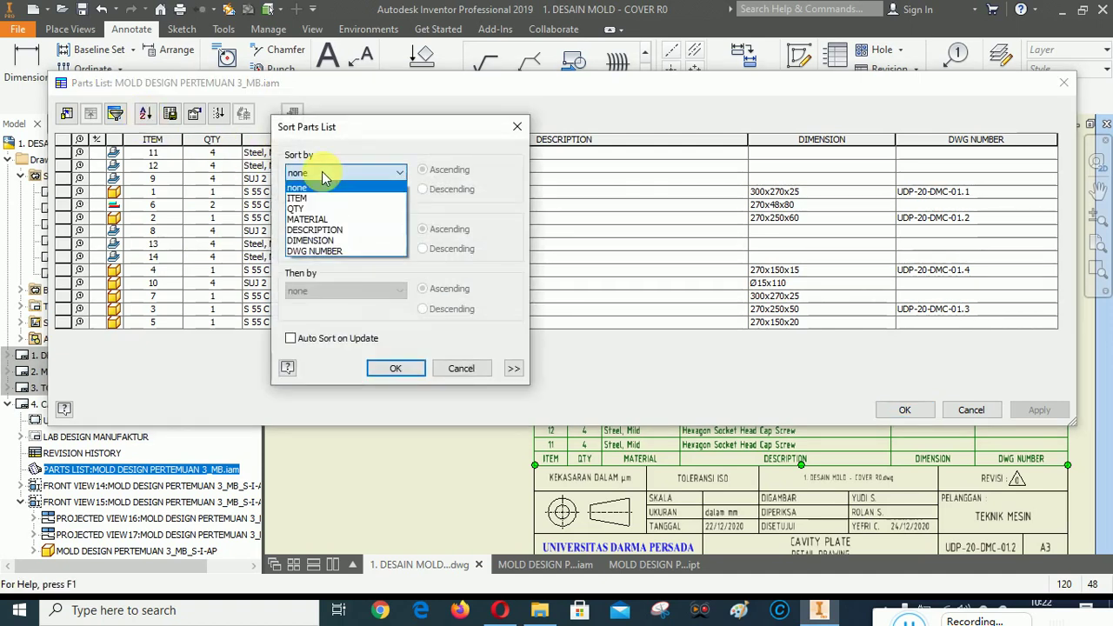
left_click(324, 186)
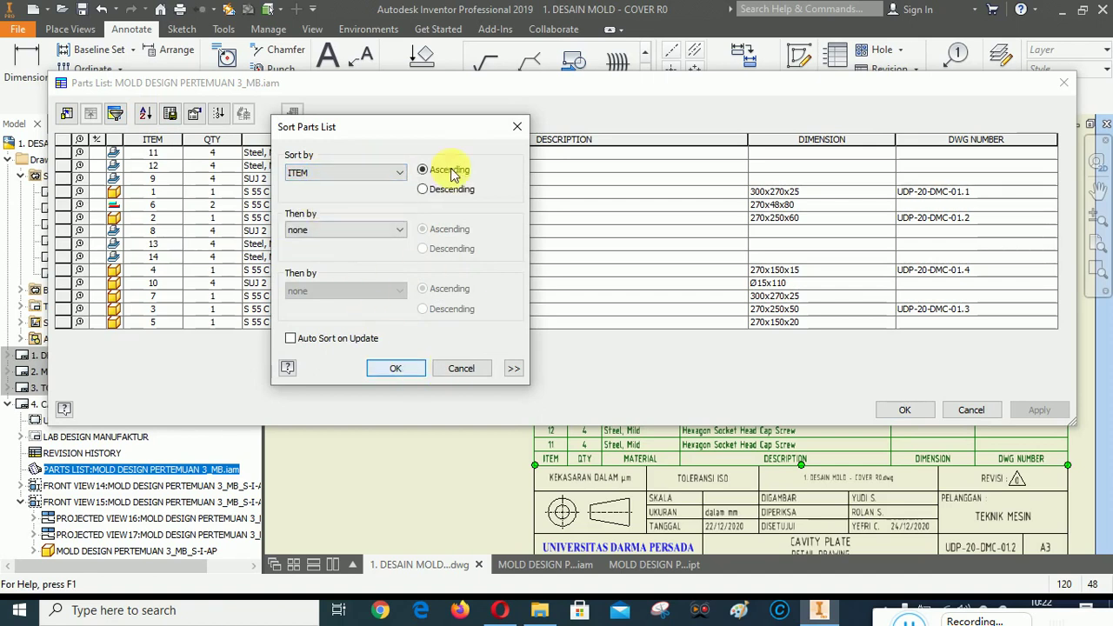
left_click(403, 372)
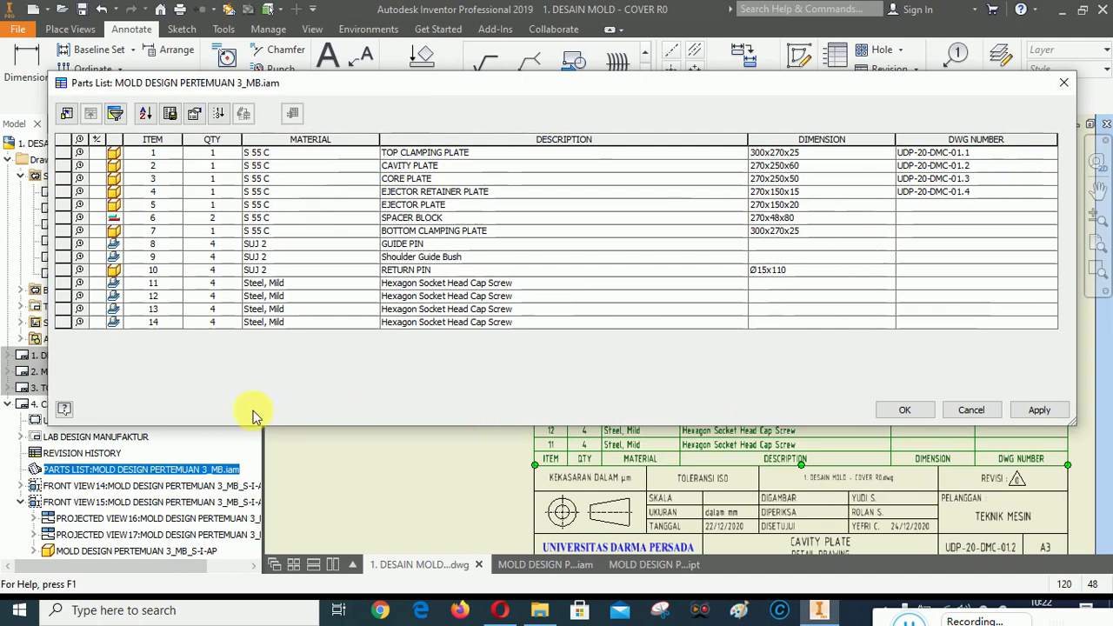
Filter the parts list by Assembly View Representation, using the CAVITY PLATE view representation.
left_click(116, 115)
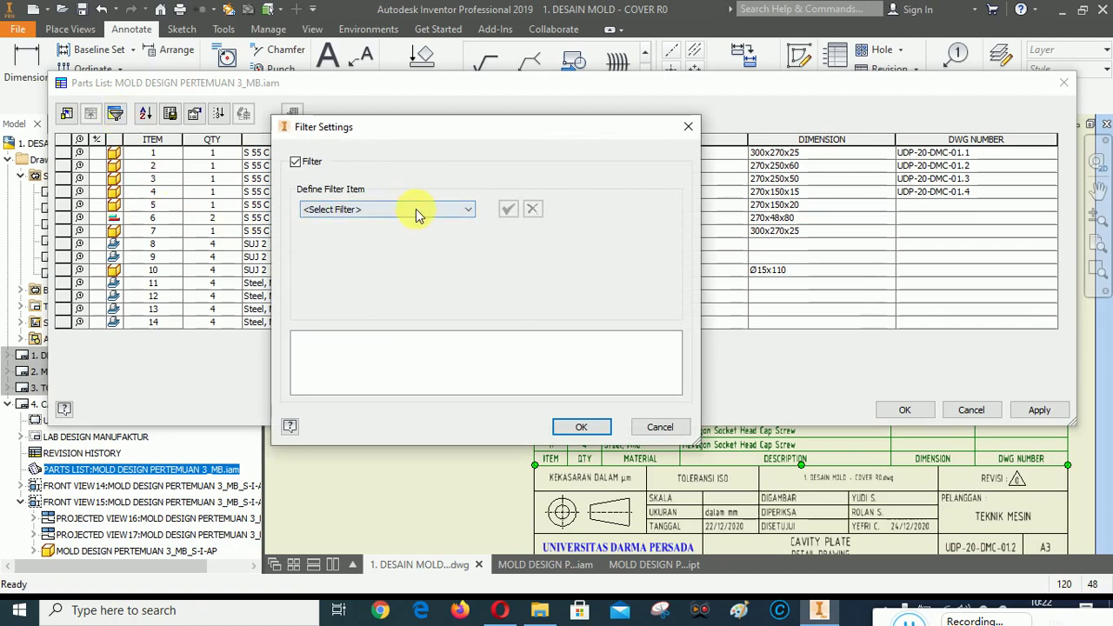
left_click(417, 213)
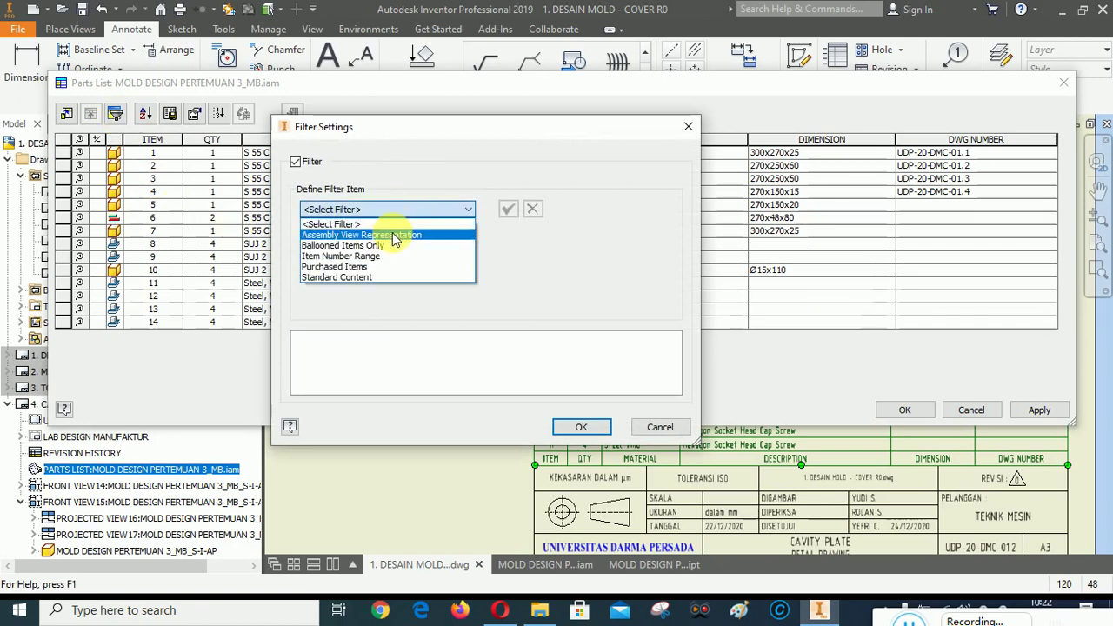
left_click(396, 235)
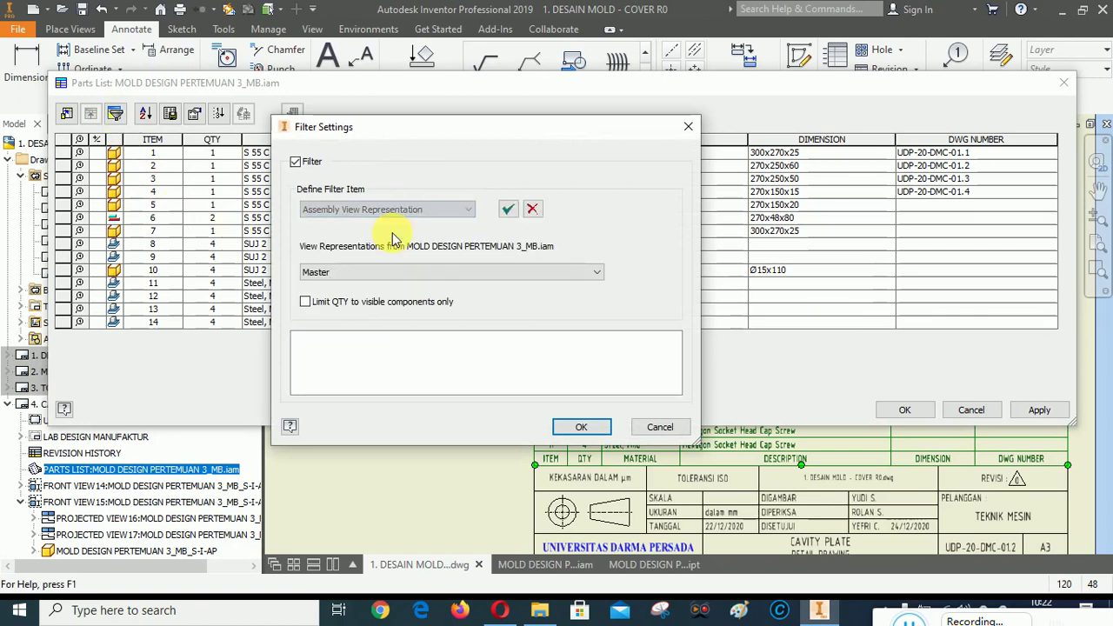
left_click(380, 282)
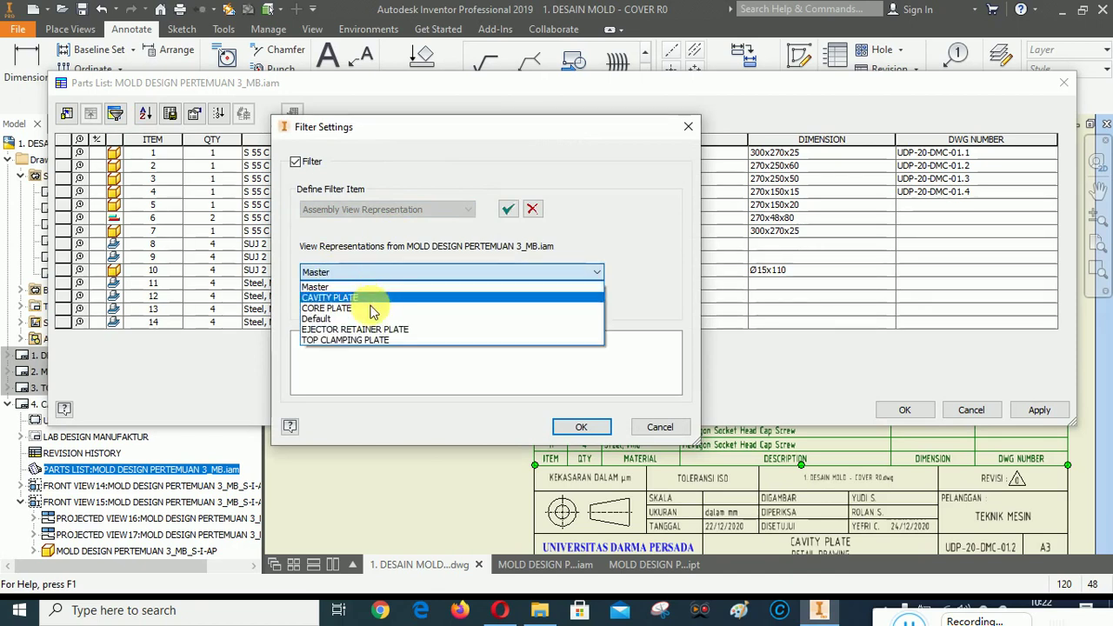
left_click(358, 298)
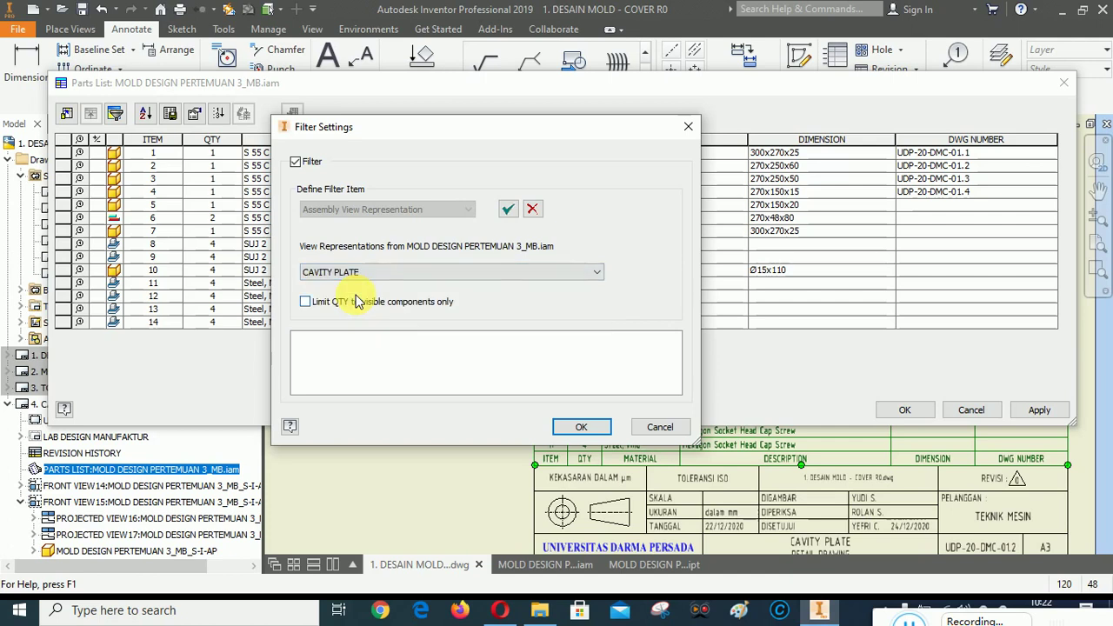
left_click(508, 210)
left_click(583, 428)
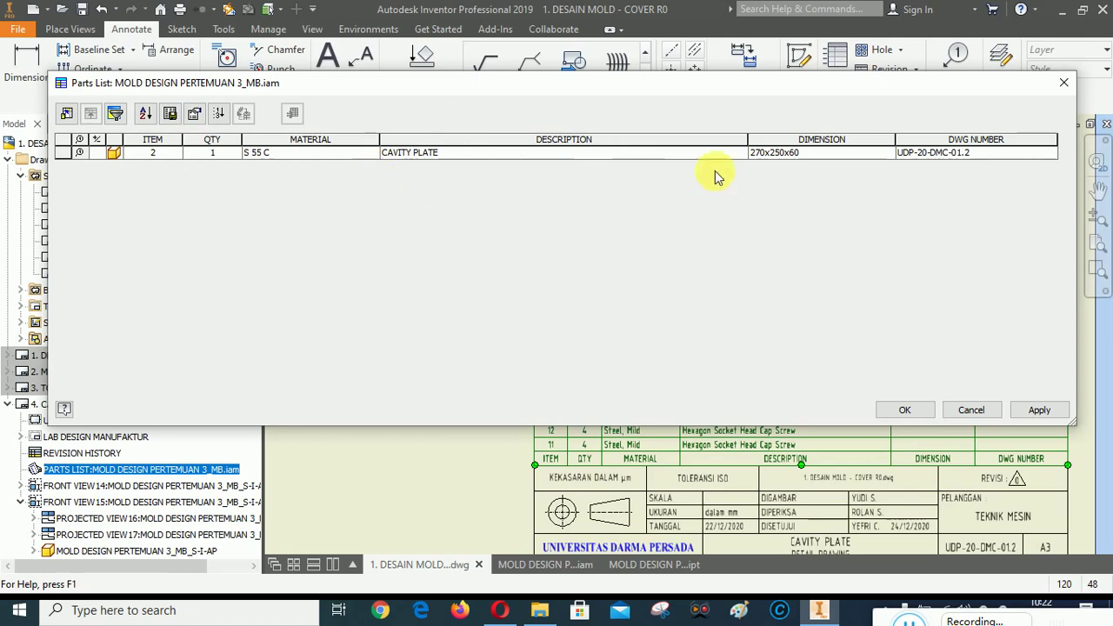
Clear the DWG NUMBER cell of the CAVITY PLATE row and apply the change to the parts list.
left_click(965, 156)
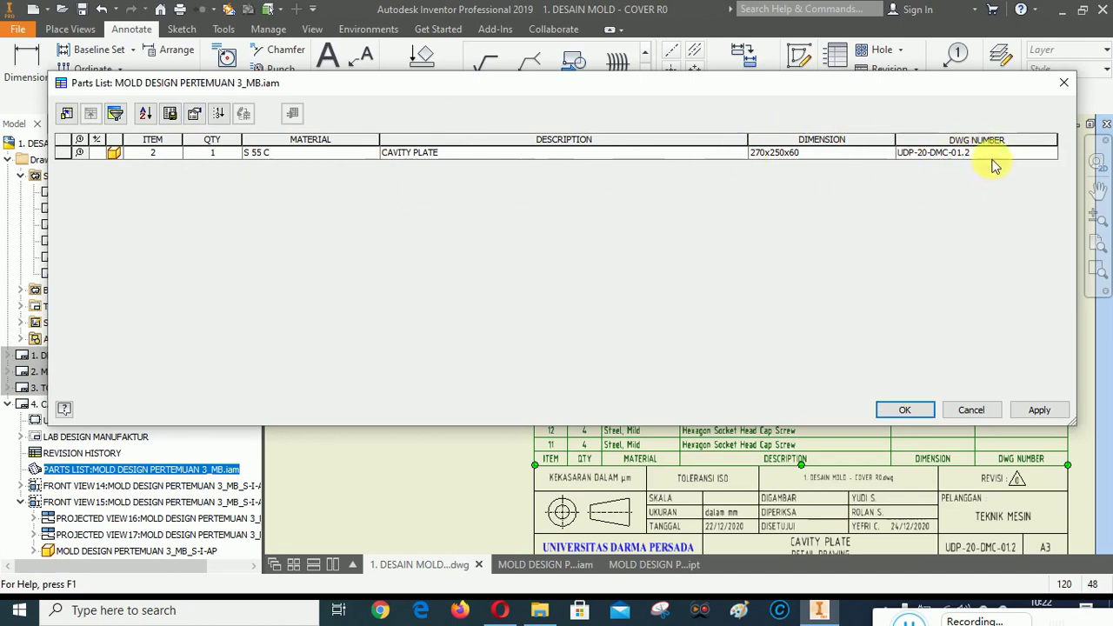
left_click(856, 155)
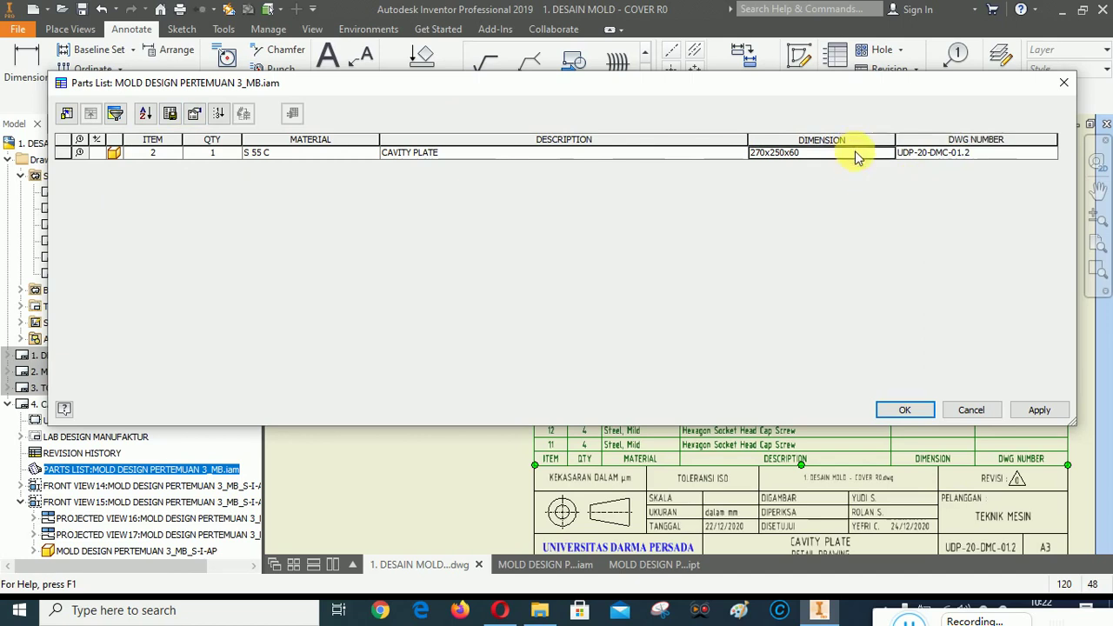
left_click(979, 153)
key("BackSpace")
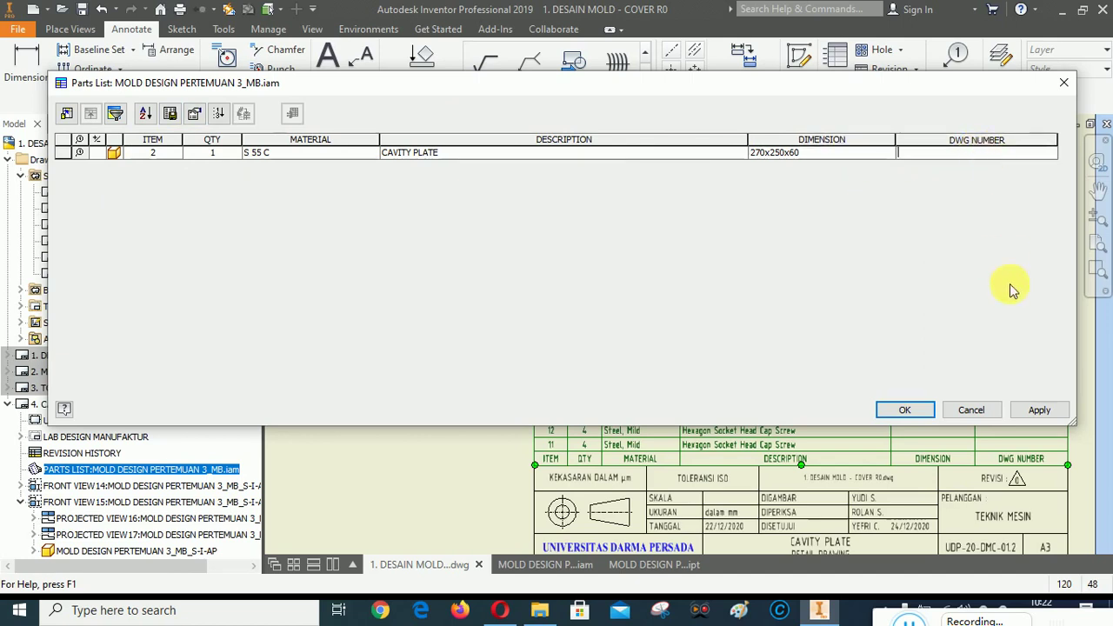
left_click(1040, 412)
left_click(905, 410)
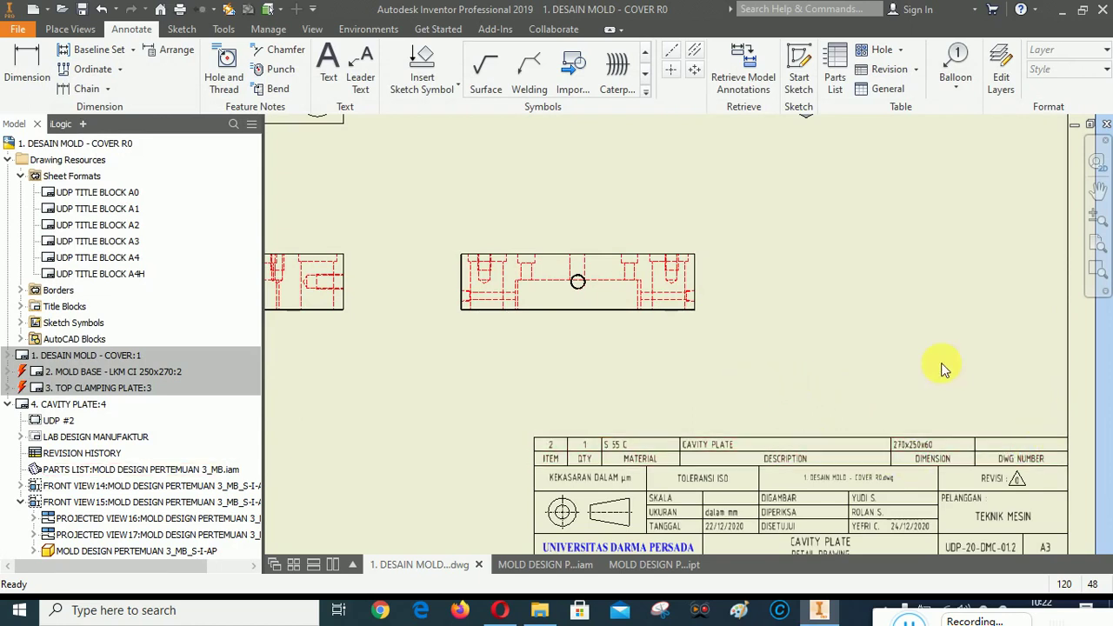
Examine the filtered parts list row and the title block fields on the cavity plate sheet up close.
scroll(1075, 478, "down", 3)
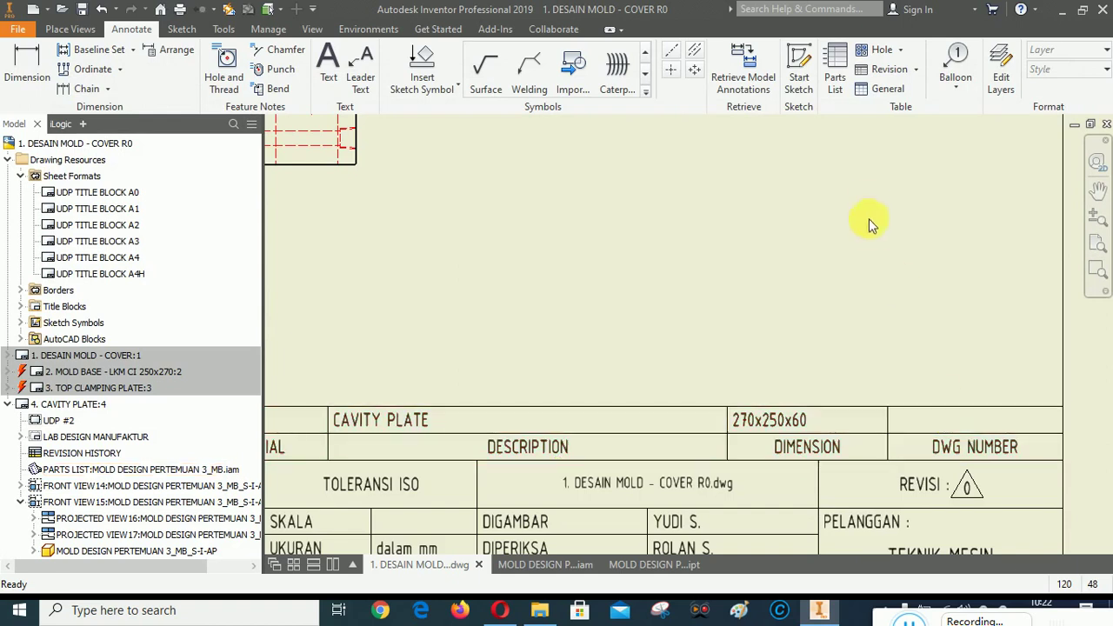
scroll(867, 208, "up", 5)
scroll(896, 313, "down", 5)
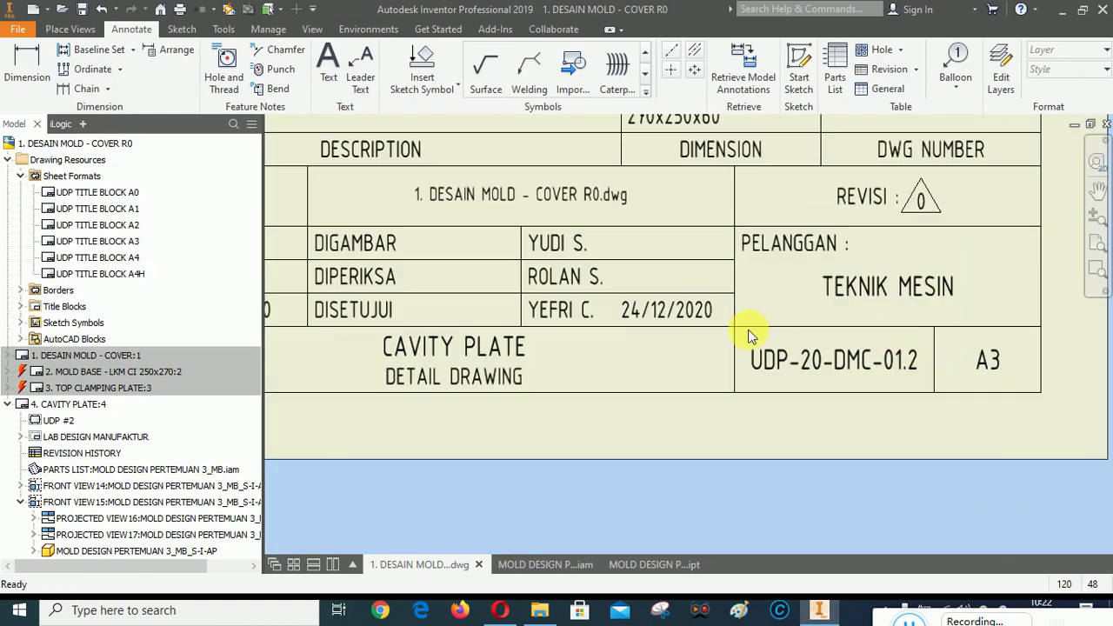
scroll(978, 418, "up", 3)
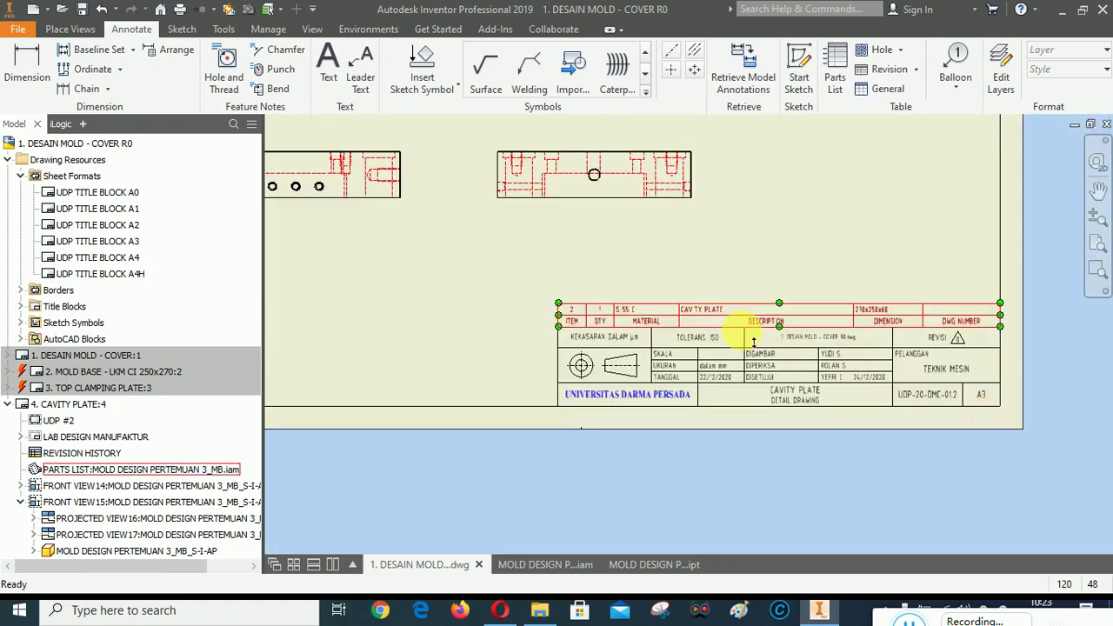
scroll(998, 313, "down", 2)
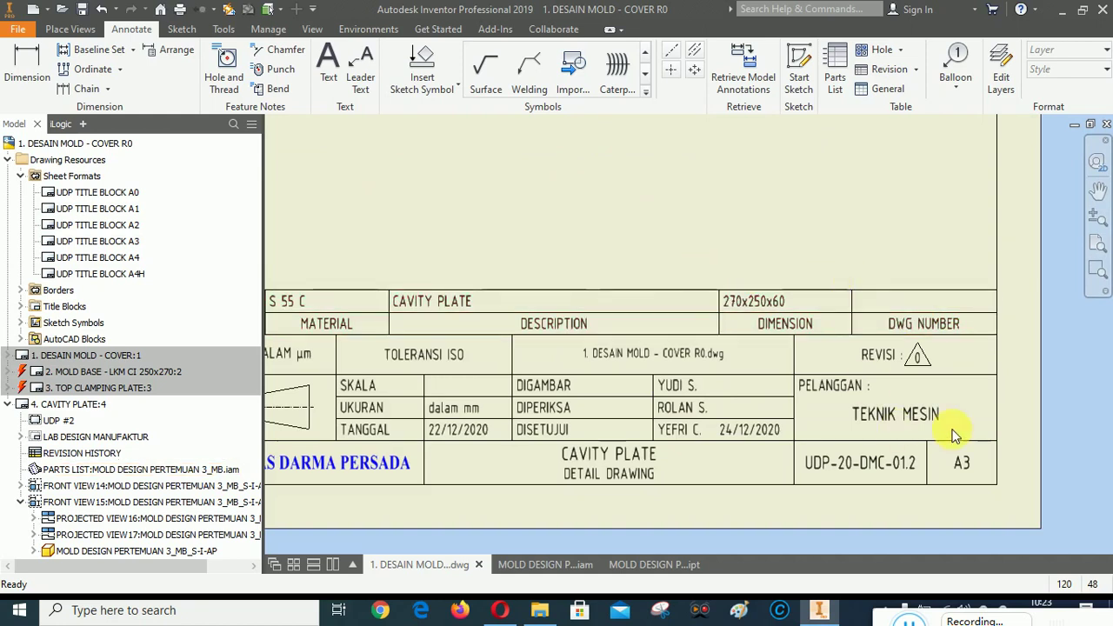
scroll(869, 426, "up", 5)
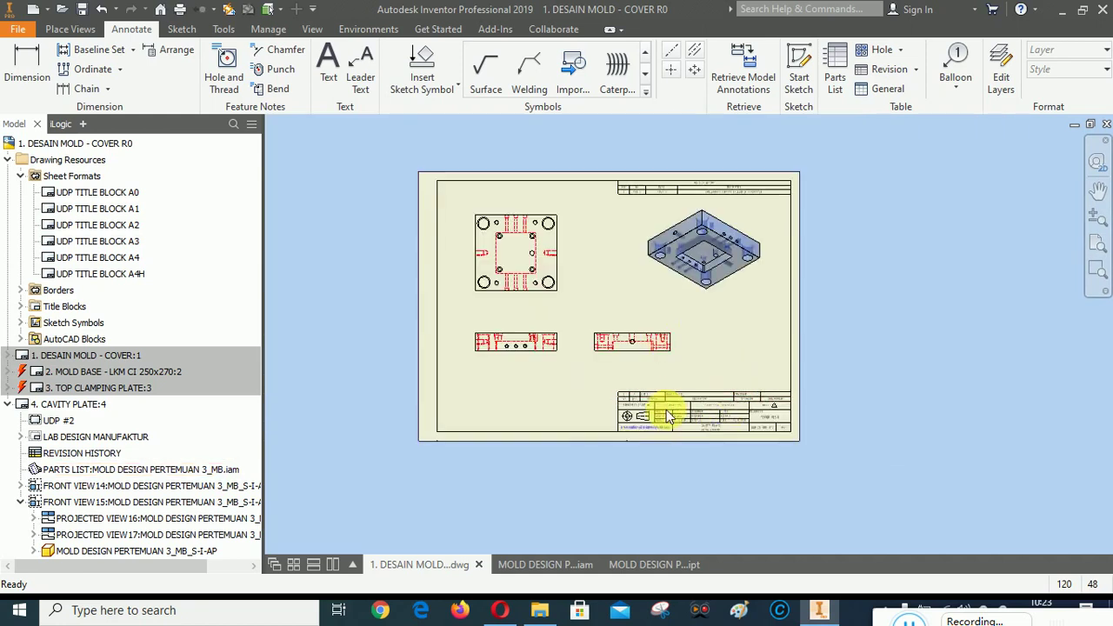
scroll(666, 405, "down", 6)
scroll(526, 378, "up", 3)
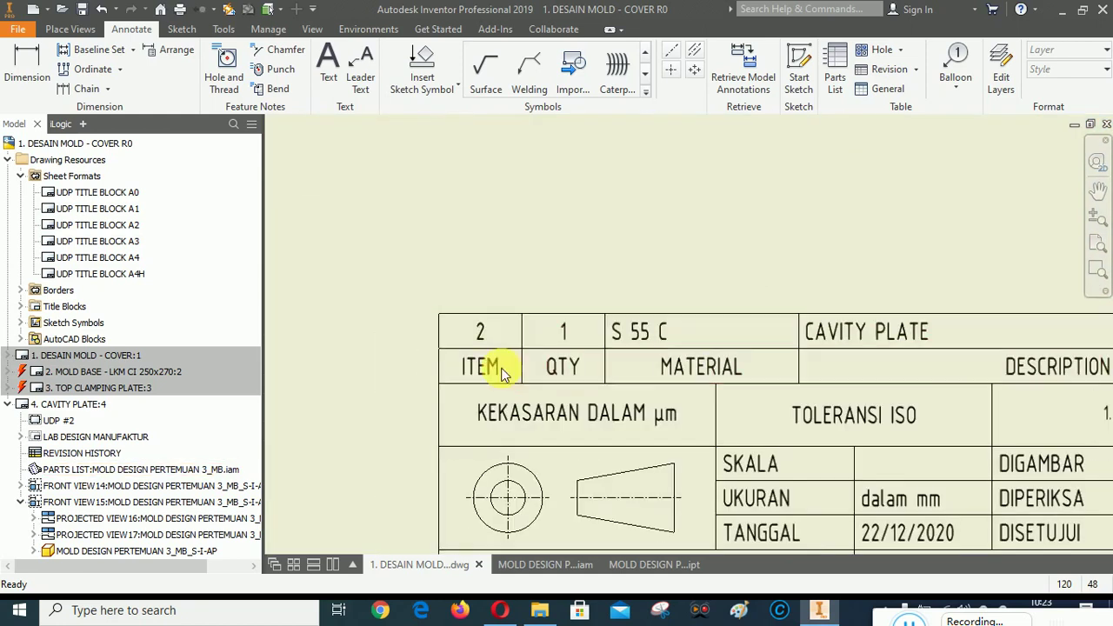
scroll(490, 363, "down", 4)
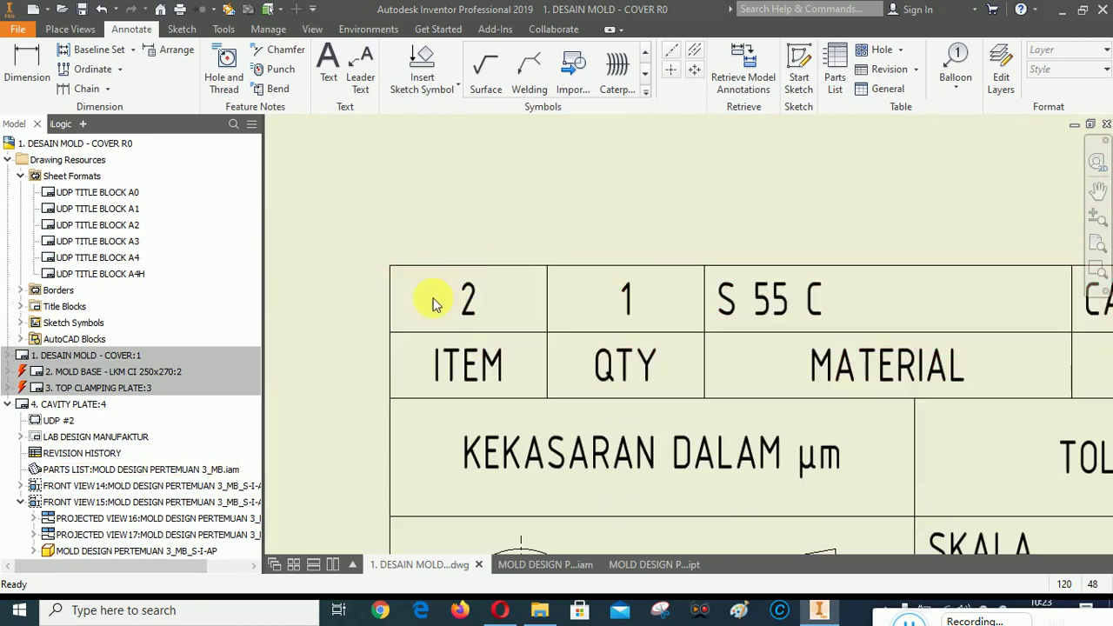
Compare item numbering in the parts lists of the MOLD BASE and TOP CLAMPING PLATE sheets, then return to the CAVITY PLATE sheet.
double_click(112, 372)
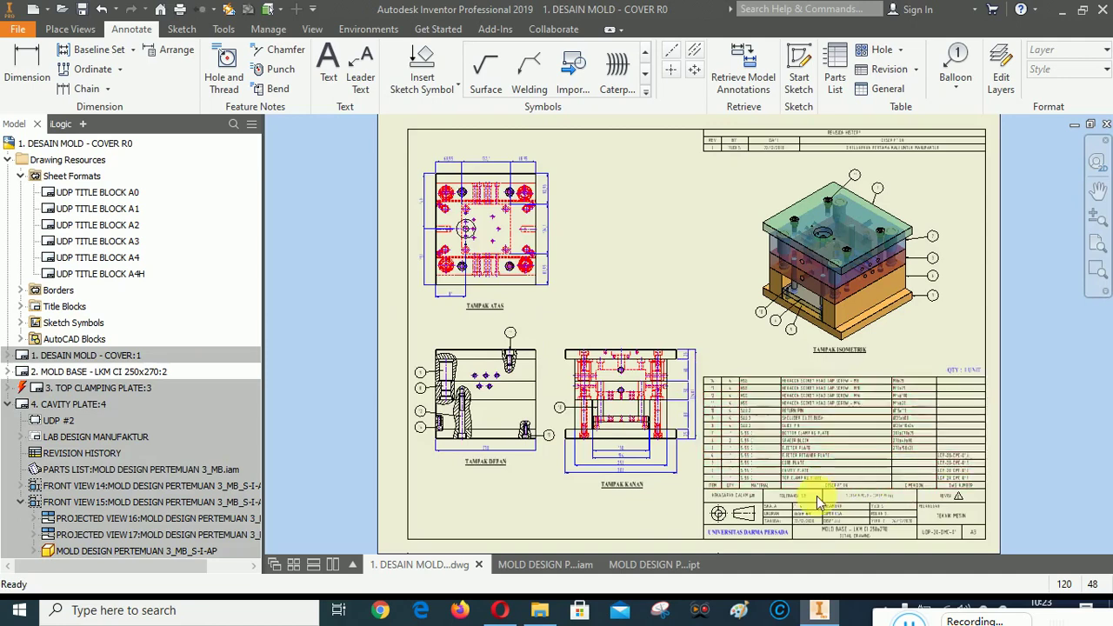
scroll(816, 496, "down", 5)
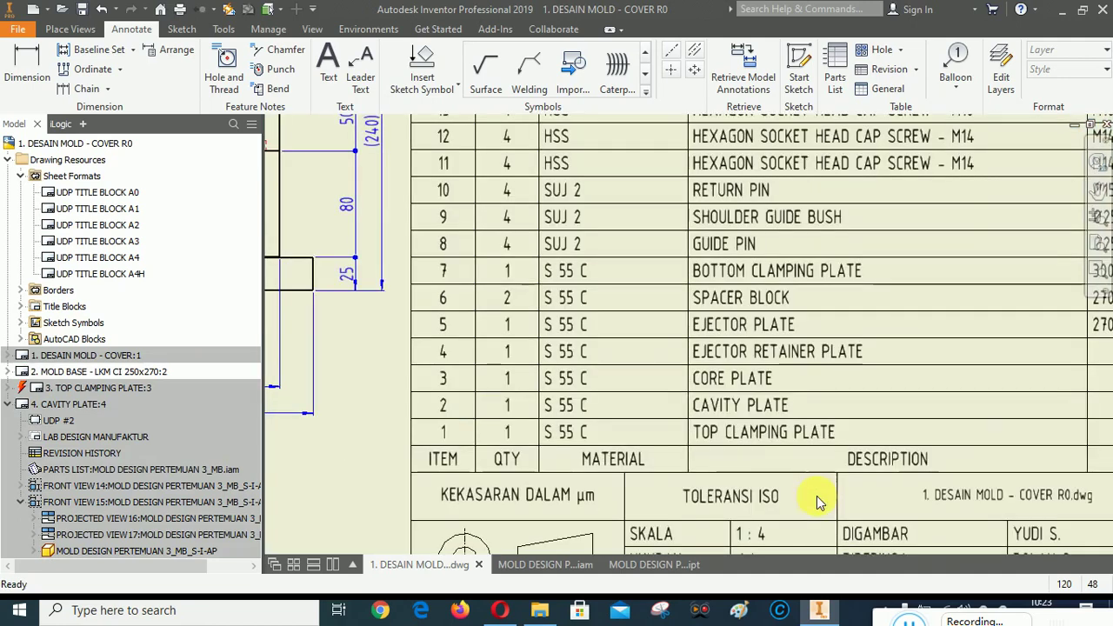
left_click(1098, 244)
left_click(96, 392)
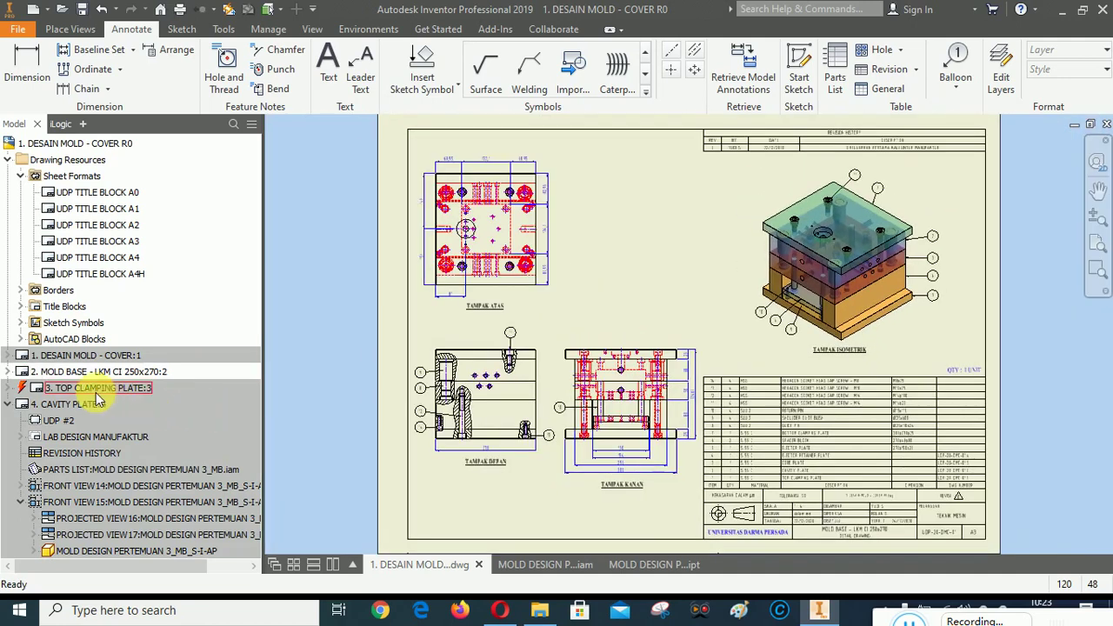
left_click(96, 392)
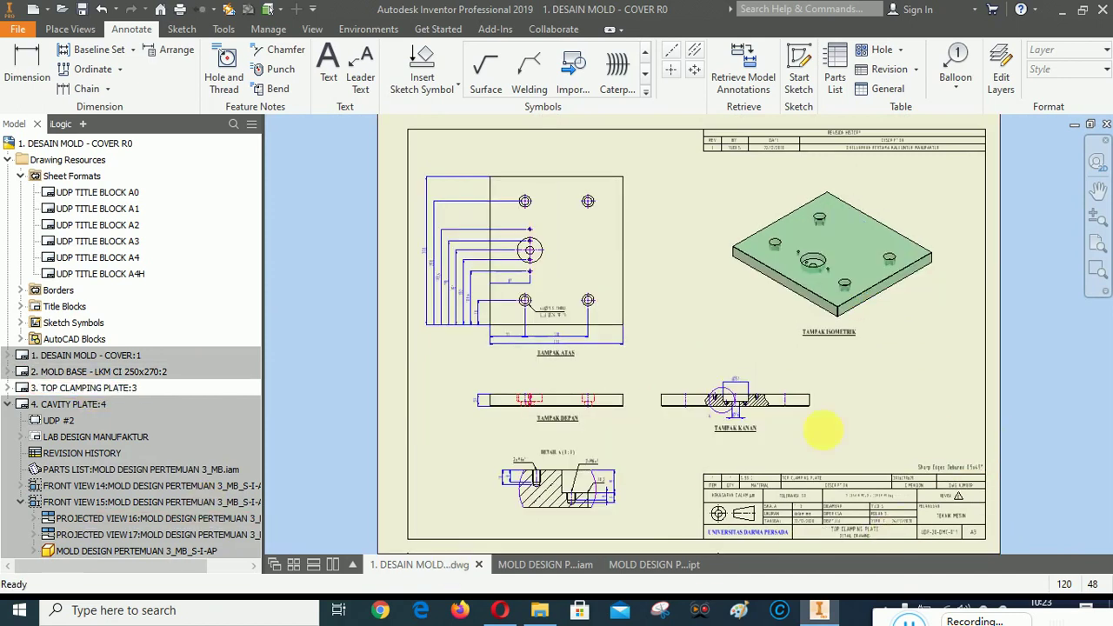
scroll(770, 509, "up", 5)
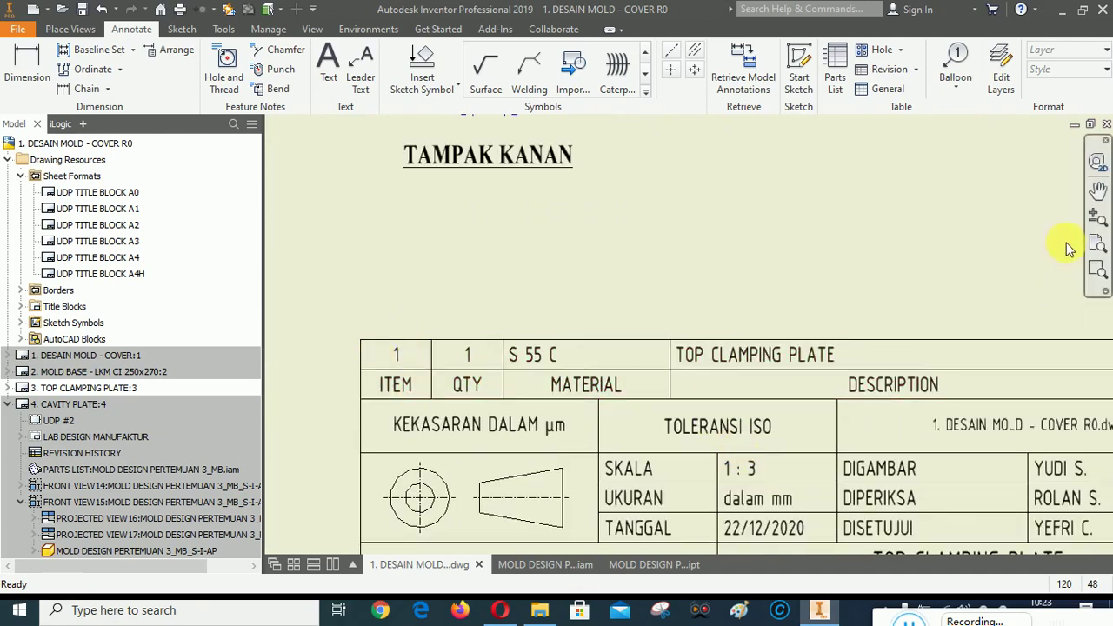
left_click(1094, 245)
double_click(79, 406)
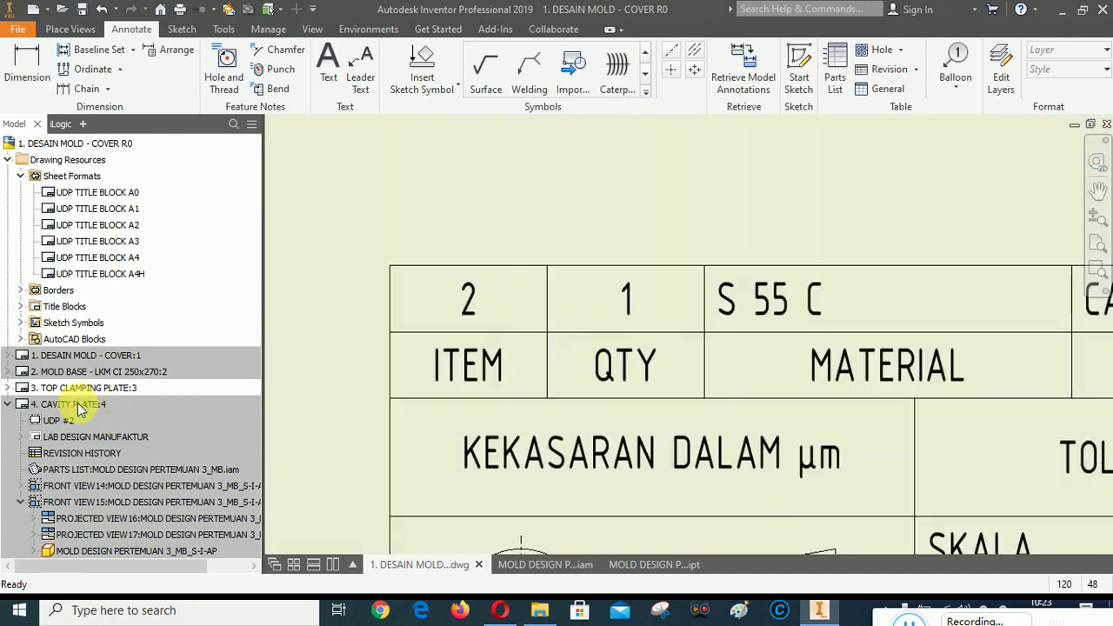
Examine the cavity plate sheet's revision history table and compare its date with the title block date.
scroll(527, 367, "down", 5)
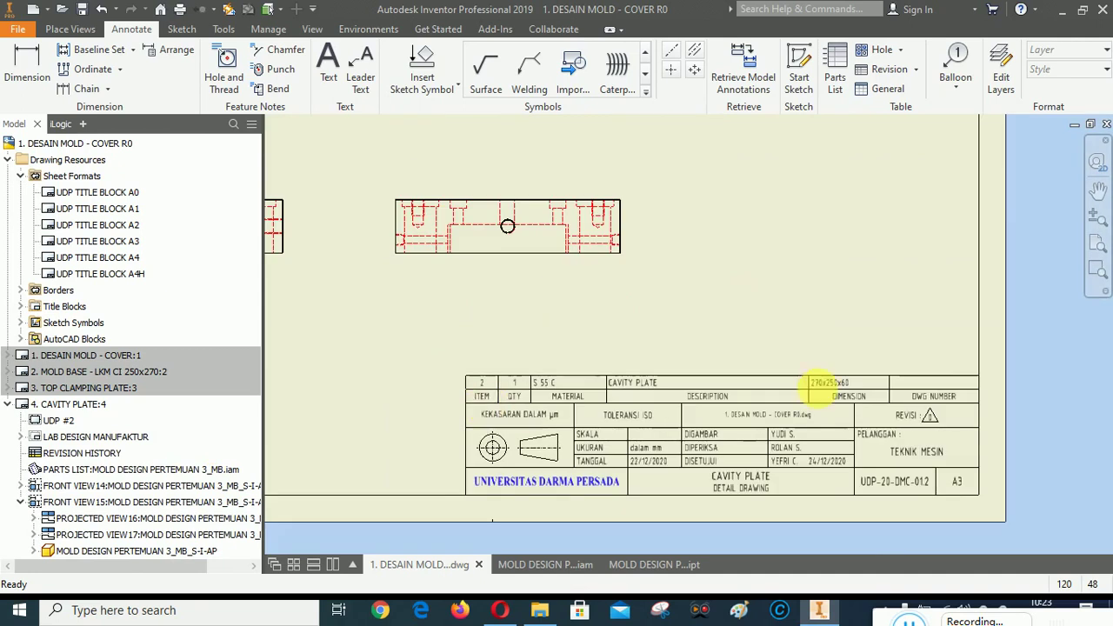
left_click(1096, 244)
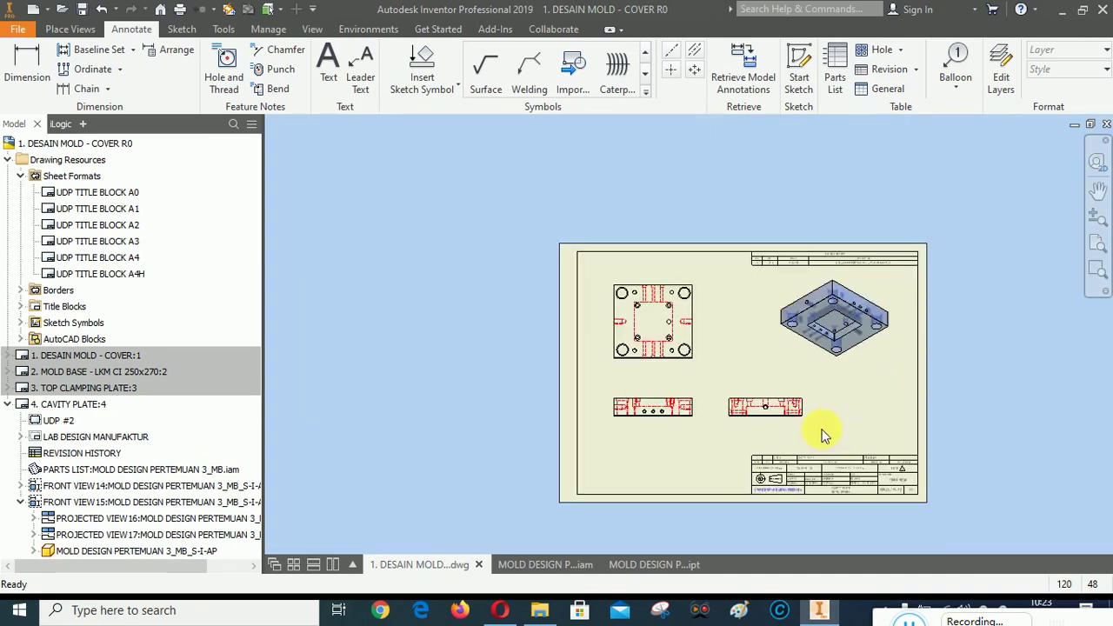
scroll(869, 256, "up", 3)
scroll(579, 272, "up", 3)
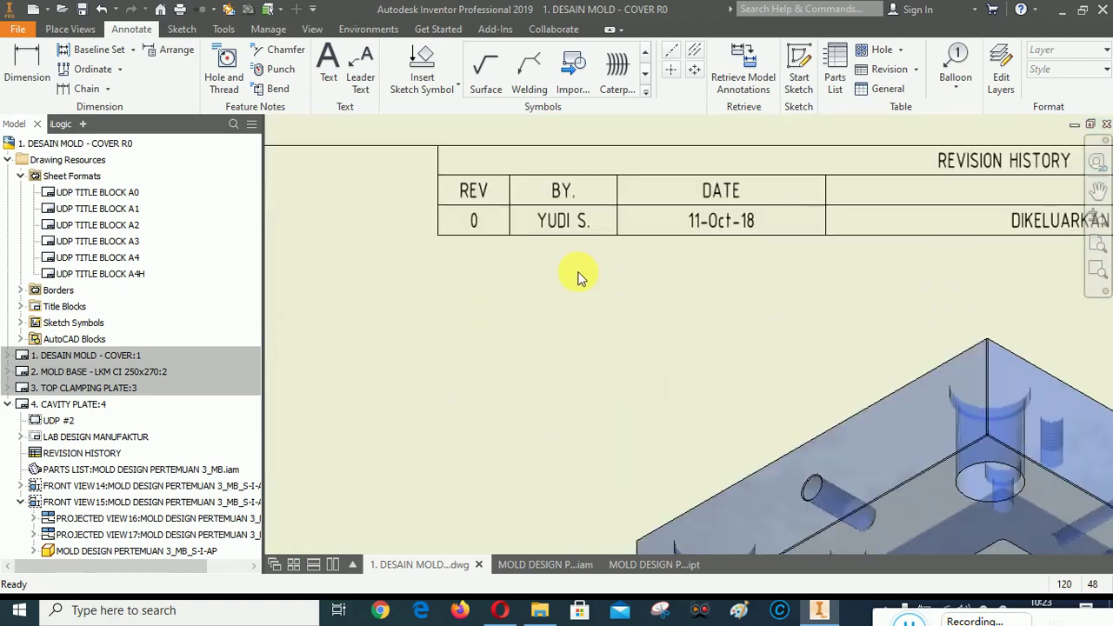
scroll(423, 296, "down", 2)
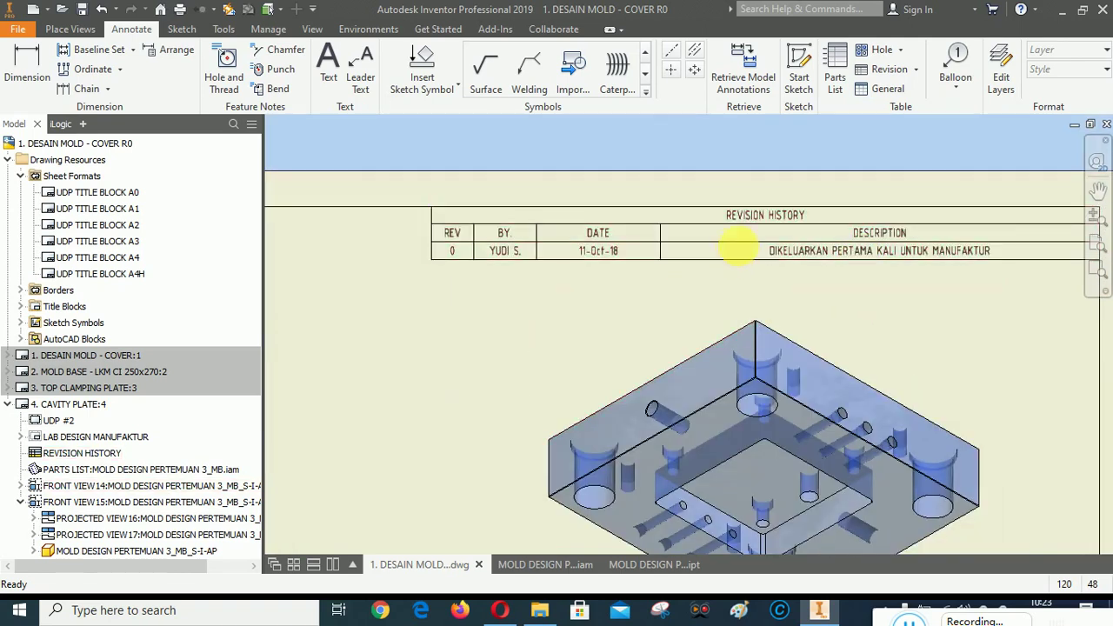
scroll(687, 271, "down", 5)
scroll(661, 311, "up", 6)
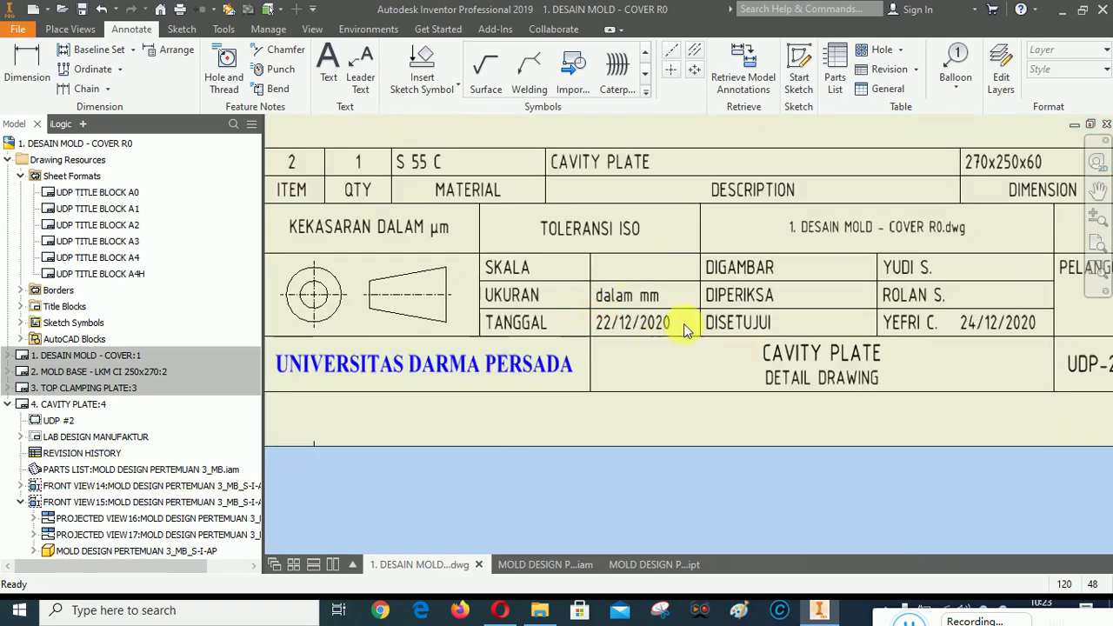
scroll(760, 464, "down", 2)
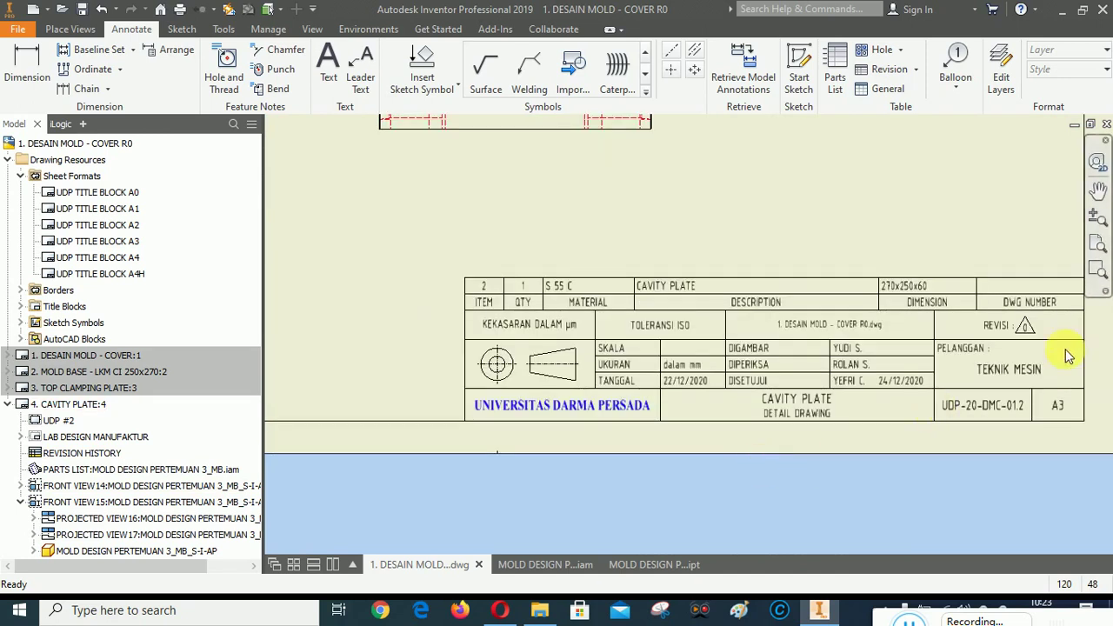
left_click(1101, 245)
Edit the revision history table on the cavity plate sheet, setting the revision 0 date to 22/12/2020 and applying it.
right_click(726, 289)
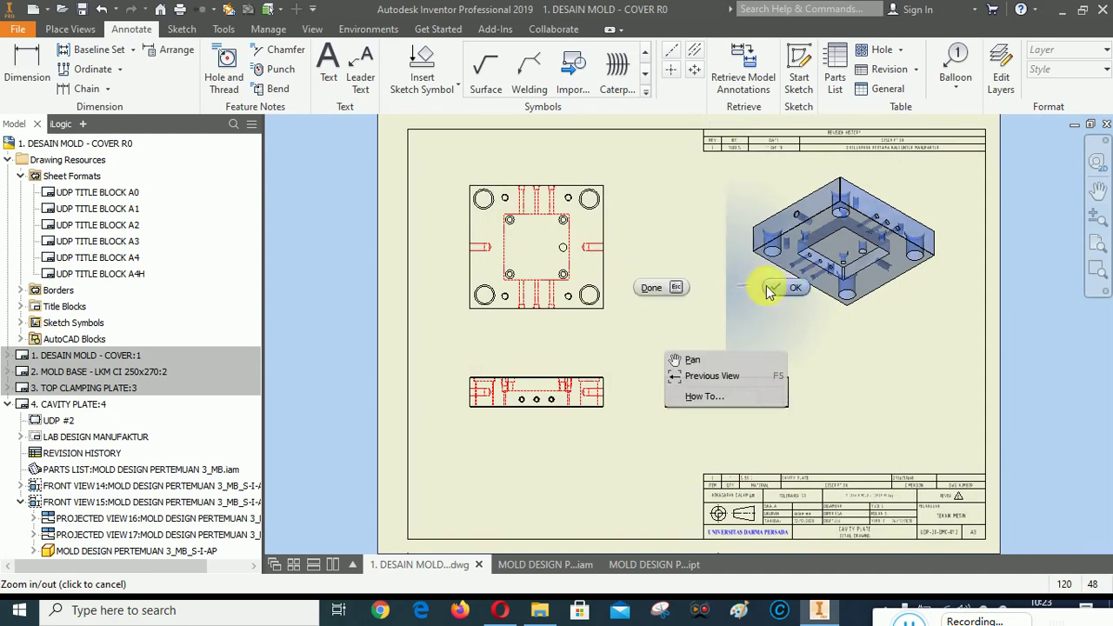
left_click(773, 288)
scroll(773, 144, "up", 5)
left_click(752, 174)
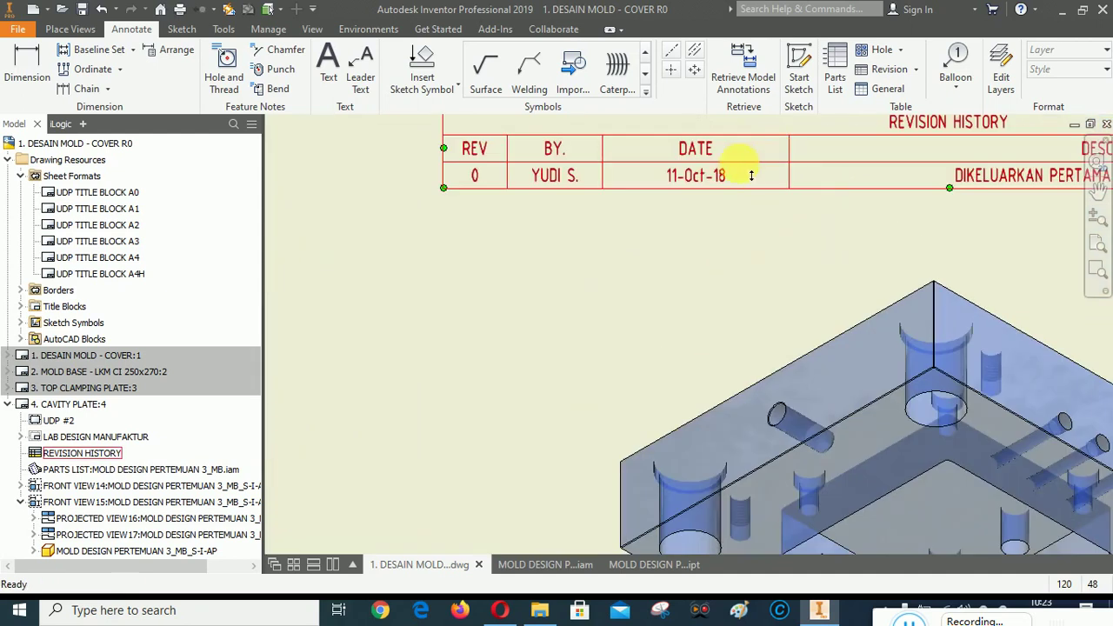
right_click(699, 178)
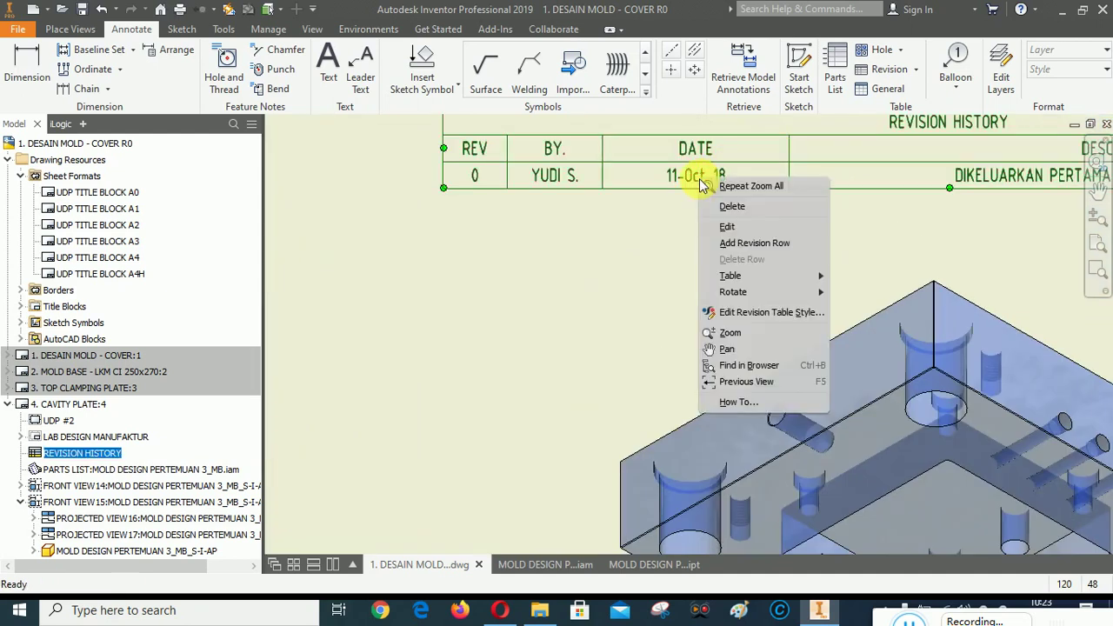
left_click(738, 228)
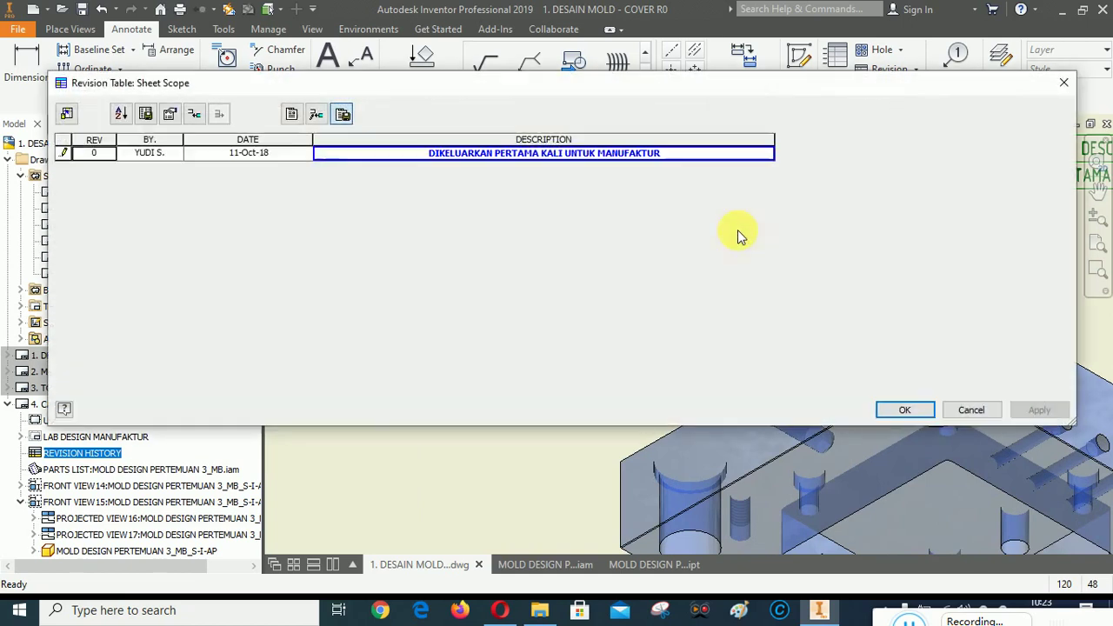
left_click(284, 159)
type("22/12/2020")
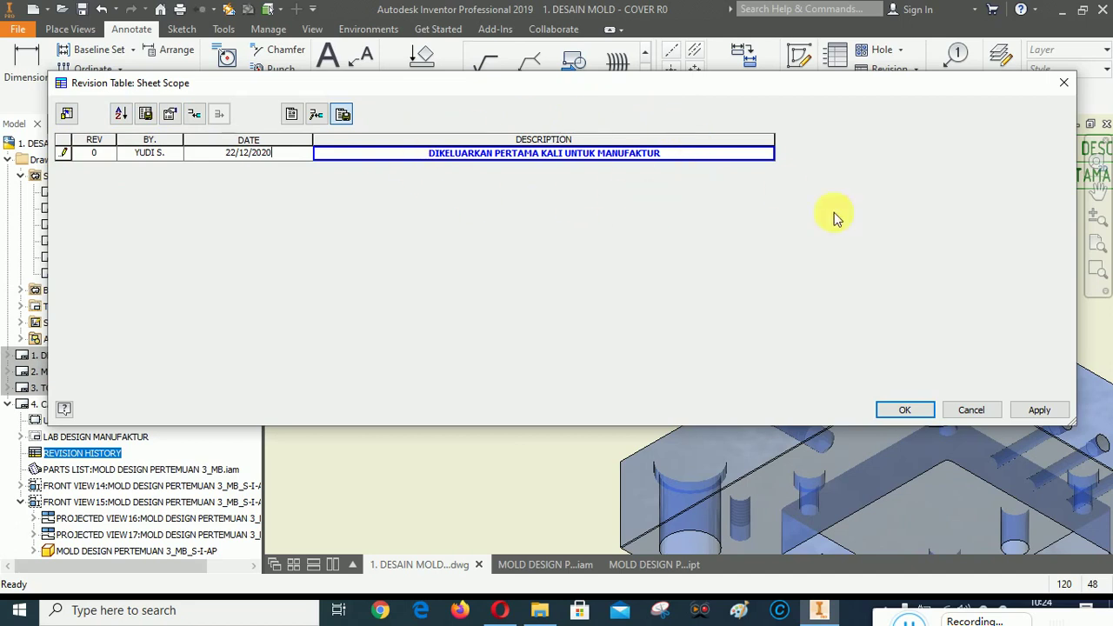
left_click(1042, 410)
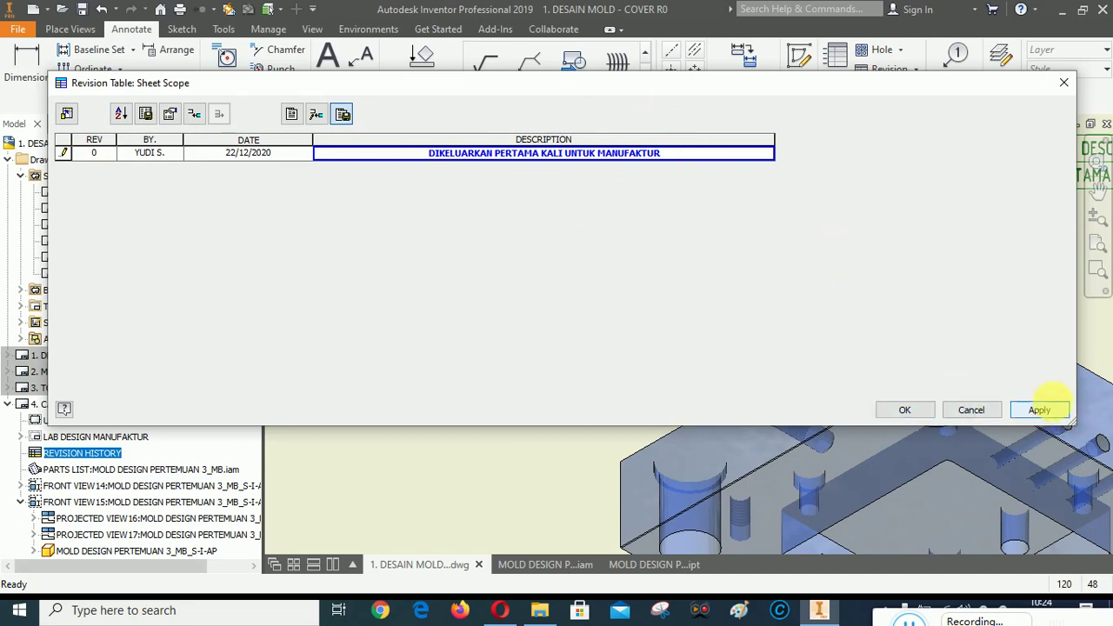
Accept the revision table edits and close the table editor.
left_click(909, 411)
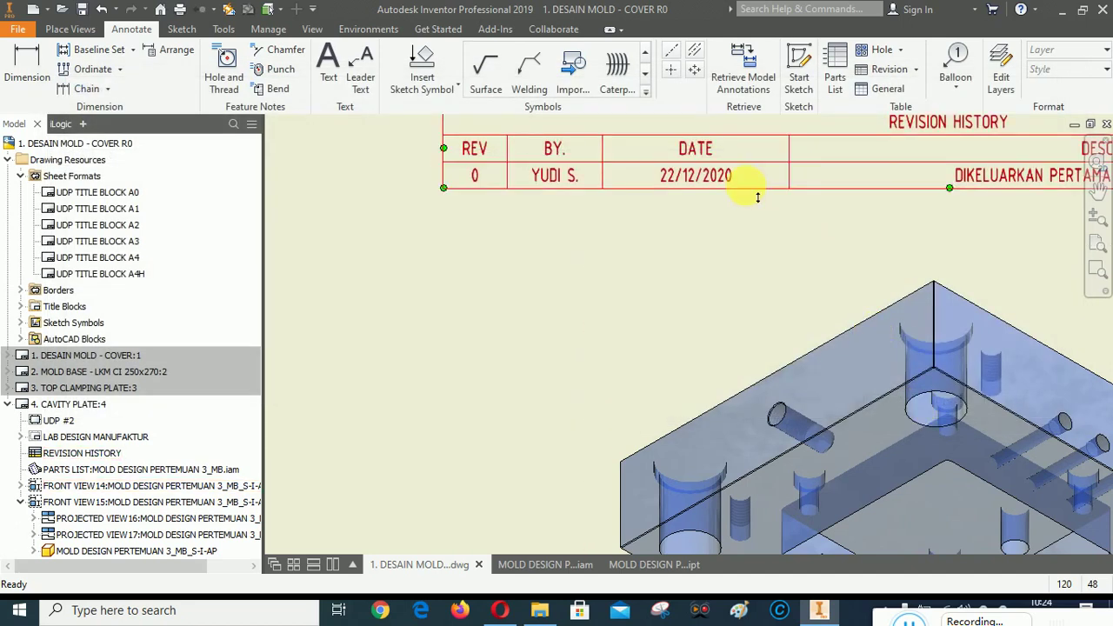
scroll(753, 195, "down", 5)
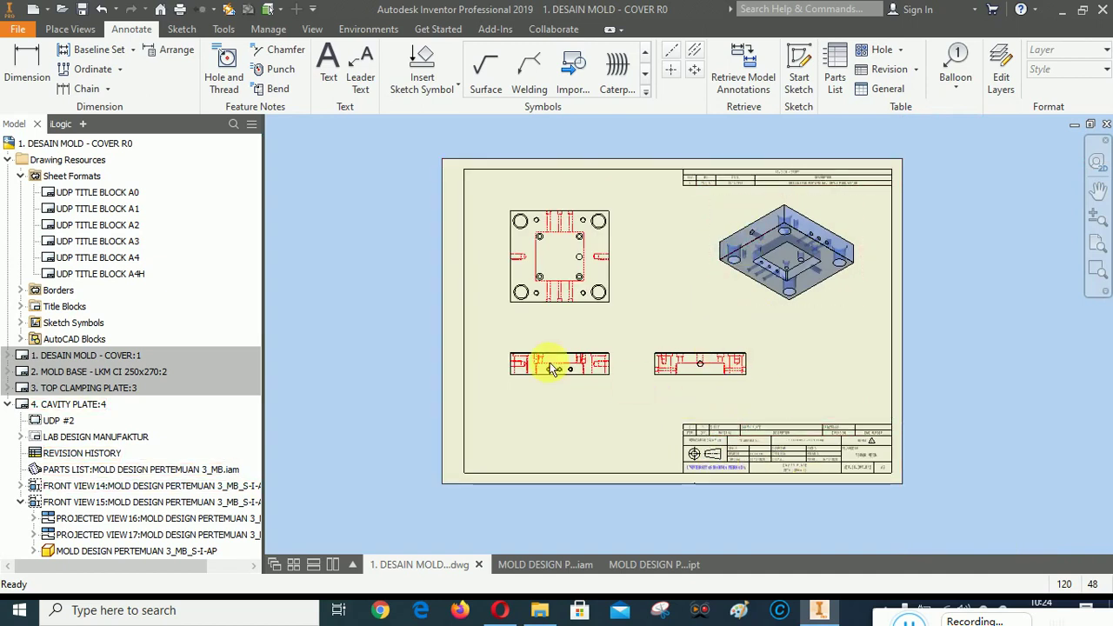
Examine the cavity plate's plan view and the two projected side views below it up close.
scroll(549, 365, "up", 3)
scroll(521, 287, "down", 3)
scroll(532, 272, "up", 4)
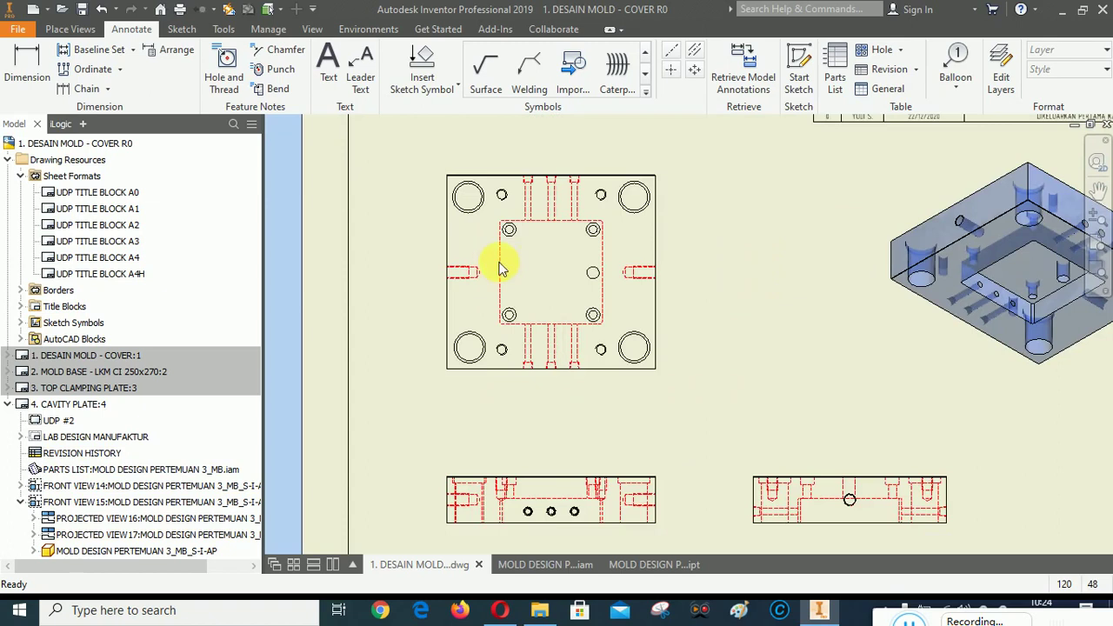
scroll(500, 270, "up", 3)
scroll(496, 255, "down", 5)
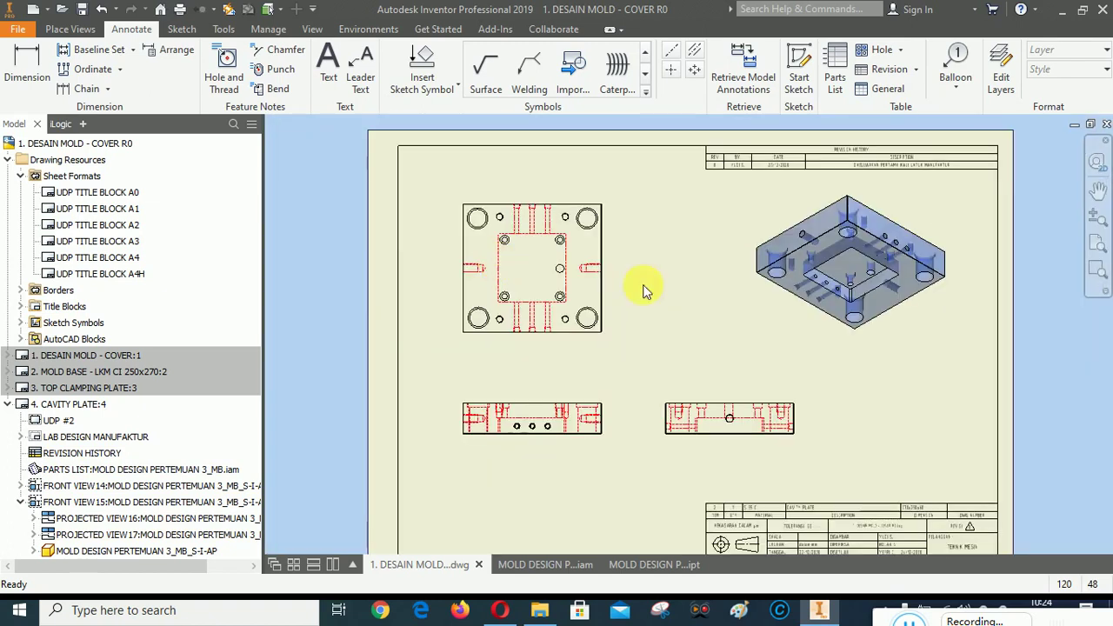
left_click(1098, 269)
left_click(436, 183)
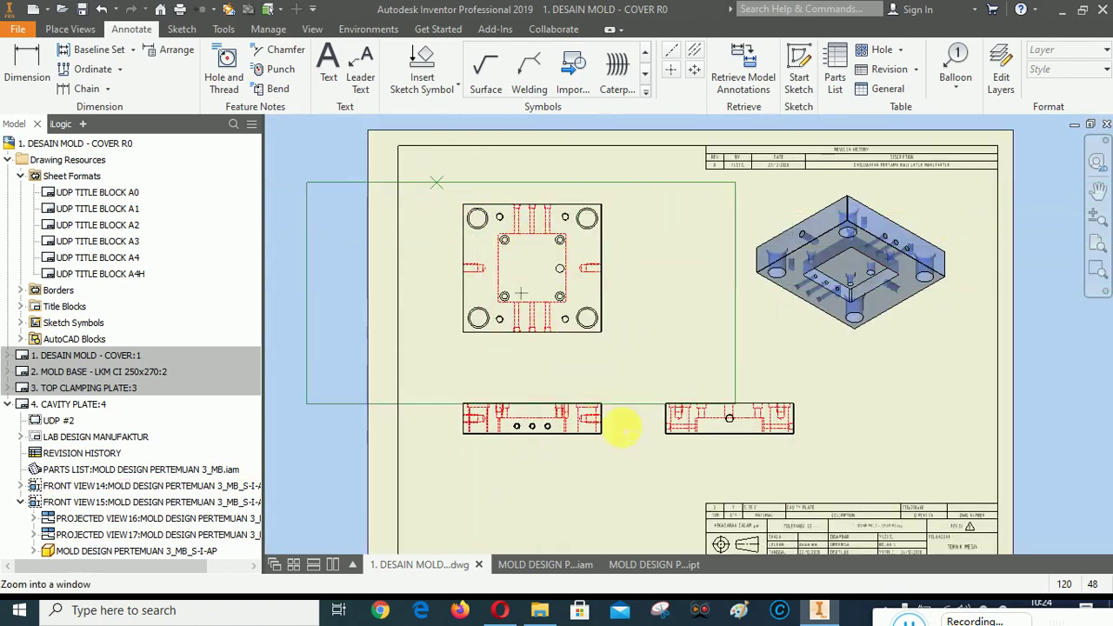
left_click(649, 479)
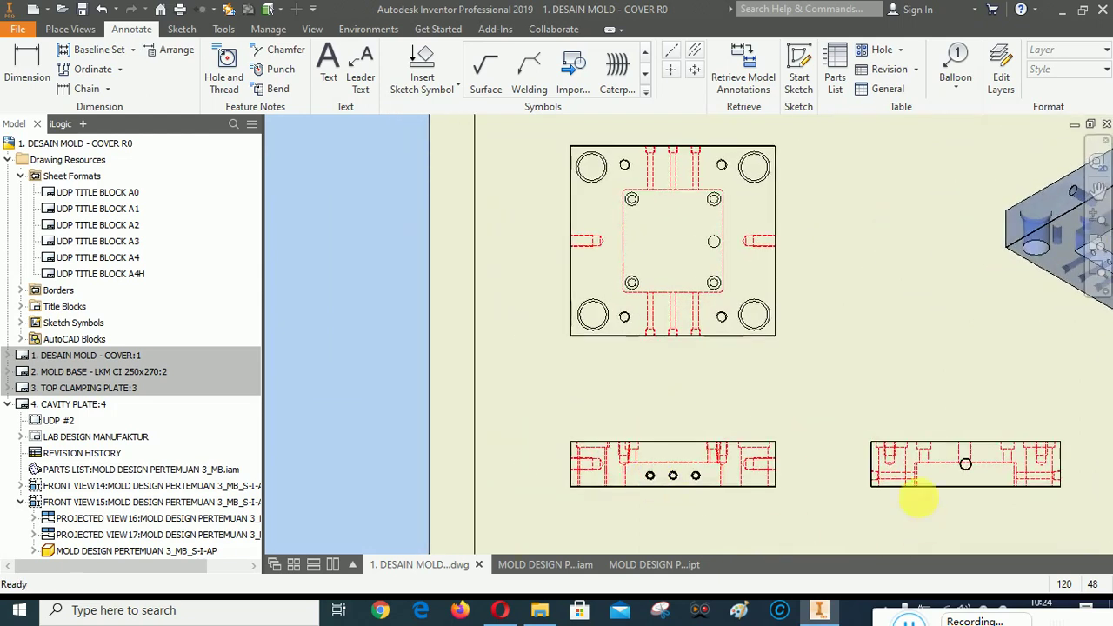
scroll(767, 426, "down", 3)
scroll(964, 462, "up", 3)
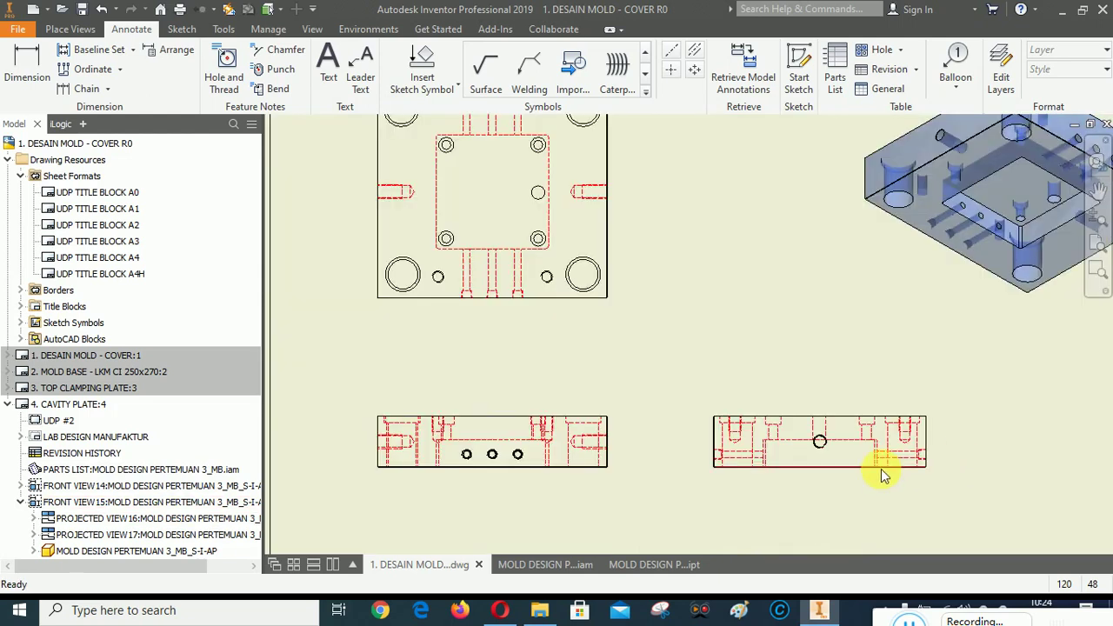
scroll(880, 469, "up", 2)
scroll(866, 472, "down", 3)
scroll(579, 243, "up", 2)
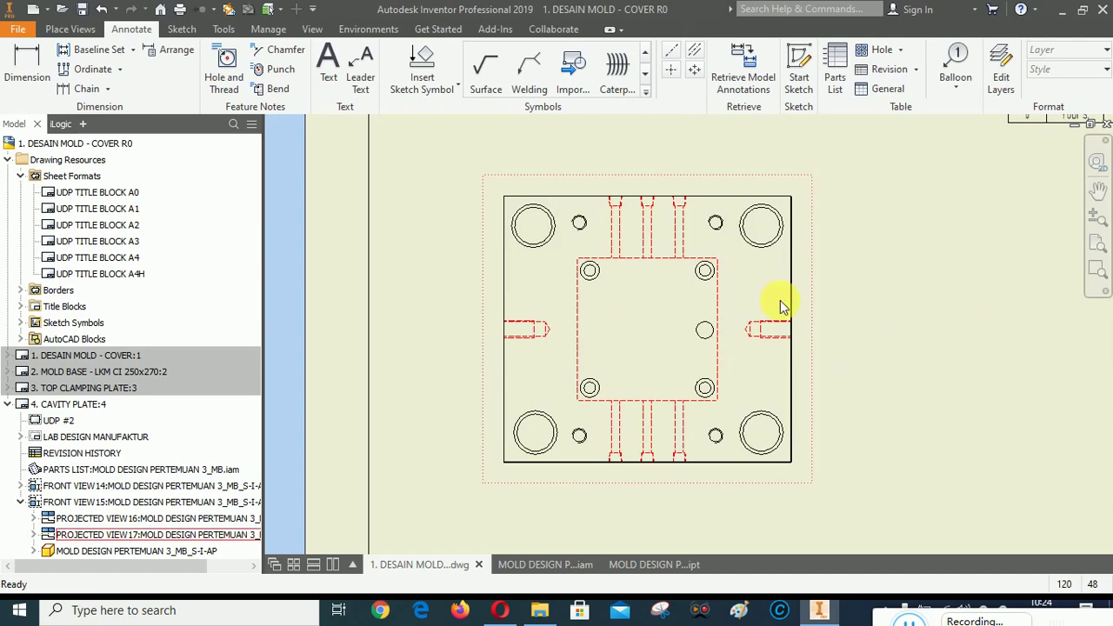
Add center marks to the large corner hole, small threaded hole and counterbored pocket hole in the plan view's upper-left area.
left_click(670, 69)
scroll(566, 248, "up", 5)
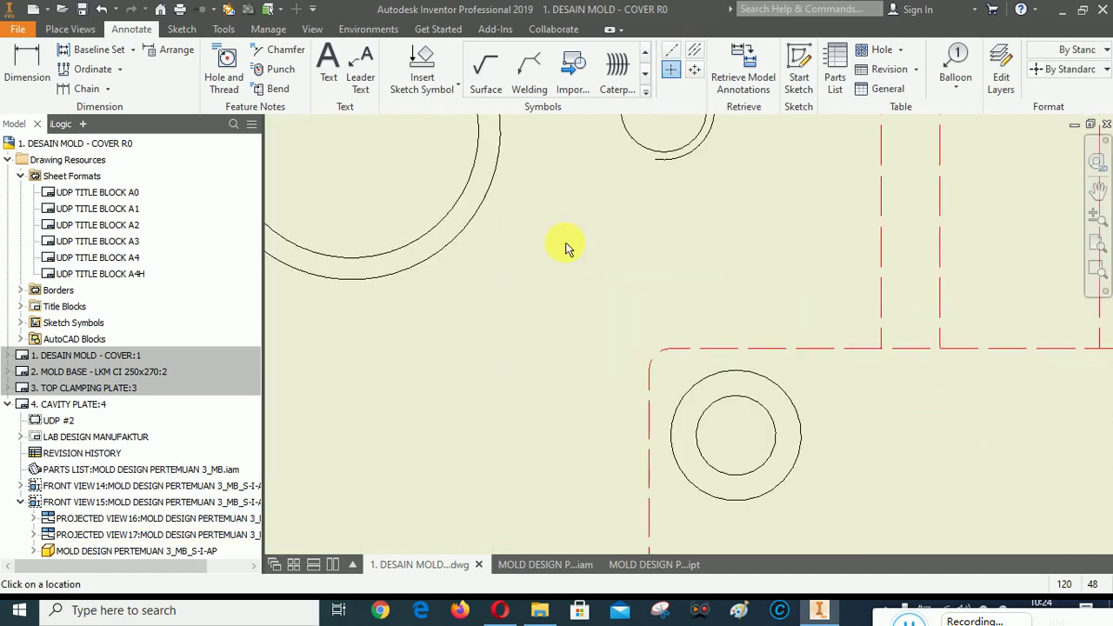
left_click(474, 227)
scroll(670, 254, "down", 2)
left_click(687, 185)
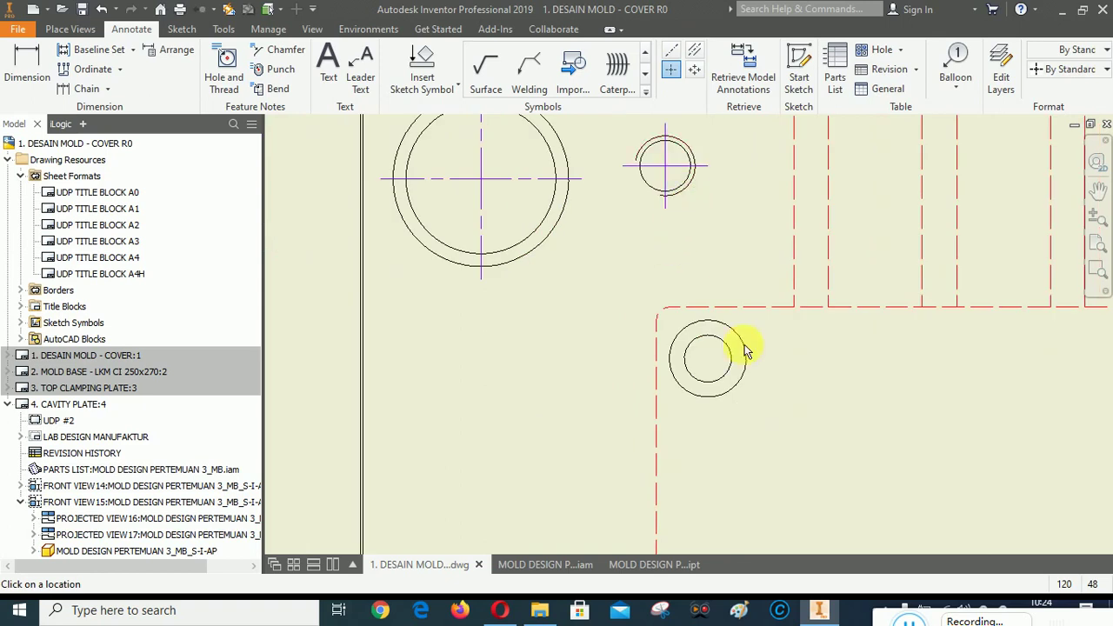
left_click(744, 355)
Add center marks to the counterbored pocket hole, small threaded hole and large corner hole in the plan view's upper-right area.
scroll(576, 380, "down", 3)
scroll(738, 386, "up", 3)
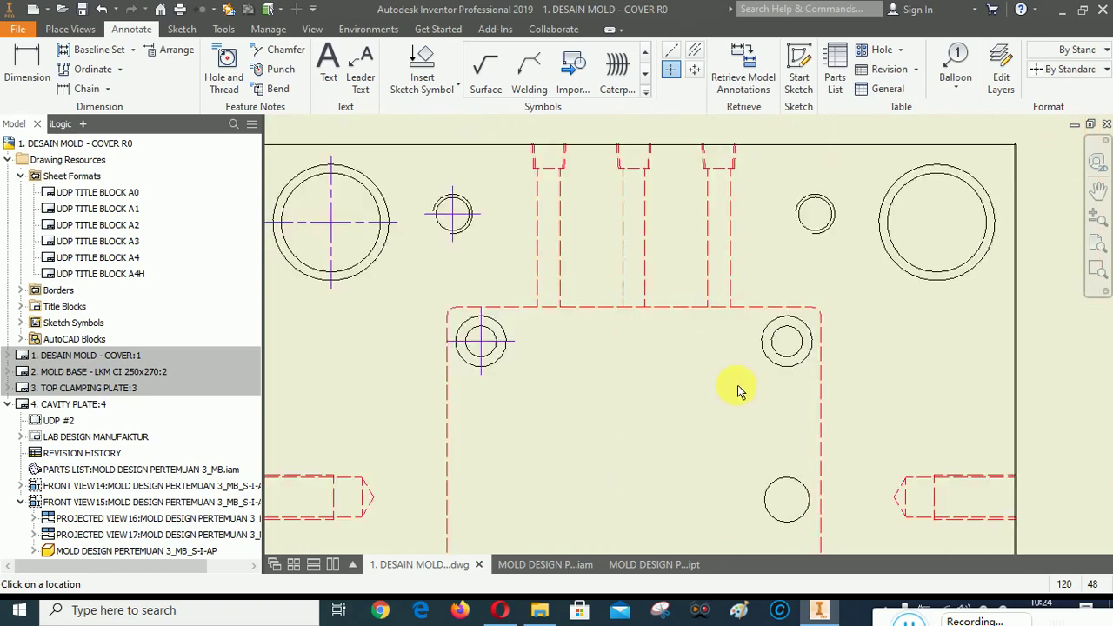
left_click(820, 347)
scroll(738, 447, "down", 3)
scroll(816, 309, "up", 3)
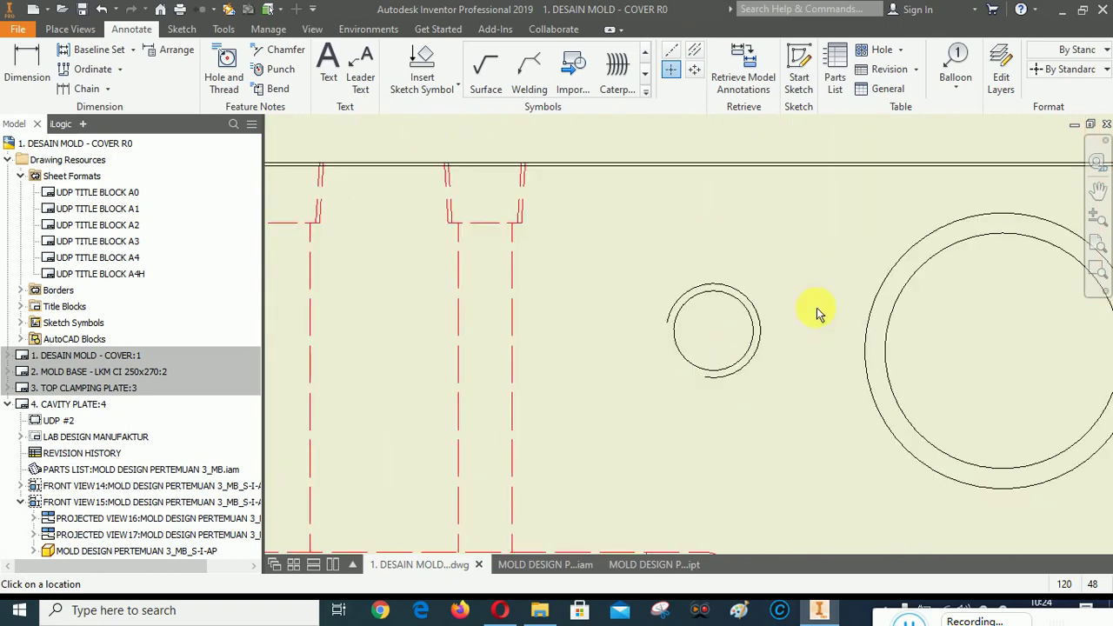
left_click(751, 299)
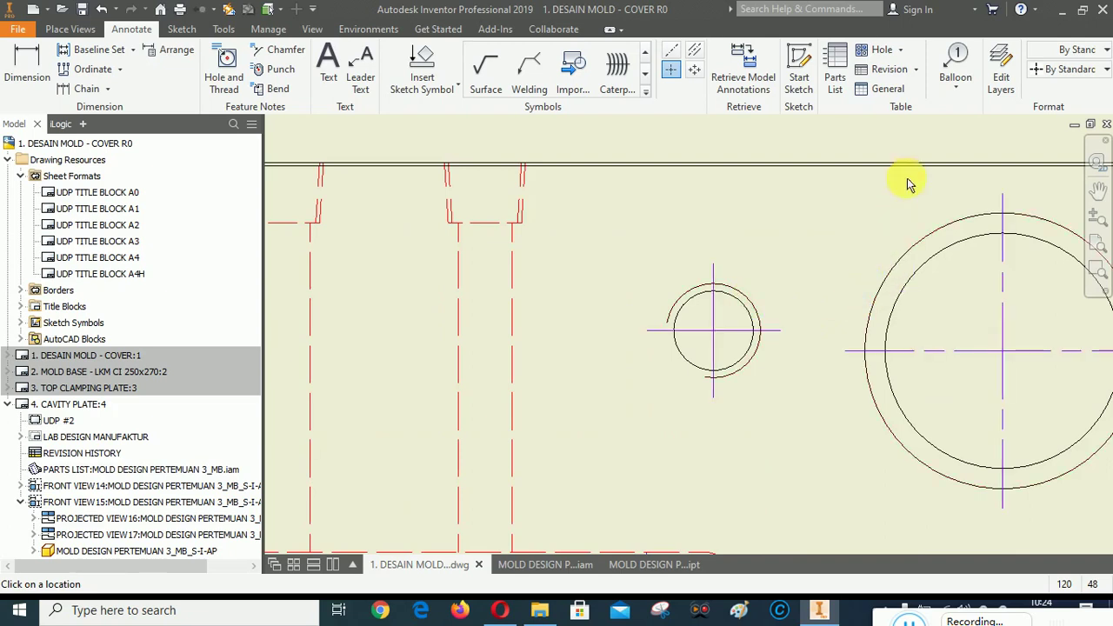
Add center marks to the two large corner holes and two small threaded holes along the plan view's lower edge.
scroll(882, 255, "down", 3)
scroll(645, 493, "up", 3)
scroll(645, 493, "up", 3)
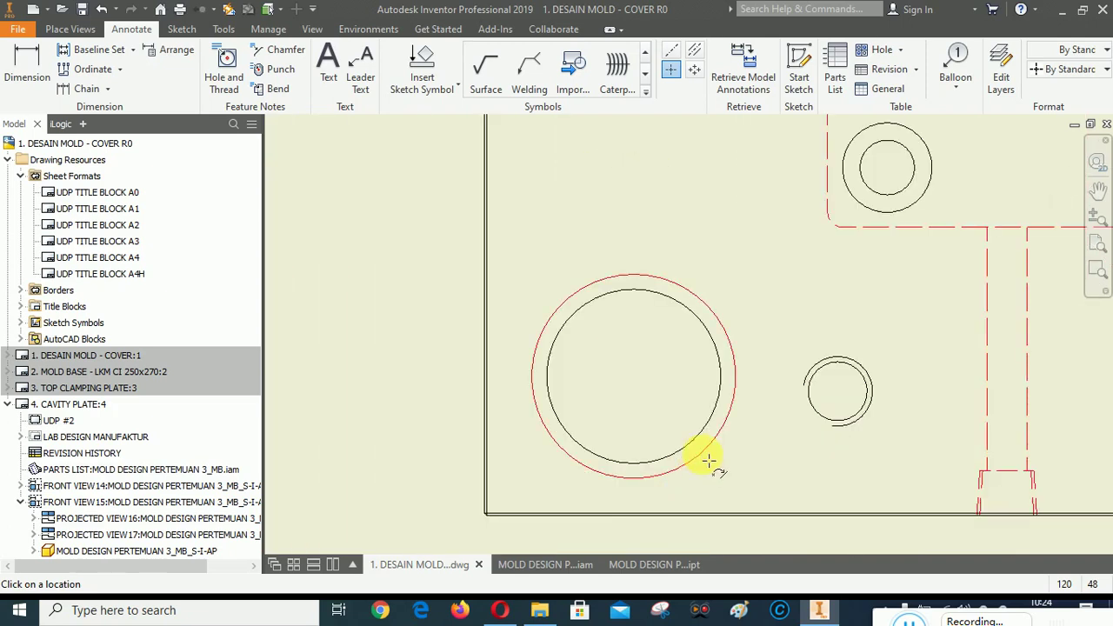
left_click(708, 454)
left_click(867, 424)
scroll(644, 435, "down", 3)
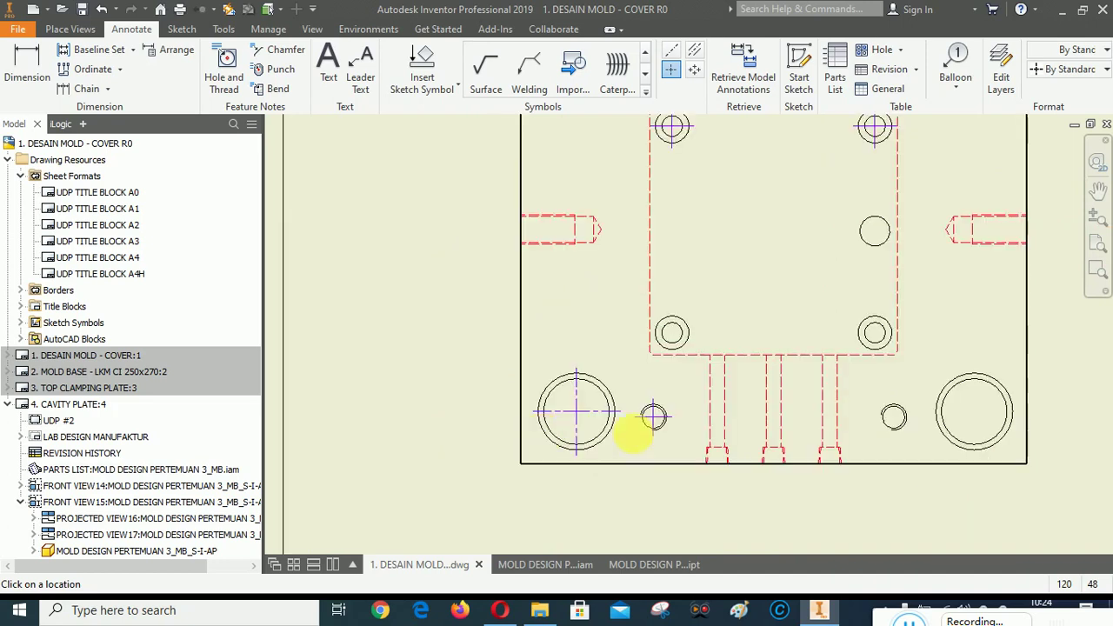
scroll(904, 426, "up", 4)
left_click(889, 417)
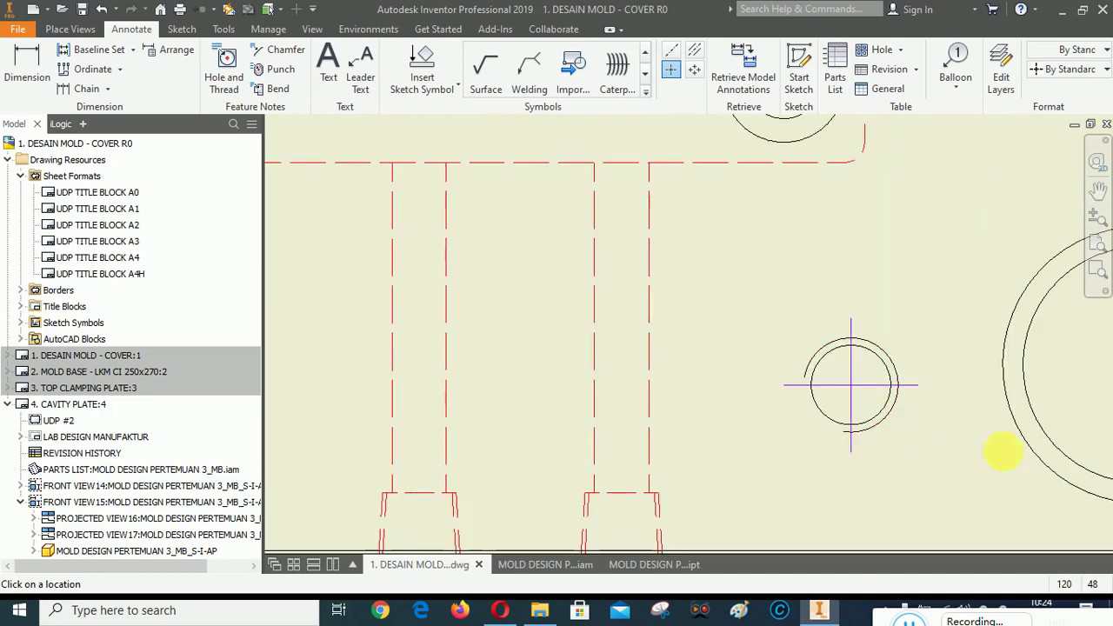
left_click(1031, 442)
scroll(982, 490, "down", 2)
Add center marks to the two lower counterbored pocket holes and the plain round hole near the pocket's right side.
key("Escape")
left_click(671, 341)
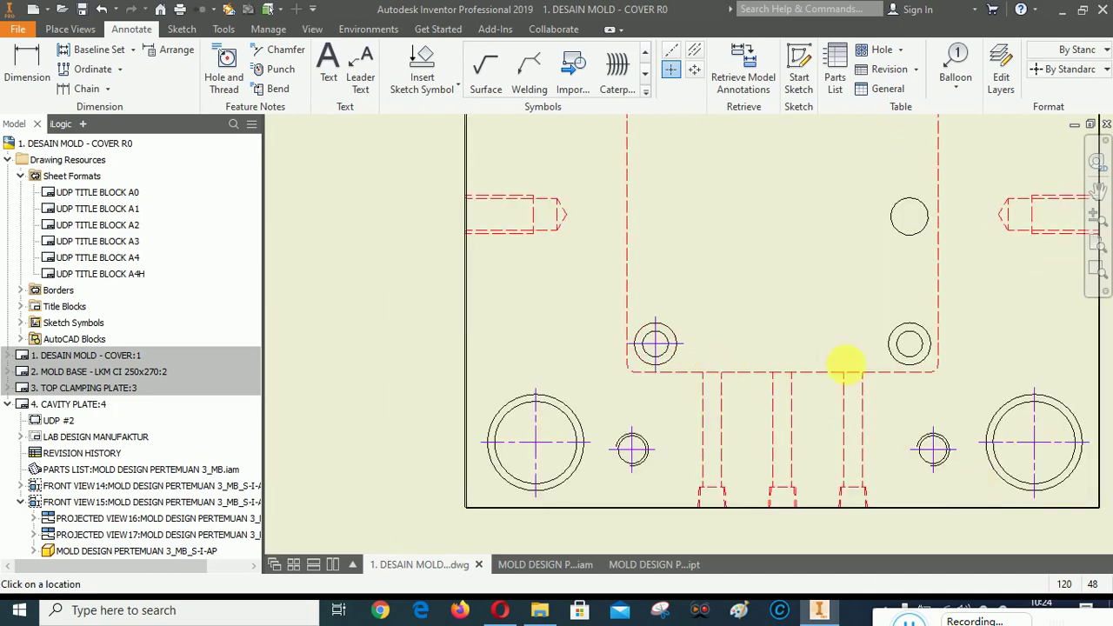
left_click(927, 340)
left_click(919, 236)
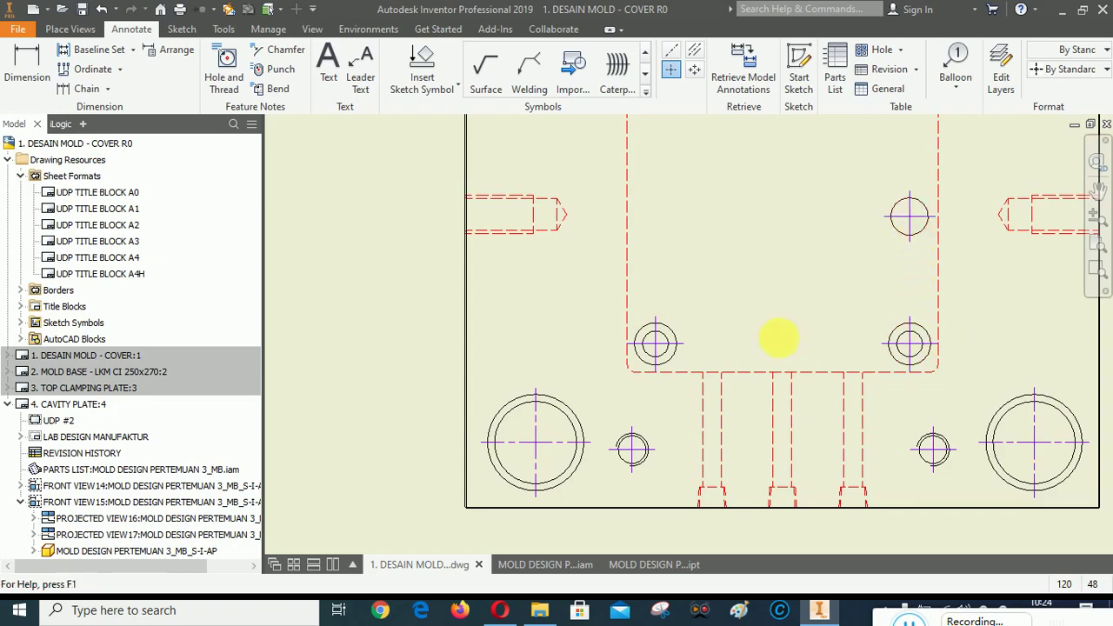
scroll(660, 405, "down", 3)
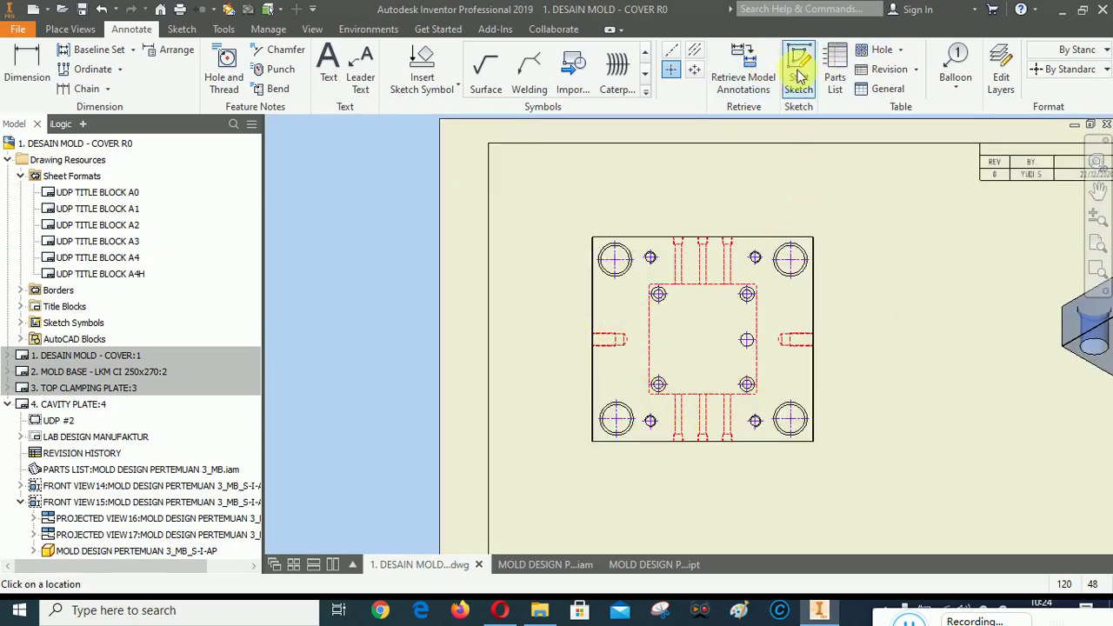
Add centerline bisectors to the hidden horizontal threaded holes on the left and right sides of the plan view.
left_click(696, 52)
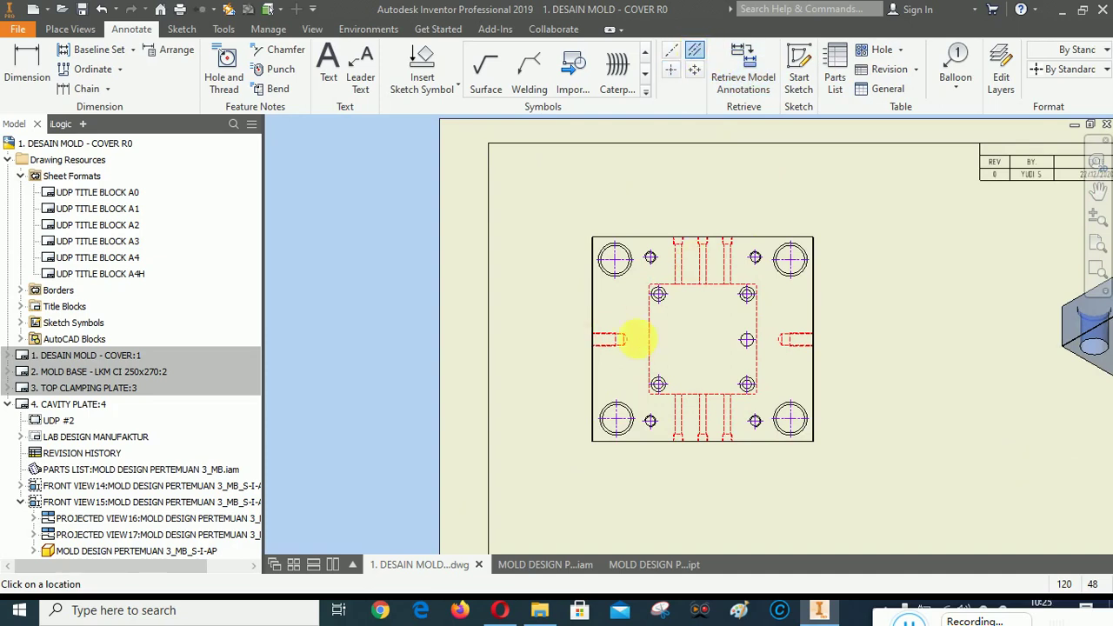
scroll(637, 340, "up", 10)
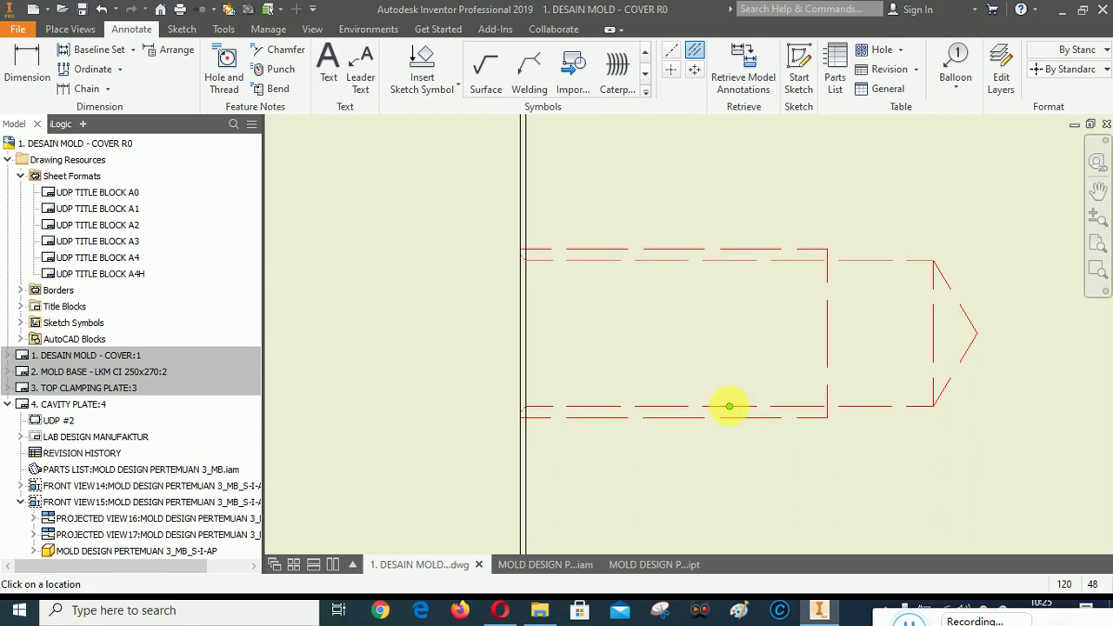
scroll(434, 390, "down", 10)
scroll(1023, 374, "up", 10)
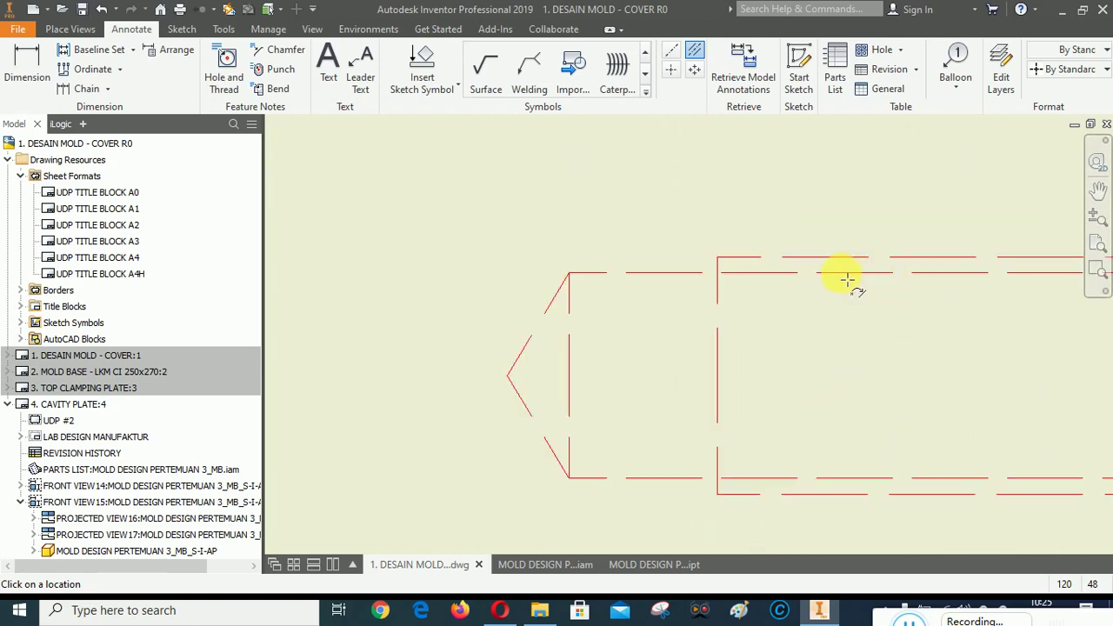
scroll(848, 278, "down", 3)
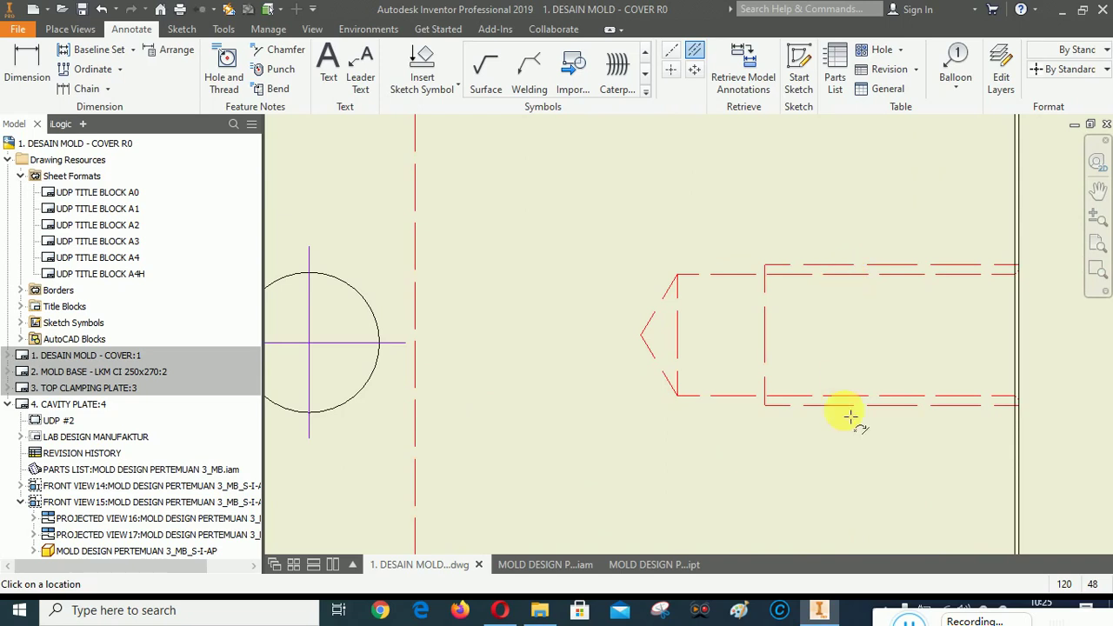
scroll(872, 309, "down", 5)
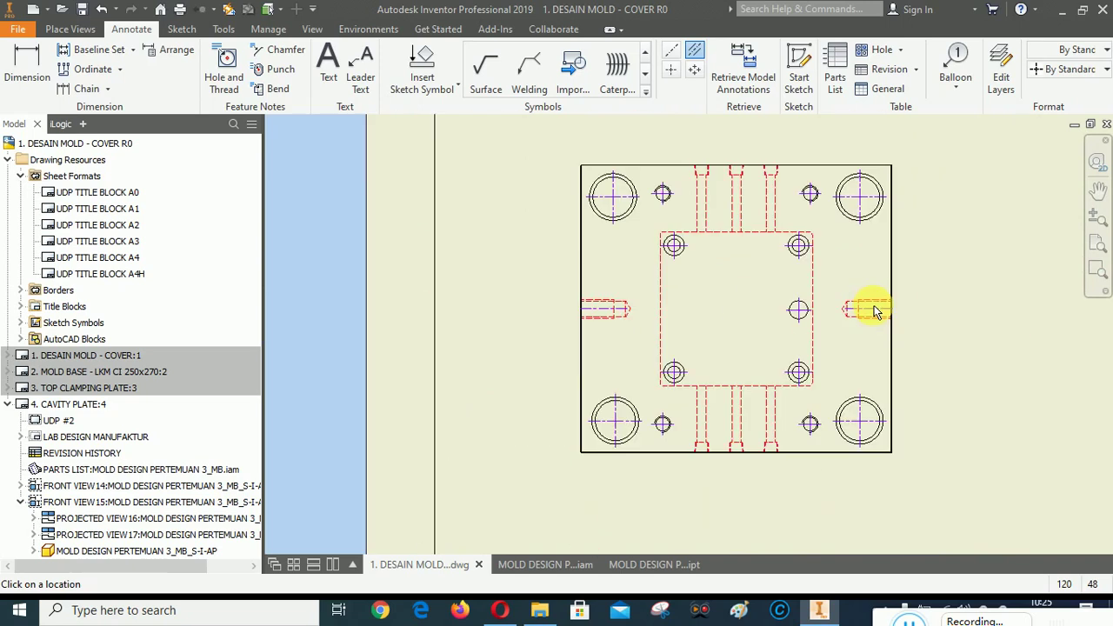
Add centerline bisectors to the three hidden vertical channels below the pocket in the plan view.
scroll(753, 435, "up", 5)
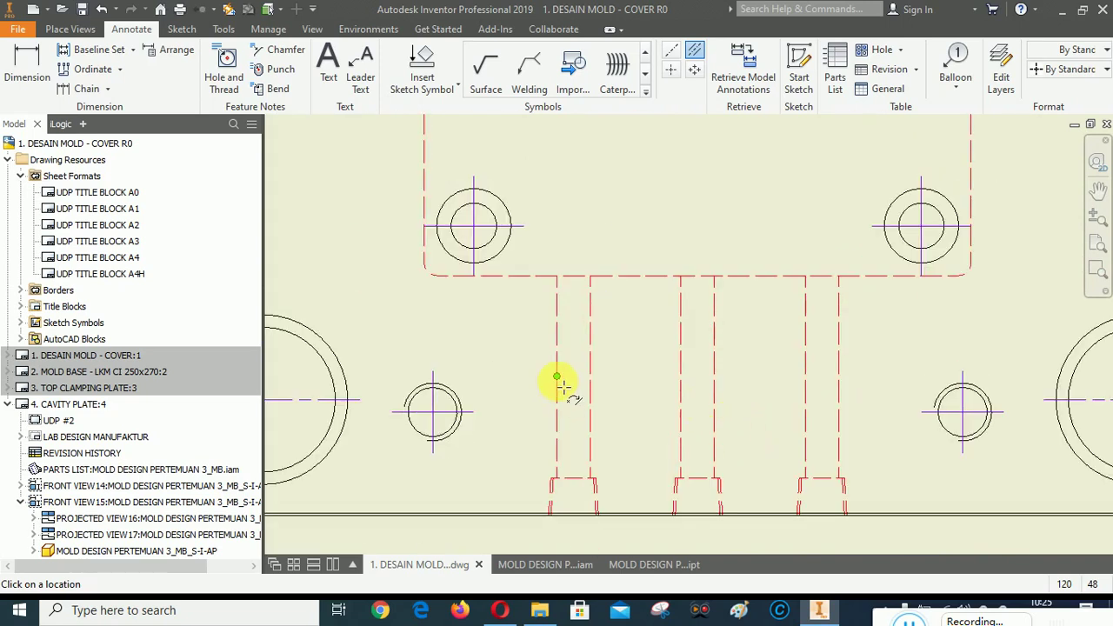
left_click(590, 376)
left_click(715, 378)
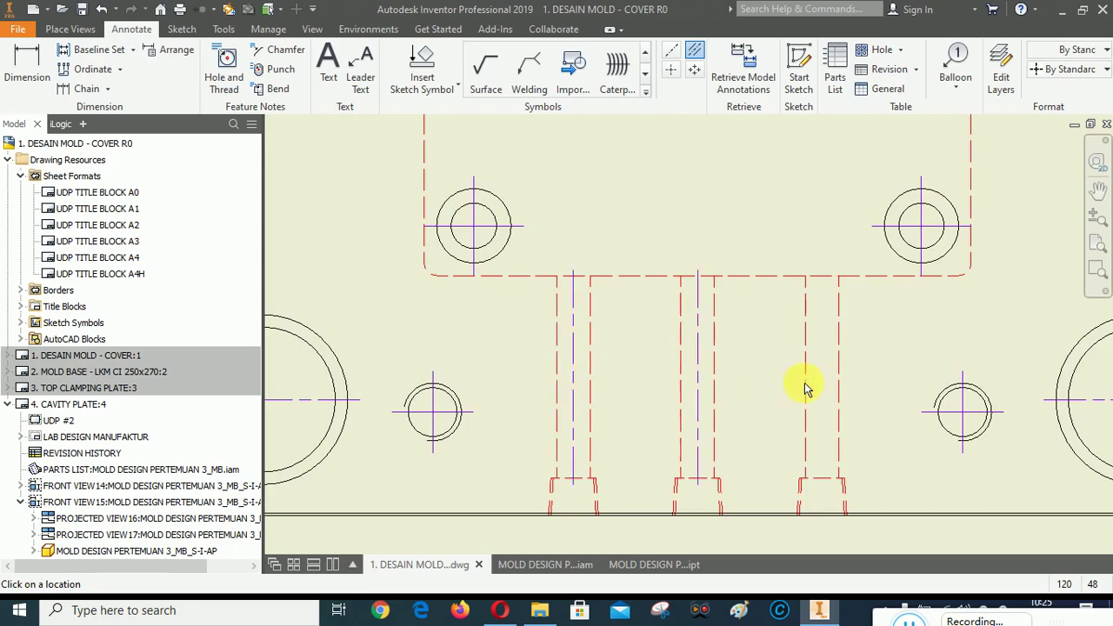
Add centerline bisectors to the three hidden vertical channels above the pocket, then end the command.
scroll(722, 500, "down", 5)
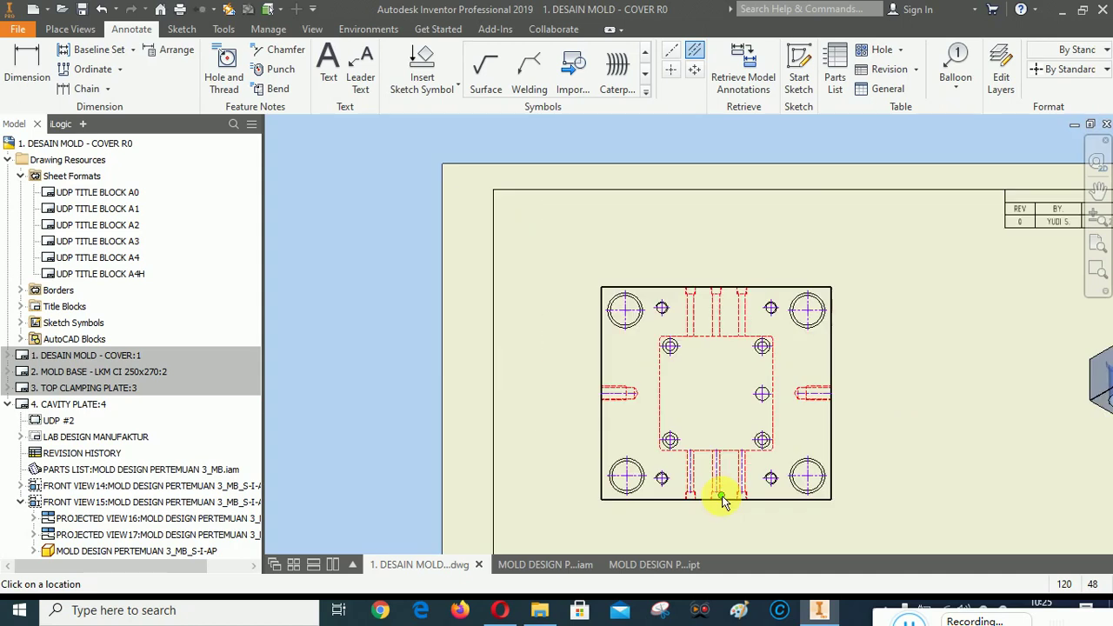
scroll(698, 313, "up", 5)
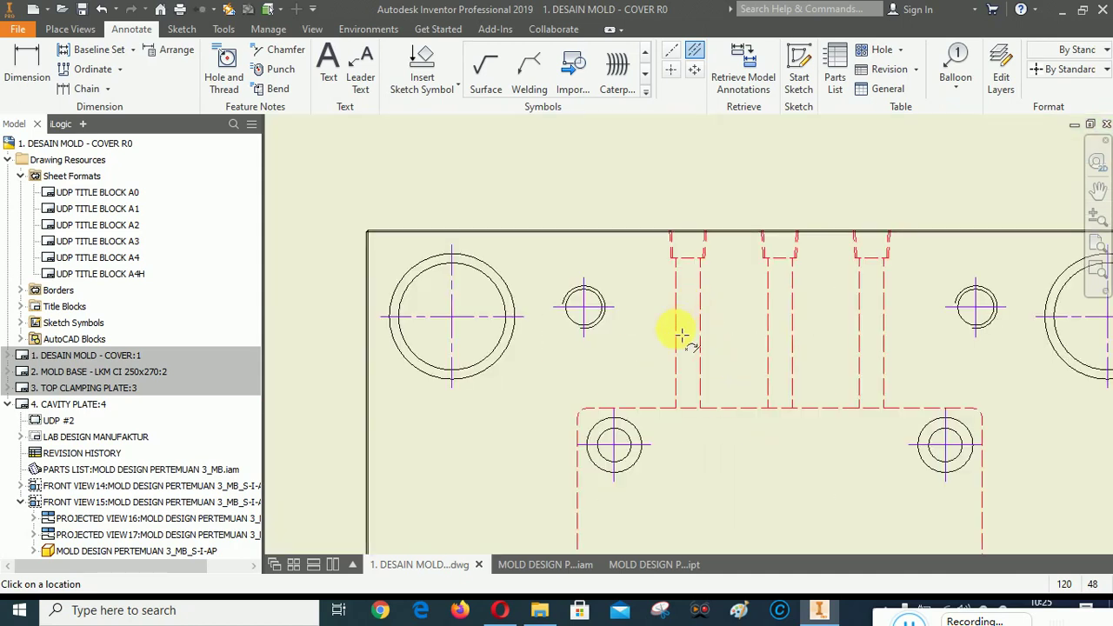
left_click(699, 337)
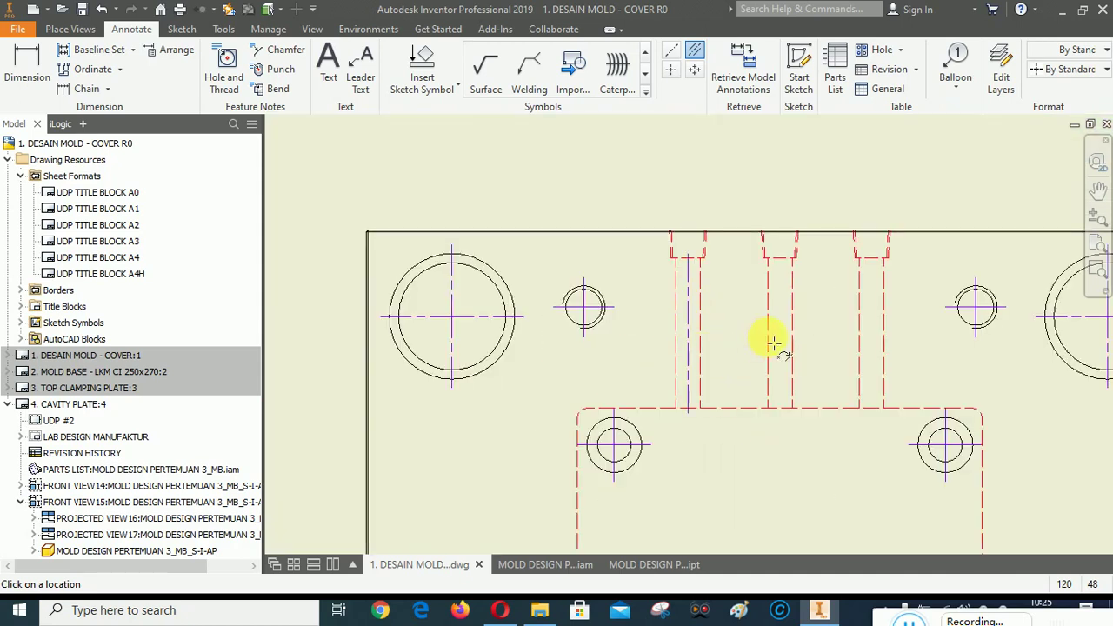
left_click(806, 346)
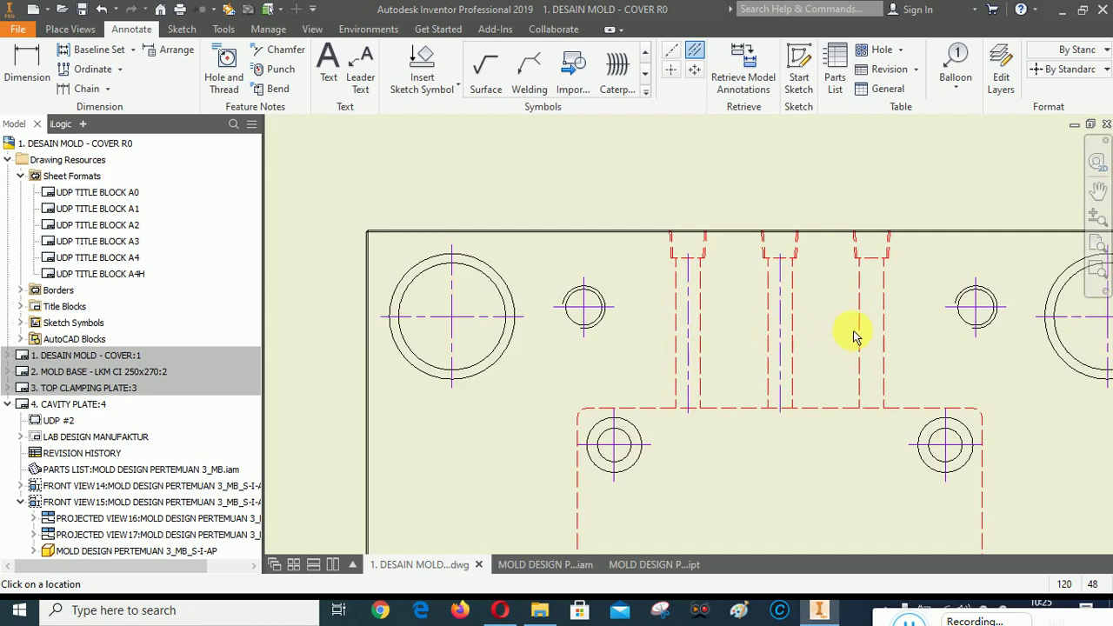
left_click(883, 336)
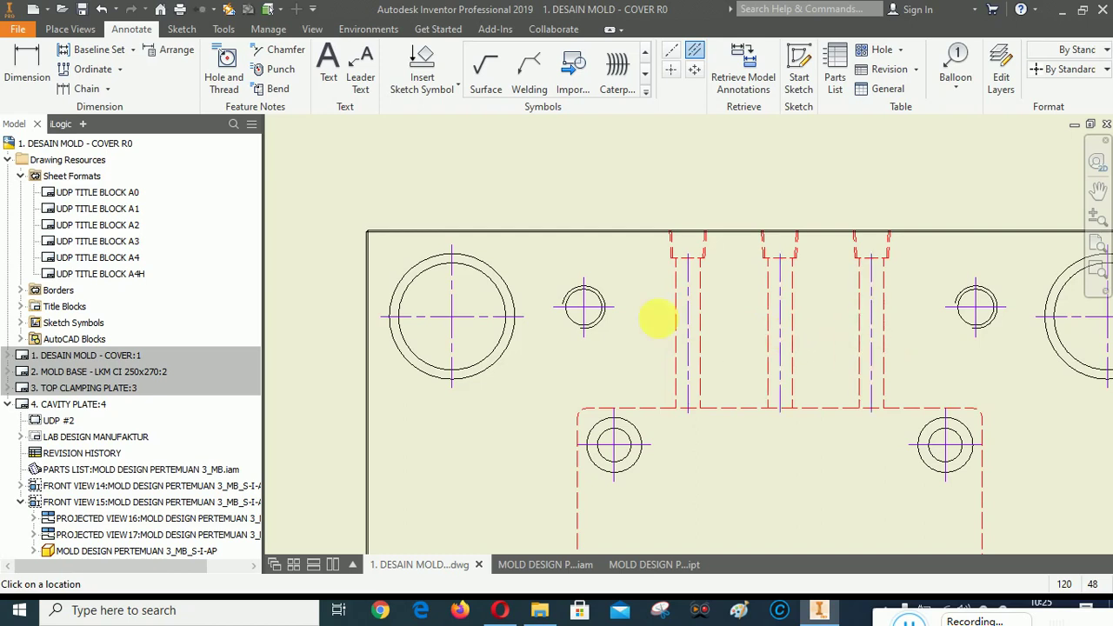
right_click(521, 198)
left_click(435, 198)
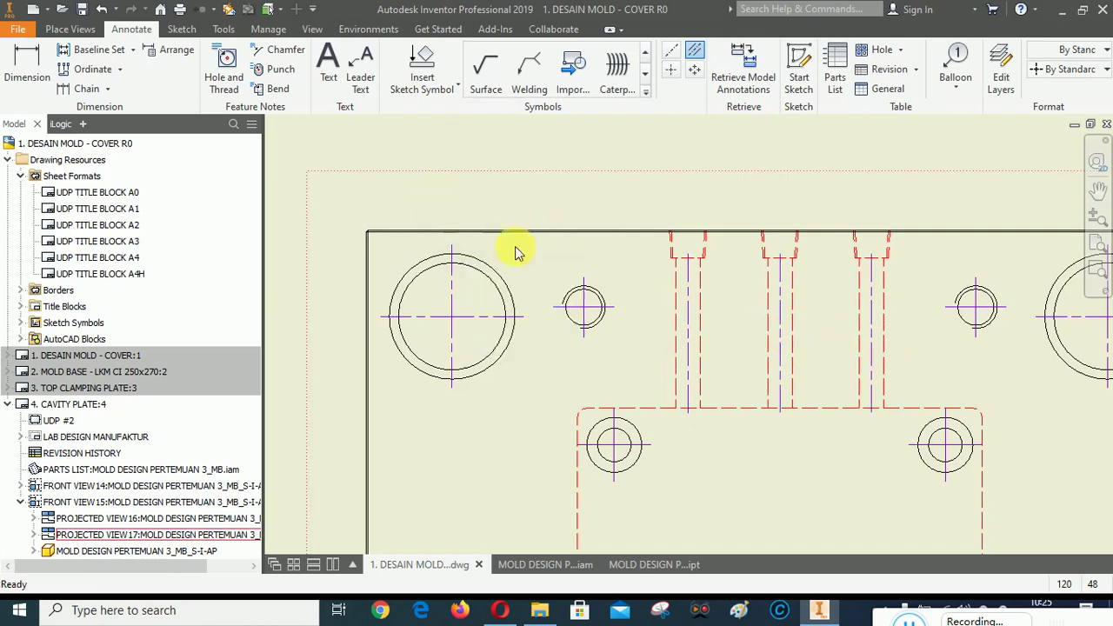
Extend the centerlines of the three upper channels through their tapered openings to just beyond the plate's upper edge.
left_click_drag(688, 254, 720, 229)
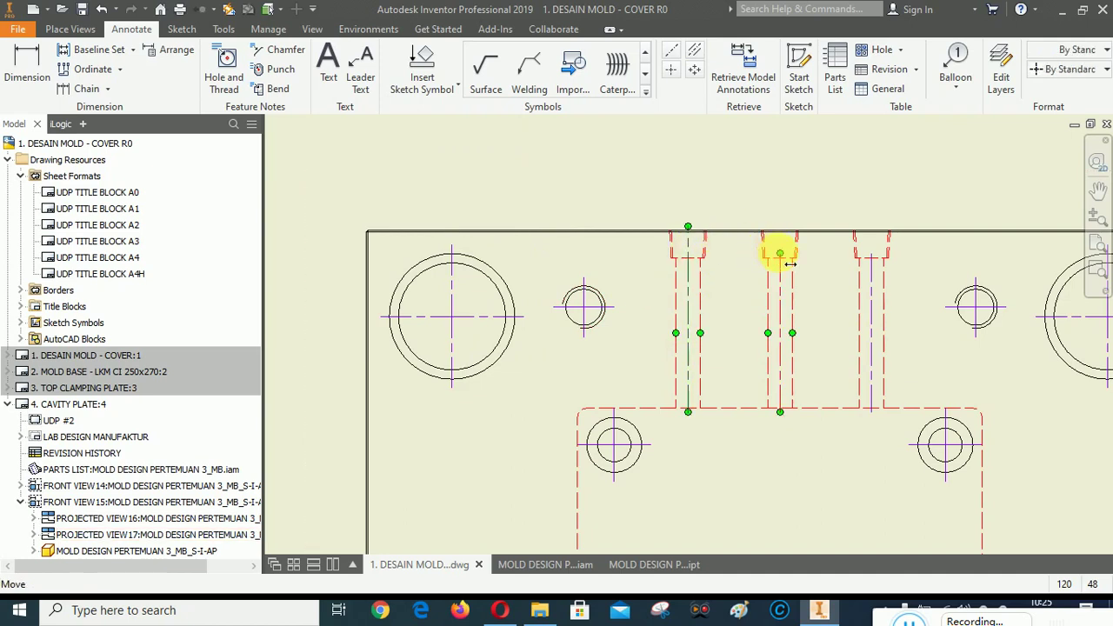
left_click_drag(777, 251, 881, 224)
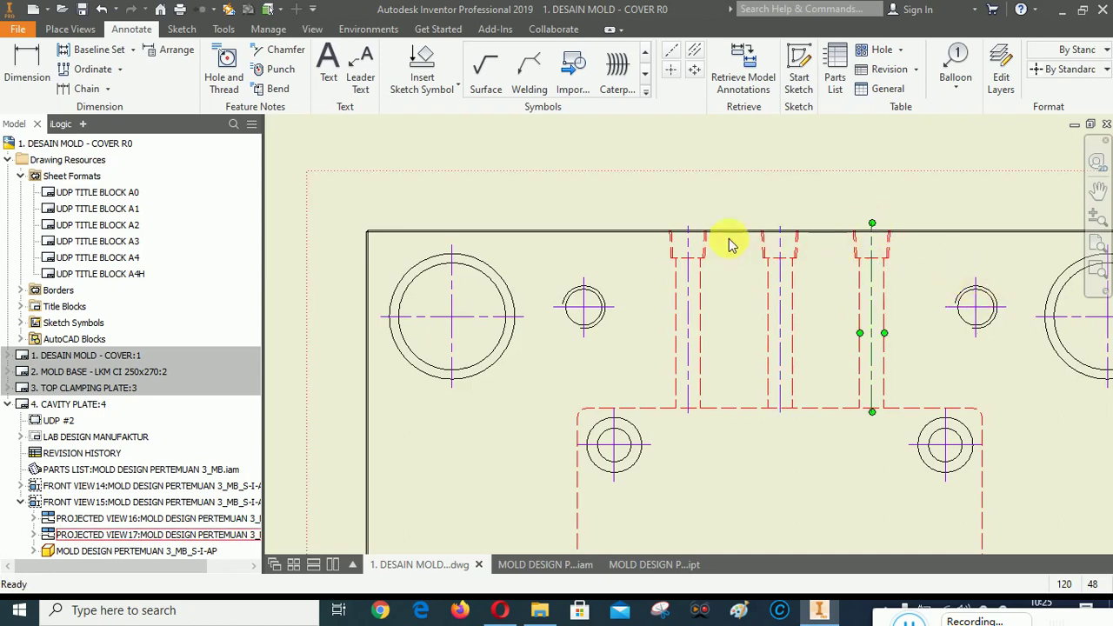
scroll(906, 237, "up", 5)
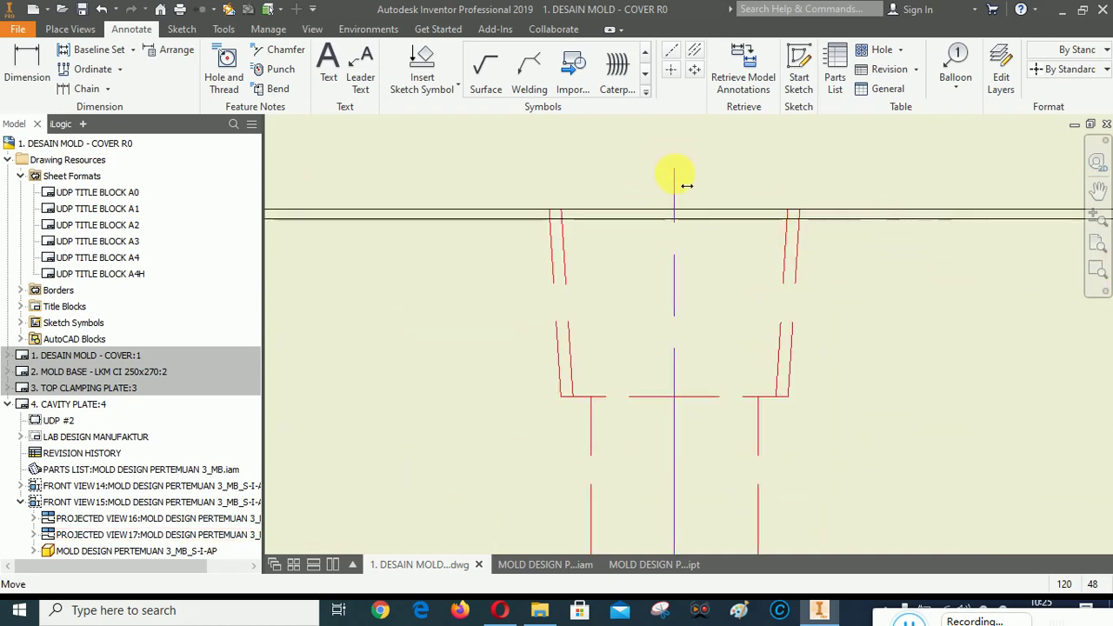
Extend the centerlines of the right and left hidden horizontal threaded holes just past their drill tips in the plan view.
scroll(576, 281, "down", 2)
scroll(788, 230, "down", 3)
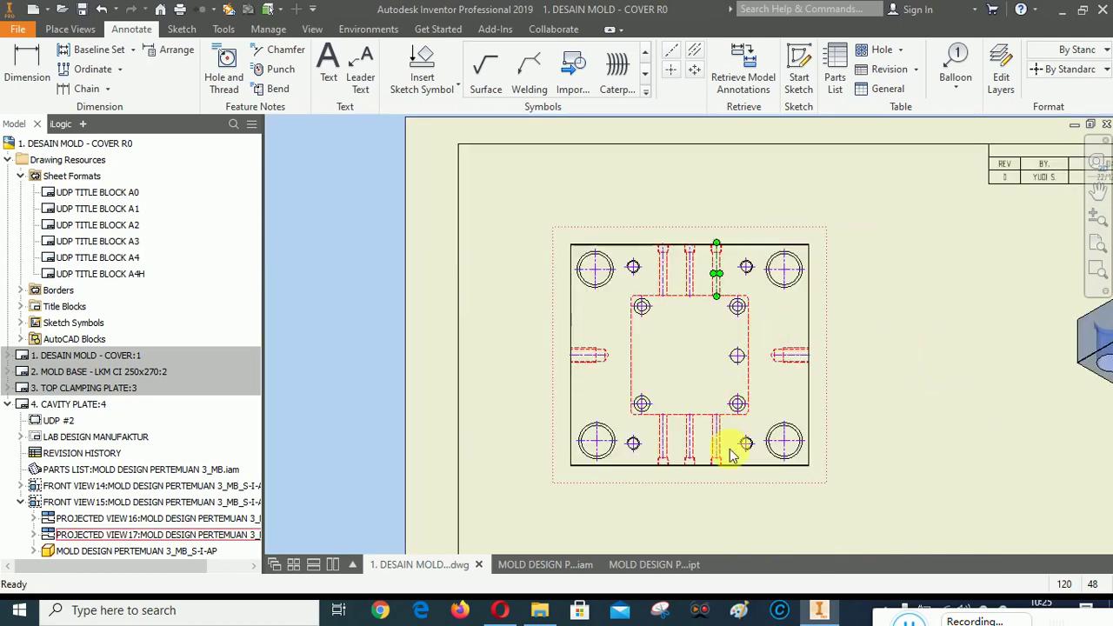
scroll(787, 359, "up", 3)
left_click(723, 289)
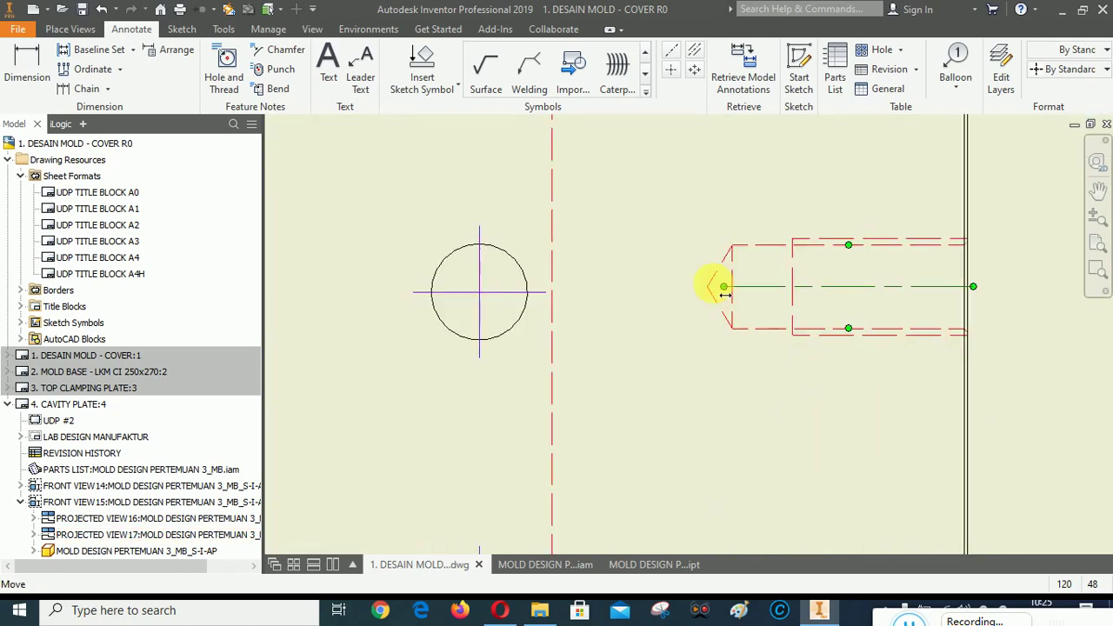
left_click(706, 289)
scroll(934, 427, "down", 3)
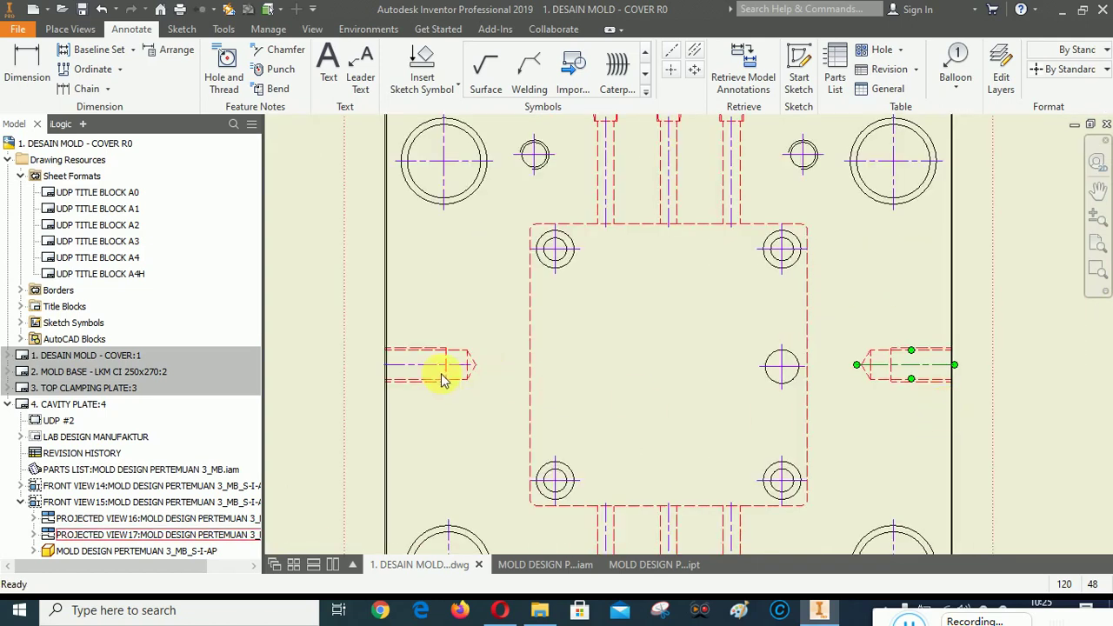
scroll(442, 379, "up", 2)
left_click(507, 365)
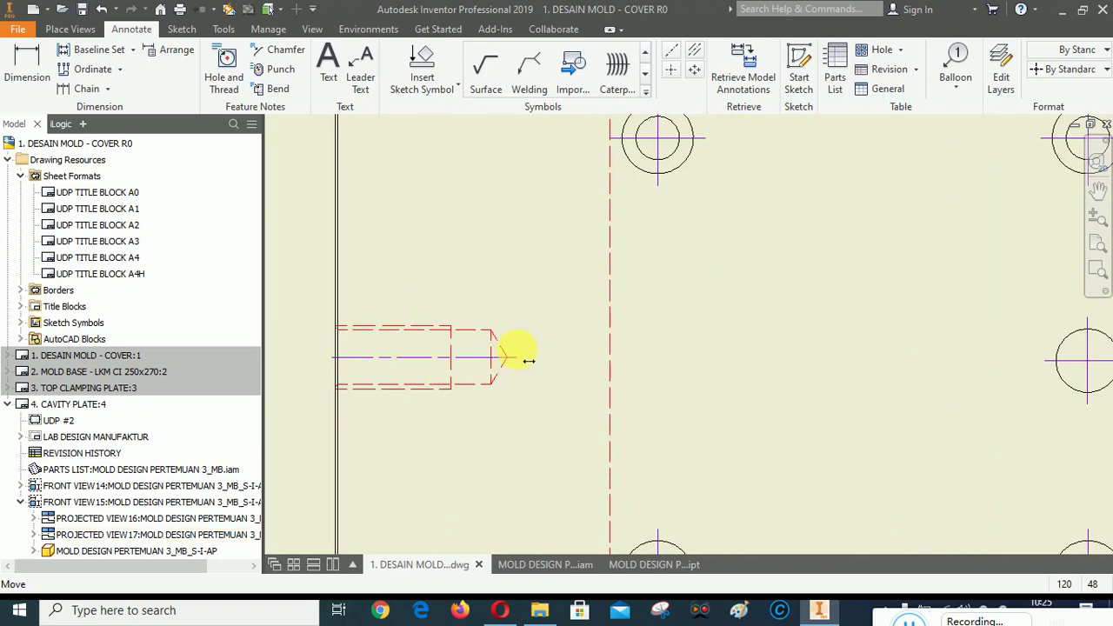
scroll(604, 322, "down", 4)
Extend the centerlines of the three lower channels through their tapered openings to just beyond the plate's lower edge.
scroll(635, 453, "up", 3)
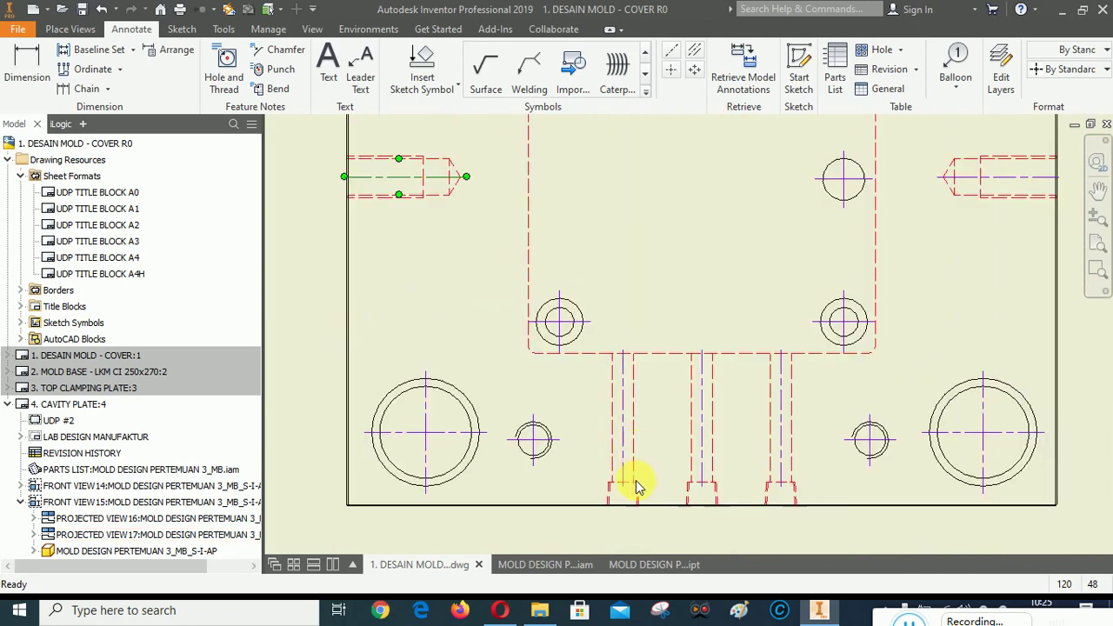
scroll(655, 507, "up", 5)
scroll(557, 342, "down", 2)
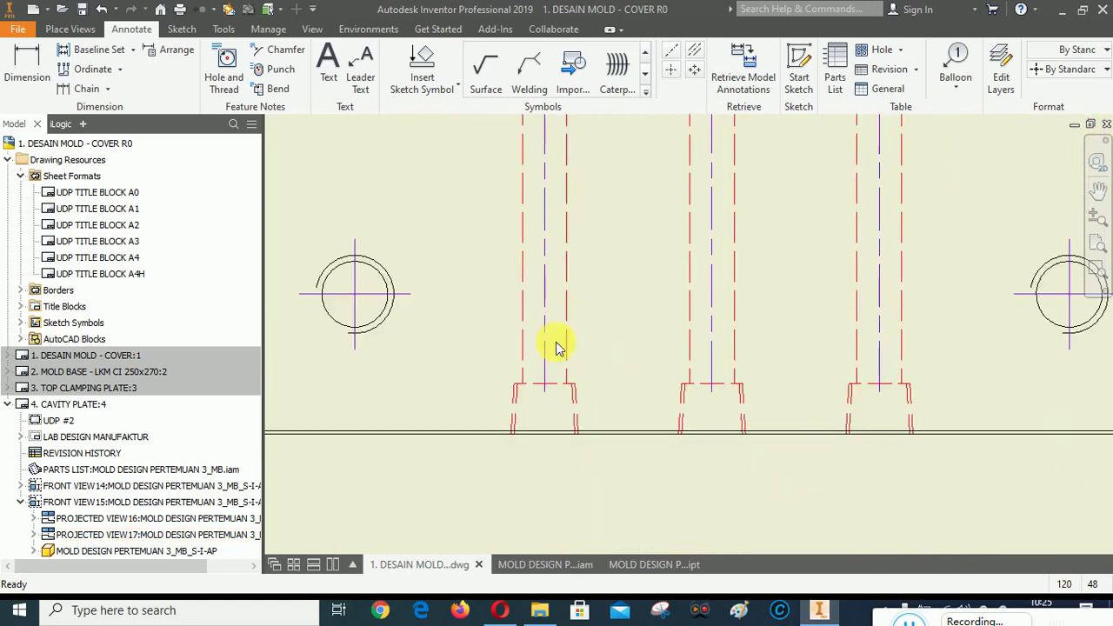
left_click(544, 398)
left_click_drag(553, 445, 553, 446)
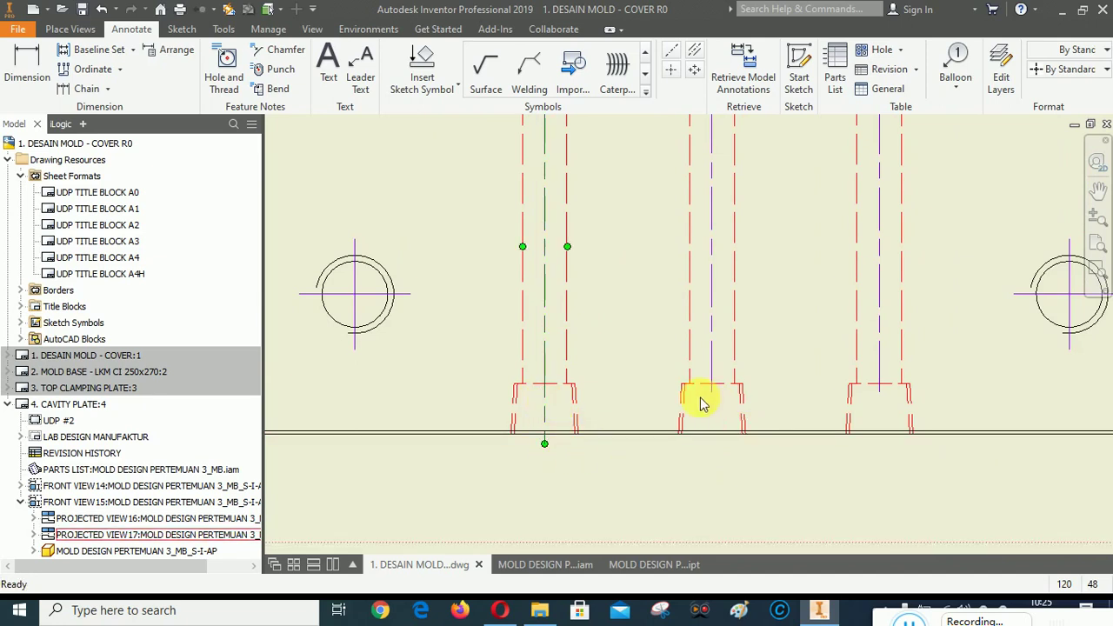
left_click_drag(712, 392, 723, 446)
left_click_drag(880, 392, 890, 440)
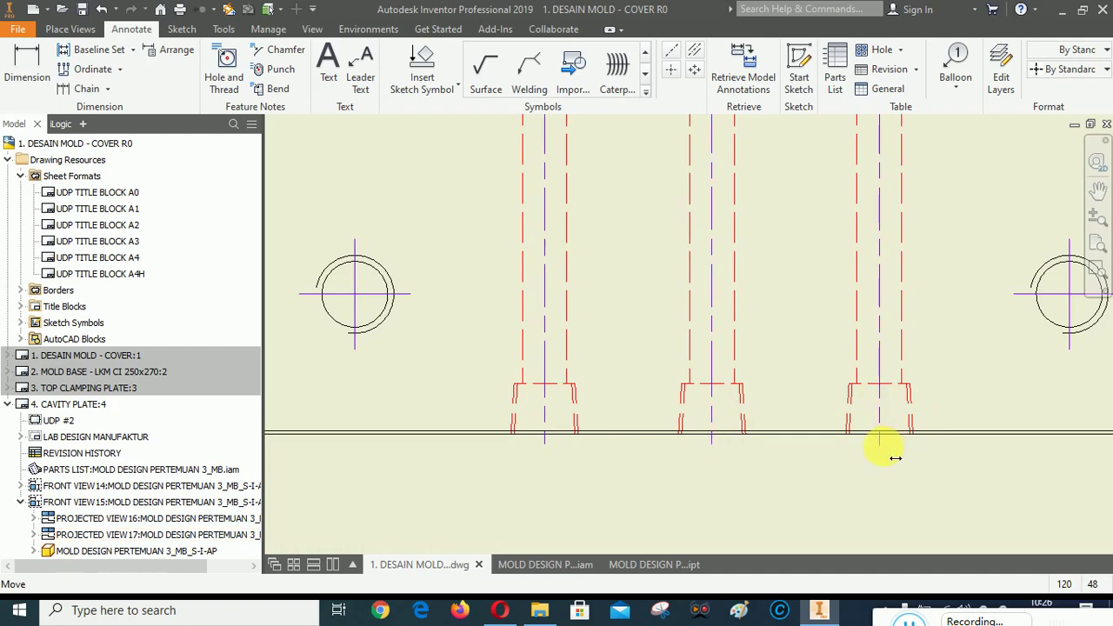
left_click_drag(881, 442, 881, 443)
scroll(608, 448, "down", 5)
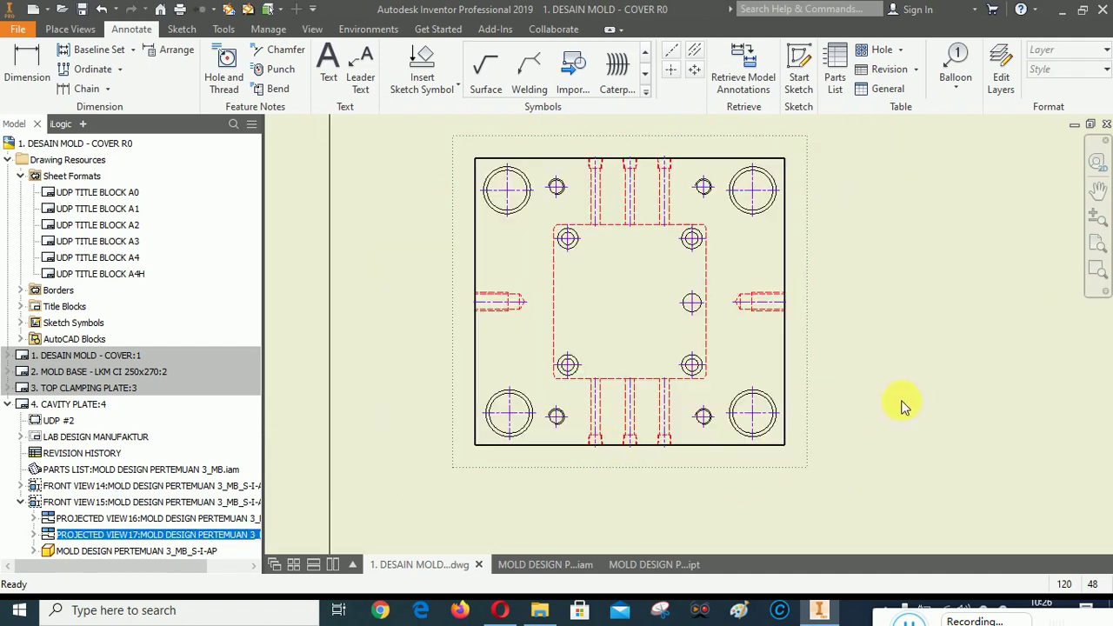
Add center marks to the three channel holes in the front view below the plan view.
scroll(795, 311, "down", 5)
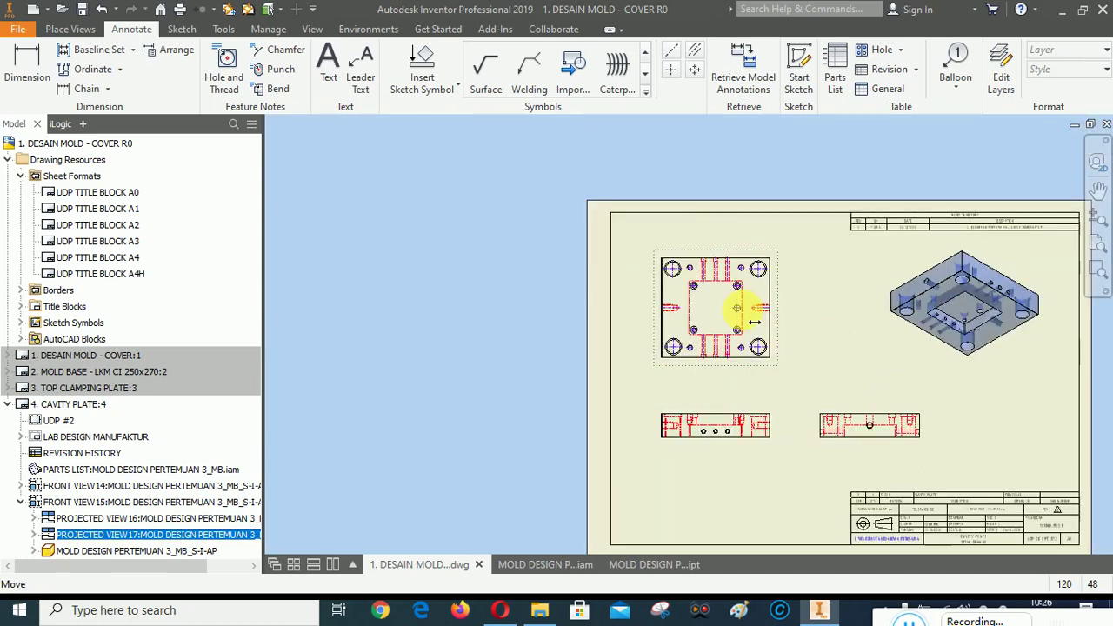
scroll(727, 455, "up", 5)
scroll(638, 408, "up", 3)
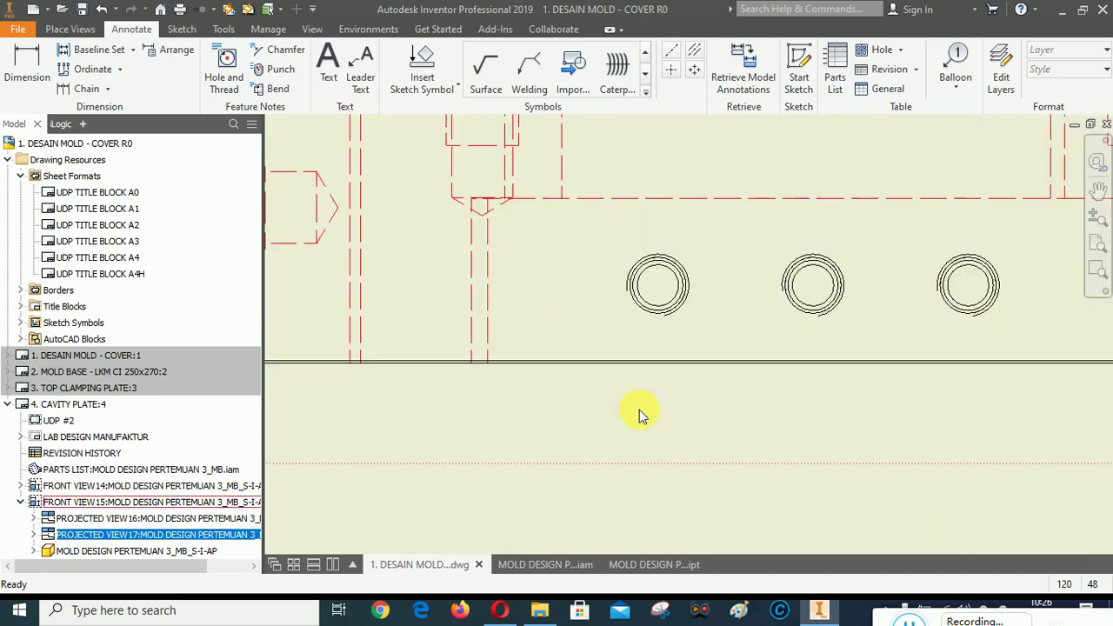
scroll(600, 408, "down", 1)
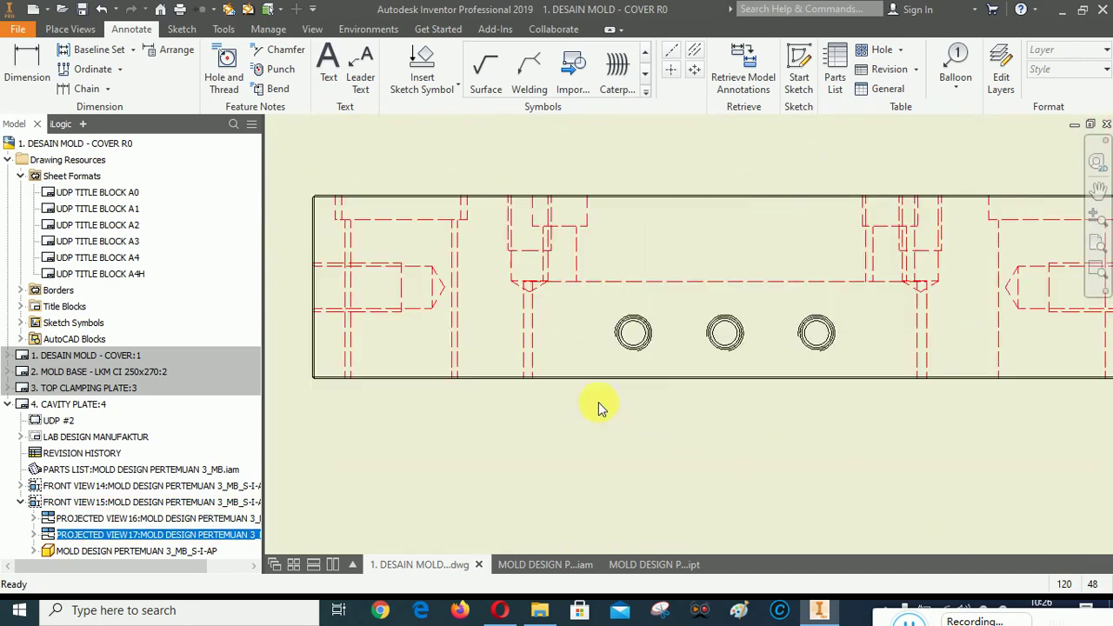
left_click(671, 69)
scroll(656, 326, "up", 2)
left_click(615, 339)
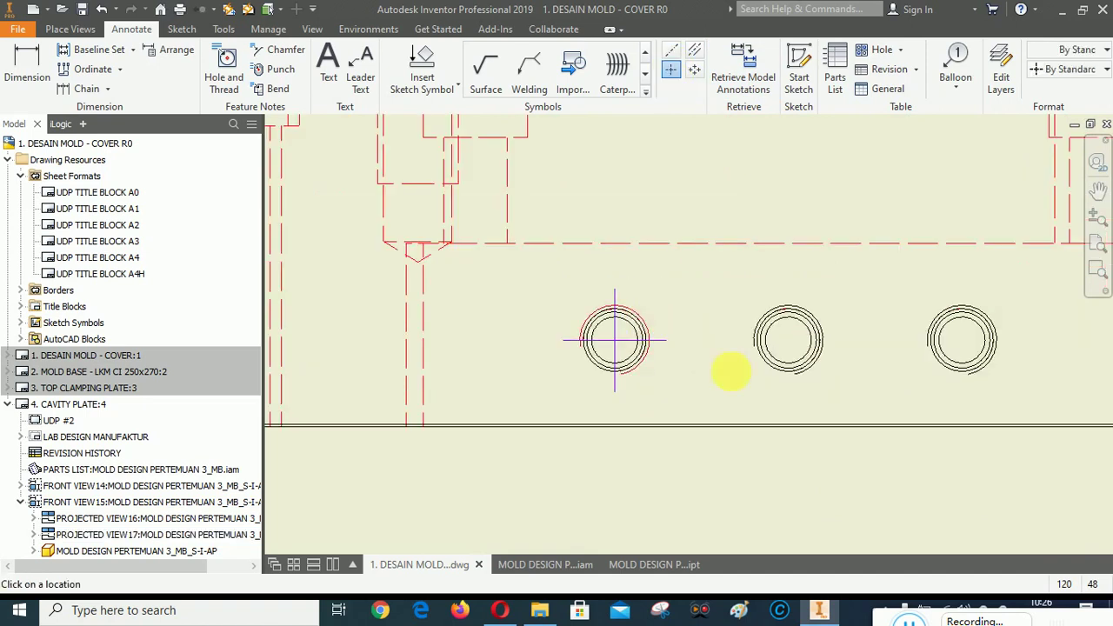
left_click(821, 326)
left_click(991, 325)
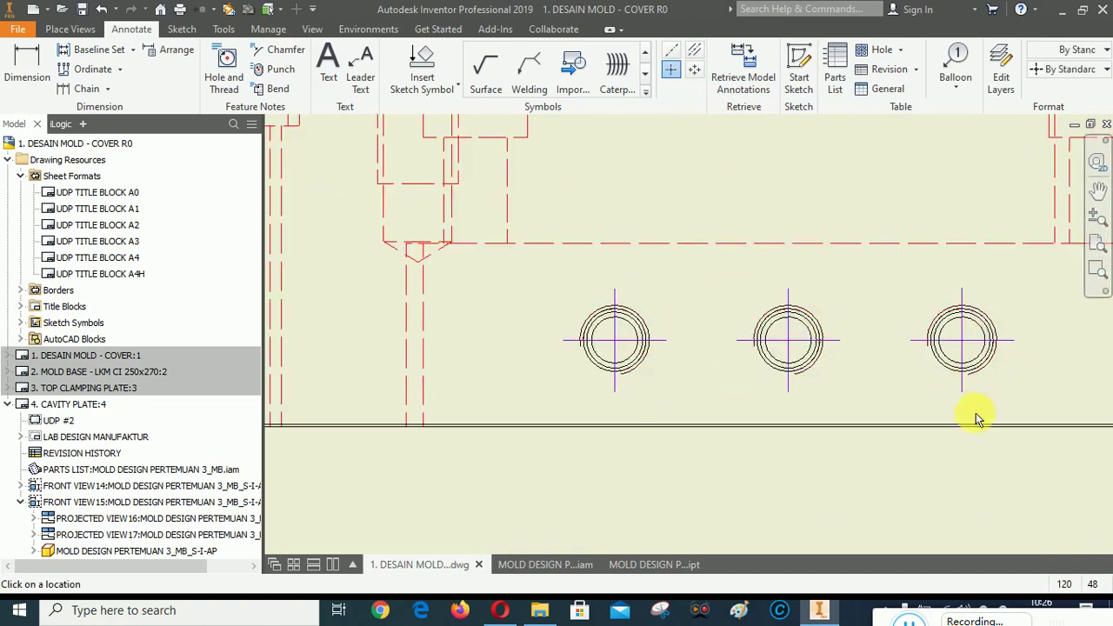
Add centerline bisectors to the hidden vertical guide hole and horizontal threaded hole at the front view's left end.
scroll(976, 418, "down", 4)
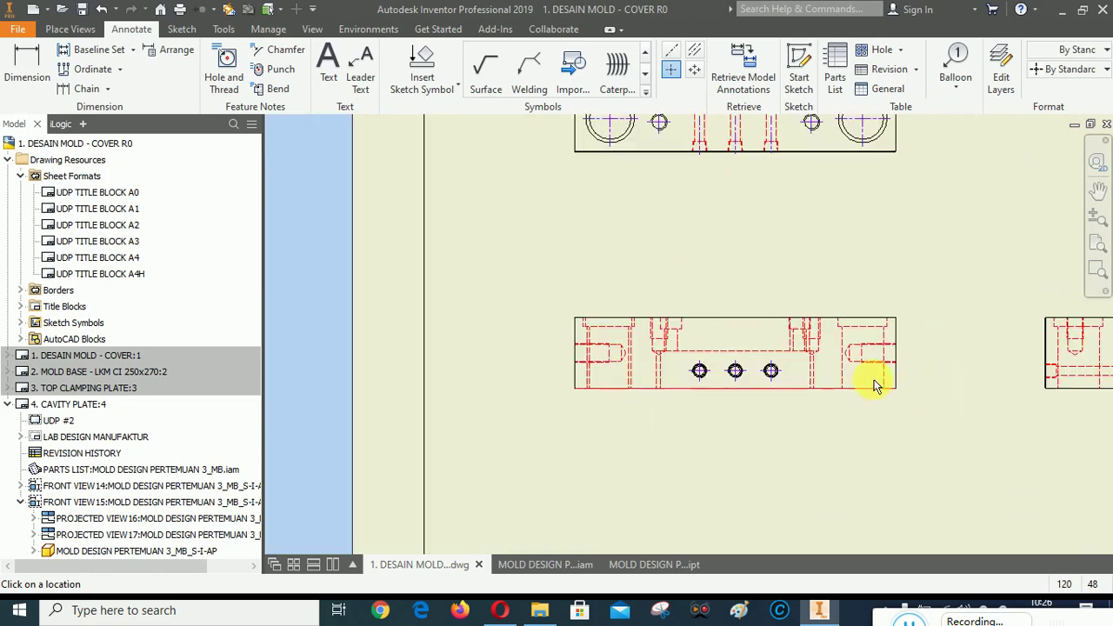
scroll(608, 370, "up", 3)
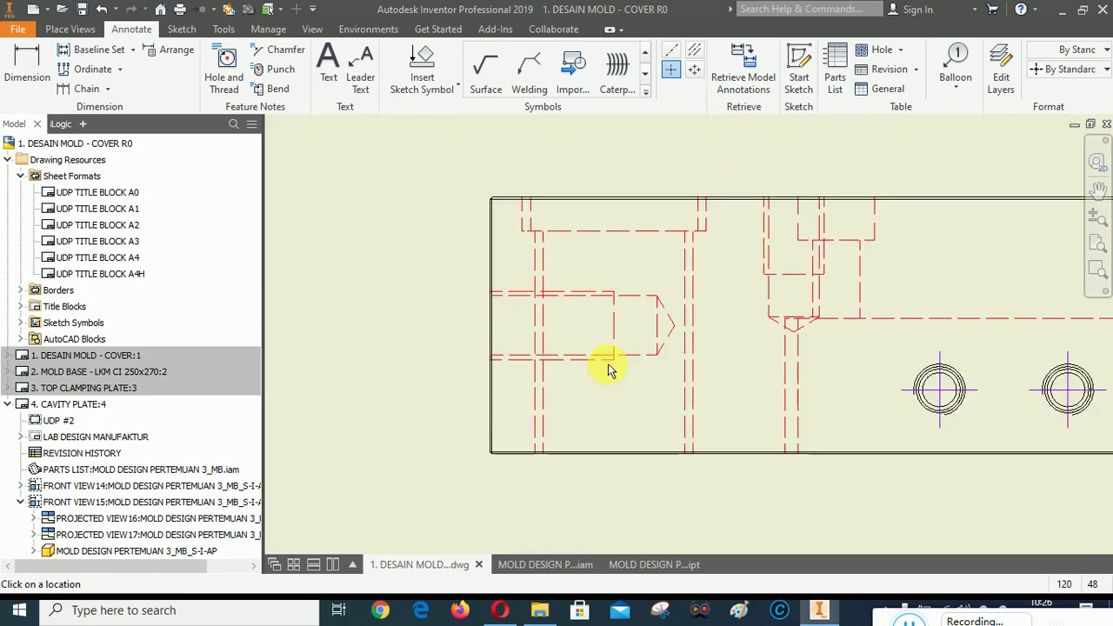
left_click(694, 50)
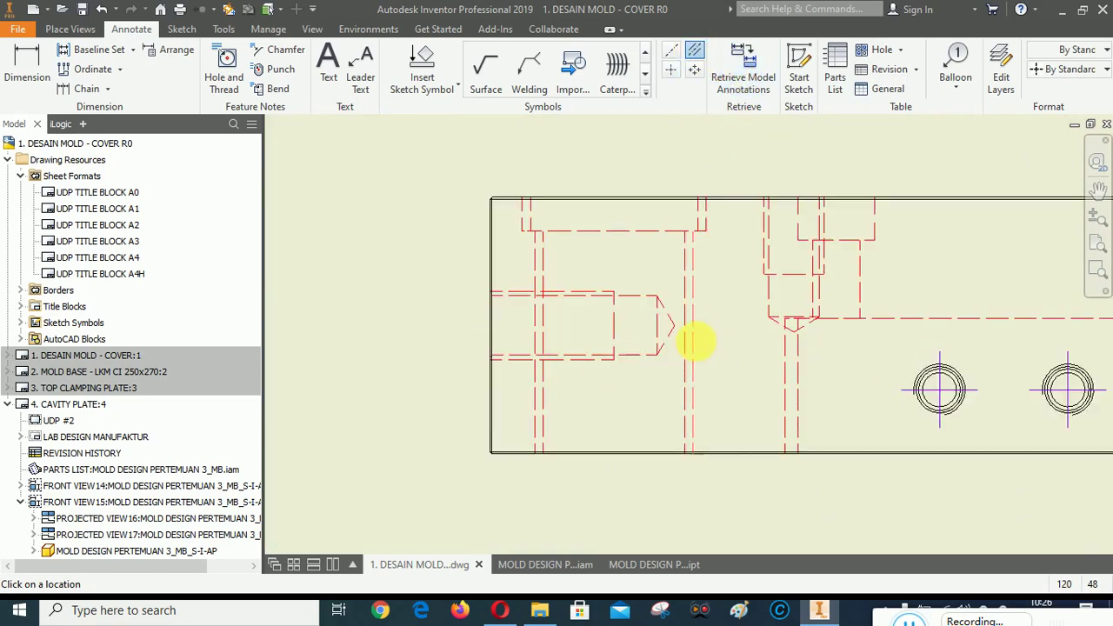
left_click(538, 346)
scroll(588, 313, "up", 2)
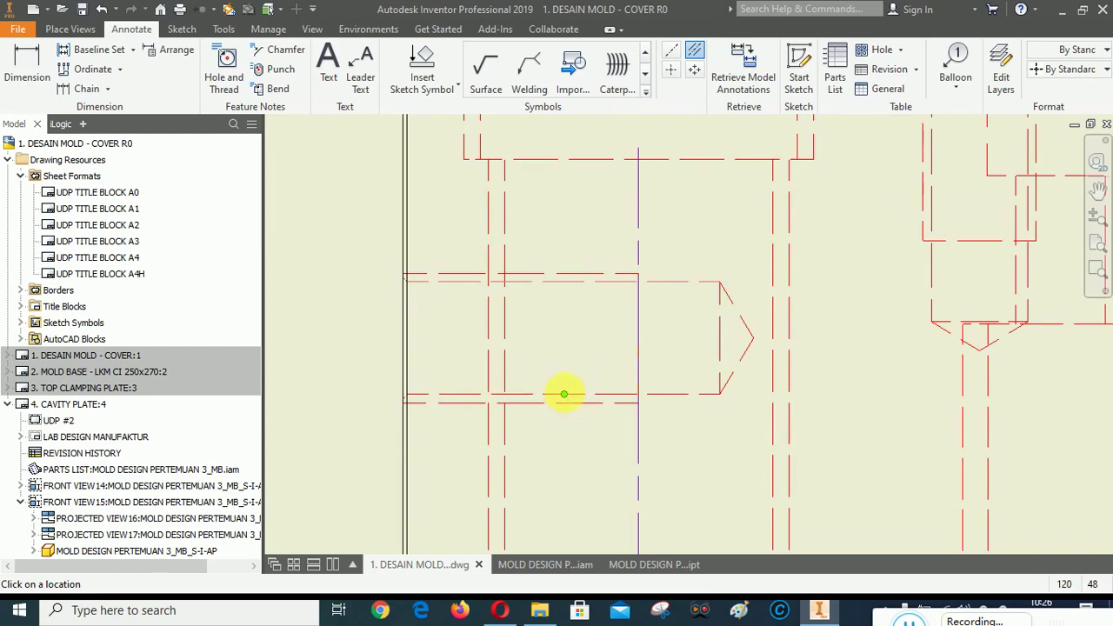
Add centerline bisectors to the hidden threaded hole and adjacent counterbored hole left of the pocket center in the front view.
scroll(374, 352, "down", 5)
scroll(504, 350, "up", 5)
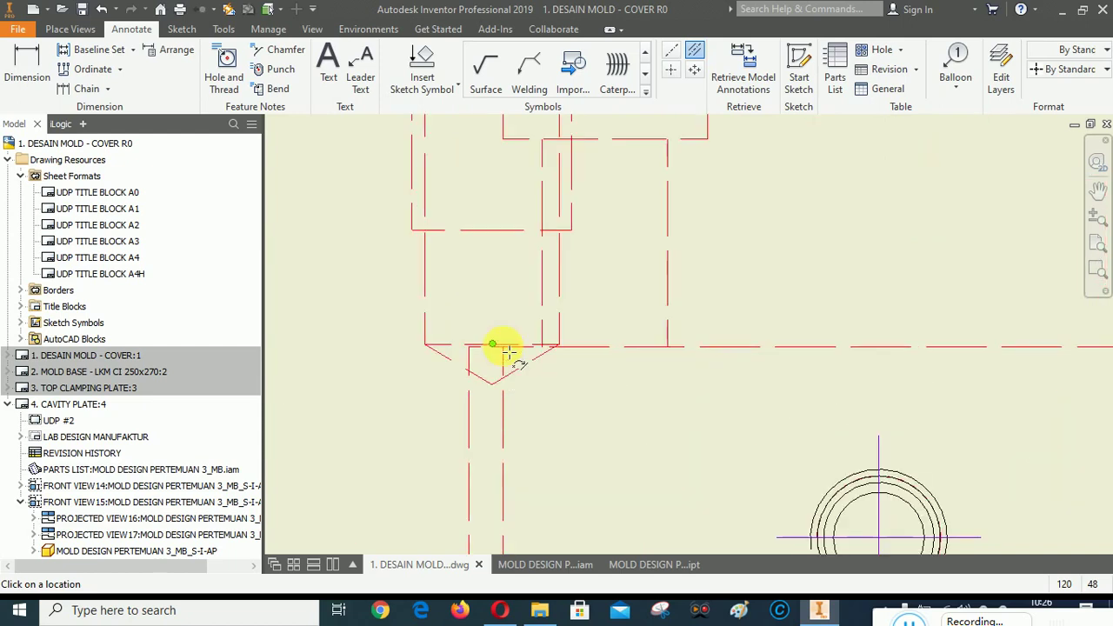
left_click(509, 352)
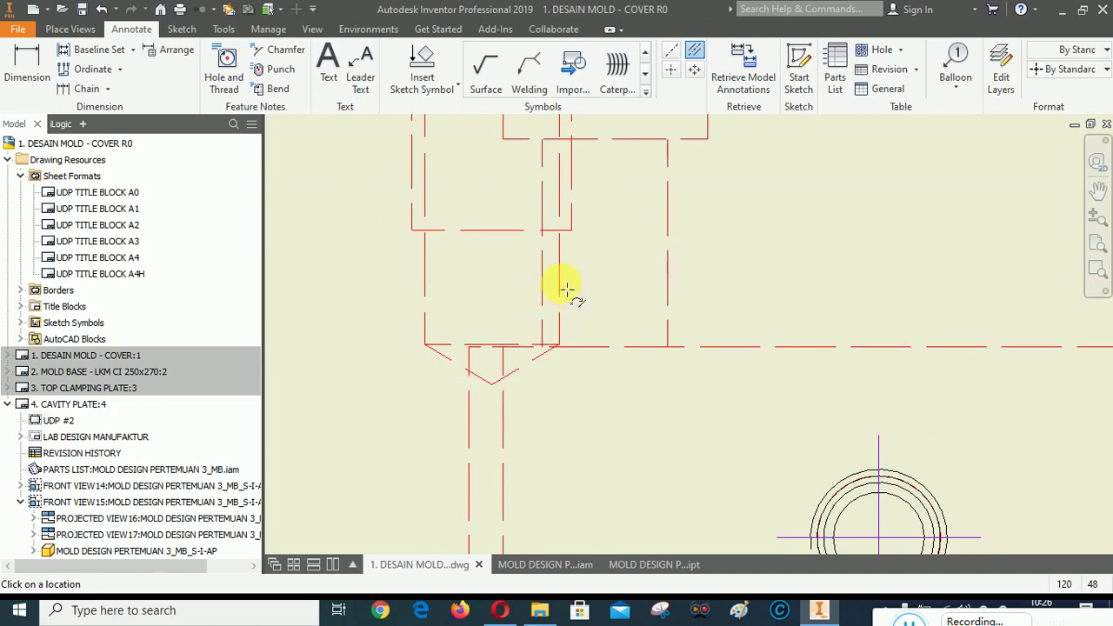
left_click(426, 282)
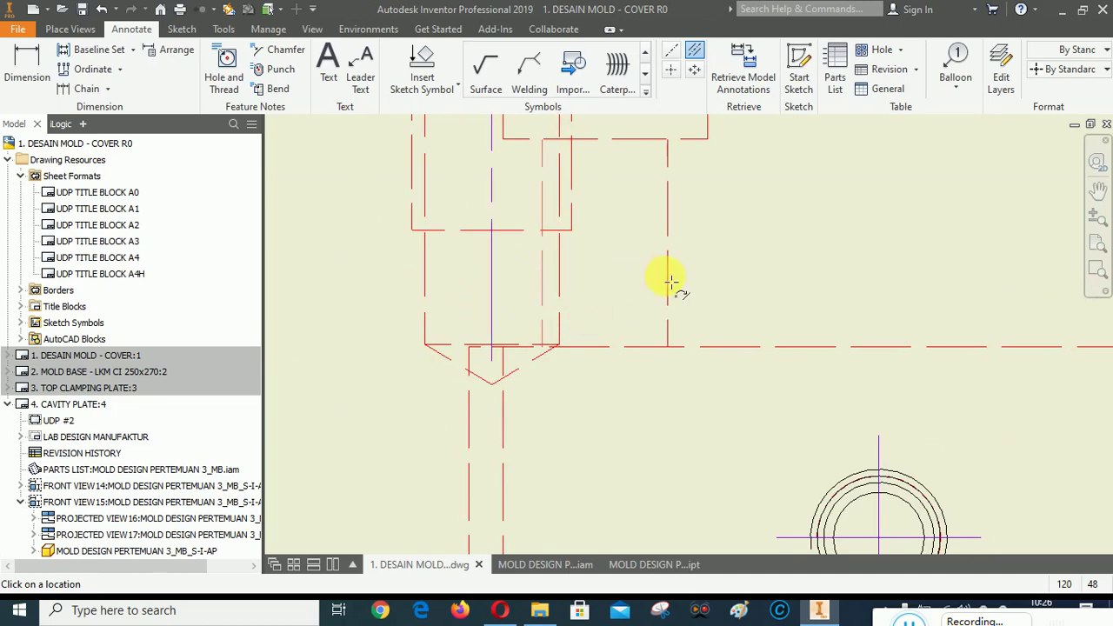
scroll(489, 348, "down", 5)
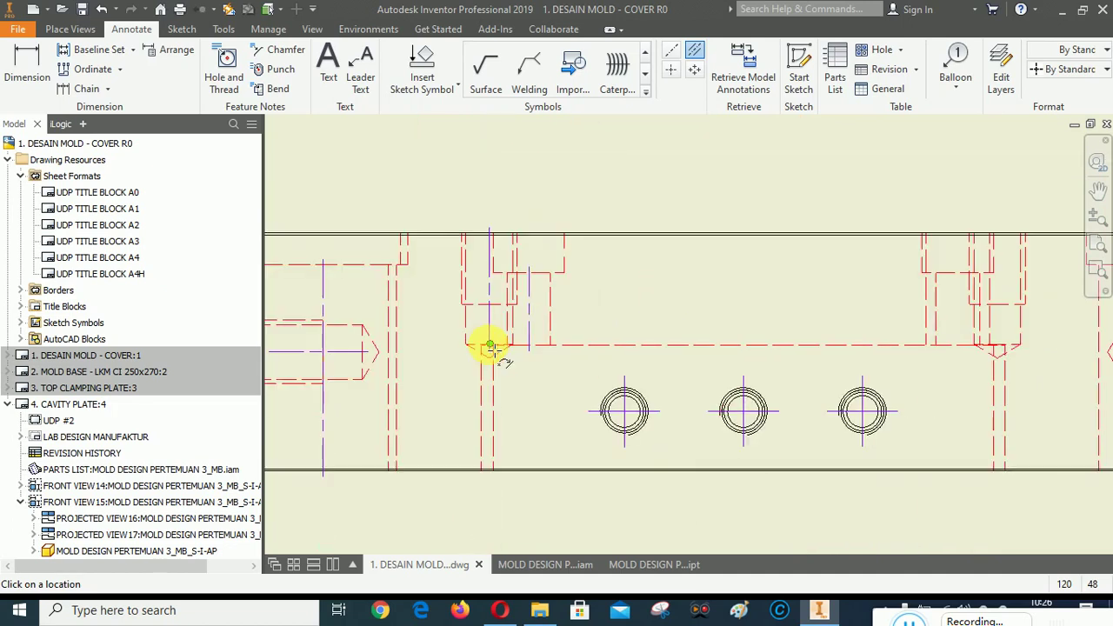
Add centerline bisectors to the hidden counterbored hole and adjacent threaded hole right of the pocket center in the front view.
scroll(791, 345, "up", 5)
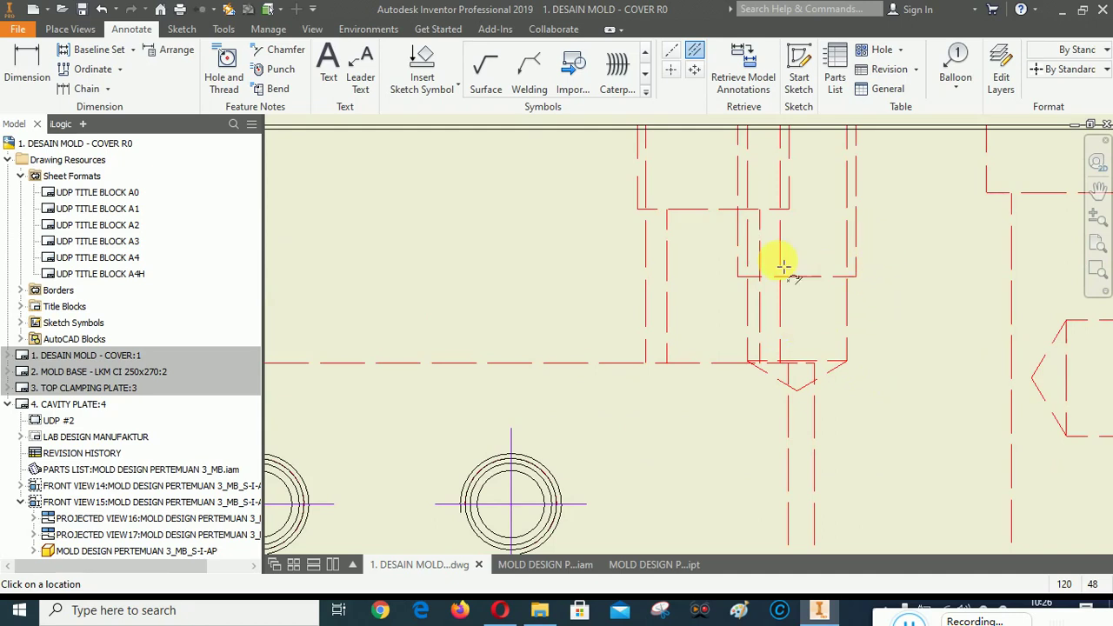
scroll(728, 383, "down", 2)
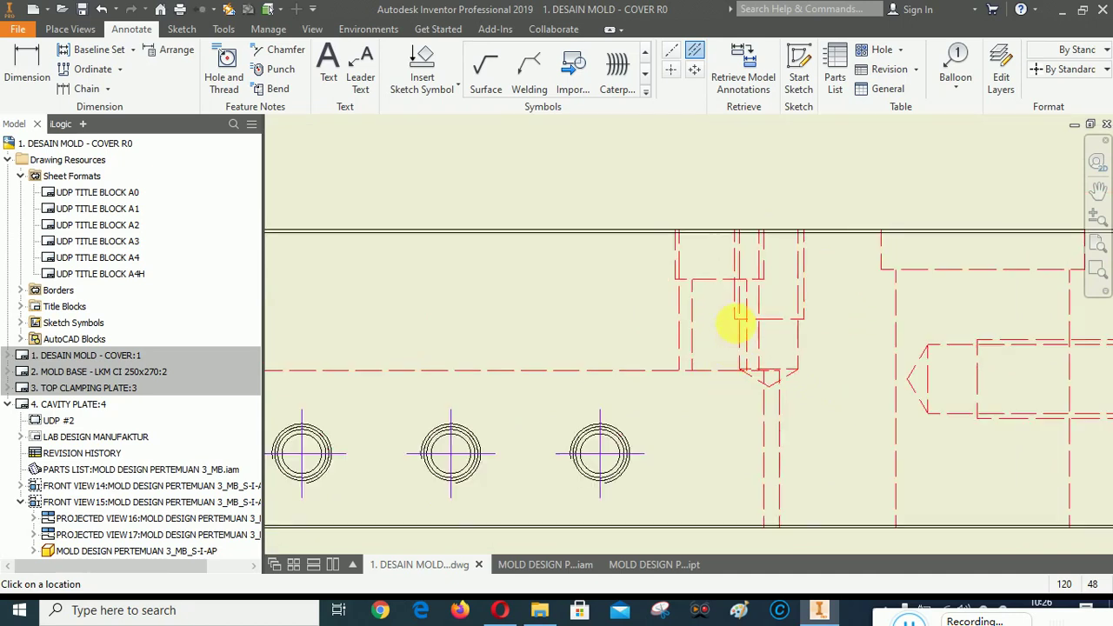
scroll(738, 324, "up", 2)
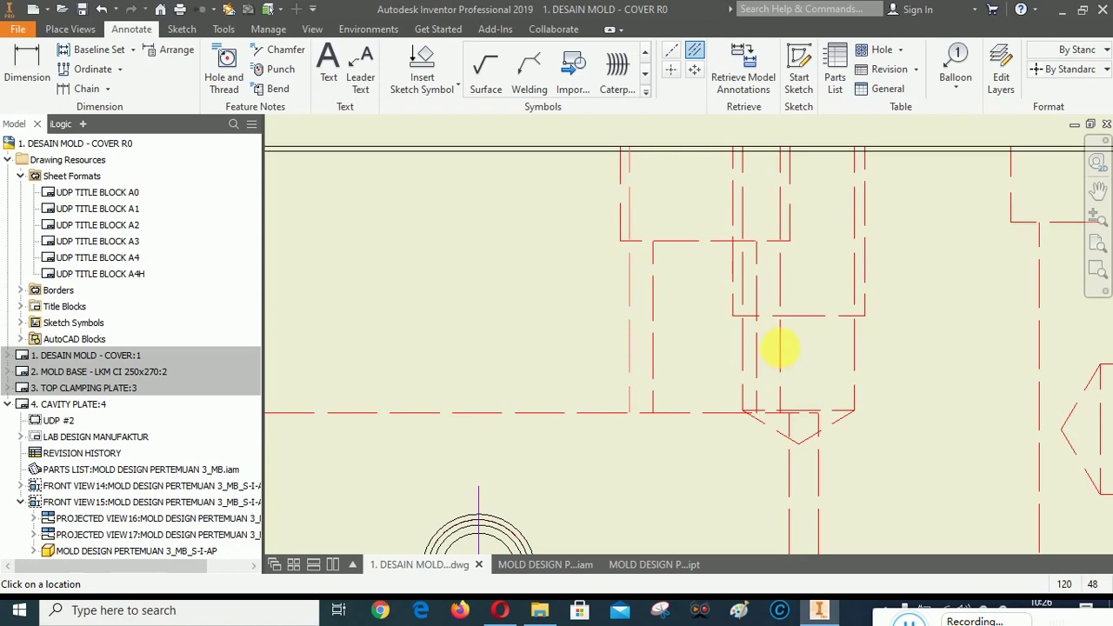
left_click(780, 349)
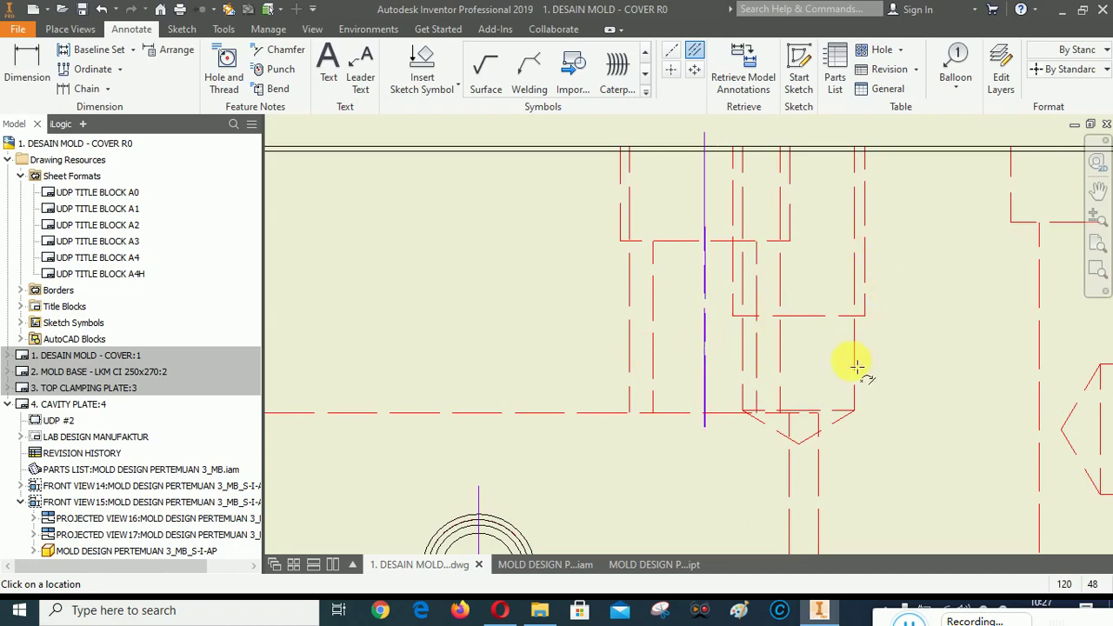
left_click(748, 366)
Add centerline bisectors to the vertical guide hole and horizontal threaded hole at the front view's right end, then end the command.
scroll(715, 467, "down", 6)
scroll(973, 489, "up", 3)
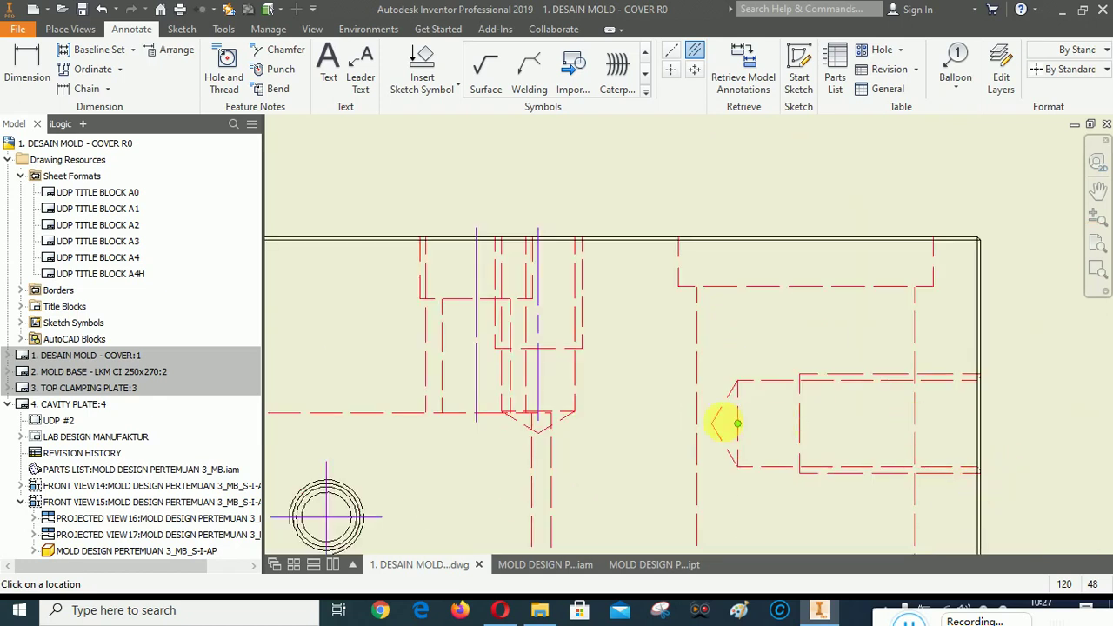
left_click(698, 413)
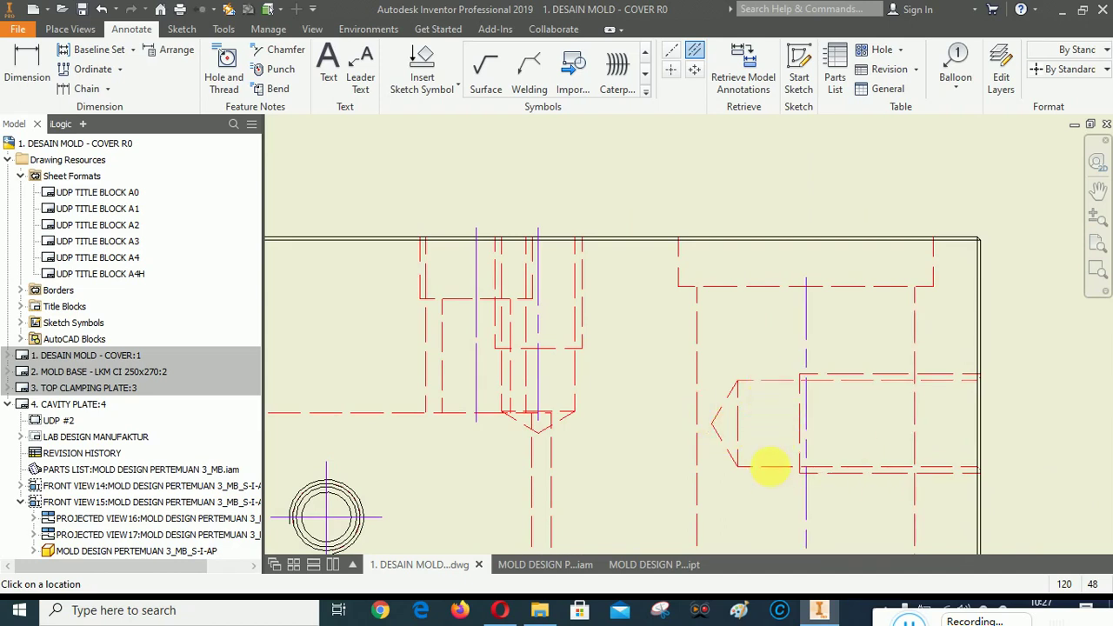
scroll(969, 293, "down", 5)
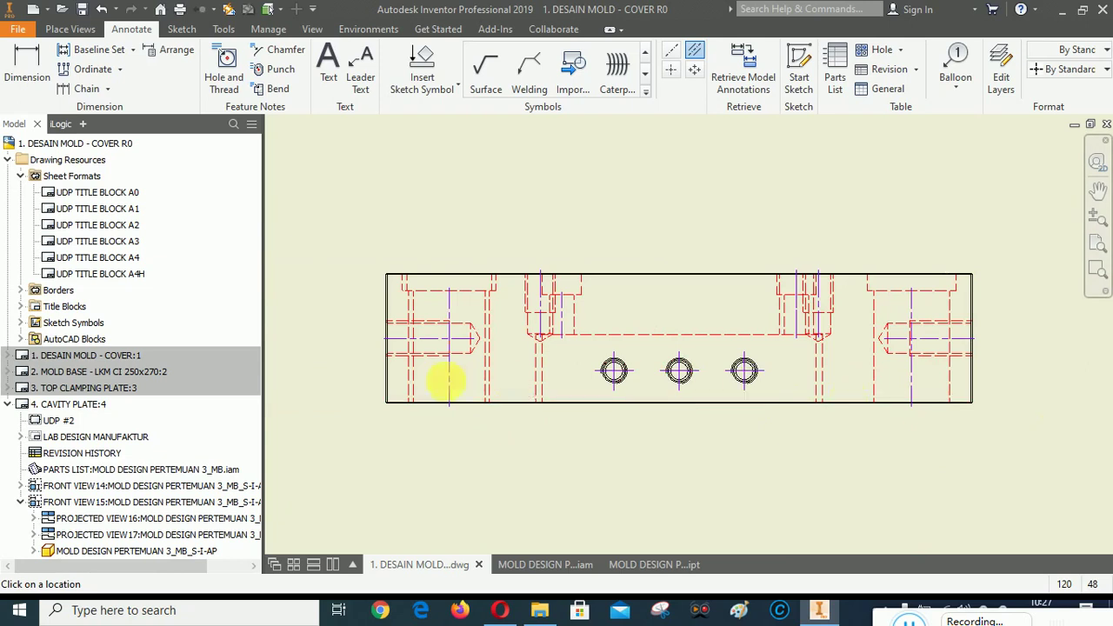
scroll(365, 379, "up", 3)
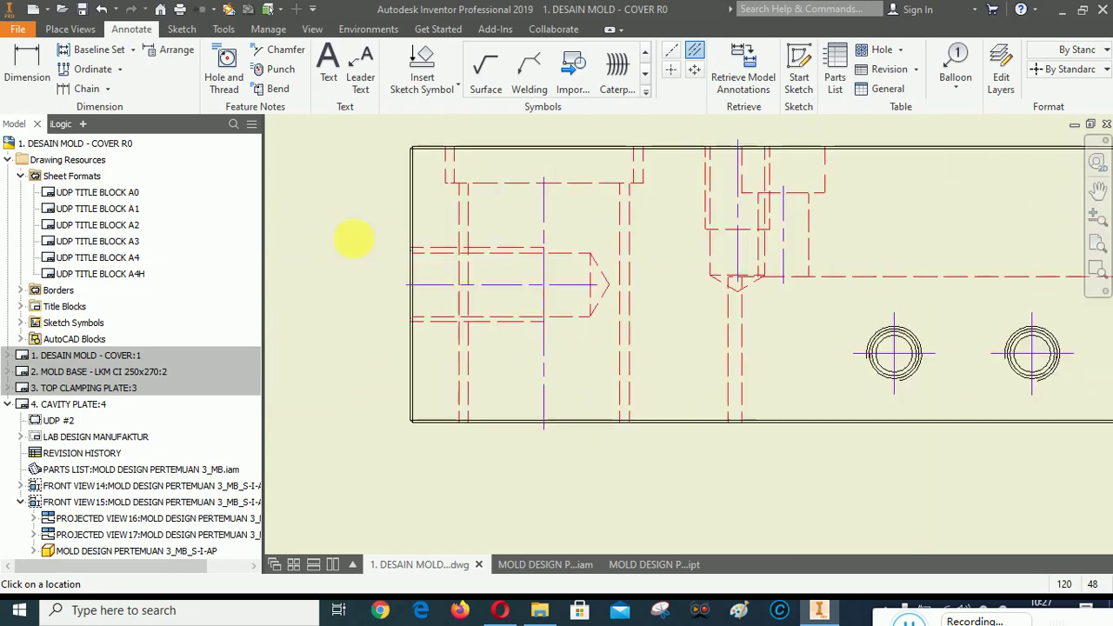
right_click(356, 240)
left_click(279, 241)
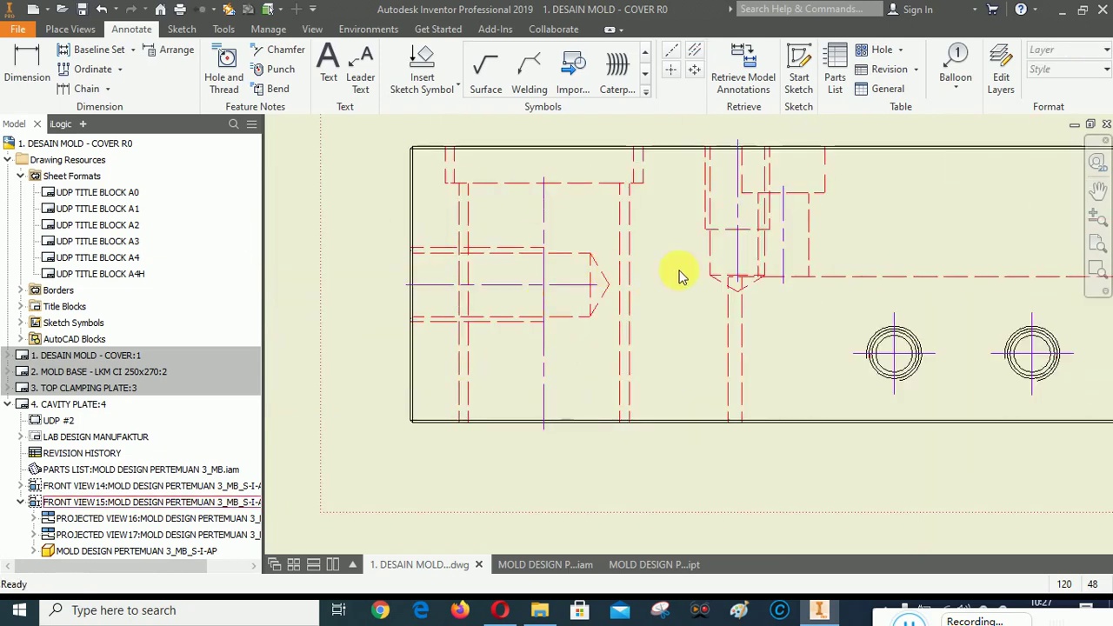
Extend the front view's left-side centerlines past the threaded holes' drill tips and, for the guide and counterbored holes, beyond the upper edge.
left_click(574, 150)
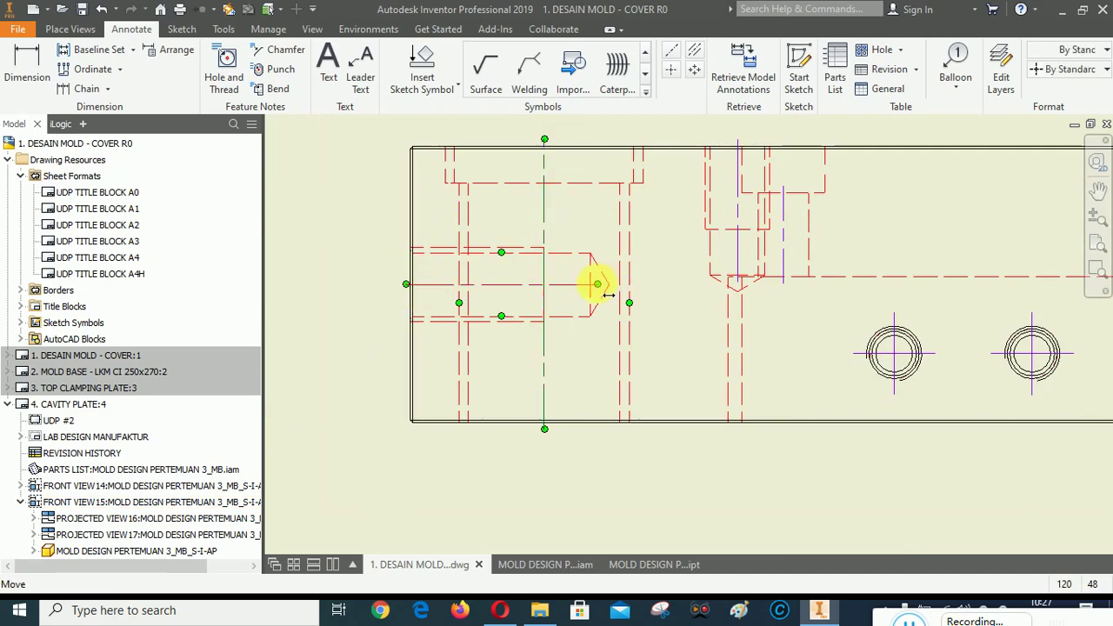
left_click_drag(598, 283, 618, 261)
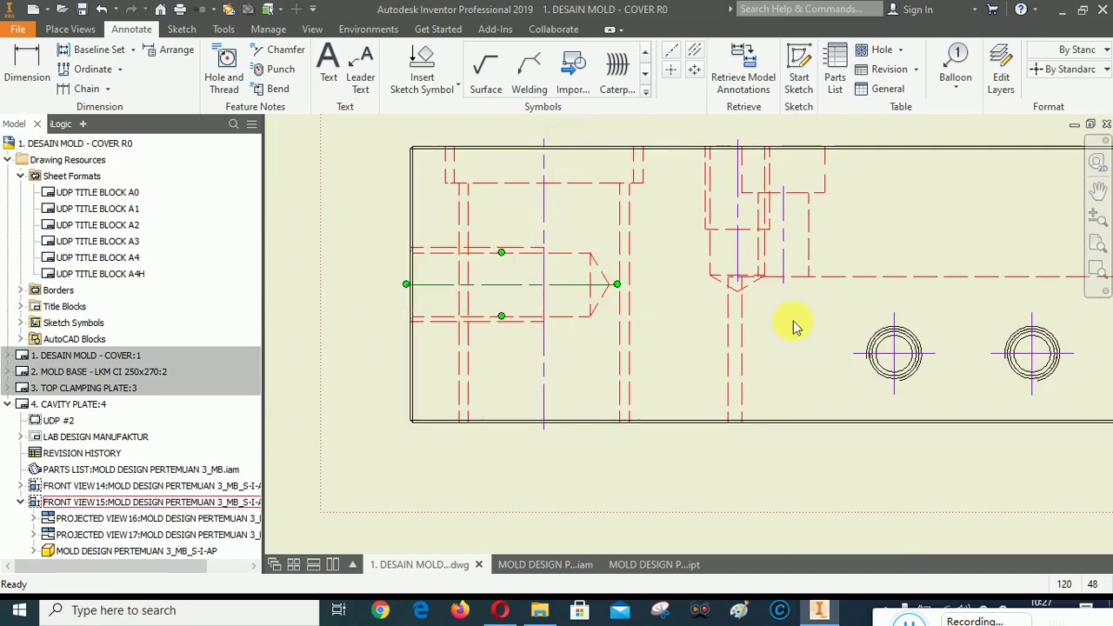
left_click_drag(738, 282, 749, 301)
left_click_drag(783, 185, 796, 140)
scroll(527, 368, "up", 5)
scroll(649, 373, "down", 4)
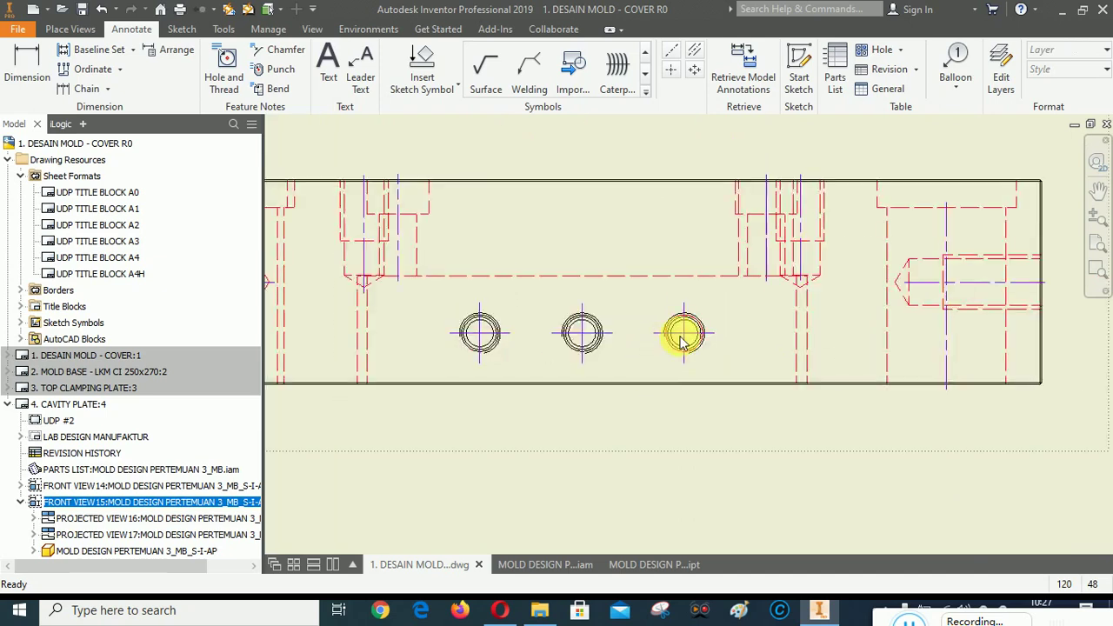
scroll(855, 188, "down", 3)
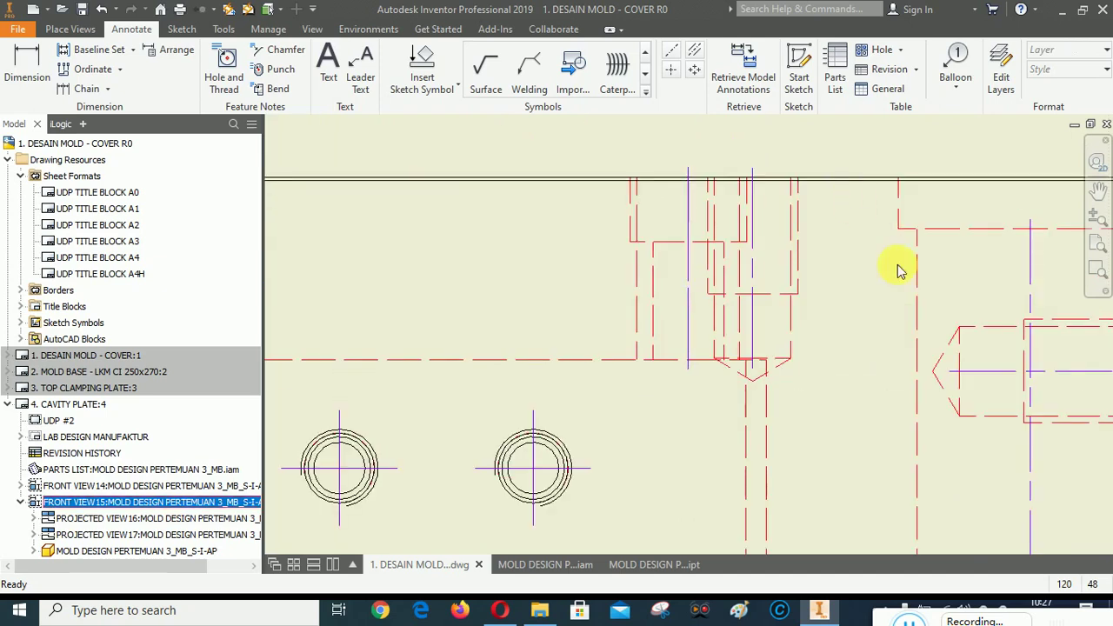
Extend the centerline of the front view's vertical threaded hole right of the pocket center past its drill tip.
left_click(753, 368)
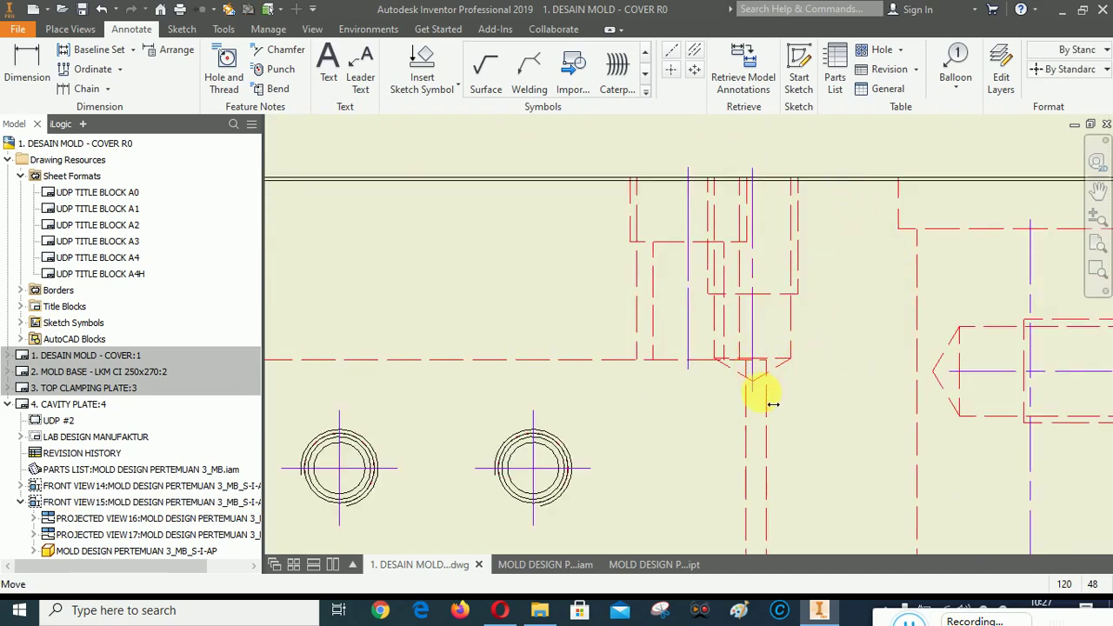
left_click(770, 258)
scroll(764, 250, "up", 3)
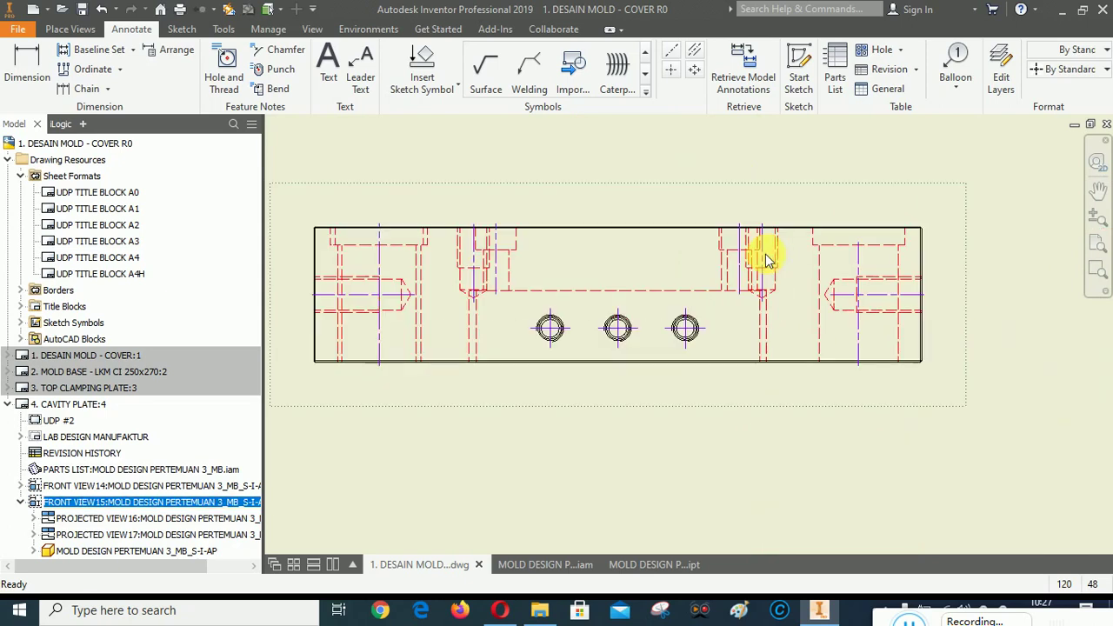
Delete the shorter duplicate centerline overlapping the counterbored hole's centerline right of the pocket center in the front view.
left_click(481, 329)
scroll(812, 243, "down", 2)
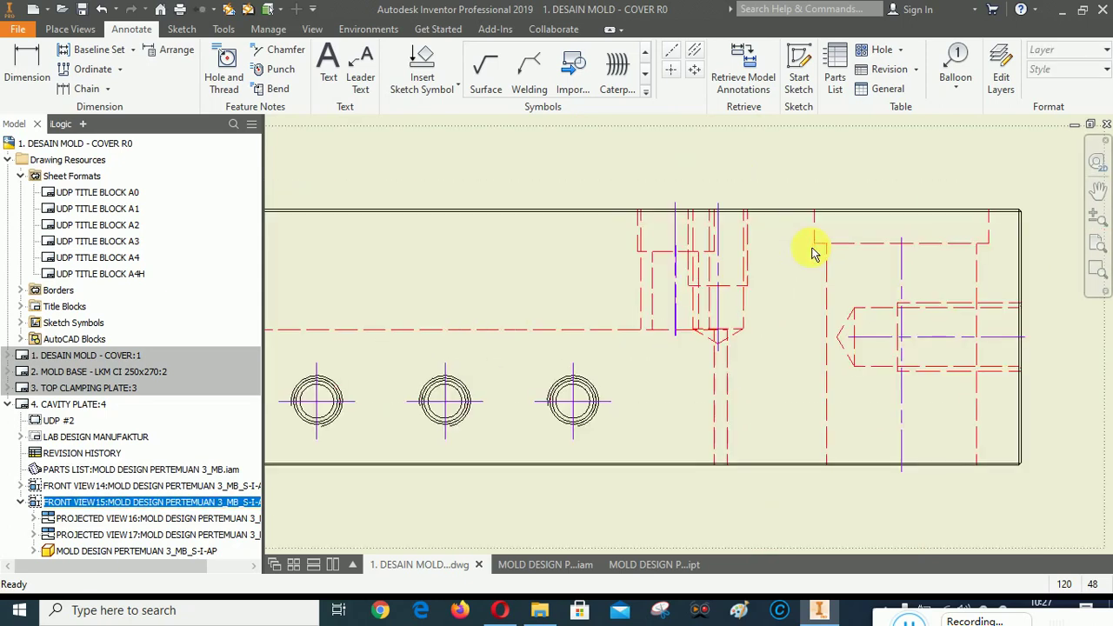
scroll(687, 261, "down", 2)
scroll(671, 291, "down", 1)
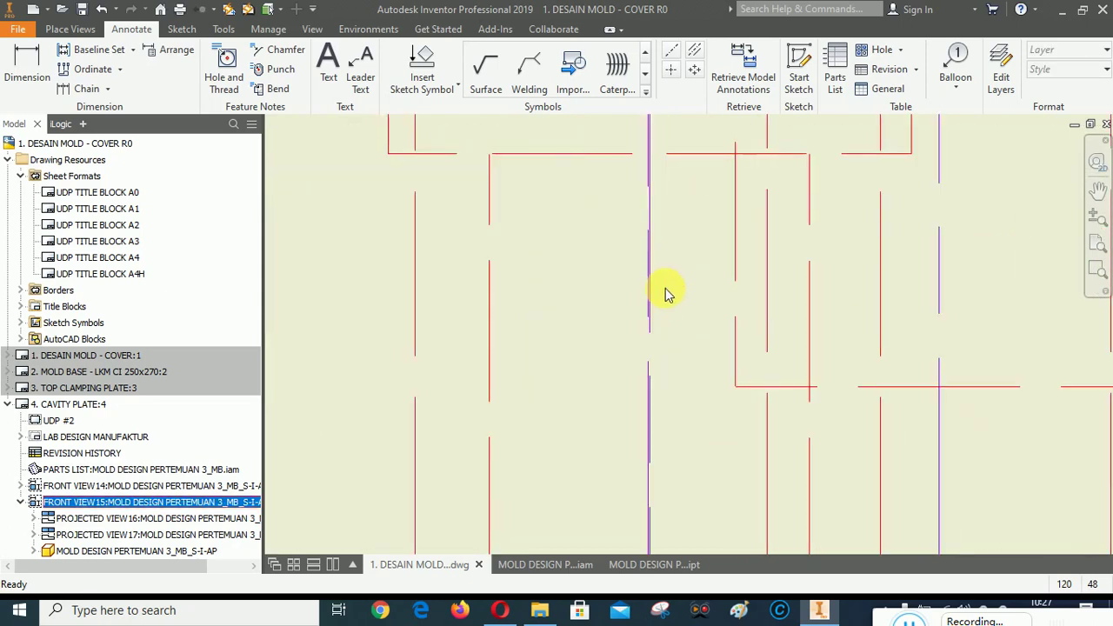
scroll(617, 352, "down", 1)
scroll(634, 243, "down", 1)
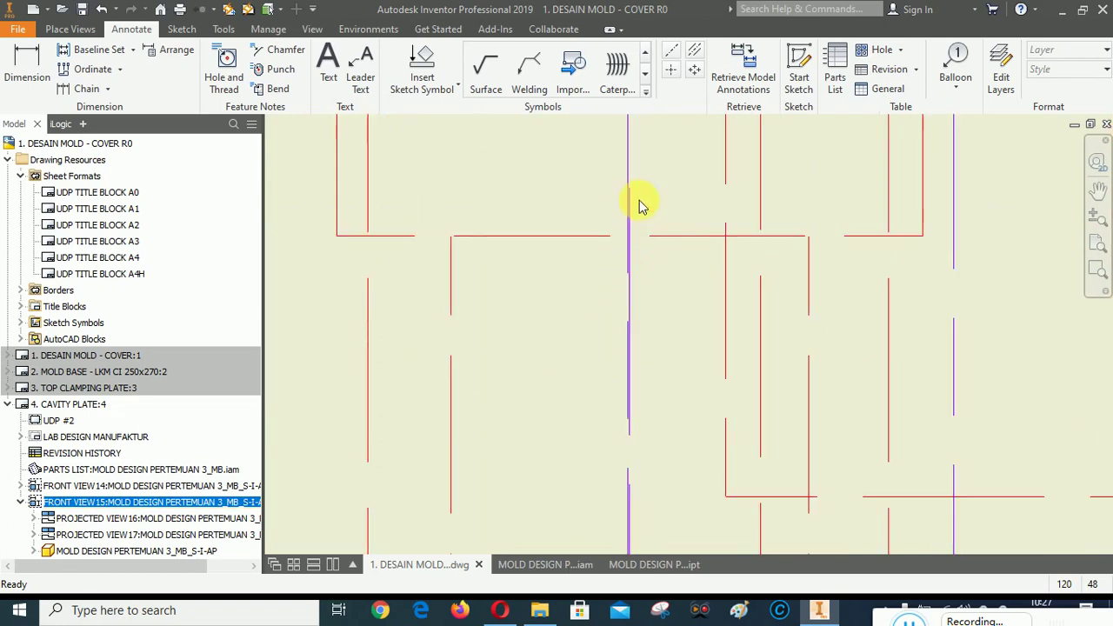
left_click(632, 206)
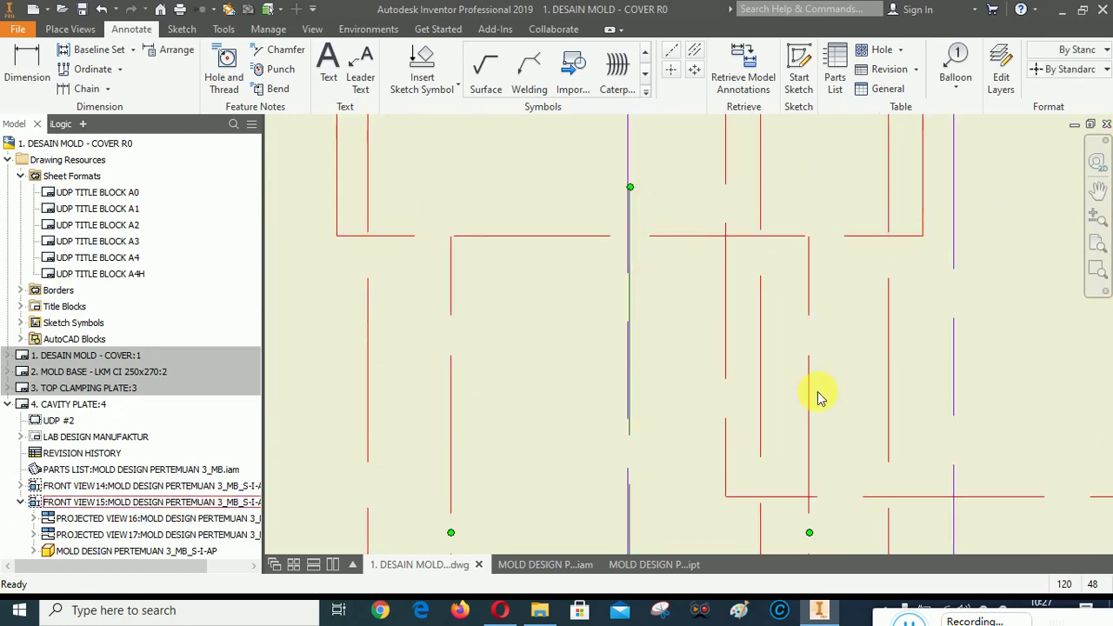
scroll(666, 340, "up", 3)
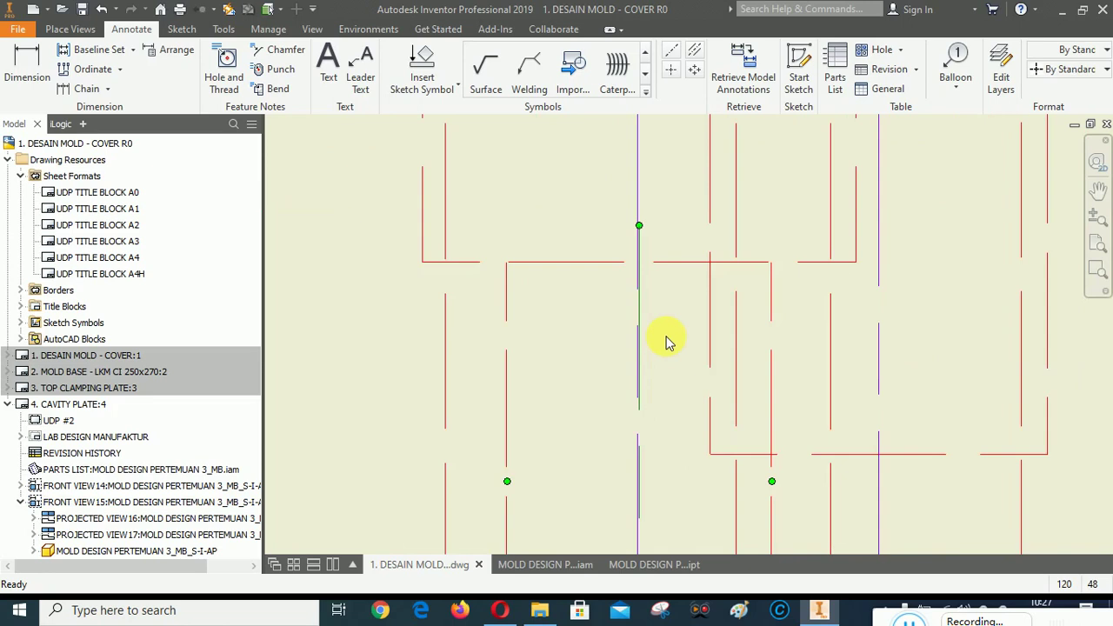
scroll(666, 340, "up", 1)
key("Escape")
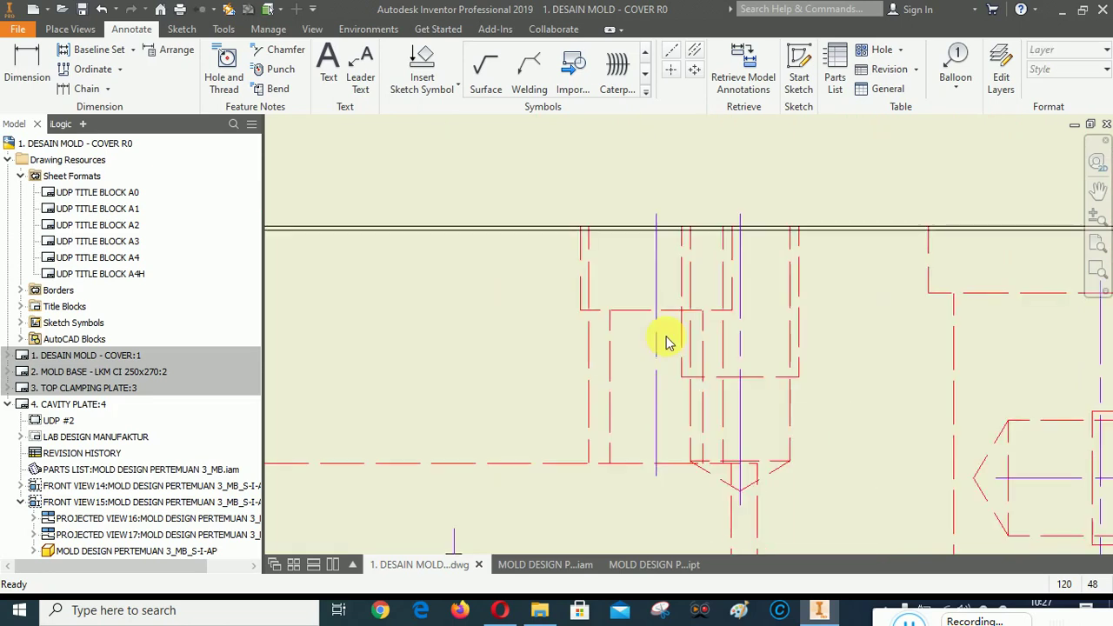
Extend the front view's right-end centerlines: the horizontal threaded hole's past its drill tip and the guide hole's beyond the upper edge.
scroll(477, 358, "up", 1)
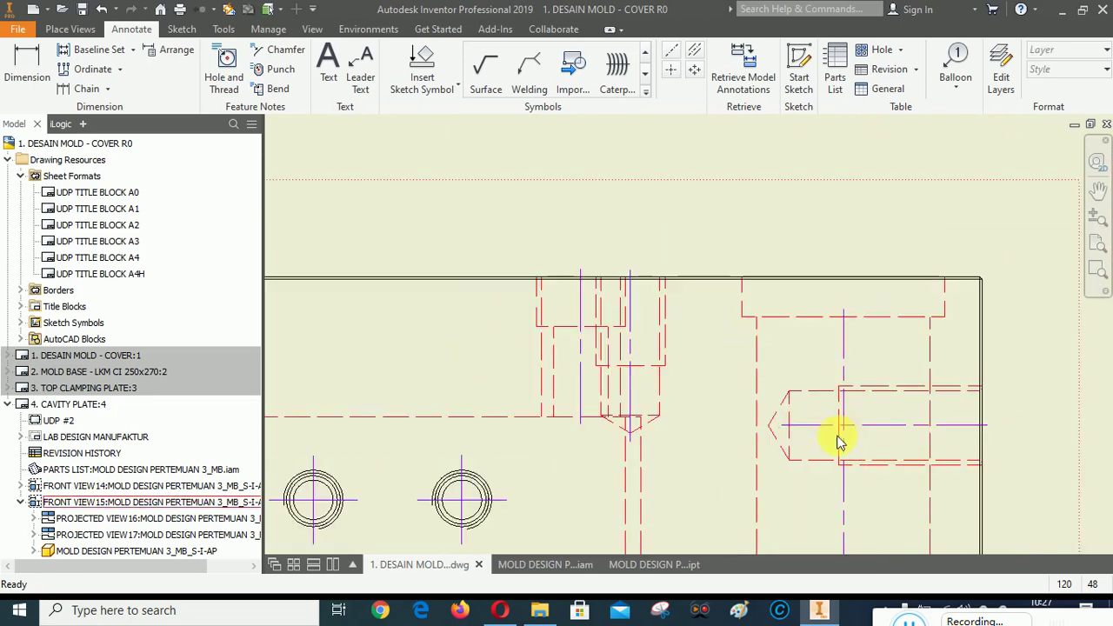
scroll(804, 433, "down", 2)
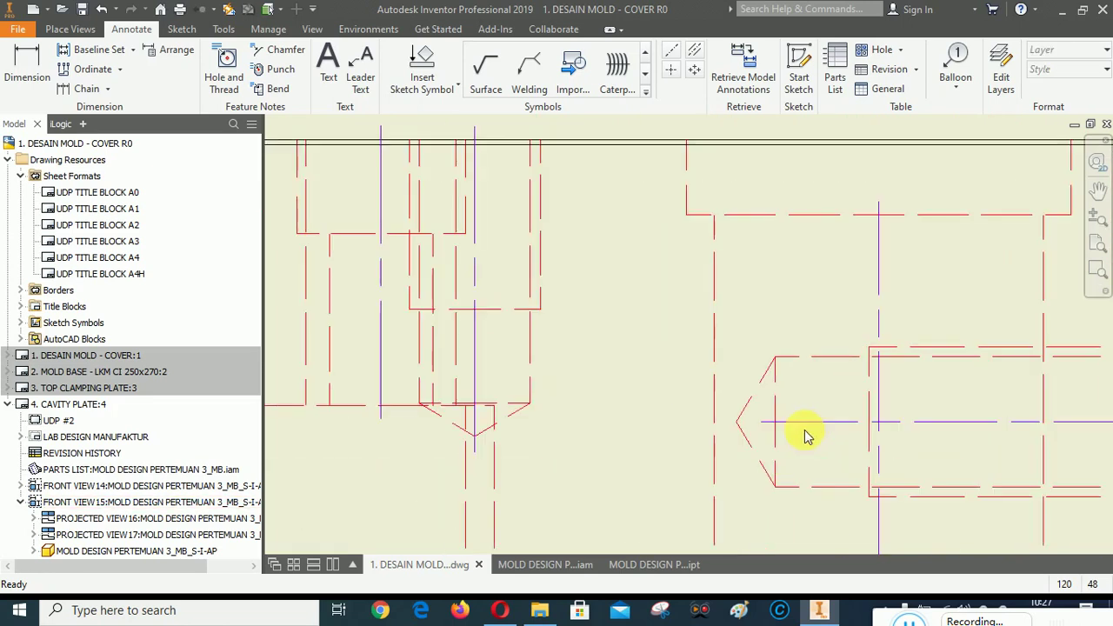
left_click(720, 403)
scroll(676, 405, "up", 1)
left_click(795, 283)
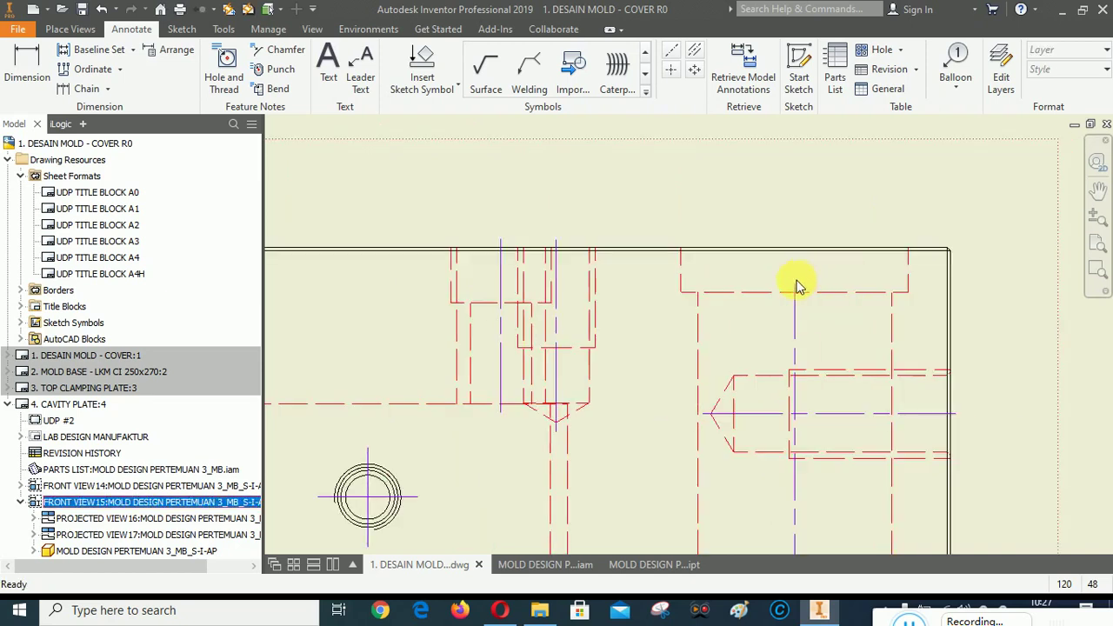
scroll(861, 253, "up", 4)
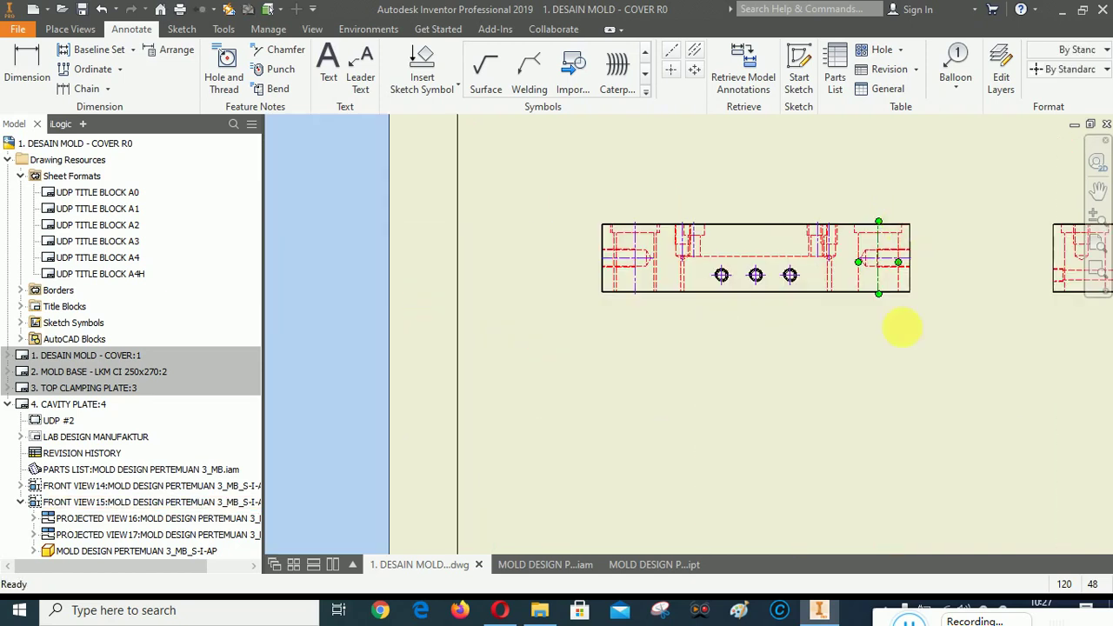
Add a center mark to the round threaded hole in the middle of the projected side view.
scroll(660, 321, "down", 2)
scroll(565, 339, "up", 2)
scroll(453, 345, "up", 1)
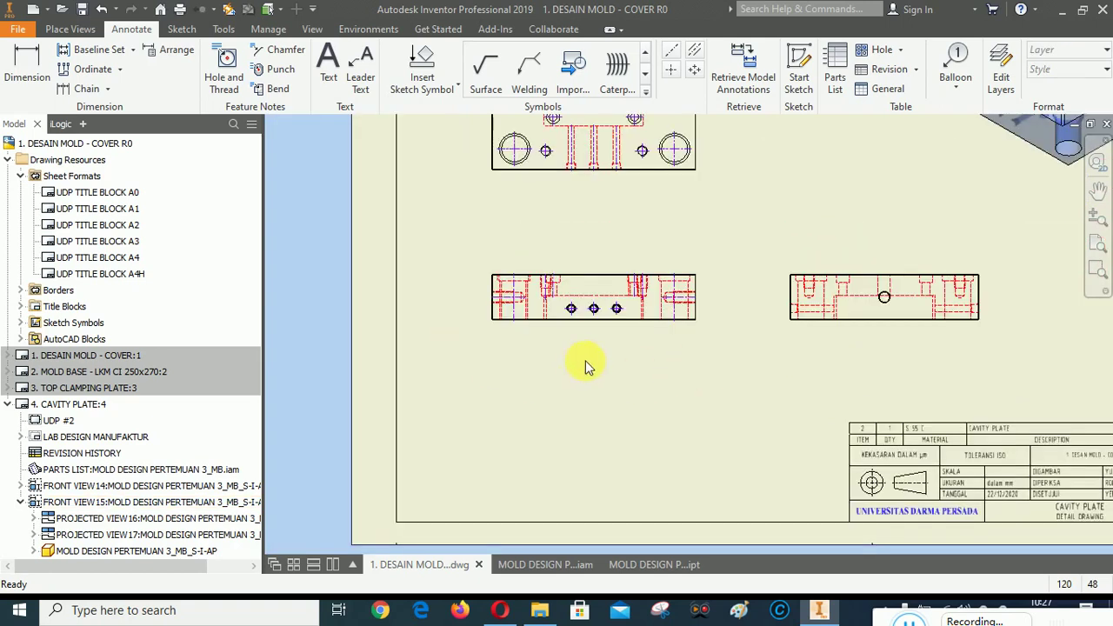
scroll(1022, 304, "down", 3)
scroll(1011, 291, "up", 2)
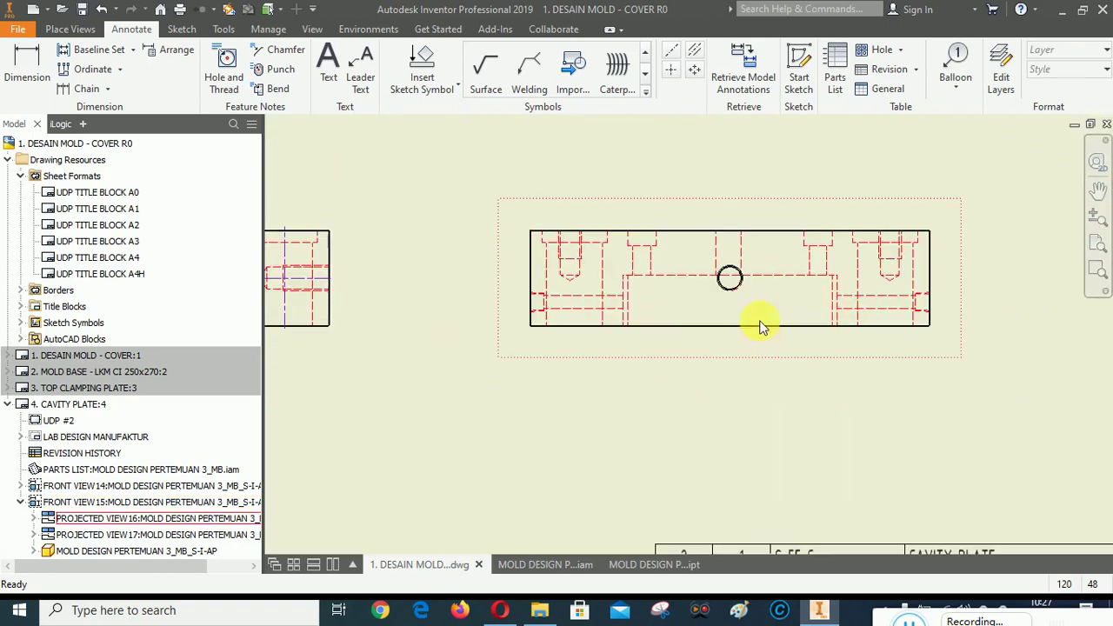
scroll(698, 293, "up", 2)
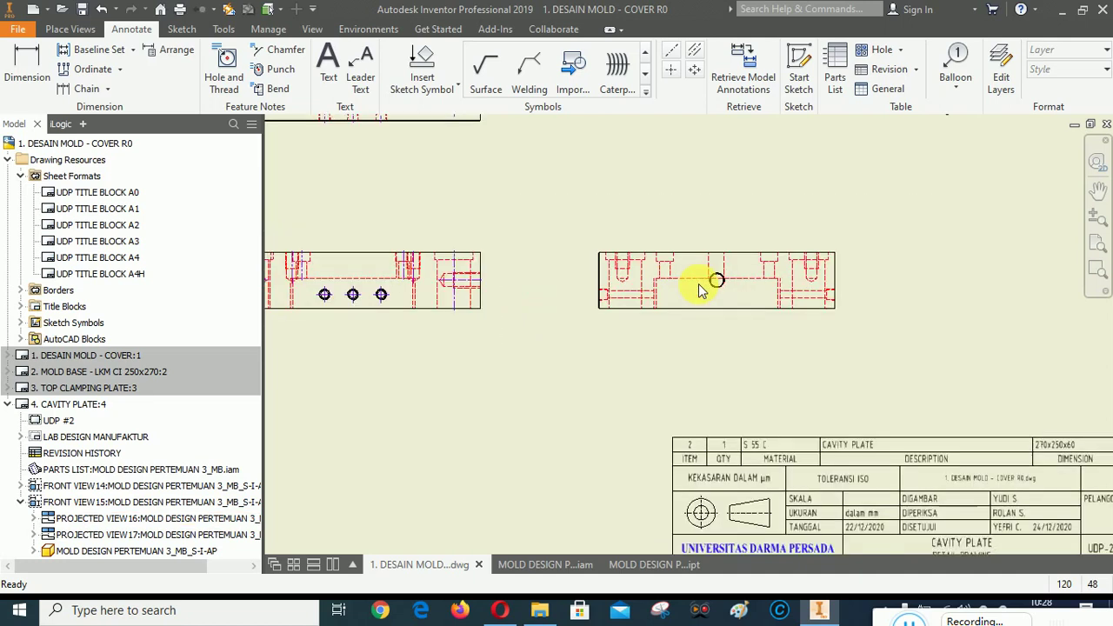
scroll(701, 289, "down", 3)
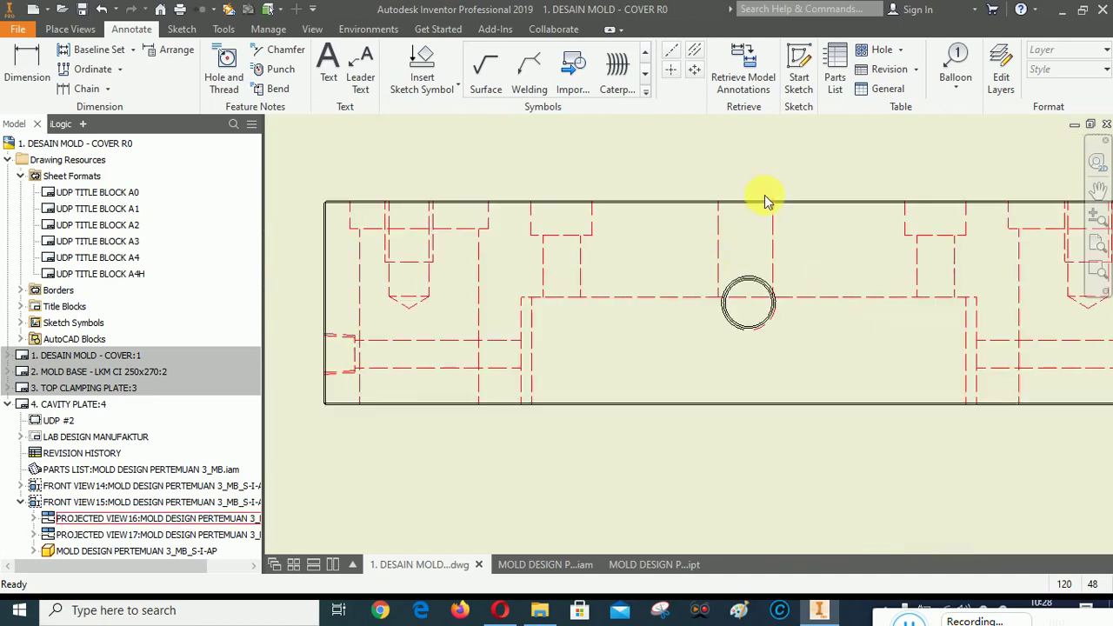
left_click(670, 70)
scroll(778, 313, "down", 2)
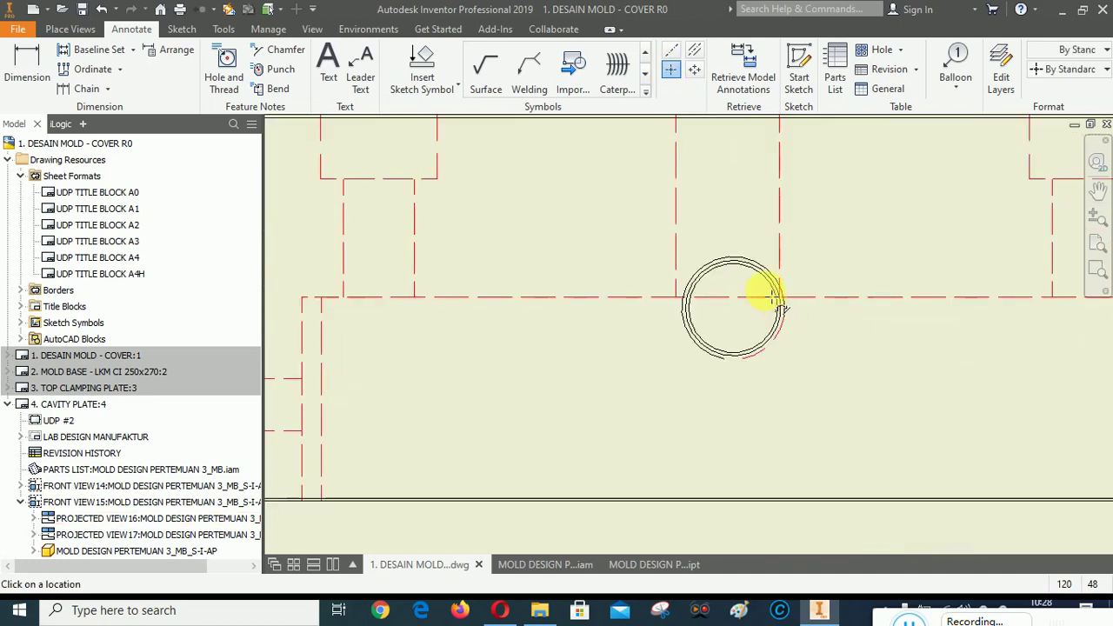
left_click(773, 277)
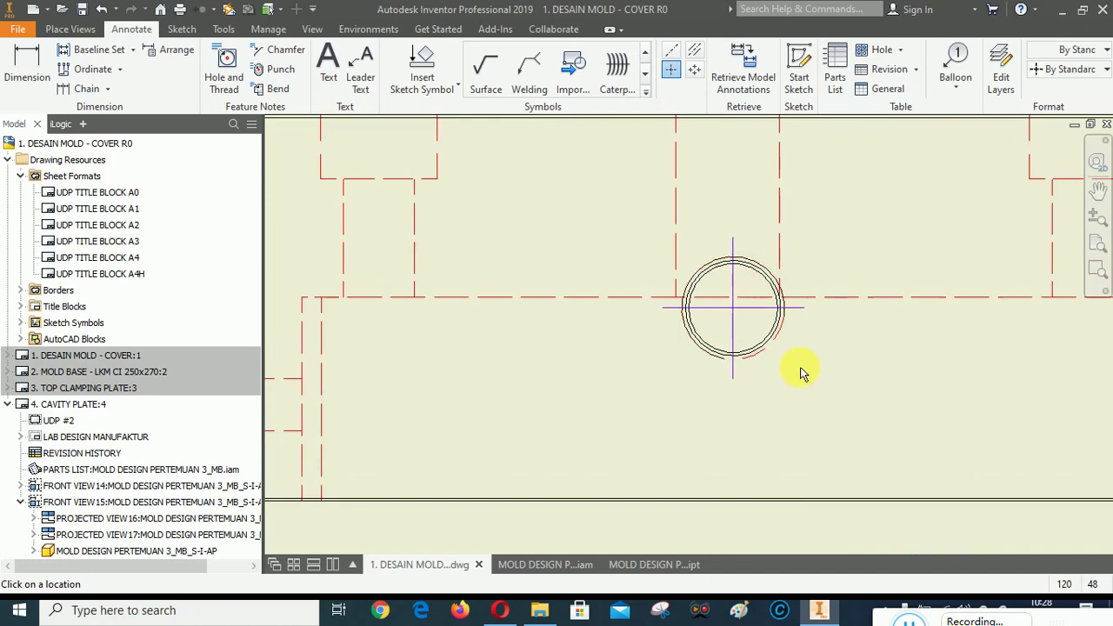
Add centerline bisectors to the horizontal channel and the vertical guide hole at the side view's left end.
scroll(800, 367, "up", 2)
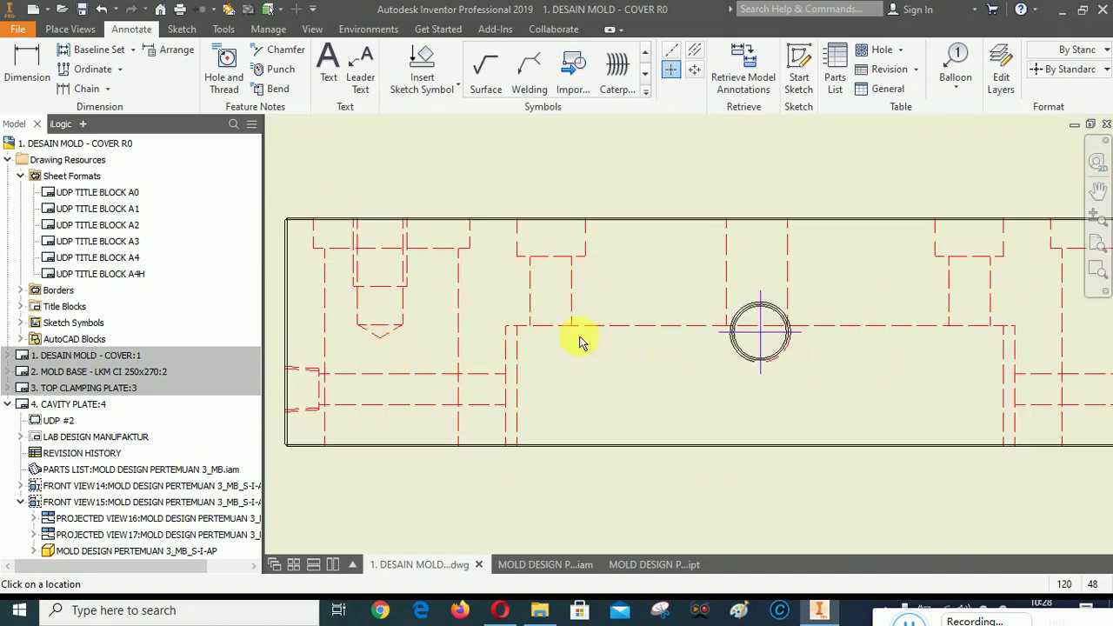
scroll(500, 334, "up", 2)
left_click(694, 50)
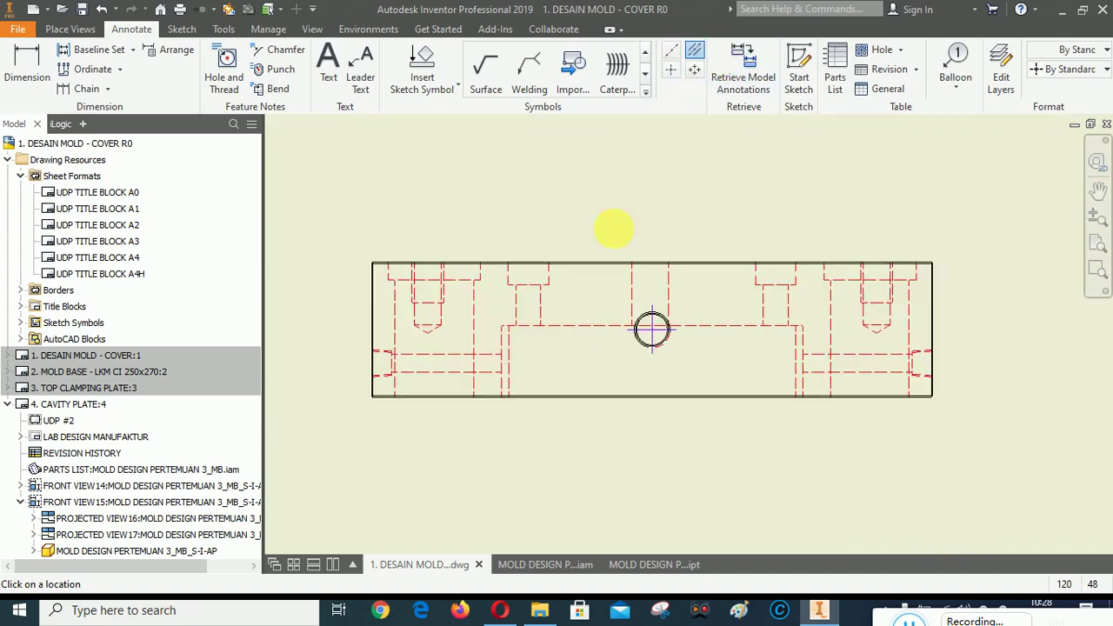
scroll(459, 367, "down", 2)
scroll(434, 344, "down", 2)
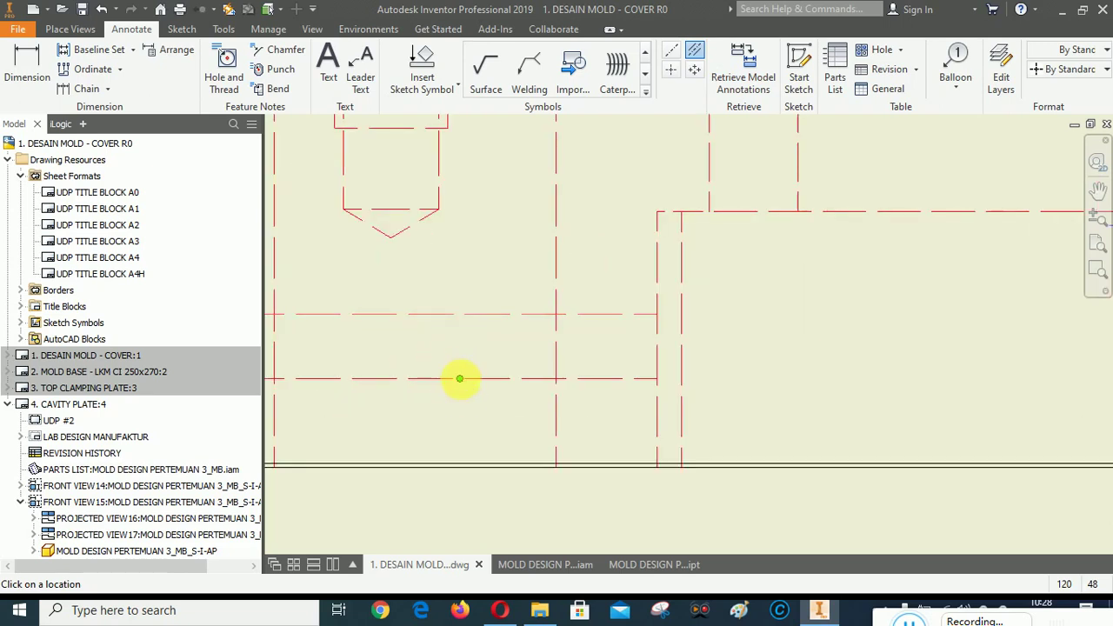
left_click(459, 378)
scroll(460, 383, "up", 2)
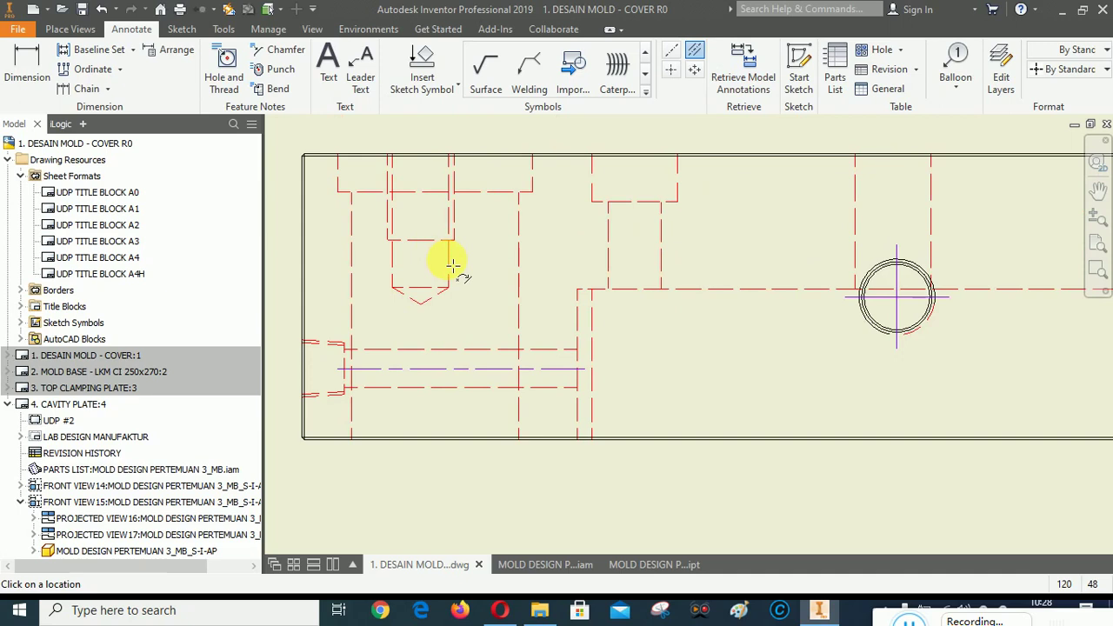
scroll(426, 260, "down", 2)
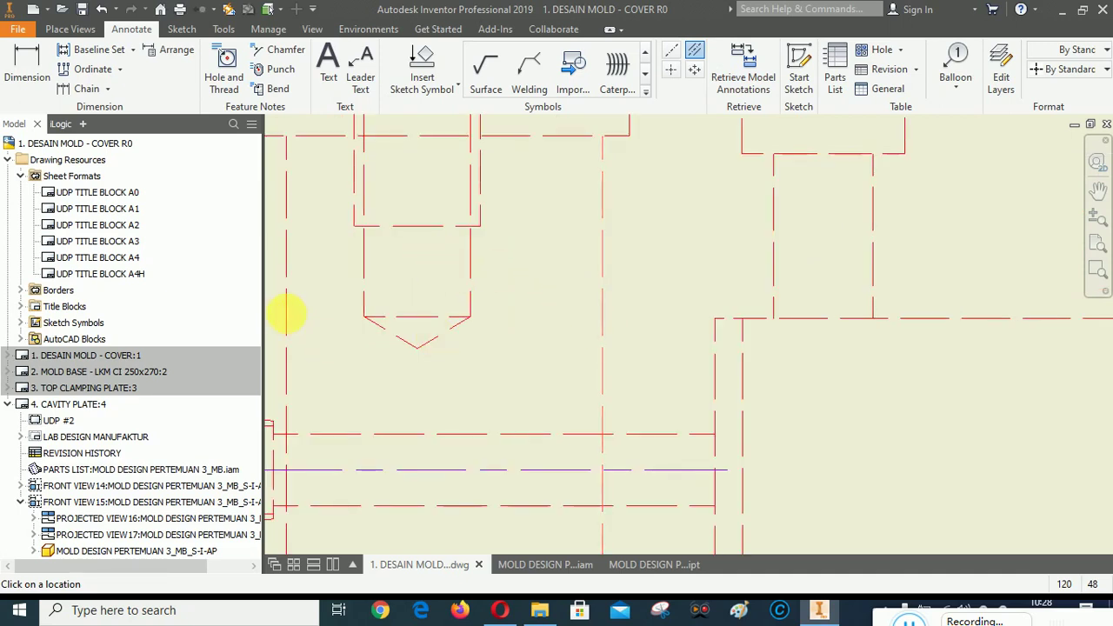
left_click(286, 313)
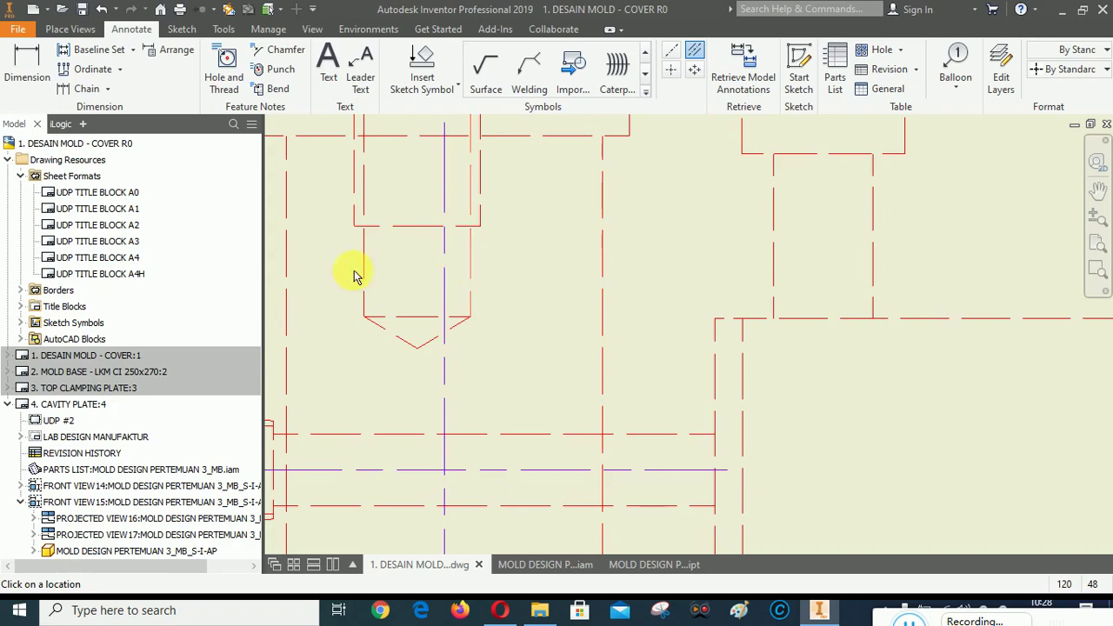
Add centerline bisectors to the hidden threaded hole and the counterbored hole on the side view's left half.
scroll(435, 365, "down", 3)
scroll(537, 331, "up", 2)
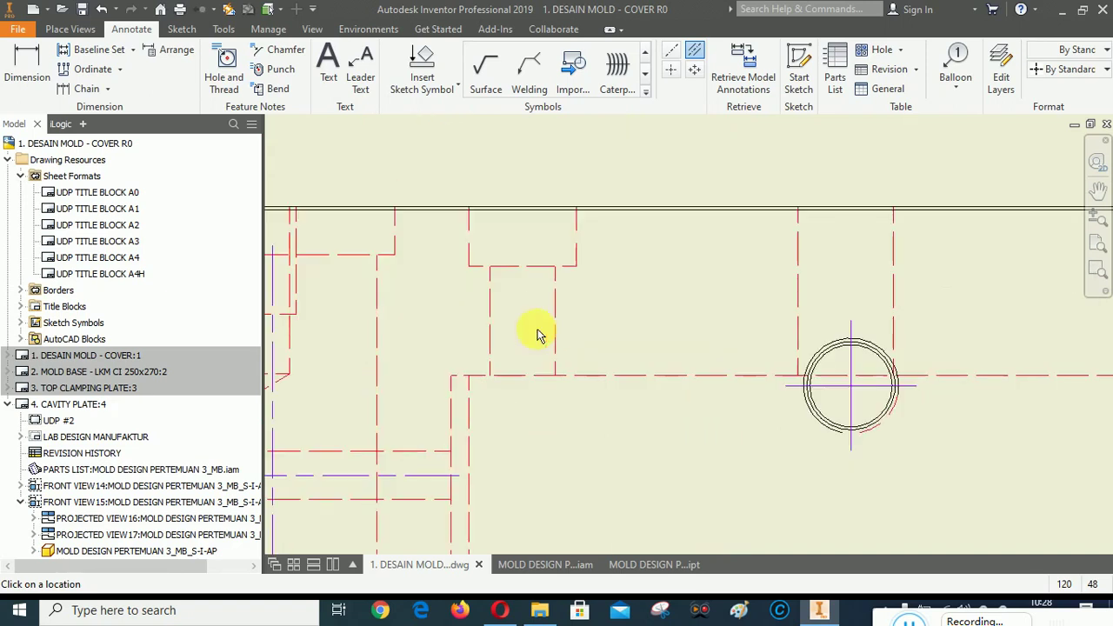
left_click(556, 321)
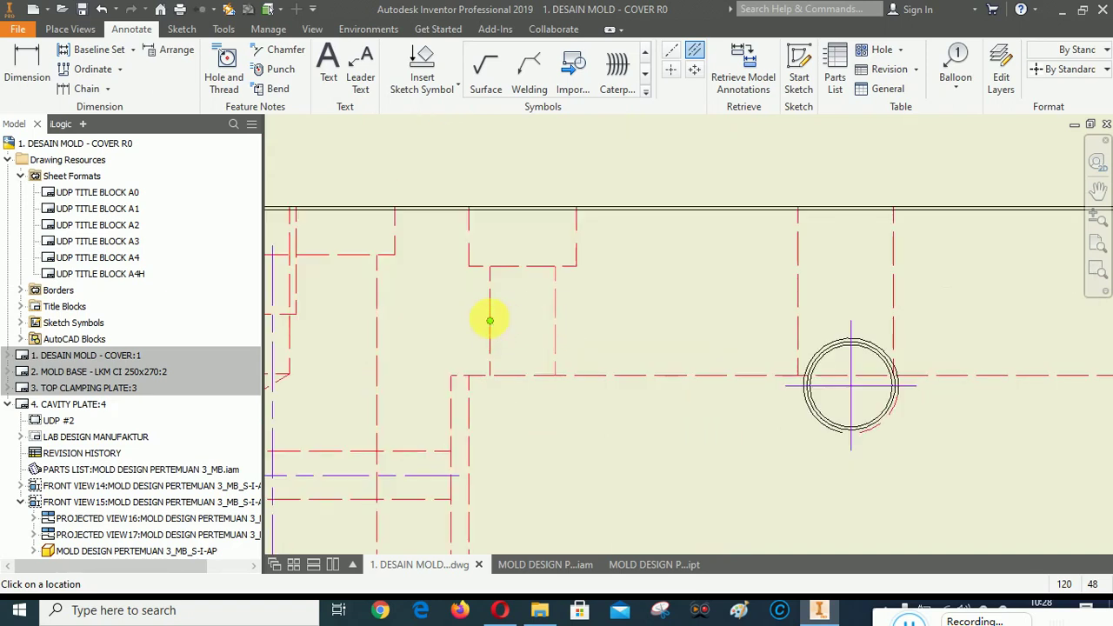
Add centerline bisectors to the side view's central vertical hole and the counterbored hole to its right.
scroll(424, 361, "down", 2)
scroll(708, 314, "up", 3)
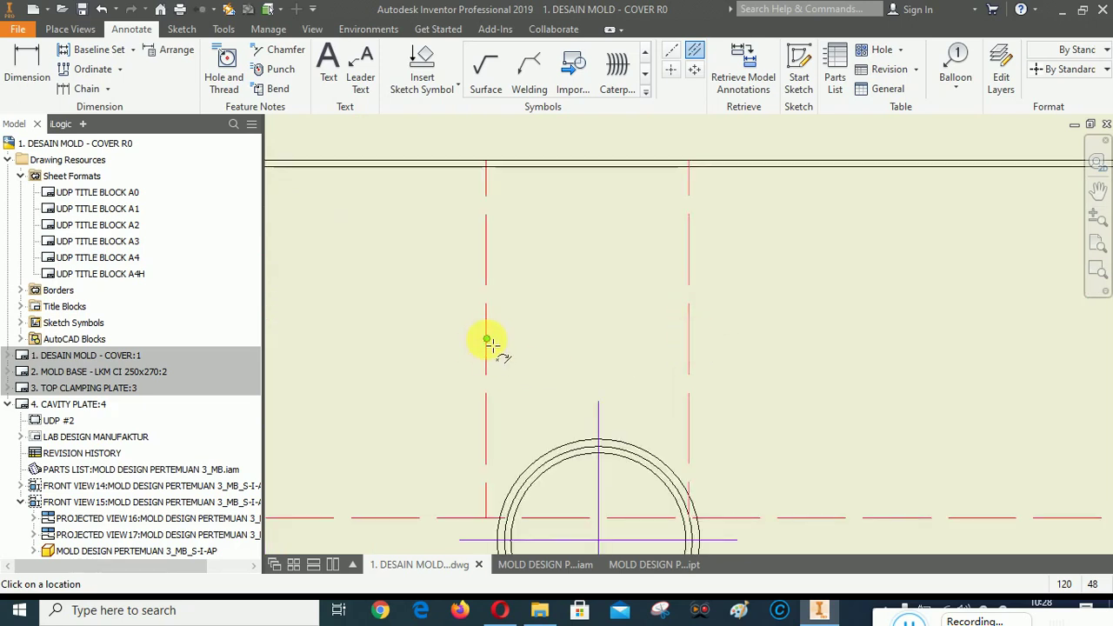
scroll(487, 341, "down", 3)
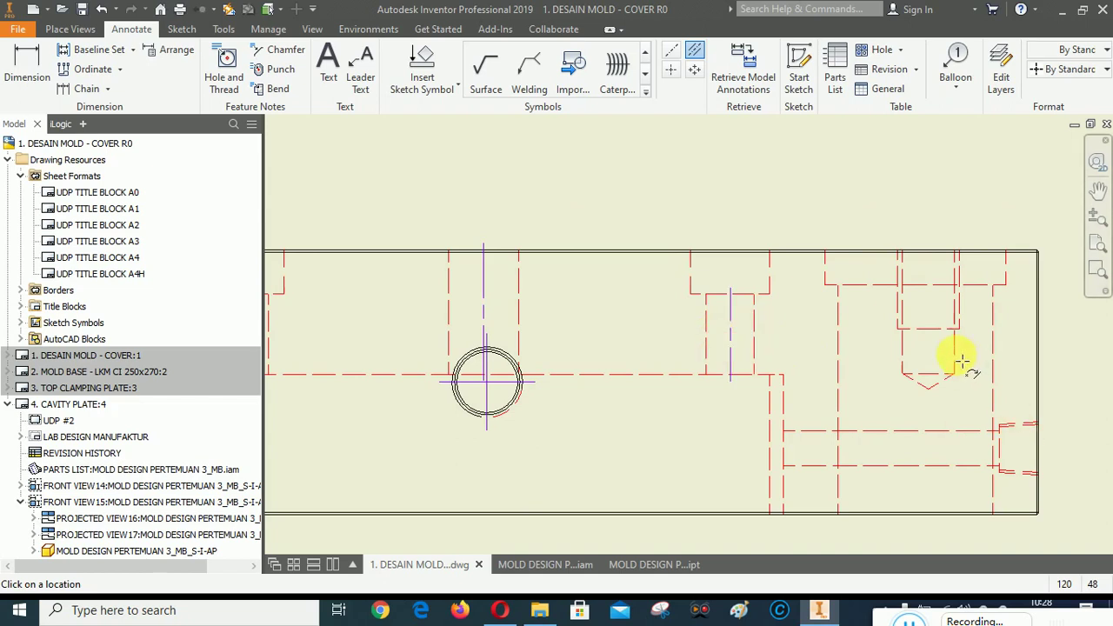
Add centerline bisectors to the threaded hole, guide hole and horizontal channel at the side view's right end, then end the command.
scroll(956, 355, "up", 2)
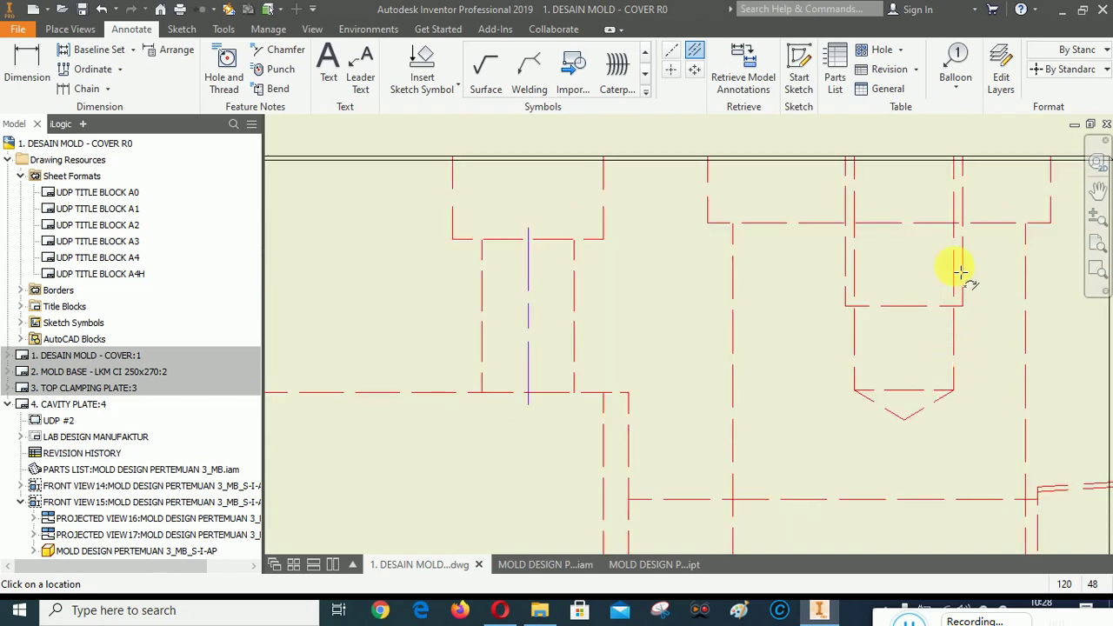
left_click(856, 274)
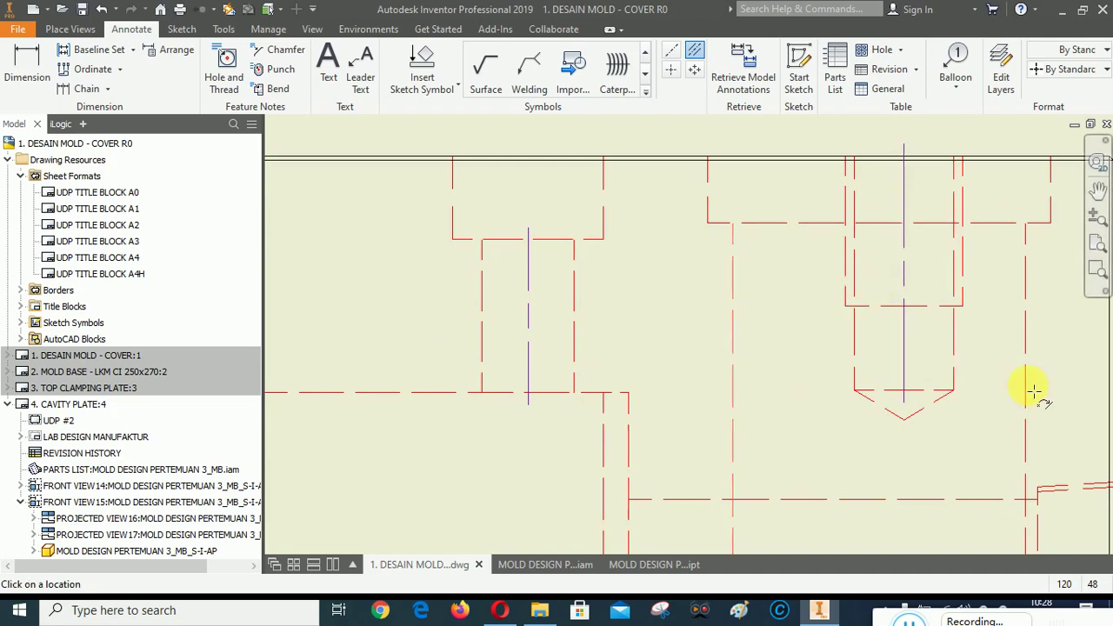
scroll(714, 311, "down", 5)
scroll(758, 365, "up", 5)
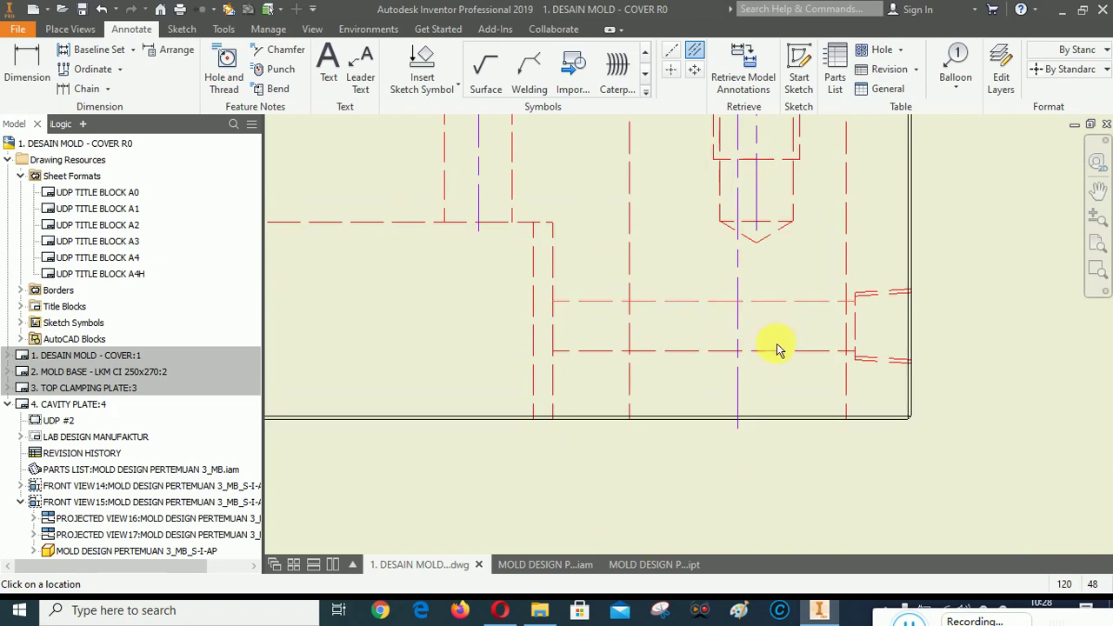
scroll(1000, 343, "down", 5)
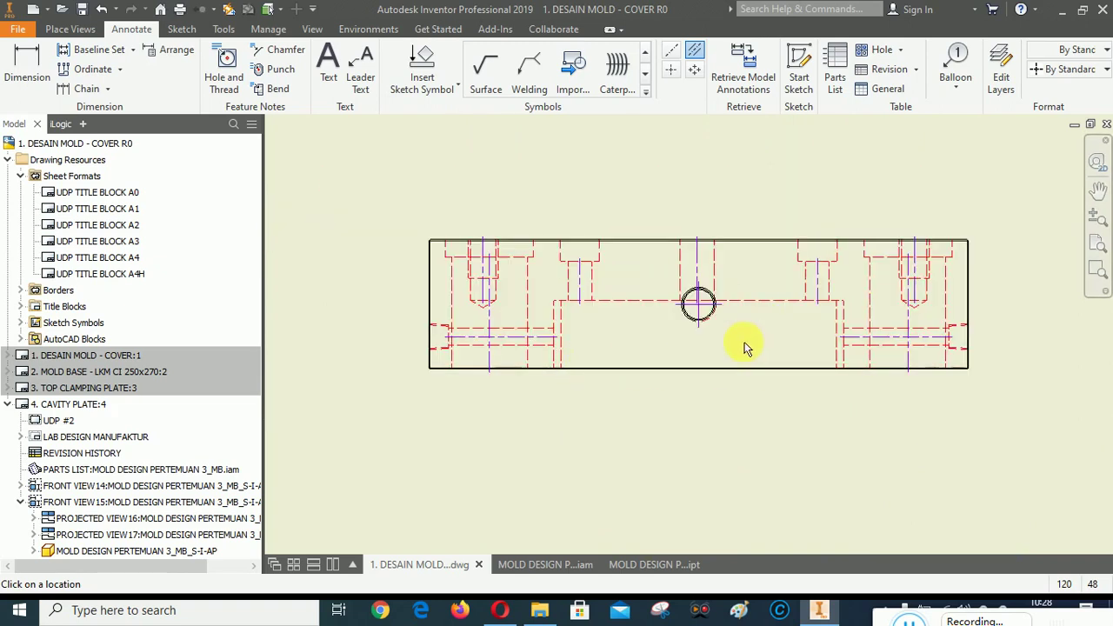
right_click(490, 182)
left_click(418, 183)
Extend the side view's left-side centerlines: the threaded hole's past its drill tip, the guide and counterbored holes' beyond the upper edge.
scroll(478, 315, "up", 4)
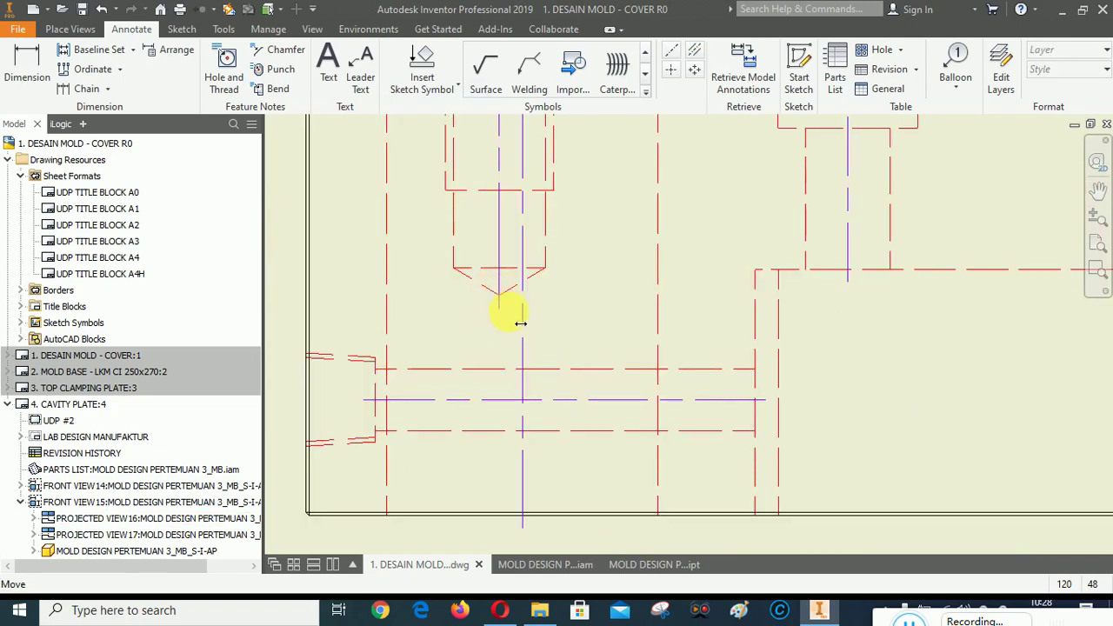
scroll(522, 416, "down", 2)
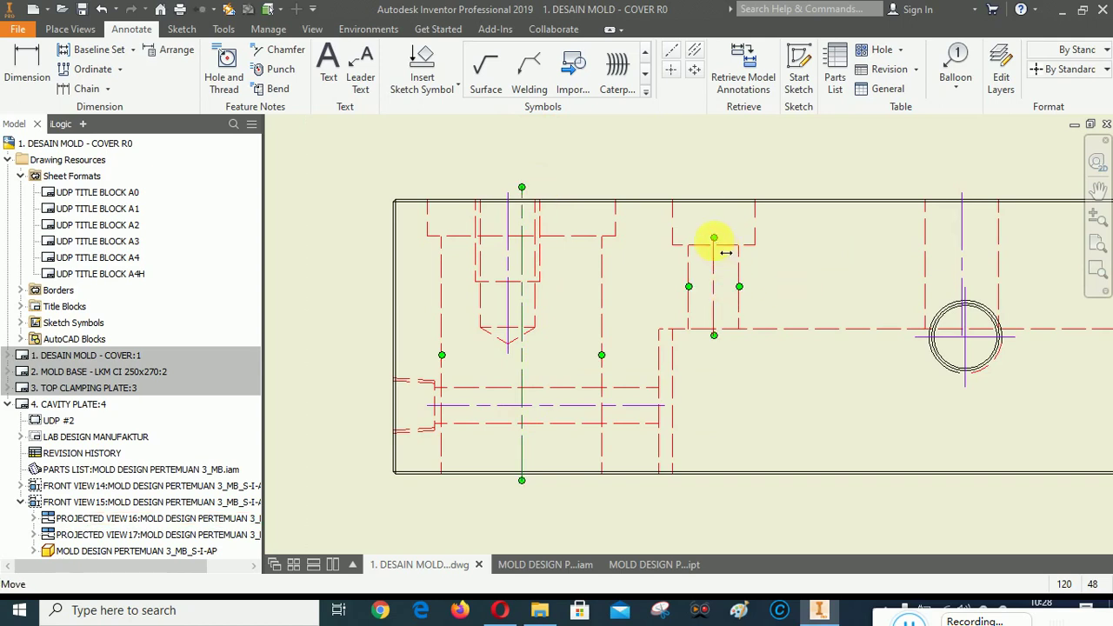
left_click(714, 215)
scroll(483, 323, "down", 2)
scroll(740, 345, "up", 5)
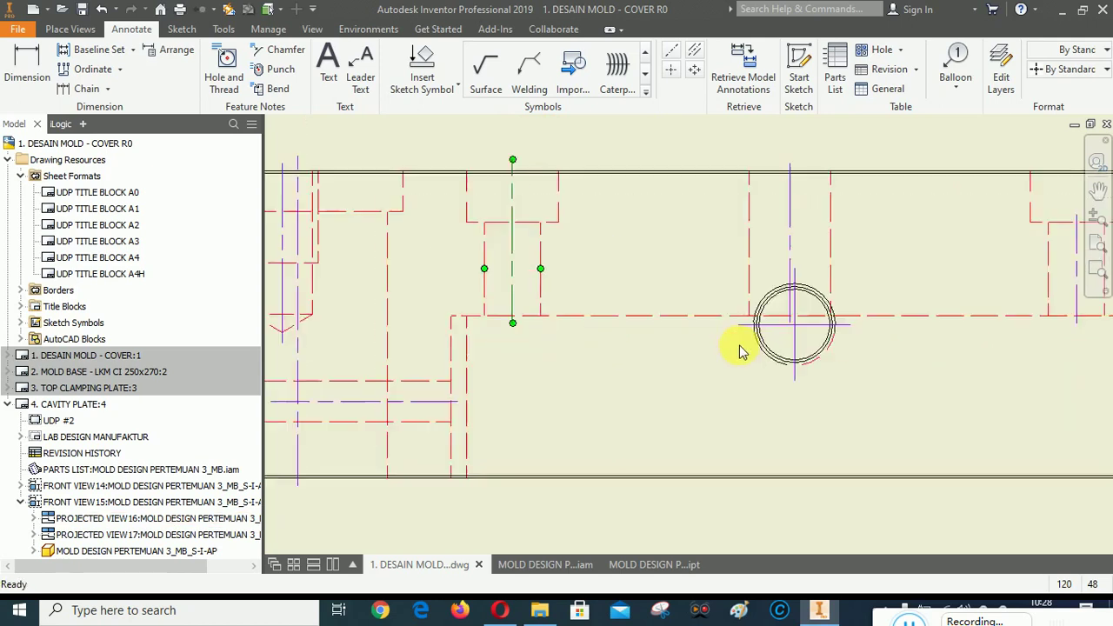
Extend the side view's right counterbored hole centerline beyond the upper edge and both horizontal channel centerlines past the plate's ends.
scroll(797, 378, "down", 4)
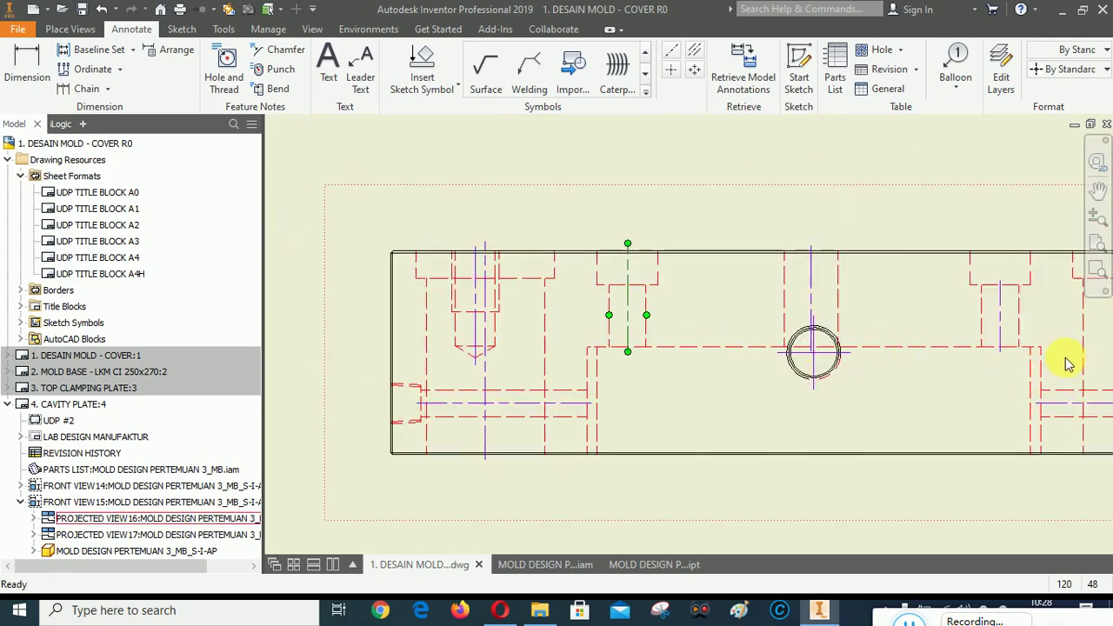
scroll(1065, 361, "up", 2)
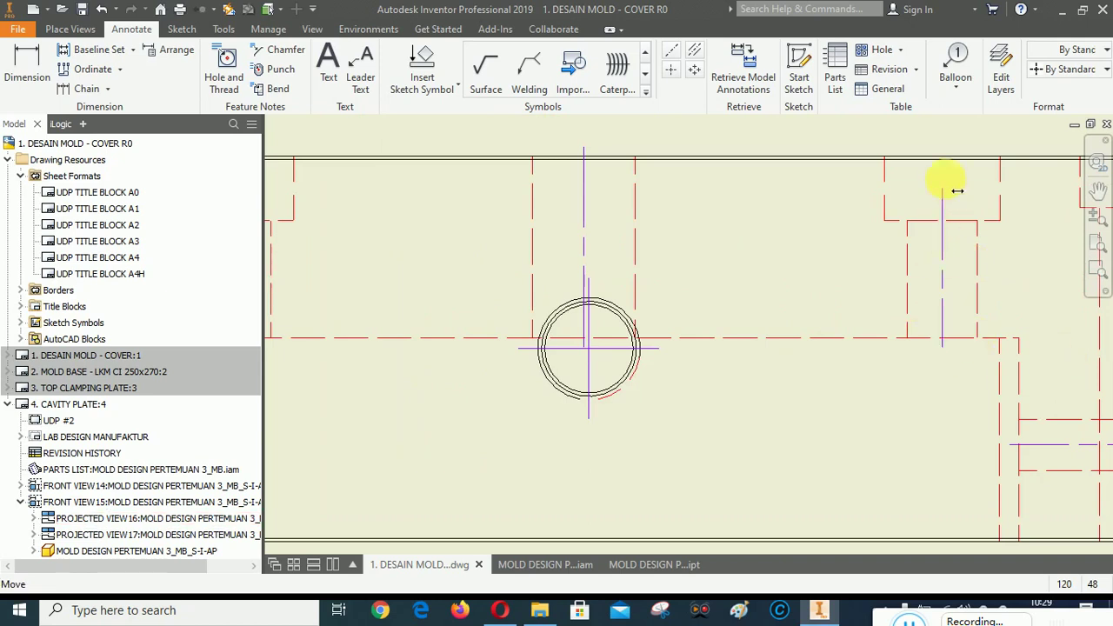
scroll(757, 304, "down", 4)
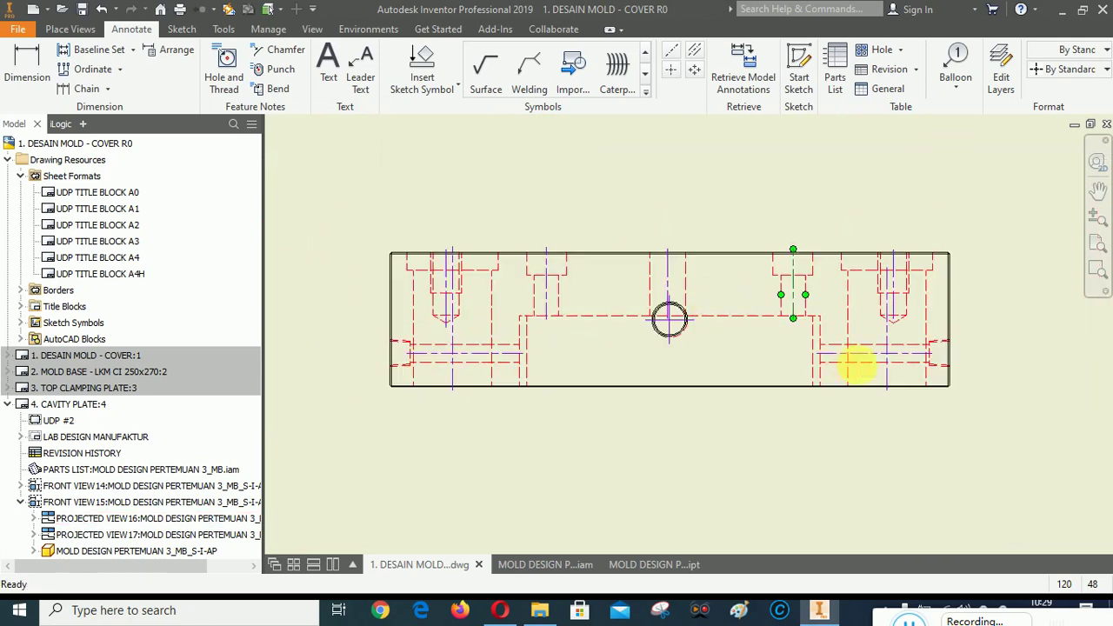
scroll(944, 360, "up", 2)
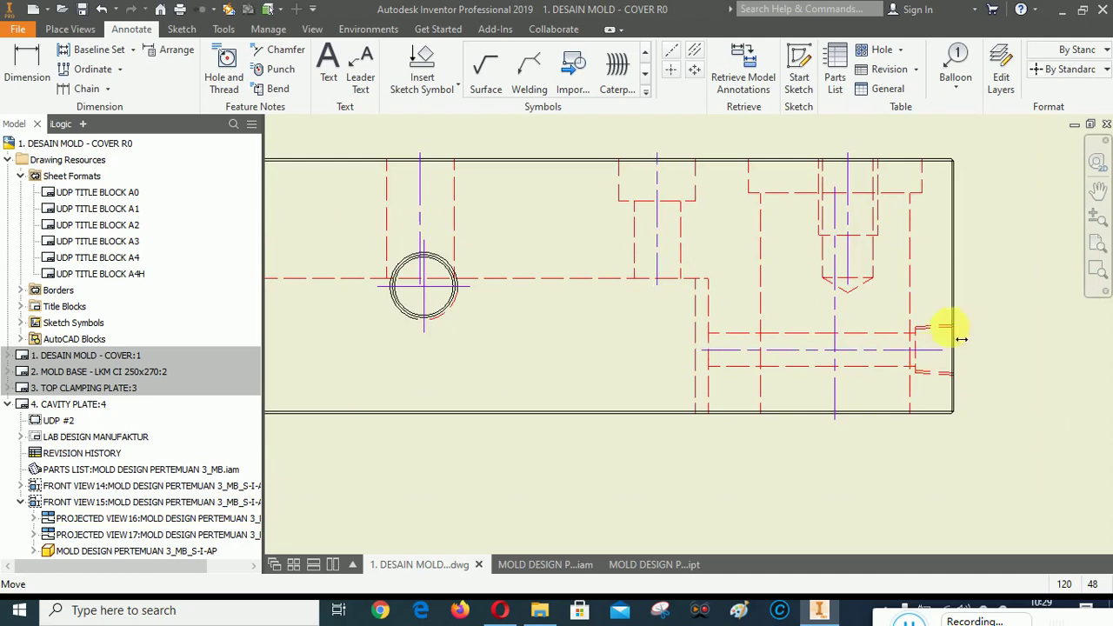
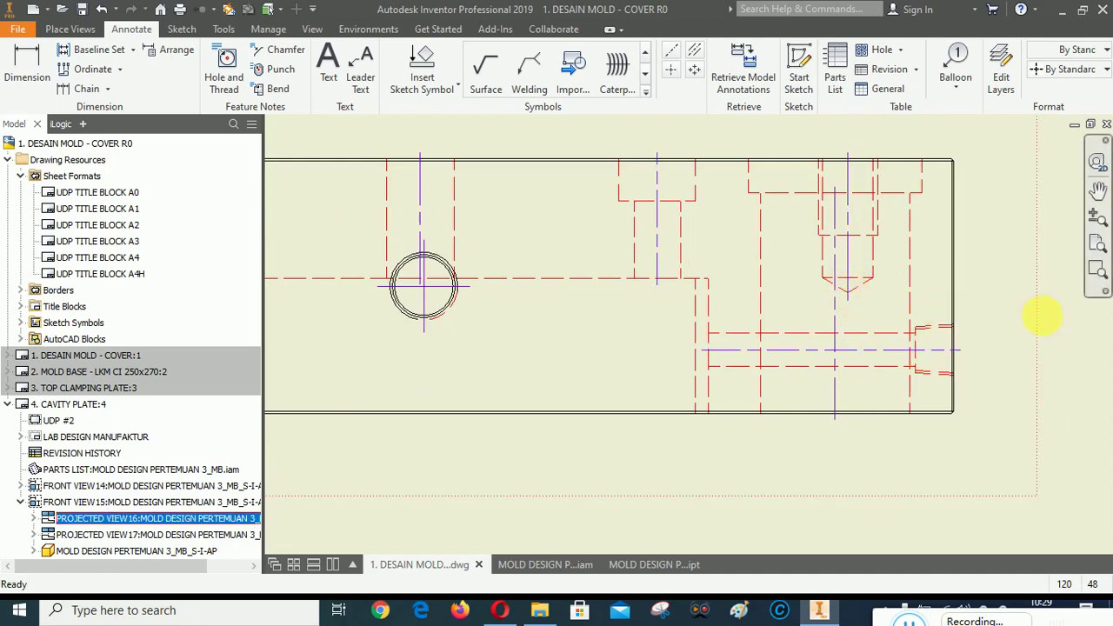
scroll(1042, 322, "down", 2)
scroll(367, 348, "up", 3)
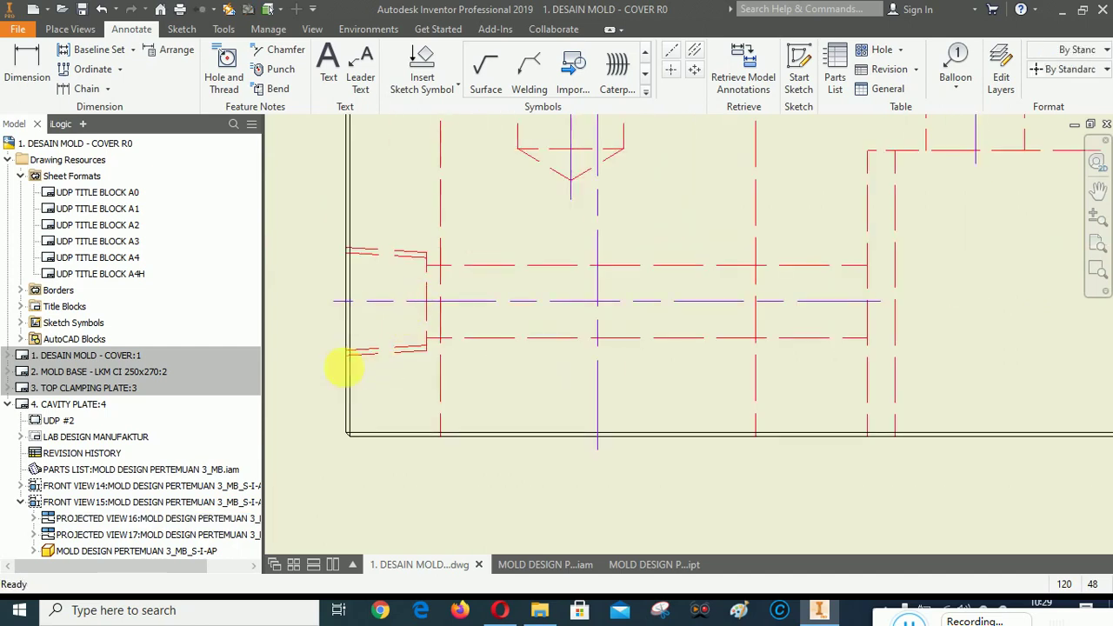
scroll(352, 378, "down", 2)
scroll(648, 416, "down", 3)
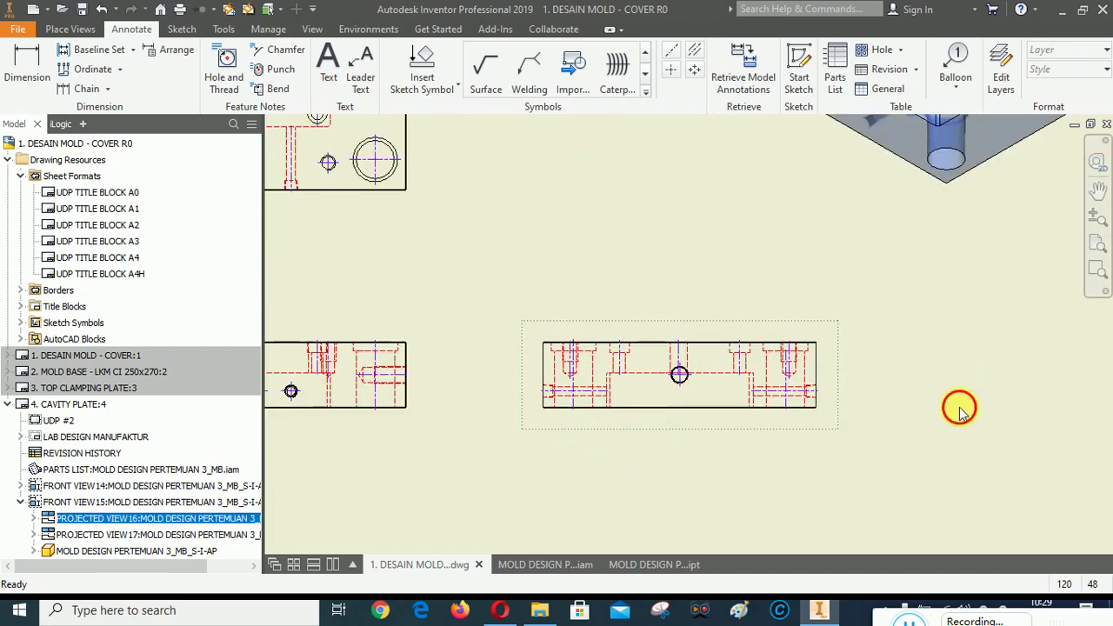
Check the centerlines and center marks across the cavity plate's plan, front and side views.
scroll(969, 407, "down", 3)
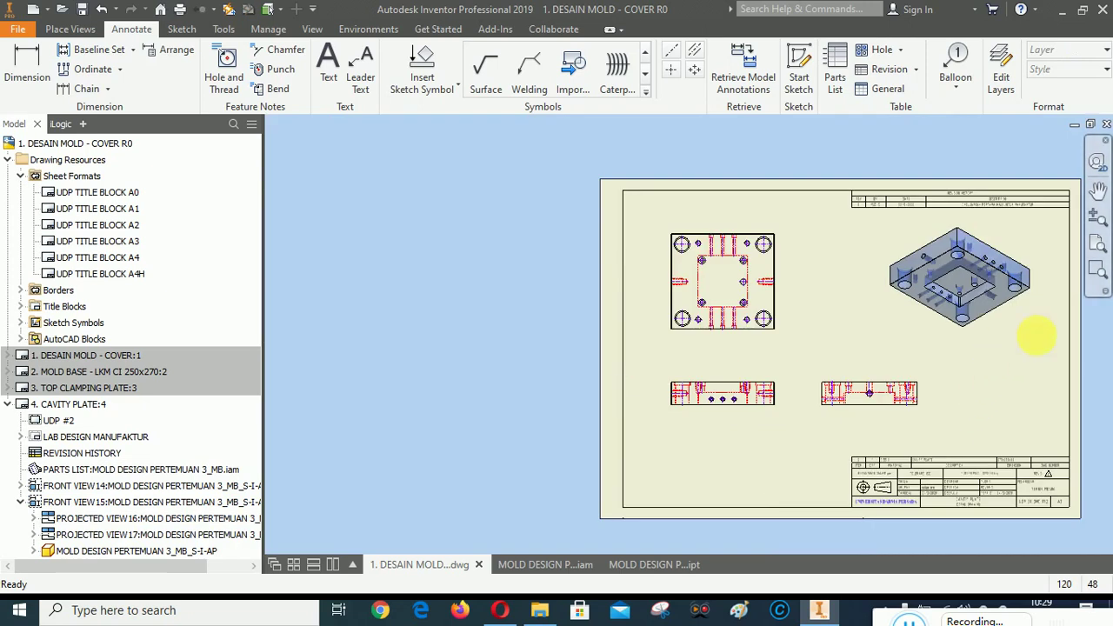
left_click(1097, 274)
left_click_drag(641, 201, 980, 449)
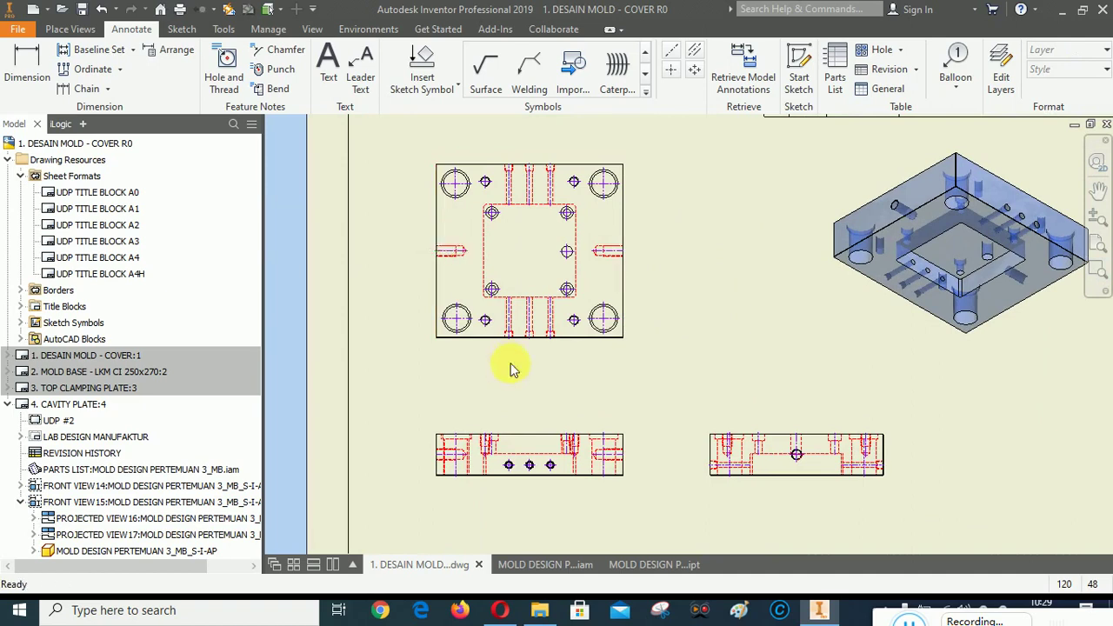
scroll(473, 466, "up", 3)
scroll(473, 467, "up", 2)
scroll(440, 369, "down", 4)
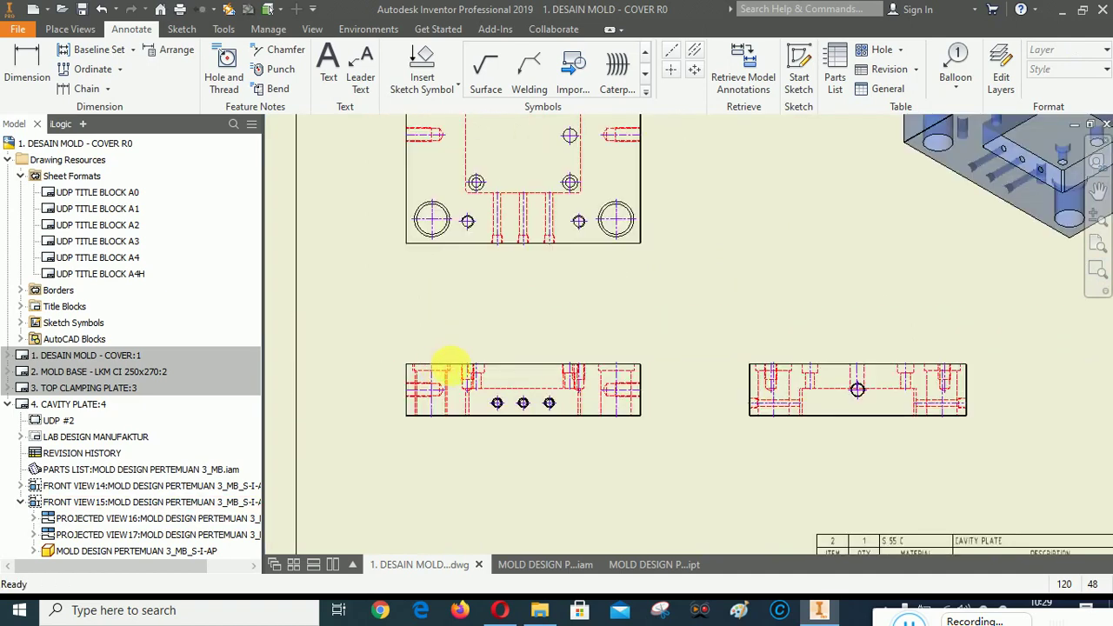
scroll(825, 405, "up", 2)
scroll(825, 405, "up", 2)
scroll(948, 407, "down", 5)
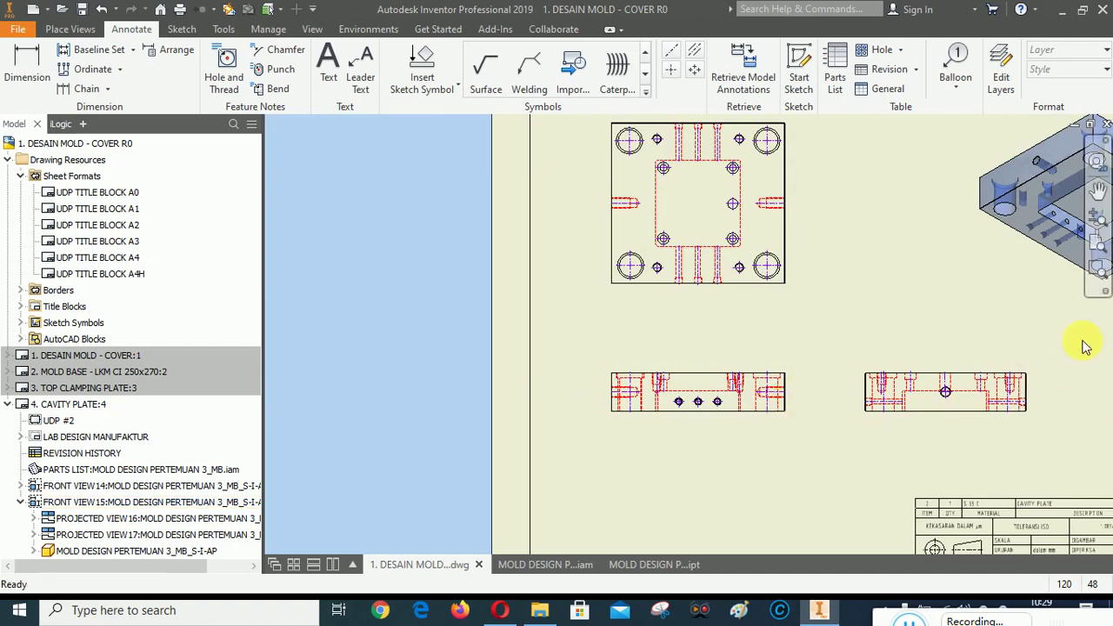
left_click(1097, 275)
left_click_drag(812, 299, 988, 427)
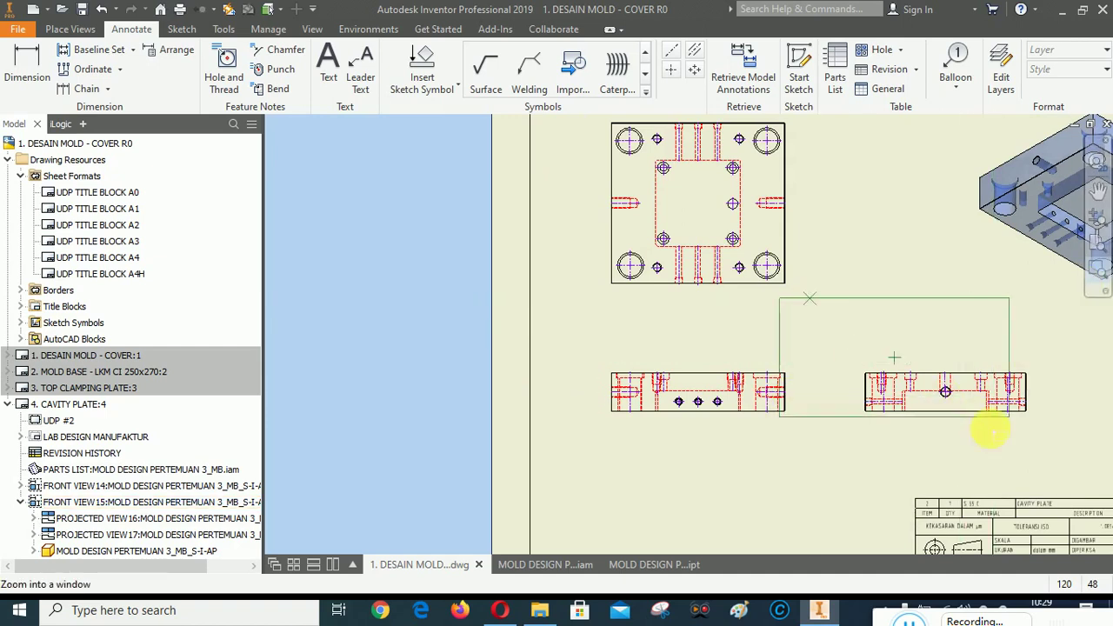
scroll(1045, 472, "down", 3)
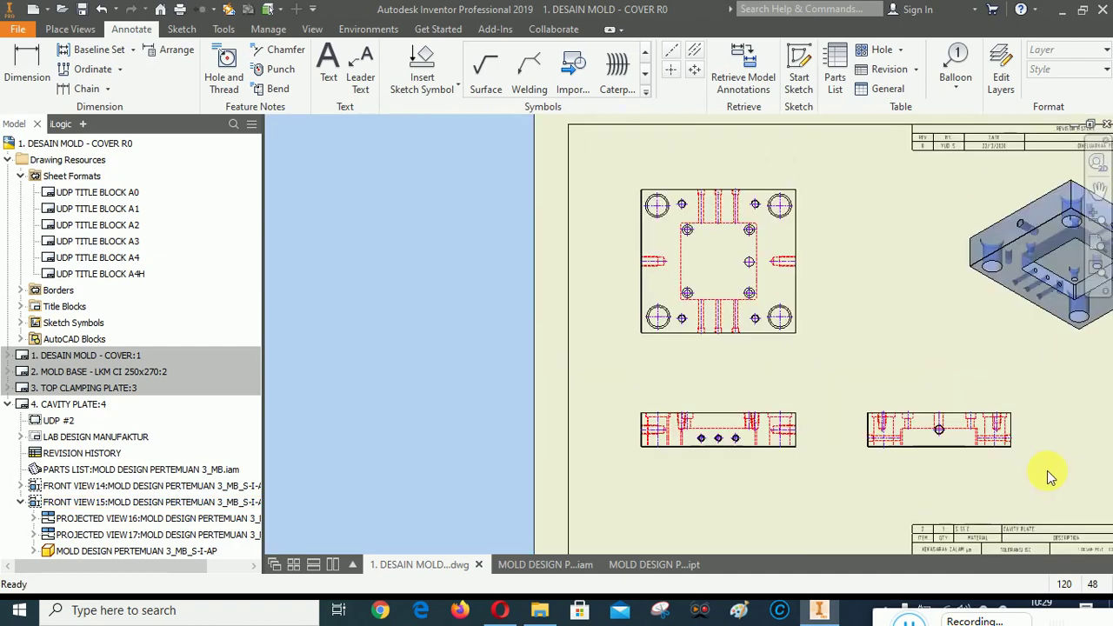
Inspect the cavity plate's plan view up close, including its holes, channels and hidden pocket outline.
left_click(1098, 275)
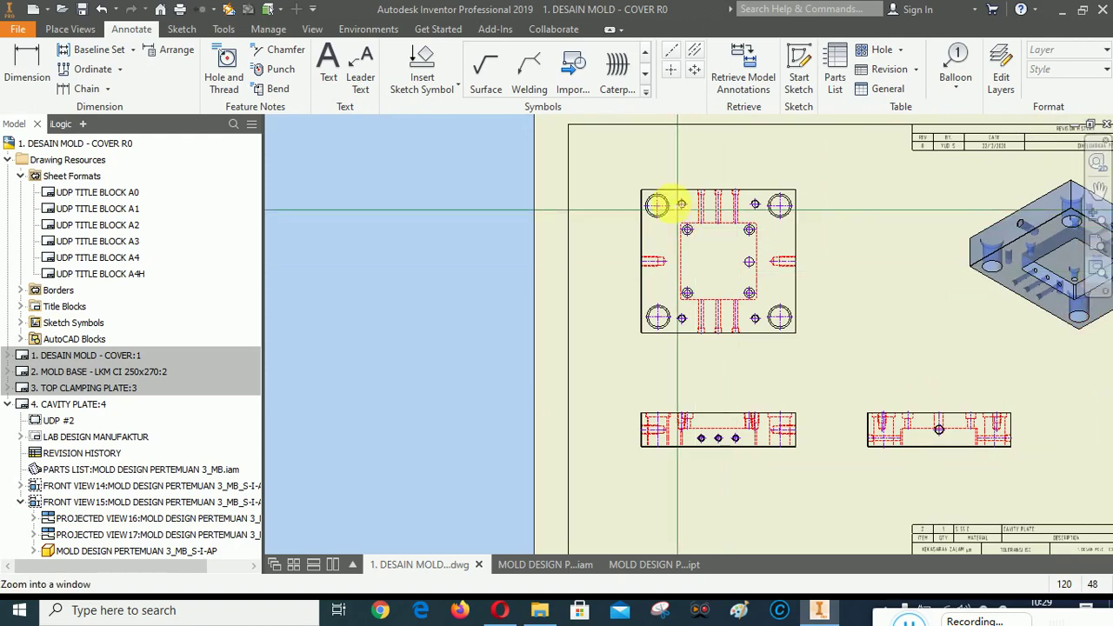
left_click_drag(621, 162, 850, 356)
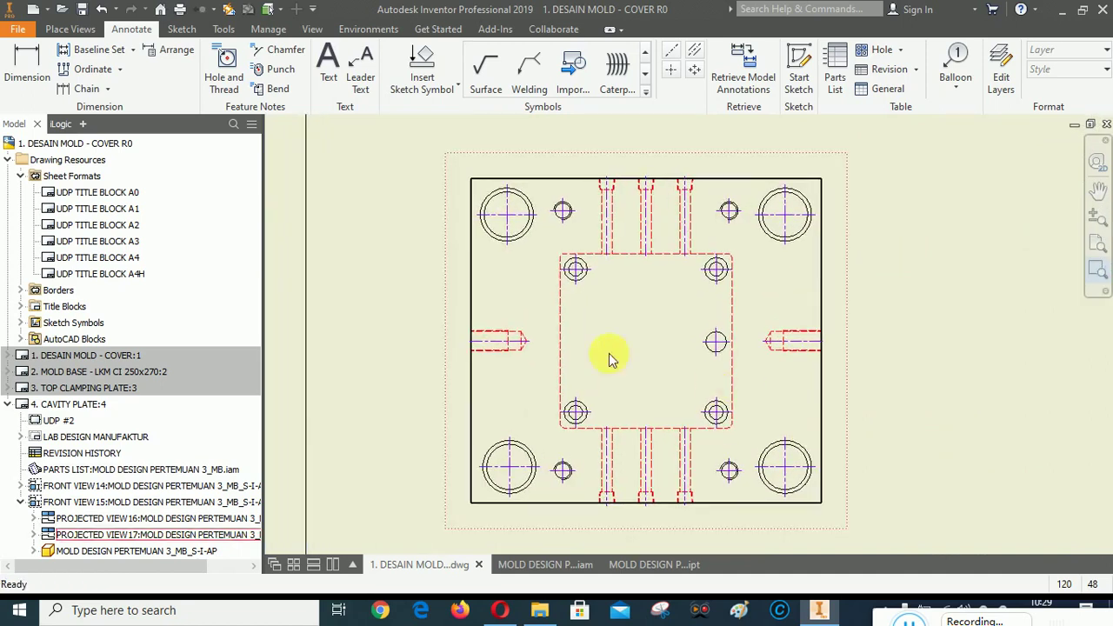
scroll(491, 185, "up", 3)
scroll(500, 233, "down", 4)
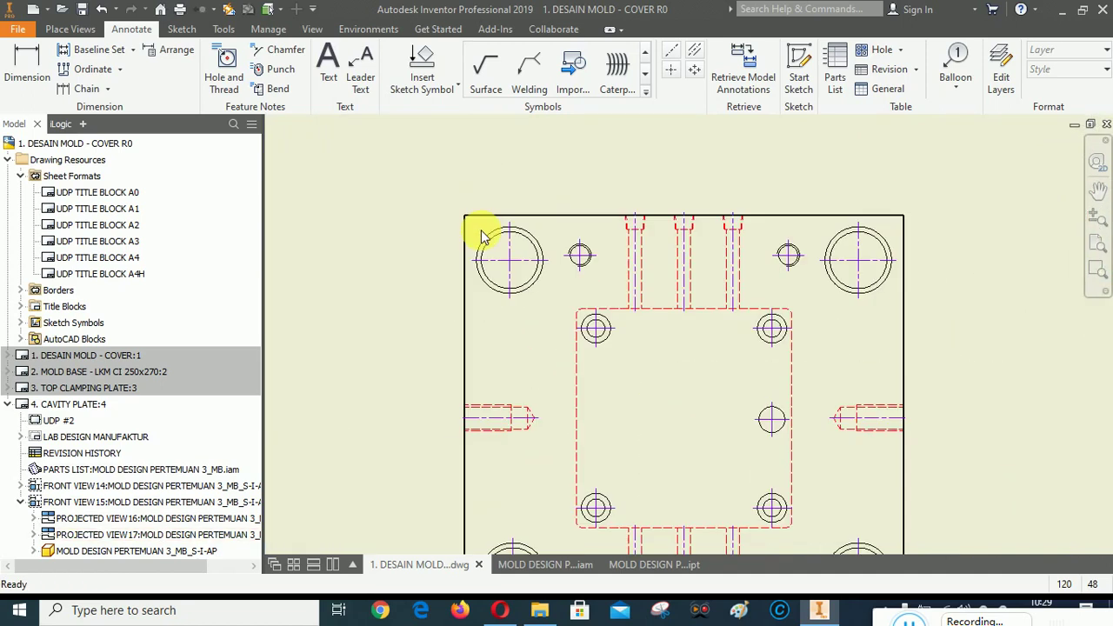
left_click(1098, 273)
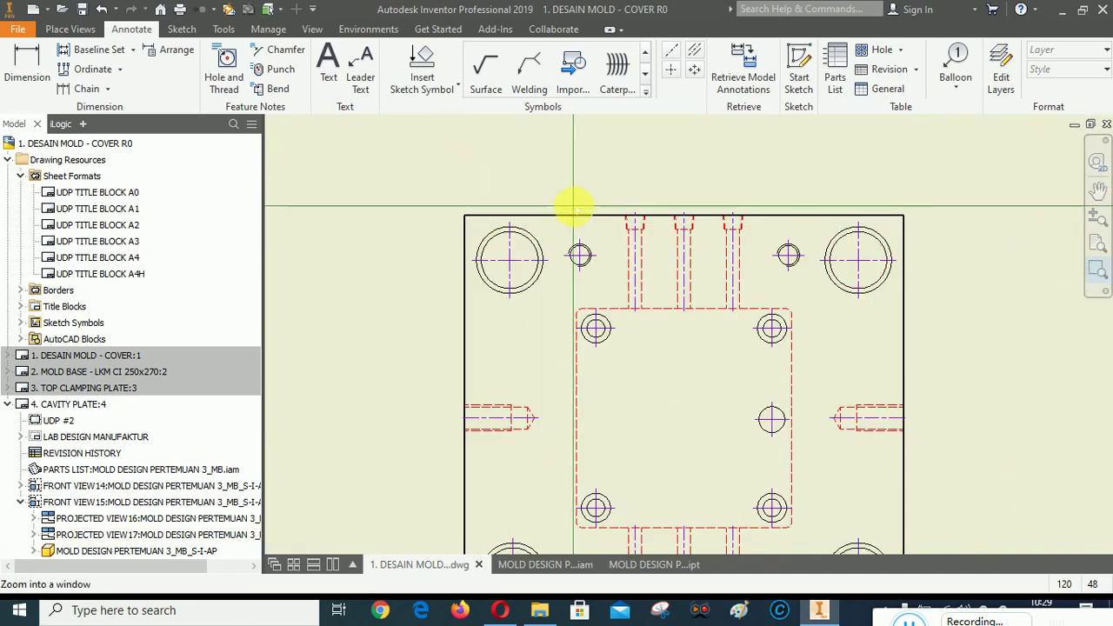
scroll(577, 244, "down", 2)
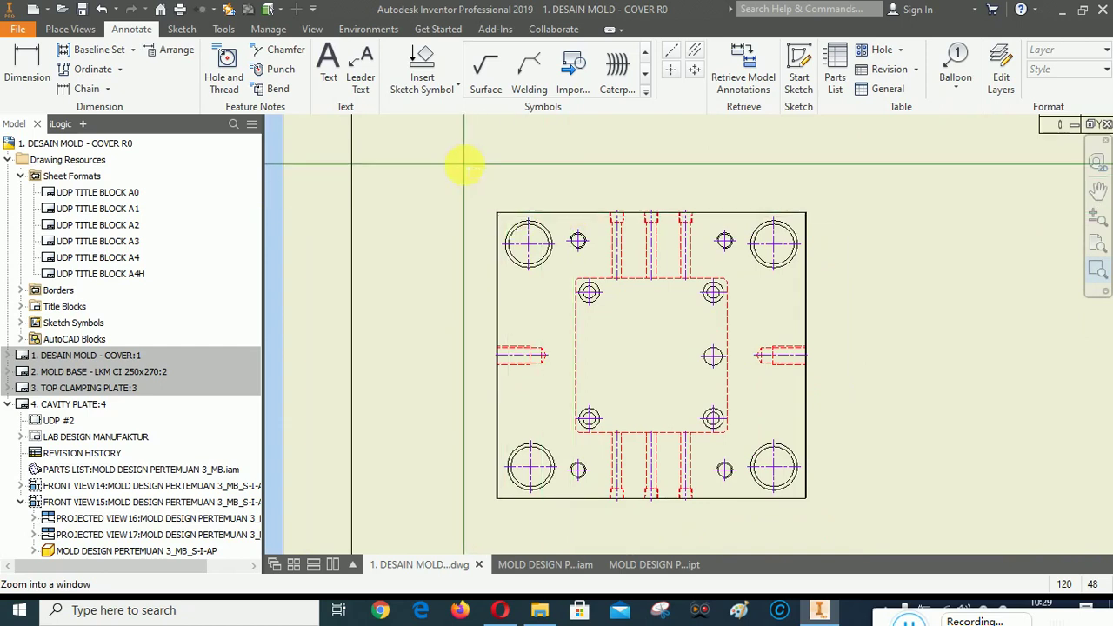
left_click_drag(464, 164, 876, 522)
left_click(879, 522)
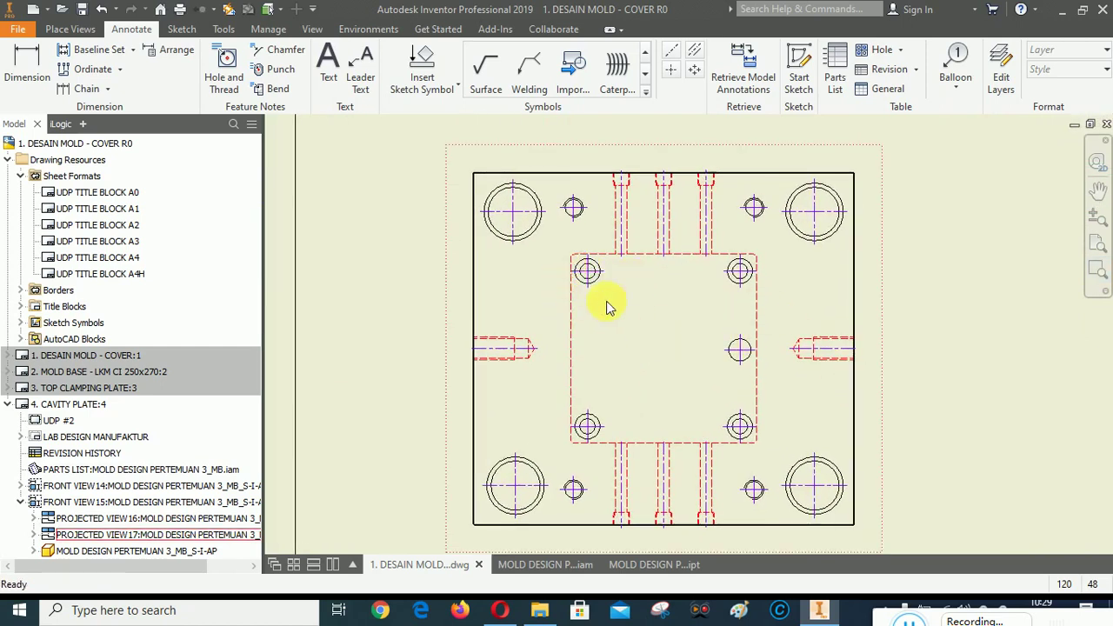
scroll(584, 425, "up", 3)
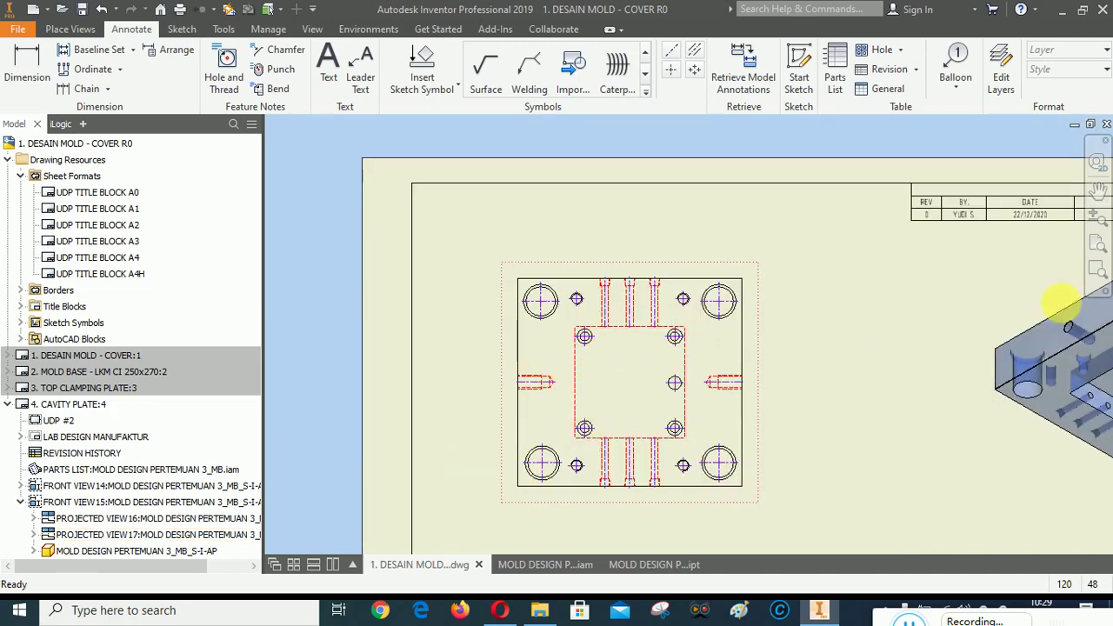
left_click(1095, 270)
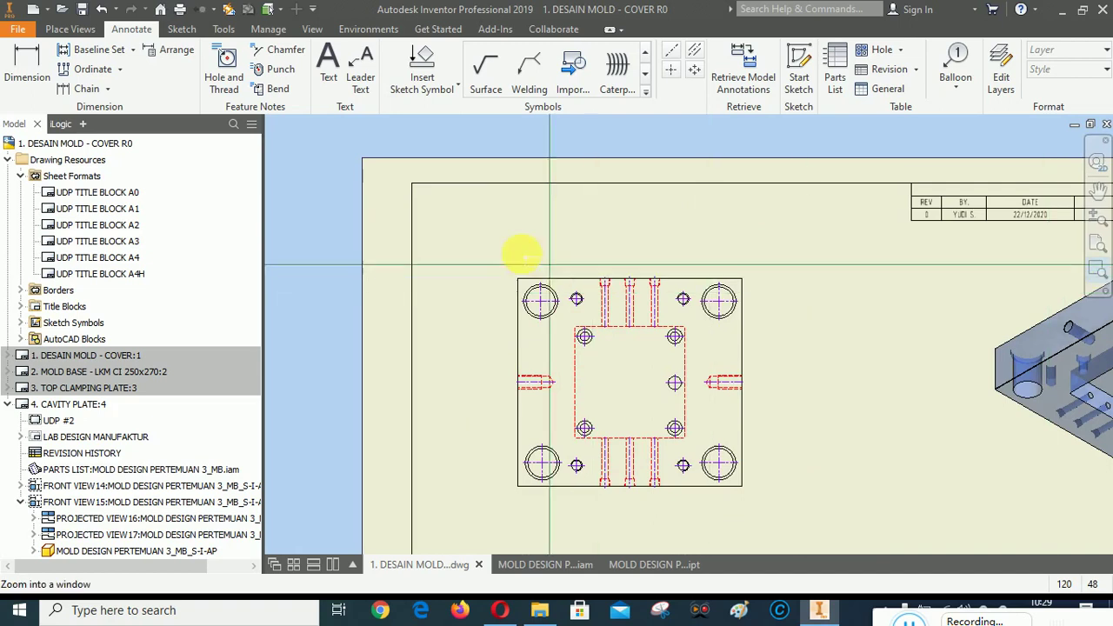
left_click(465, 216)
left_click(809, 480)
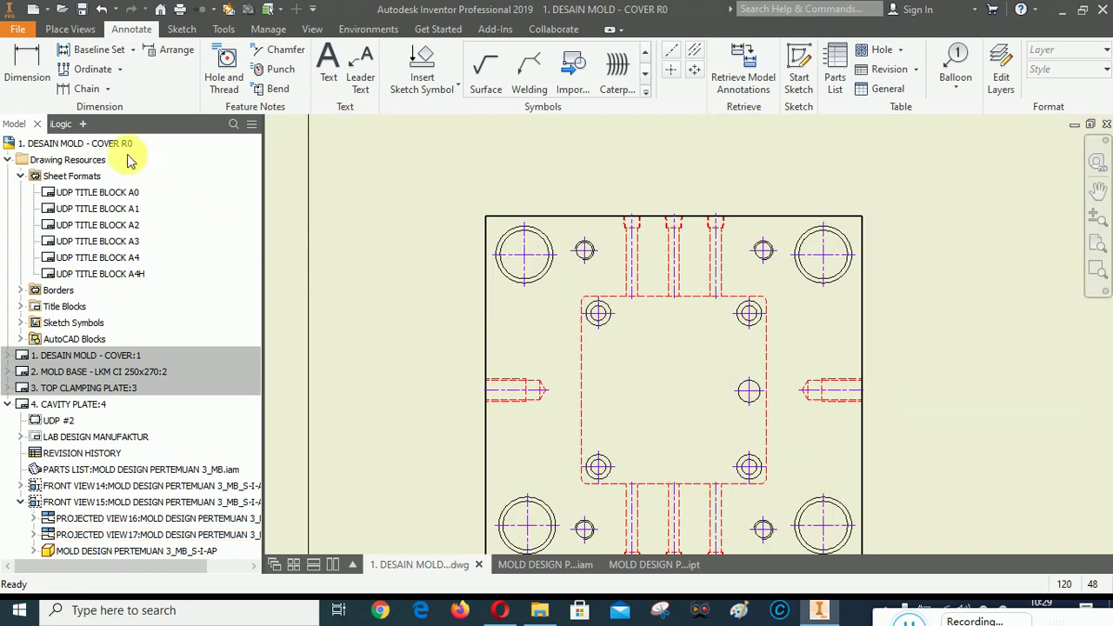
Dimension the horizontal distance from the plan view's left plate edge to the hidden pocket's left edge, placed above the plate.
left_click(27, 69)
scroll(502, 196, "up", 10)
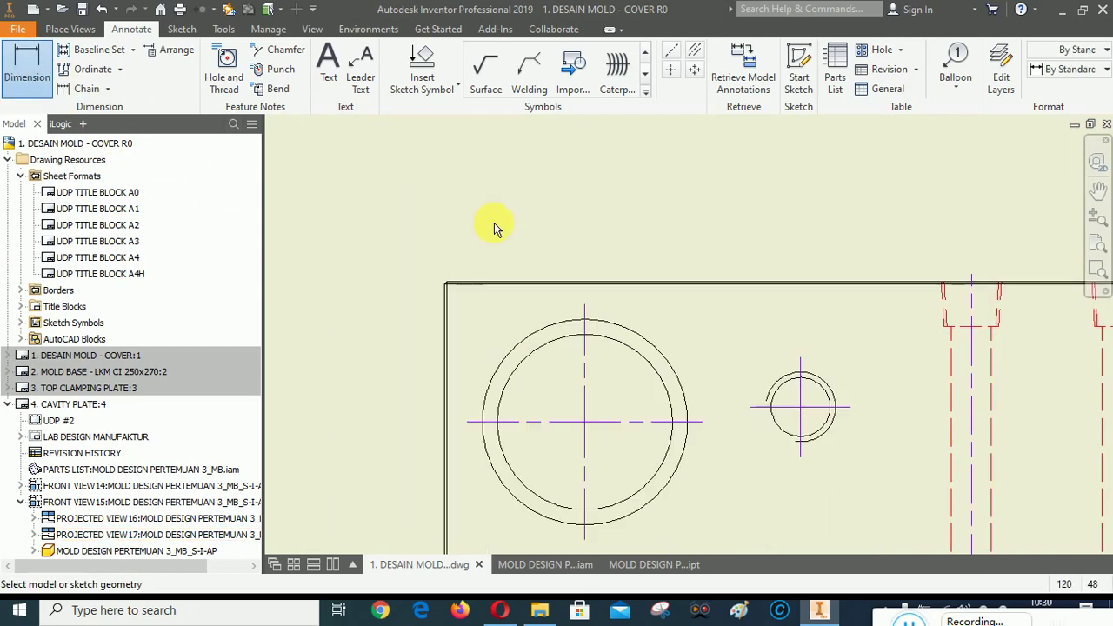
left_click(367, 372)
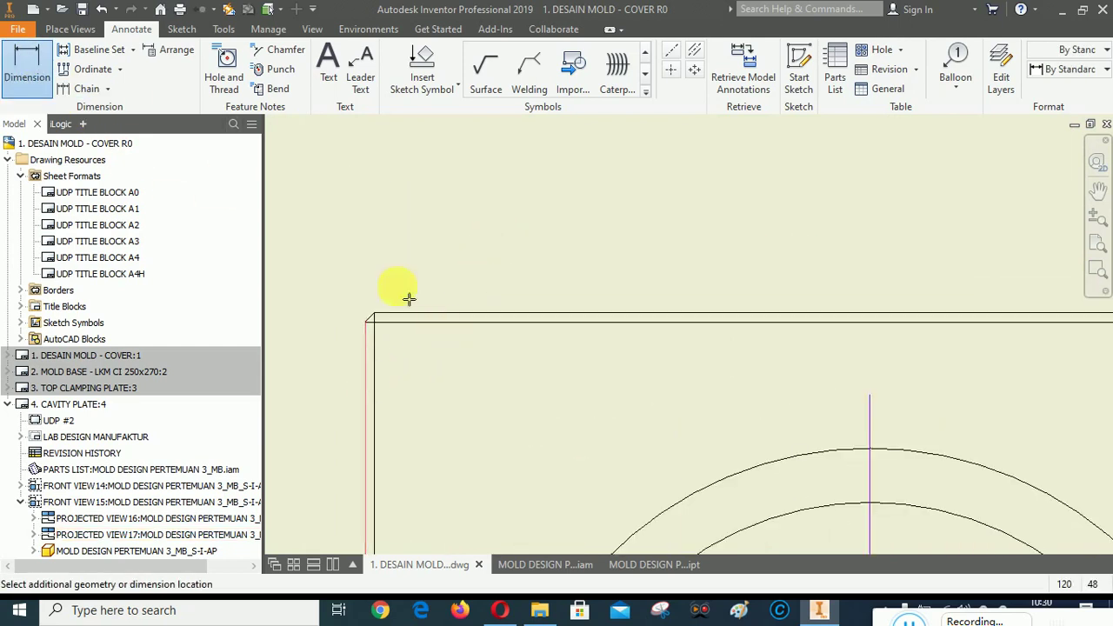
scroll(405, 274, "down", 3)
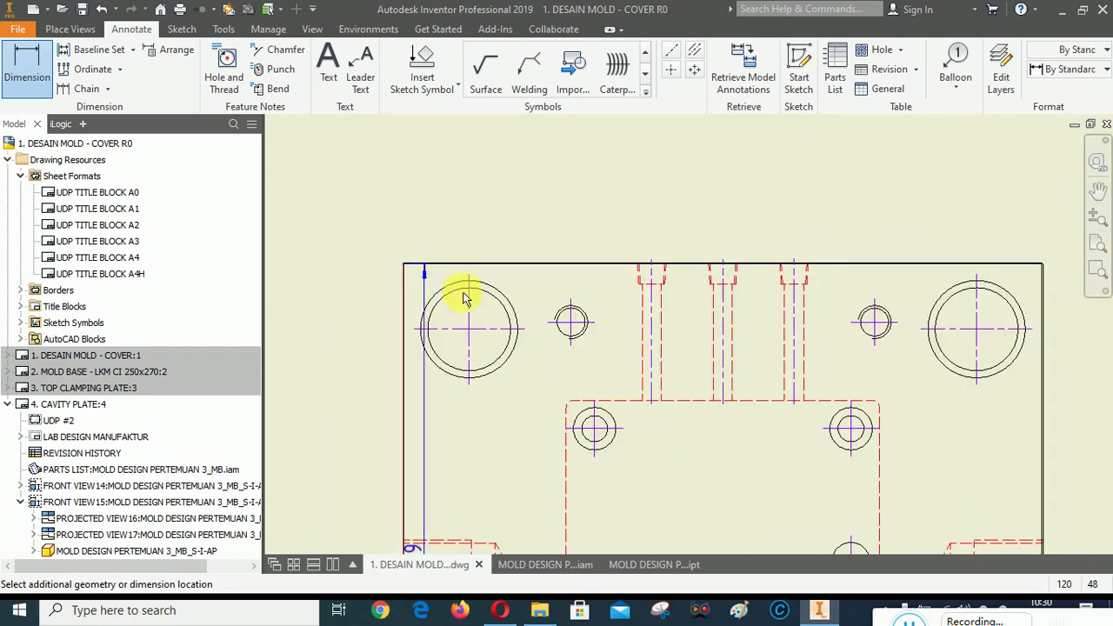
scroll(551, 417, "up", 3)
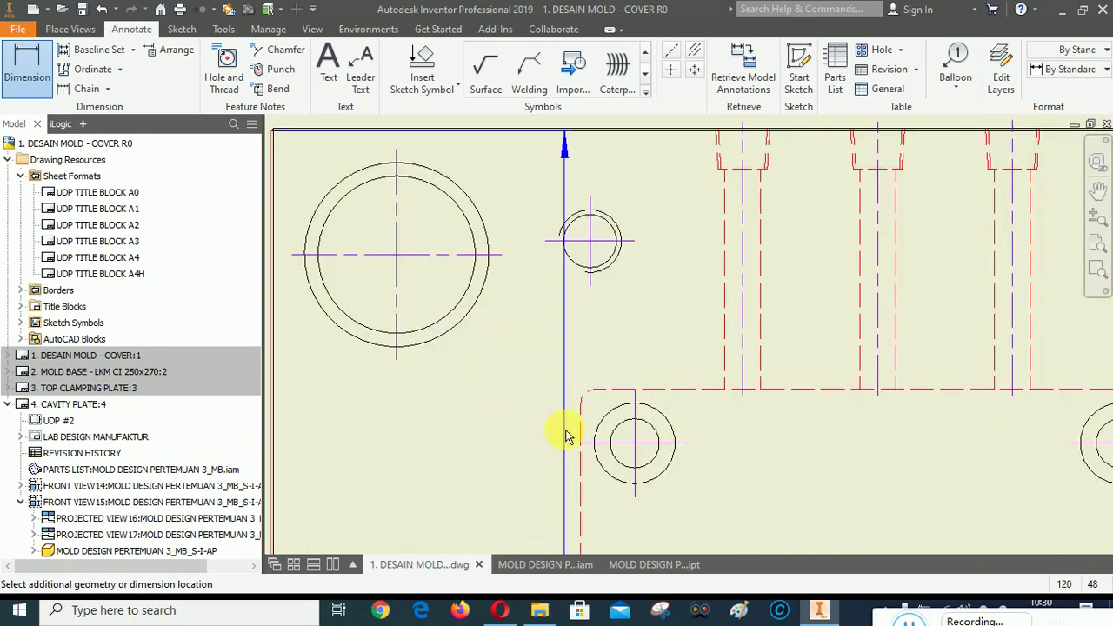
scroll(567, 430, "up", 5)
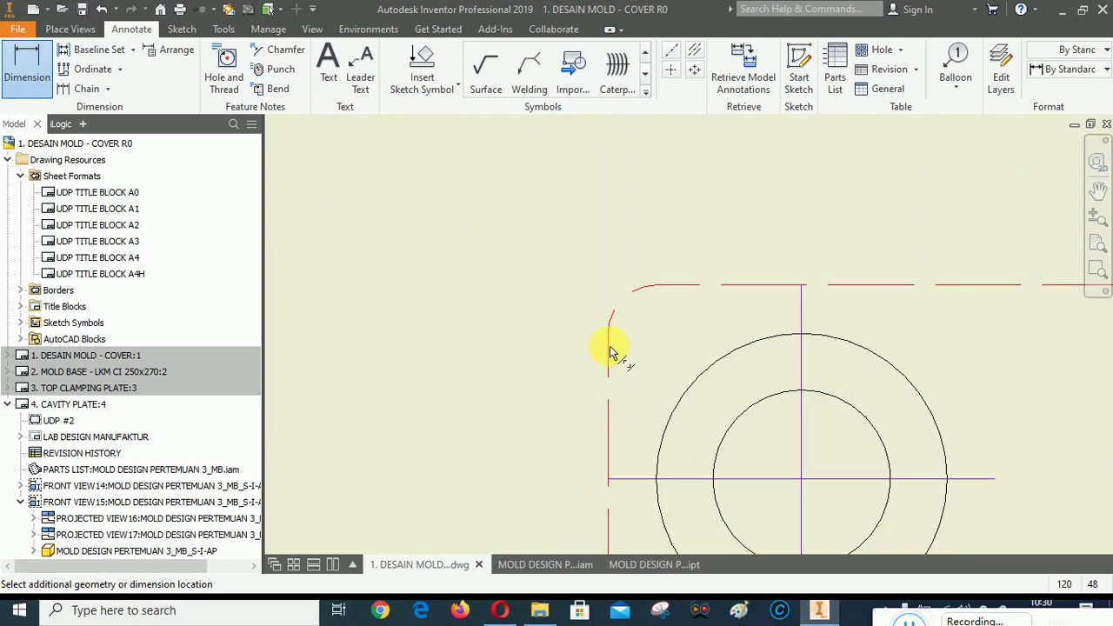
scroll(529, 466, "down", 5)
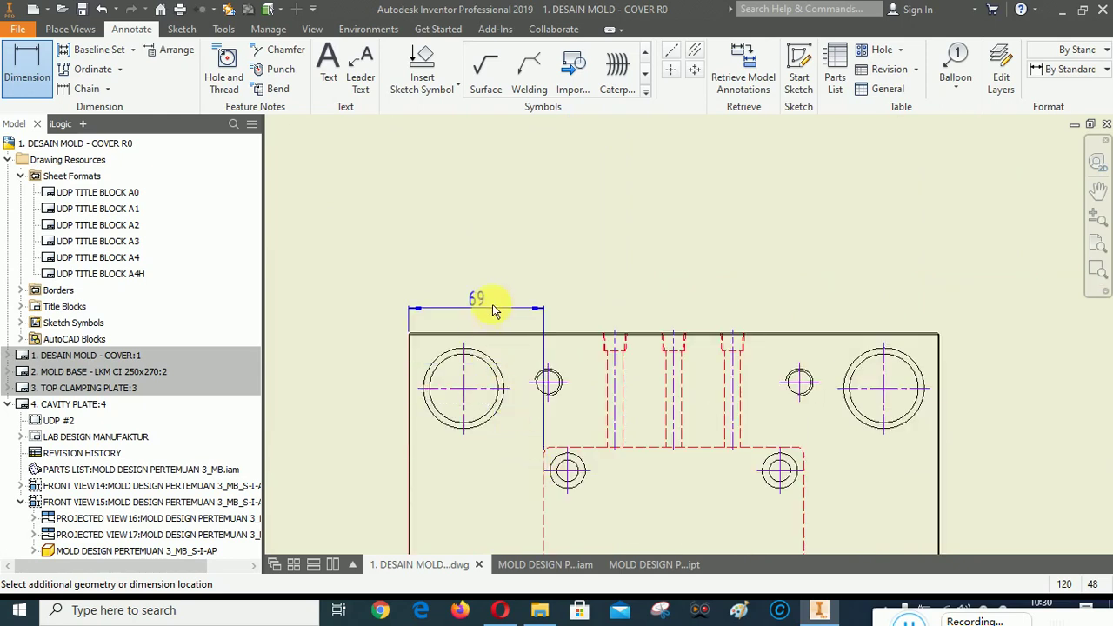
scroll(496, 304, "up", 2)
scroll(495, 304, "down", 4)
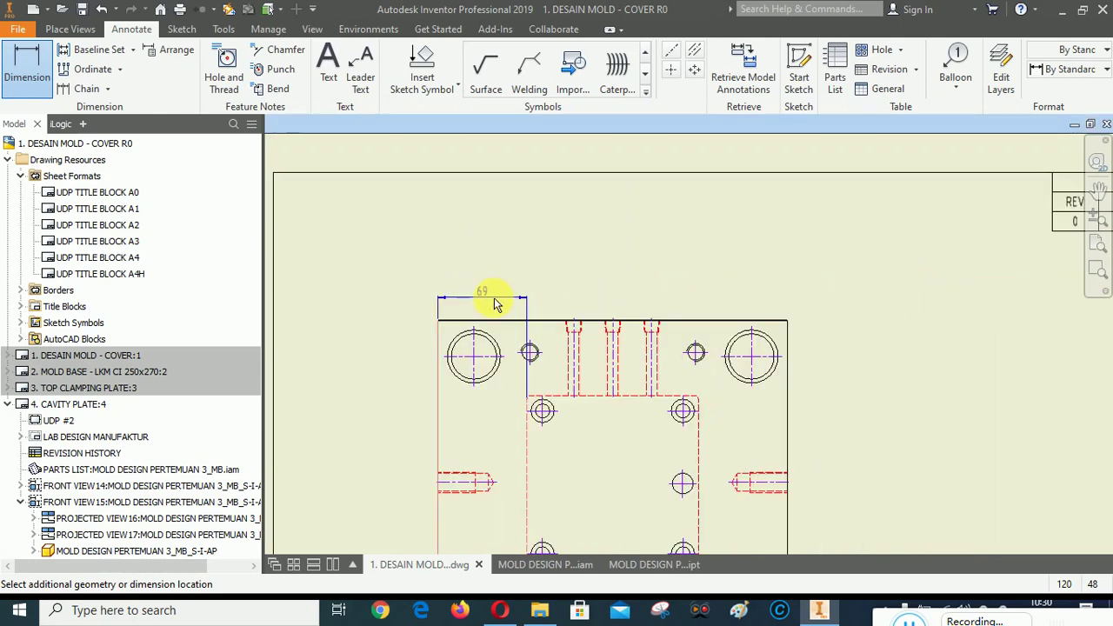
scroll(494, 303, "up", 2)
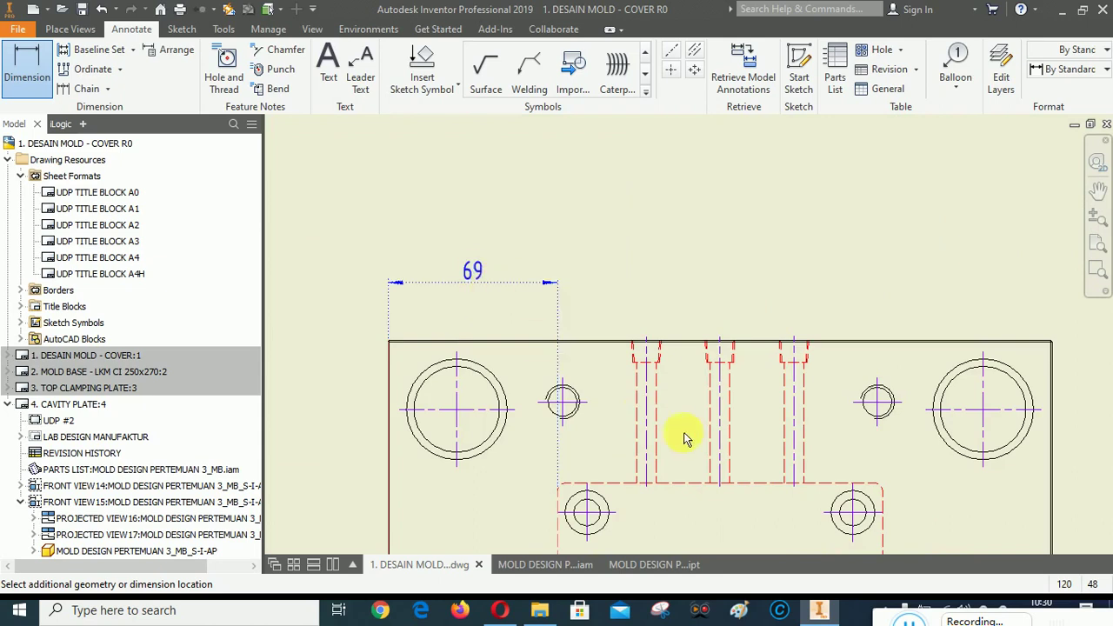
left_click(584, 485)
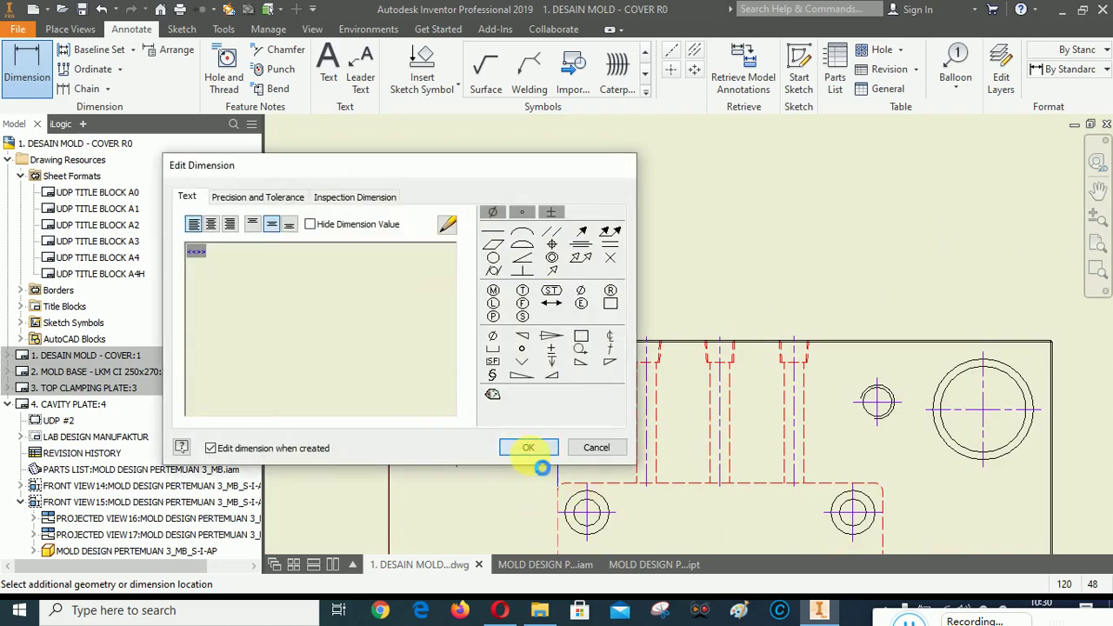
left_click(531, 452)
Dimension the plan view's hidden pocket left edge to the first upper channel centerline, aligned above the plate, with 2,12 primary unit precision.
scroll(578, 513, "up", 2)
left_click(556, 486)
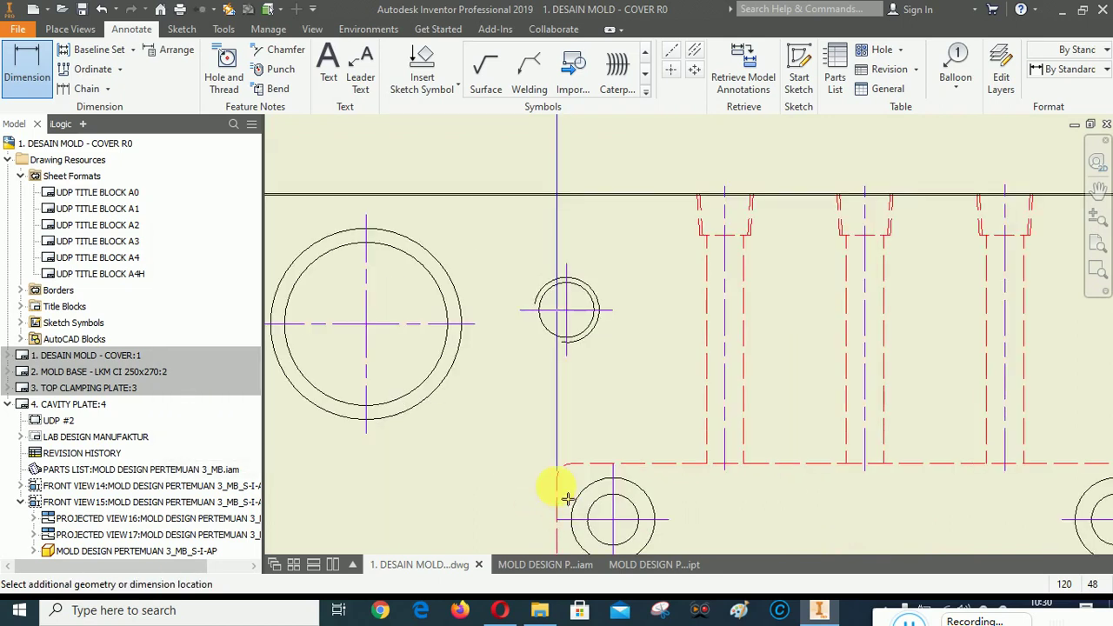
left_click(723, 266)
scroll(608, 368, "down", 2)
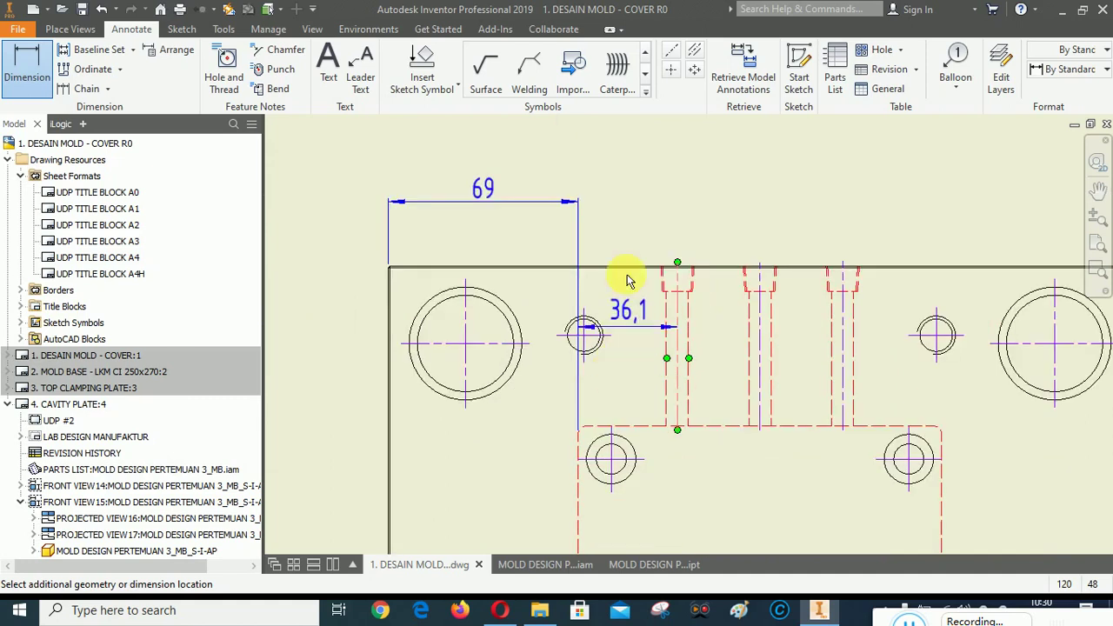
left_click(586, 204)
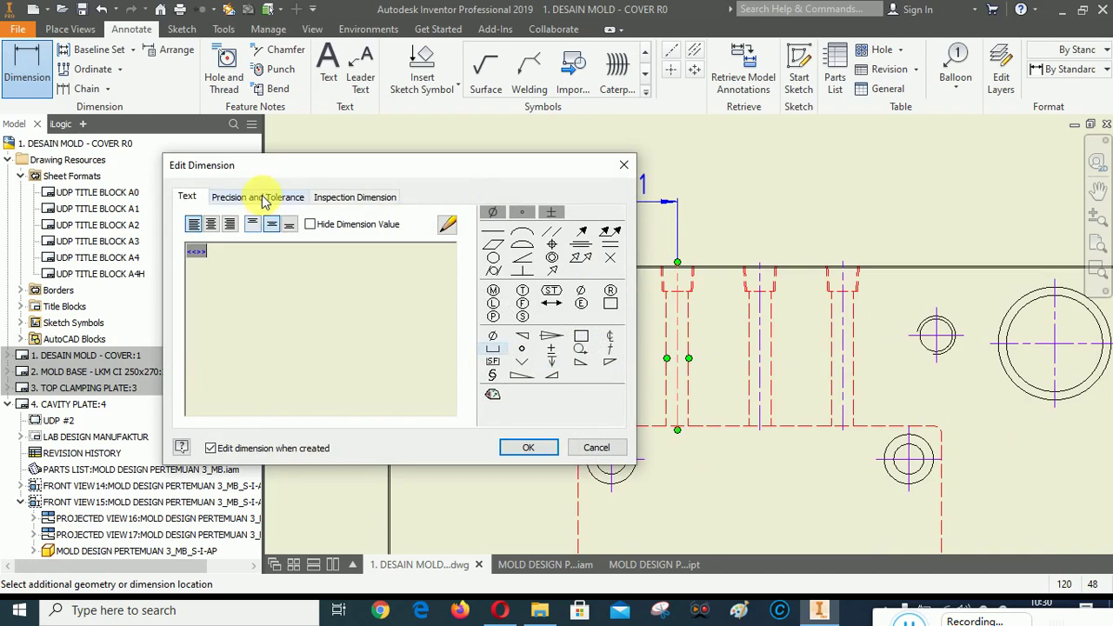
left_click(265, 199)
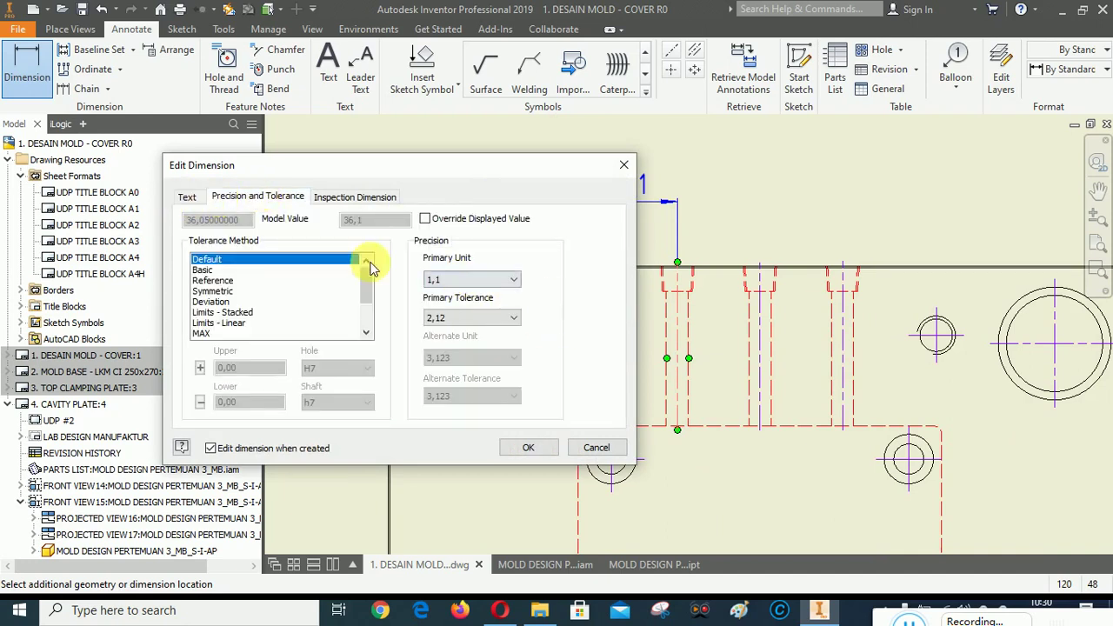
left_click(474, 280)
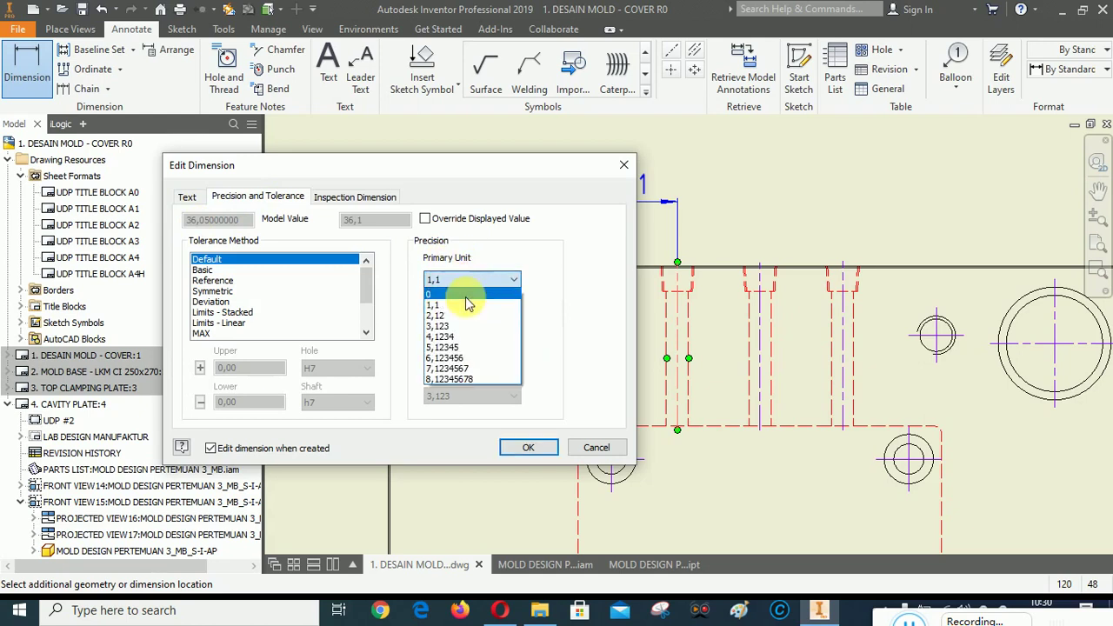
left_click(462, 316)
left_click(528, 447)
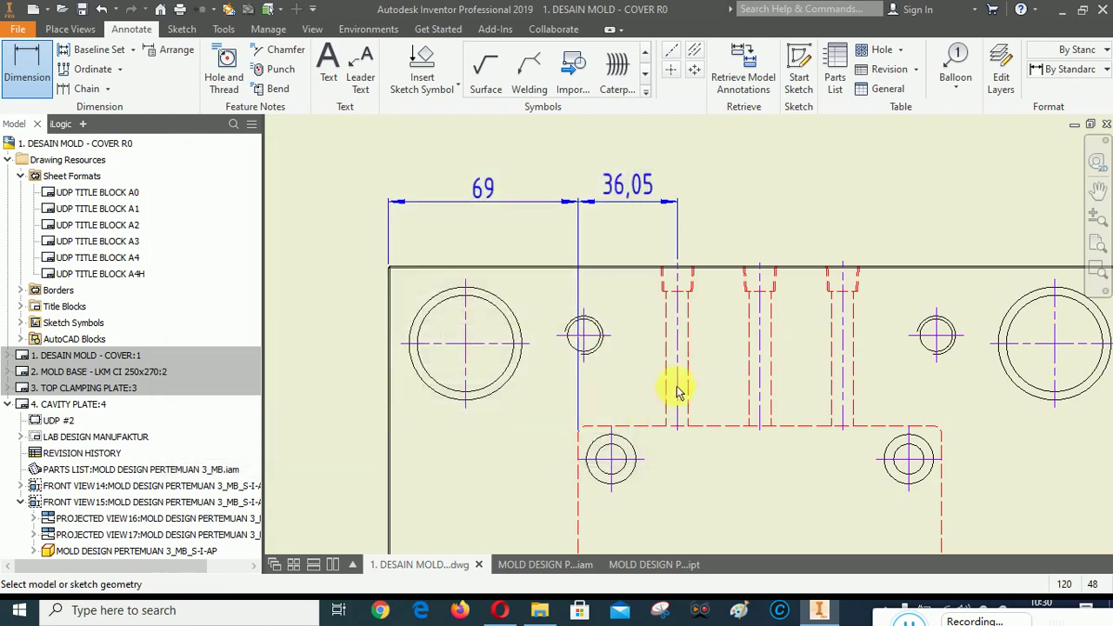
Dimension the spacing between the first and second upper channel centerlines, in line with the existing dimensions above the plate.
scroll(710, 266, "up", 2)
left_click(649, 301)
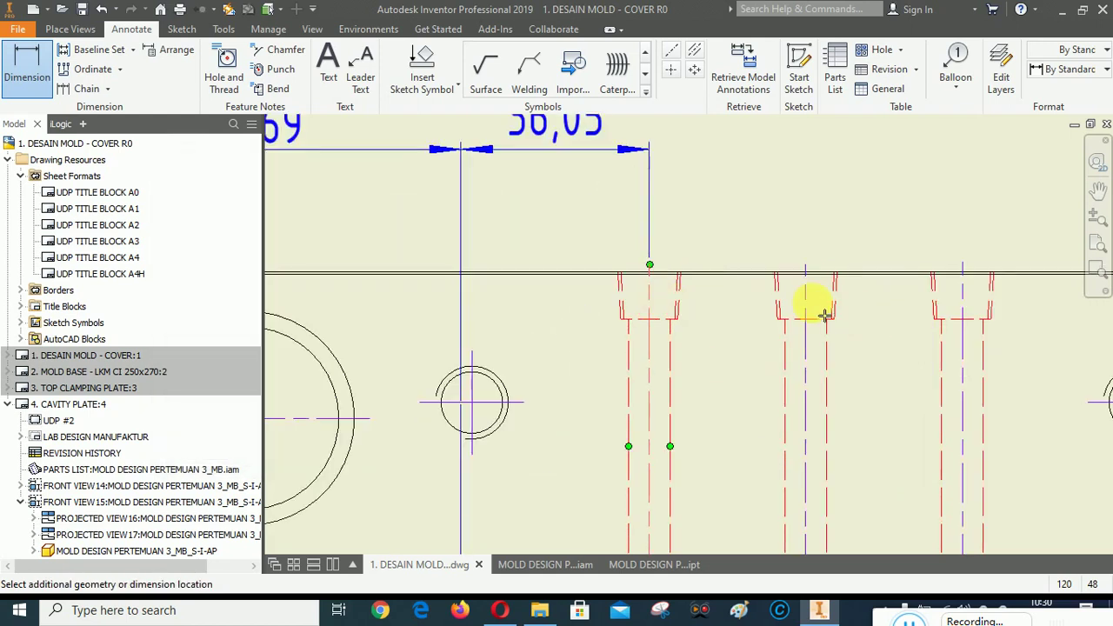
left_click(806, 292)
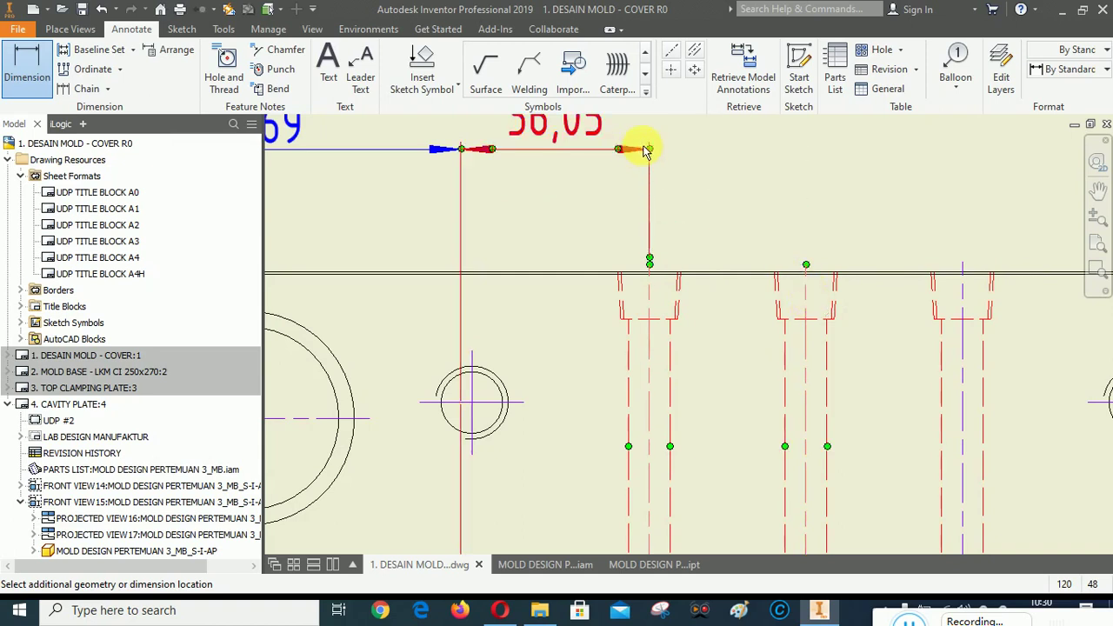
left_click(705, 150)
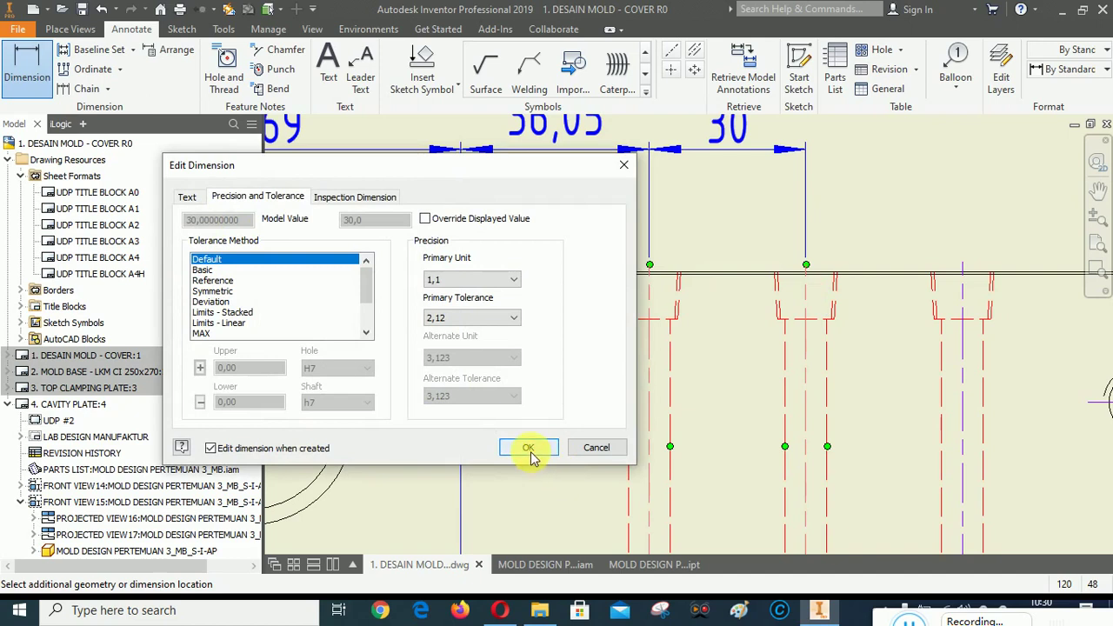
left_click(529, 449)
Dimension the spacing between the second and third upper channel centerlines, continuing the dimension row above the plate.
left_click(807, 347)
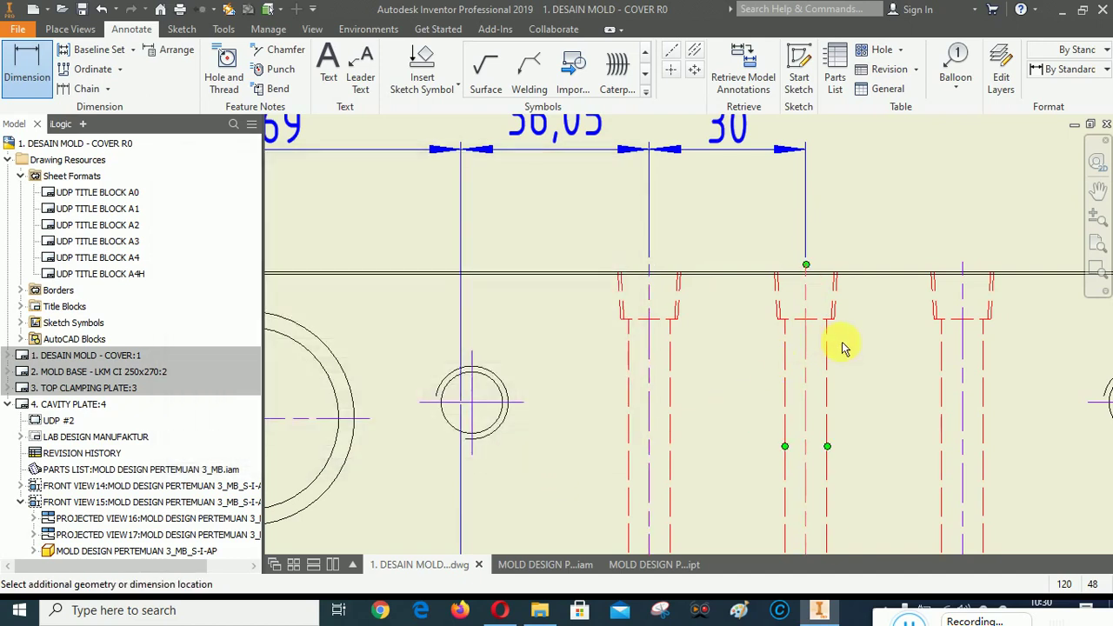
left_click(963, 341)
scroll(899, 378, "down", 3)
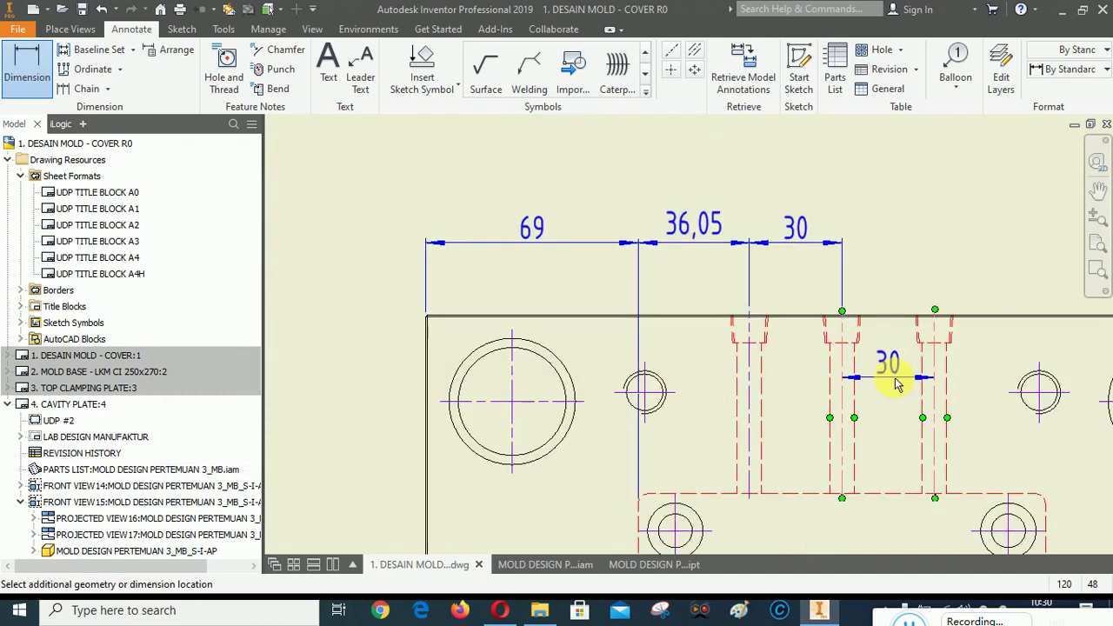
left_click(881, 245)
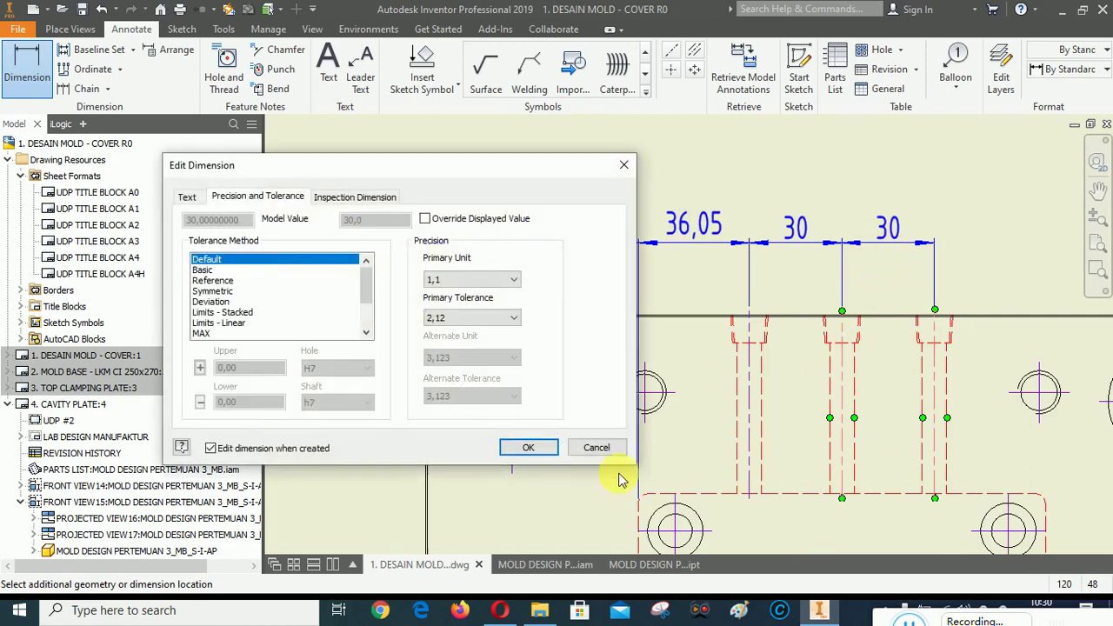
left_click(532, 447)
Dimension the third upper channel centerline to the hidden pocket's right edge in the same row, with 2,12 primary unit precision.
scroll(391, 380, "down", 4)
scroll(621, 397, "up", 3)
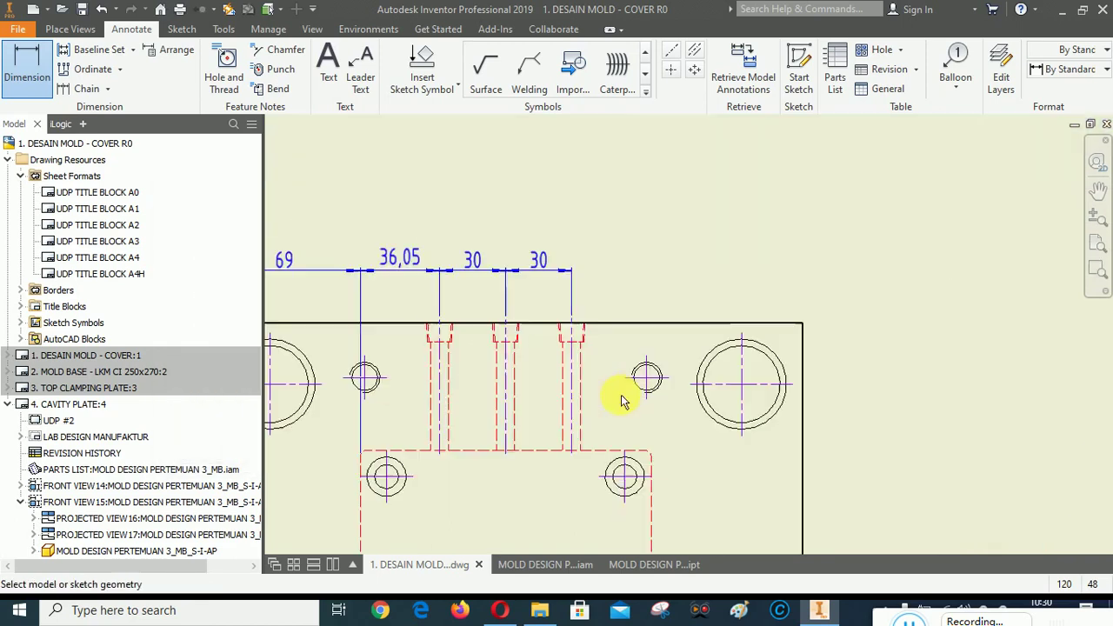
left_click(573, 355)
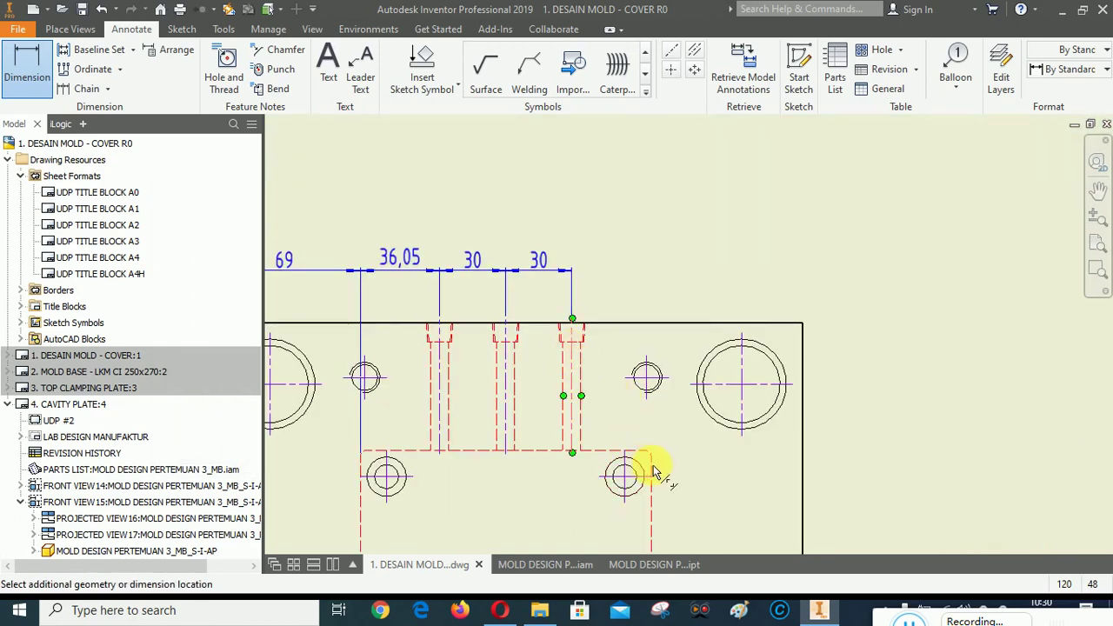
scroll(653, 472, "up", 4)
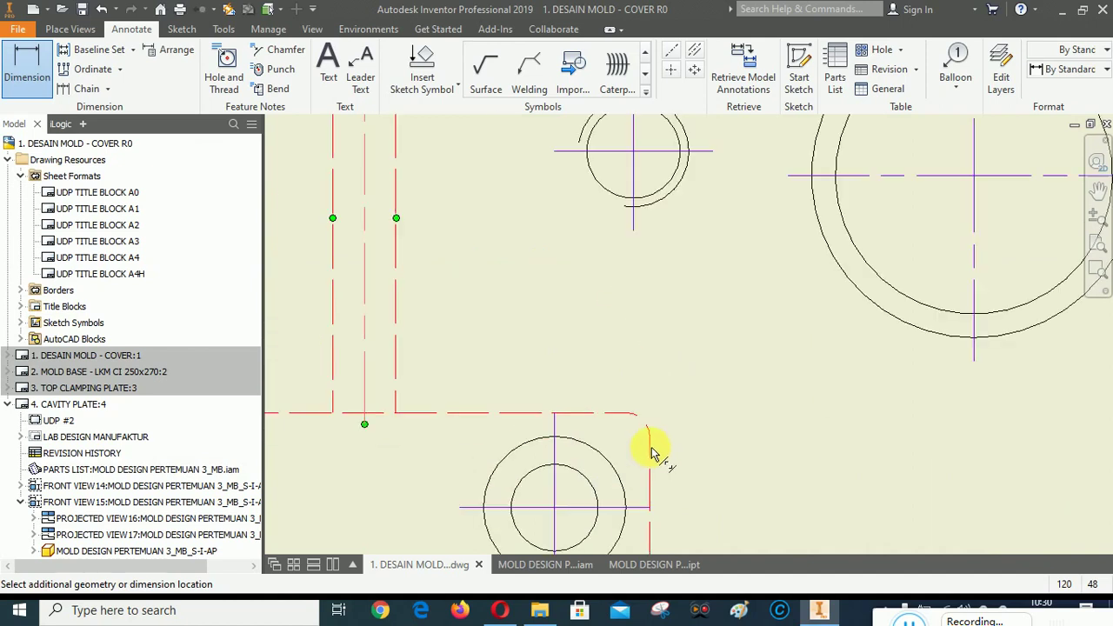
scroll(654, 453, "down", 4)
left_click(651, 462)
scroll(588, 318, "up", 3)
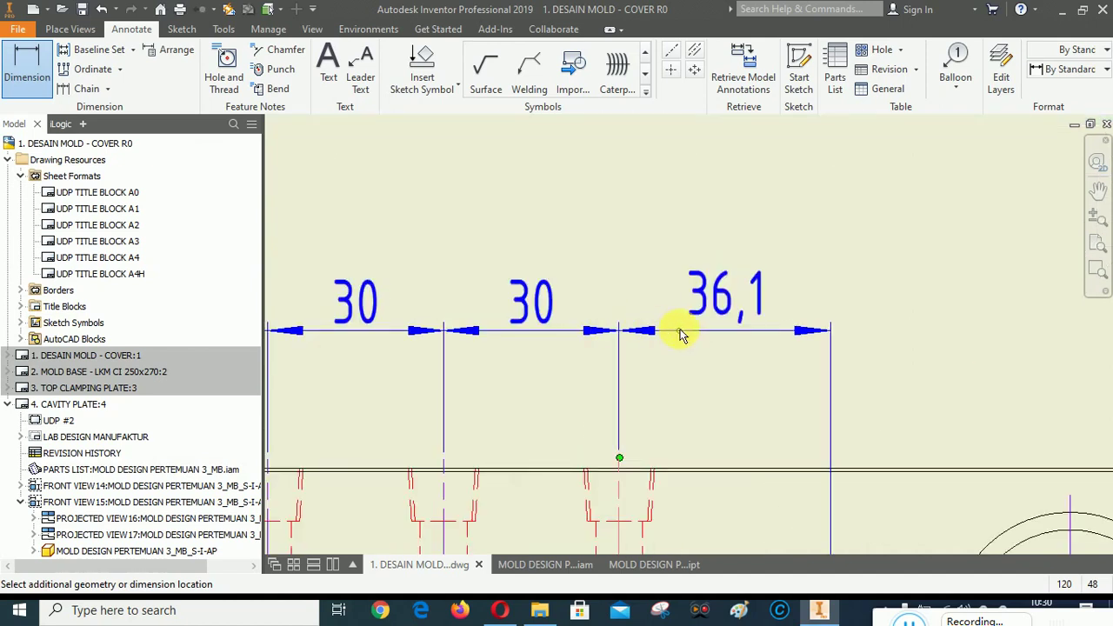
left_click(515, 298)
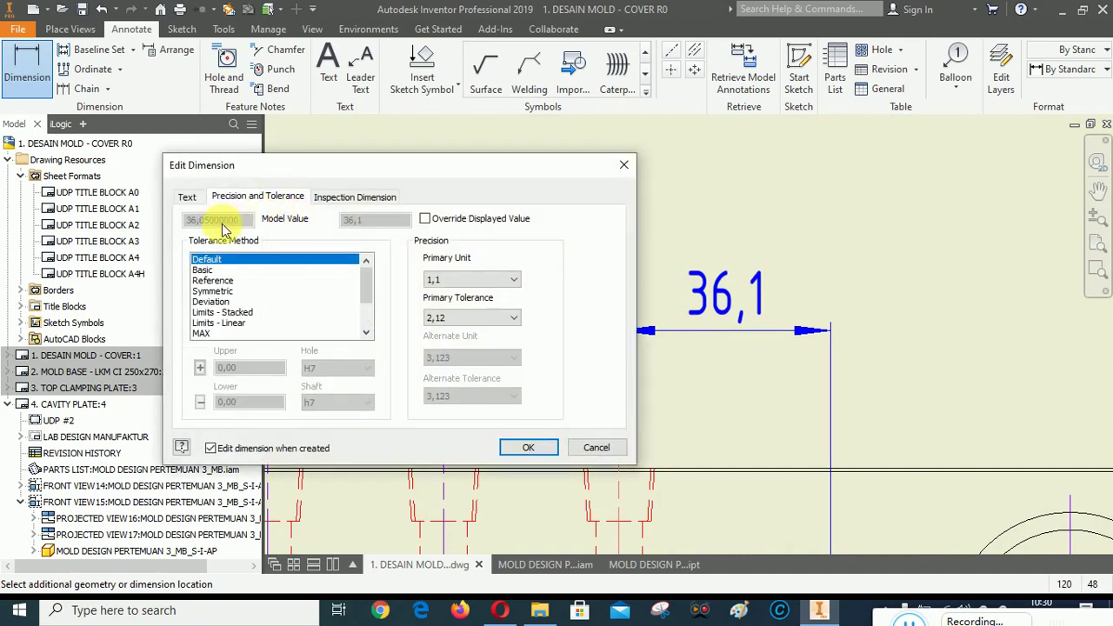
left_click(470, 278)
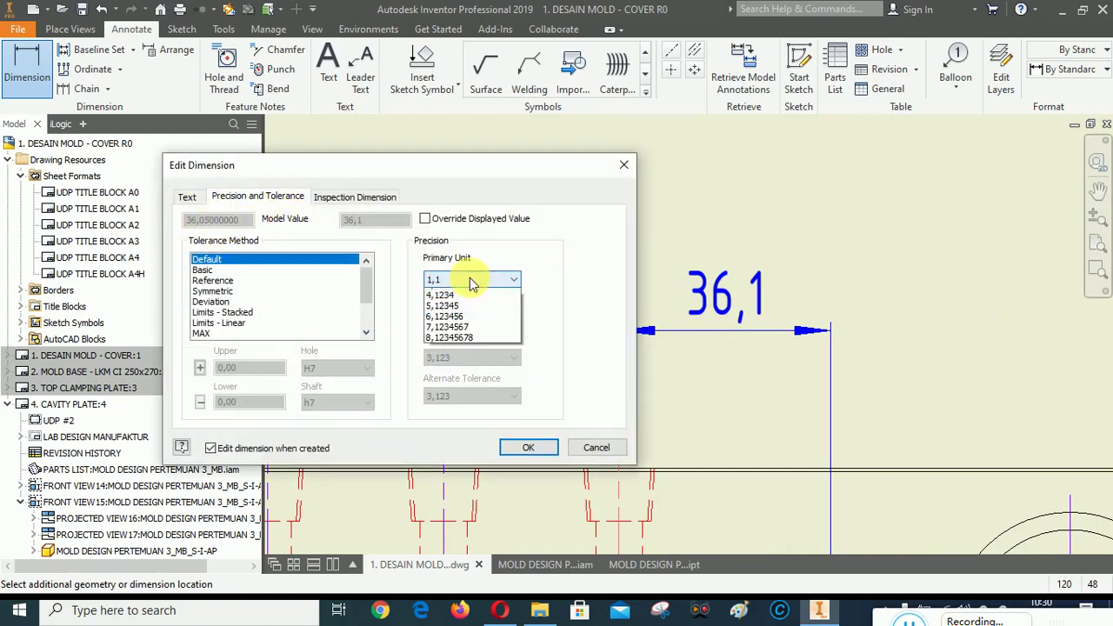
left_click(465, 315)
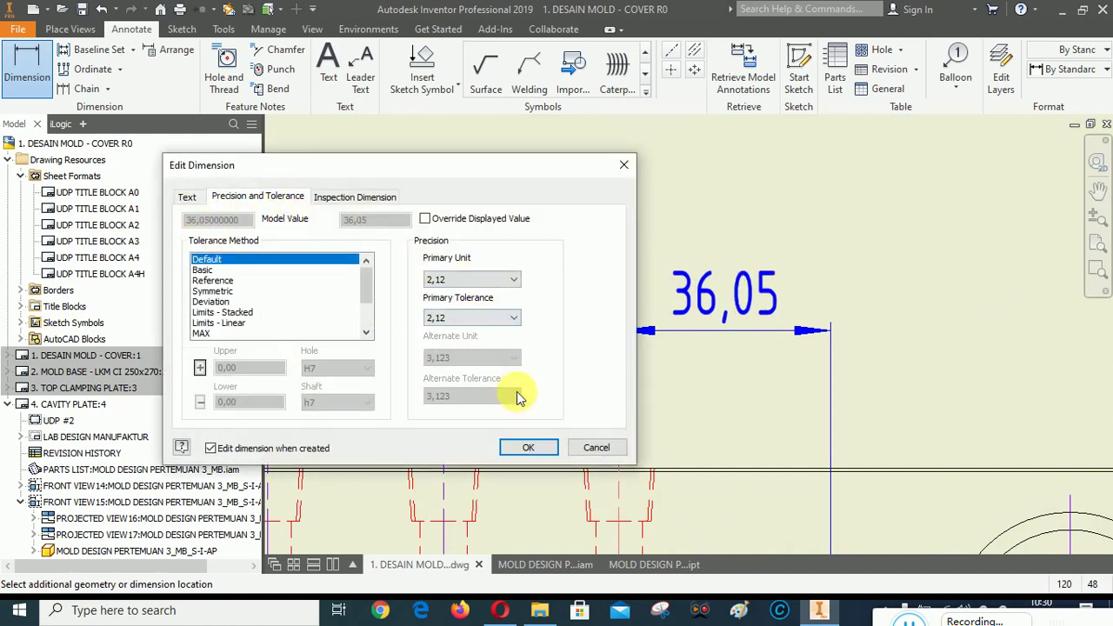
left_click(530, 449)
Dimension the hidden pocket's right edge to the plate's right edge in the same row, with 2,12 primary unit precision.
scroll(721, 510, "down", 2)
scroll(718, 435, "down", 3)
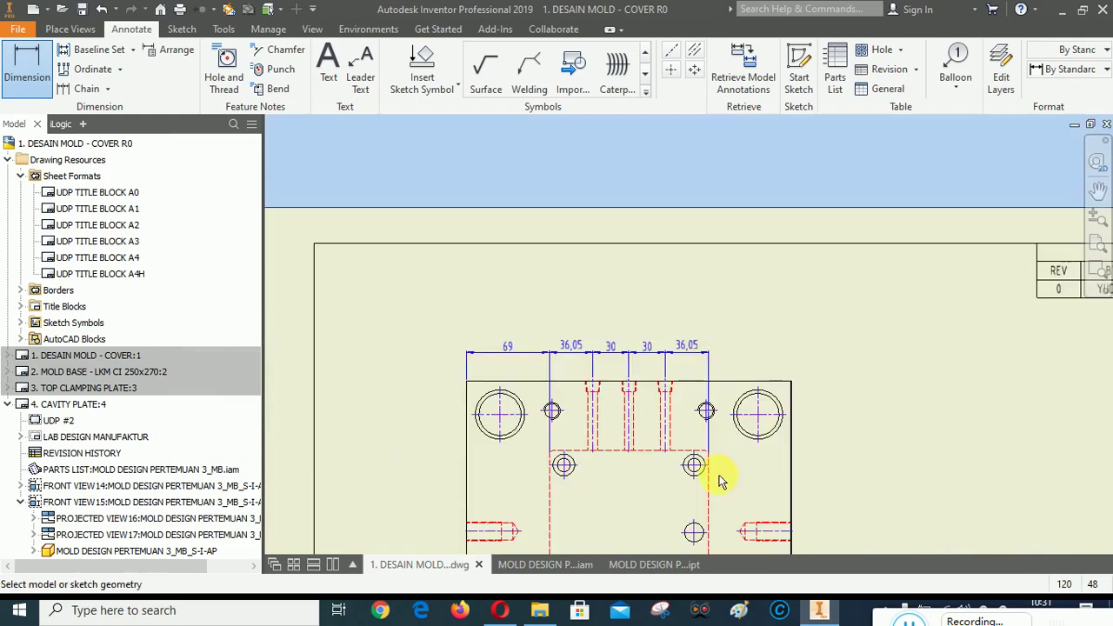
scroll(719, 481, "up", 5)
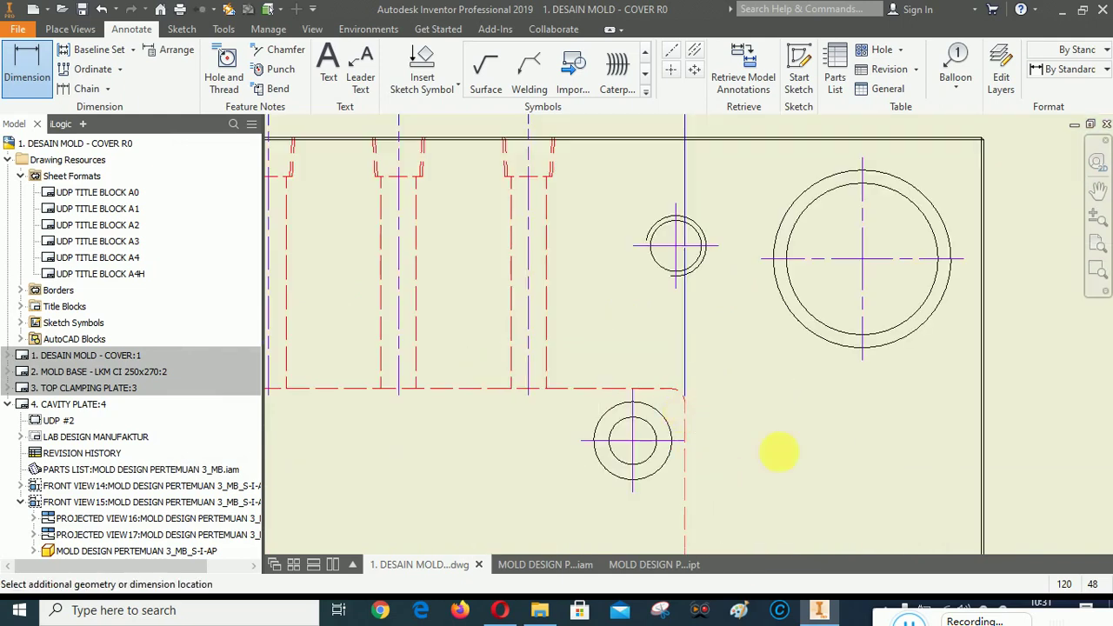
scroll(875, 373, "down", 4)
scroll(837, 356, "up", 5)
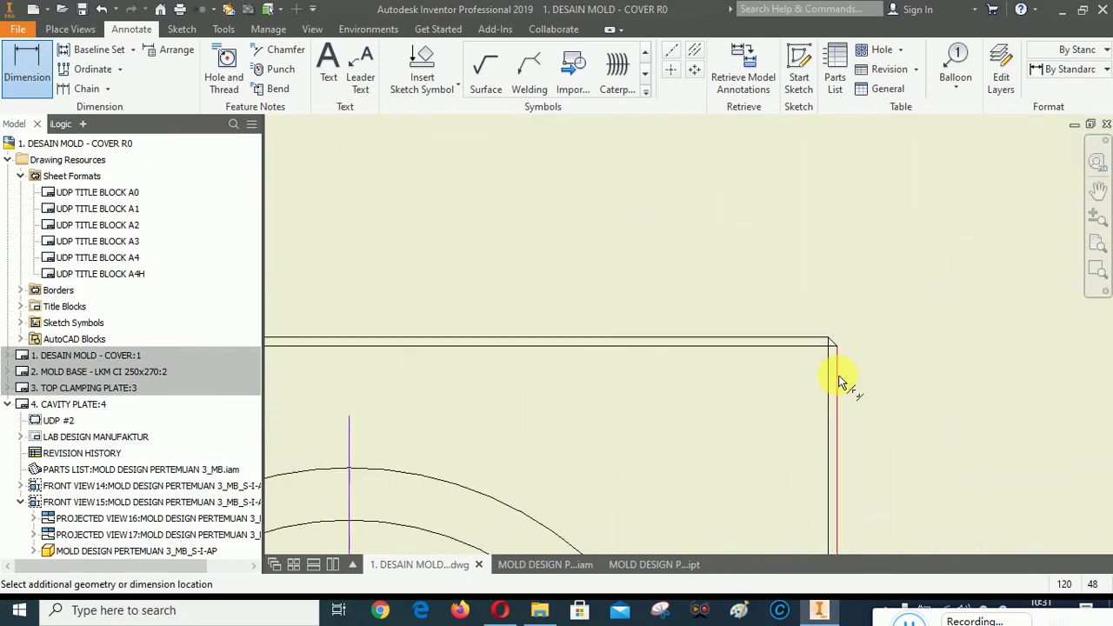
scroll(837, 373, "down", 4)
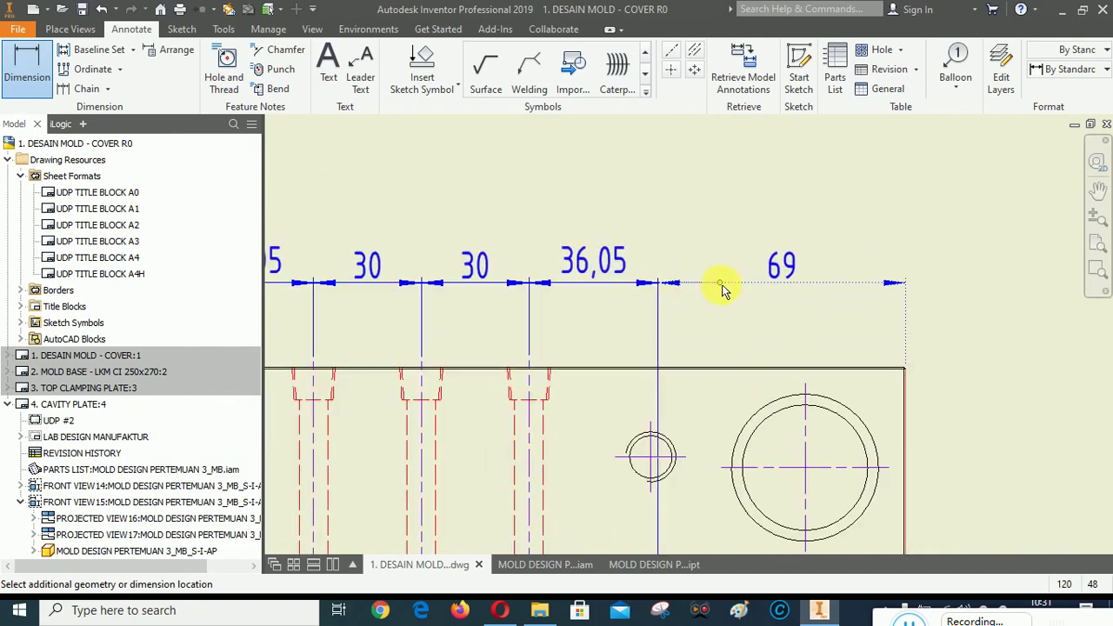
left_click(723, 292)
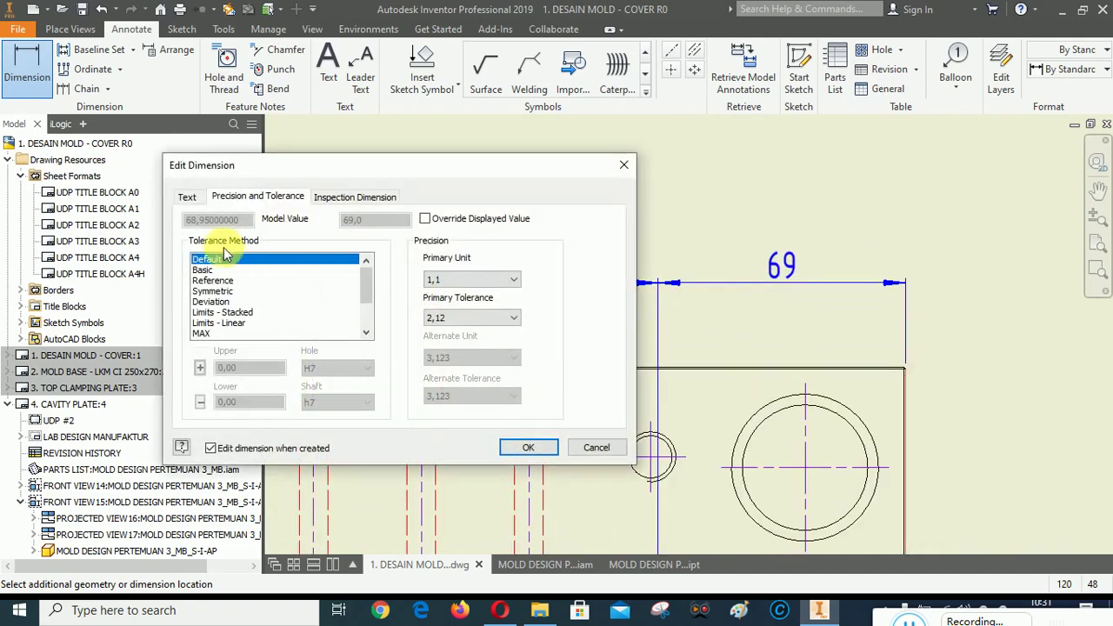
left_click(474, 279)
left_click(434, 315)
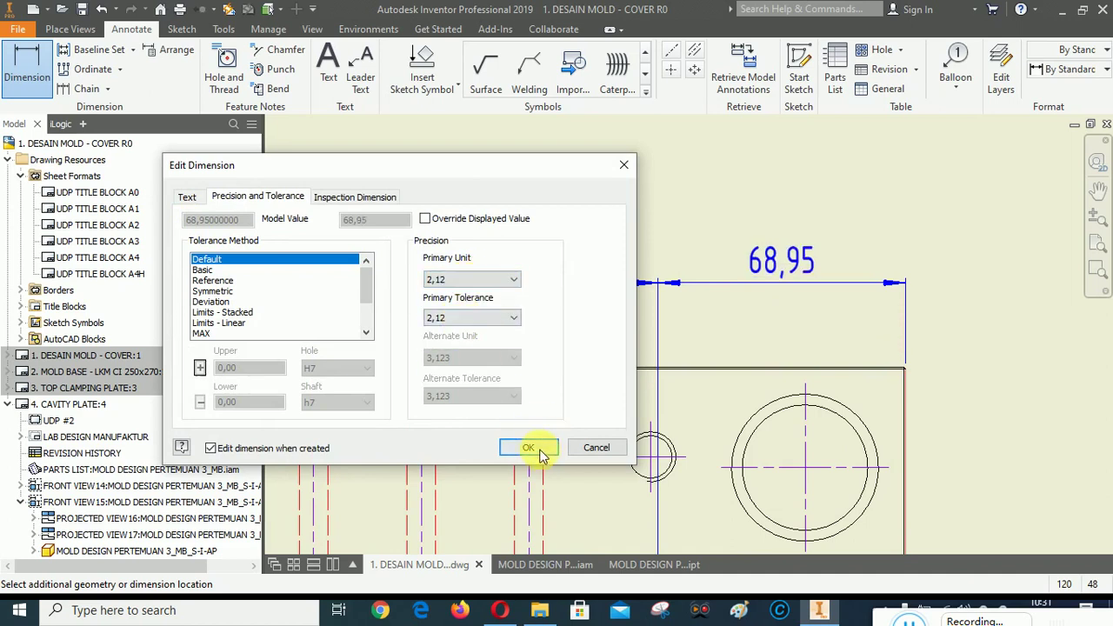
left_click(537, 450)
Set the primary unit precision of the dimension between the plate's left edge and the pocket to 2,12.
scroll(987, 300, "down", 3)
scroll(704, 302, "up", 3)
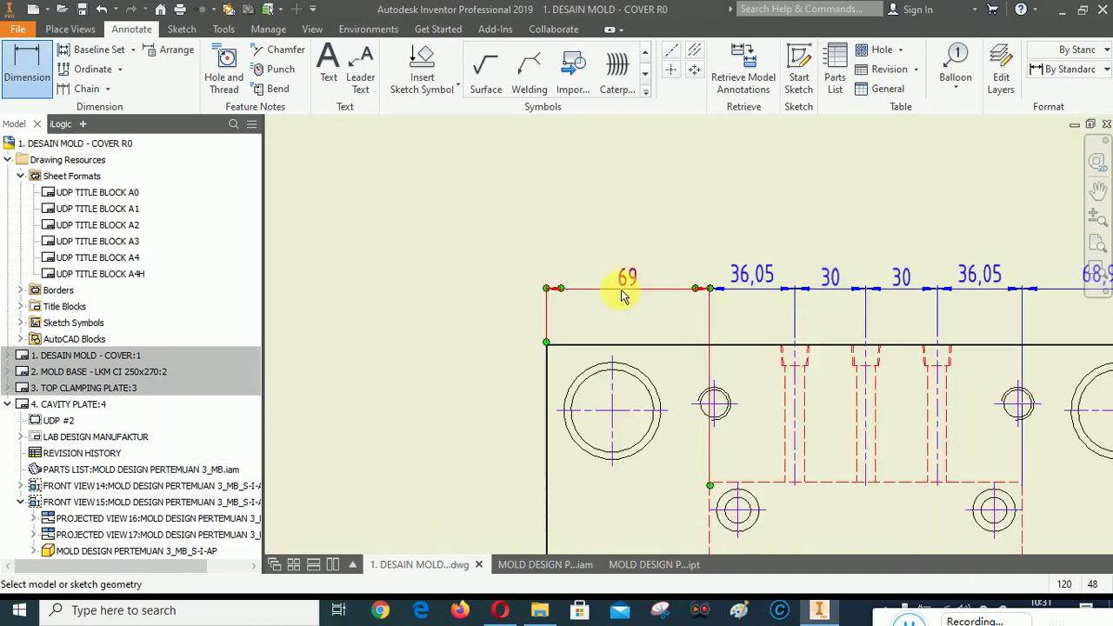
double_click(626, 280)
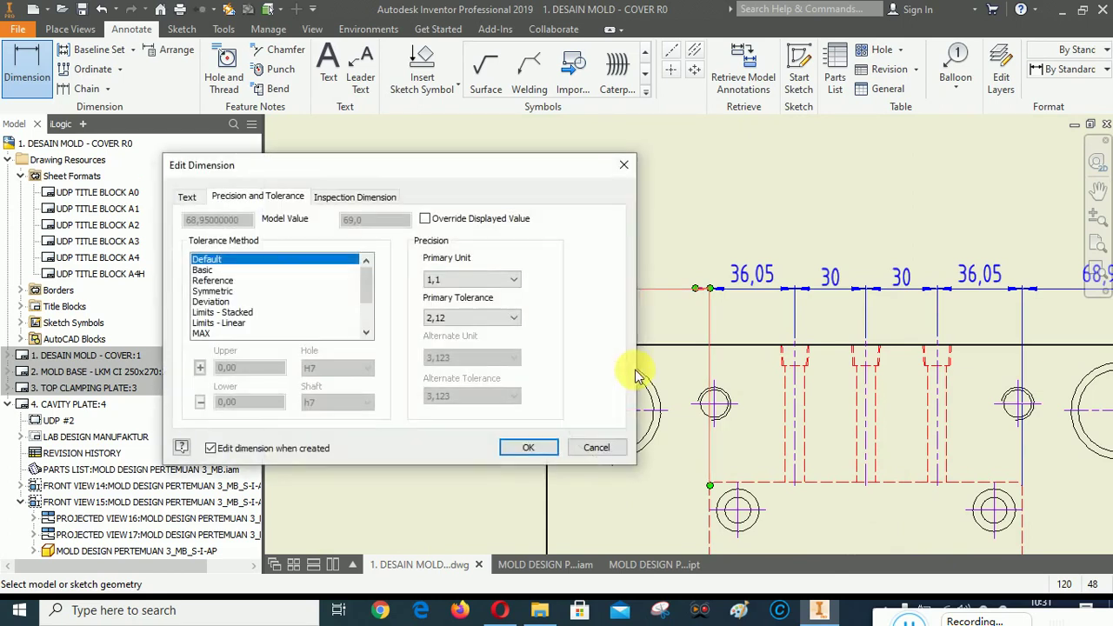
left_click(470, 280)
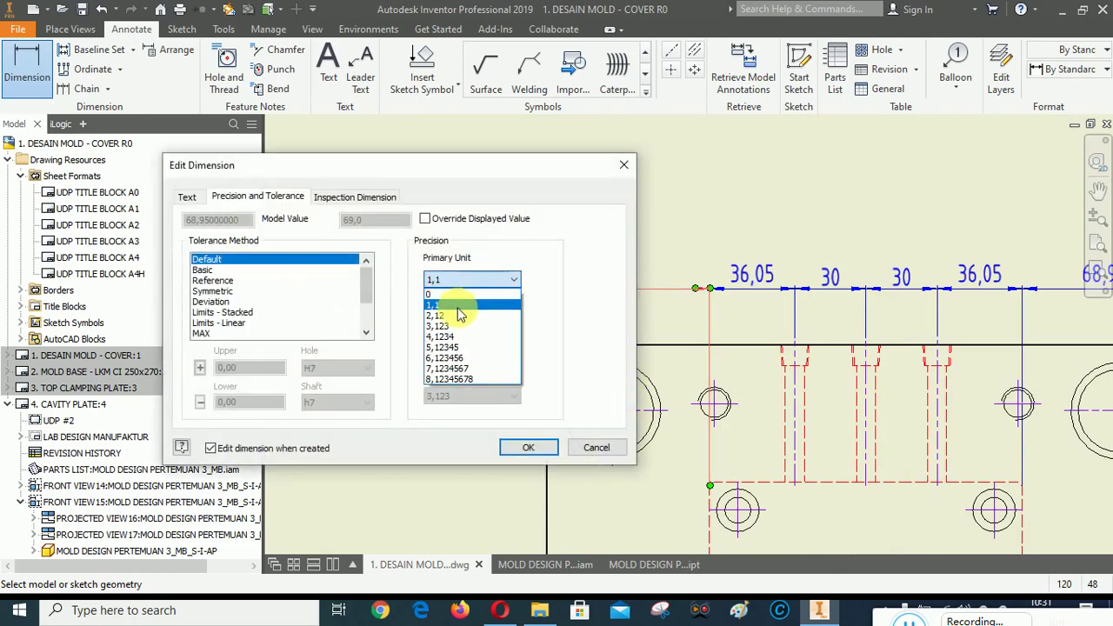
left_click(455, 315)
left_click(528, 447)
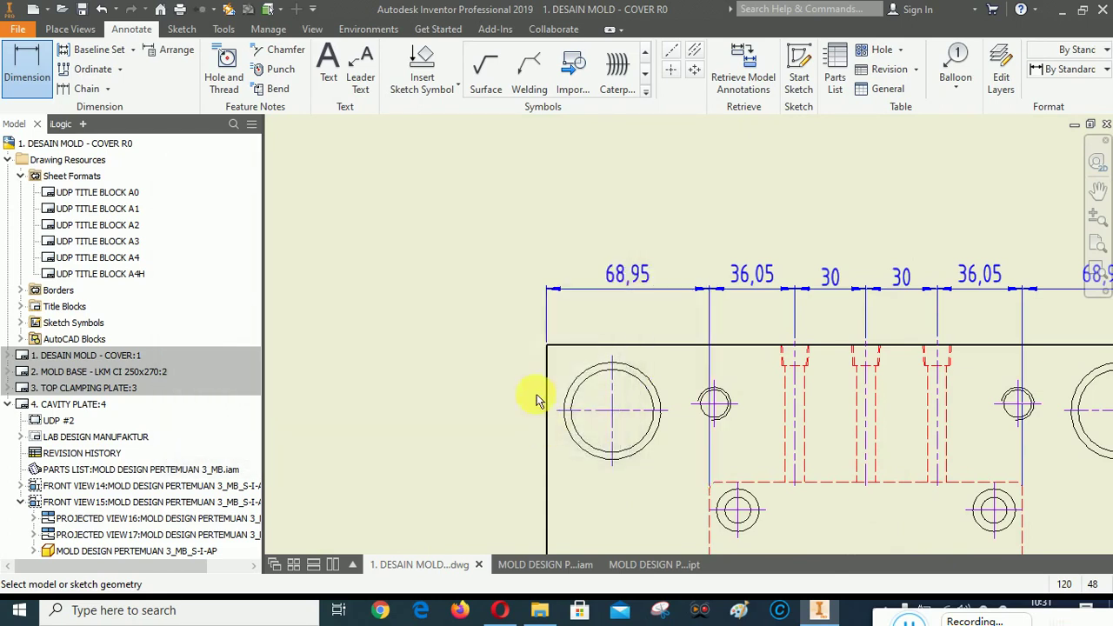
Dimension the plate's overall width between its outer left and right edges, above the existing dimension row.
scroll(464, 262, "up", 2)
scroll(762, 265, "up", 2)
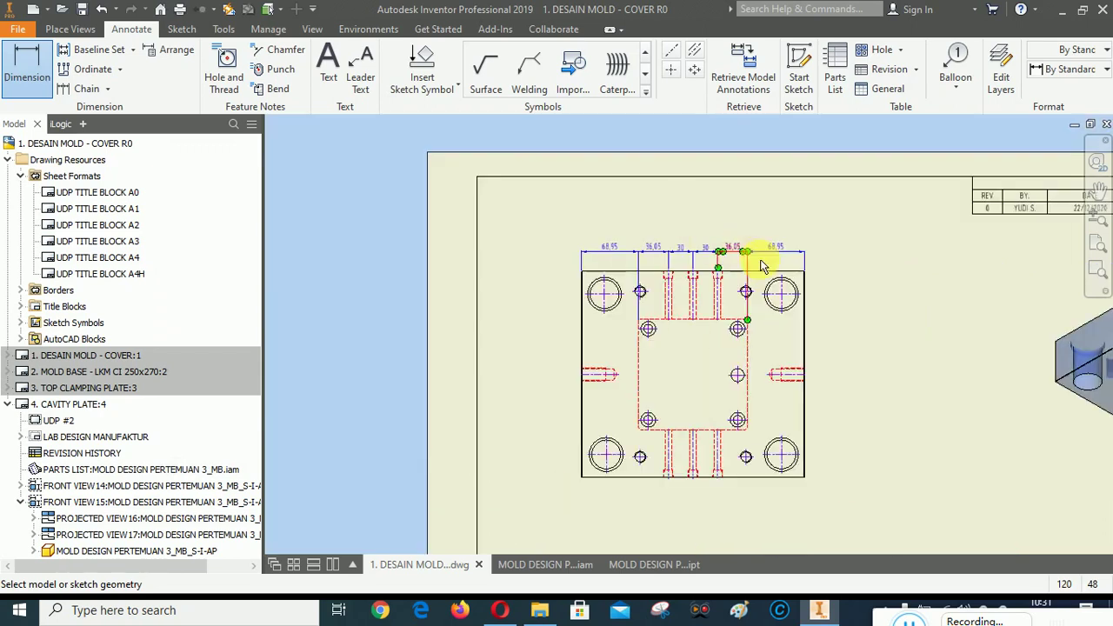
scroll(774, 260, "down", 3)
scroll(462, 298, "down", 1)
scroll(355, 330, "down", 2)
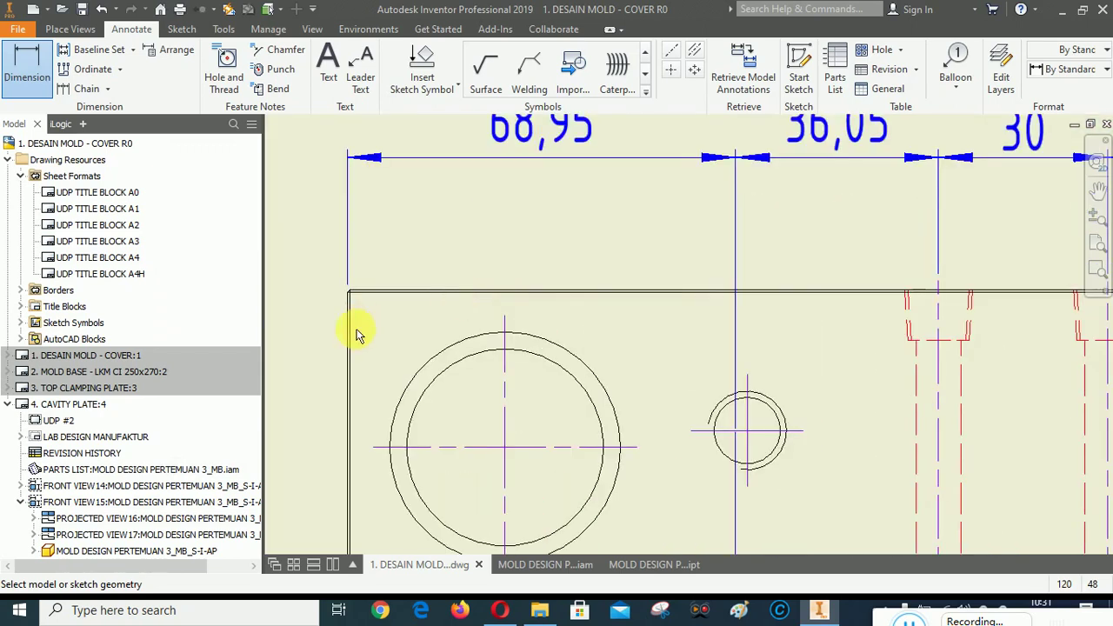
scroll(333, 296, "down", 2)
left_click(333, 295)
scroll(327, 300, "up", 6)
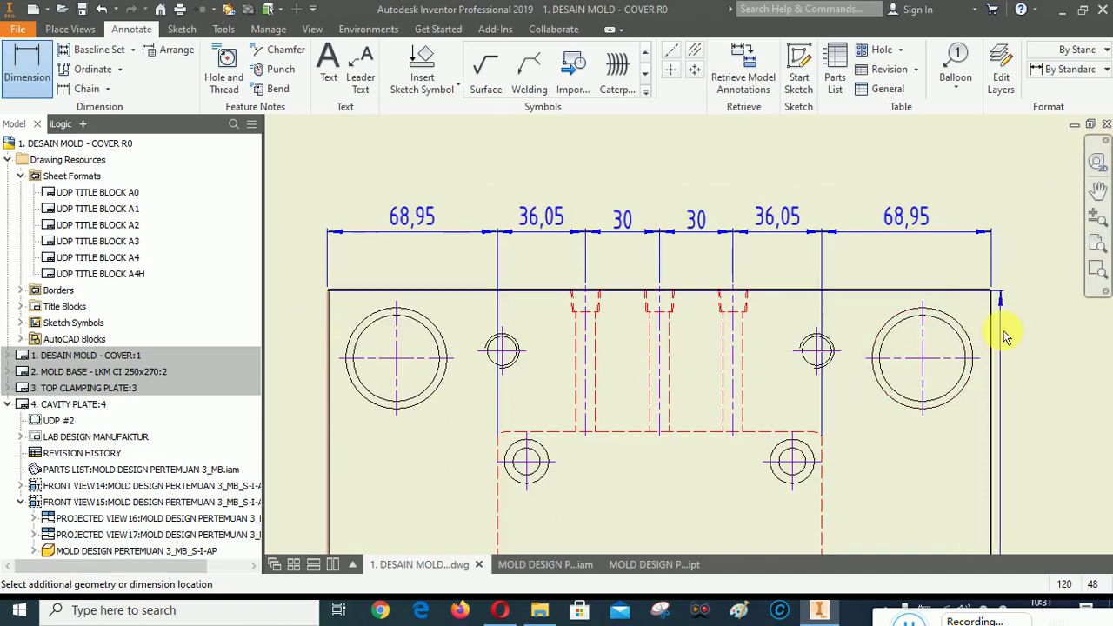
scroll(1000, 322, "down", 5)
left_click(1011, 279)
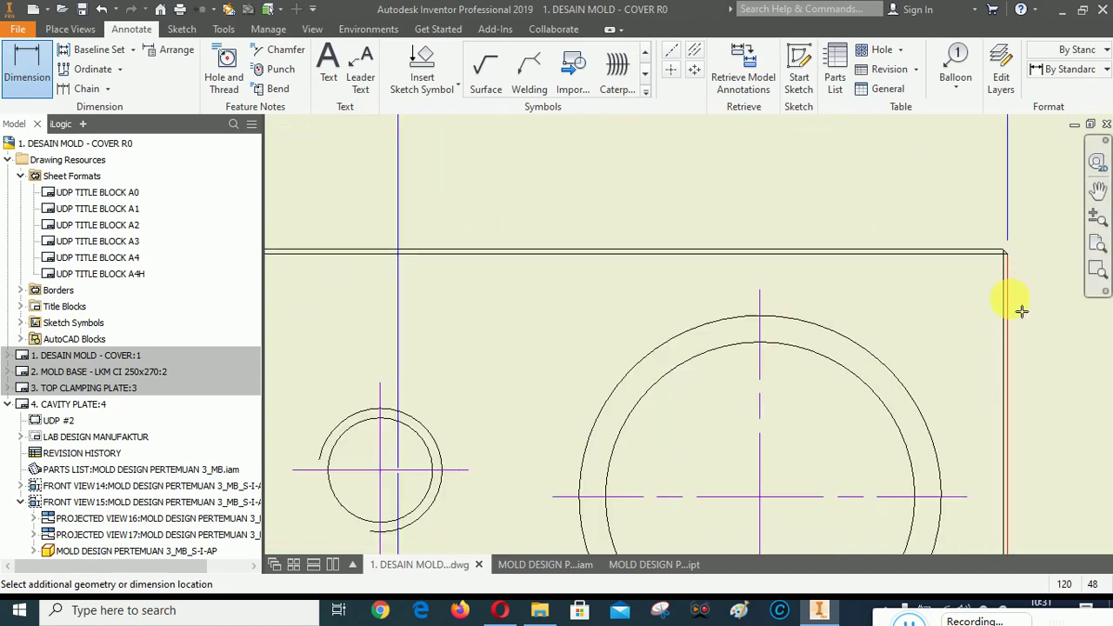
scroll(1017, 330, "up", 2)
scroll(785, 293, "up", 1)
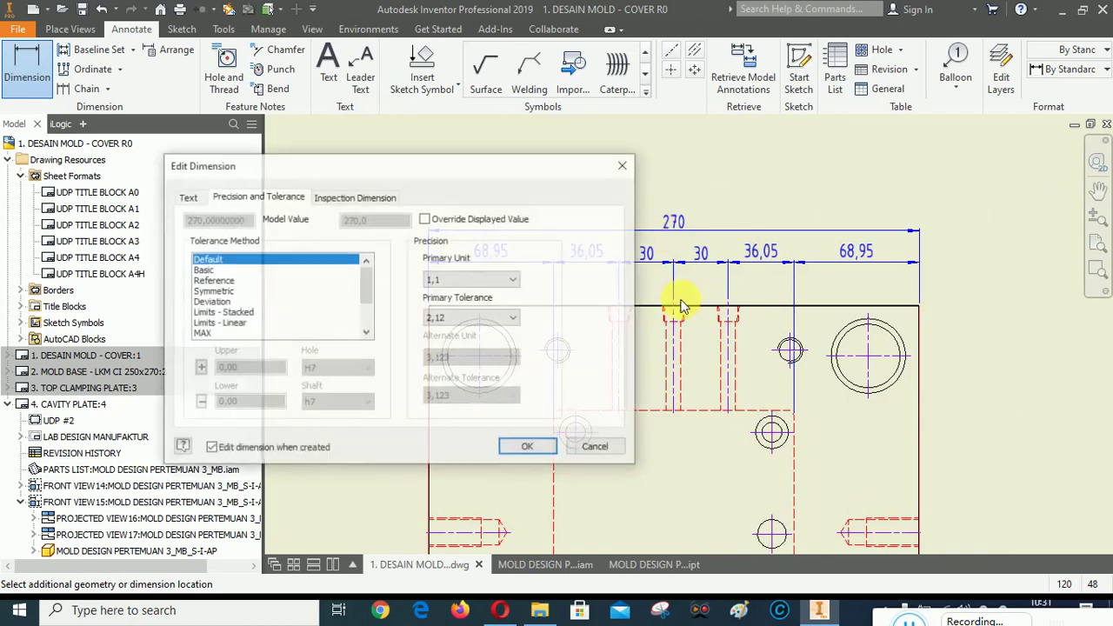
Set the overall width dimension's tolerance method to Reference and finish dimensioning.
mouse_move(484, 169)
left_mouse_down()
mouse_move(397, 218)
mouse_move(337, 333)
mouse_move(404, 133)
left_mouse_up()
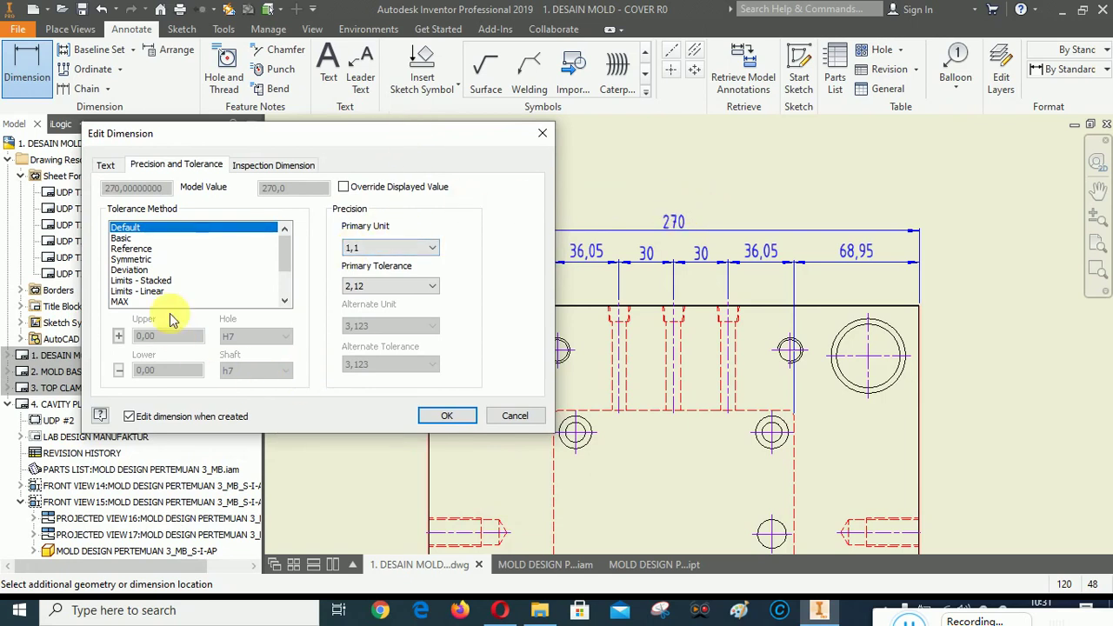
left_click(131, 250)
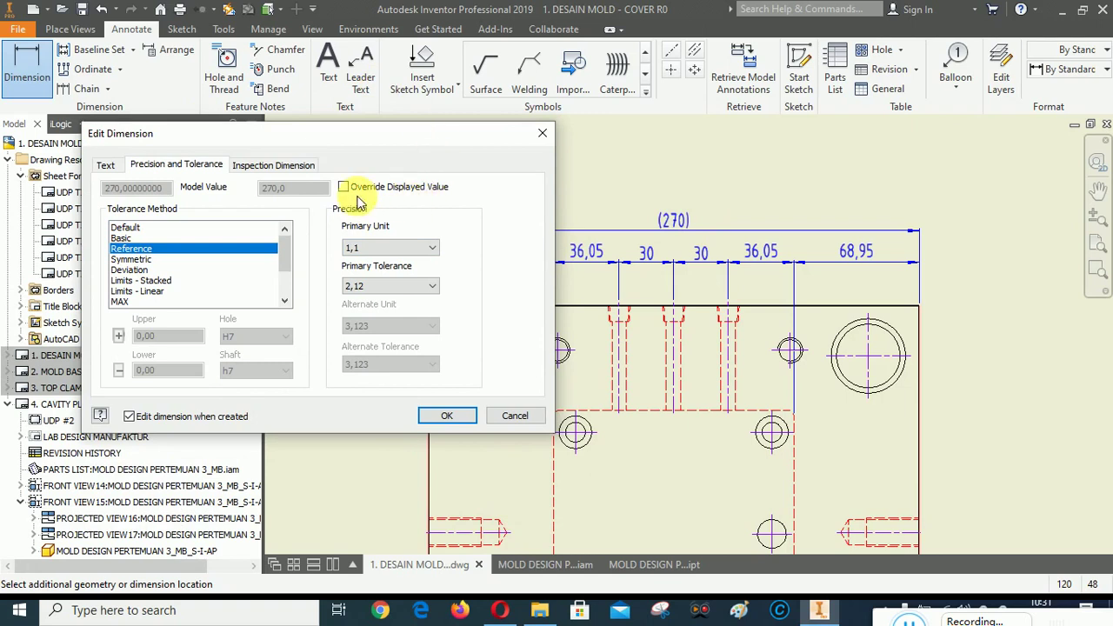
left_click(446, 415)
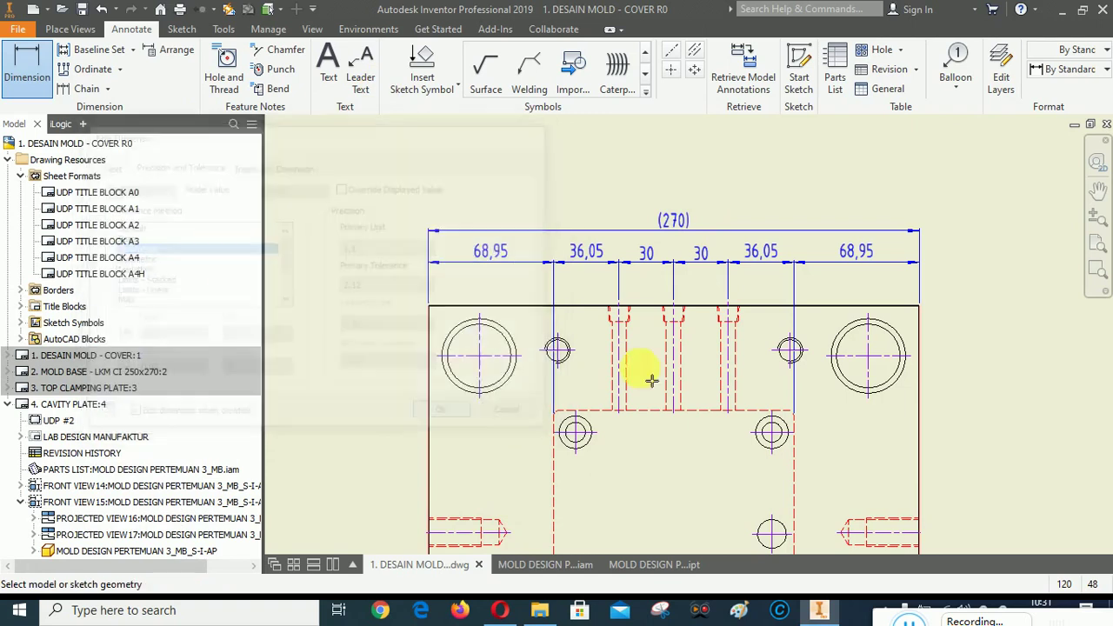
right_click(798, 171)
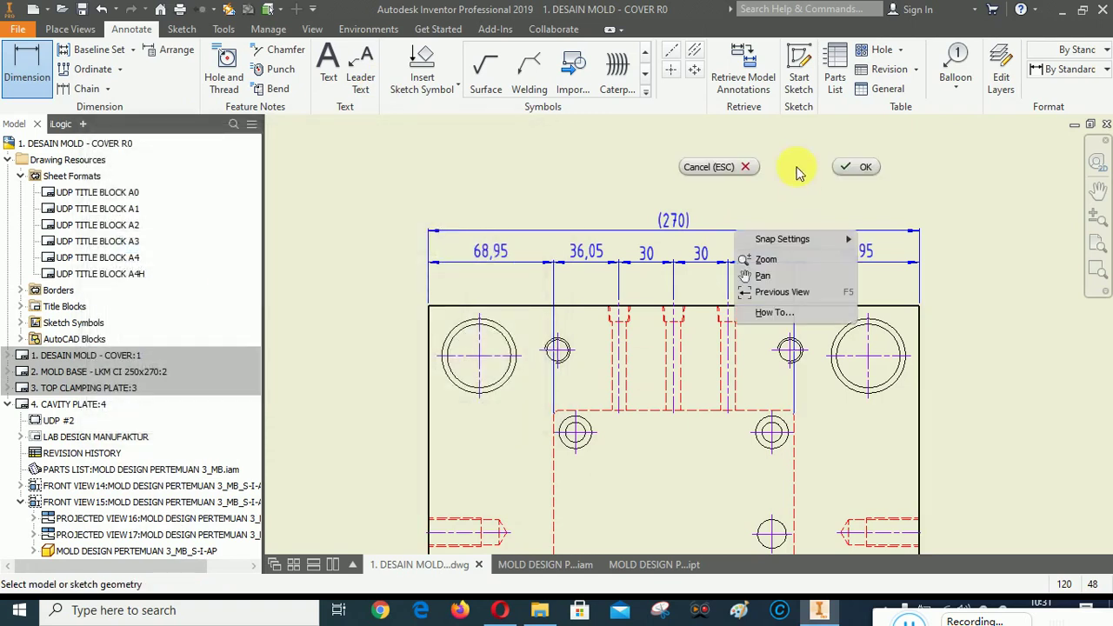
left_click(856, 168)
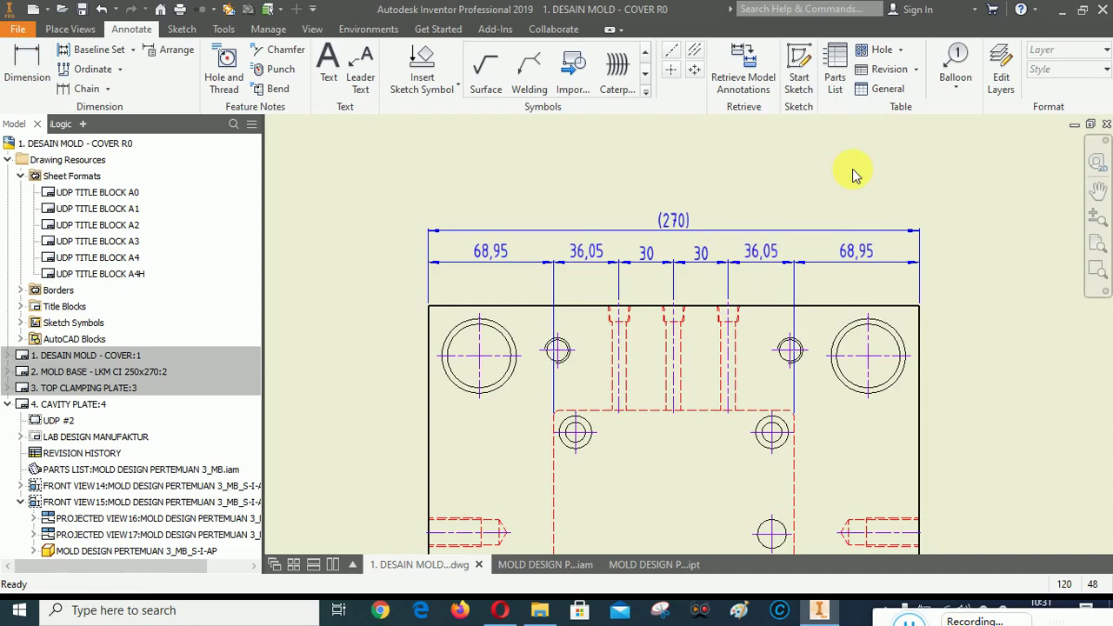
Arrange all the dimensions above the plan view, including the overall width, relative to the plate's upper edge.
left_click(480, 251)
left_click(587, 252, "ctrl")
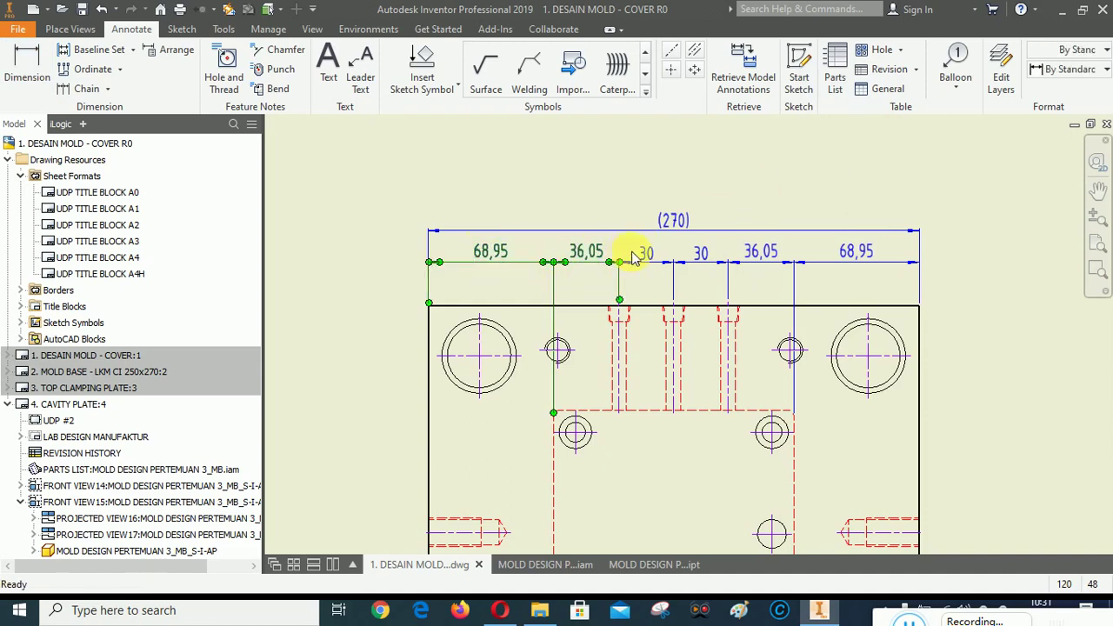
left_click(701, 253, "ctrl")
left_click(746, 251, "ctrl")
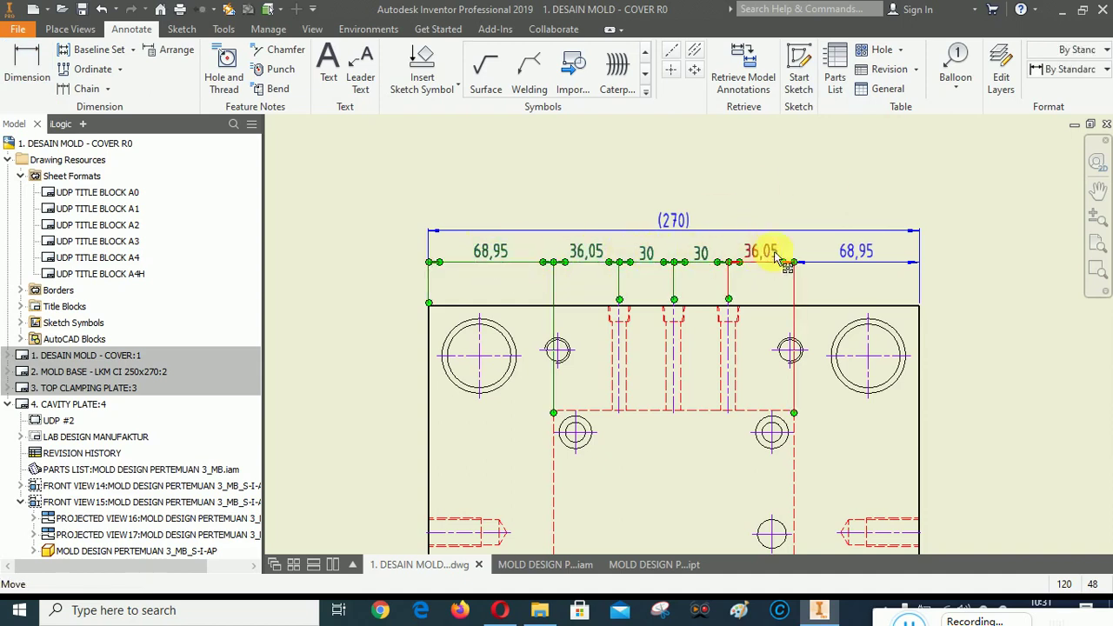
left_click(866, 251, "ctrl")
left_click(668, 223, "ctrl")
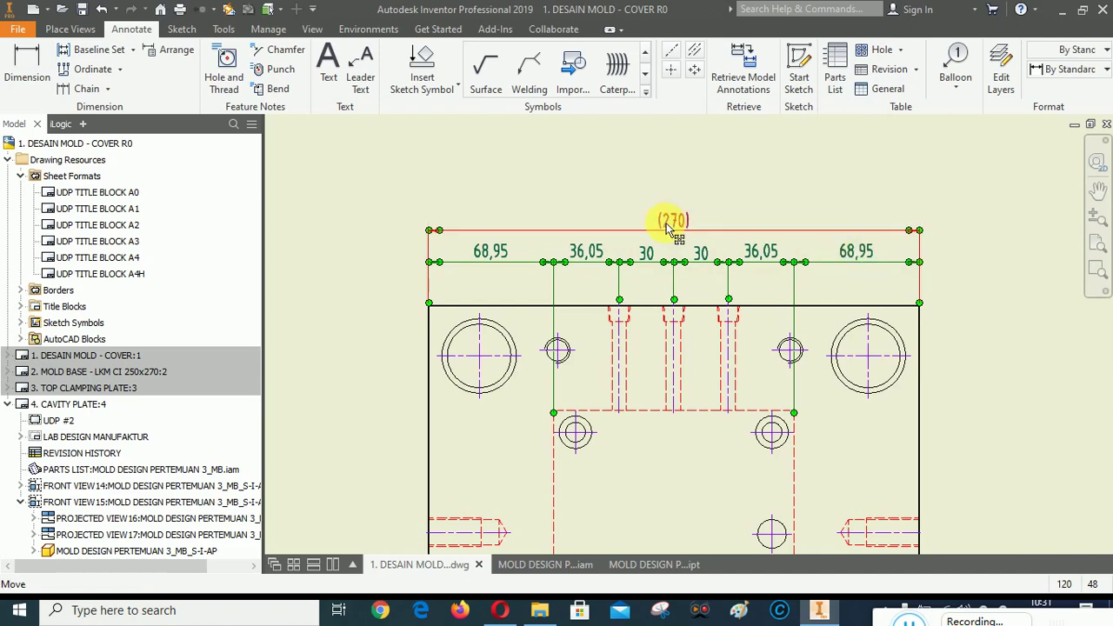
right_click(560, 174)
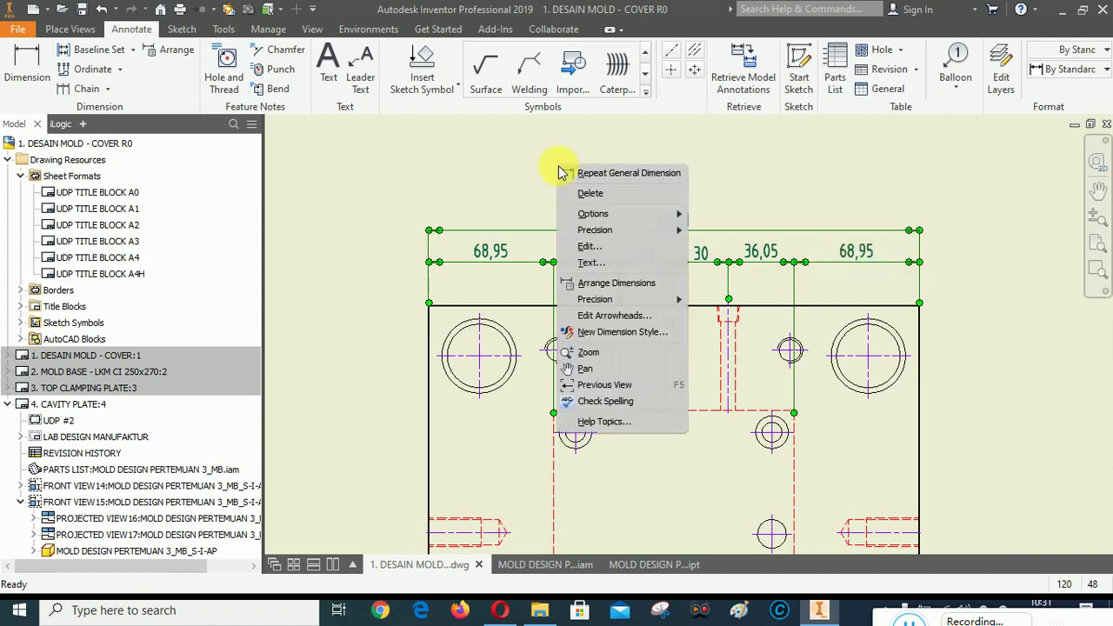
left_click(580, 282)
scroll(665, 309, "up", 5)
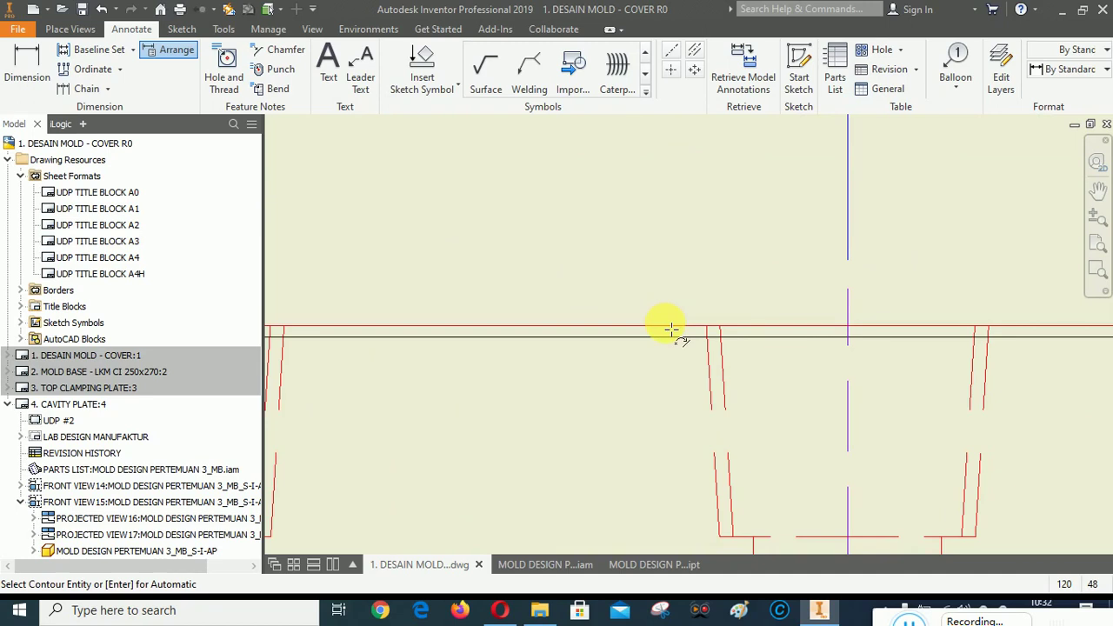
left_click(671, 330)
scroll(687, 313, "down", 4)
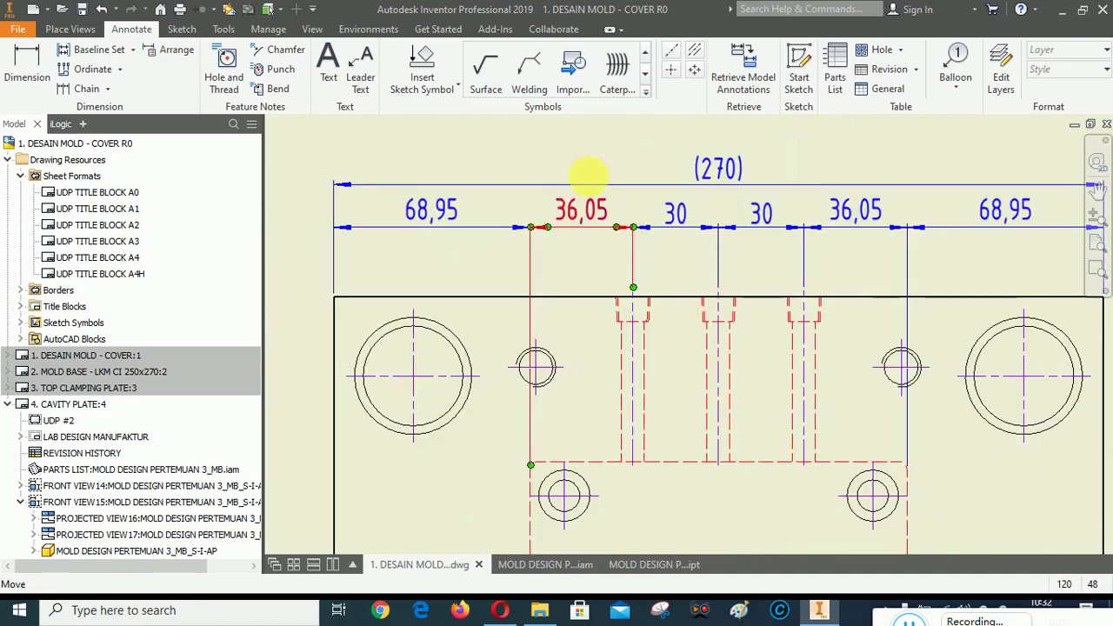
Dimension the plate's left edge to the center of the large lower-left hole, placing it below the plan view.
scroll(696, 202, "down", 2)
scroll(695, 202, "down", 2)
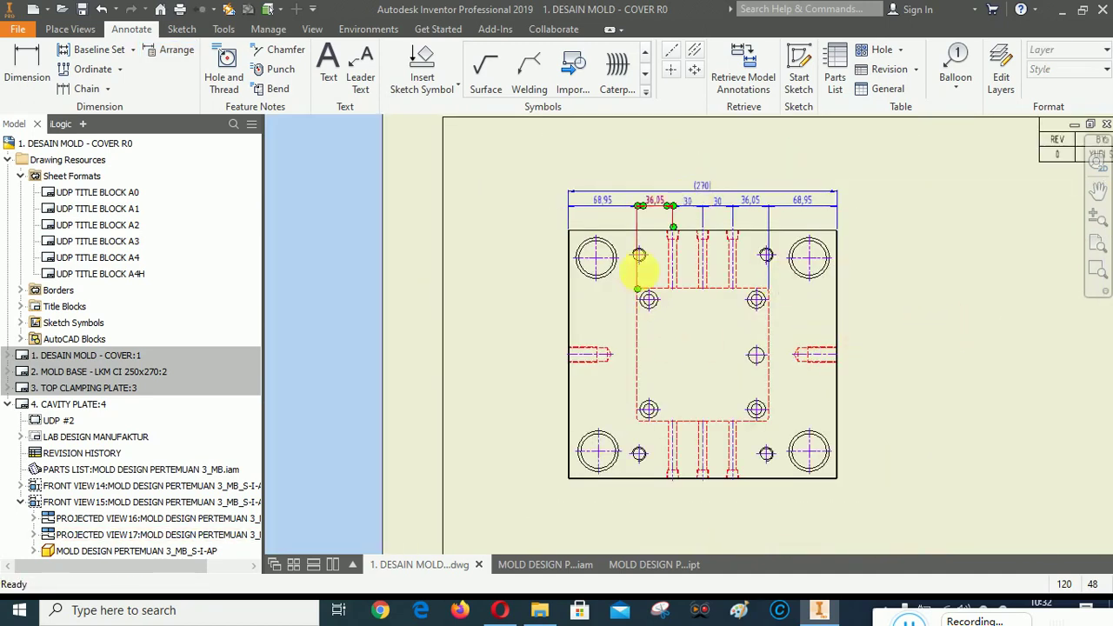
scroll(639, 278, "up", 3)
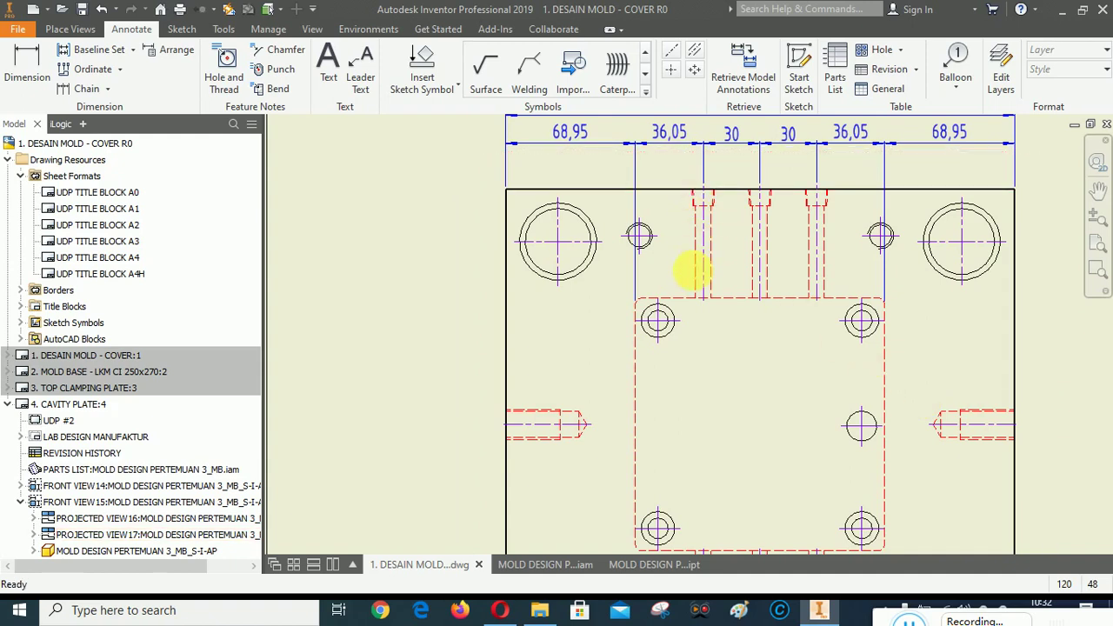
scroll(778, 209, "down", 3)
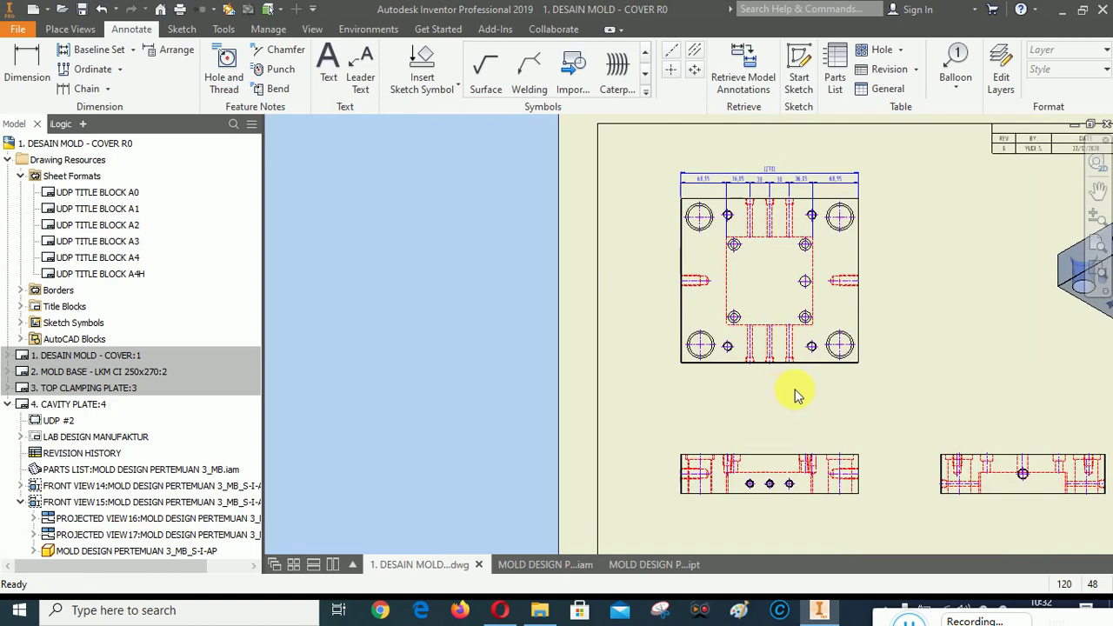
scroll(795, 391, "up", 2)
scroll(693, 392, "down", 1)
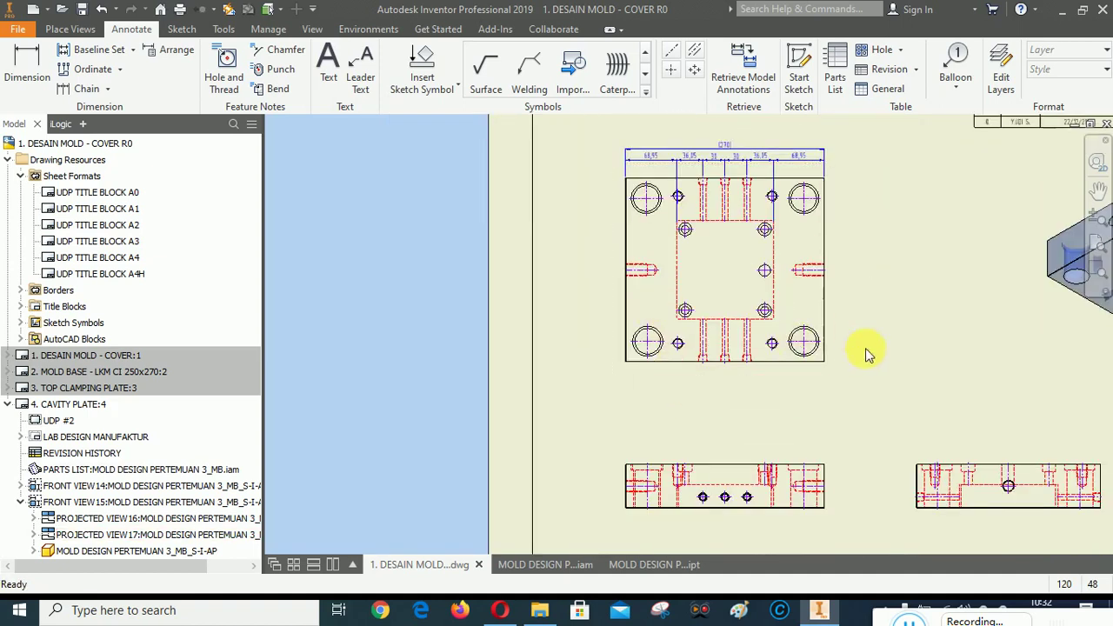
left_click(1094, 248)
left_click_drag(602, 310, 862, 435)
left_click(27, 65)
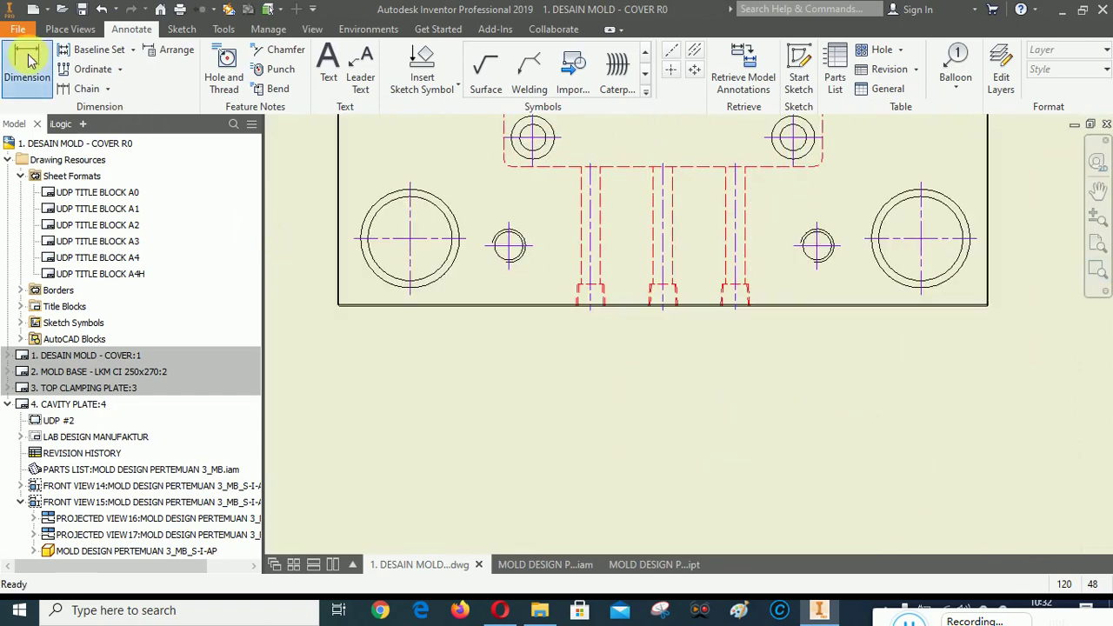
scroll(351, 330, "up", 3)
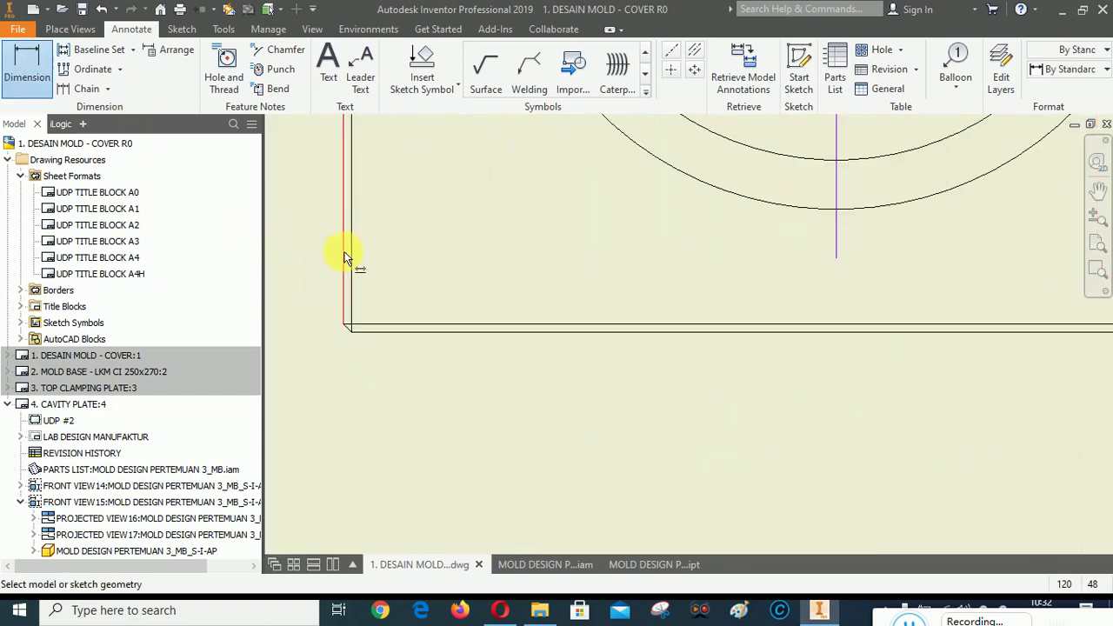
left_click(344, 258)
scroll(487, 388, "down", 3)
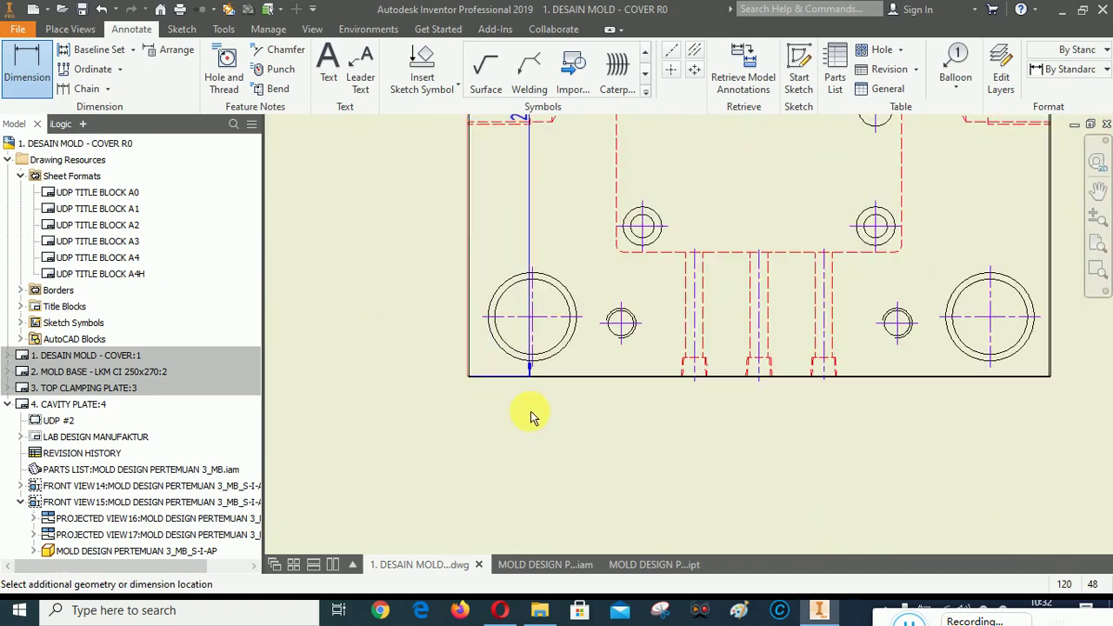
scroll(540, 385, "up", 3)
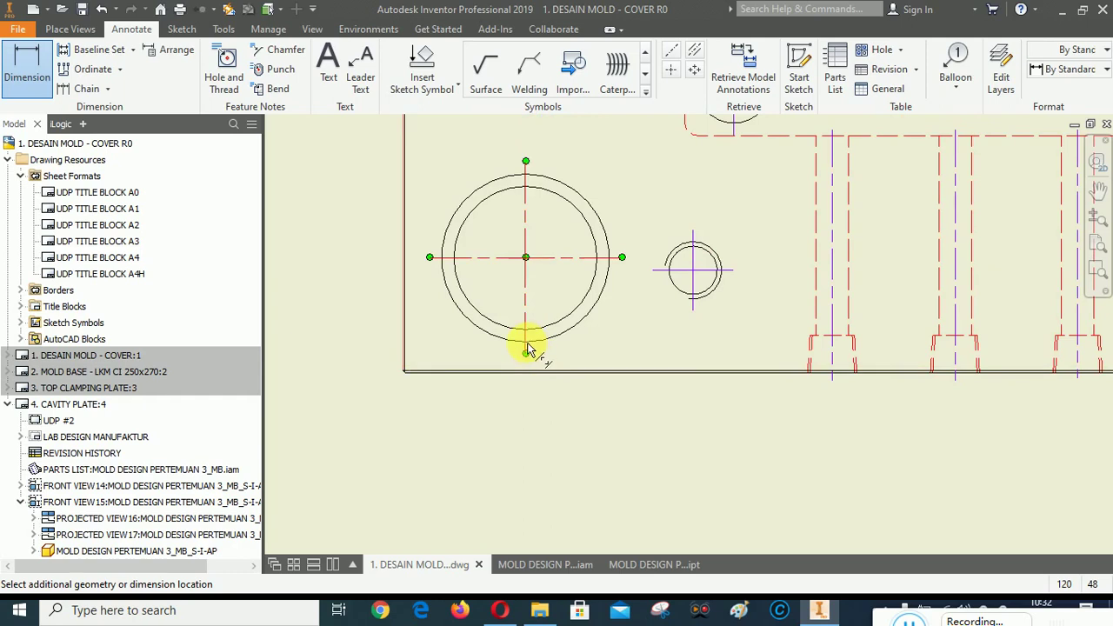
left_click(526, 352)
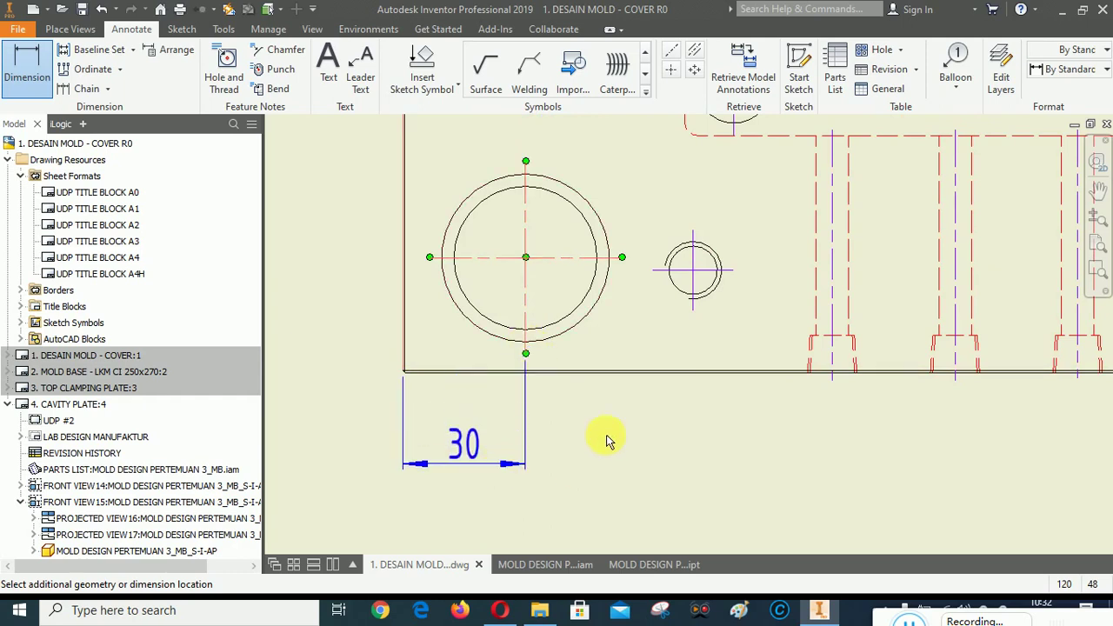
left_click(607, 440)
left_click(448, 412)
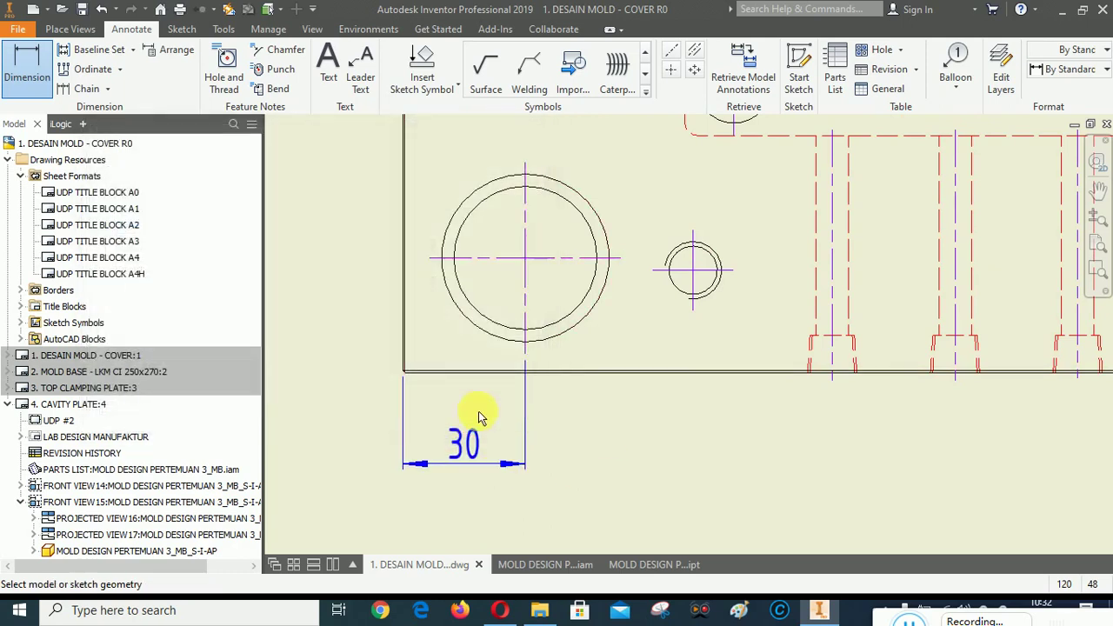
Dimension the large lower-left hole's center to the adjacent small hole's center, continuing the row below the plate.
left_click(526, 354)
left_click(694, 311)
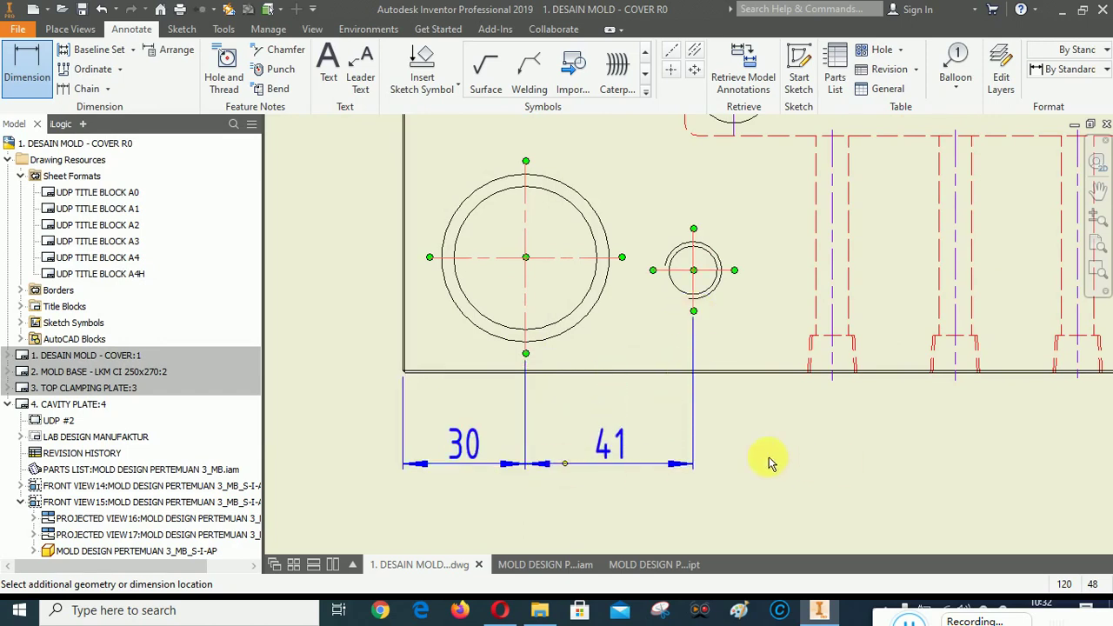
left_click(614, 407)
left_click(473, 415)
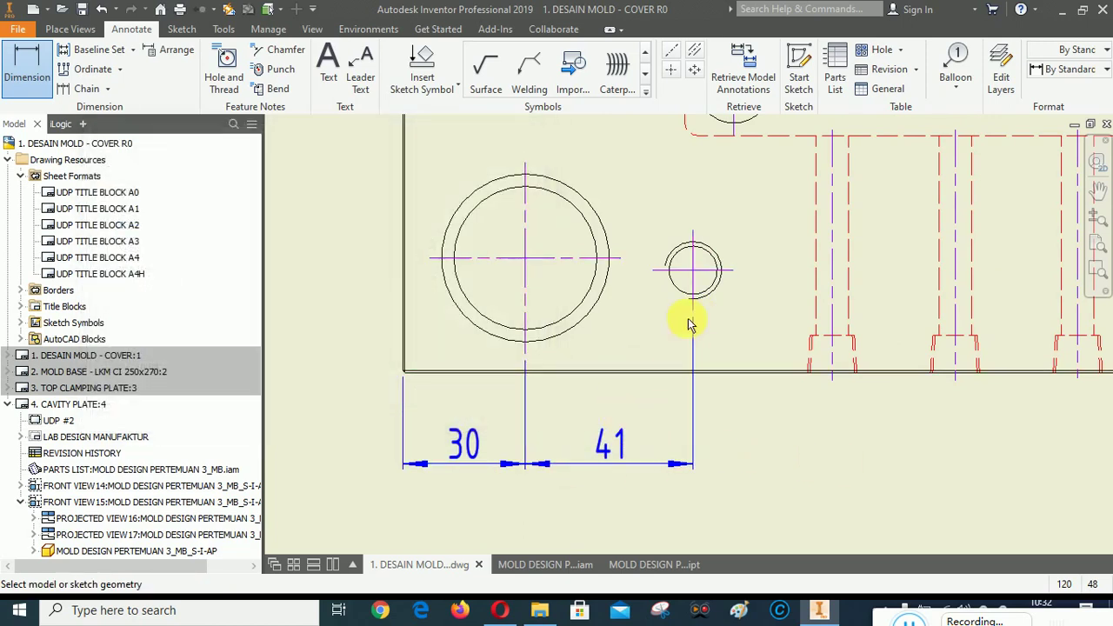
Dimension the small lower-left hole's center to the first lower channel centerline in the same row, keeping the Default tolerance method.
left_click(832, 372)
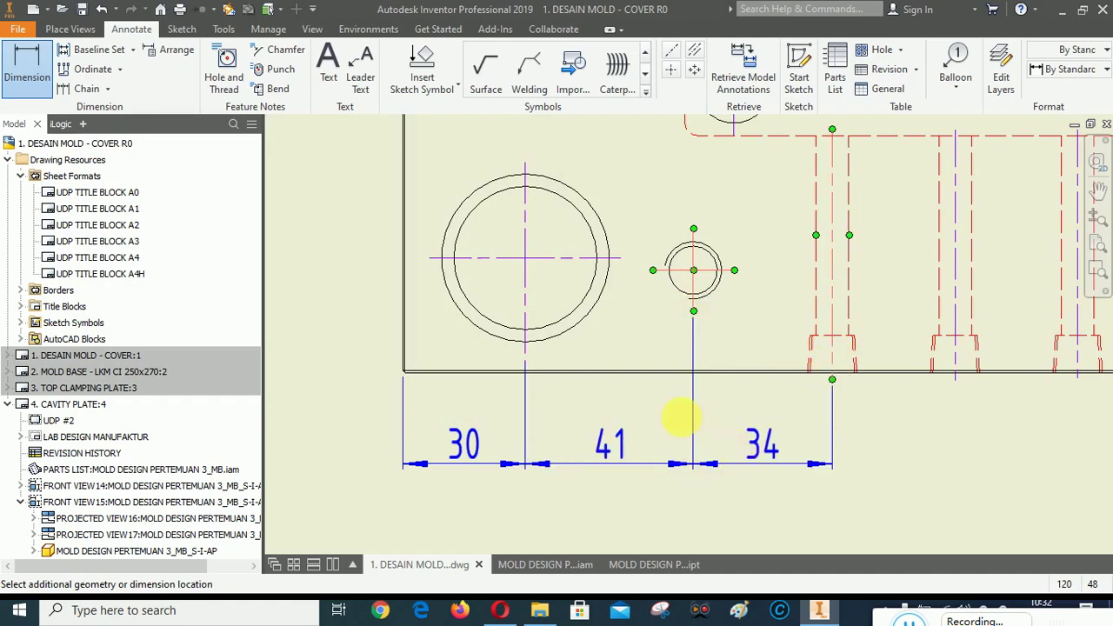
left_click(681, 419)
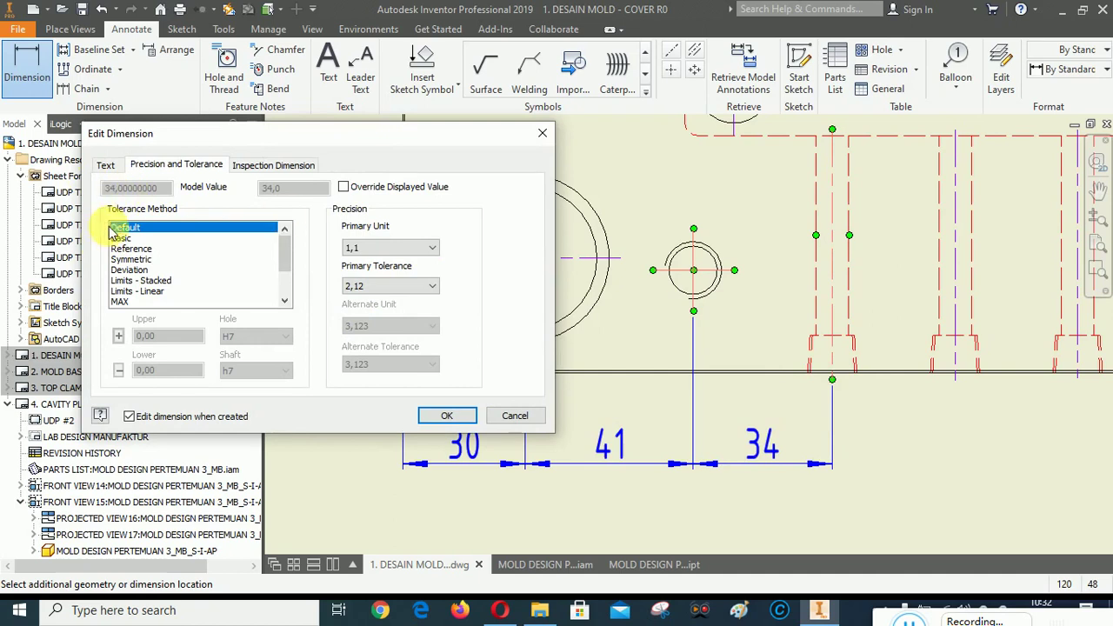
left_click(441, 415)
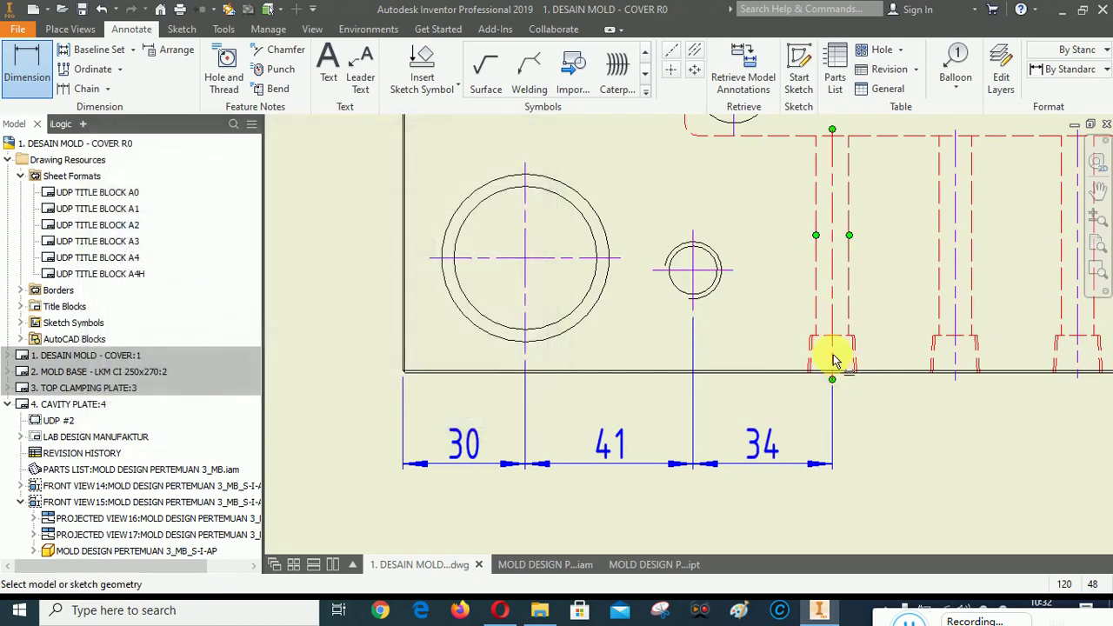
left_click(834, 360)
scroll(729, 439, "down", 5)
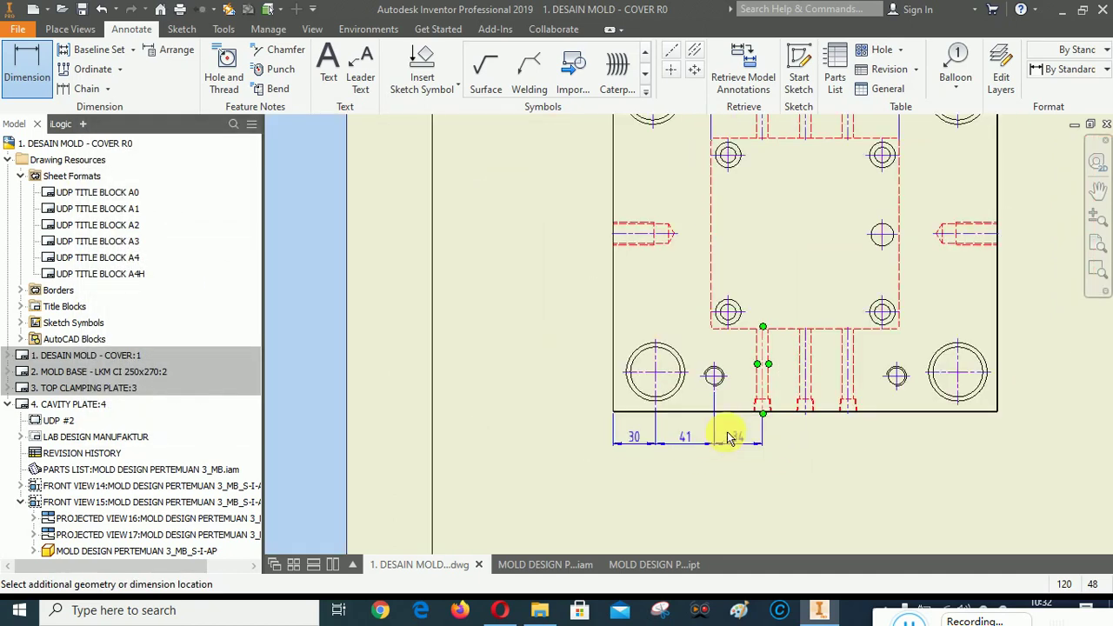
scroll(847, 460, "up", 3)
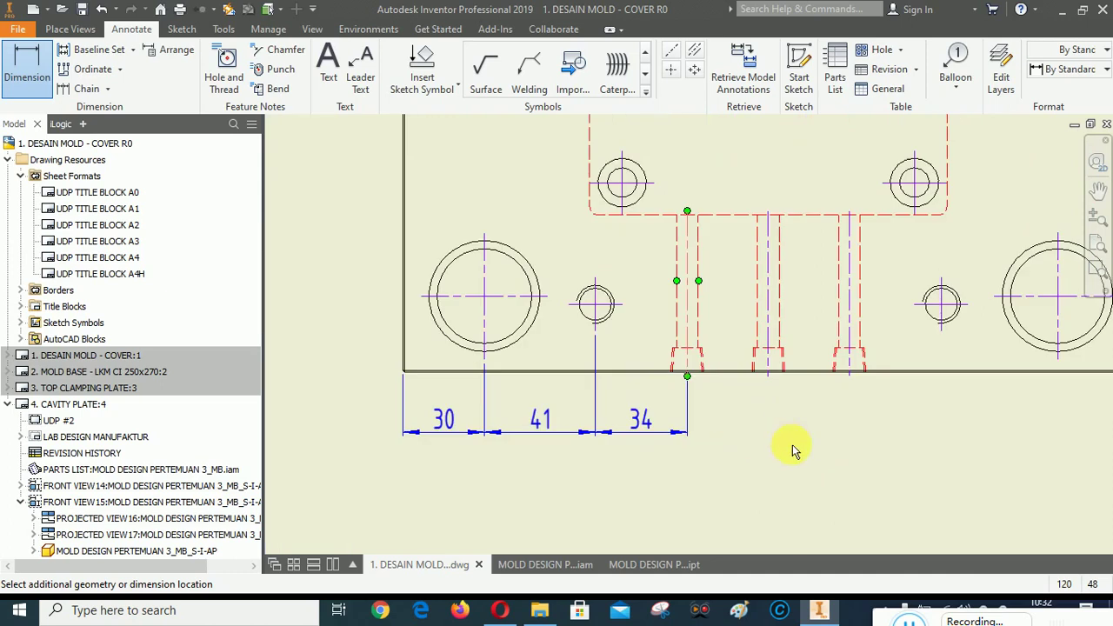
key("Escape")
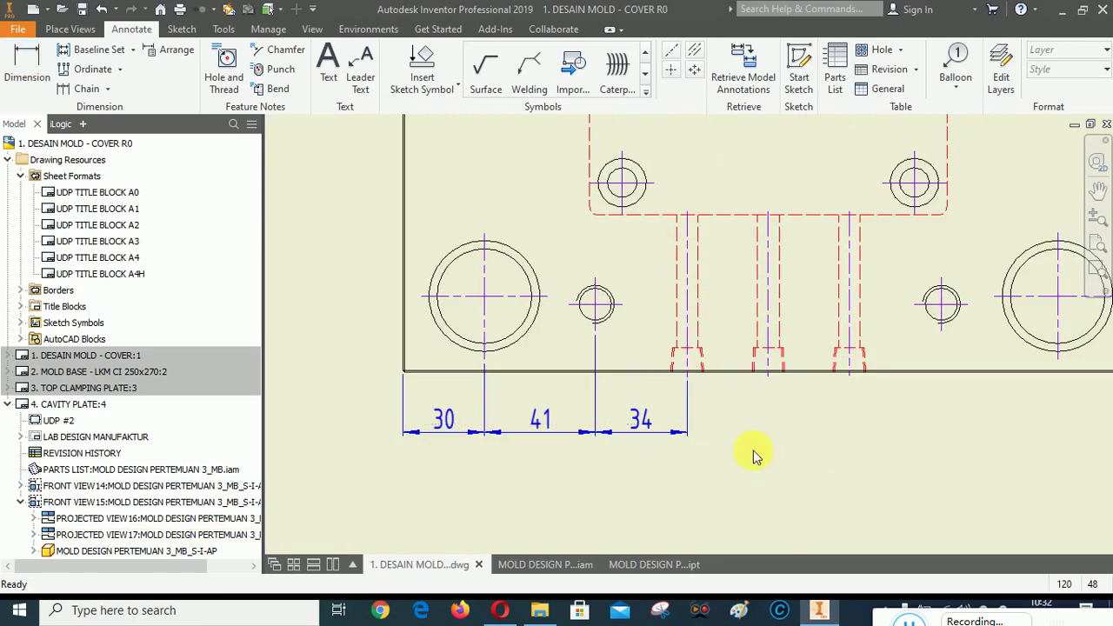
scroll(753, 452, "down", 6)
scroll(792, 459, "up", 5)
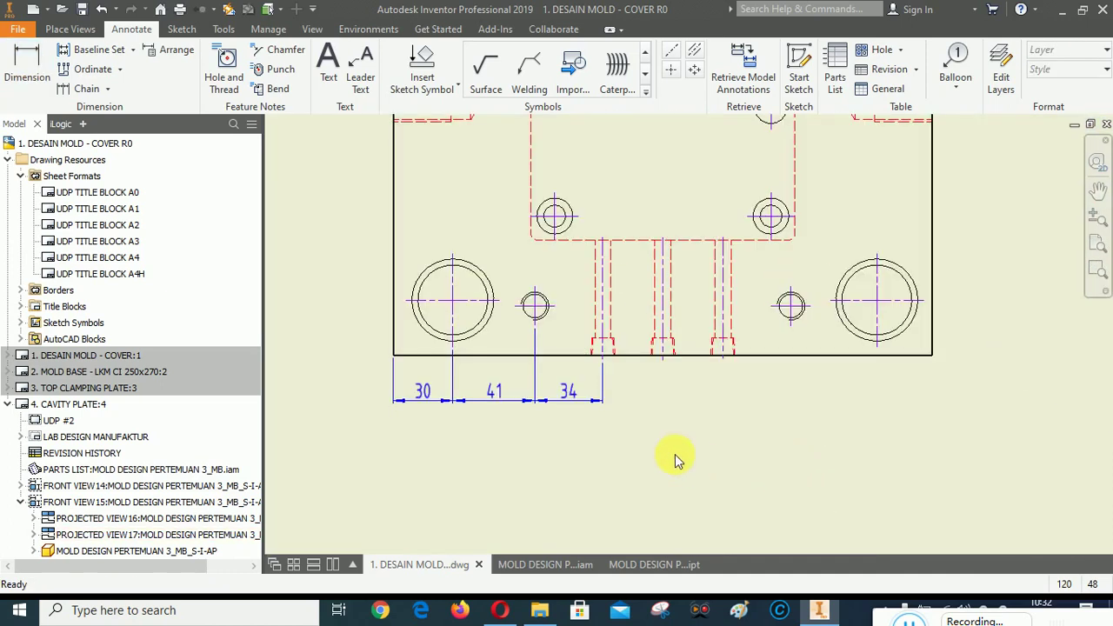
Reattach the last lower dimension's end from the first channel centerline to the center of the small lower-right hole.
left_click(606, 386)
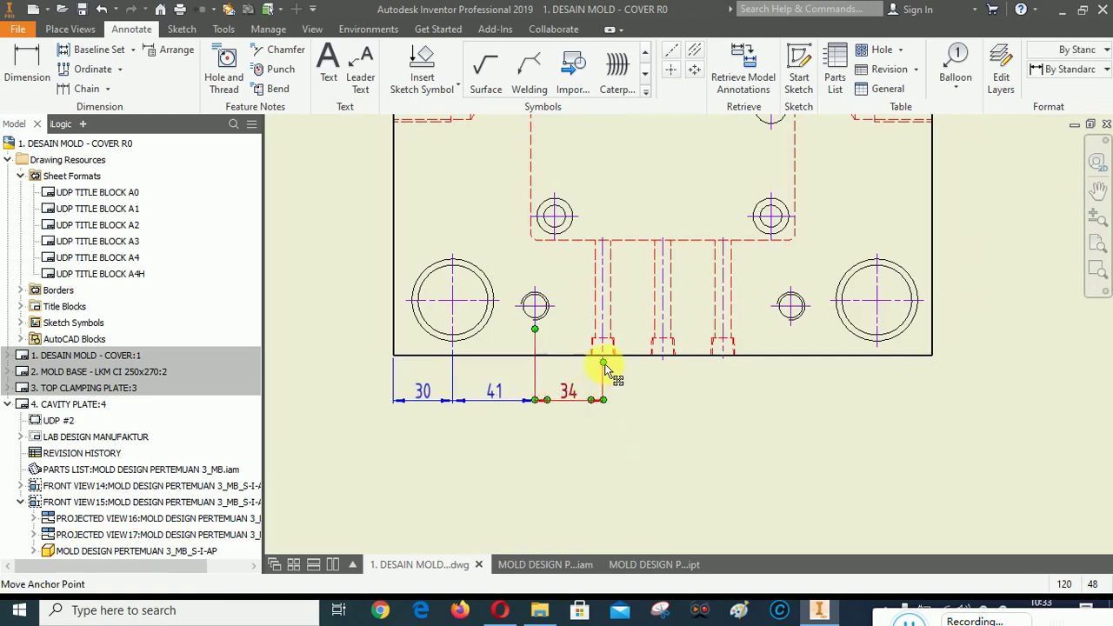
left_click_drag(606, 372, 792, 324)
left_click(924, 493)
Dimension the small lower-right hole's center to the large lower-right hole's center in the row below the plate, with the Default tolerance method.
left_click(26, 87)
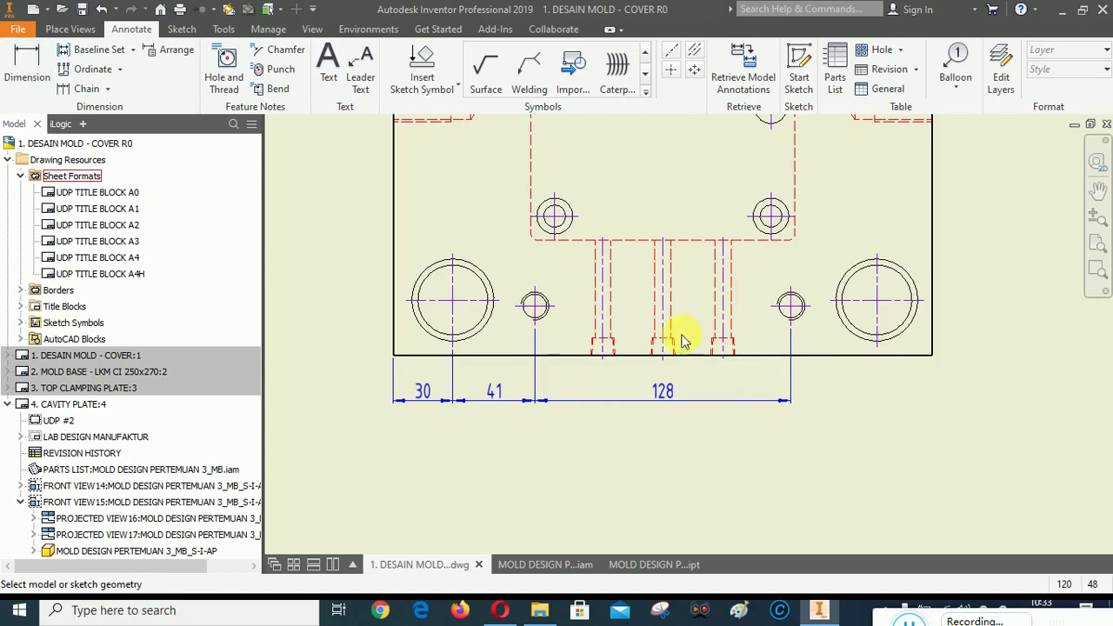
scroll(806, 391, "up", 2)
left_click(779, 264)
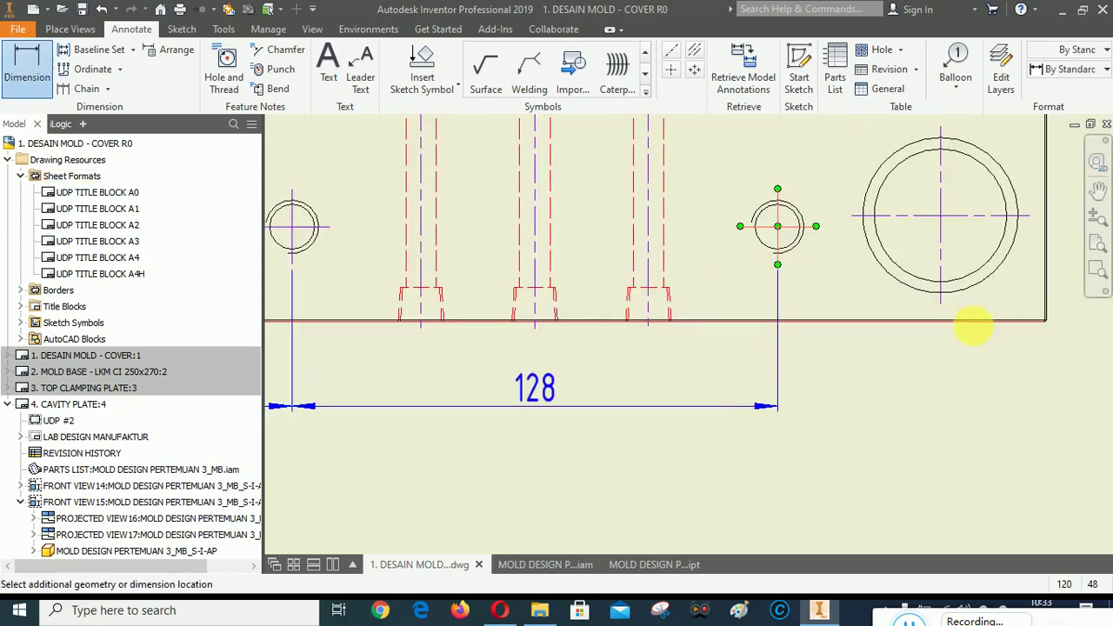
left_click(940, 303)
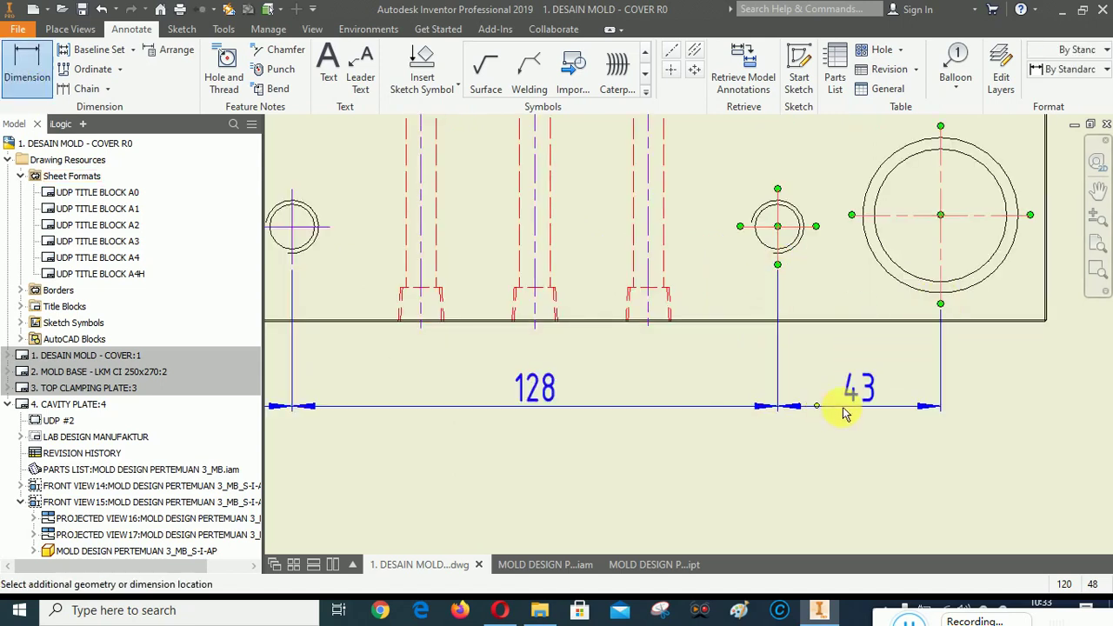
left_click(834, 443)
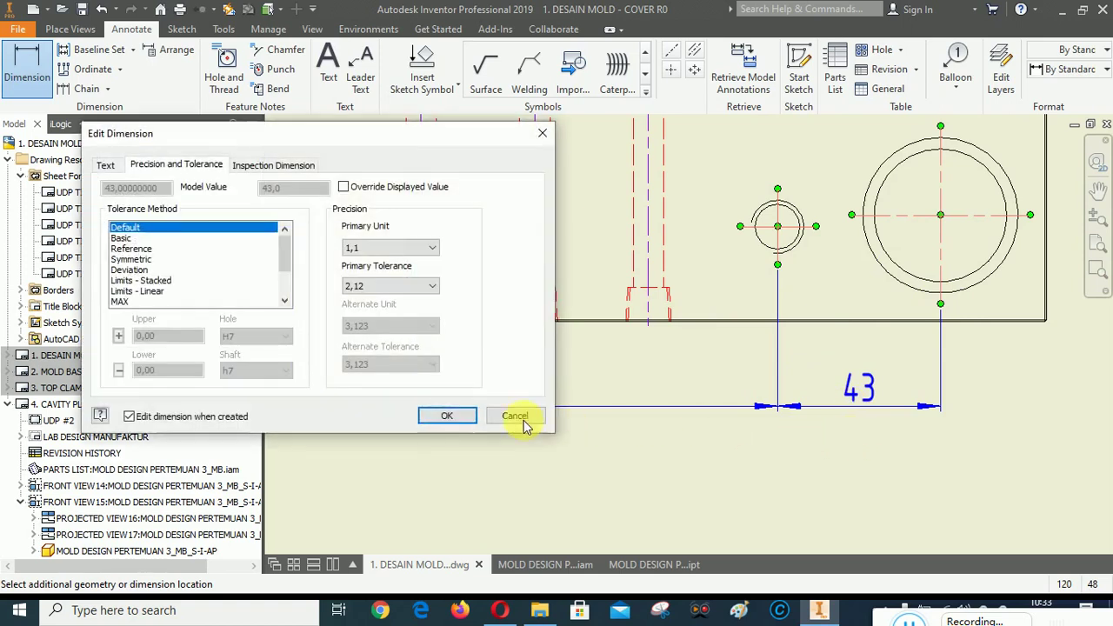
left_click(435, 417)
scroll(889, 392, "down", 4)
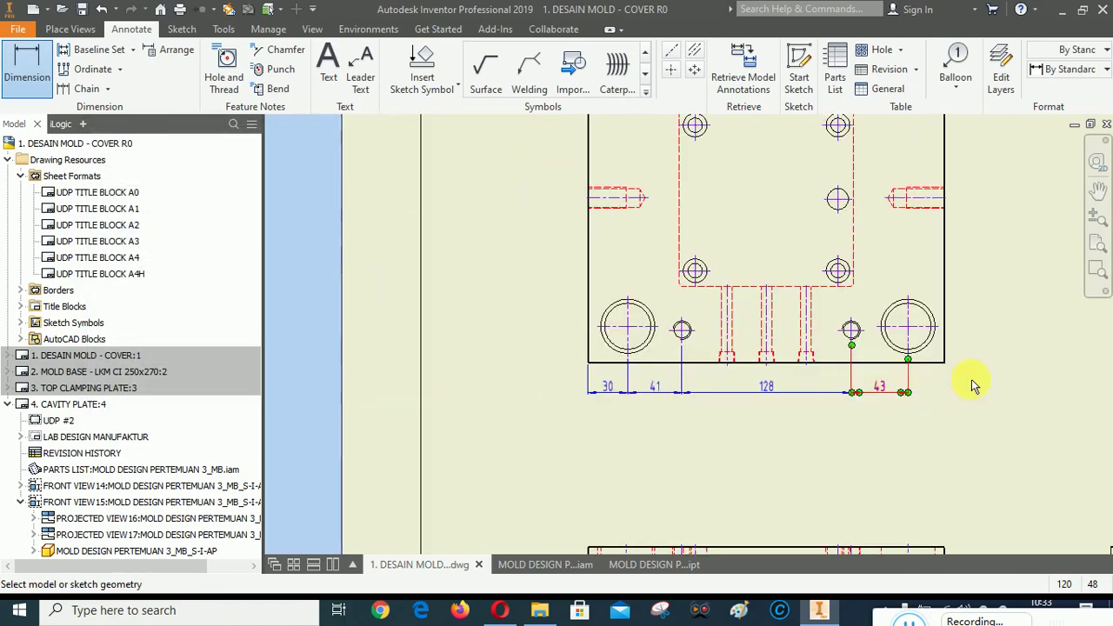
Dimension the horizontal distance from the lower-right large hole's centre to the plate's right edge, in line with the existing dimension chain.
scroll(955, 379, "up", 5)
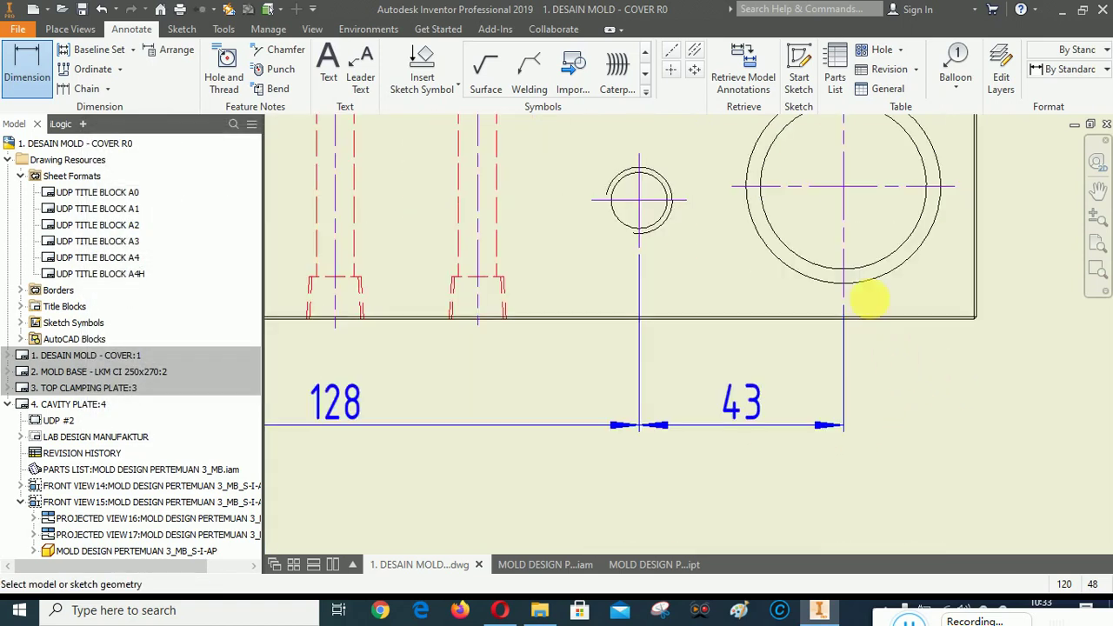
left_click(843, 298)
scroll(984, 308, "up", 2)
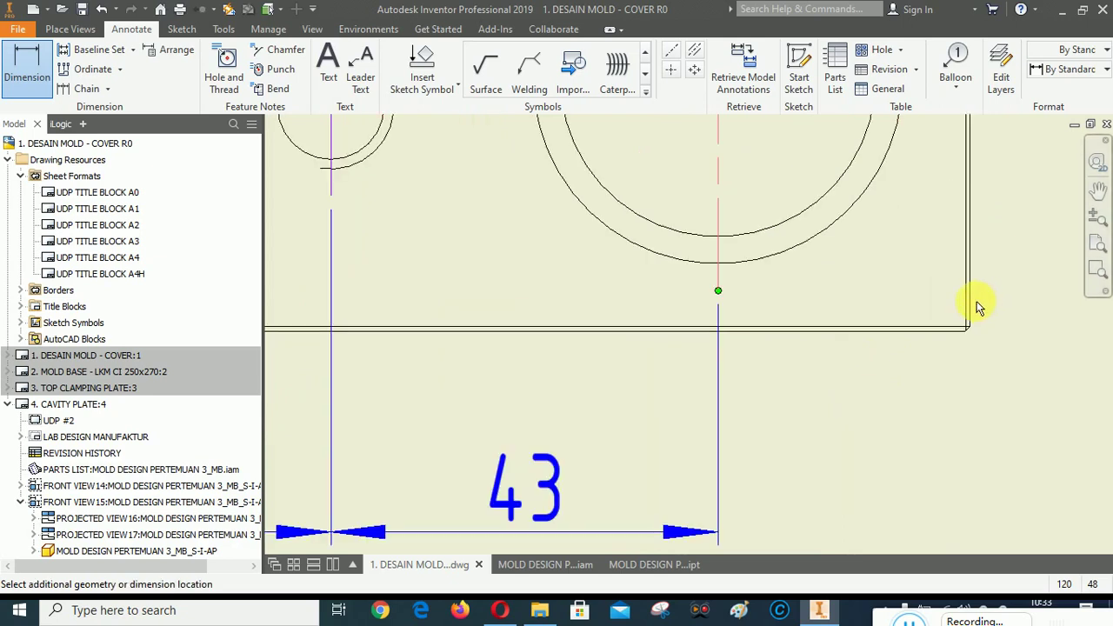
left_click(969, 302)
scroll(972, 305, "down", 2)
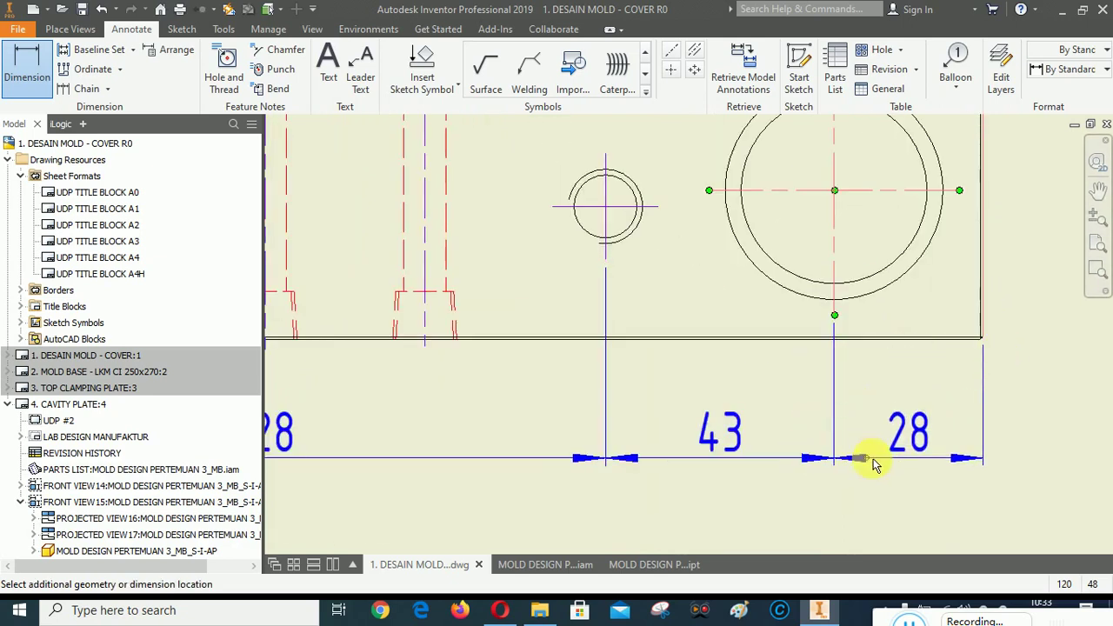
left_click(633, 411)
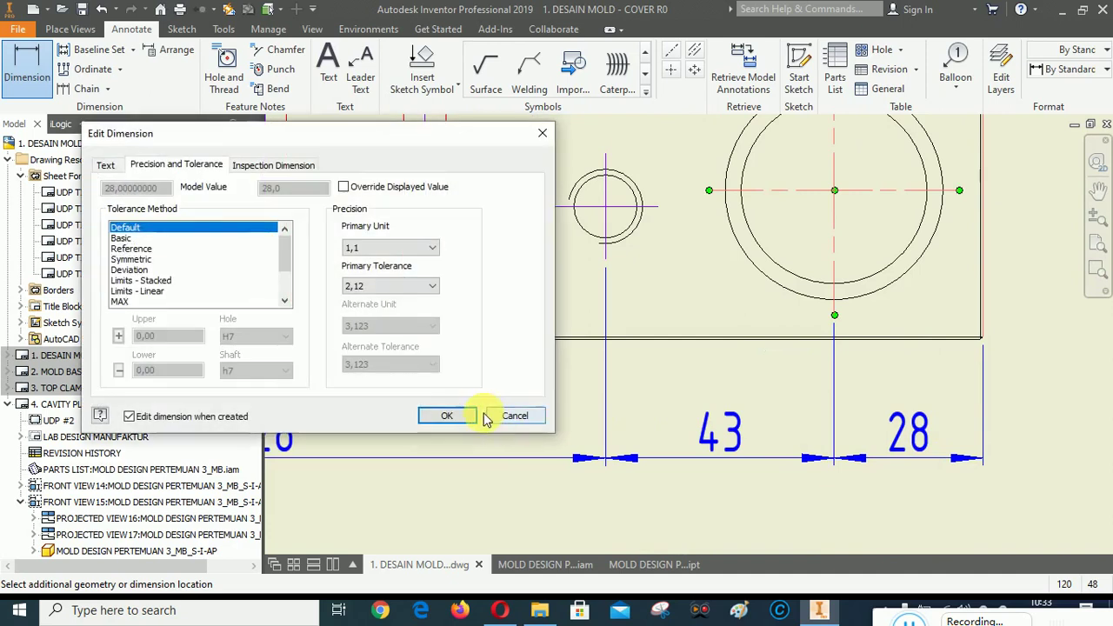
left_click(485, 417)
scroll(923, 446, "down", 3)
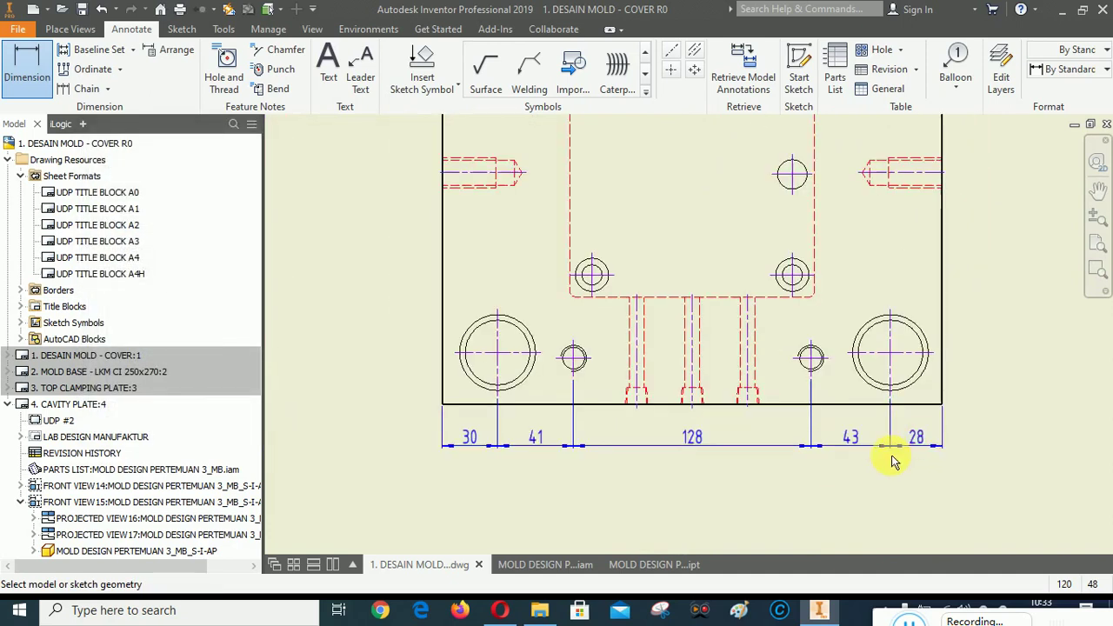
scroll(891, 460, "up", 2)
right_click(953, 474)
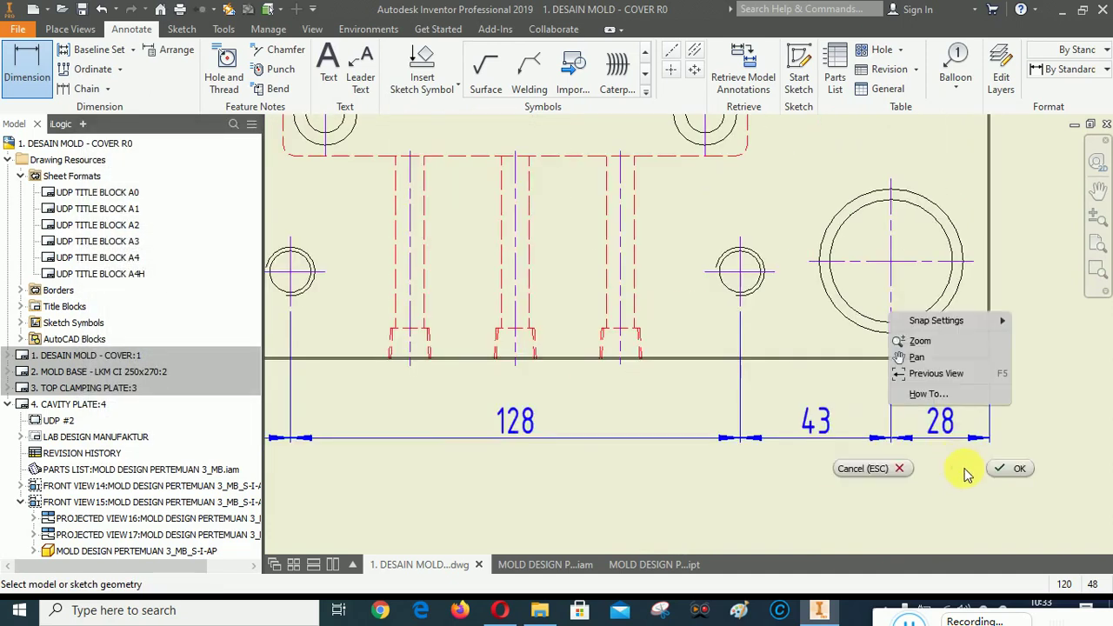
left_click(1014, 474)
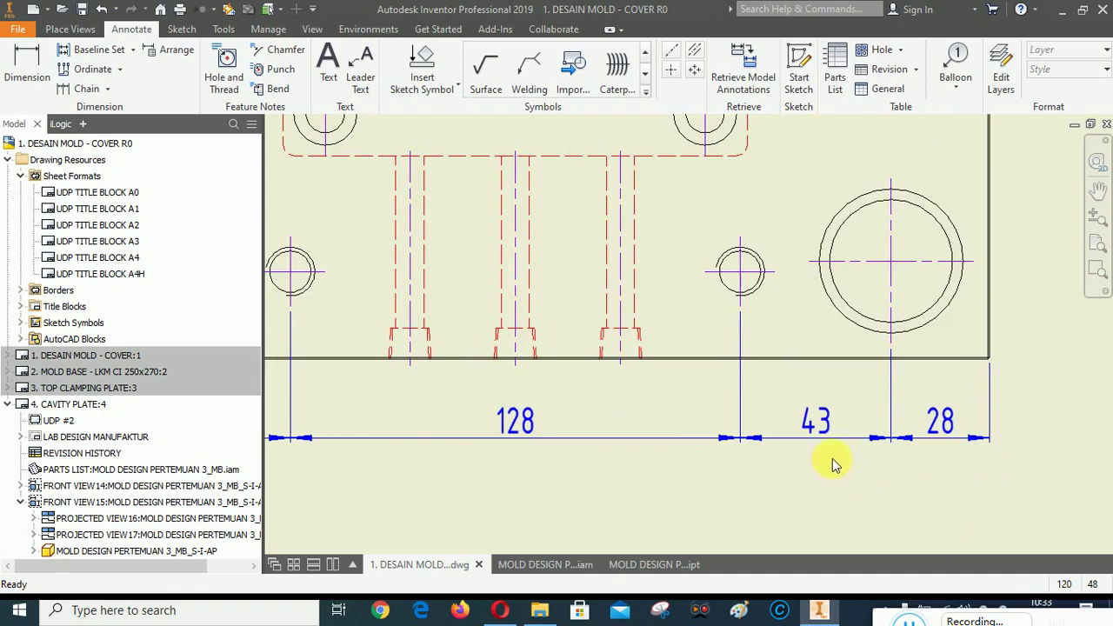
Examine the horizontal dimension chain below the plate view and compare the positions of the four large corner holes.
scroll(970, 375, "down", 2)
scroll(942, 426, "up", 2)
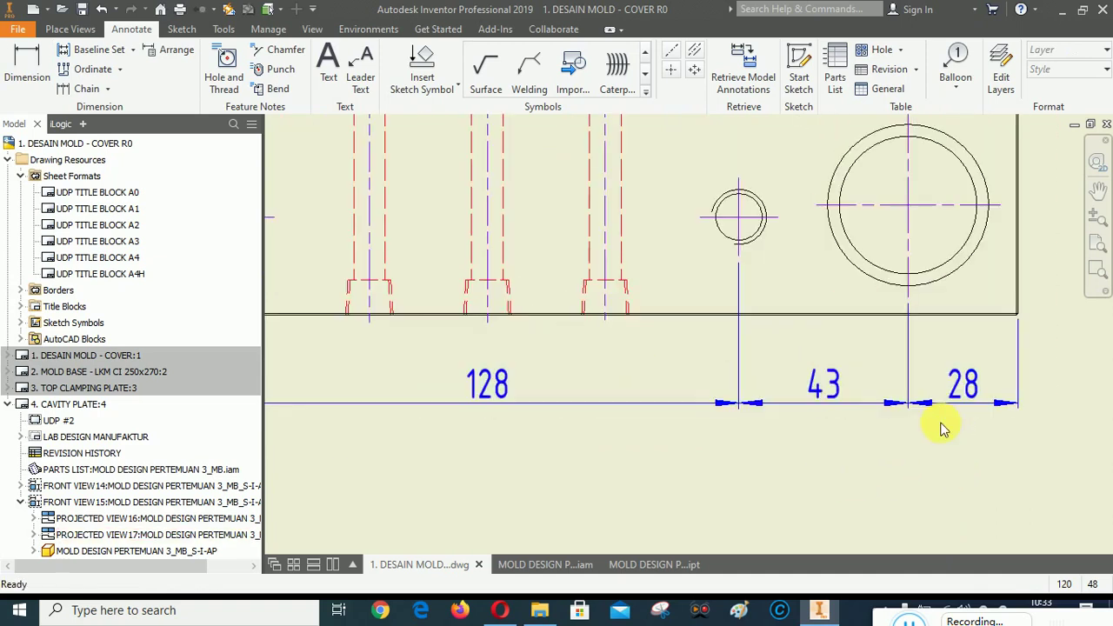
scroll(885, 429, "down", 5)
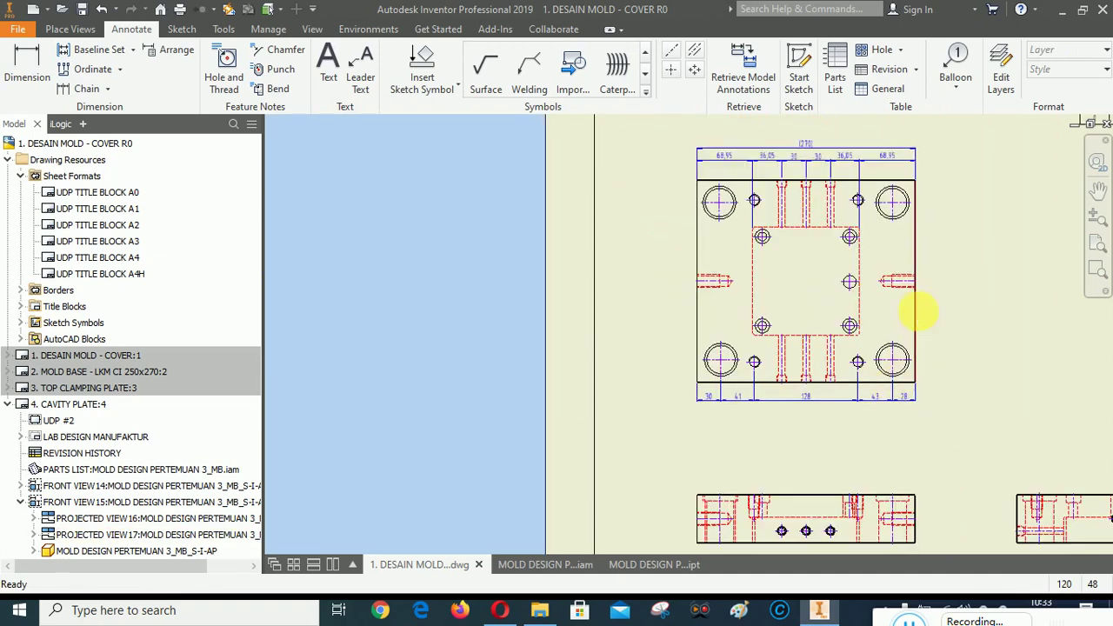
scroll(909, 203, "up", 4)
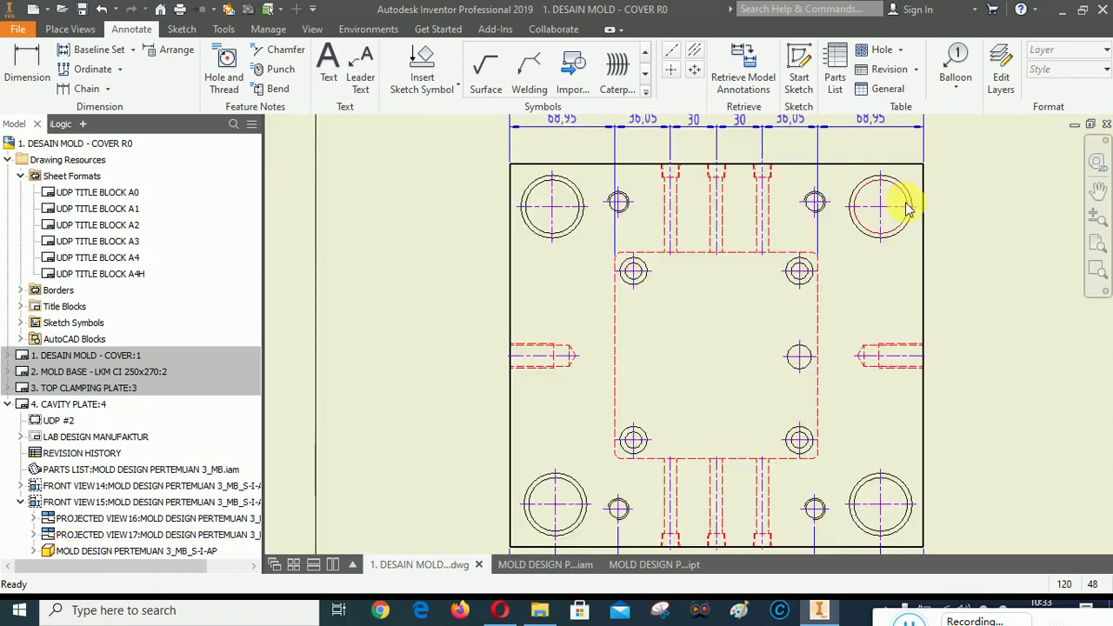
scroll(905, 204, "down", 3)
scroll(887, 408, "up", 5)
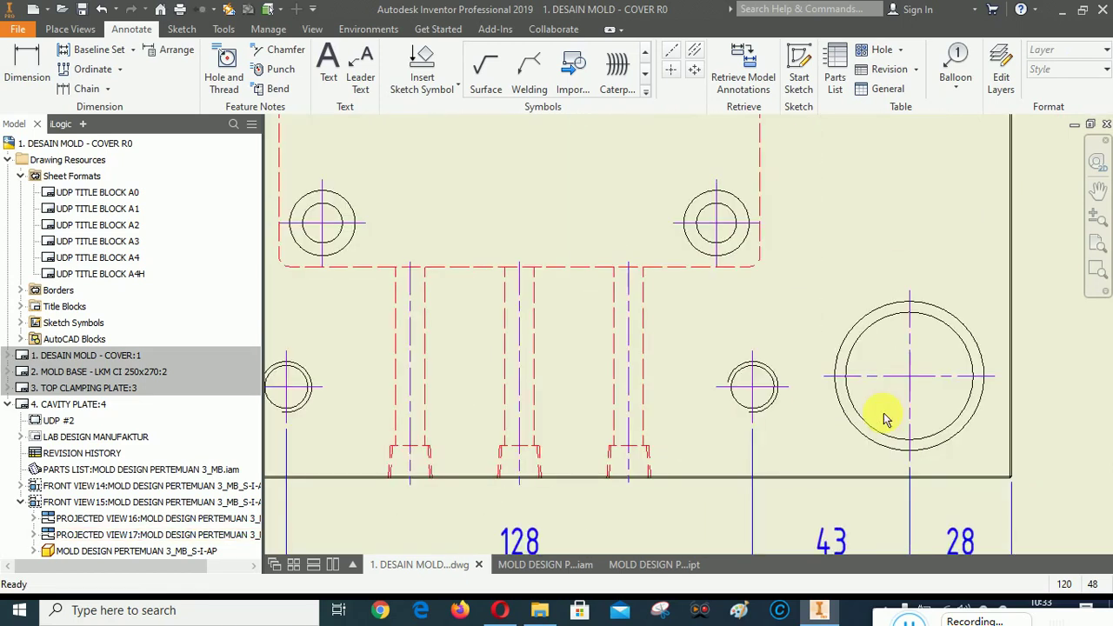
scroll(882, 418, "down", 2)
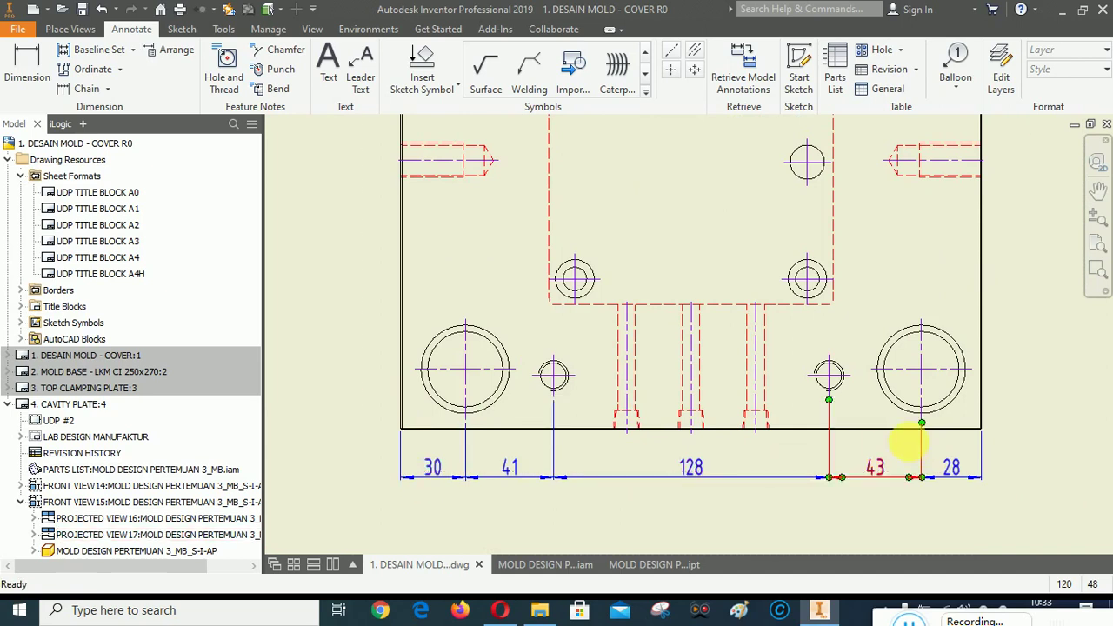
scroll(632, 446, "down", 3)
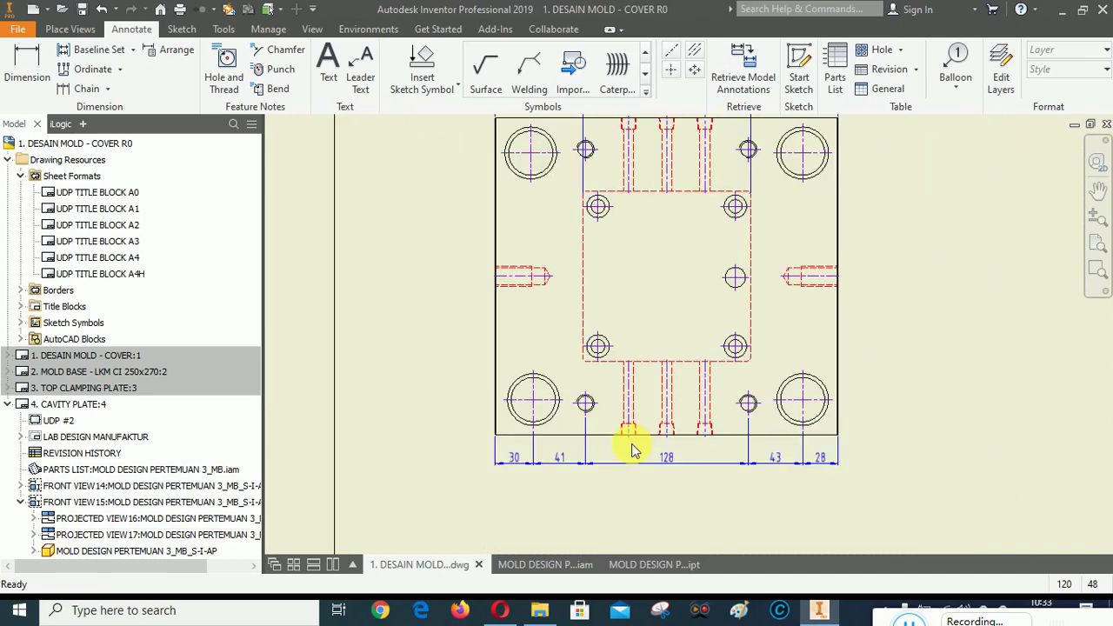
scroll(961, 342, "down", 2)
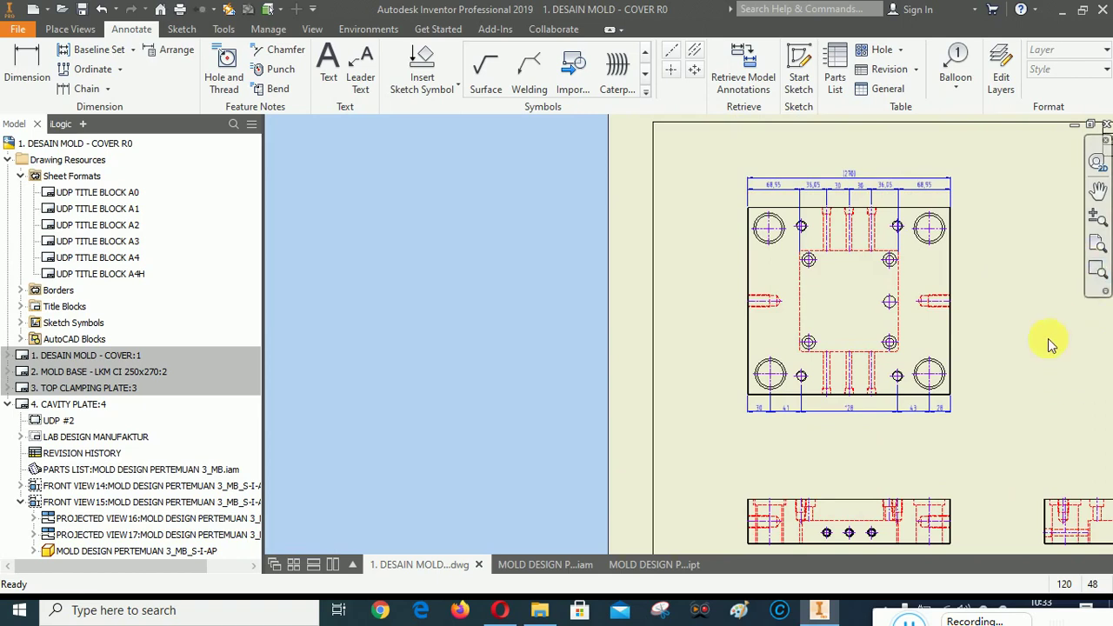
Switch to the cavity plate part and measure the distance from the large corner hole's axis to the adjacent side face.
left_click(661, 566)
scroll(963, 271, "up", 3)
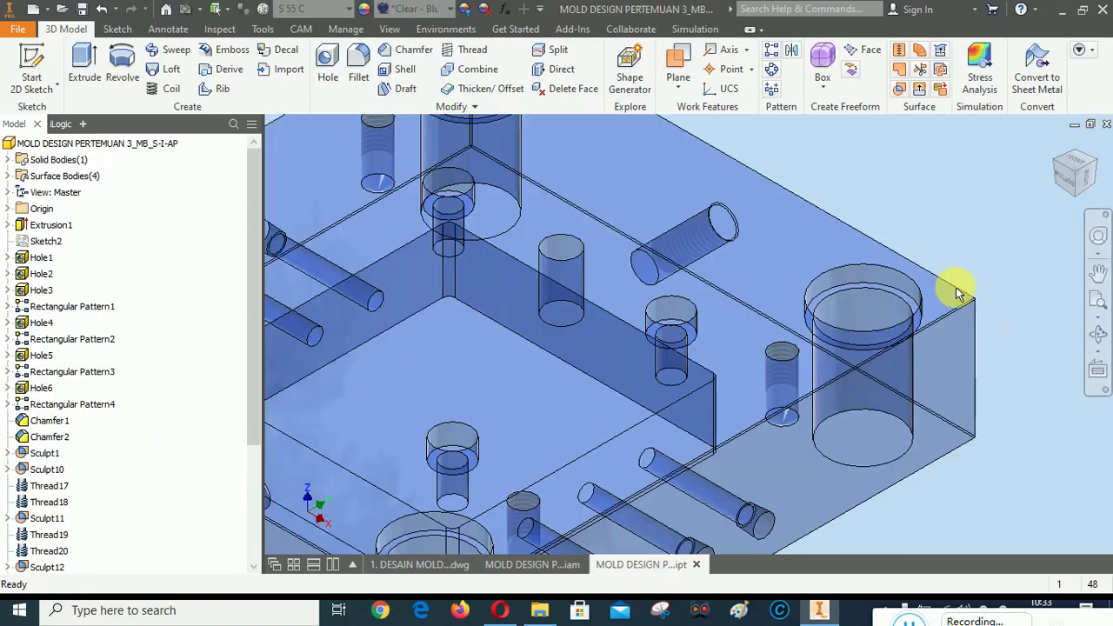
left_click(174, 35)
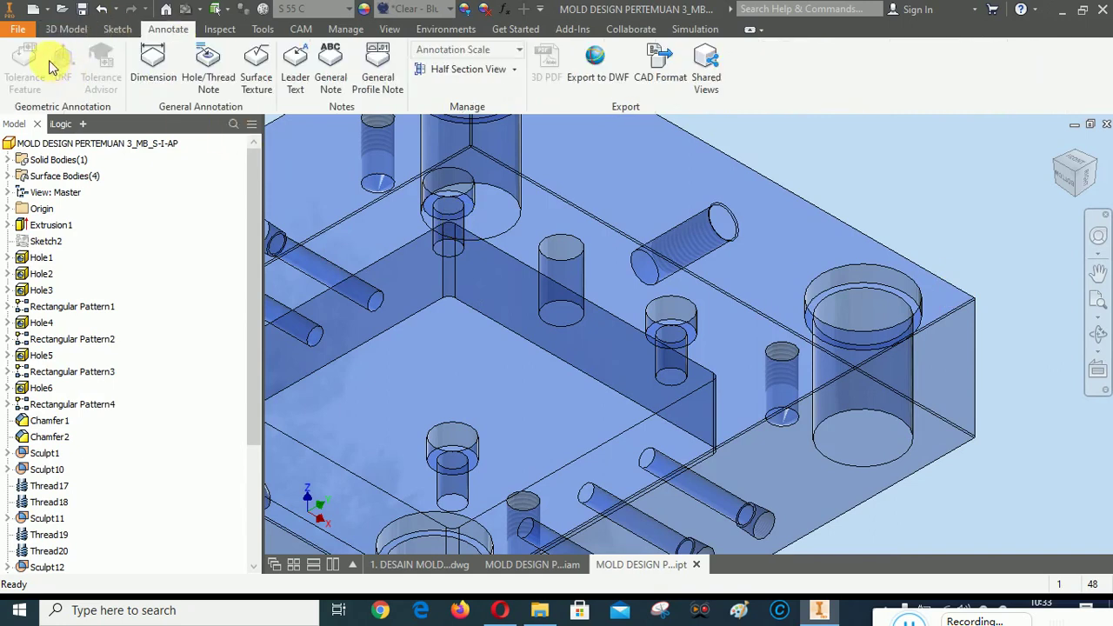
left_click(222, 32)
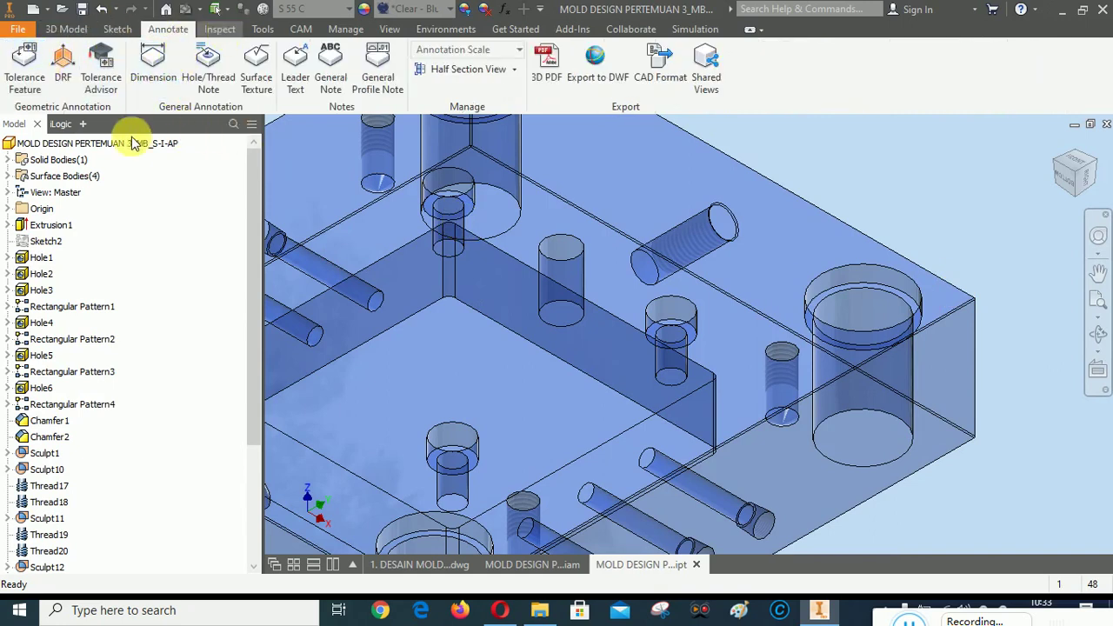
right_click(869, 316)
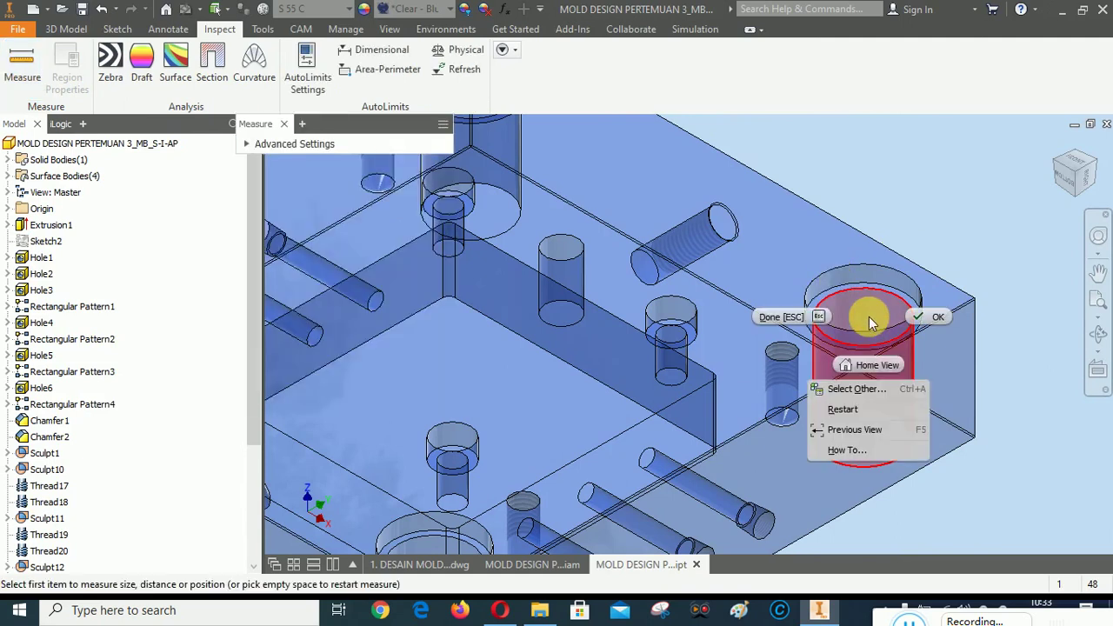
left_click(861, 391)
left_click(861, 388)
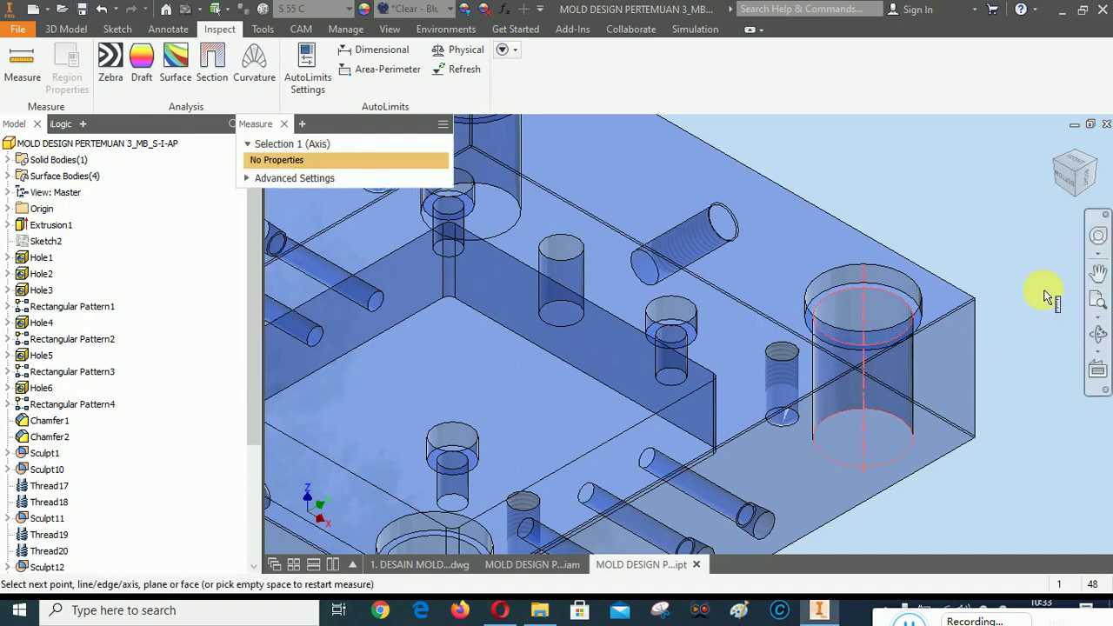
left_click(1103, 170)
scroll(766, 475, "up", 6)
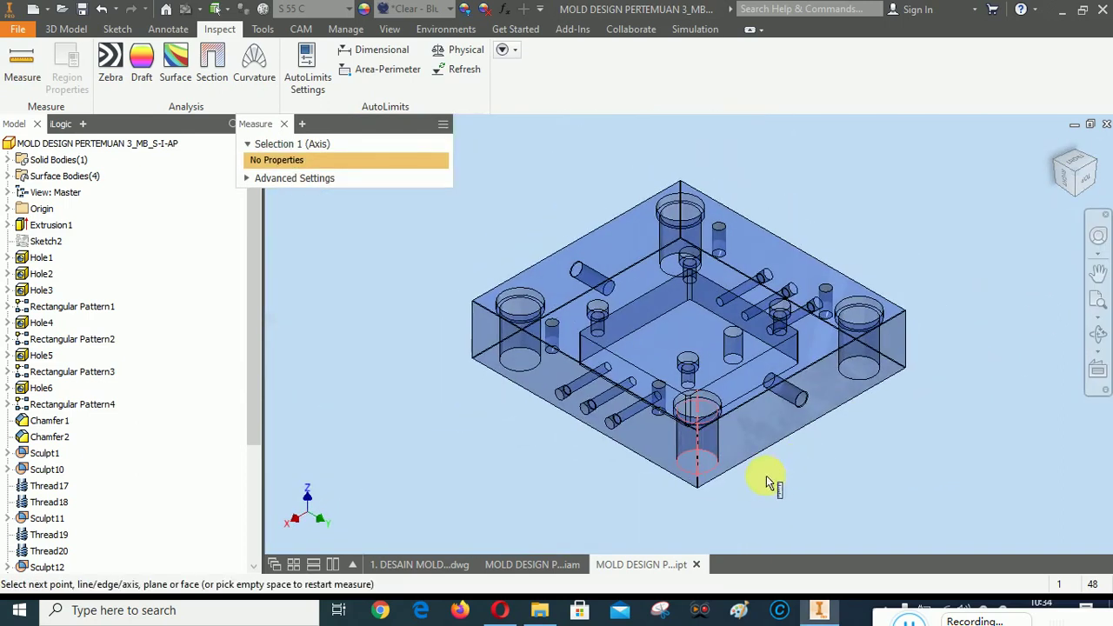
left_click(711, 410)
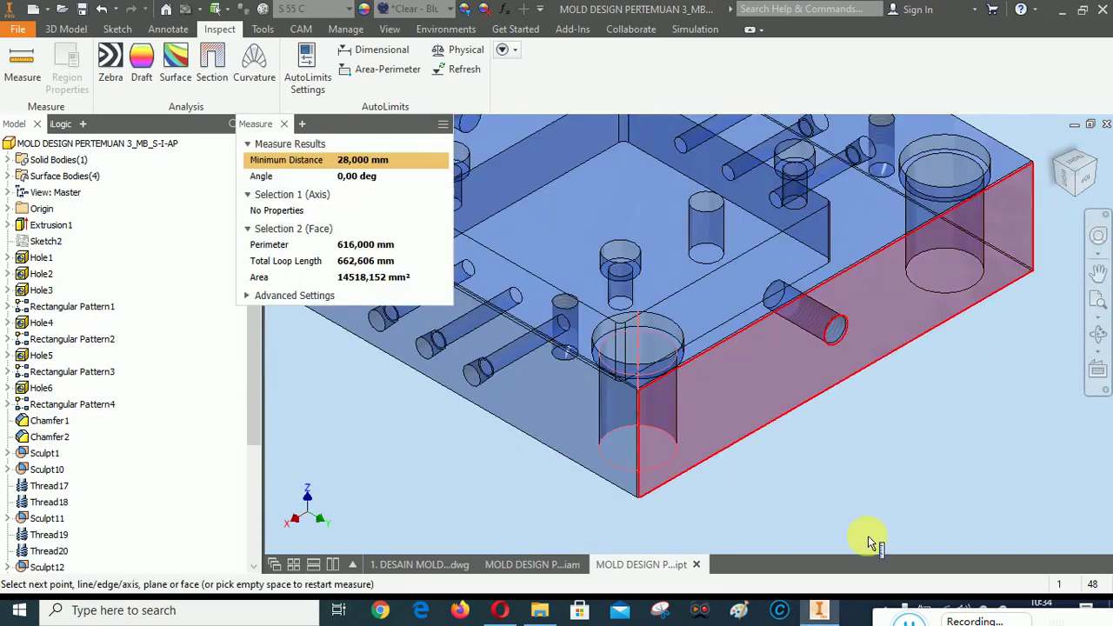
left_click(283, 123)
Use Direct Edit to move the bore and counterbore faces of the measured corner hole inward, away from the adjacent side face.
scroll(576, 372, "up", 5)
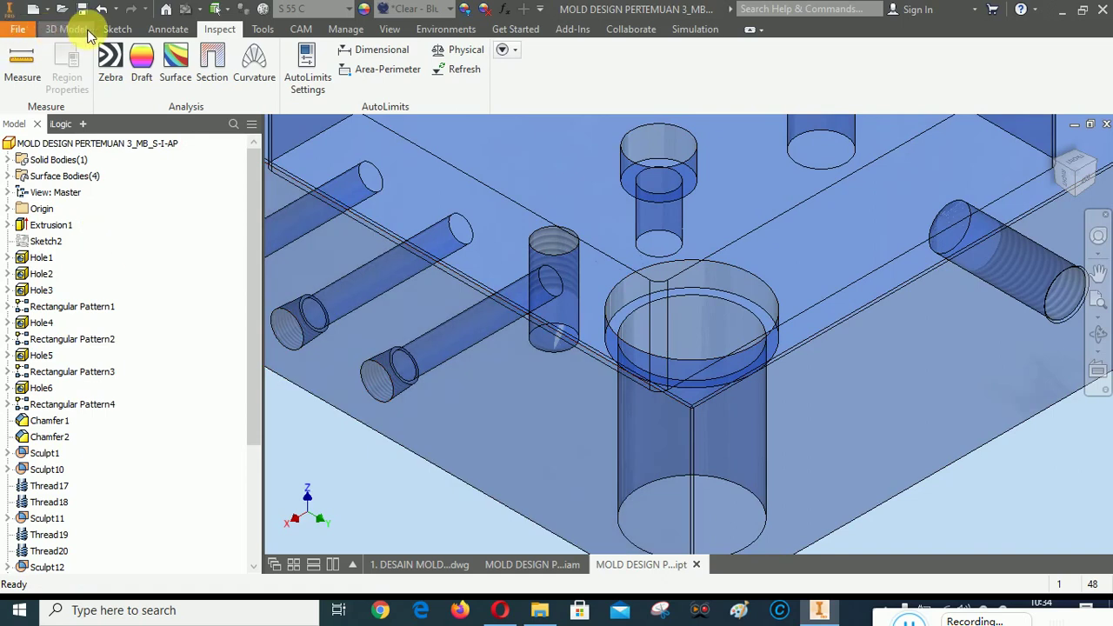
left_click(87, 31)
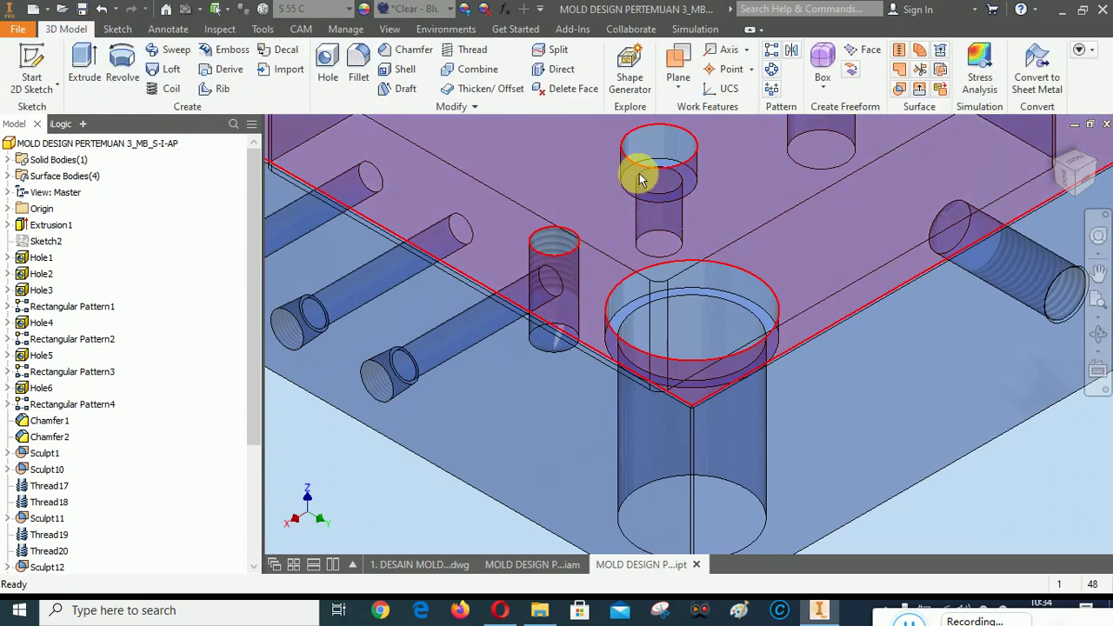
left_click(561, 73)
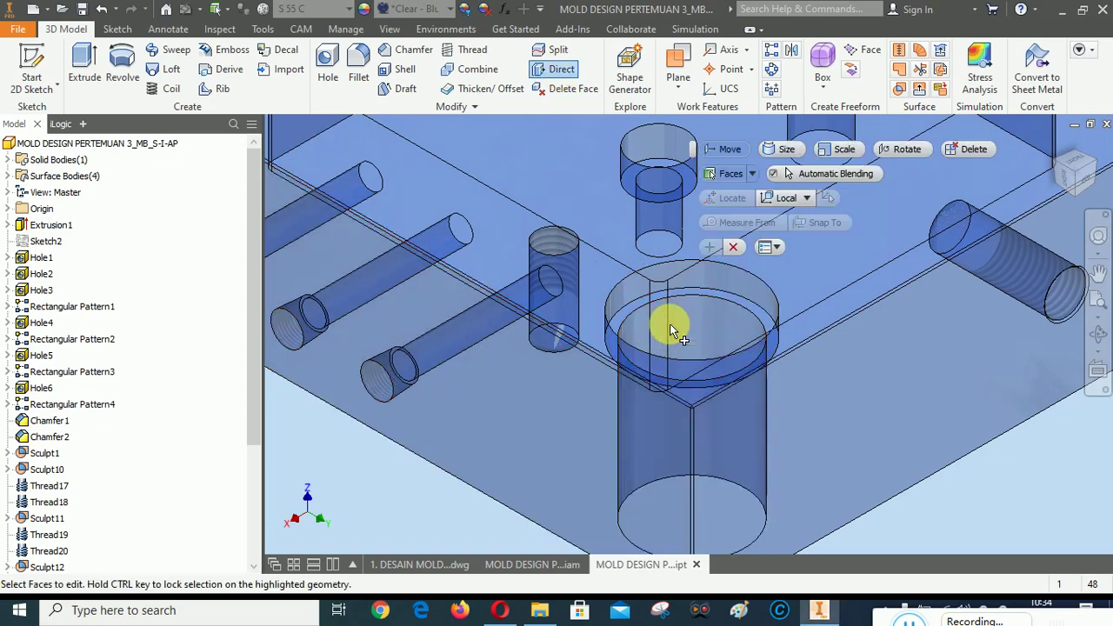
left_click(669, 325)
left_click(634, 311)
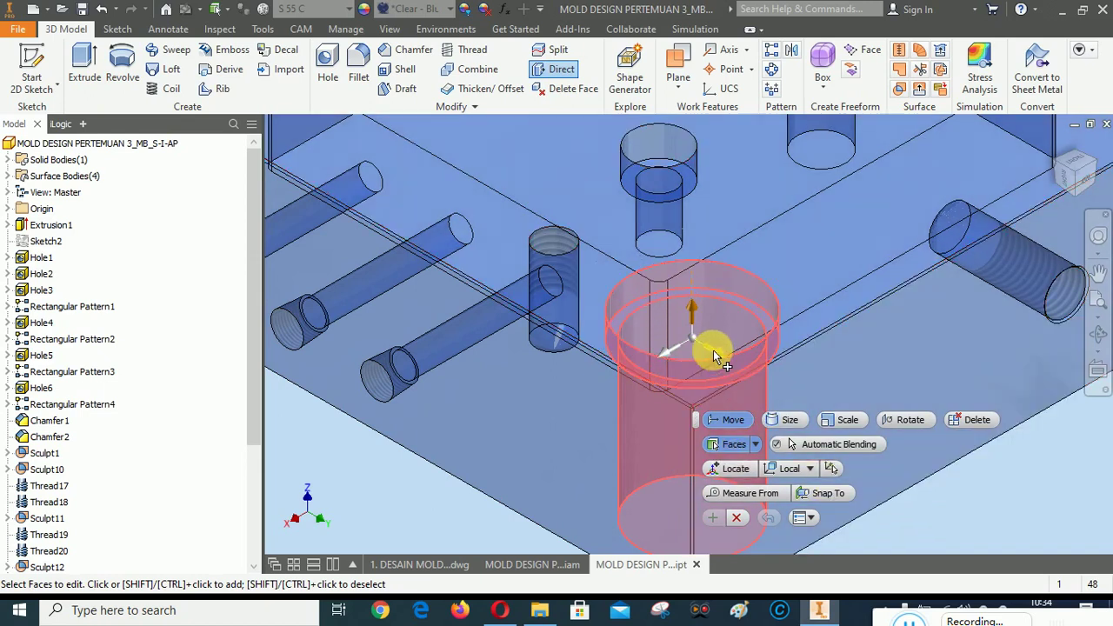
left_click_drag(707, 350, 696, 346)
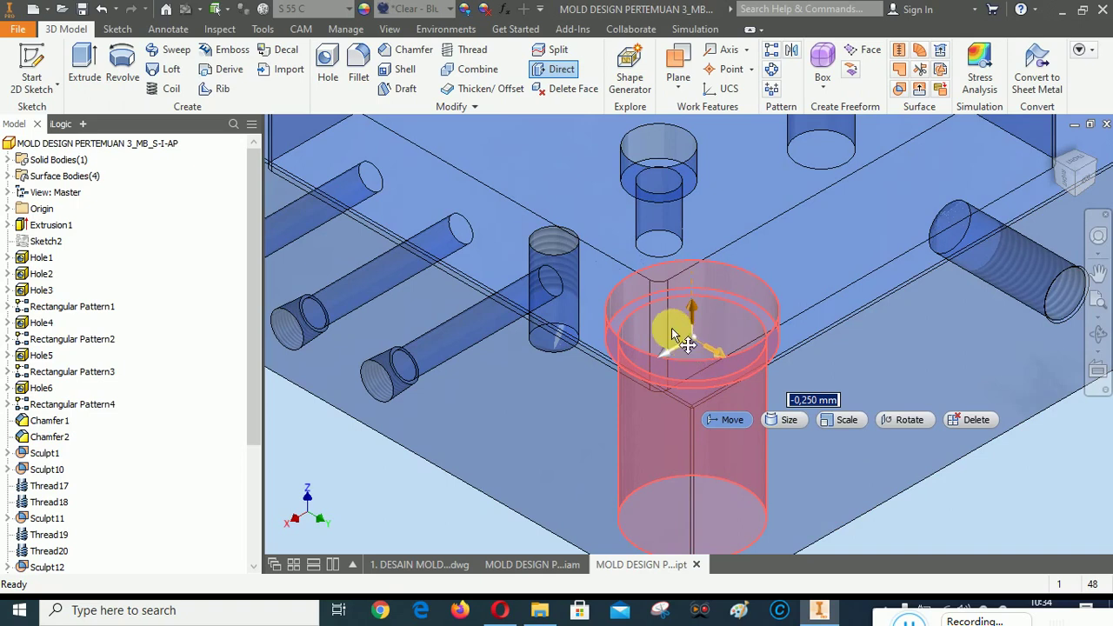
type("-13")
key("Return")
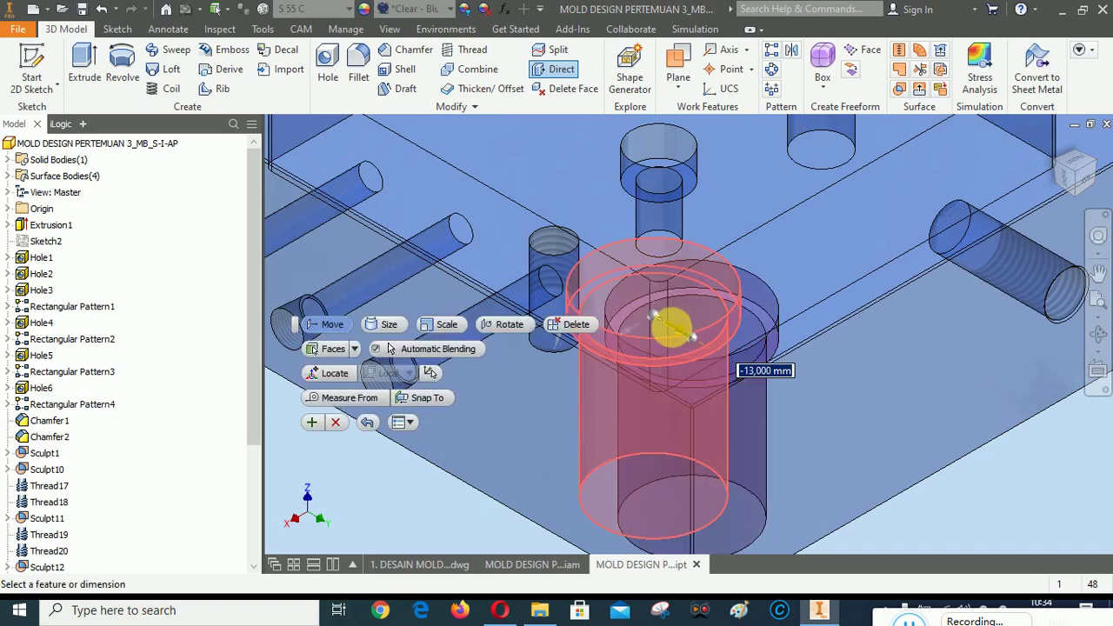
left_click_drag(671, 327, 674, 333)
key("Return")
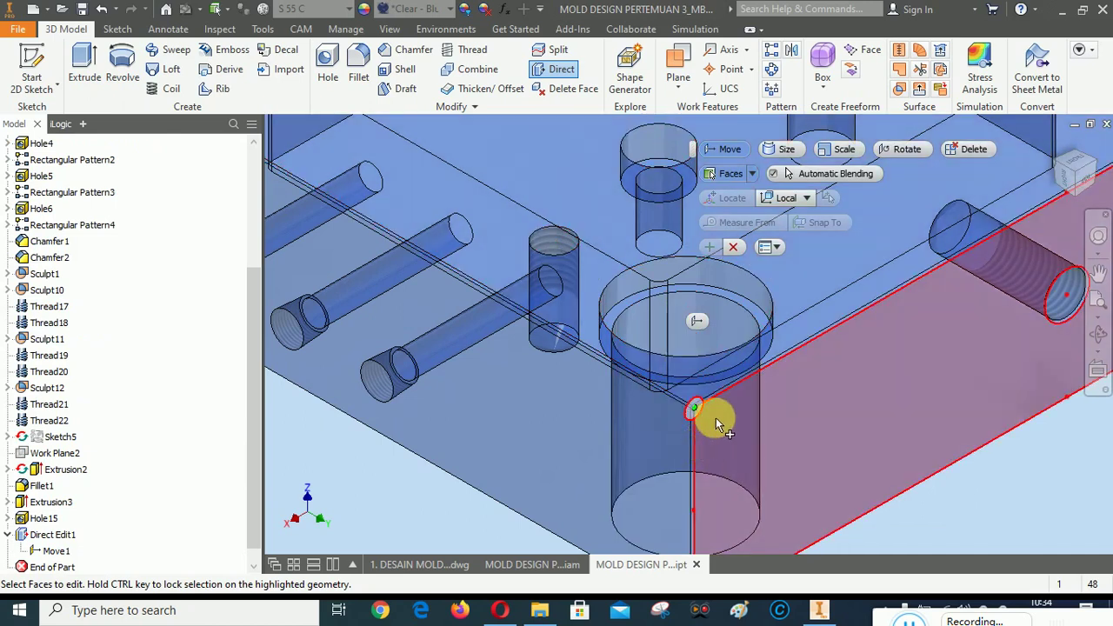
left_click(733, 247)
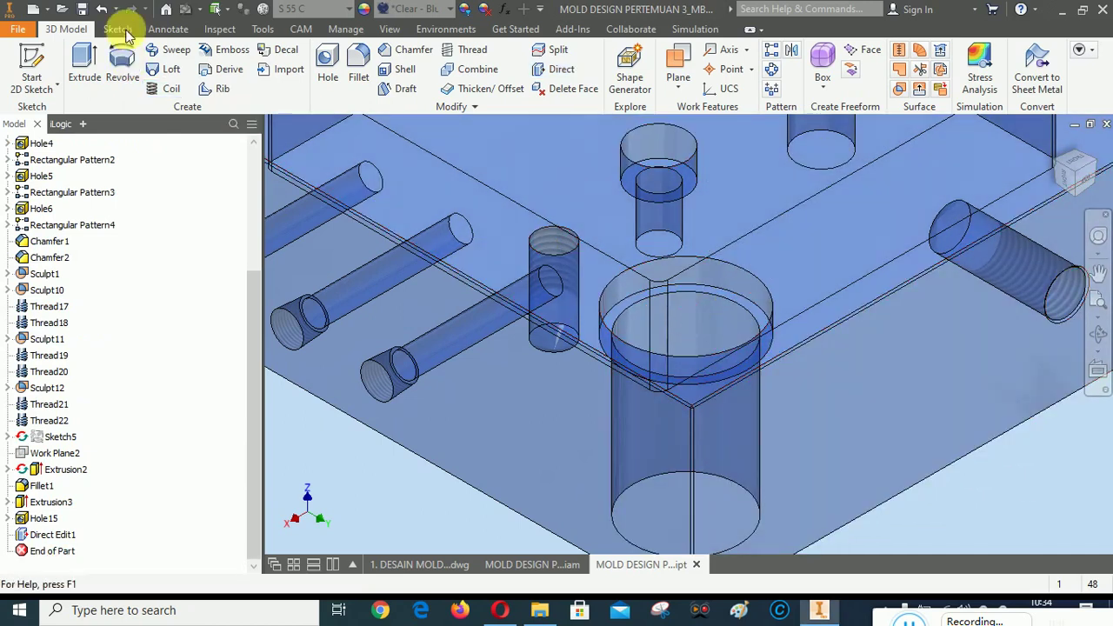
Measure the distance between the bore axis and the counterbore axis of the moved corner hole.
left_click(220, 29)
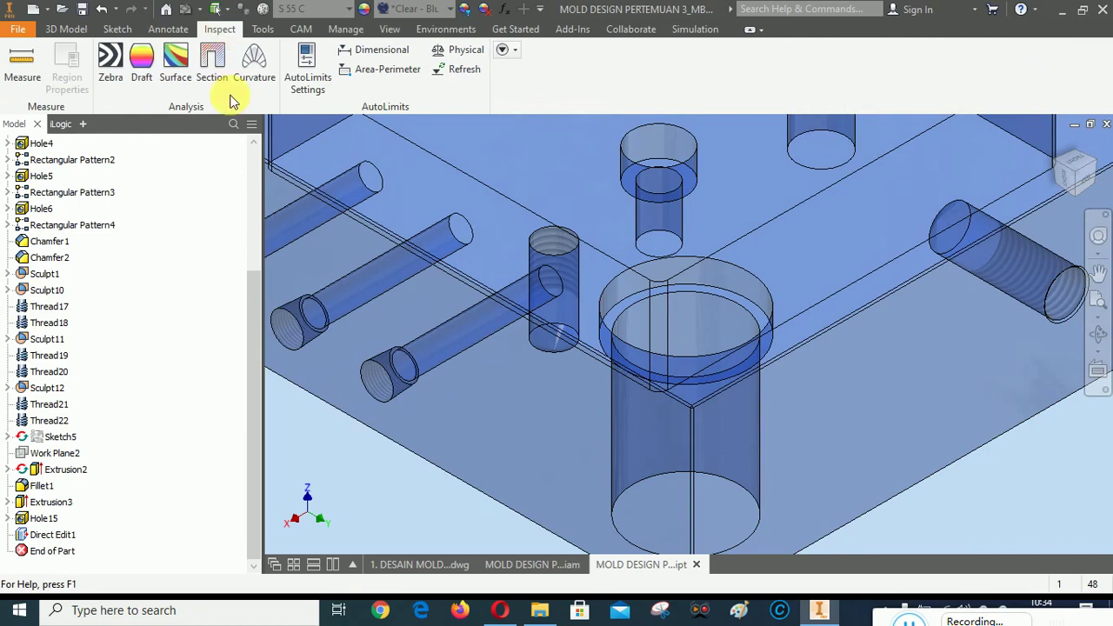
left_click(25, 69)
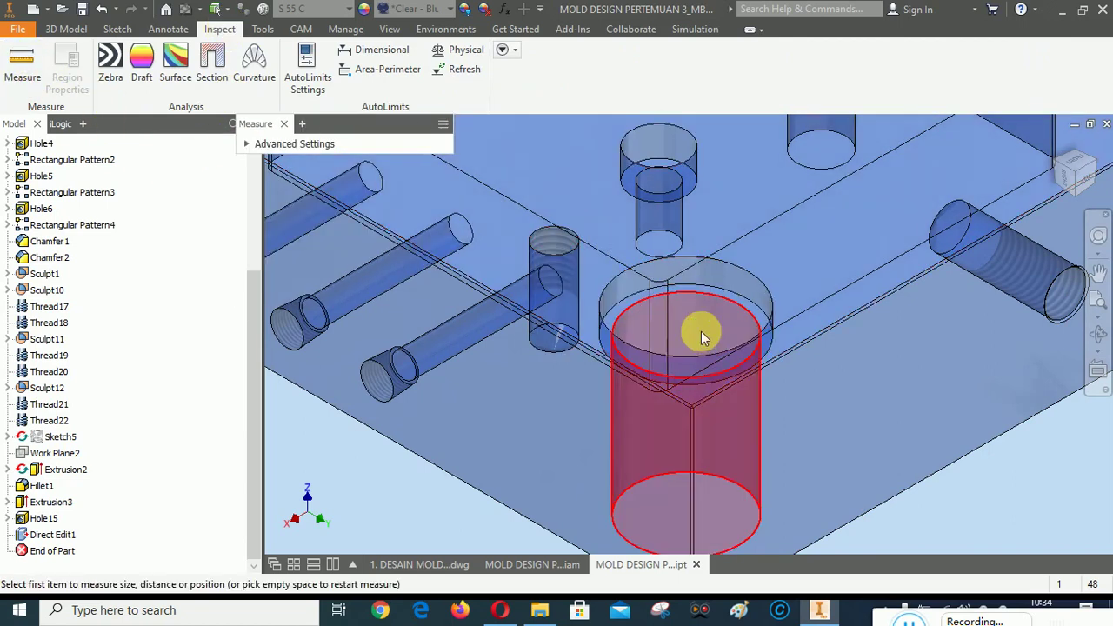
right_click(701, 332)
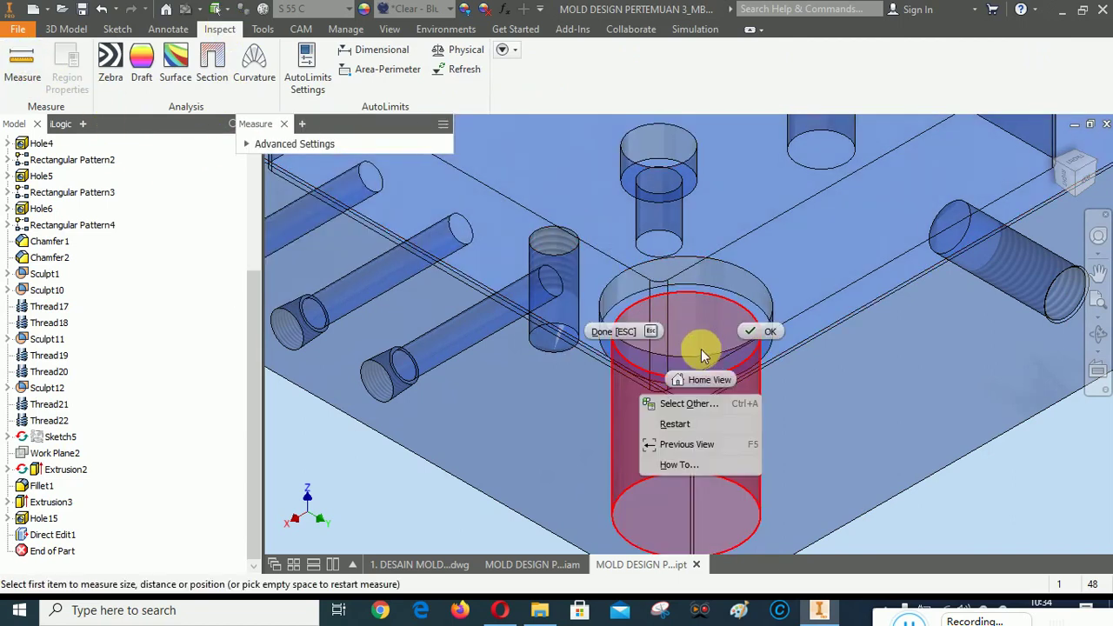
left_click(687, 405)
left_click(687, 406)
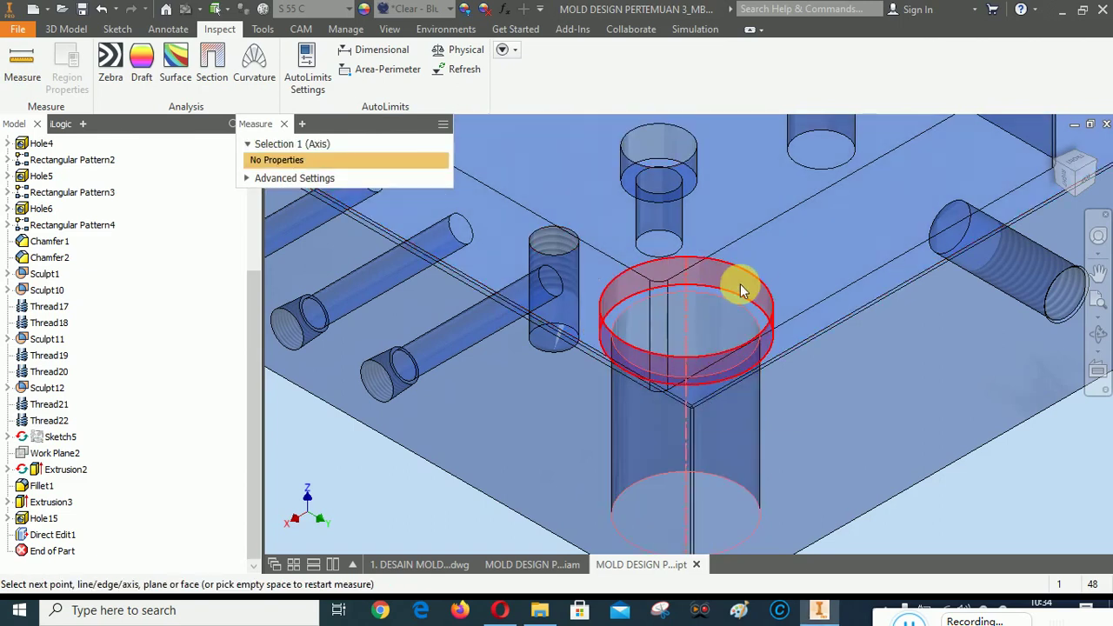
right_click(742, 291)
left_click(735, 357)
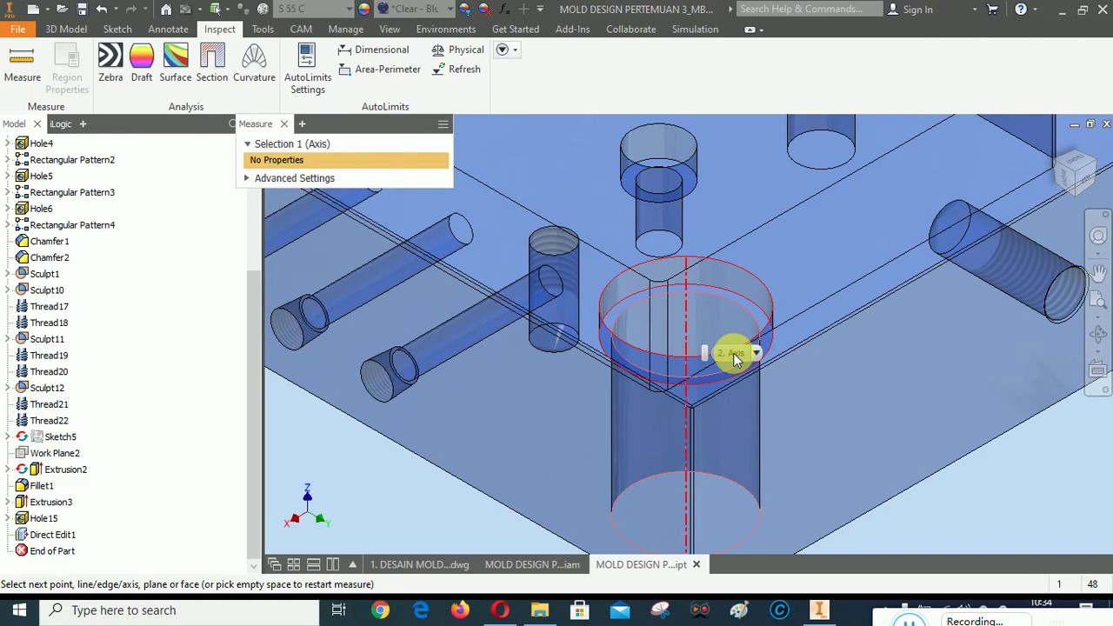
left_click(735, 356)
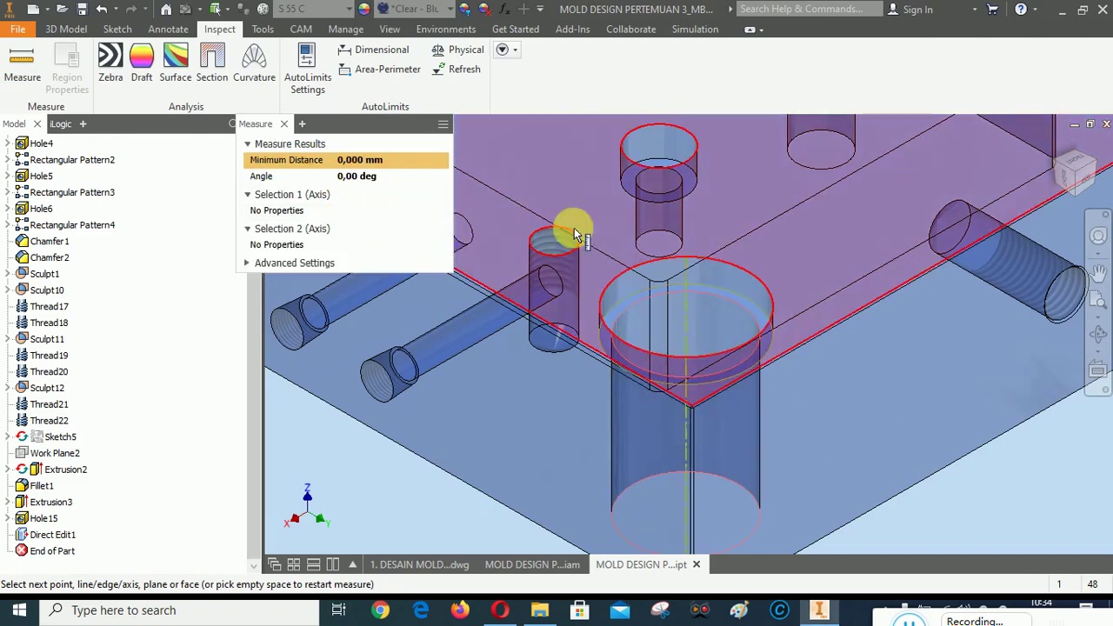
Measure the distance from the moved corner hole's axis to the adjacent side face, and save the part.
left_click(833, 416)
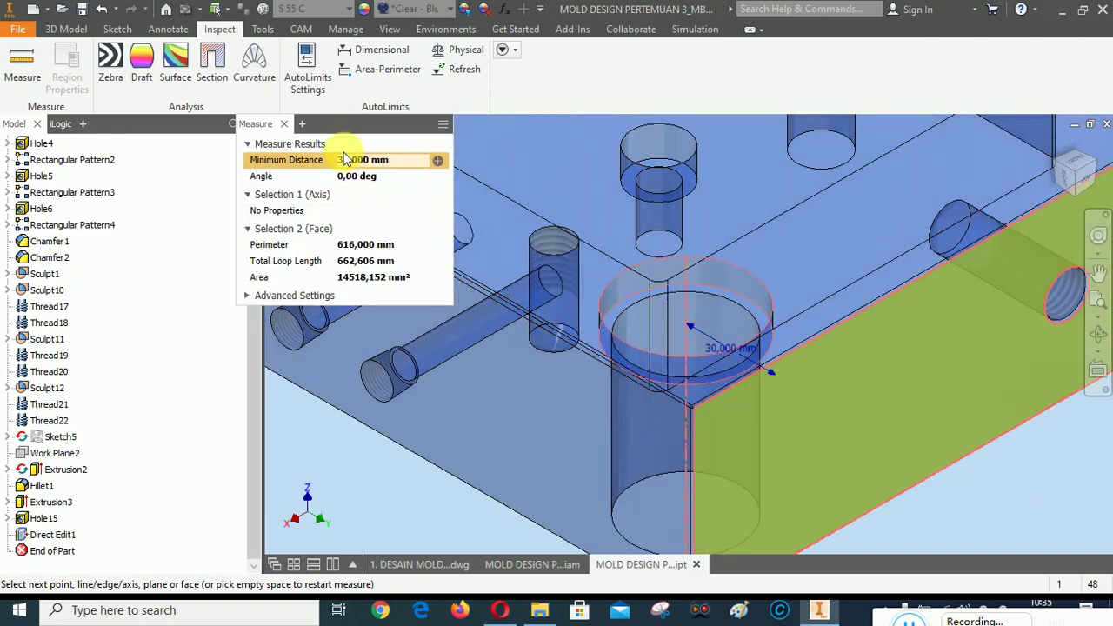
left_click(283, 123)
key("Home")
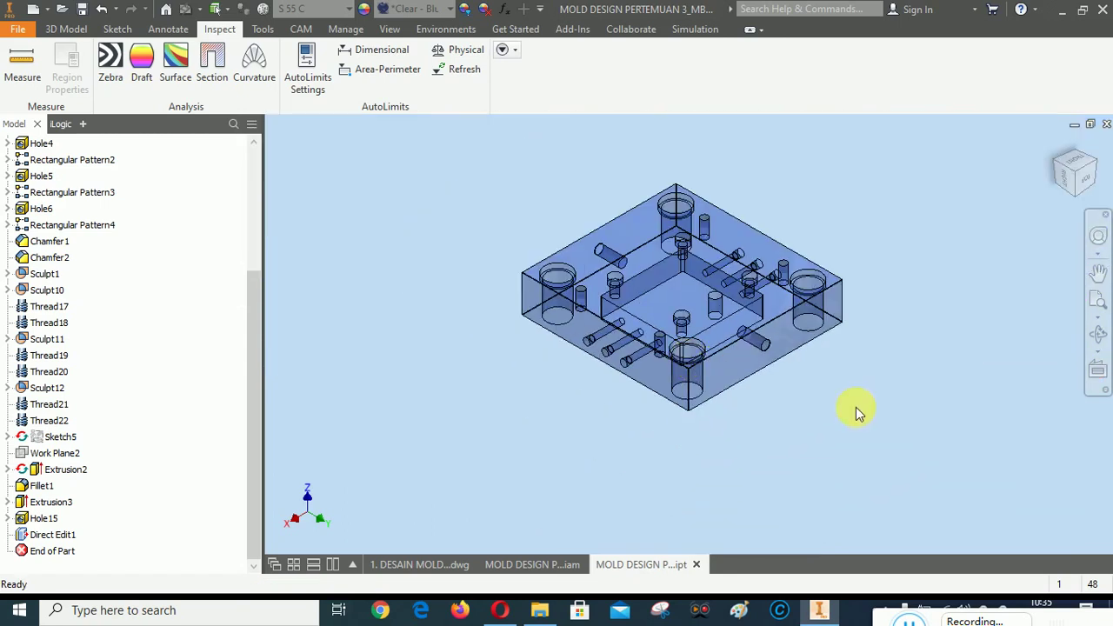
left_click(1098, 303)
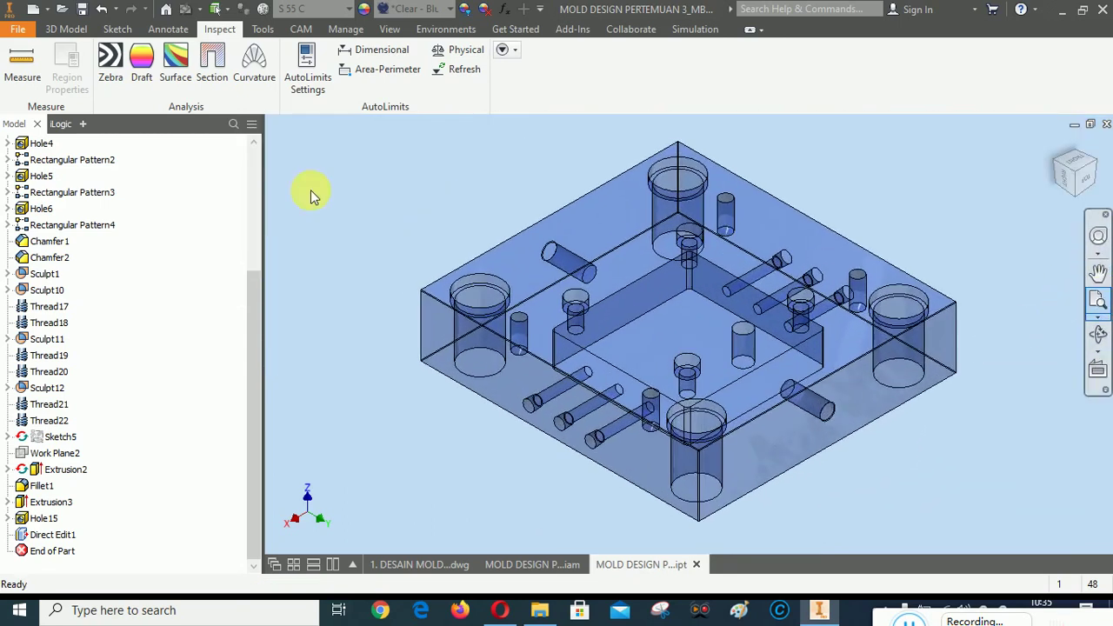
left_click(81, 8)
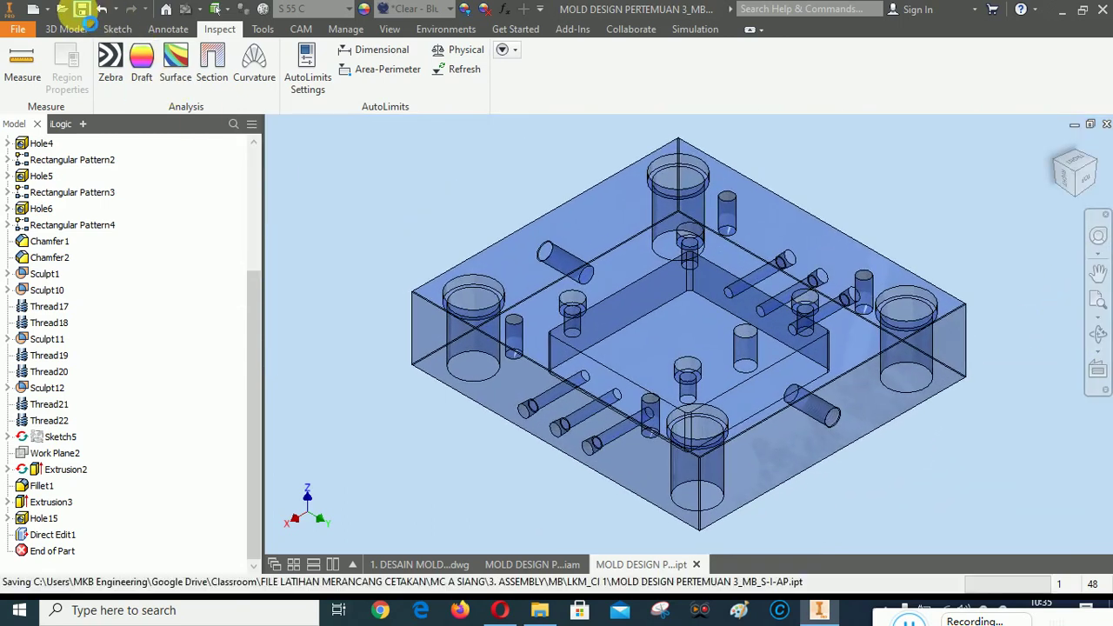
Measure the distance from the second large corner hole's axis to the same side face.
left_click(22, 63)
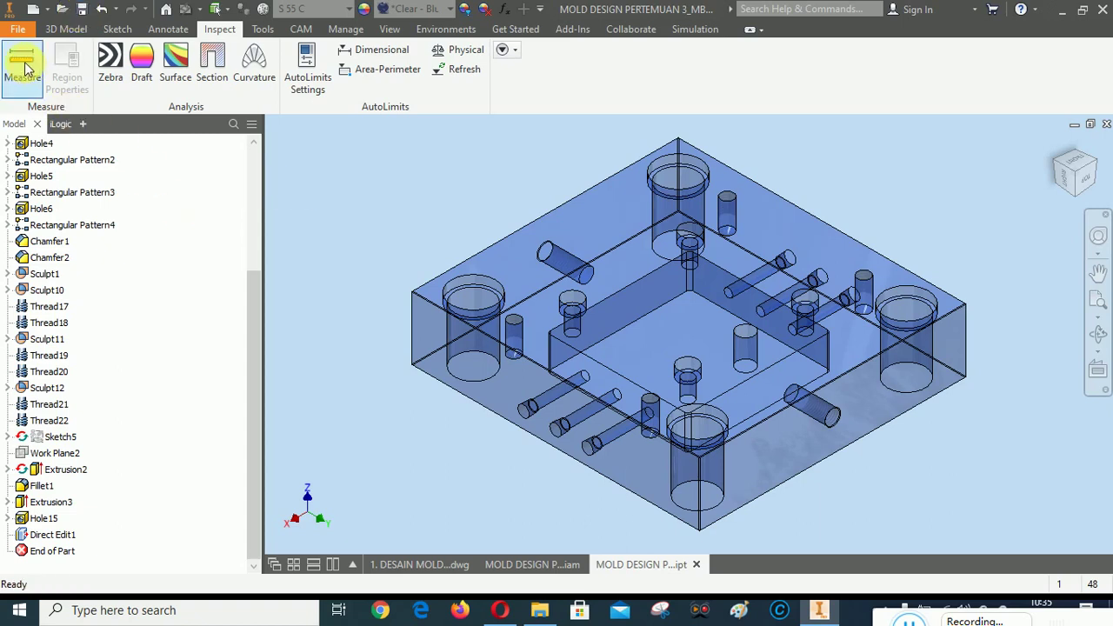
right_click(903, 310)
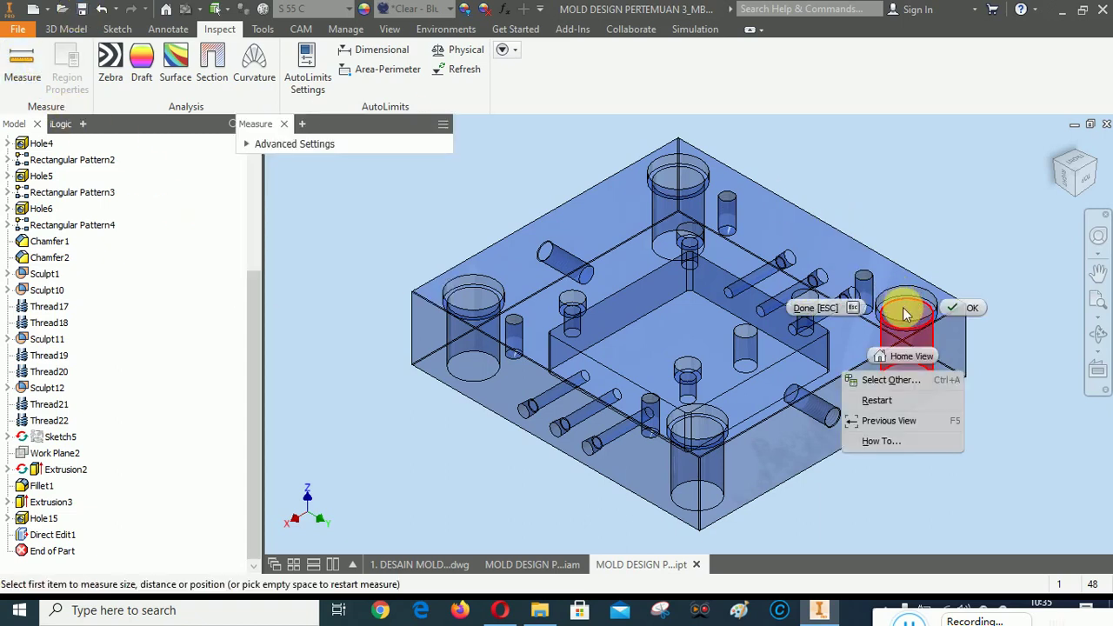
left_click(903, 377)
left_click(905, 378)
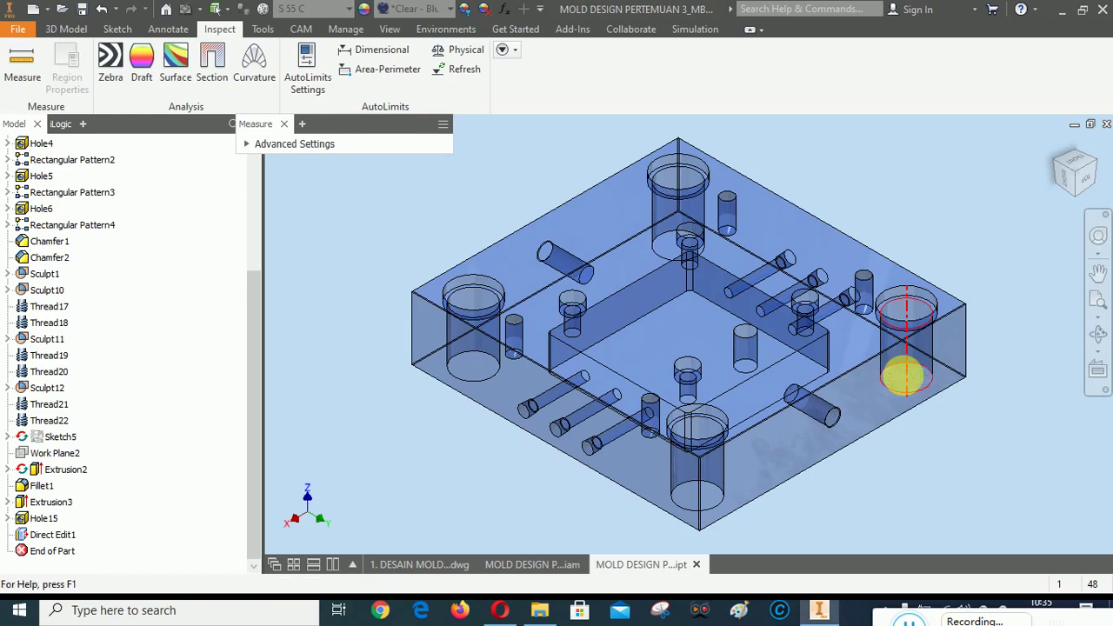
left_click(947, 352)
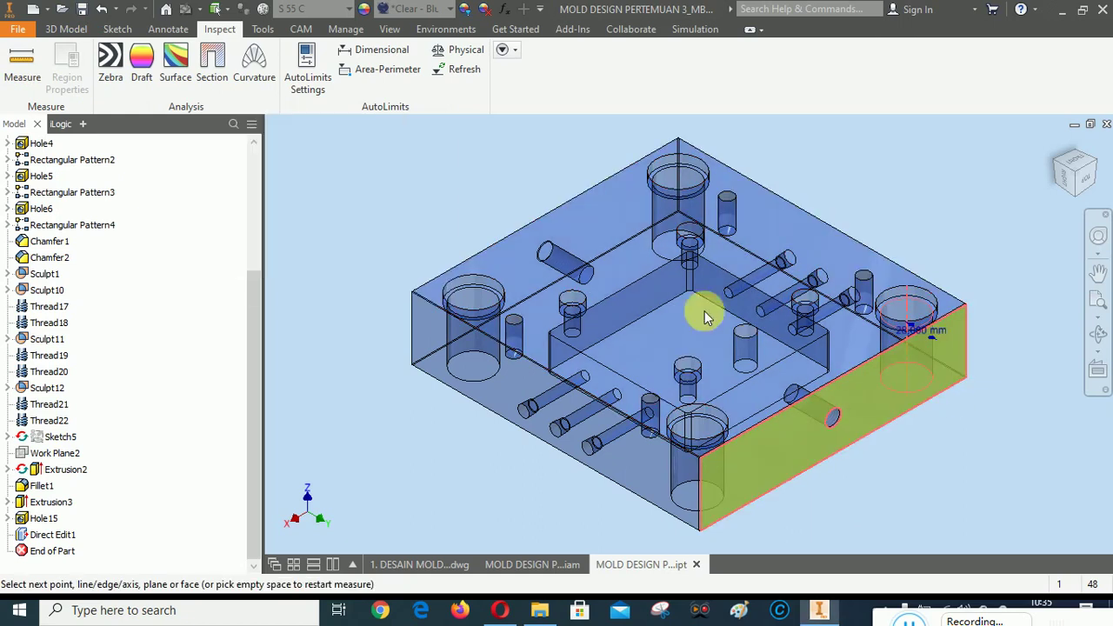
key("Escape")
Confirm removal of the replaced part file from Google Drive.
scroll(963, 335, "up", 5)
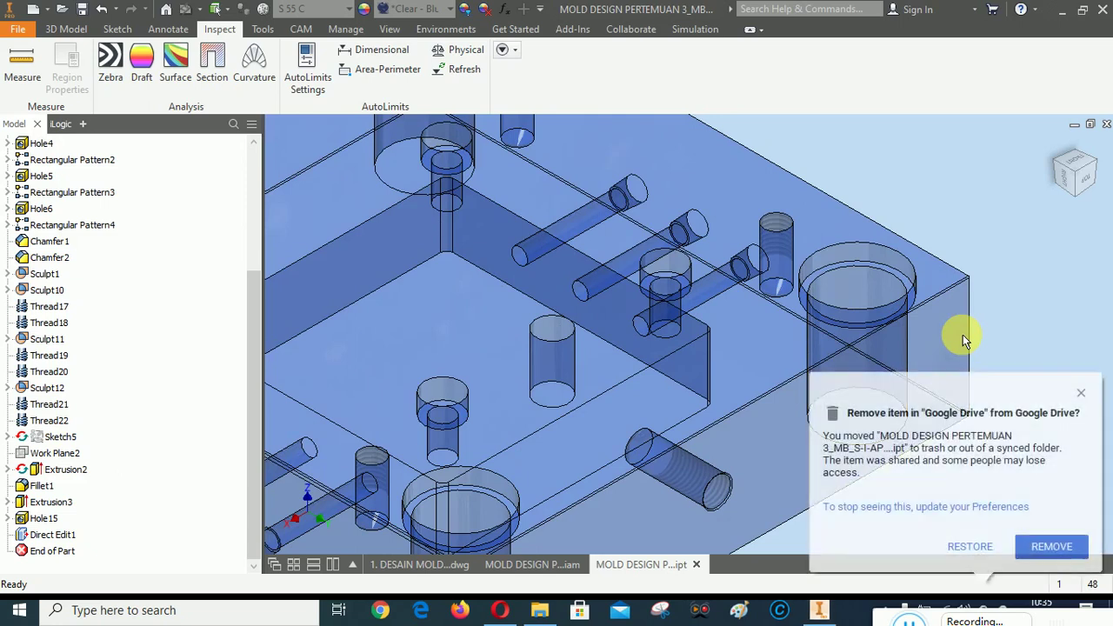
left_click(1059, 547)
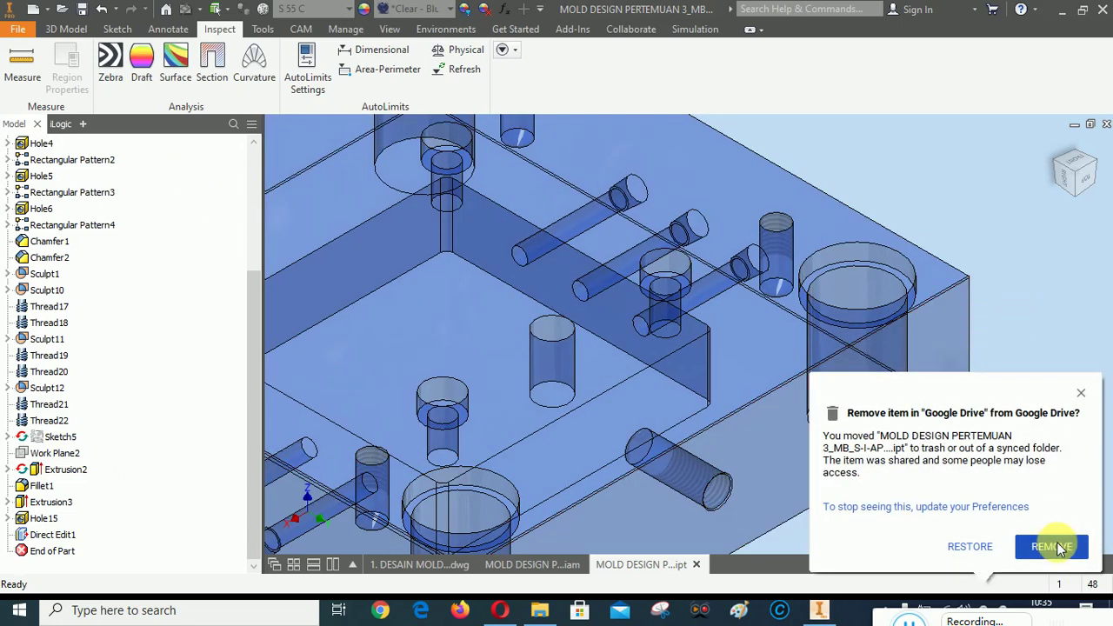
left_click(664, 274)
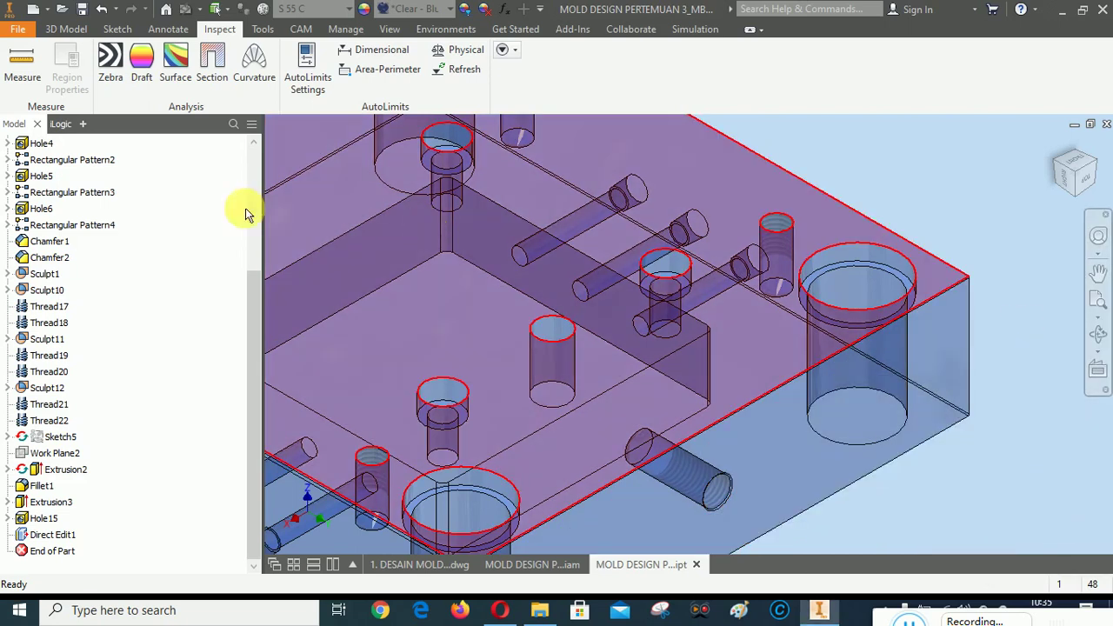
key("Escape")
Use Direct Edit to move the second corner hole's bore and counterbore faces by -2 mm, away from the adjacent side face.
left_click(62, 29)
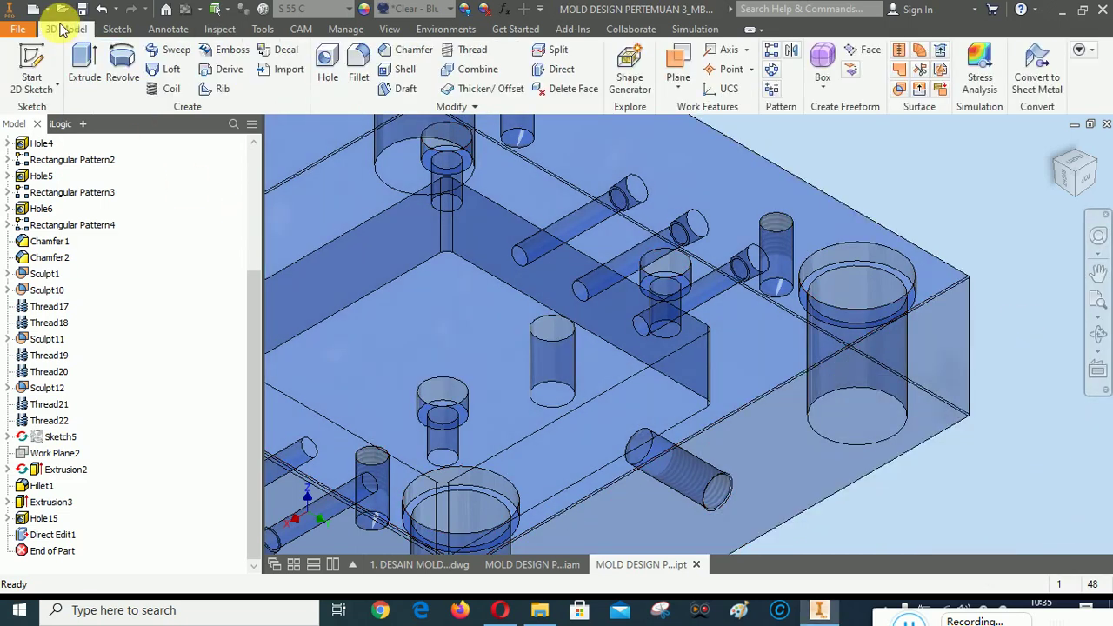
left_click(558, 70)
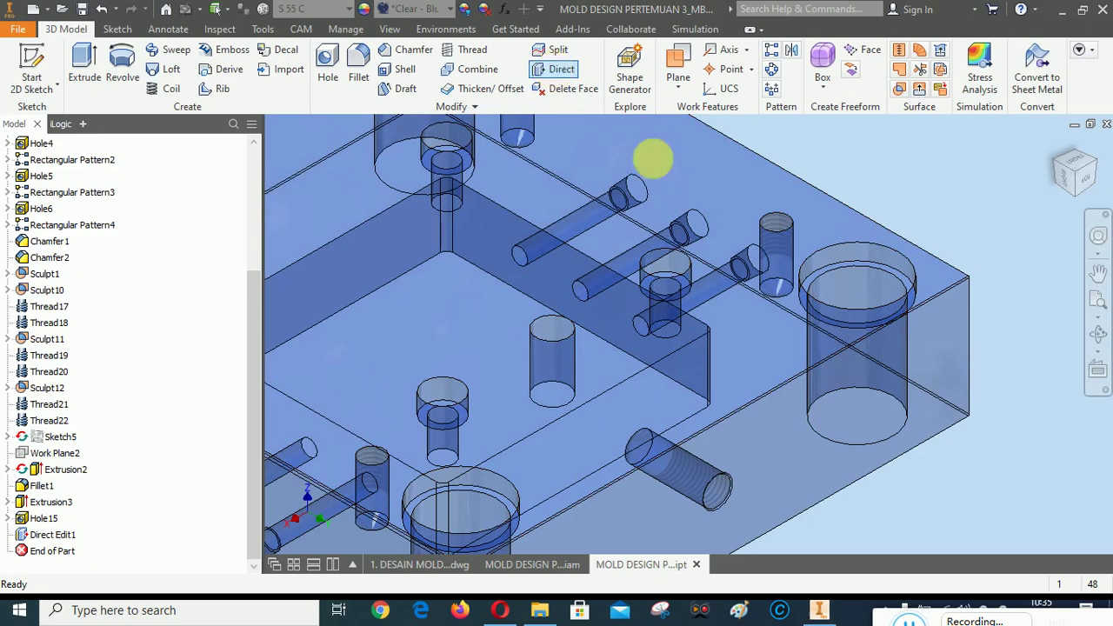
scroll(867, 289, "up", 2)
left_click(859, 318)
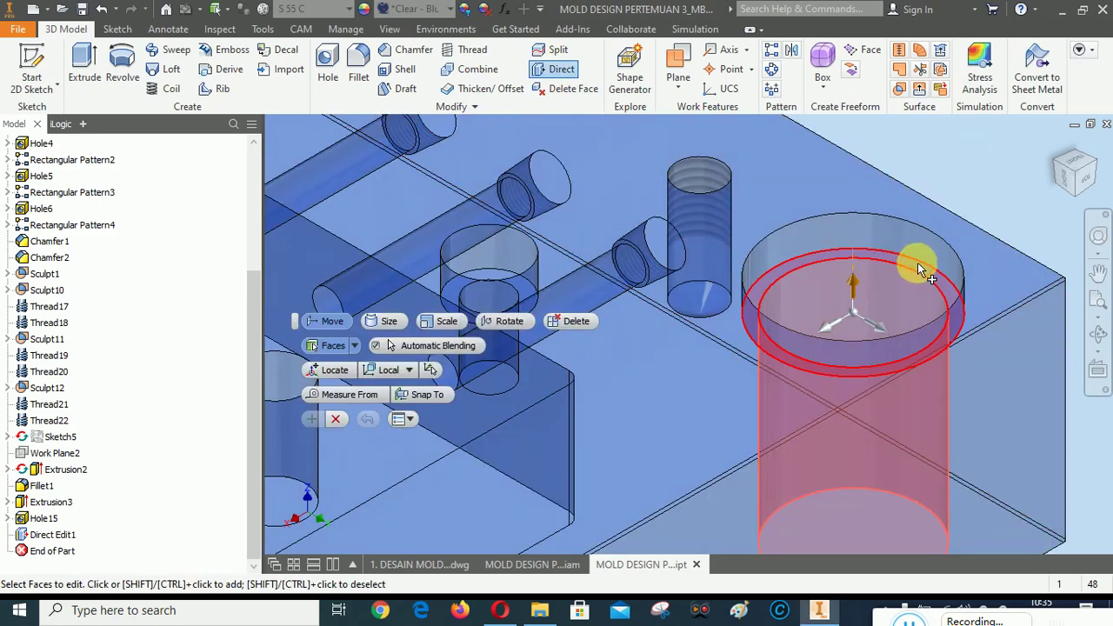
left_click(916, 247)
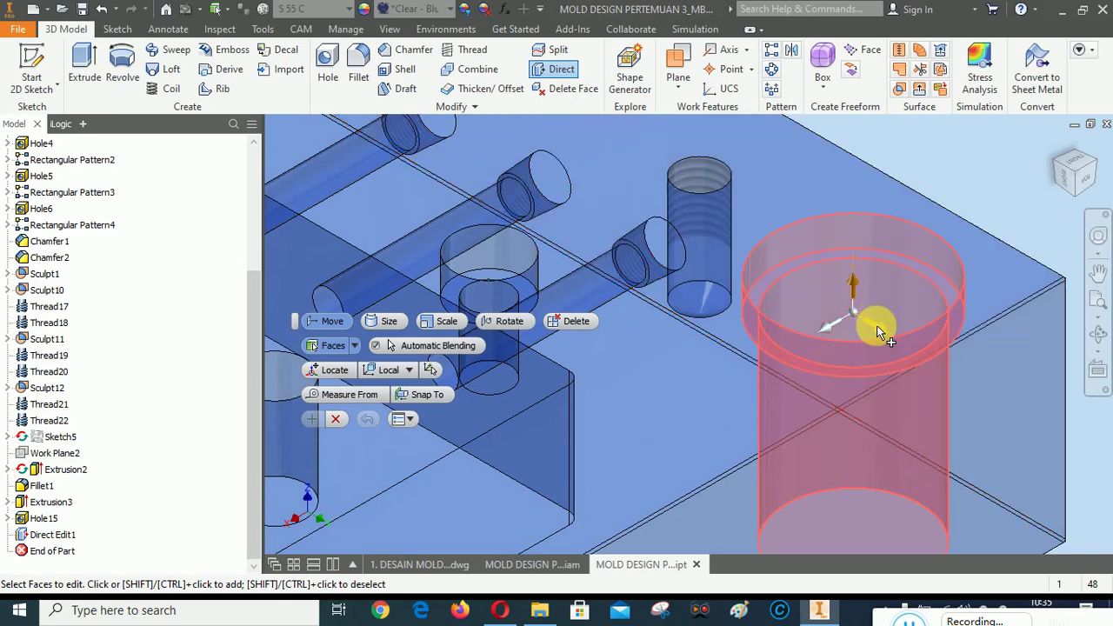
left_click_drag(877, 325, 858, 316)
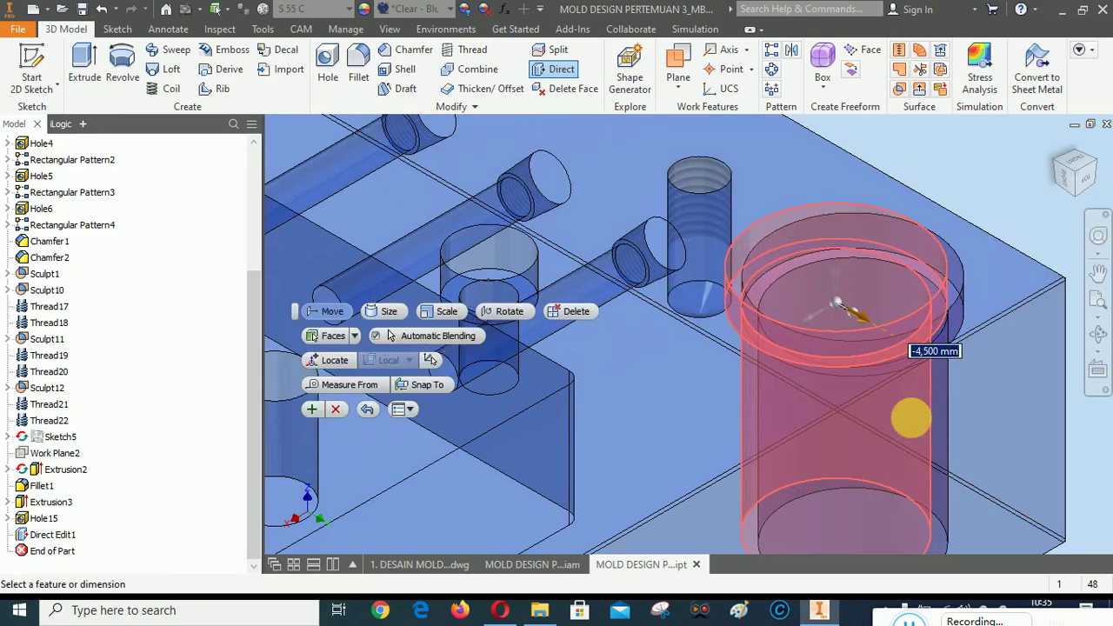
type("-2")
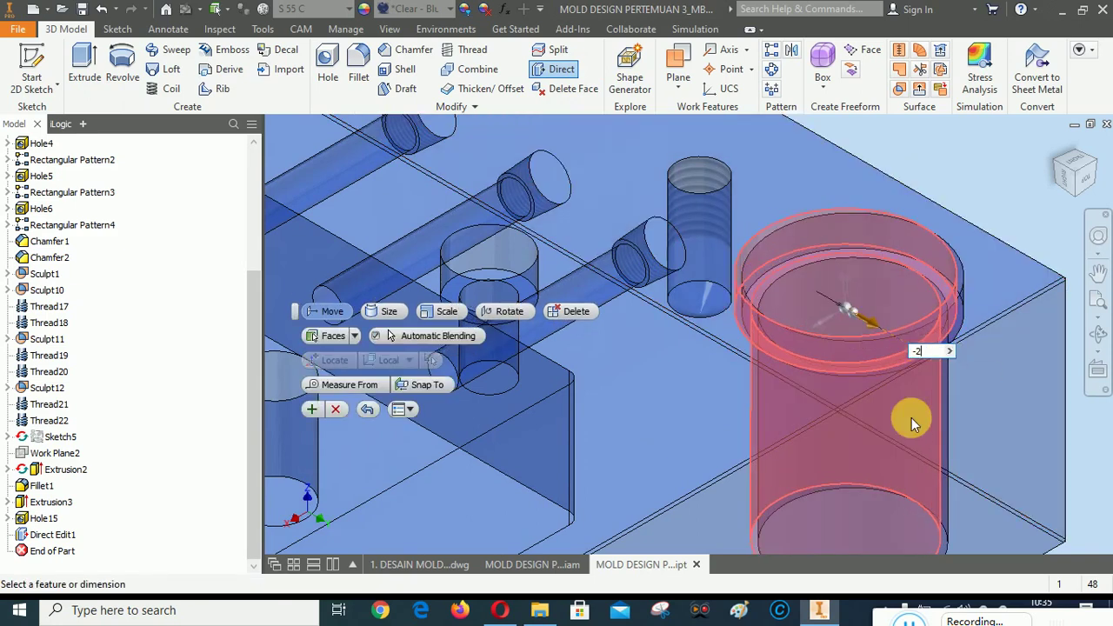
left_click(312, 409)
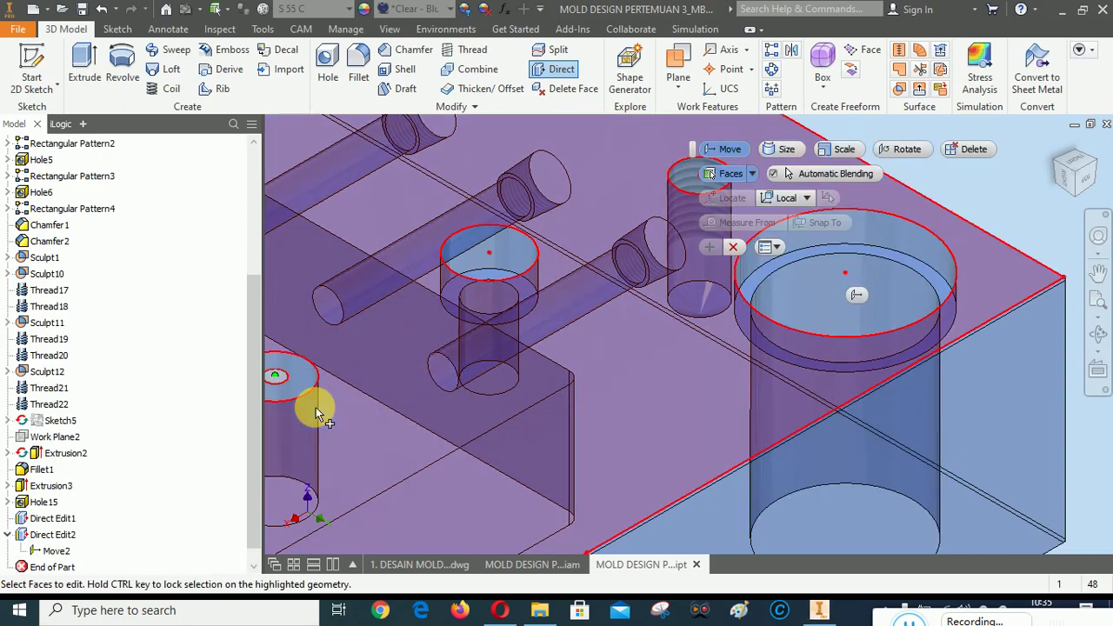
left_click(735, 247)
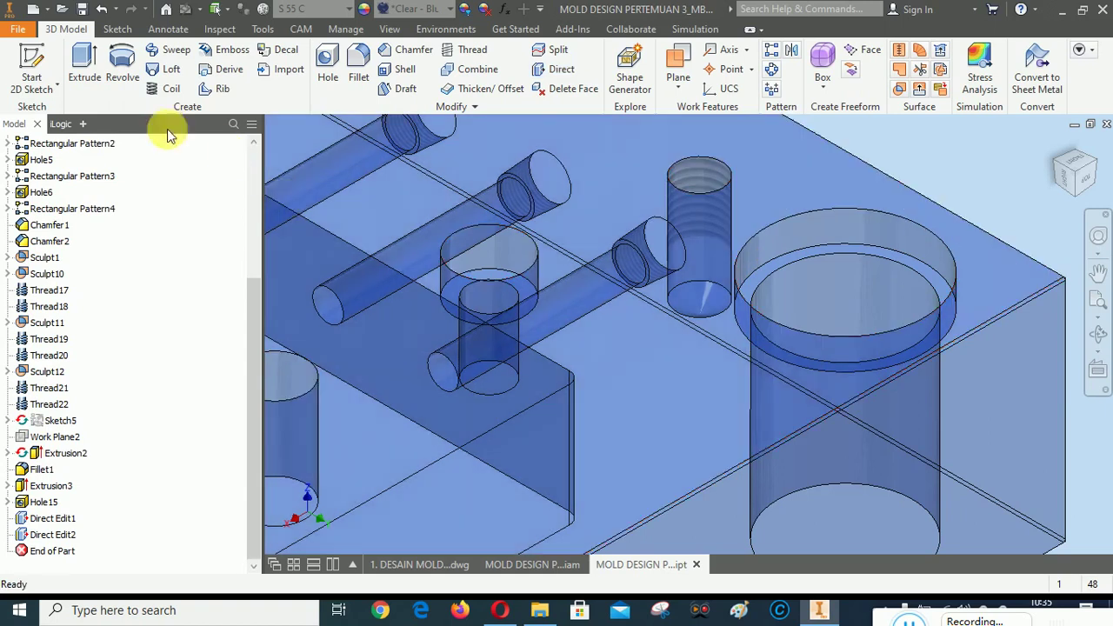
Measure the distance from the repositioned second corner hole's axis to the adjacent side face.
left_click(220, 30)
left_click(22, 63)
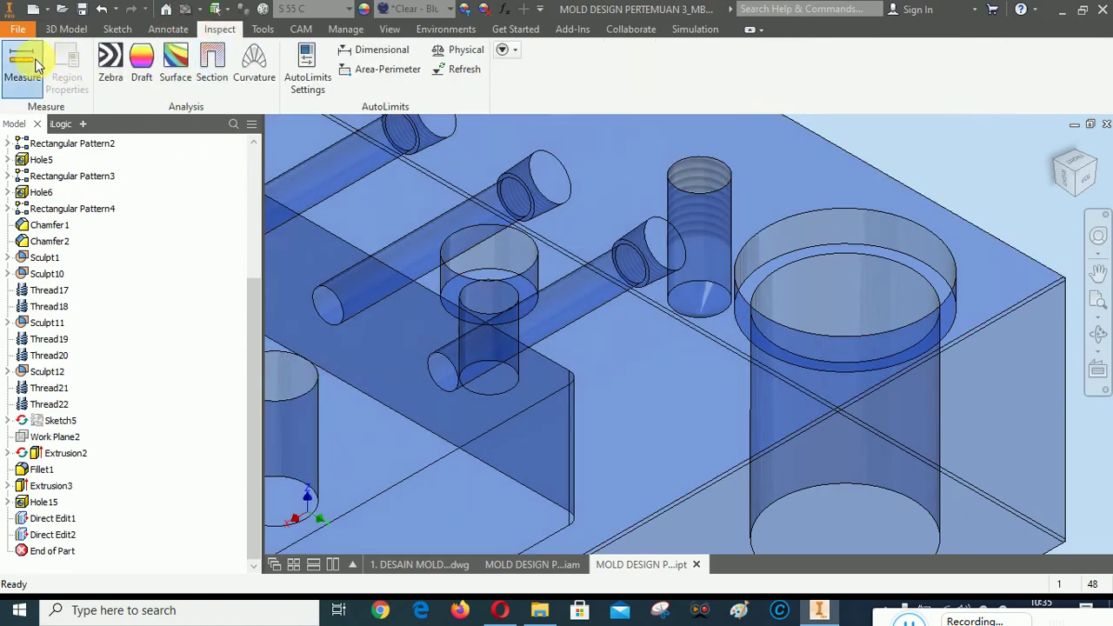
right_click(840, 311)
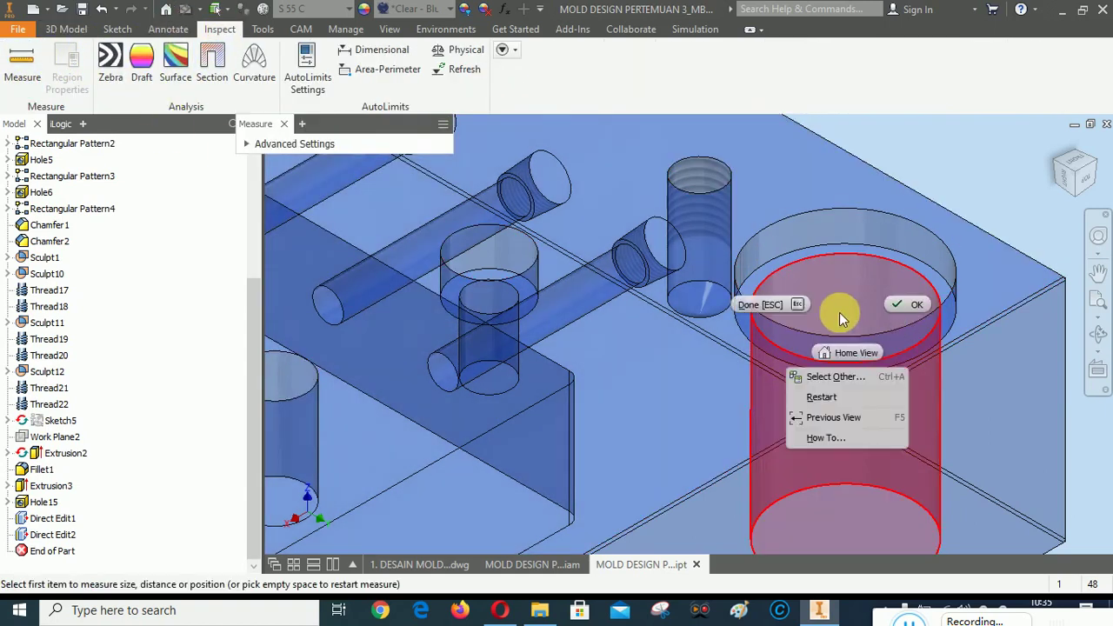
left_click(834, 378)
left_click(834, 379)
left_click(994, 443)
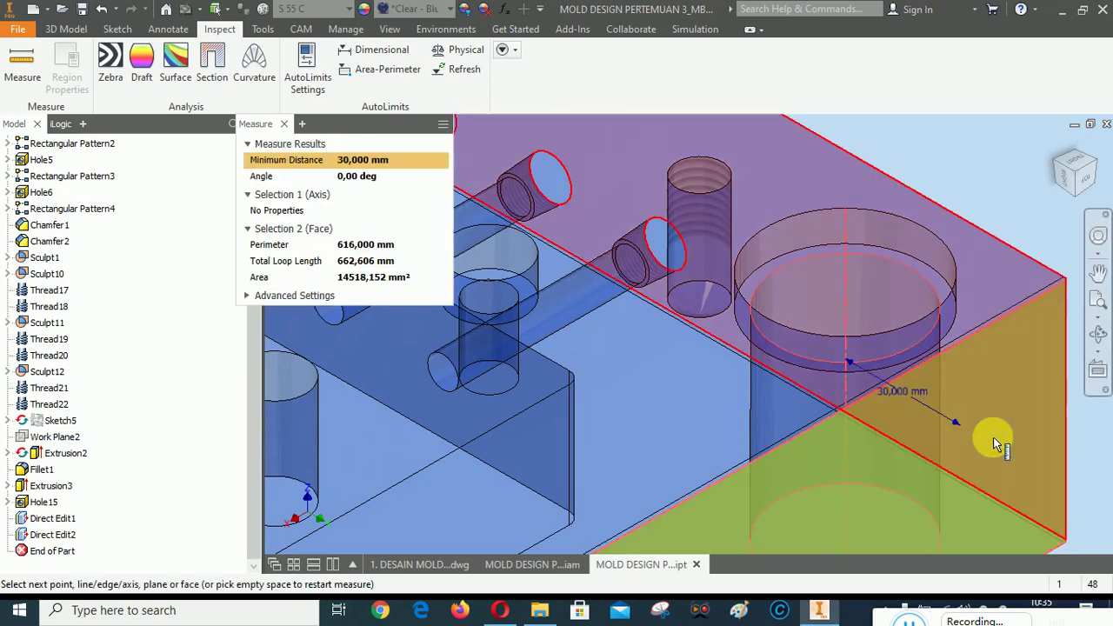
Measure from the third large corner hole's axis to its nearest side face, on the opposite side of the plate.
scroll(978, 434, "down", 5)
scroll(765, 304, "up", 5)
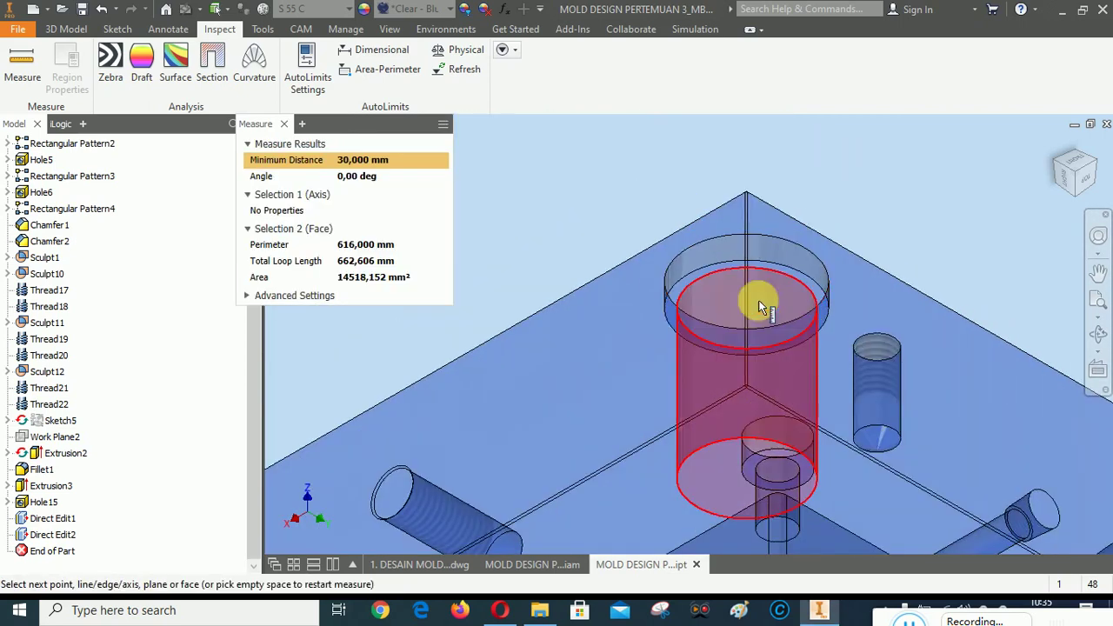
right_click(731, 291)
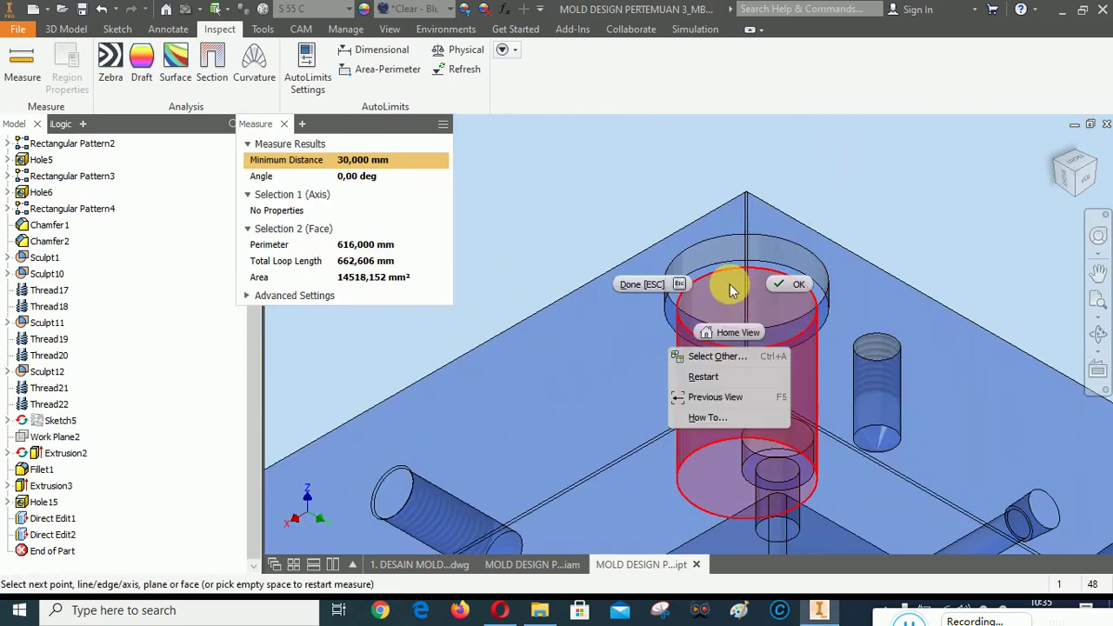
left_click(711, 357)
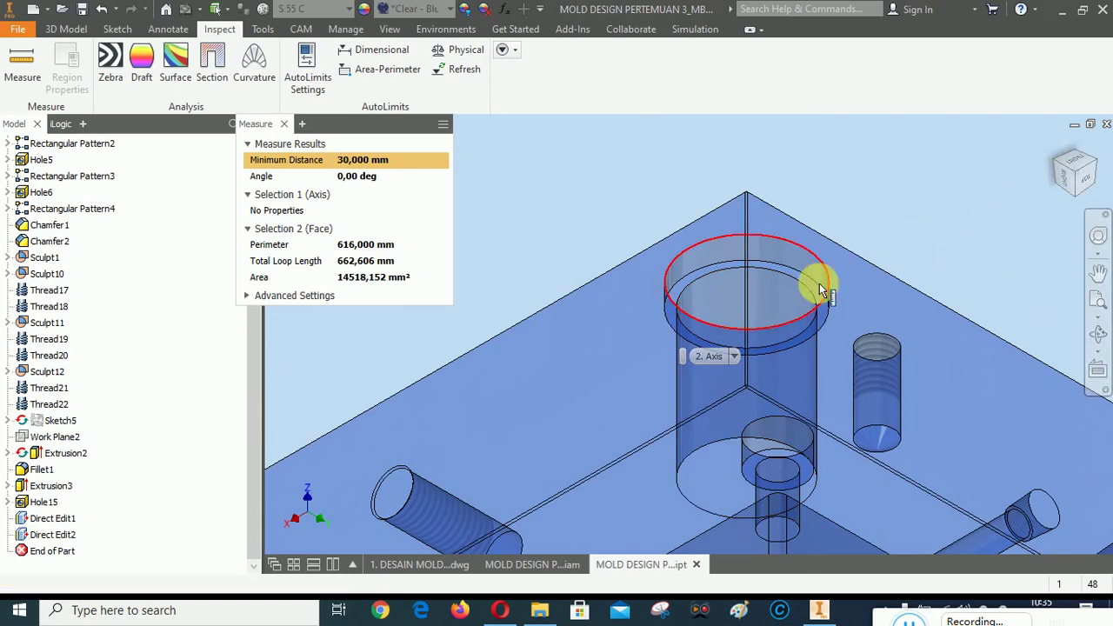
left_click(735, 357)
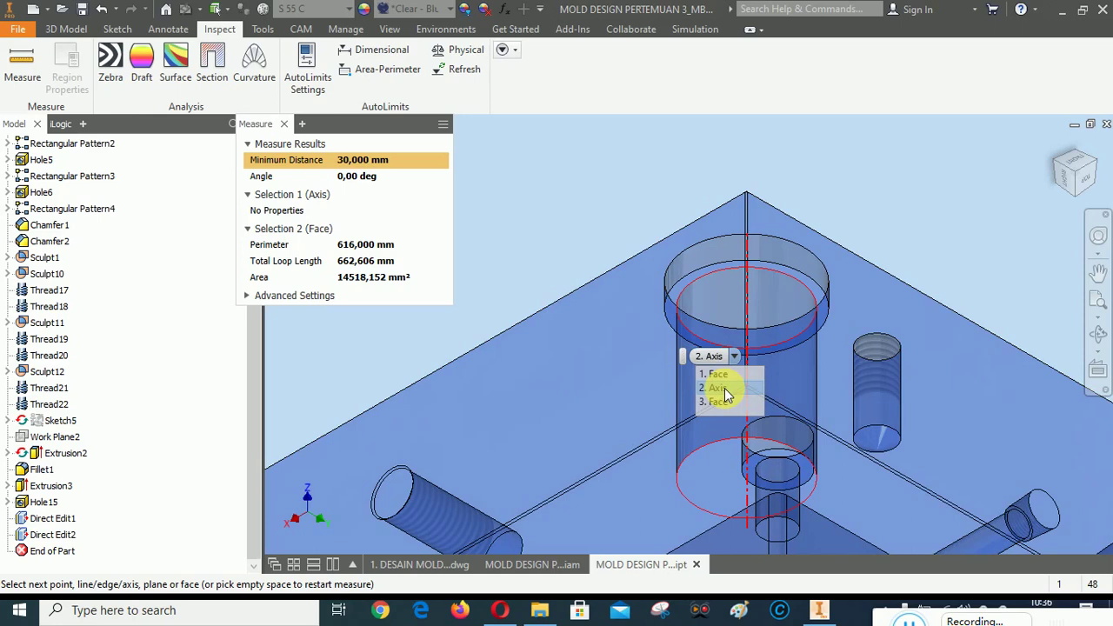
left_click(724, 388)
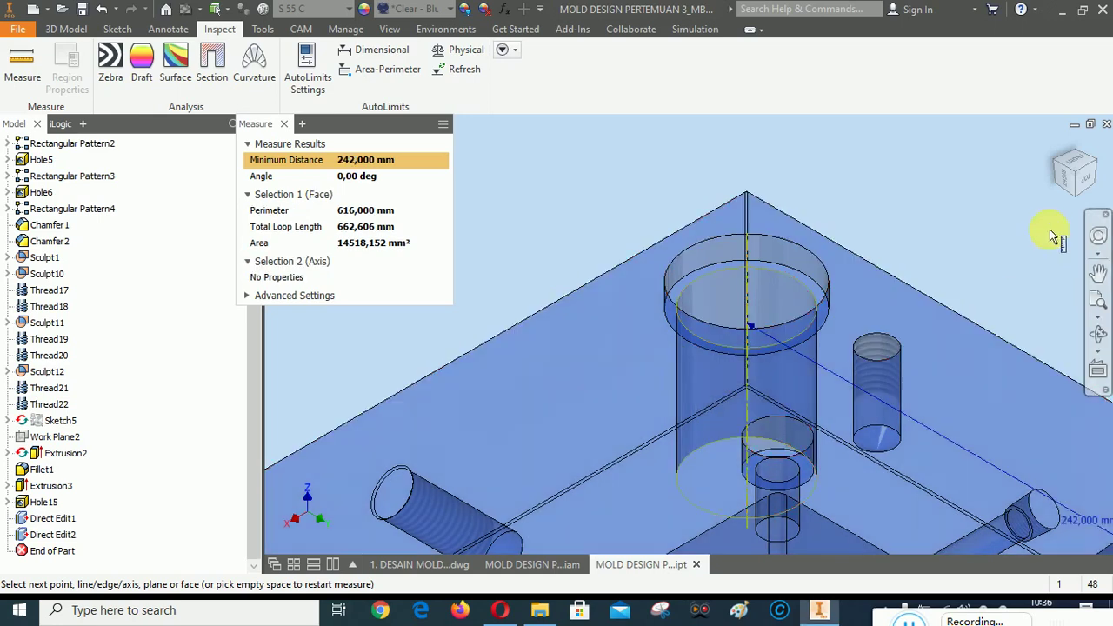
left_click(1063, 172)
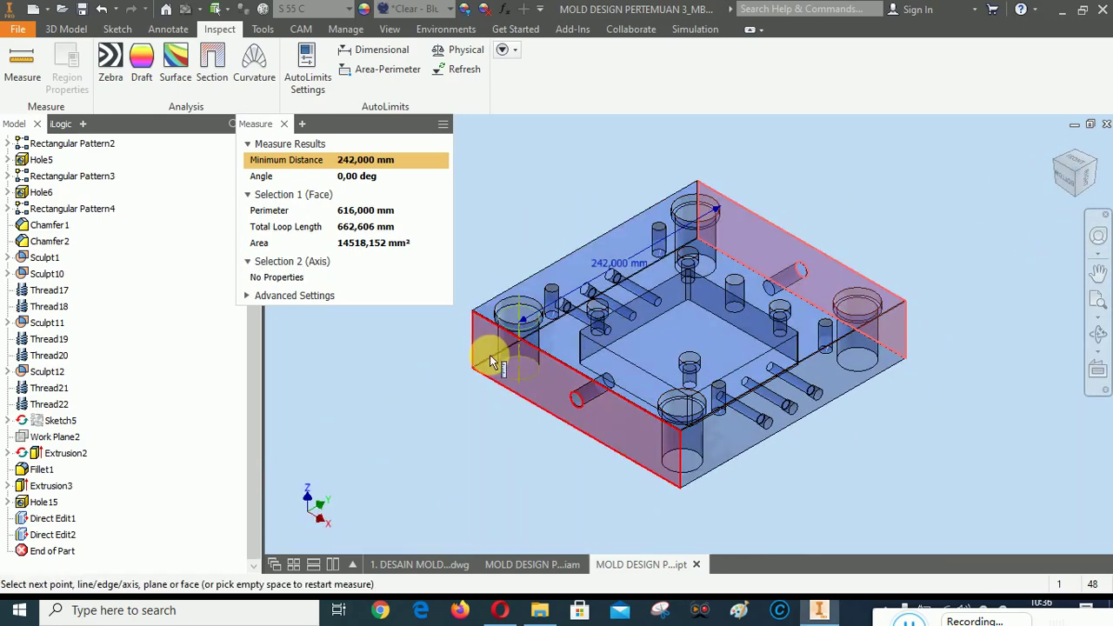
left_click(590, 452)
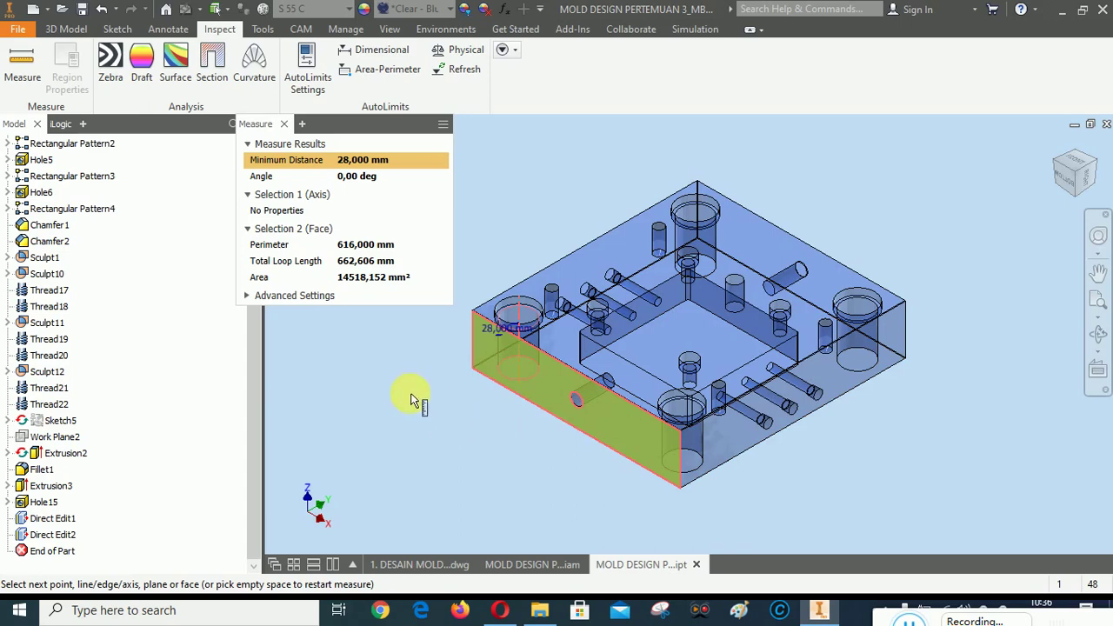
Measure the distance from the fourth large corner hole's axis to that same side face and end the measurement.
scroll(666, 461, "down", 3)
right_click(696, 355)
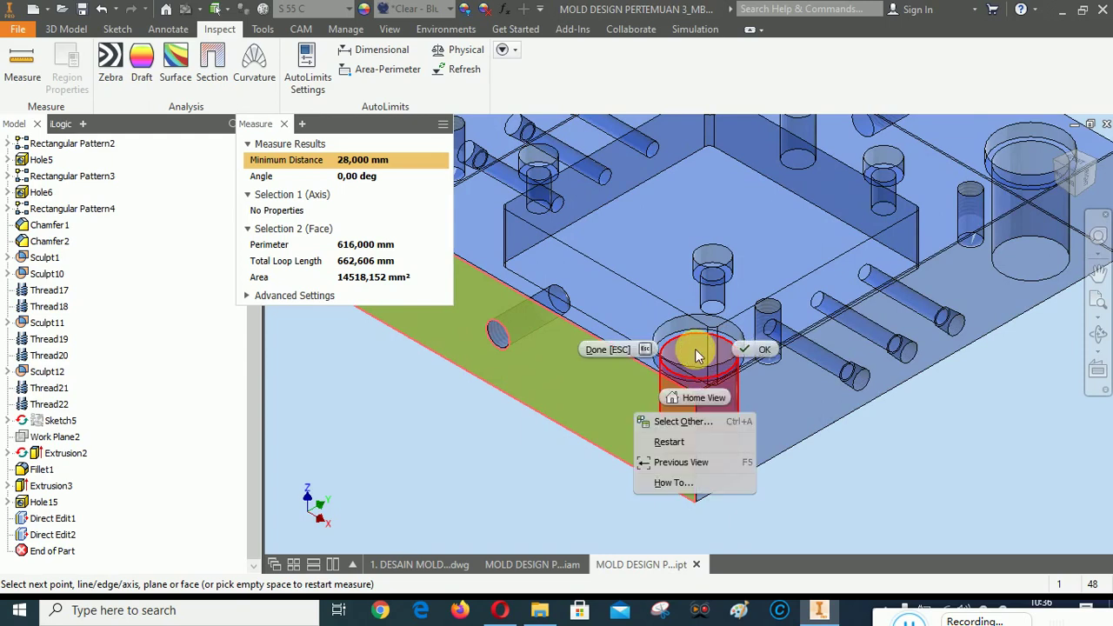
left_click(680, 422)
left_click(679, 420)
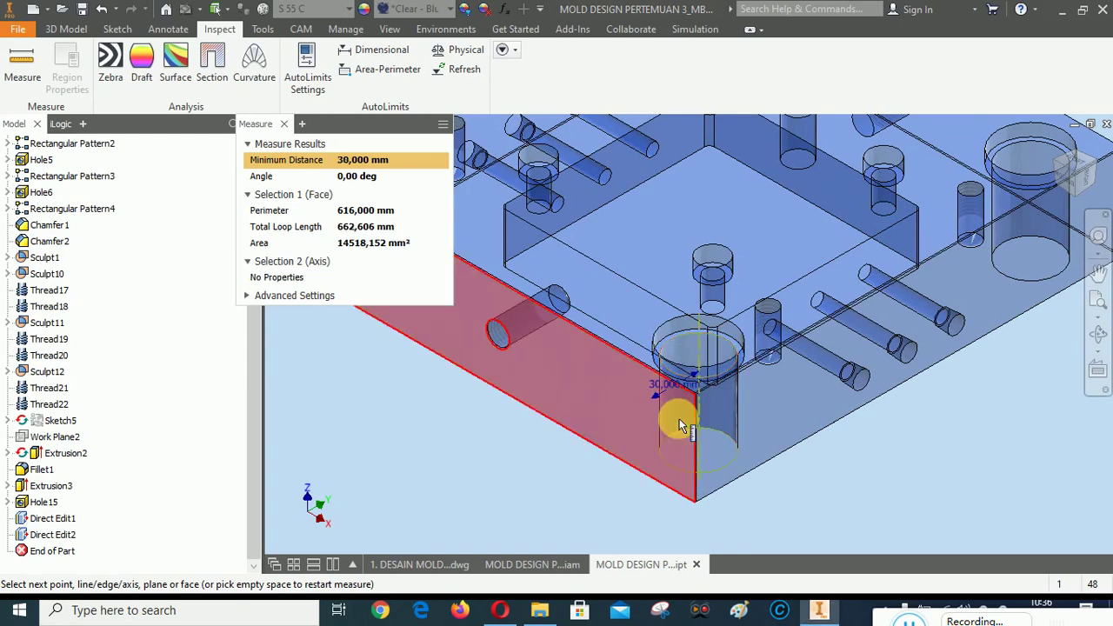
scroll(608, 509, "up", 4)
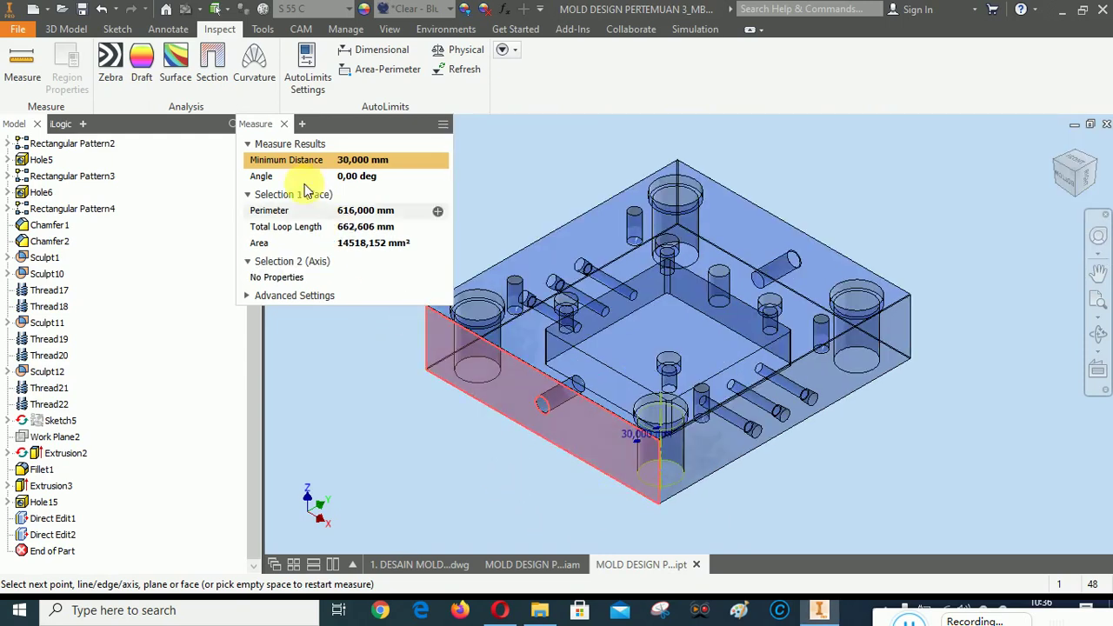
left_click(283, 124)
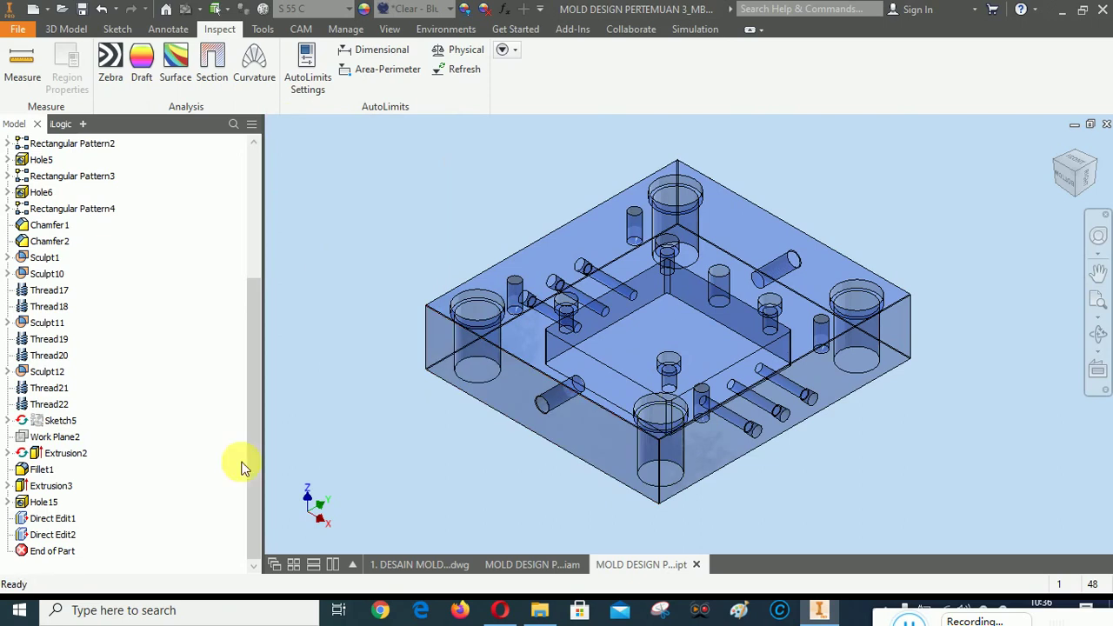
Delete both Direct Edit features, Direct Edit1 and Direct Edit2, from the part.
left_click(54, 535, "shift")
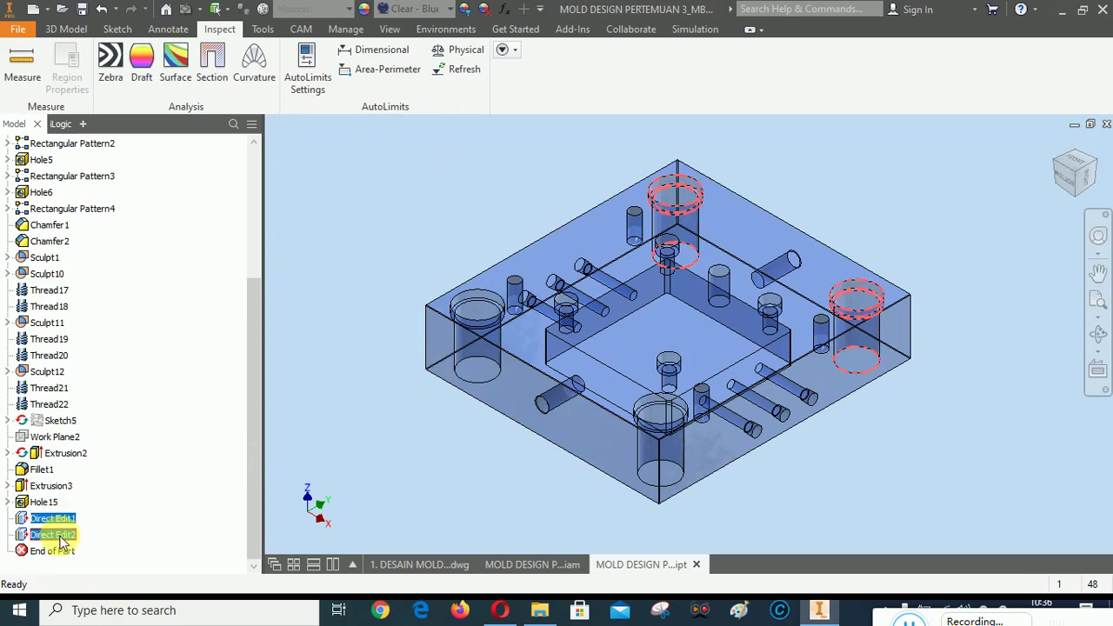
right_click(61, 541)
left_click(100, 443)
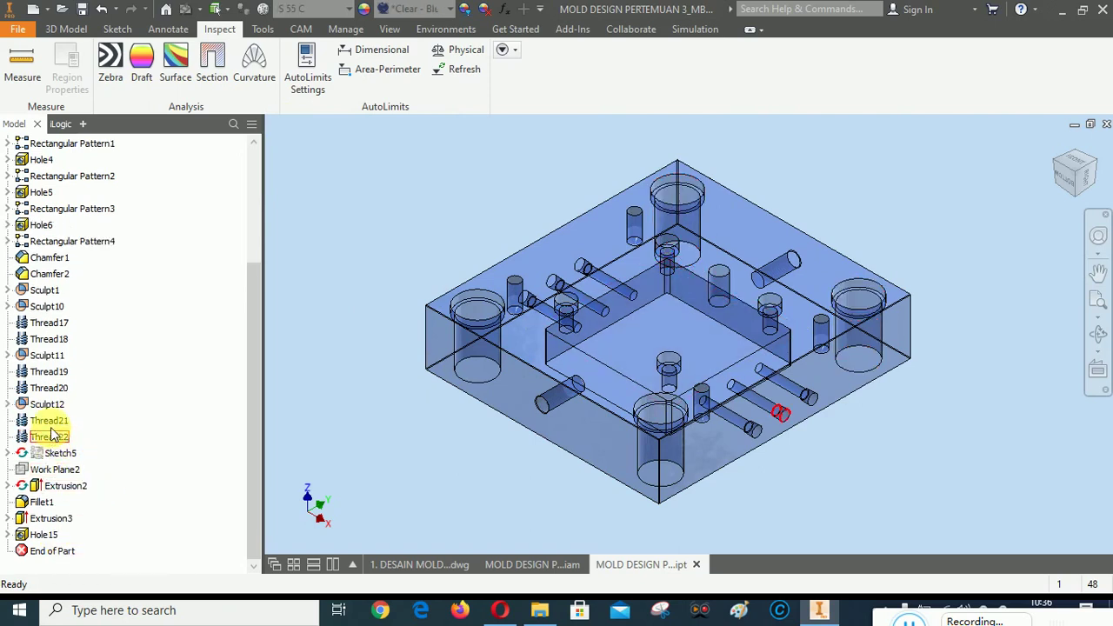
Examine Rectangular Pattern1 to Rectangular Pattern4 to identify which plate holes each one produces.
left_click(61, 210)
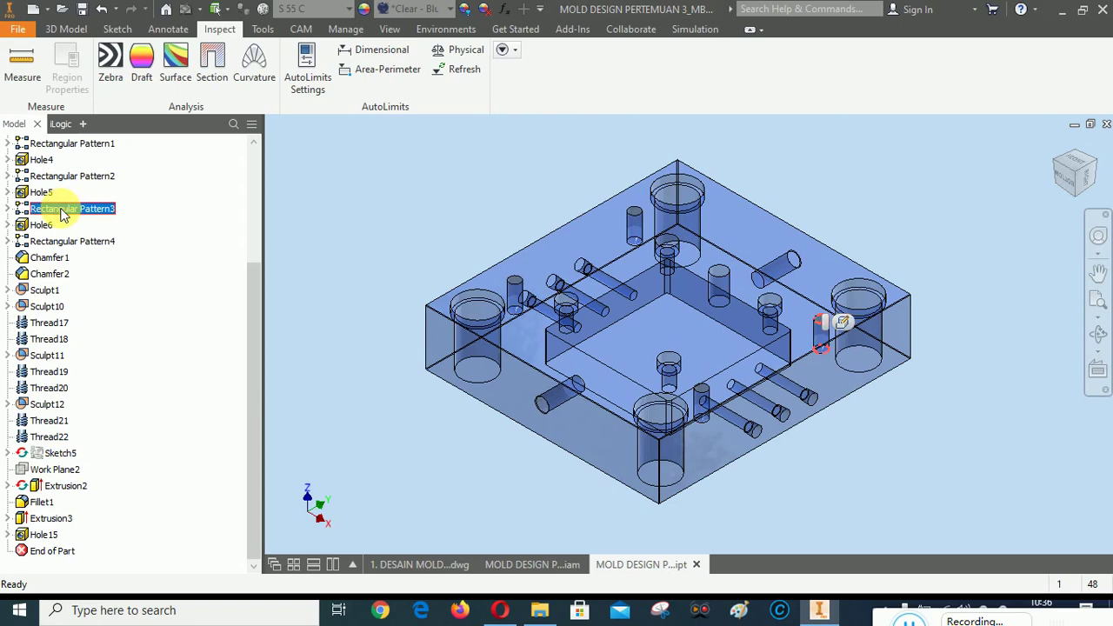
left_click(61, 178)
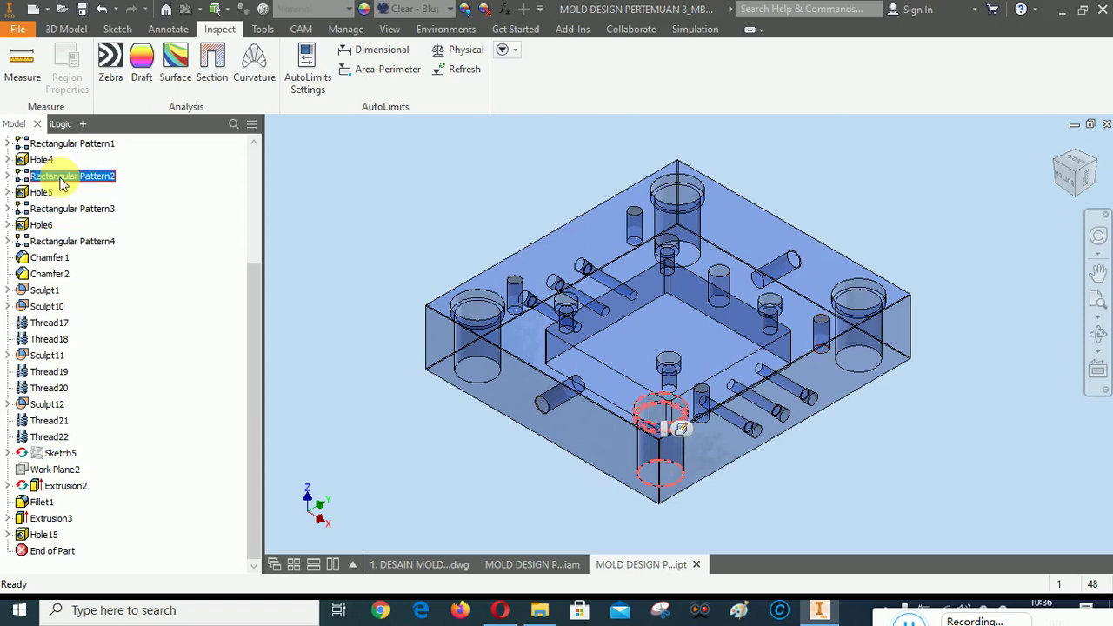
left_click(59, 244)
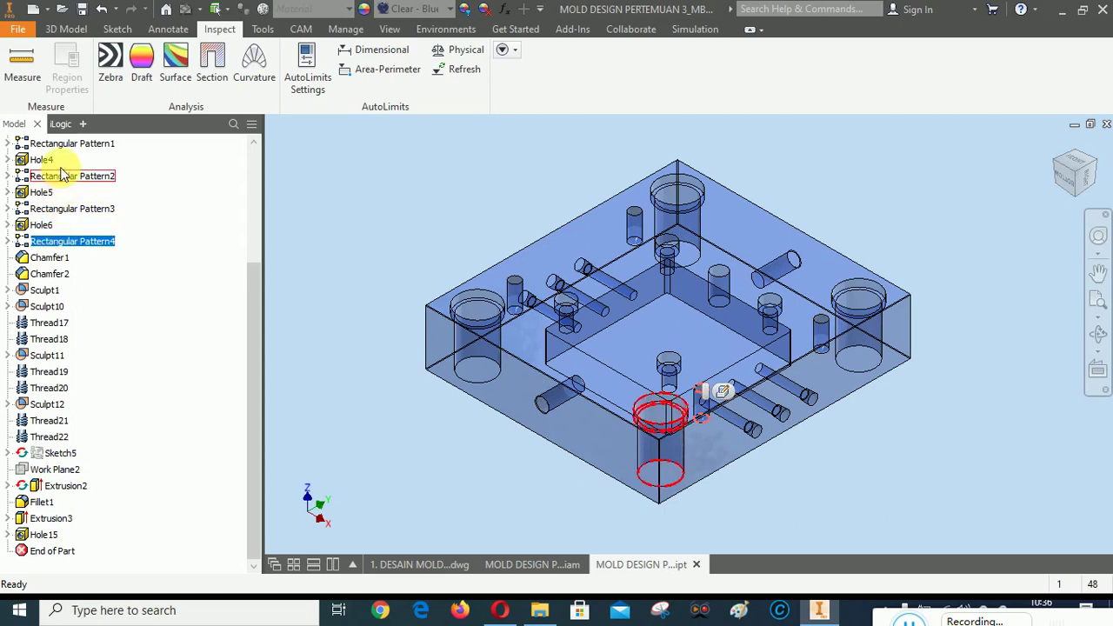
left_click(50, 145)
scroll(131, 287, "up", 1)
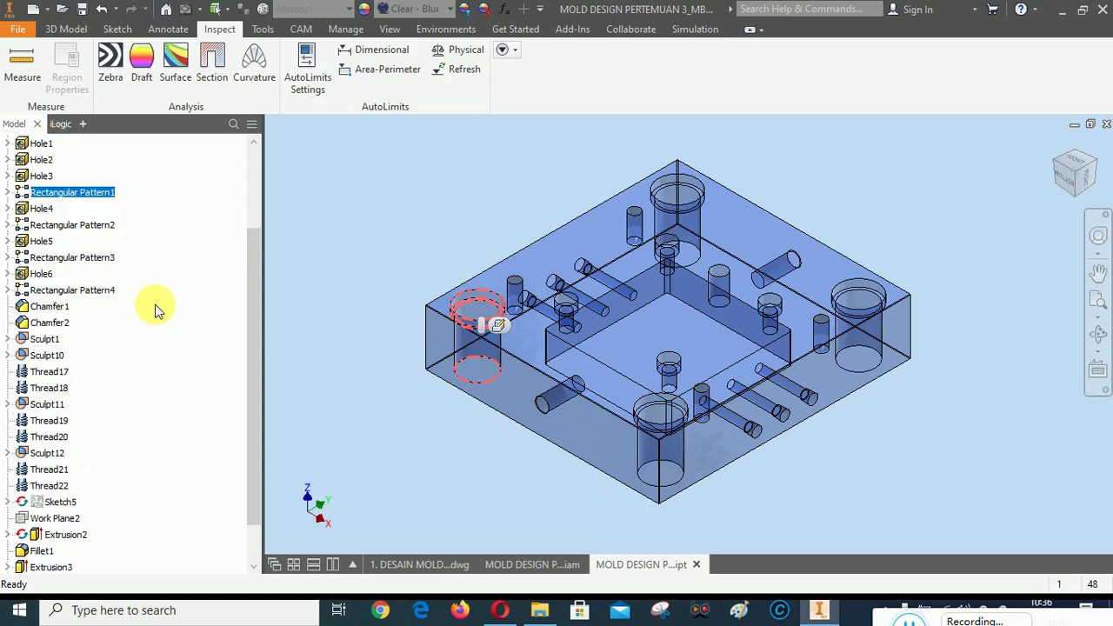
left_click(52, 225)
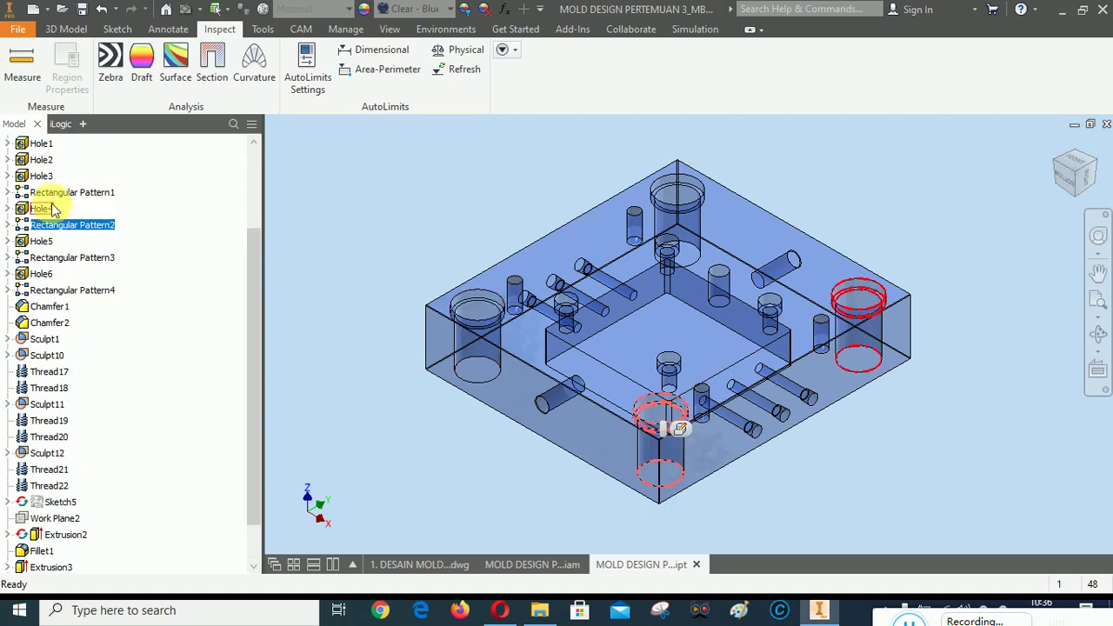
left_click(55, 196)
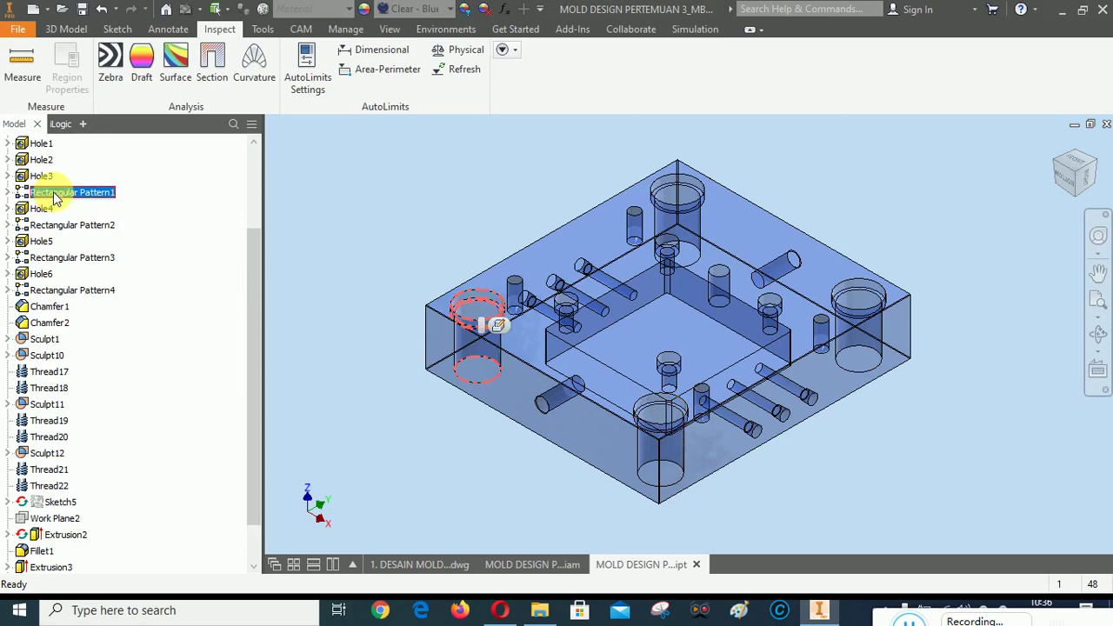
Open Rectangular Pattern1 for editing, check which parameter drives its Direction 1 column spacing, and accept it as is.
right_click(54, 197)
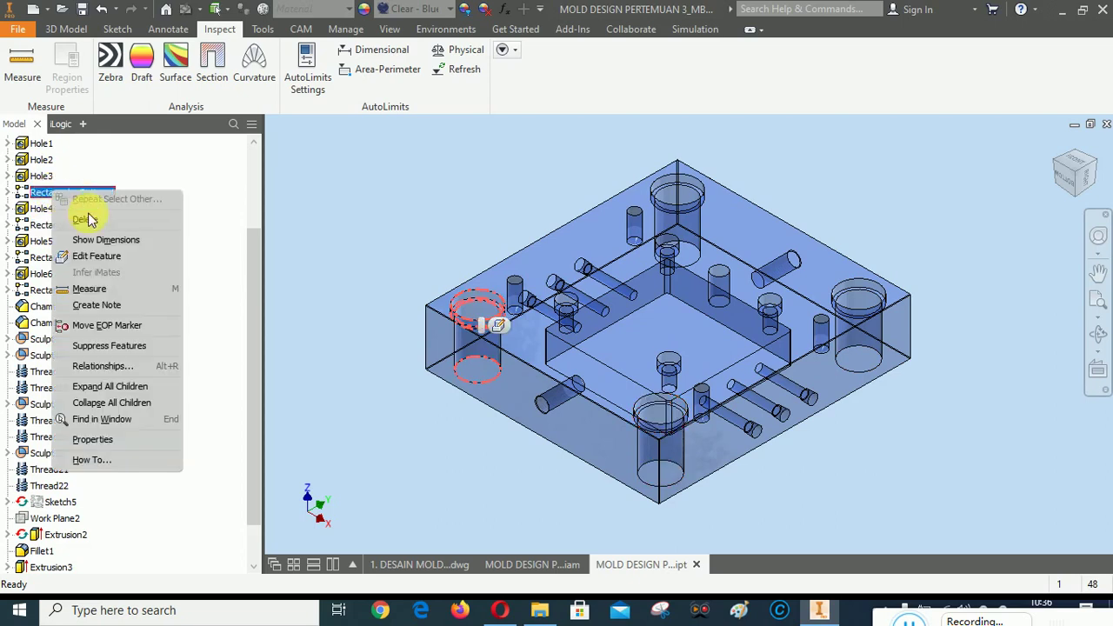
left_click(99, 257)
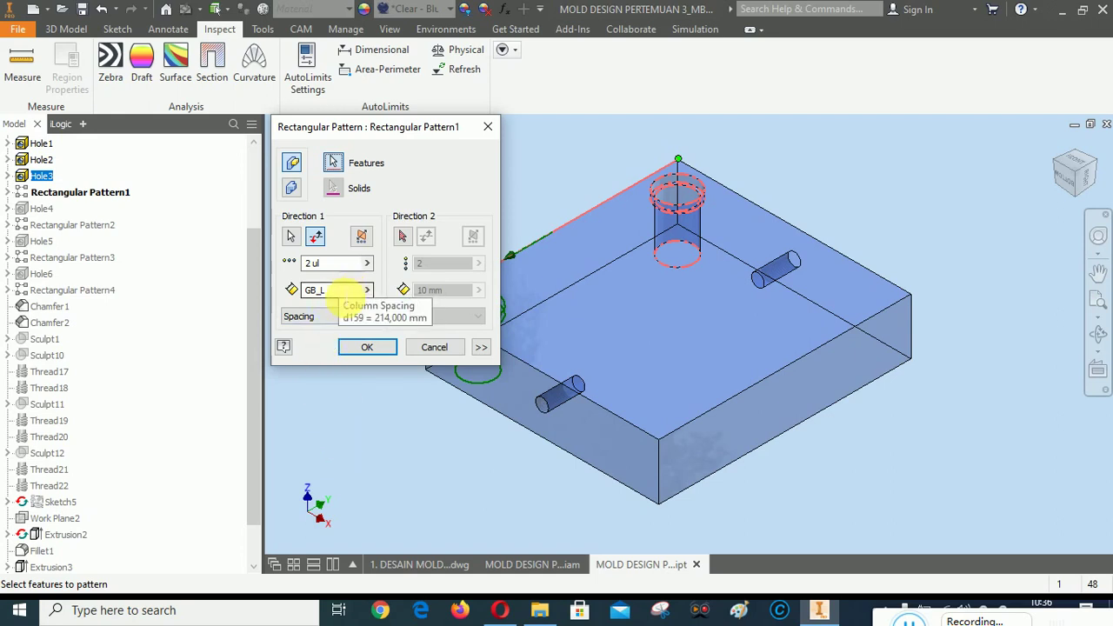
left_click(383, 349)
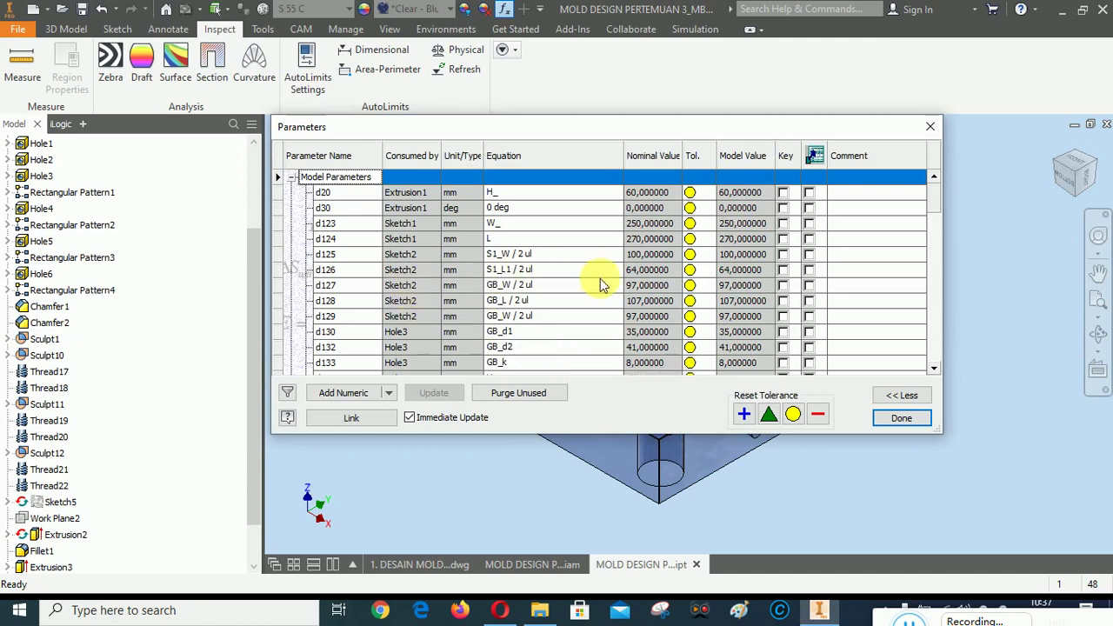
Set the equation of the user parameter GB_L to 214 mm-2 and close the parameter table.
left_click_drag(934, 200, 949, 324)
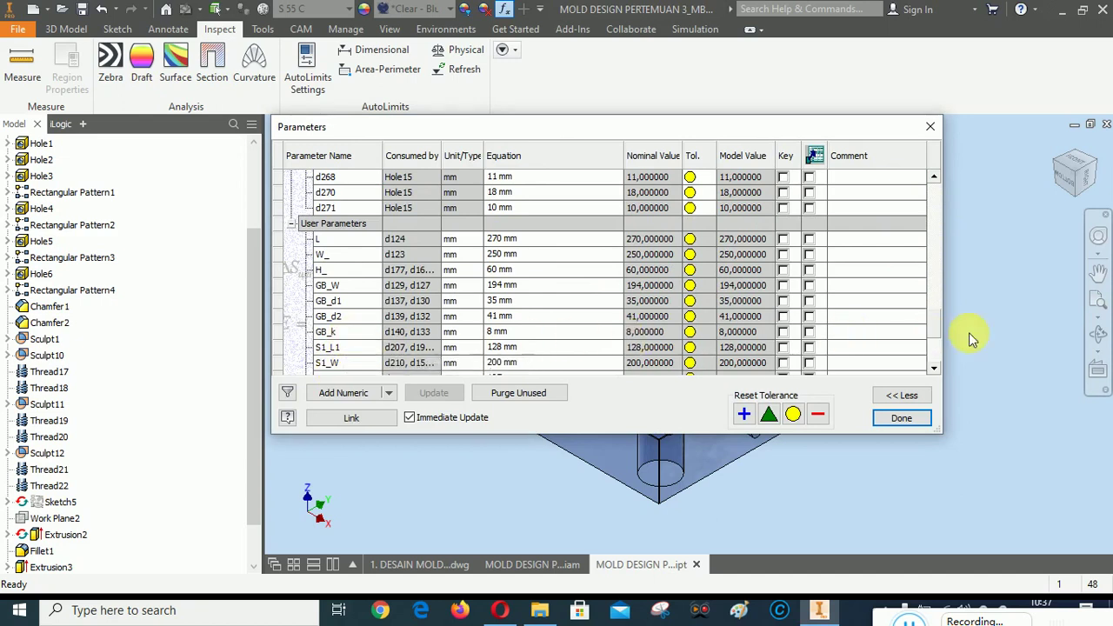
left_click_drag(937, 325, 941, 348)
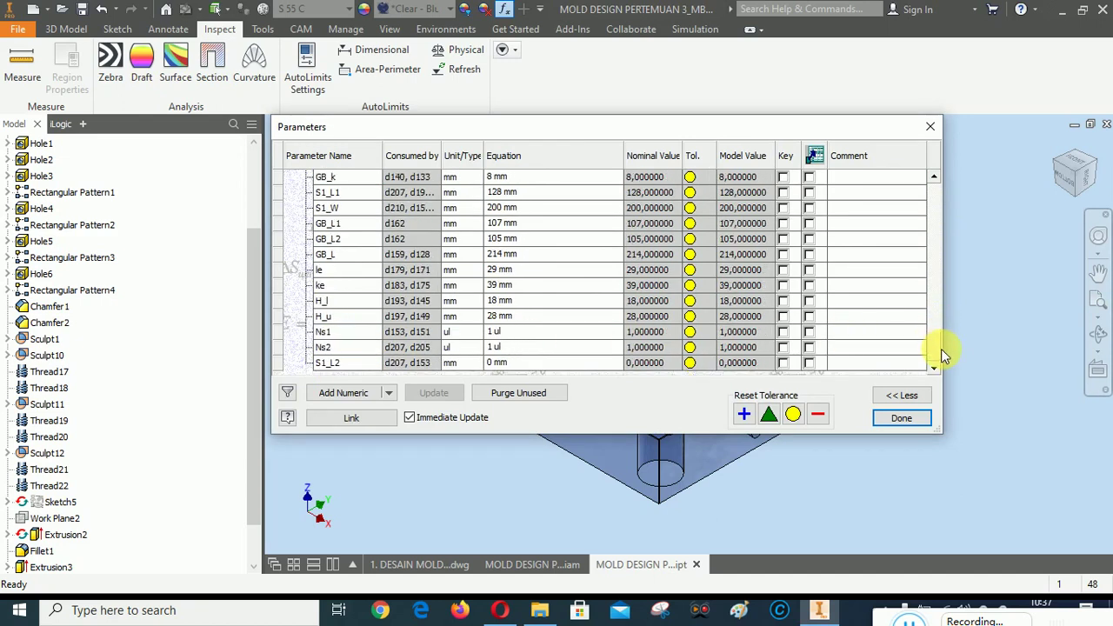
left_click(532, 255)
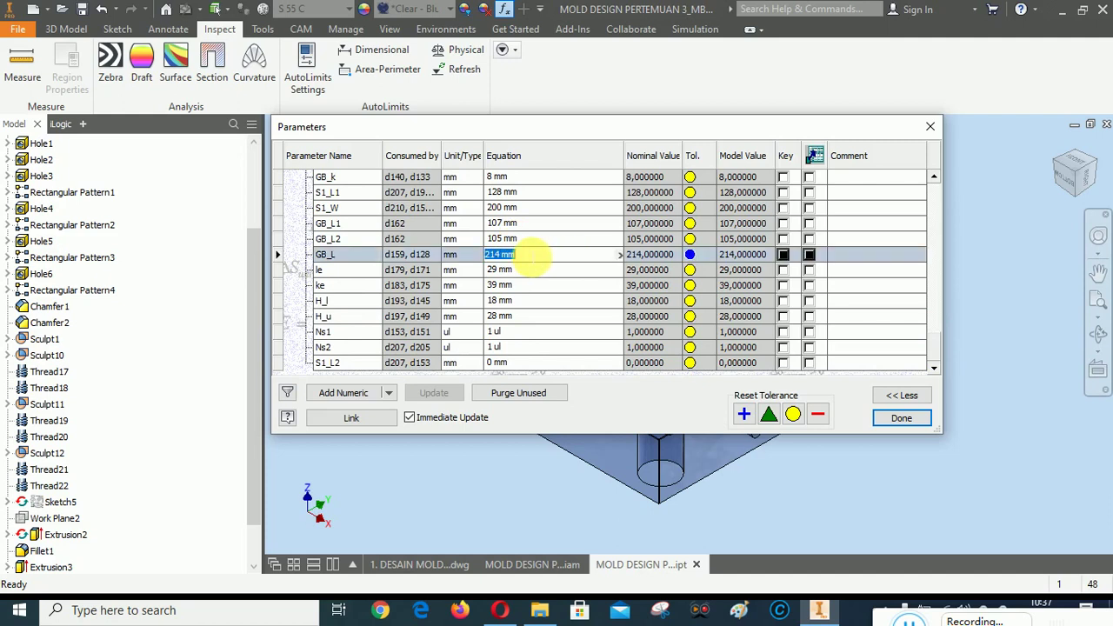
type("-2")
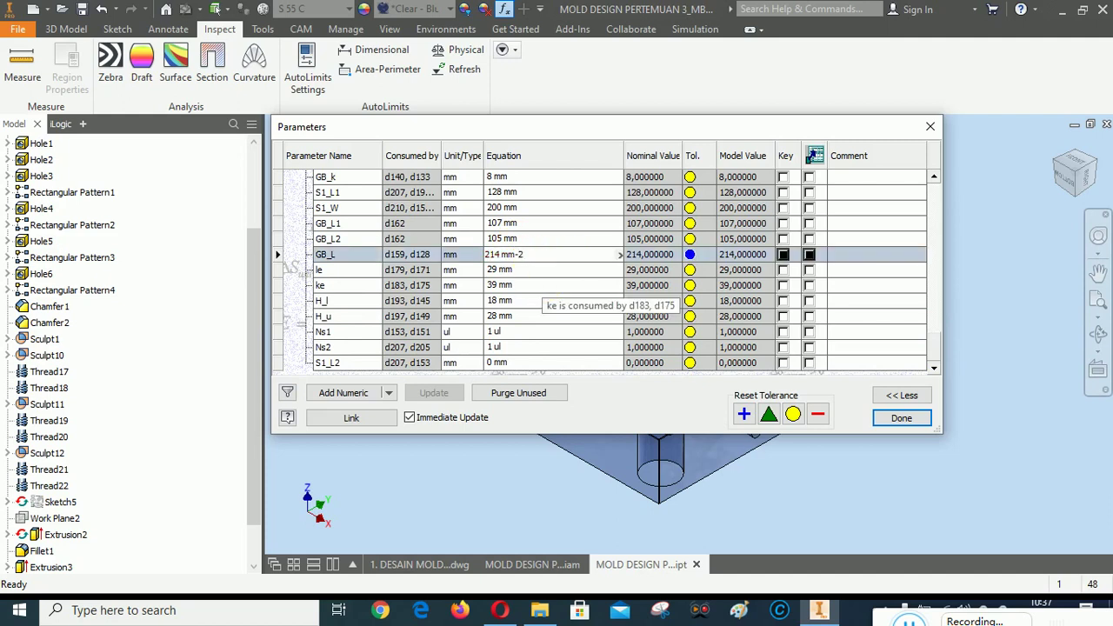
key("Return")
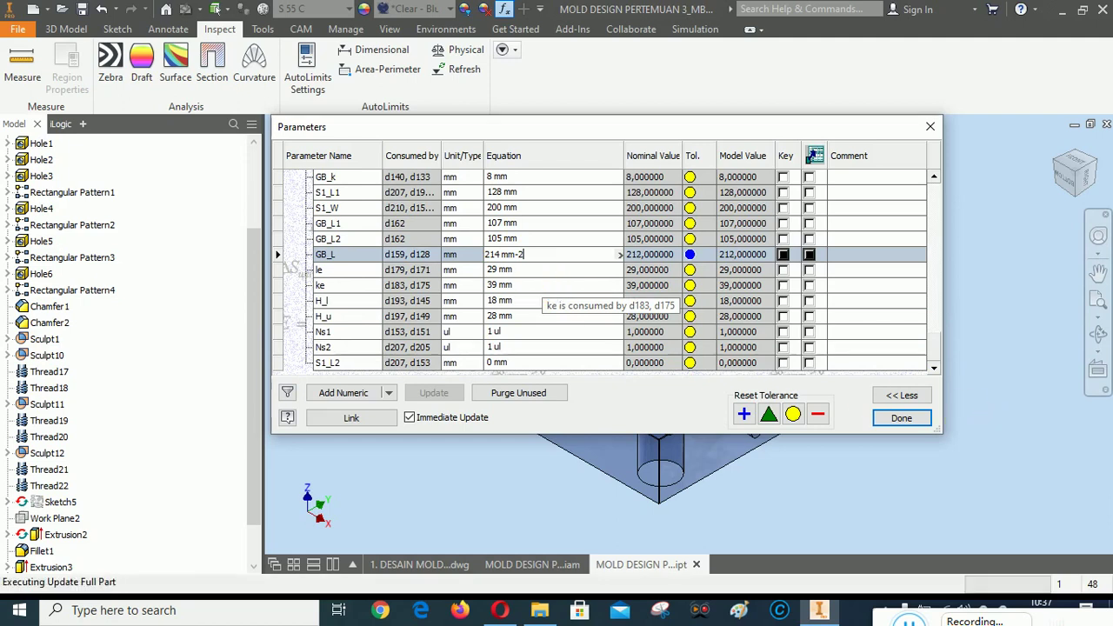
left_click(916, 423)
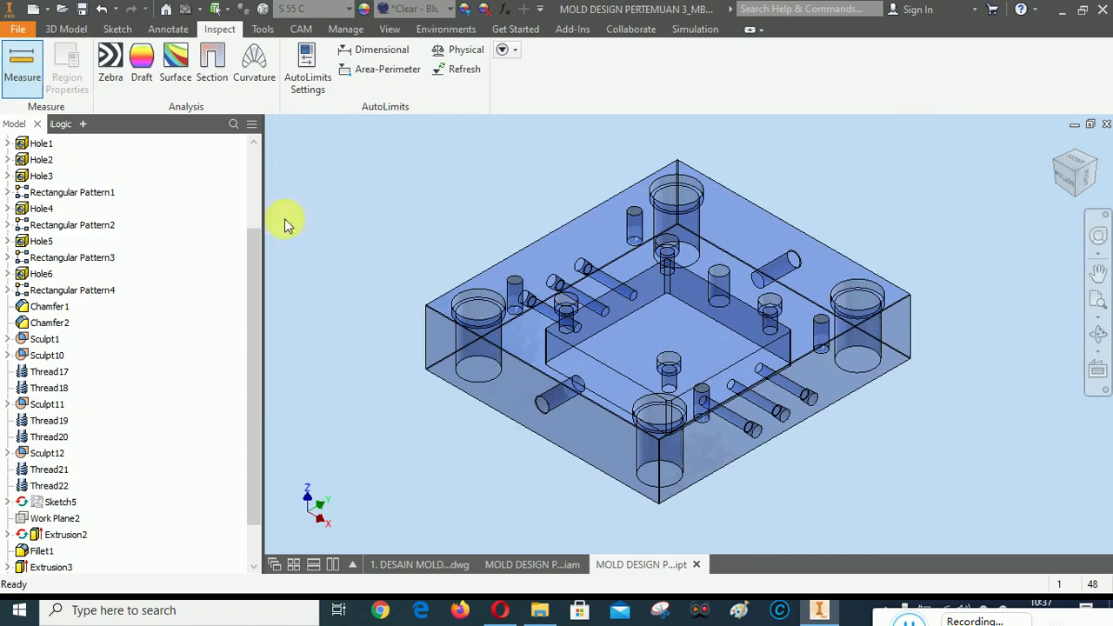
Measure the distance from the plate's side face to the axis of the first large corner hole beside it.
left_click(444, 335)
scroll(448, 331, "up", 3)
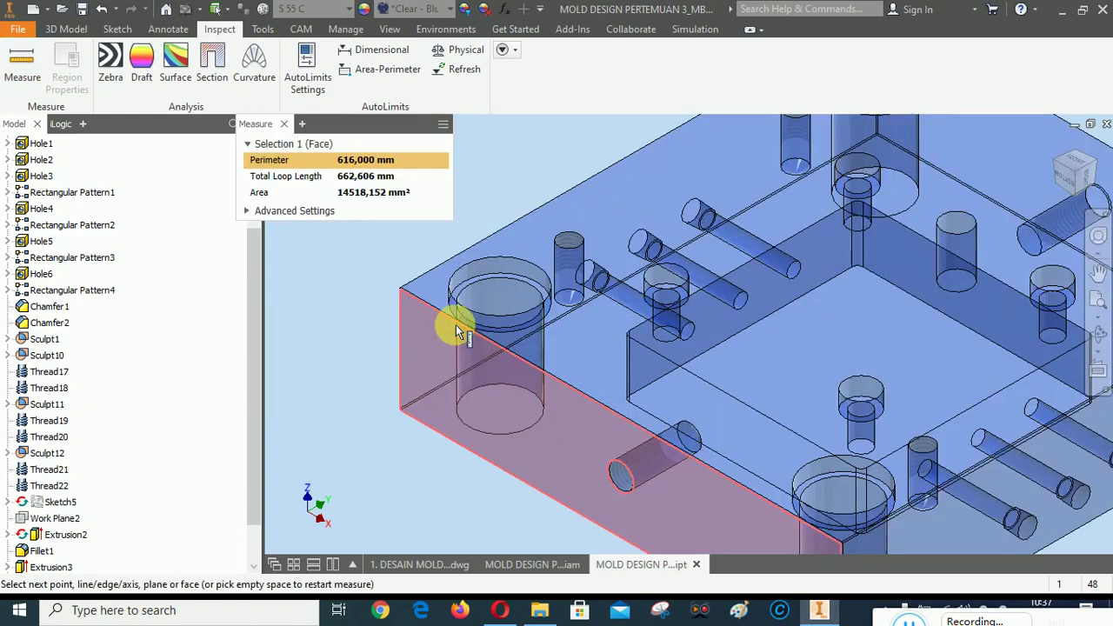
right_click(500, 300)
left_click(491, 367)
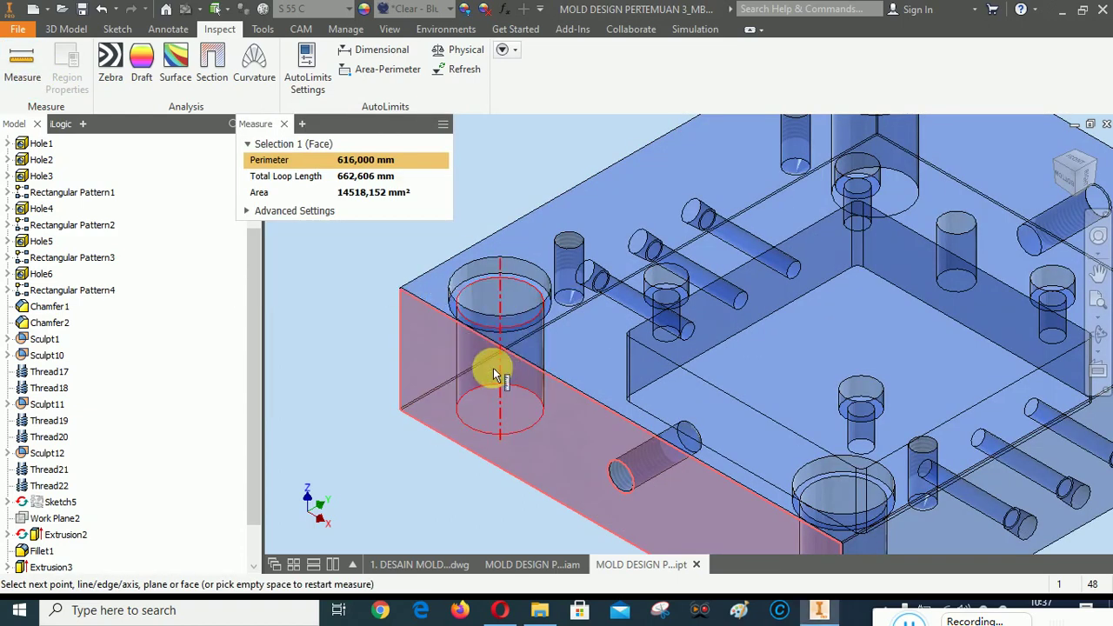
scroll(449, 352, "down", 3)
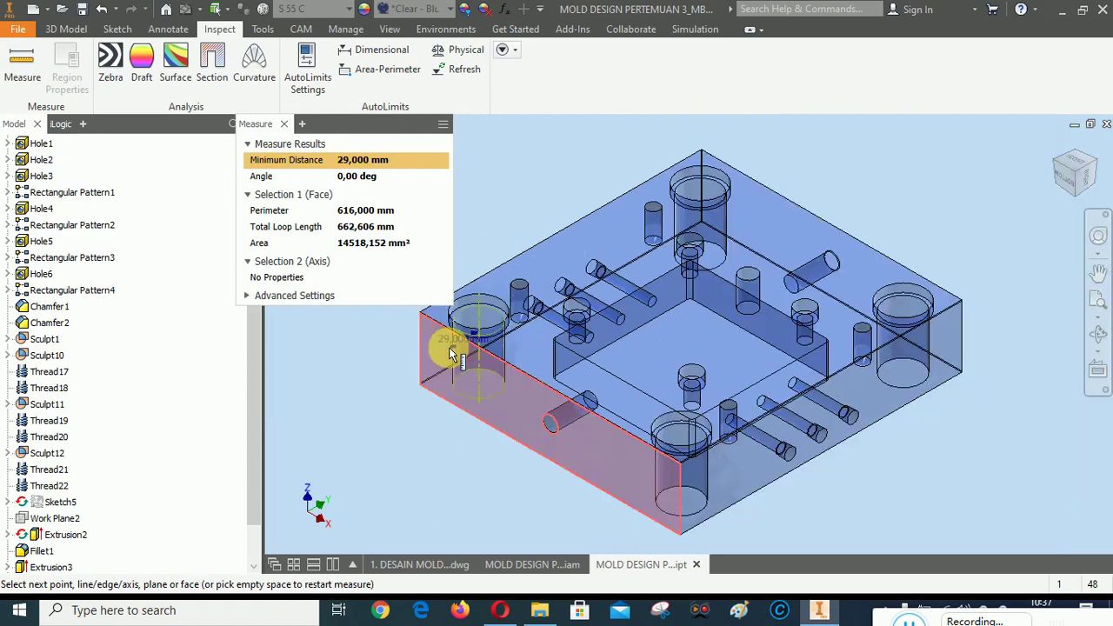
Measure the distance from the second large corner hole's axis to that same side face.
scroll(654, 474, "up", 2)
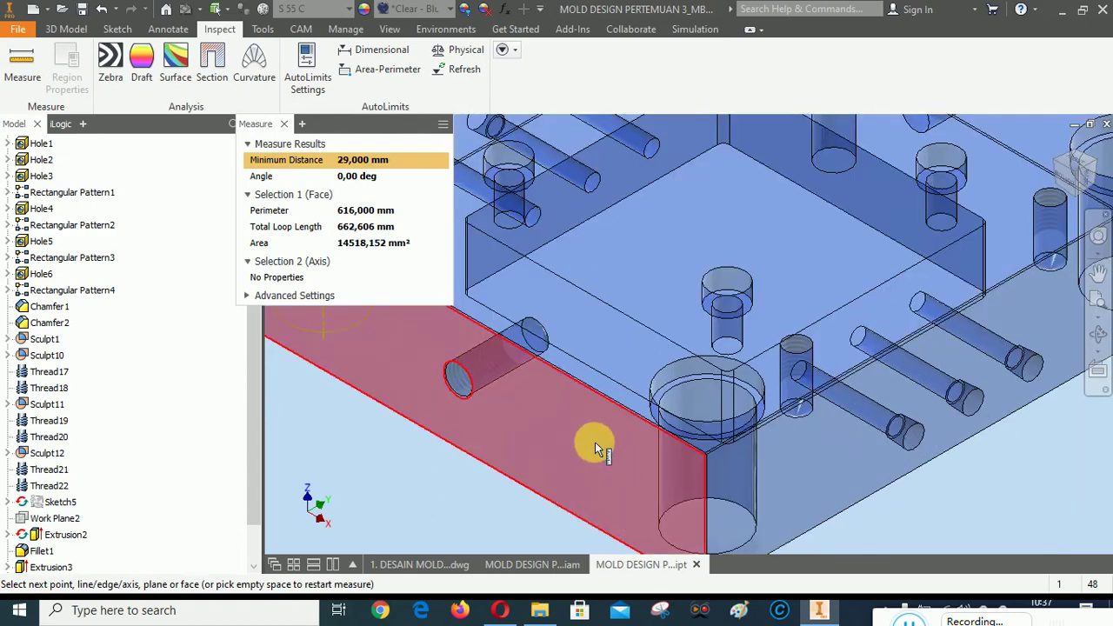
right_click(705, 406)
left_click(696, 466)
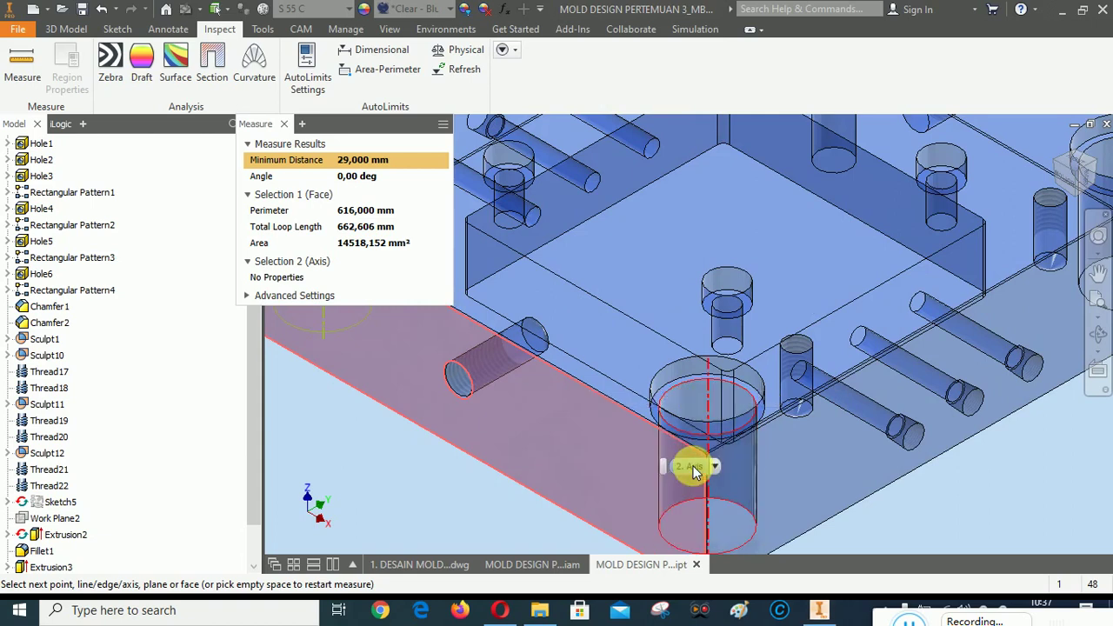
left_click(640, 479)
scroll(591, 470, "down", 5)
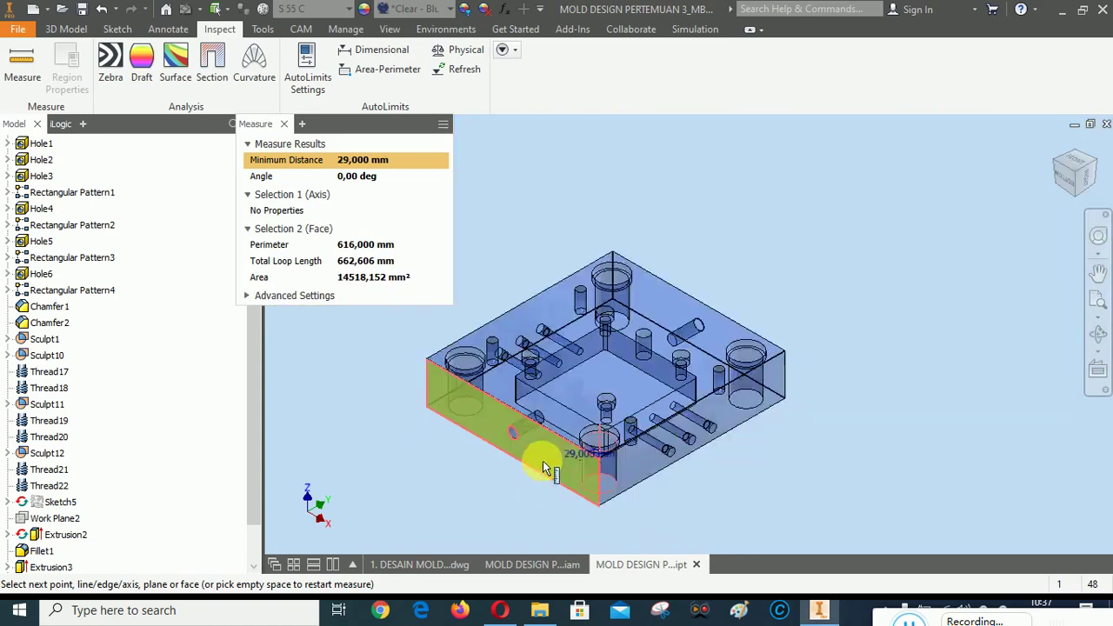
Measure the distance from the third large corner hole's axis to the side face on the opposite side of the plate.
scroll(657, 418, "up", 6)
right_click(675, 344)
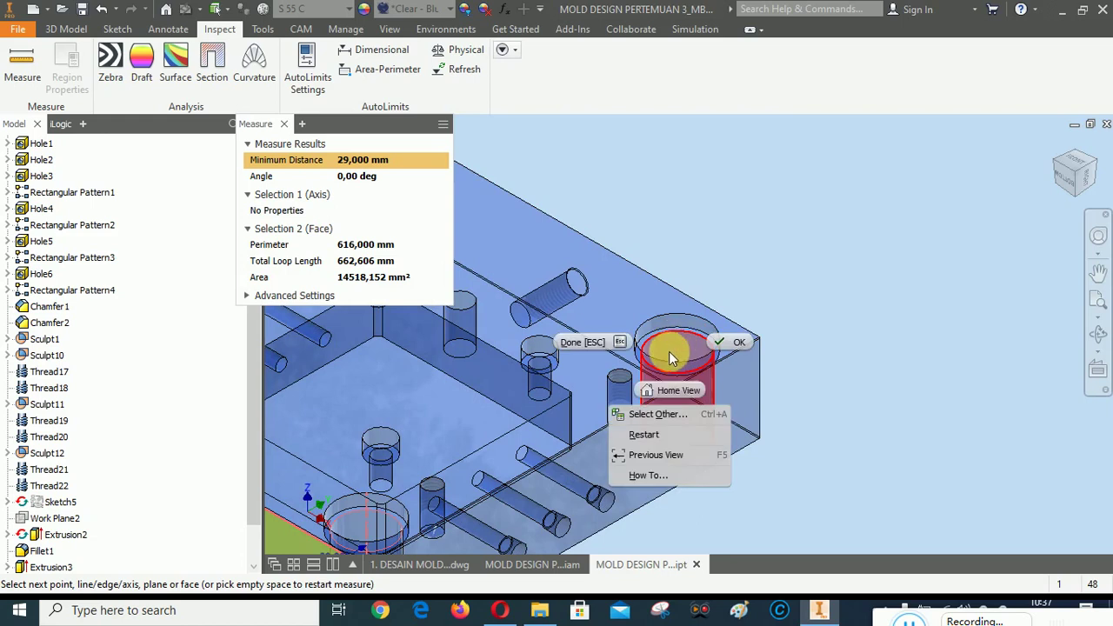
left_click(662, 414)
left_click(662, 413)
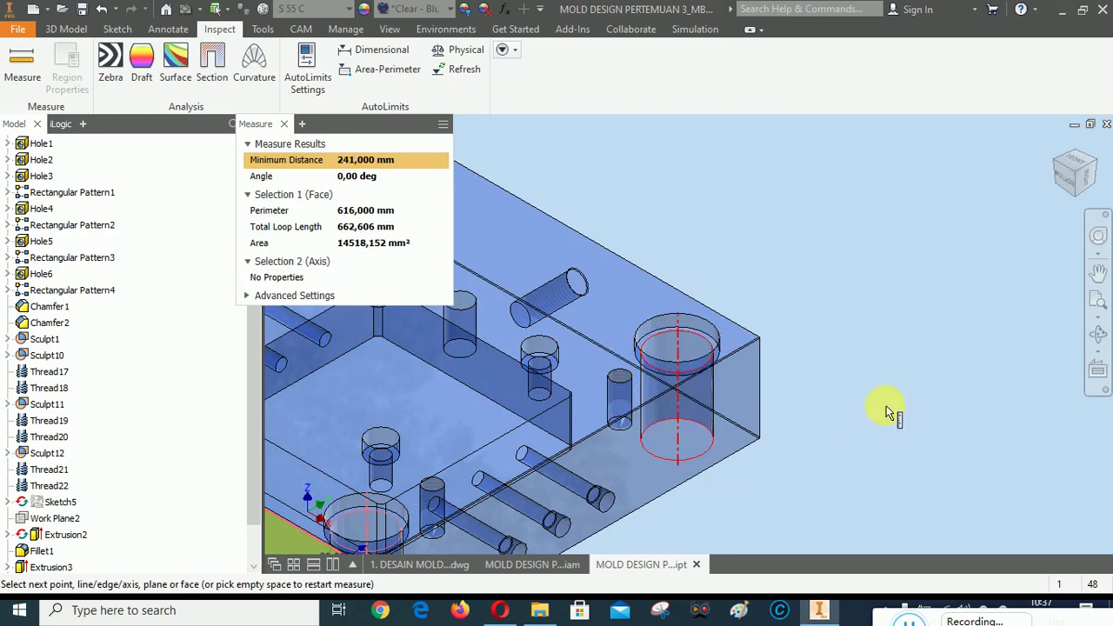
left_click(1063, 202)
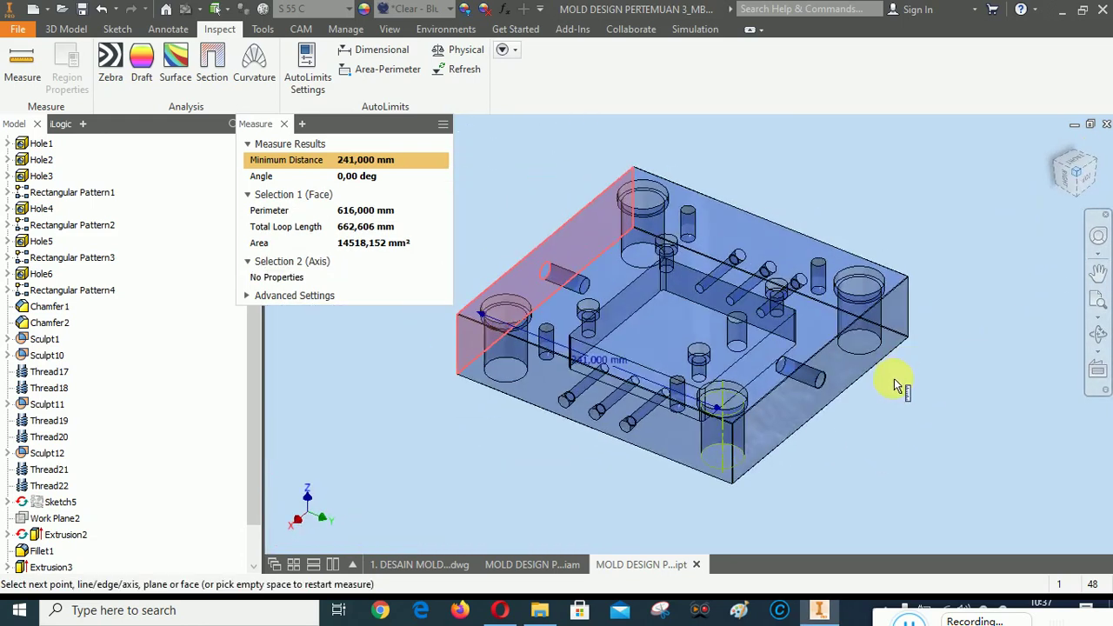
left_click(739, 435)
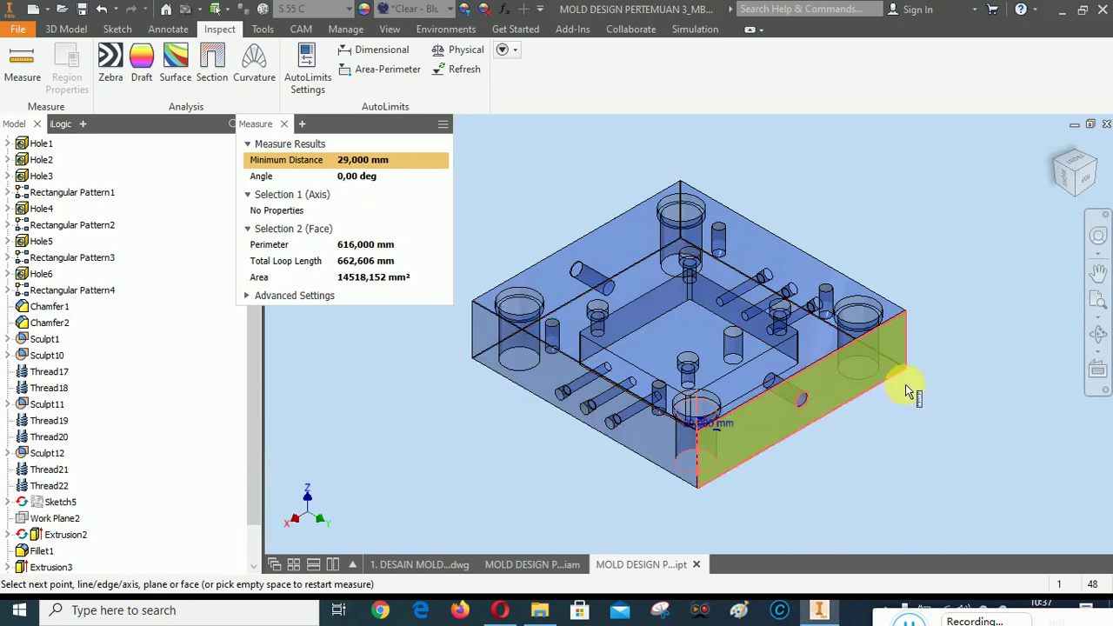
Measure from the opposite side face to the fourth large corner hole's axis, and close the measurement.
scroll(913, 348, "up", 6)
right_click(601, 225)
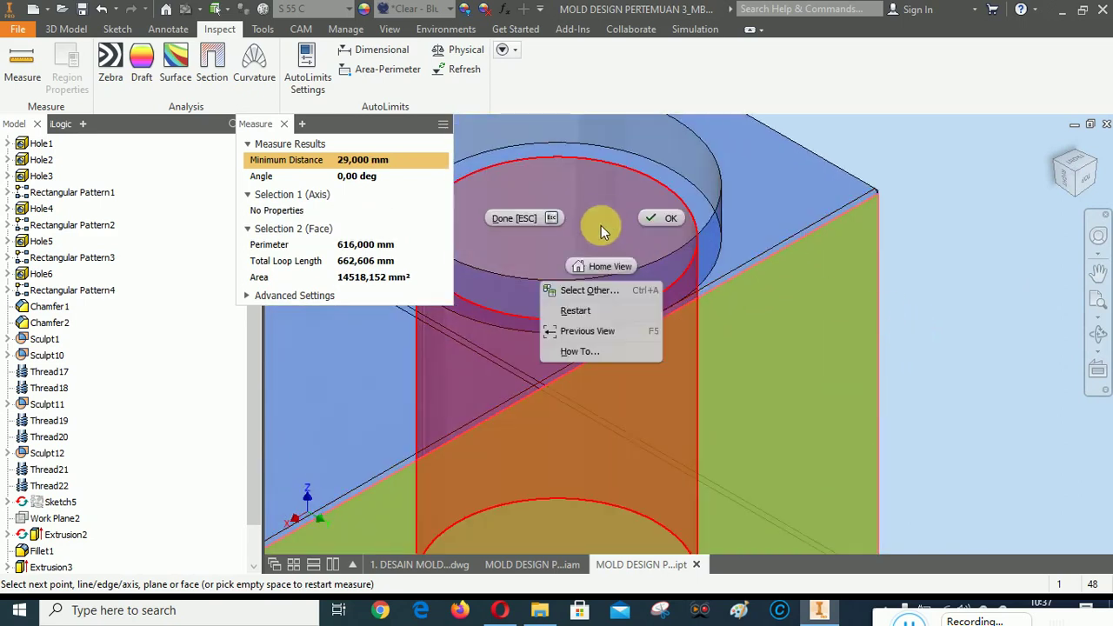
left_click(592, 295)
left_click(593, 295)
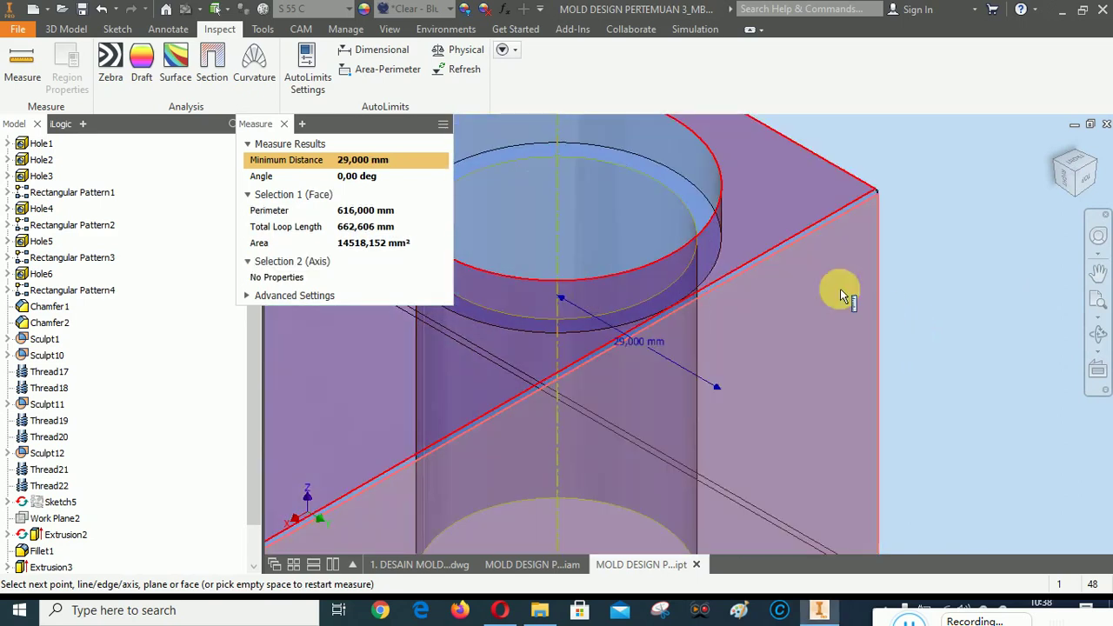
scroll(840, 288, "down", 6)
left_click(284, 124)
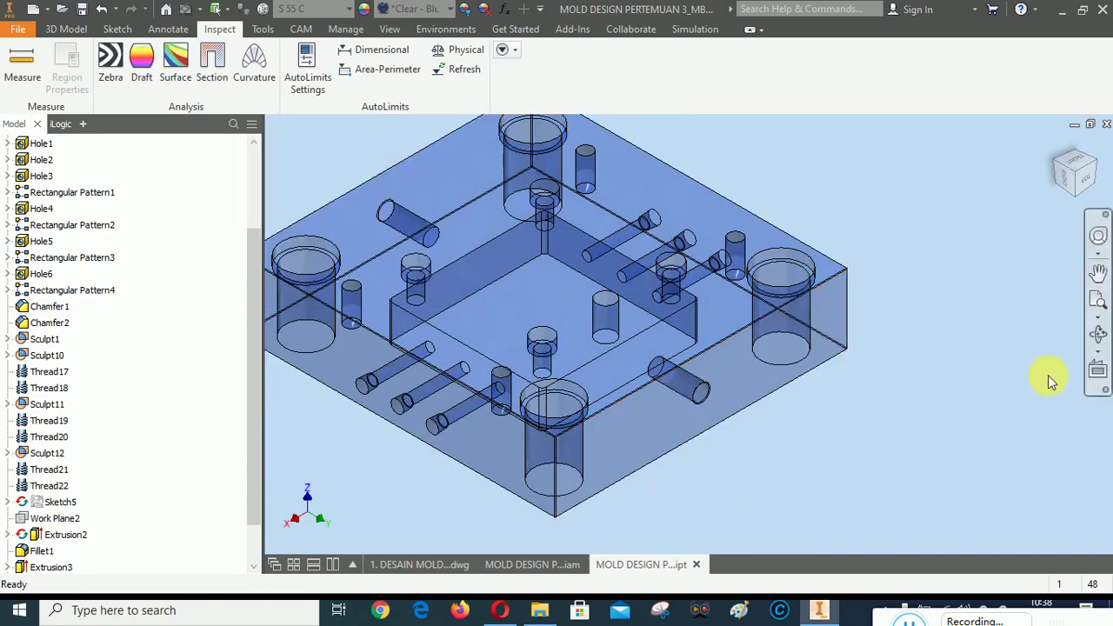
Return the cavity plate part to its home view and save it.
scroll(919, 466, "down", 3)
right_click(913, 256)
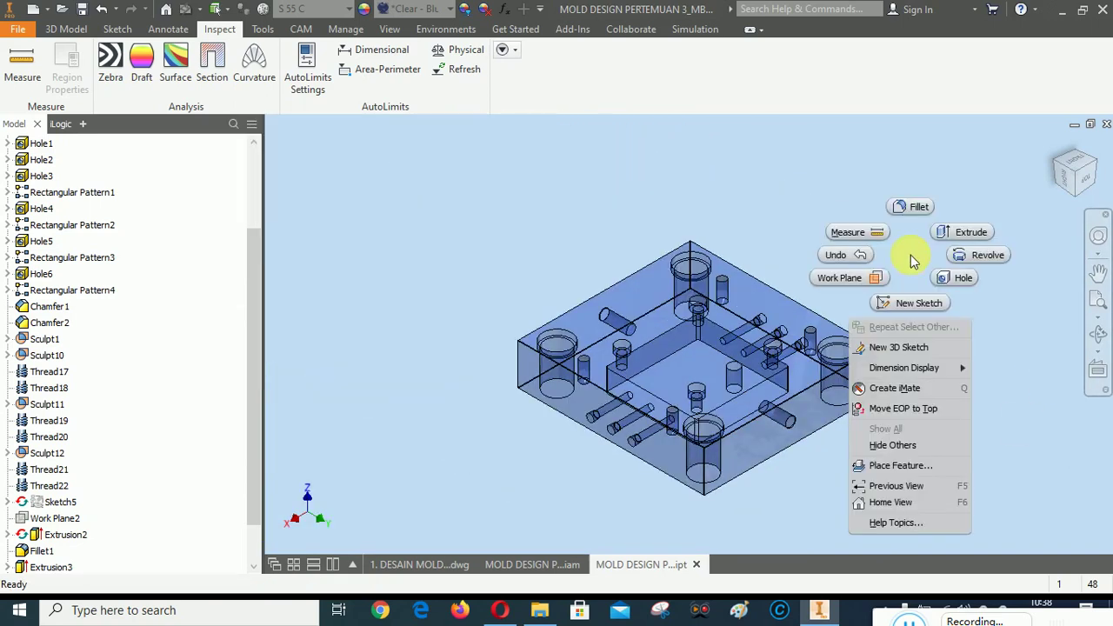
left_click(902, 503)
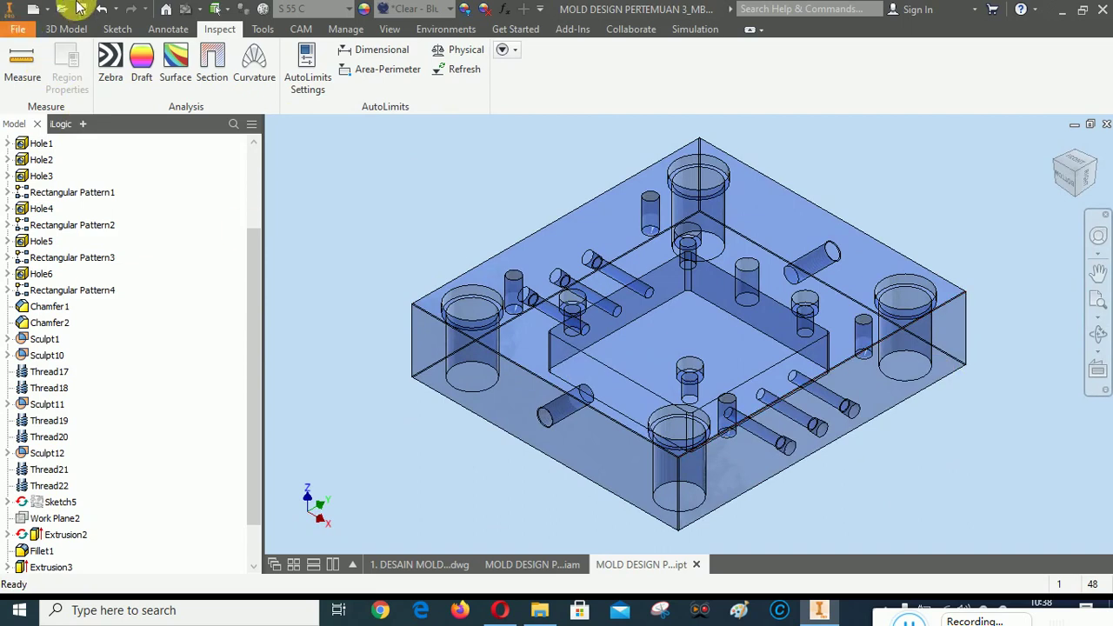
left_click(82, 10)
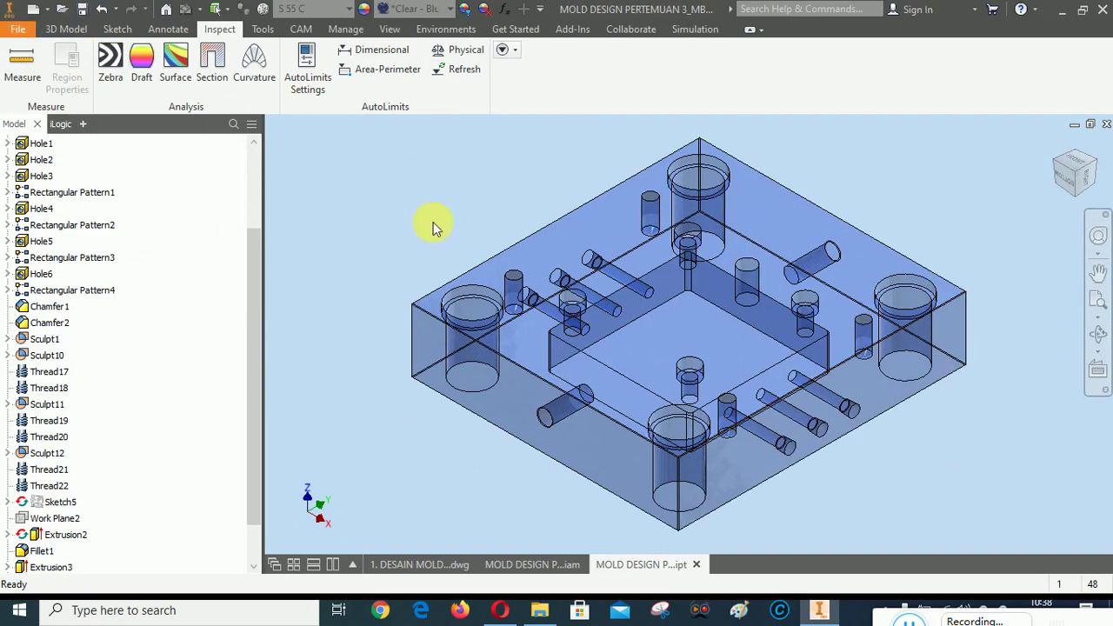
Update the mold assembly and open its core plate component, MOLD DESIGN PERTEMUAN 3_MB_S-BP:1, as a part.
left_click(534, 566)
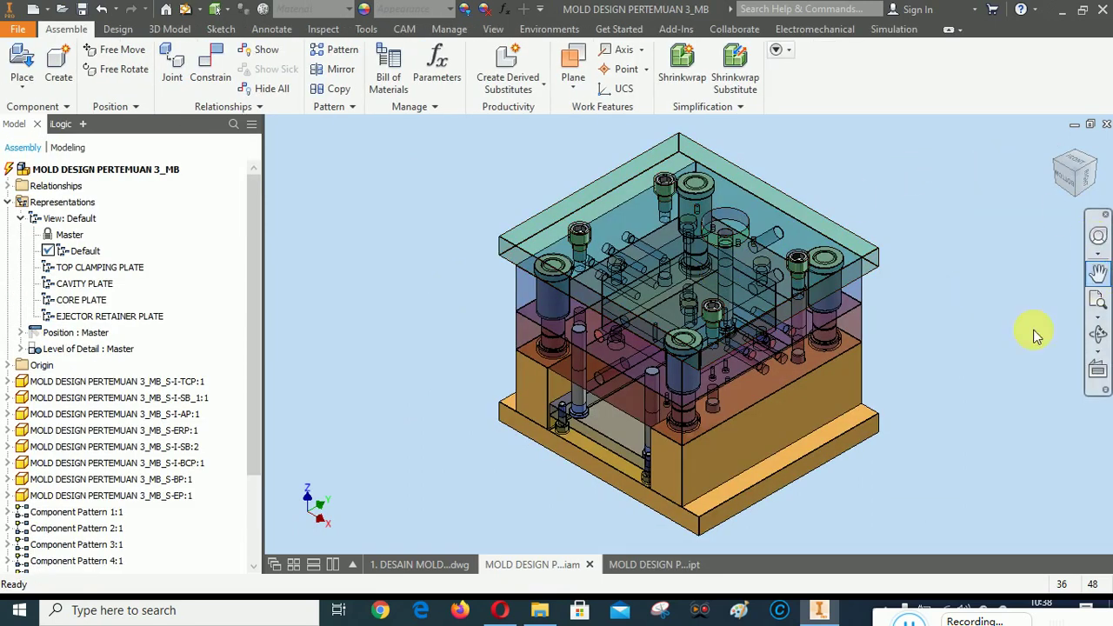
left_click(186, 8)
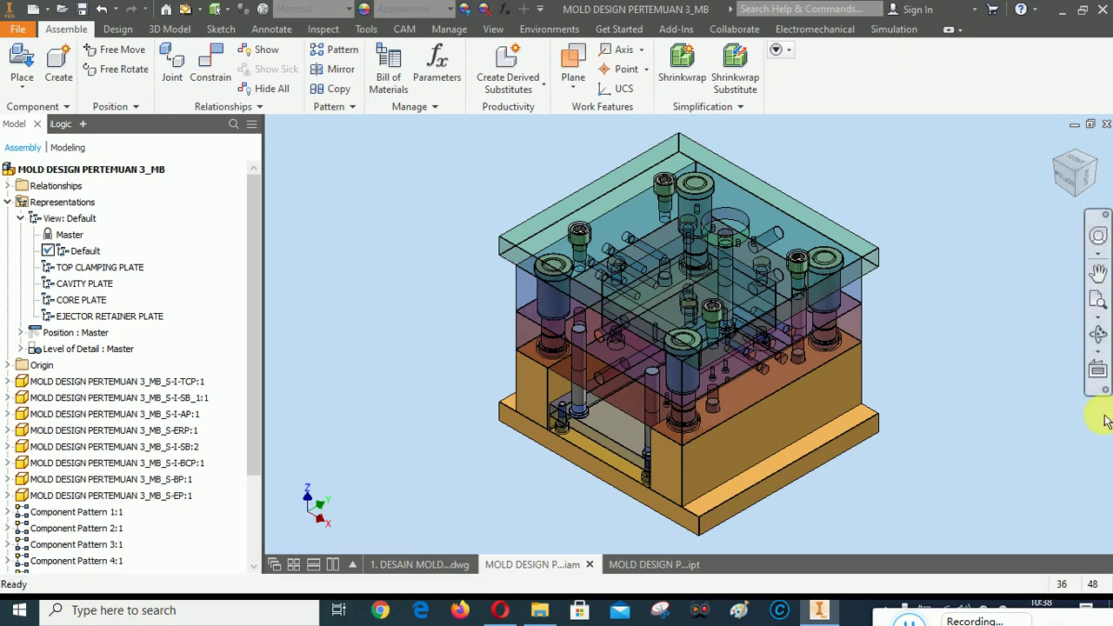
right_click(854, 330)
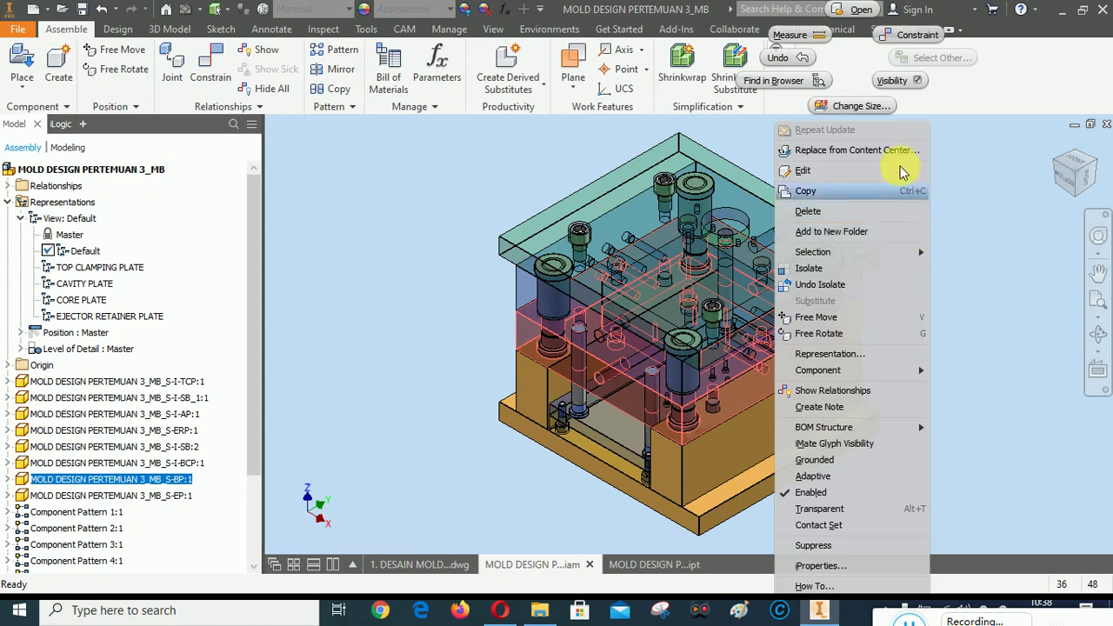
left_click(857, 11)
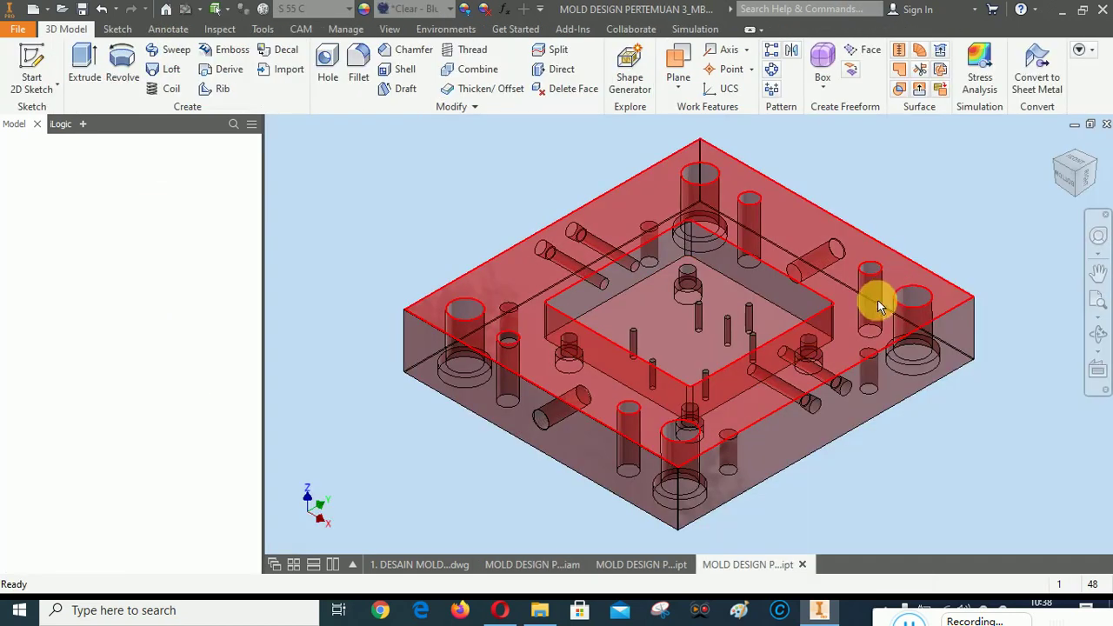
Measure the distance from the core plate's side face to the axis of the first large corner hole beside it.
left_click(223, 28)
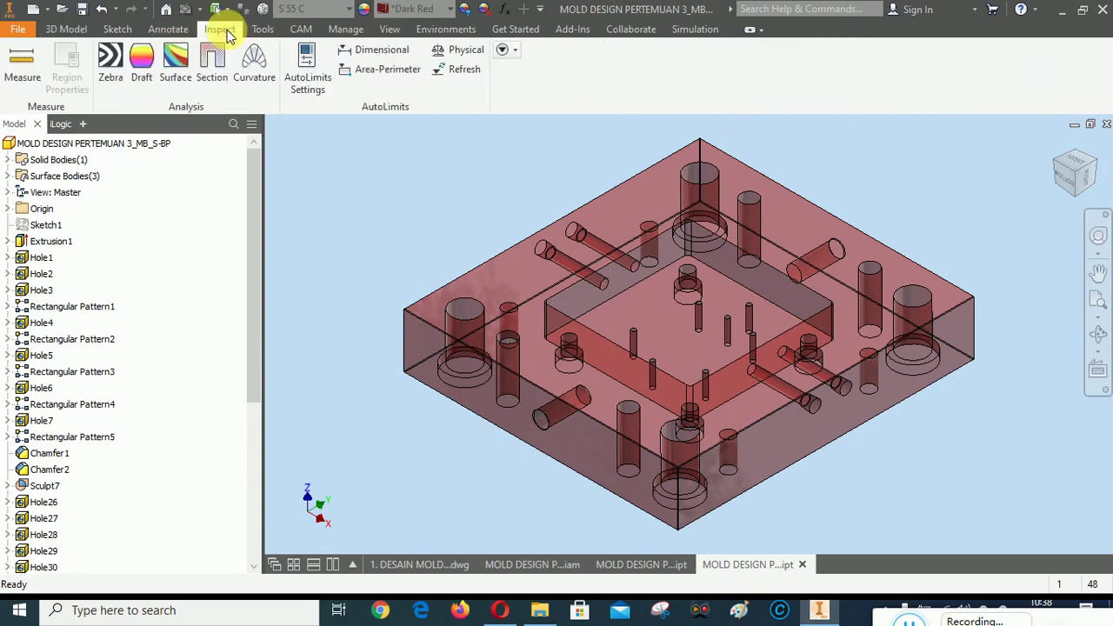
left_click(21, 65)
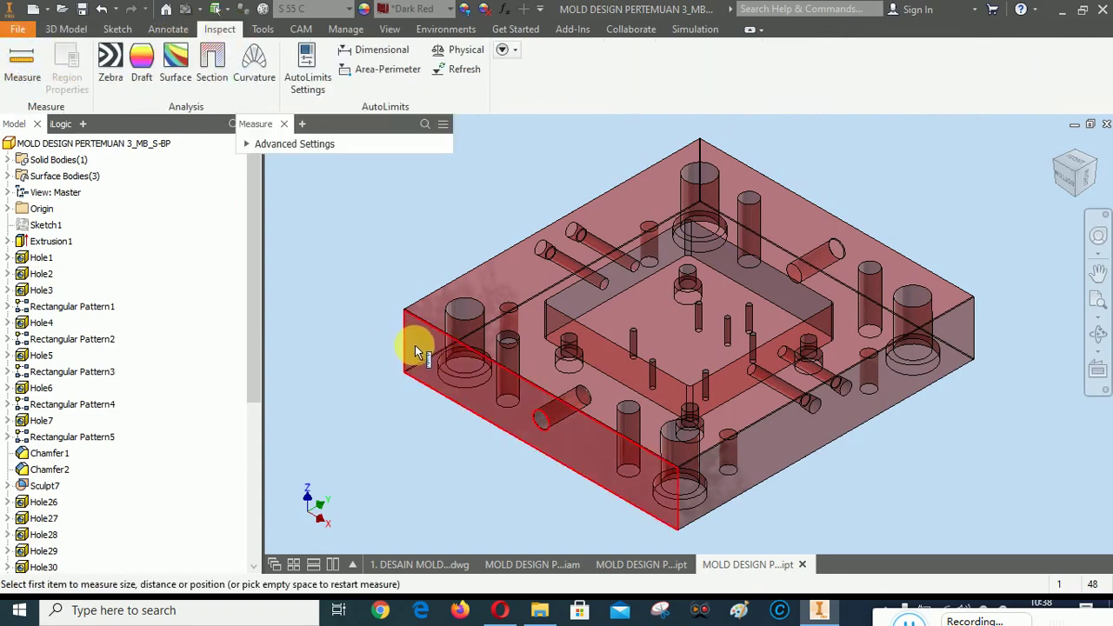
left_click(415, 345)
right_click(462, 314)
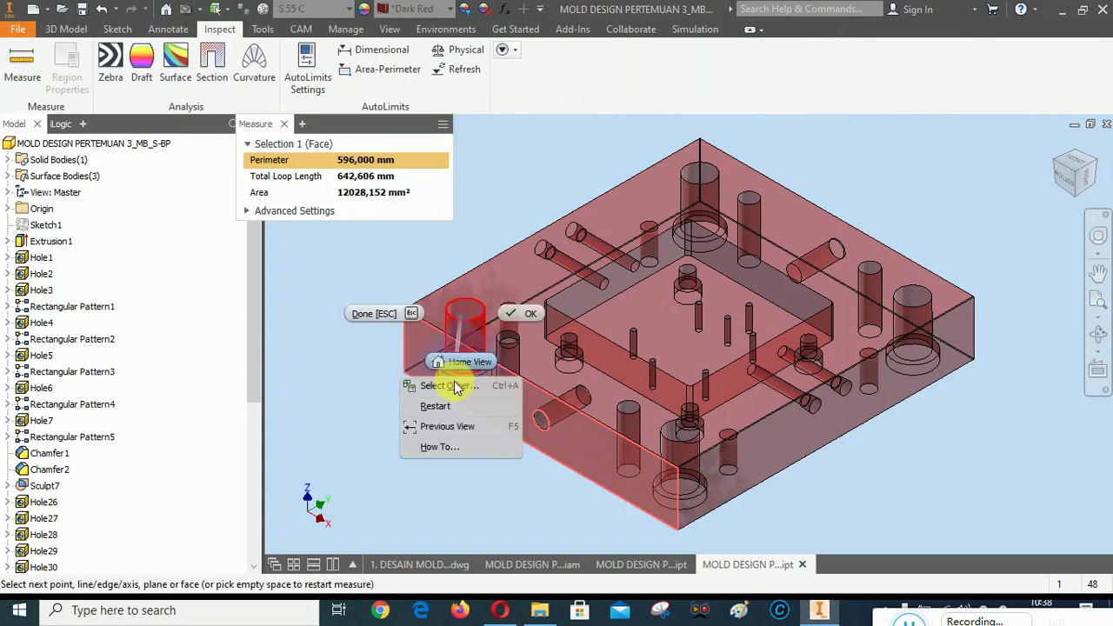
left_click(454, 386)
left_click(454, 387)
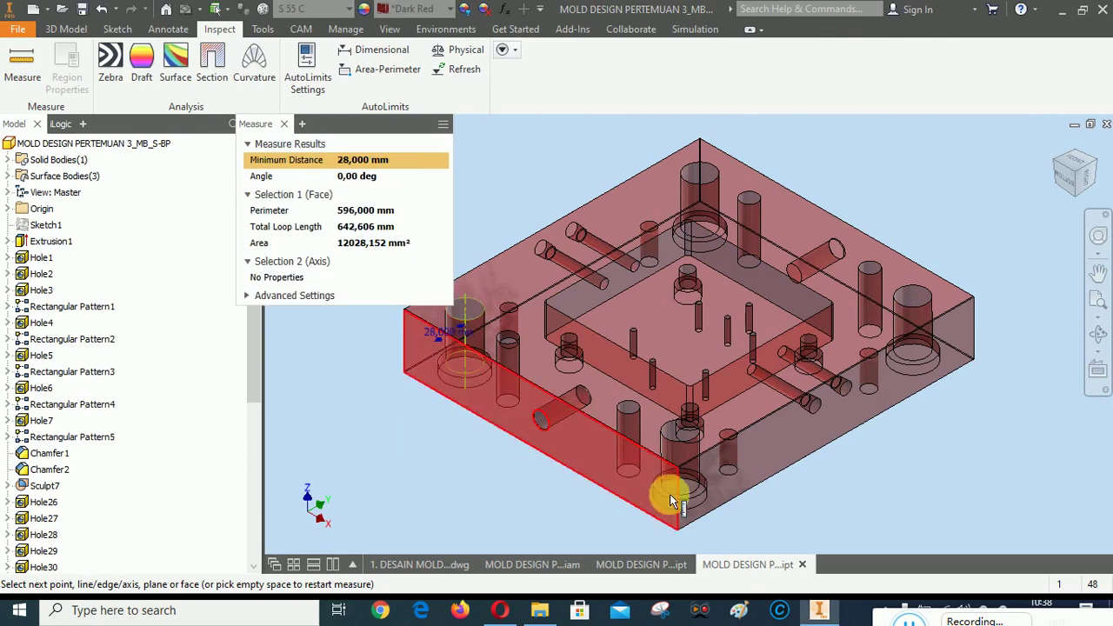
Measure from the axis of the second large corner hole, at the front corner, to the same side face.
scroll(677, 468, "up", 3)
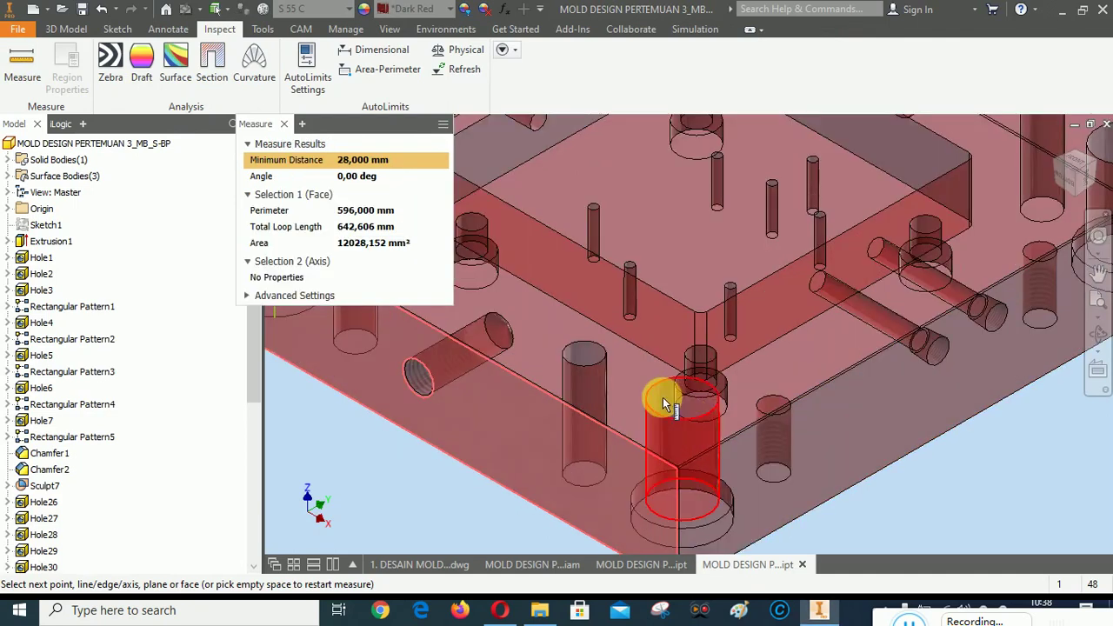
right_click(662, 397)
left_click(656, 473)
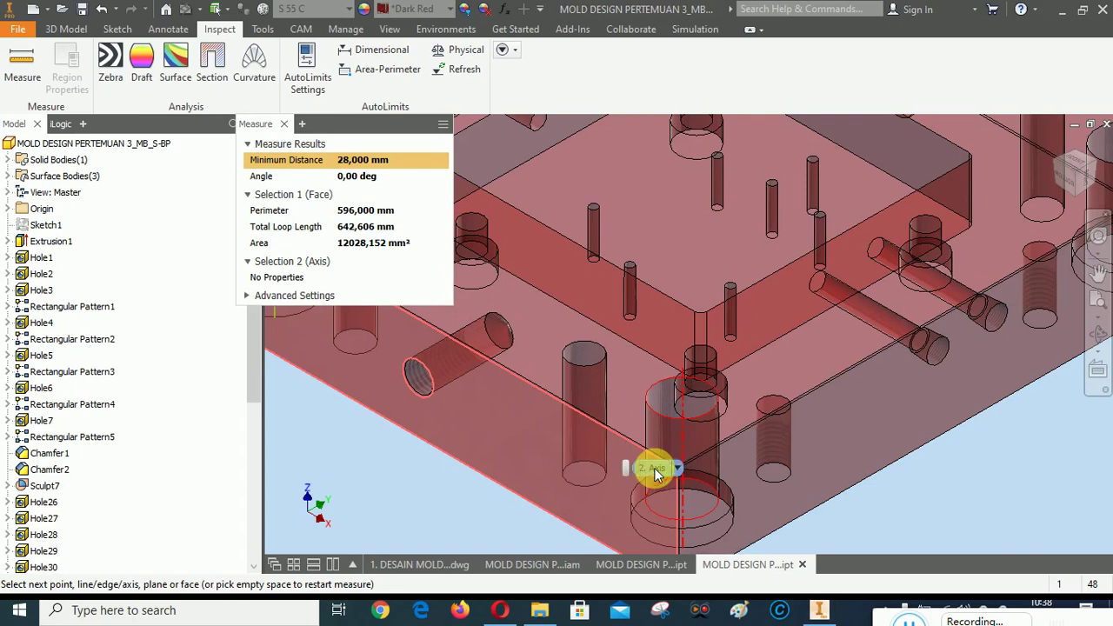
left_click(645, 487)
left_click(610, 484)
scroll(591, 491, "down", 2)
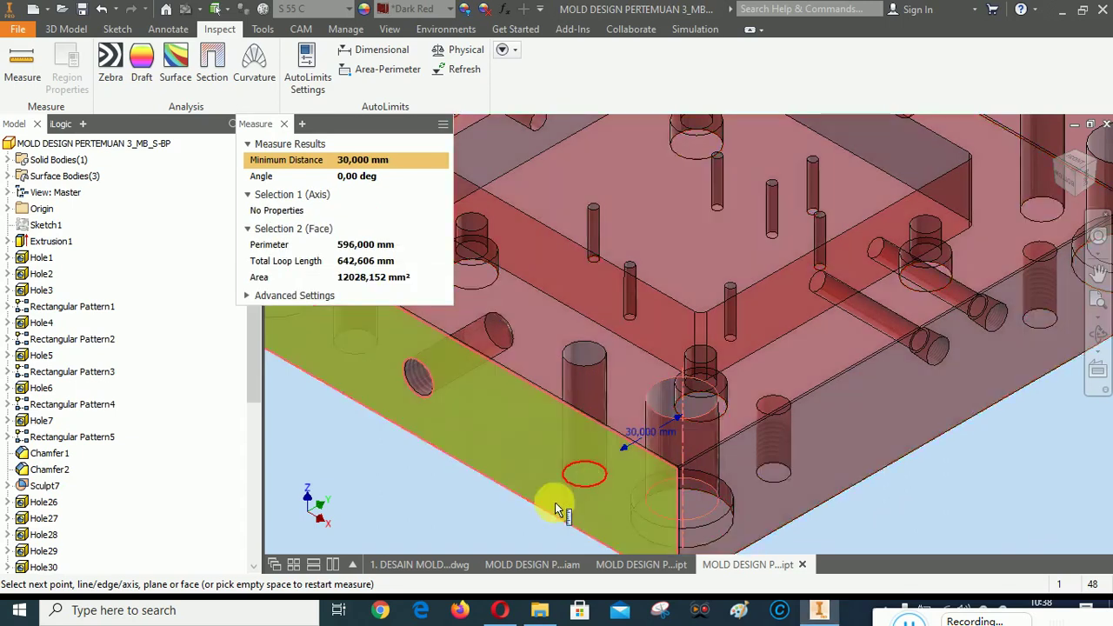
Measure the distance from the third large corner hole's axis to the nearest side face on the opposite side of the core plate.
scroll(493, 508, "down", 2)
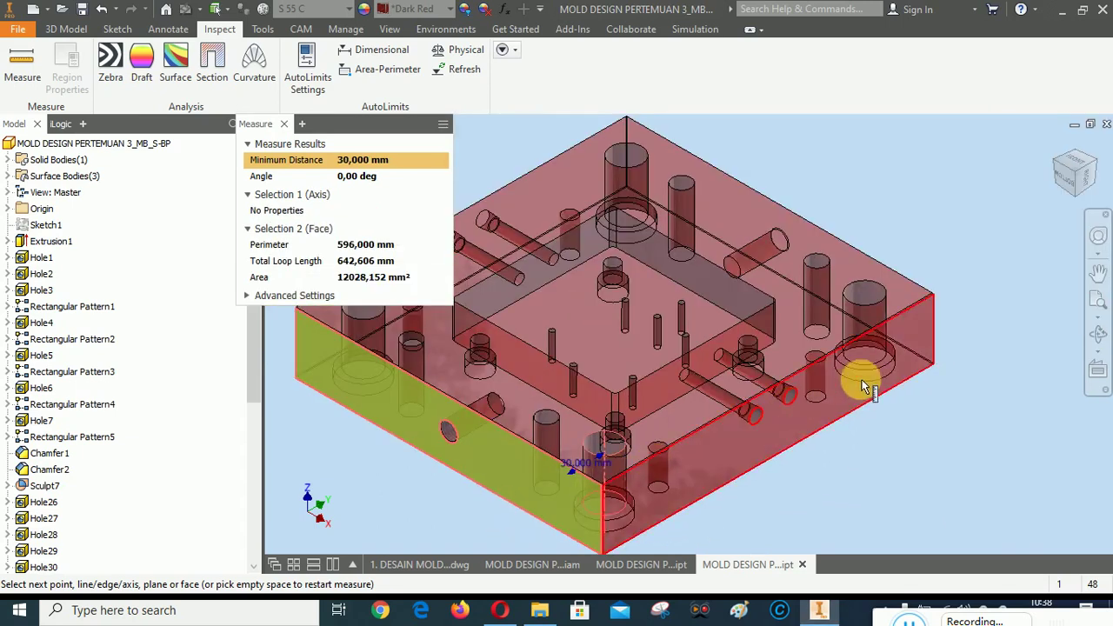
scroll(883, 301, "up", 3)
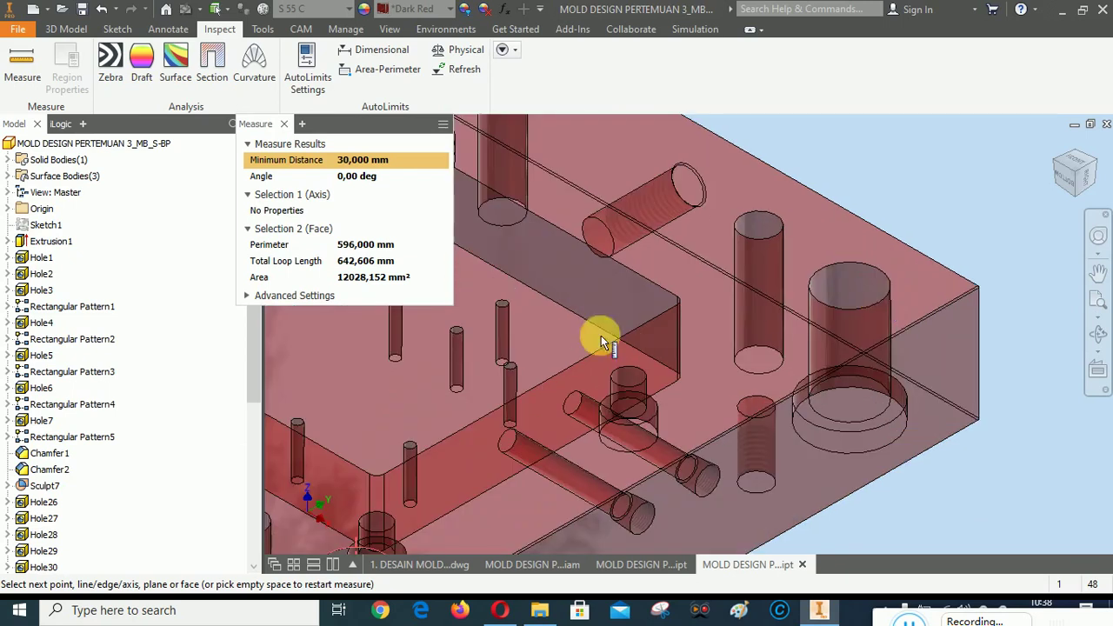
right_click(851, 279)
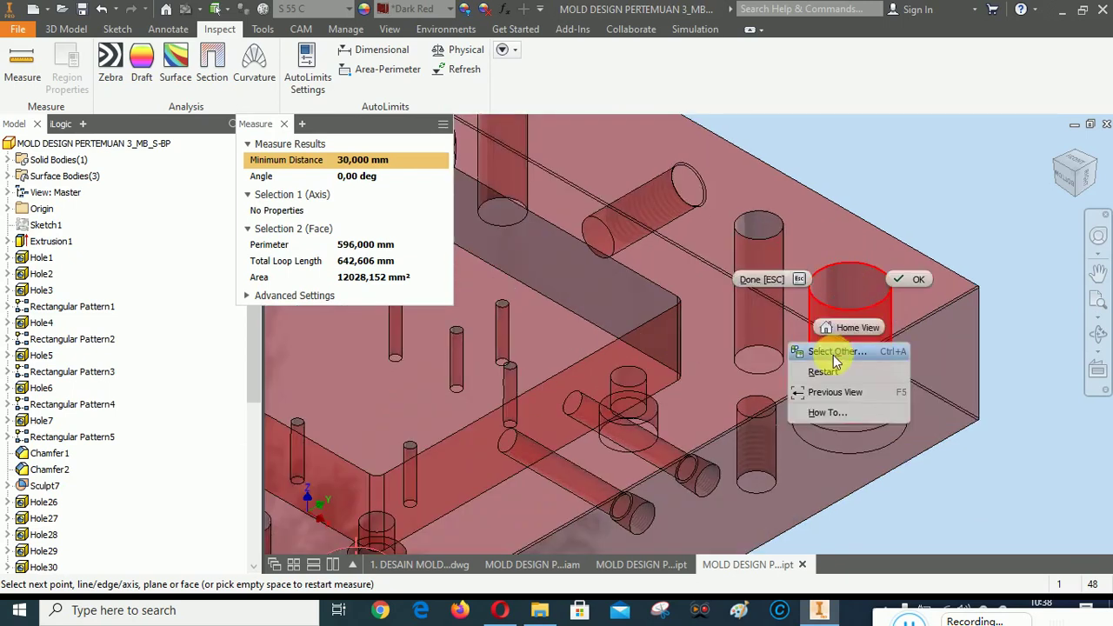
left_click(833, 355)
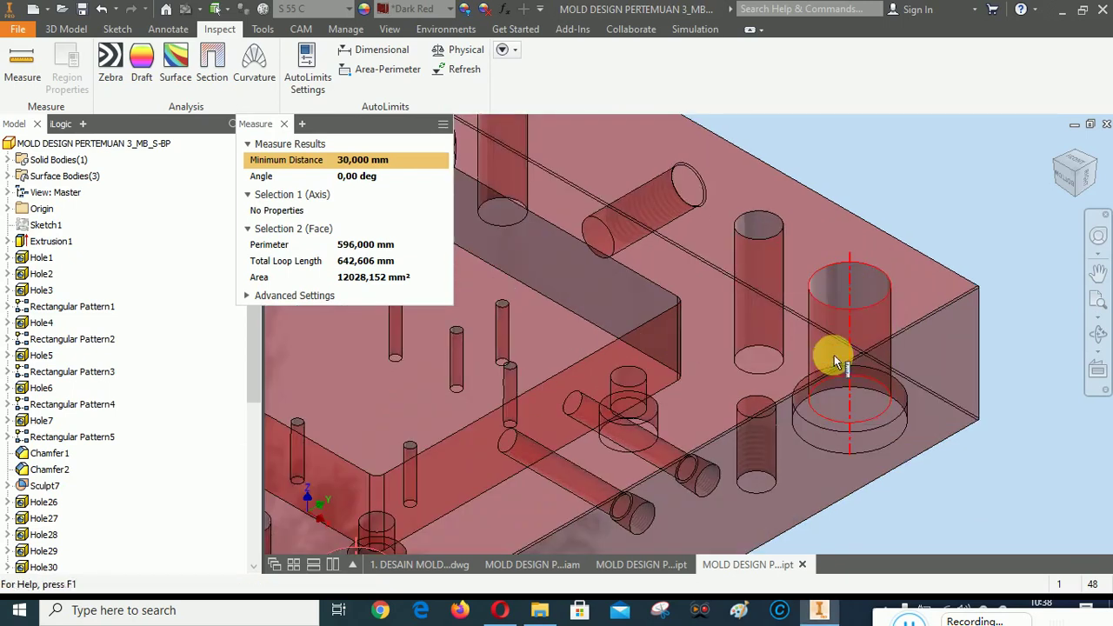
left_click(1094, 177)
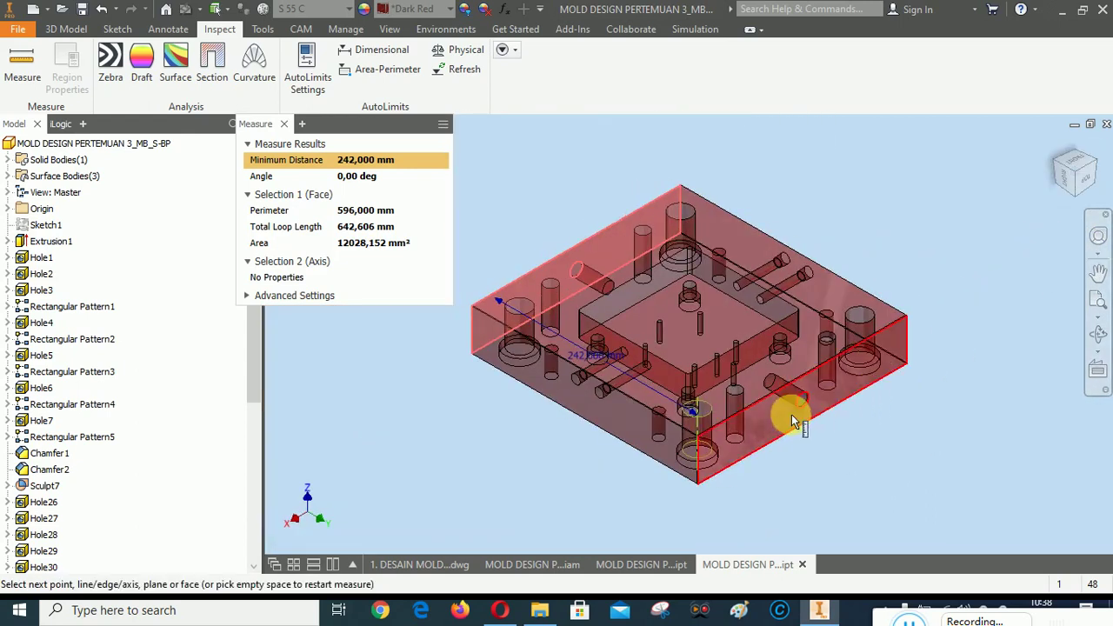
left_click(734, 445)
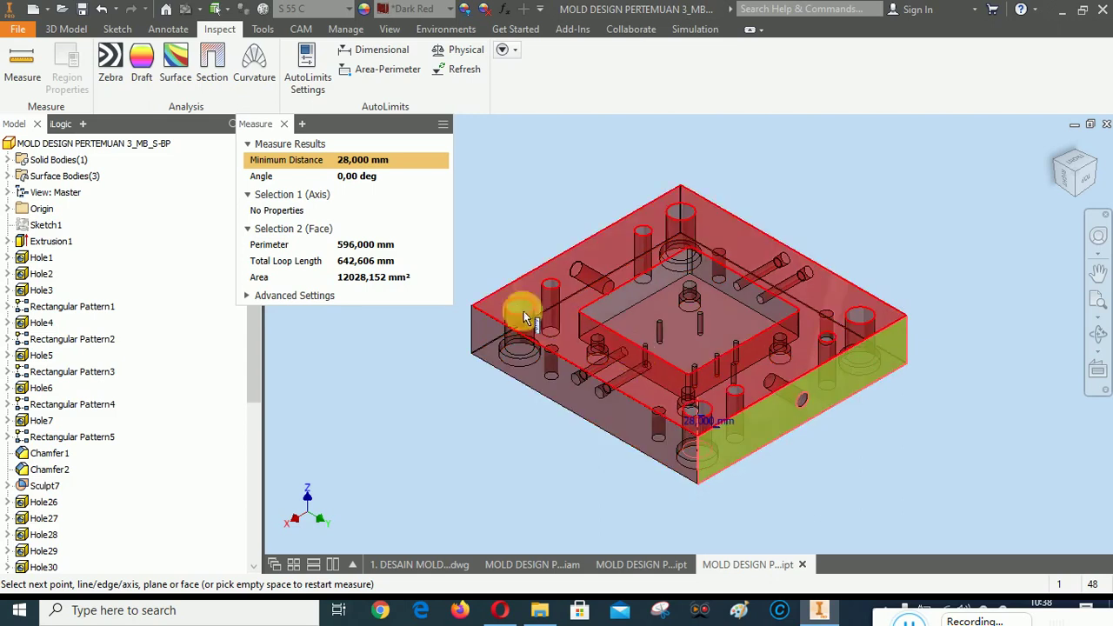
Measure the distance from that opposite side face to the fourth large corner hole's axis.
scroll(911, 320, "up", 5)
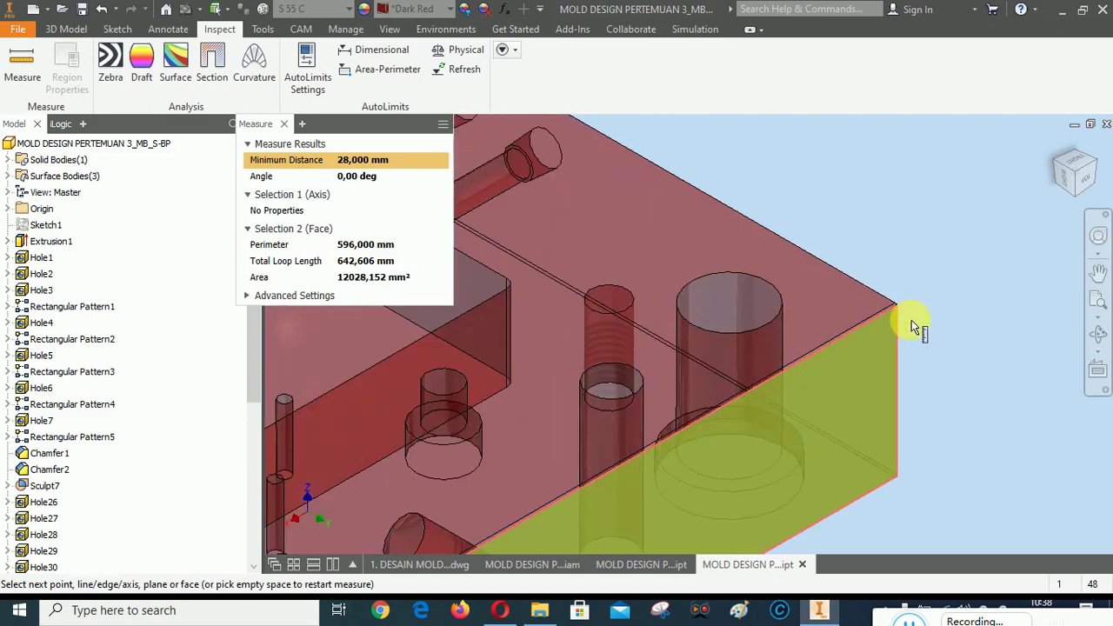
right_click(723, 301)
left_click(720, 374)
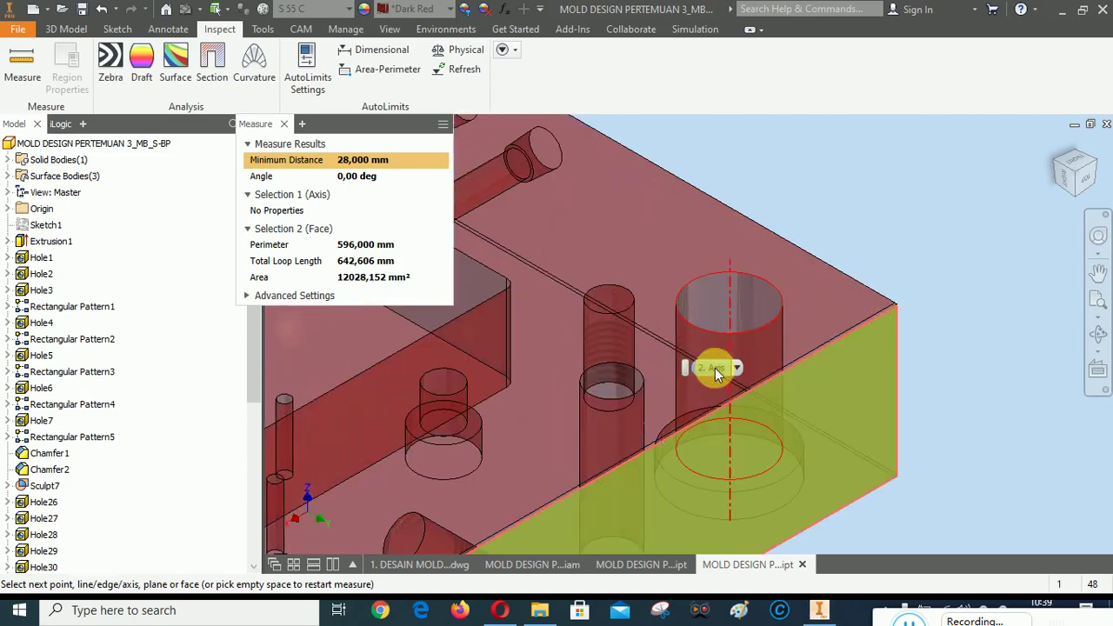
left_click(716, 367)
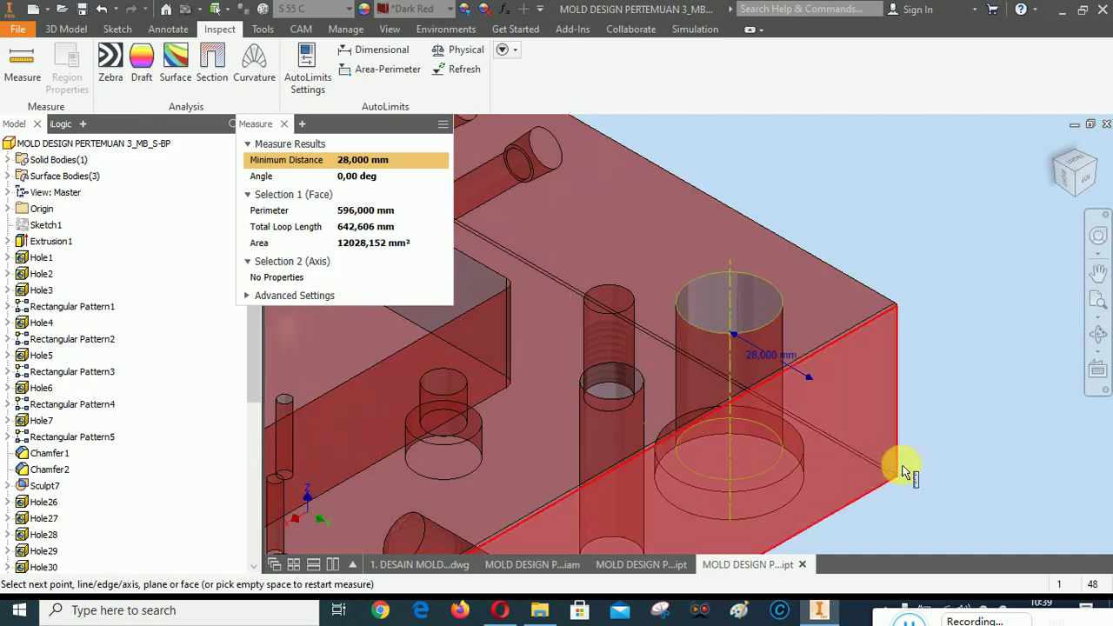
Measure the spacing between the fourth and first large corner hole axes, and the first hole's distance to its nearest side face.
scroll(870, 443, "down", 5)
scroll(598, 281, "up", 5)
right_click(633, 279)
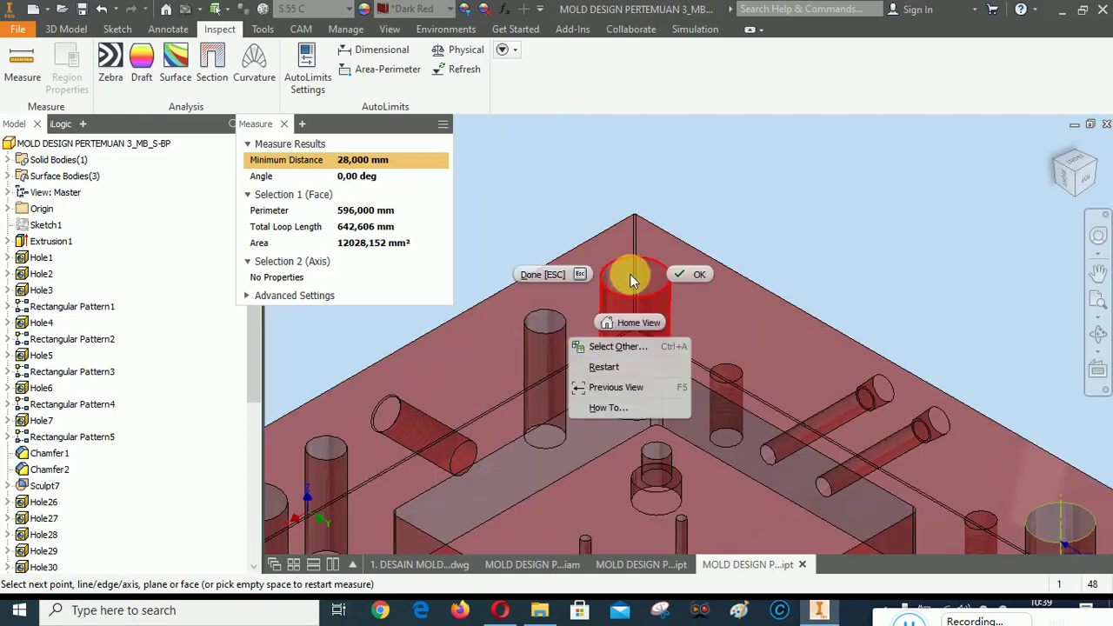
left_click(615, 348)
left_click(615, 348)
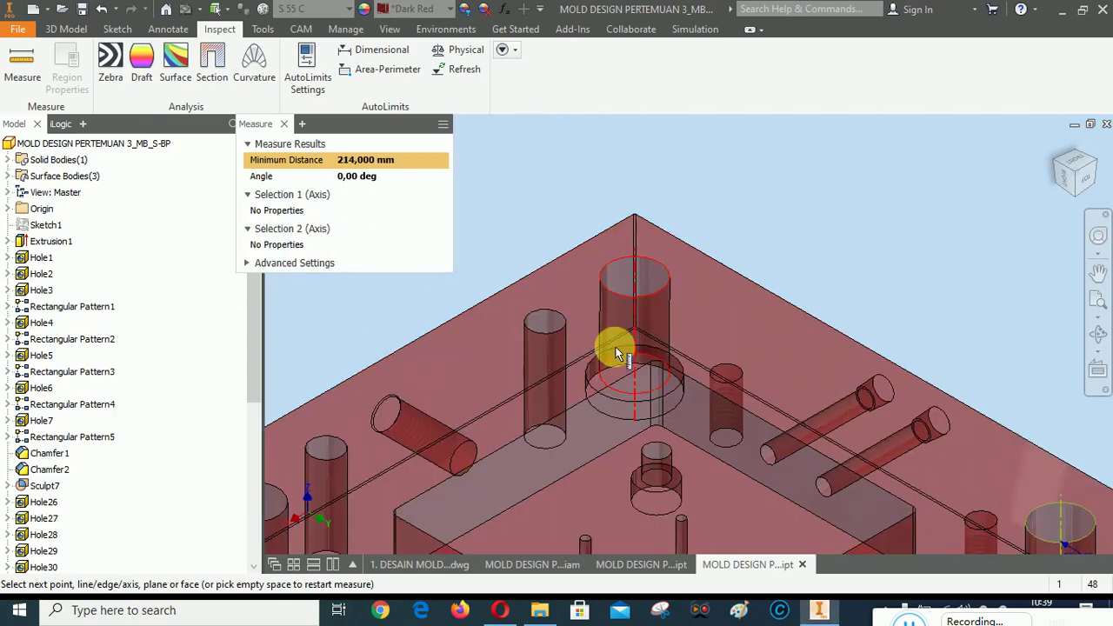
left_click(1063, 170)
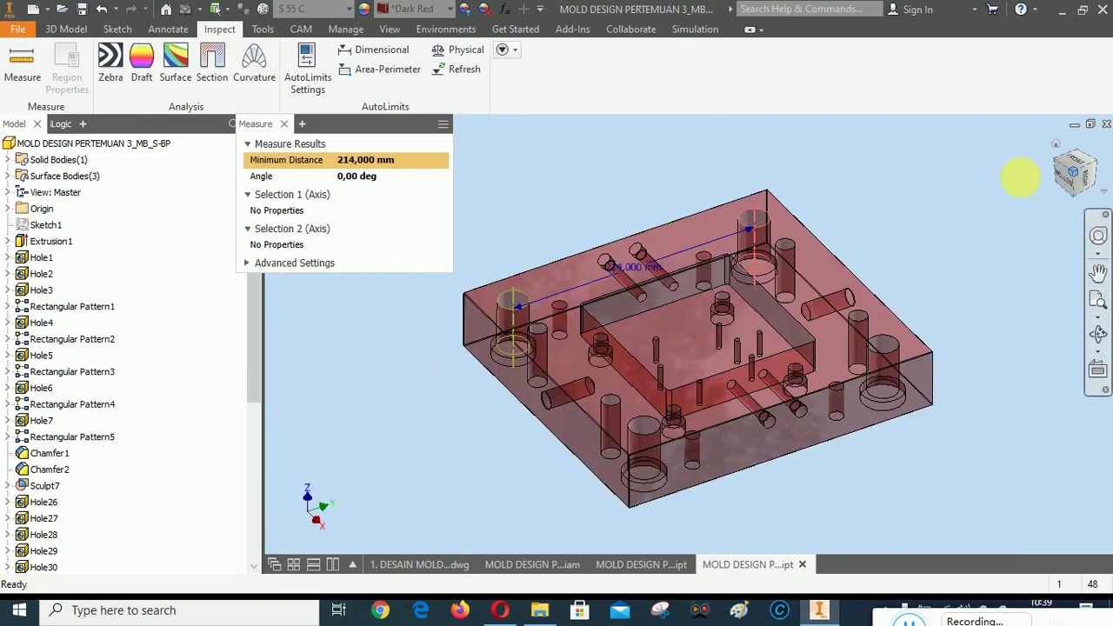
left_click(491, 342)
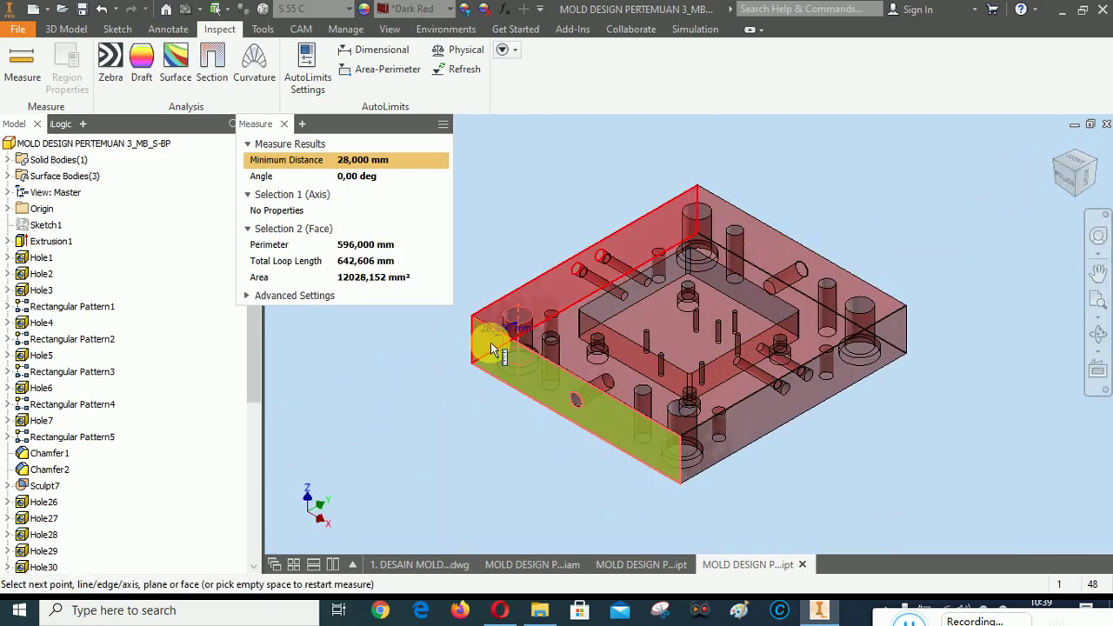
Recheck the distance from the first side face to the front corner hole's axis, and close the measurement.
scroll(783, 352, "up", 3)
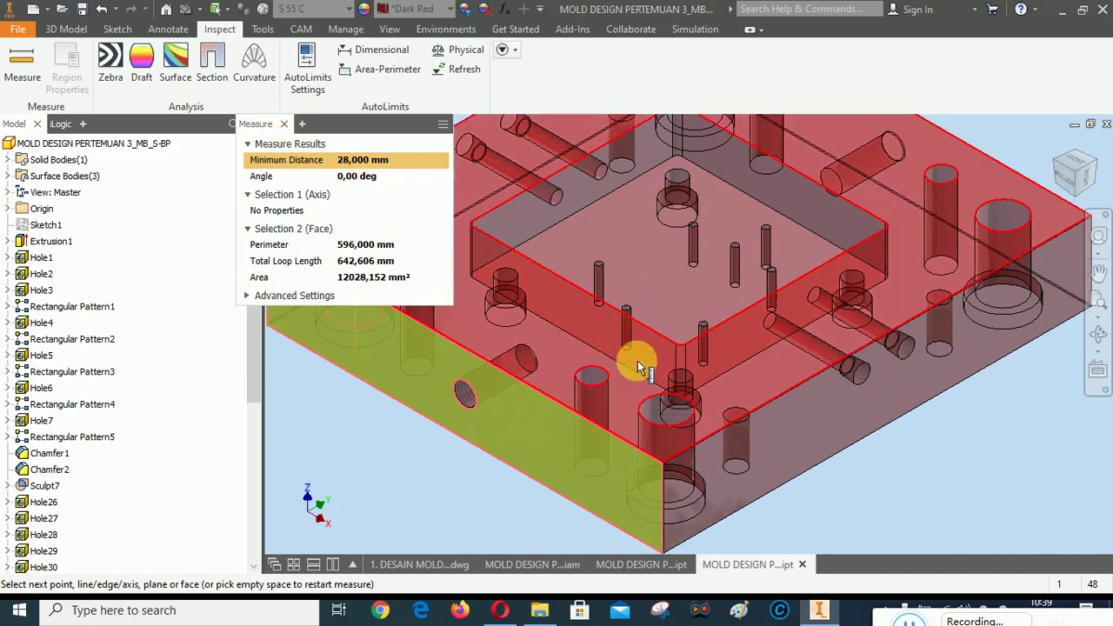
right_click(652, 405)
left_click(643, 477)
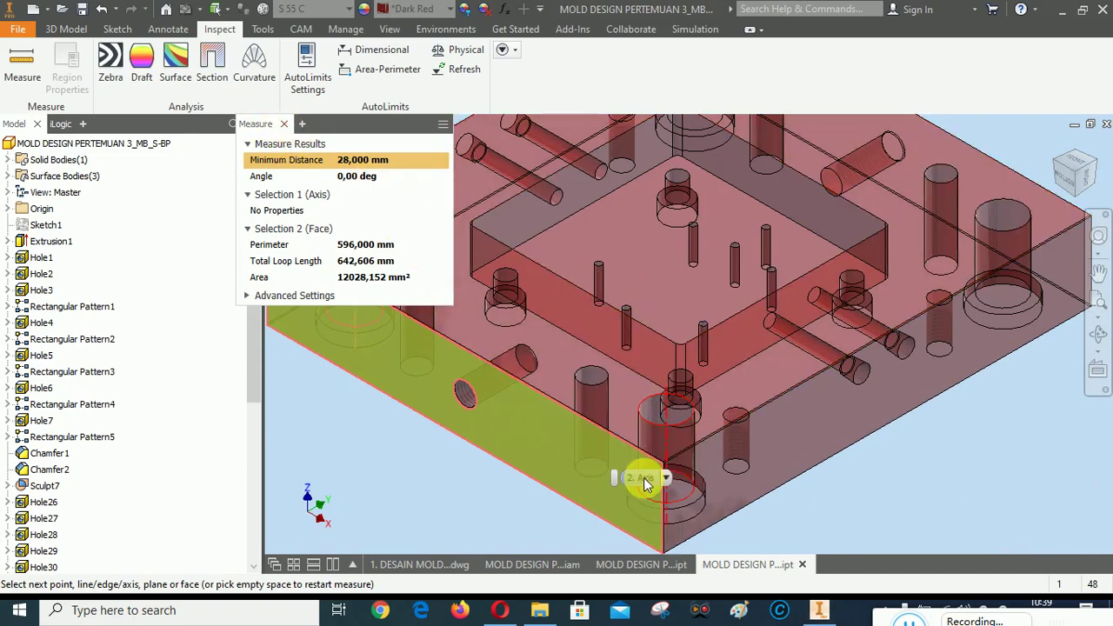
left_click(644, 481)
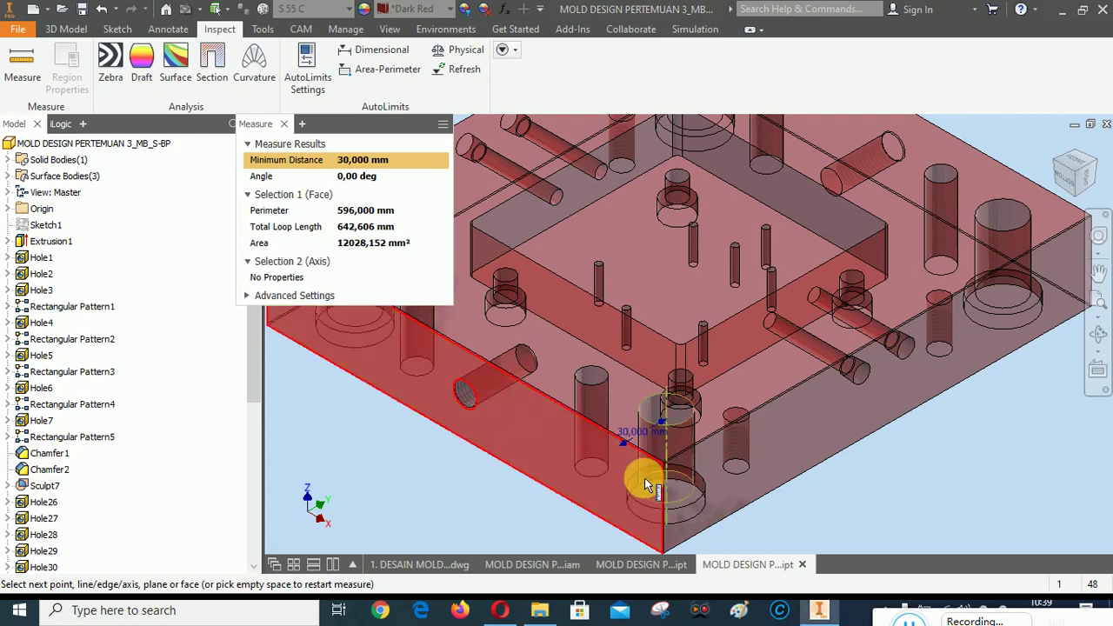
left_click(286, 125)
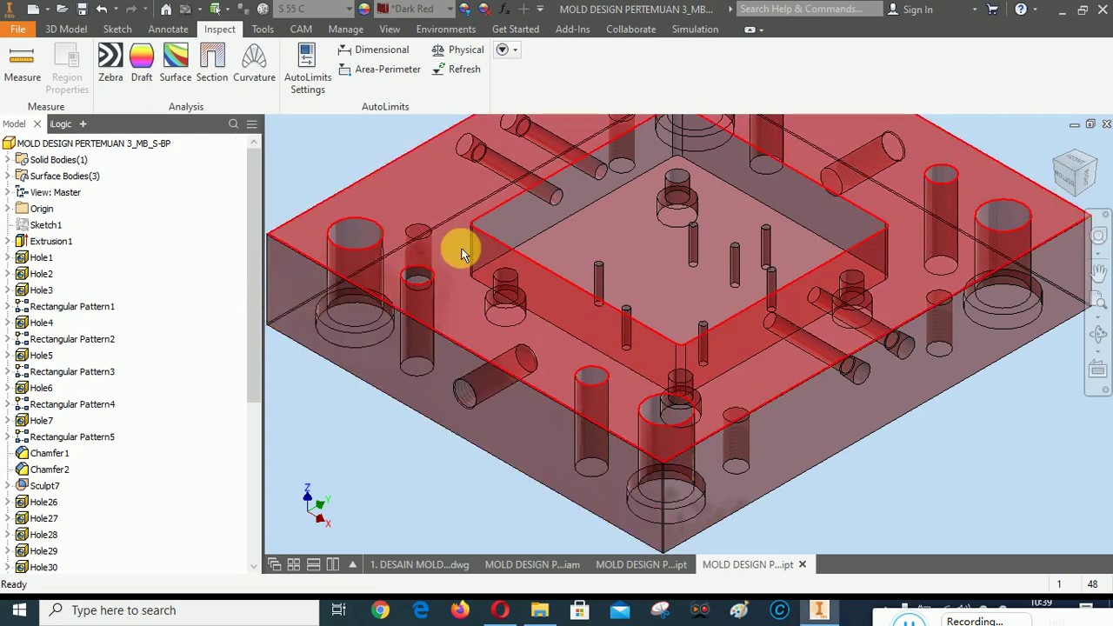
Examine the spacing definition of Rectangular Pattern2, which repeats the large corner hole Hole4, and close its settings.
left_click(76, 307)
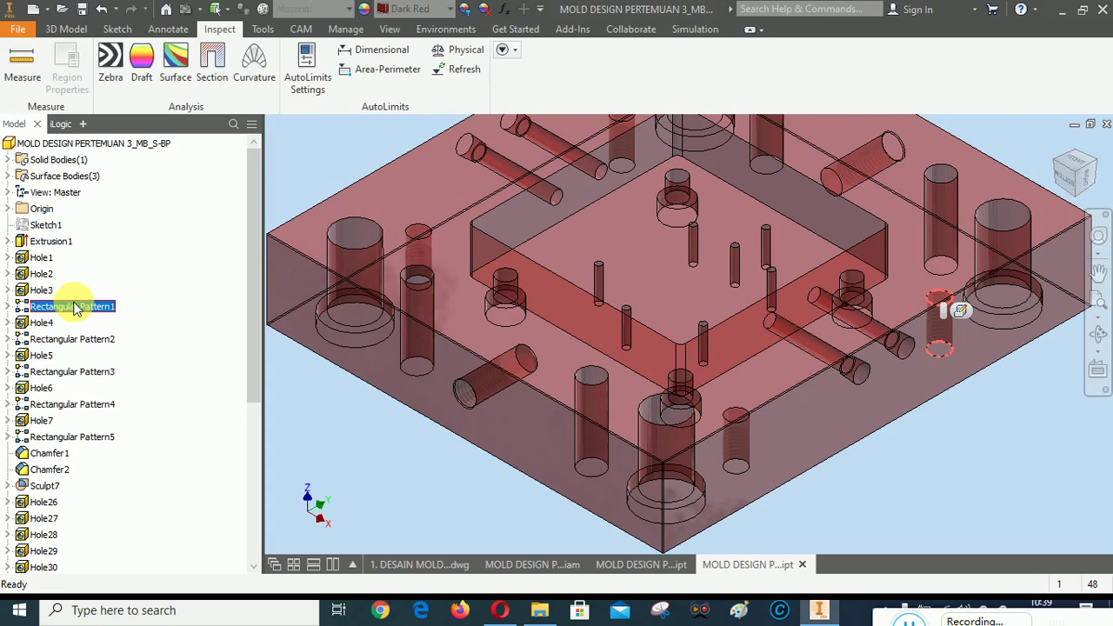
left_click(60, 342)
right_click(58, 343)
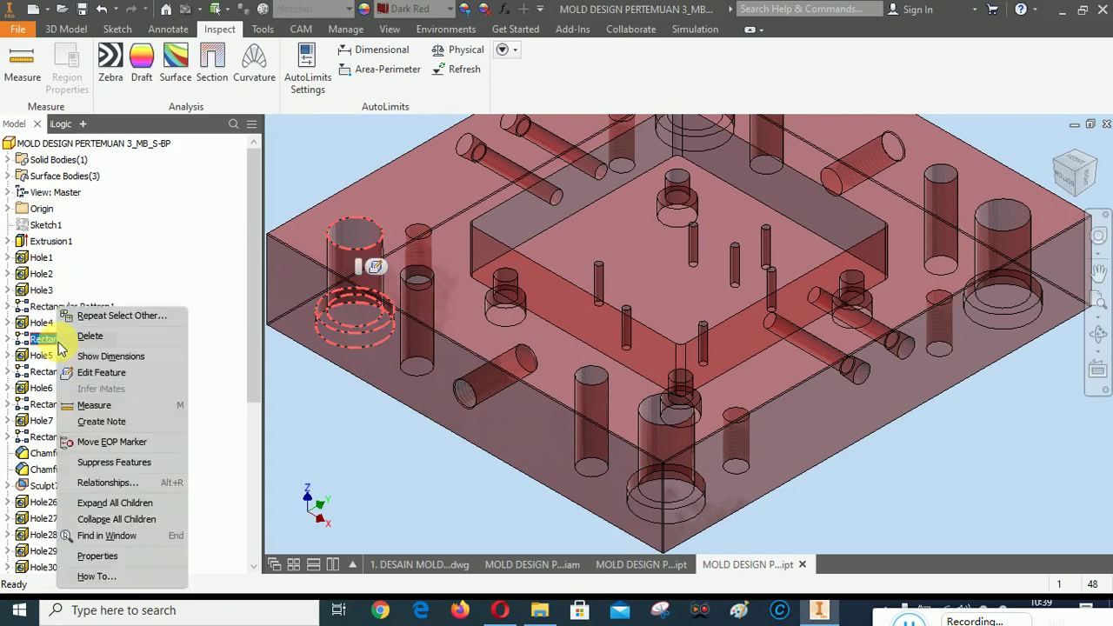
left_click(93, 373)
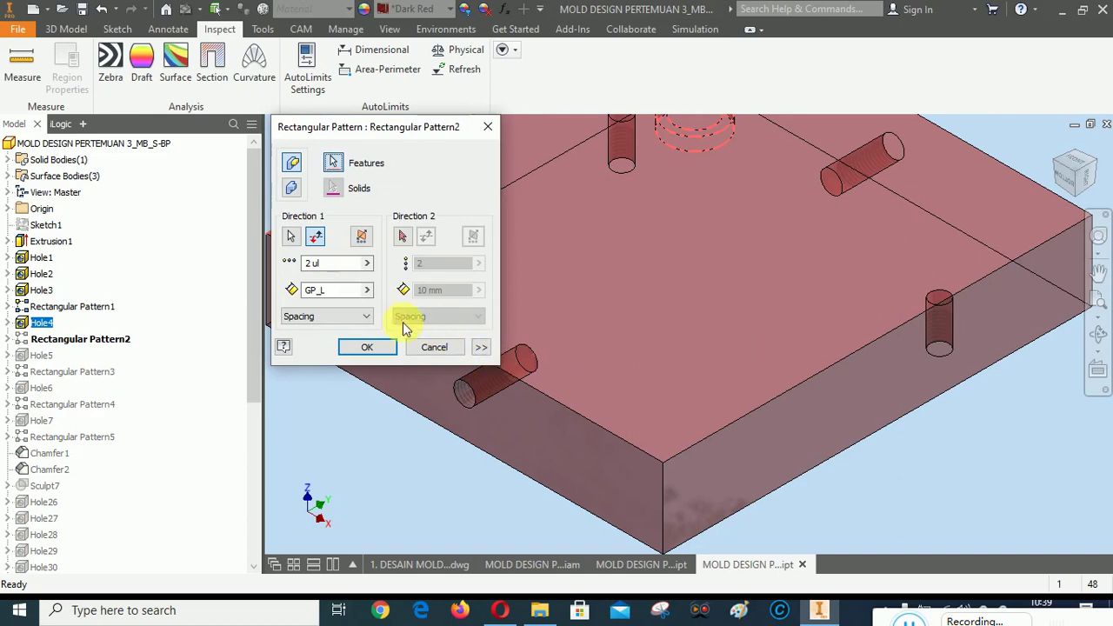
left_click(367, 347)
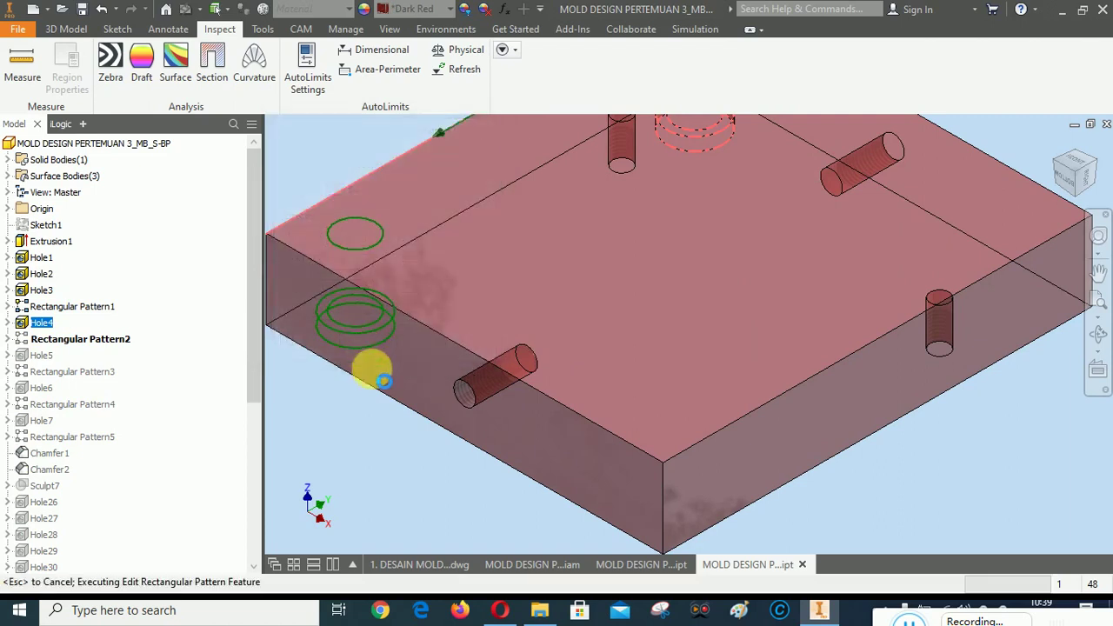
Set the core plate's GP_L parameter equation to 214 mm - 2 mm and close the parameters.
left_click(505, 9)
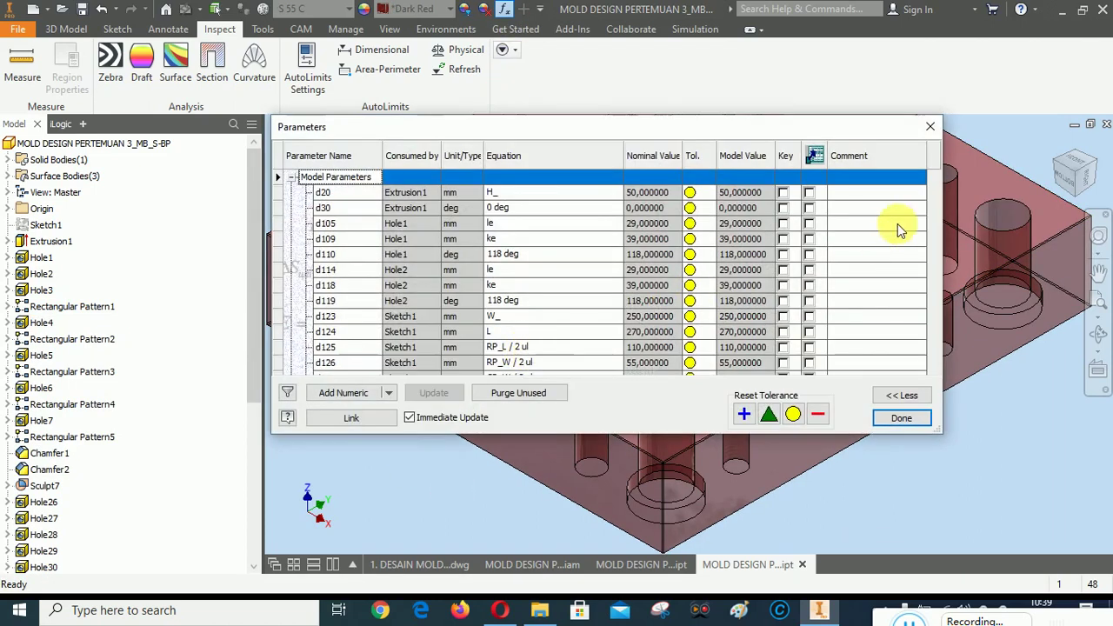
scroll(934, 245, "down", 5)
left_click_drag(934, 244, 934, 346)
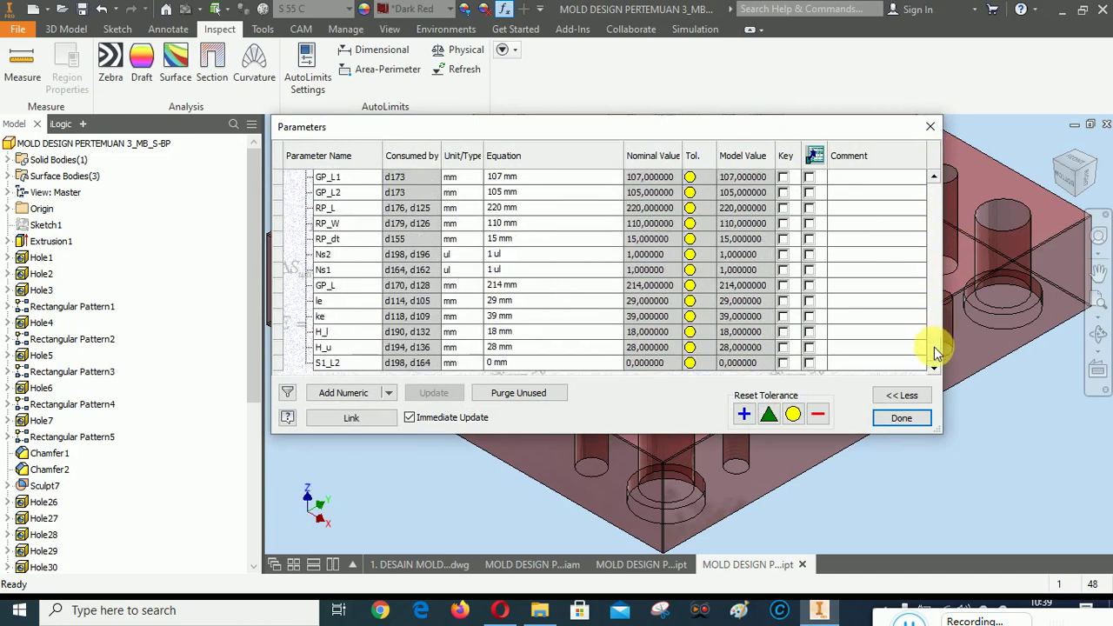
left_click(513, 285)
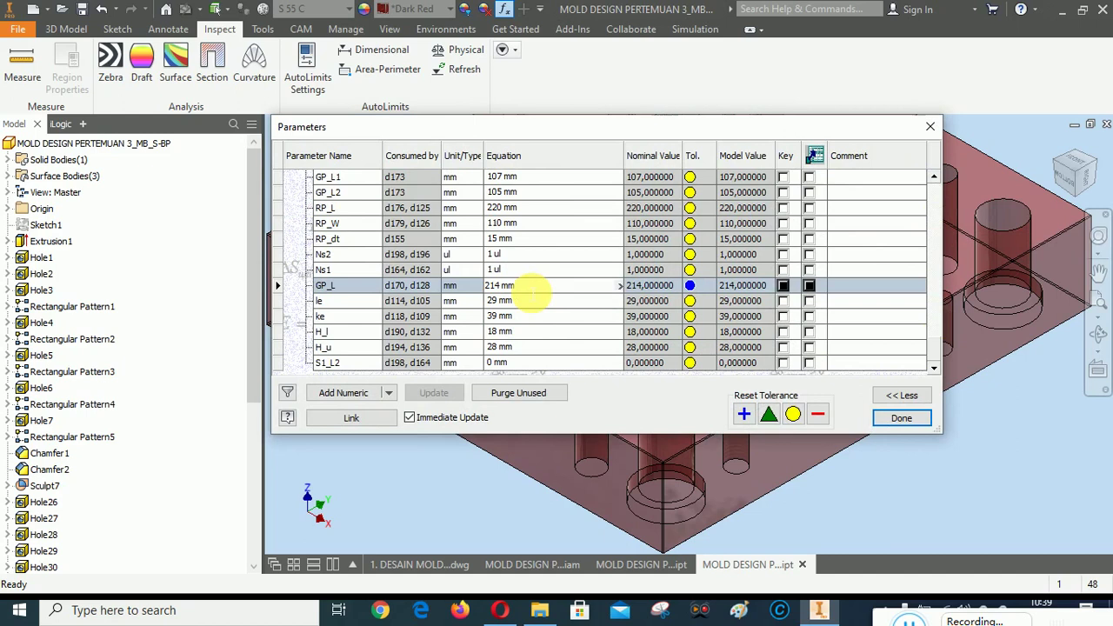
type("-2")
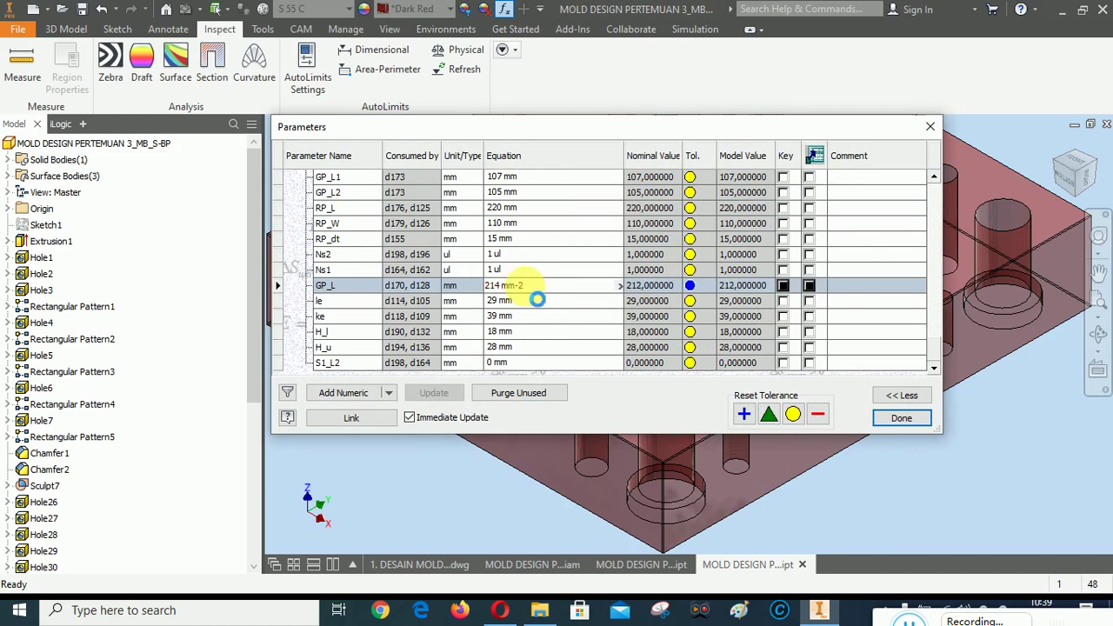
key("Return")
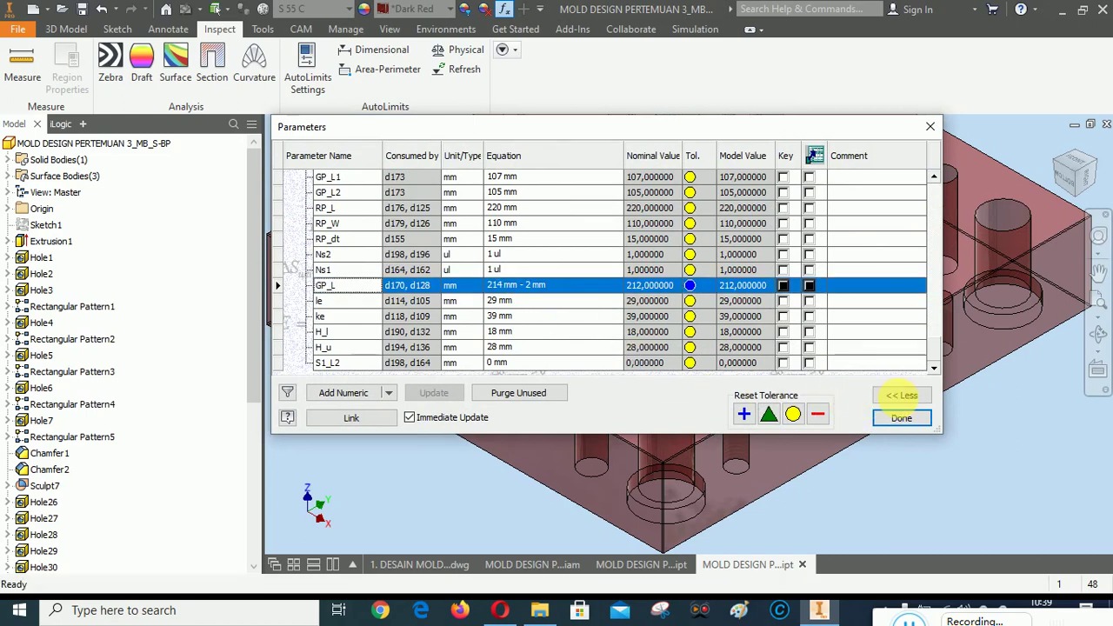
left_click(904, 418)
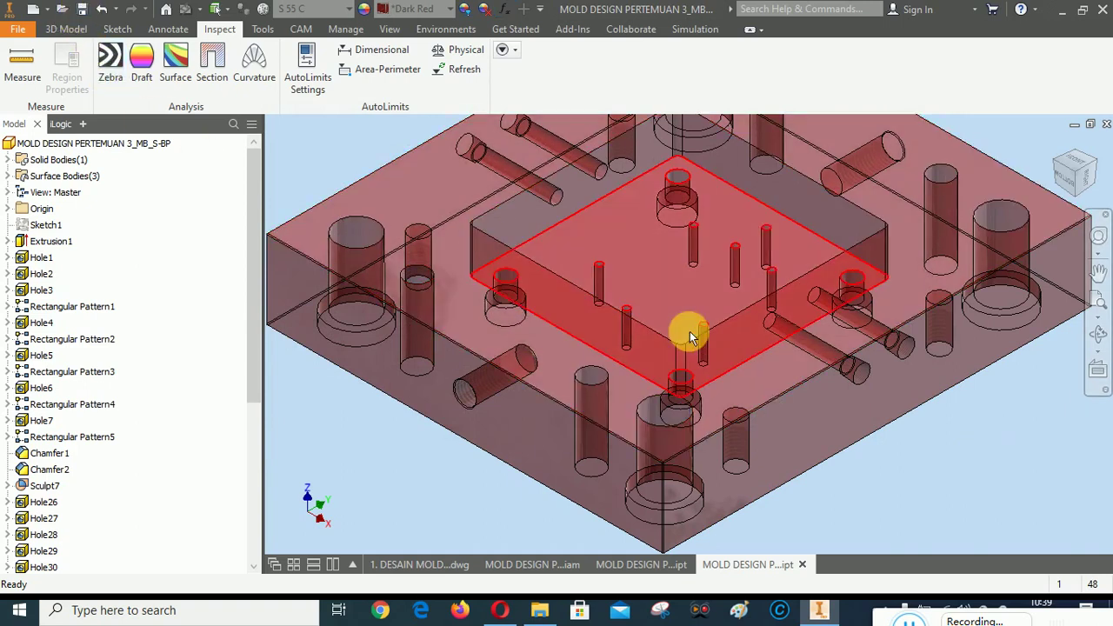
Measure the distance from the core plate's side face to the axis of the front large corner hole.
left_click(22, 61)
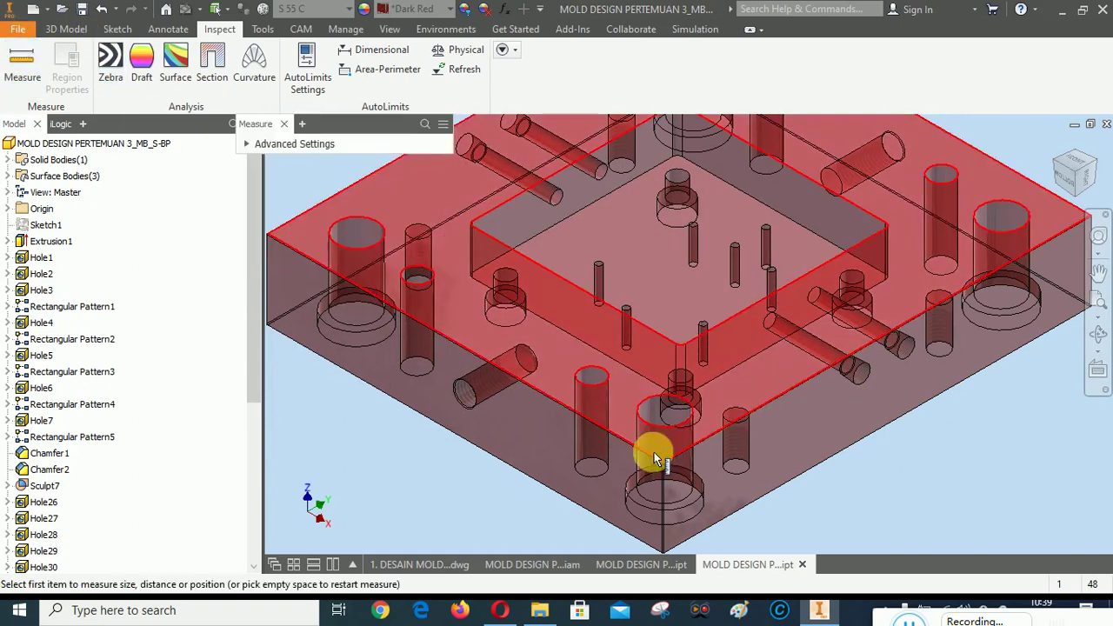
left_click(619, 477)
right_click(651, 437)
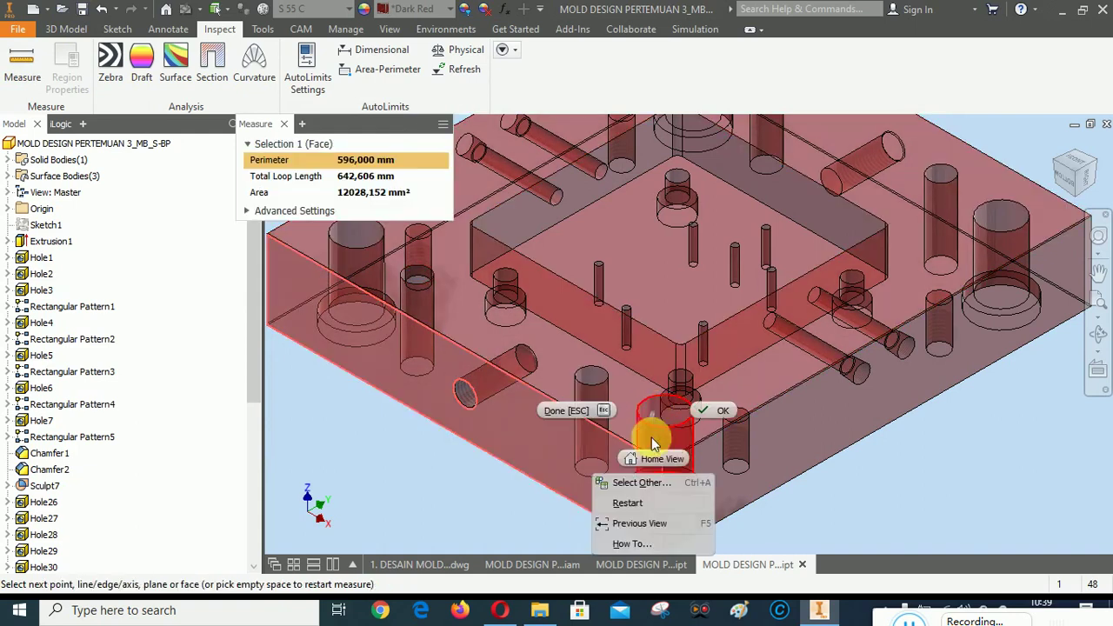
left_click(644, 483)
left_click(644, 483)
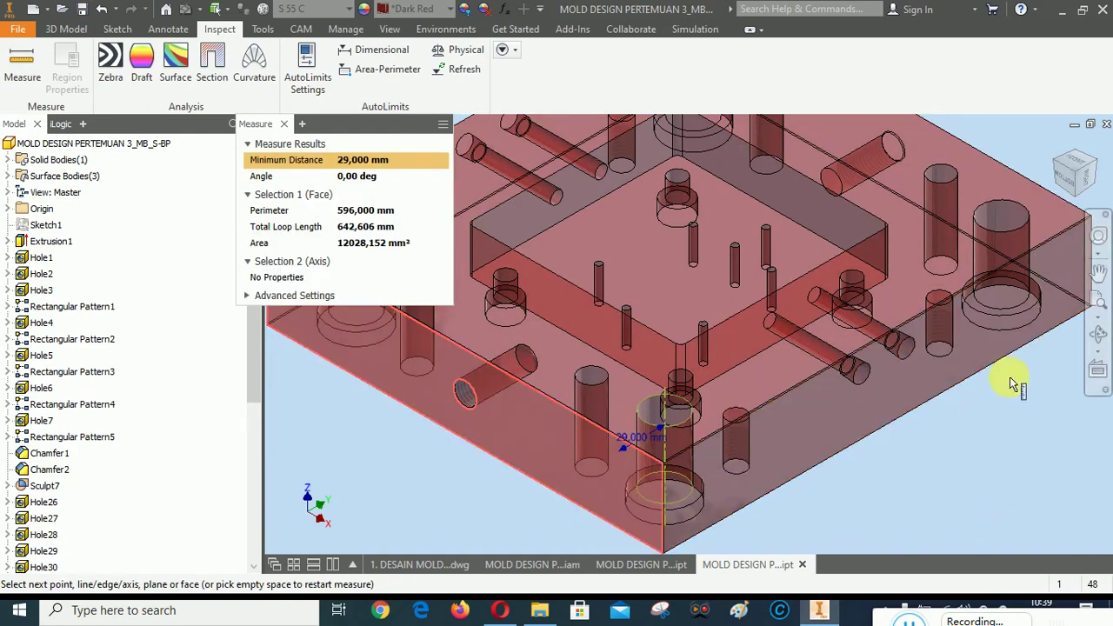
Measure the spacing from the front corner hole's axis to the next large corner hole's axis, and that hole's distance to the opposite side face.
right_click(1005, 223)
left_click(995, 296)
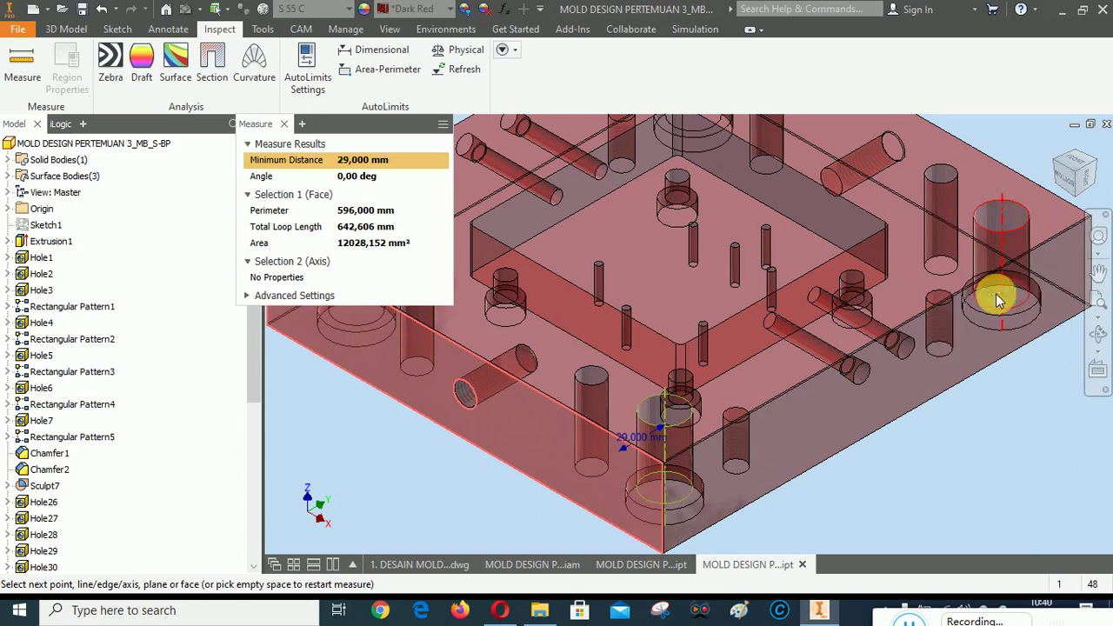
left_click(1003, 299)
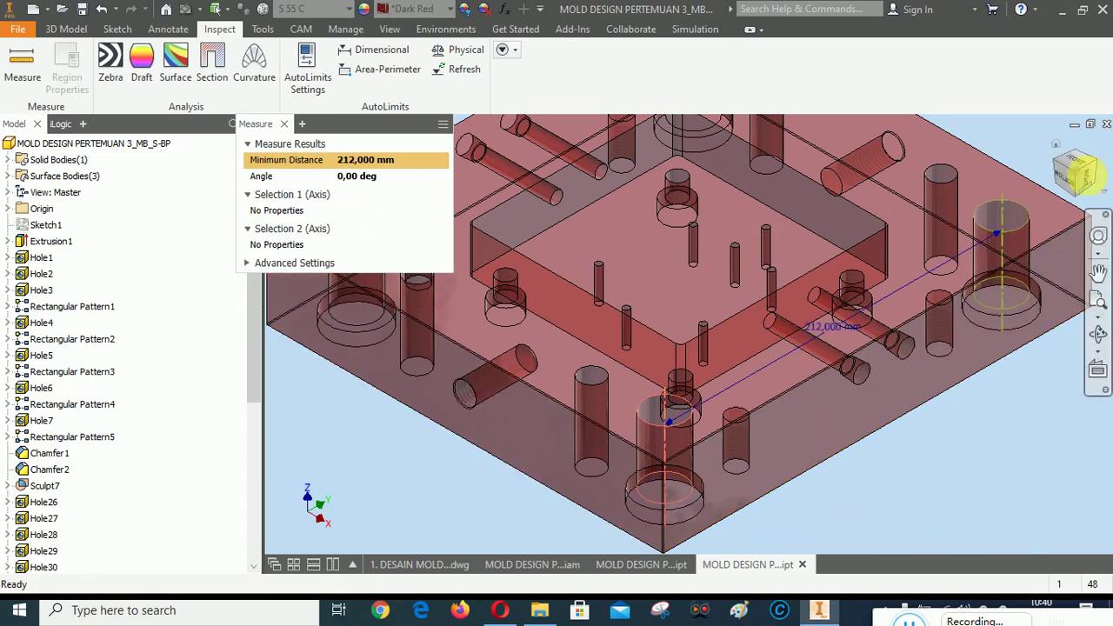
left_click(1102, 171)
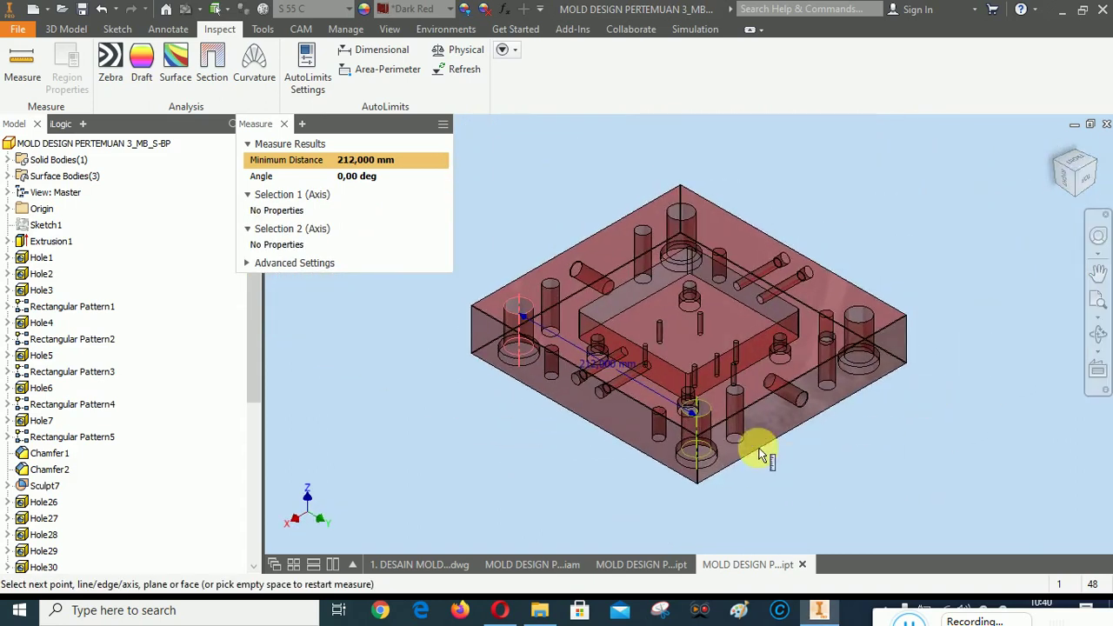
left_click(737, 444)
Measure the distance from that opposite side face to the axis of the third large corner hole.
scroll(876, 328, "up", 3)
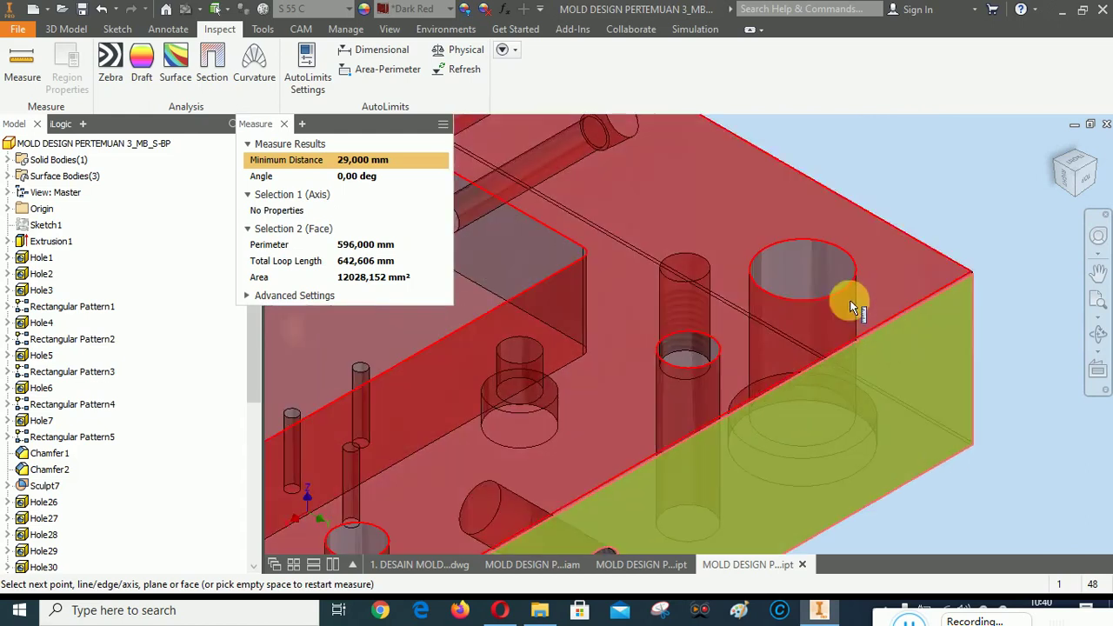
right_click(824, 279)
left_click(804, 346)
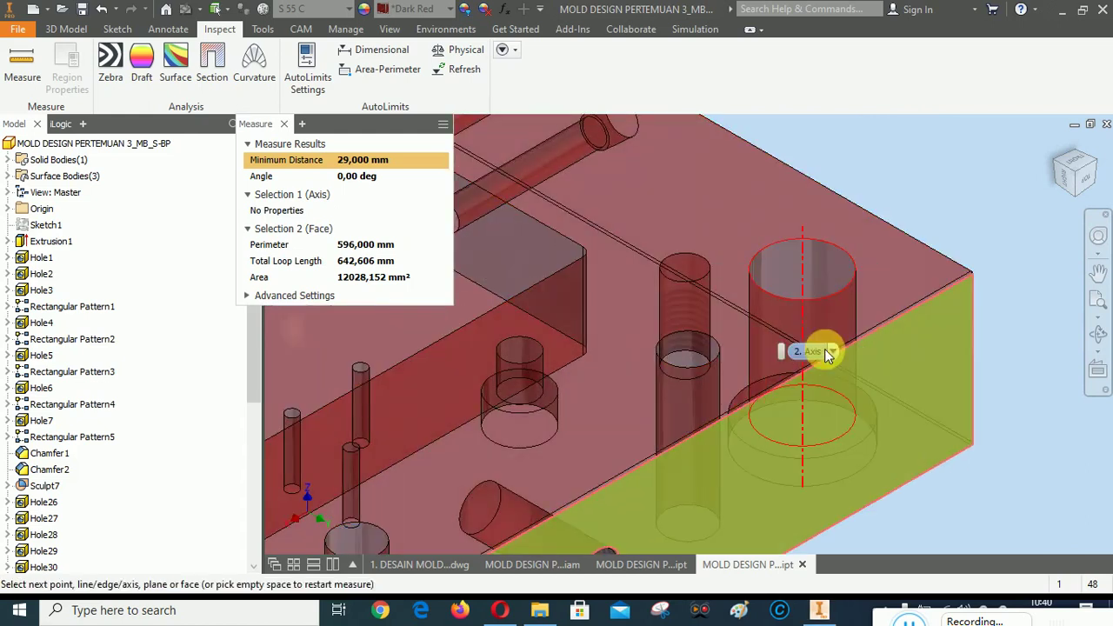
left_click(825, 349)
scroll(1078, 449, "down", 5)
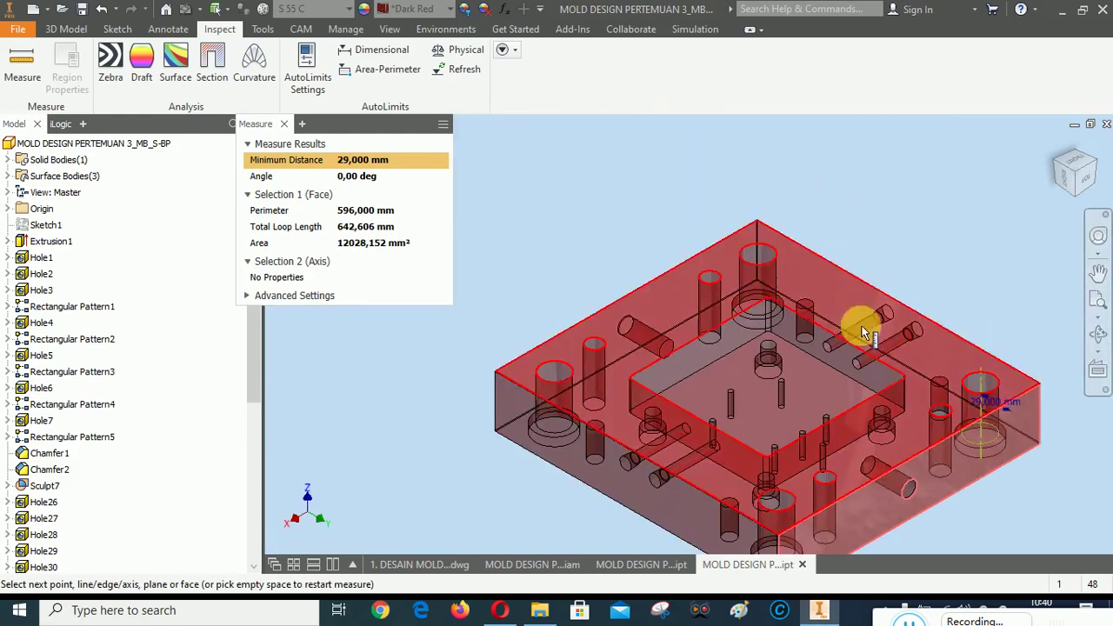
Measure the spacing from the third to the fourth large corner hole axis and the fourth hole's distance to the first side face, closing the measurement.
scroll(746, 272, "up", 5)
right_click(761, 218)
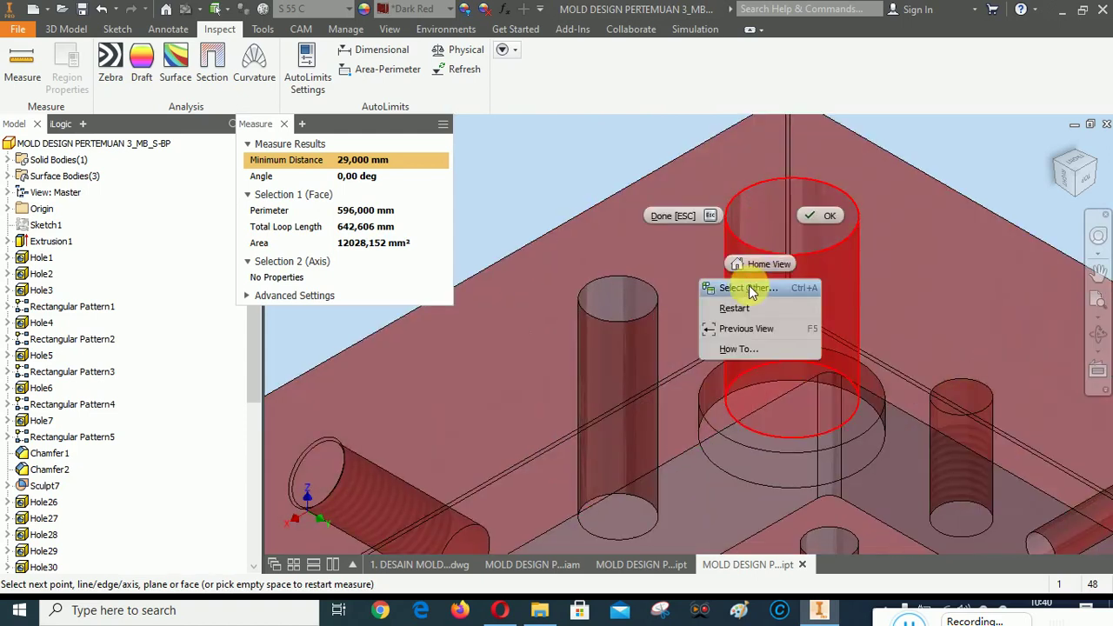
left_click(753, 287)
left_click(750, 287)
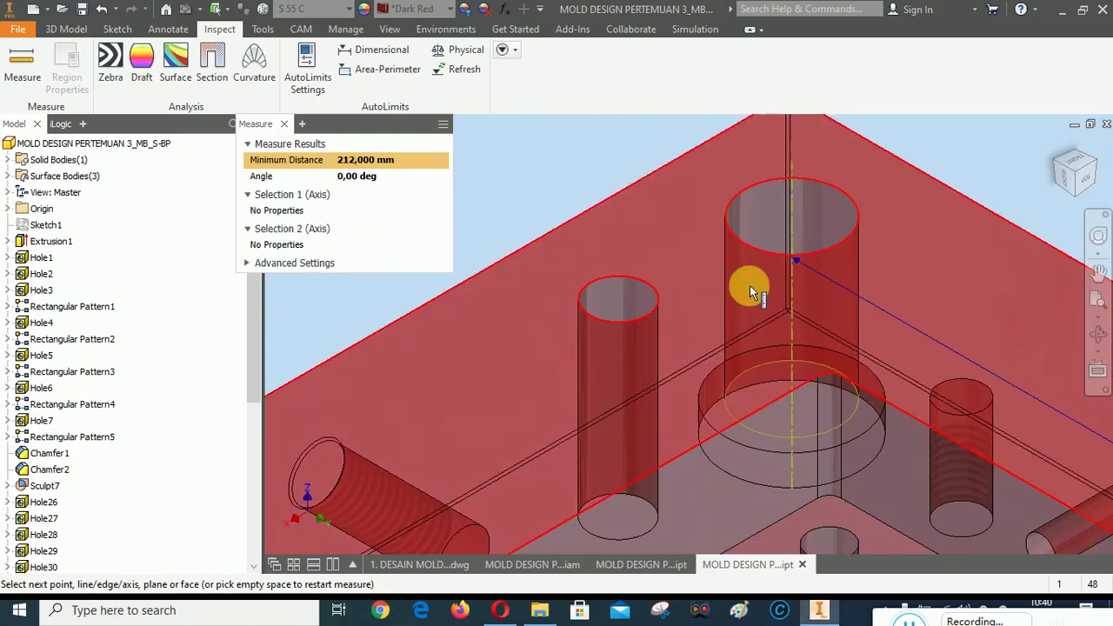
left_click(1055, 161)
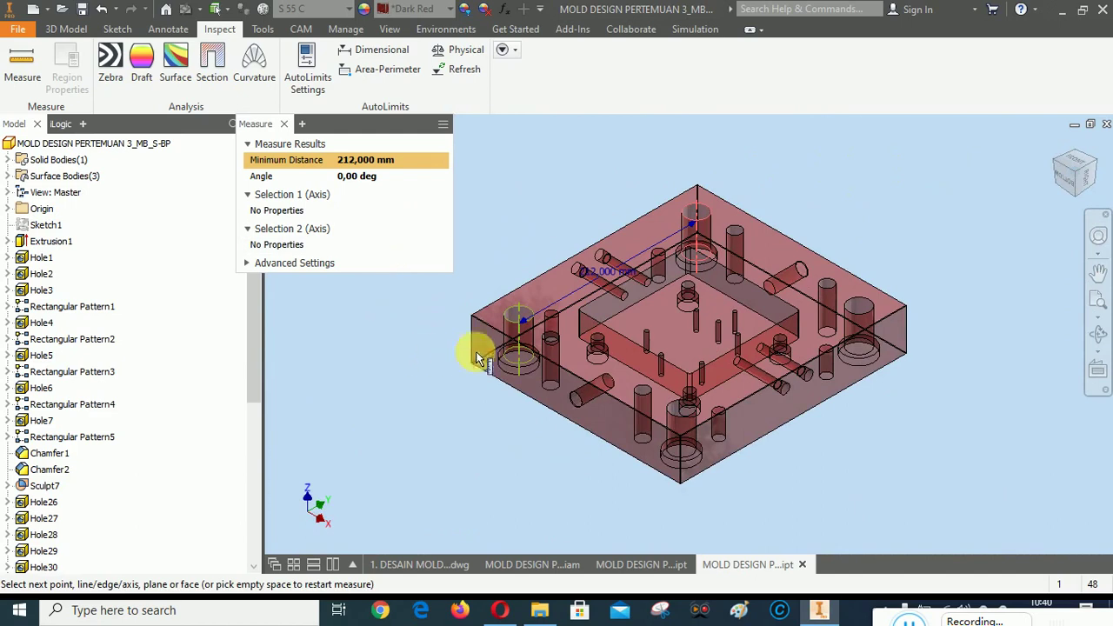
left_click(490, 350)
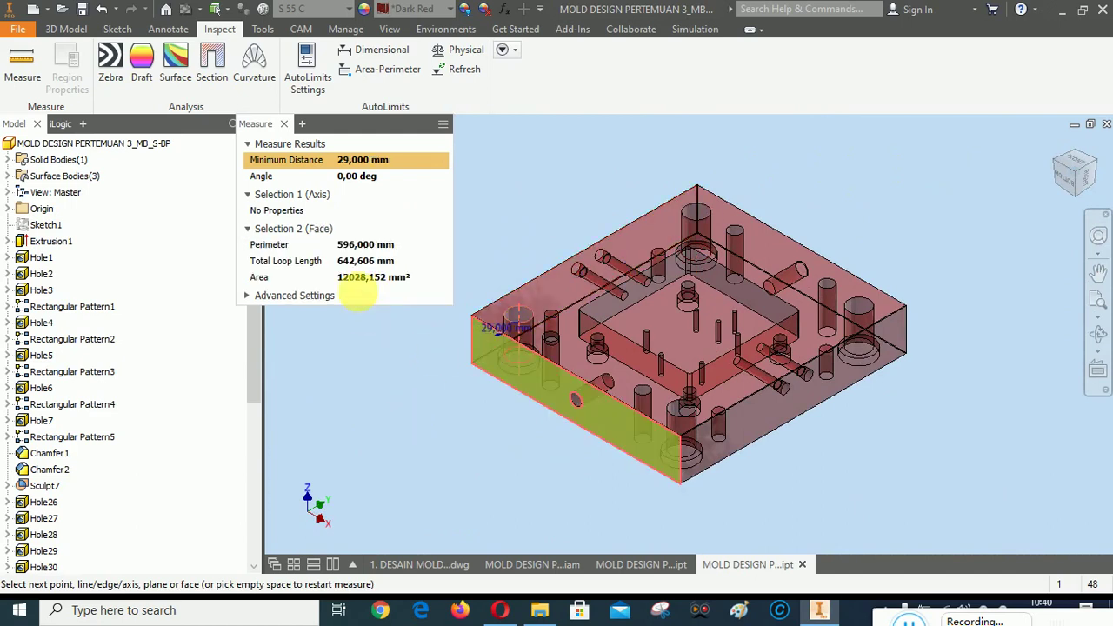
left_click(283, 123)
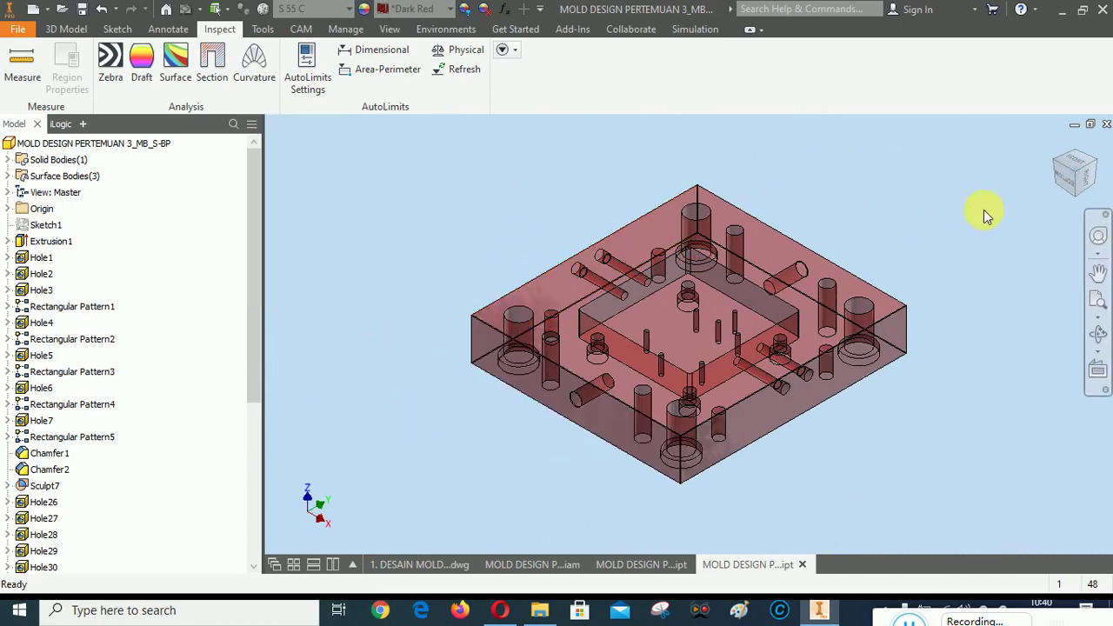
Save the core plate part and update the MOLD DESIGN PERTEMUAN 3_MB assembly.
right_click(983, 209)
left_click(963, 457)
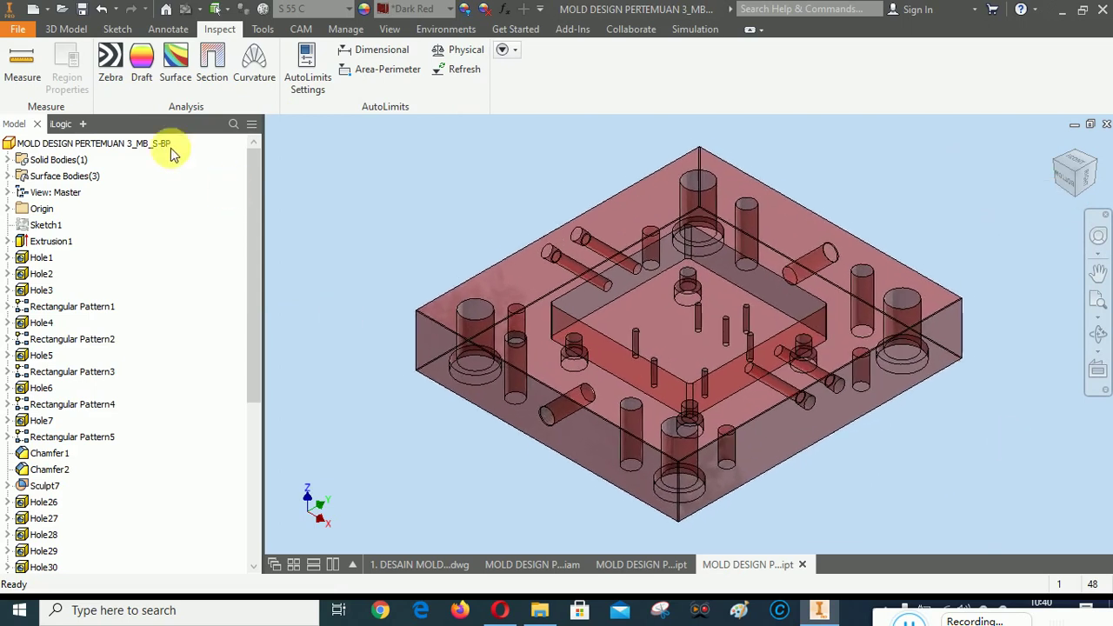
left_click(82, 11)
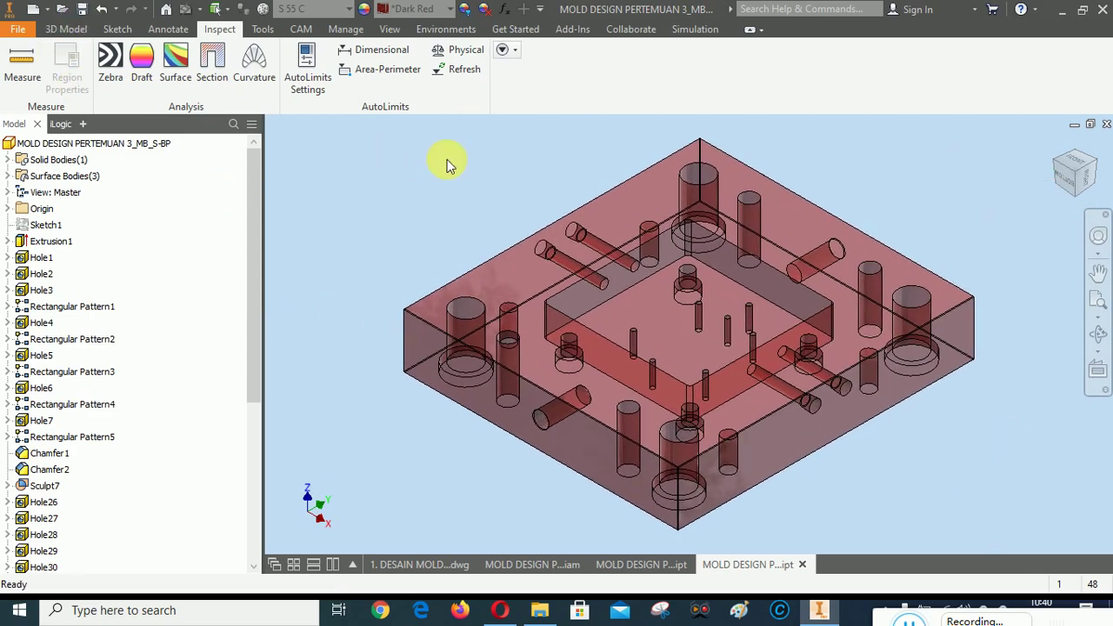
left_click(525, 565)
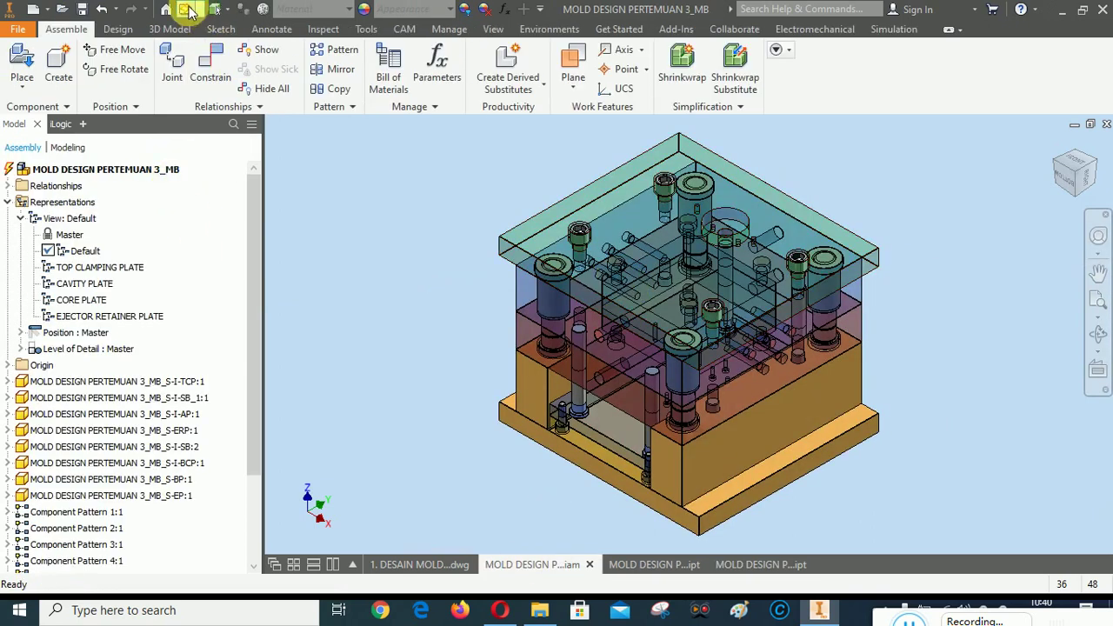
left_click(185, 9)
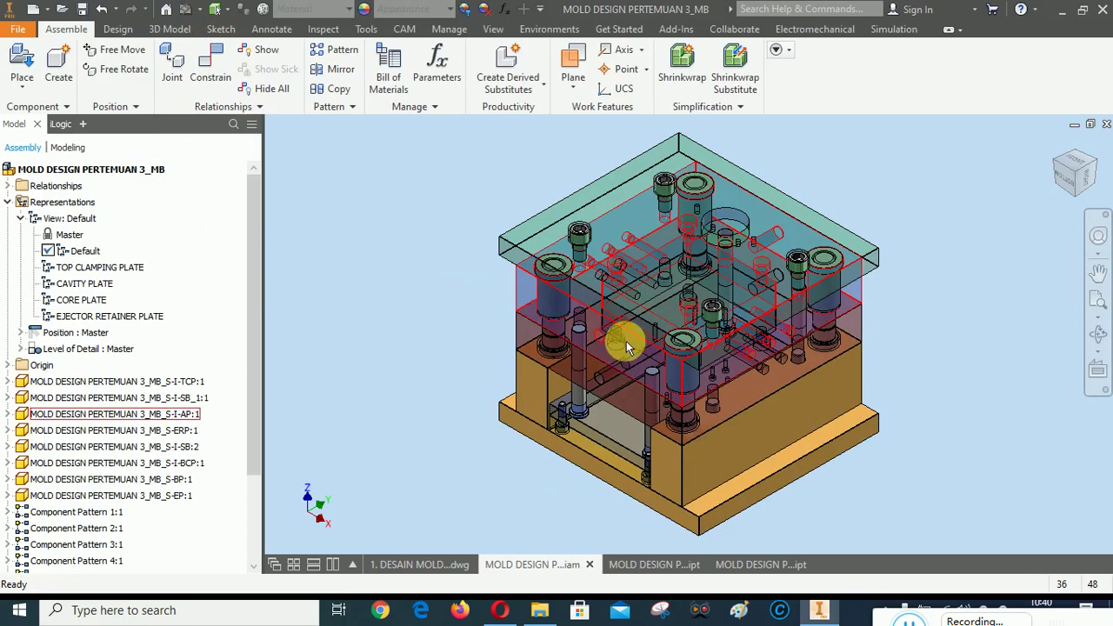
Examine the fit of the guide pillars and bushings through the cavity and core plates in the isometric and side views.
scroll(541, 318, "up", 6)
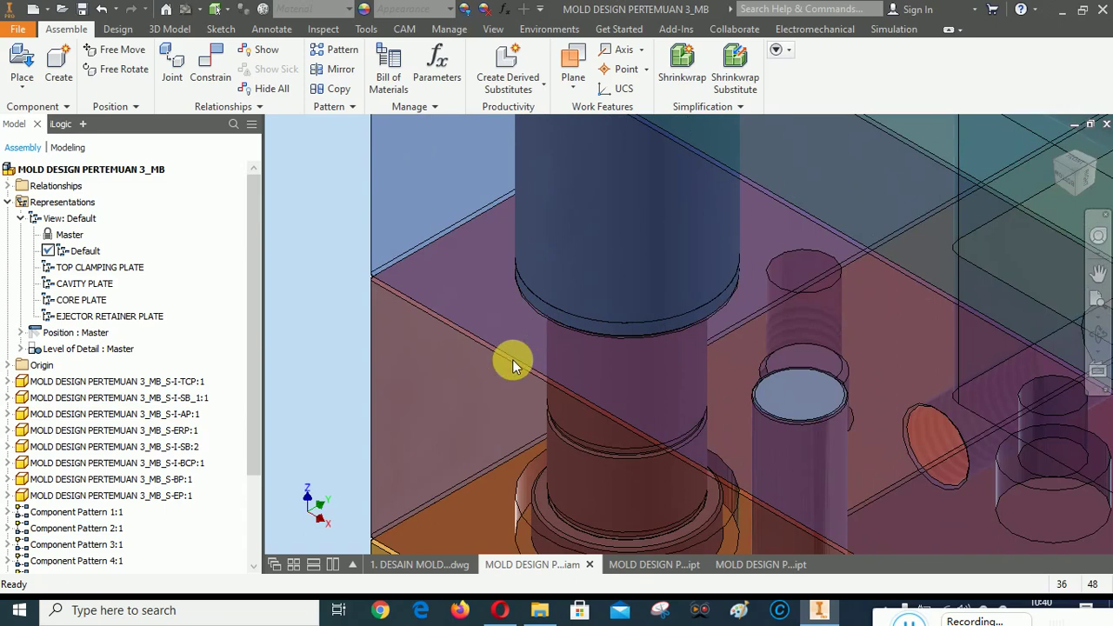
scroll(513, 359, "down", 5)
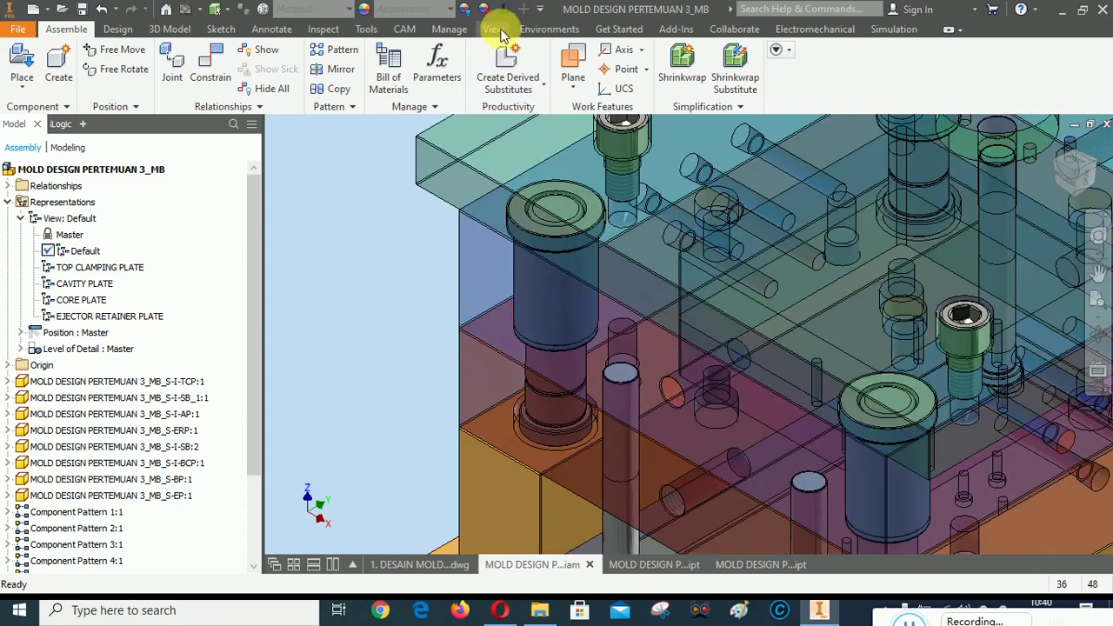
scroll(419, 289, "down", 5)
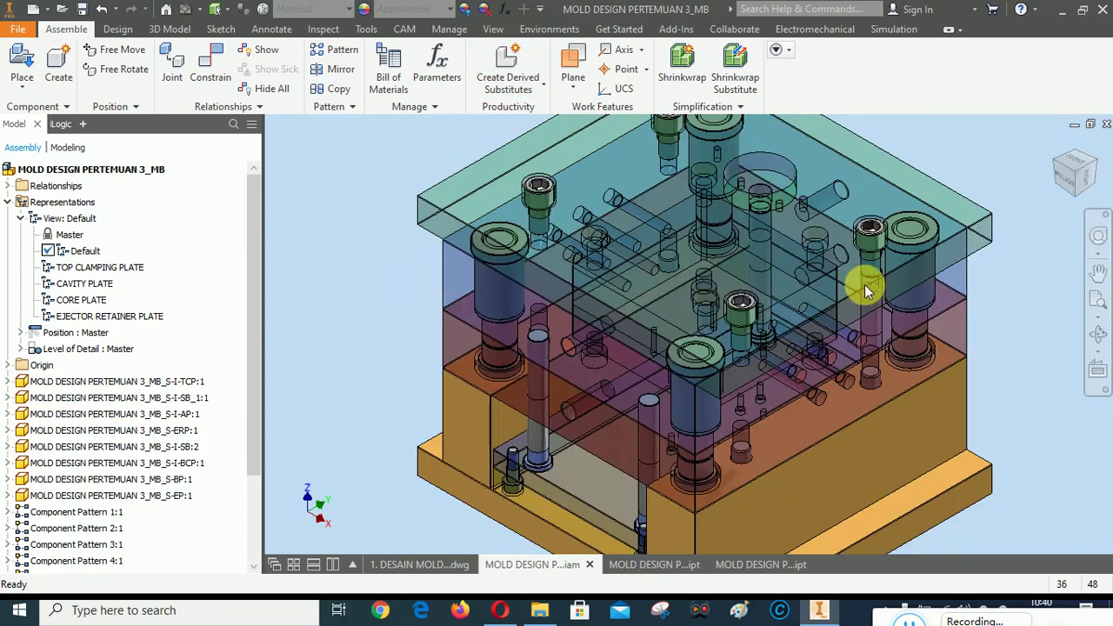
left_click(1075, 184)
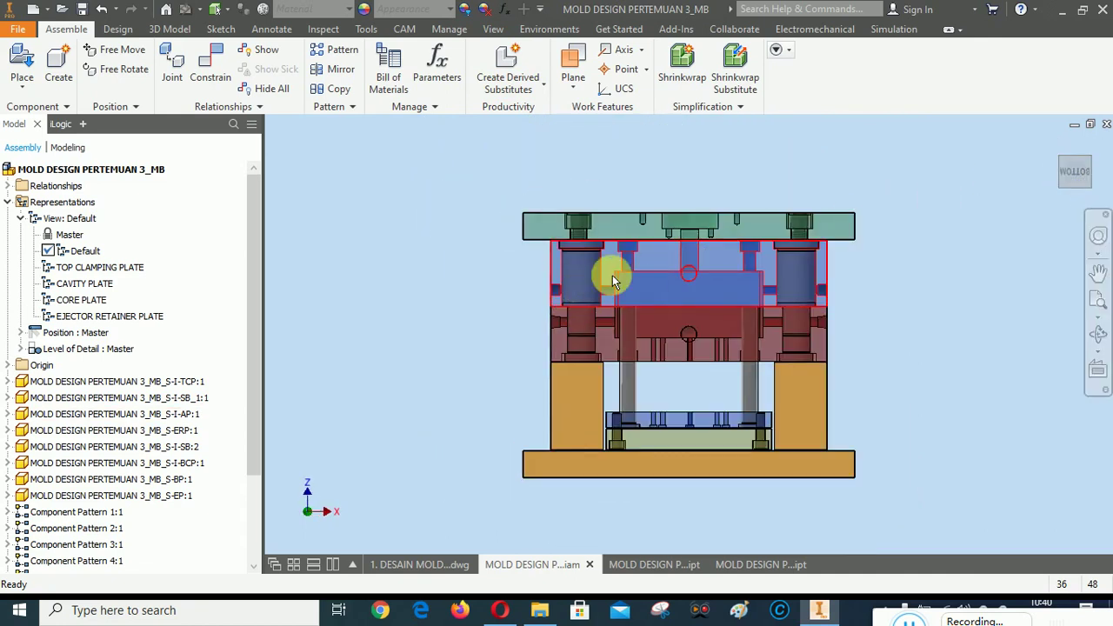
scroll(612, 274, "up", 3)
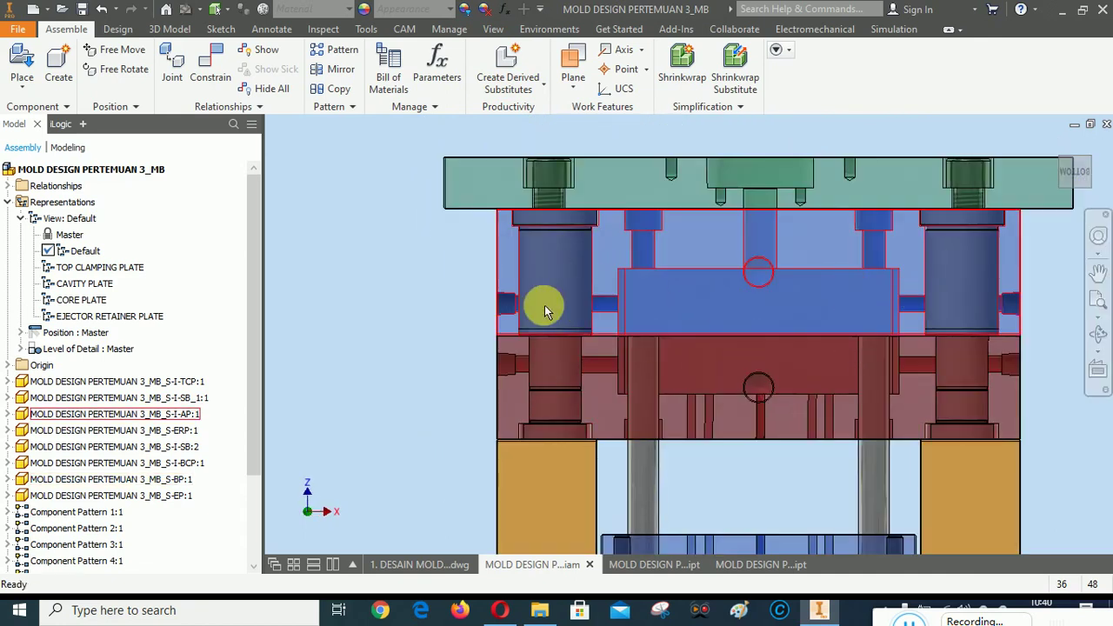
scroll(434, 323, "up", 3)
scroll(436, 326, "down", 2)
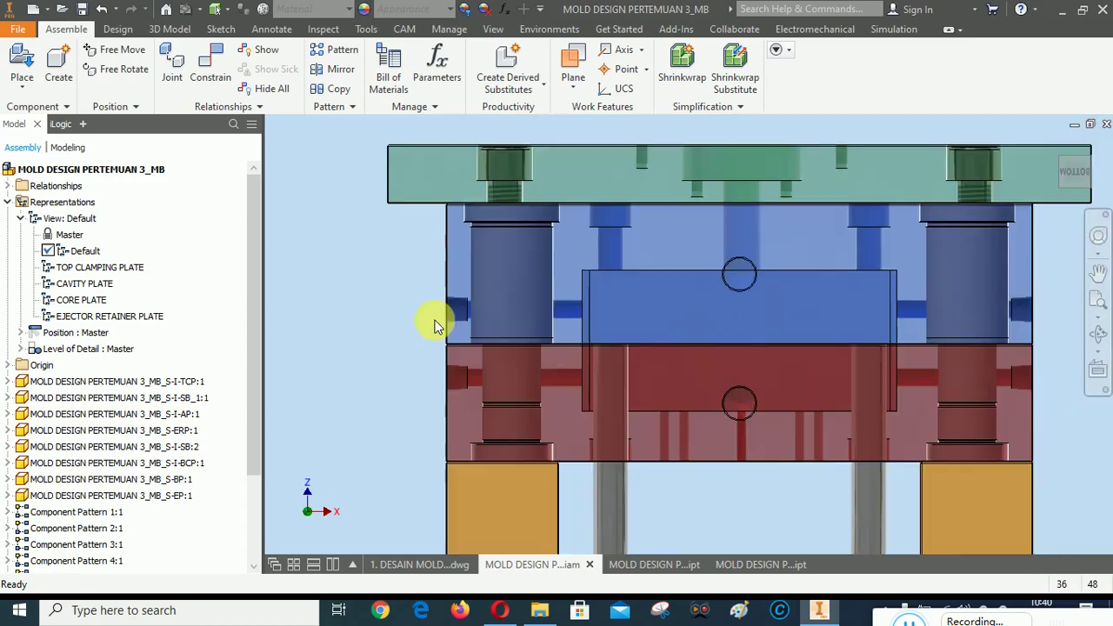
left_click(1059, 148)
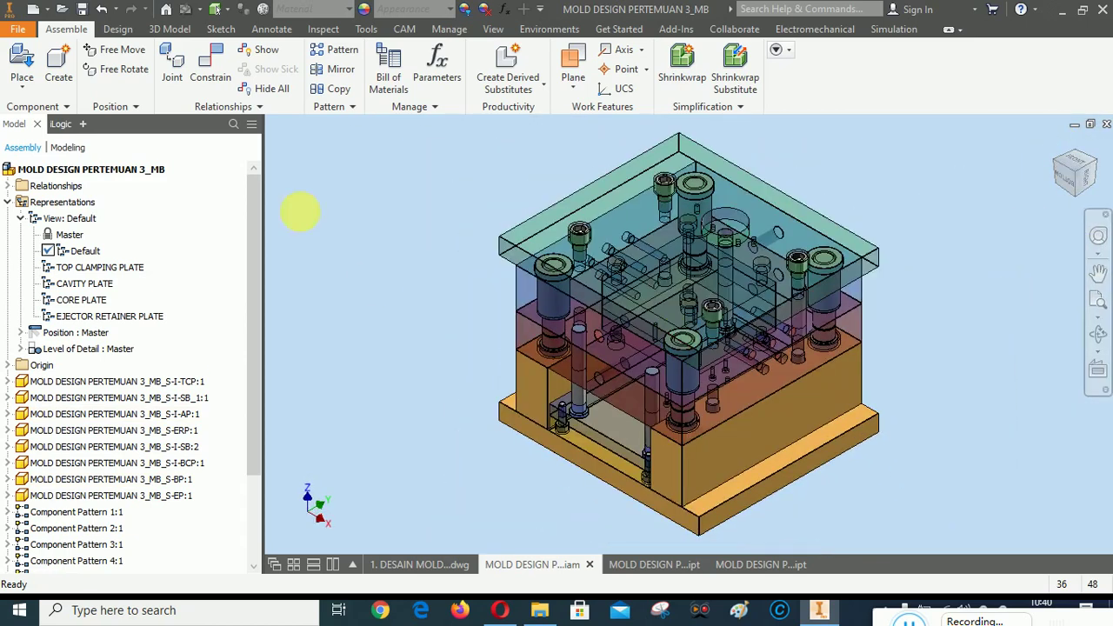
Save the mold base assembly and update all sheets of the 1. DESAIN MOLD drawing.
left_click(82, 9)
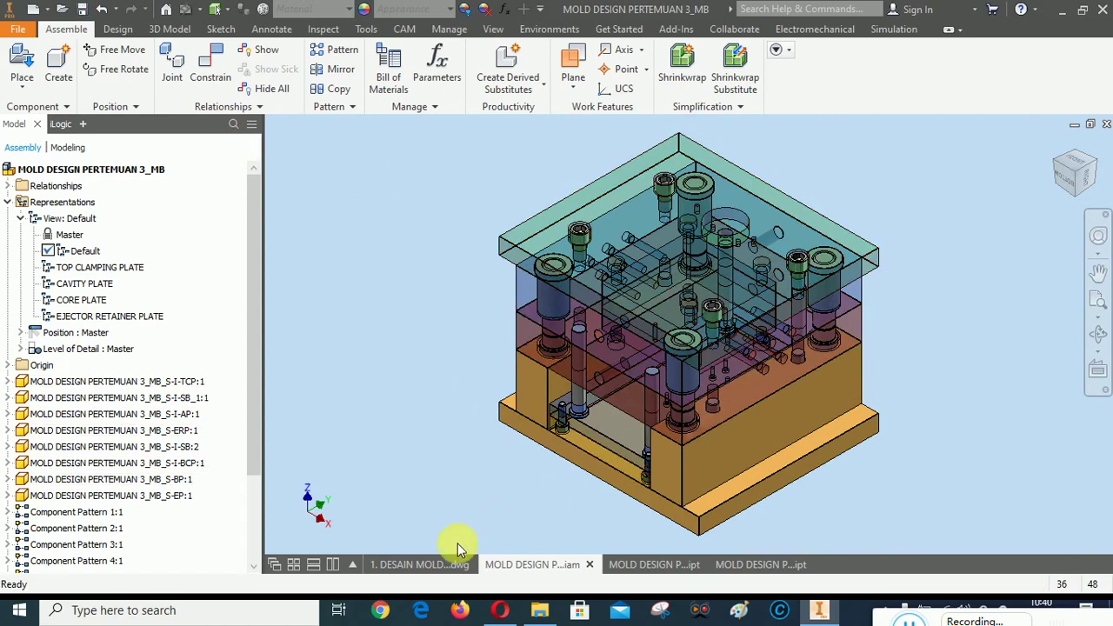
left_click(430, 564)
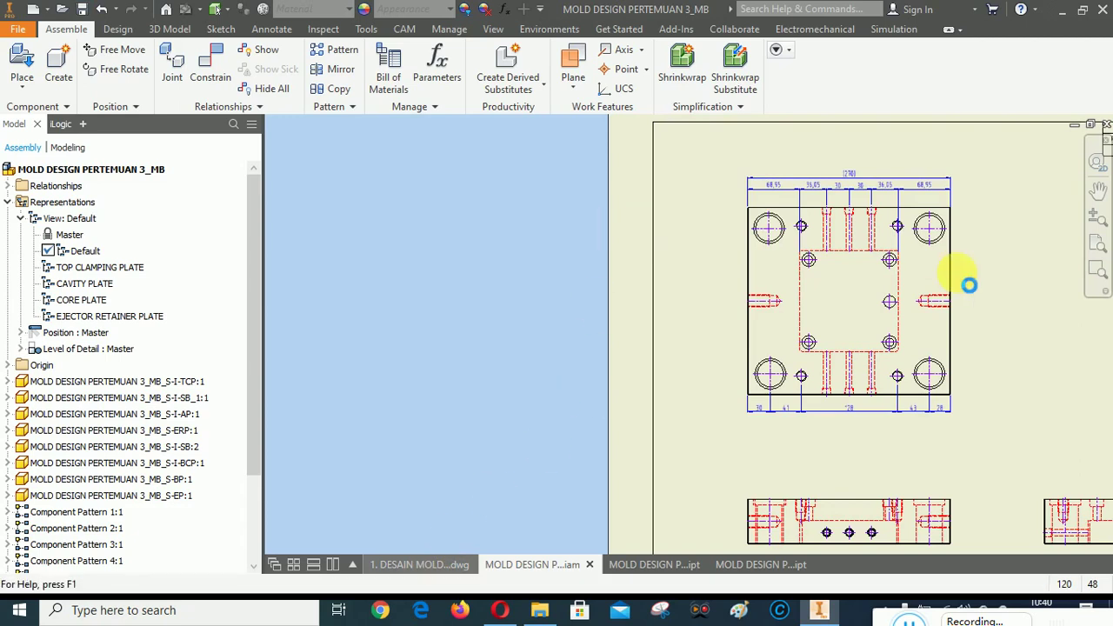
left_click(511, 337)
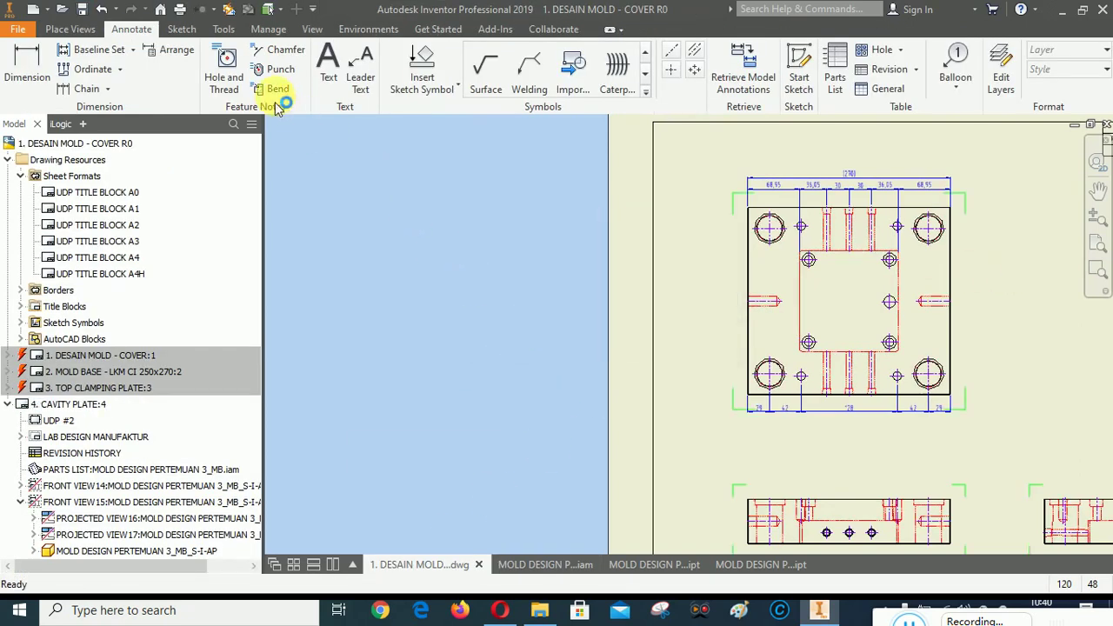
left_click(228, 10)
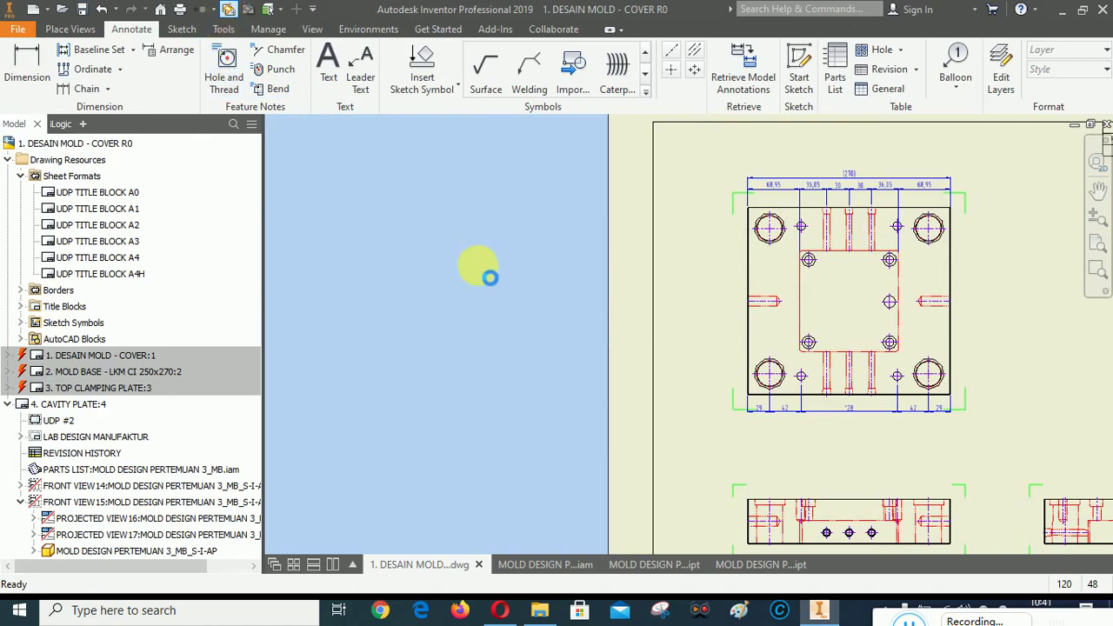
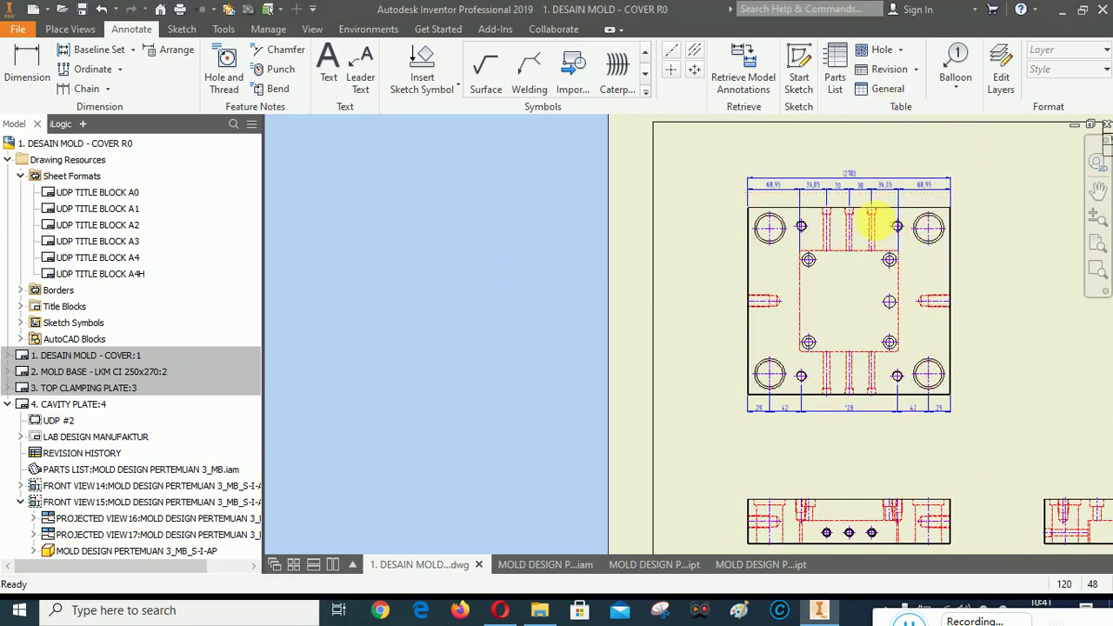
Examine the horizontal hole position dimensions above and below the cavity plate's plan view.
scroll(876, 228, "up", 3)
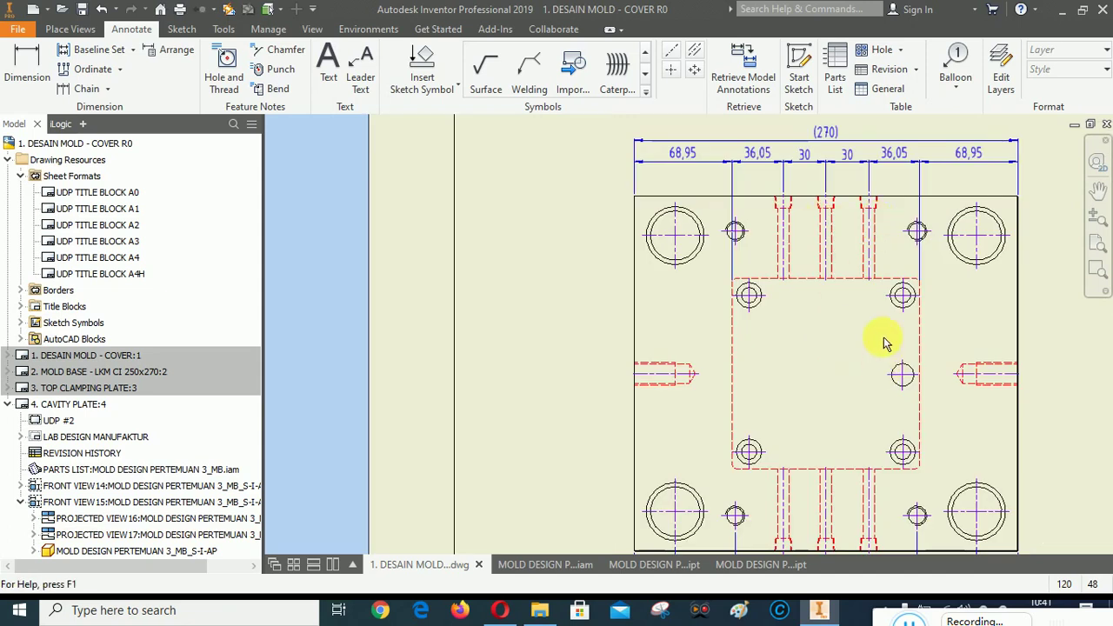
scroll(885, 344, "down", 3)
scroll(898, 456, "up", 5)
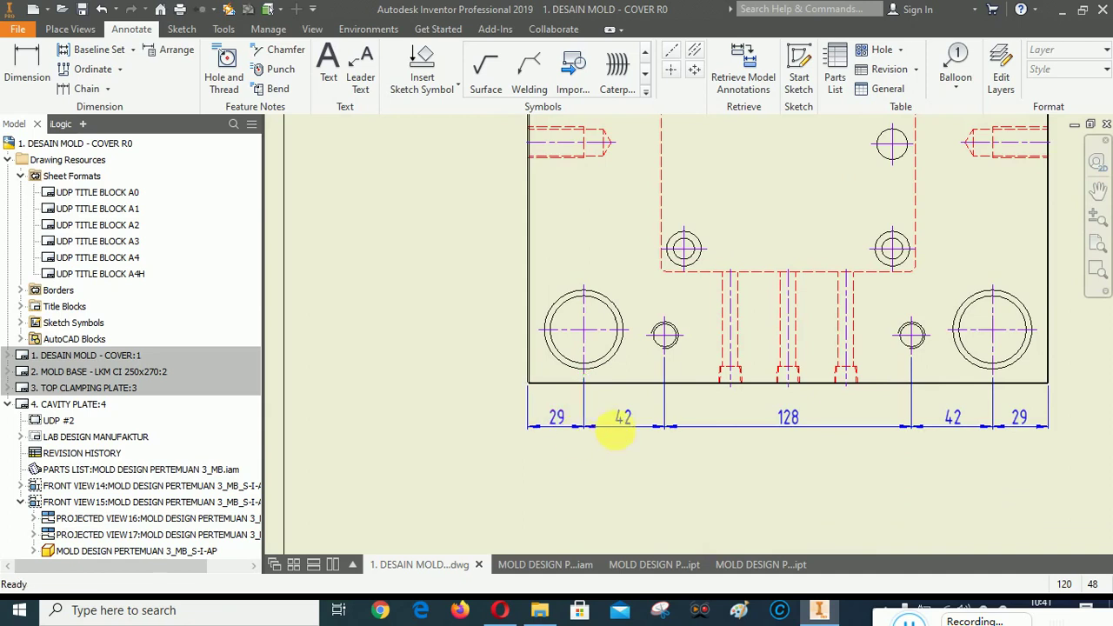
scroll(946, 456, "down", 3)
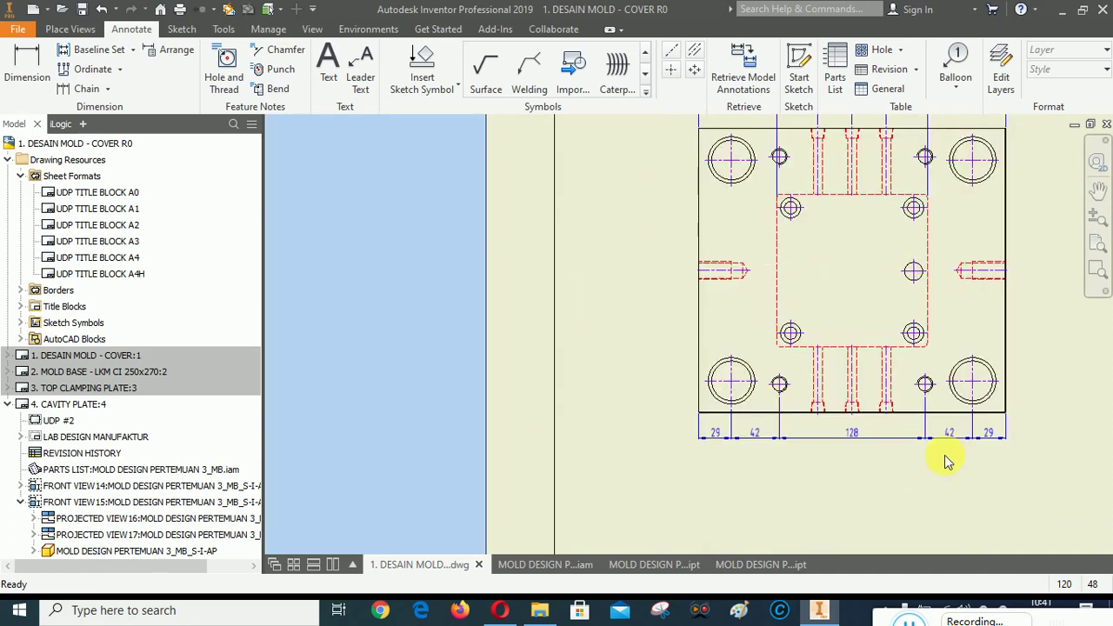
scroll(902, 425, "down", 2)
scroll(913, 273, "up", 6)
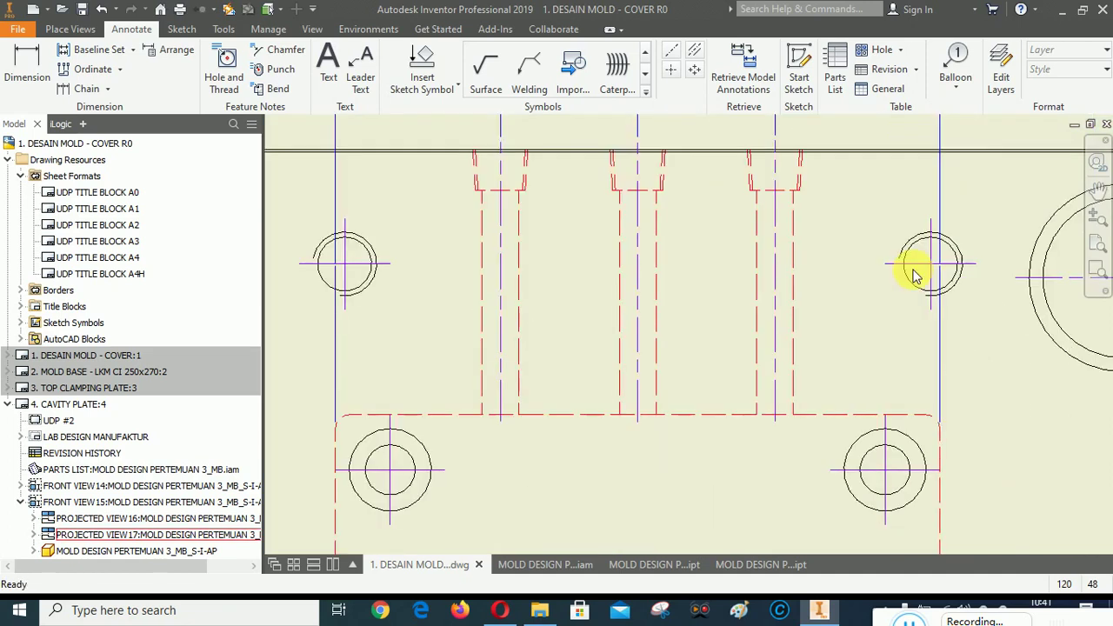
scroll(915, 274, "down", 3)
scroll(813, 241, "down", 2)
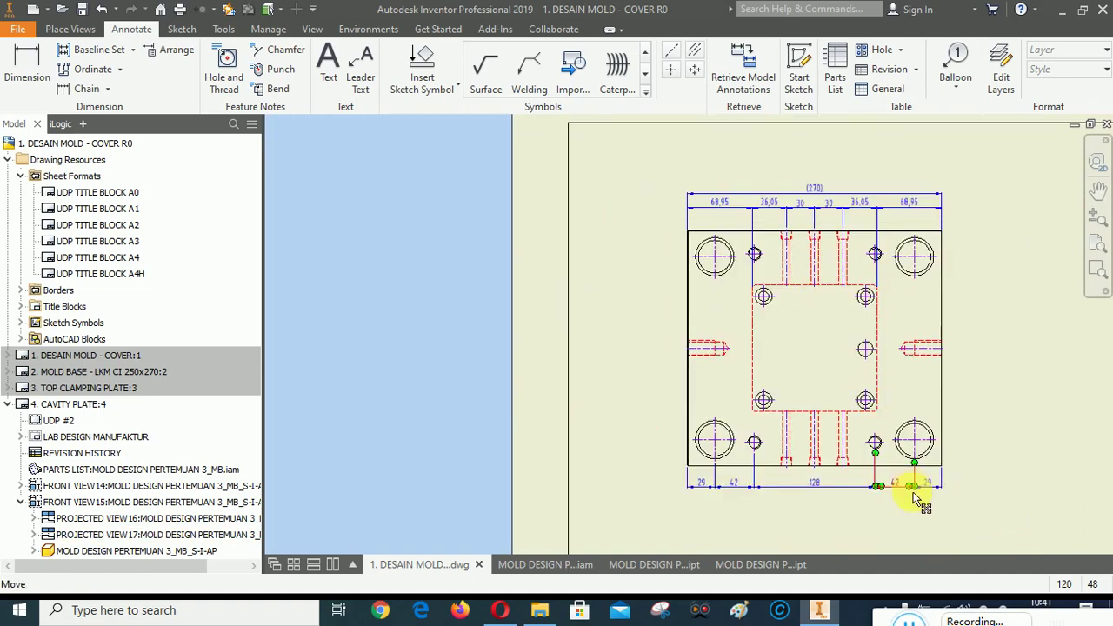
Dimension the vertical distance from the cavity plate's lower edge to the pocket's lower edge, placed left of the plan view.
scroll(913, 500, "up", 3)
scroll(862, 483, "down", 2)
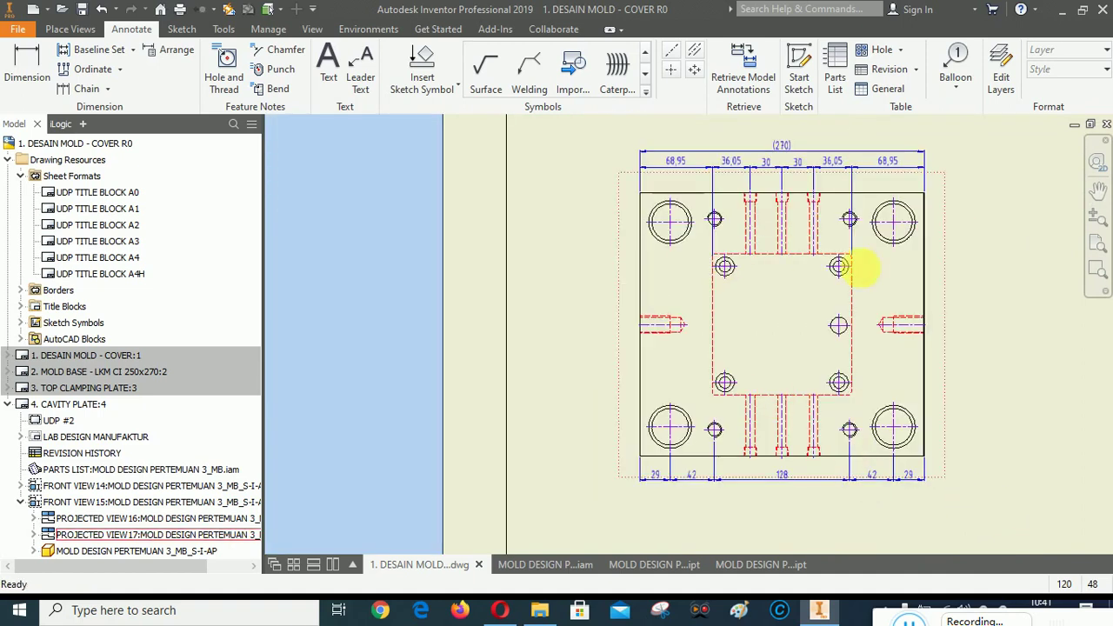
scroll(1020, 380, "down", 2)
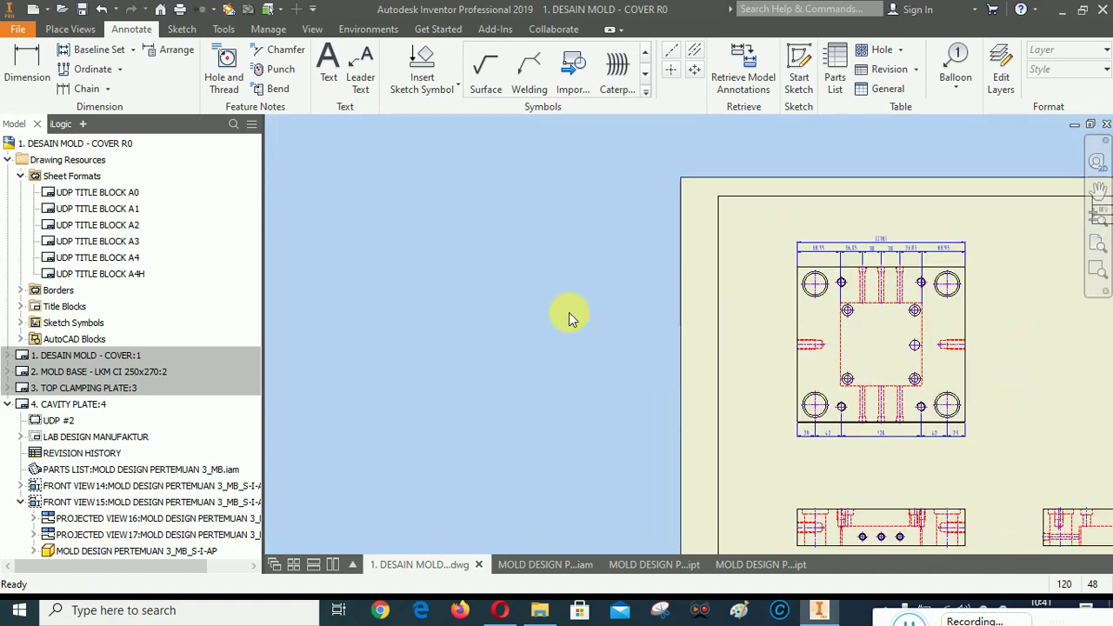
left_click(1097, 270)
left_click_drag(777, 228, 952, 462)
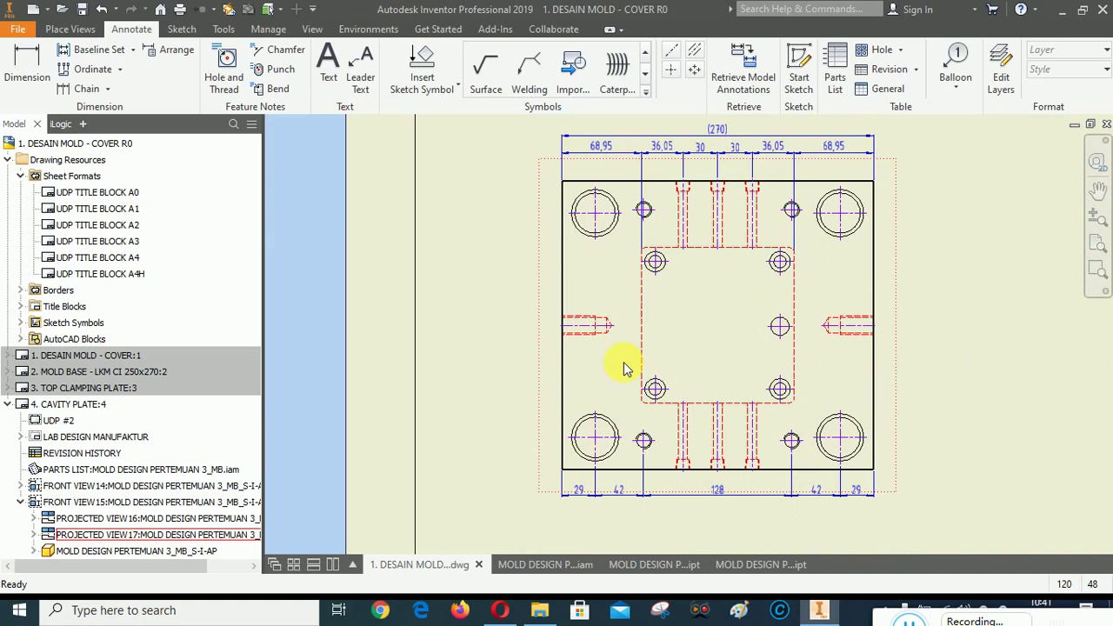
left_click(30, 69)
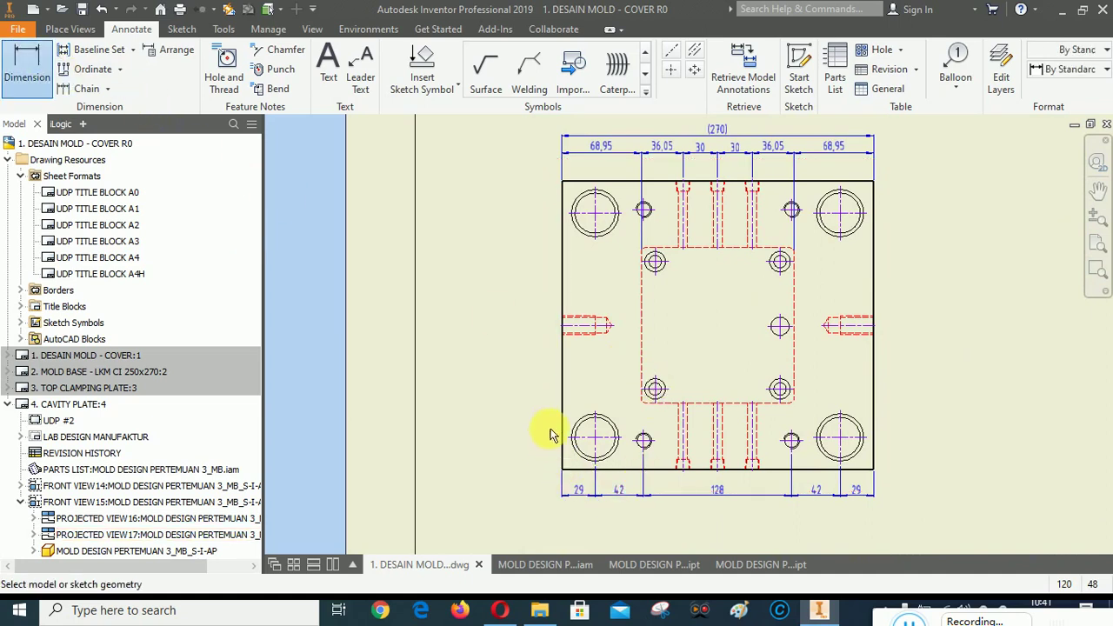
scroll(569, 405, "down", 2)
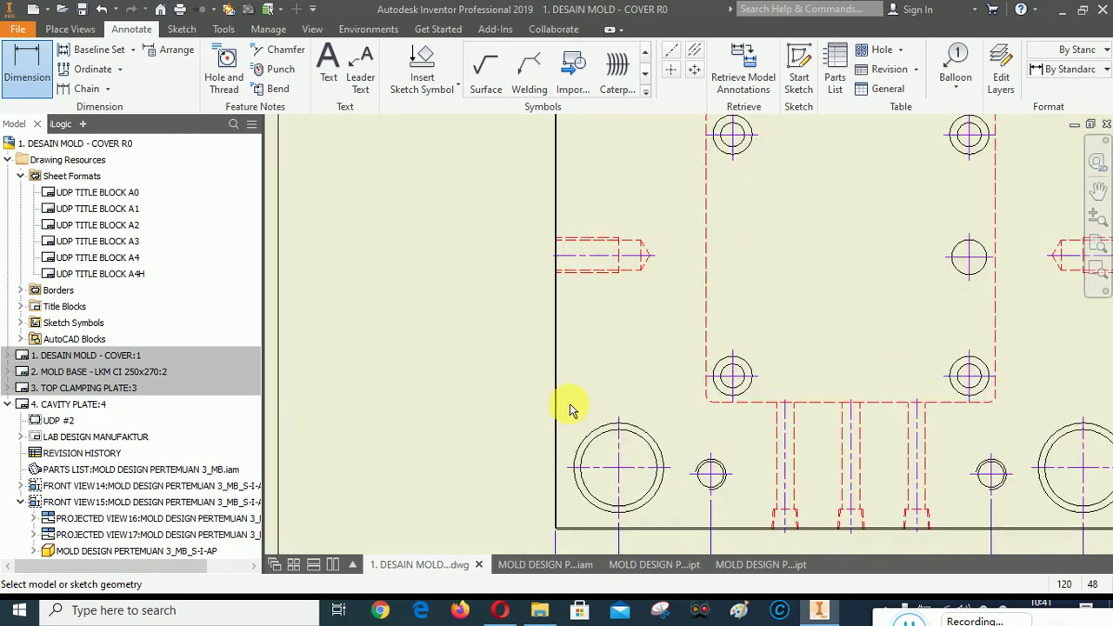
scroll(571, 542, "down", 4)
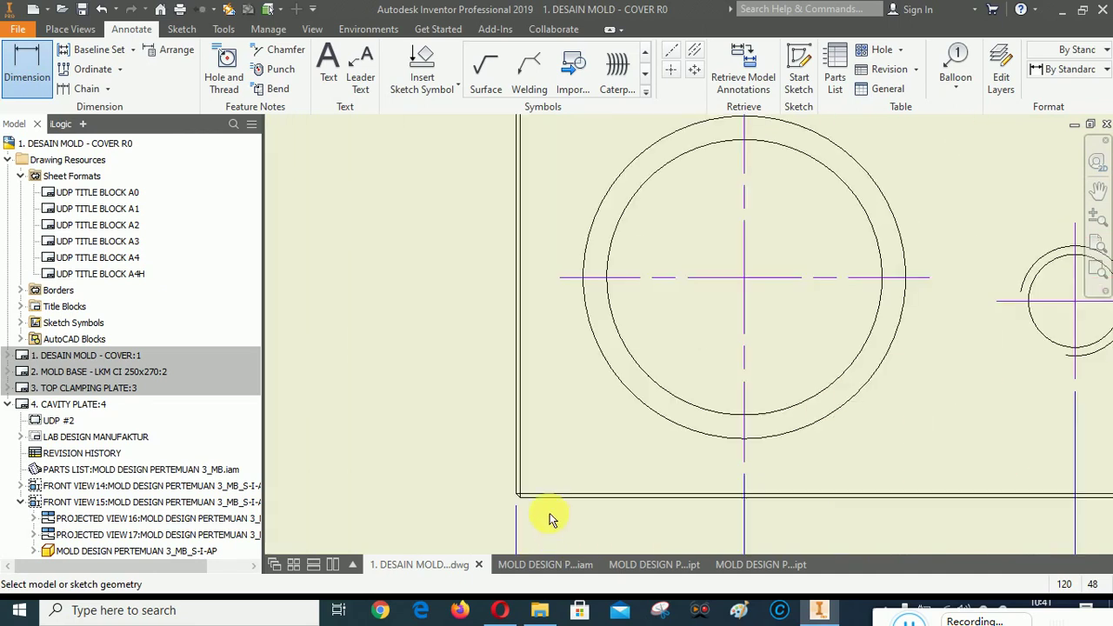
scroll(548, 512, "up", 5)
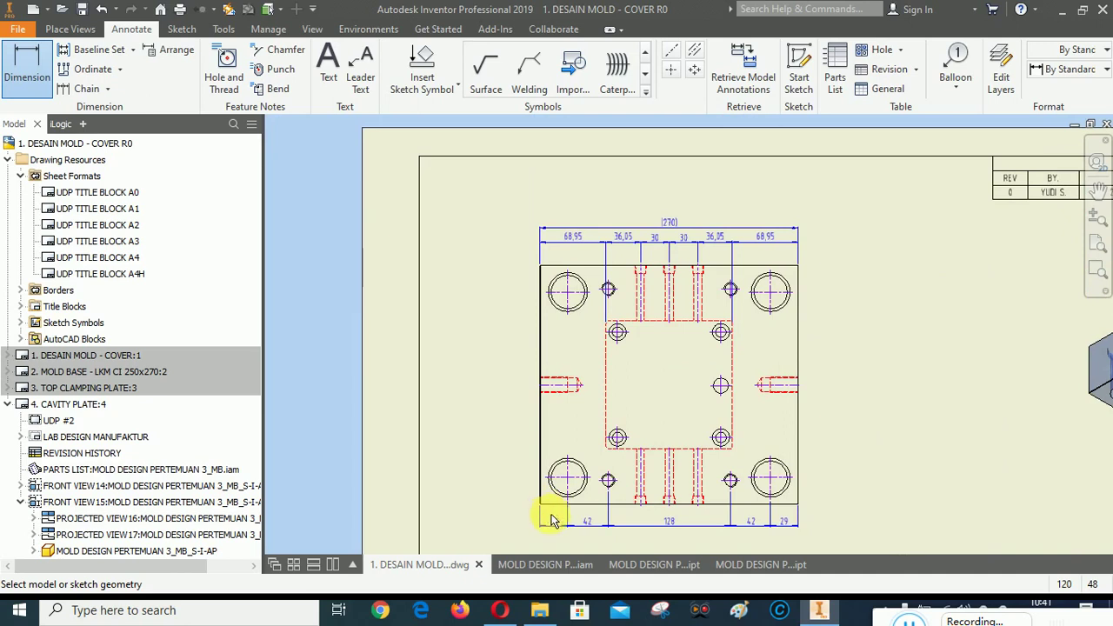
scroll(551, 522, "down", 5)
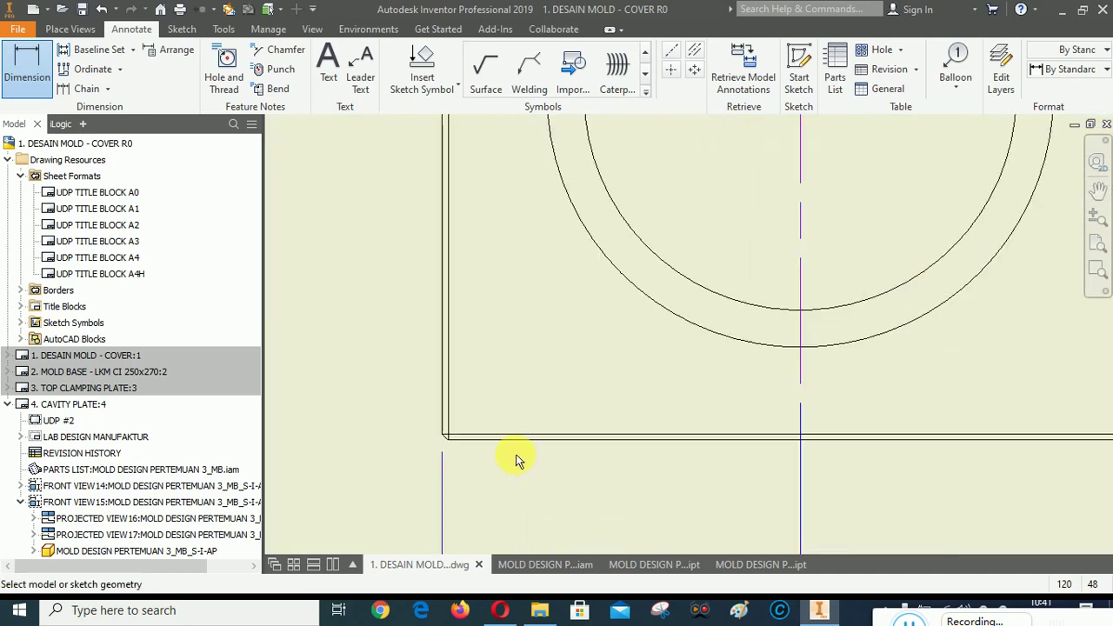
left_click(497, 439)
scroll(531, 491, "up", 5)
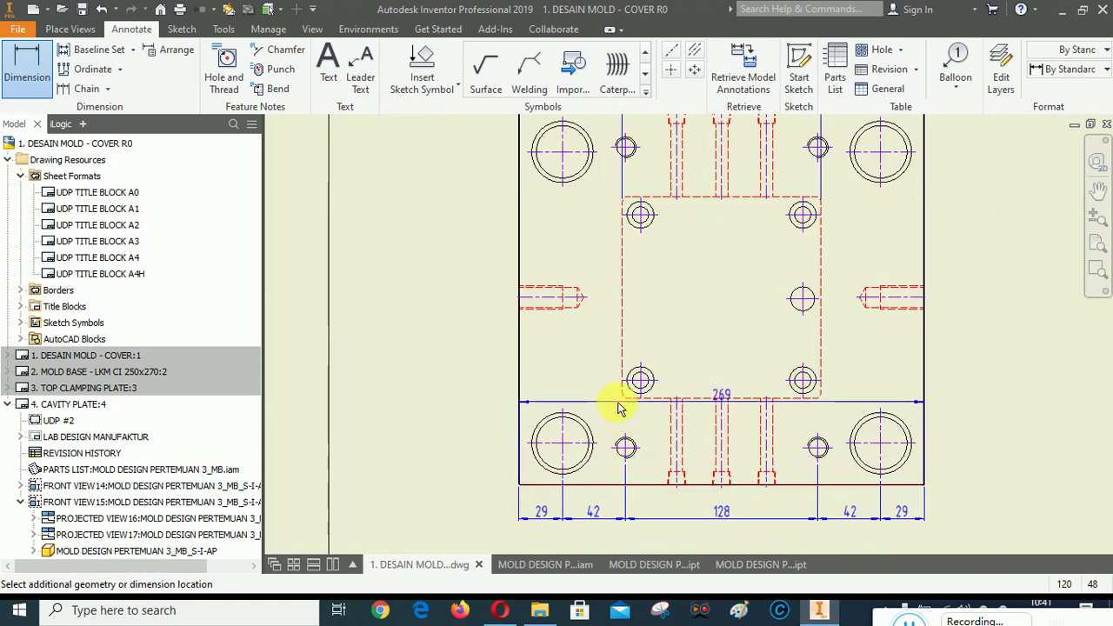
scroll(619, 409, "down", 5)
left_click(648, 393)
scroll(666, 405, "up", 5)
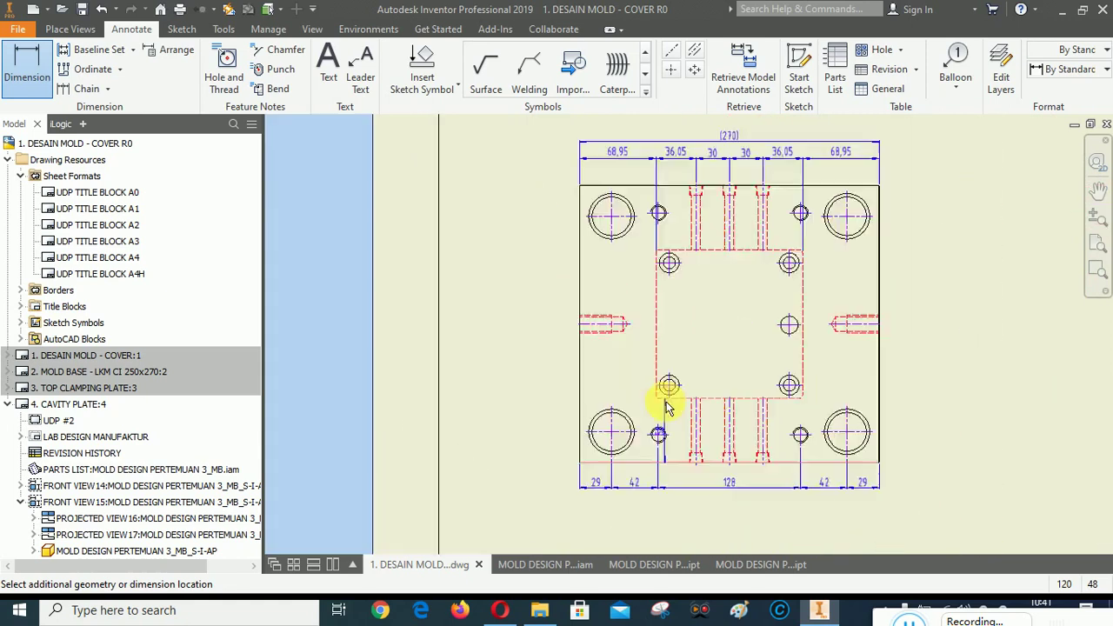
scroll(594, 424, "down", 4)
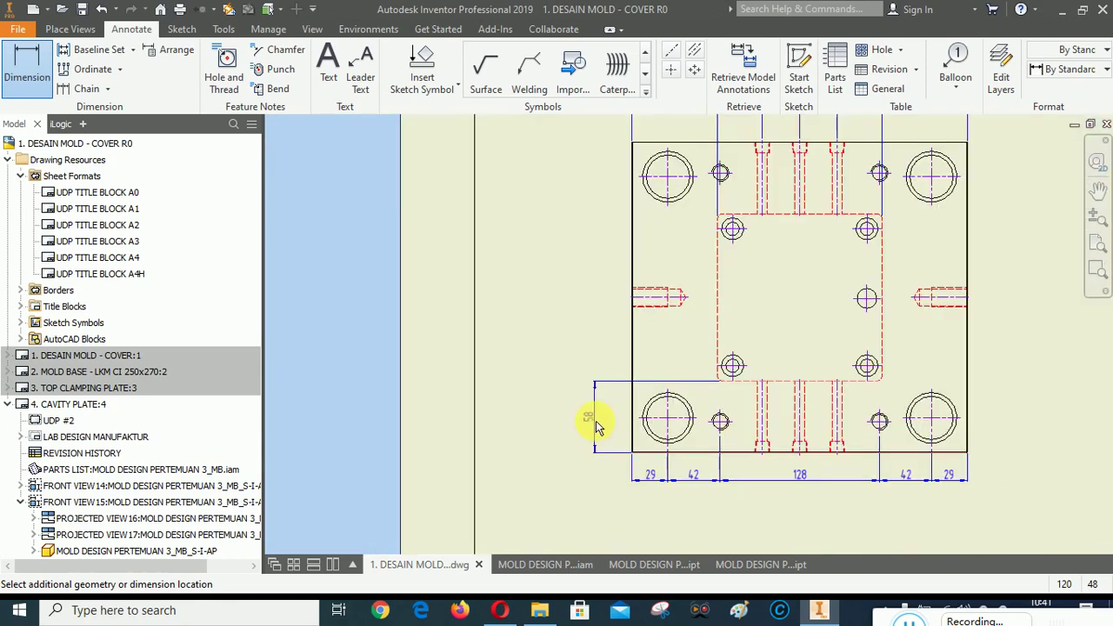
left_click(645, 476)
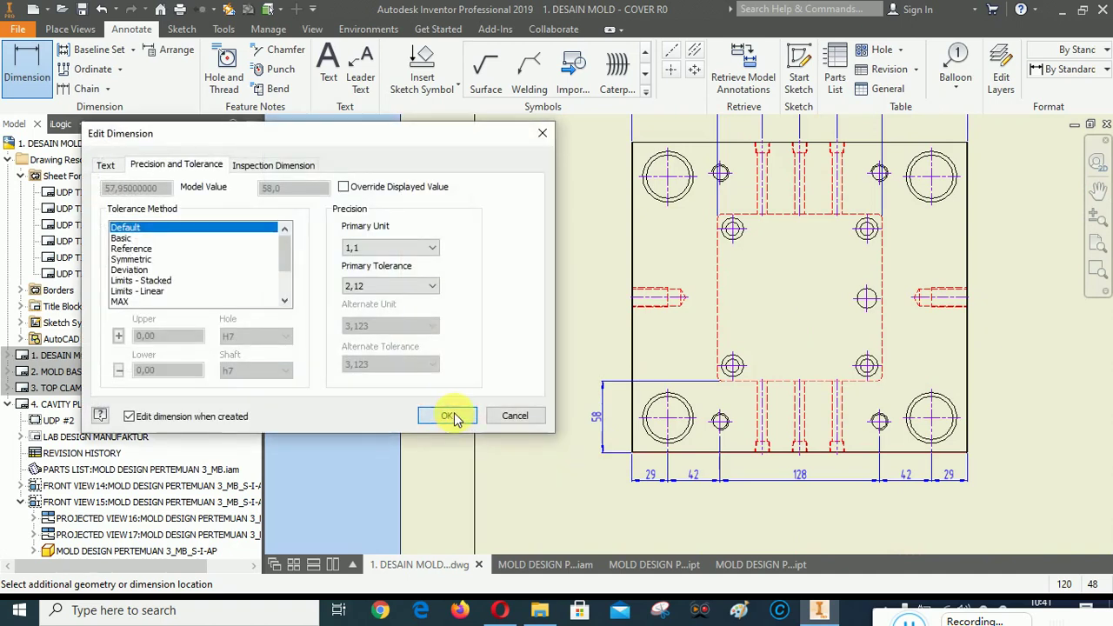
left_click(447, 416)
Dimension the vertical distance from the pocket's lower edge to the left side hole's centerline, with primary unit precision 2,12.
scroll(682, 390, "down", 4)
left_click(658, 360)
scroll(666, 450, "up", 4)
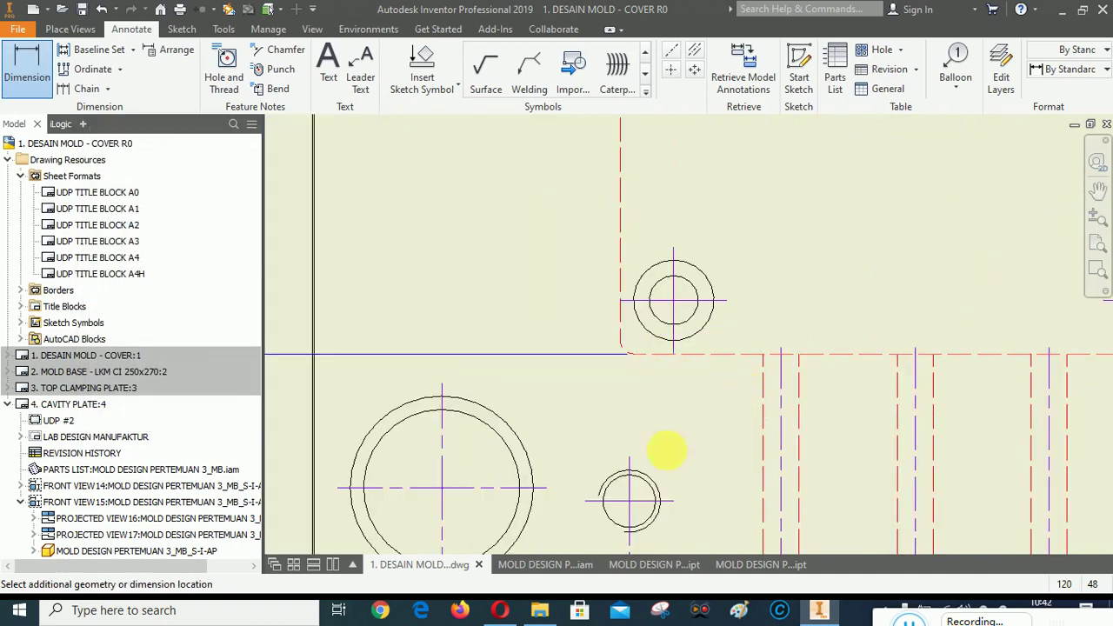
scroll(670, 317, "down", 3)
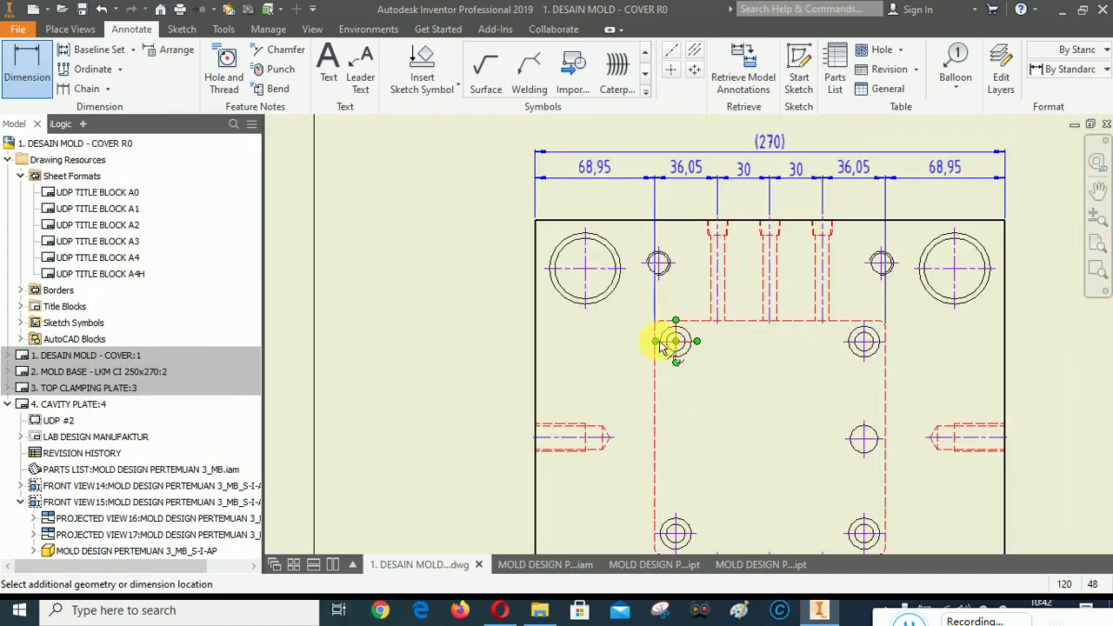
scroll(661, 346, "up", 4)
scroll(639, 389, "down", 8)
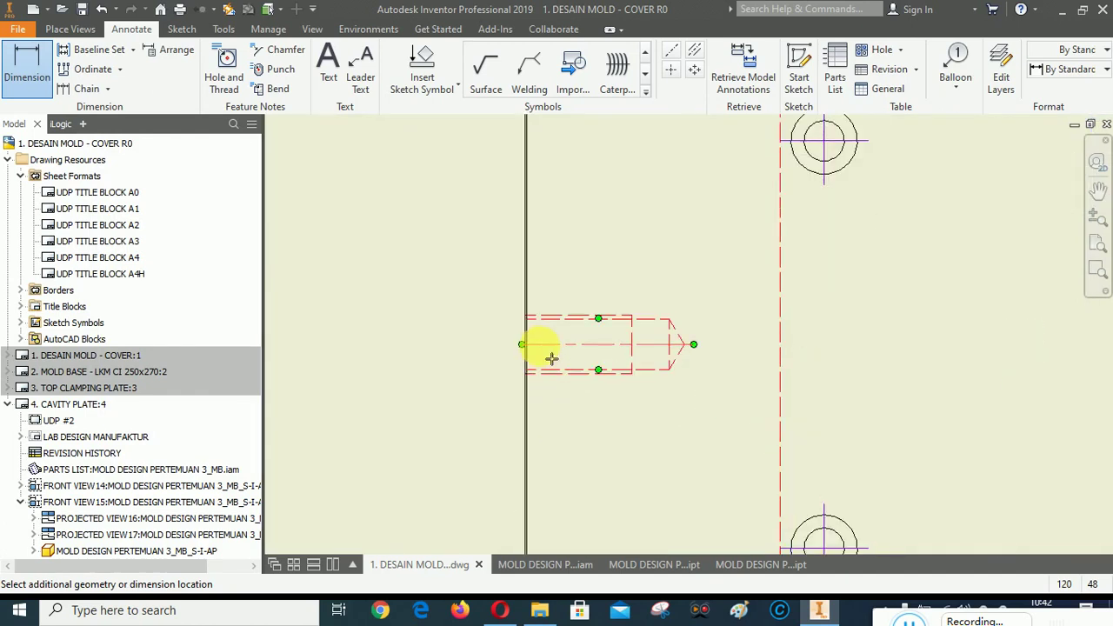
left_click(522, 345)
scroll(521, 360, "up", 4)
scroll(510, 395, "down", 4)
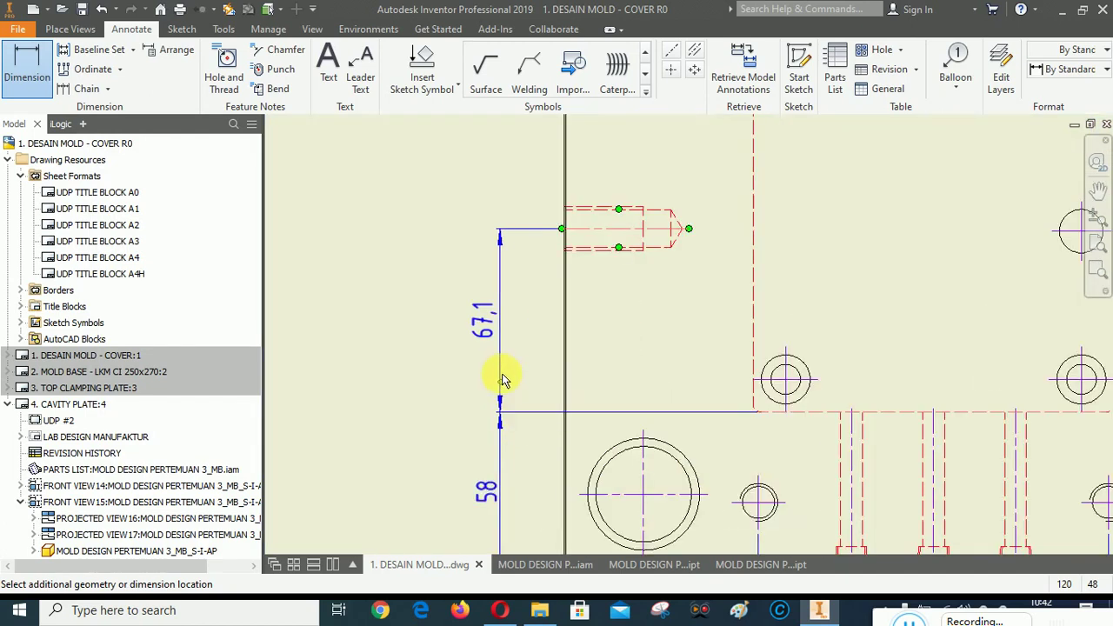
left_click(567, 359)
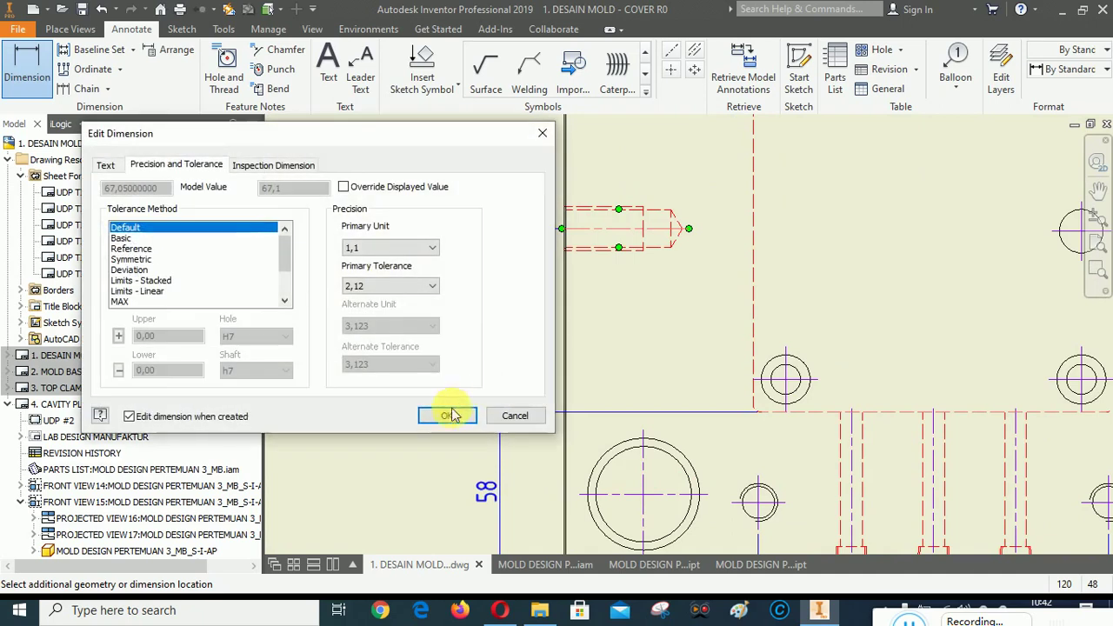
left_click(375, 248)
left_click(376, 281)
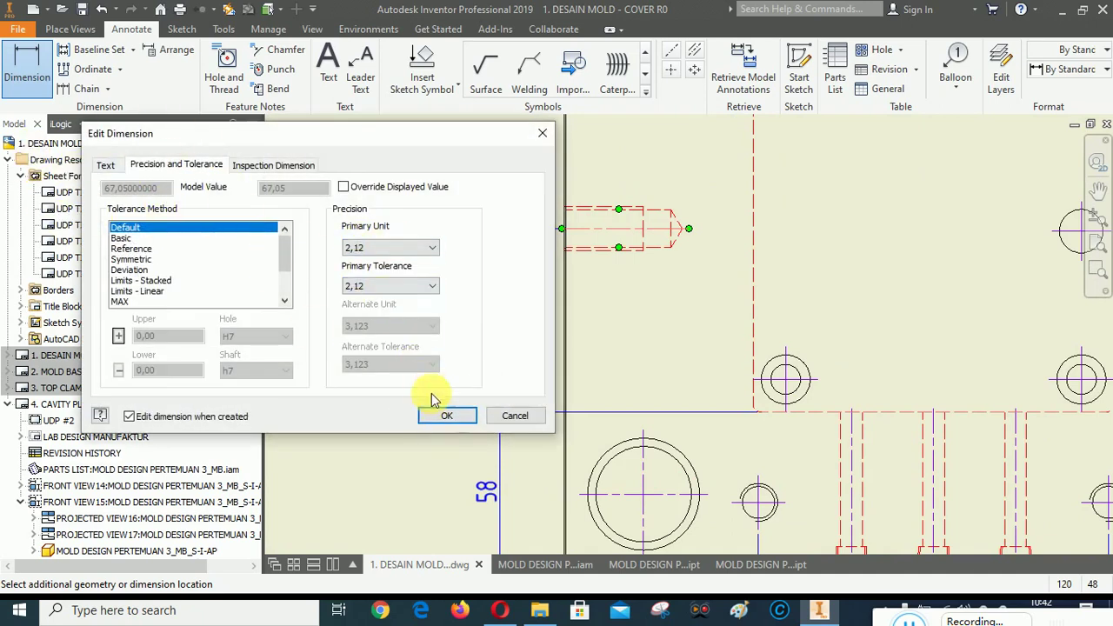
left_click(441, 417)
Set the primary unit precision of the dimension between the plate's and pocket's lower edges to 2,12.
scroll(510, 374, "down", 3)
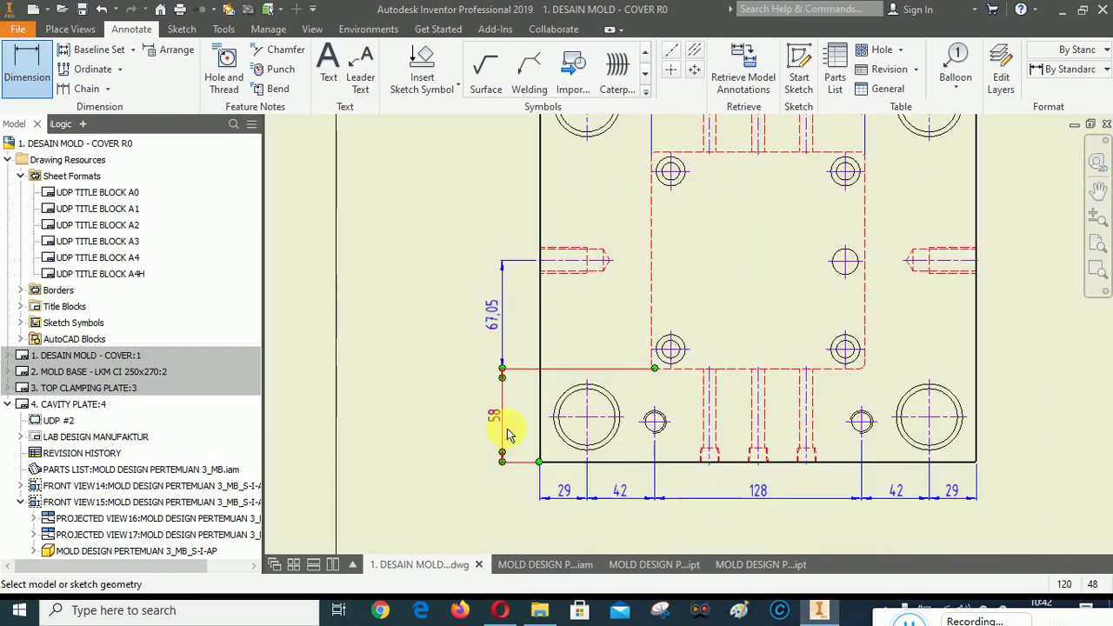
scroll(487, 400, "up", 6)
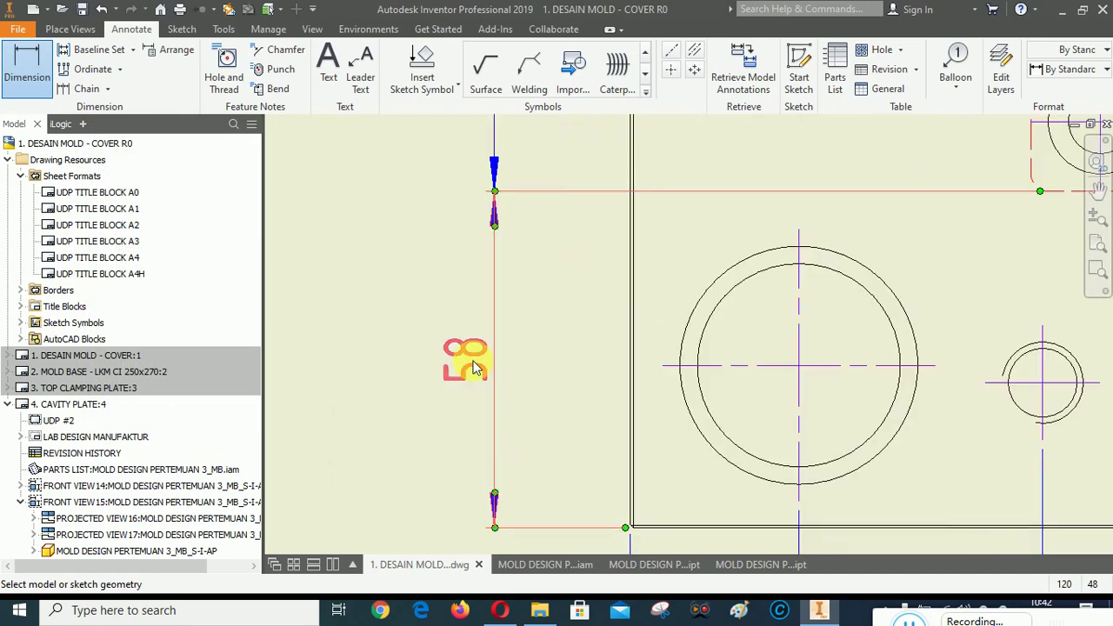
double_click(476, 368)
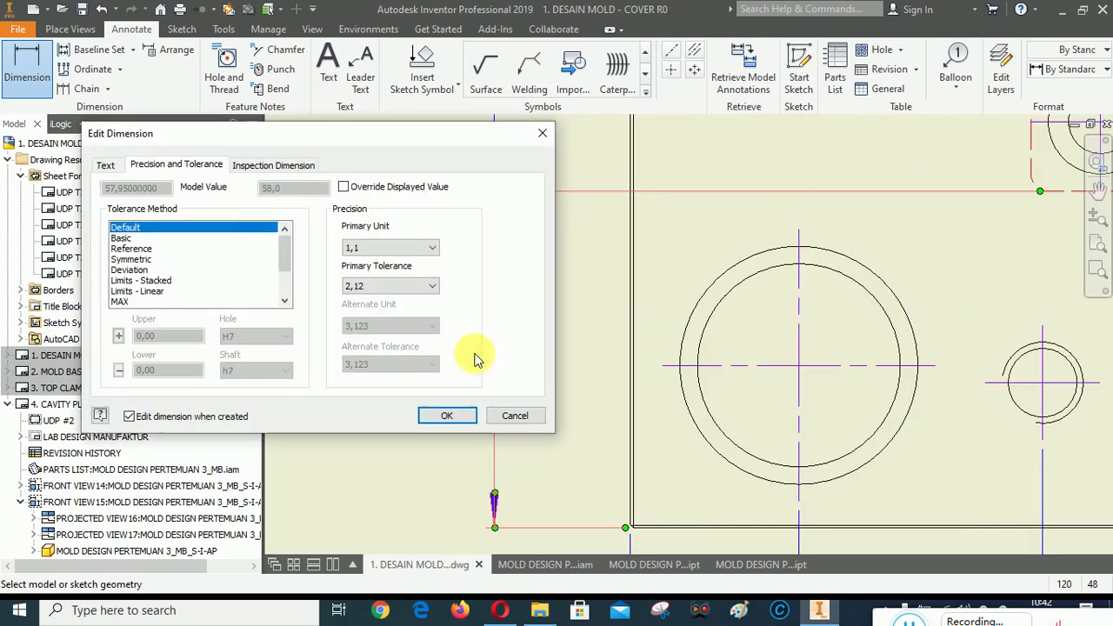
left_click(377, 248)
left_click(358, 280)
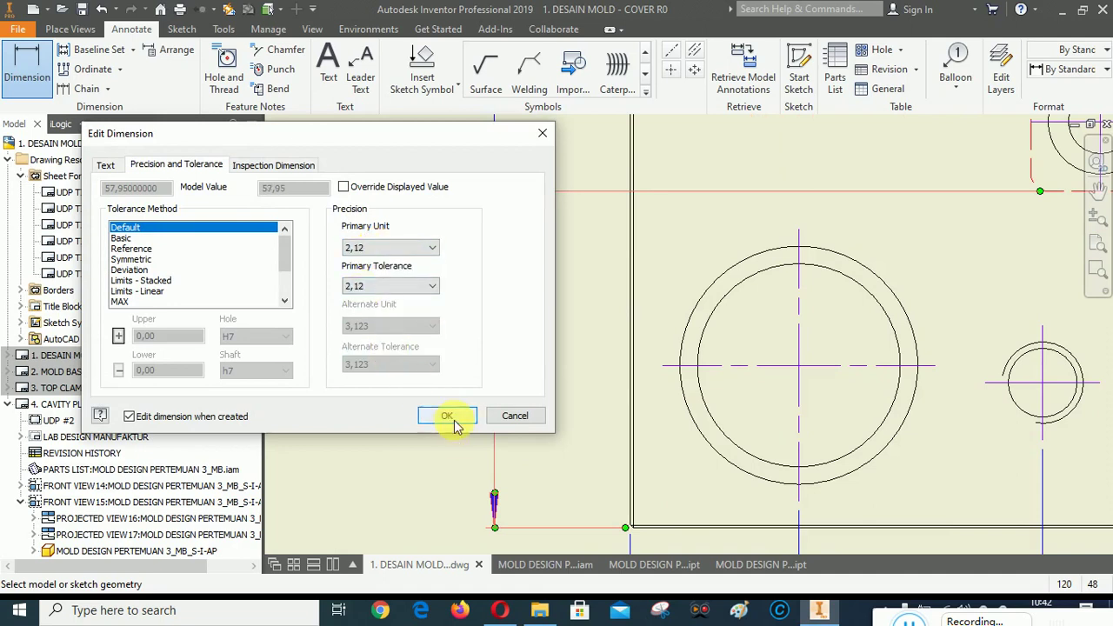
left_click(447, 416)
Dimension from the left side hole's centerline up to the pocket's upper edge, in line with the dimension below, with precision 2,12.
scroll(453, 423, "down", 3)
scroll(659, 406, "down", 5)
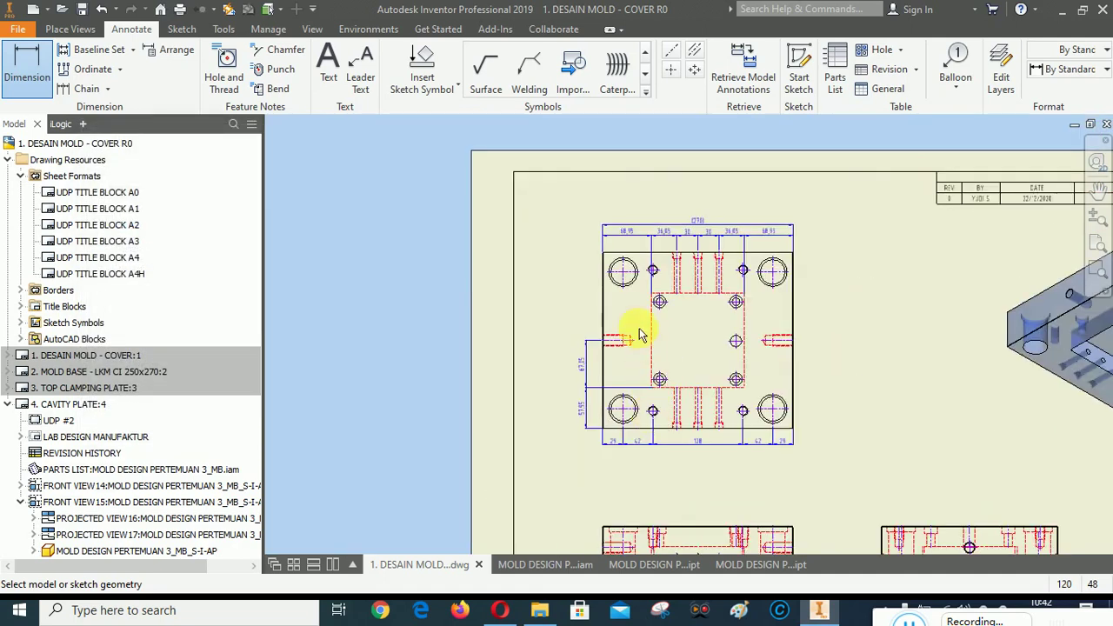
scroll(644, 326, "up", 5)
left_click(477, 441)
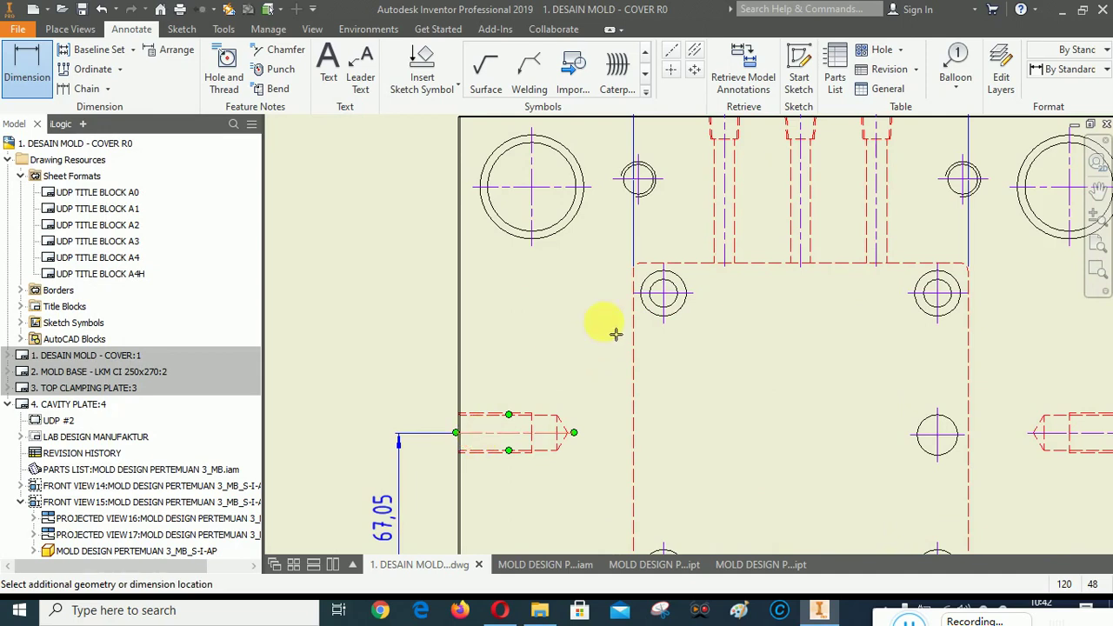
left_click(648, 264)
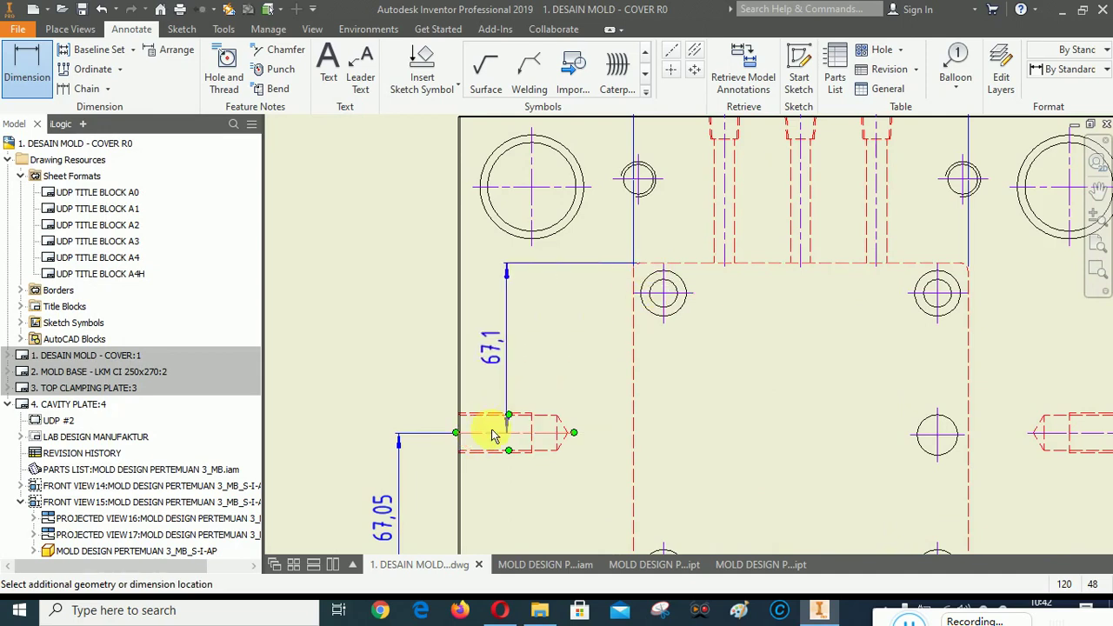
left_click(410, 376)
left_click(390, 248)
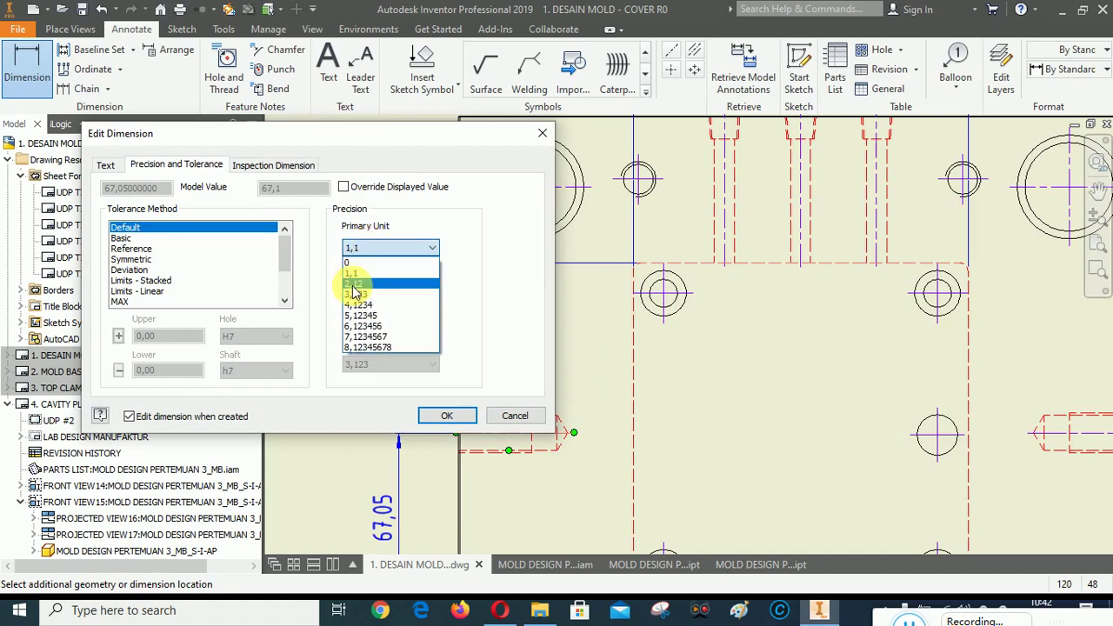
left_click(354, 285)
left_click(436, 414)
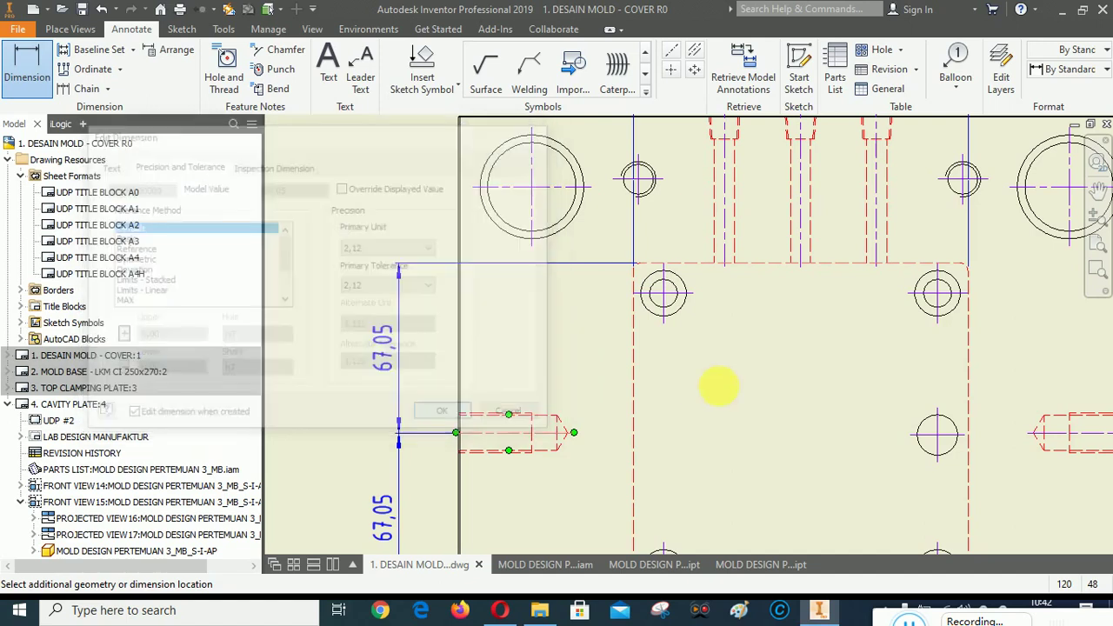
Dimension the vertical distance from the pocket's upper edge to the plate's upper edge, with primary unit precision 2,12.
left_click(648, 265)
scroll(621, 336, "down", 2)
scroll(513, 193, "up", 5)
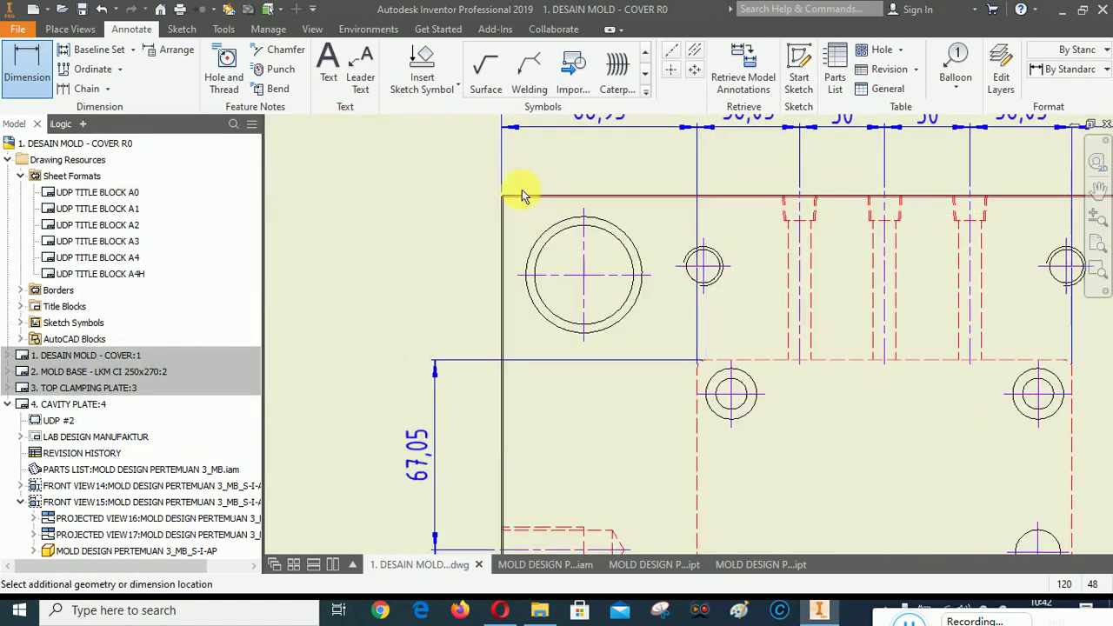
left_click(516, 212)
scroll(526, 187, "down", 3)
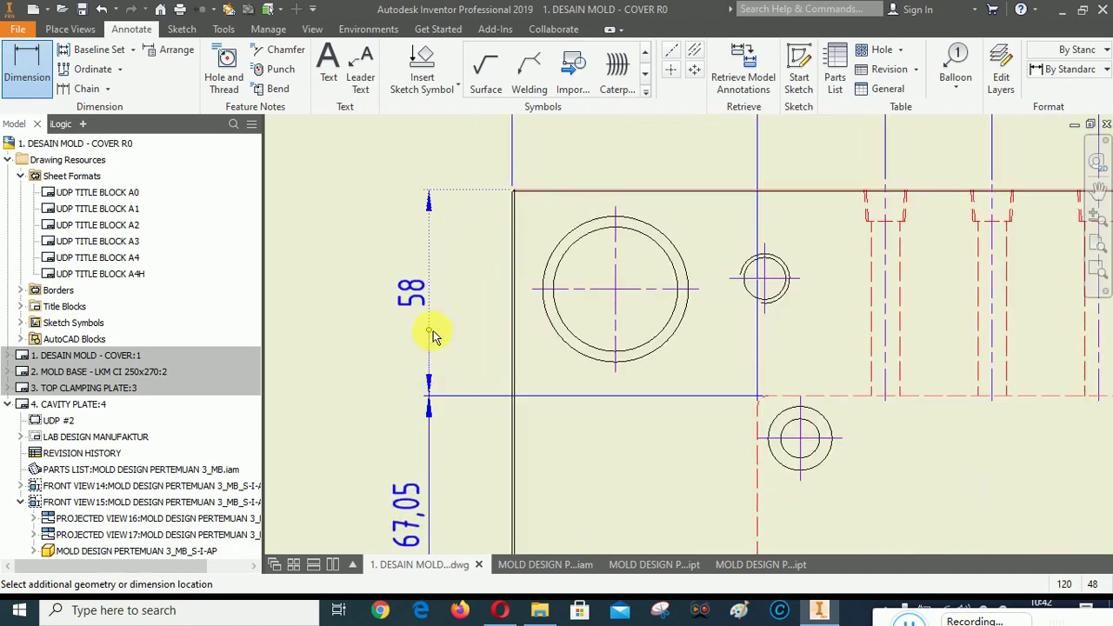
left_click(330, 264)
left_click(413, 248)
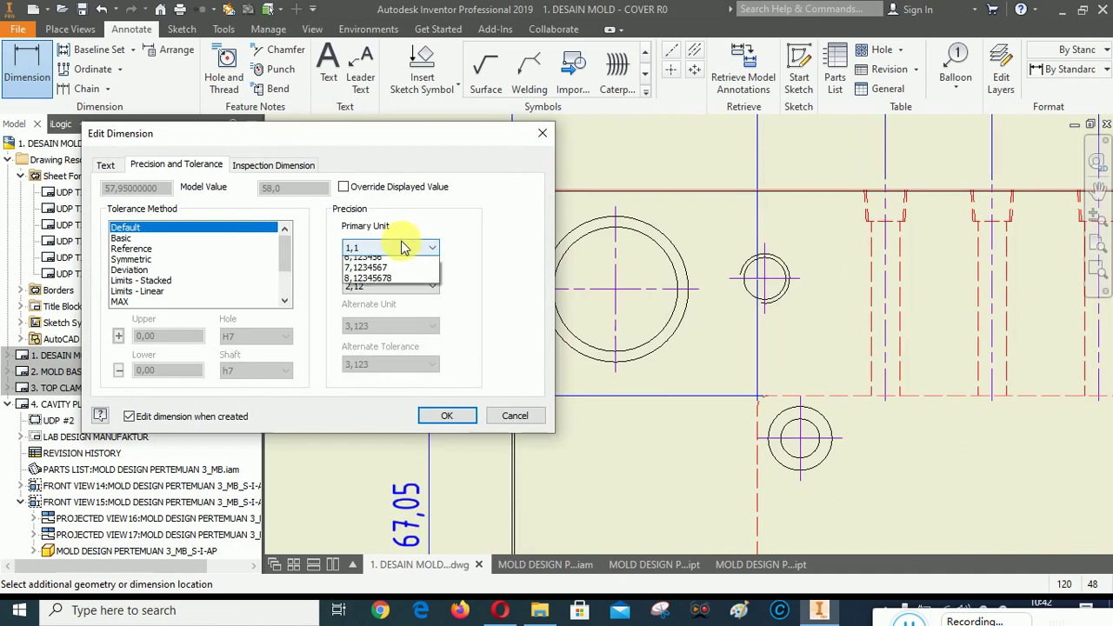
left_click(374, 286)
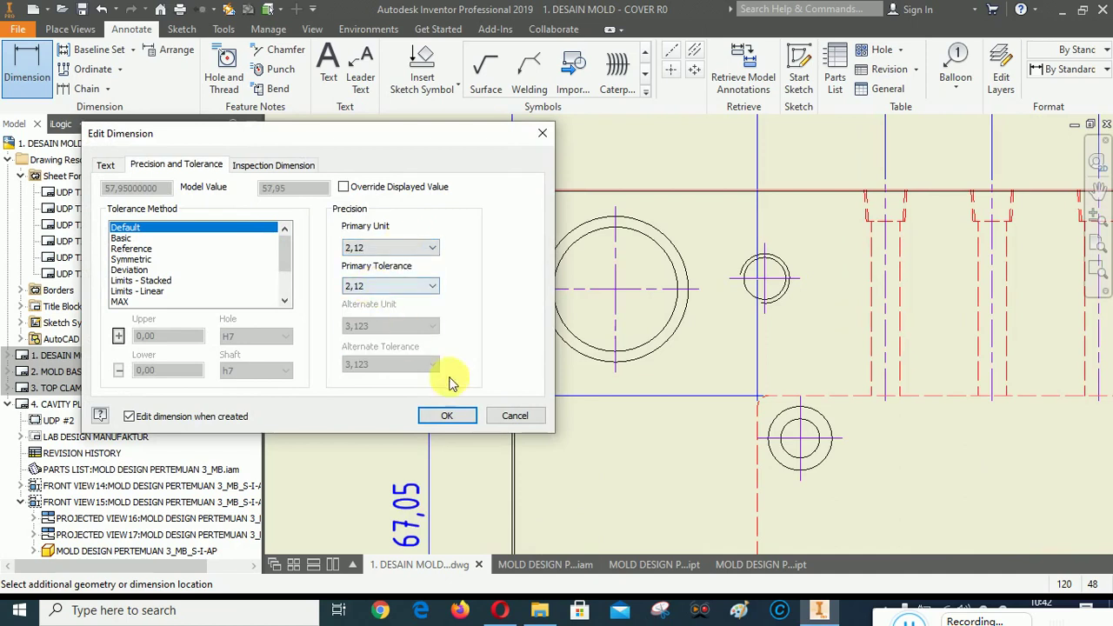
left_click(444, 415)
Dimension the plate's overall height outside the left vertical dimension chain, with the Reference tolerance method, and end the Dimension command.
scroll(522, 176, "up", 3)
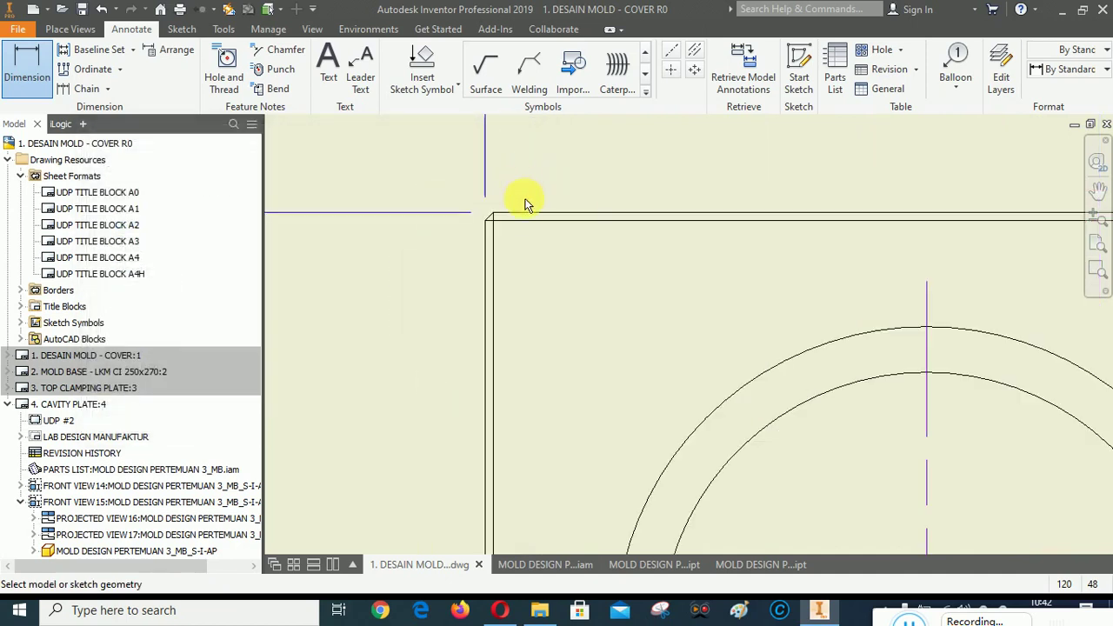
left_click(520, 215)
scroll(552, 196, "down", 6)
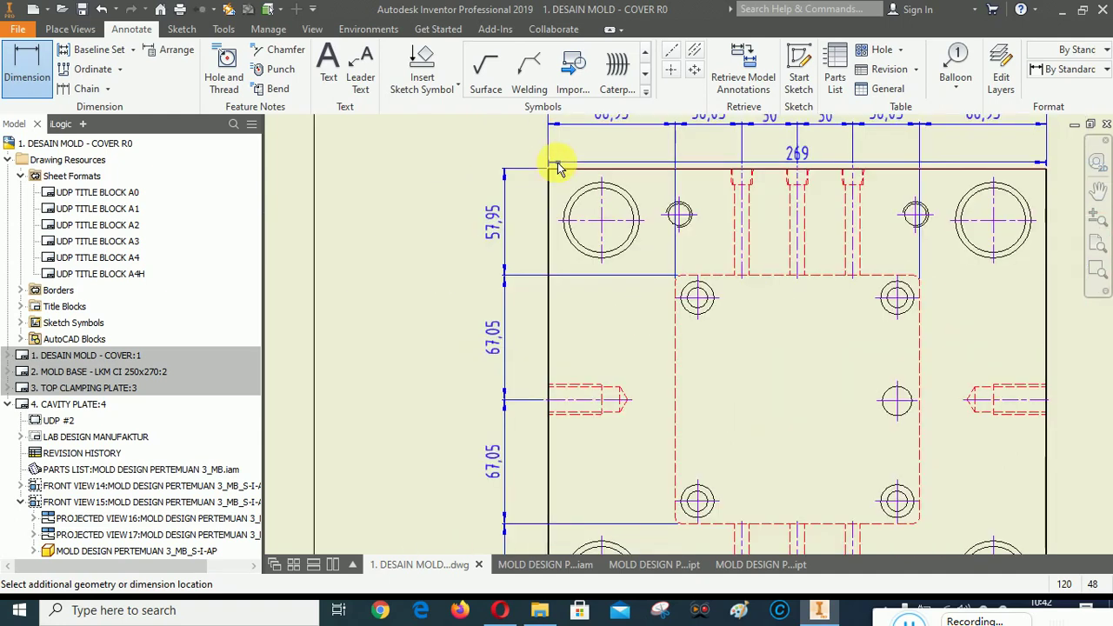
scroll(571, 318, "up", 3)
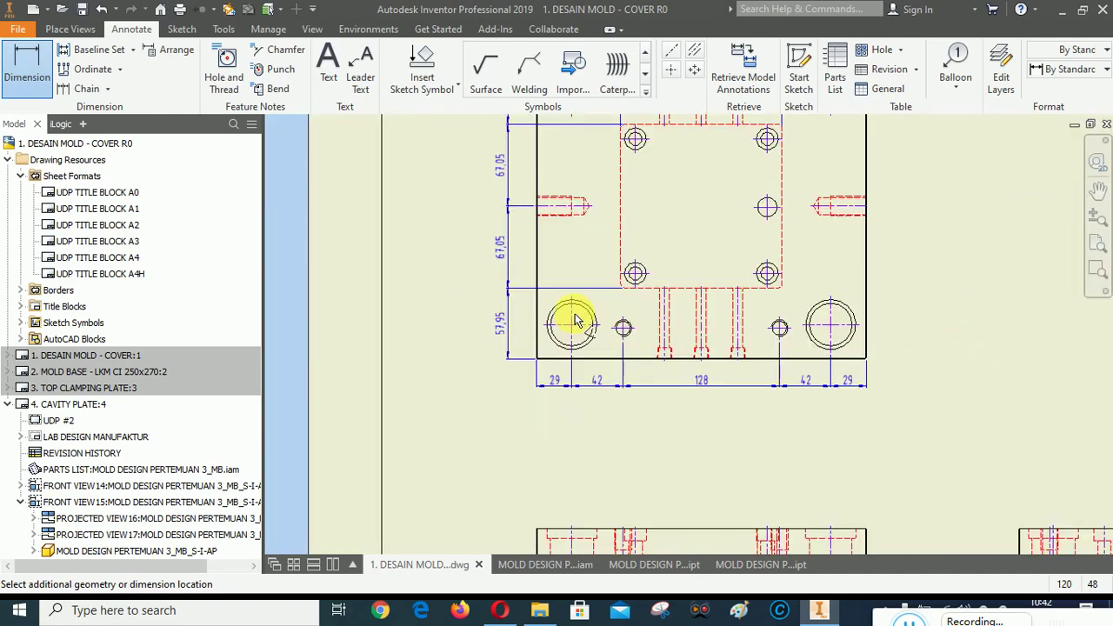
scroll(542, 410, "up", 6)
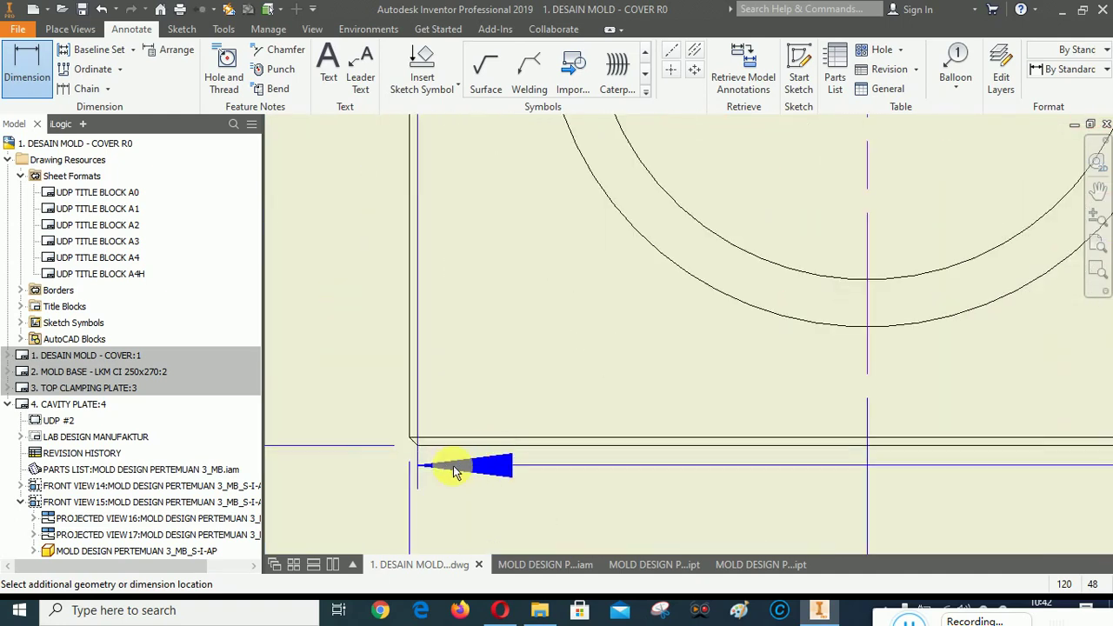
left_click(458, 446)
scroll(456, 440, "down", 5)
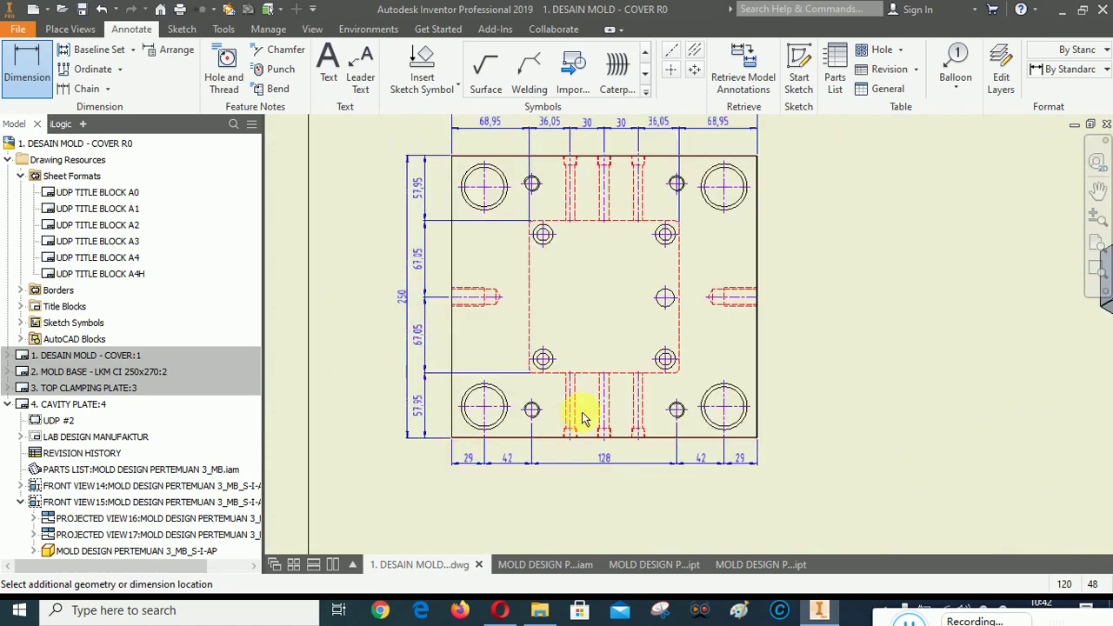
left_click(492, 272)
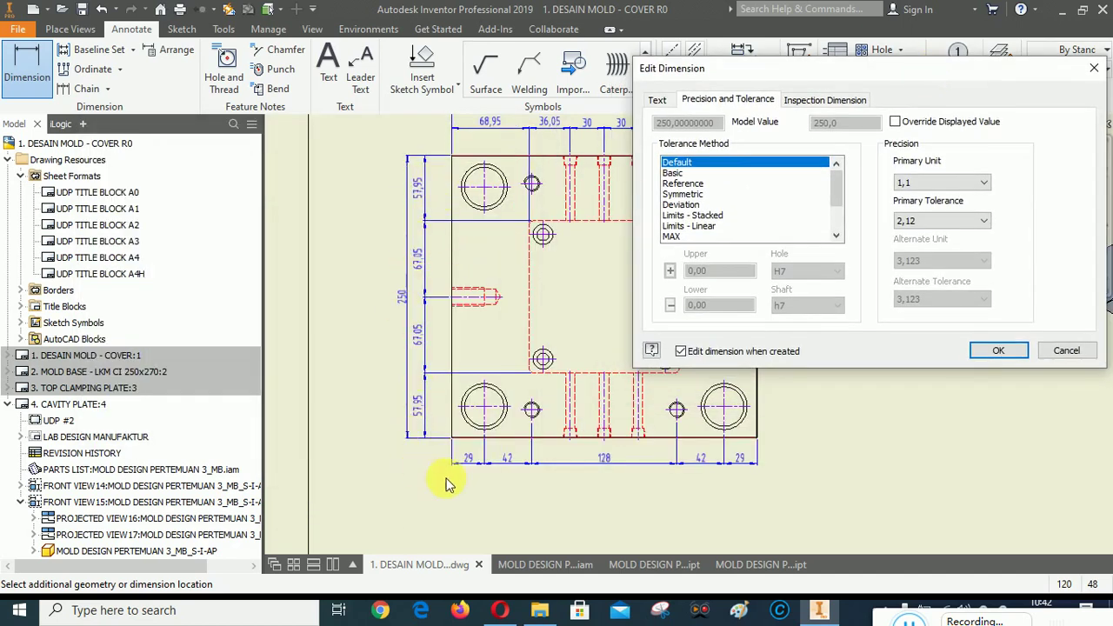
left_click(691, 184)
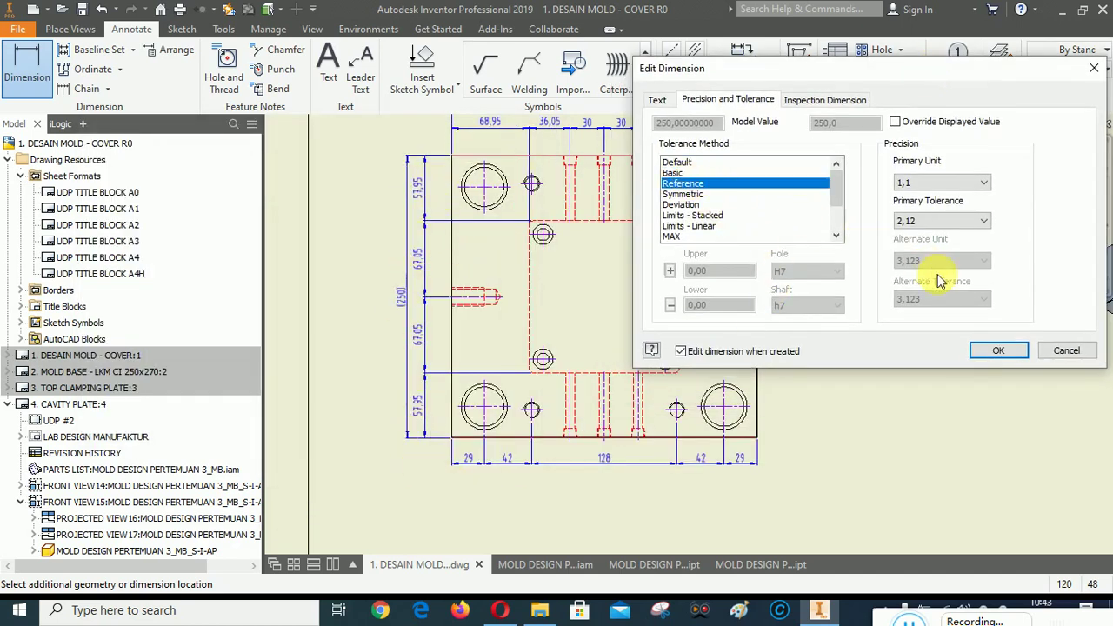
left_click(999, 350)
right_click(355, 257)
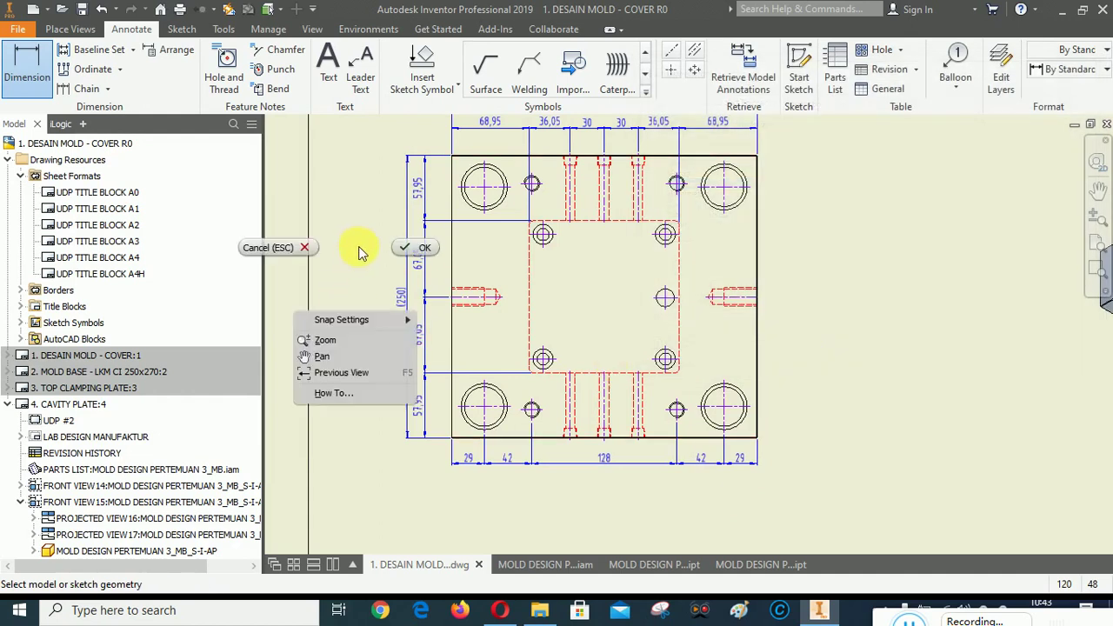
left_click(414, 250)
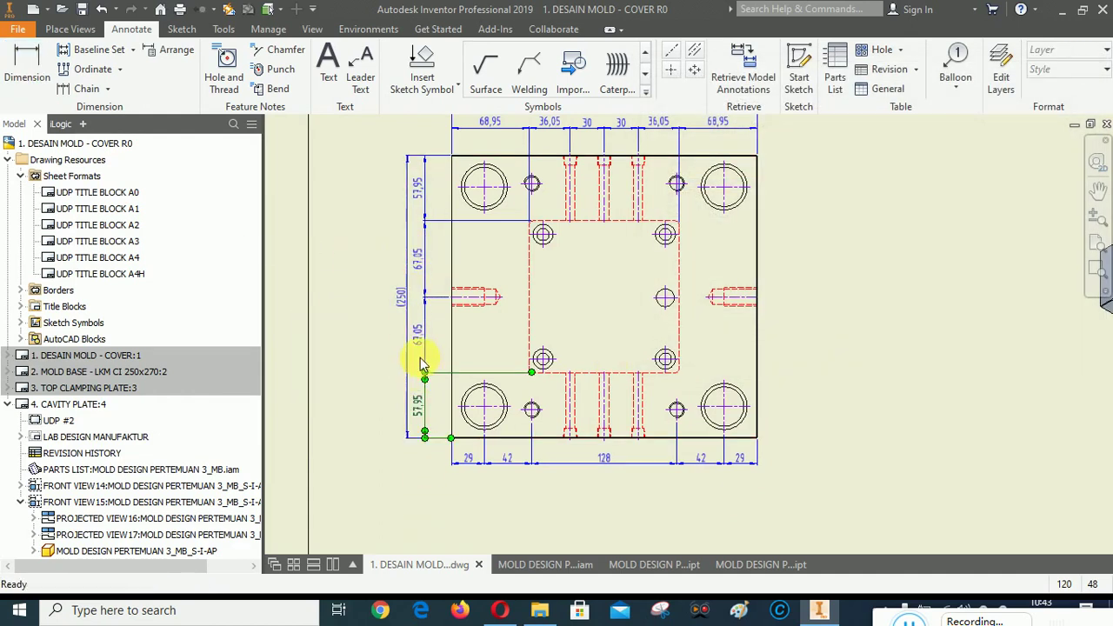
Try to arrange the vertical chain and overall height dimensions beside the plate's left edge.
left_click(423, 326)
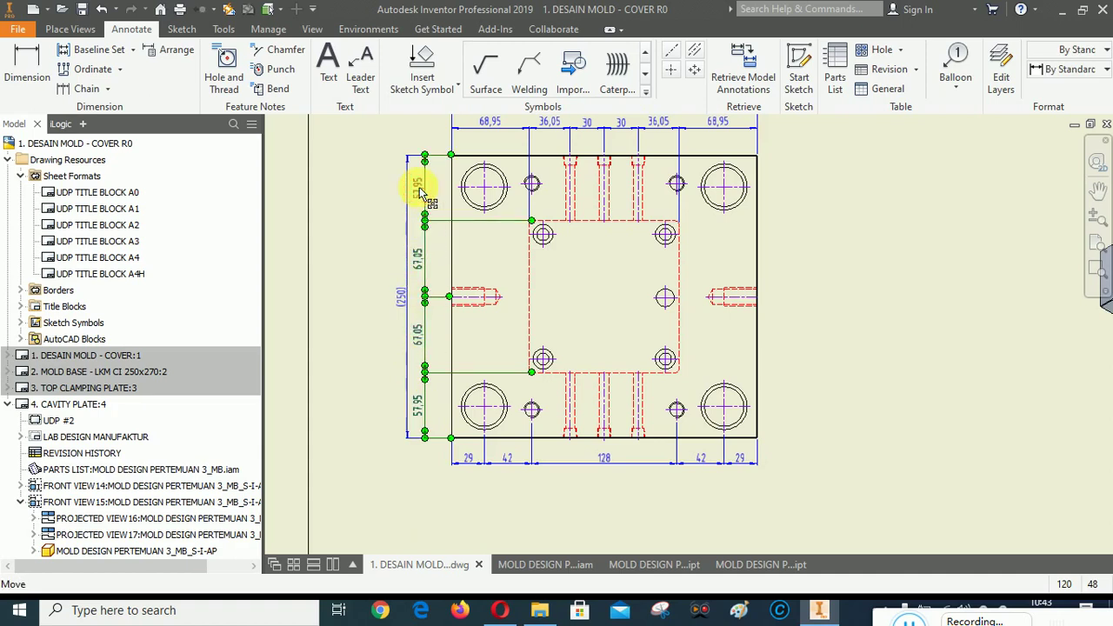
right_click(376, 324)
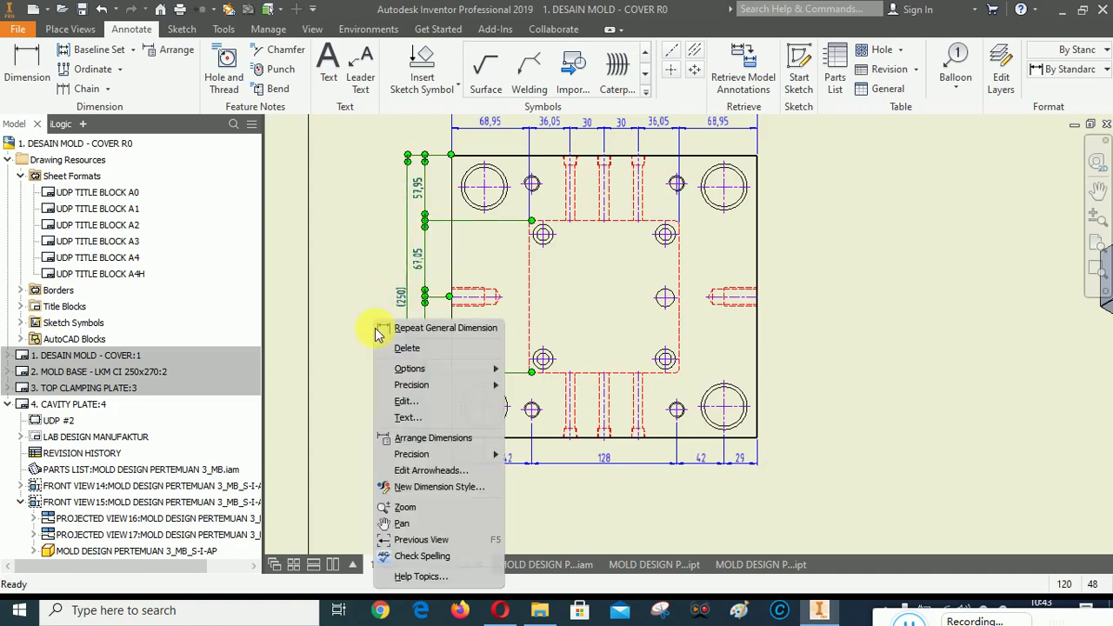
left_click(431, 439)
scroll(448, 318, "up", 6)
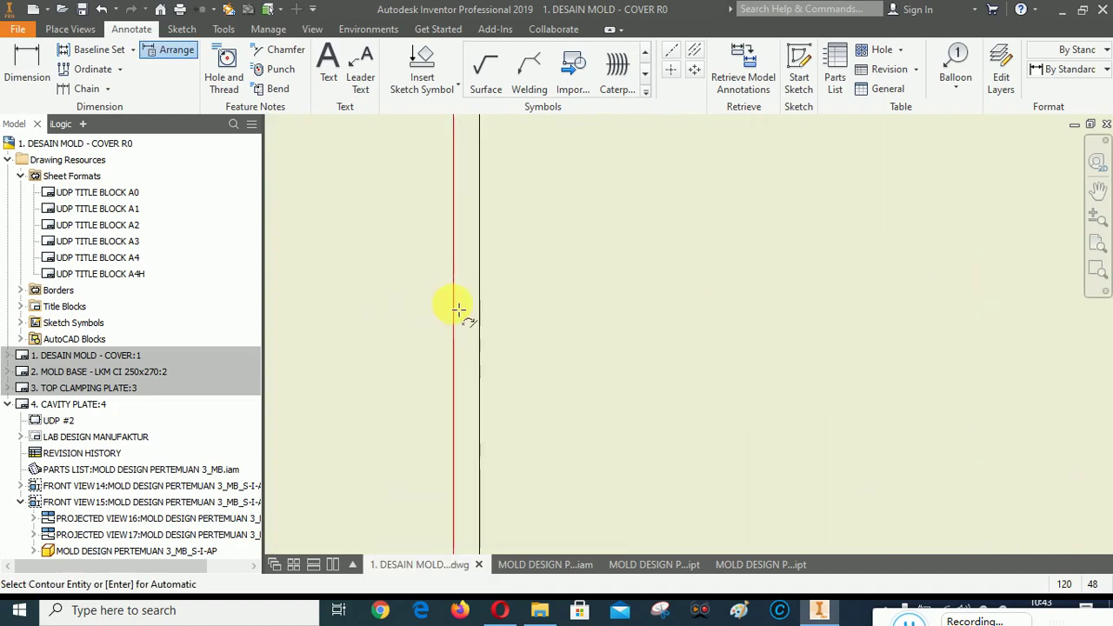
key("Escape")
scroll(406, 363, "down", 6)
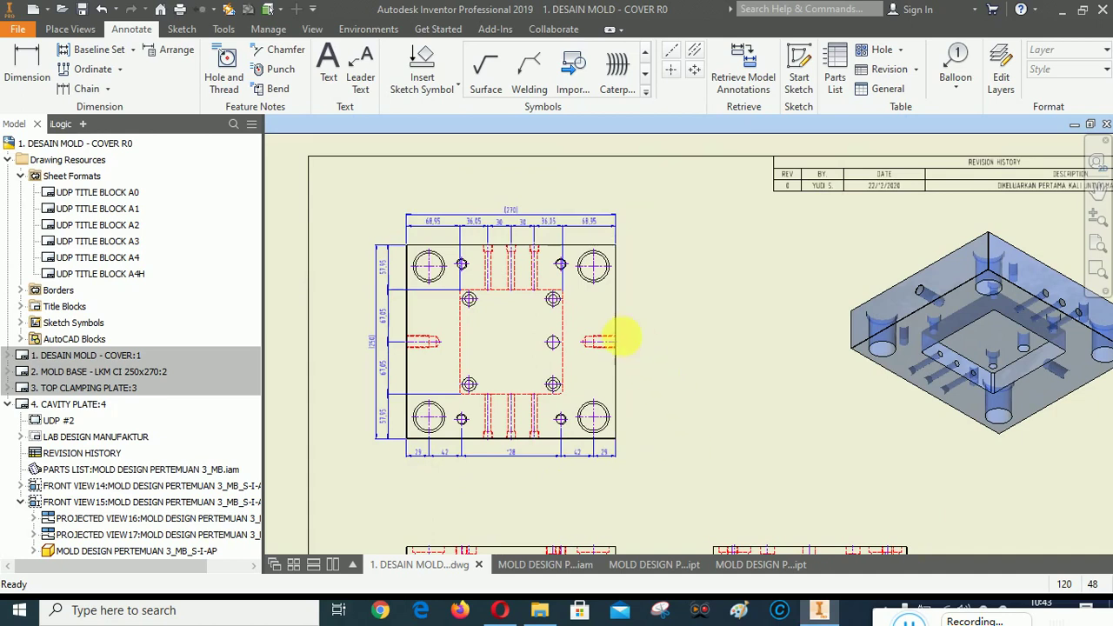
scroll(619, 341, "up", 5)
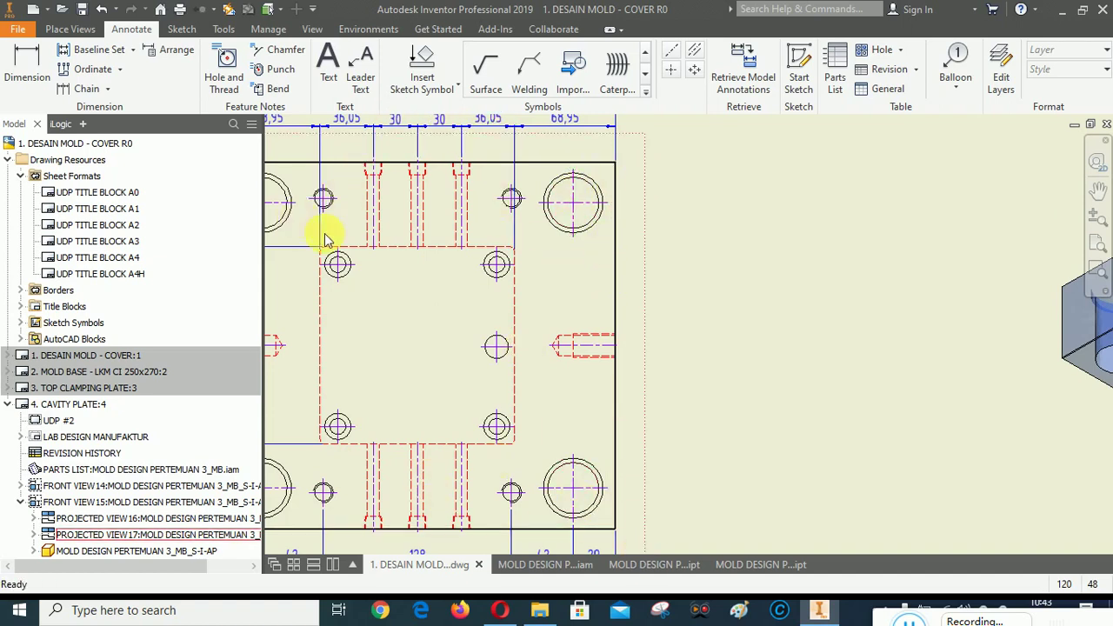
left_click(27, 58)
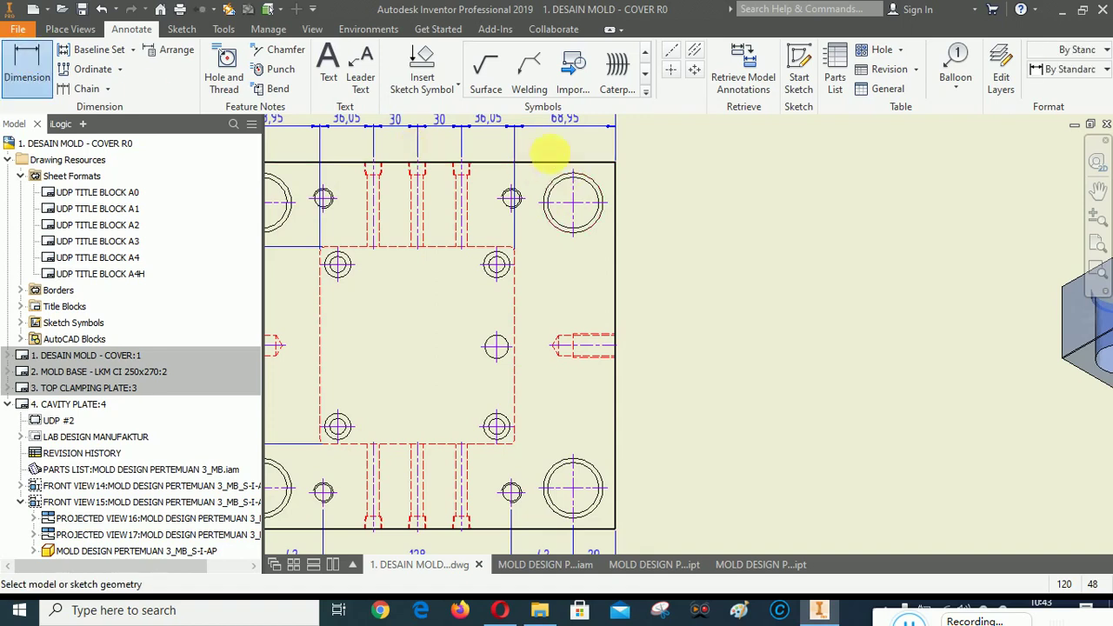
scroll(556, 166, "down", 5)
left_click(725, 211)
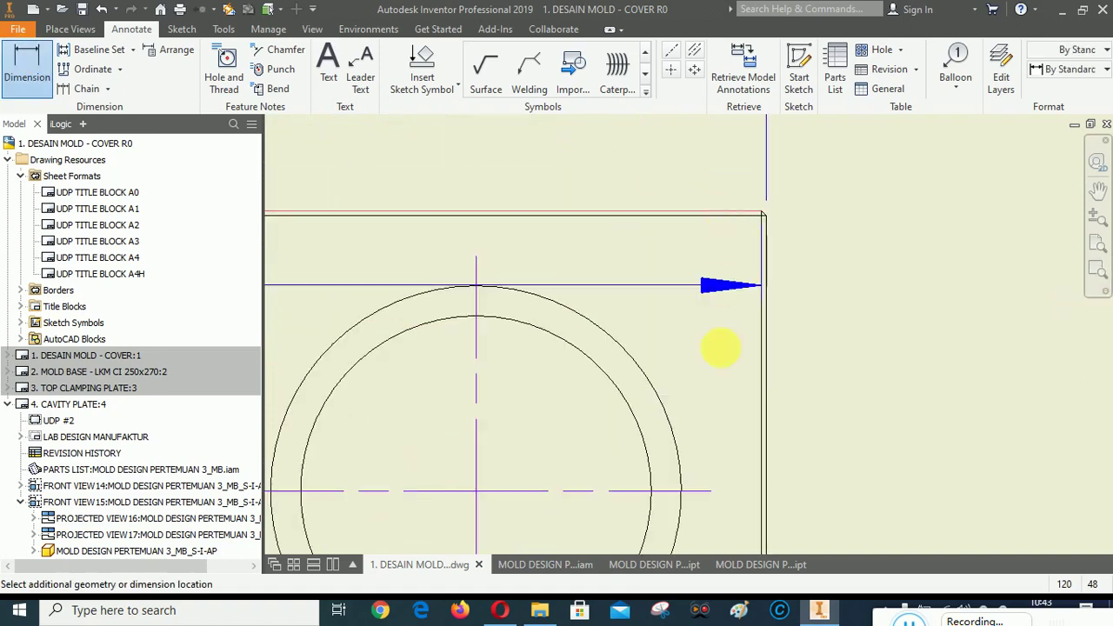
scroll(687, 348, "up", 5)
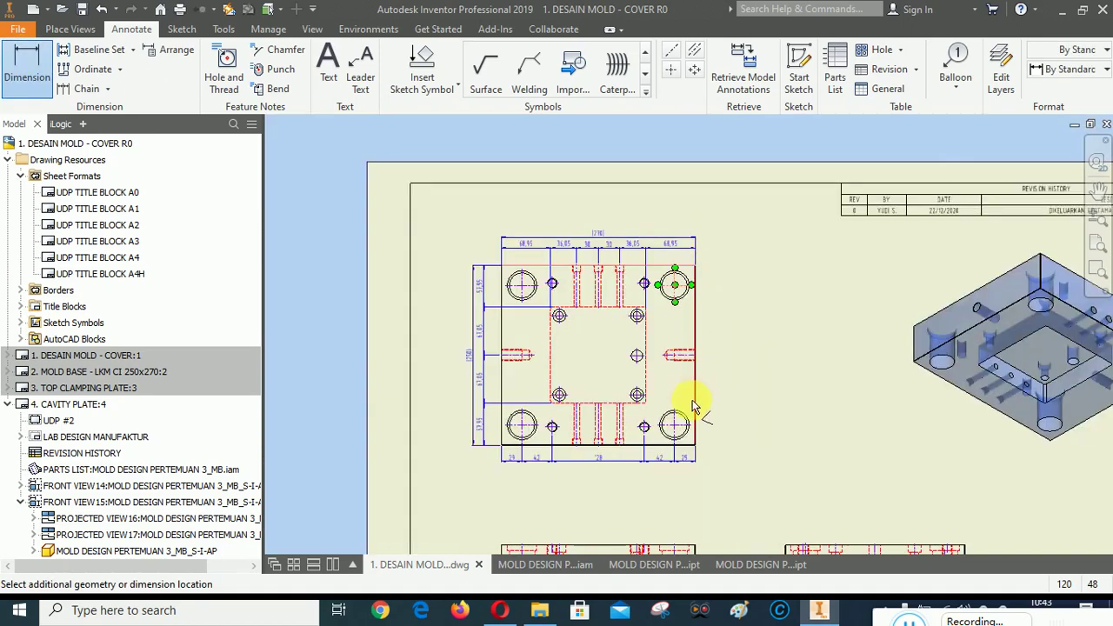
scroll(691, 433, "down", 6)
scroll(702, 348, "up", 4)
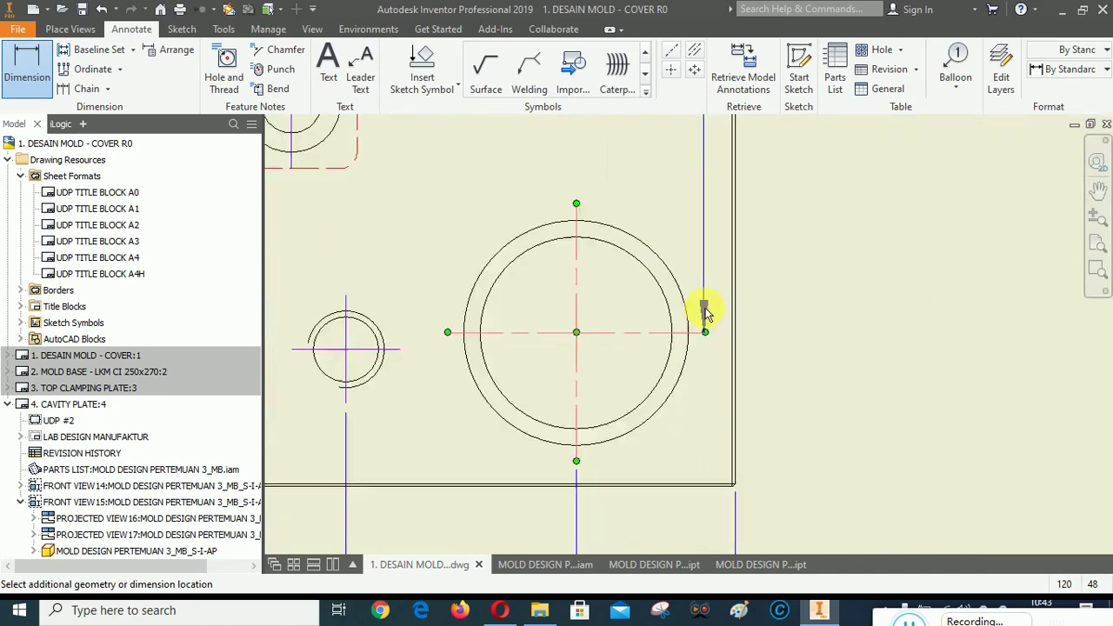
scroll(708, 331, "down", 5)
scroll(713, 374, "down", 3)
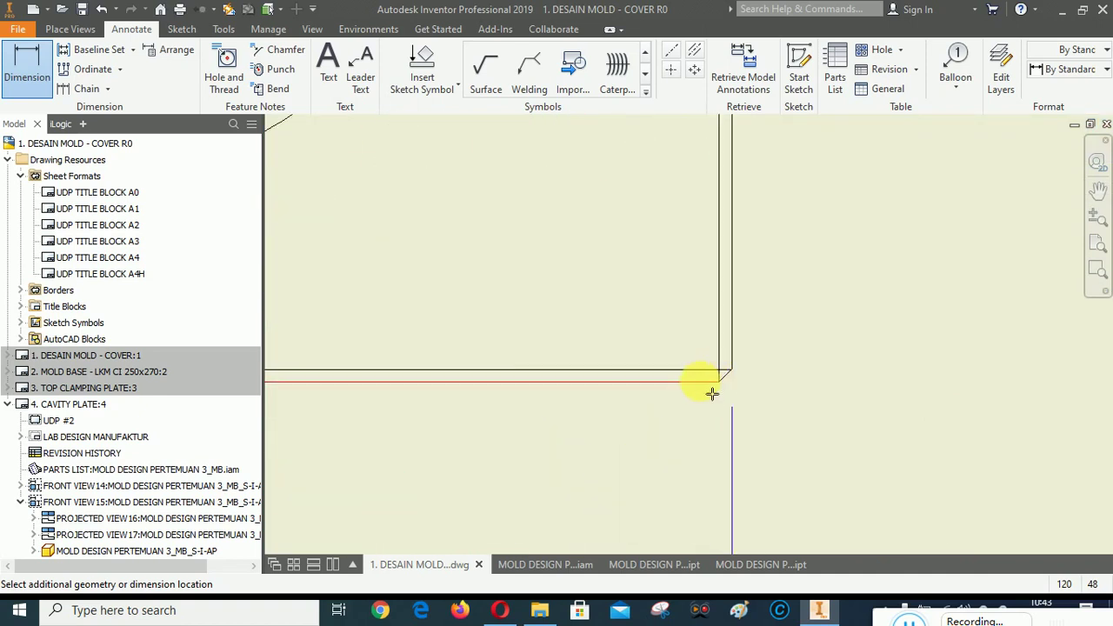
scroll(712, 393, "up", 3)
scroll(768, 382, "up", 2)
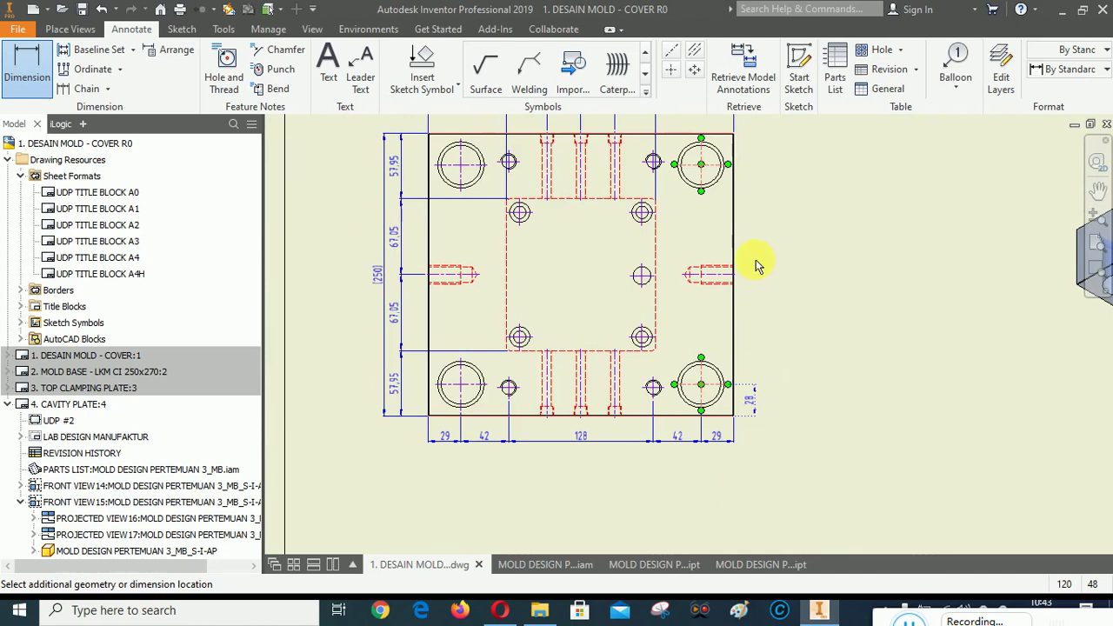
key("Escape")
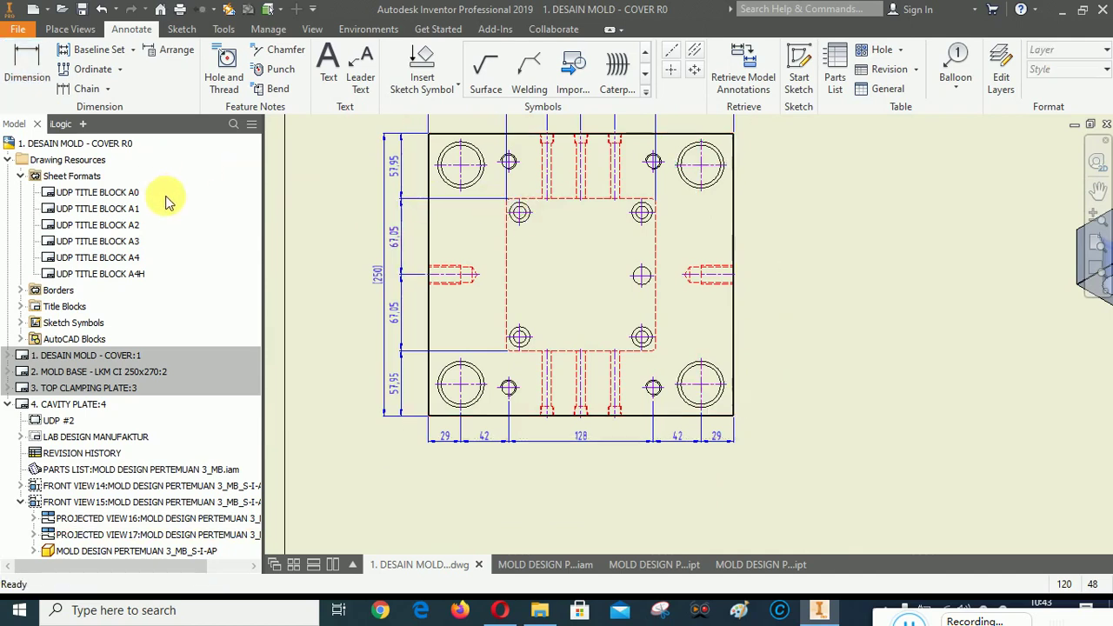
Dimension the vertical distance from the plate's upper edge to the upper-right large hole's center, outside the plate's right edge, with default tolerance.
left_click(27, 68)
scroll(744, 157, "down", 4)
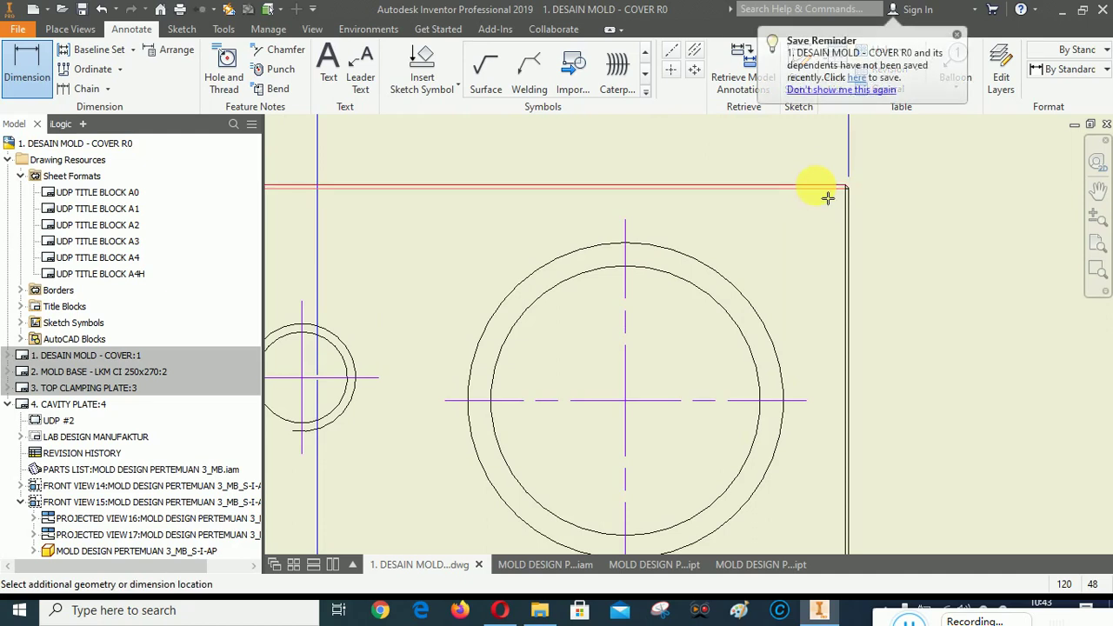
key("d")
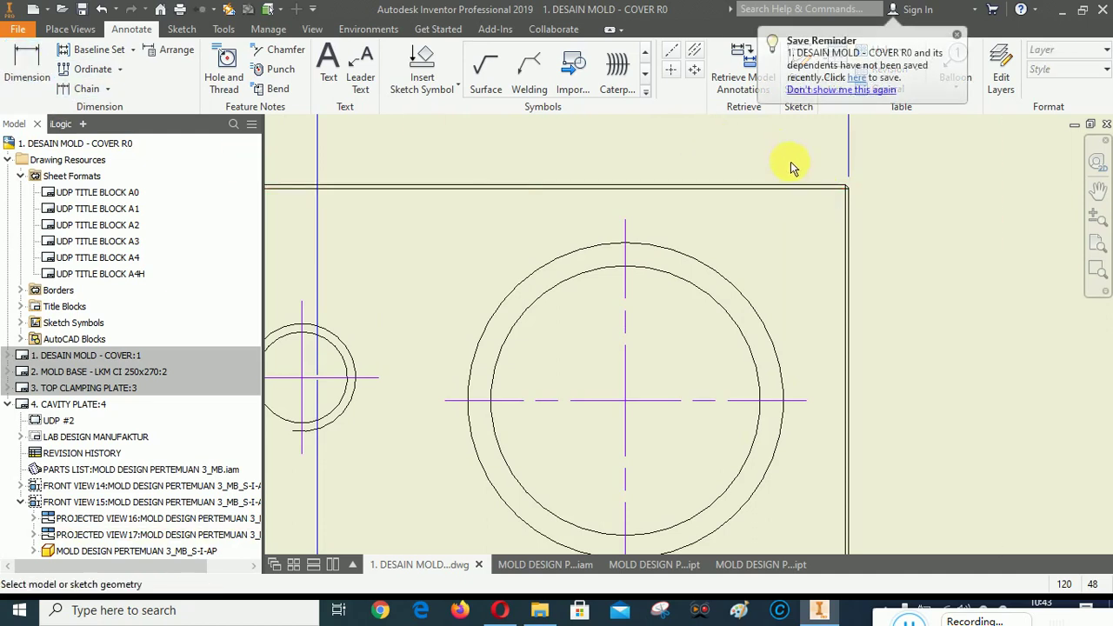
left_click(801, 401)
scroll(679, 326, "up", 2)
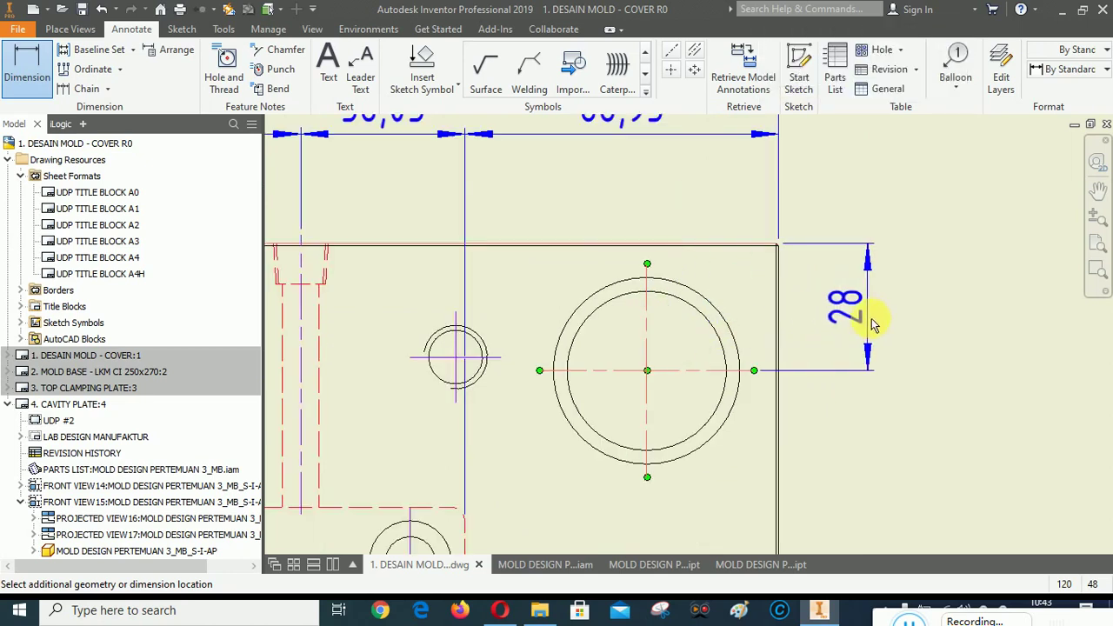
left_click(780, 324)
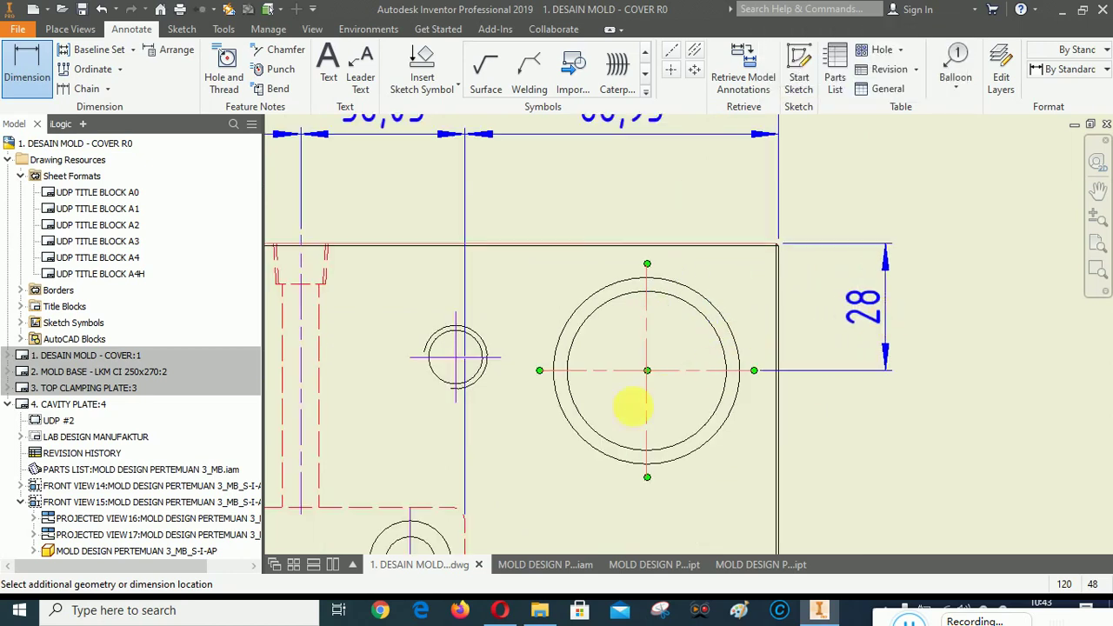
left_click(999, 349)
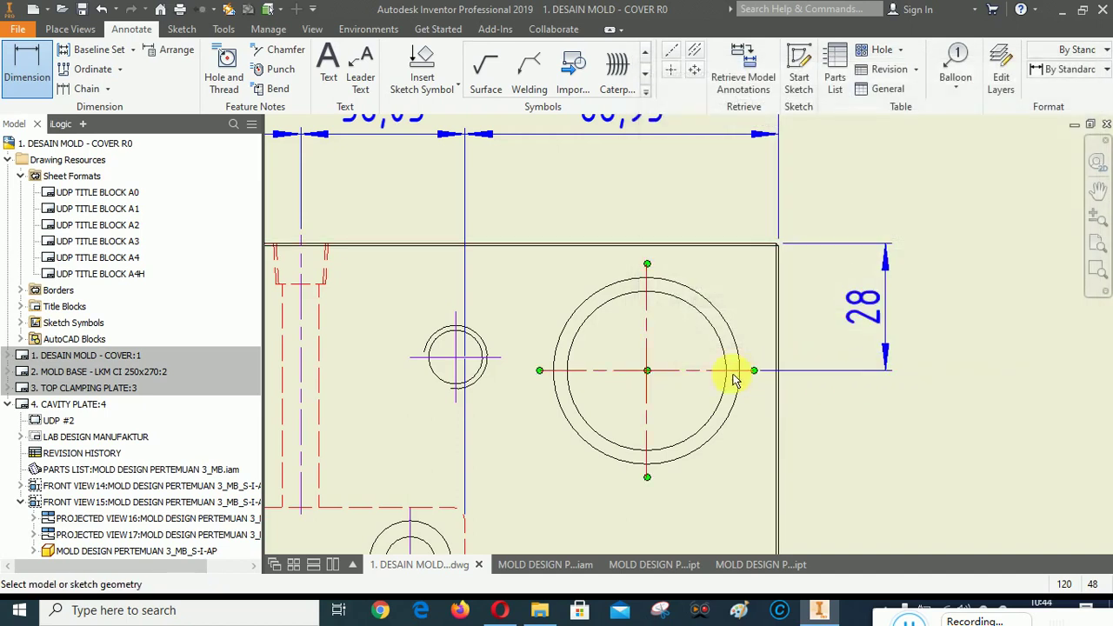
Dimension the vertical distance from the upper-right large hole's center to the right side hole's centerline, in line with the dimension above.
scroll(701, 368, "up", 3)
scroll(750, 361, "down", 6)
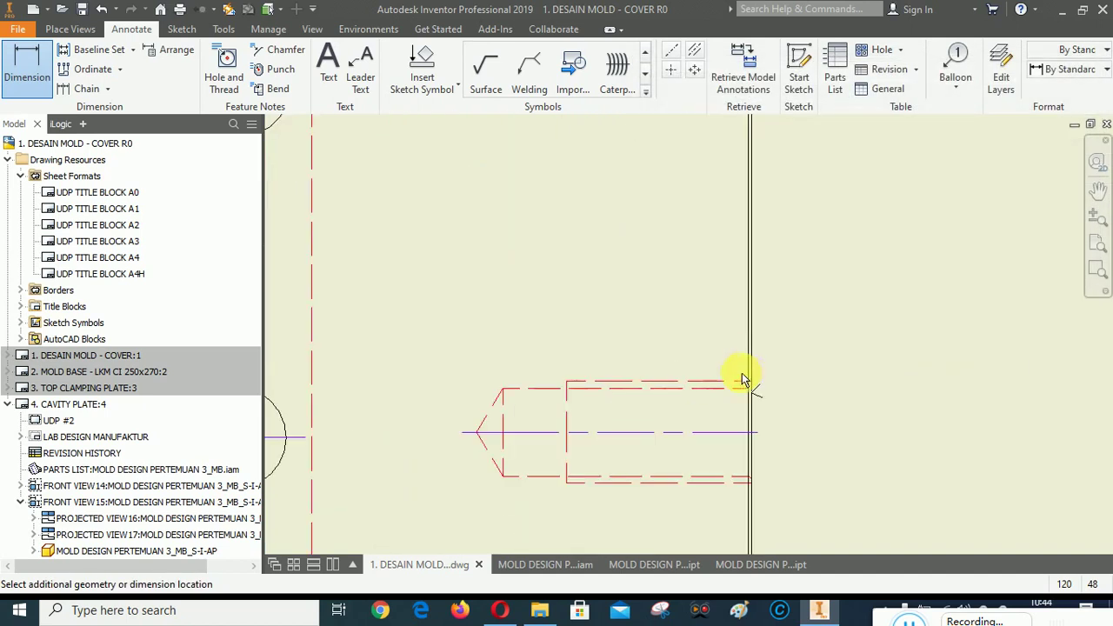
left_click(751, 434)
scroll(827, 464, "up", 5)
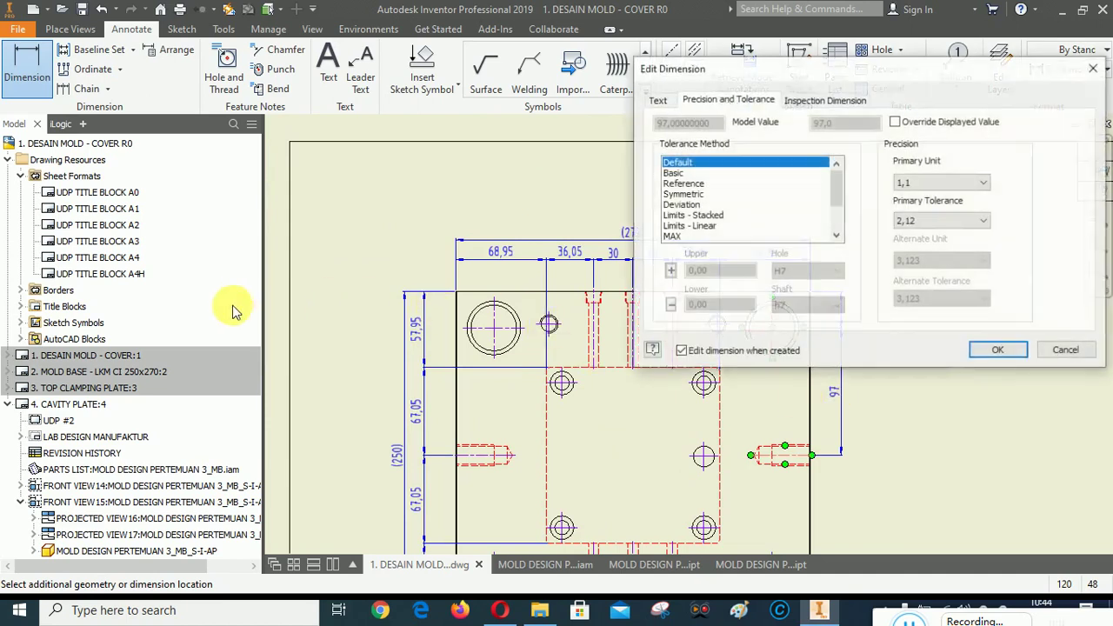
left_click(997, 351)
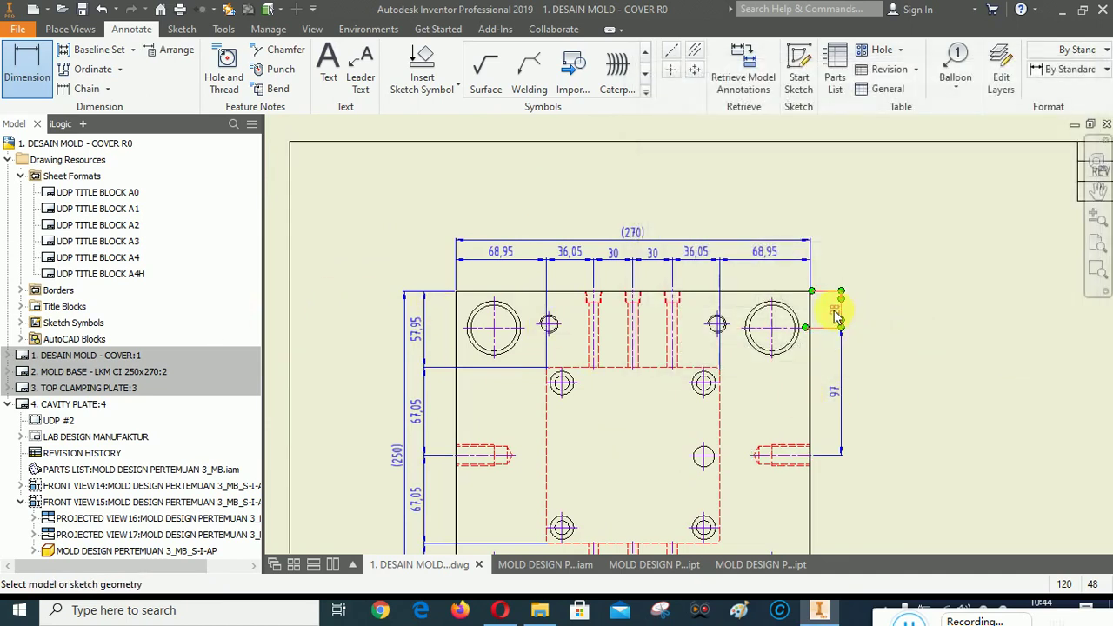
left_click(835, 319)
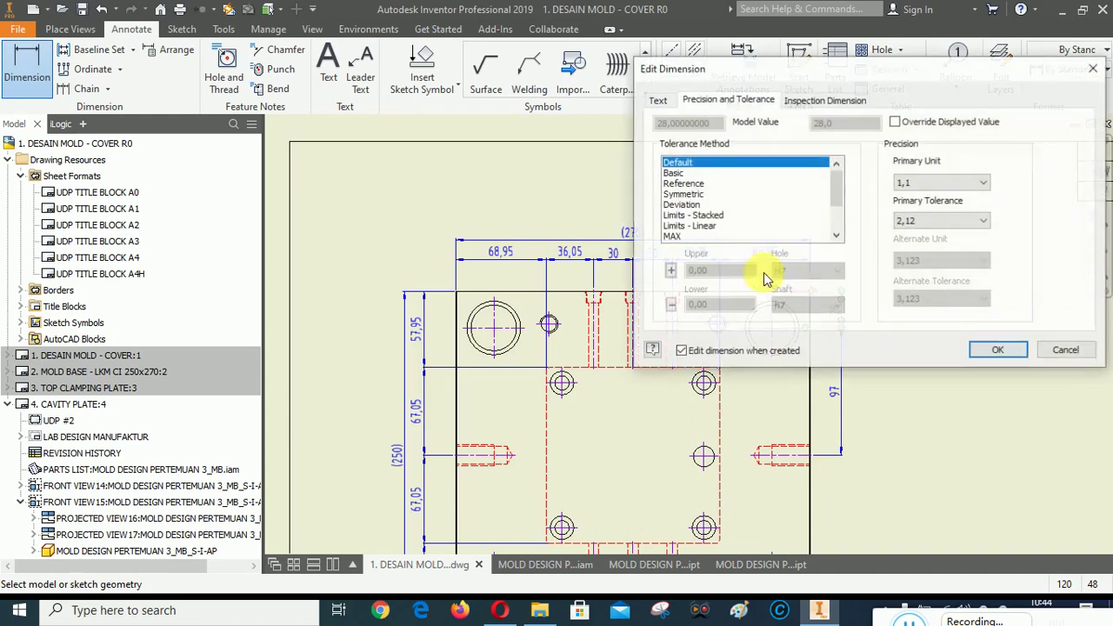
left_click(999, 353)
Dimension the vertical distance from the right side hole's centerline to the lower-right large hole's center, in line with the dimensions above, with default tolerance.
scroll(721, 268, "up", 2)
scroll(795, 448, "down", 3)
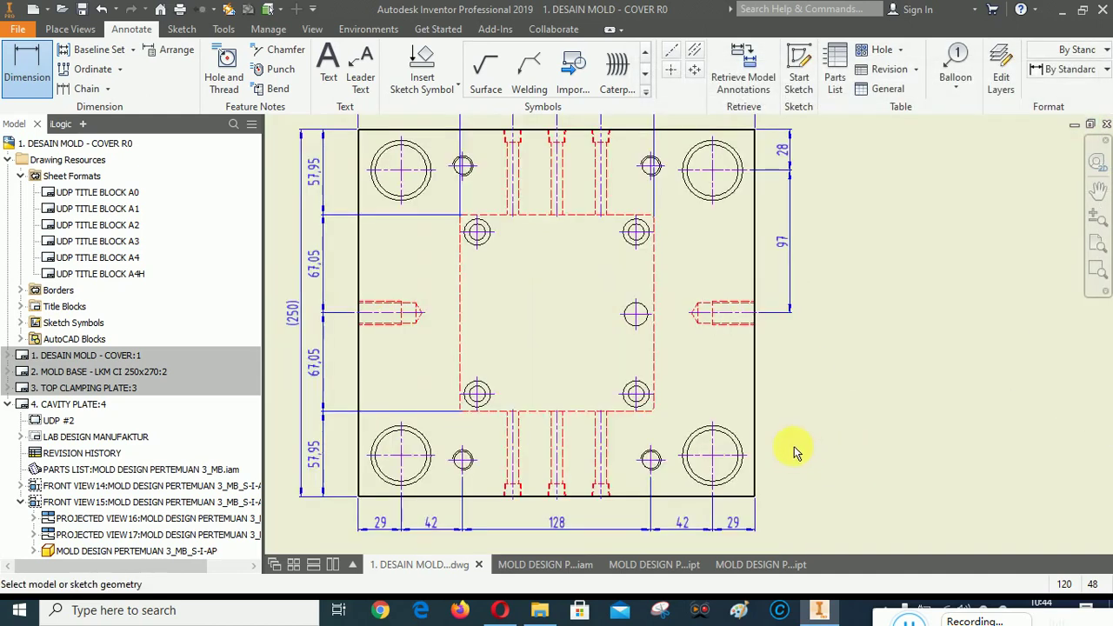
scroll(721, 355, "down", 4)
left_click(835, 201)
scroll(757, 347, "up", 3)
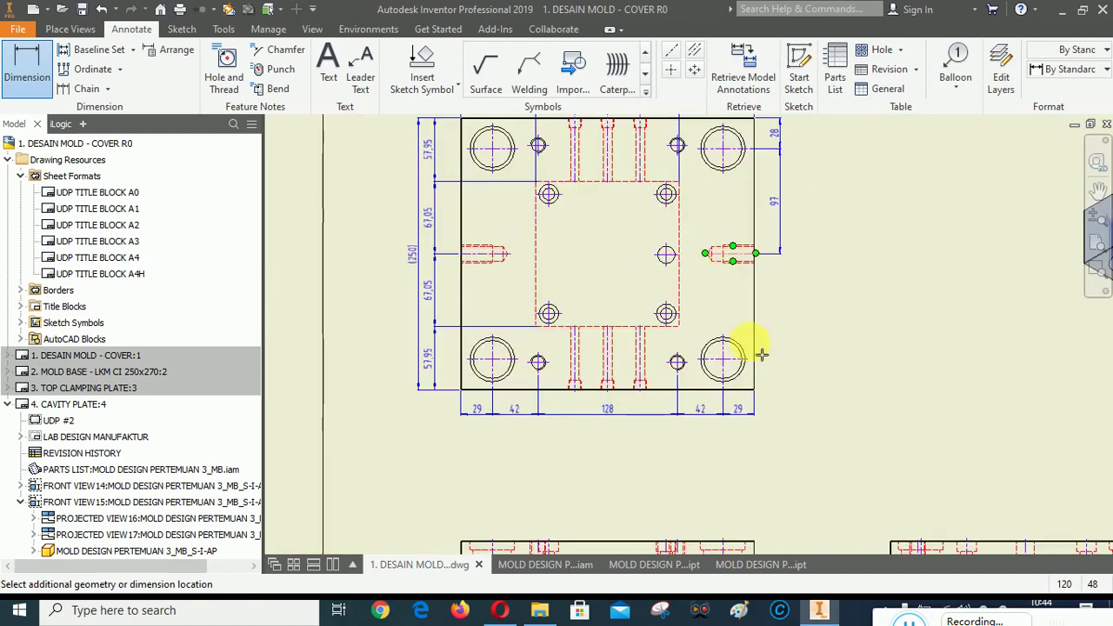
scroll(745, 373, "down", 2)
left_click(721, 338)
scroll(750, 306, "up", 3)
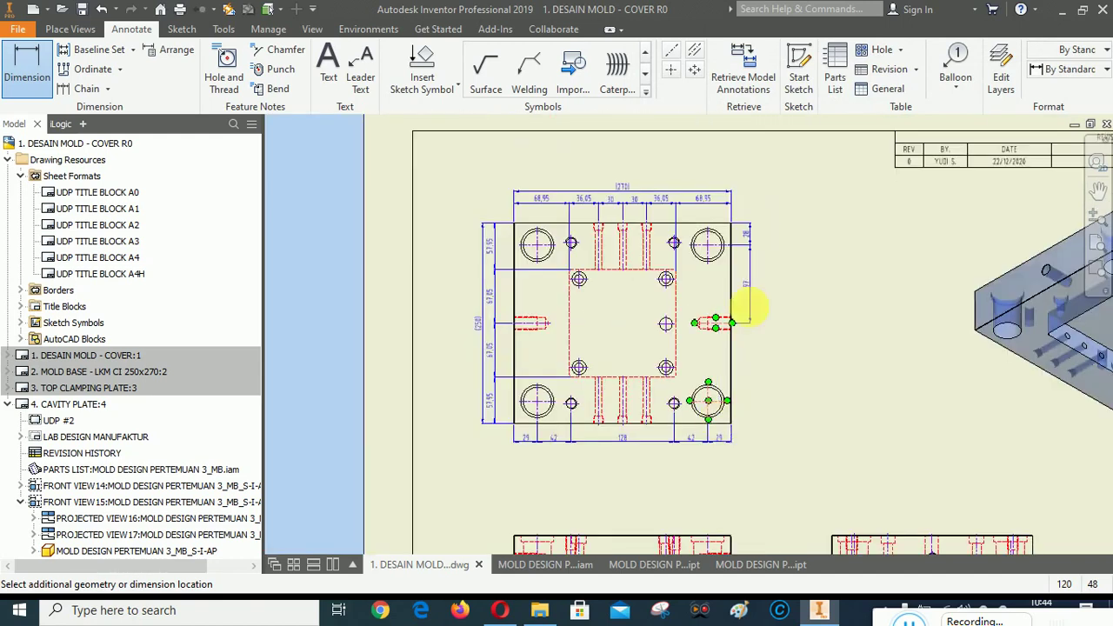
scroll(754, 339, "down", 4)
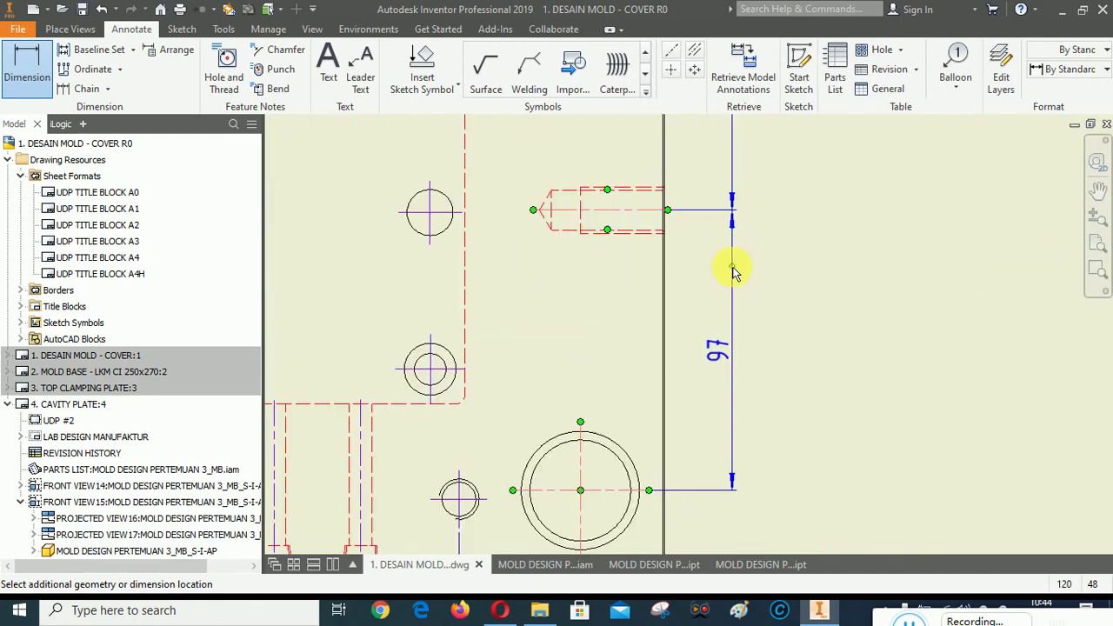
left_click(733, 272)
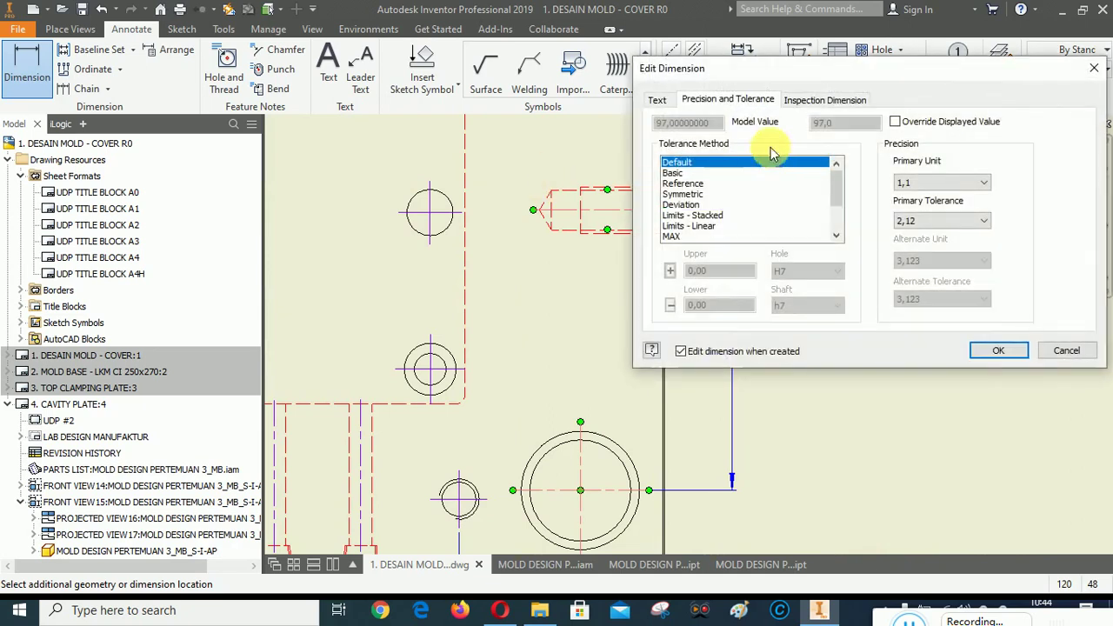
left_click(990, 351)
scroll(794, 353, "up", 3)
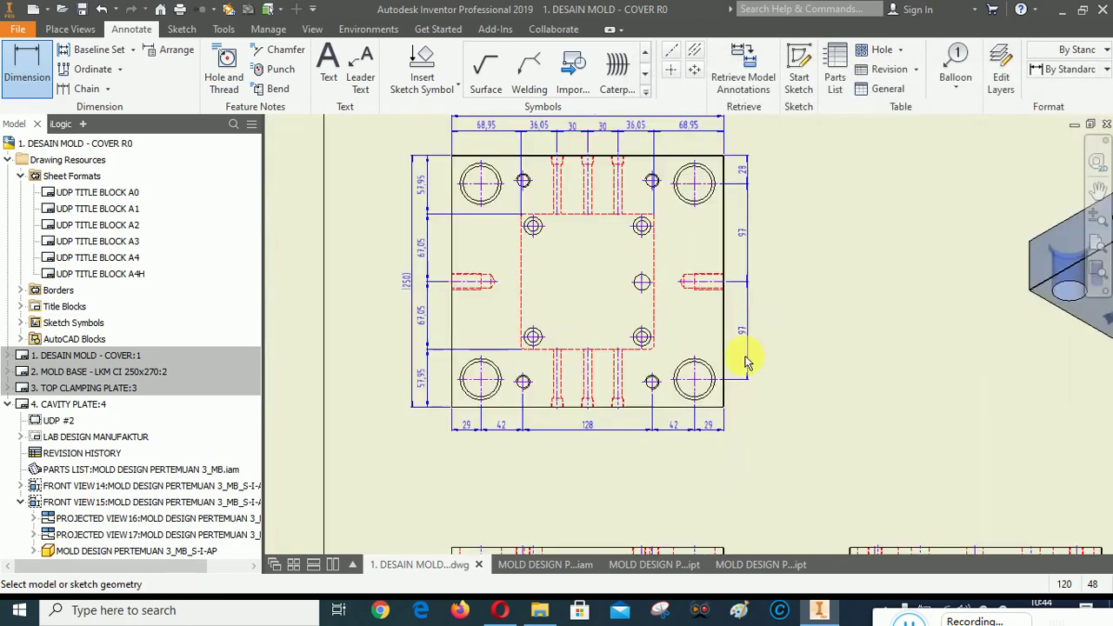
Dimension the vertical distance from the lower-right large hole's center to the plate's lower edge, completing the right chain, and end the Dimension command.
scroll(745, 353, "down", 5)
left_click(686, 329)
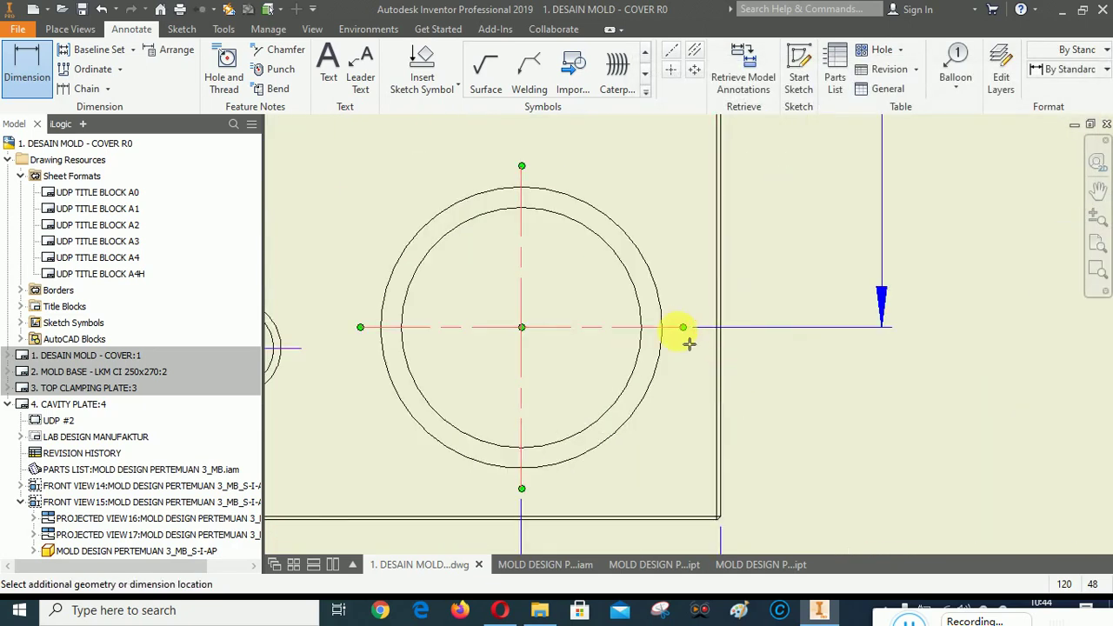
left_click(703, 522)
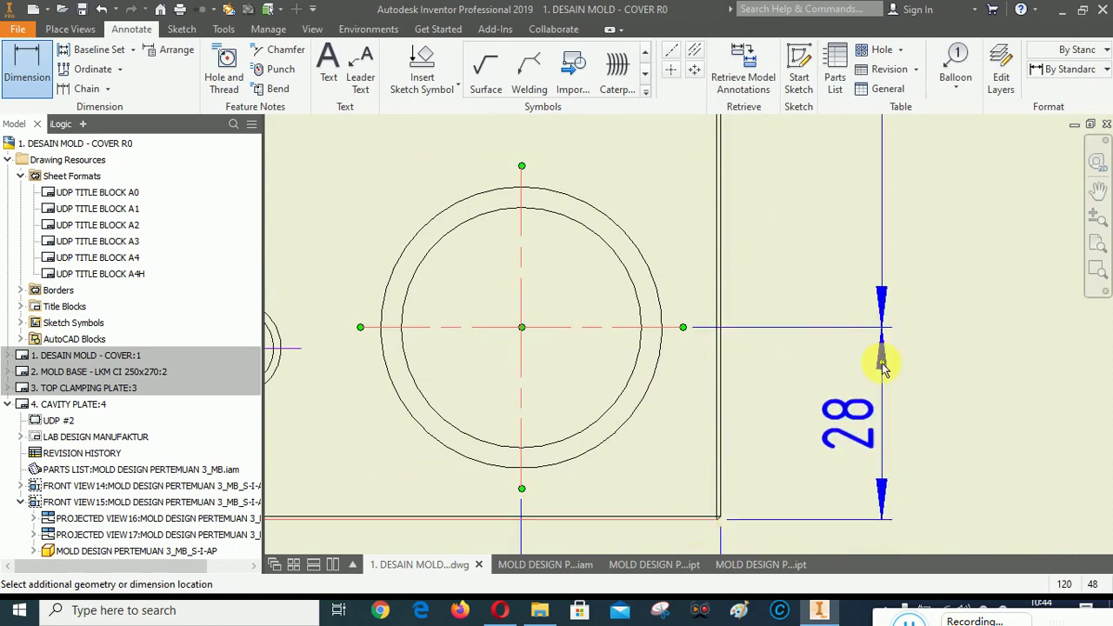
left_click(780, 431)
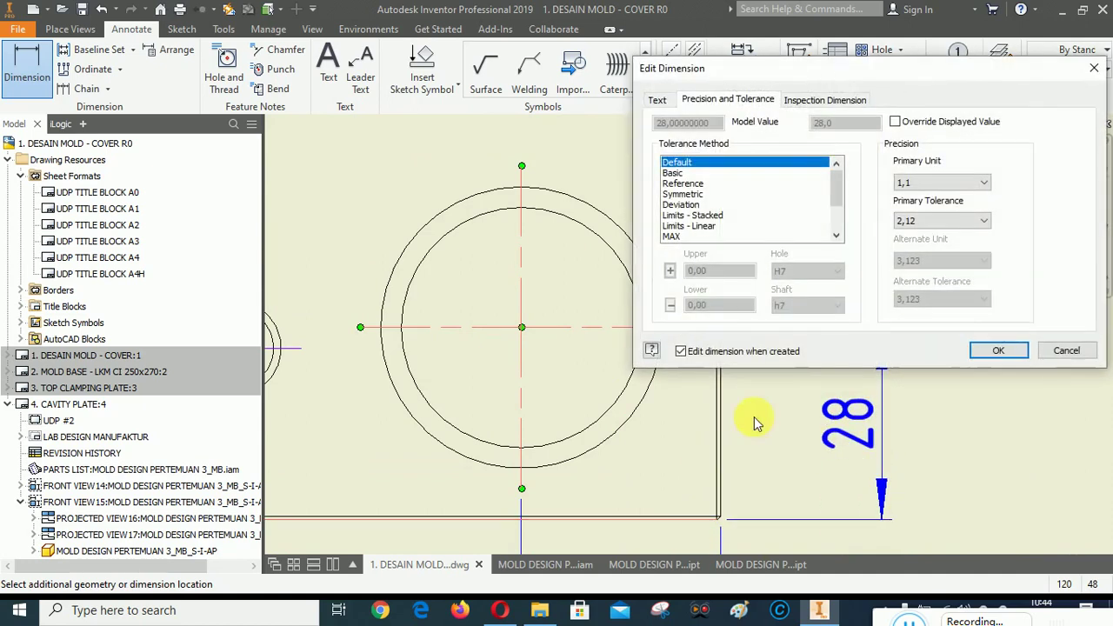
left_click(994, 350)
scroll(789, 457, "up", 3)
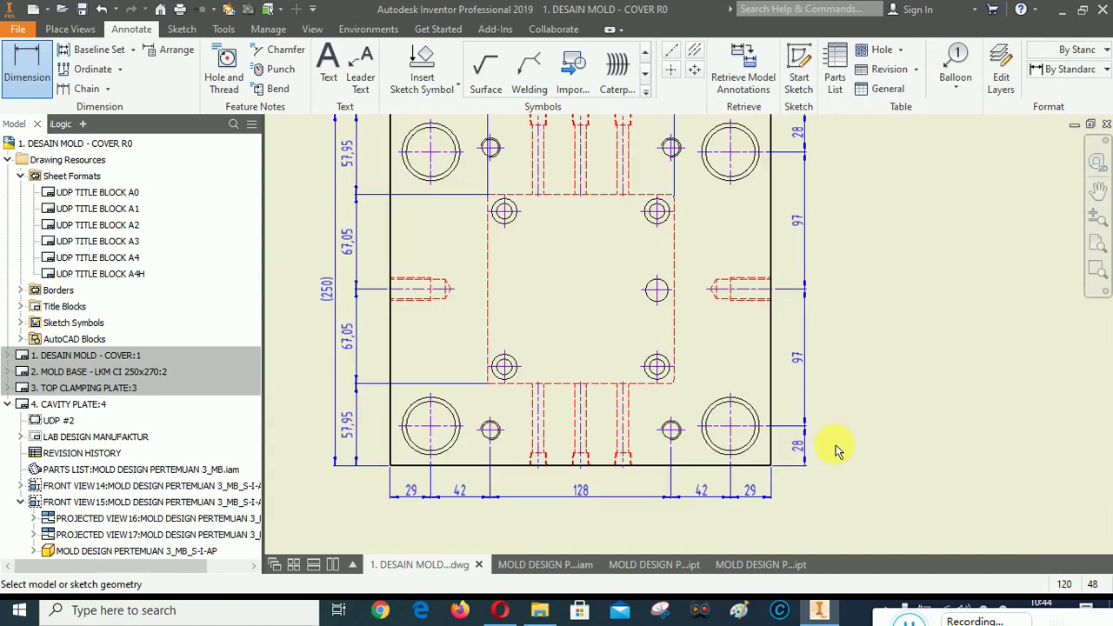
scroll(835, 445, "up", 3)
right_click(872, 371)
left_click(931, 372)
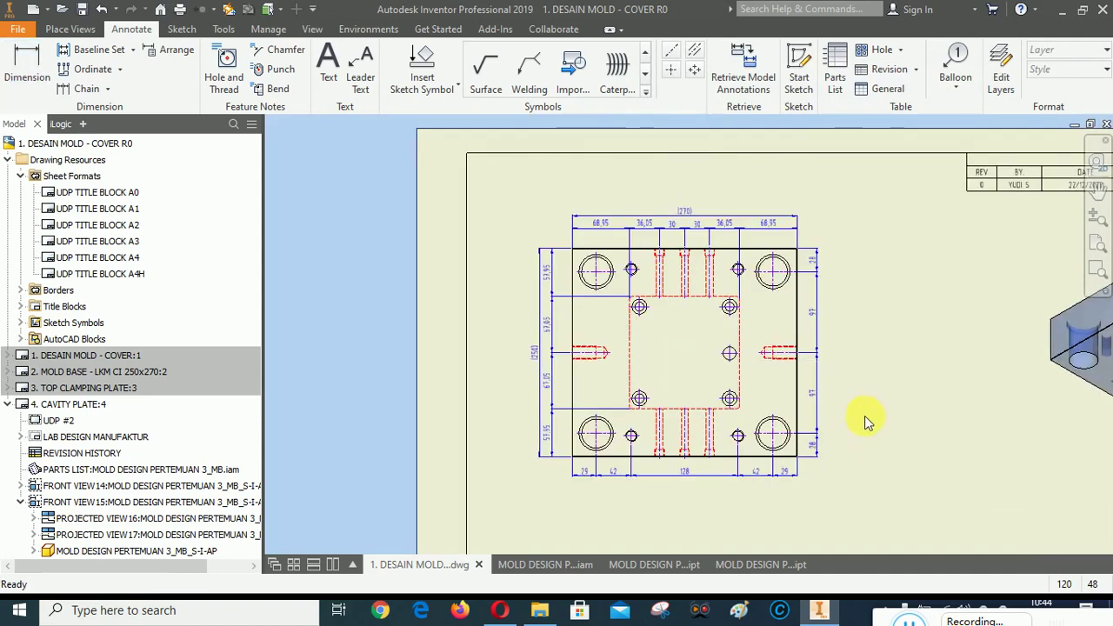
Try to arrange the vertical chain dimensions beside the plate's right edge.
left_click(819, 259)
left_click(817, 313, "ctrl")
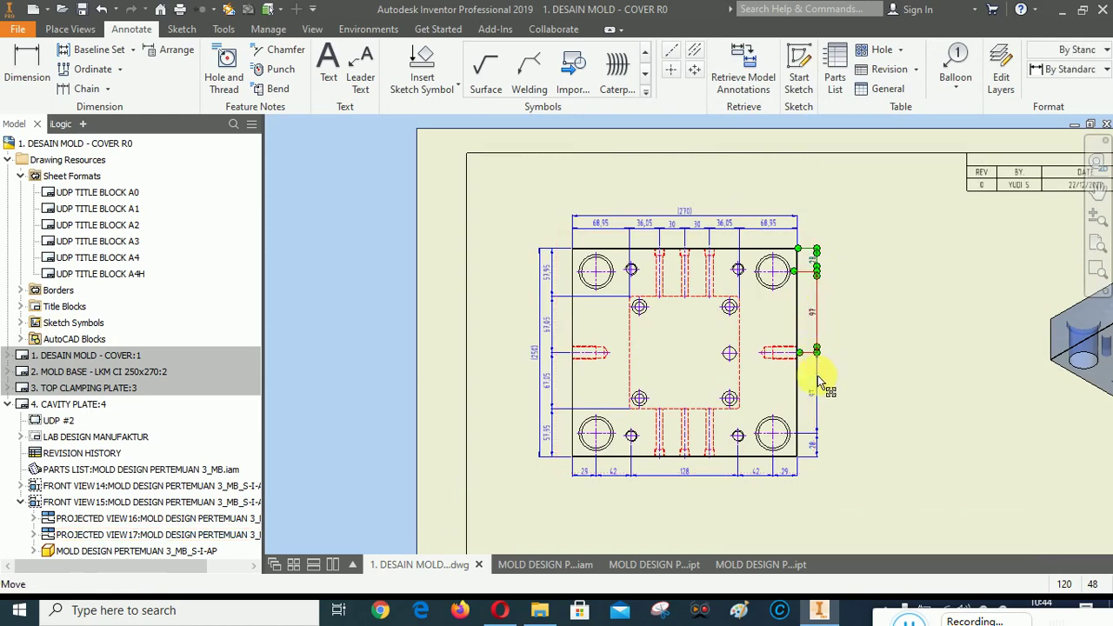
left_click(816, 395, "ctrl")
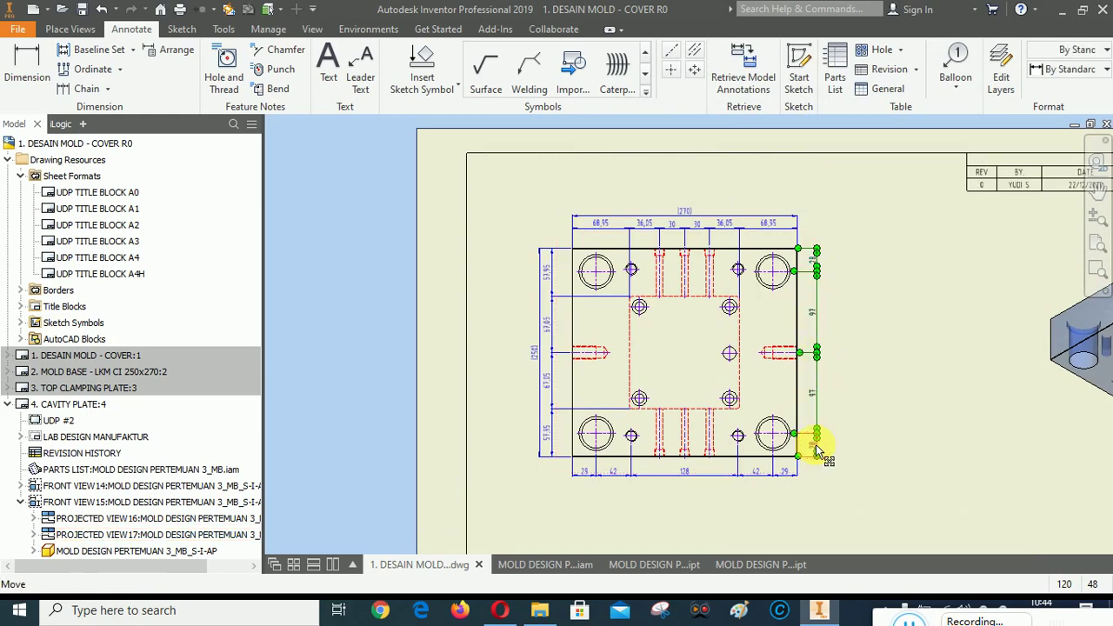
right_click(817, 450)
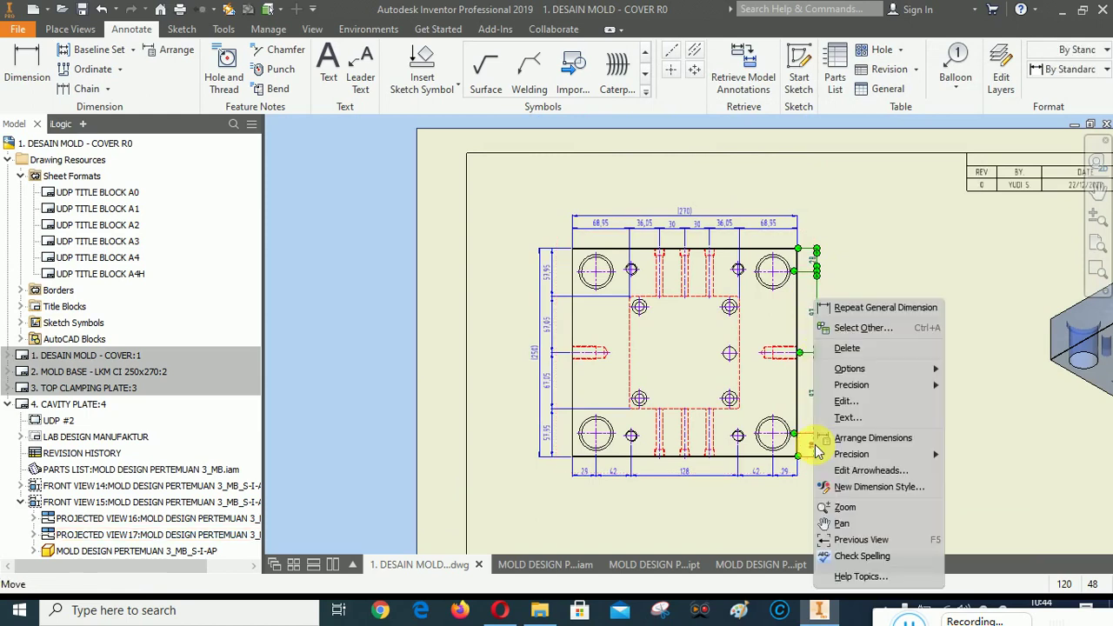
left_click(861, 438)
scroll(798, 407, "up", 5)
scroll(834, 395, "up", 3)
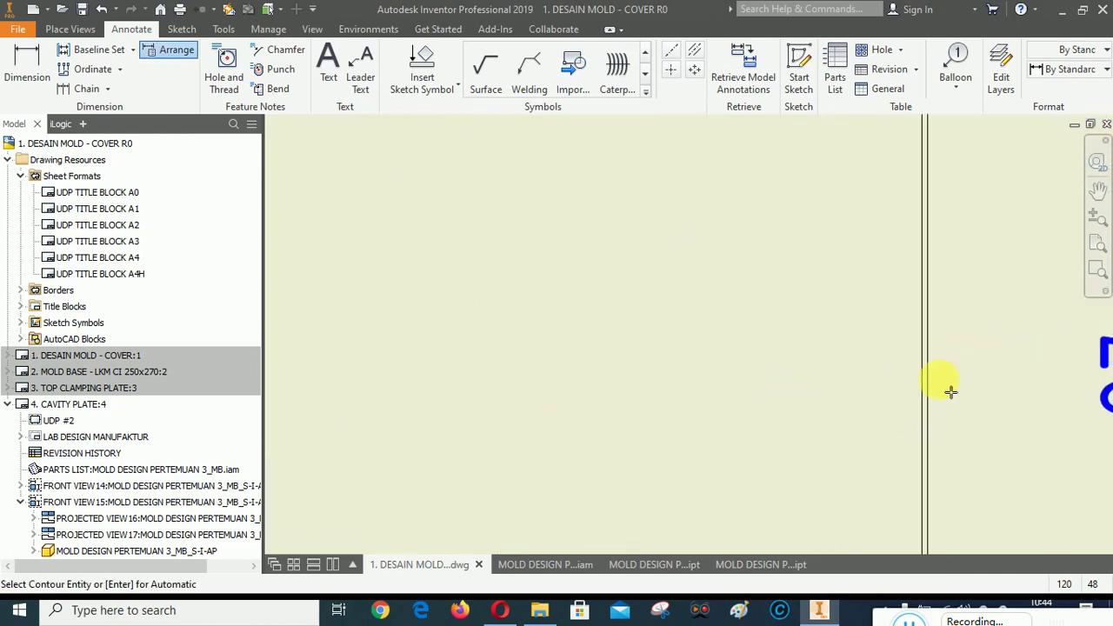
key("Escape")
scroll(845, 418, "down", 8)
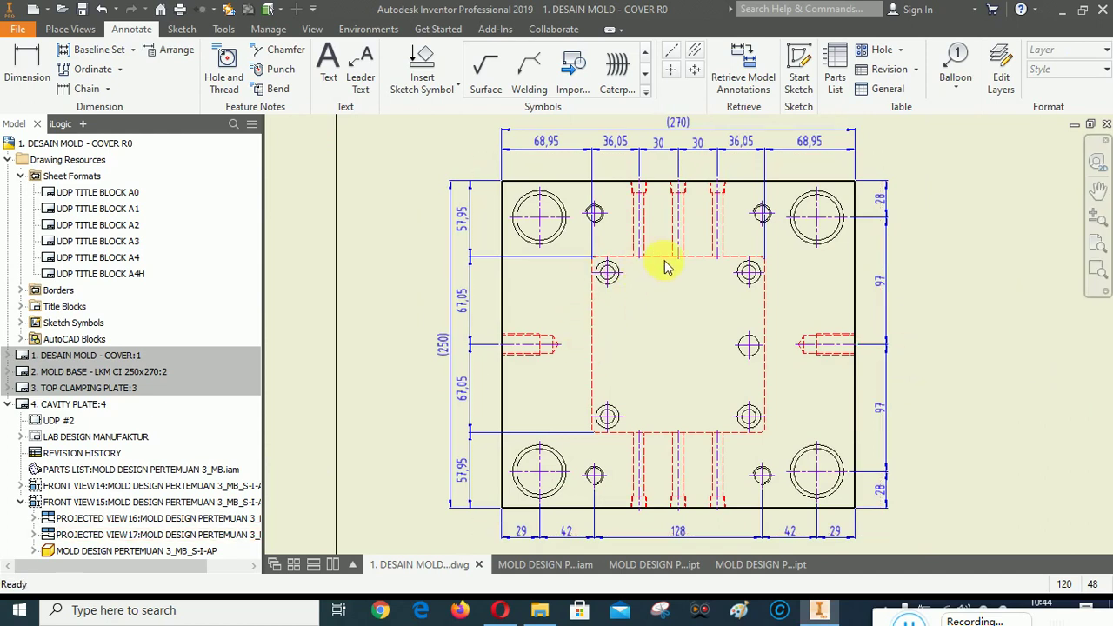
Dimension the vertical distance from the plate's upper edge to the upper-left small hole's center, between that hole and the hidden channels, with default tolerance.
scroll(595, 188, "up", 5)
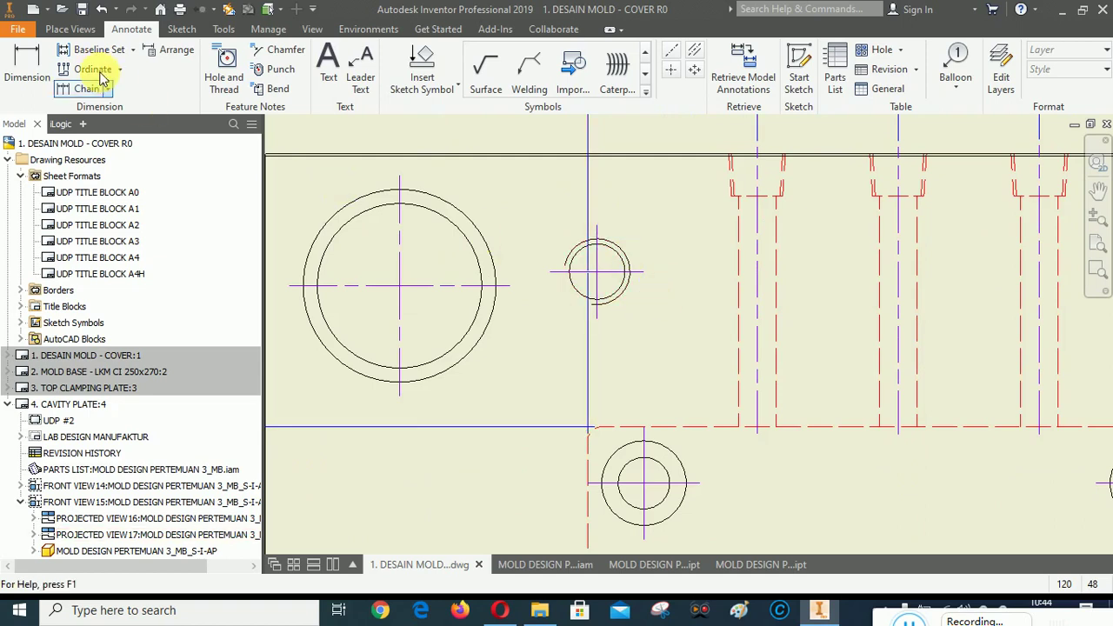
left_click(26, 68)
scroll(659, 224, "down", 6)
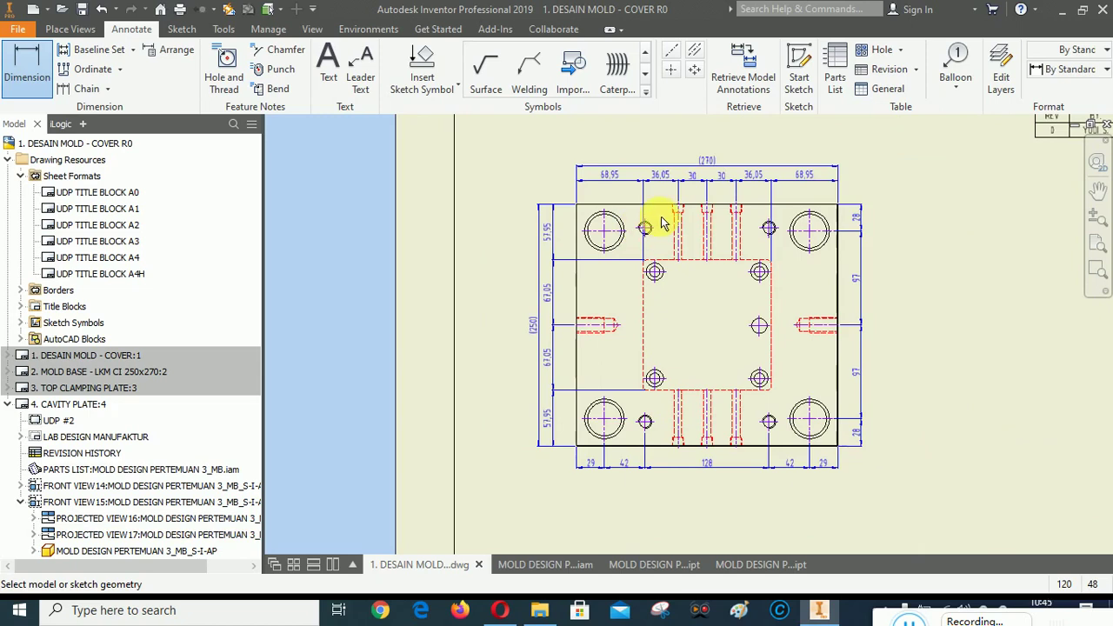
scroll(662, 221, "up", 4)
scroll(654, 137, "up", 3)
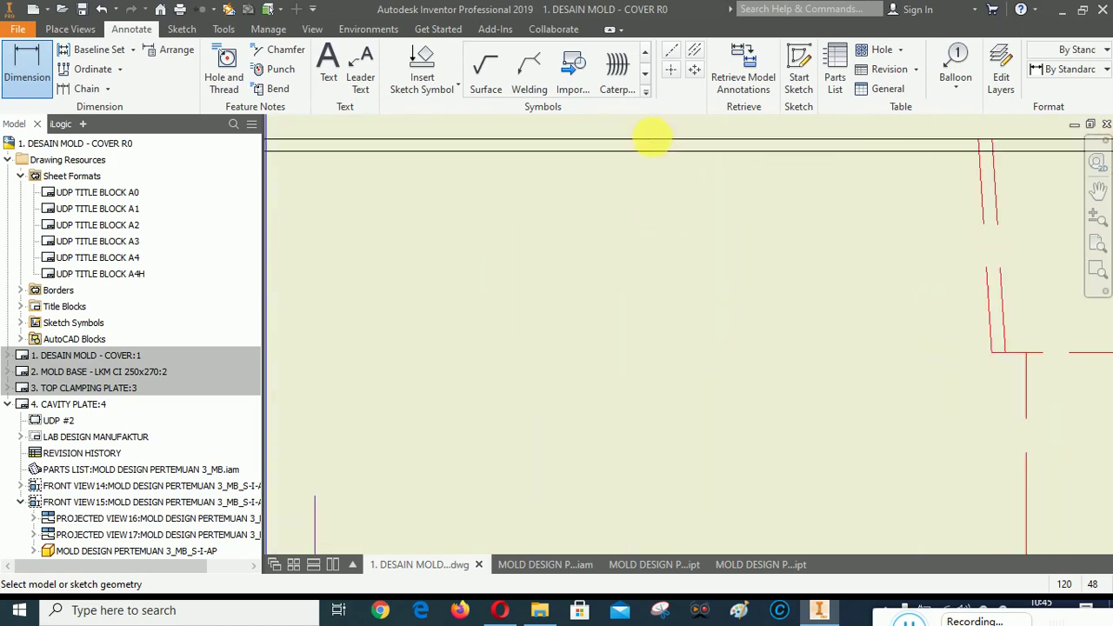
left_click(653, 138)
scroll(657, 156, "down", 4)
scroll(653, 226, "up", 4)
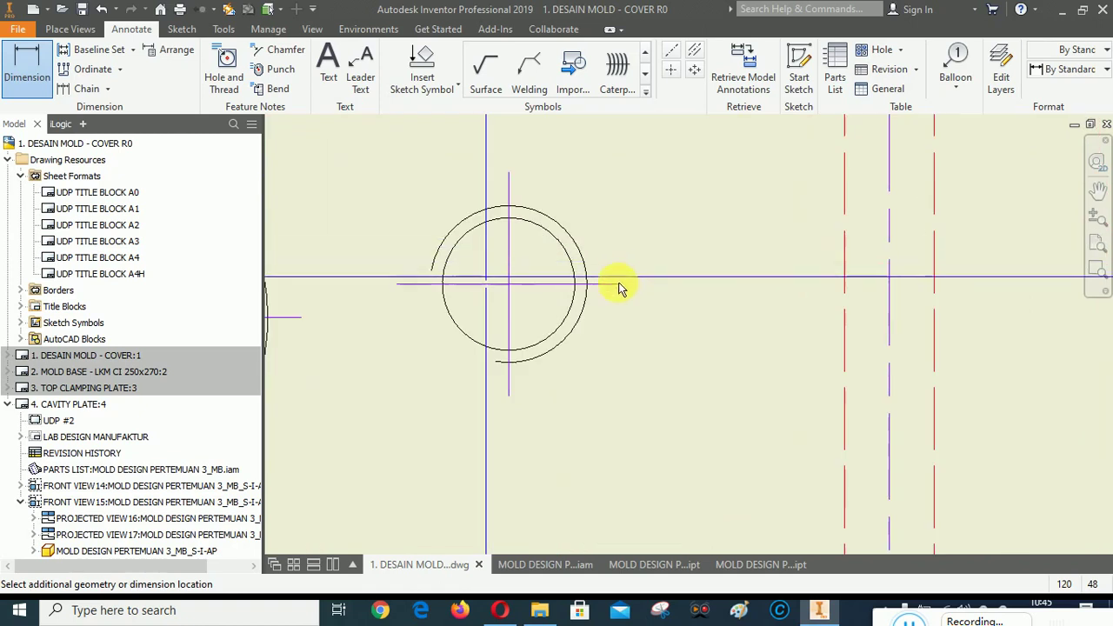
left_click(618, 286)
scroll(687, 352, "down", 4)
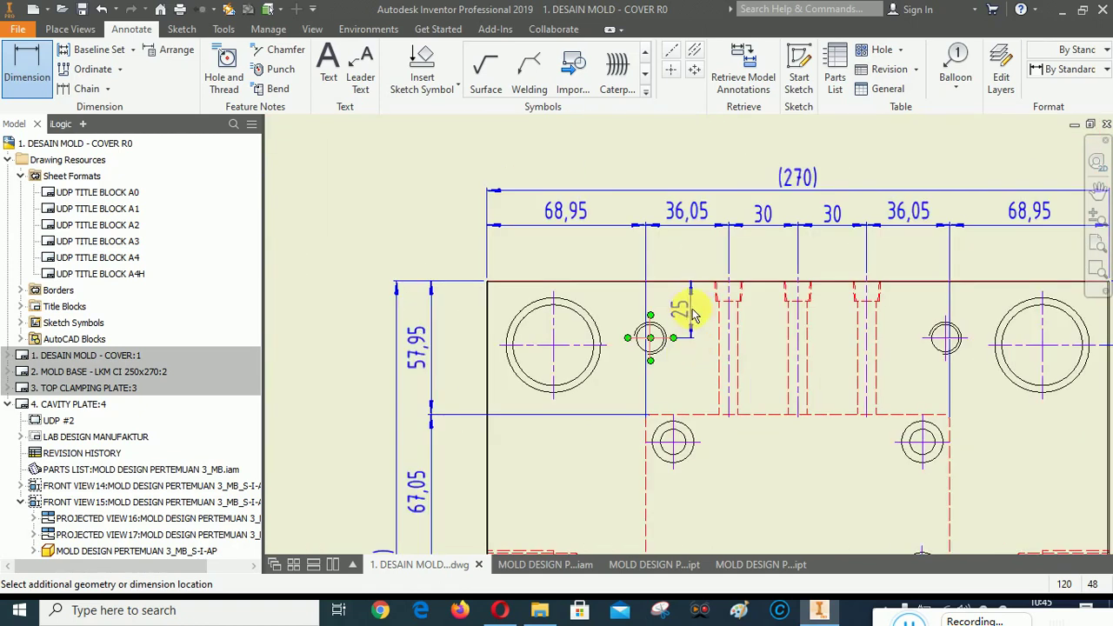
left_click(696, 390)
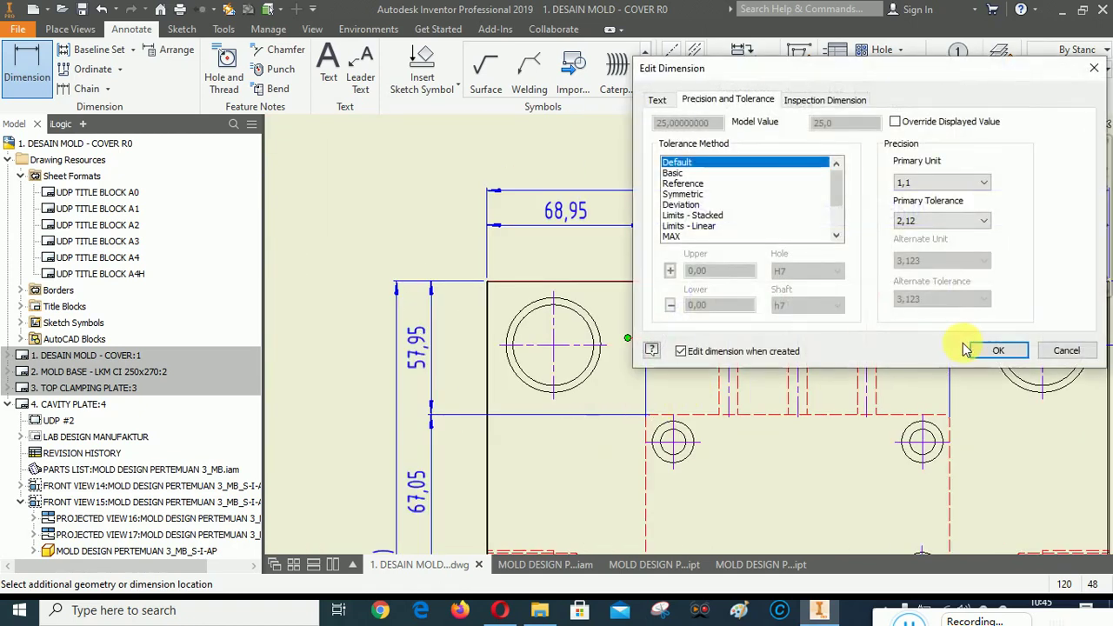
left_click(989, 350)
Dimension the vertical distance from the plate's upper edge to the upper-right small hole's center, placed inside the plate beside the hole, with default tolerance.
scroll(963, 319, "up", 5)
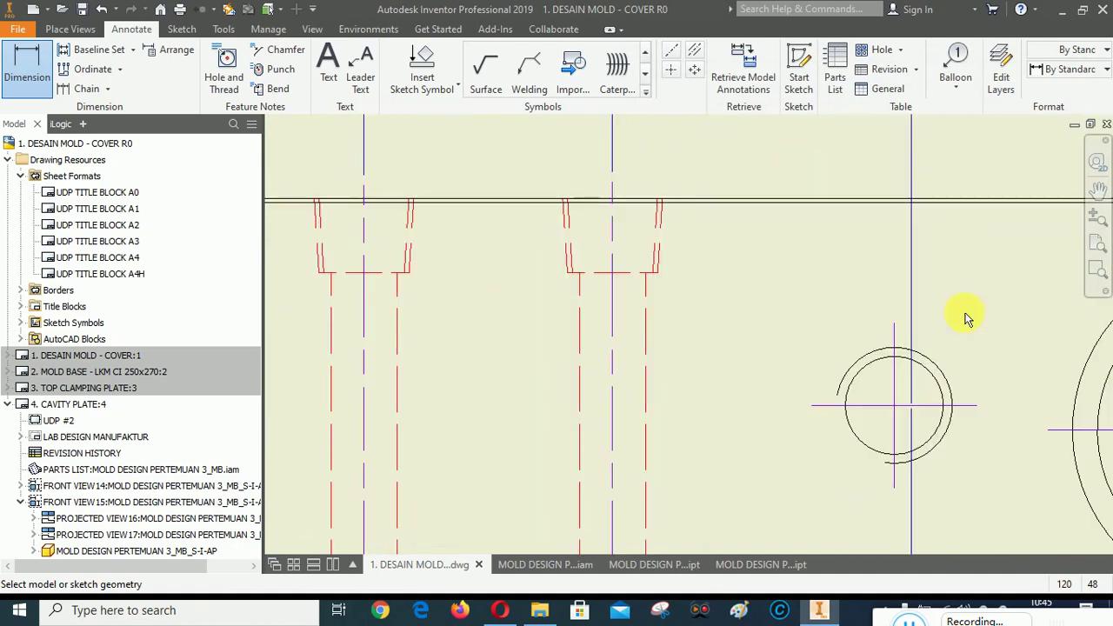
left_click(835, 200)
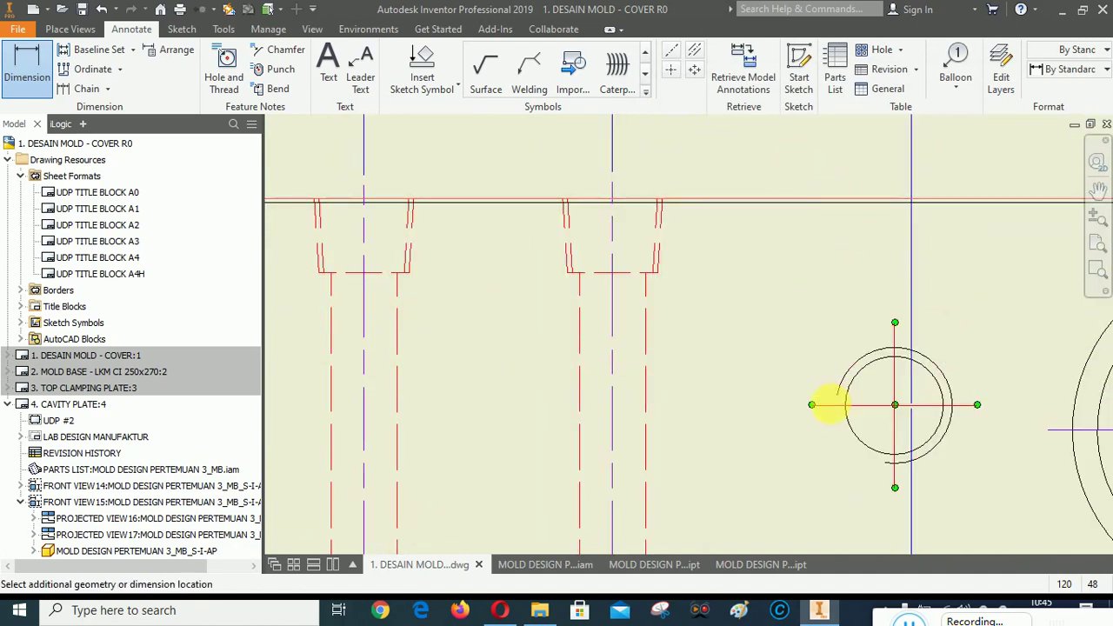
left_click(829, 405)
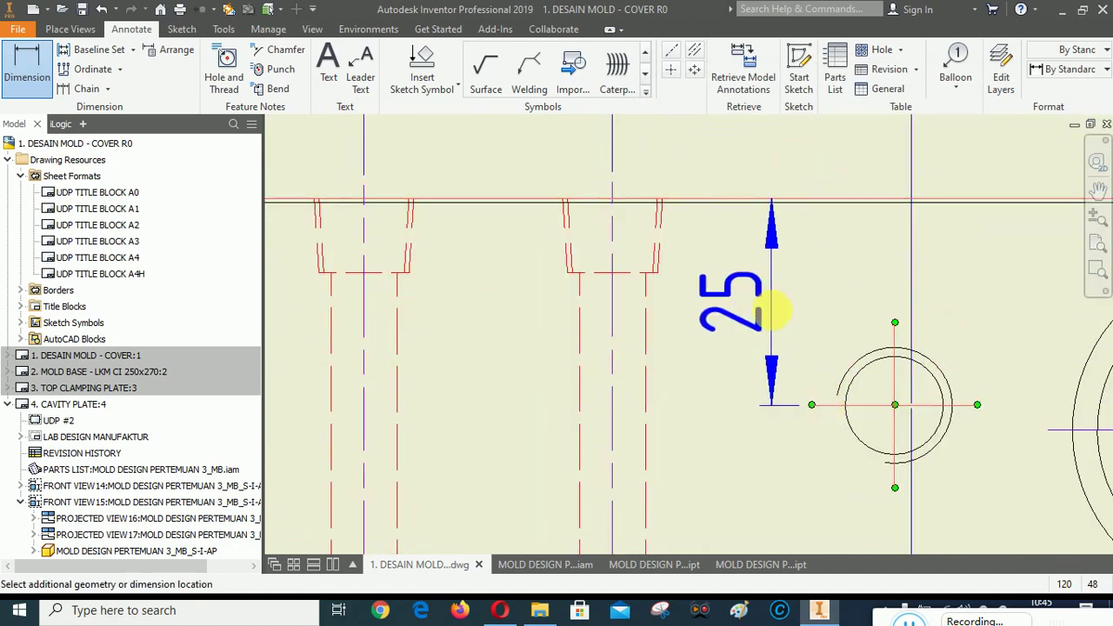
left_click(708, 350)
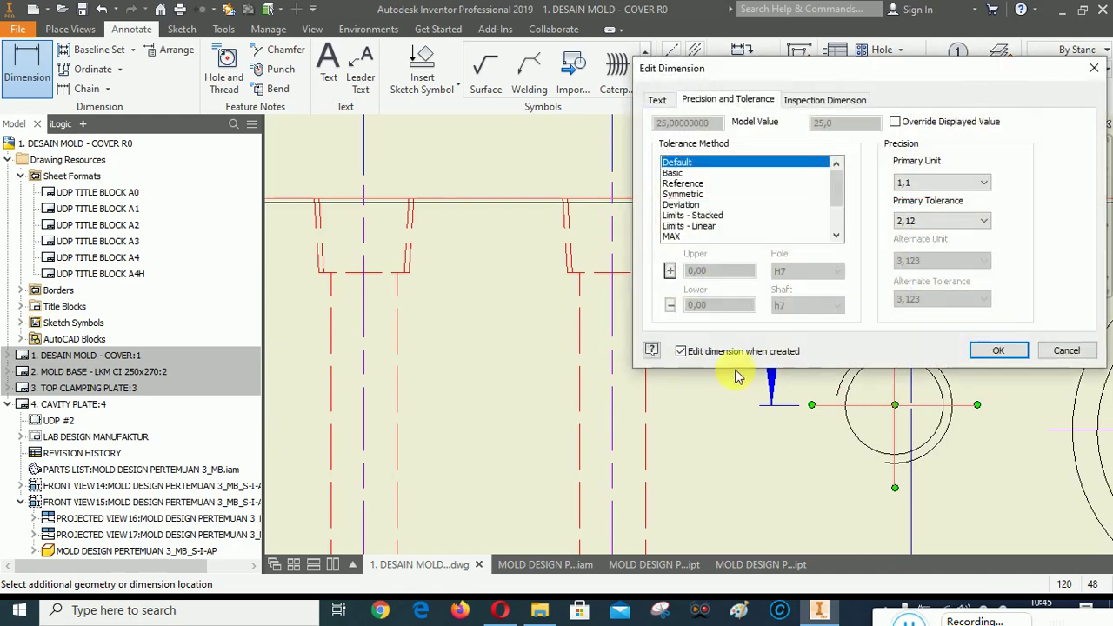
left_click(991, 348)
scroll(641, 261, "down", 4)
scroll(800, 187, "down", 3)
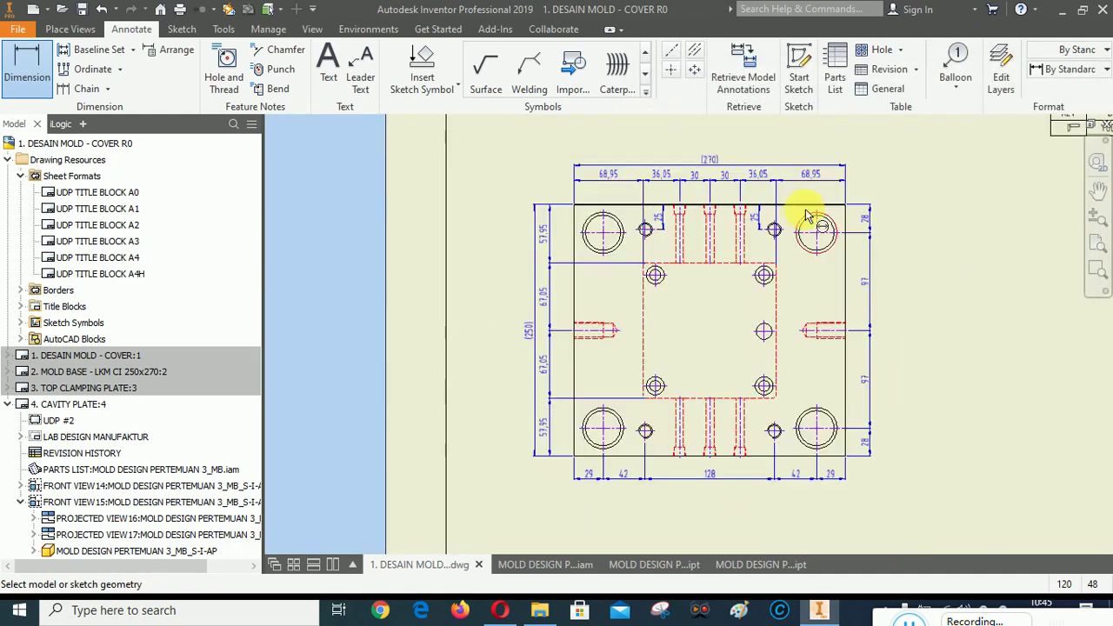
Dimension the vertical distance from the lower-left small hole's center to the plate's lower edge, placed inside the plate beside the hole, with default tolerance.
scroll(809, 211, "up", 2)
scroll(811, 214, "down", 2)
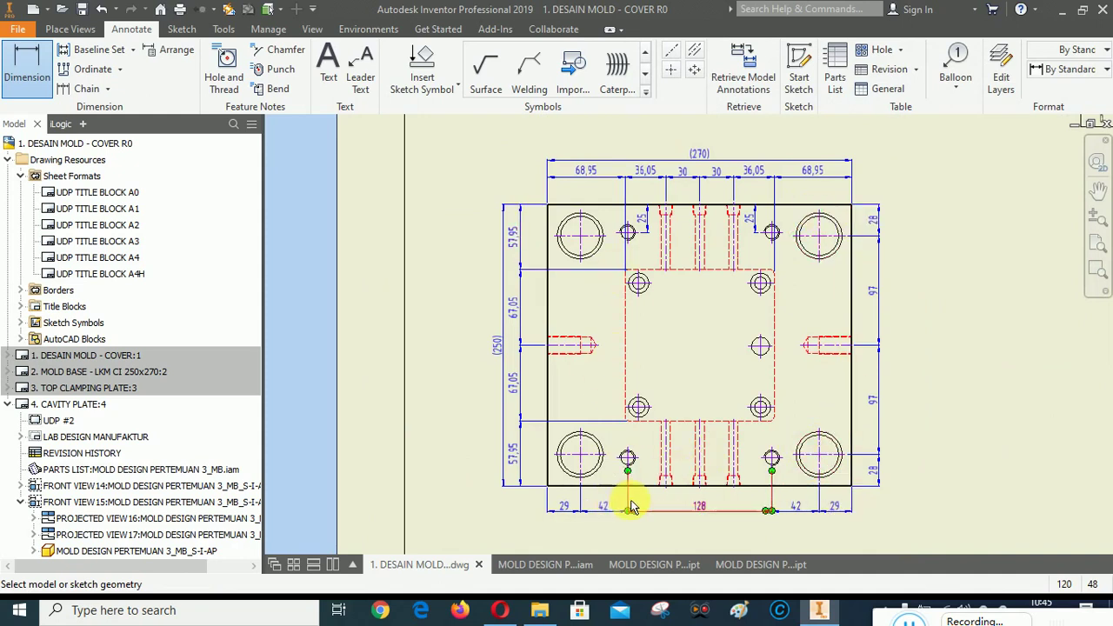
scroll(629, 504, "up", 5)
left_click(647, 276)
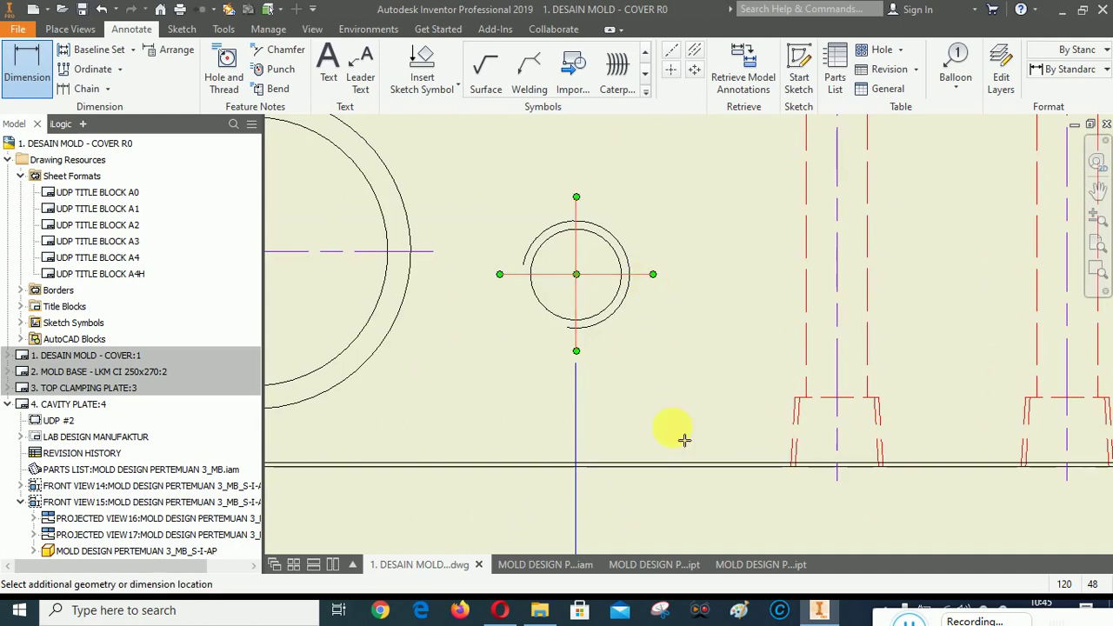
left_click(698, 477)
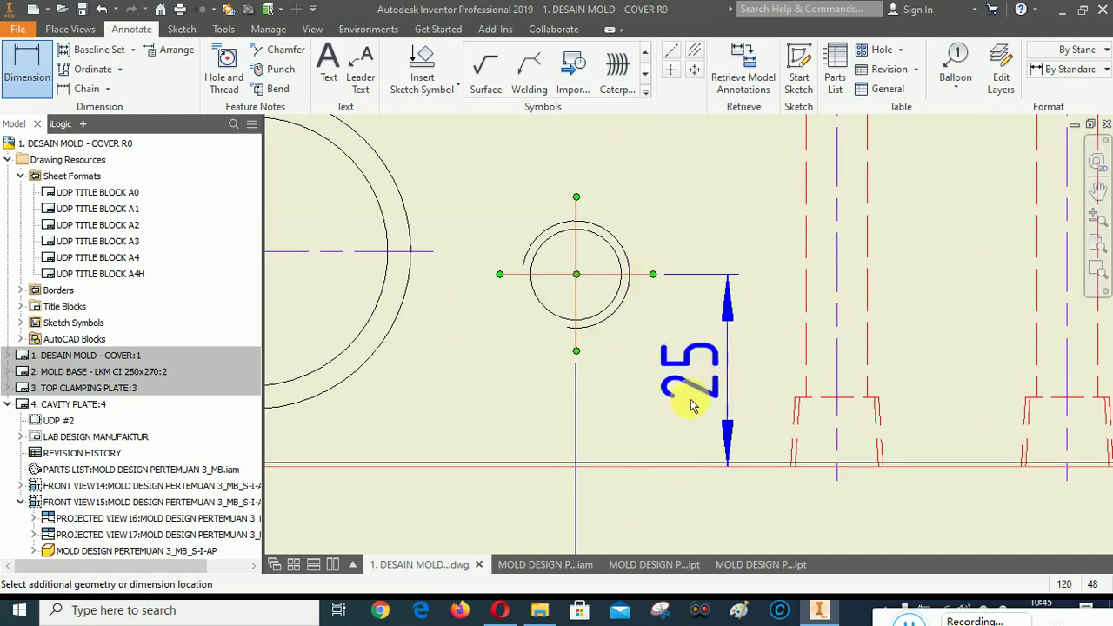
left_click(698, 387)
left_click(997, 350)
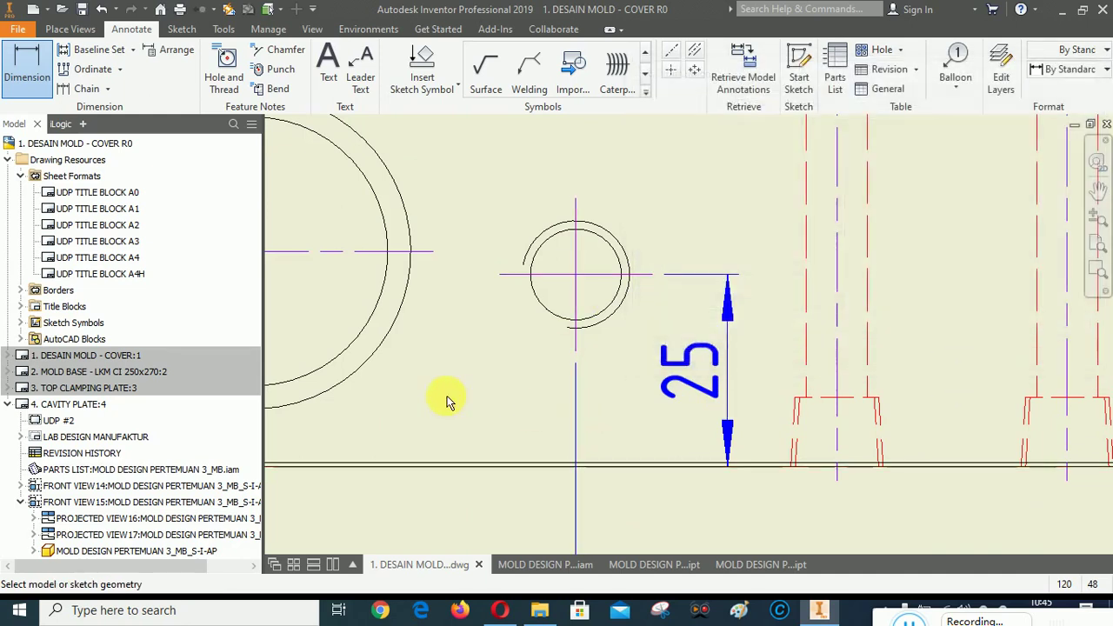
Dimension the vertical distance from the lower-right small hole's center to the plate's lower edge, placed inside the plate beside the hole, with default tolerance.
scroll(447, 397, "up", 3)
scroll(854, 296, "down", 3)
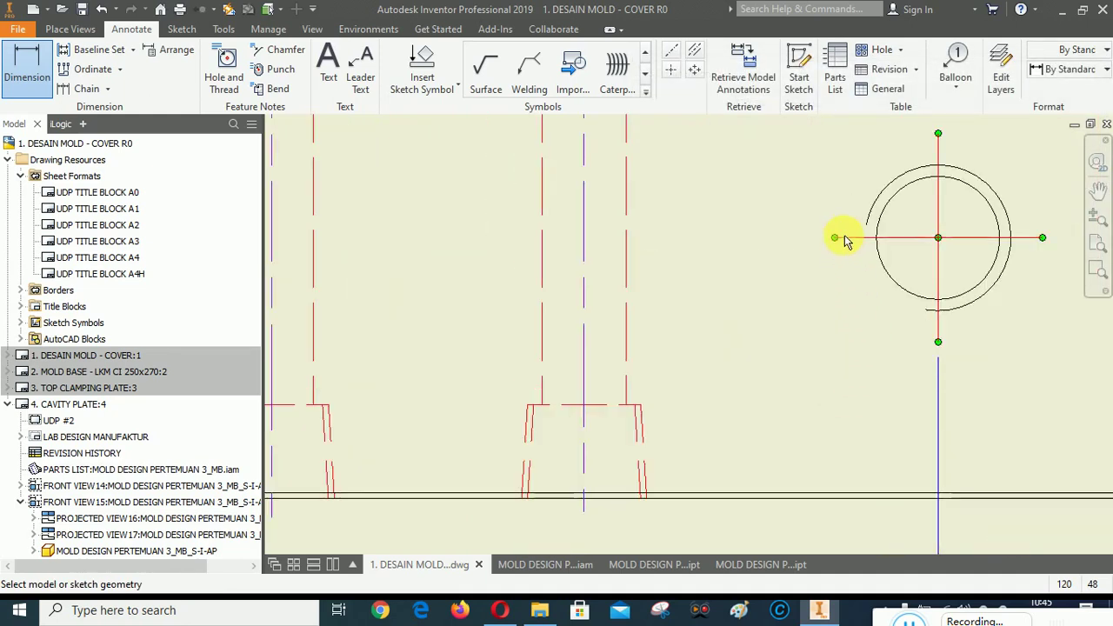
left_click(841, 238)
left_click(831, 497)
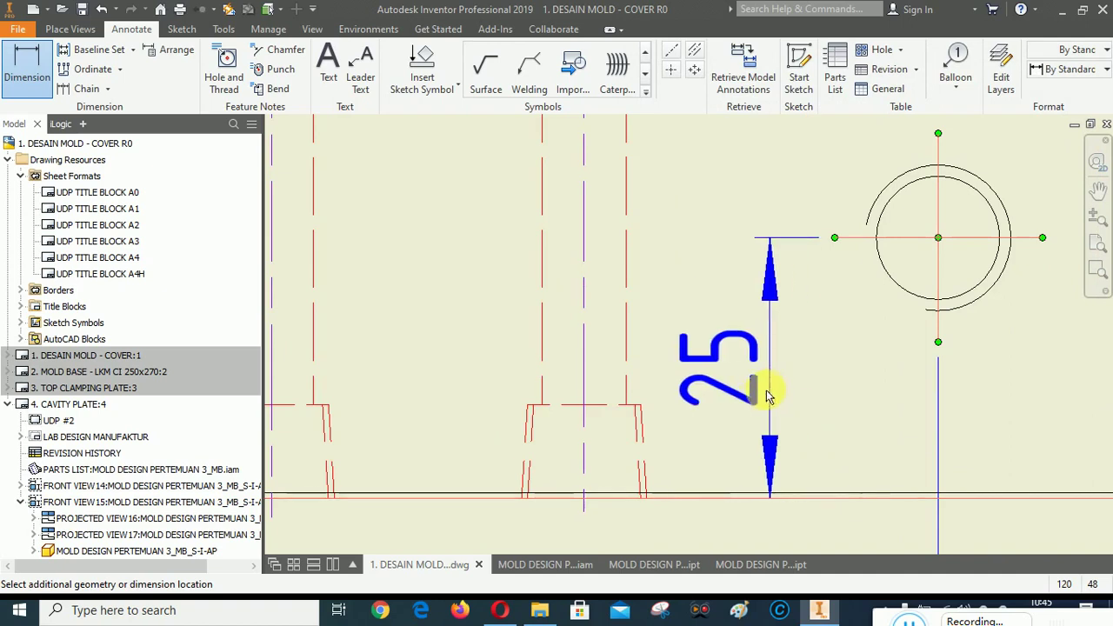
left_click(767, 396)
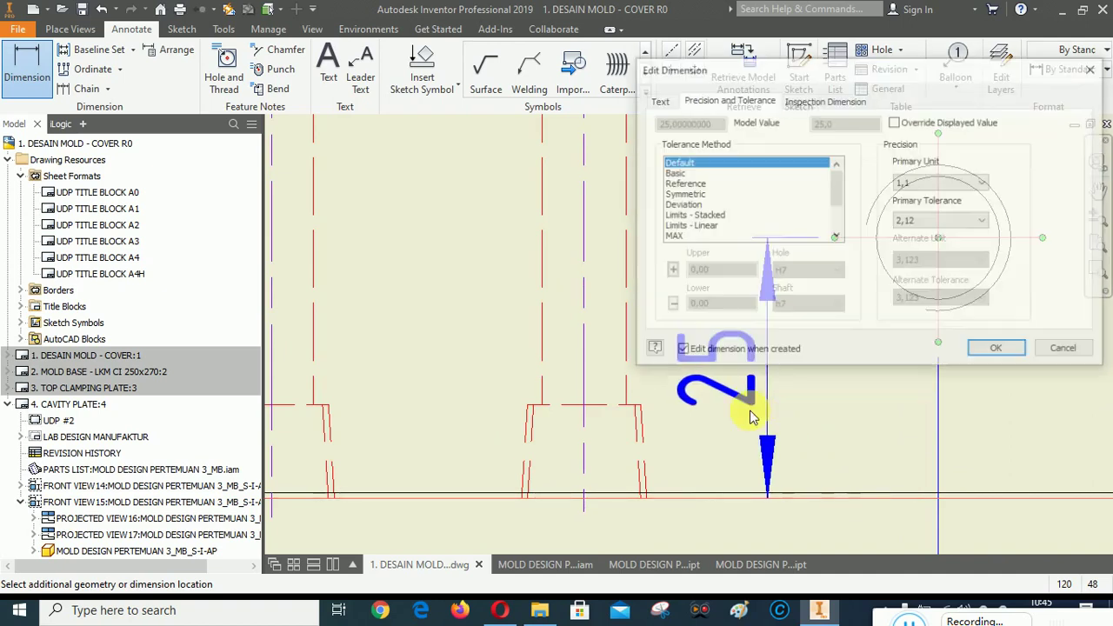
left_click(994, 351)
scroll(757, 502, "up", 3)
scroll(756, 503, "up", 2)
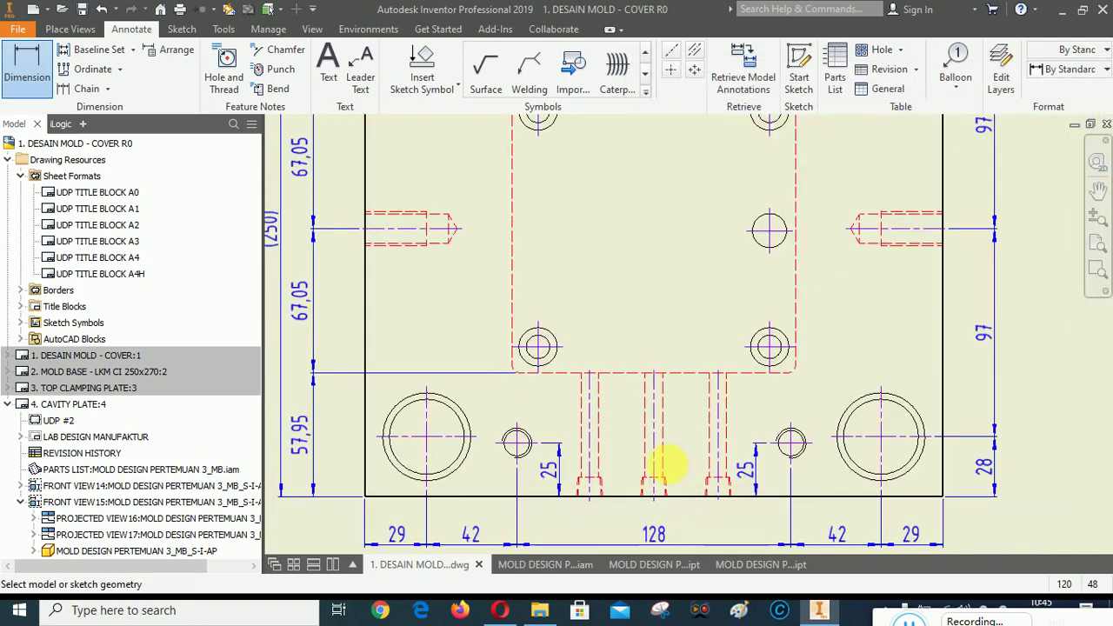
Dimension the vertical distance from the hidden pocket's upper edge to its upper-left counterbored hole's center, inside the pocket beside the hole, with default tolerance.
scroll(666, 461, "up", 1)
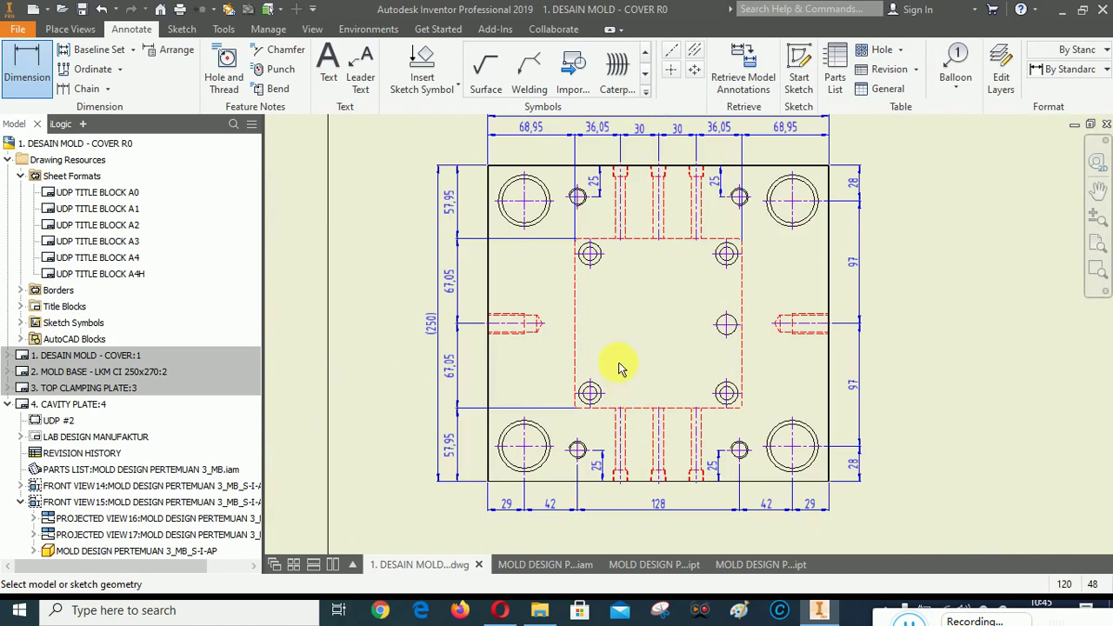
scroll(595, 264, "down", 5)
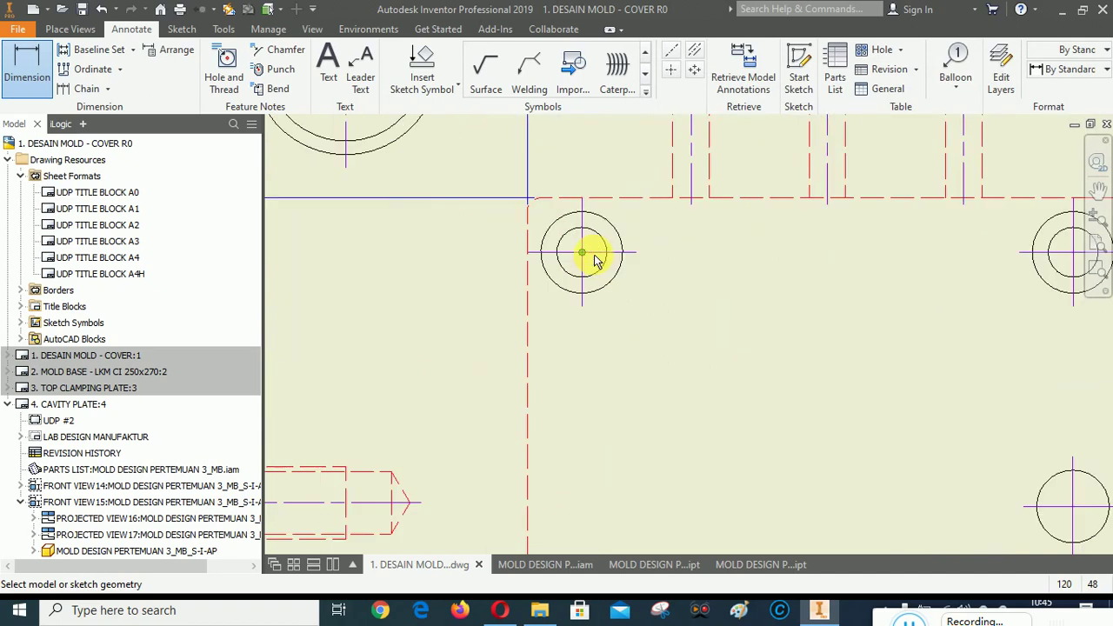
scroll(644, 258, "down", 3)
left_click(637, 248)
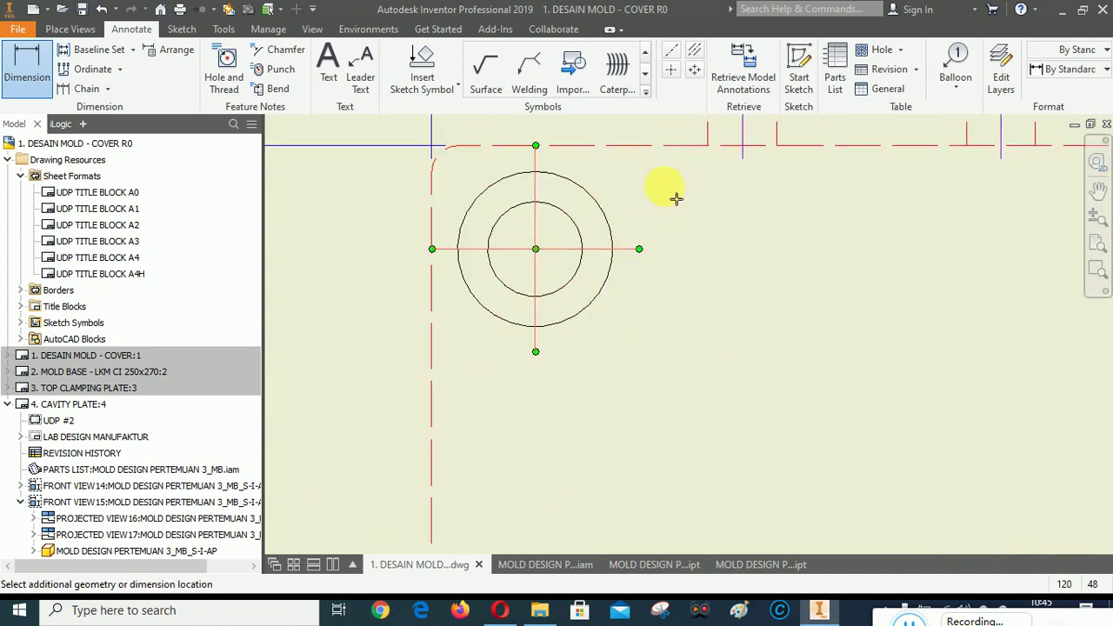
left_click(685, 147)
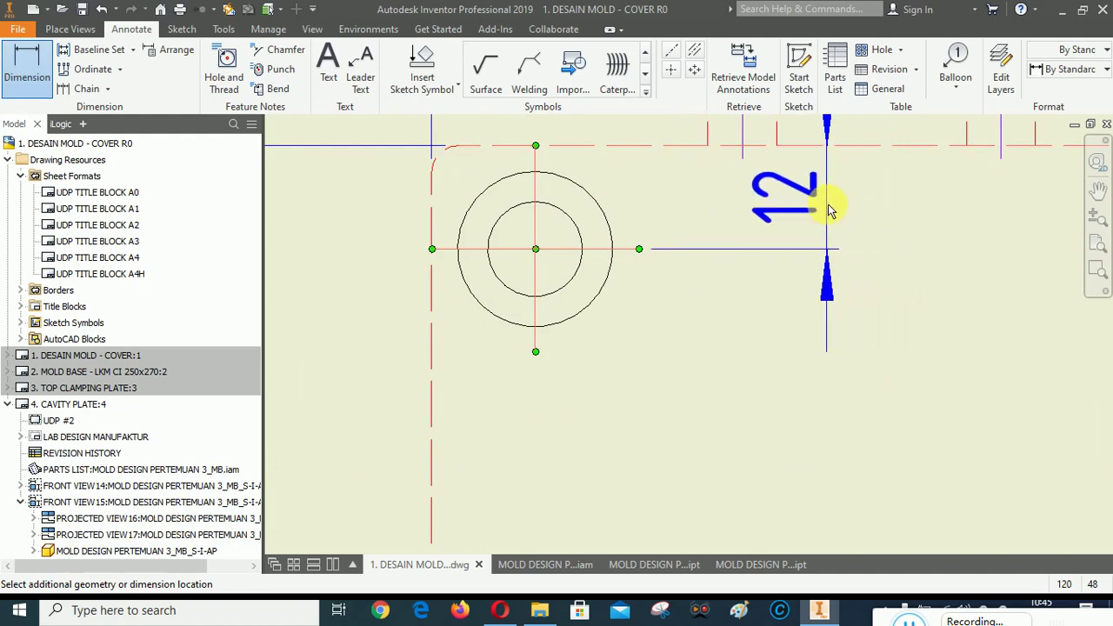
left_click(638, 358)
left_click(998, 351)
scroll(667, 264, "down", 2)
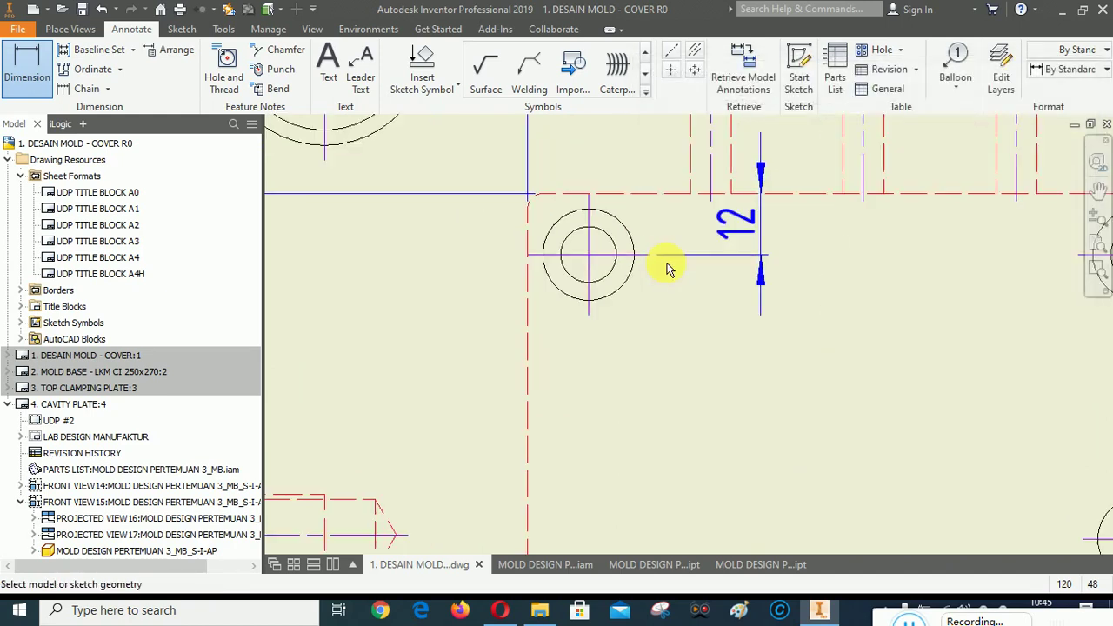
Dimension the horizontal distance from the hidden pocket's left edge to its upper-left counterbored hole's center, placed below the hole, with default tolerance.
left_click(589, 316)
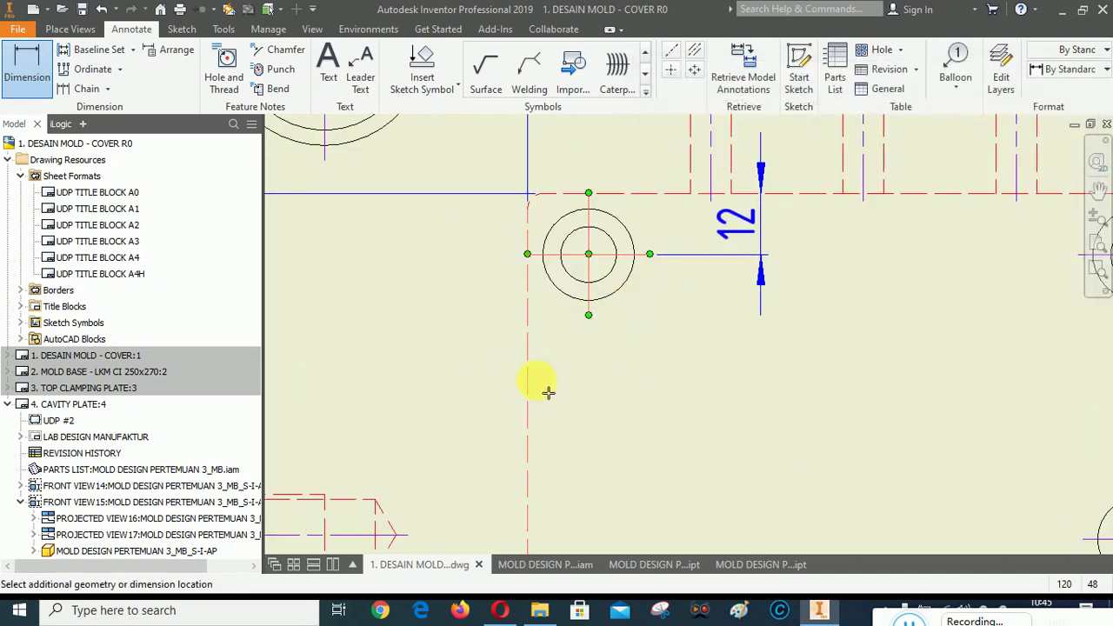
left_click(529, 388)
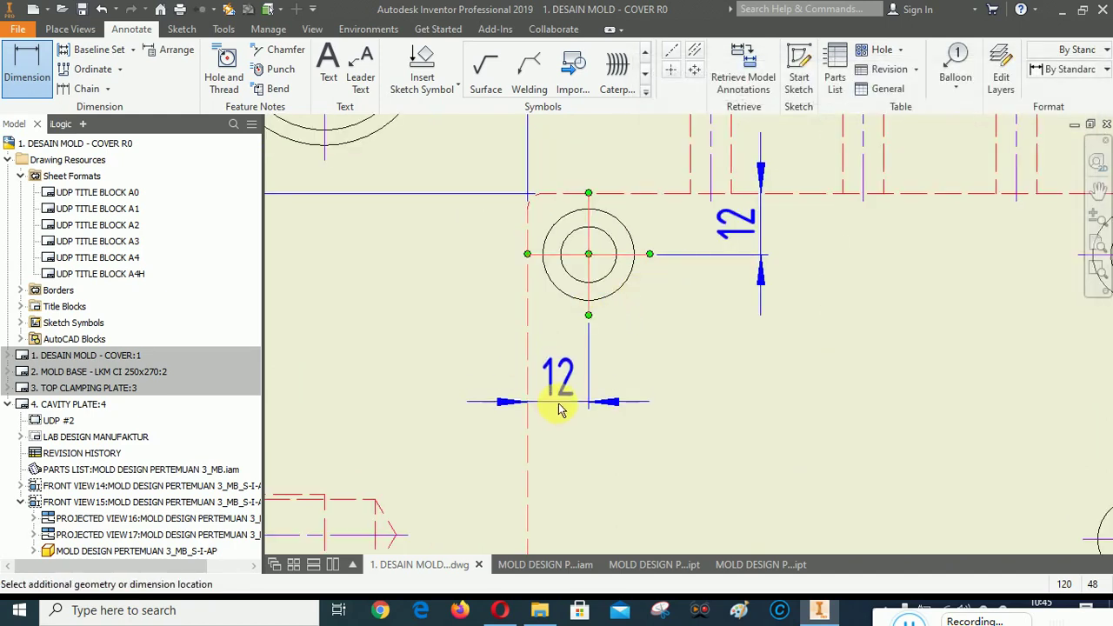
left_click(671, 397)
left_click(996, 349)
scroll(532, 348, "down", 3)
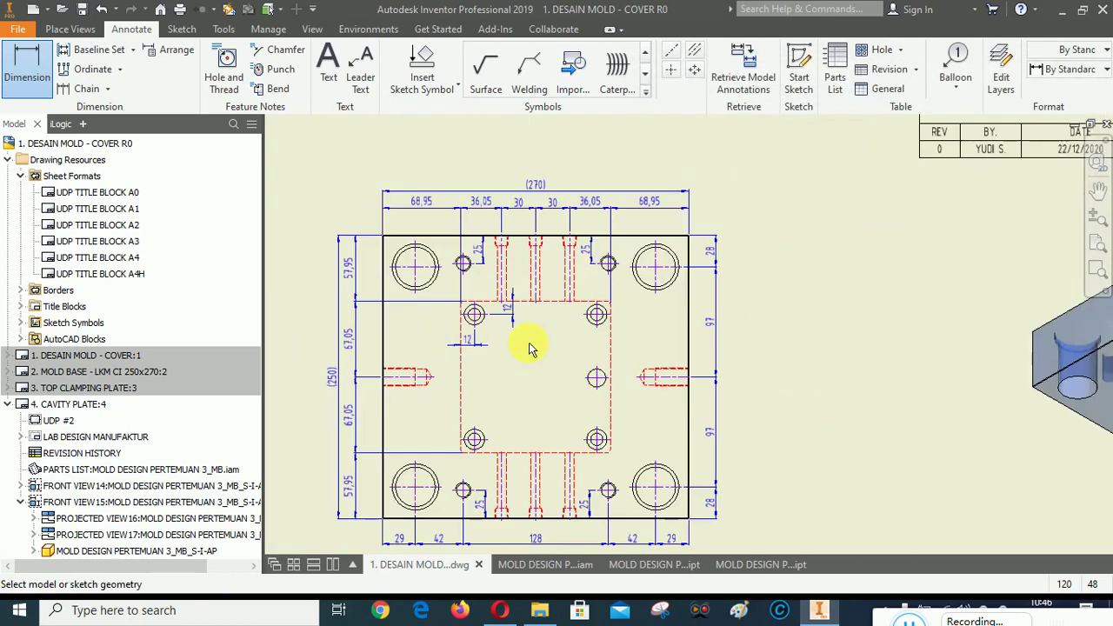
Dimension the vertical distance from the hidden pocket's upper edge to its upper-right counterbored hole's center, placed left of the hole, with default tolerance.
scroll(574, 323, "up", 5)
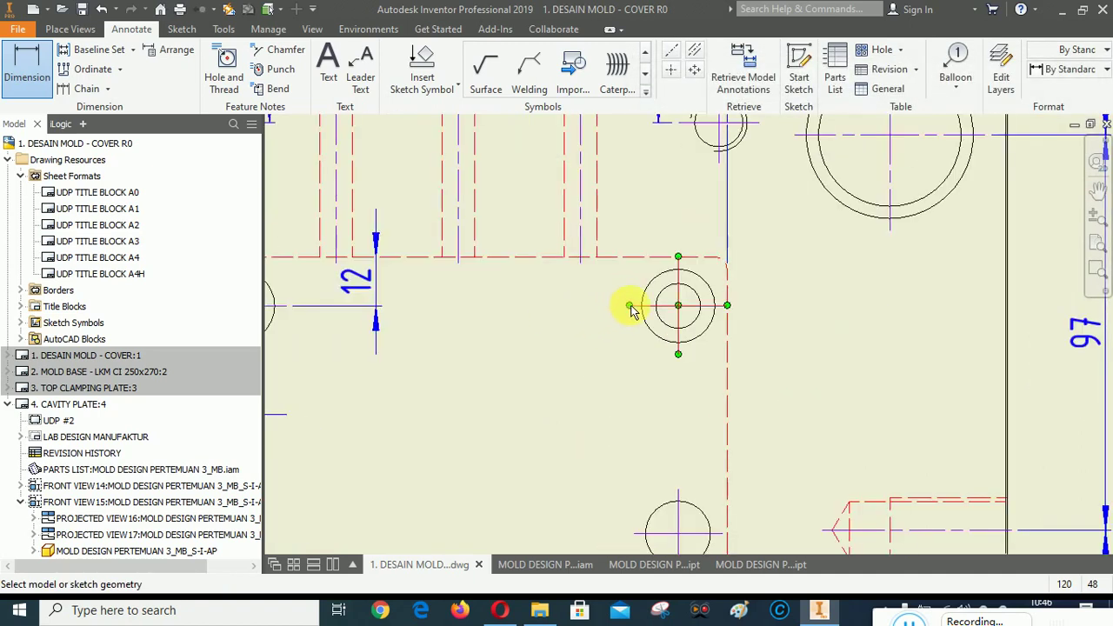
left_click(631, 307)
left_click(634, 258)
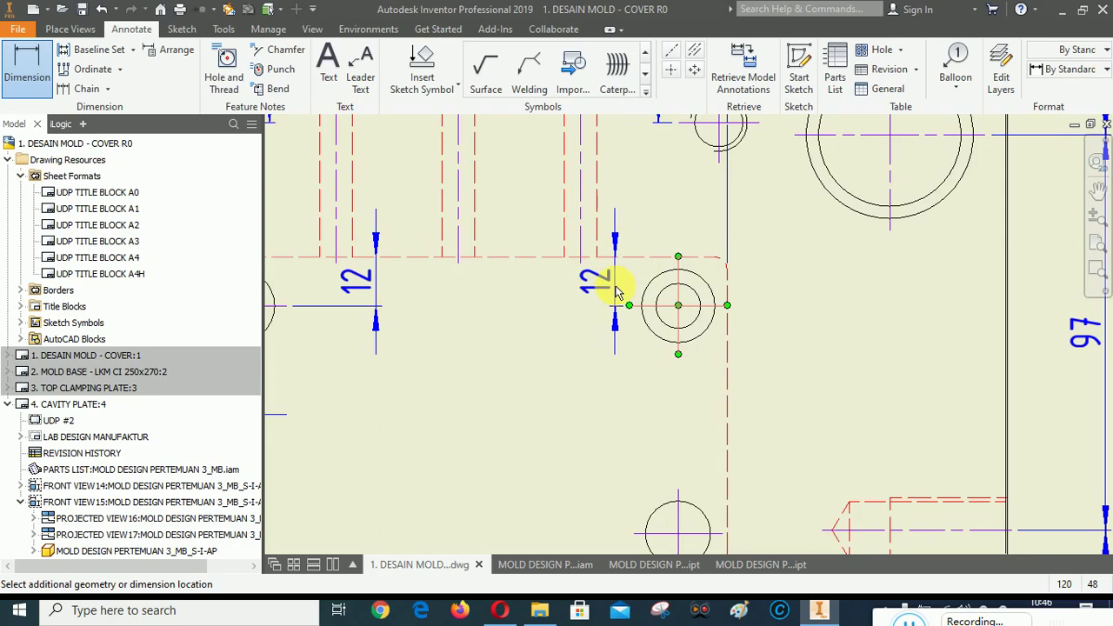
left_click(550, 351)
left_click(997, 348)
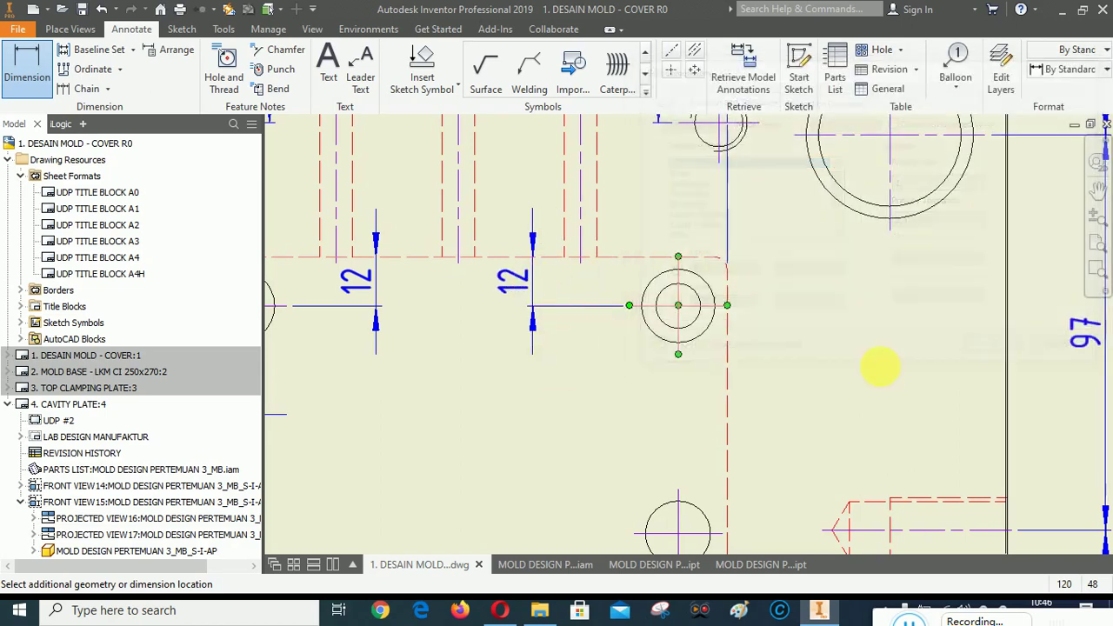
Dimension the horizontal distance from the upper-right counterbored hole's center to the hidden pocket's right edge, placed below the hole, with default tolerance.
left_click(677, 354)
left_click(727, 378)
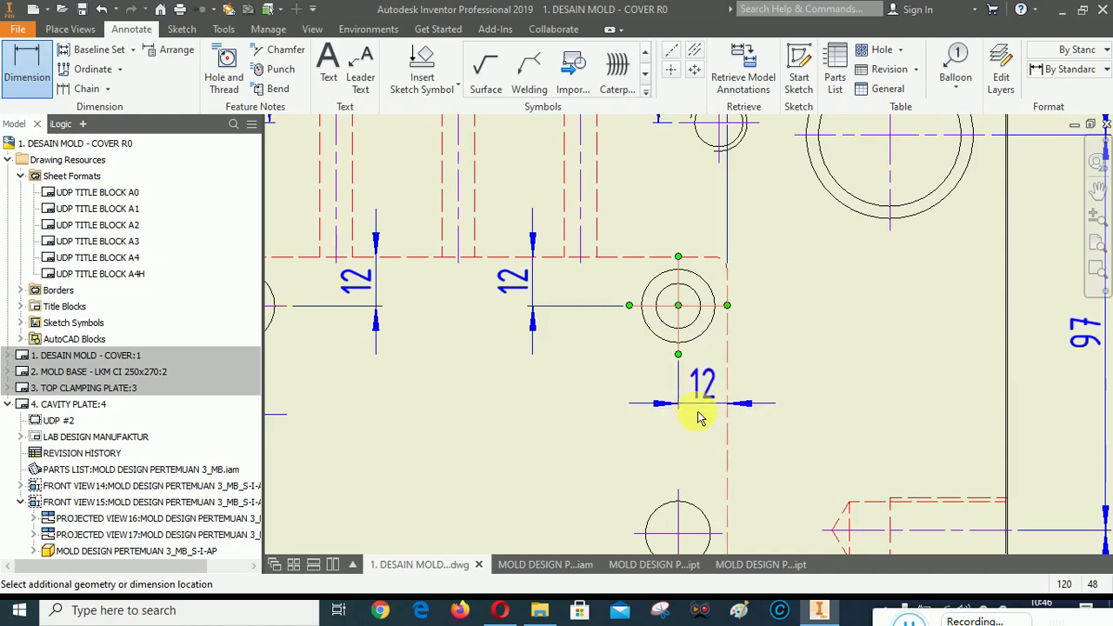
left_click(700, 400)
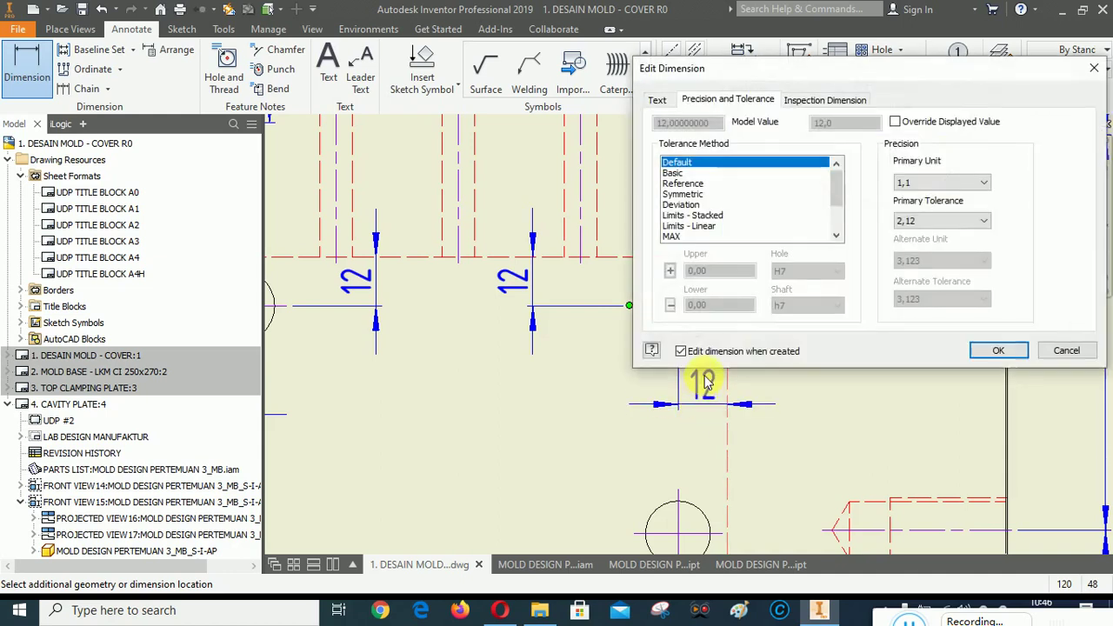
left_click(996, 348)
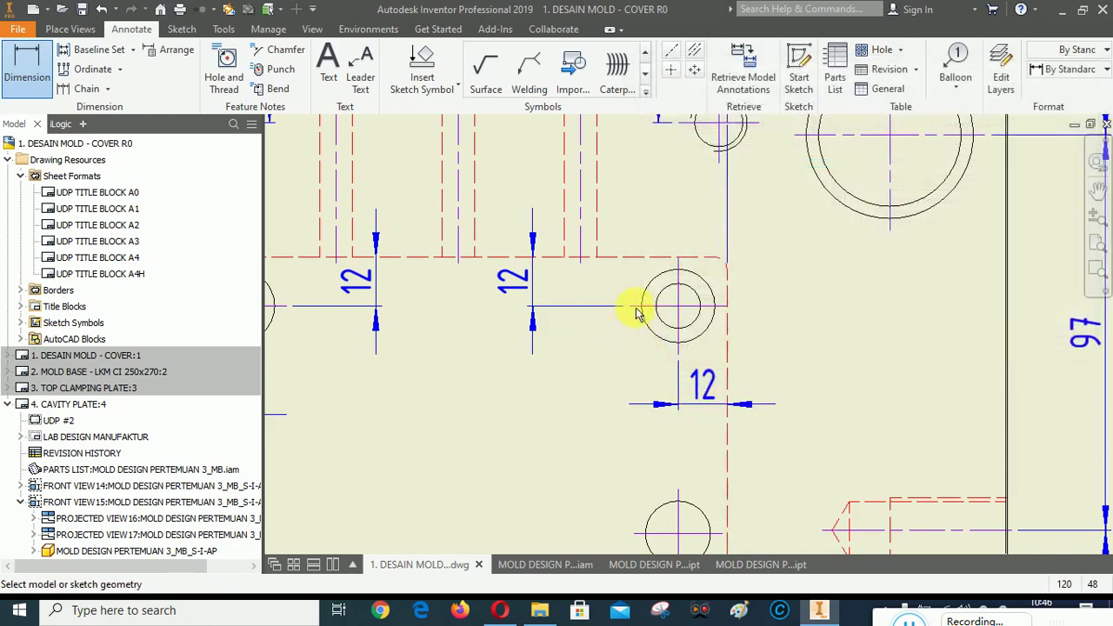
Dimension the vertical distance between the upper-right counterbored hole and the plain hole below it, aligned with the hole's edge dimension, with default tolerance.
left_click(641, 311)
scroll(641, 410, "up", 4)
scroll(648, 432, "down", 5)
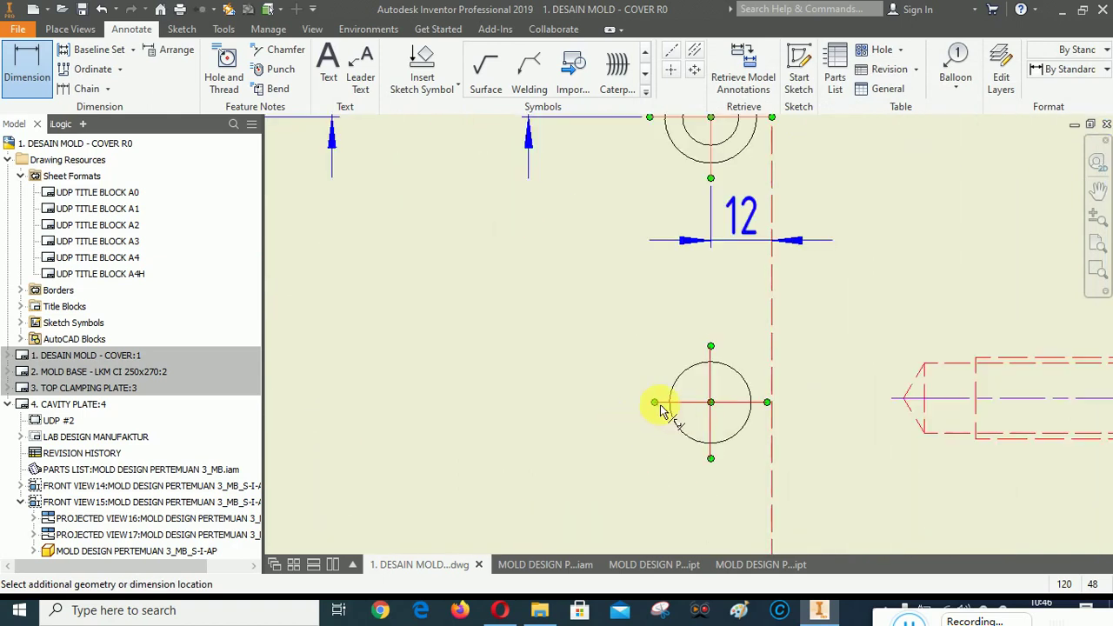
left_click(658, 405)
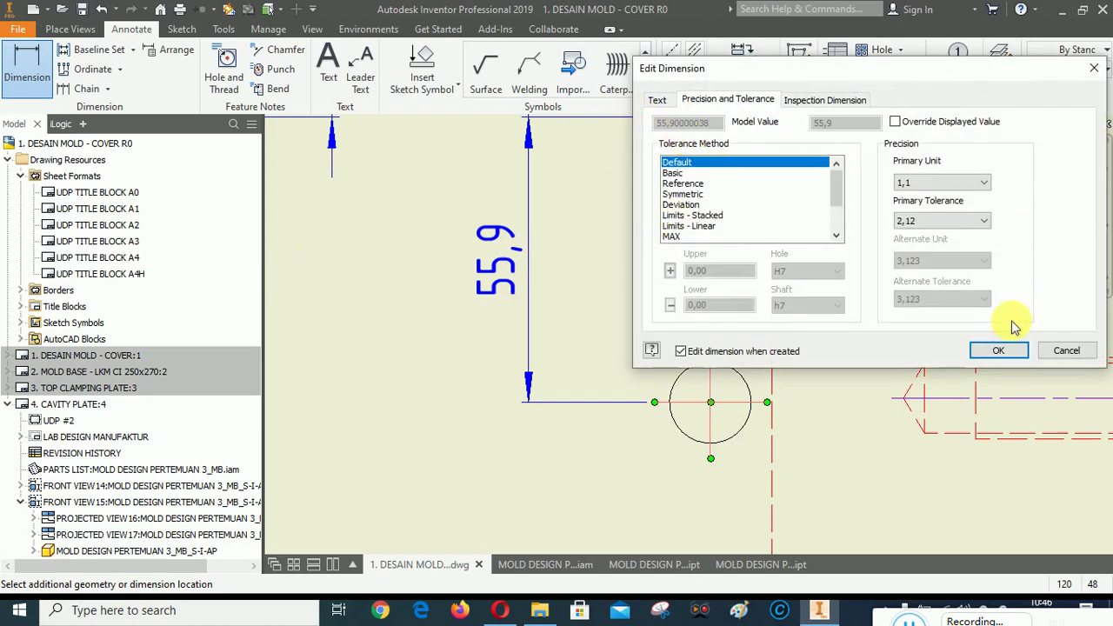
left_click(998, 350)
Review the precision and tolerance settings of the vertical dimension from the pocket's upper edge to the upper-right counterbored hole.
scroll(611, 346, "down", 3)
scroll(611, 346, "up", 5)
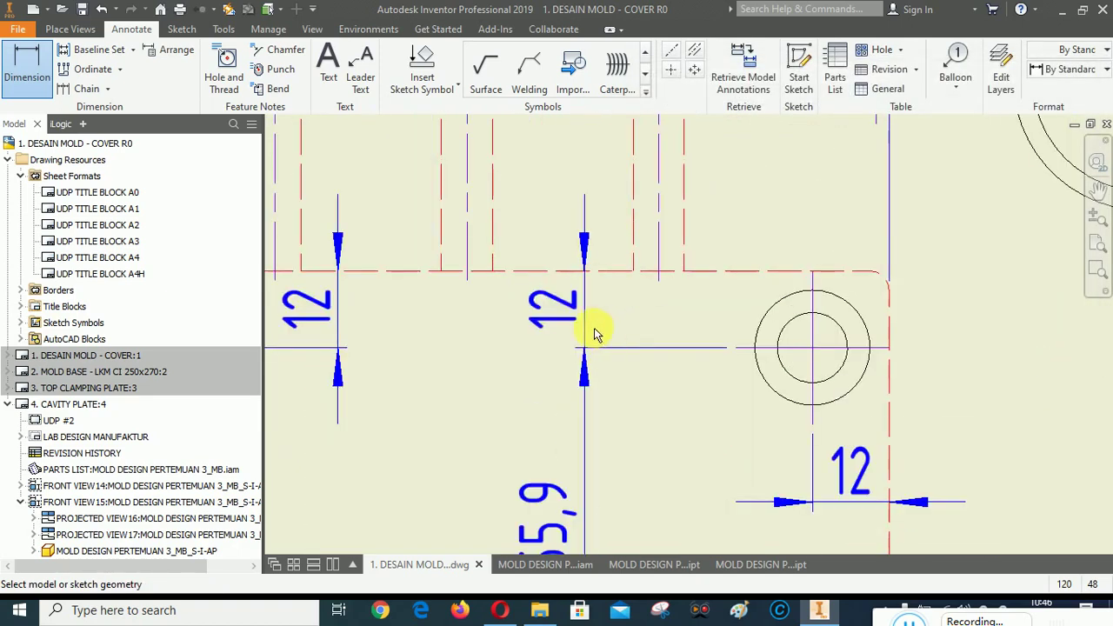
left_click(553, 301)
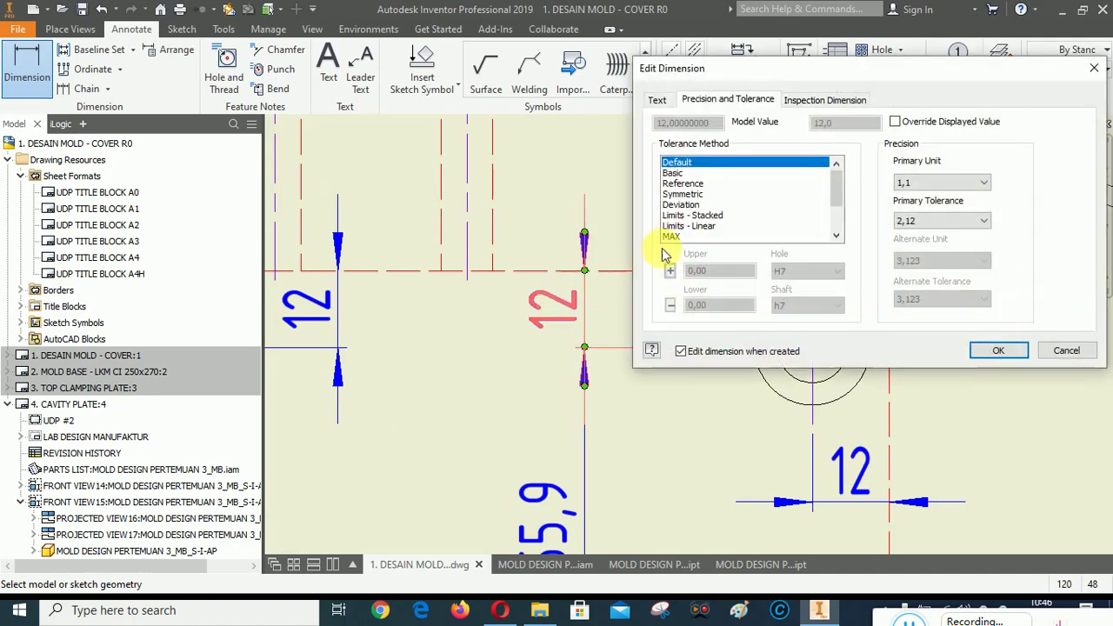
left_click(998, 351)
scroll(653, 268, "down", 3)
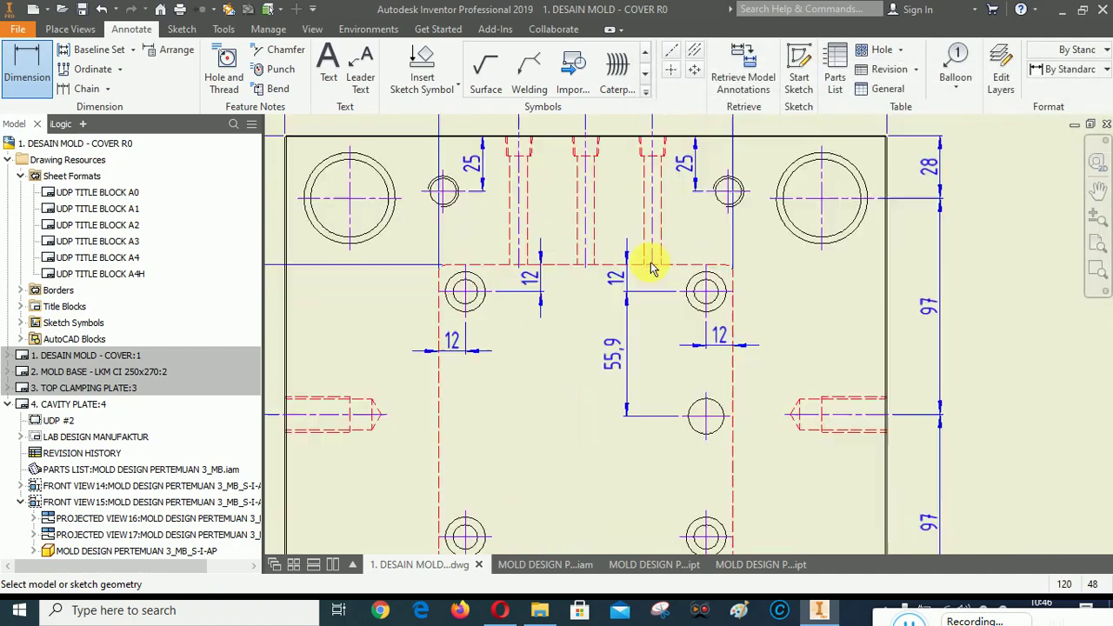
Dimension the vertical distance from the plain hole to the lower-right counterbored hole, aligned with the dimension above, with primary unit precision 2,12.
scroll(701, 492, "up", 2)
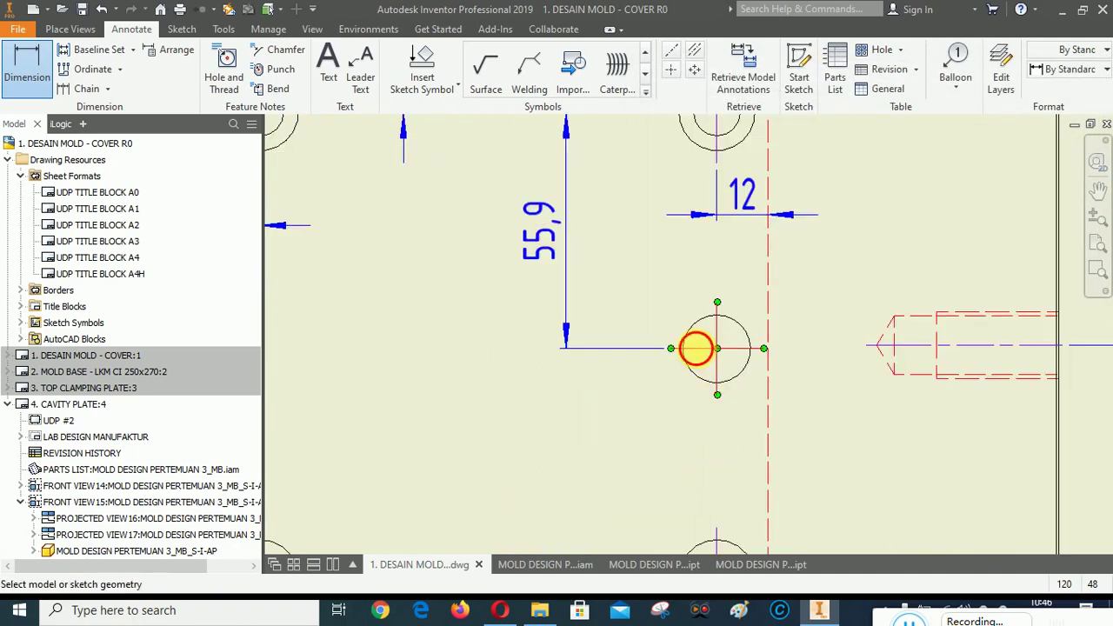
left_click(696, 349)
scroll(702, 323, "down", 3)
scroll(677, 426, "up", 3)
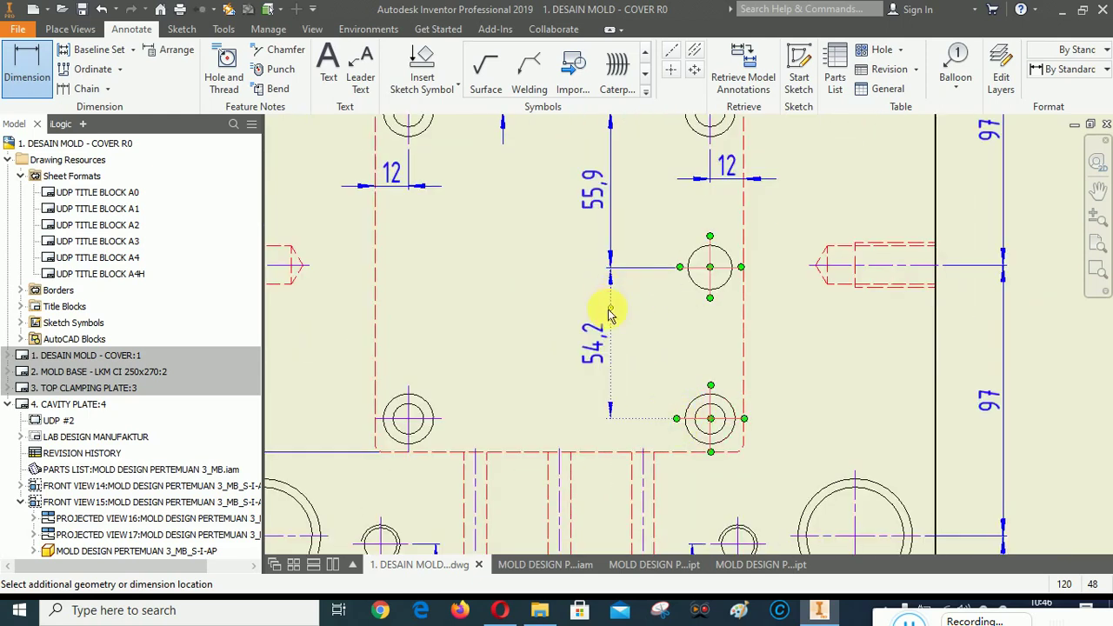
left_click(520, 261)
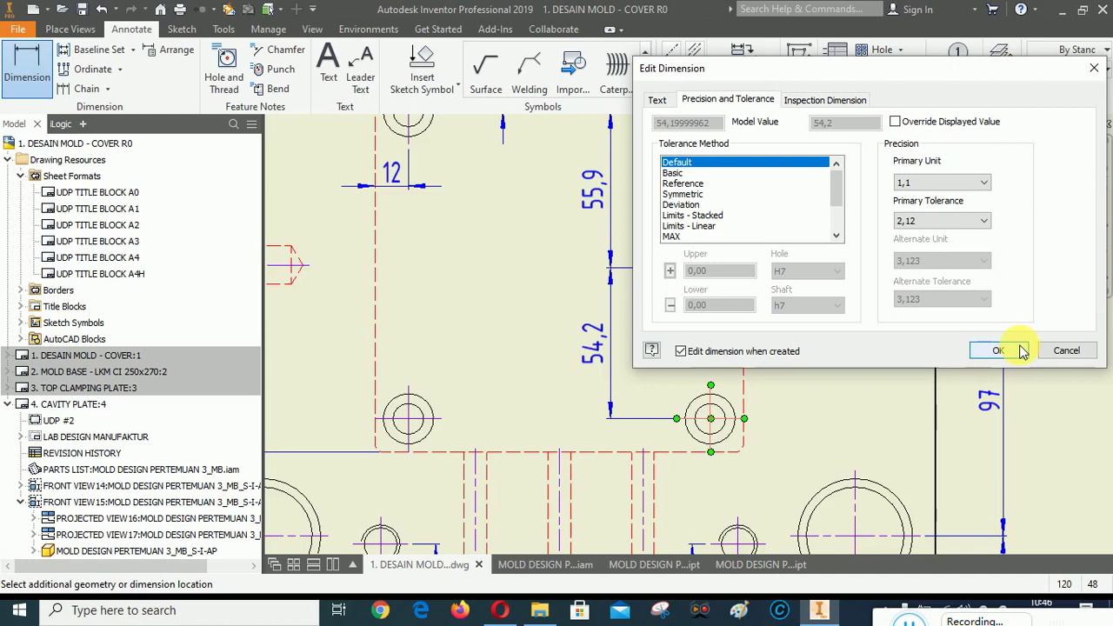
left_click(956, 182)
left_click(926, 222)
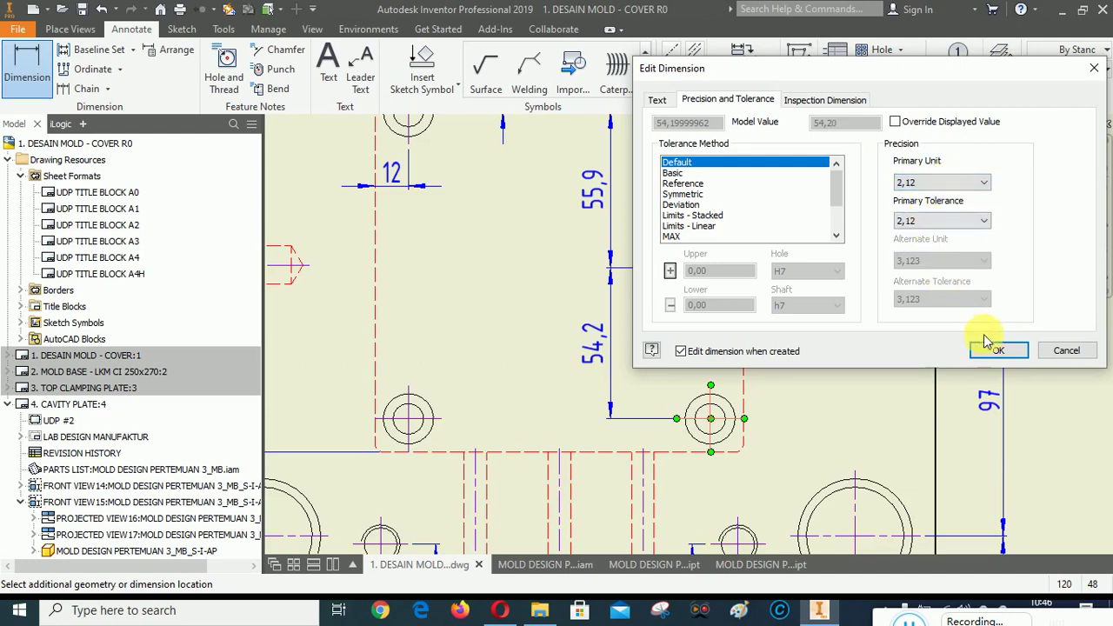
left_click(998, 351)
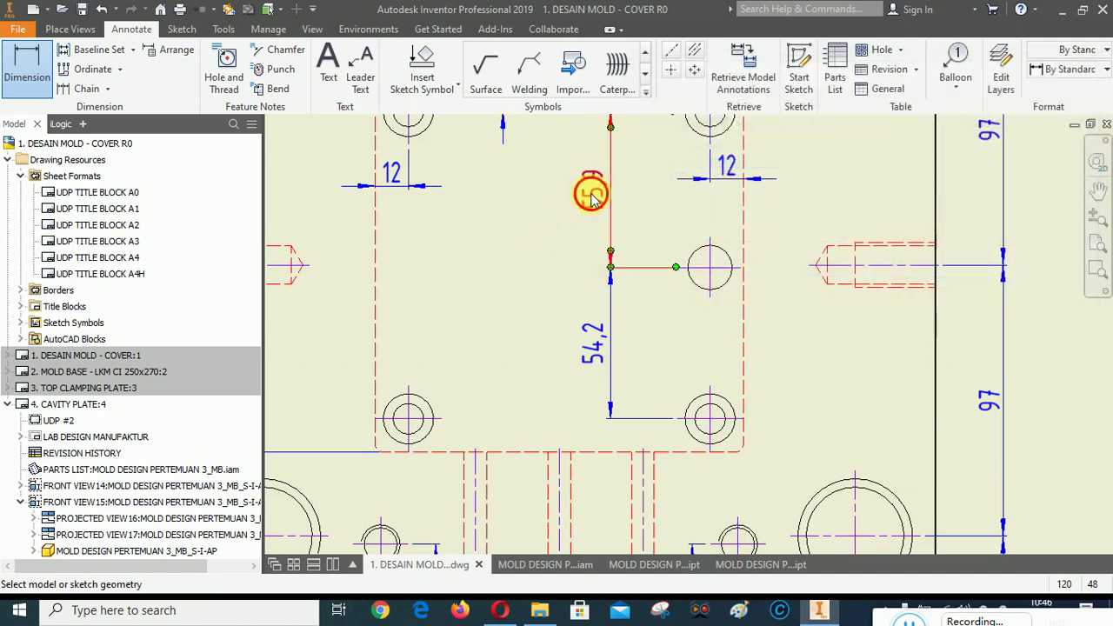
Set the primary unit precision of the dimension above the plain hole to 2,12 and check the precision of the one below it.
double_click(591, 198)
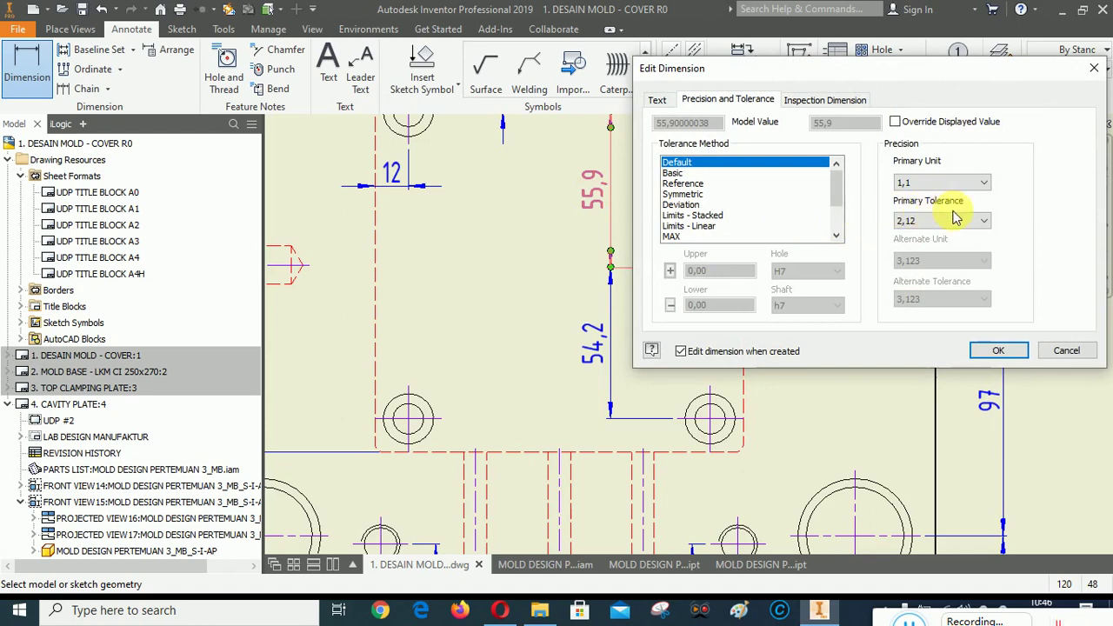
left_click(931, 185)
left_click(925, 218)
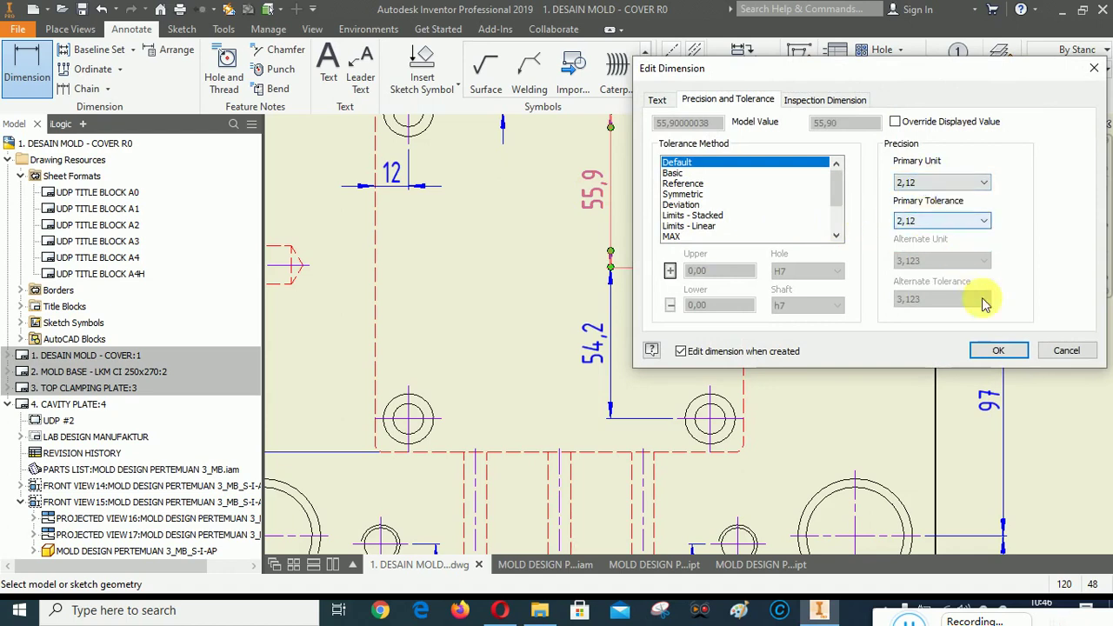
left_click(998, 350)
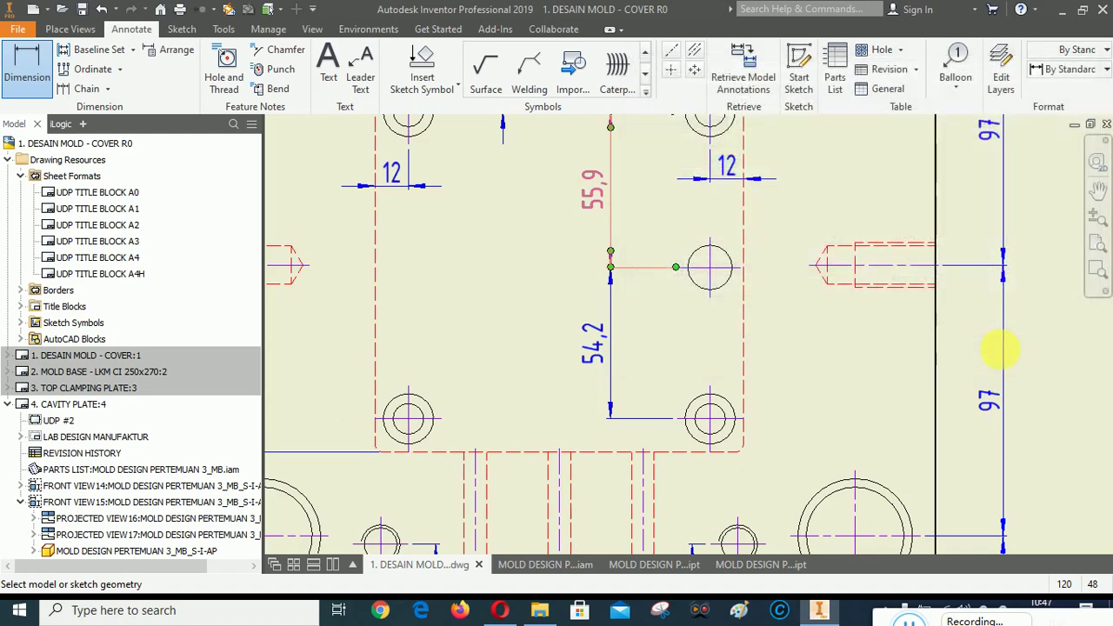
double_click(600, 340)
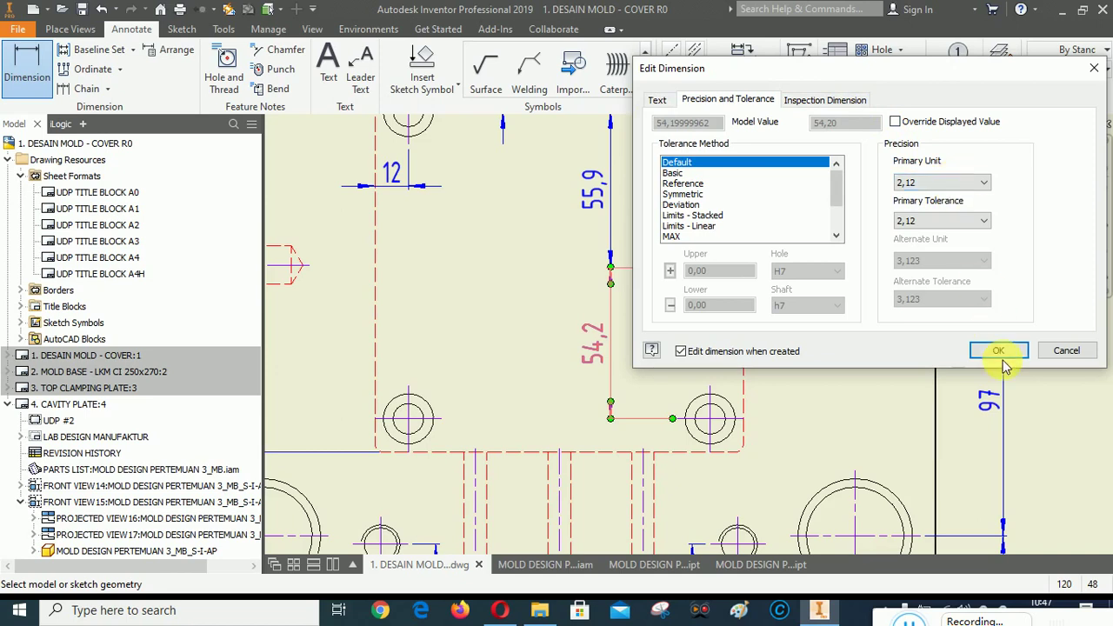
left_click(1000, 356)
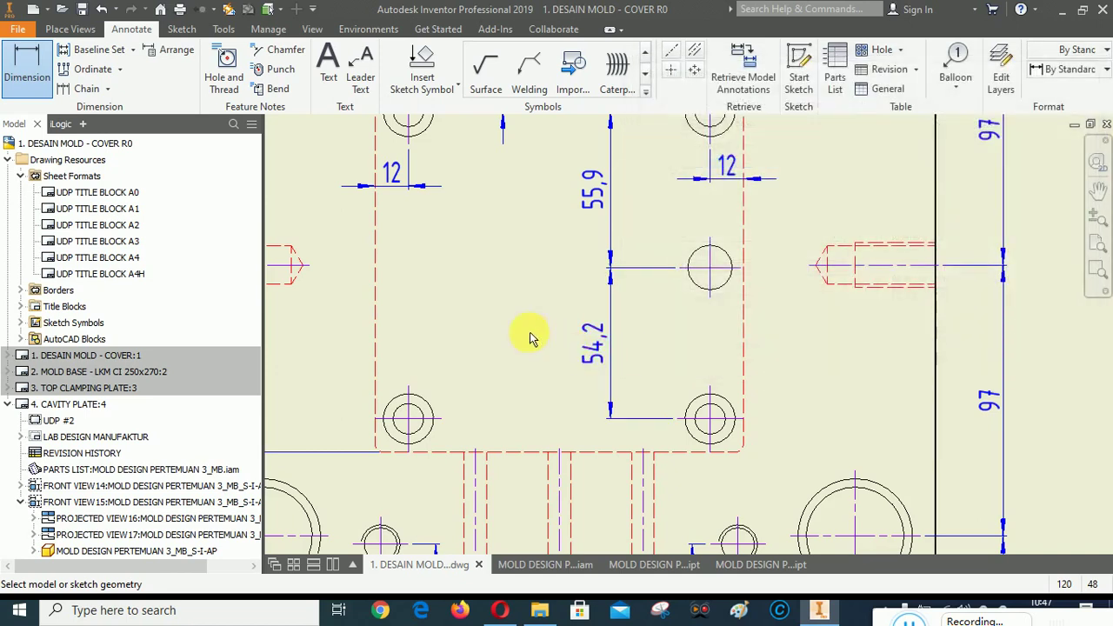
Dimension the vertical distance from the lower-right counterbored hole's center to the hidden pocket's lower edge, aligned with the dimensions above, with default tolerance.
scroll(721, 388, "up", 3)
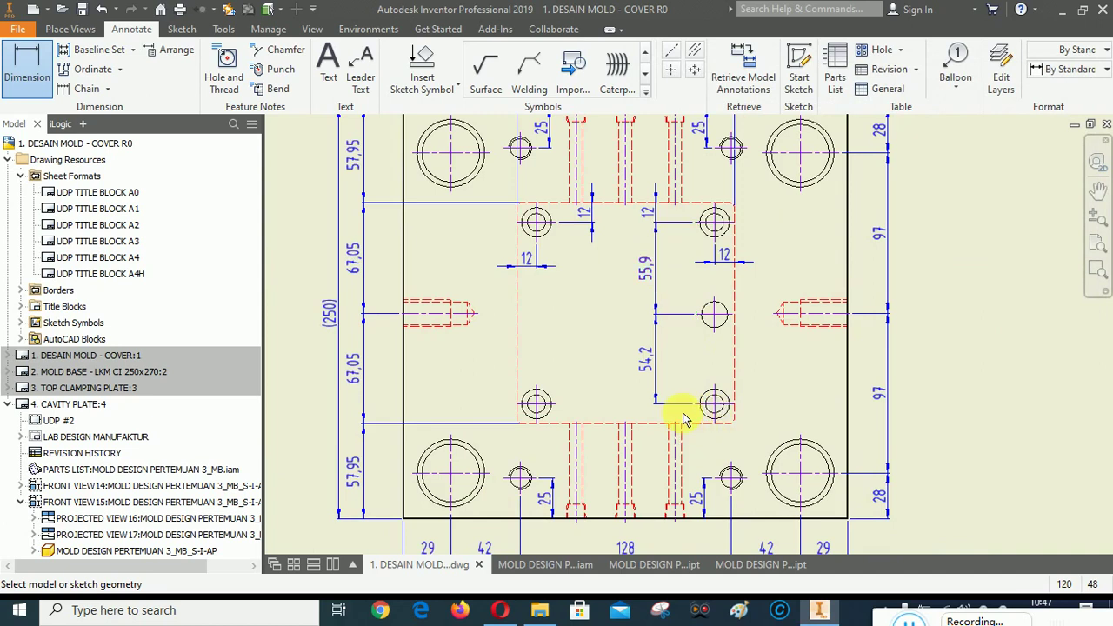
scroll(683, 420, "down", 2)
scroll(685, 409, "down", 2)
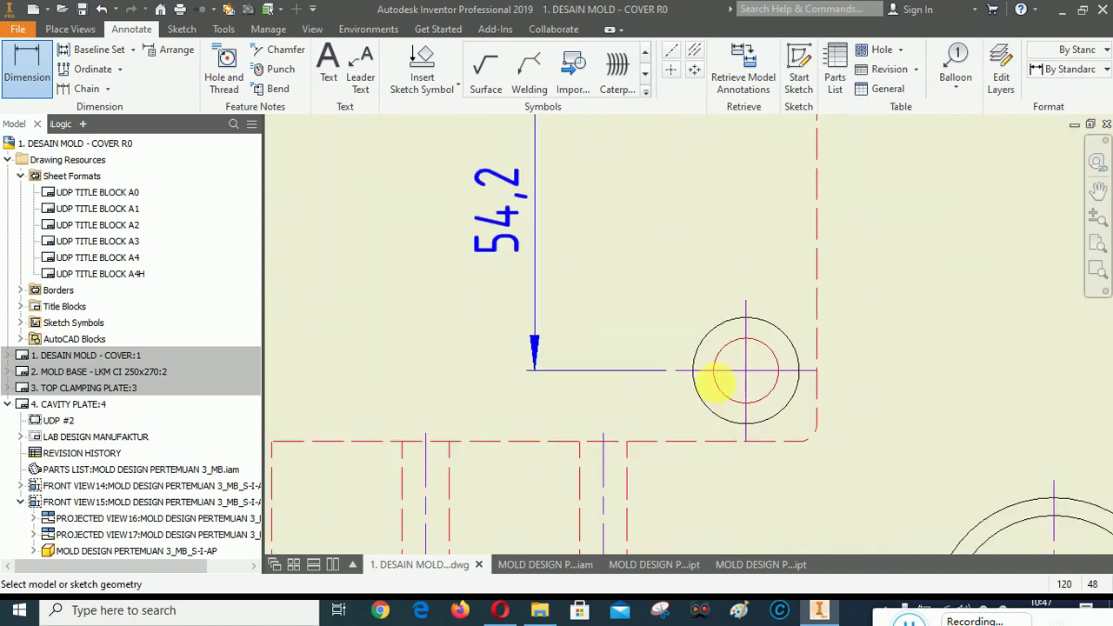
left_click(684, 376)
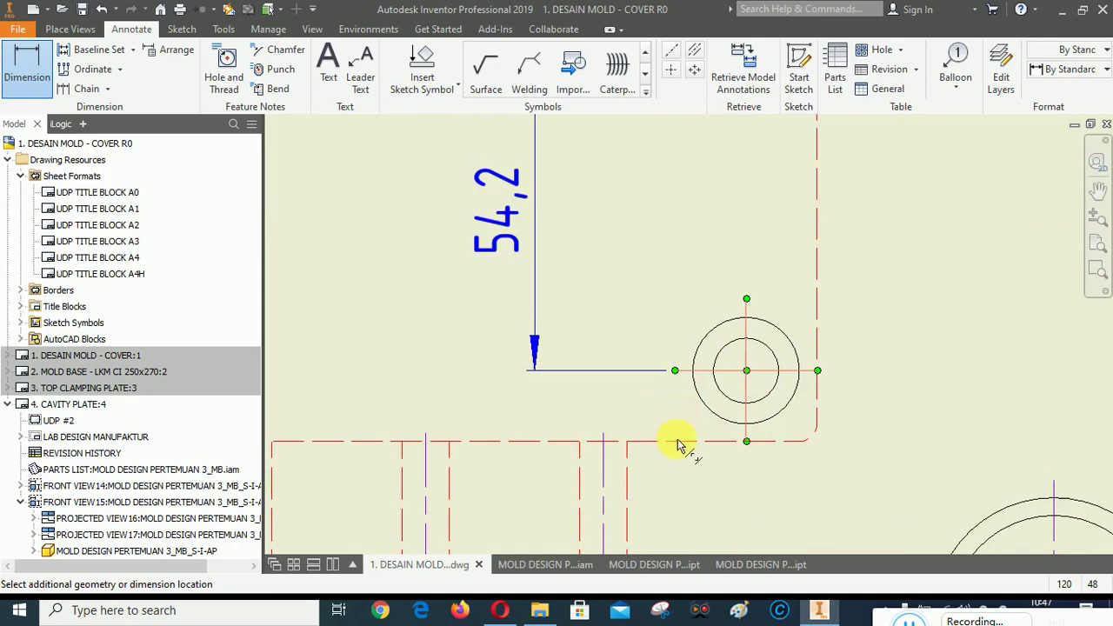
left_click(677, 439)
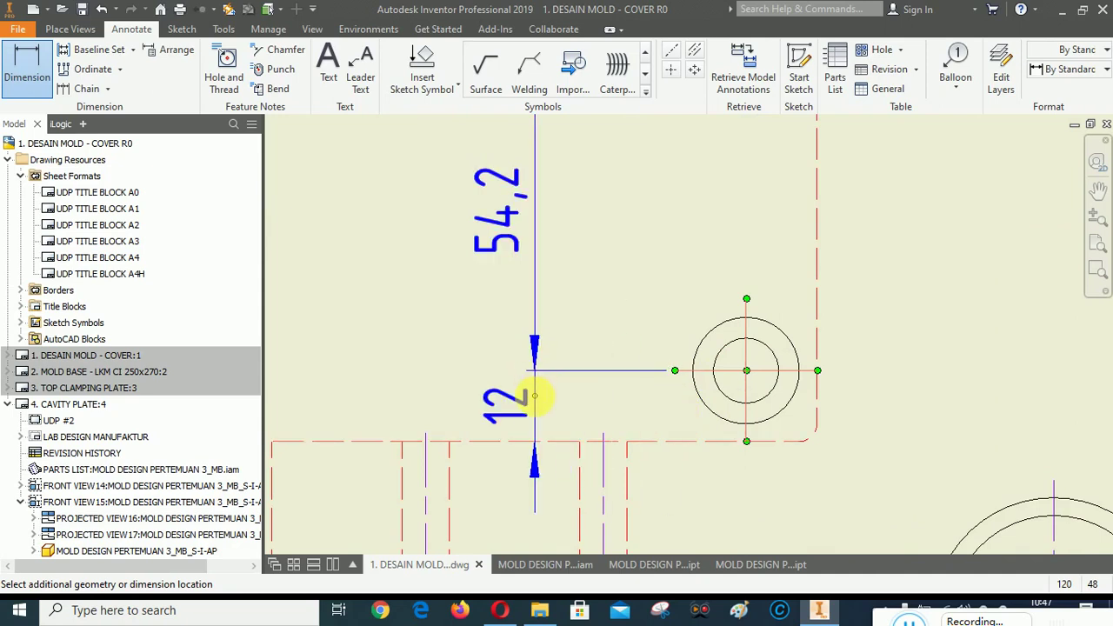
left_click(586, 412)
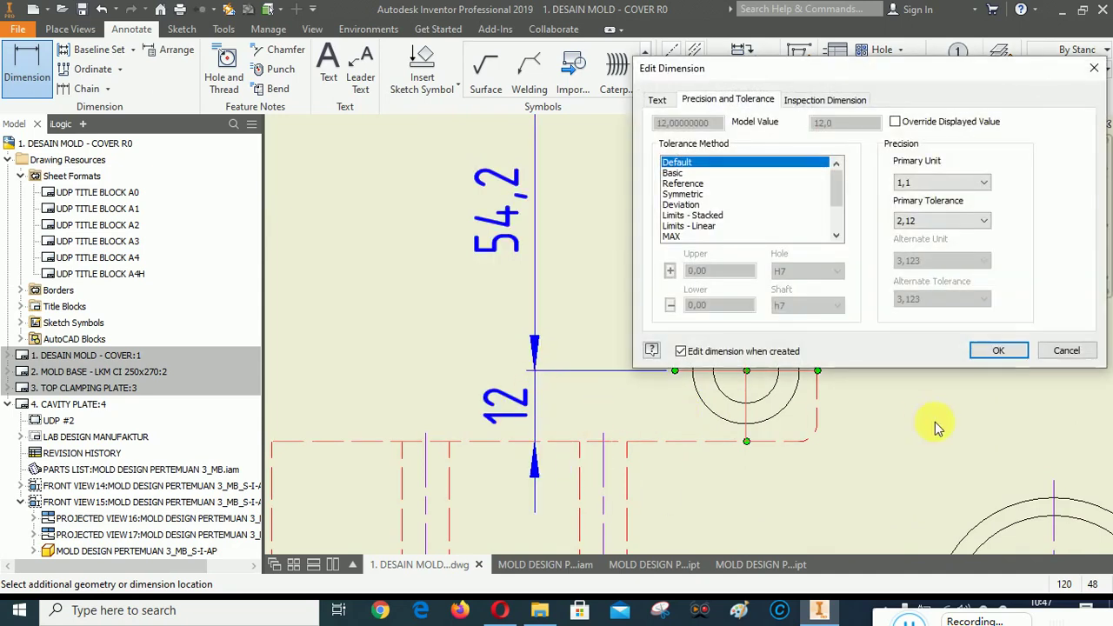
left_click(988, 348)
scroll(827, 439, "down", 3)
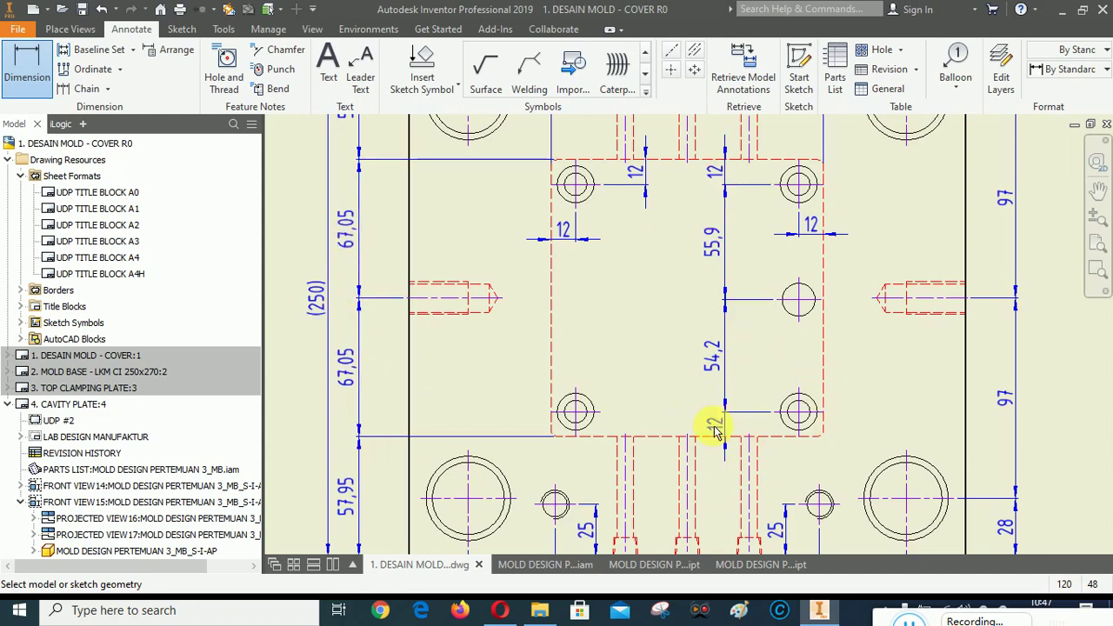
Dimension the horizontal distance from the plain hole's center to the hidden pocket's right edge, with primary unit precision 2,12.
scroll(810, 393, "up", 3)
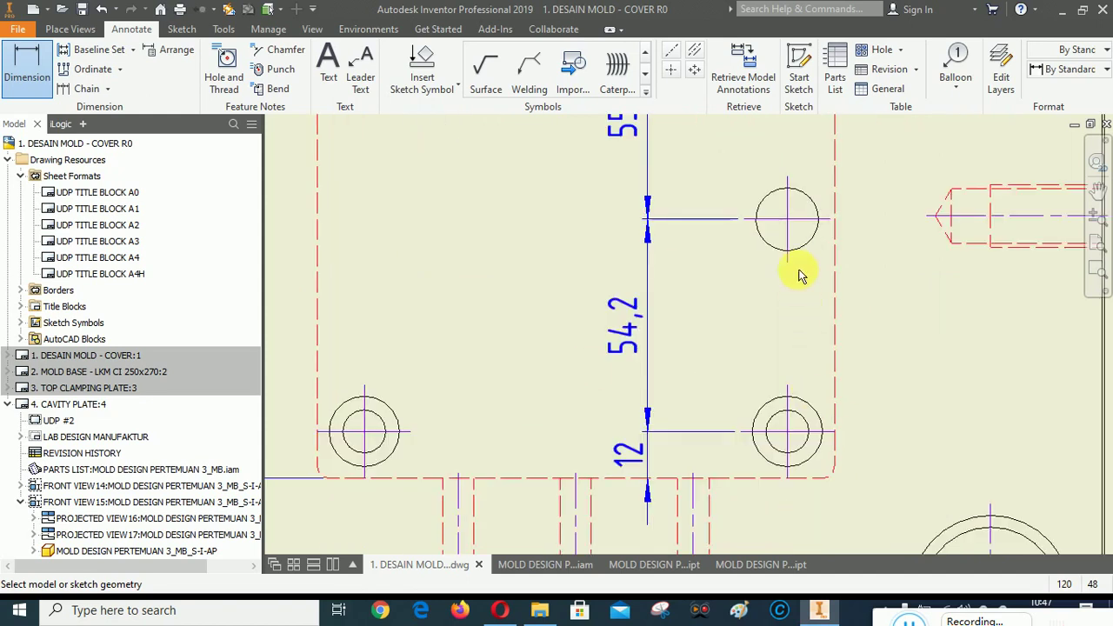
scroll(782, 367, "down", 2)
scroll(790, 275, "up", 4)
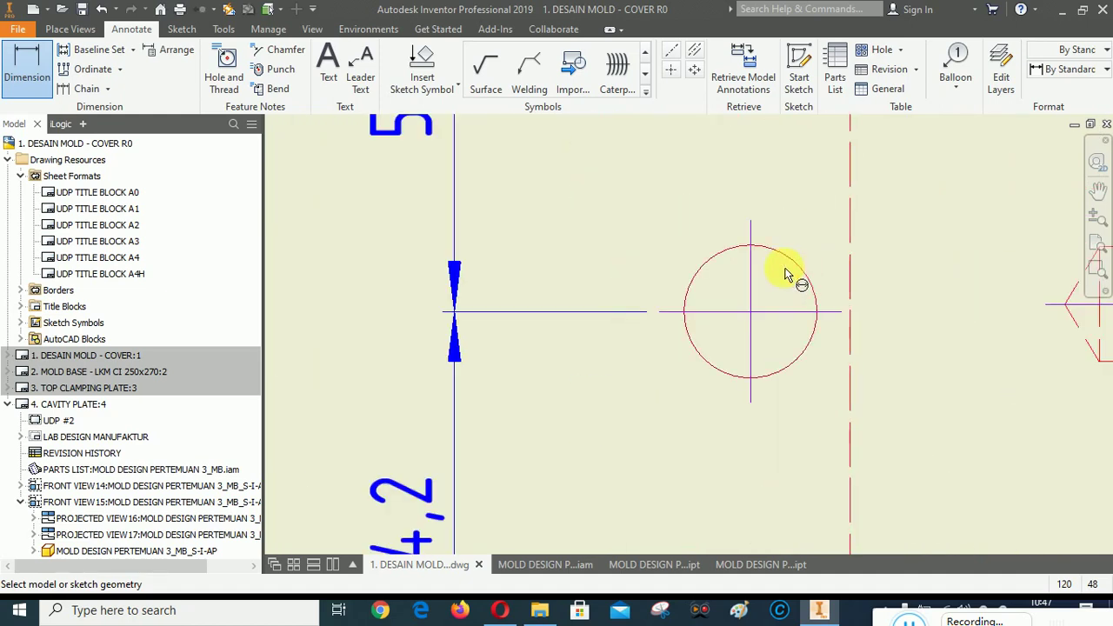
left_click(752, 276)
left_click(852, 228)
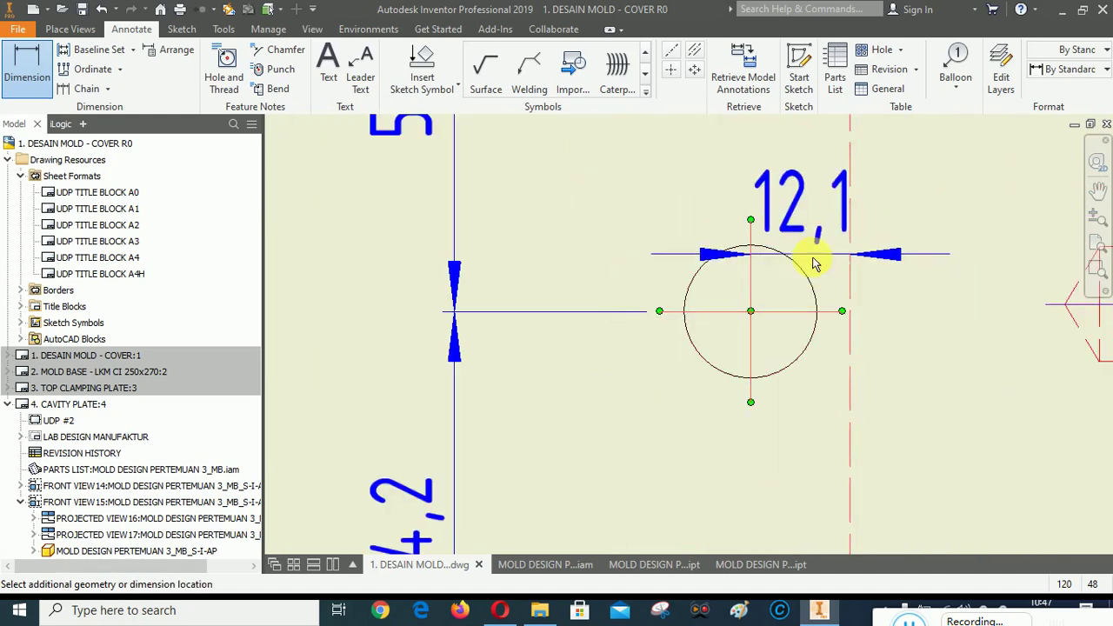
scroll(790, 241, "down", 2)
scroll(790, 223, "up", 4)
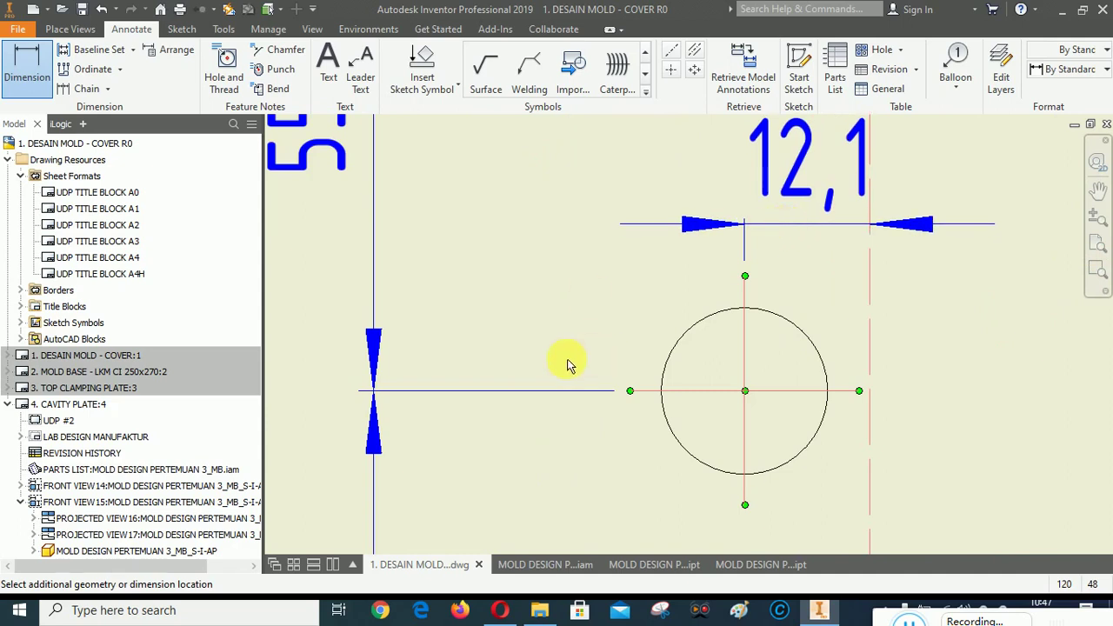
left_click(327, 252)
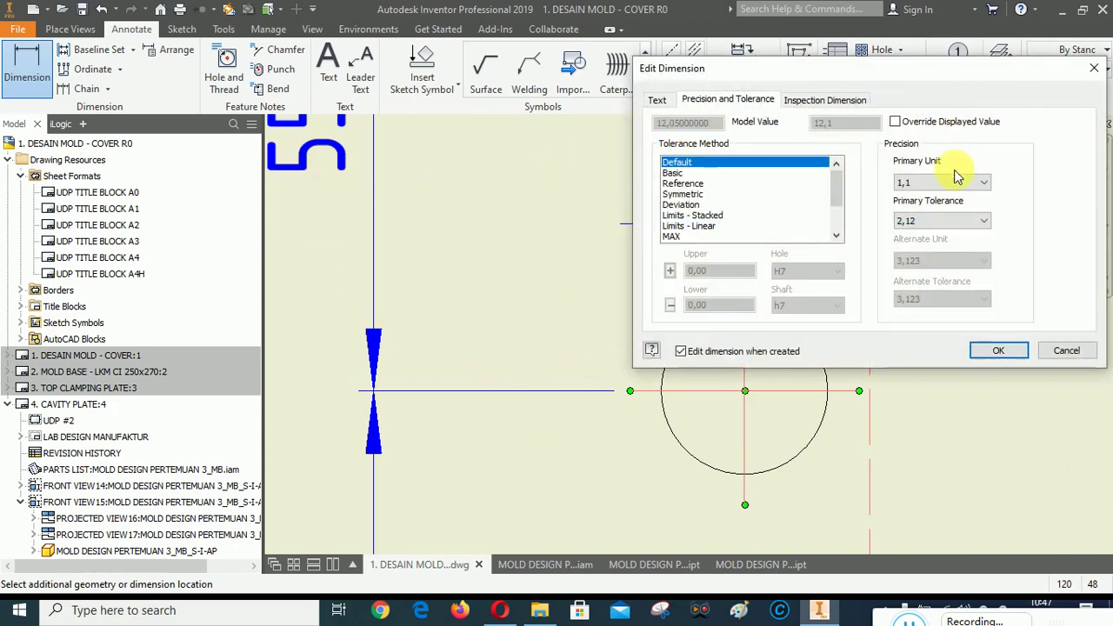
left_click(928, 184)
left_click(909, 218)
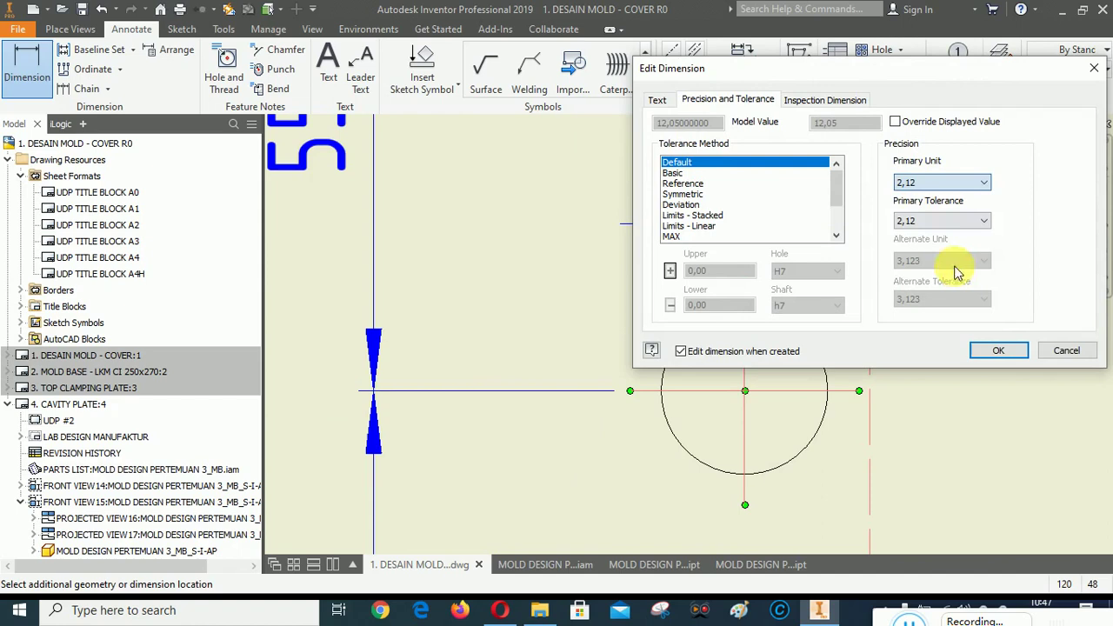
left_click(999, 351)
scroll(744, 472, "down", 2)
right_click(1006, 305)
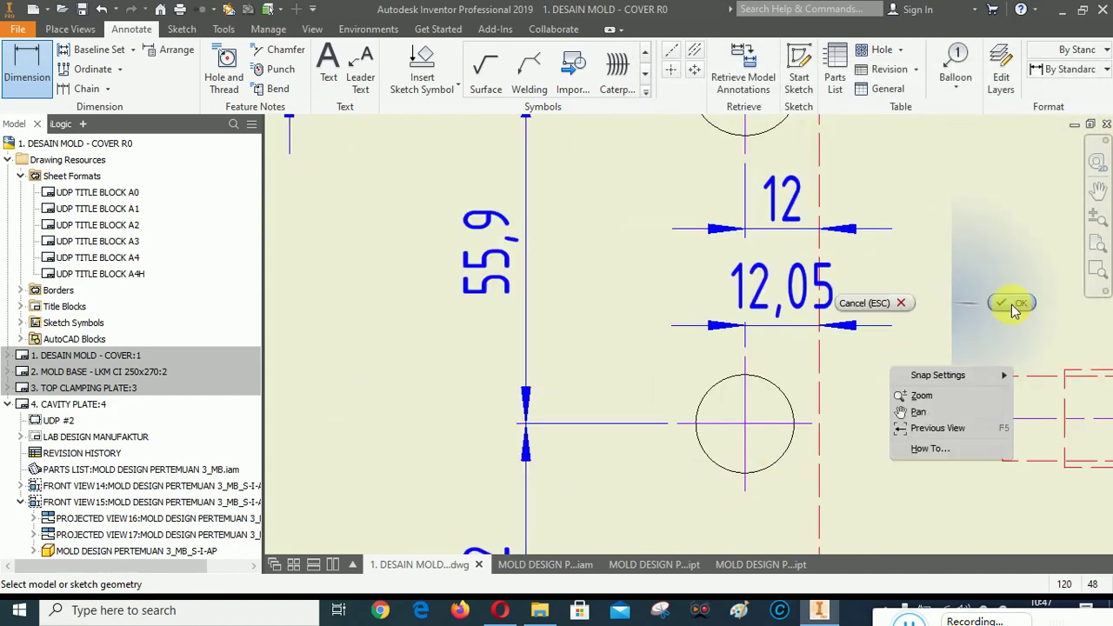
key("Escape")
Move the plain hole's horizontal dimension text left of its arrows and shift the upper-right counterbored hole's horizontal dimension slightly upward.
left_click(782, 300)
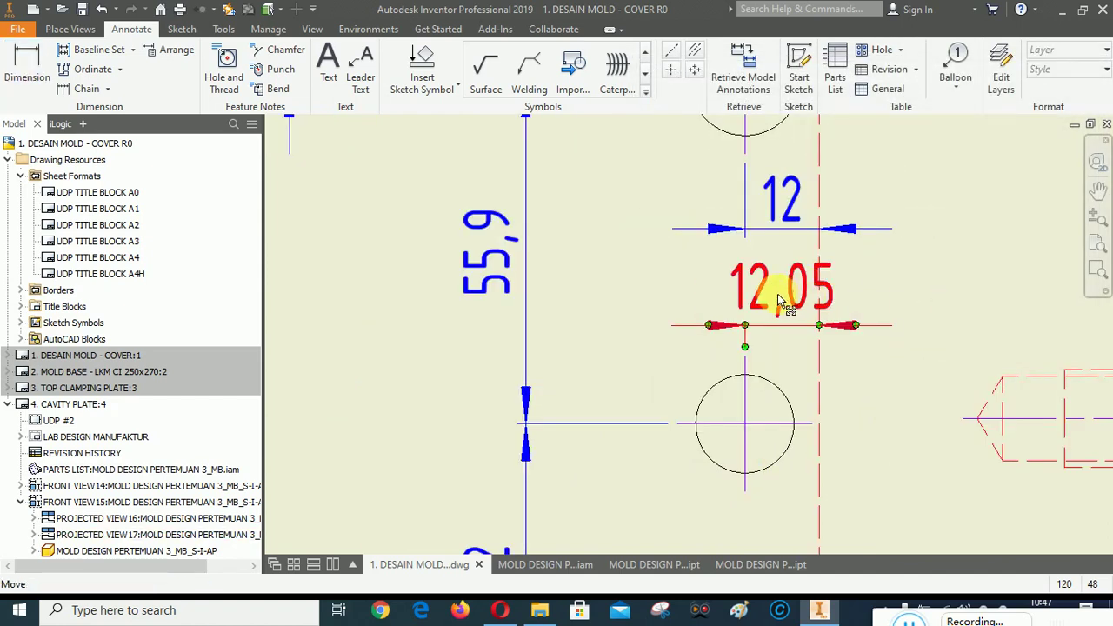
left_click_drag(780, 300, 649, 318)
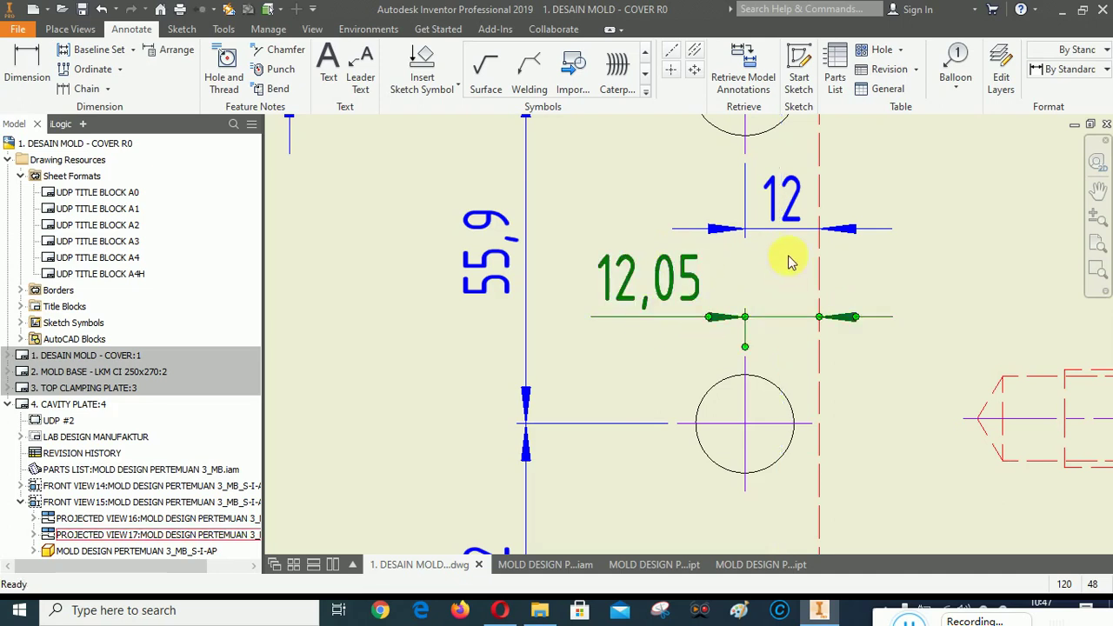
left_click(783, 228)
left_click_drag(784, 231, 785, 218)
Dimension the horizontal distance from the lower-right counterbored hole's center to the pocket's right edge, placed above the hole with default tolerance.
scroll(785, 218, "down", 4)
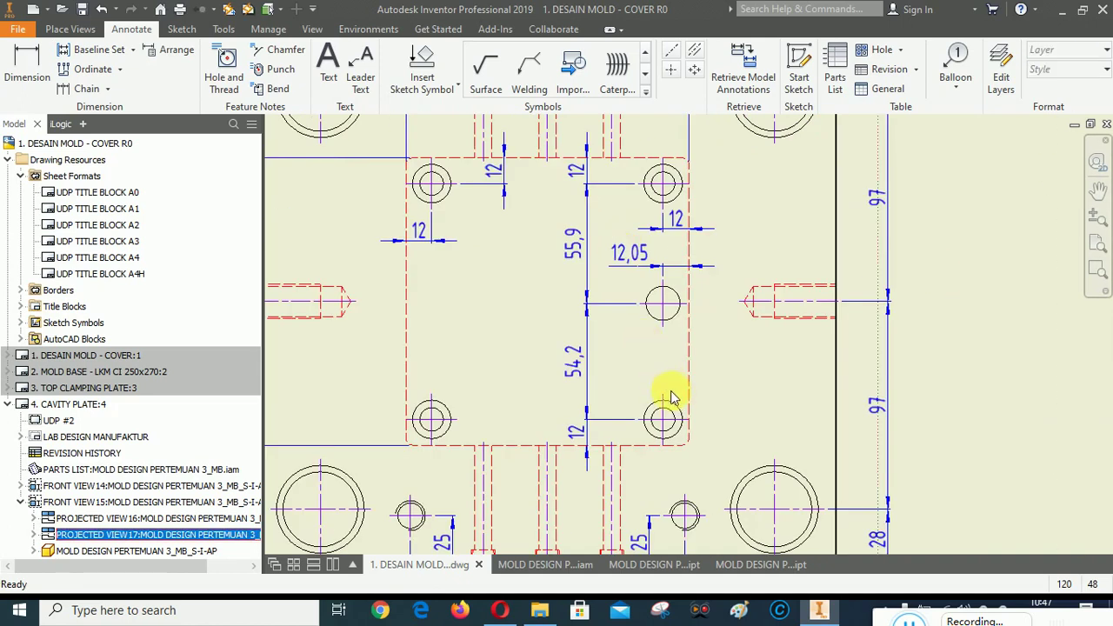
scroll(672, 397, "up", 3)
key("d")
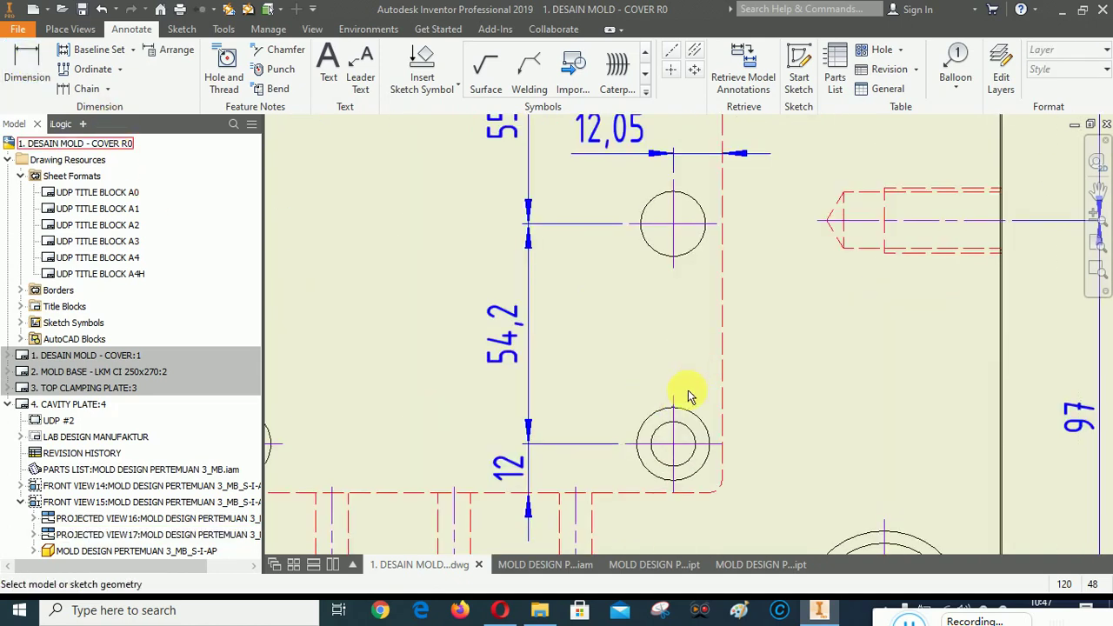
left_click(673, 398)
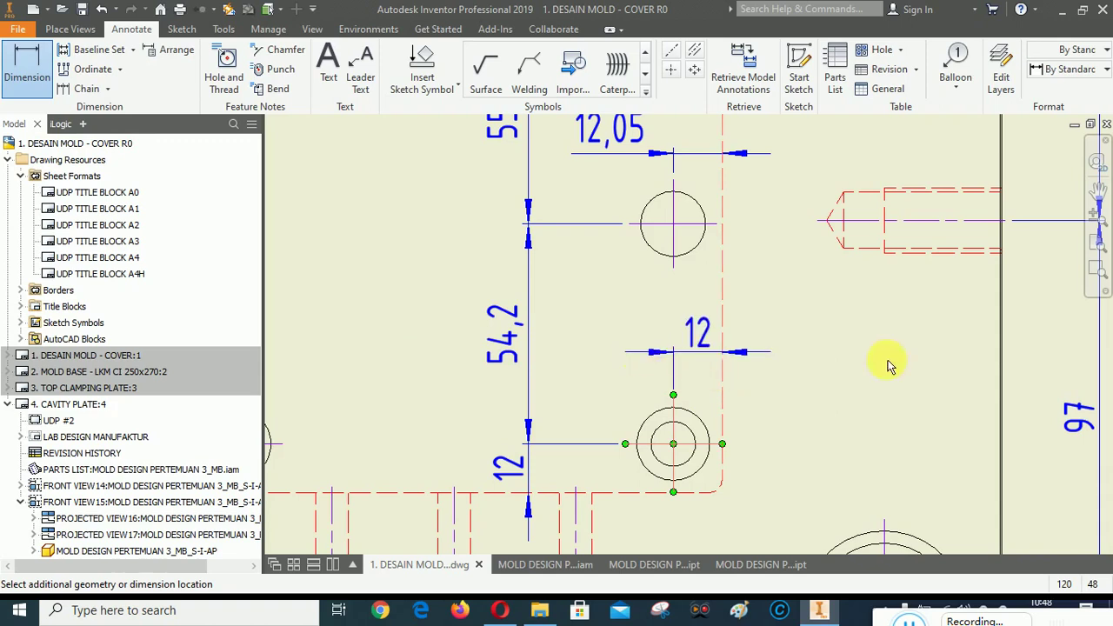
left_click(850, 333)
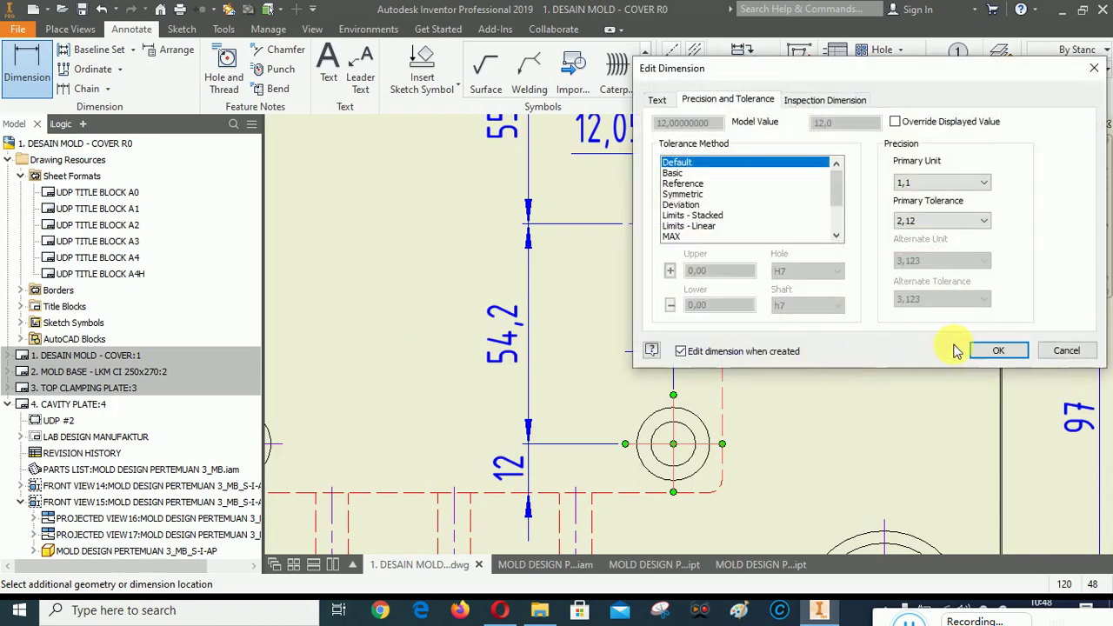
left_click(1002, 349)
Dimension the horizontal distance from the pocket's left edge to the lower-left counterbored hole's center, placed above the hole with default tolerance.
scroll(1000, 347, "down", 4)
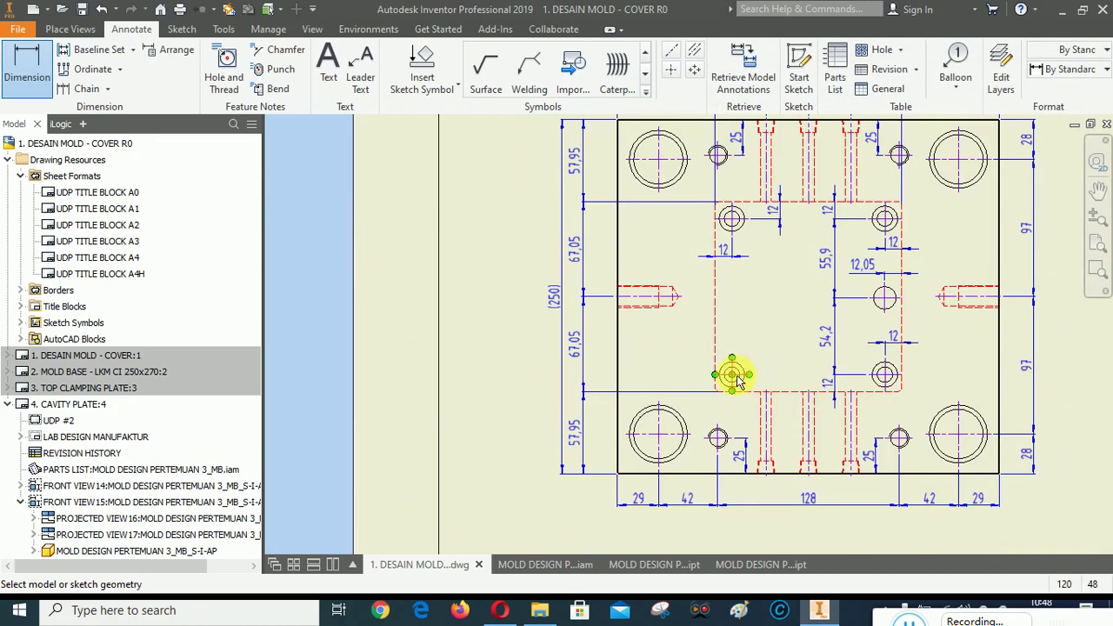
scroll(735, 378, "up", 5)
left_click(725, 331)
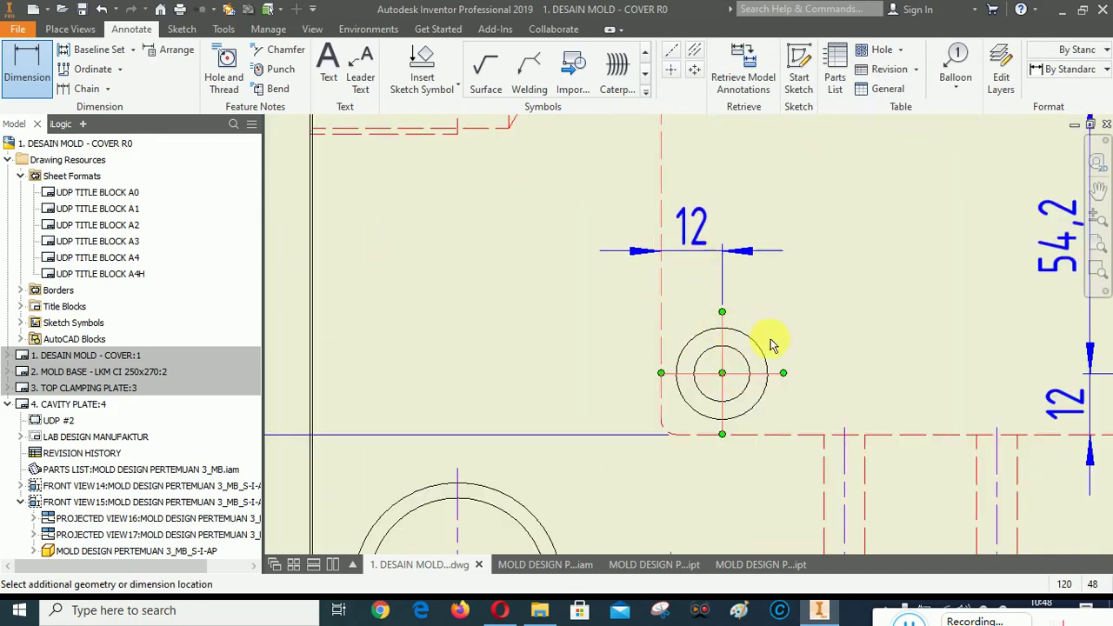
left_click(758, 365)
left_click(996, 350)
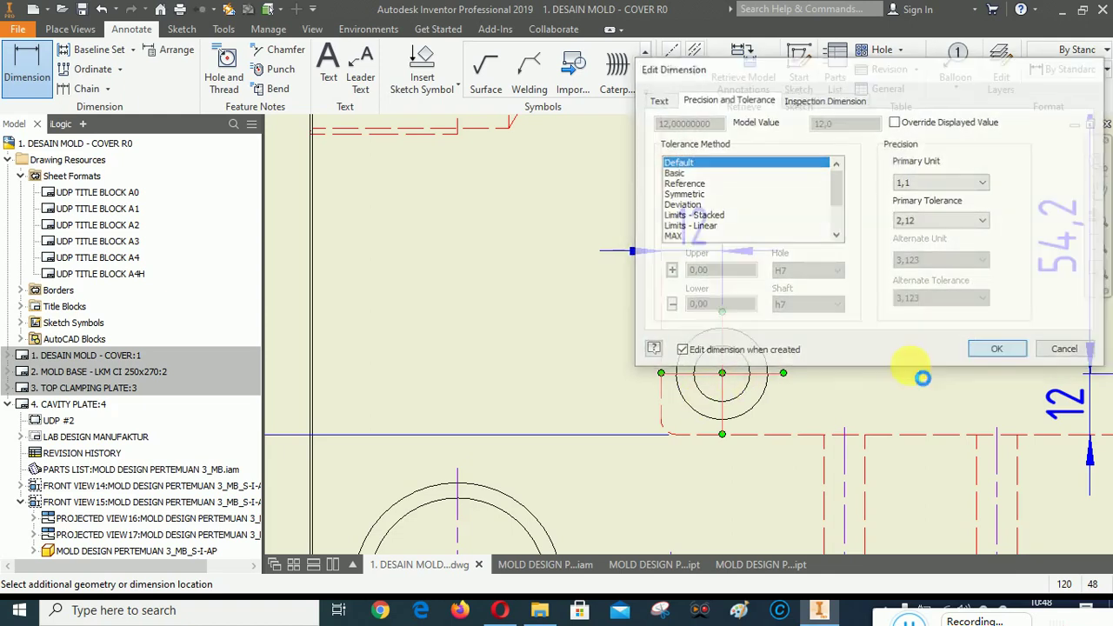
Dimension the vertical distance from the lower-left counterbored hole's center to the pocket's lower edge, placed right of the hole with default tolerance.
left_click(768, 374)
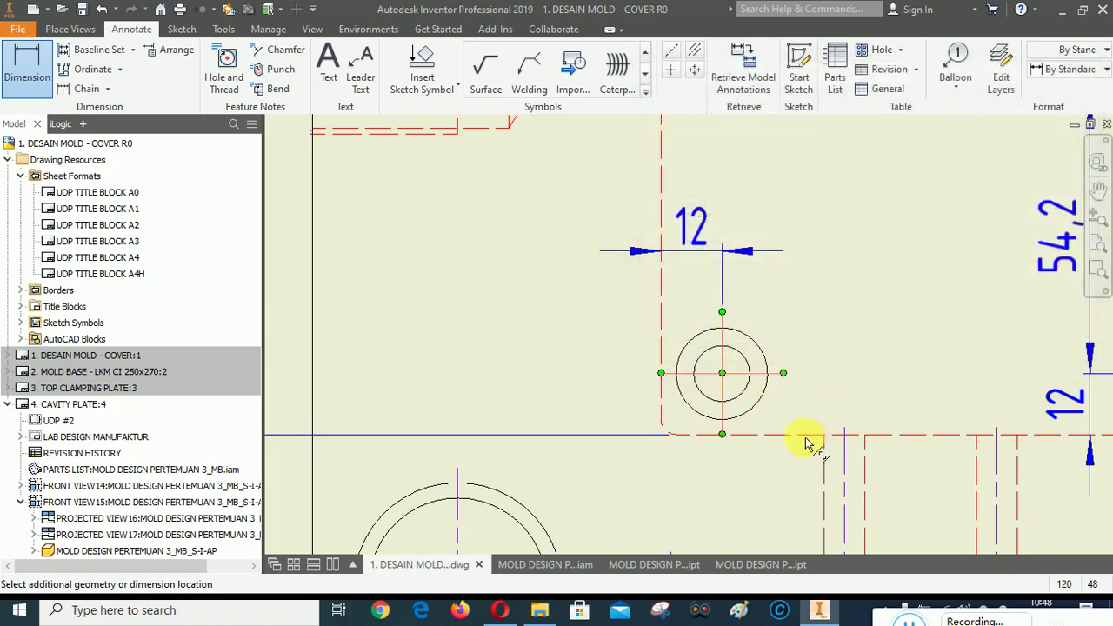
left_click(807, 438)
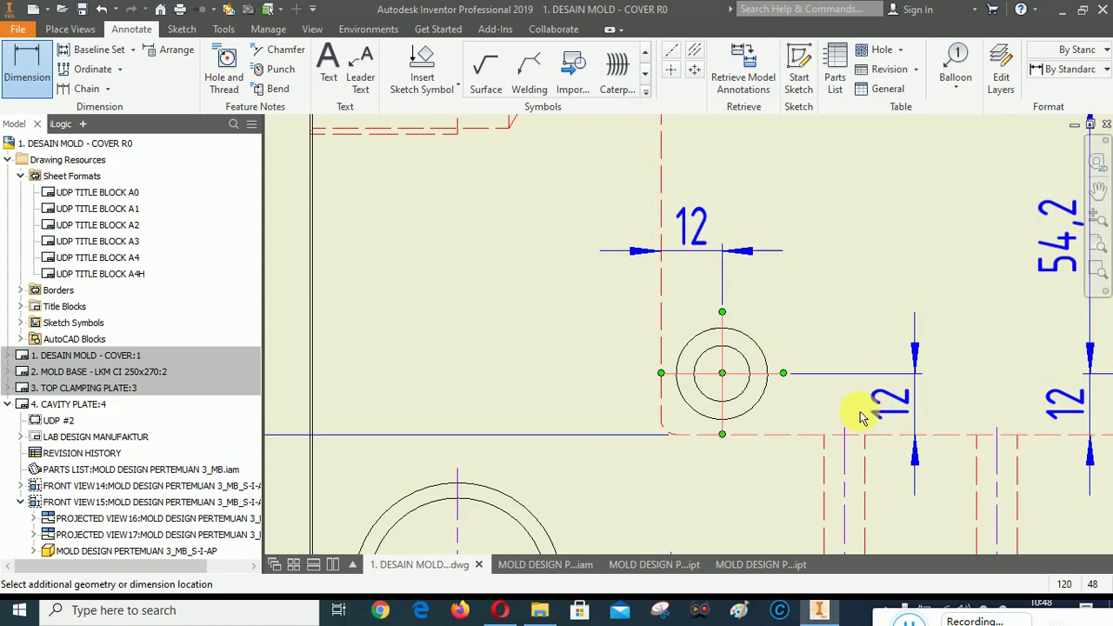
left_click(678, 435)
left_click(994, 348)
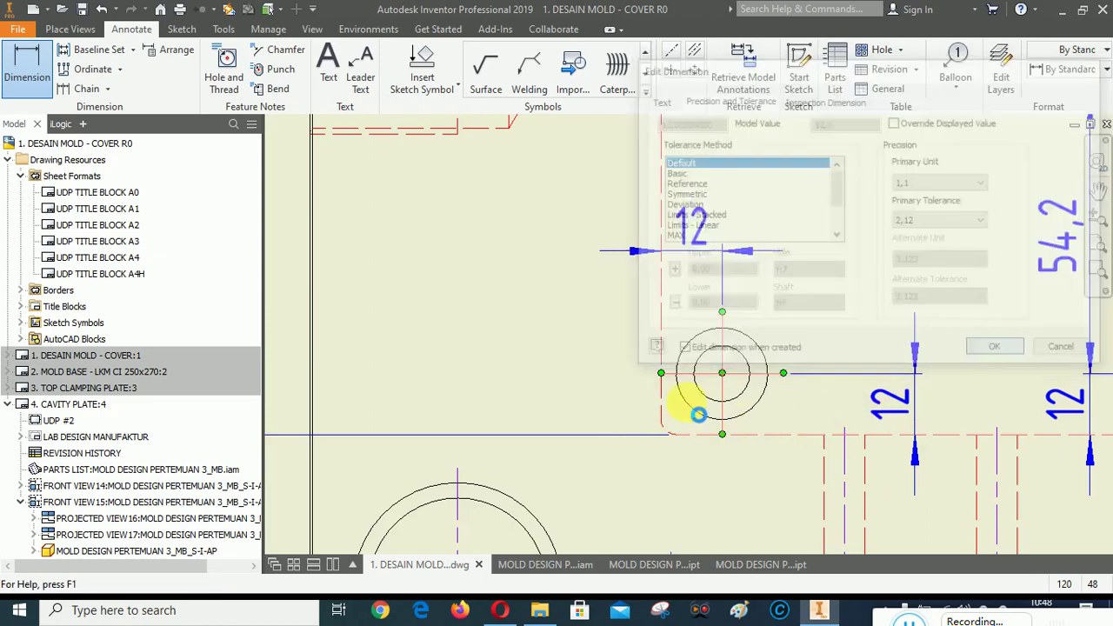
Dimension the thread depth of the left side's hidden tapped hole from the plate's left edge, placed above the hole with default tolerance.
scroll(592, 381, "down", 3)
scroll(820, 409, "down", 2)
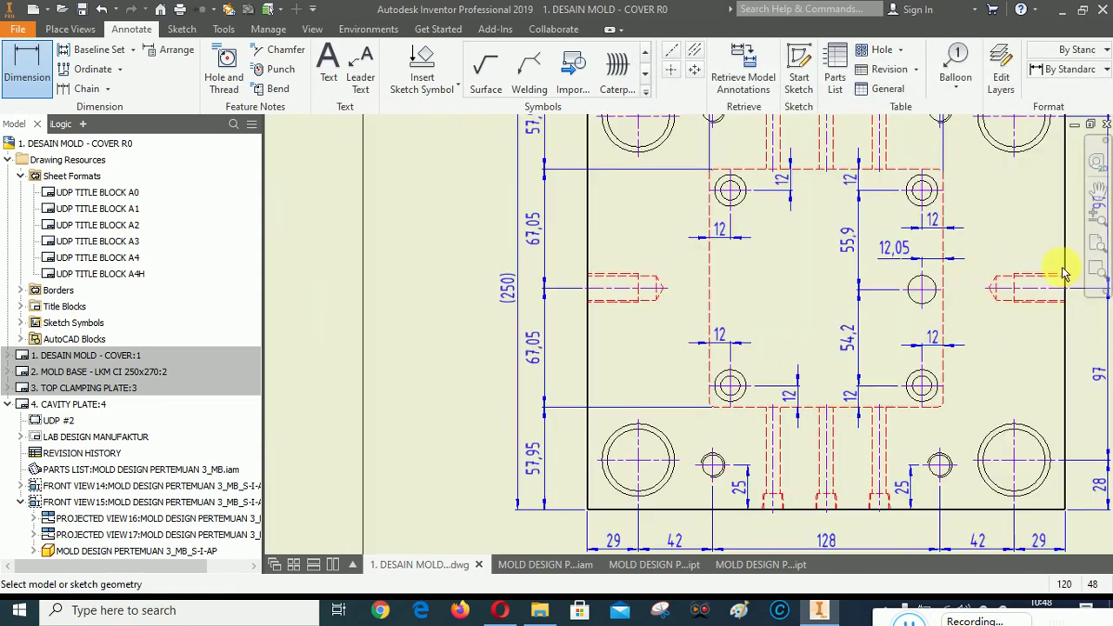
left_click(1098, 190)
mouse_move(800, 348)
left_mouse_down()
mouse_move(566, 310)
mouse_move(492, 265)
mouse_move(507, 330)
mouse_move(635, 377)
mouse_move(658, 487)
mouse_move(657, 405)
mouse_move(701, 298)
mouse_move(700, 335)
left_mouse_up()
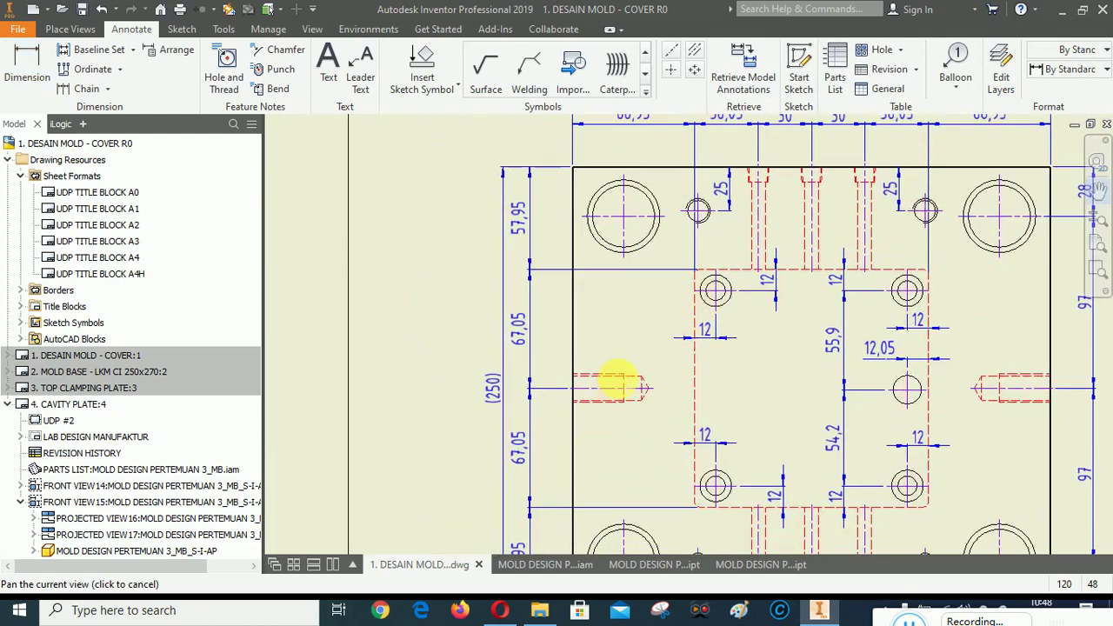
scroll(613, 382, "up", 2)
scroll(606, 385, "up", 3)
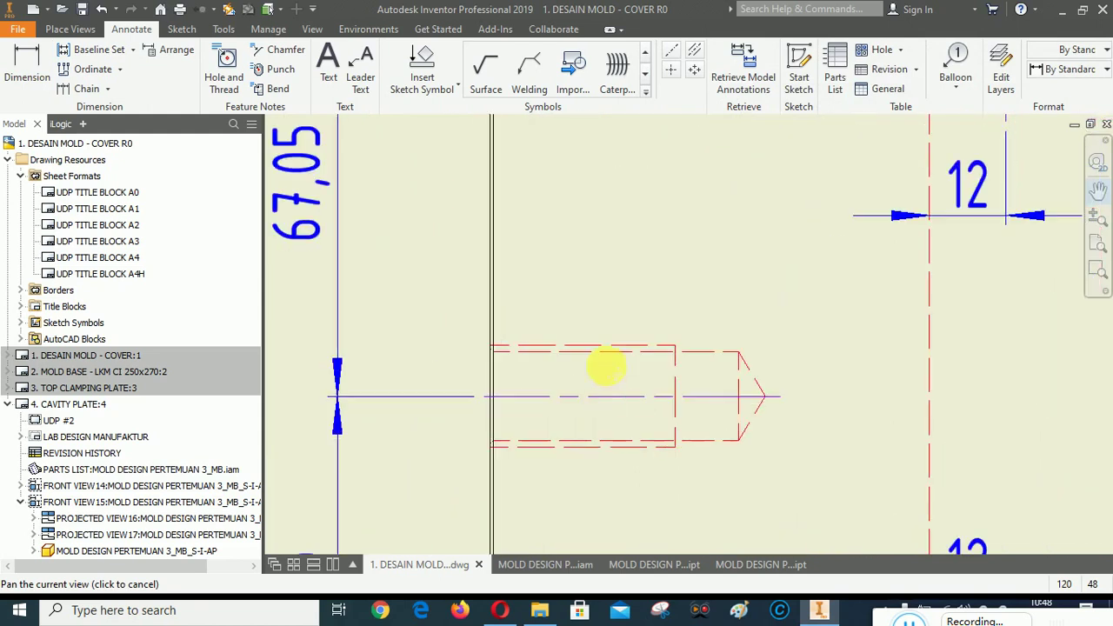
right_click(720, 261)
left_click(644, 256)
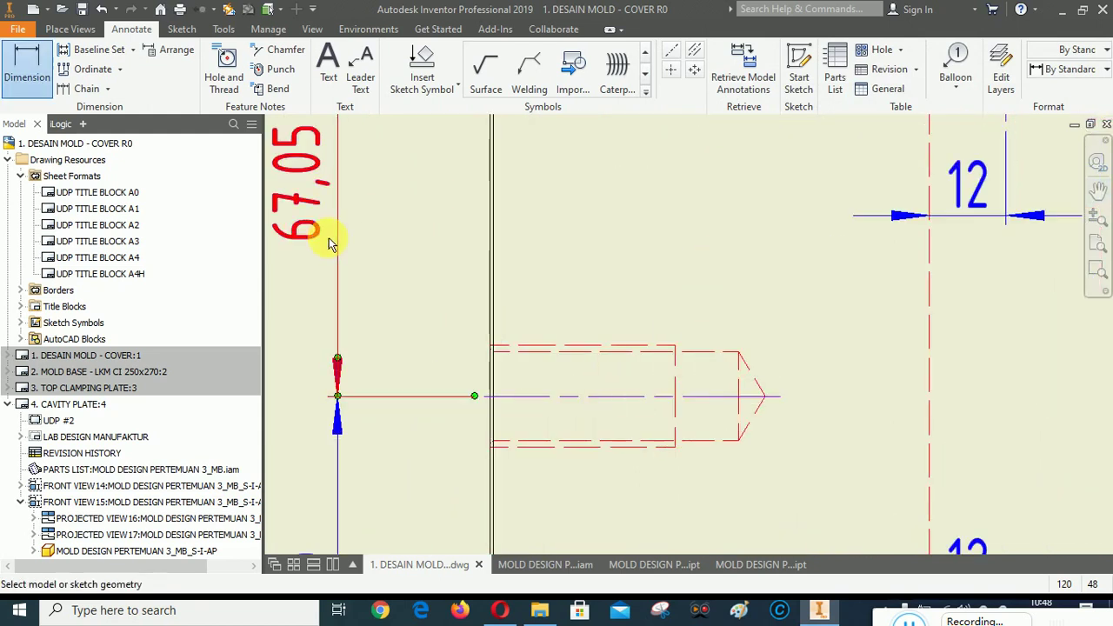
left_click(32, 55)
scroll(492, 269, "up", 2)
left_click(492, 314)
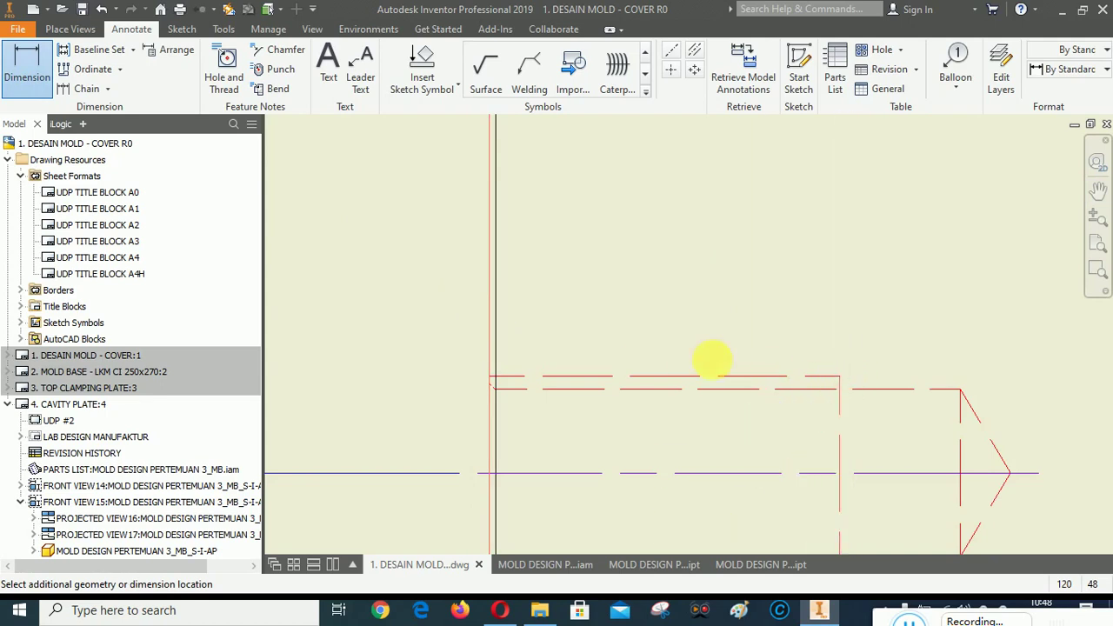
left_click(712, 358)
scroll(712, 359, "down", 2)
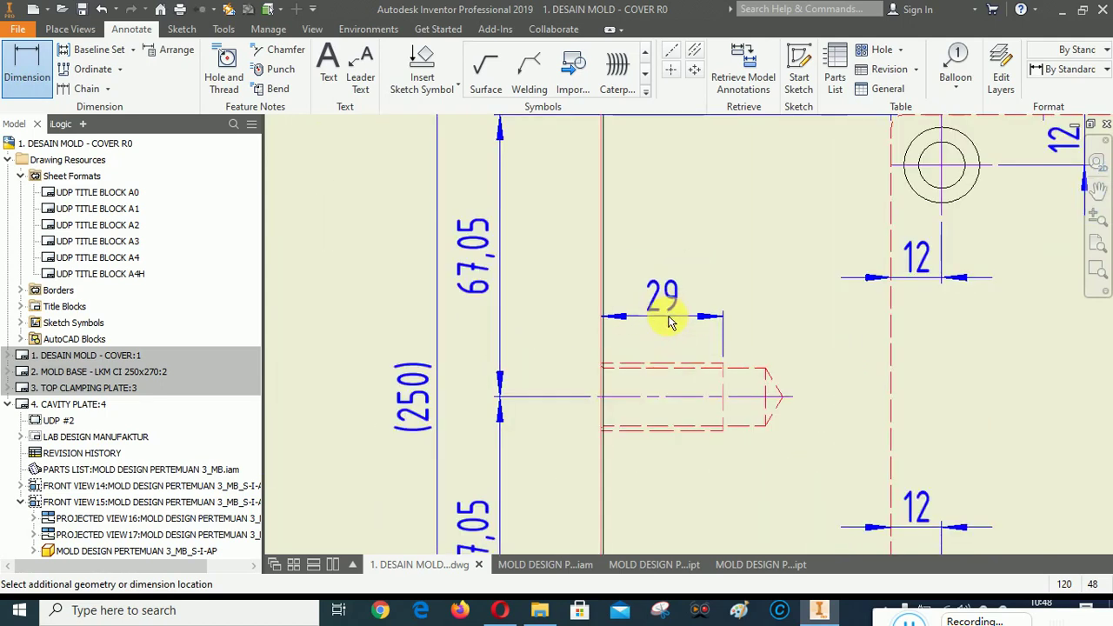
left_click(670, 324)
left_click(998, 348)
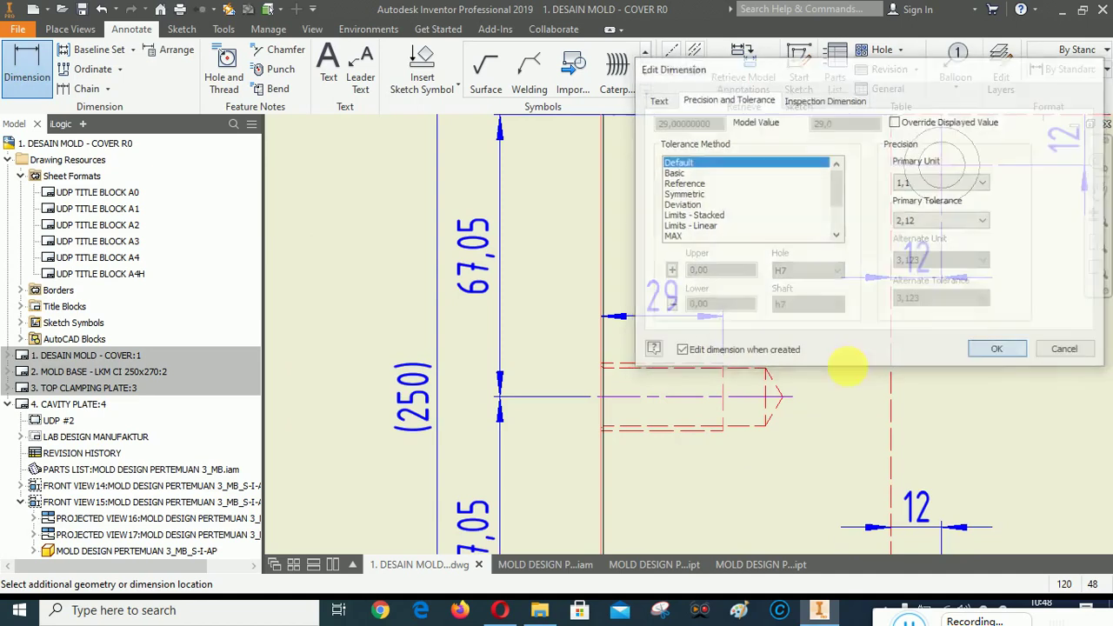
Dimension the drill depth of the left tapped hole from the plate's left edge, stacked above the thread depth dimension with default tolerance.
scroll(653, 395, "up", 2)
scroll(642, 384, "up", 2)
left_click(498, 294)
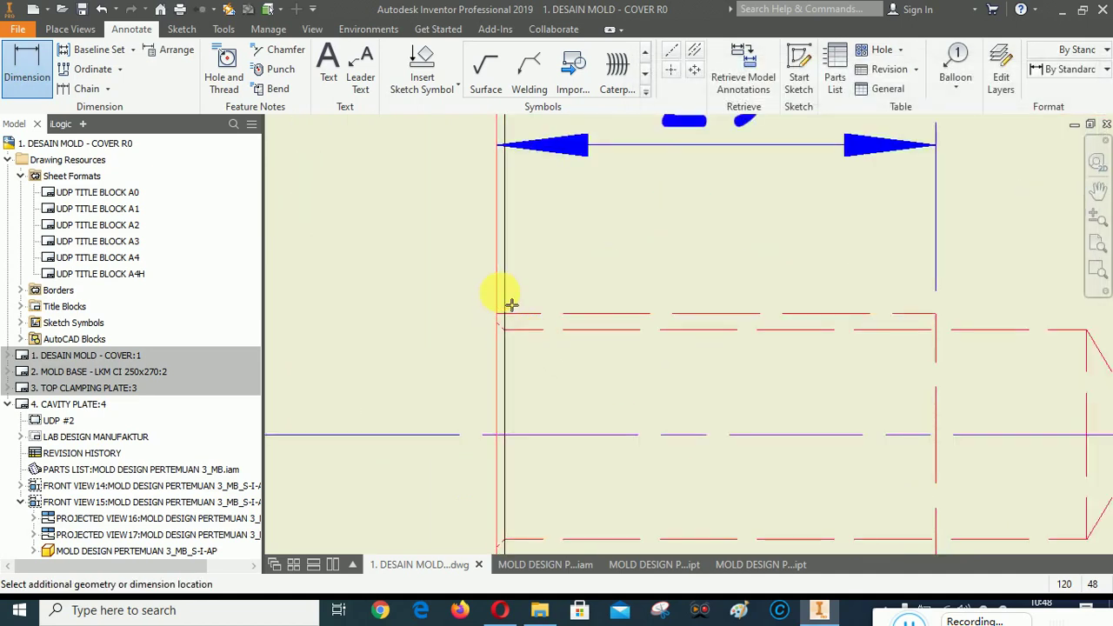
scroll(468, 341, "down", 2)
left_click(833, 361)
scroll(745, 385, "down", 3)
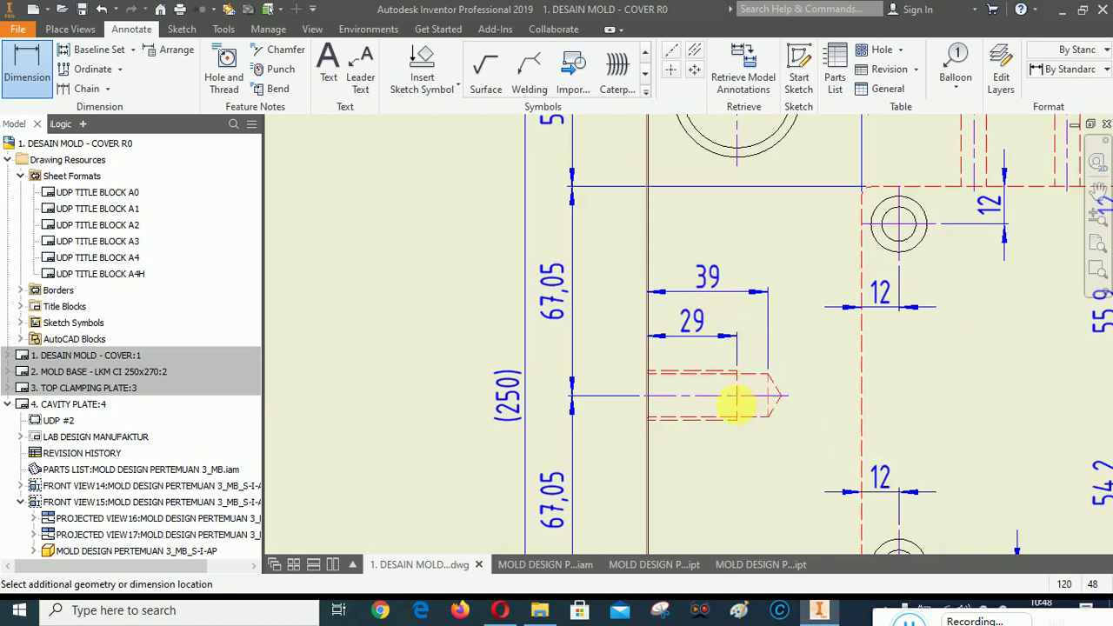
left_click(733, 402)
left_click(999, 348)
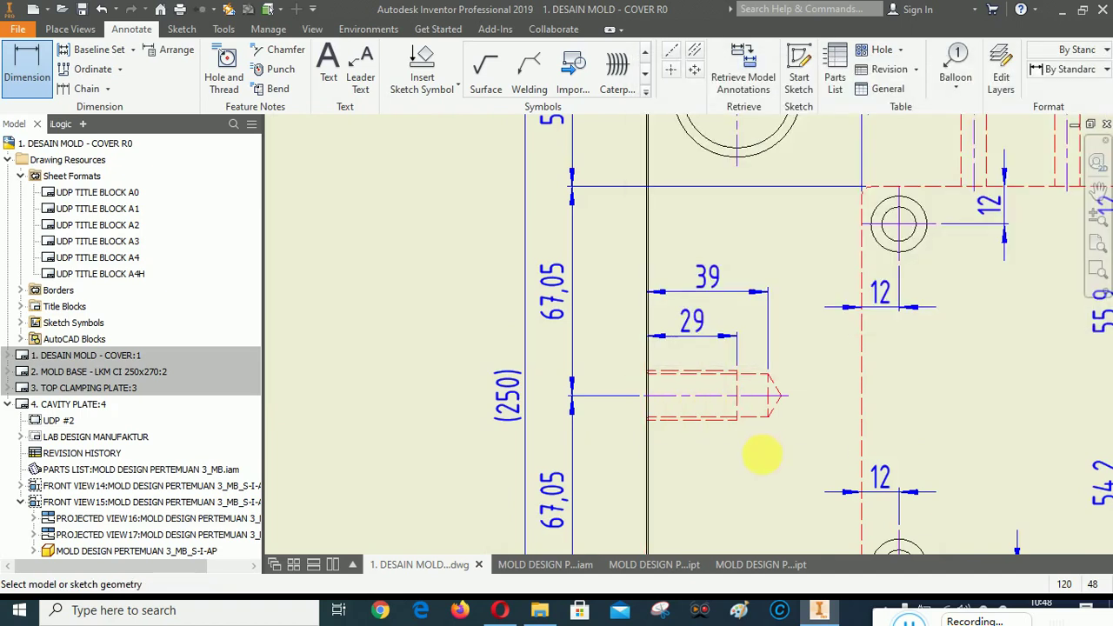
right_click(762, 456)
left_click(821, 461)
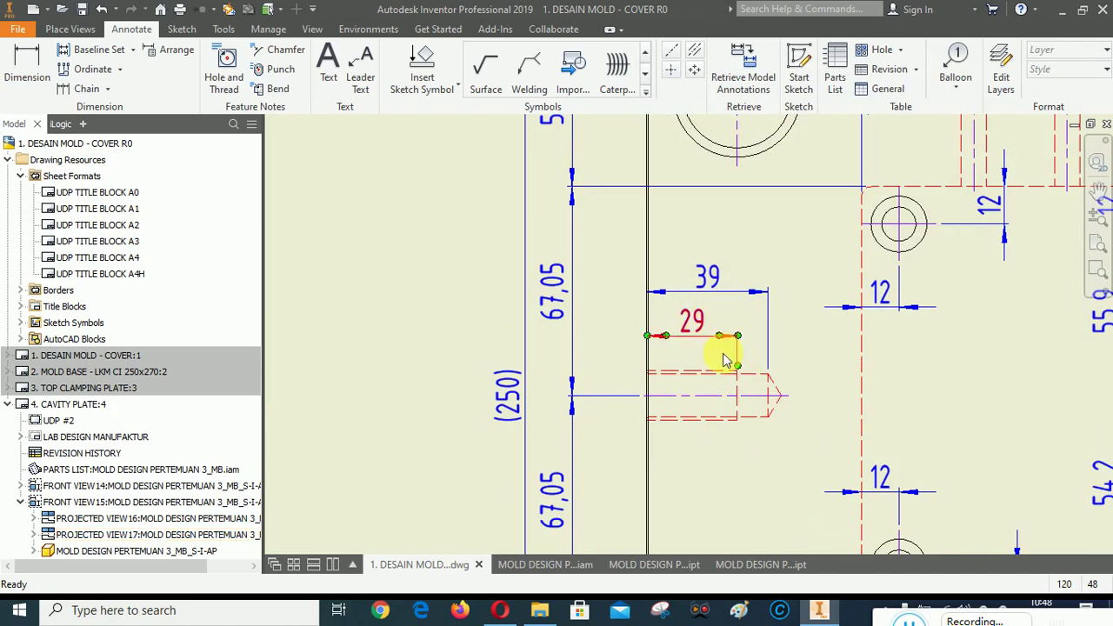
Run Arrange Dimensions on the 29 and 39 depth dimensions of the left side hole.
left_click(708, 280)
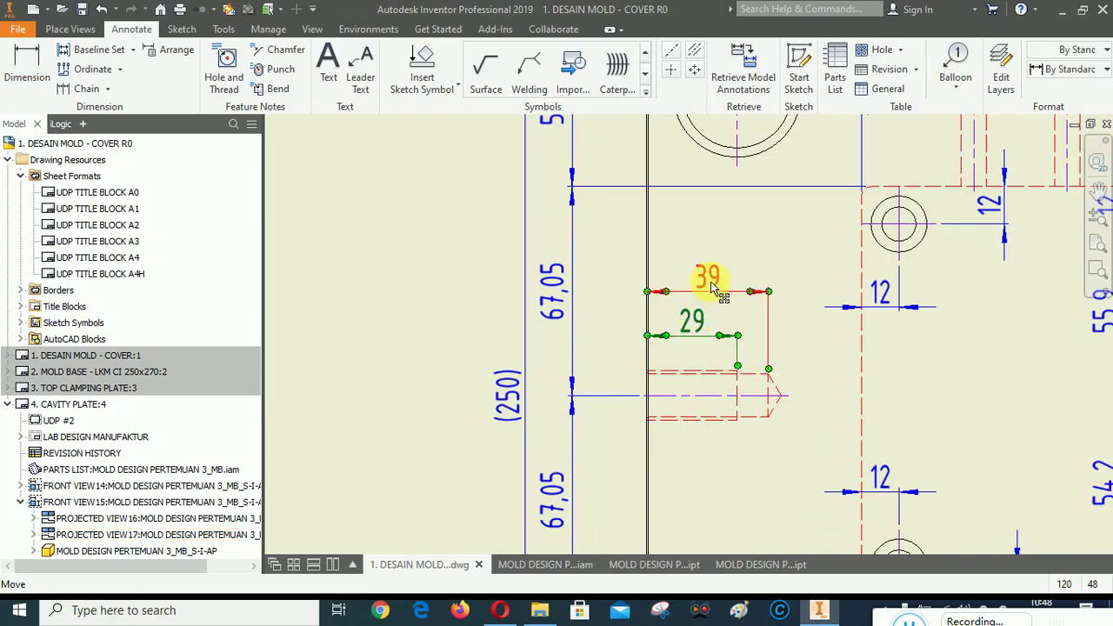
right_click(718, 292)
left_click(746, 425)
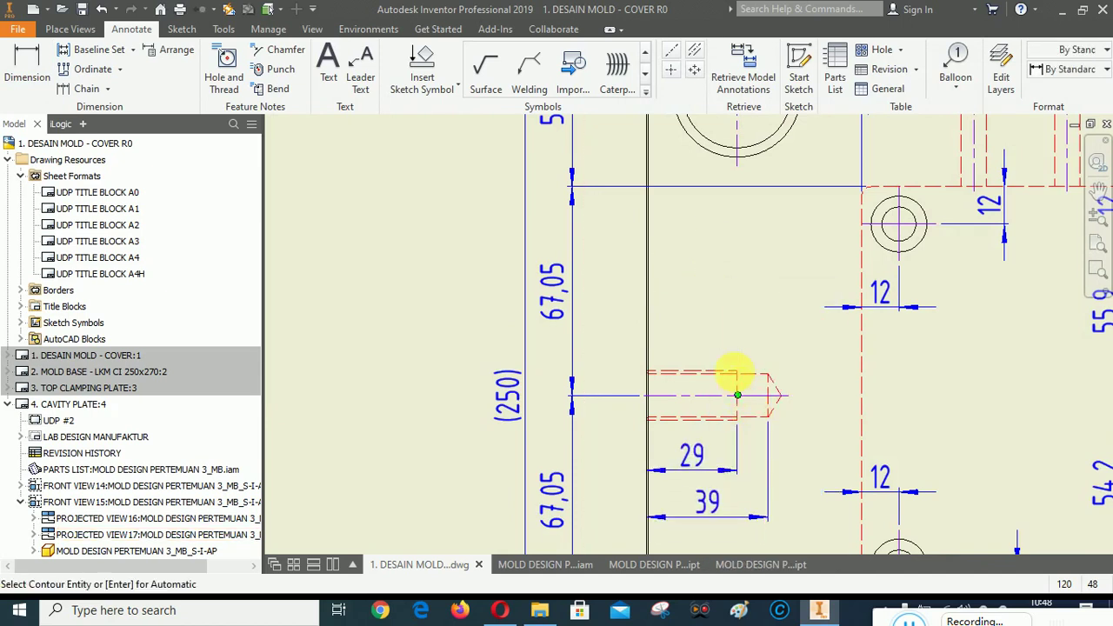
scroll(739, 378, "up", 4)
key("Escape")
scroll(726, 422, "down", 4)
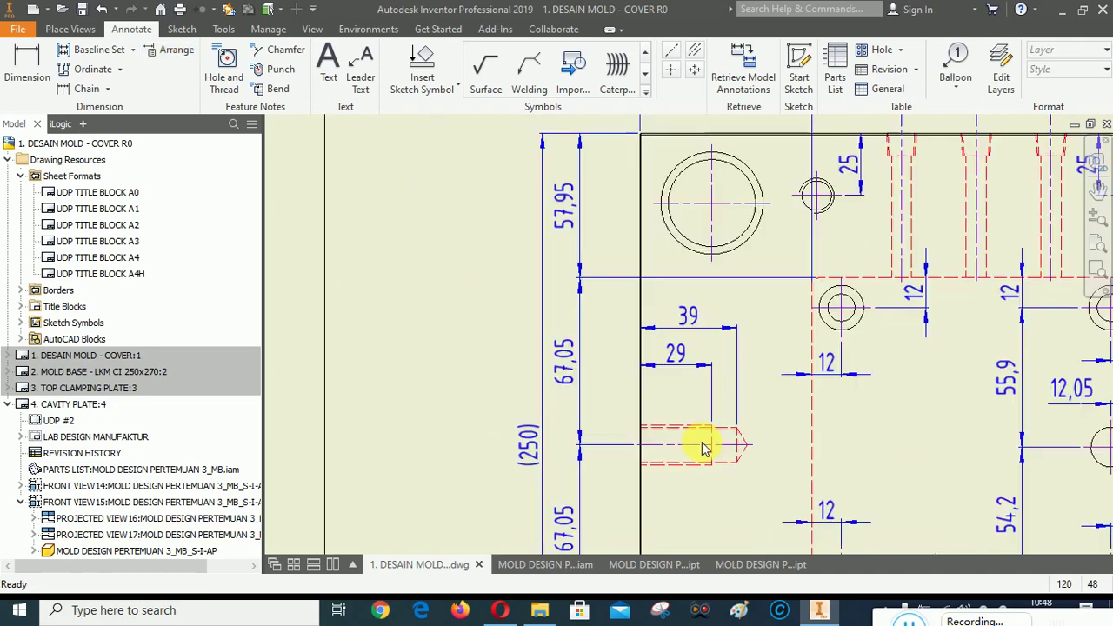
Arrange the left side hole's 29 and 39 depth dimensions again, taking the hole's hidden thread outline as the contour.
scroll(783, 374, "up", 3)
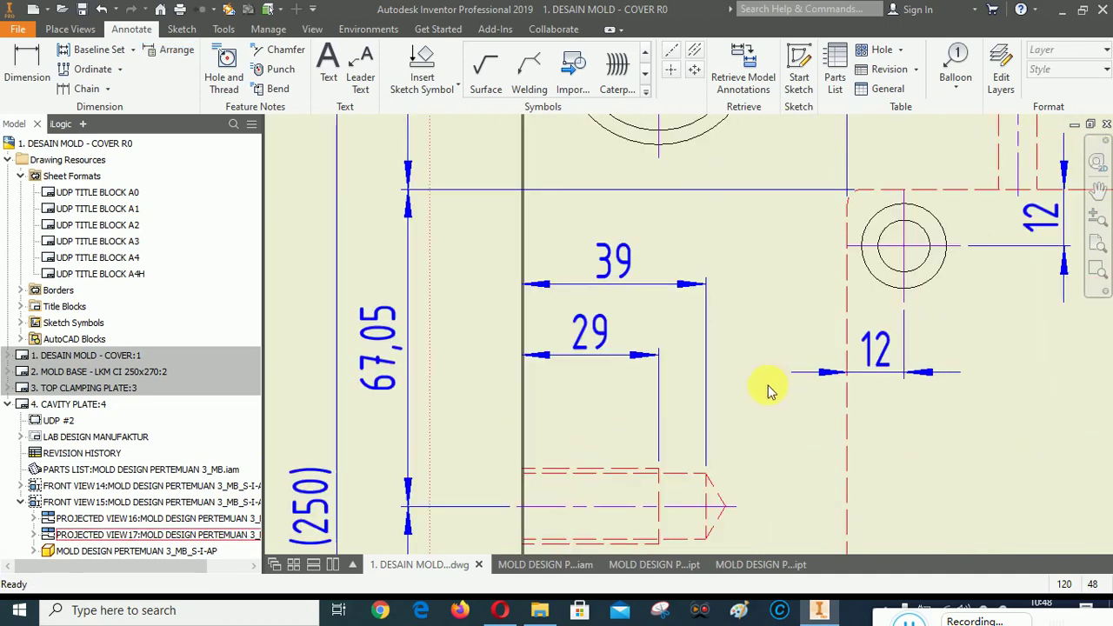
left_click(589, 356)
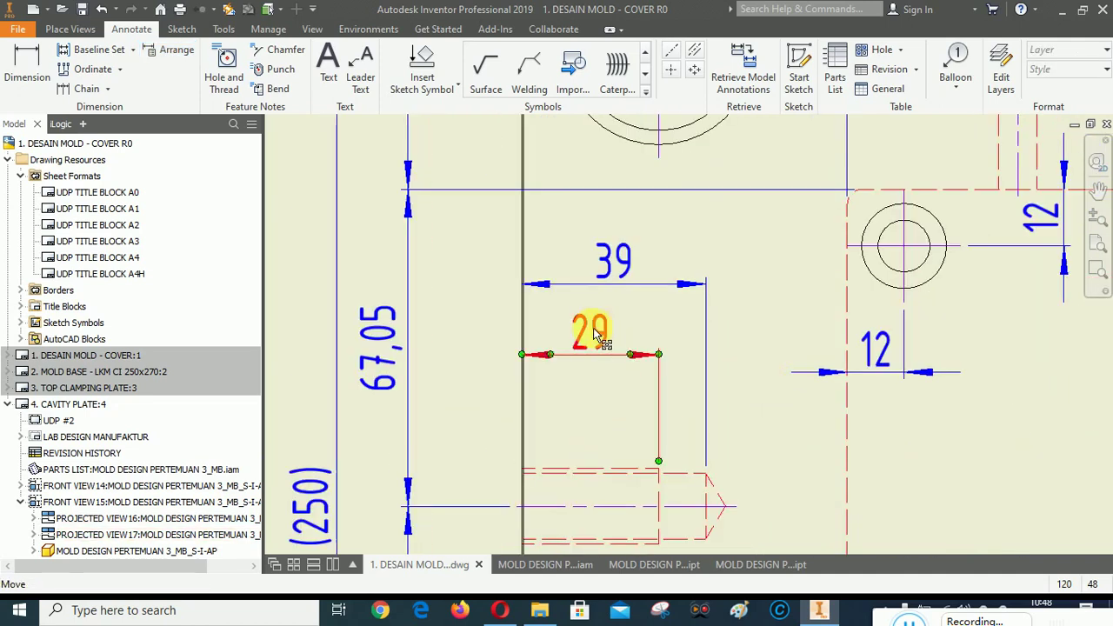
left_click(612, 274, "ctrl")
right_click(611, 274)
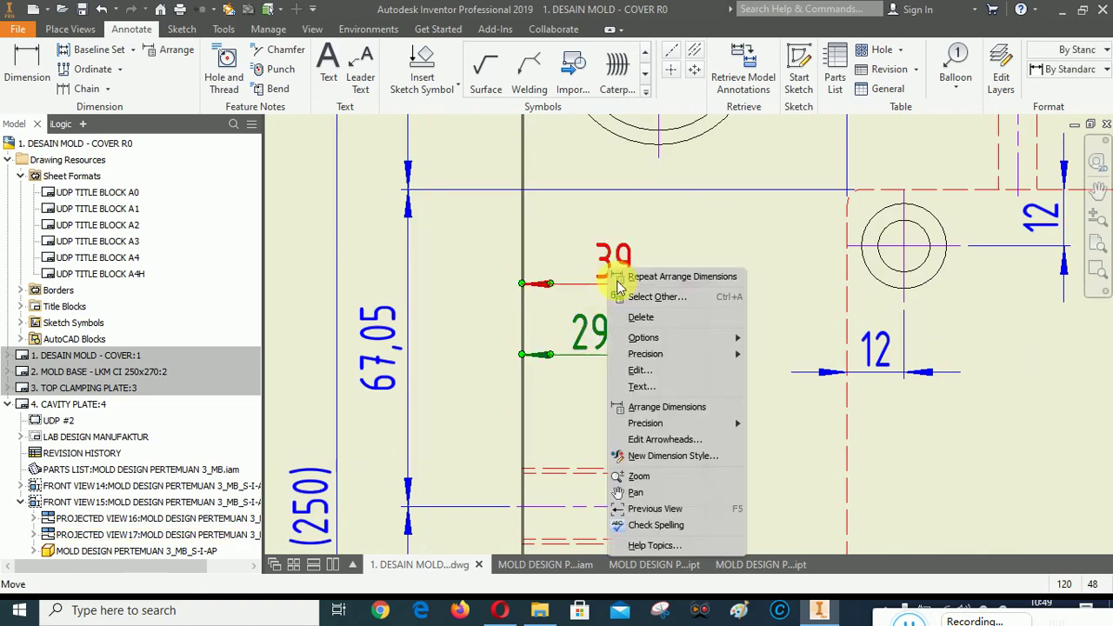
left_click(663, 405)
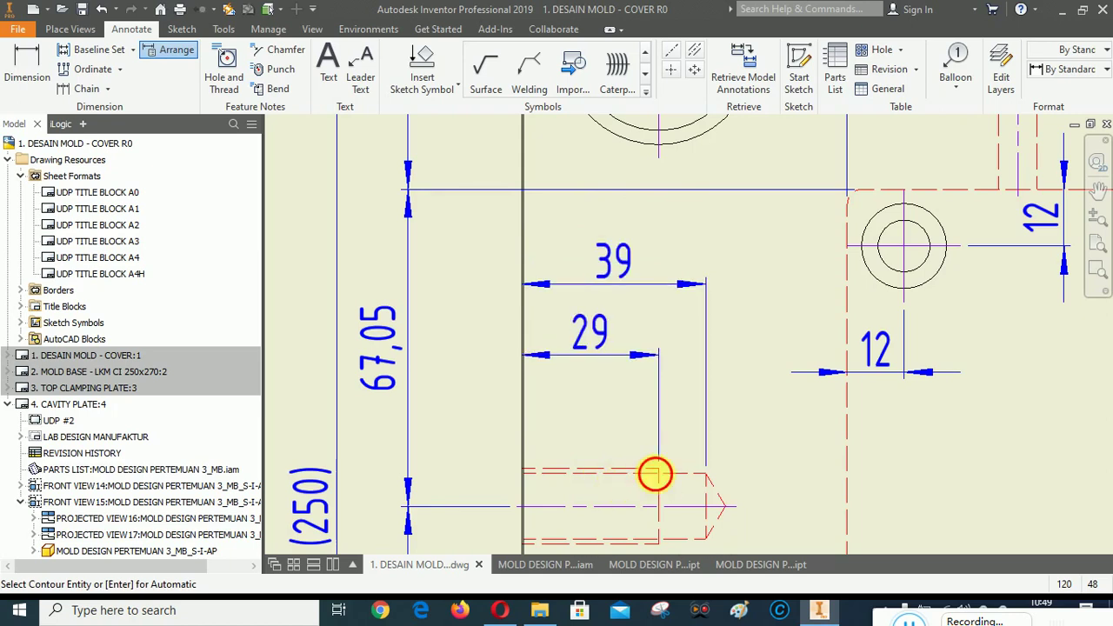
left_click(654, 474)
Dimension the thread depth of the right side hole from the plate's right edge, placing it above the hole.
scroll(542, 340, "down", 2)
scroll(525, 381, "down", 2)
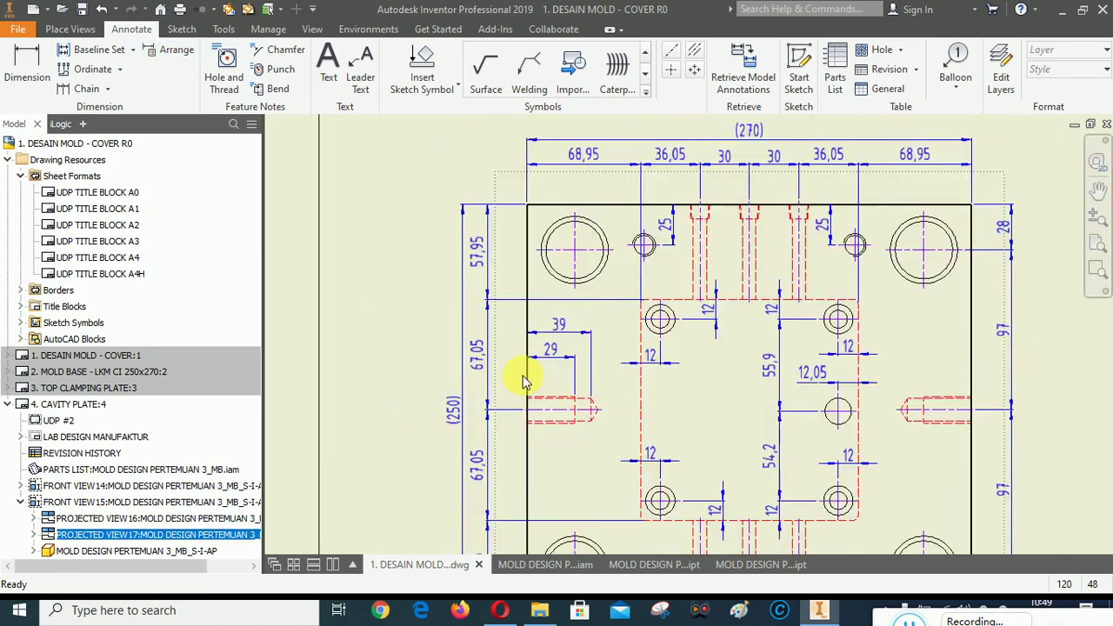
scroll(524, 380, "down", 2)
left_click(1097, 193)
left_click_drag(899, 335, 583, 357)
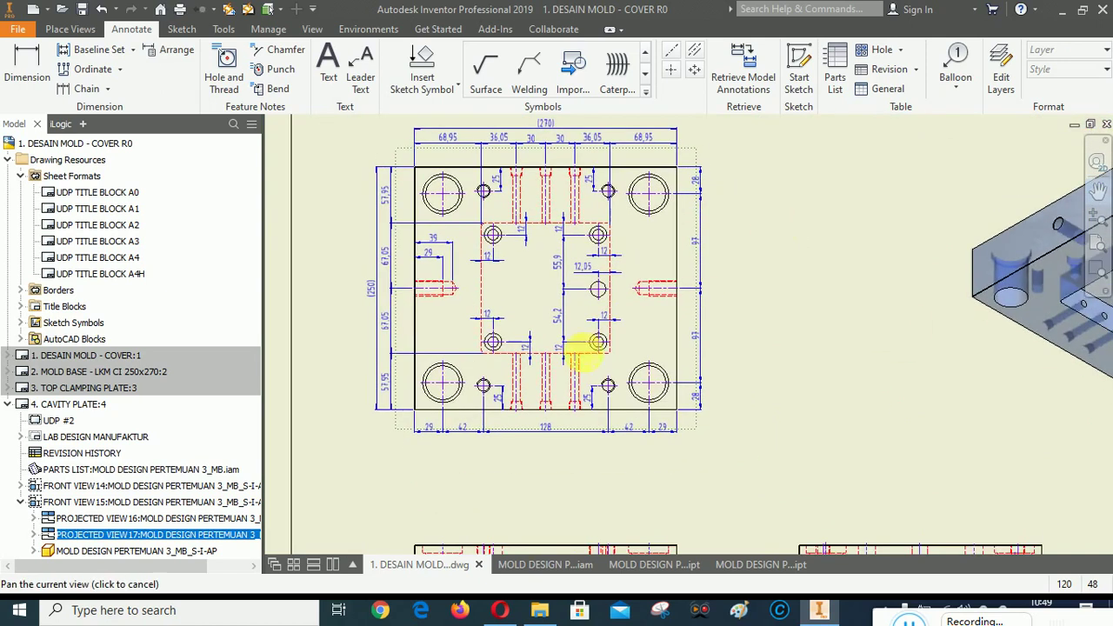
left_click_drag(405, 288, 414, 359)
scroll(432, 358, "up", 2)
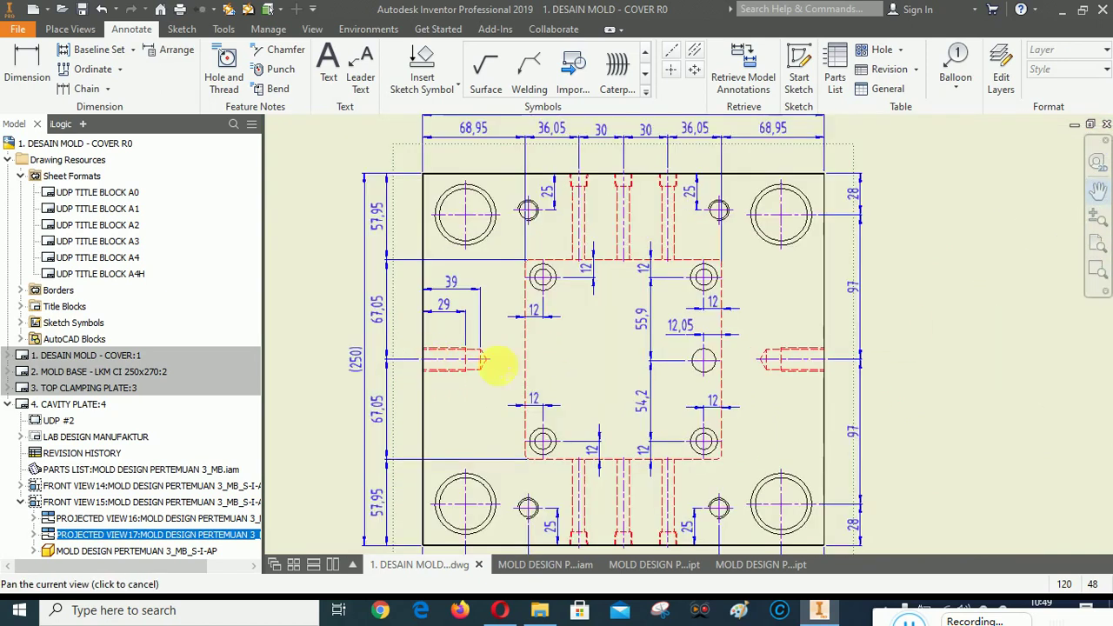
scroll(437, 331, "up", 3)
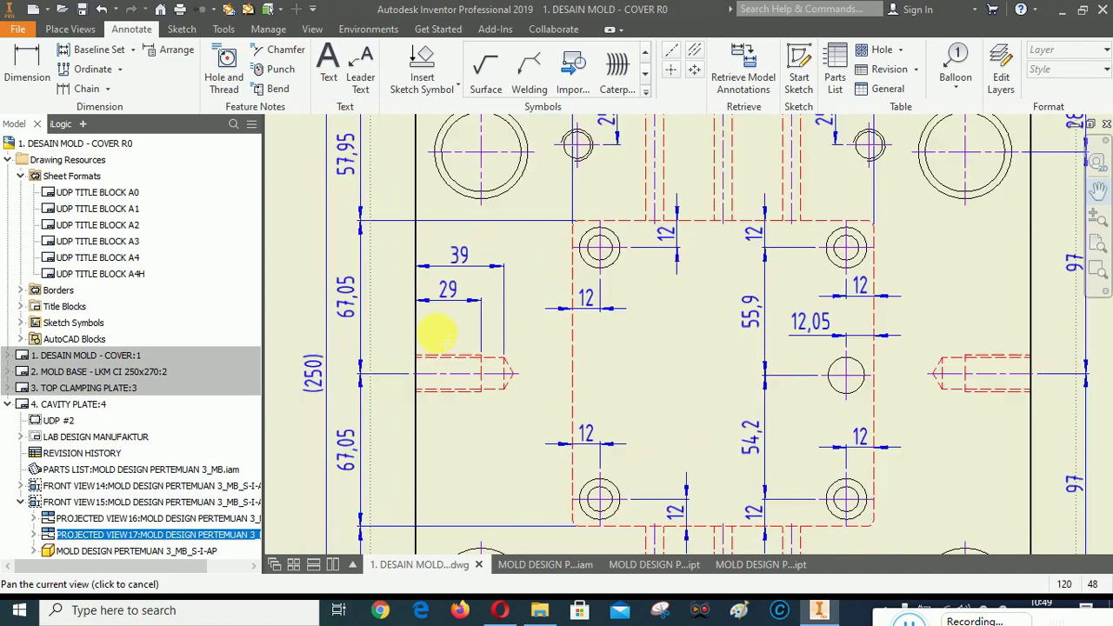
mouse_move(598, 372)
middle_mouse_down()
mouse_move(745, 465)
mouse_move(378, 333)
middle_mouse_up()
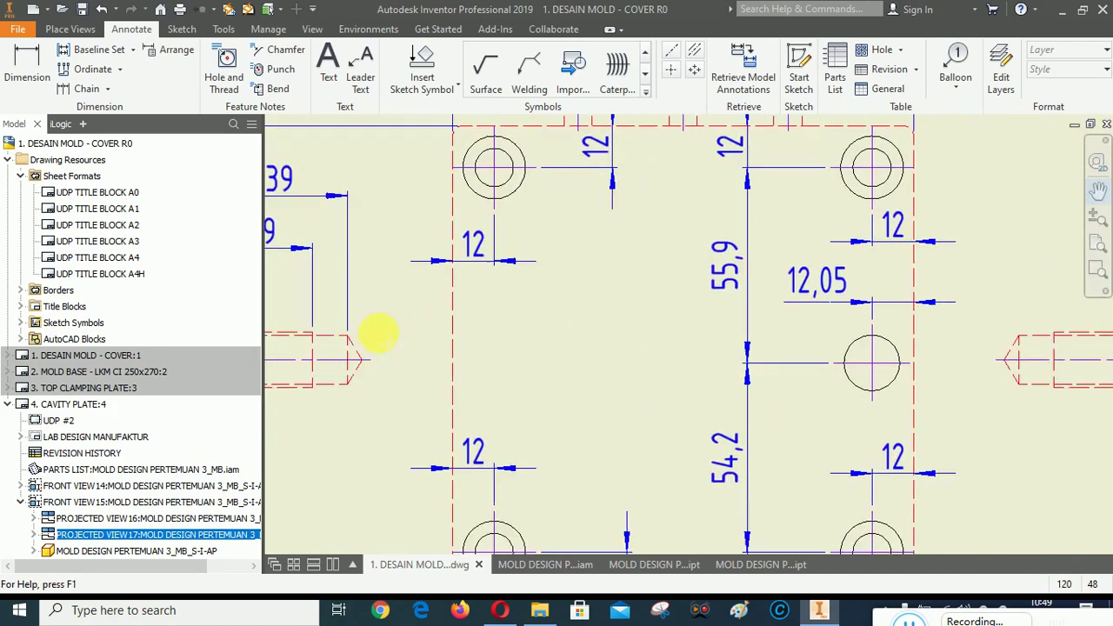
middle_click_drag(792, 421, 385, 424)
mouse_move(633, 417)
middle_mouse_down()
mouse_move(847, 194)
mouse_move(865, 316)
mouse_move(781, 390)
mouse_move(708, 487)
mouse_move(749, 464)
middle_mouse_up()
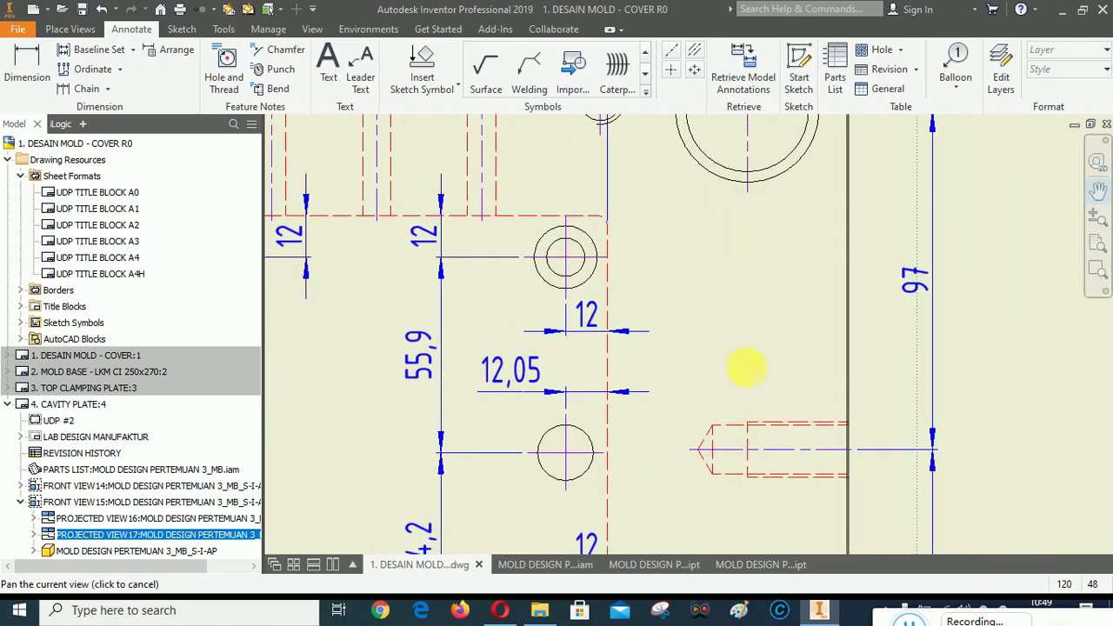
right_click(746, 368)
left_click(806, 374)
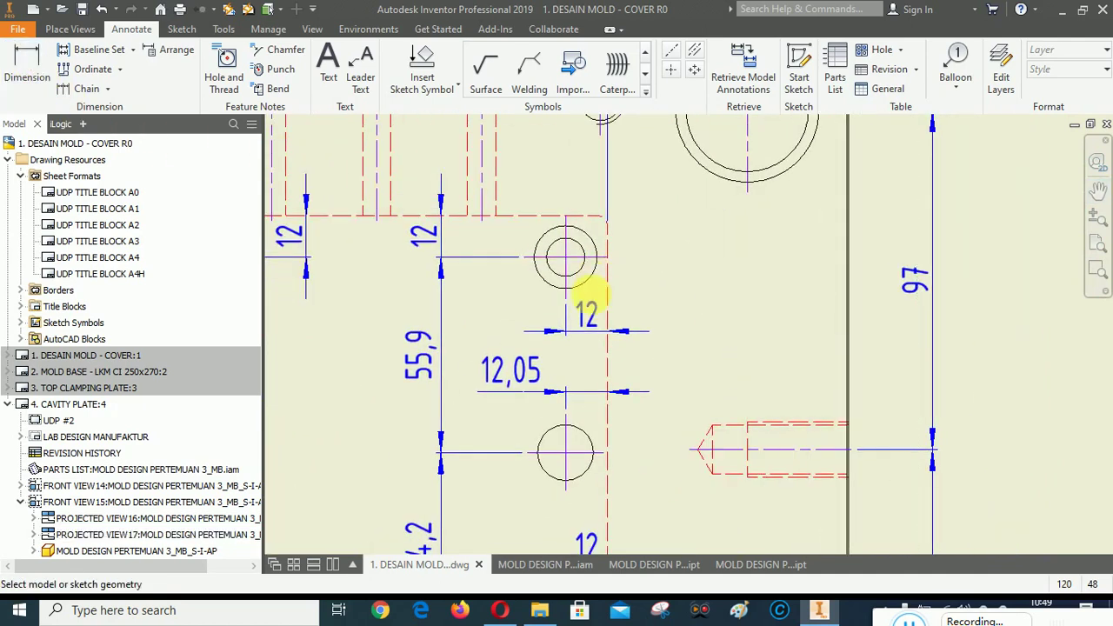
scroll(740, 445, "down", 5)
left_click(770, 366)
scroll(689, 393, "up", 3)
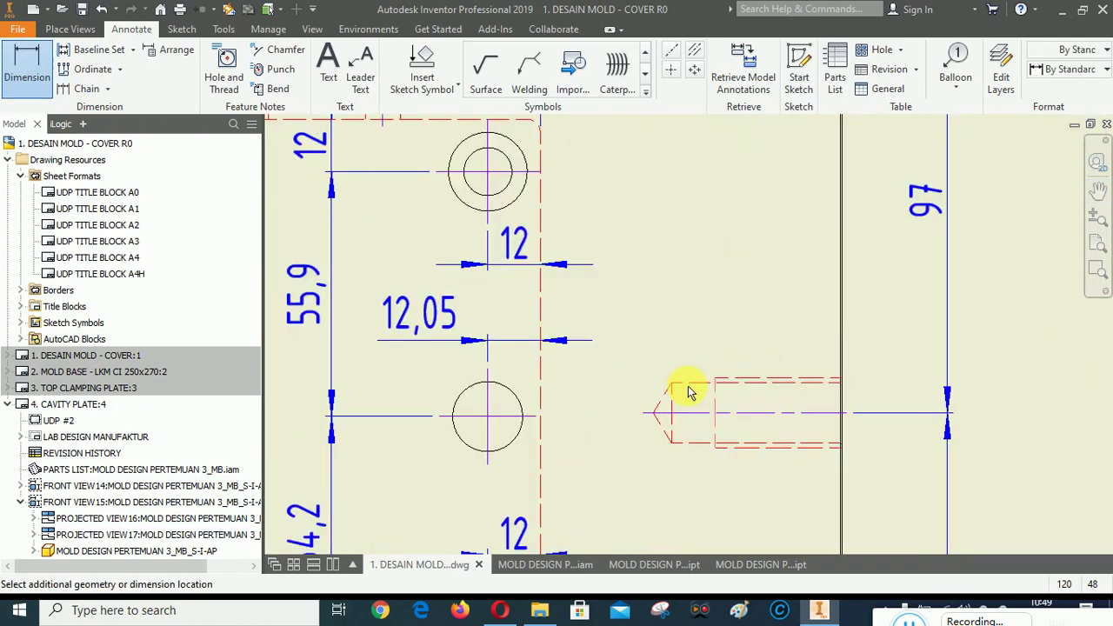
scroll(827, 339, "down", 4)
scroll(954, 374, "up", 4)
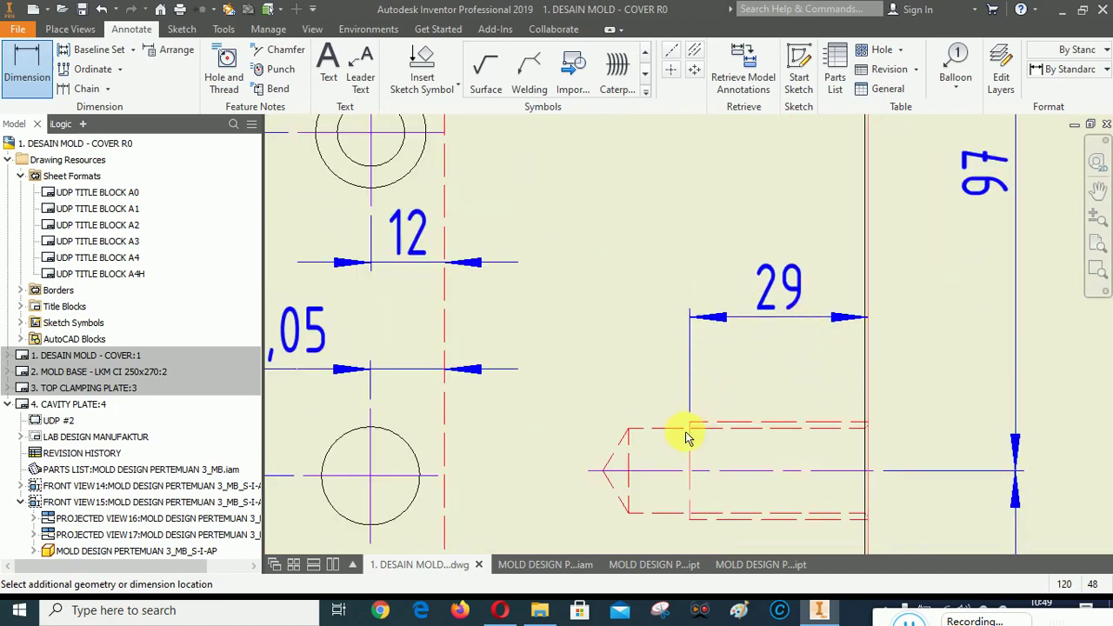
left_click(852, 484)
left_click(992, 349)
Dimension the right side hole's full drilled depth from the plate edge, placed above the thread depth dimension, and finish dimensioning.
scroll(636, 439, "down", 4)
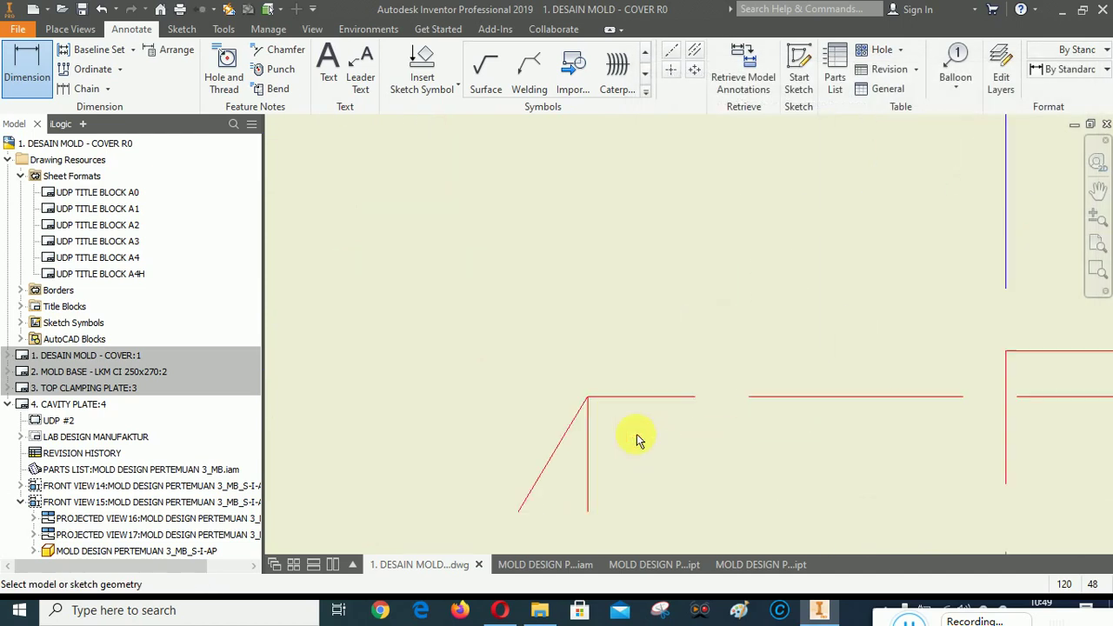
left_click(588, 398)
scroll(566, 441, "up", 4)
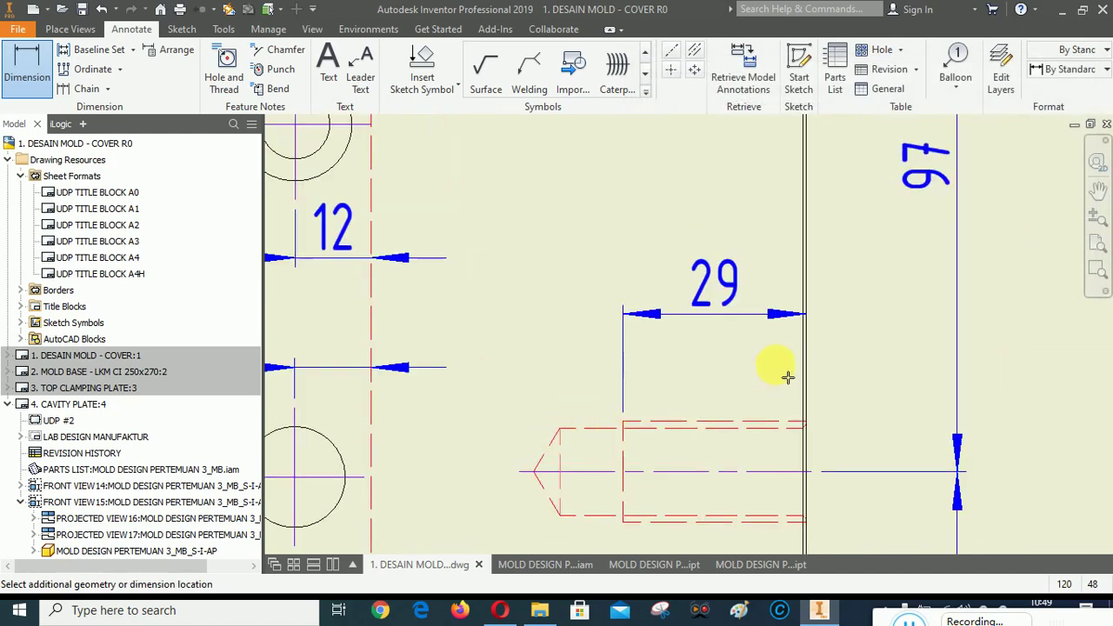
scroll(777, 365, "down", 4)
scroll(736, 338, "up", 4)
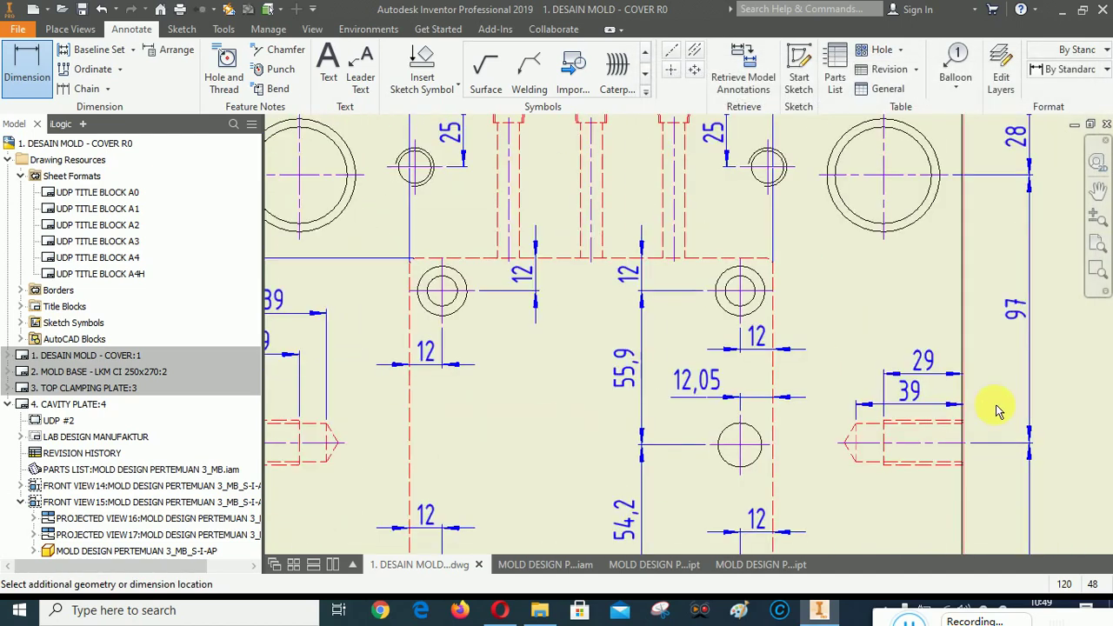
left_click(824, 375)
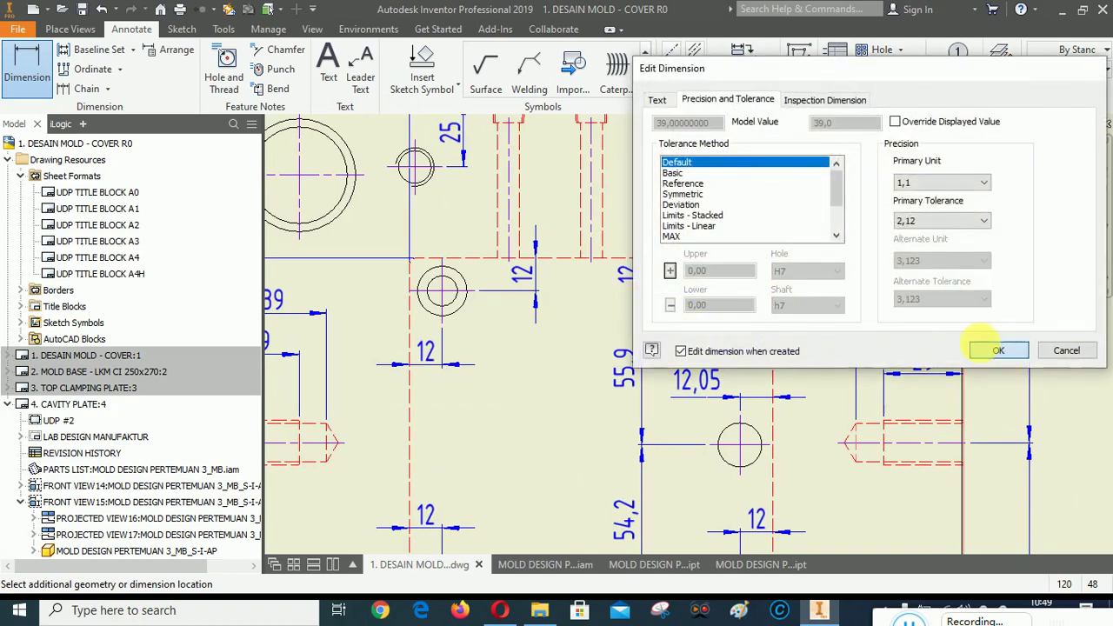
left_click(987, 350)
right_click(820, 303)
left_click(884, 301)
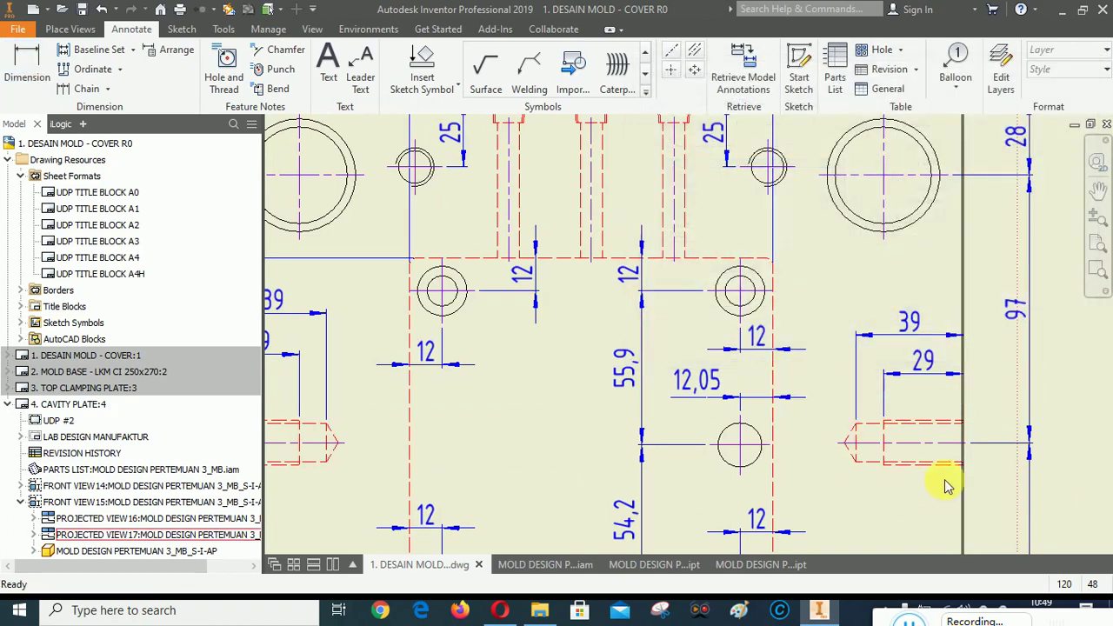
Adjust the spacing of the right side hole's drilled depth dimension above its thread depth dimension.
left_click(928, 374)
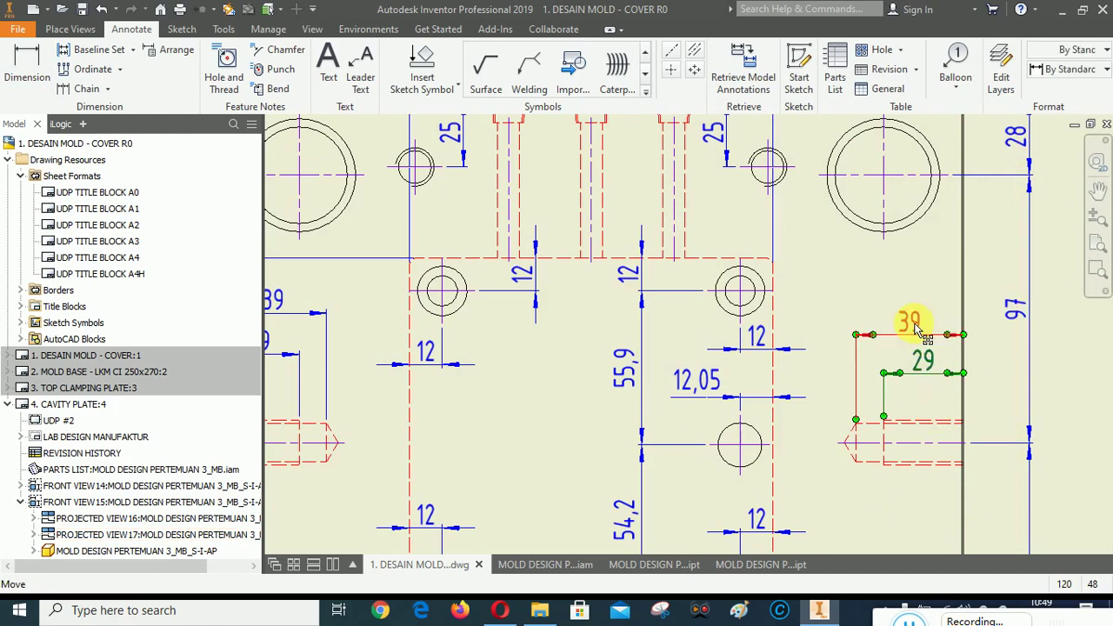
scroll(904, 393, "up", 4)
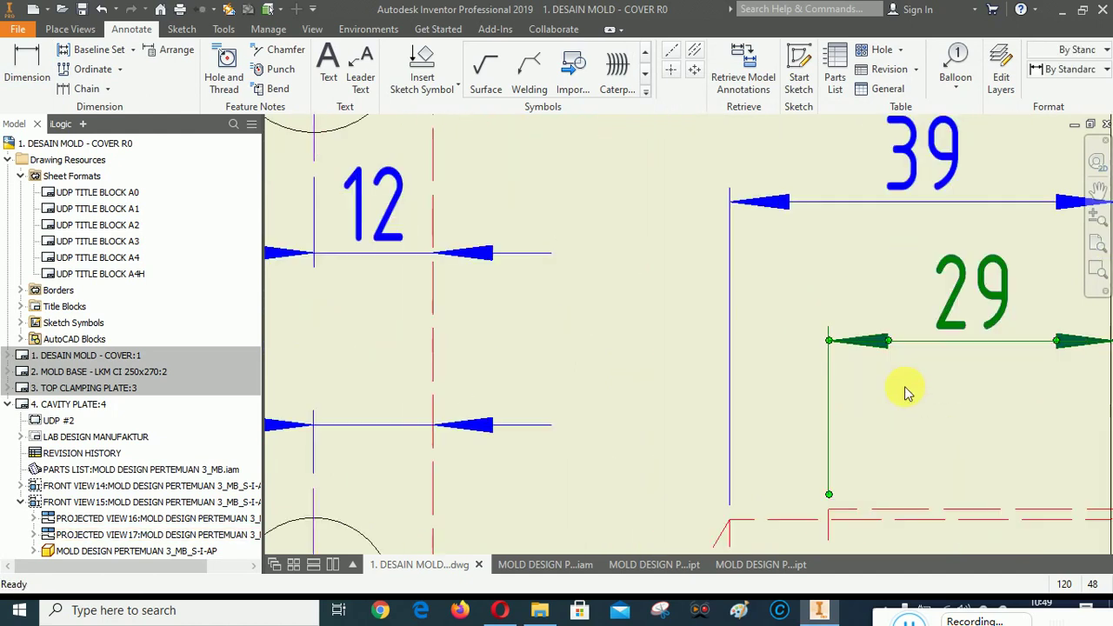
scroll(904, 393, "down", 2)
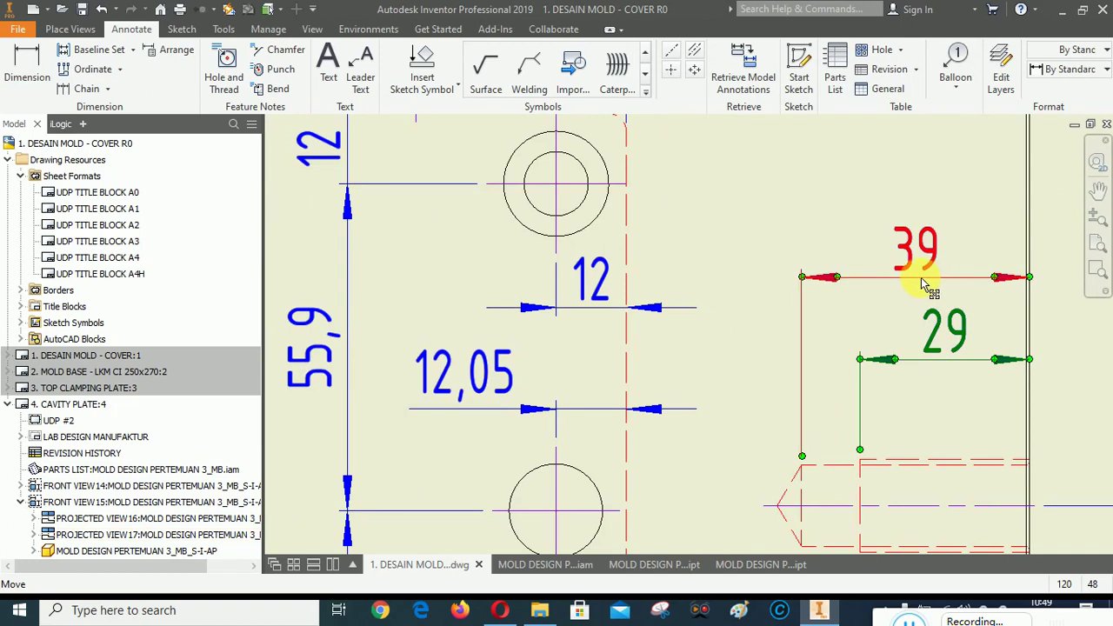
scroll(776, 360, "down", 2)
scroll(820, 366, "down", 2)
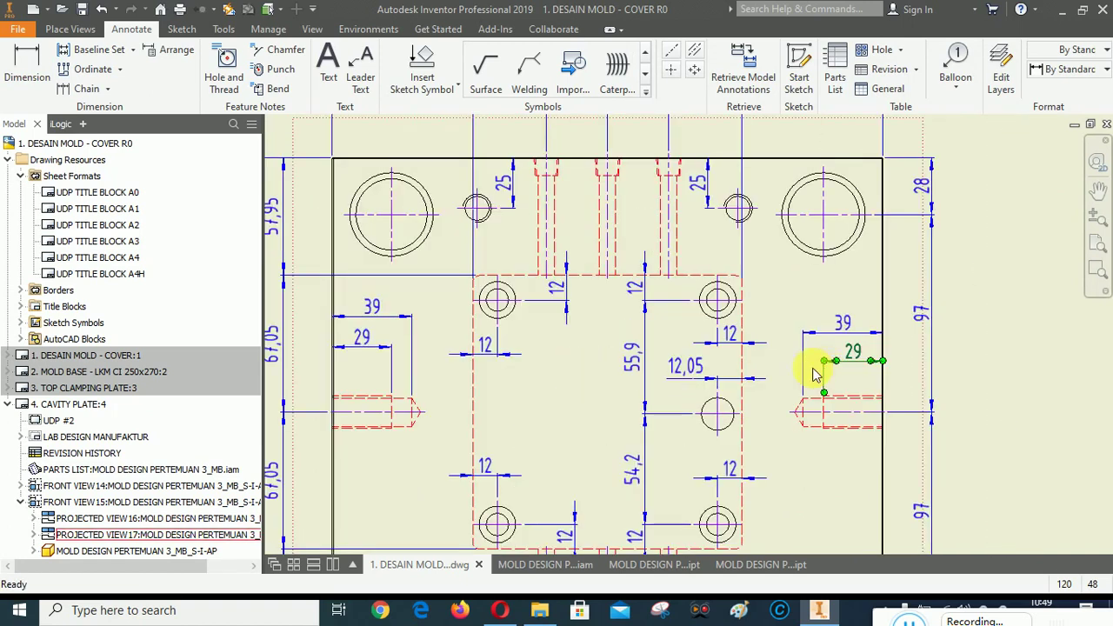
scroll(839, 347, "up", 5)
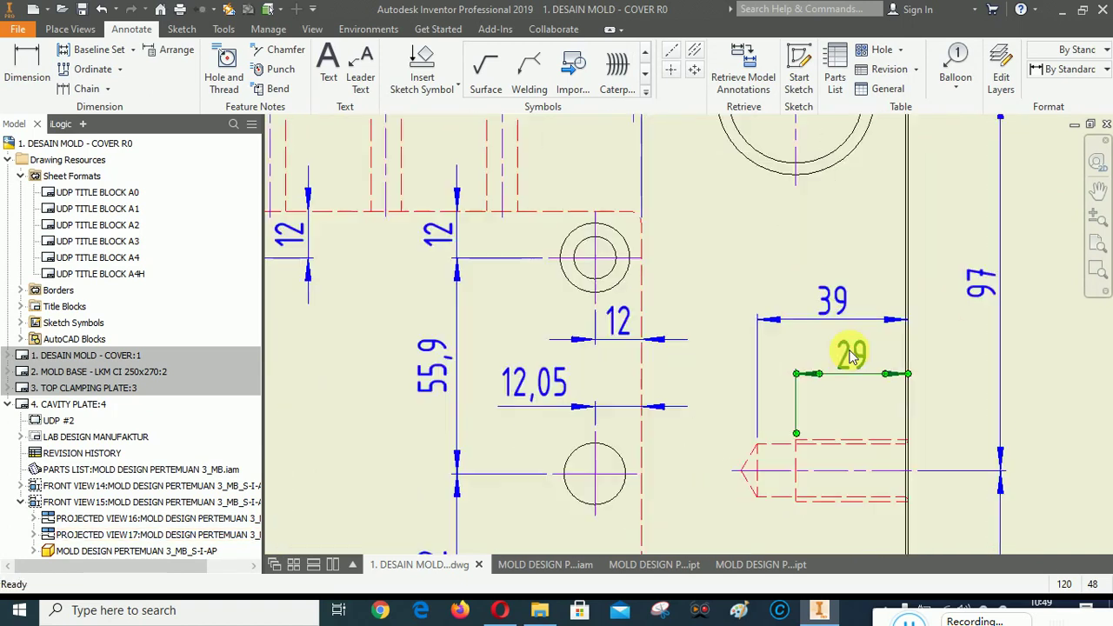
left_click_drag(830, 293, 824, 286)
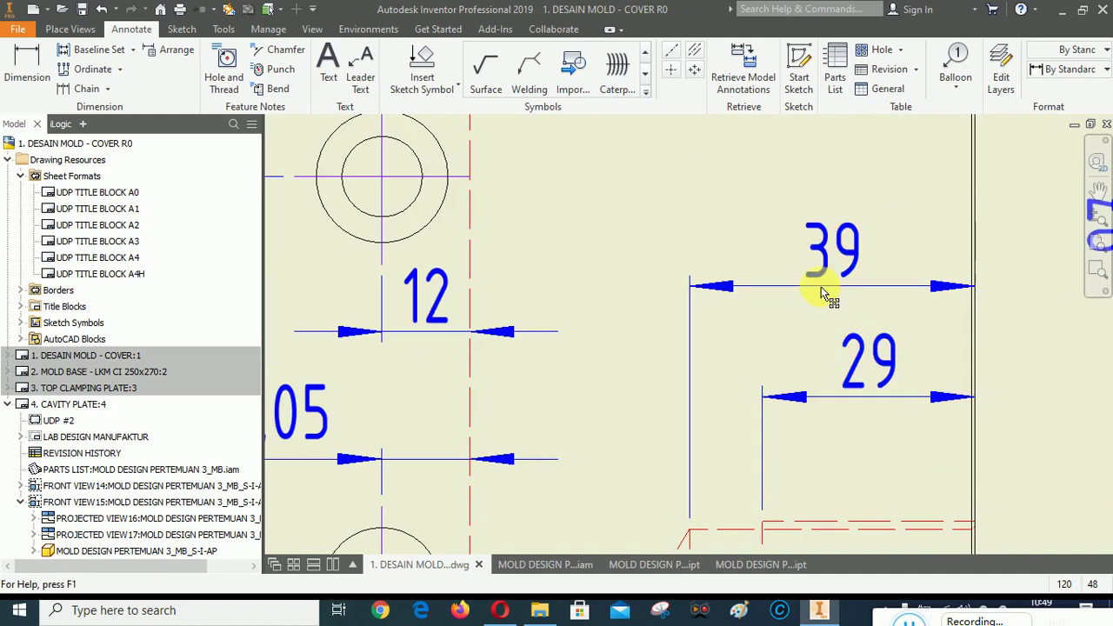
scroll(1064, 376, "down", 5)
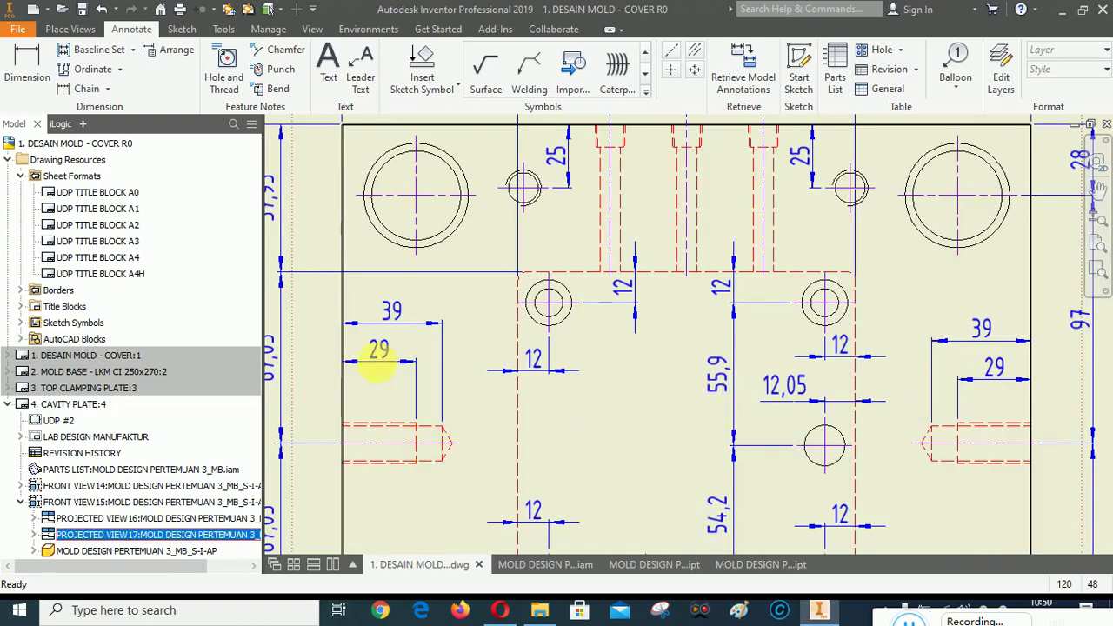
Align the left side hole's thread and drilled depth dimensions horizontally with the matching dimensions of the right side hole.
left_click_drag(372, 358, 947, 374)
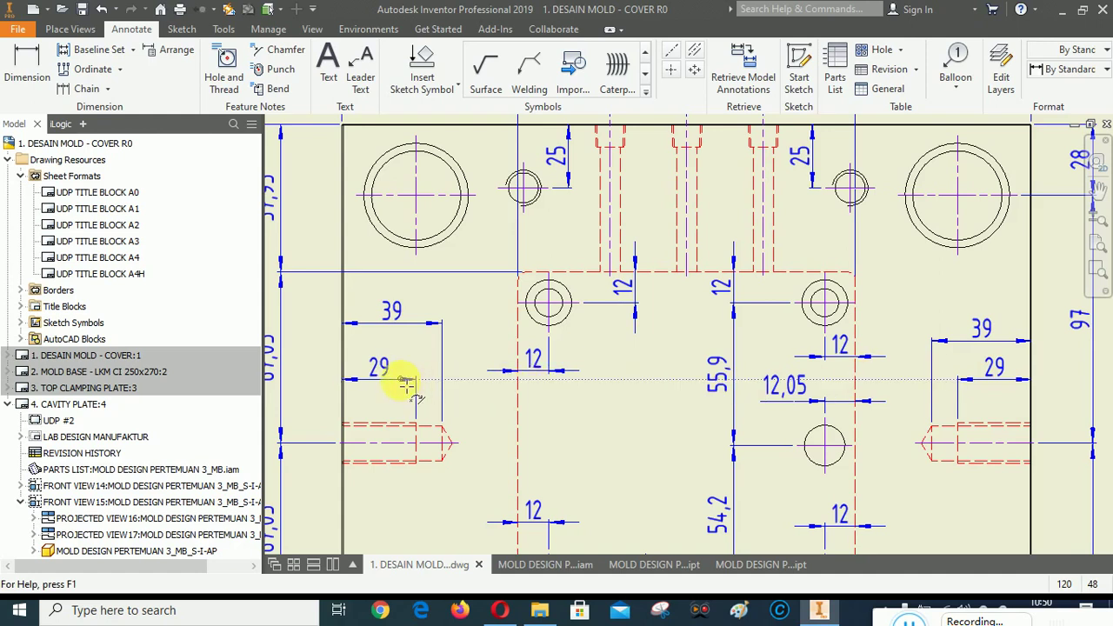
left_click_drag(422, 324, 996, 342)
left_click_drag(469, 340, 388, 341)
left_click(501, 467)
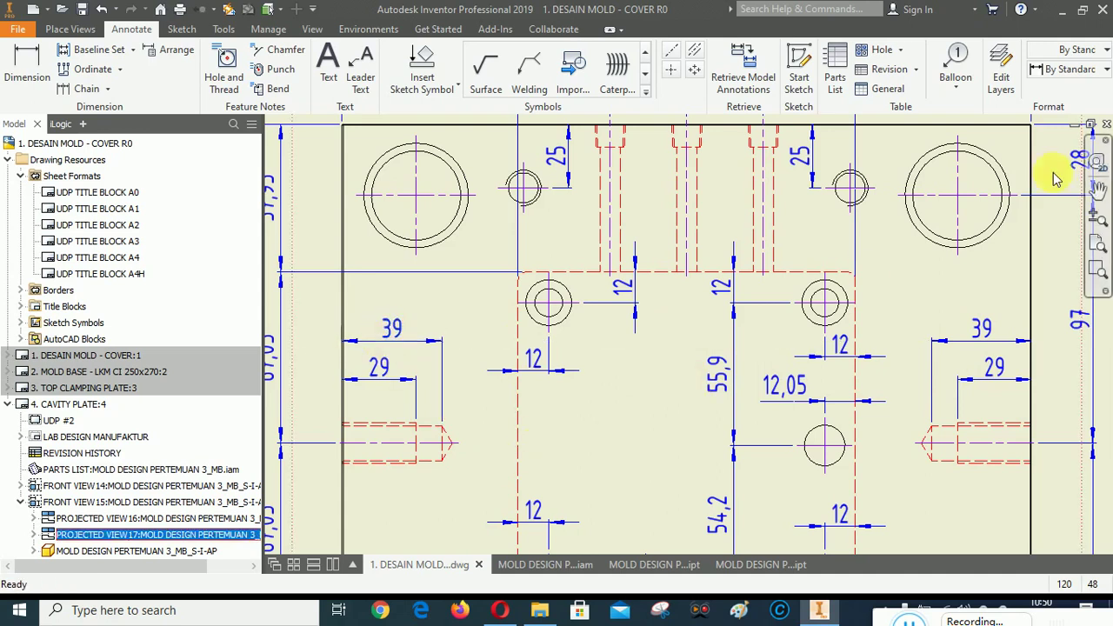
Add a hole and thread note to the large counterbored hole in the plate's upper right corner, placed outside the plate.
left_click(1100, 165)
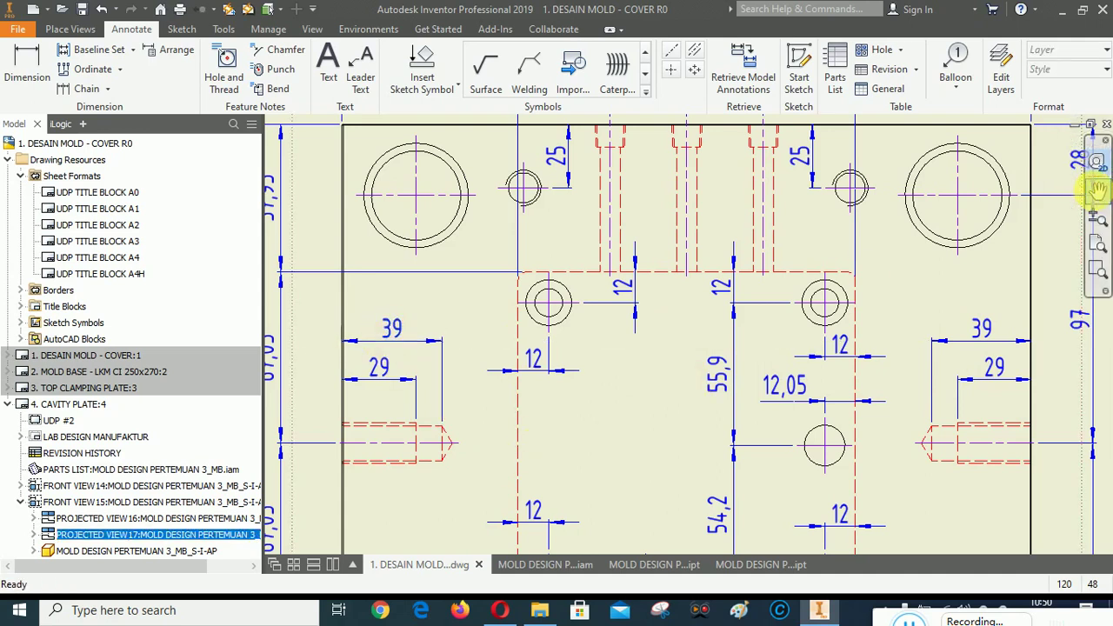
left_click(1098, 191)
mouse_move(837, 252)
left_mouse_down()
mouse_move(690, 281)
mouse_move(704, 326)
mouse_move(771, 269)
mouse_move(887, 322)
mouse_move(874, 283)
mouse_move(876, 357)
mouse_move(634, 460)
mouse_move(646, 331)
mouse_move(634, 487)
left_mouse_up()
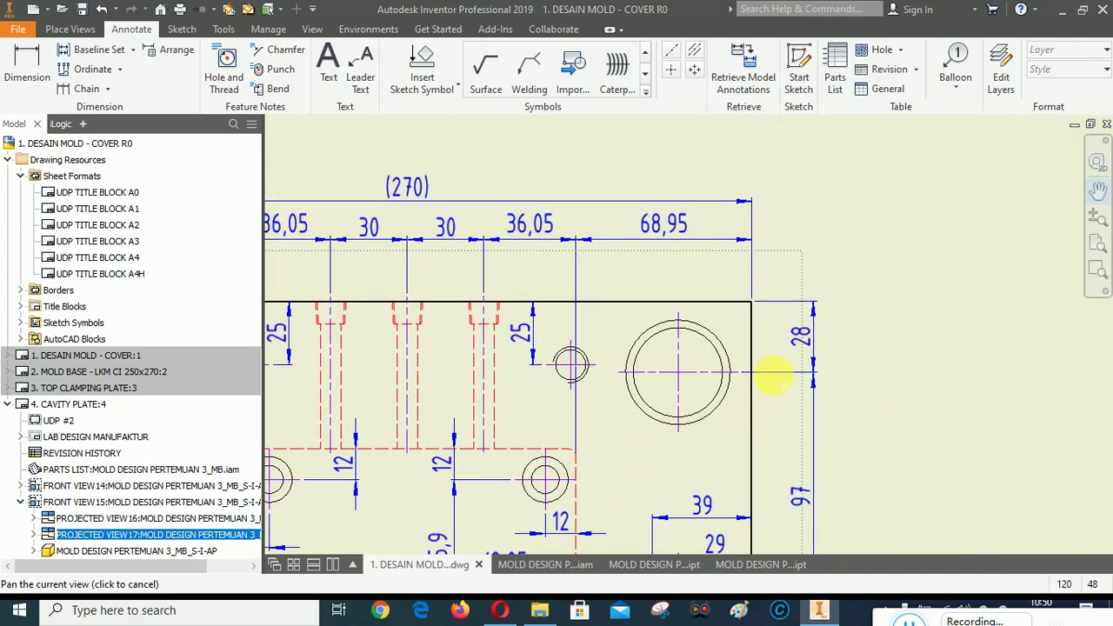
right_click(810, 328)
left_click(926, 267)
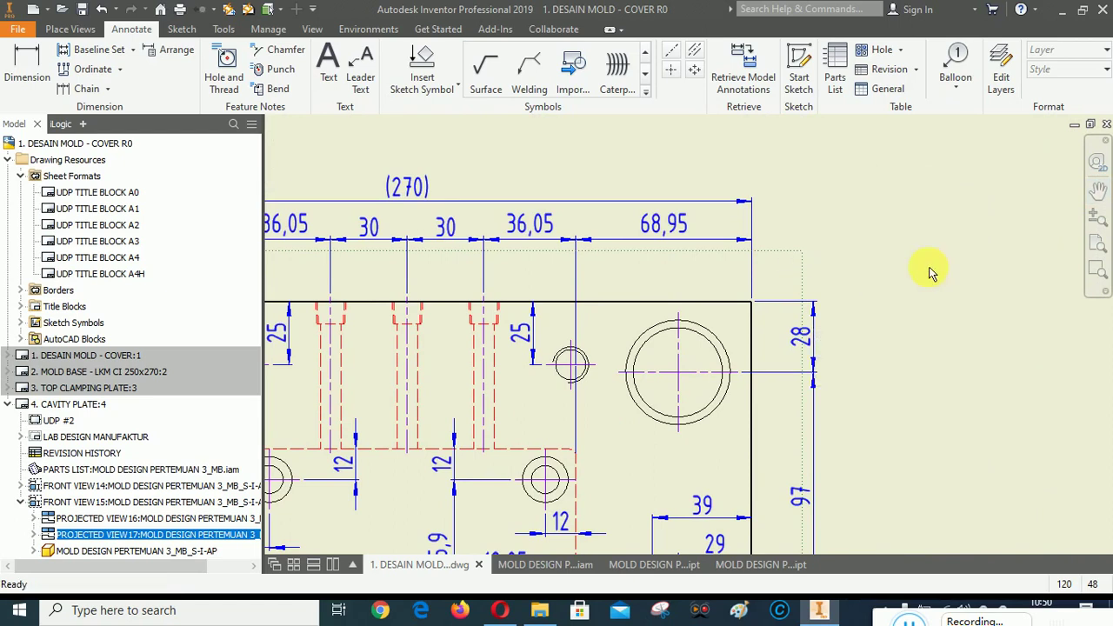
left_click(224, 69)
left_click(710, 323)
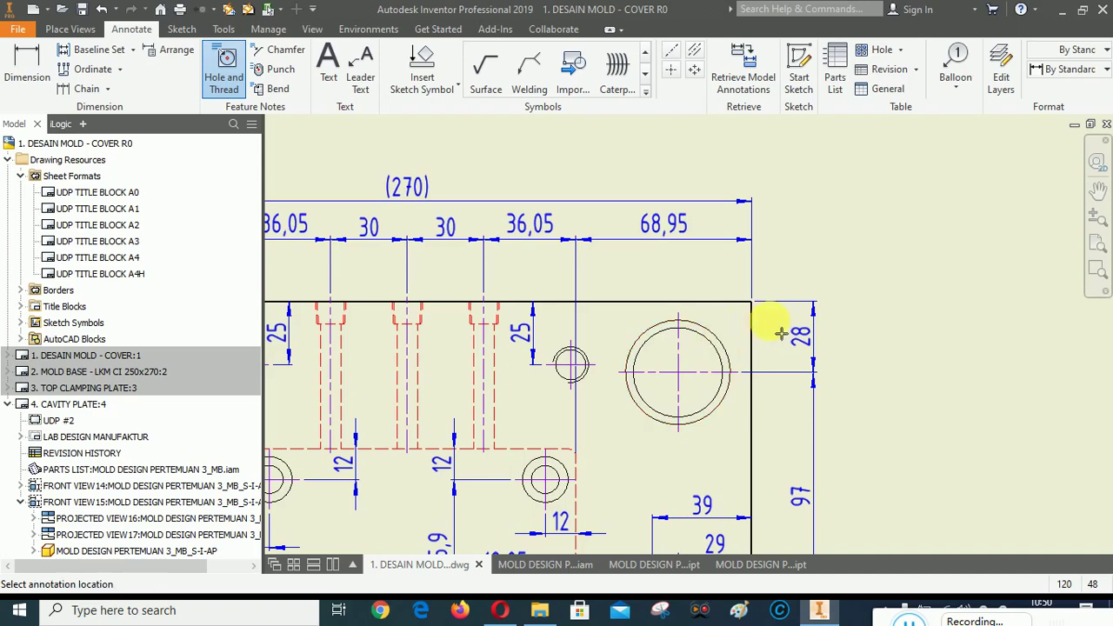
left_click(792, 246)
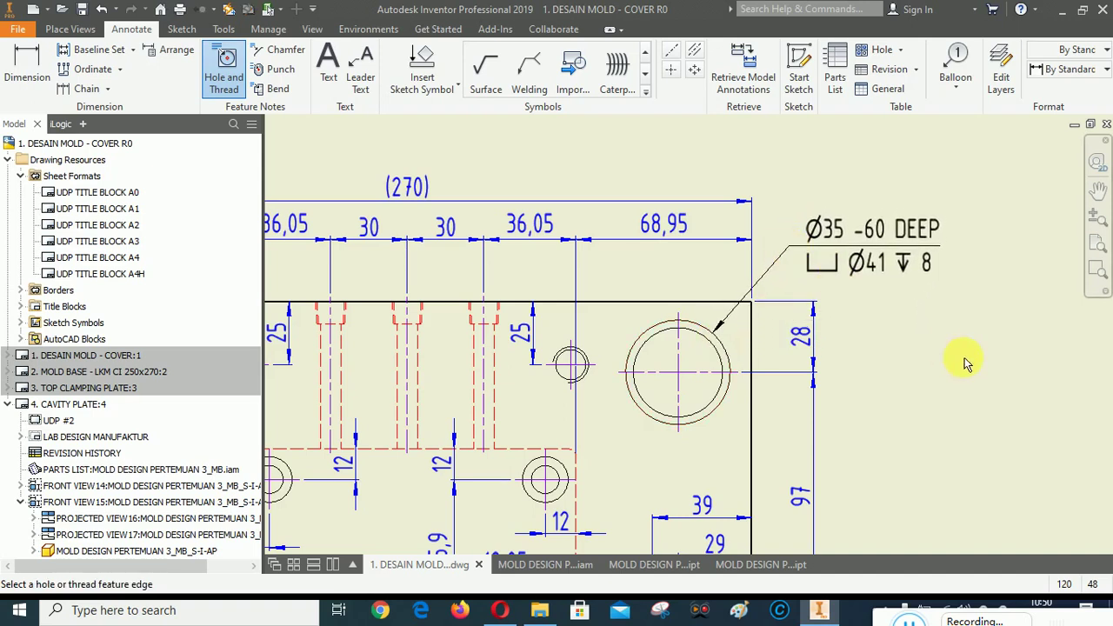
Finish placing hole notes and insert the quantity value before the diameter in the upper right counterbored hole's note.
scroll(964, 357, "up", 5)
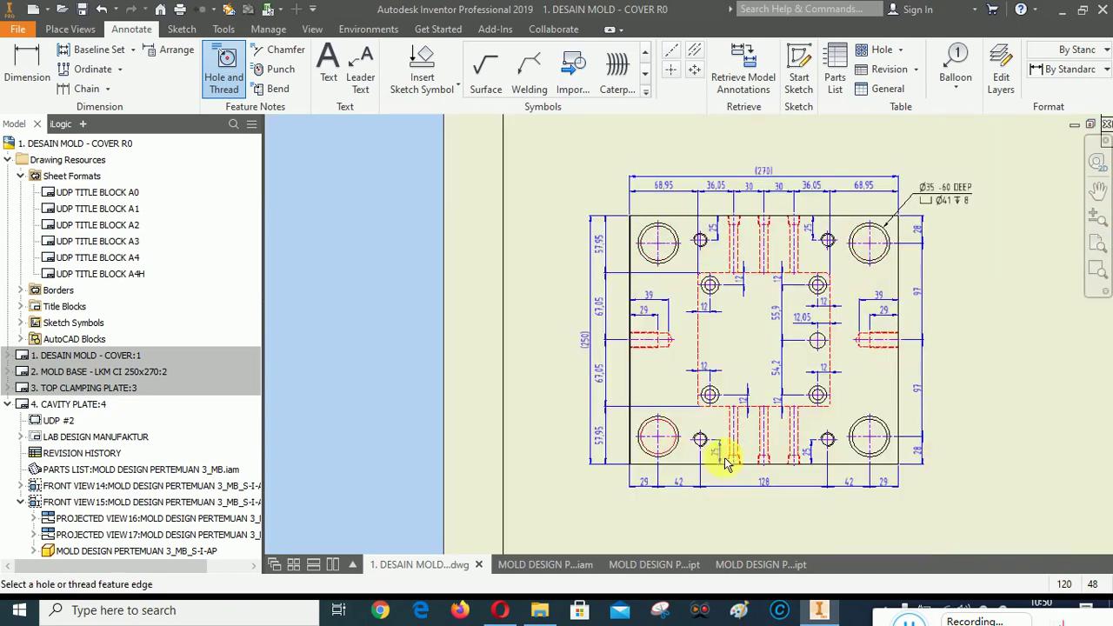
right_click(1000, 275)
left_click(1069, 274)
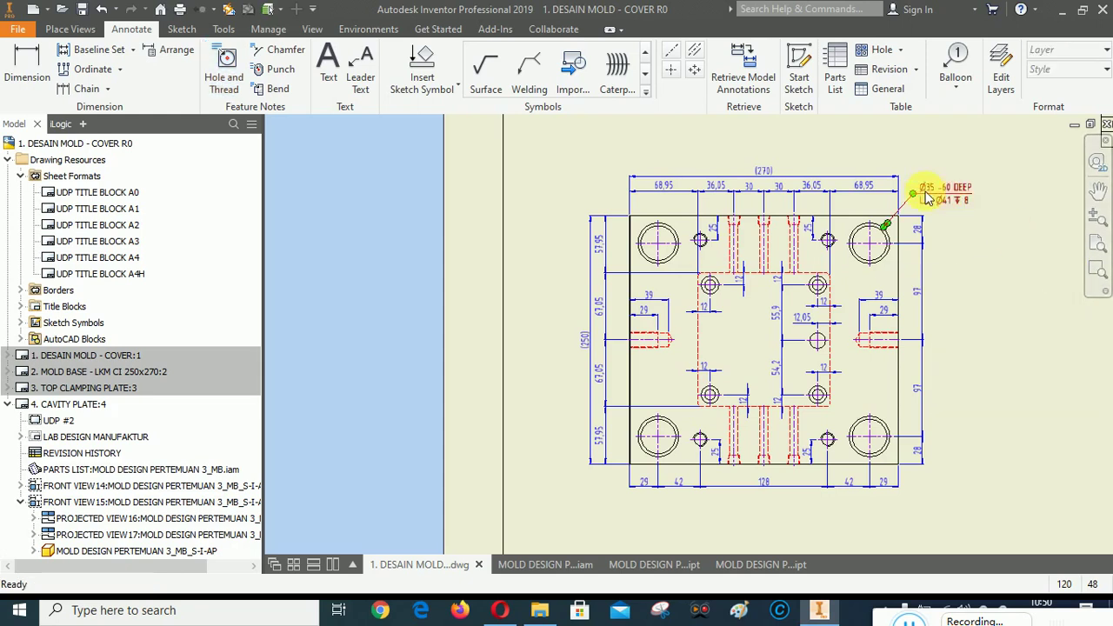
left_click(923, 193)
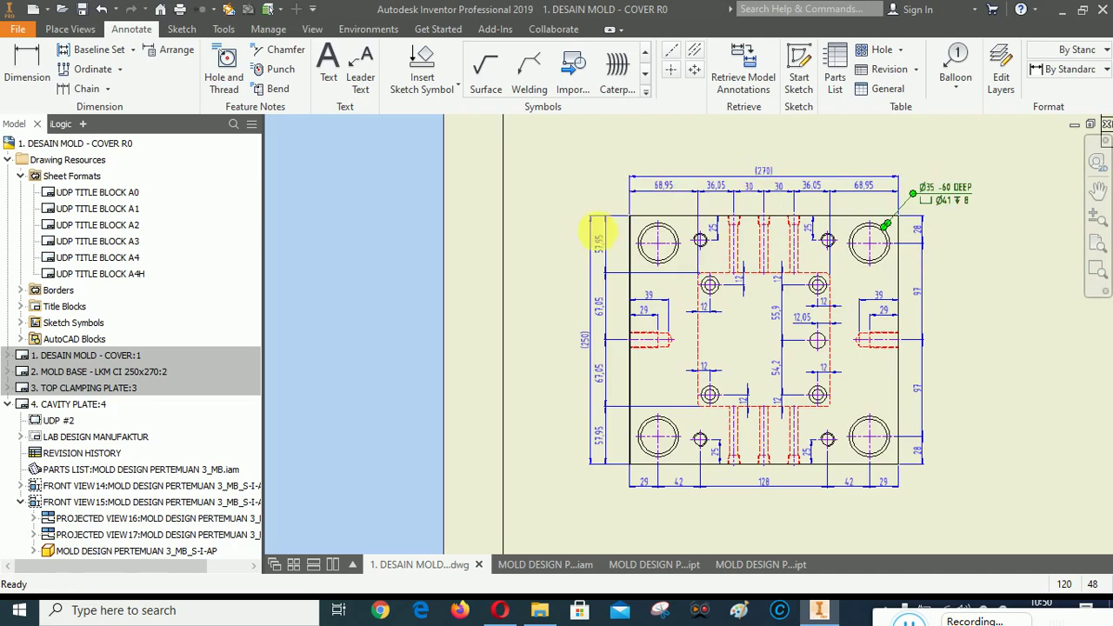
double_click(934, 193)
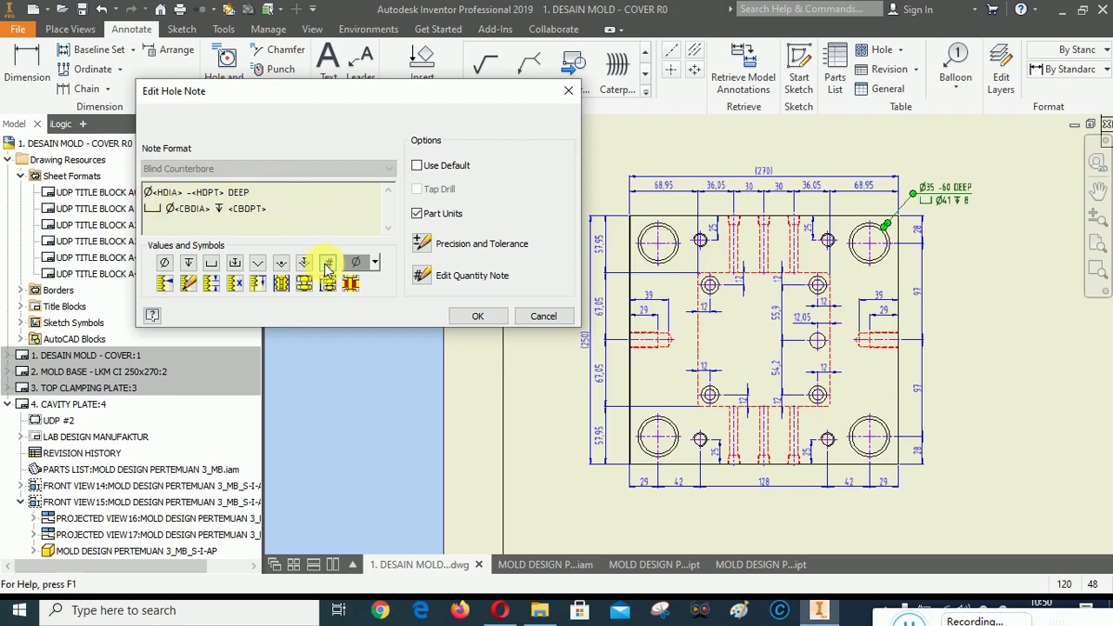
left_click(328, 264)
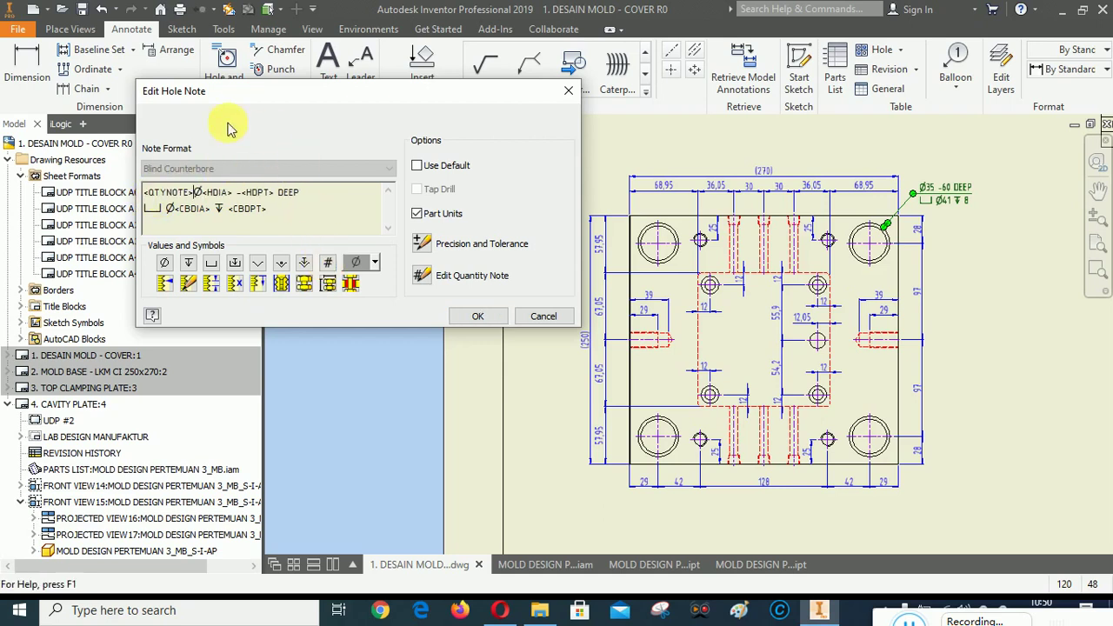
left_click(480, 317)
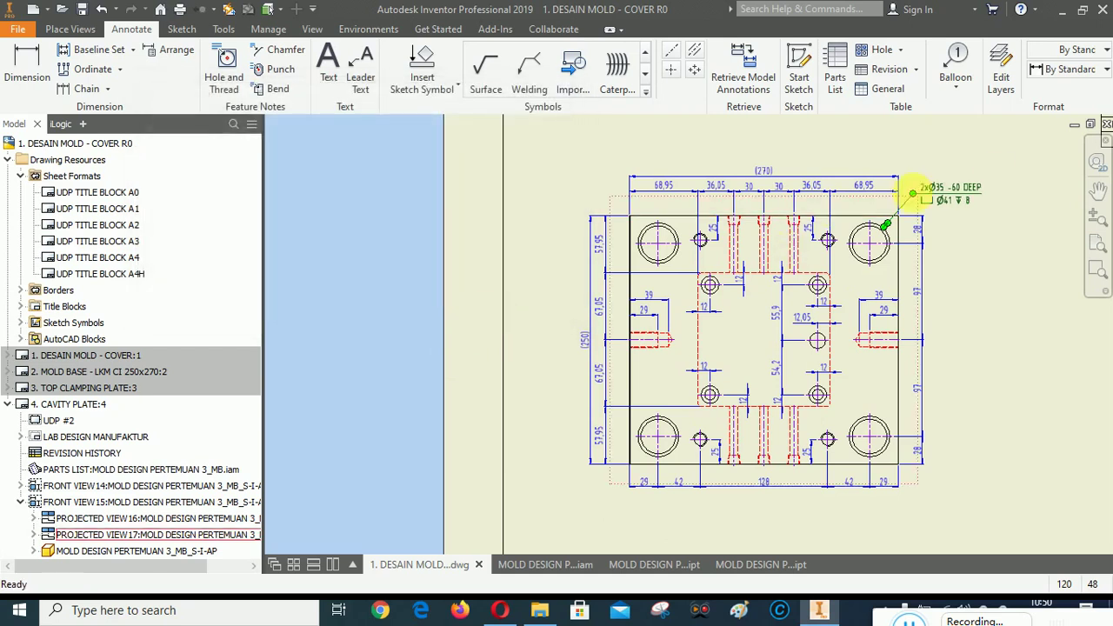
Edit the upper right counterbored hole's note, replacing the quantity value with 4x and the depth text with THRU.
scroll(969, 174, "up", 6)
scroll(588, 356, "down", 5)
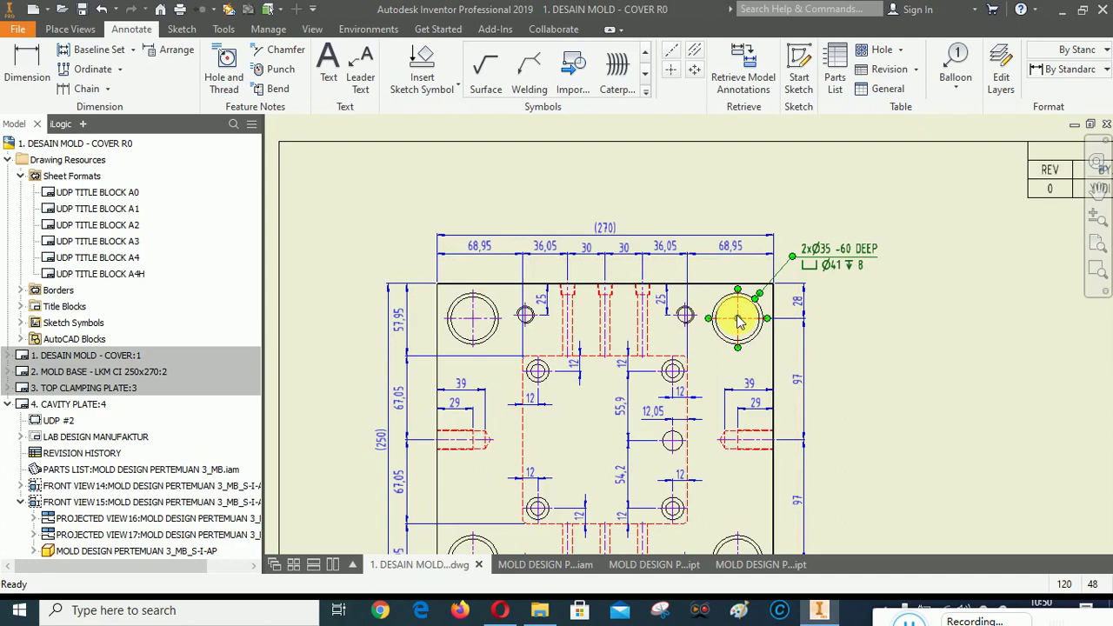
scroll(822, 260, "up", 2)
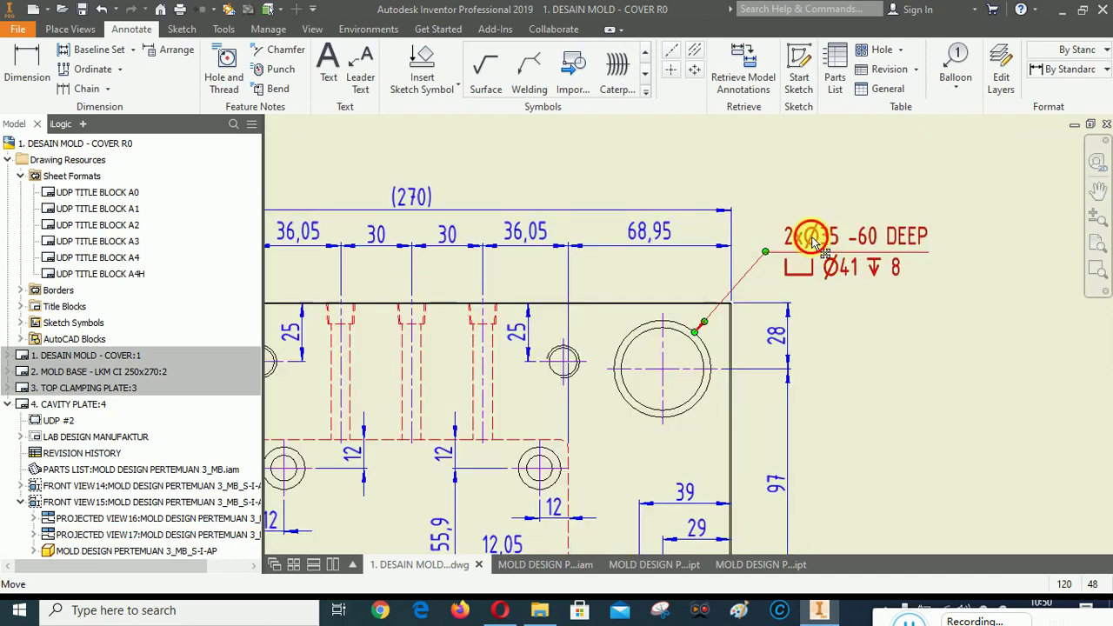
double_click(814, 239)
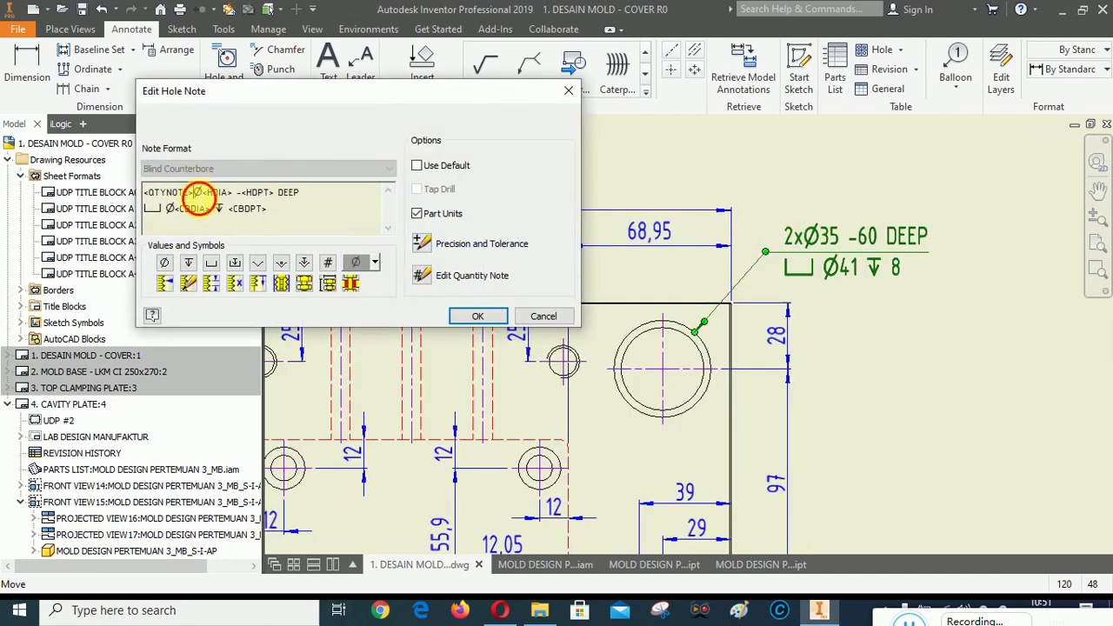
left_click_drag(196, 195, 131, 192)
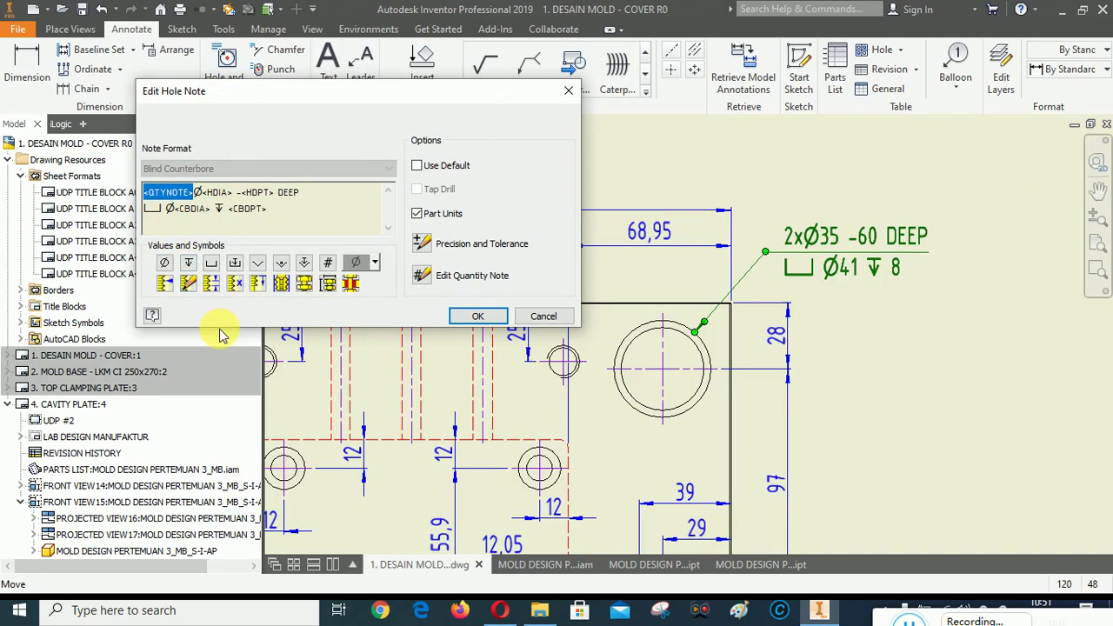
type("4x")
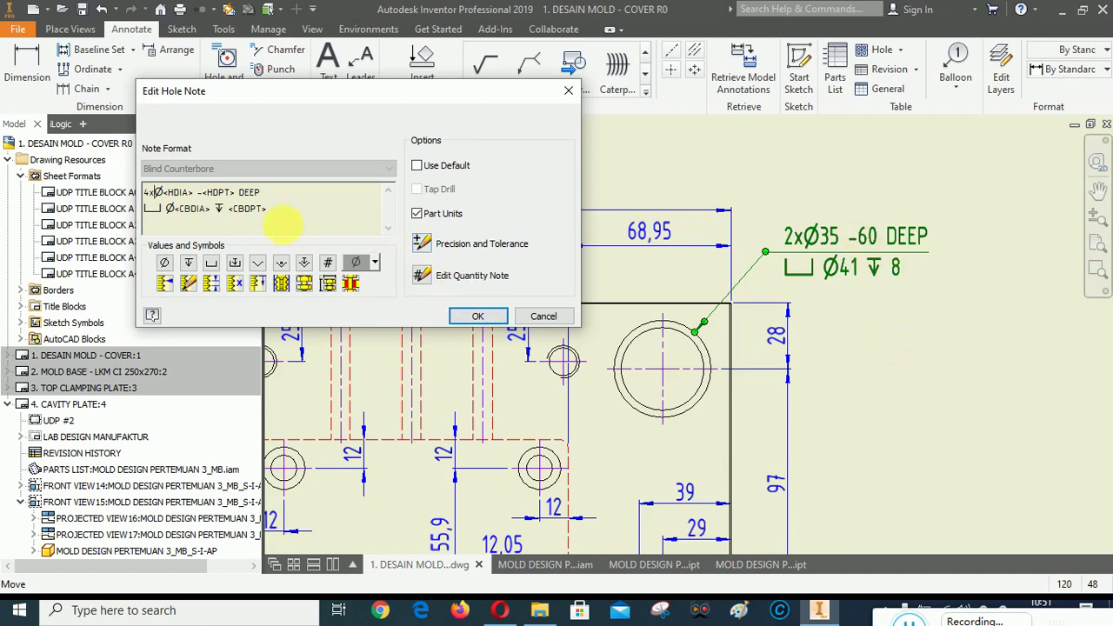
left_click_drag(258, 193, 210, 193)
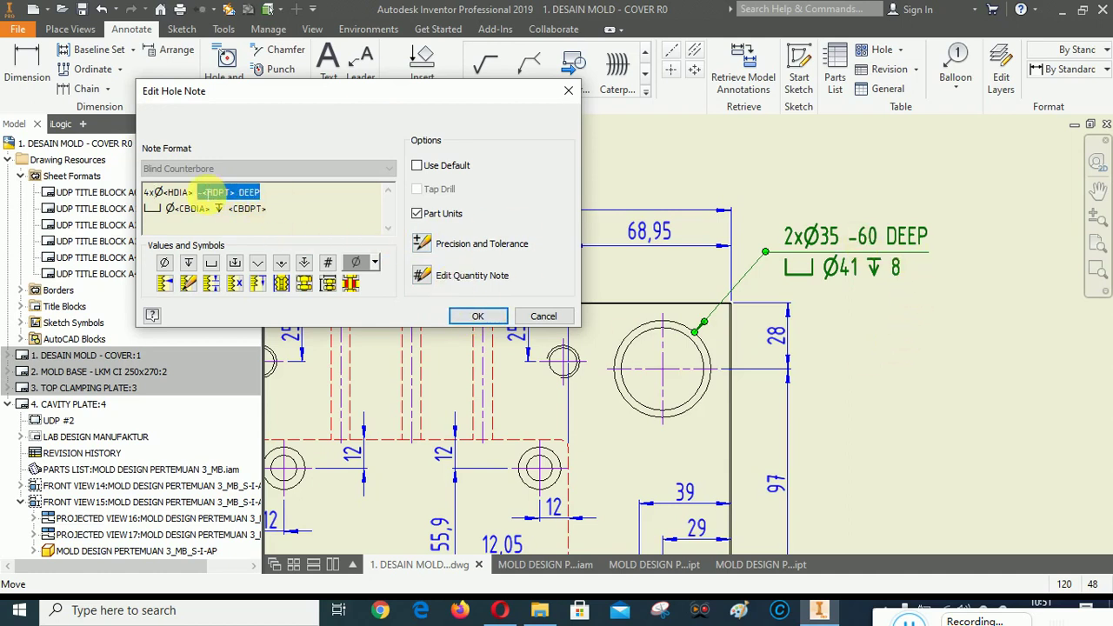
type("THRU")
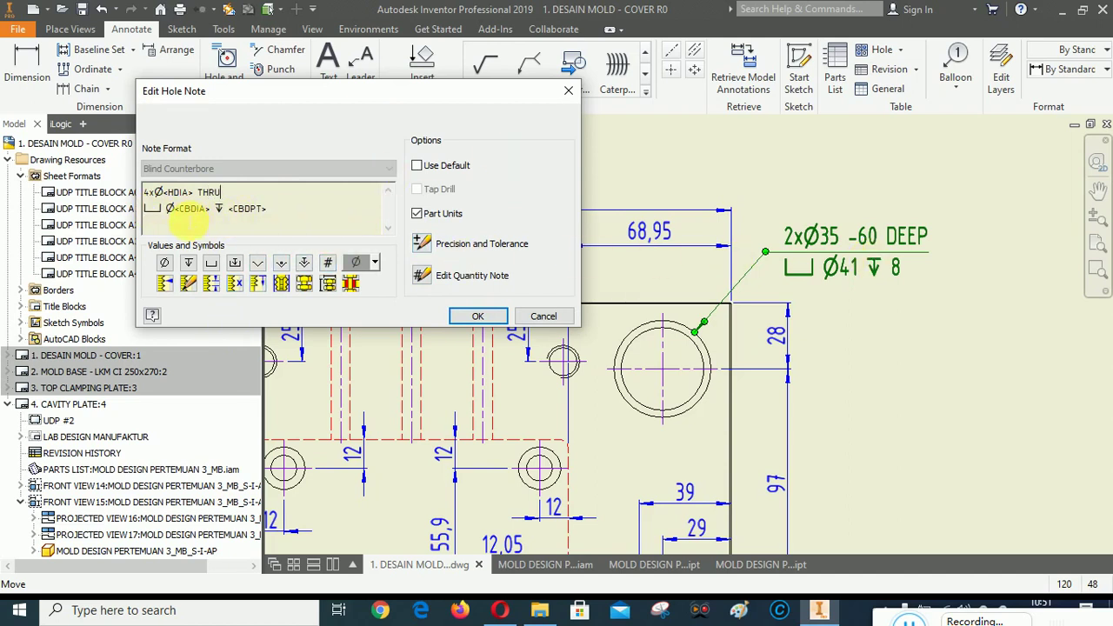
left_click(487, 316)
scroll(789, 204, "down", 2)
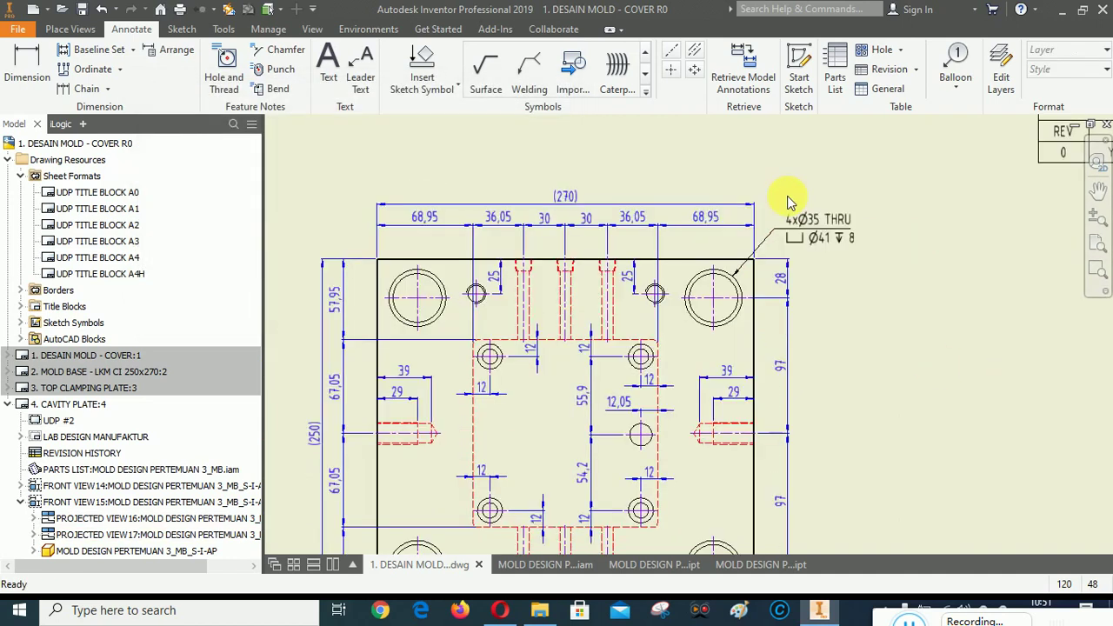
Add a hole and thread note to the small threaded hole near the plate's lower right corner, placed above the hole.
scroll(822, 196, "down", 2)
scroll(736, 360, "up", 3)
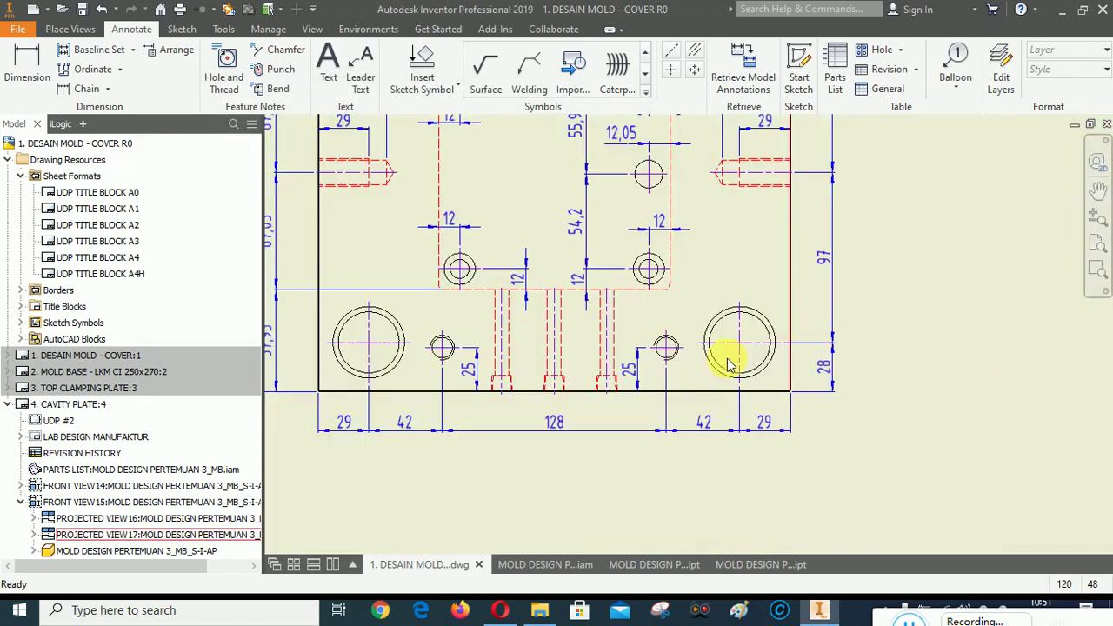
scroll(690, 391, "down", 2)
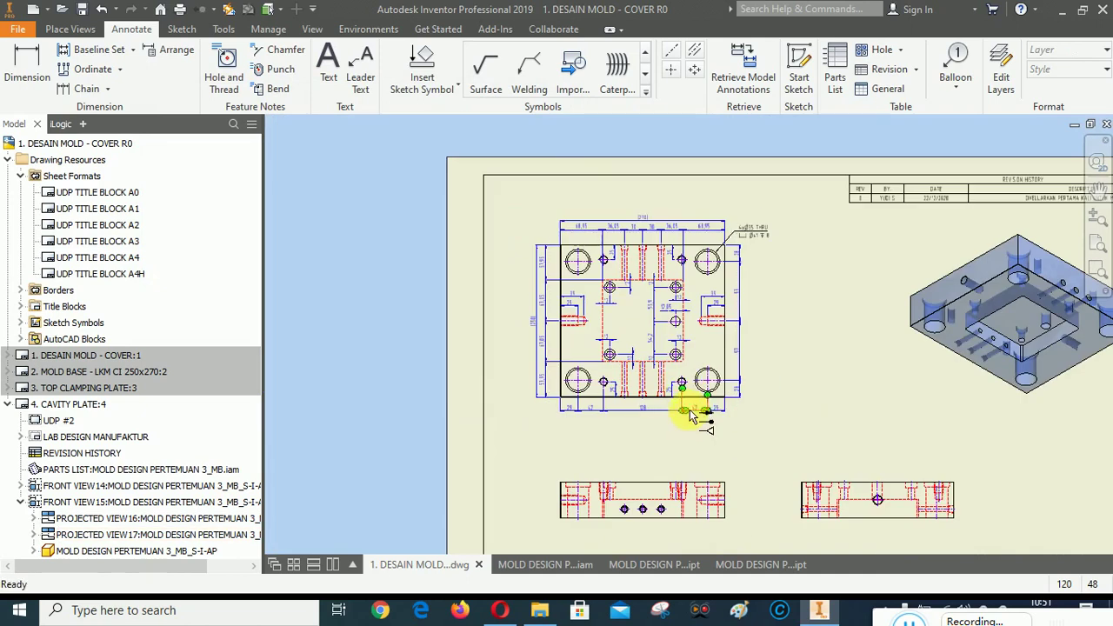
scroll(682, 396, "up", 4)
scroll(683, 395, "down", 4)
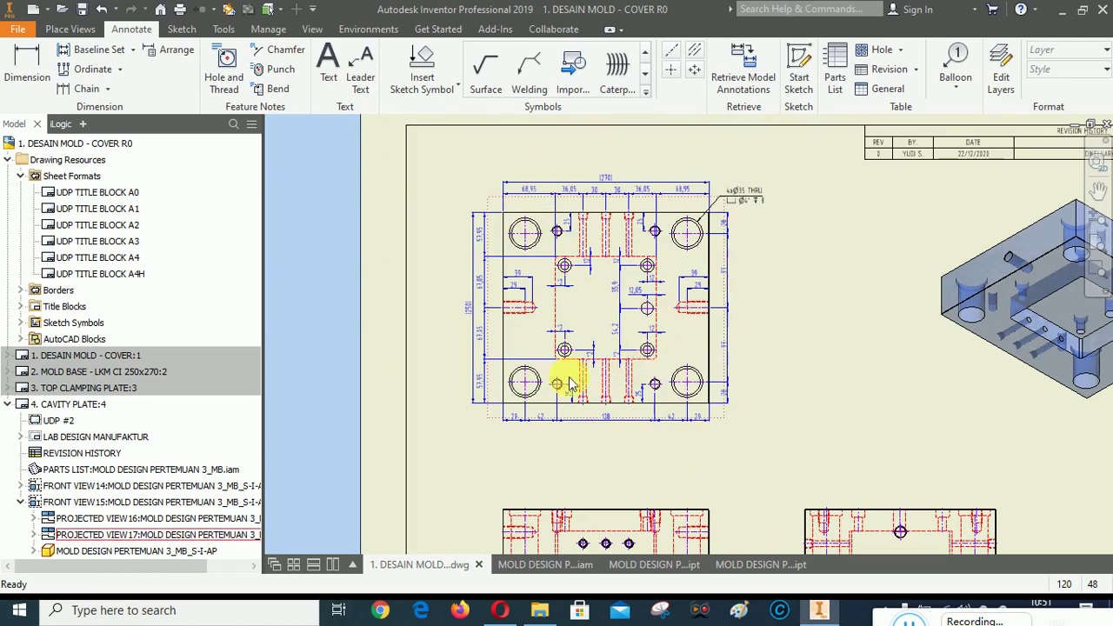
scroll(700, 389, "up", 4)
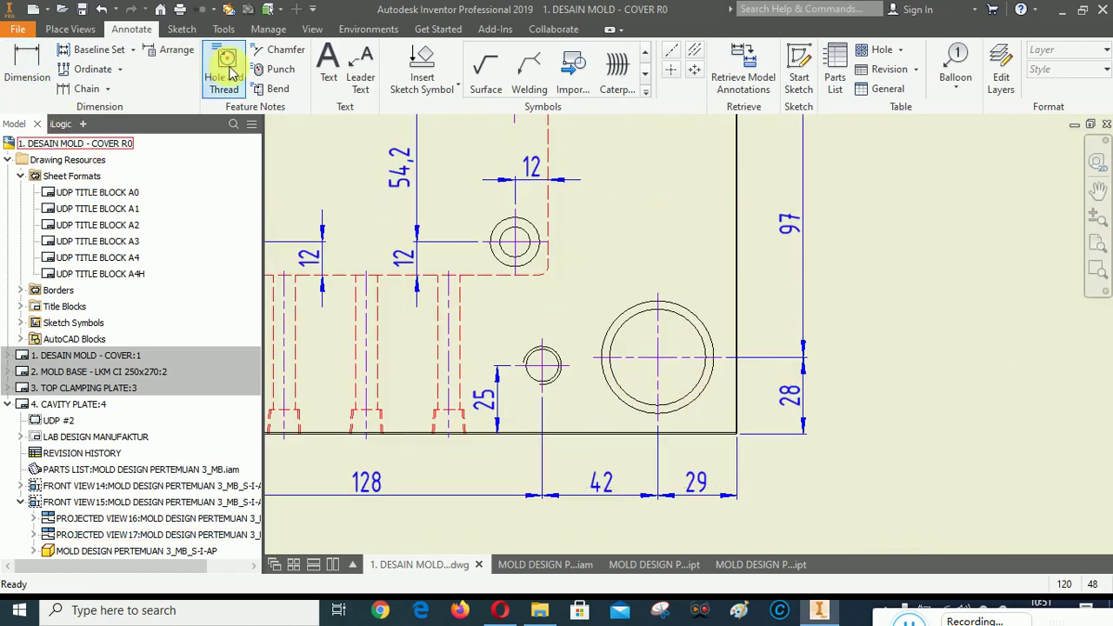
left_click(223, 68)
scroll(551, 338, "down", 5)
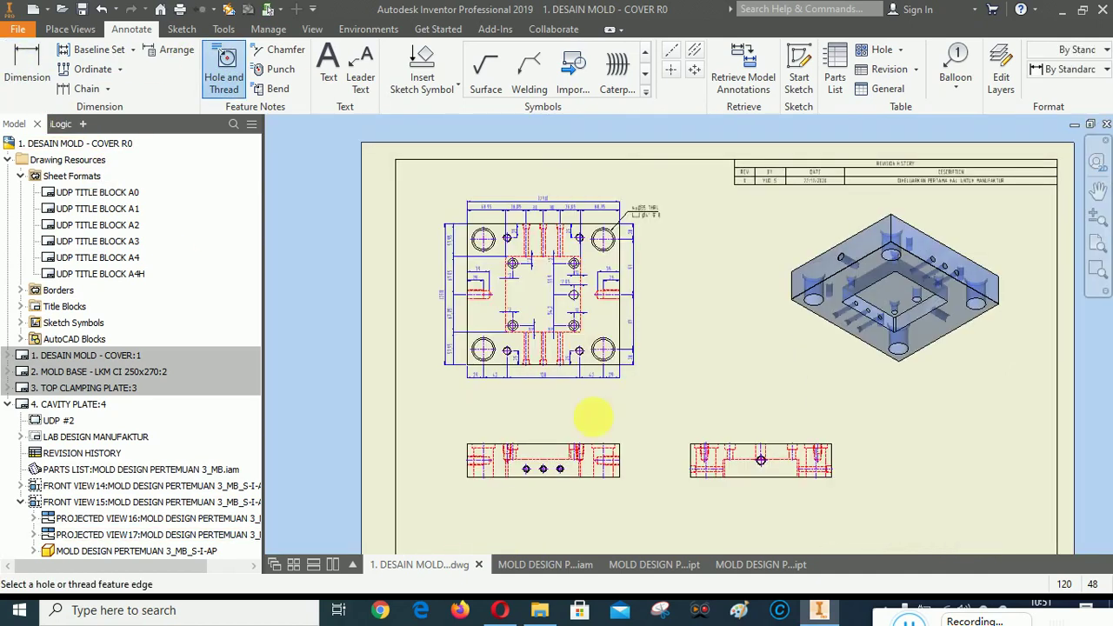
scroll(509, 465, "up", 2)
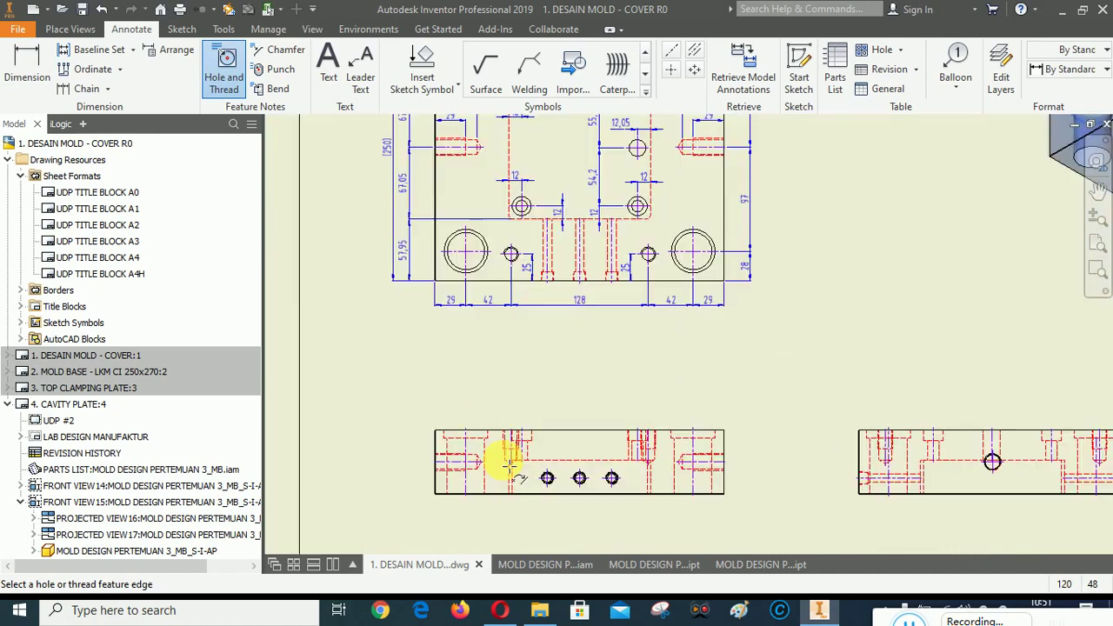
scroll(655, 447, "up", 3)
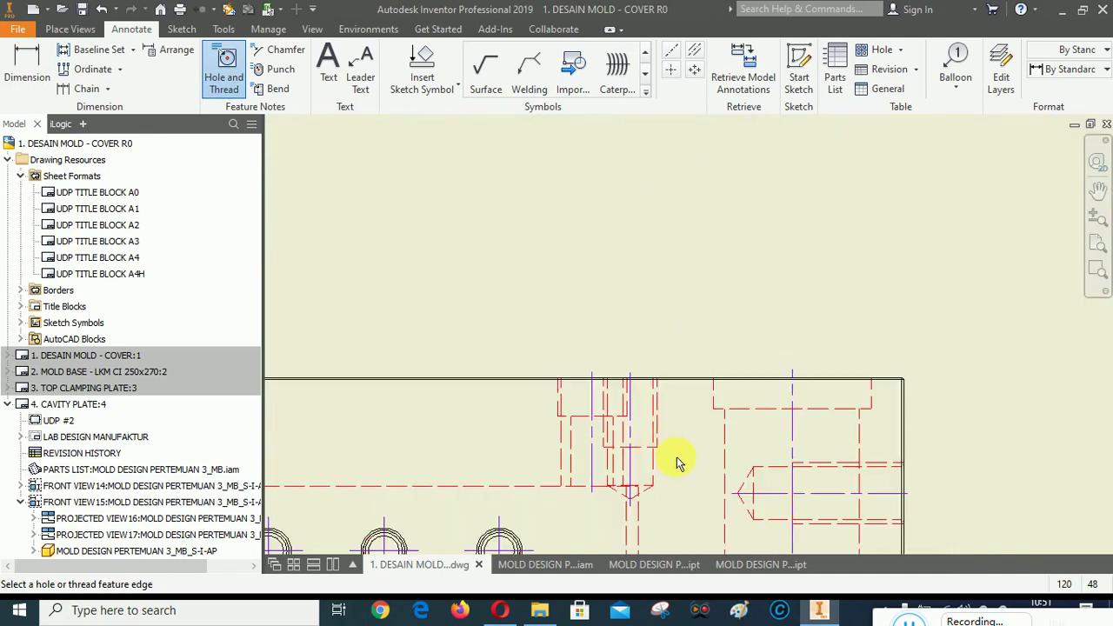
scroll(676, 460, "down", 2)
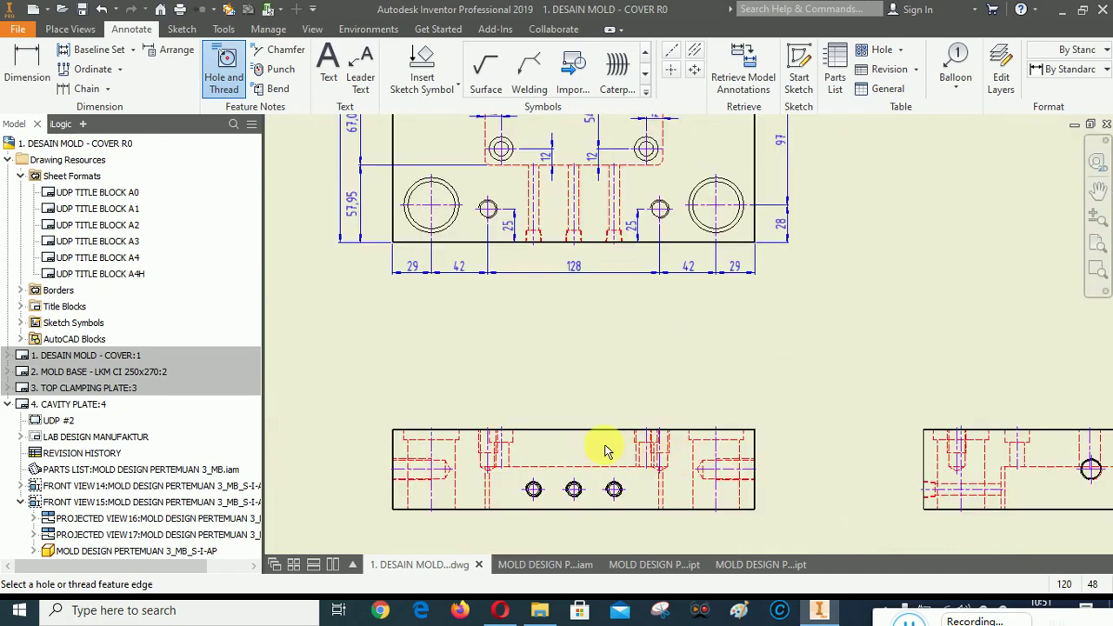
scroll(683, 178, "up", 3)
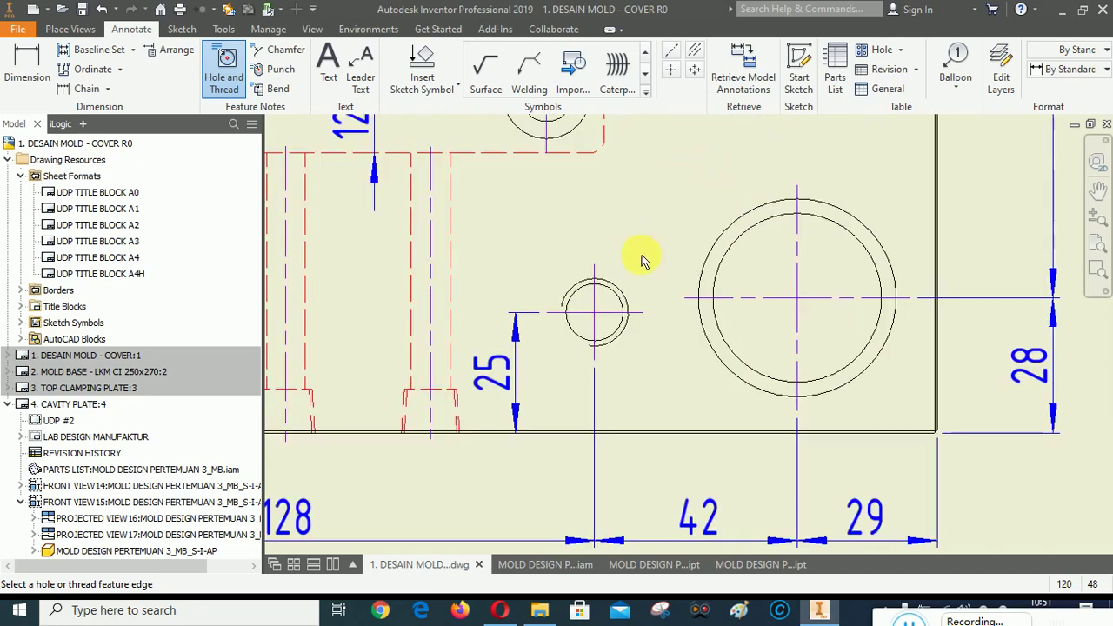
left_click(614, 287)
scroll(635, 236, "down", 2)
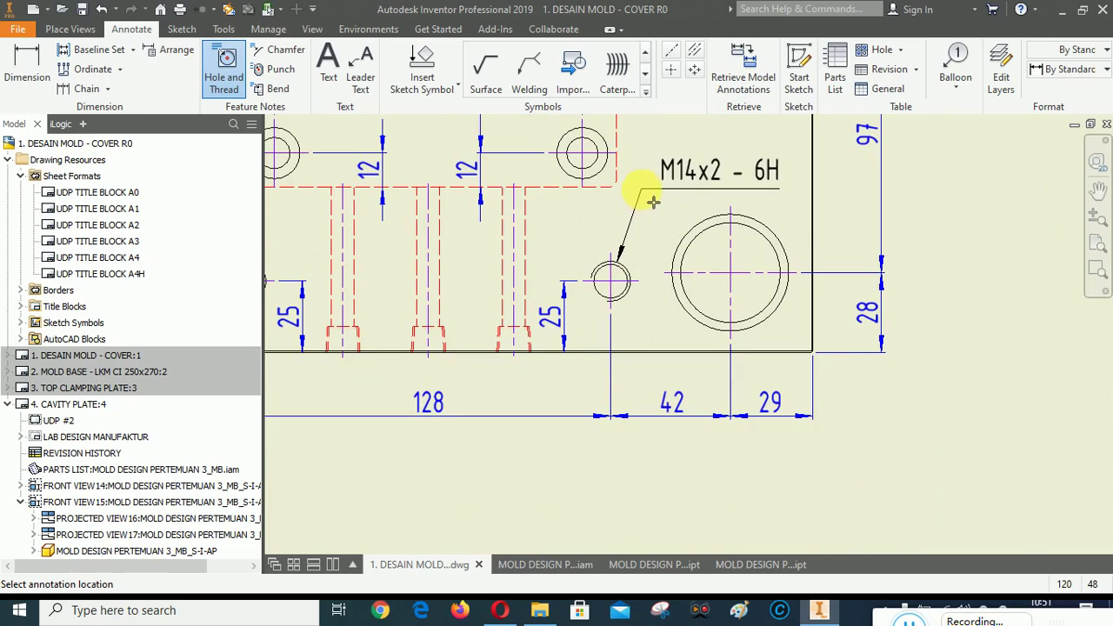
left_click(652, 200)
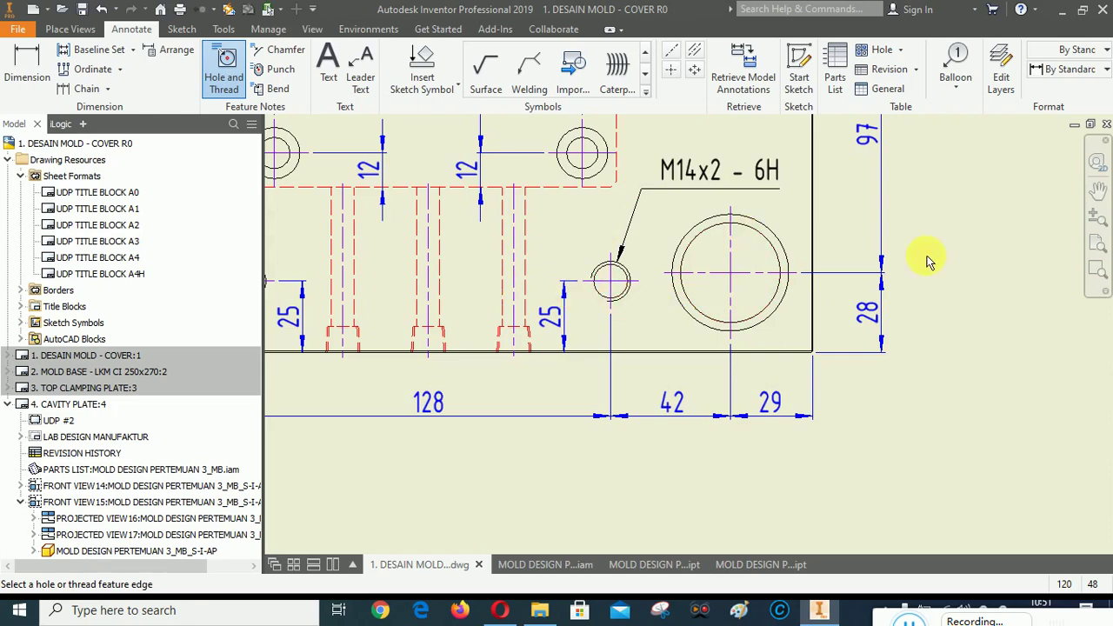
right_click(966, 257)
left_click(1022, 258)
Edit the lower right threaded hole's note, removing the 6H thread class and adding the prefix 4x.
scroll(887, 398, "up", 4)
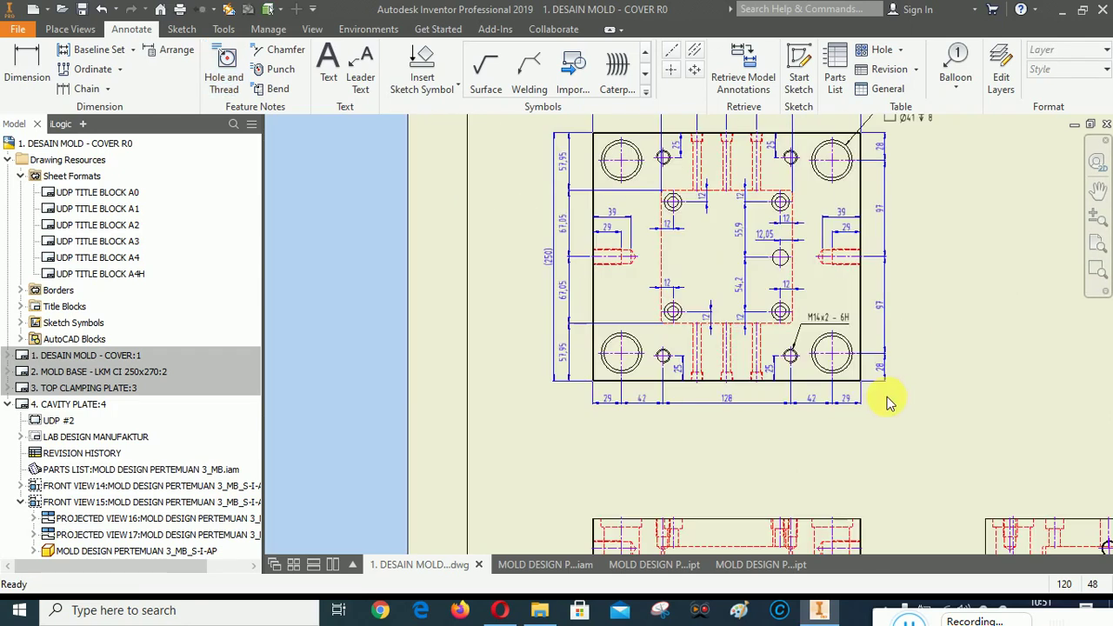
scroll(851, 335, "down", 3)
left_click(787, 304)
double_click(787, 304)
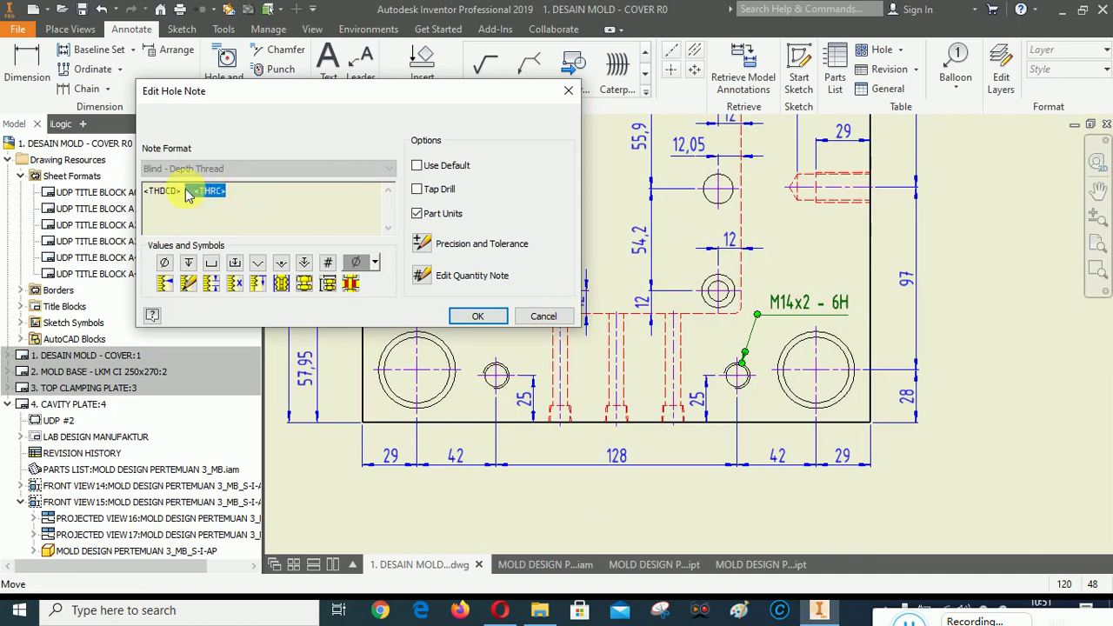
key("Delete")
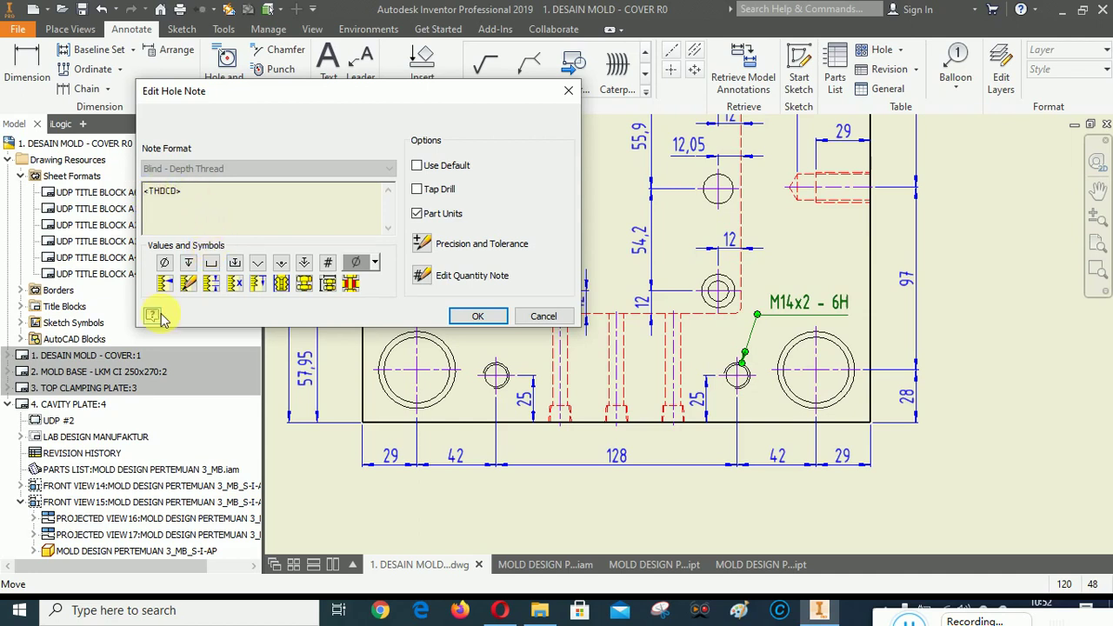
type("4")
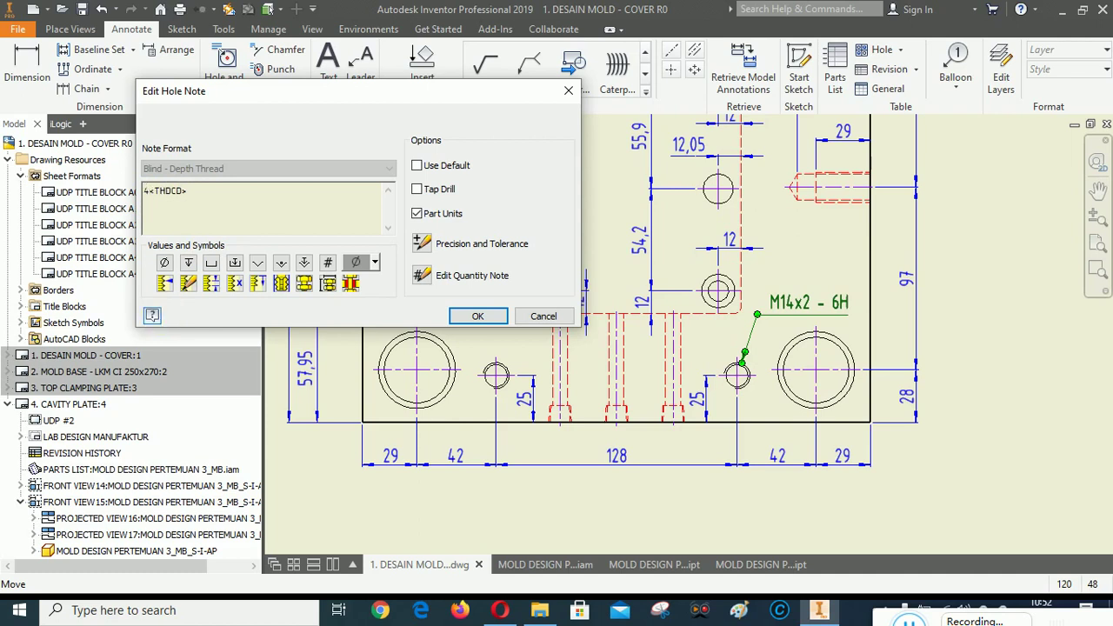
type("x")
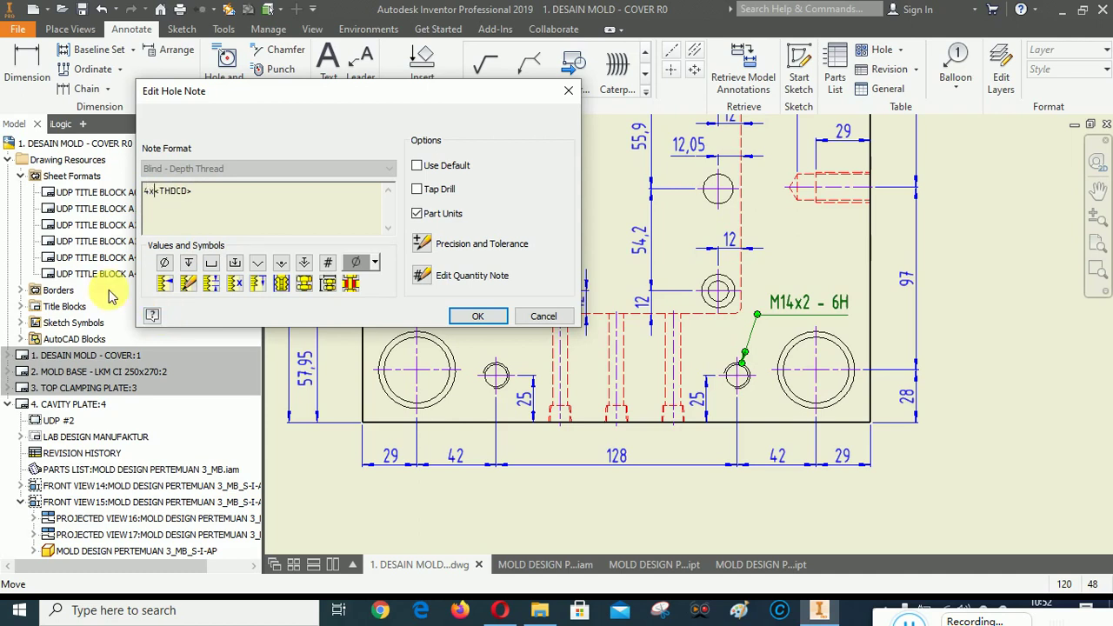
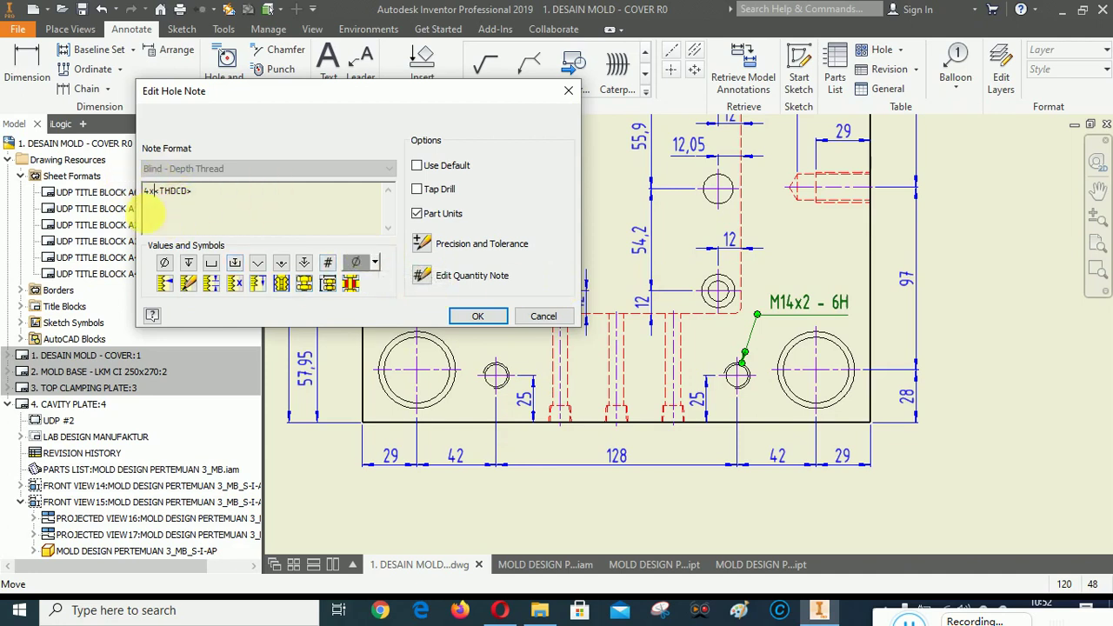
left_click(489, 316)
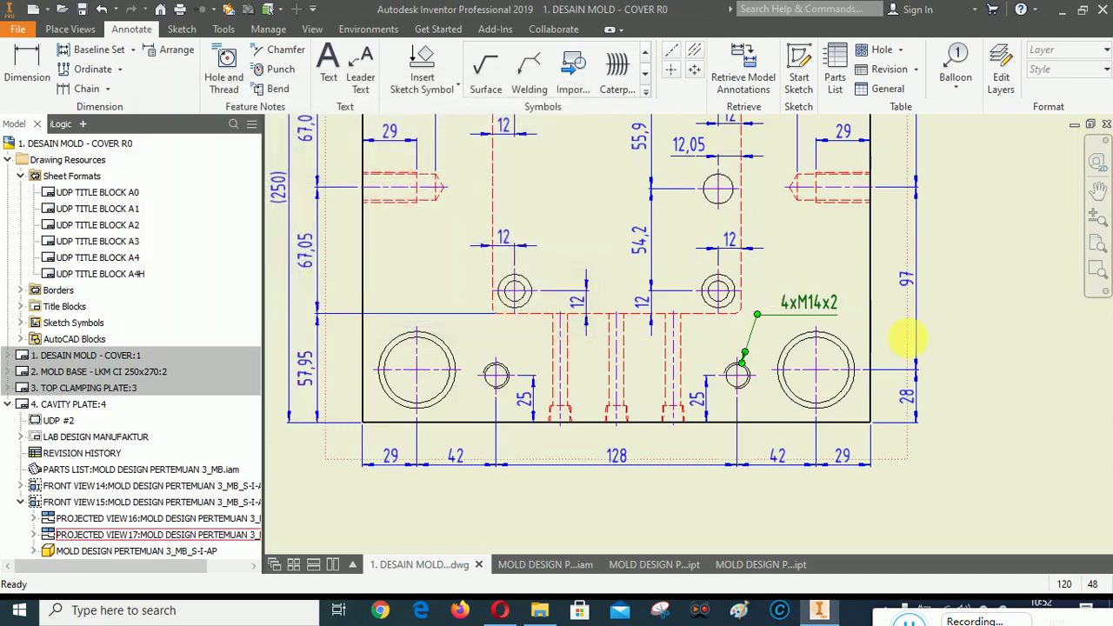
Shift the 4xM14x2 note text slightly closer to the bend of its leader.
scroll(783, 313, "up", 5)
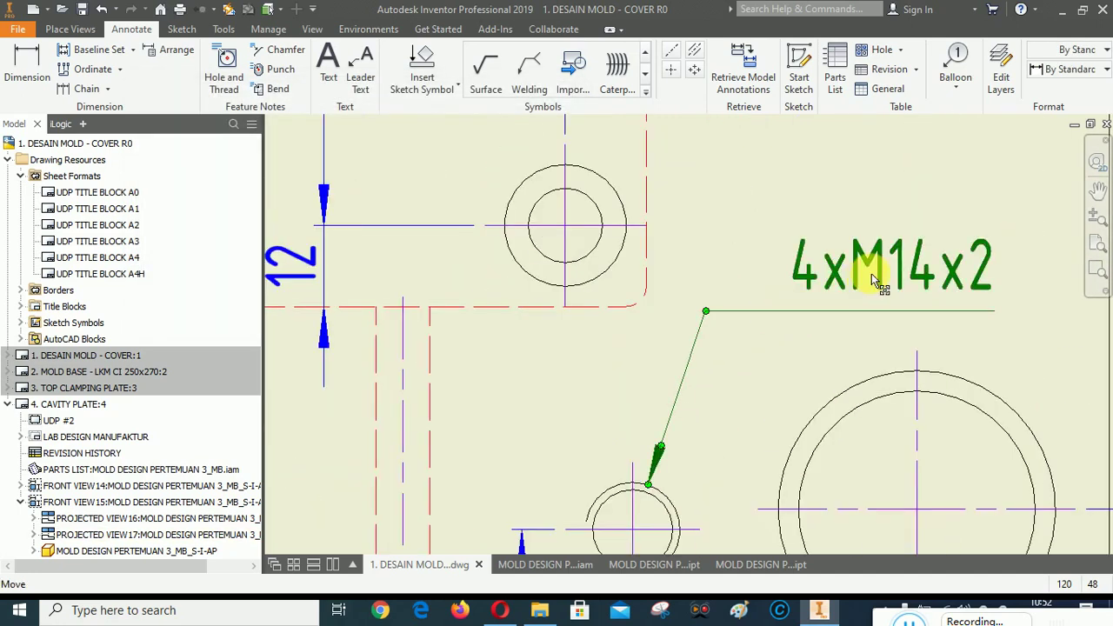
left_click_drag(876, 278, 845, 279)
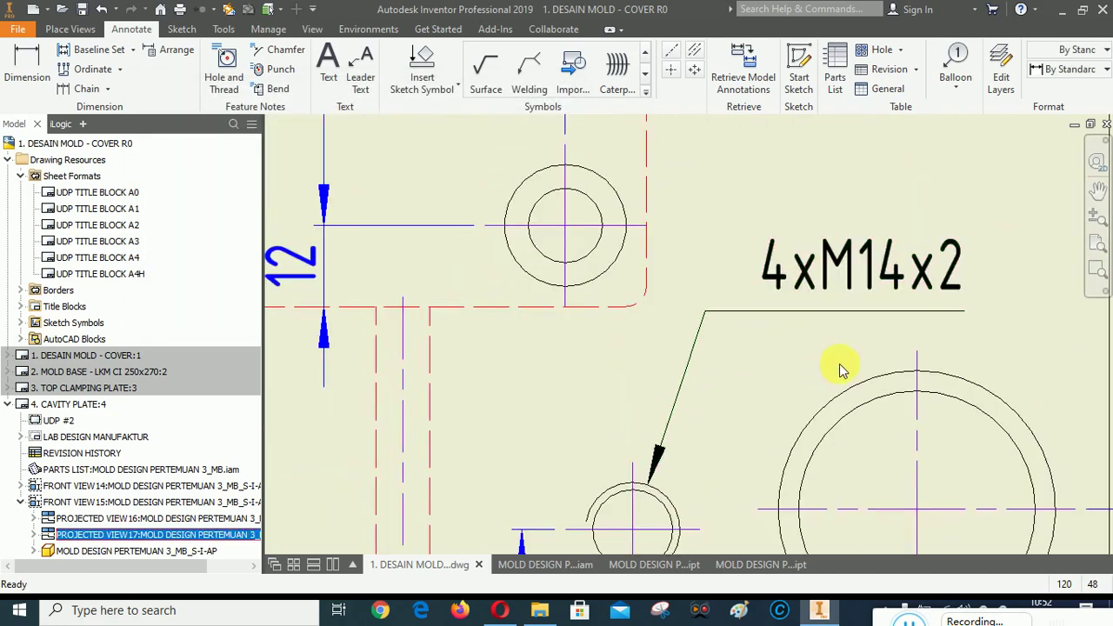
scroll(835, 374, "down", 5)
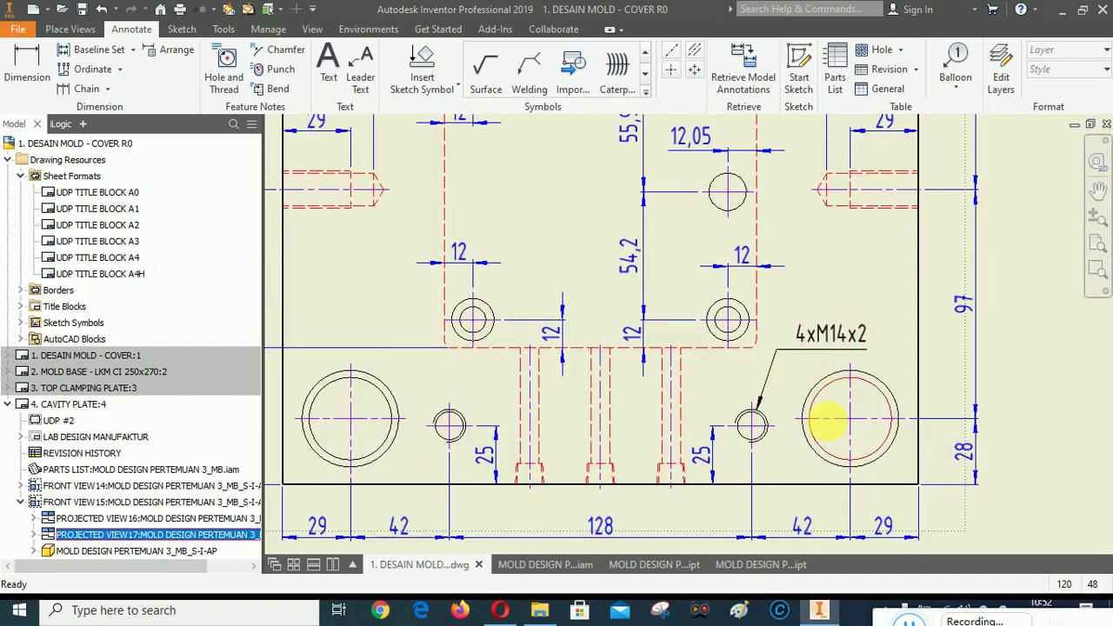
Examine the top view's annotations and the projected side view for holes that still need notes.
scroll(870, 408, "down", 2)
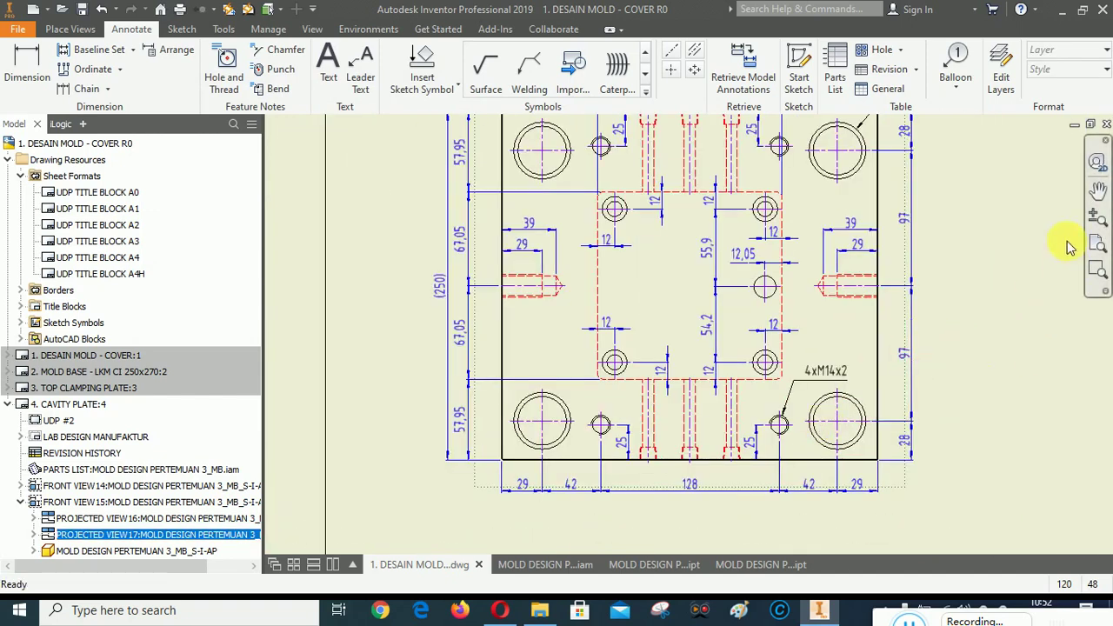
left_click(1098, 189)
left_click_drag(964, 256, 973, 354)
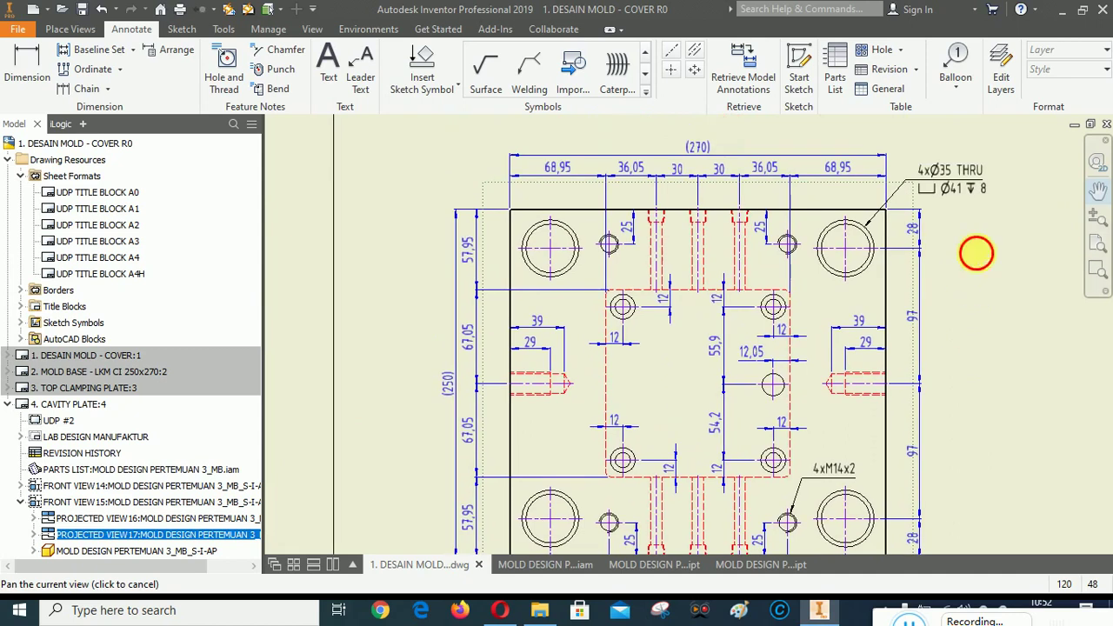
mouse_move(977, 253)
left_mouse_down()
mouse_move(954, 175)
mouse_move(1031, 217)
mouse_move(977, 249)
mouse_move(860, 170)
left_mouse_up()
scroll(770, 331, "down", 3)
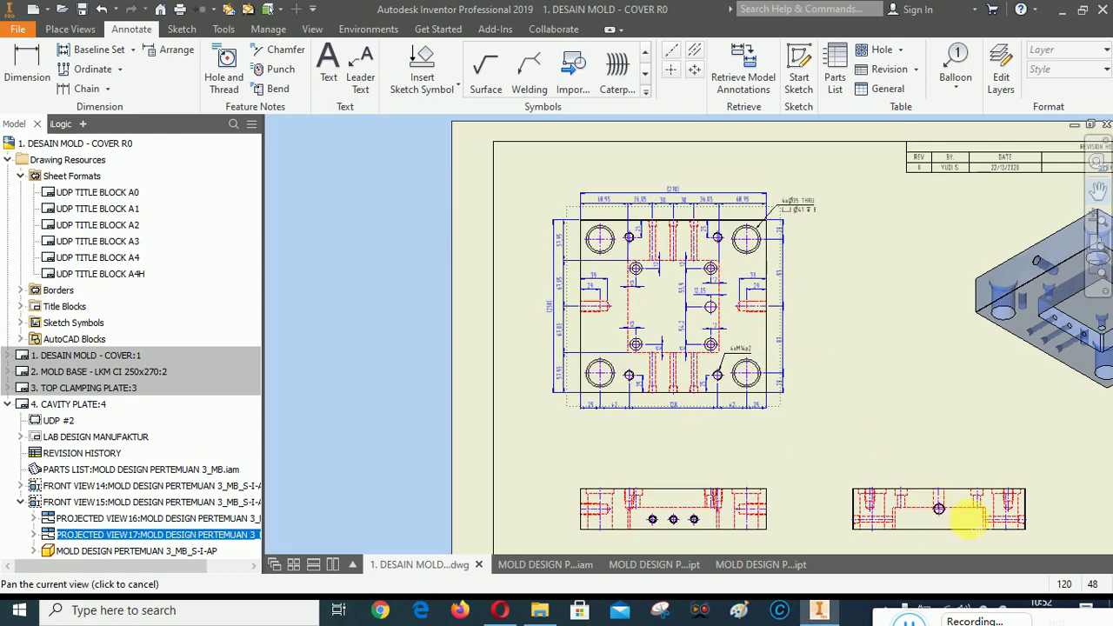
scroll(965, 513, "up", 6)
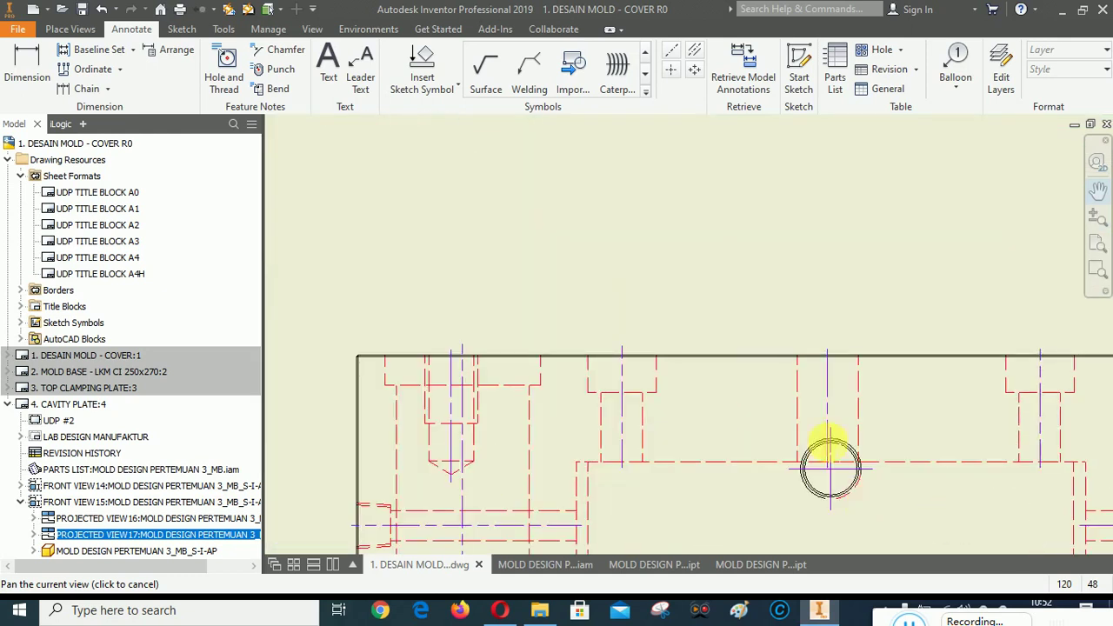
scroll(808, 416, "up", 6)
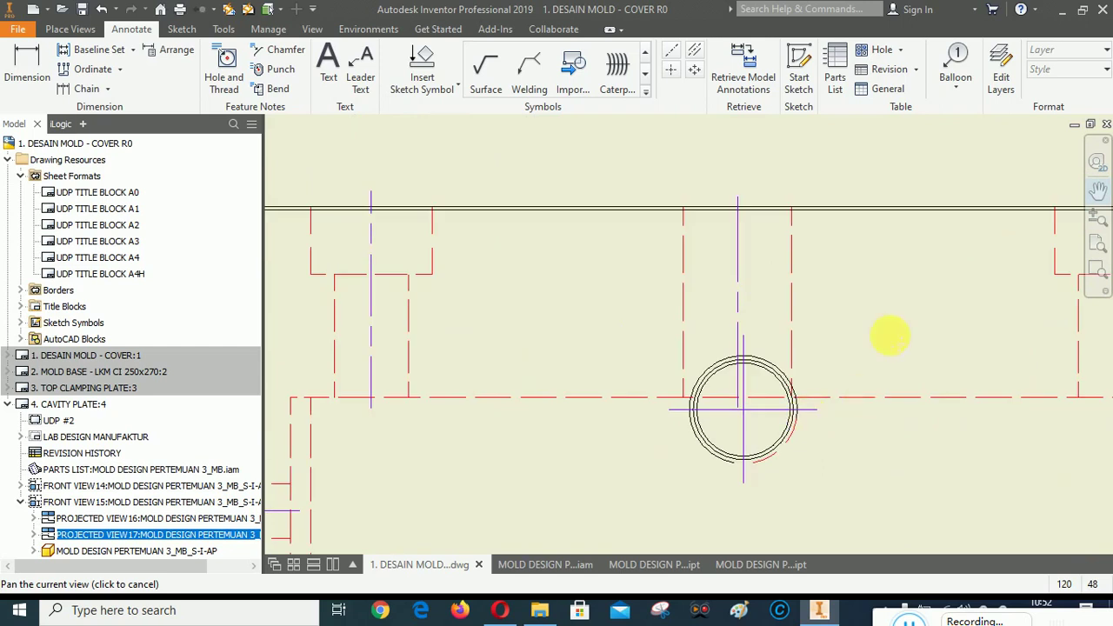
right_click(890, 336)
left_click(941, 340)
left_click(26, 65)
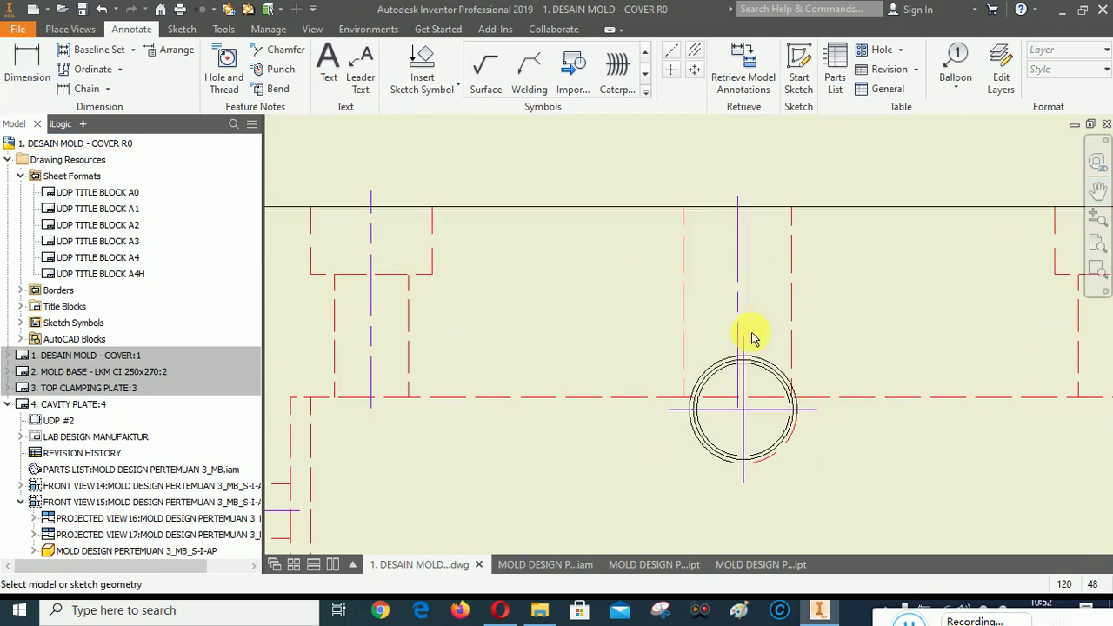
scroll(820, 363, "up", 3)
left_click(734, 383)
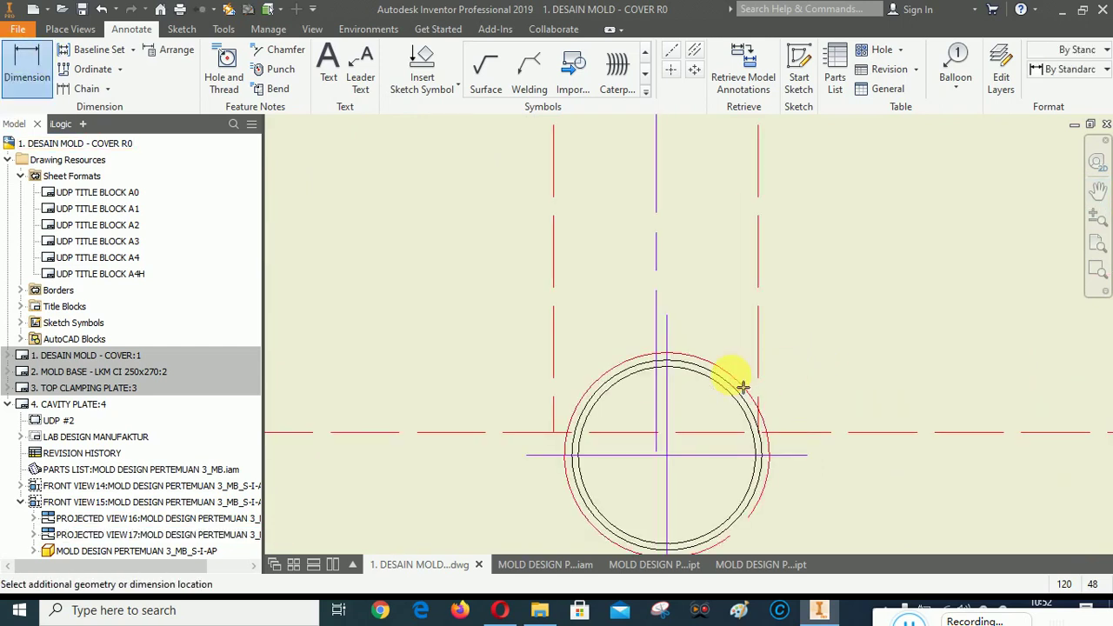
scroll(651, 435, "down", 4)
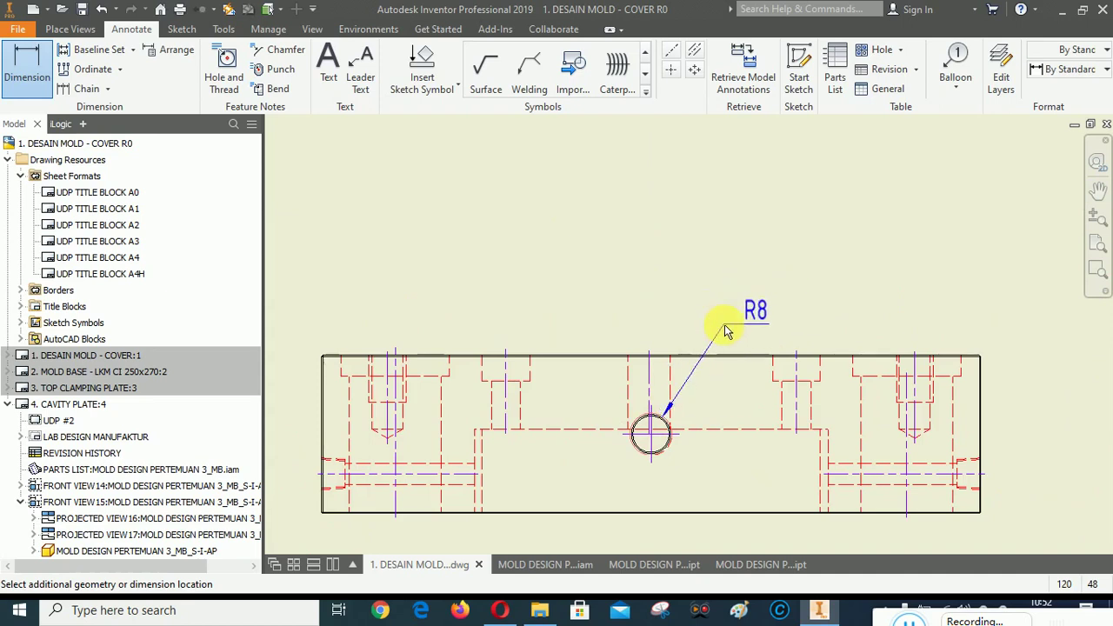
scroll(741, 312, "down", 4)
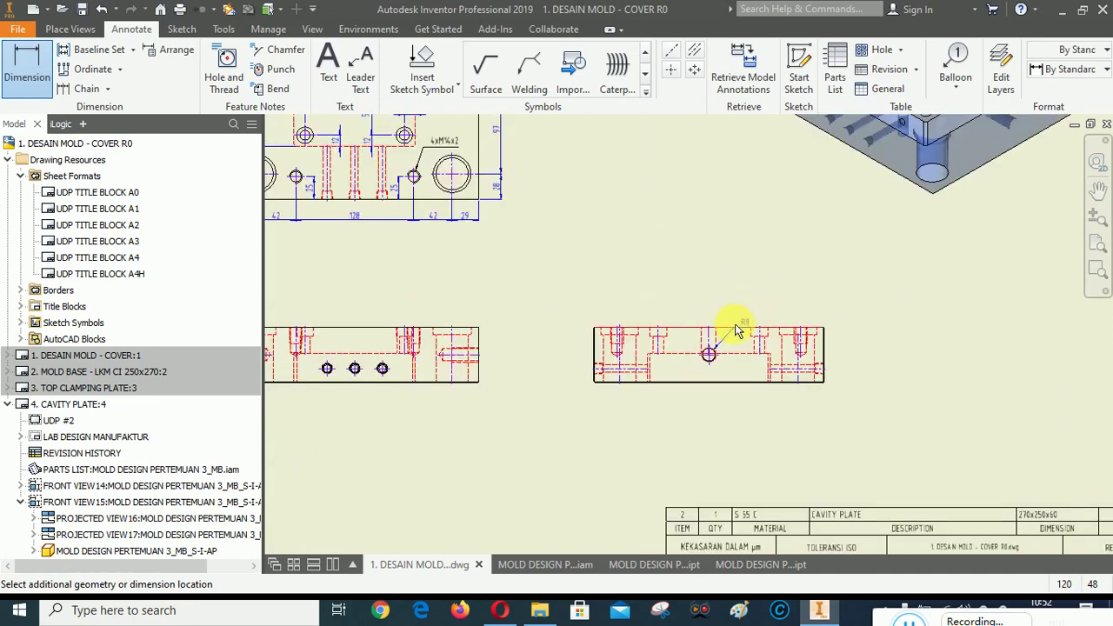
key("Escape")
Add a hole and thread note to the central threaded hole in the right-hand projected side view, placed above the plate.
left_click(226, 66)
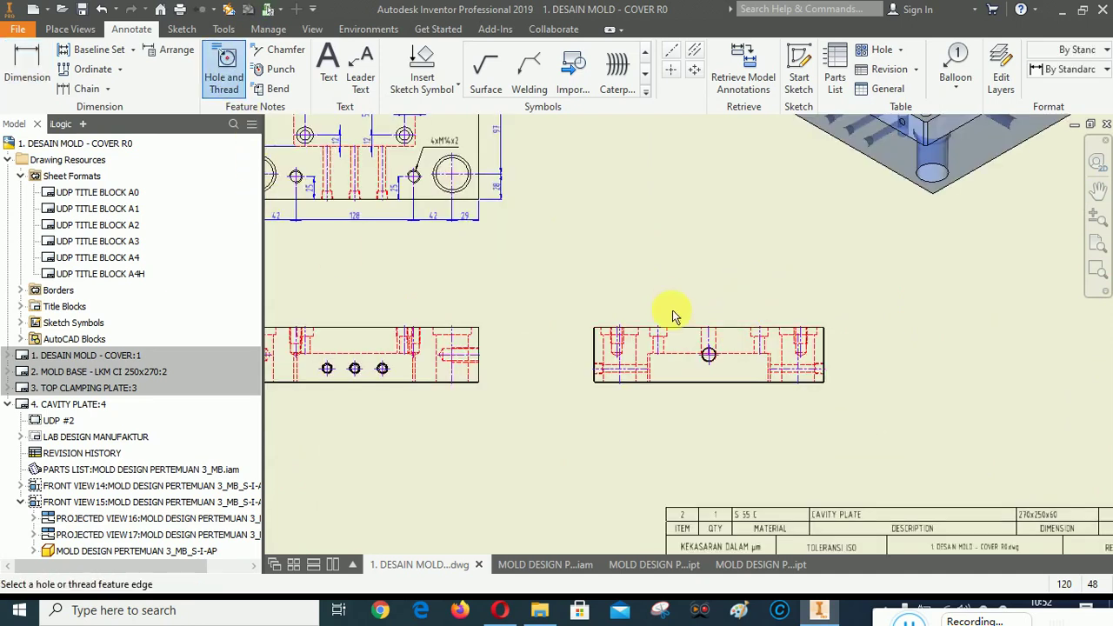
scroll(712, 351, "up", 5)
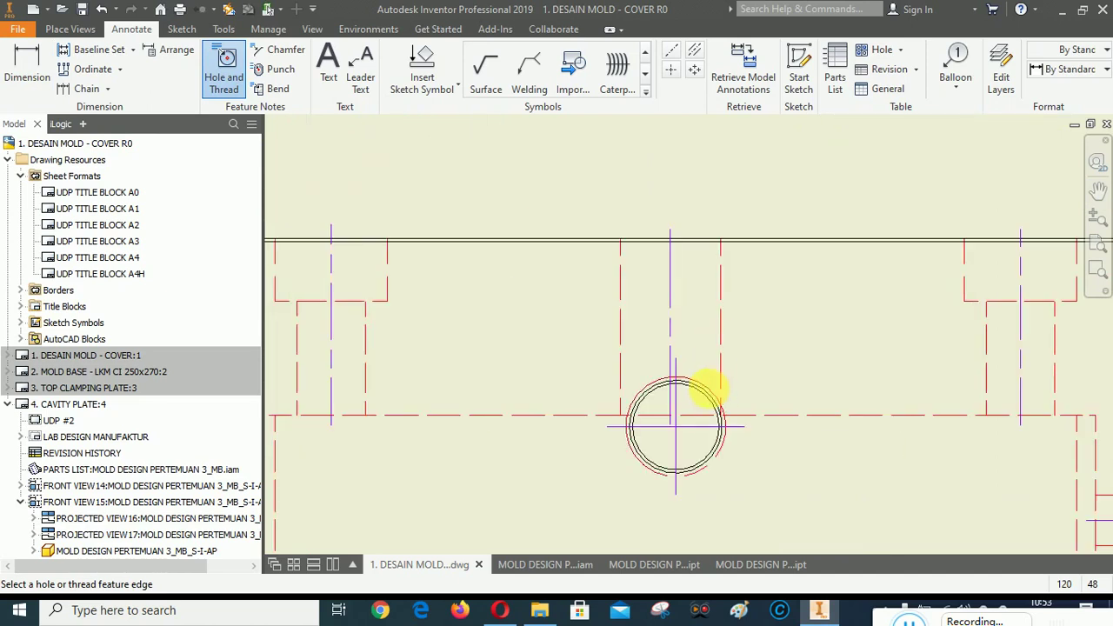
left_click(709, 392)
scroll(788, 287, "down", 4)
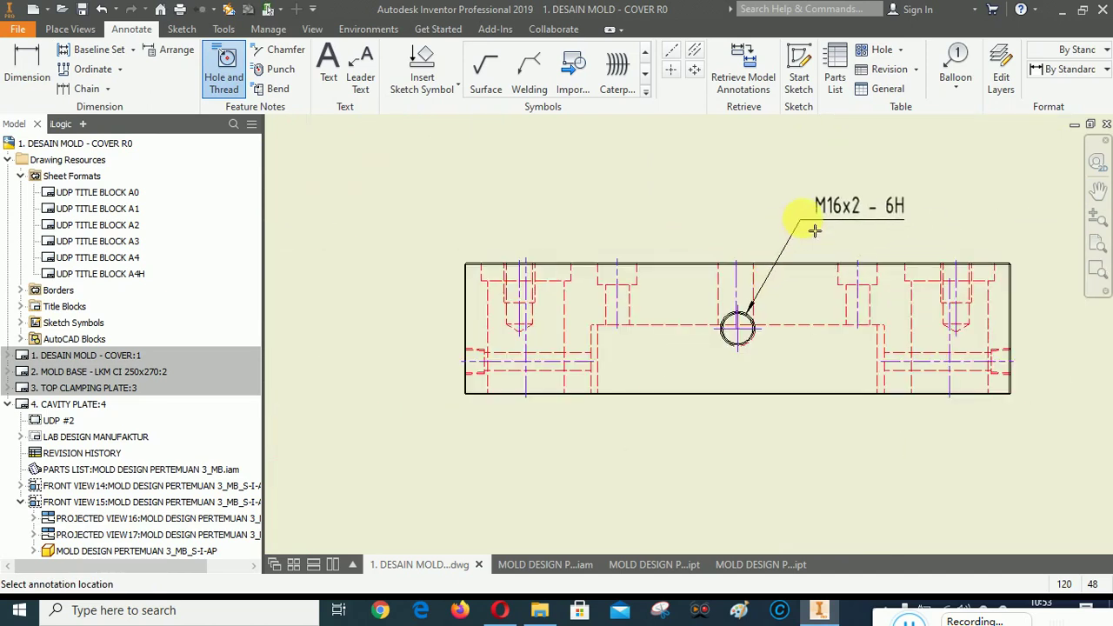
scroll(809, 261, "down", 4)
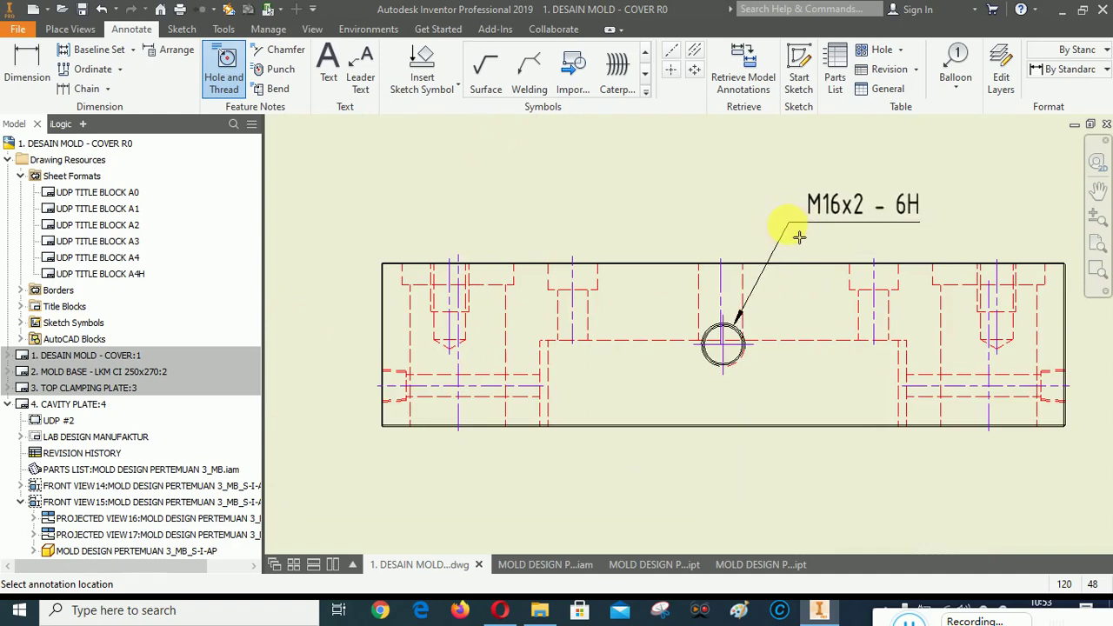
left_click(801, 239)
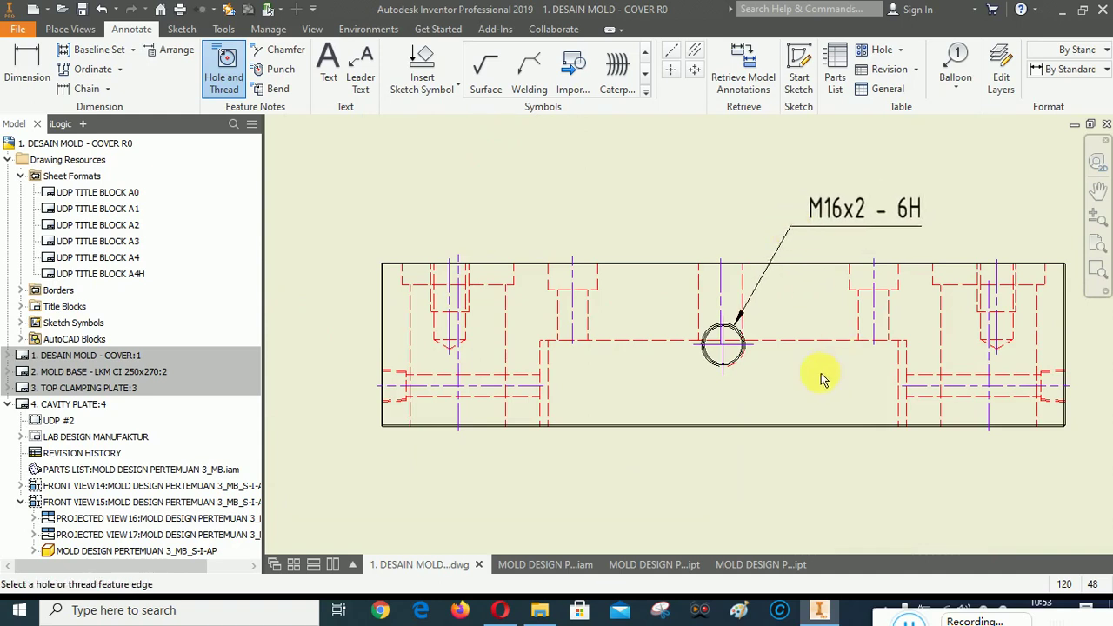
right_click(786, 388)
left_click(847, 388)
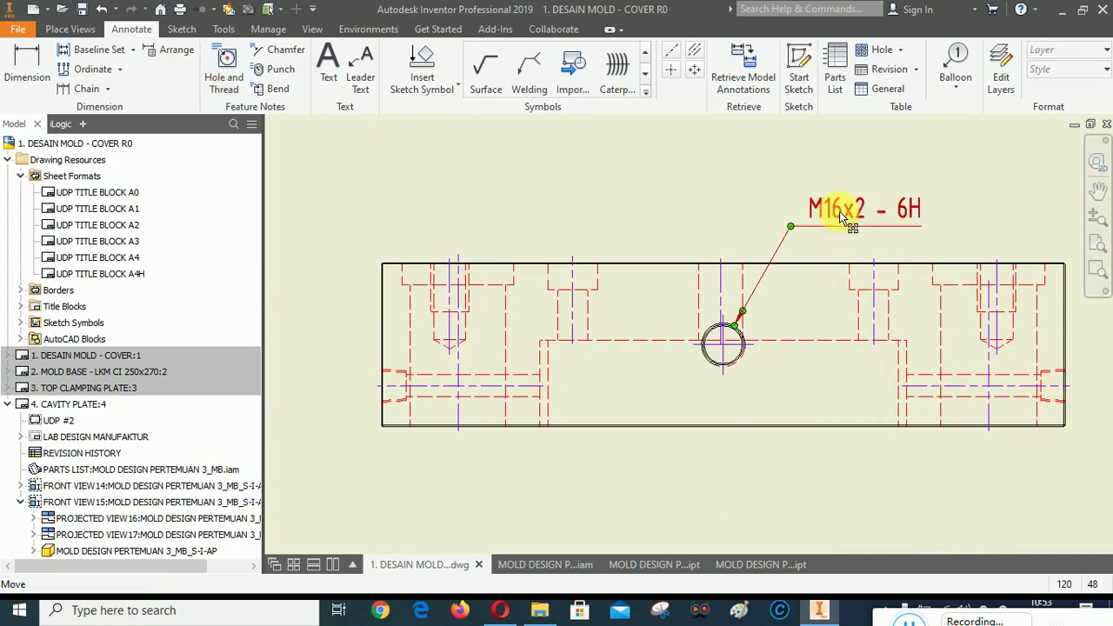
Edit the side view's M16x2 hole note, removing the 6H thread class and adding the prefix 2x.
double_click(846, 213)
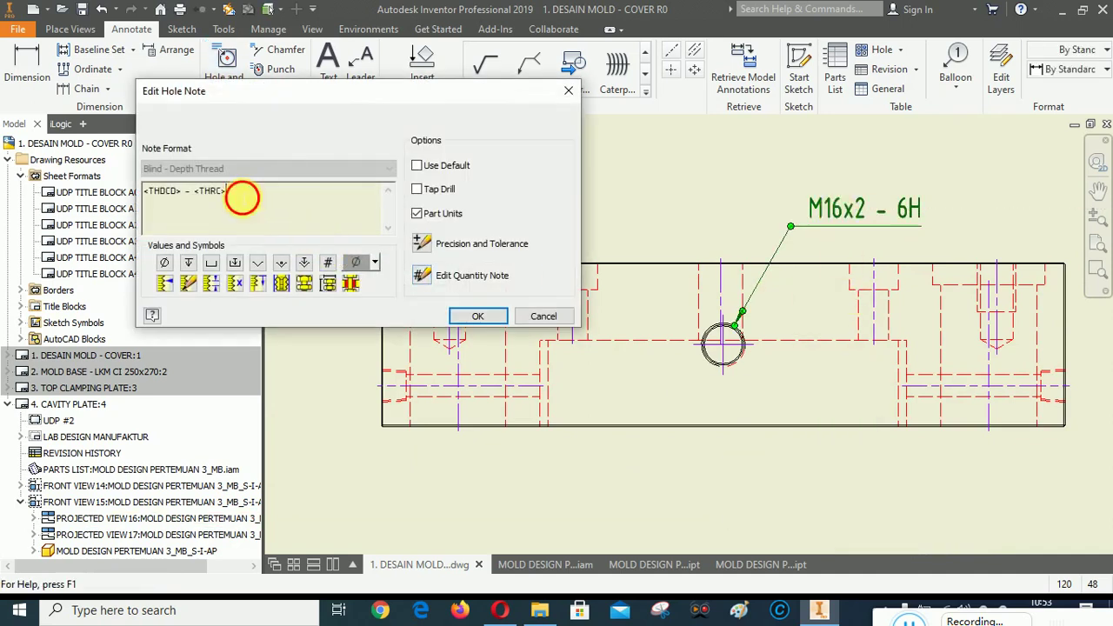
left_click_drag(241, 197, 198, 193)
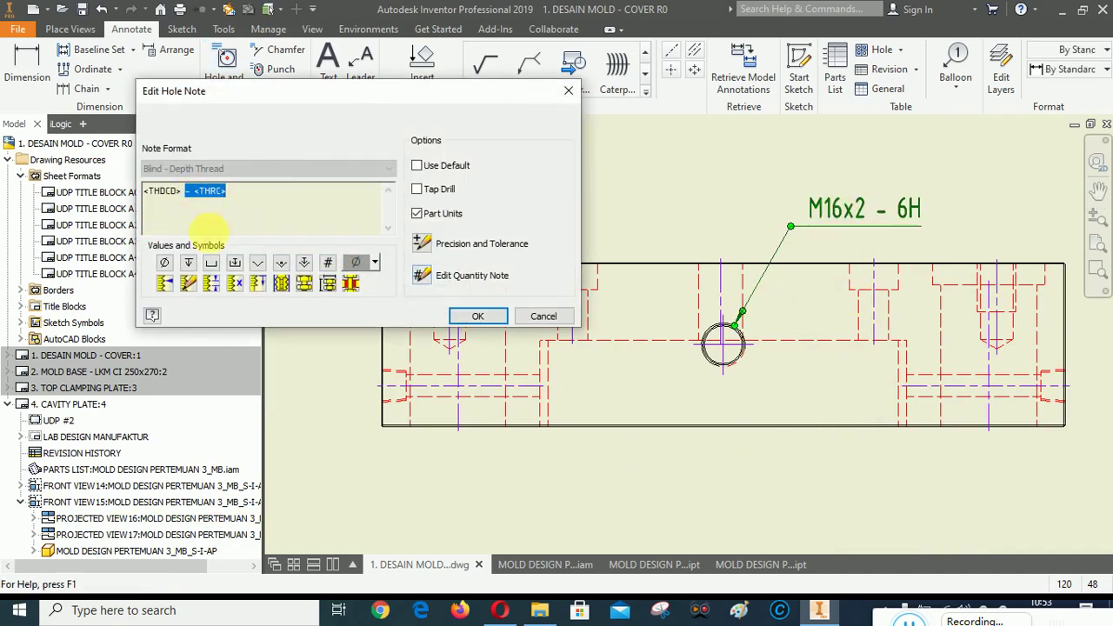
key("BackSpace")
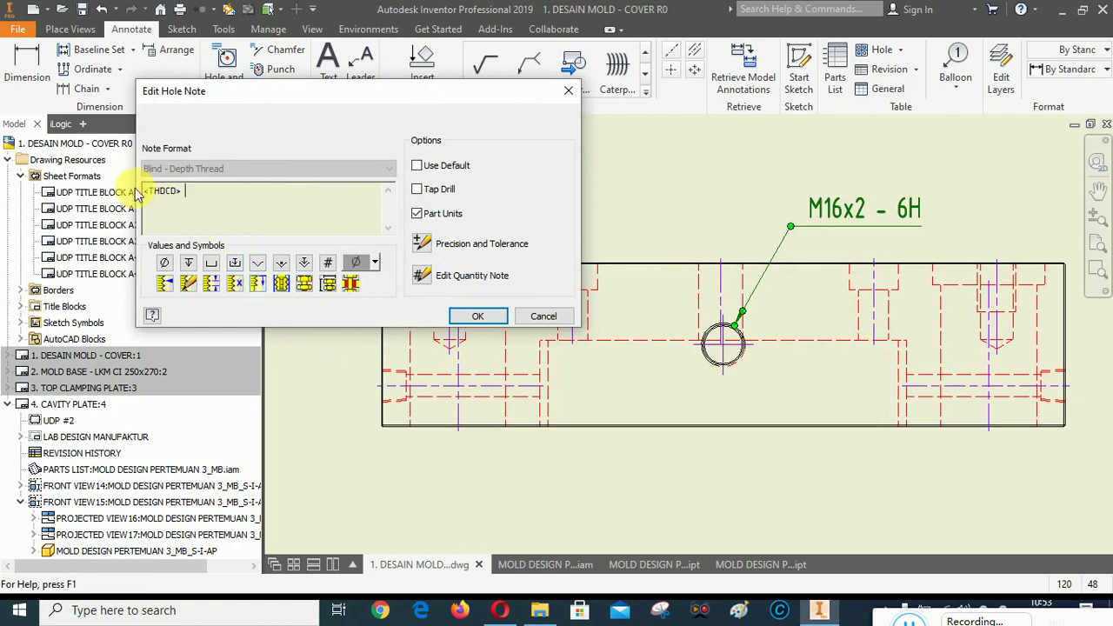
type("2x")
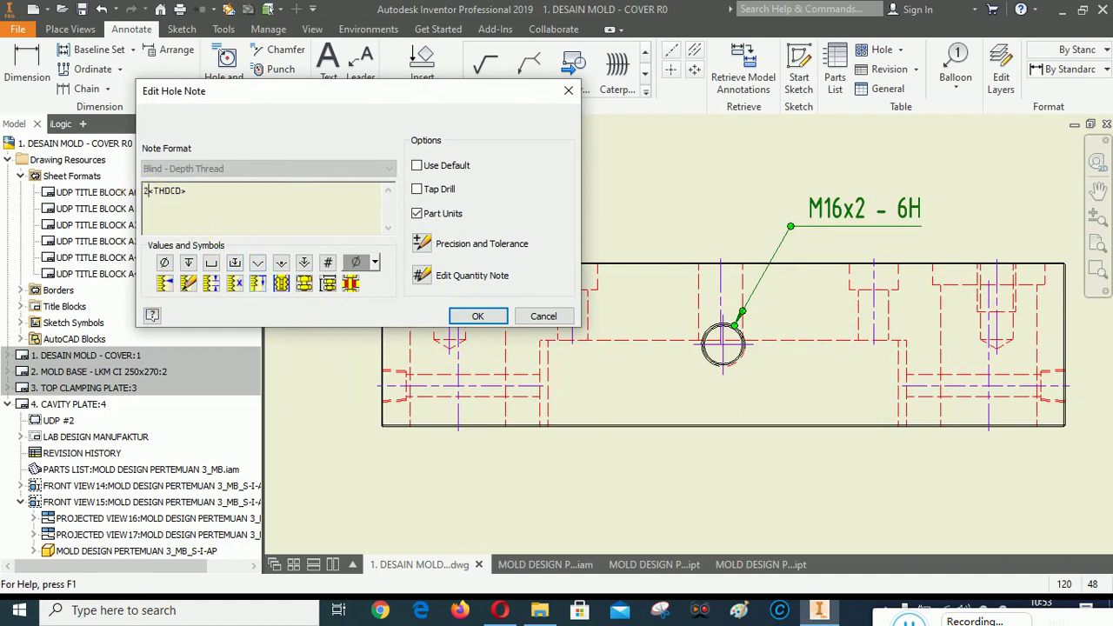
left_click(483, 316)
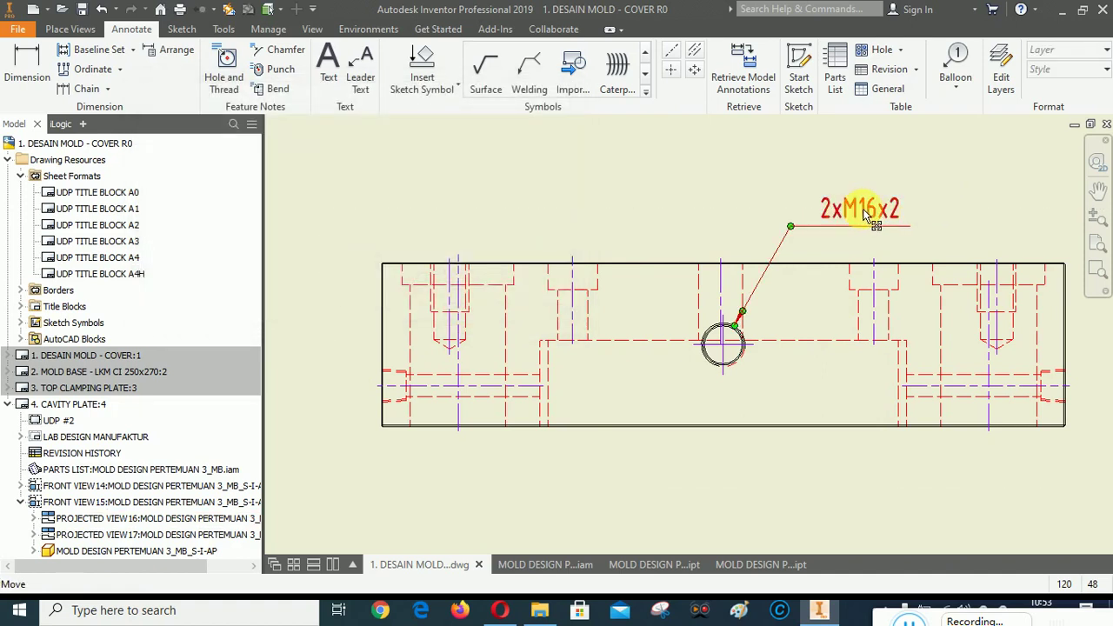
left_click(831, 209)
Add a hole and thread note to the rightmost of the three small holes in the view below the top view, placed beneath the plate.
scroll(964, 345, "down", 3)
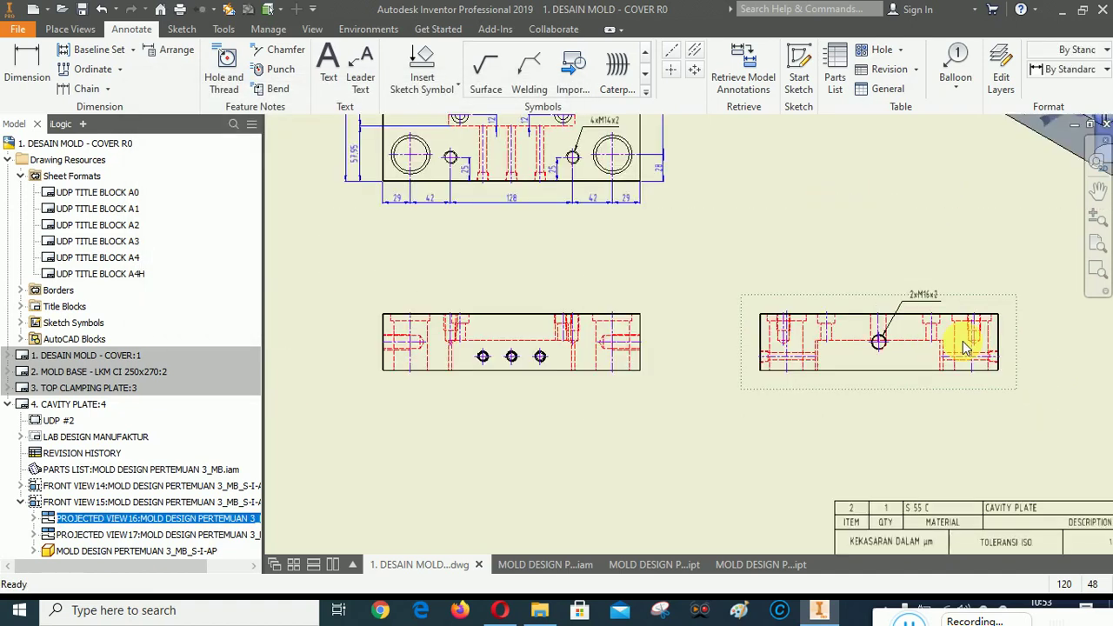
scroll(579, 381, "down", 2)
scroll(542, 316, "down", 1)
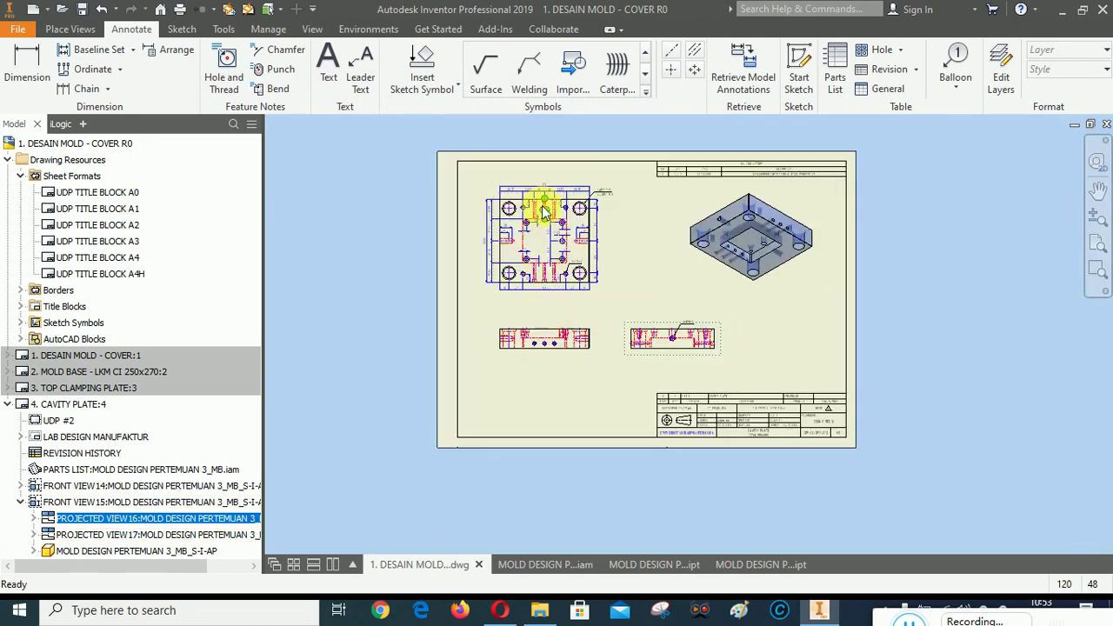
scroll(559, 261, "up", 2)
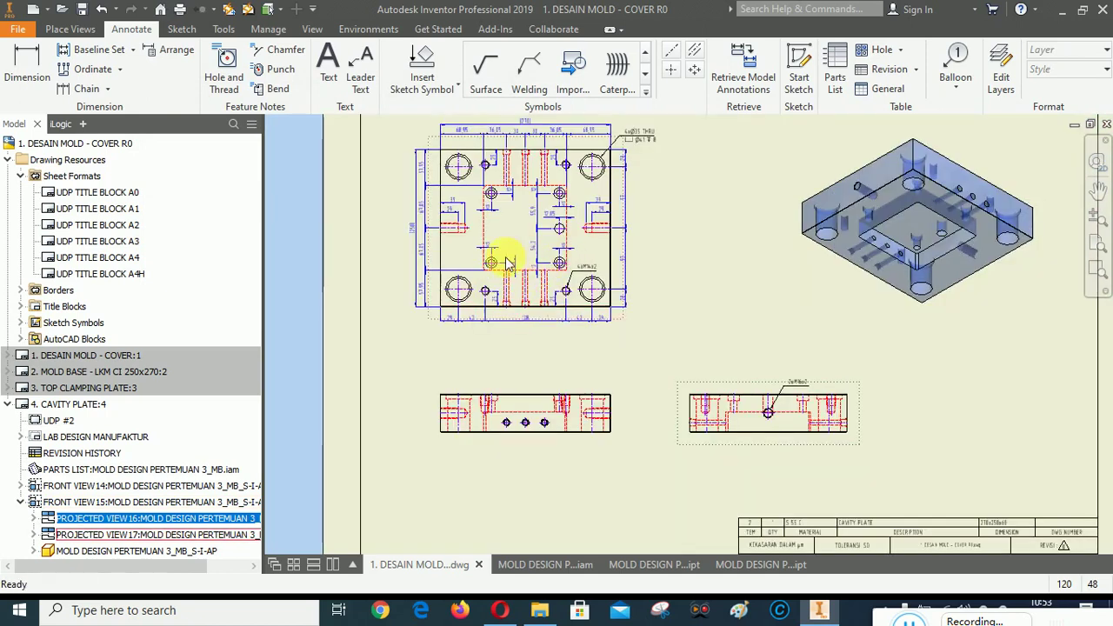
scroll(573, 445, "up", 4)
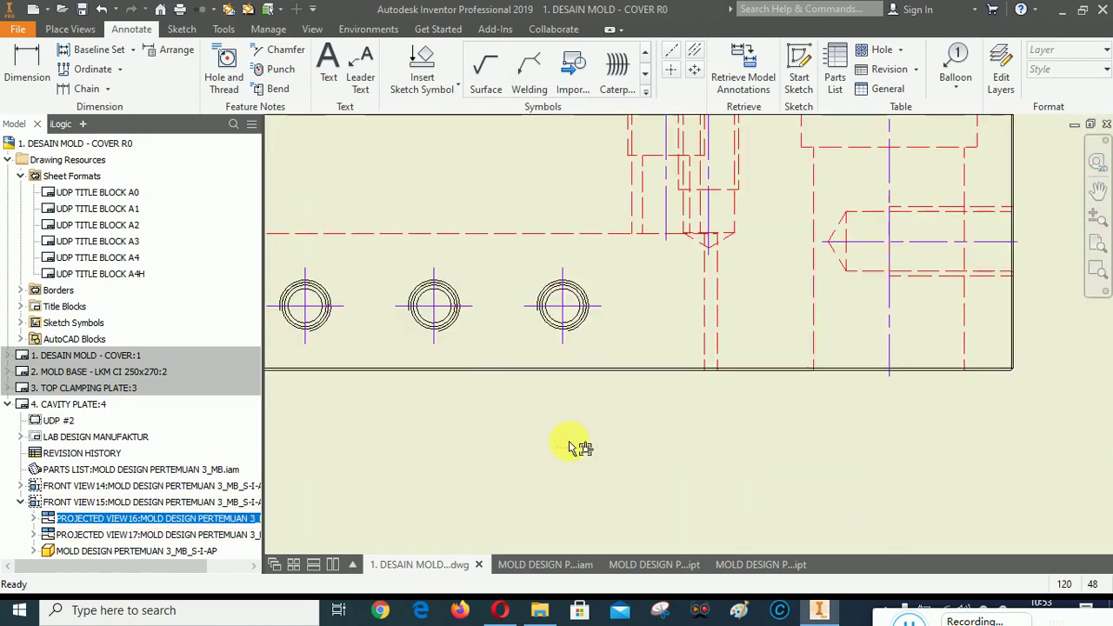
left_click(224, 74)
scroll(605, 413, "down", 4)
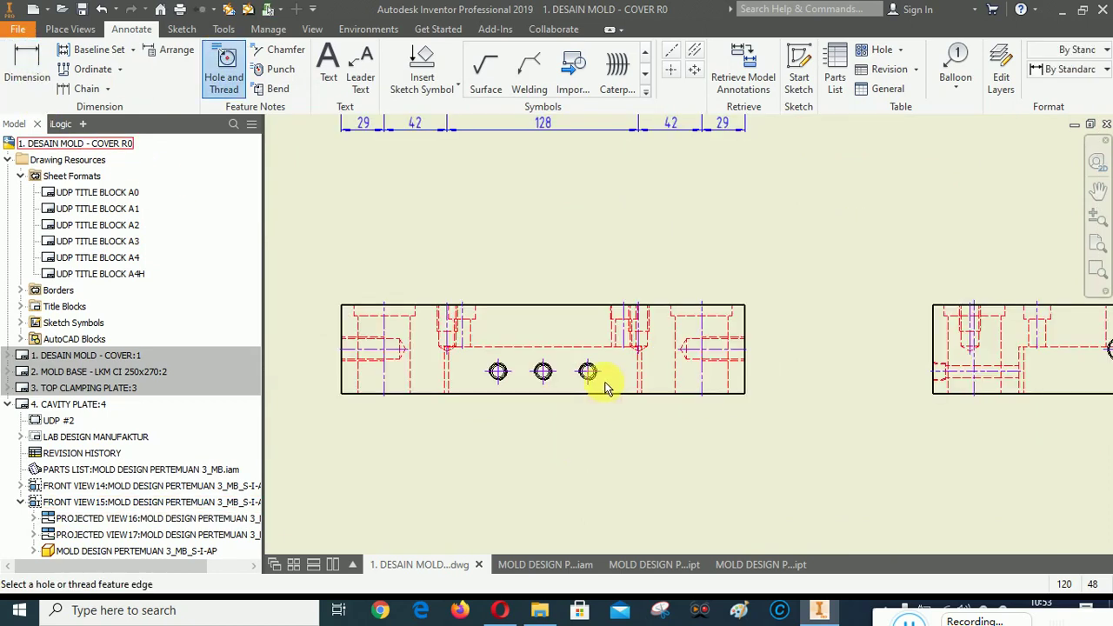
scroll(600, 398, "down", 2)
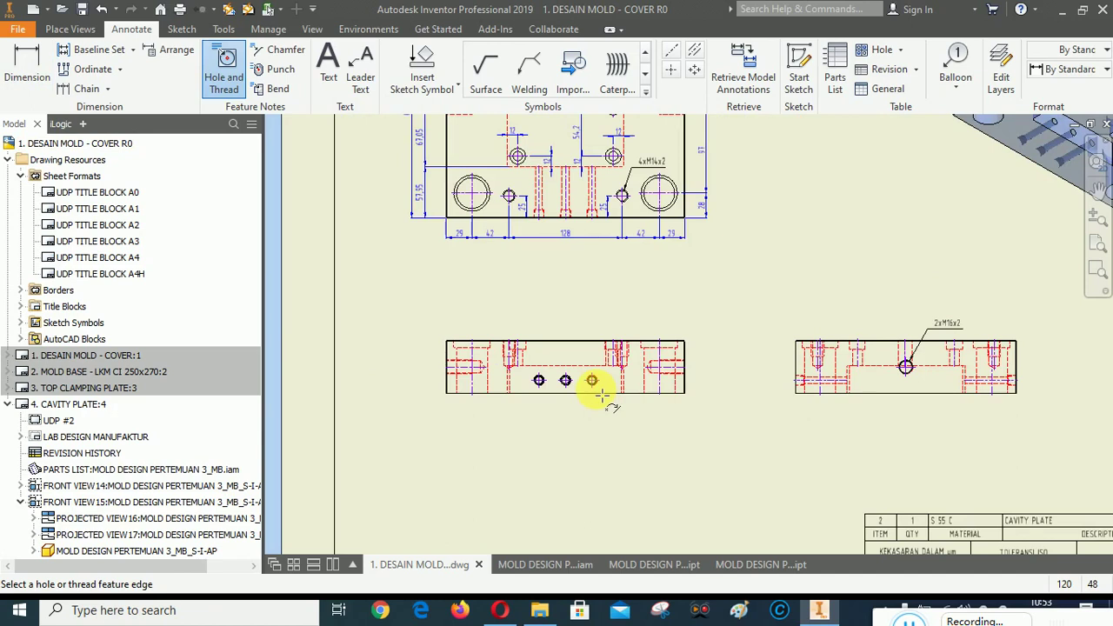
scroll(603, 395, "up", 5)
left_click(600, 348)
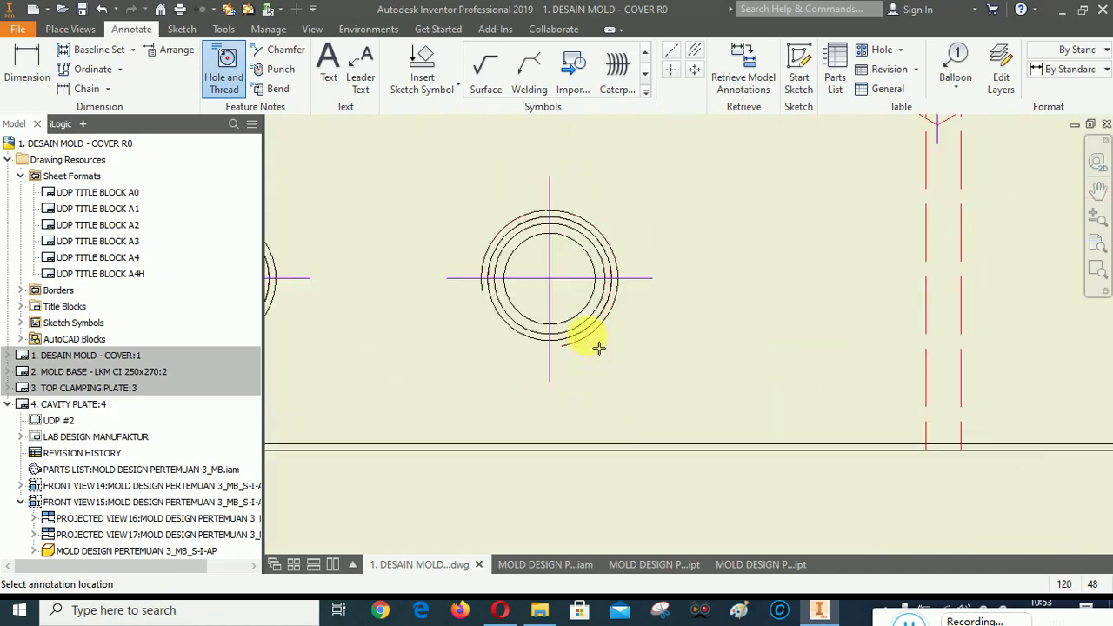
scroll(602, 349, "down", 5)
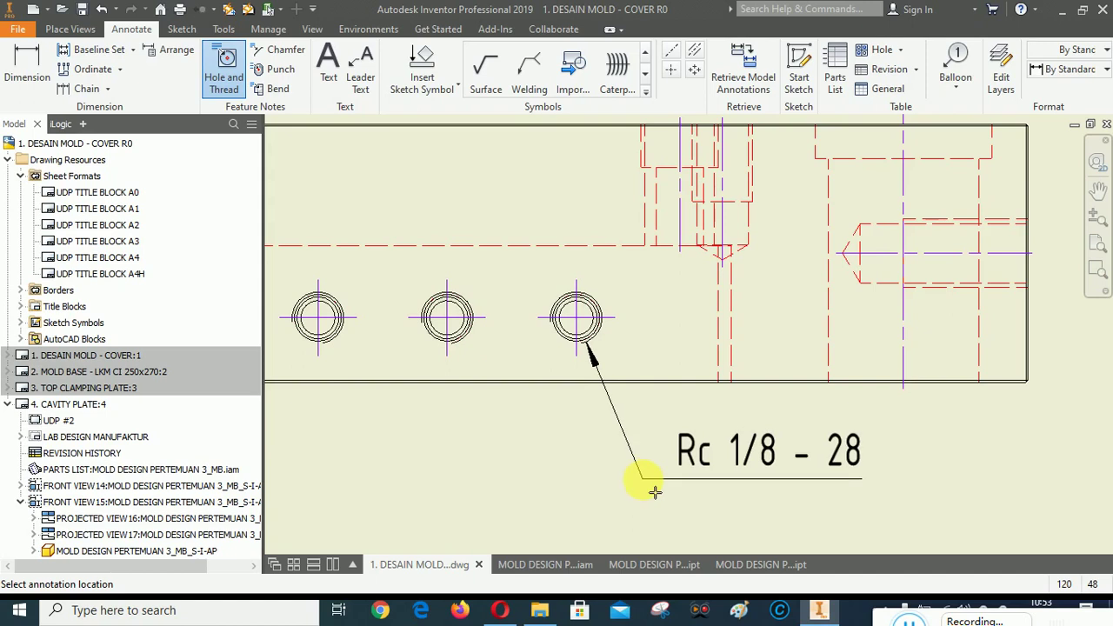
scroll(652, 484, "down", 5)
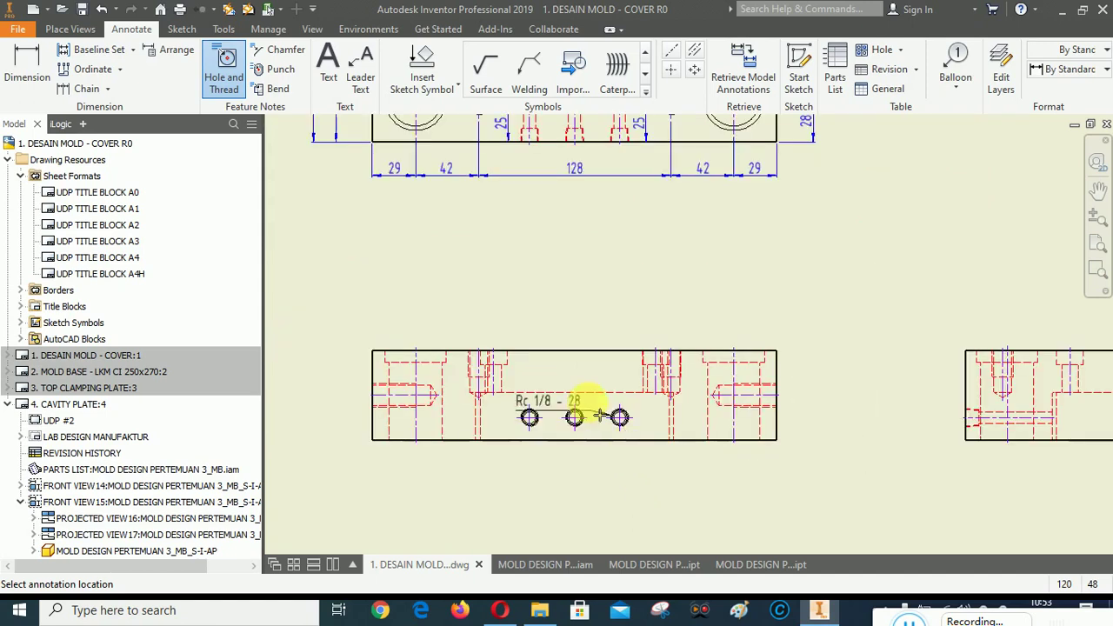
scroll(604, 365, "up", 4)
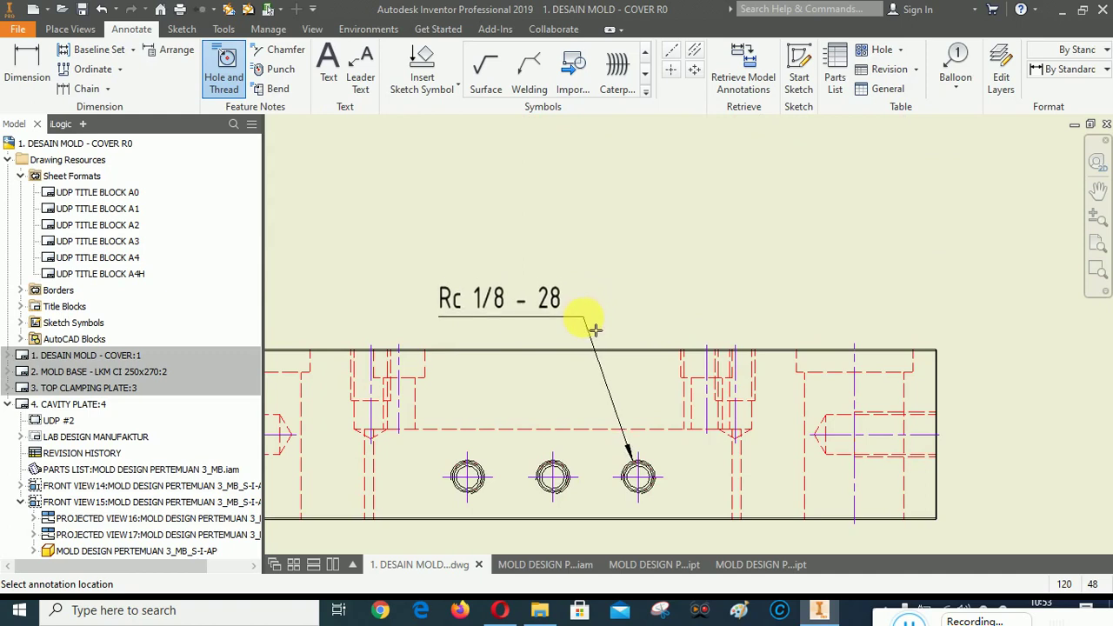
scroll(634, 474, "down", 4)
scroll(648, 500, "up", 7)
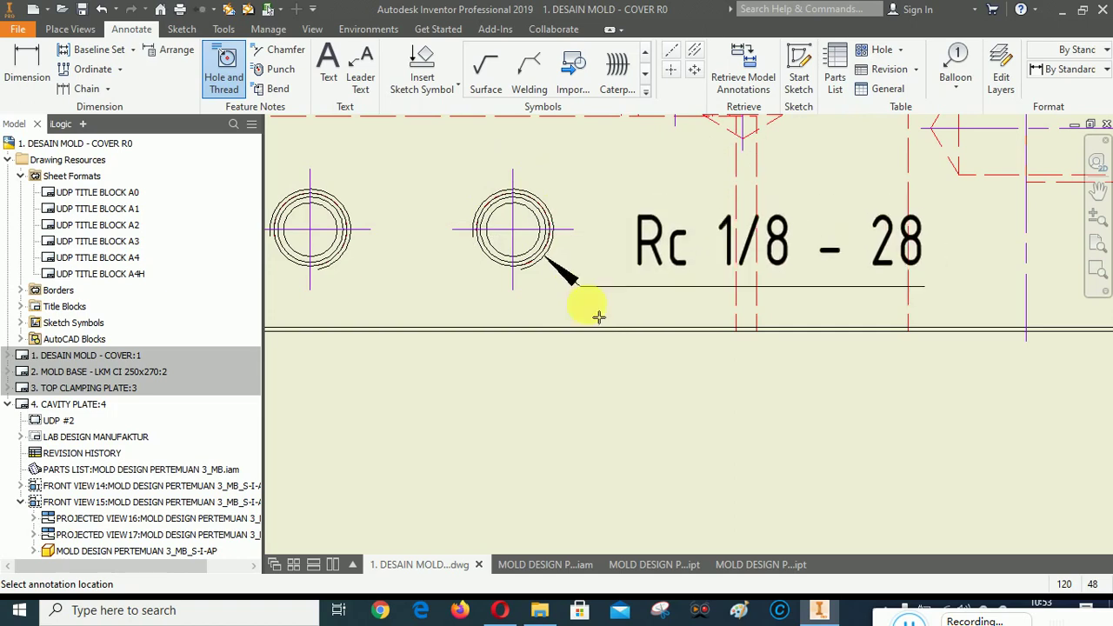
left_click(652, 468)
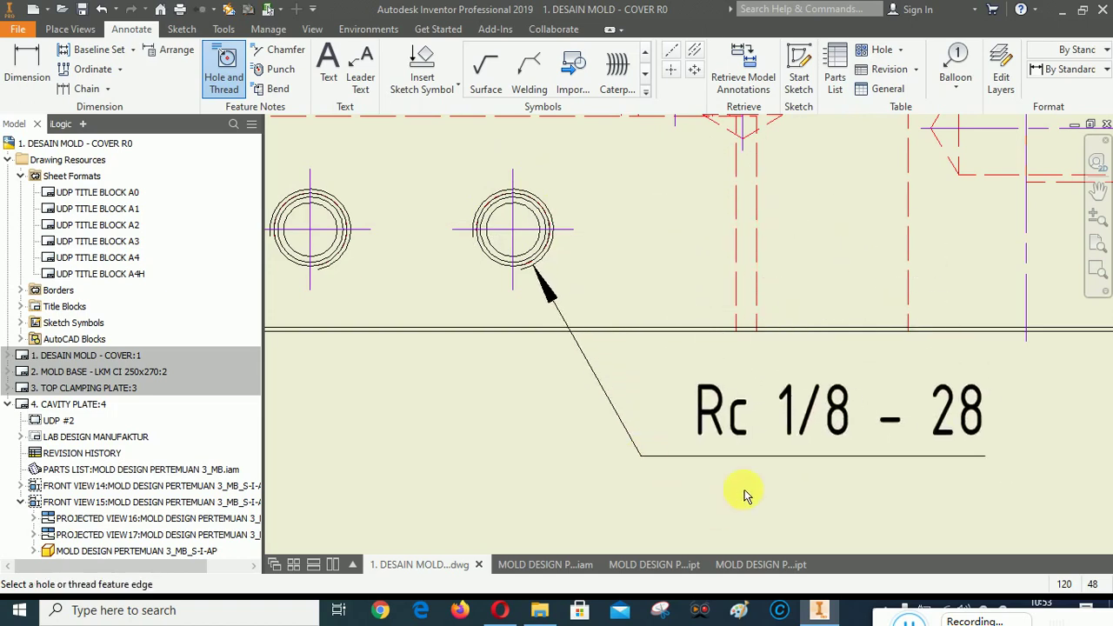
right_click(550, 444)
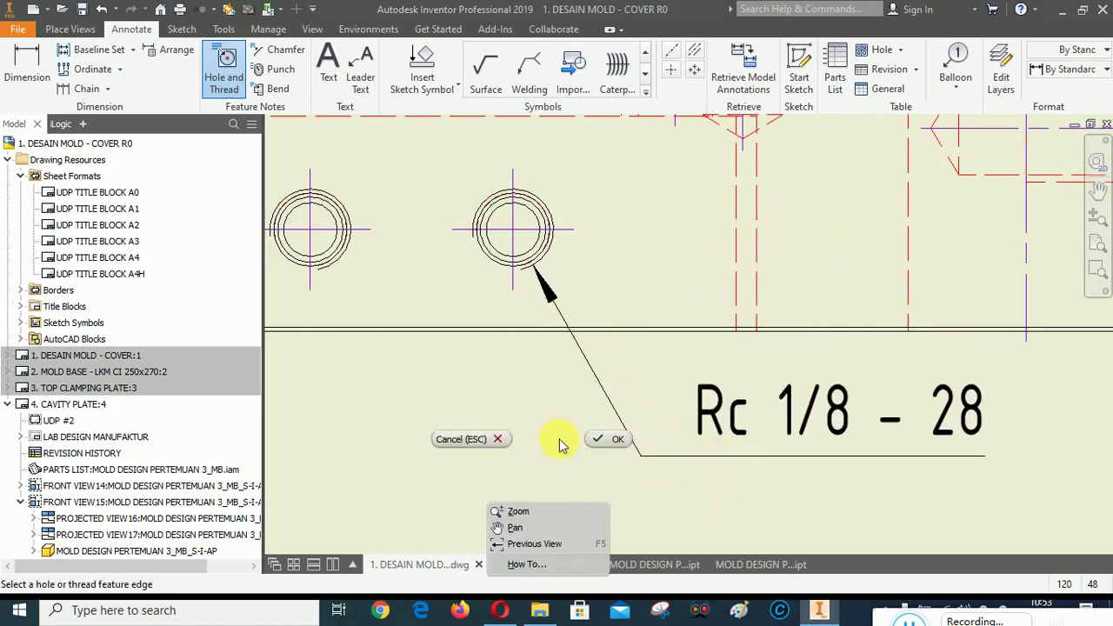
left_click(520, 509)
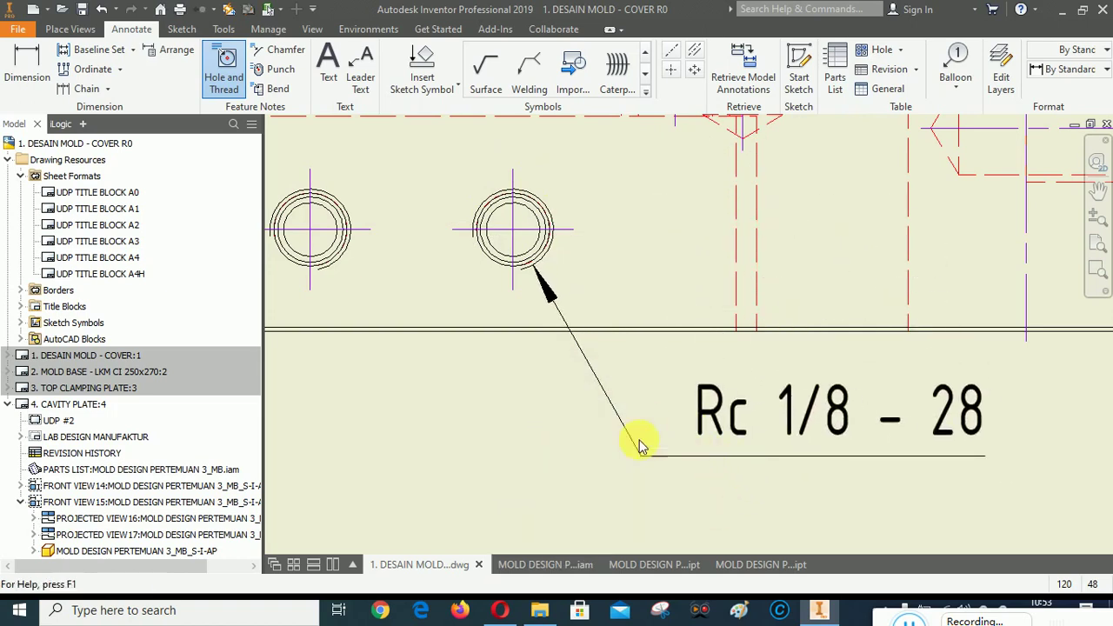
left_click(718, 416)
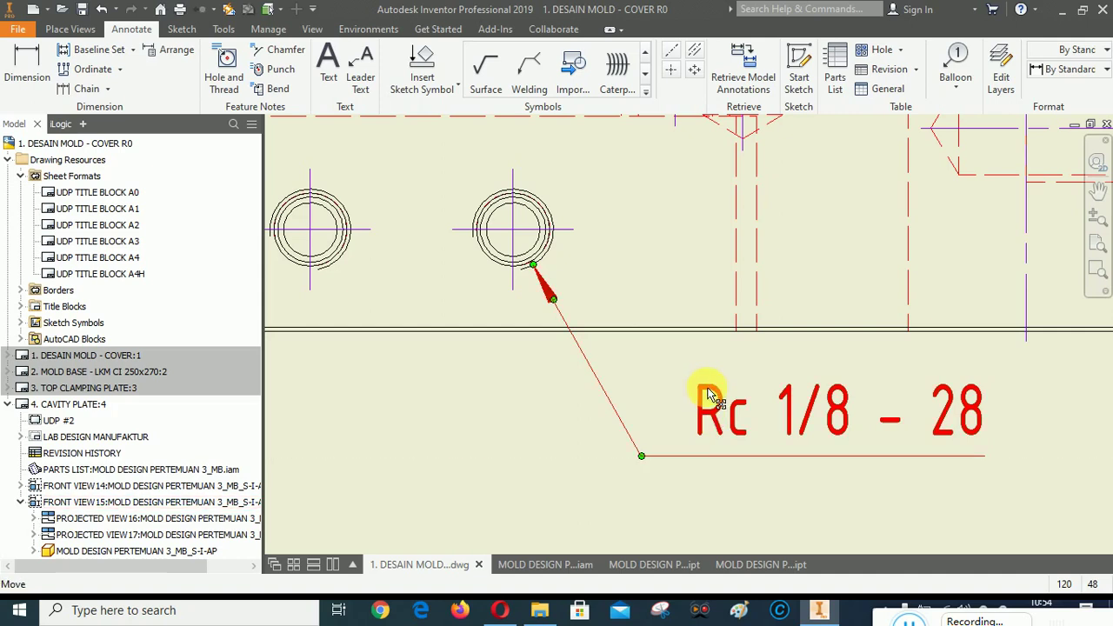
right_click(709, 393)
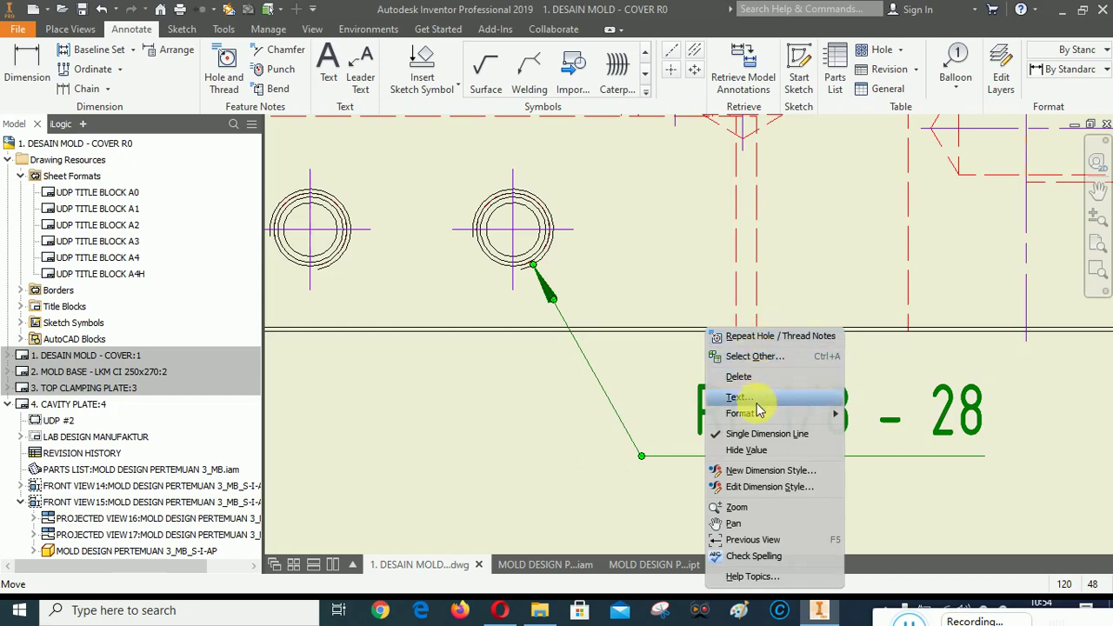
scroll(662, 520, "up", 5)
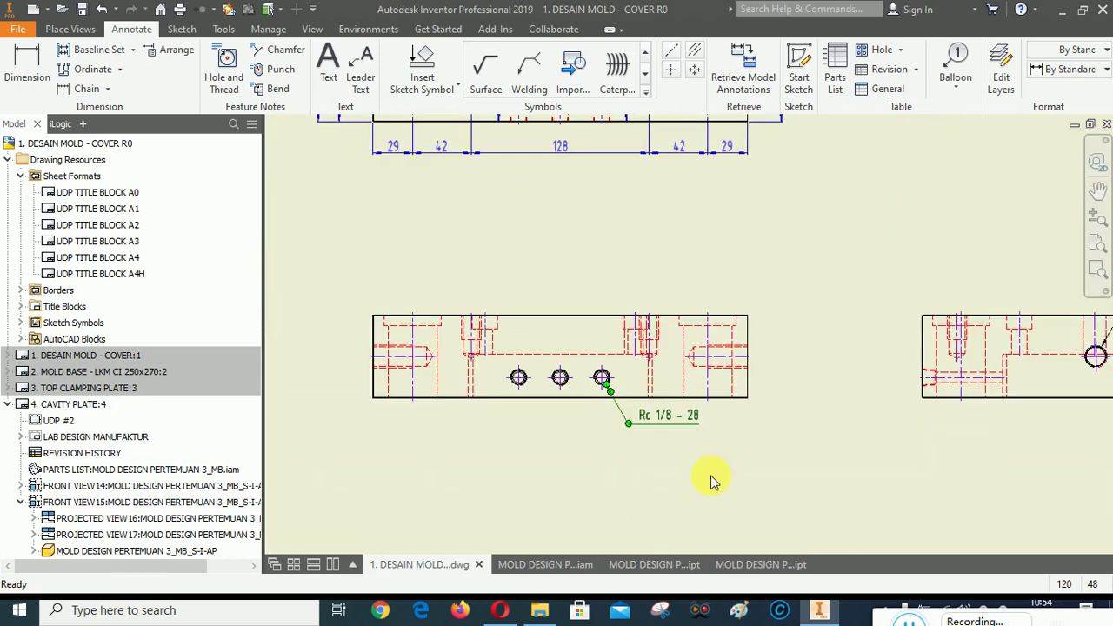
right_click(648, 419)
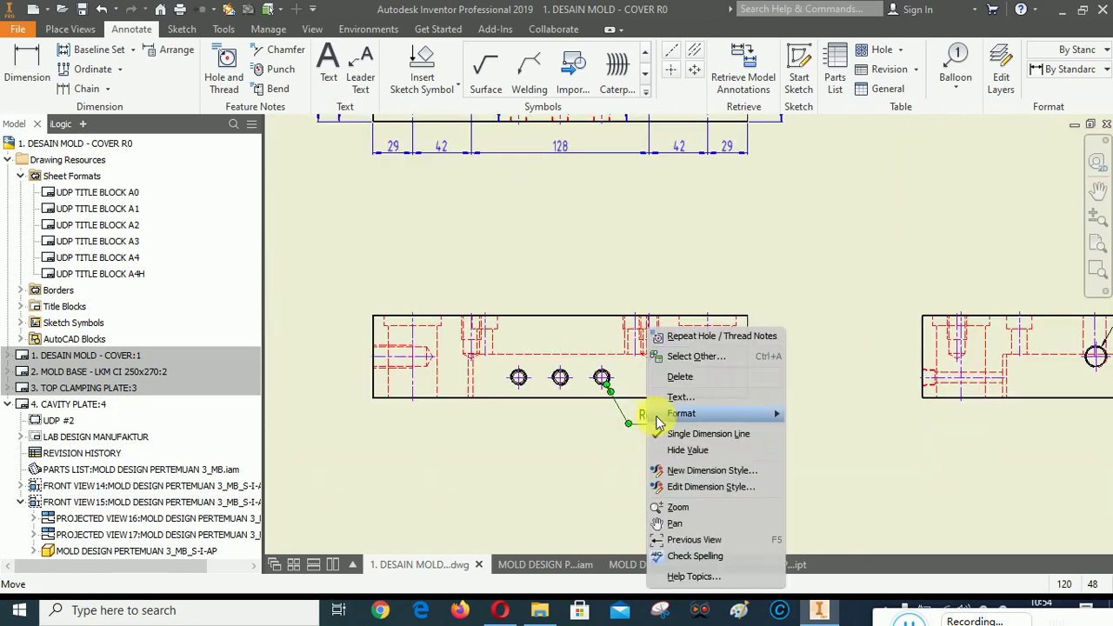
left_click(689, 402)
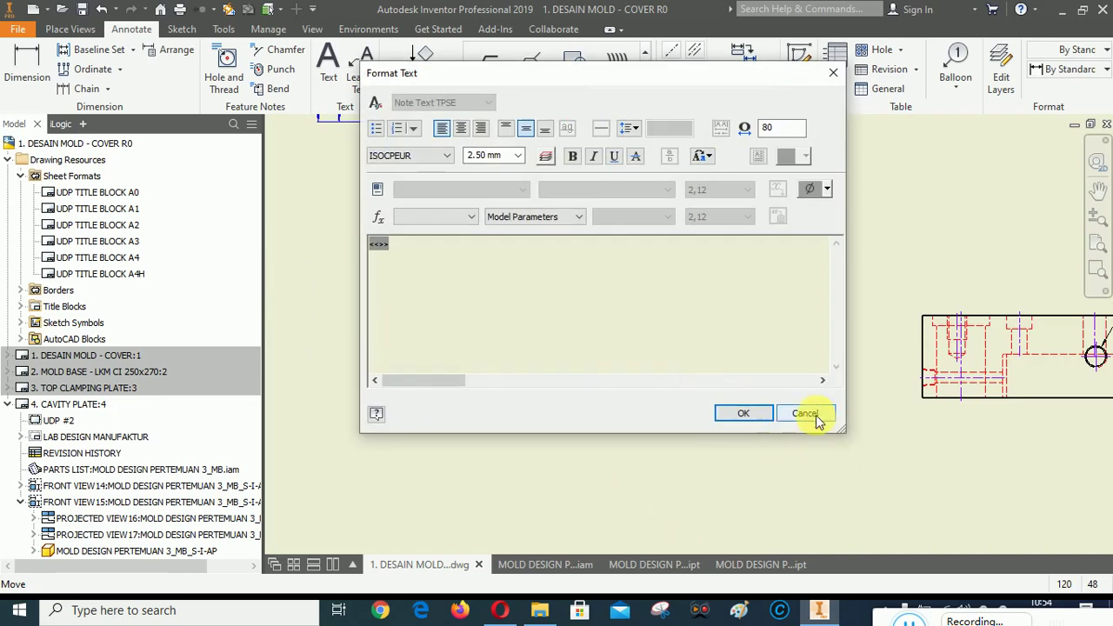
left_click(805, 414)
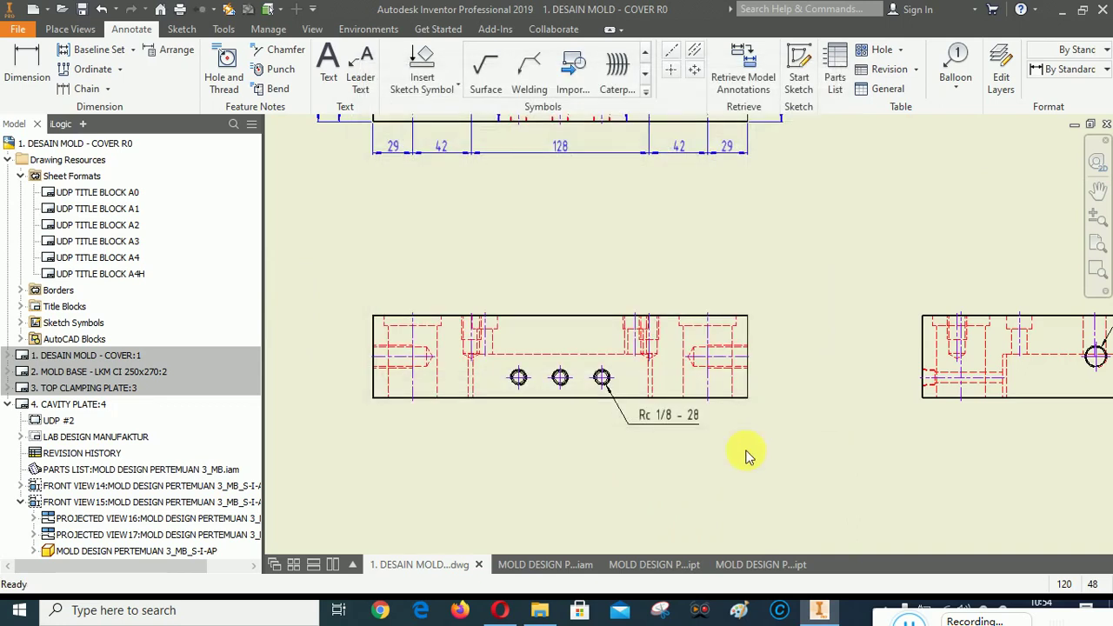
Delete the Rc 1/8 - 28 note and place a fresh hole and thread note on the same rightmost small hole, beneath the plate.
scroll(660, 474, "down", 3)
left_click(632, 367)
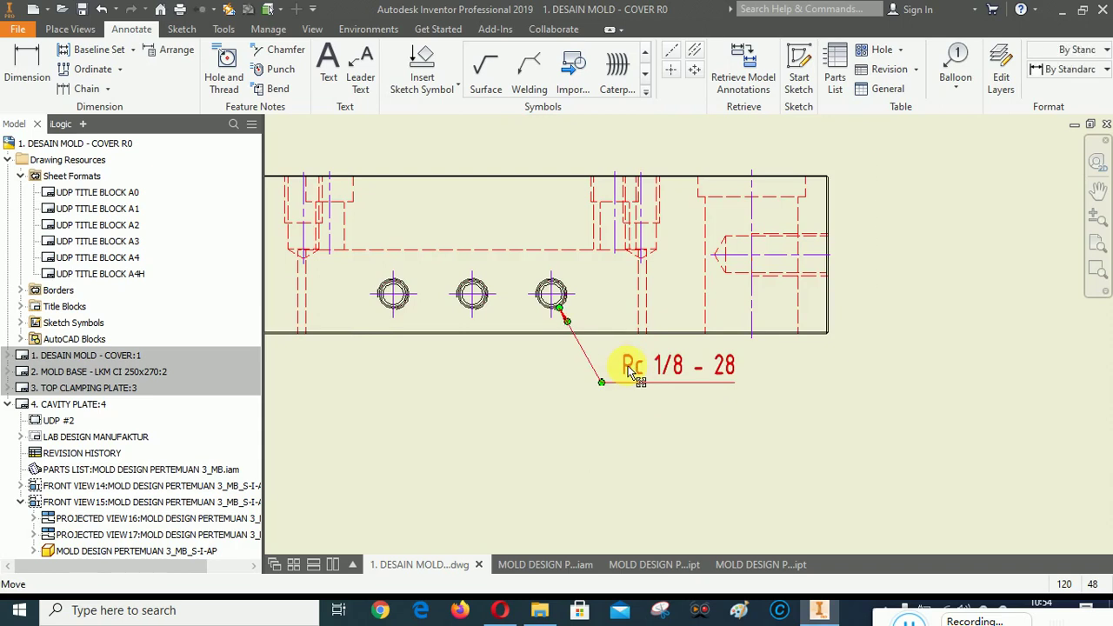
key("Delete")
left_click(224, 62)
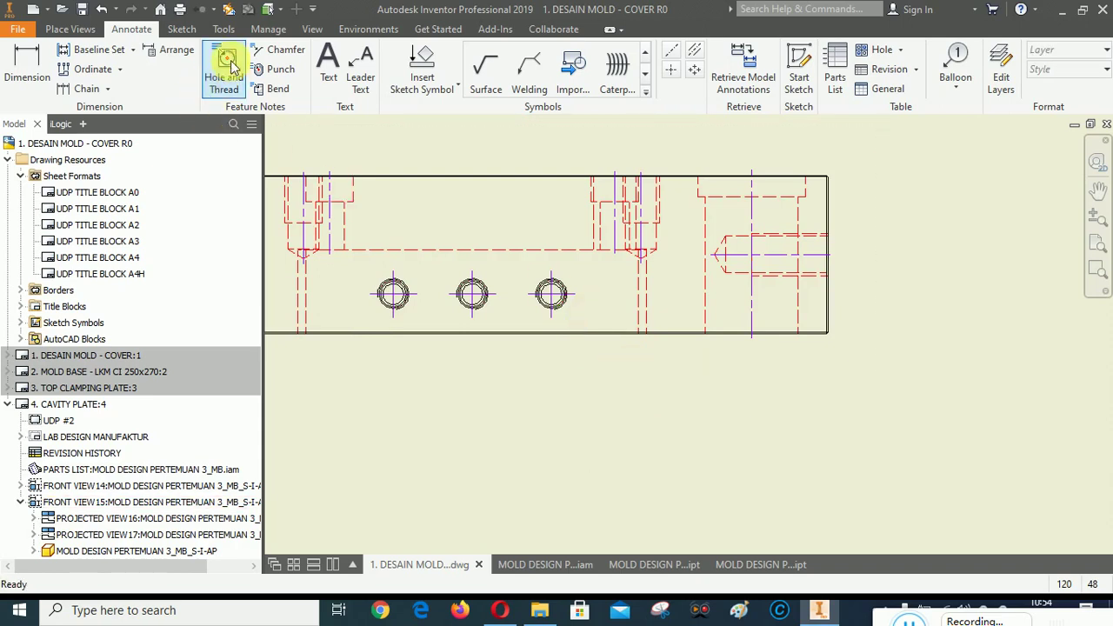
scroll(552, 278, "up", 5)
left_click(543, 306)
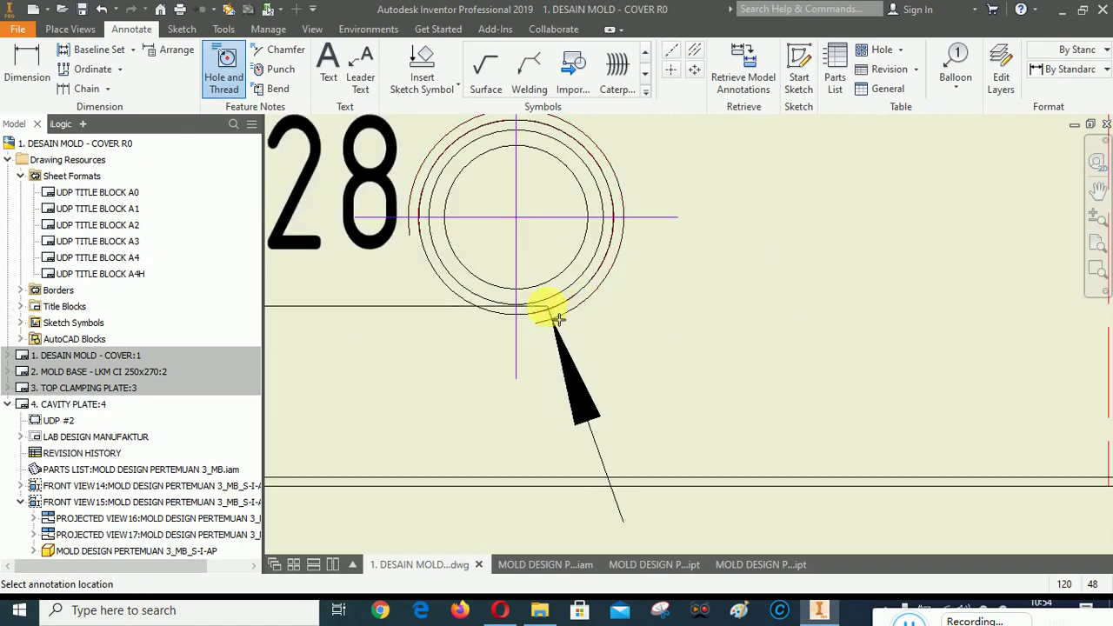
scroll(543, 307, "down", 5)
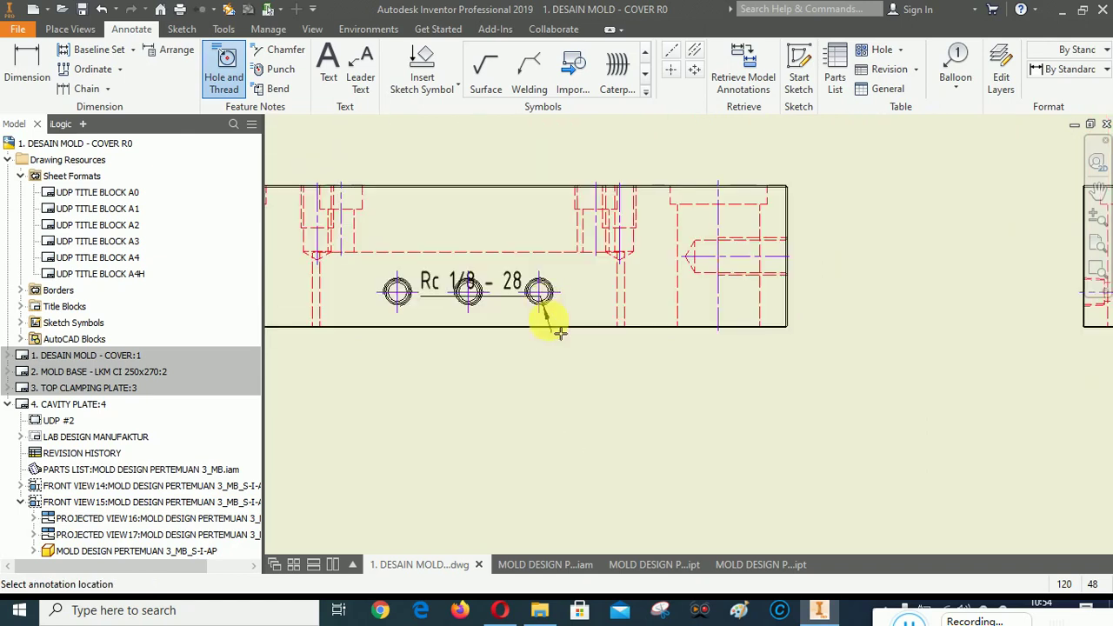
left_click(579, 375)
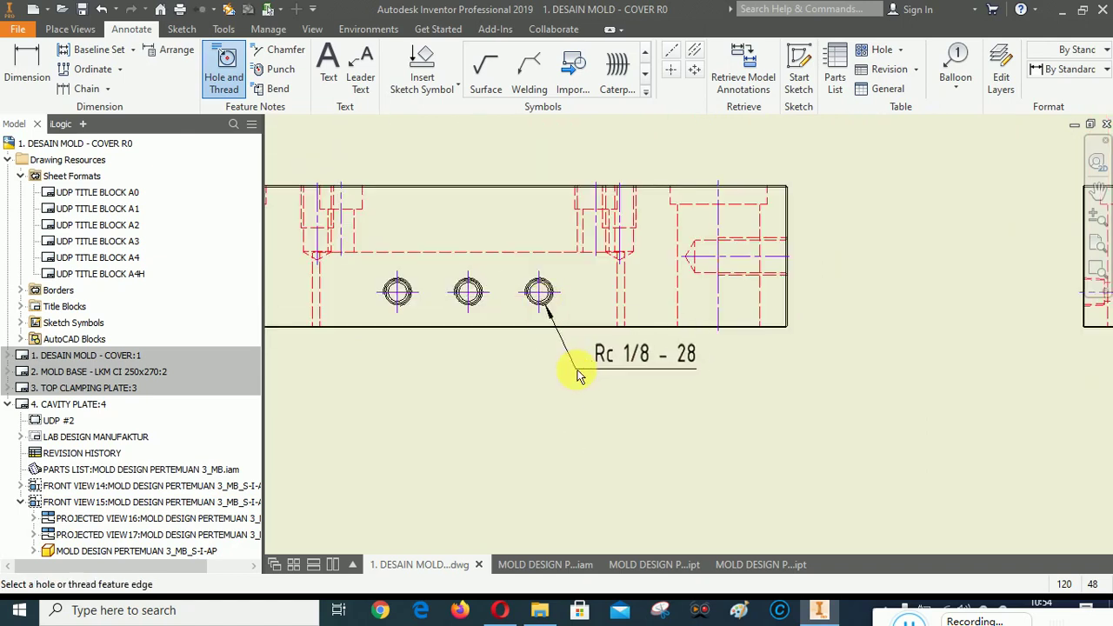
right_click(621, 397)
left_click(693, 398)
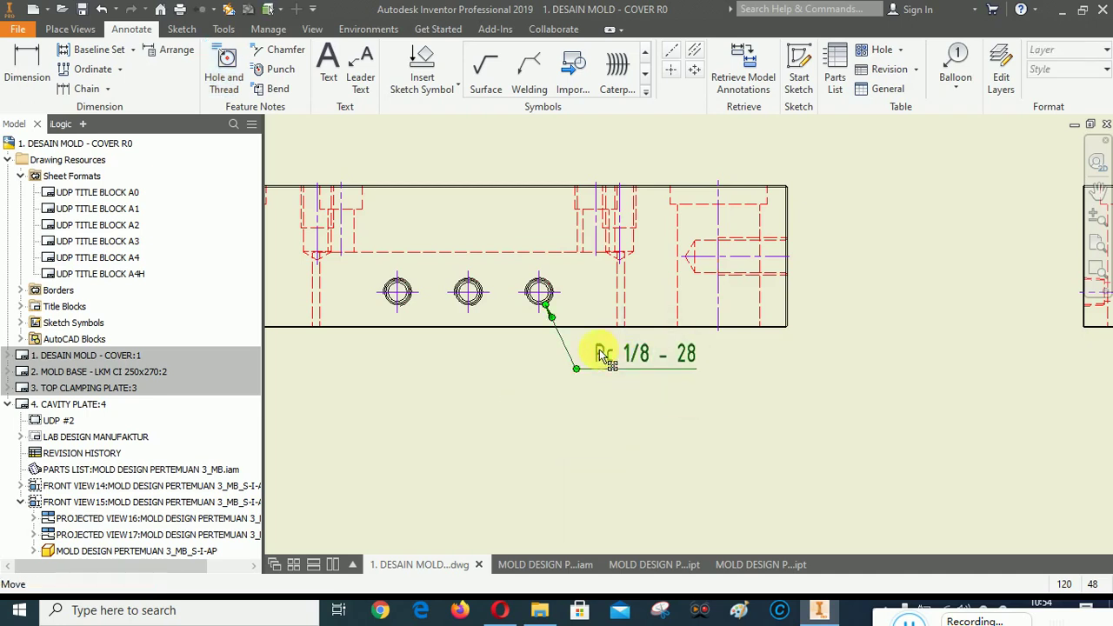
Edit the text of the Rc 1/8 - 28 hole note, adding the quantity prefix 6x.
left_click(600, 355)
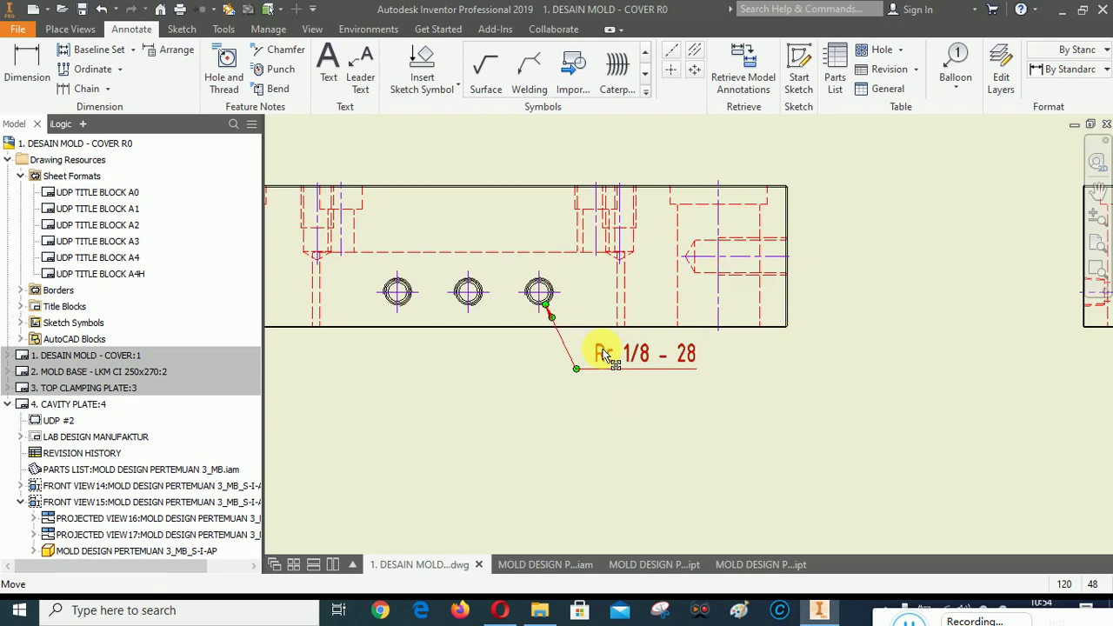
right_click(603, 355)
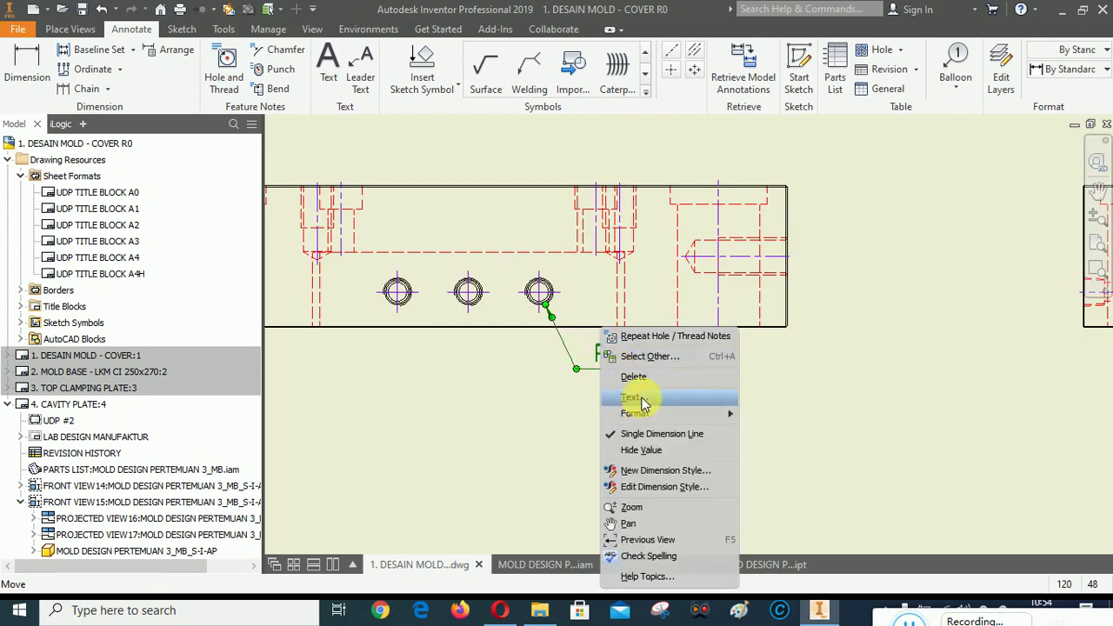
left_click(650, 338)
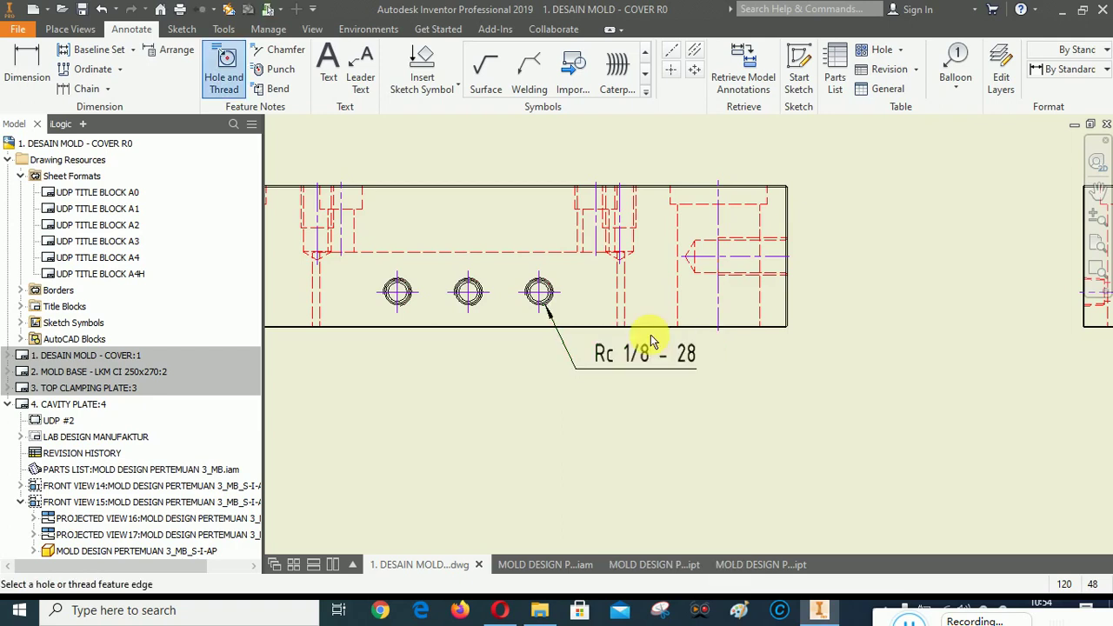
right_click(611, 356)
key("Escape")
key("Escape")
left_click(600, 358)
right_click(596, 358)
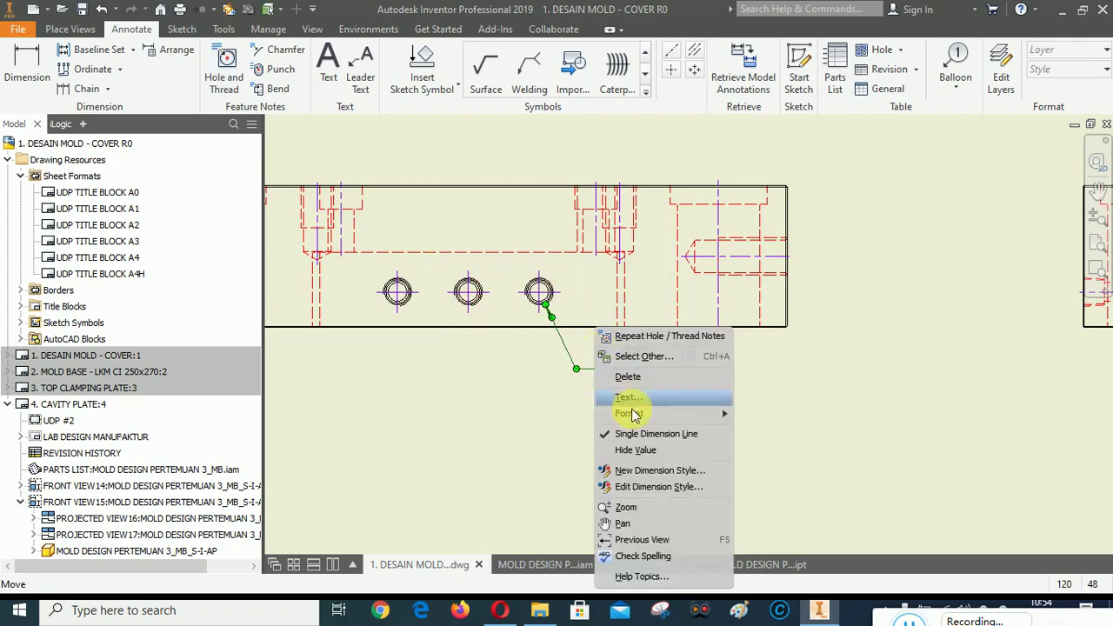
left_click(634, 404)
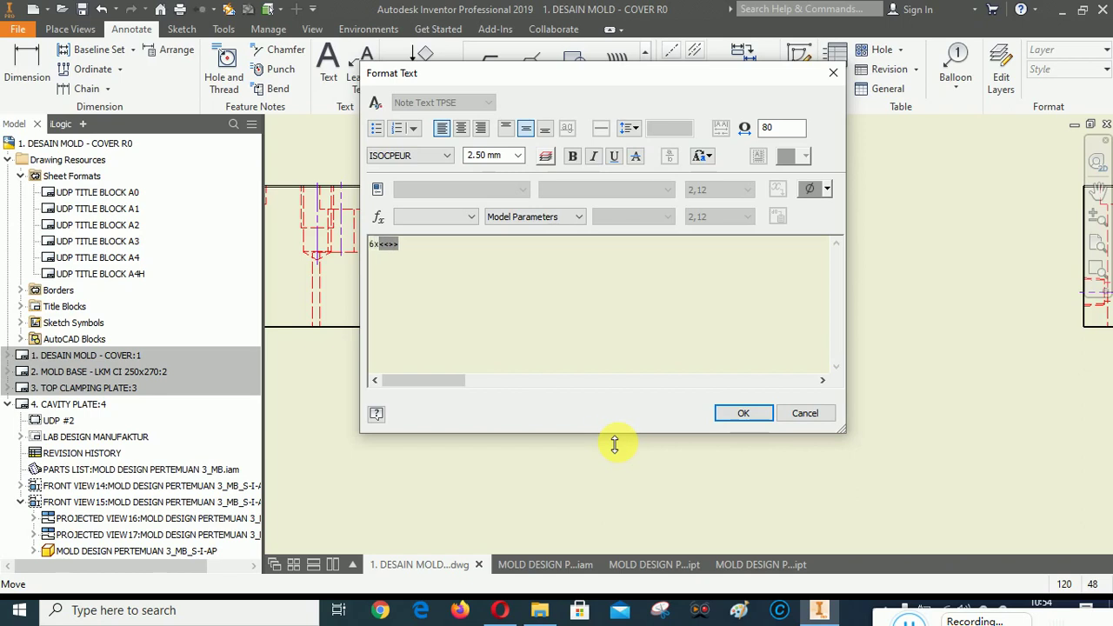
left_click(746, 412)
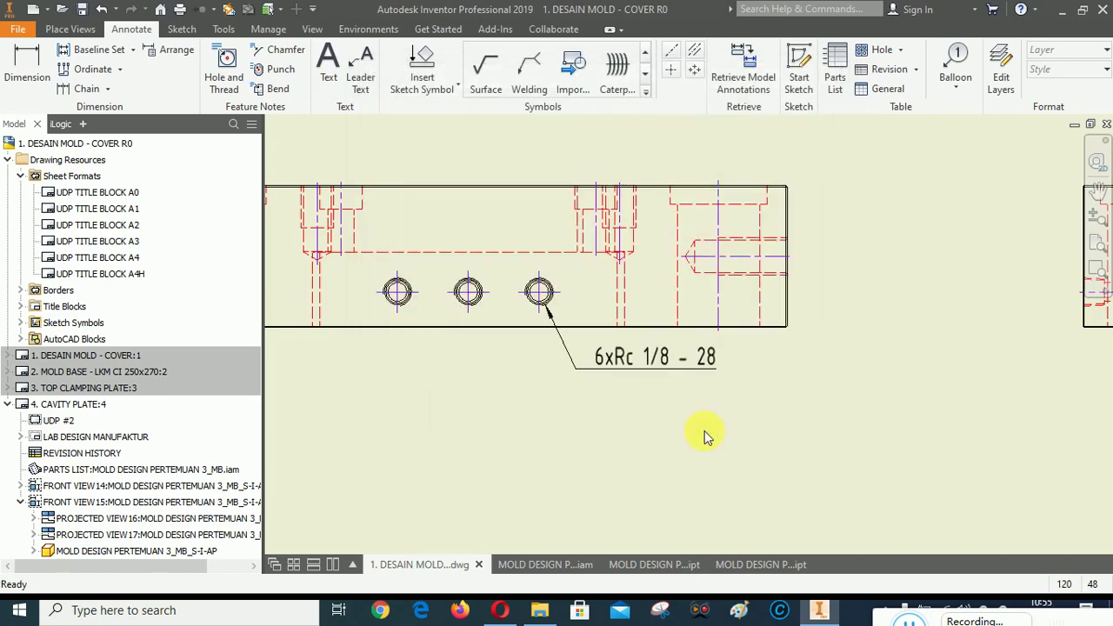
Examine the top view and both projected views for holes whose notes or dimensions are still missing.
scroll(660, 379, "up", 3)
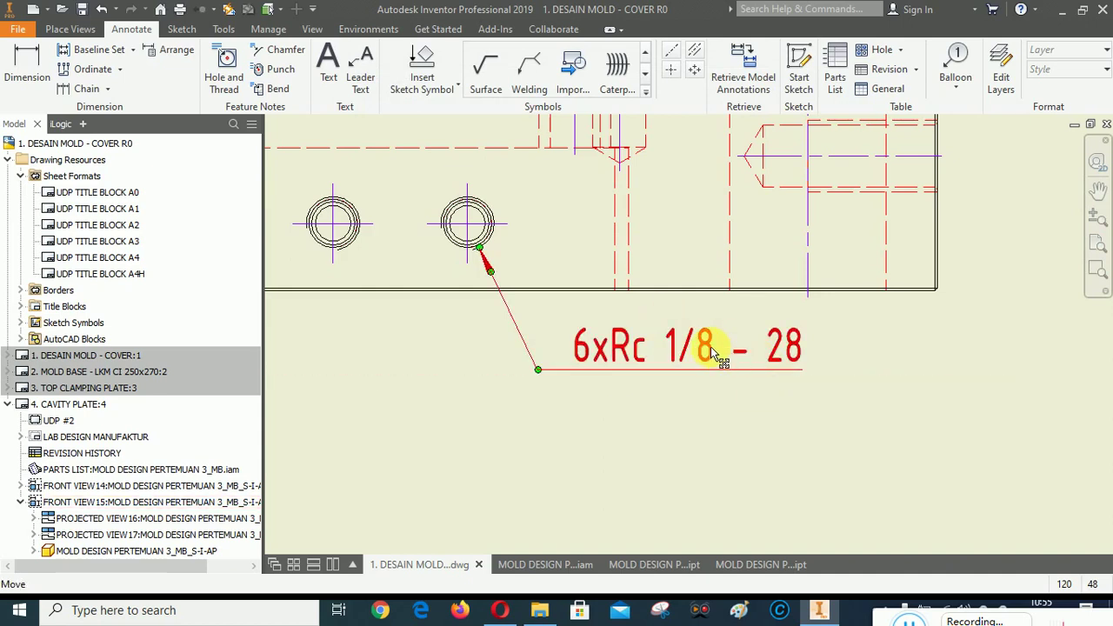
scroll(710, 349, "down", 5)
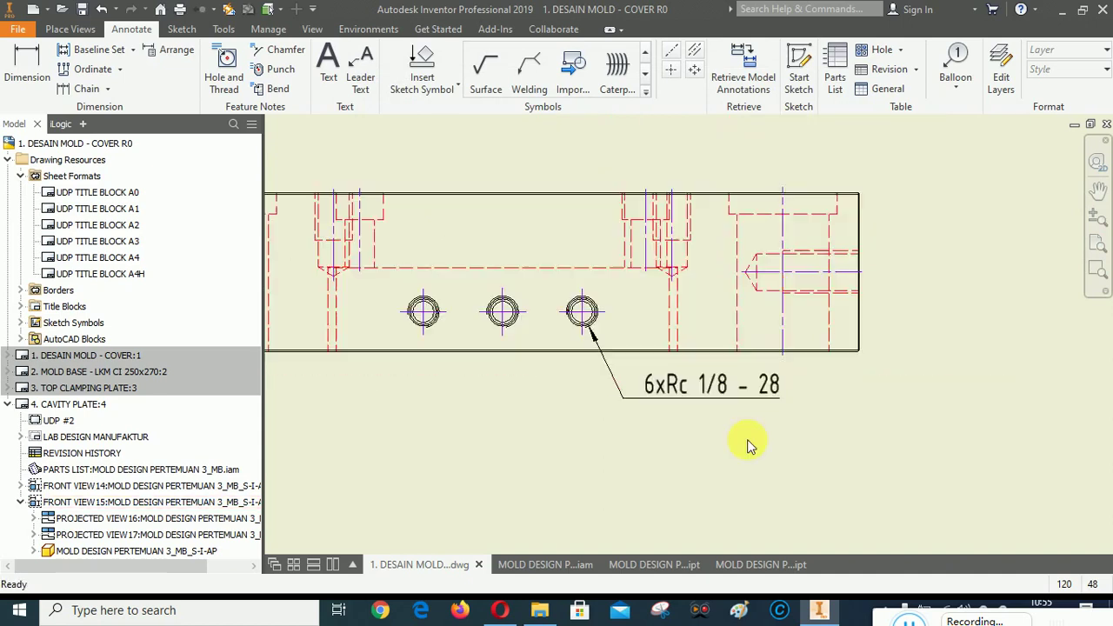
scroll(709, 443, "down", 3)
scroll(661, 439, "up", 4)
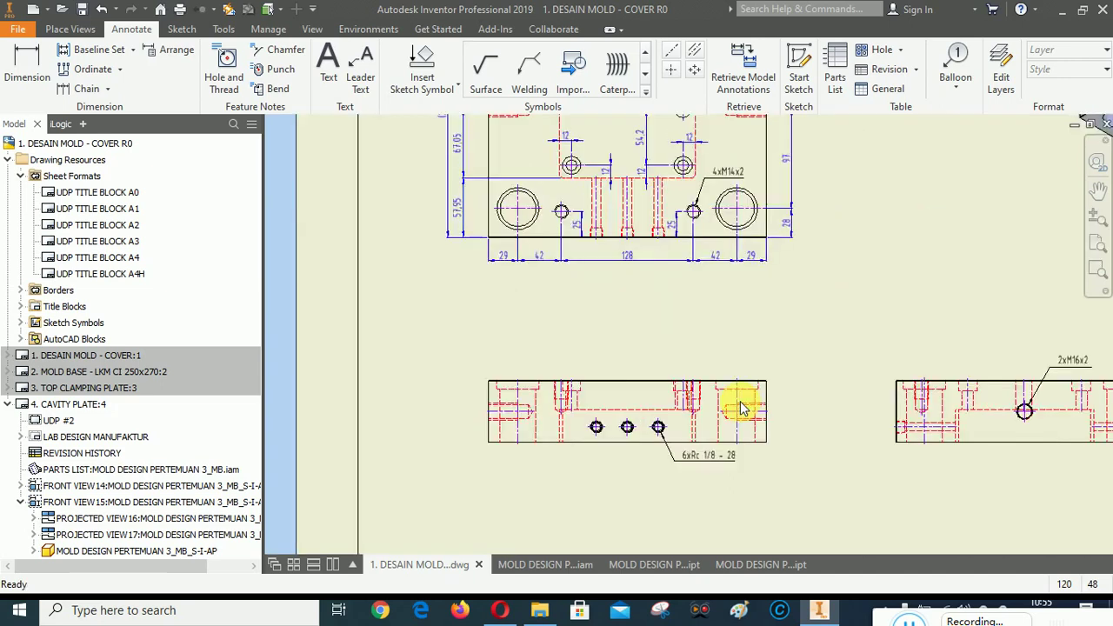
scroll(740, 400, "down", 1)
left_click(1097, 192)
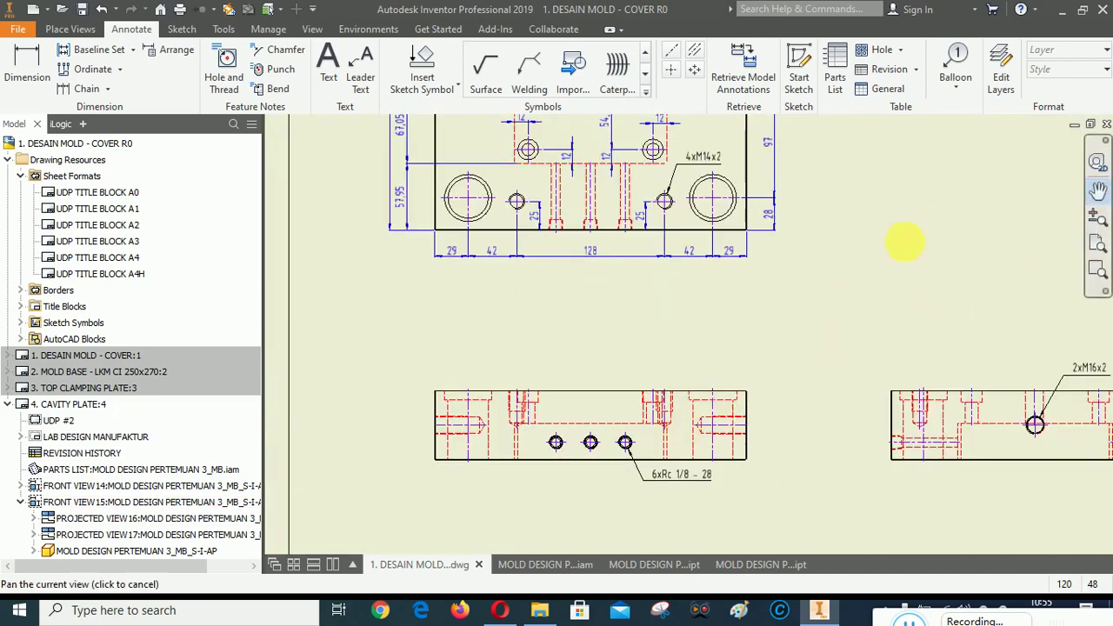
mouse_move(899, 241)
left_mouse_down()
mouse_move(676, 248)
mouse_move(887, 199)
mouse_move(745, 281)
mouse_move(678, 298)
mouse_move(696, 513)
mouse_move(674, 409)
left_mouse_up()
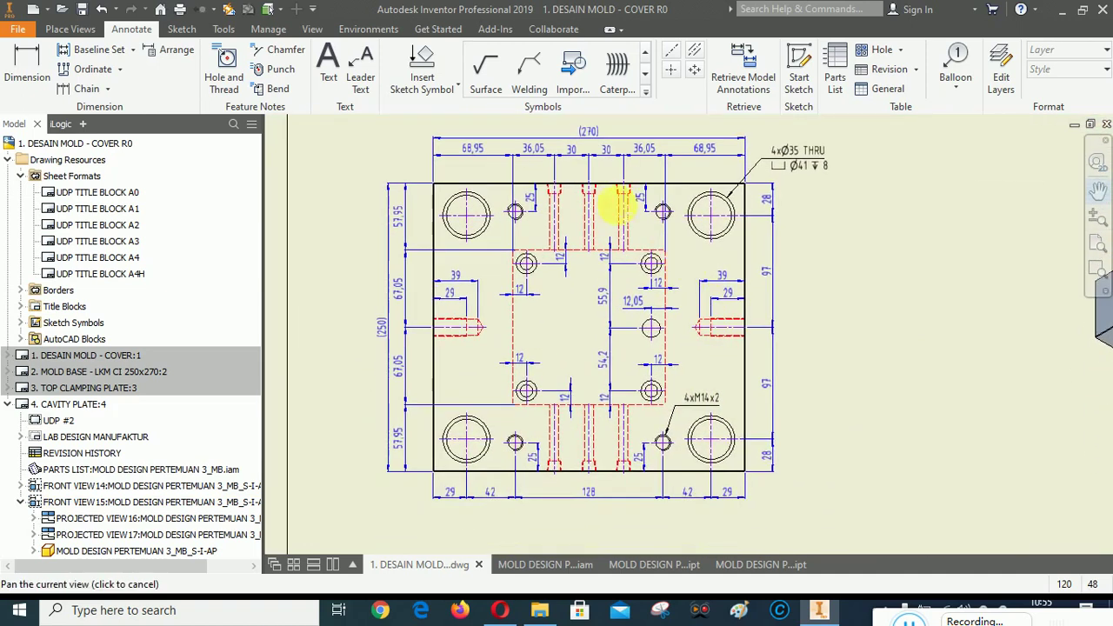
left_click_drag(550, 418, 510, 232)
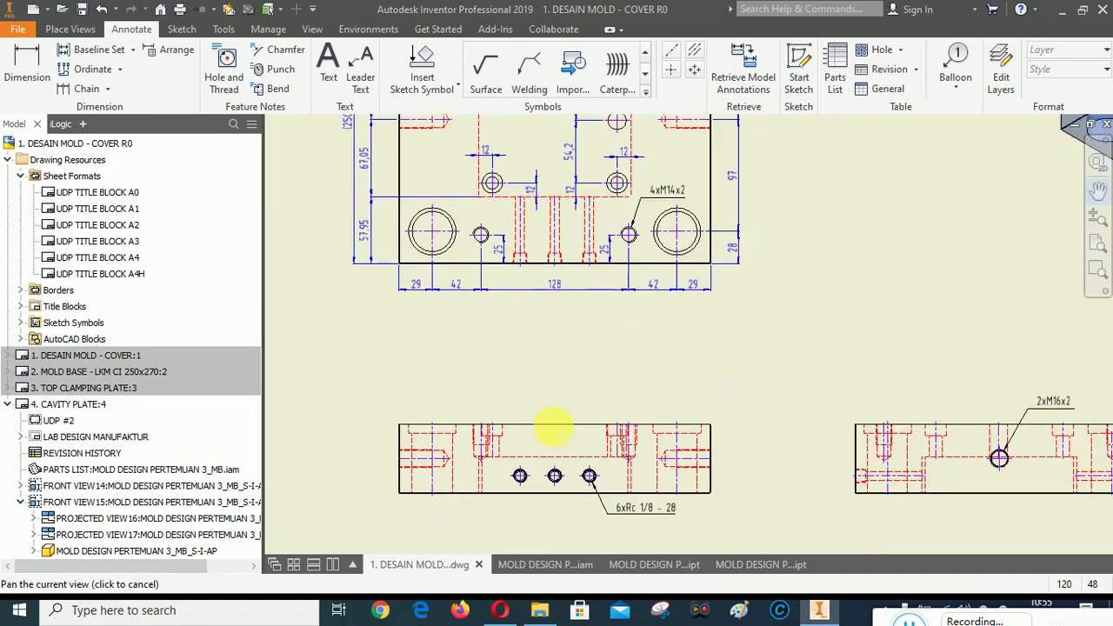
mouse_move(551, 430)
left_mouse_down()
mouse_move(566, 322)
mouse_move(574, 548)
left_mouse_up()
left_click_drag(749, 250, 704, 433)
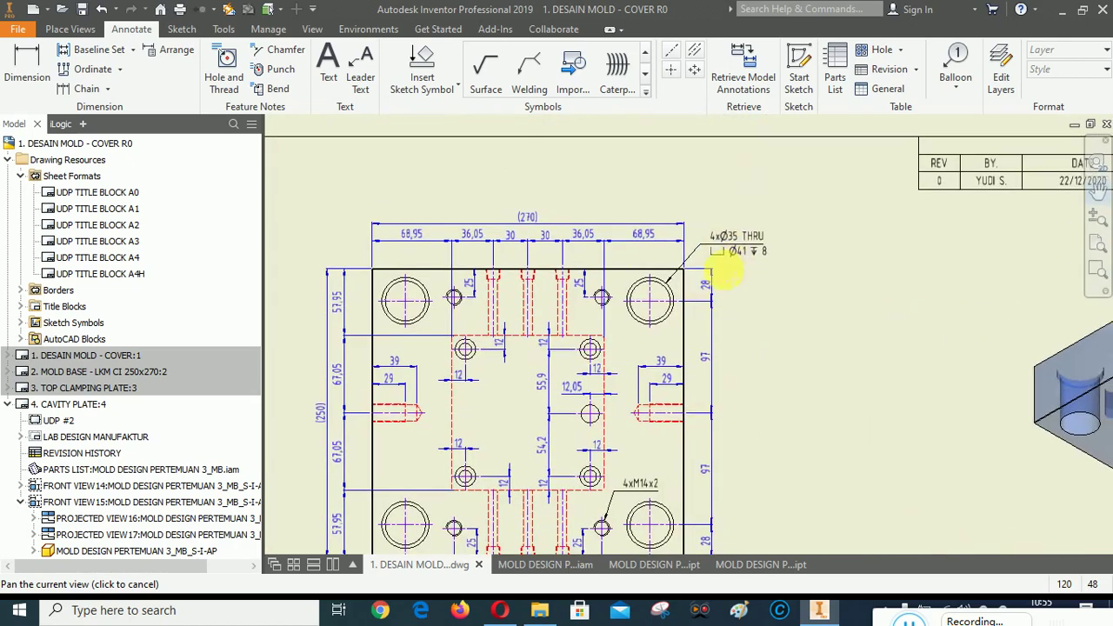
left_click_drag(628, 360, 632, 288)
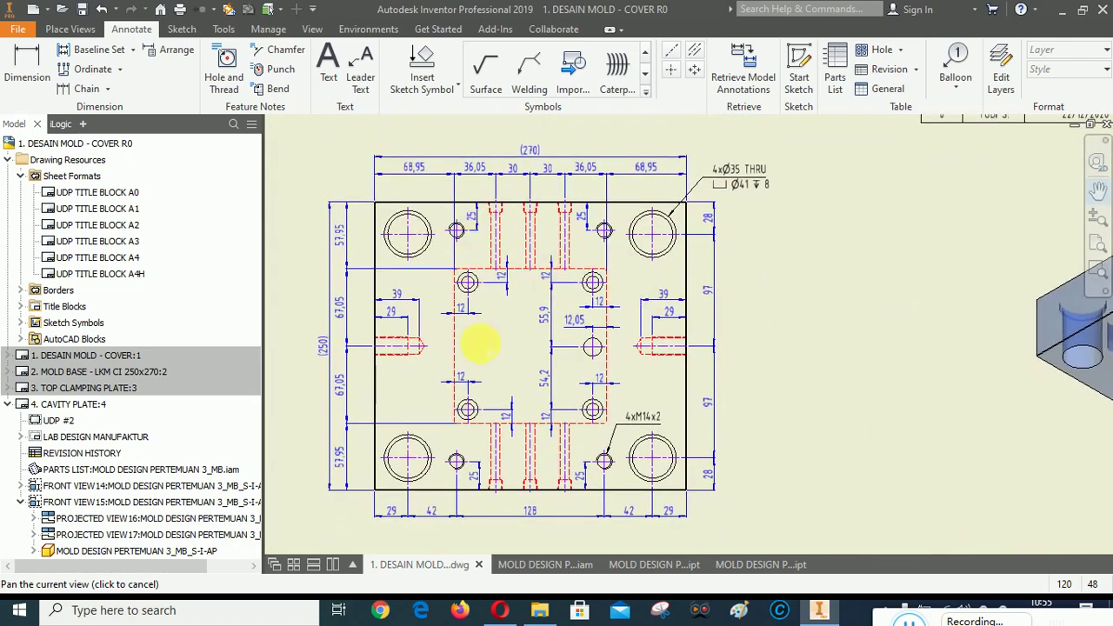
scroll(481, 346, "down", 2)
scroll(469, 318, "down", 2)
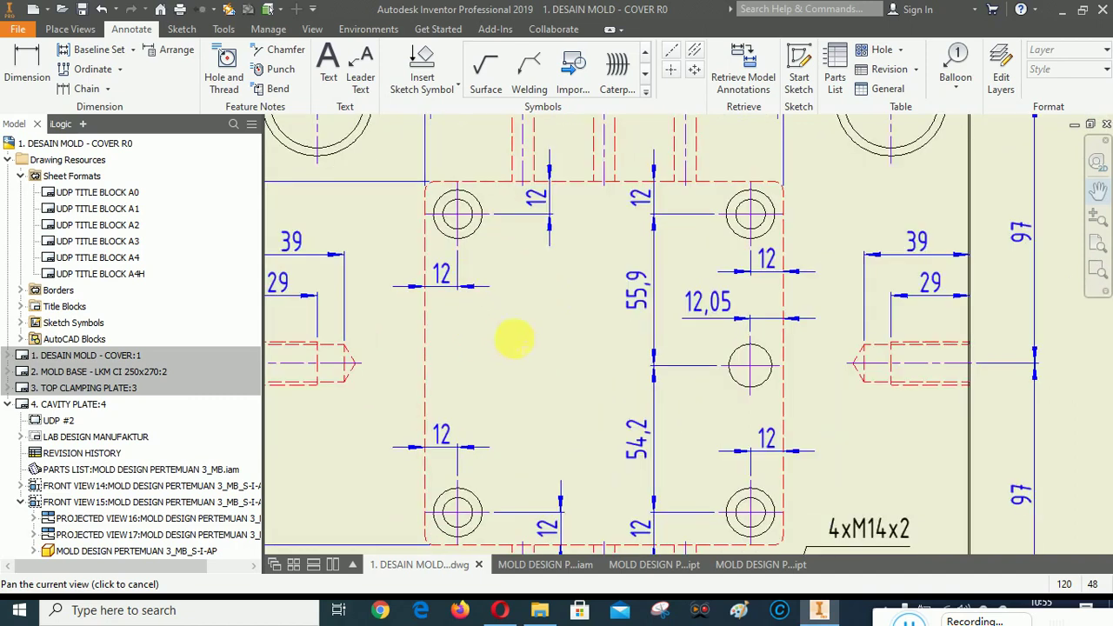
left_click(27, 66)
scroll(539, 321, "up", 5)
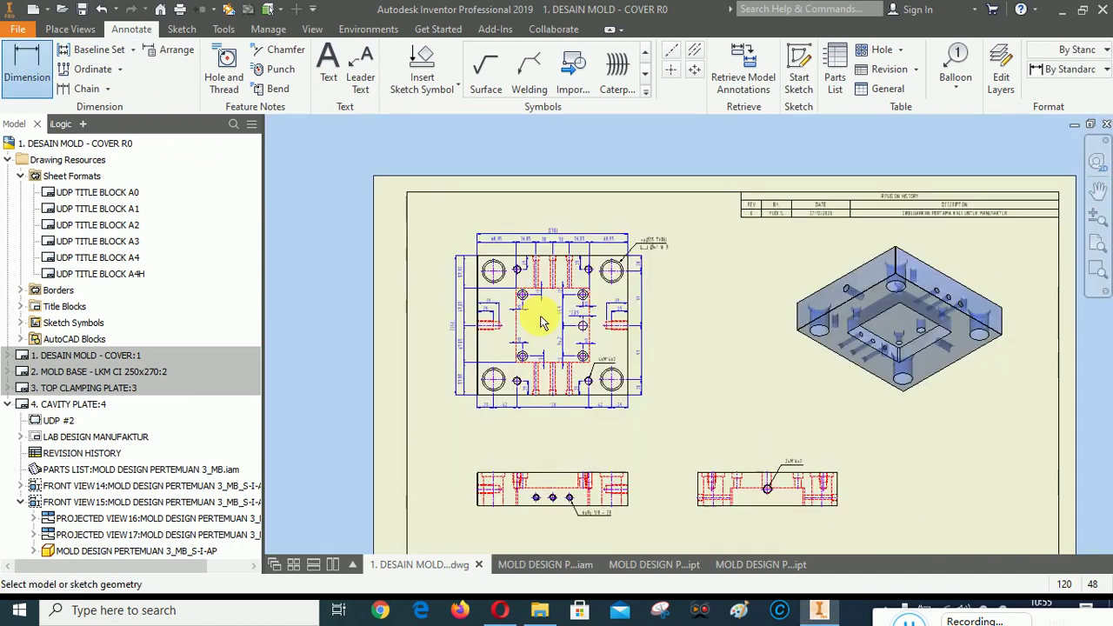
scroll(527, 476, "down", 4)
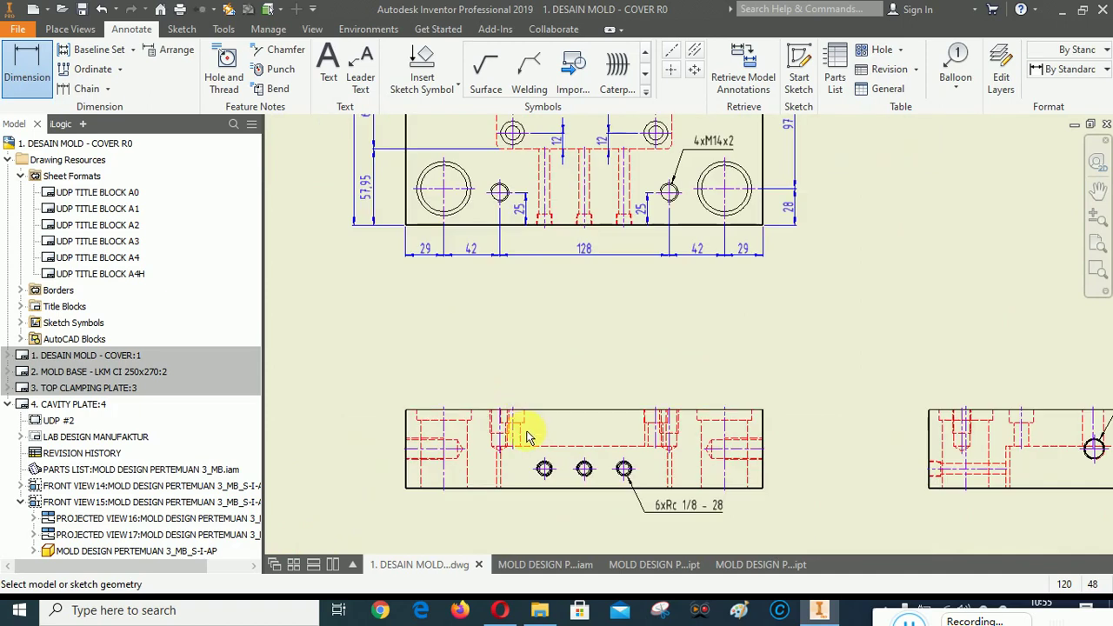
scroll(568, 293, "up", 4)
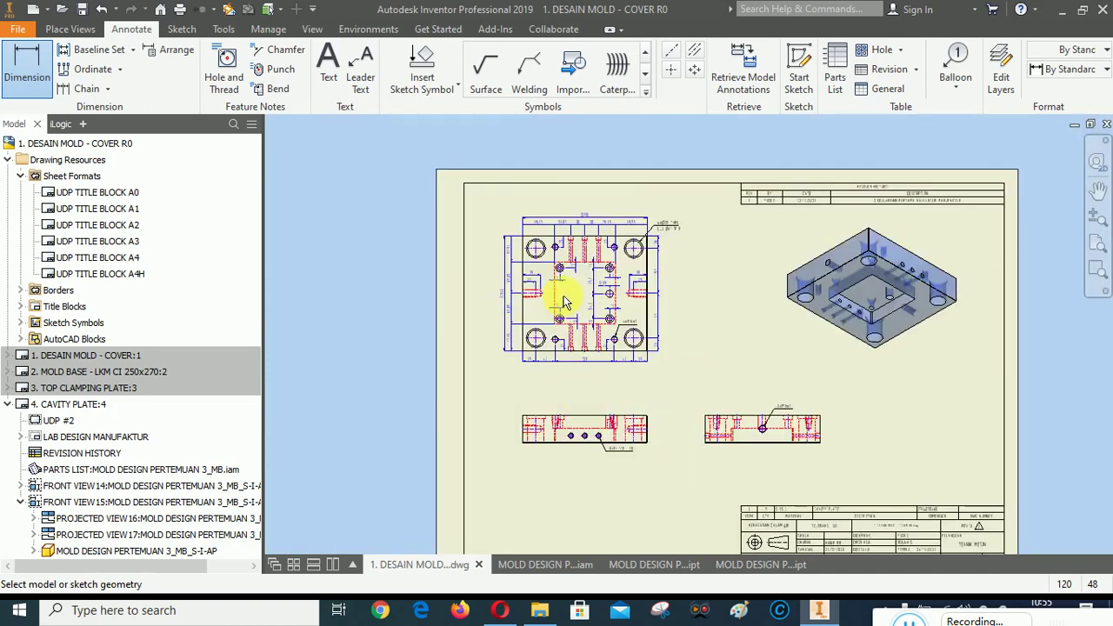
Add a hole and thread note to the upper-left counterbored hole of the top view's pocket, placed inside the pocket outline.
scroll(568, 273, "down", 8)
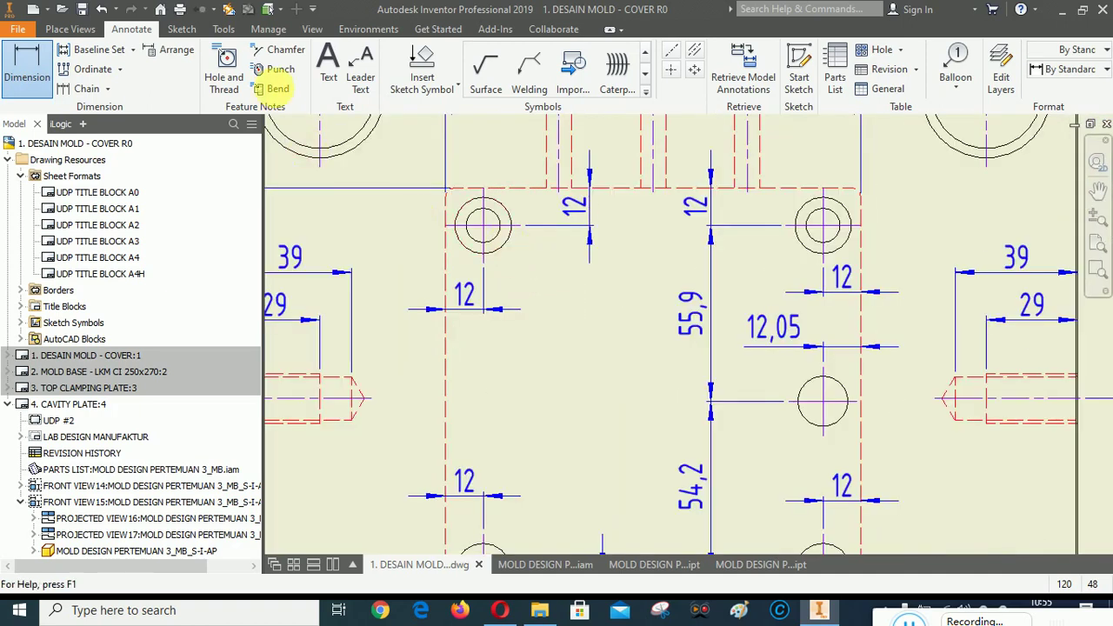
left_click(225, 61)
left_click(509, 237)
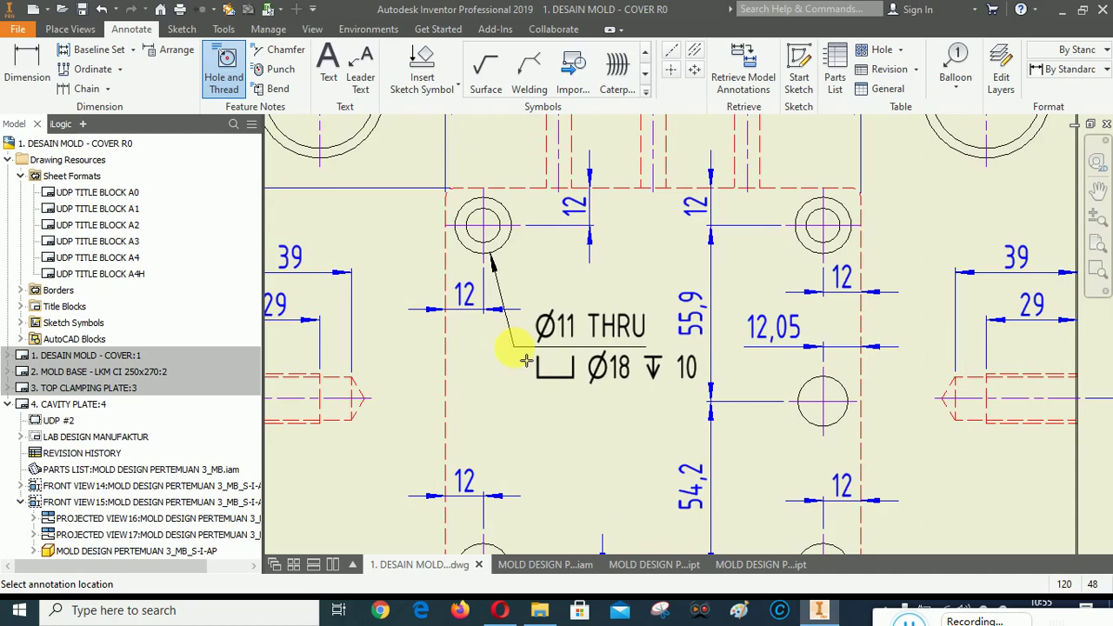
scroll(513, 357, "down", 3)
scroll(513, 359, "up", 4)
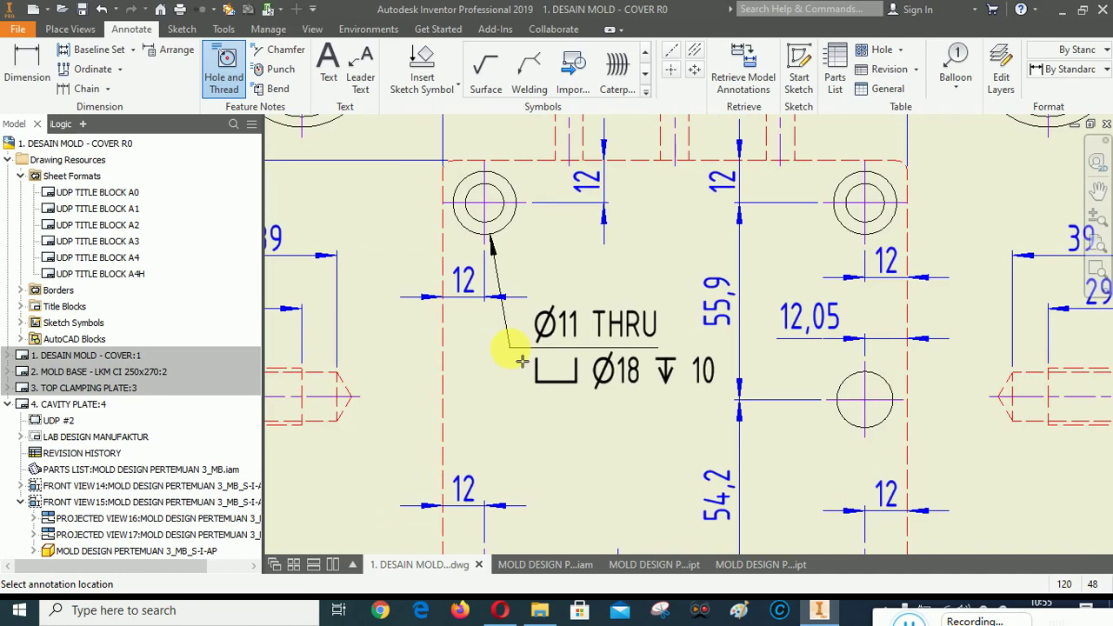
left_click(521, 360)
right_click(623, 255)
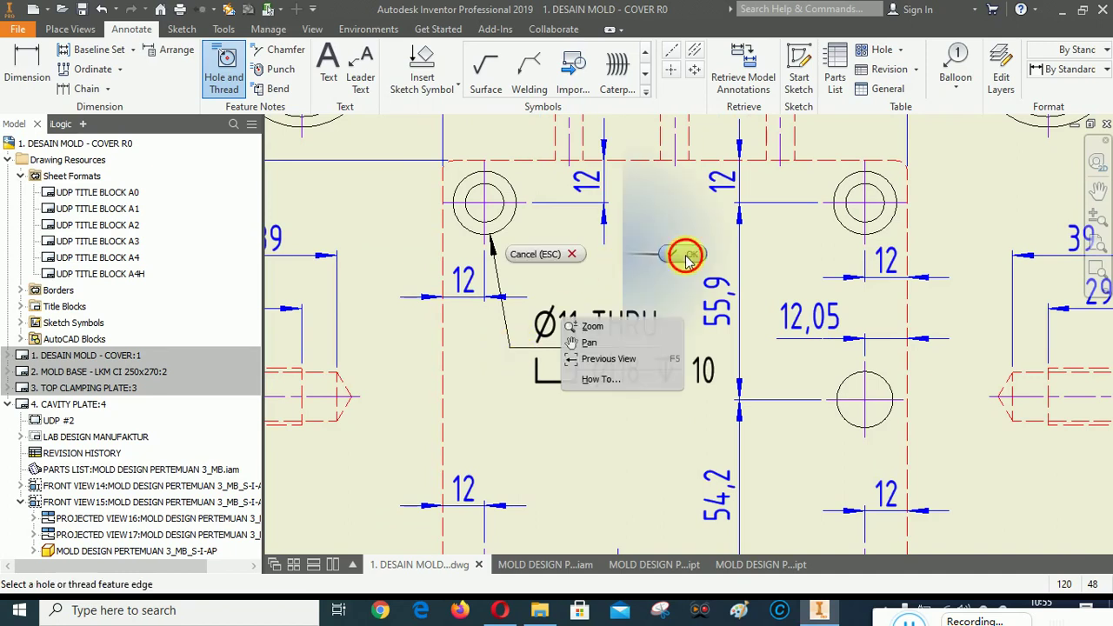
Add the quantity prefix 4x to the Ø11 THRU counterbore note on the pocket's upper-left hole.
left_click(608, 320)
double_click(606, 325)
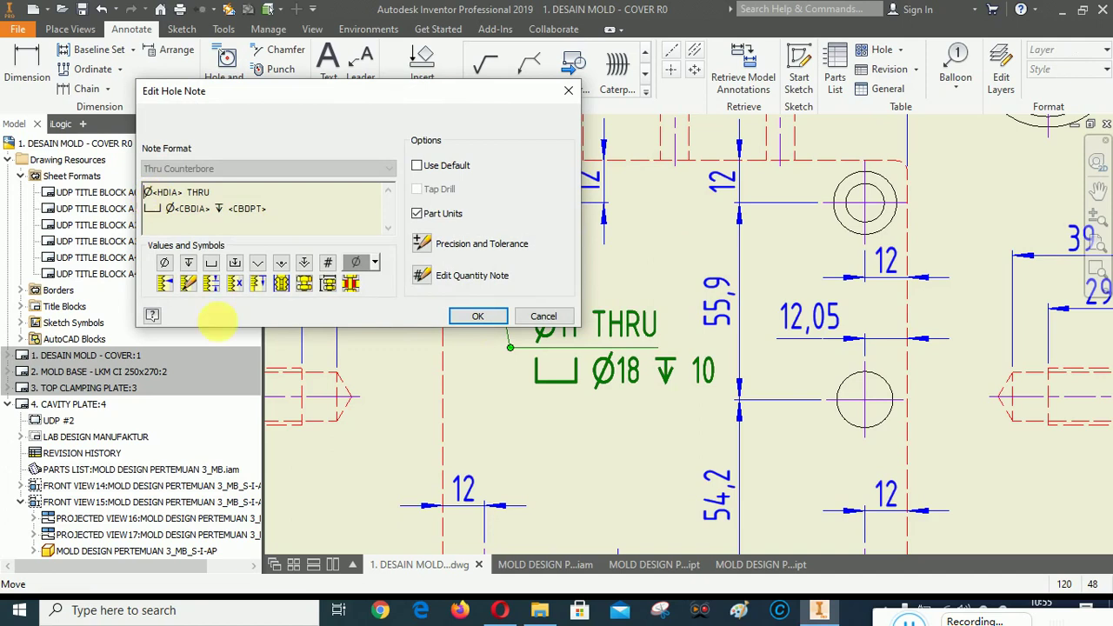
left_click(328, 262)
left_click(479, 316)
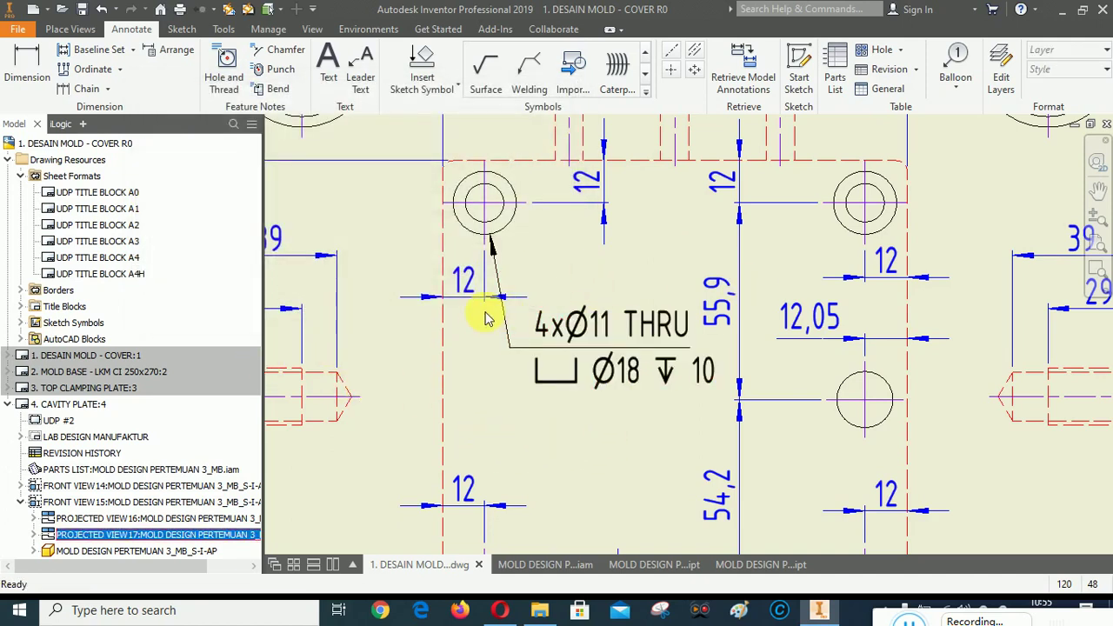
Delete the 4xØ11 THRU counterbore note and place a fresh hole and thread note on the pocket's lower-left counterbored hole, inside the outline.
scroll(479, 316, "down", 2)
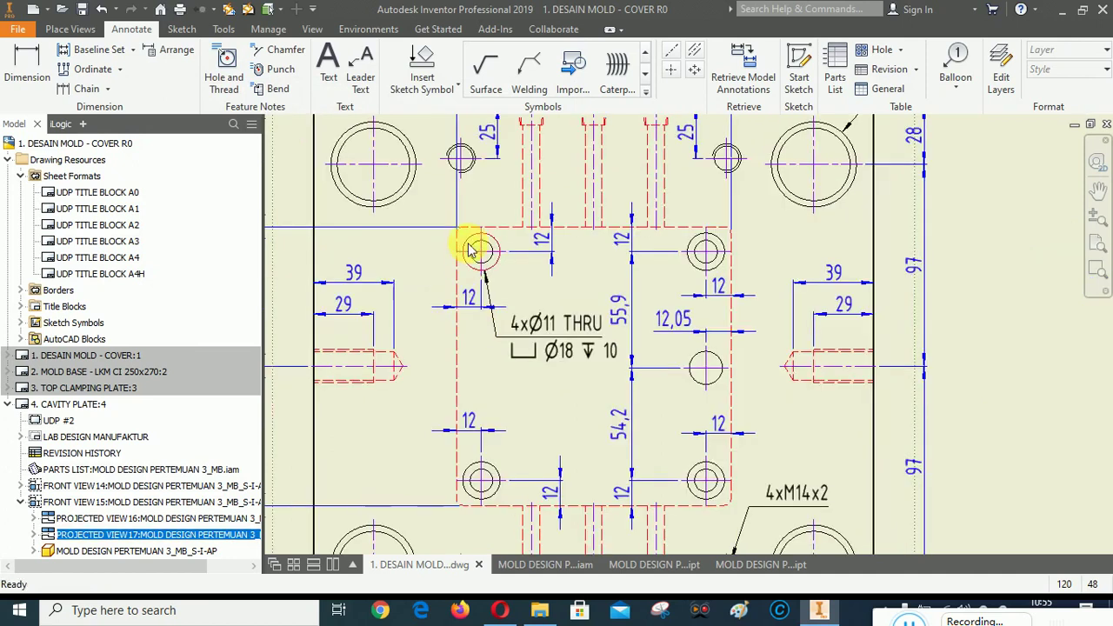
scroll(472, 243, "up", 3)
scroll(571, 424, "down", 2)
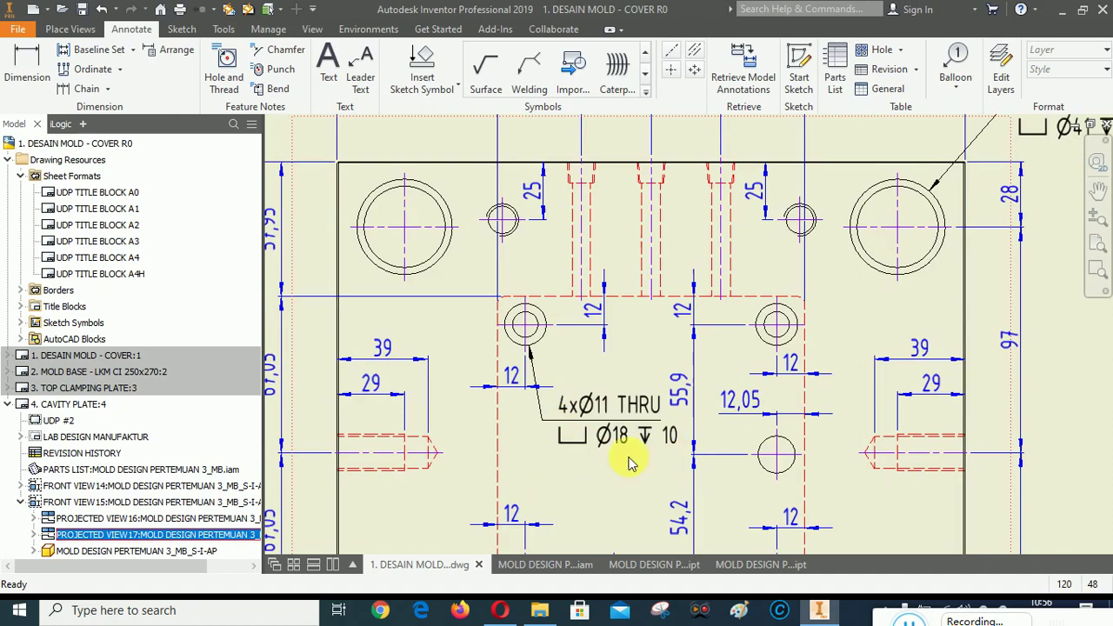
scroll(527, 362, "down", 3)
scroll(561, 417, "up", 2)
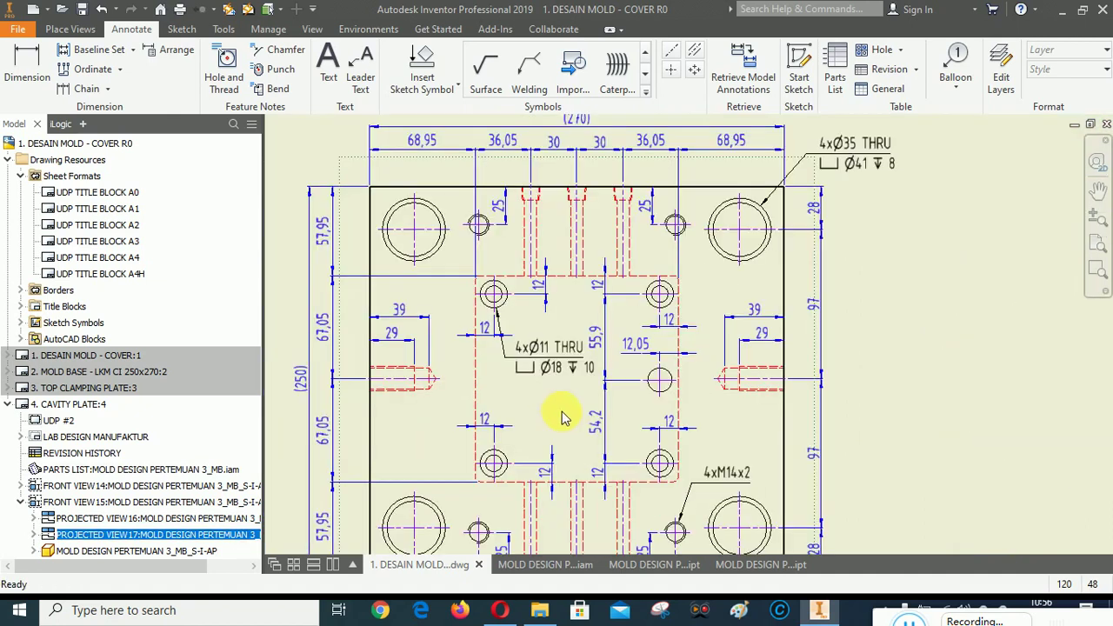
scroll(561, 417, "up", 3)
scroll(566, 414, "down", 1)
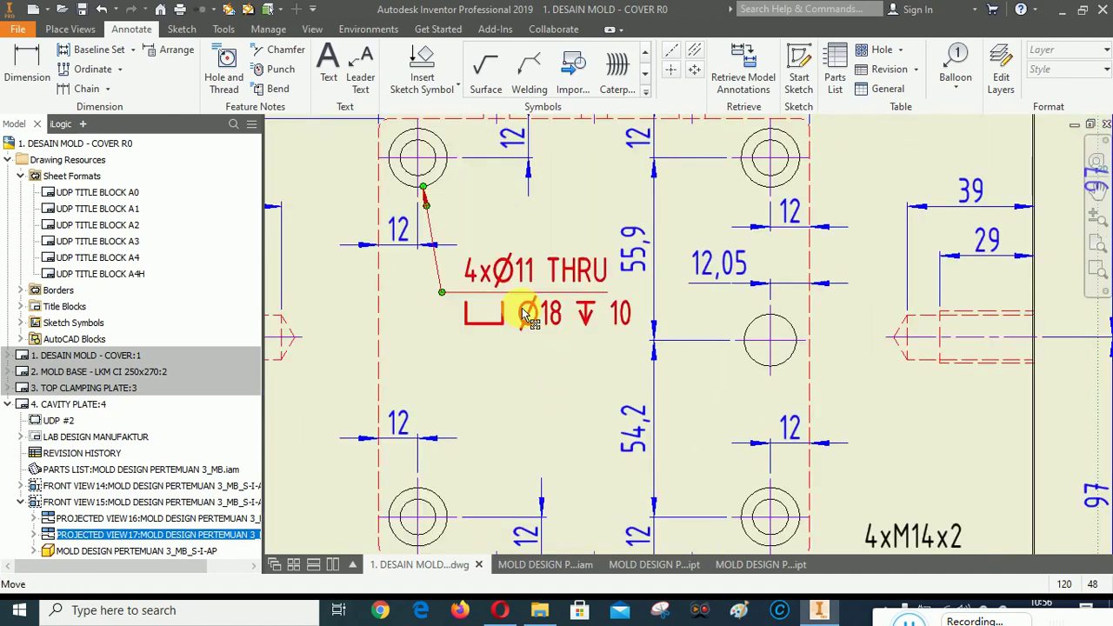
left_click(508, 272)
key("Delete")
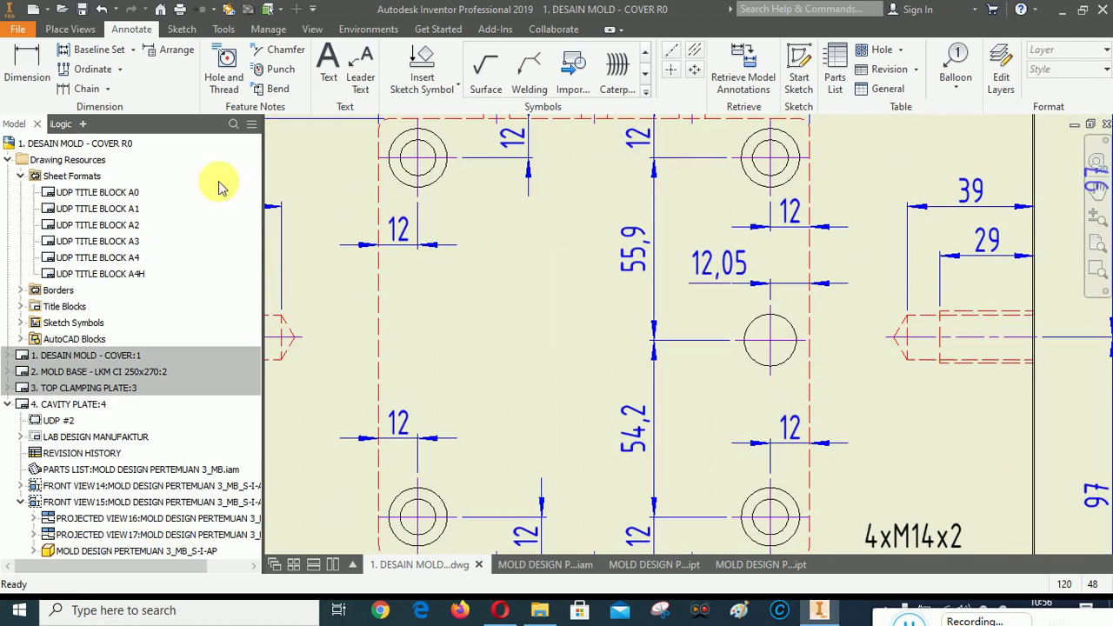
left_click(223, 70)
left_click(435, 505)
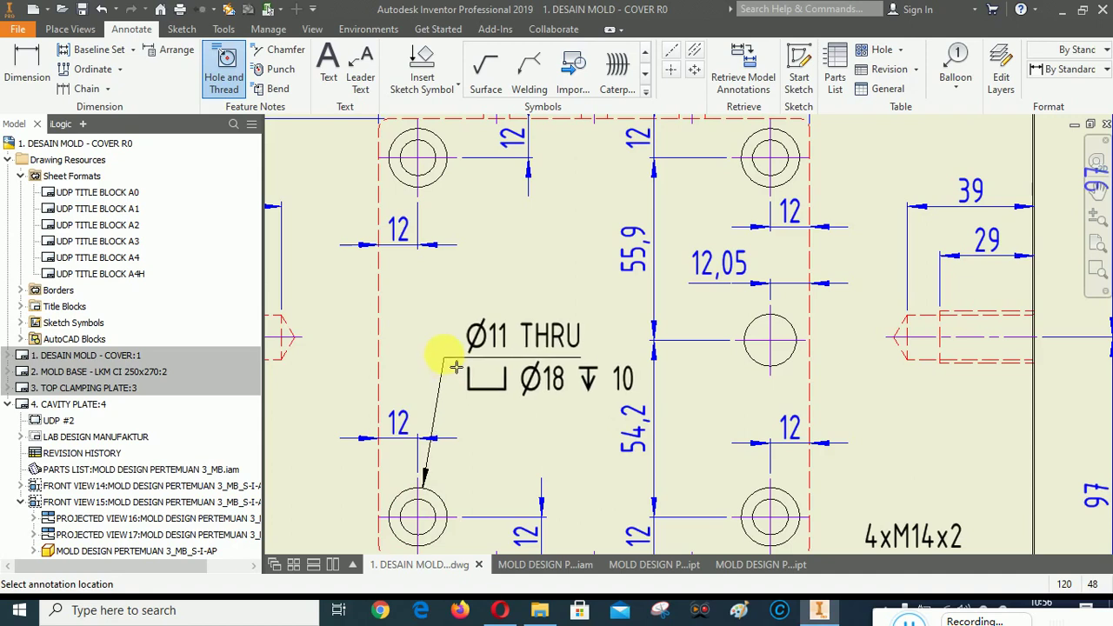
left_click(443, 352)
right_click(427, 303)
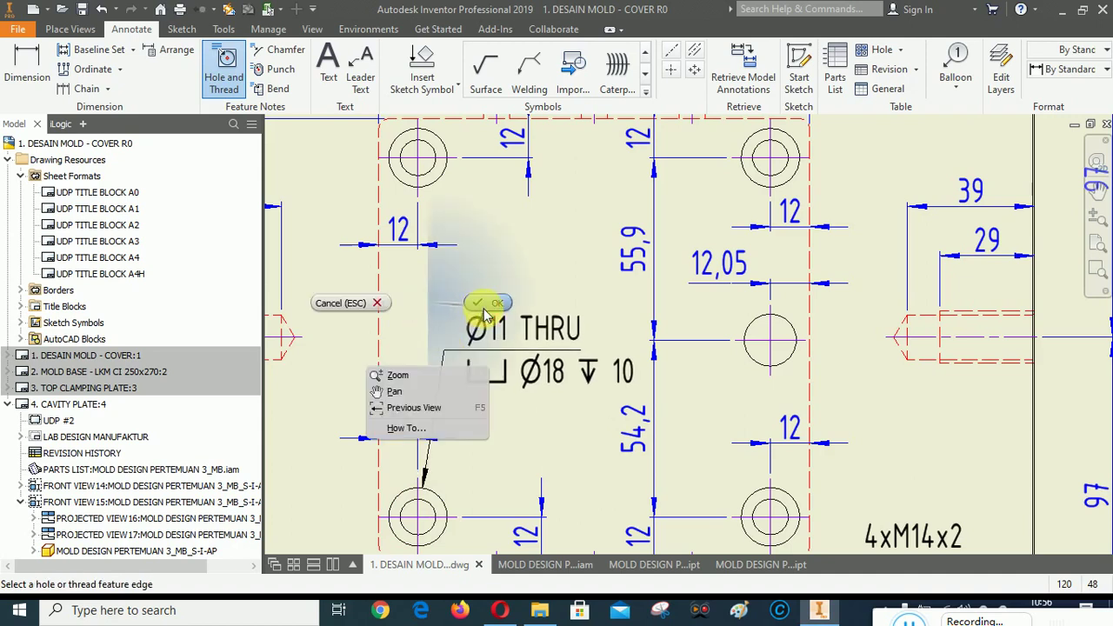
left_click(488, 306)
Edit the lower-left hole's Ø11 THRU counterbore note, inserting the quantity note for a 4x prefix.
double_click(497, 325)
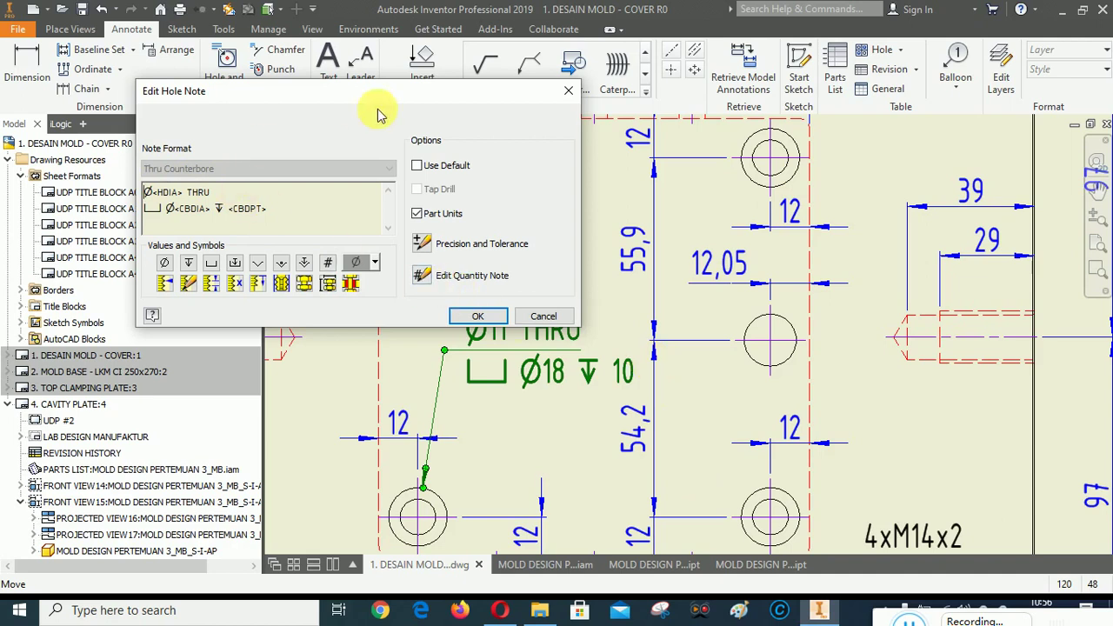
left_click(328, 264)
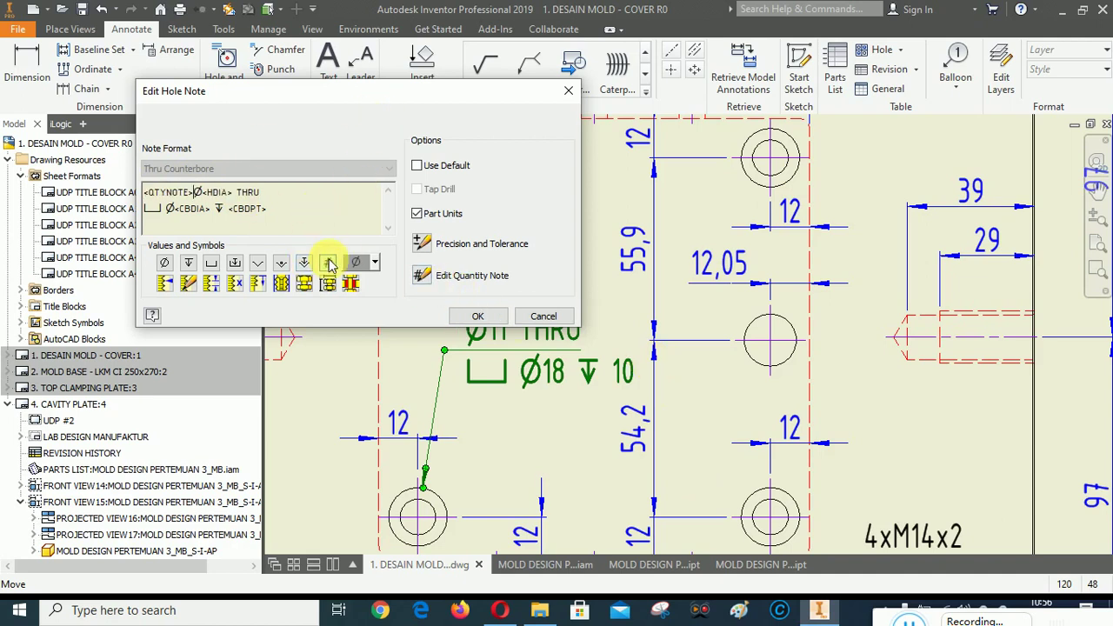
left_click(485, 318)
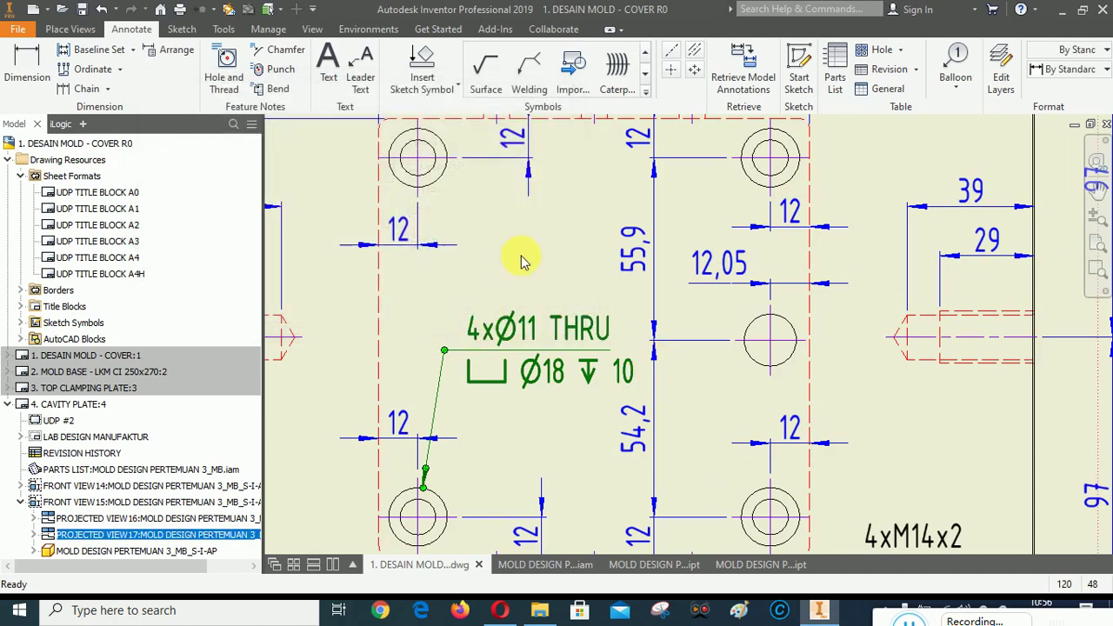
right_click(526, 261)
left_click(585, 131)
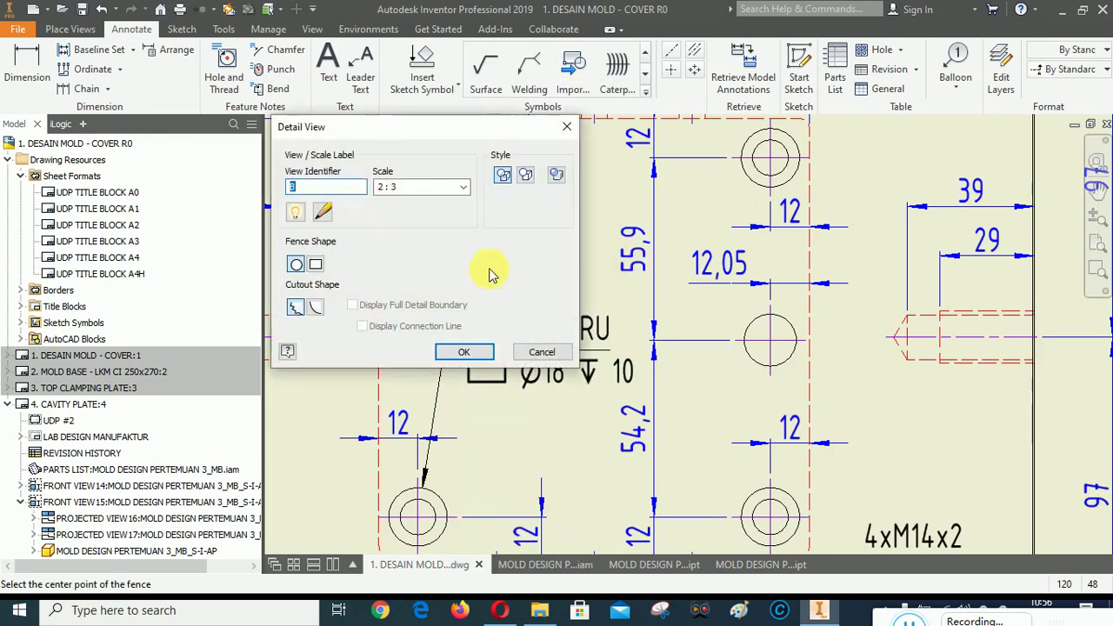
left_click(542, 351)
Move the lower-left counterbored hole's horizontal 12 dimension below the pocket outline and slightly shift the 4xØ11 THRU note.
scroll(491, 304, "up", 2)
scroll(455, 410, "down", 3)
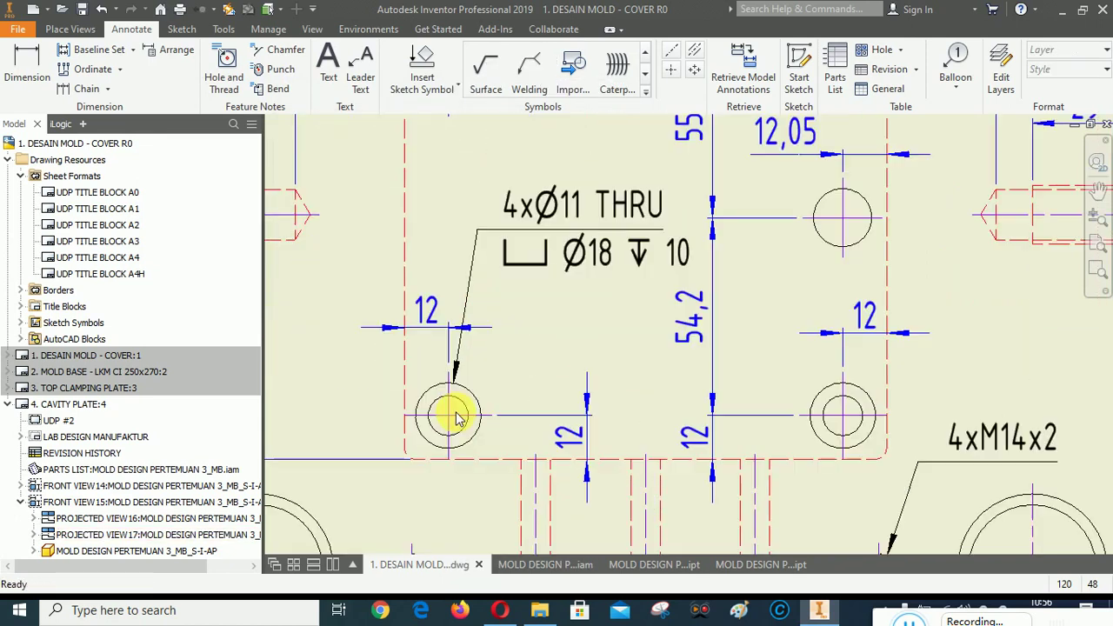
left_click(462, 324)
left_click(463, 327)
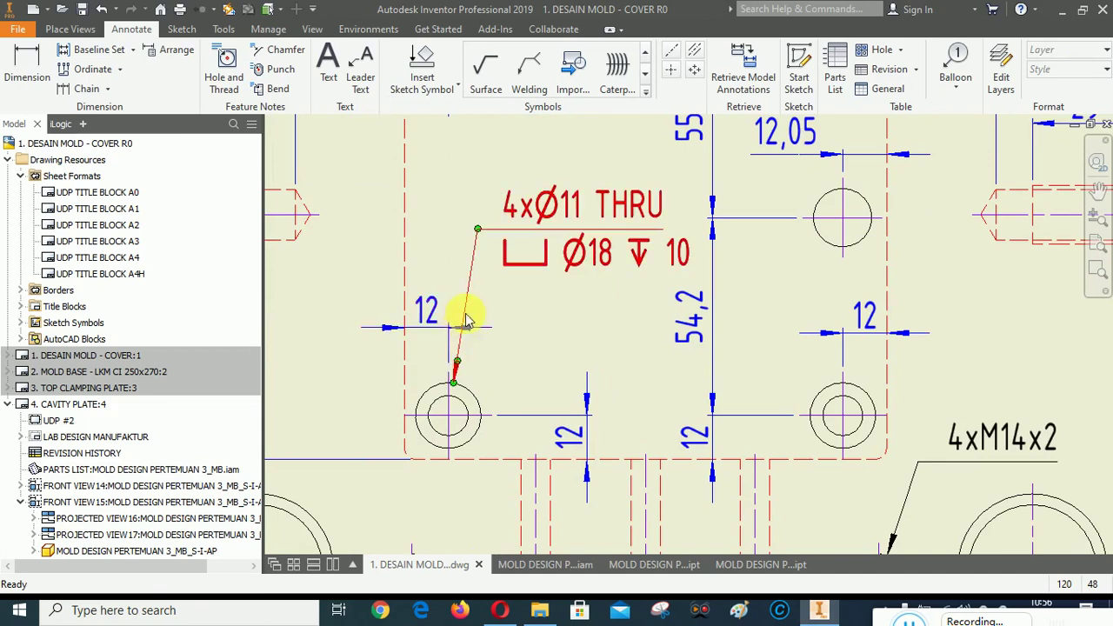
left_click(457, 352)
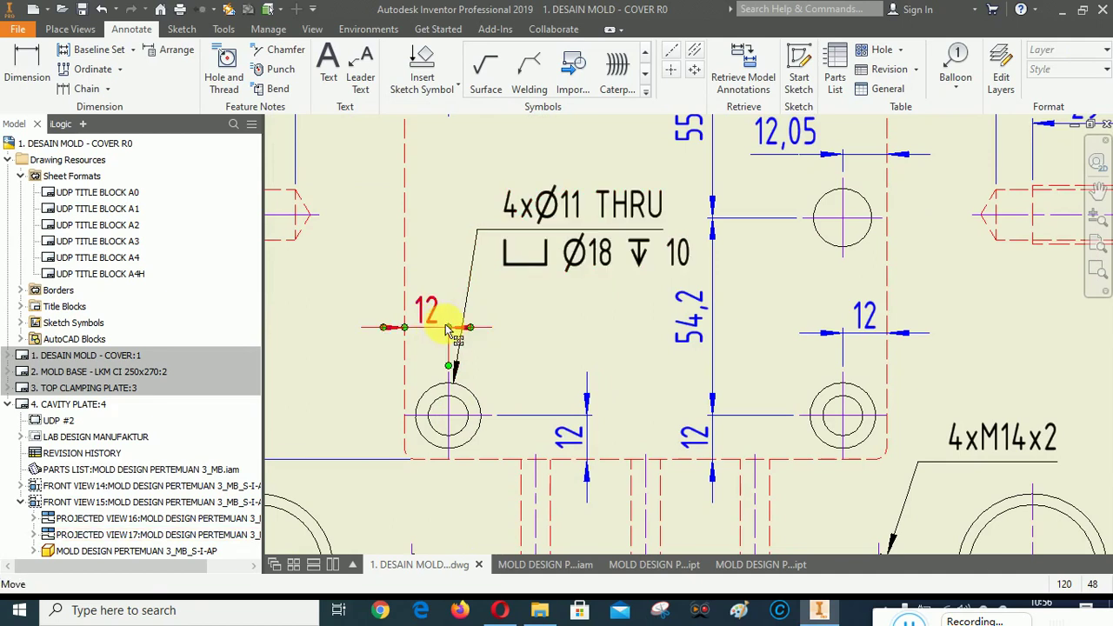
scroll(430, 342, "up", 2)
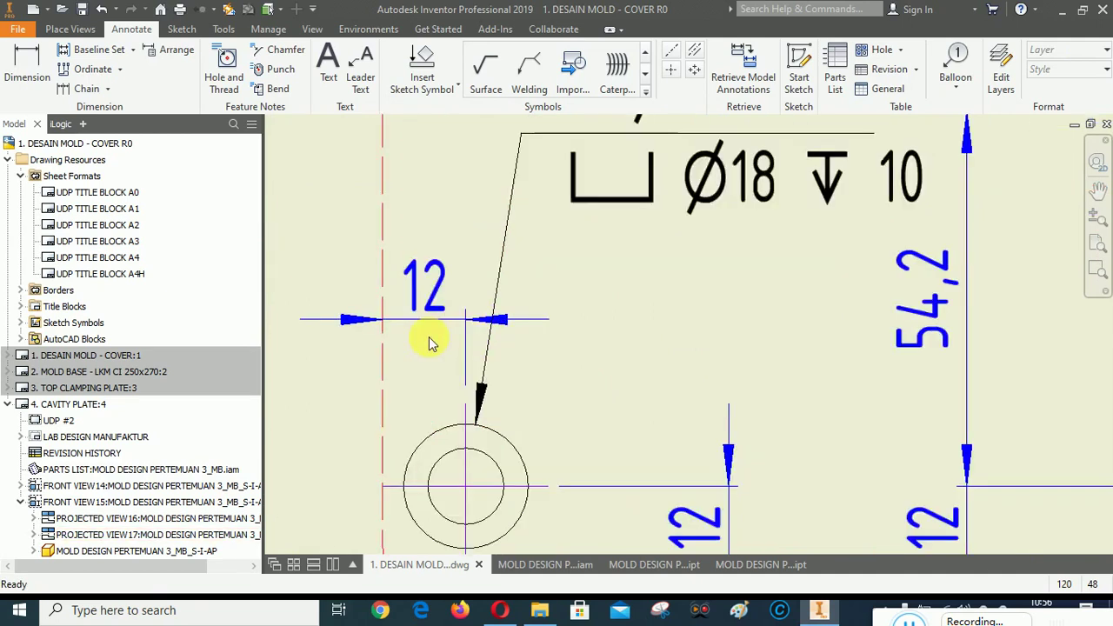
scroll(431, 341, "down", 2)
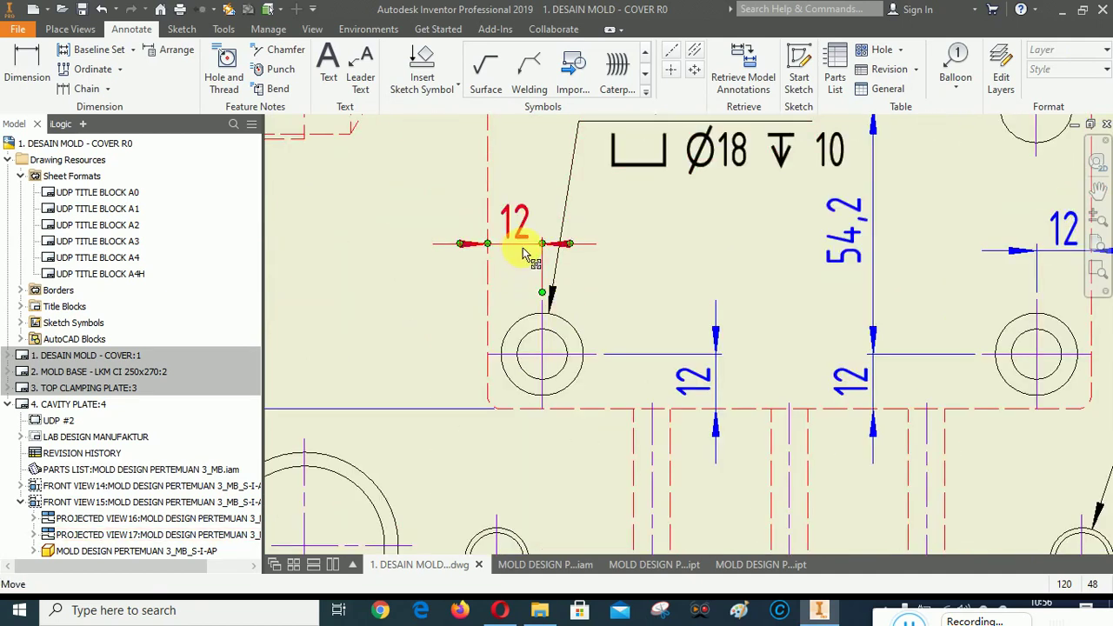
left_click_drag(522, 250, 505, 472)
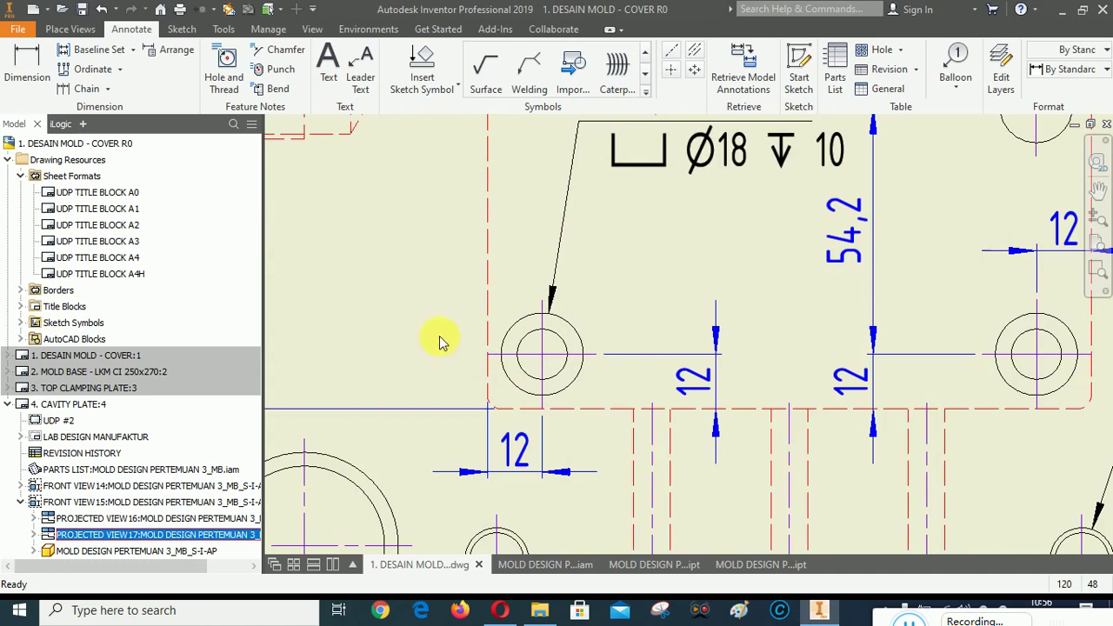
scroll(442, 340, "down", 3)
scroll(527, 291, "up", 3)
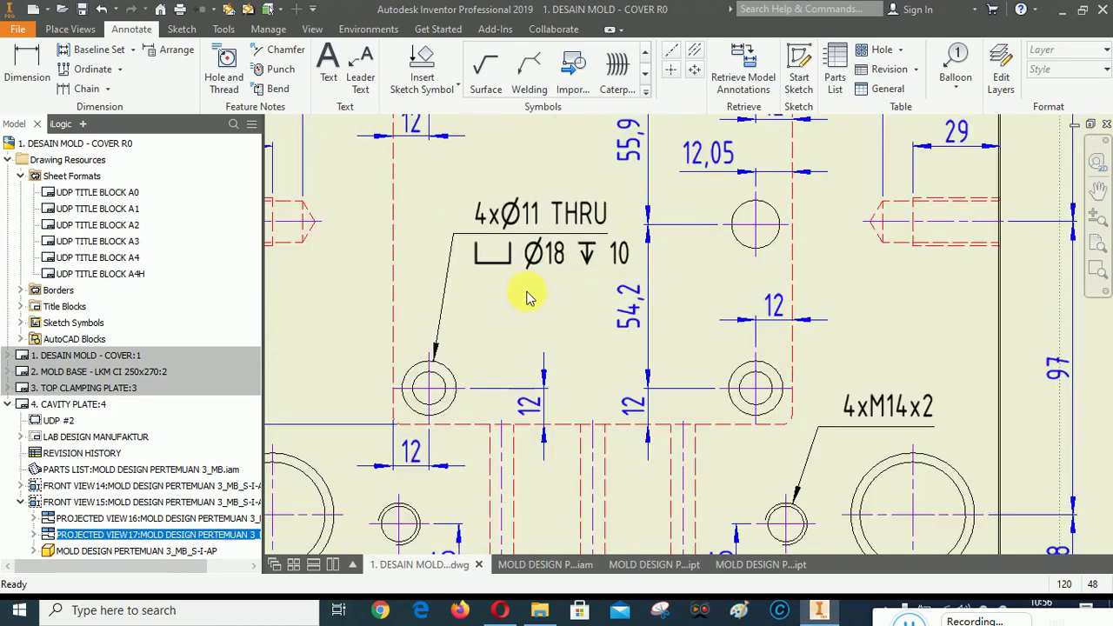
mouse_move(459, 235)
left_mouse_down()
mouse_move(443, 250)
mouse_move(450, 242)
left_mouse_up()
left_click(878, 341)
Dimension the diameter of the plain hole between the two right-hand counterbored holes, using a single dimension line and placing the text outside the pocket.
scroll(899, 297, "up", 3)
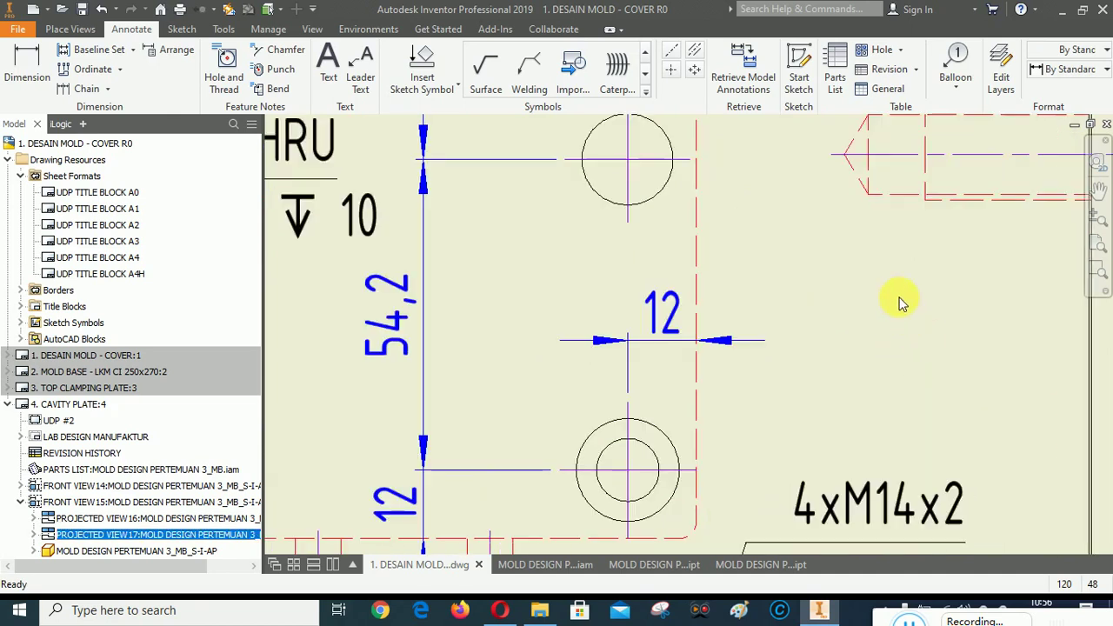
left_click(220, 54)
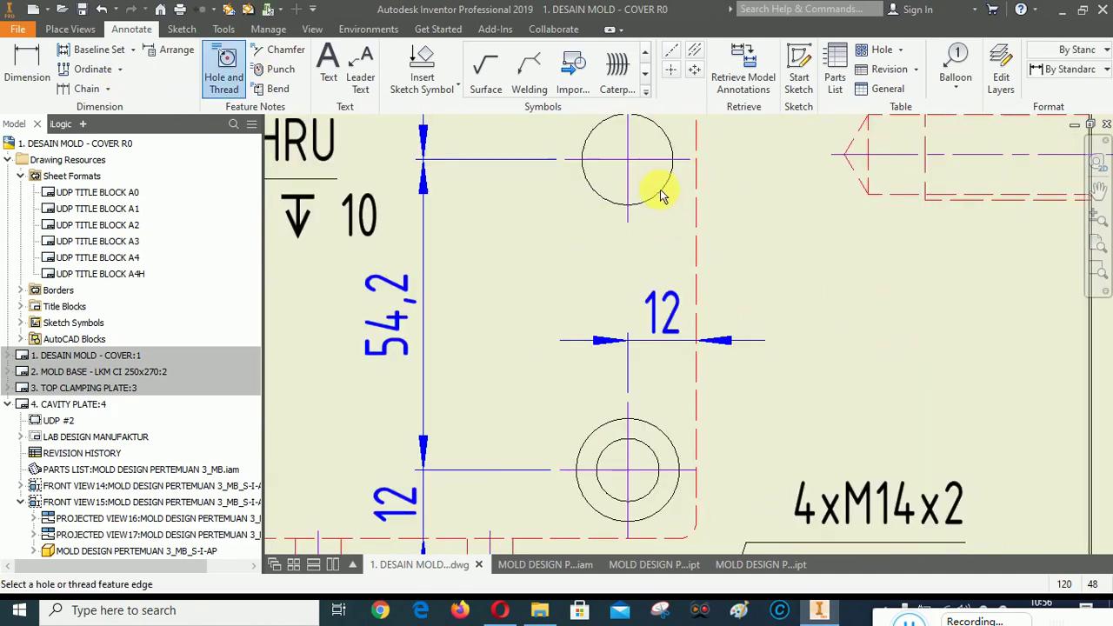
left_click(27, 62)
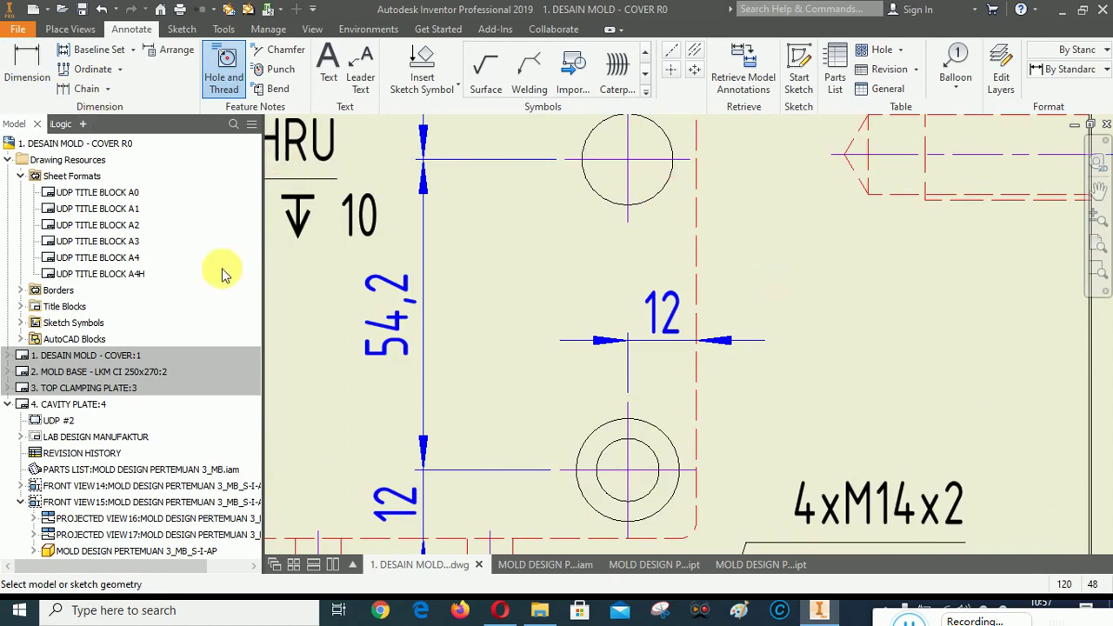
left_click(666, 186)
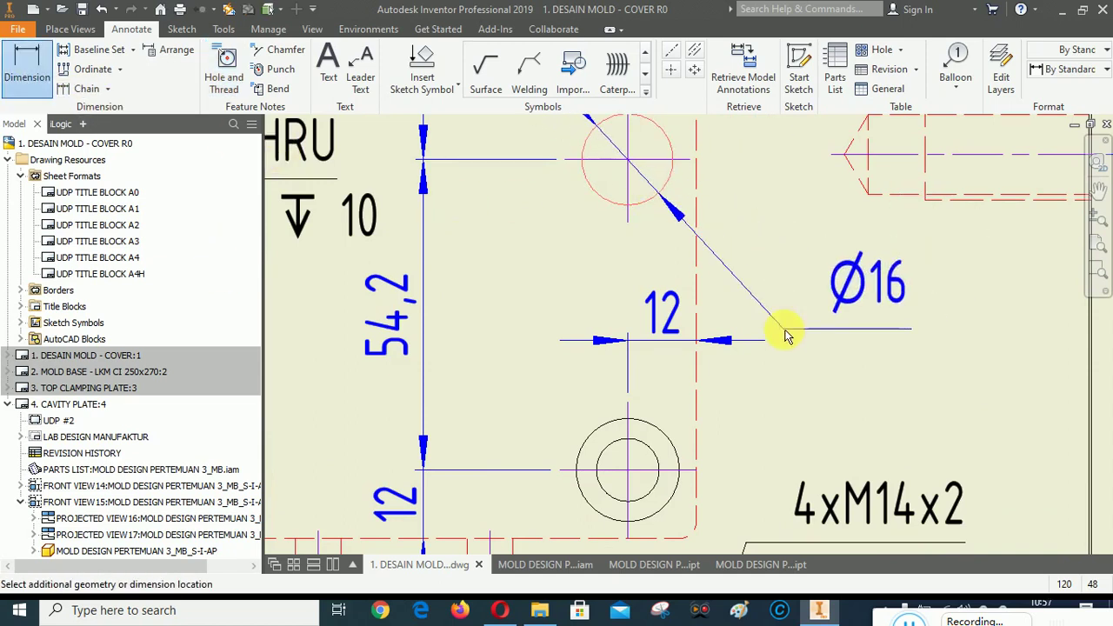
scroll(785, 336, "down", 3)
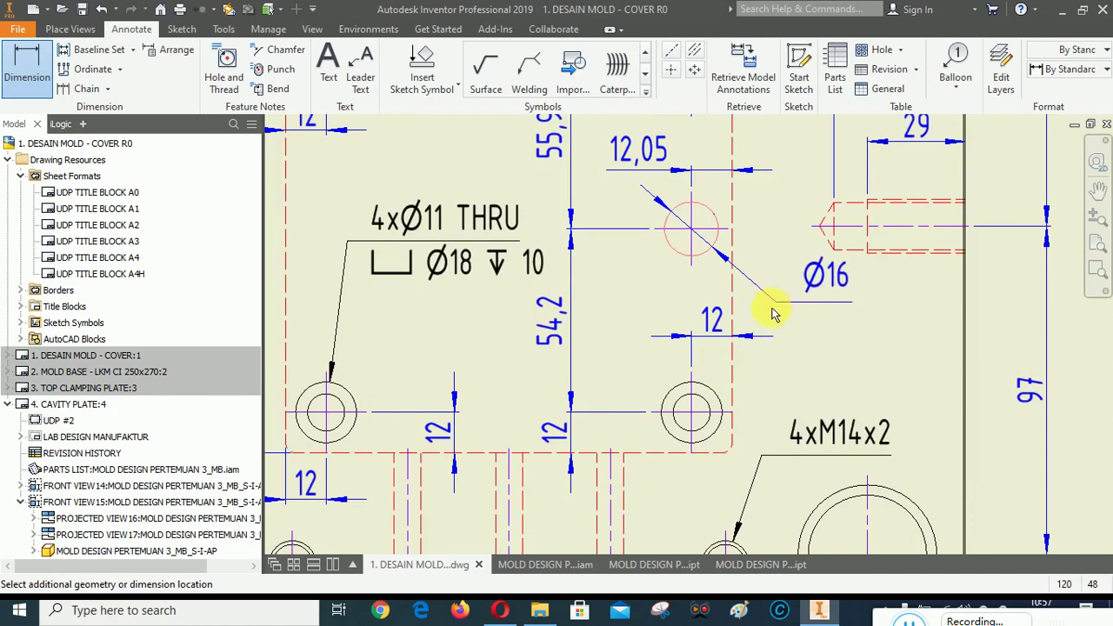
right_click(774, 315)
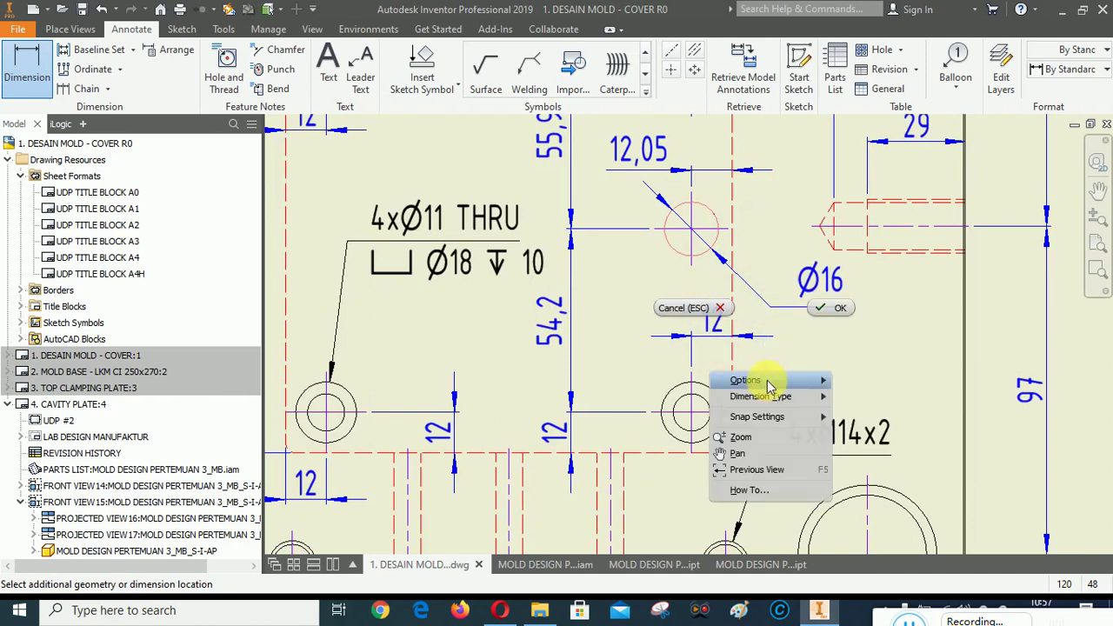
mouse_move(775, 383)
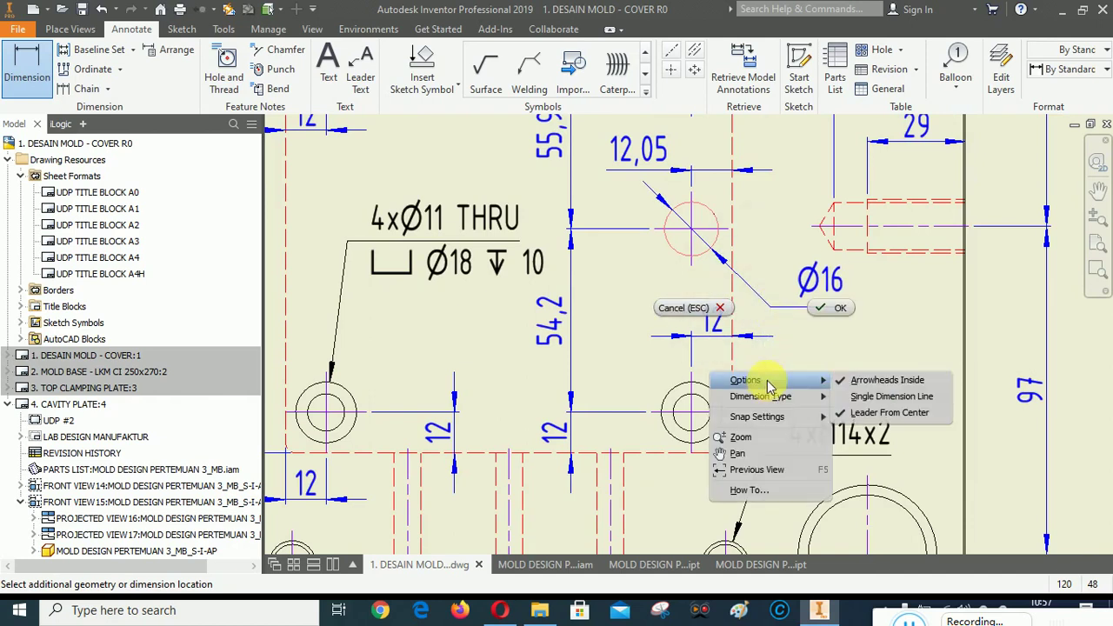
left_click(878, 395)
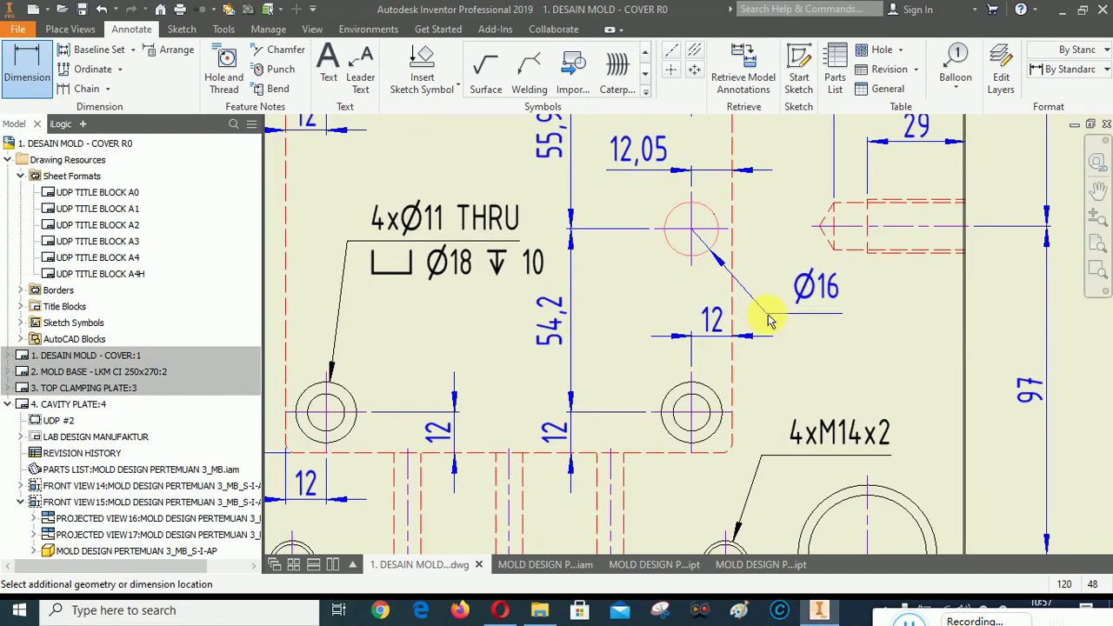
left_click(882, 351)
Append THRU after the plain hole's diameter value and finish dimensioning.
left_click(658, 100)
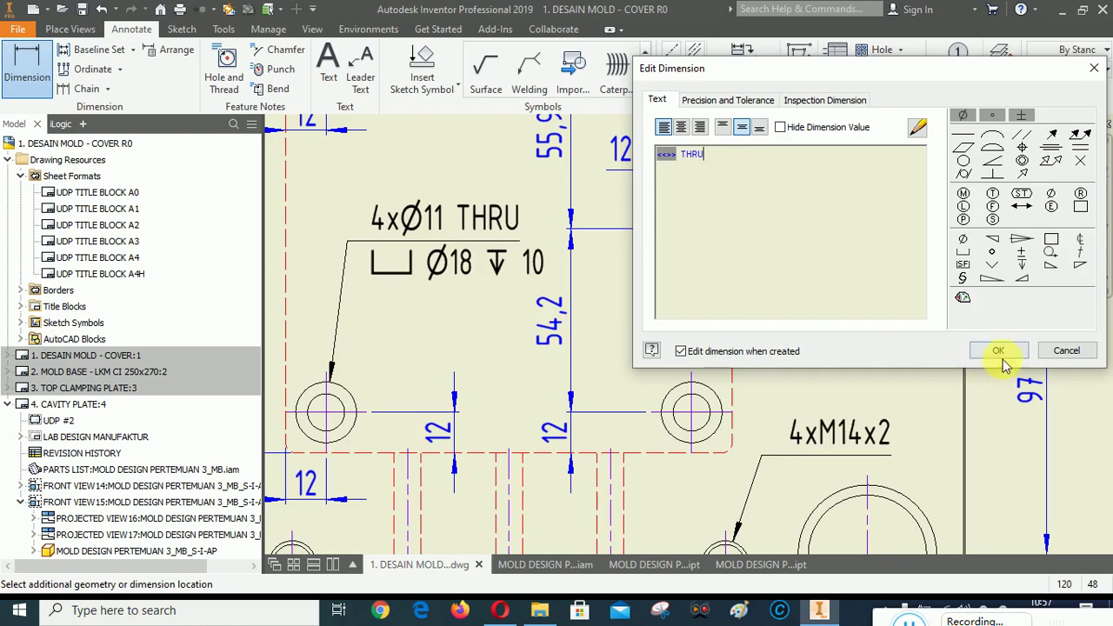
left_click(998, 352)
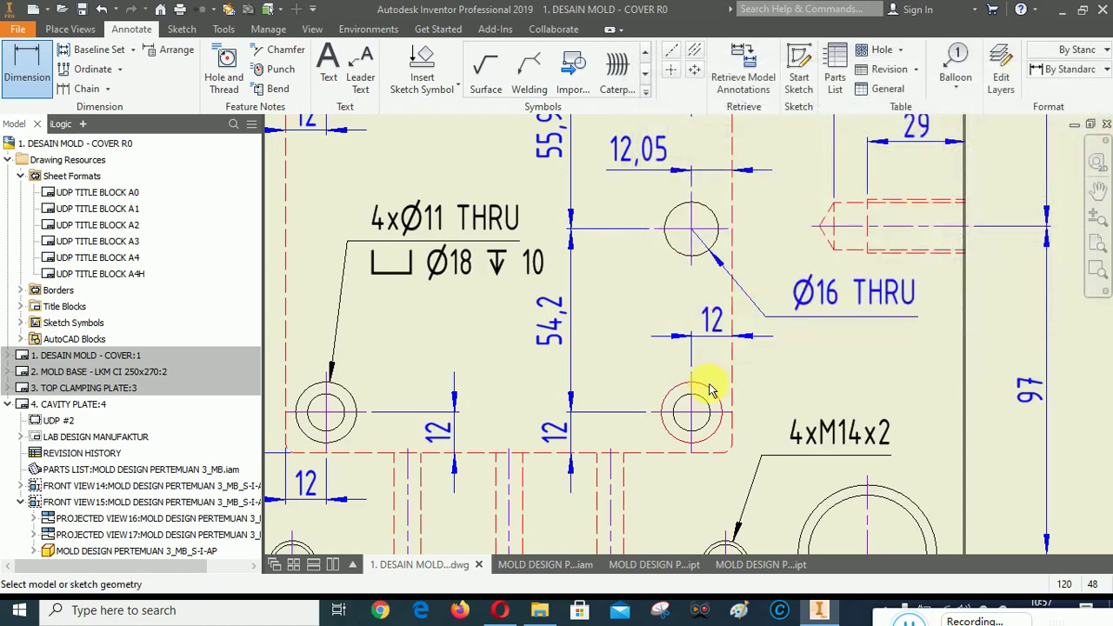
right_click(613, 348)
left_click(666, 345)
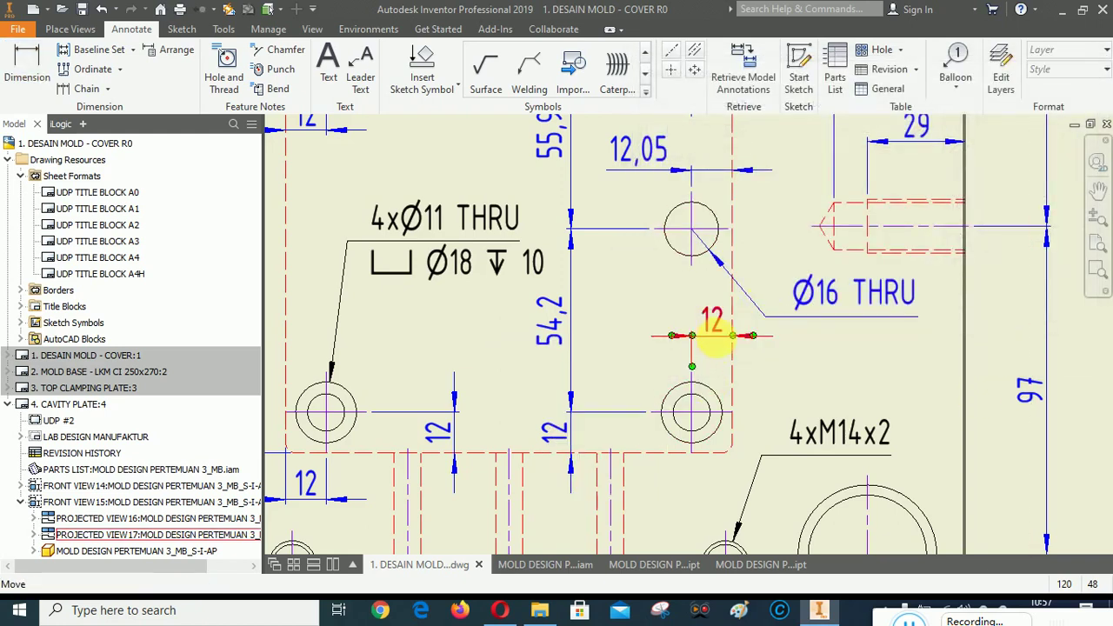
Shift the lower-right counterbored hole's horizontal 12 dimension slightly down and reposition the Ø16 THRU text closer to its hole.
left_click(713, 345)
left_click_drag(713, 345, 713, 356)
left_click(764, 319)
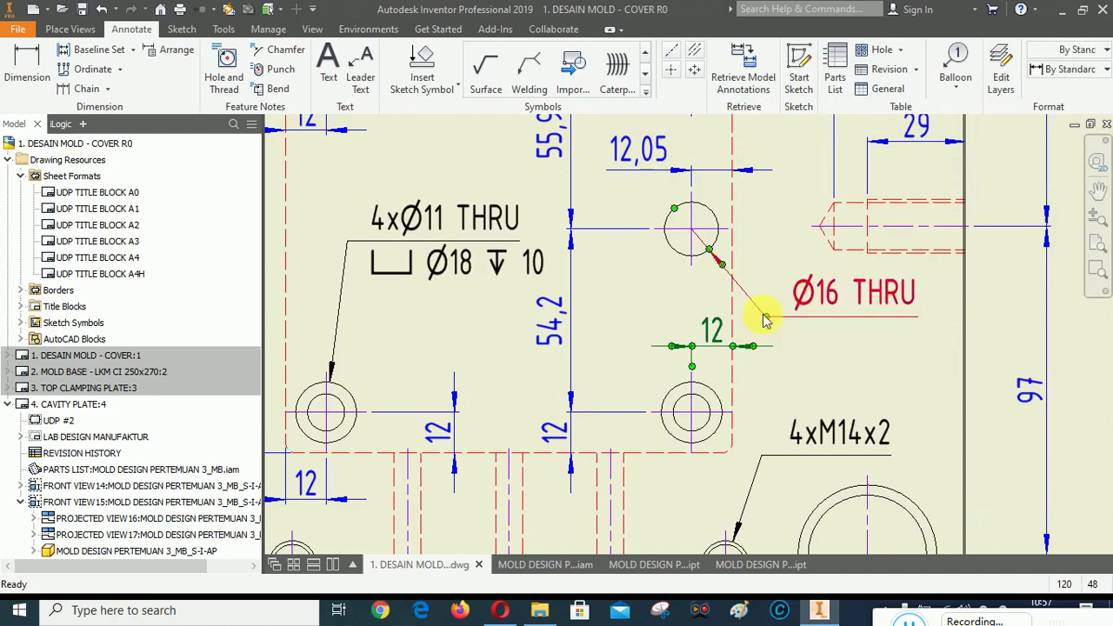
left_click_drag(764, 318, 757, 327)
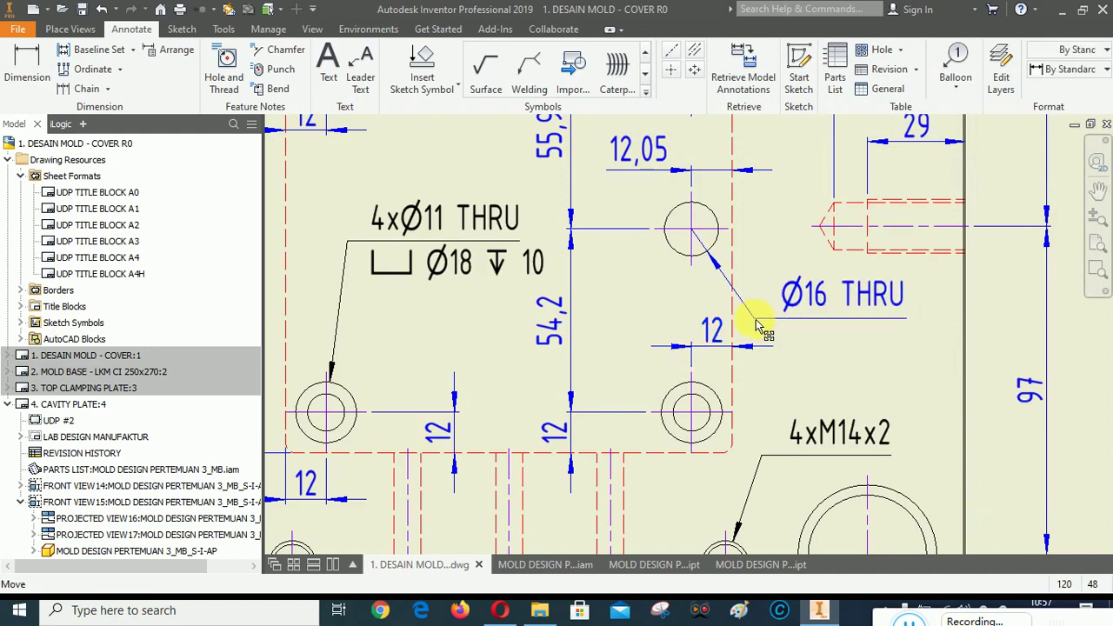
left_click(835, 367)
Examine the annotated top view and the projected view beneath it for missing notes or dimensions.
scroll(835, 368, "down", 2)
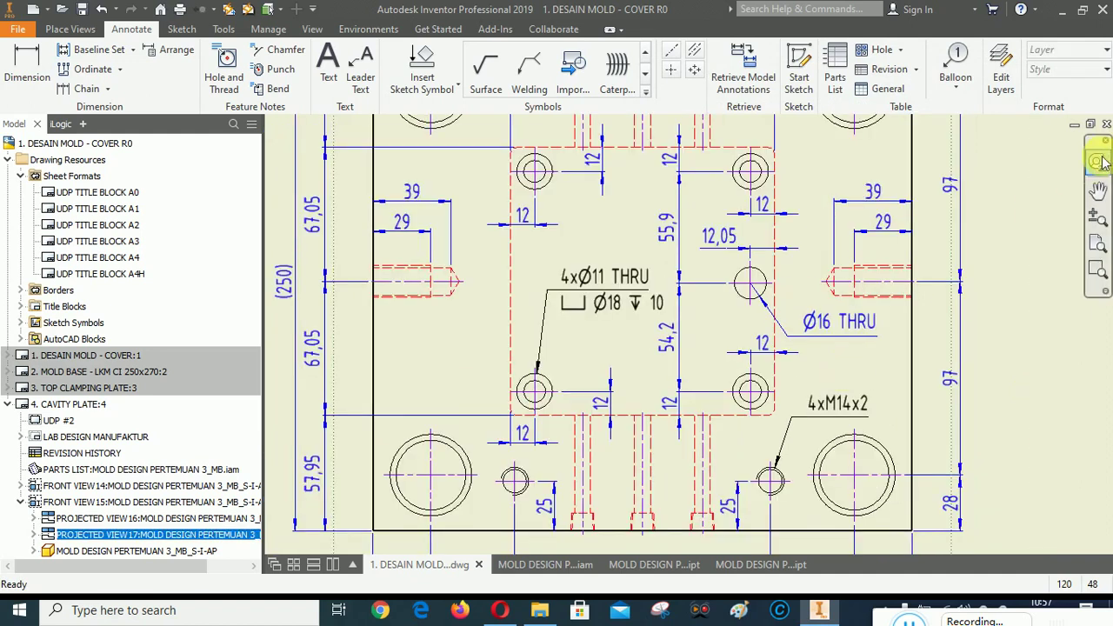
left_click(1106, 194)
left_click_drag(645, 401, 597, 315)
mouse_move(572, 410)
left_mouse_down()
mouse_move(606, 303)
mouse_move(639, 256)
left_mouse_up()
middle_click_drag(619, 397, 581, 253)
middle_click_drag(635, 491, 604, 253)
middle_click_drag(611, 375, 588, 241)
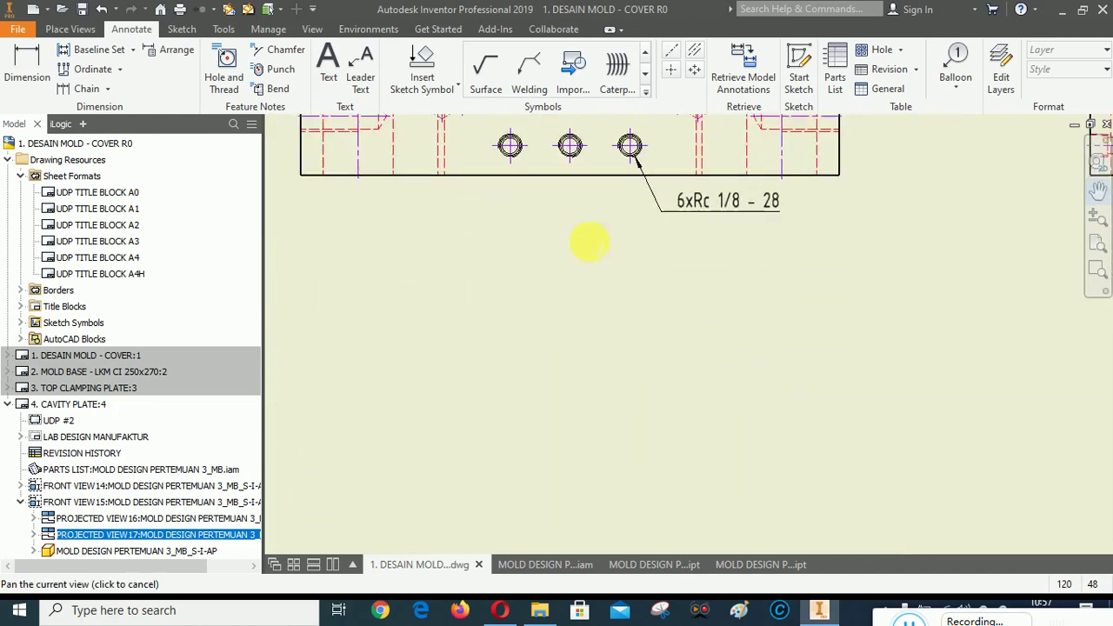
Compare the plan view's dimensions and hole notes with the two projected views to find features still lacking annotation.
middle_click_drag(615, 135, 654, 346)
left_click_drag(628, 254, 614, 321)
left_click_drag(629, 283, 659, 391)
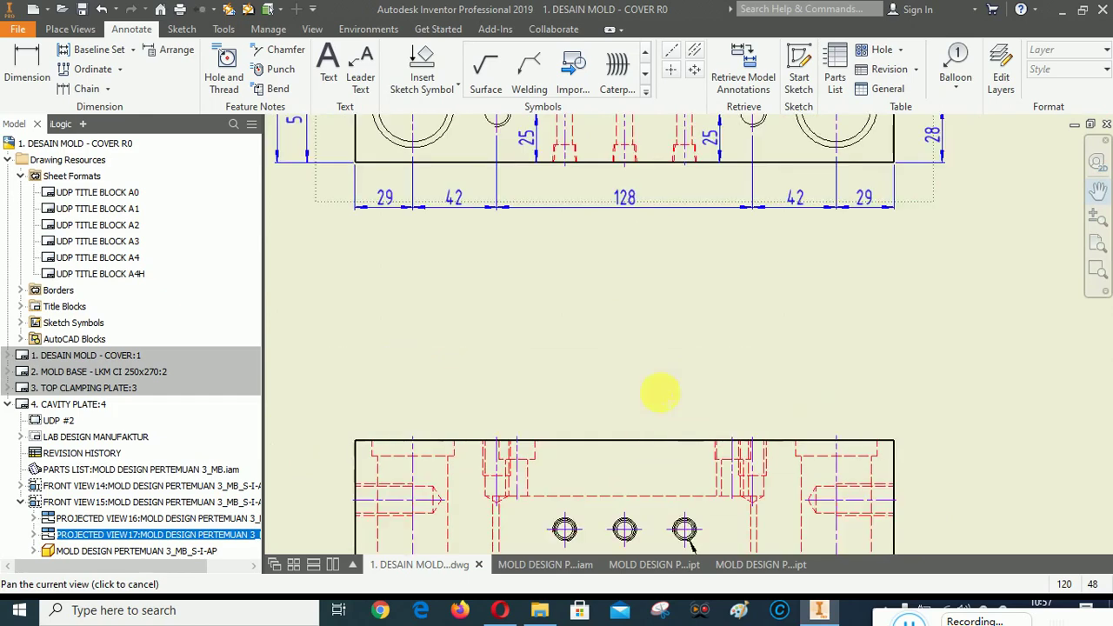
left_click_drag(656, 119, 688, 468)
left_click_drag(647, 307, 666, 467)
mouse_move(620, 344)
left_mouse_down()
mouse_move(603, 447)
mouse_move(477, 418)
left_mouse_up()
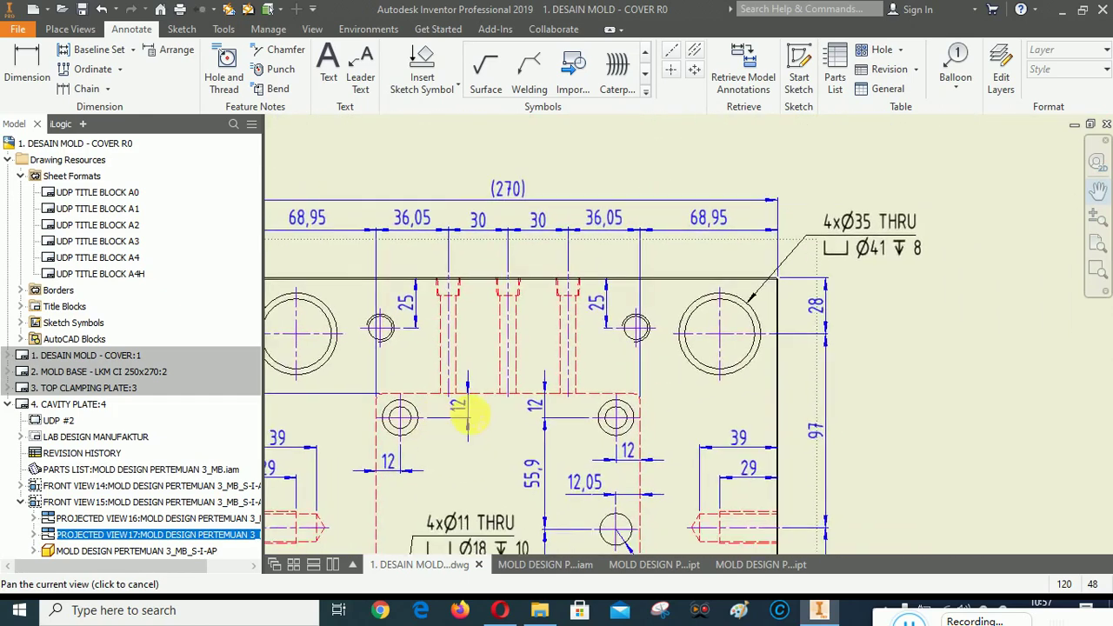
left_click_drag(551, 415, 561, 311)
scroll(556, 309, "up", 6)
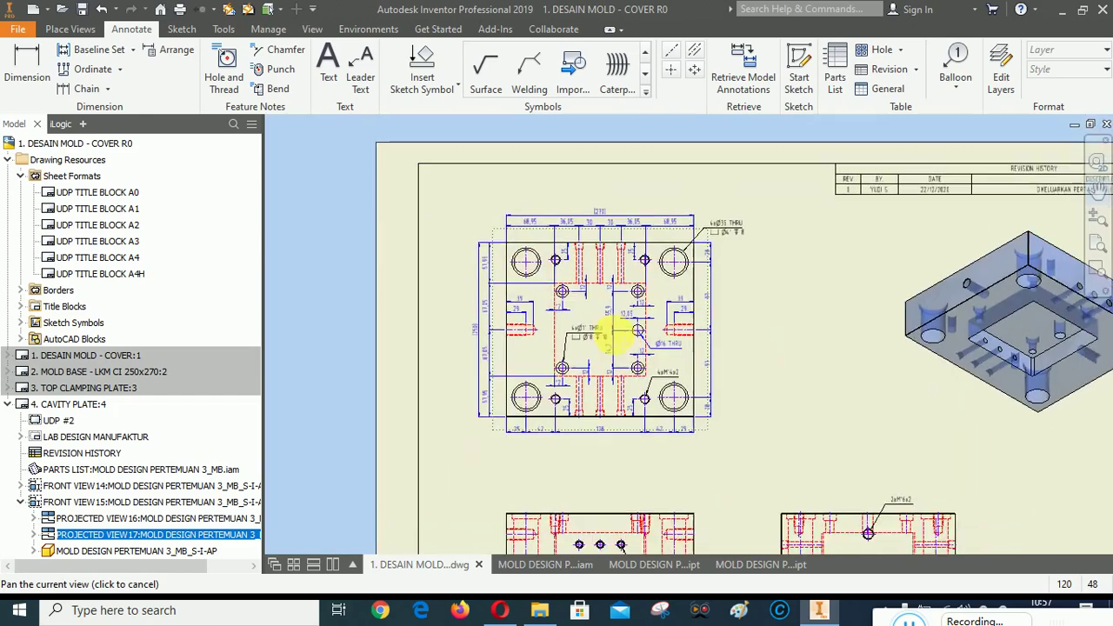
mouse_move(574, 284)
left_mouse_down()
mouse_move(592, 328)
mouse_move(622, 305)
mouse_move(627, 353)
left_mouse_up()
scroll(540, 420, "up", 2)
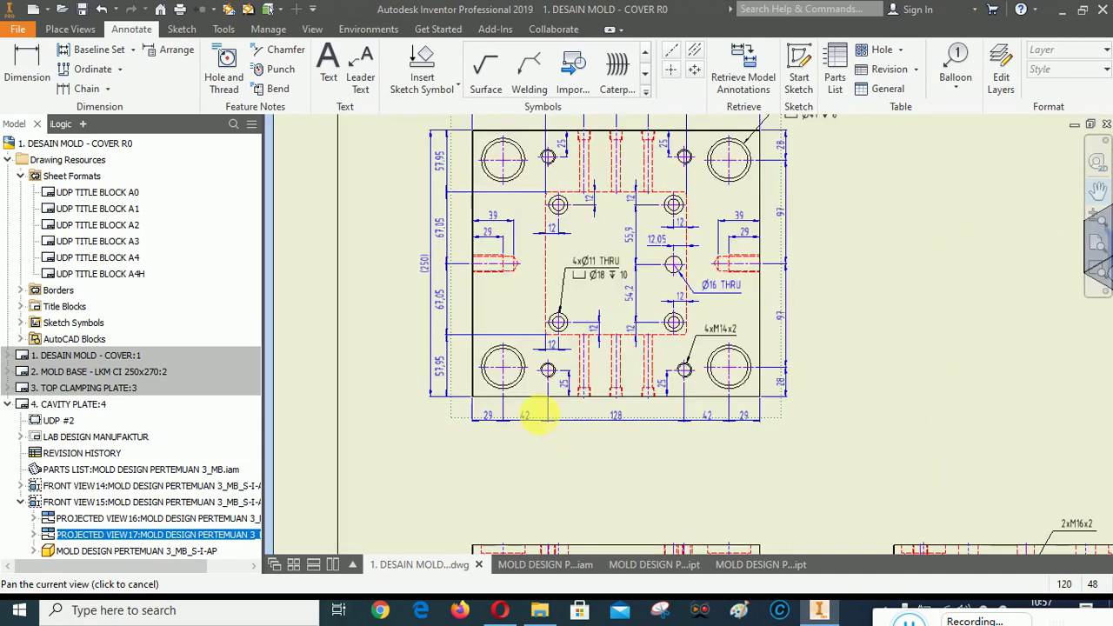
scroll(548, 370, "down", 2)
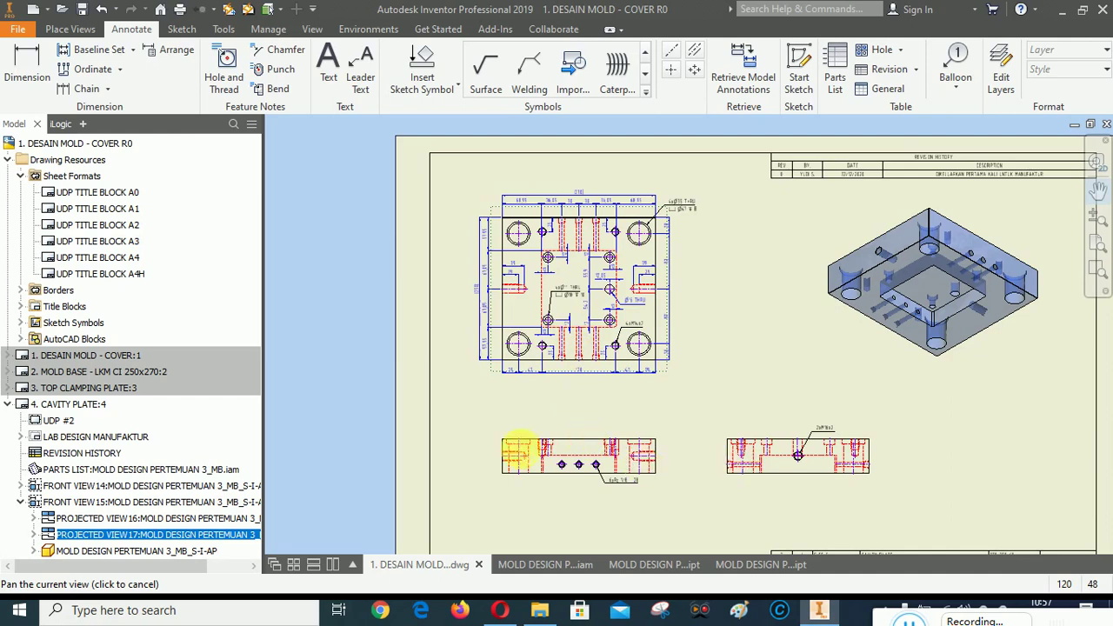
scroll(503, 469, "up", 2)
mouse_move(728, 338)
left_mouse_down()
mouse_move(728, 479)
mouse_move(716, 427)
mouse_move(670, 373)
mouse_move(713, 415)
mouse_move(748, 367)
mouse_move(748, 325)
left_mouse_up()
scroll(614, 407, "down", 3)
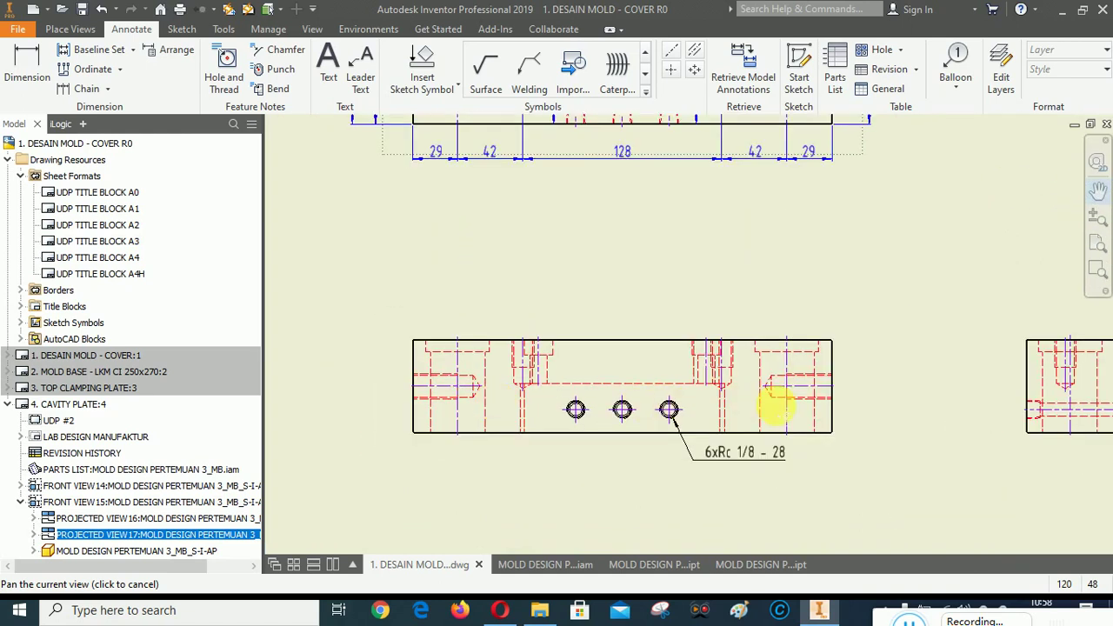
scroll(600, 404, "up", 2)
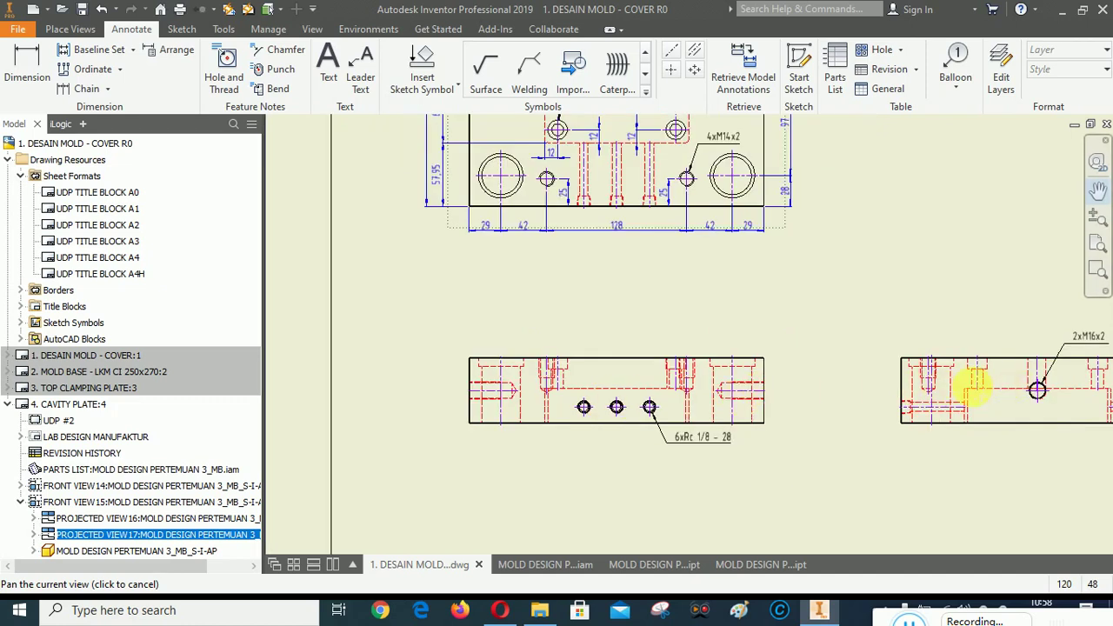
Examine the three hidden-line channels at the plan view's lower edge for missing bore dimensions.
scroll(598, 200, "down", 3)
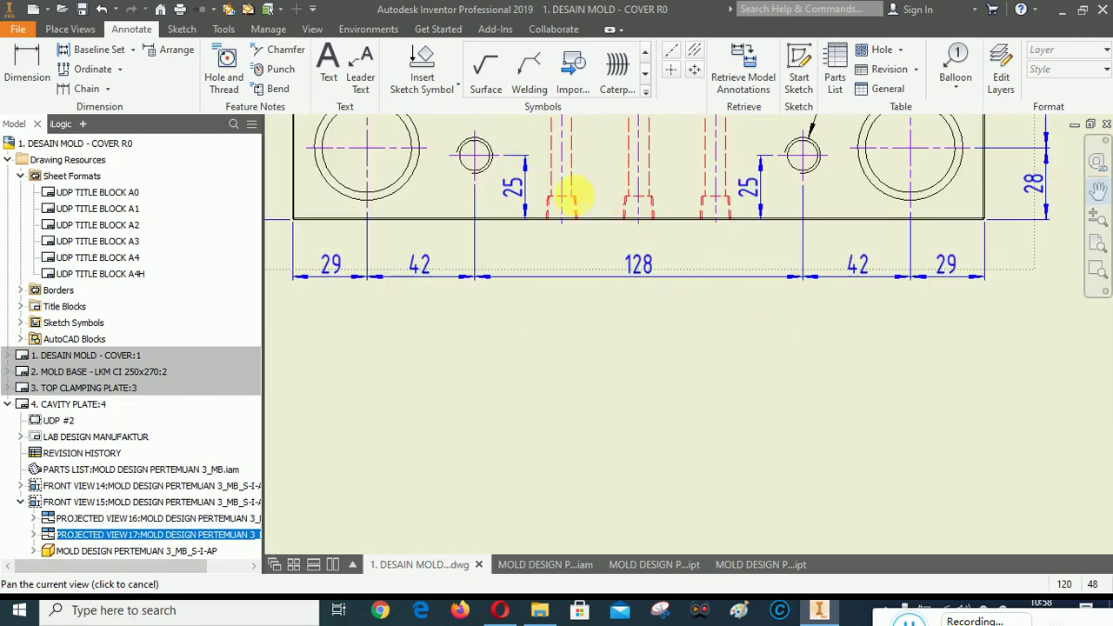
scroll(570, 196, "down", 5)
scroll(554, 277, "up", 4)
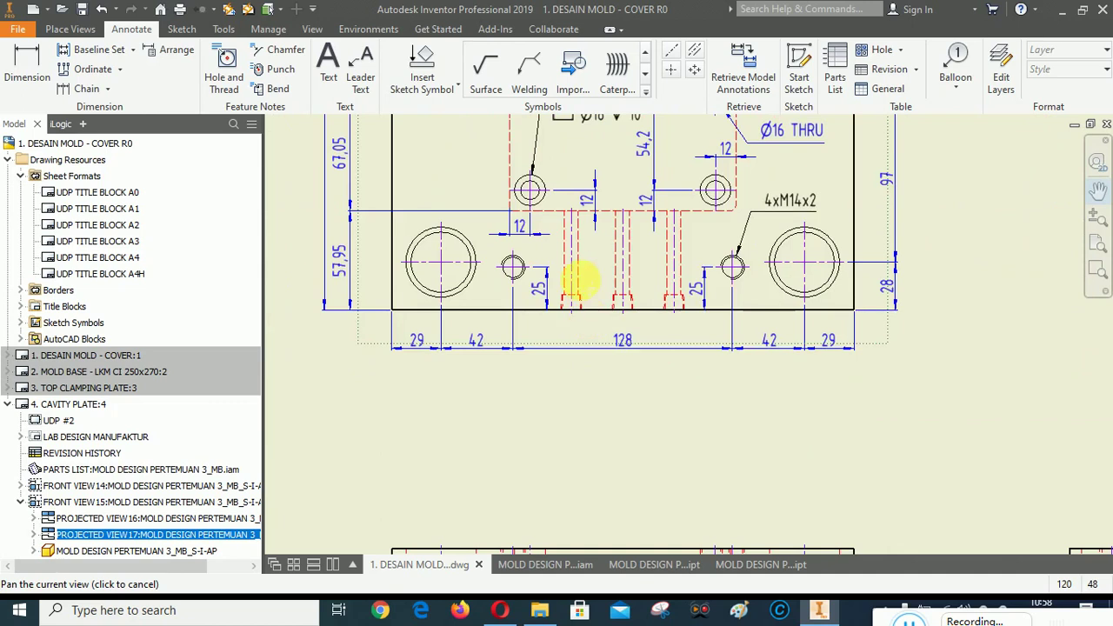
scroll(580, 280, "down", 4)
scroll(607, 303, "up", 4)
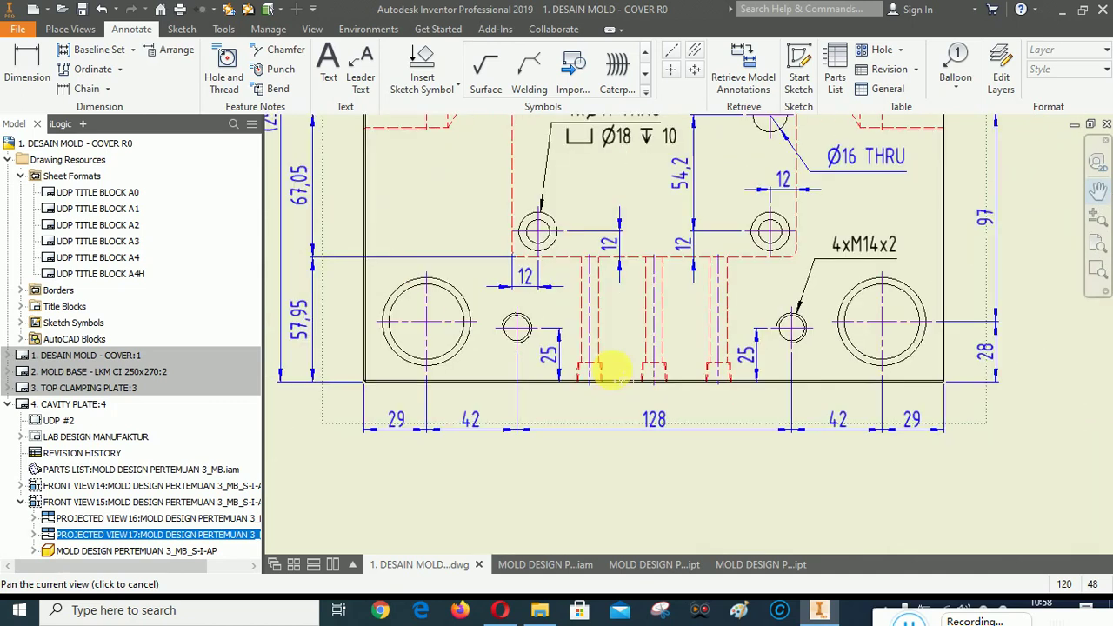
scroll(613, 370, "up", 3)
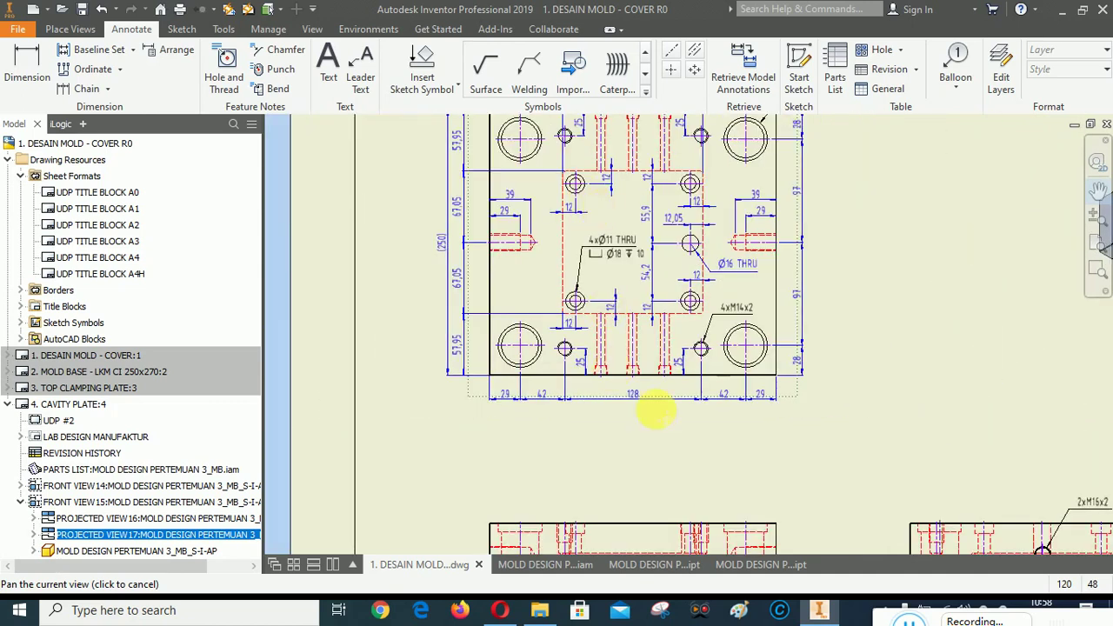
Dimension the bore width of the upper-left hidden channel in the plan view, prefix it with the Ø symbol, and finish dimensioning.
scroll(641, 315, "down", 5)
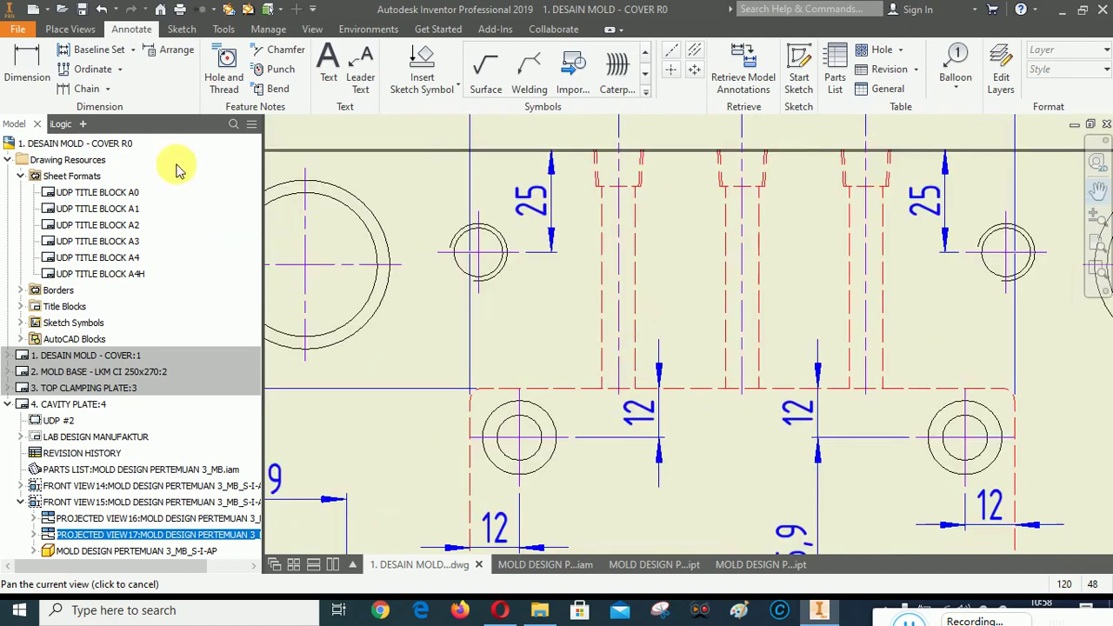
left_click(27, 69)
scroll(609, 280, "down", 2)
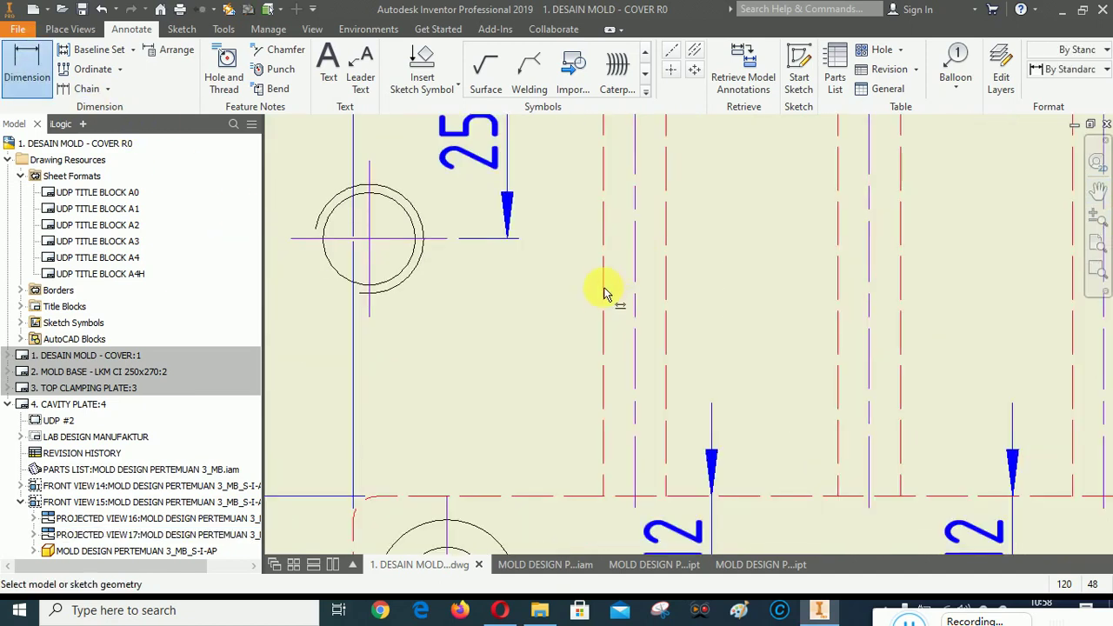
left_click(604, 293)
left_click(668, 289)
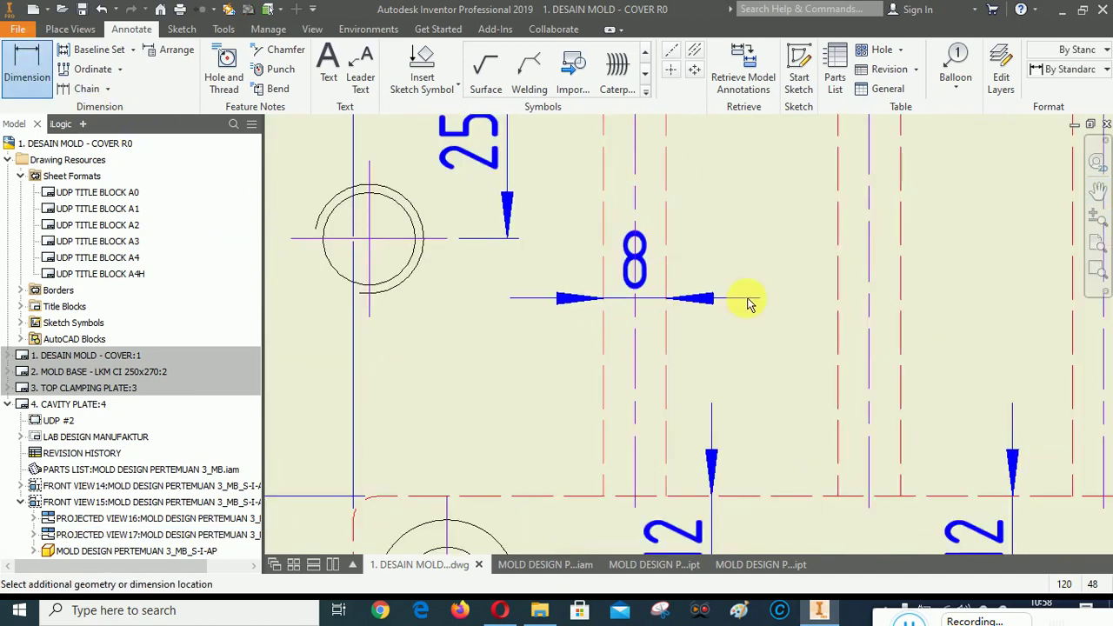
scroll(744, 305, "up", 1)
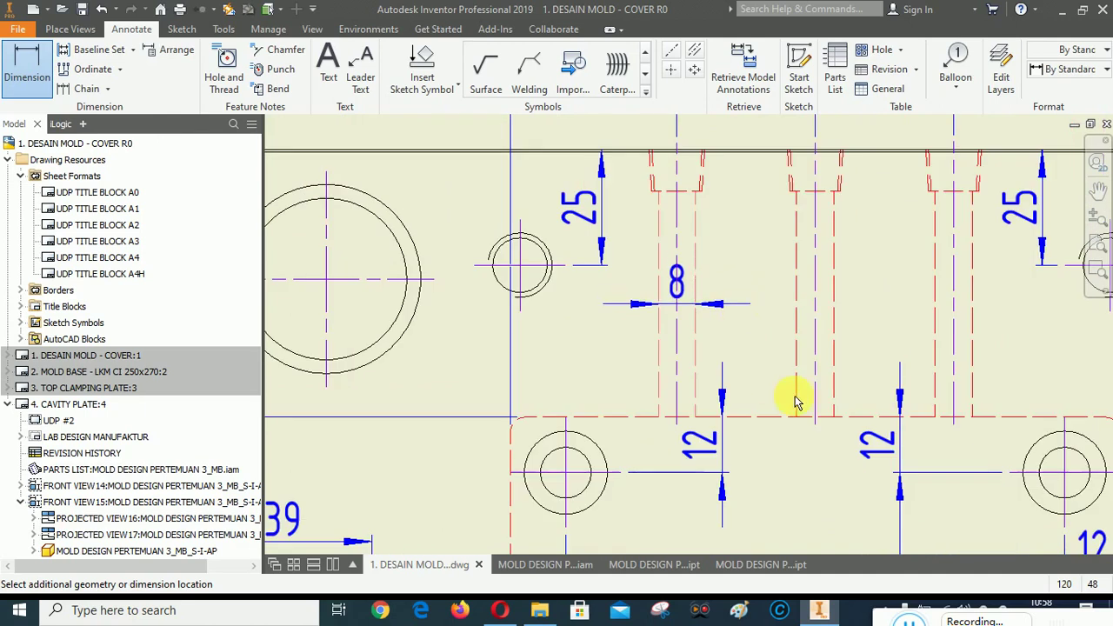
left_click(719, 400)
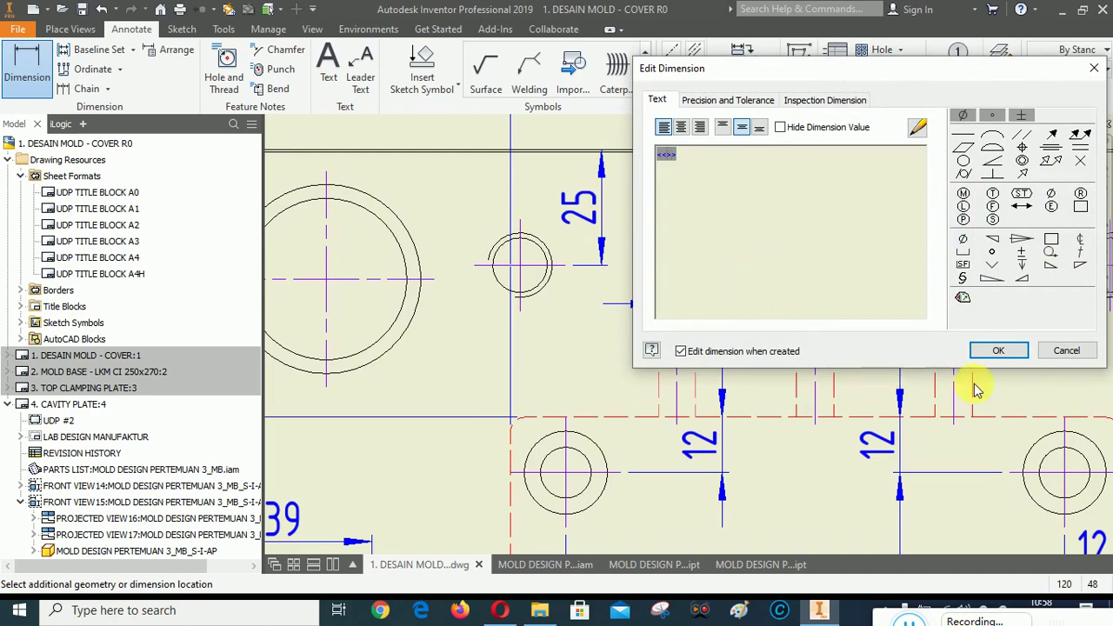
left_click(964, 238)
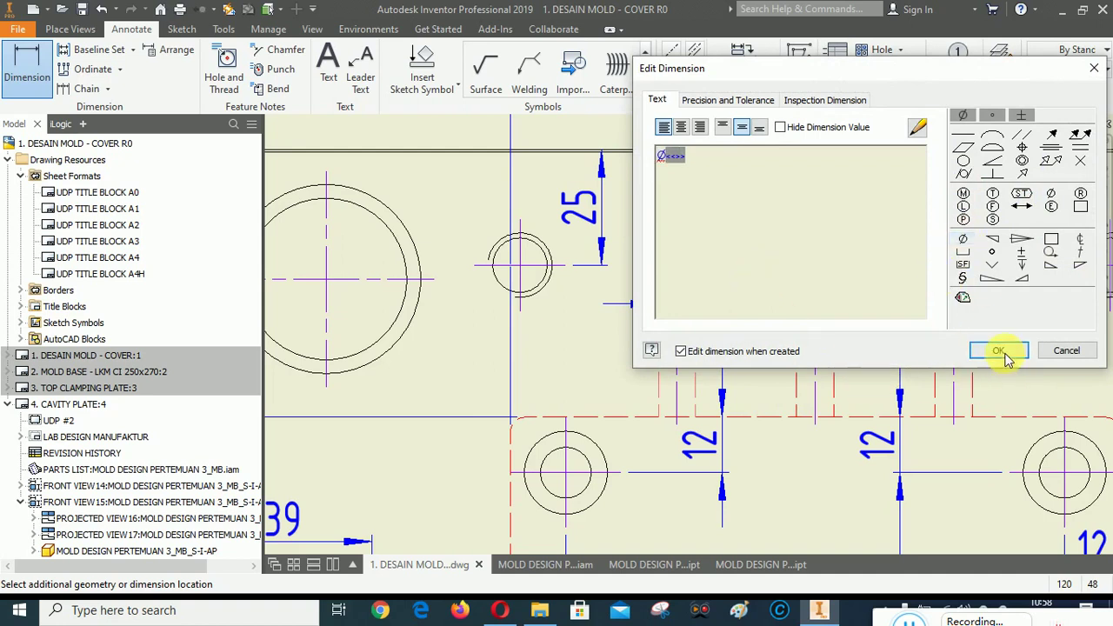
left_click(1000, 351)
right_click(583, 355)
left_click(631, 353)
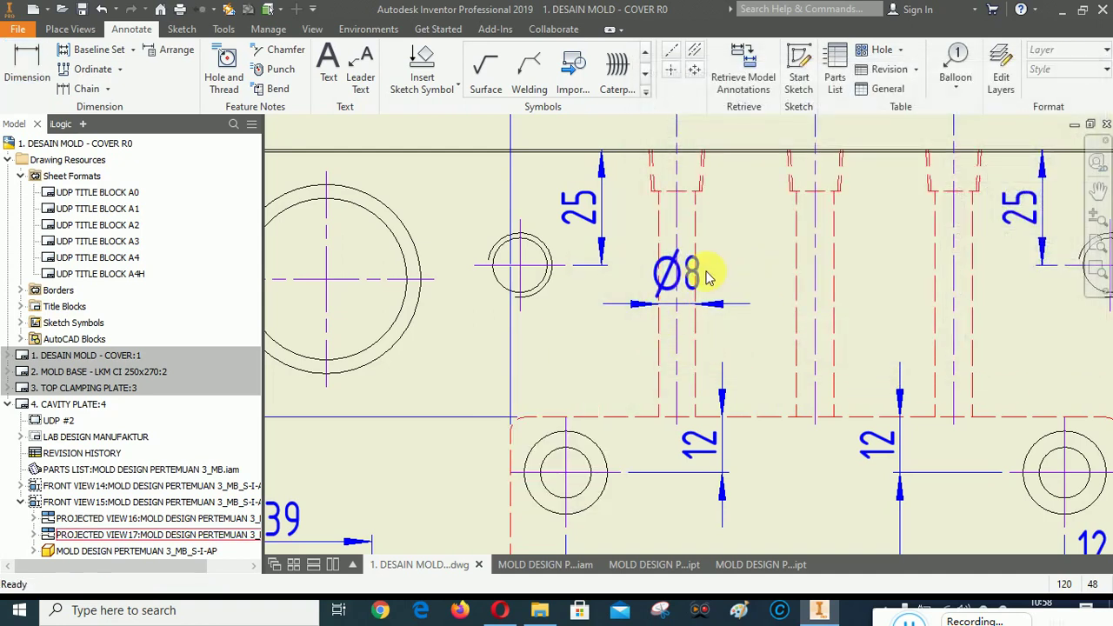
Move the left channel's diameter text into the gap beside the bore and raise its dimension line slightly.
left_click_drag(703, 277, 752, 306)
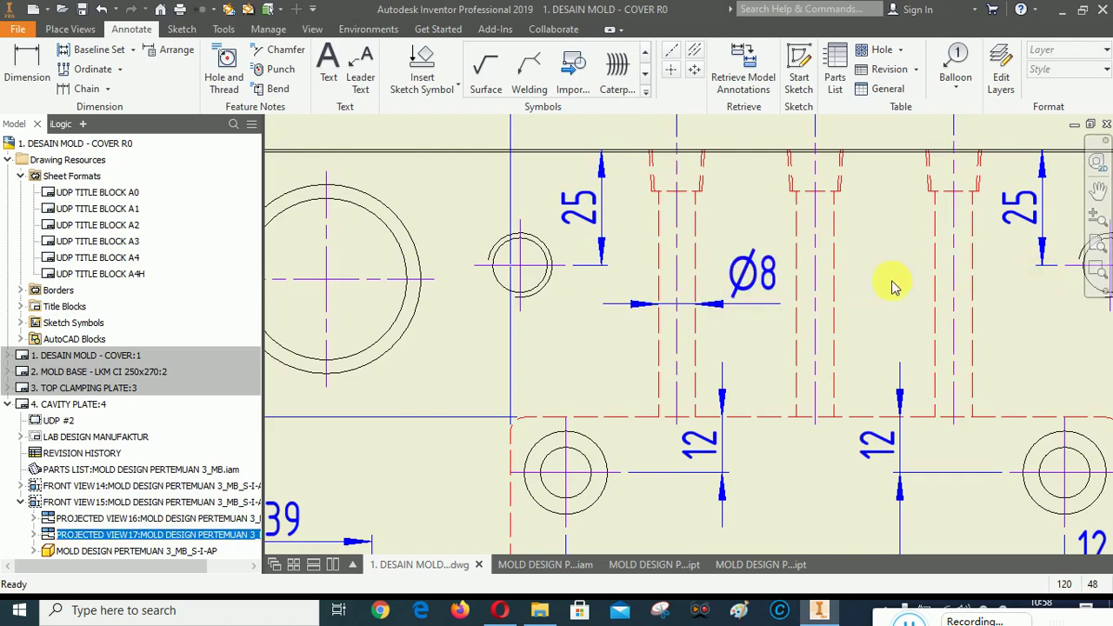
scroll(725, 338, "down", 3)
scroll(758, 328, "up", 4)
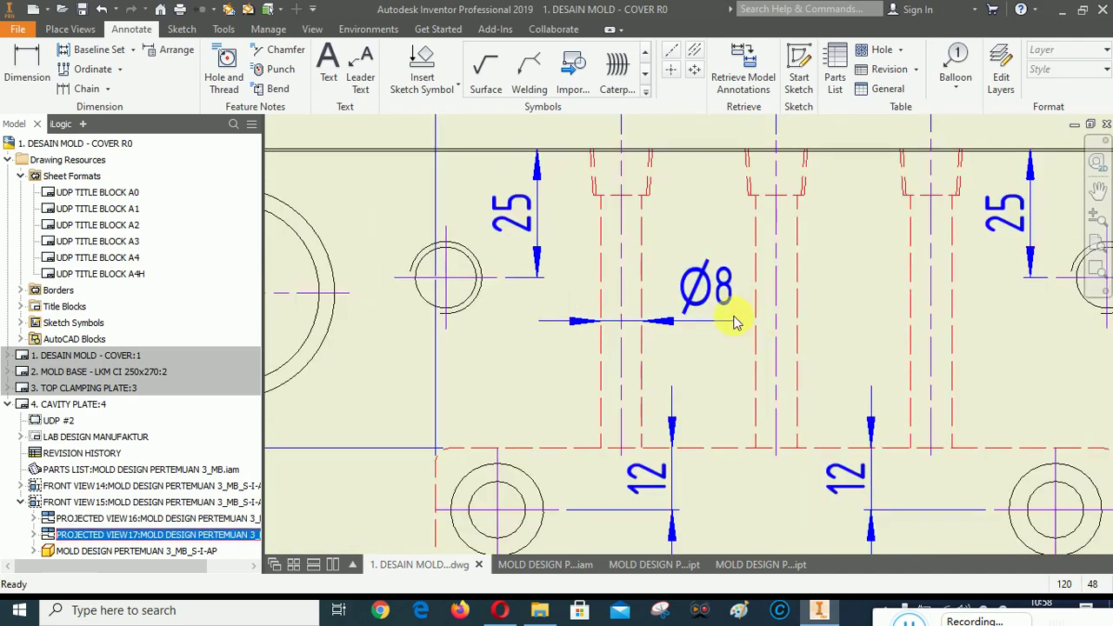
scroll(736, 316, "up", 2)
scroll(561, 339, "down", 3)
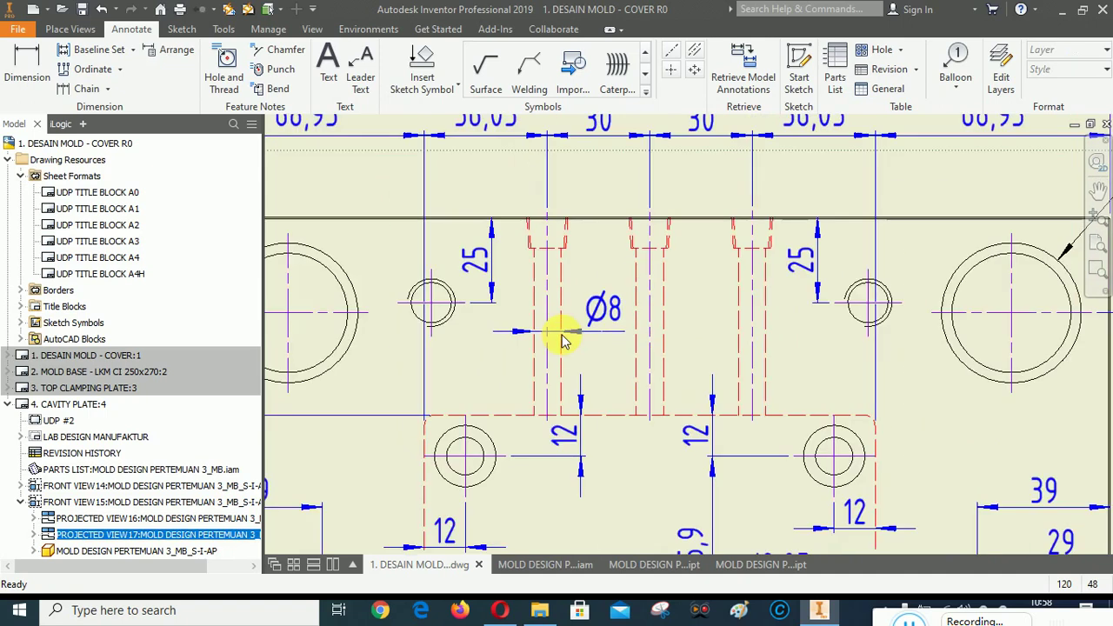
scroll(631, 341, "up", 3)
left_click(596, 326)
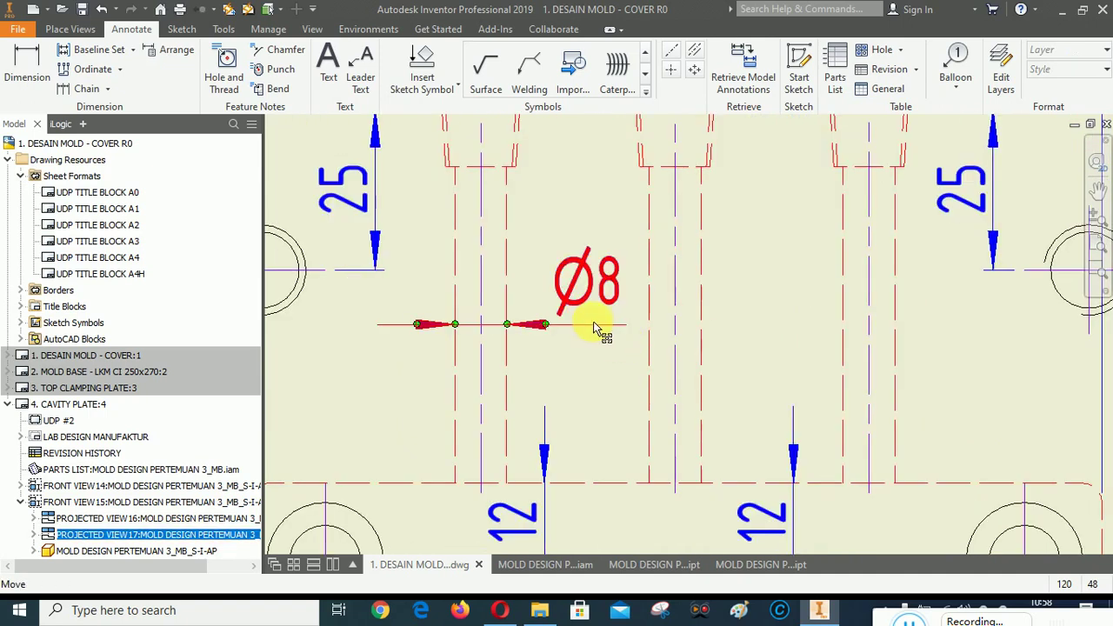
left_click_drag(597, 326, 594, 291)
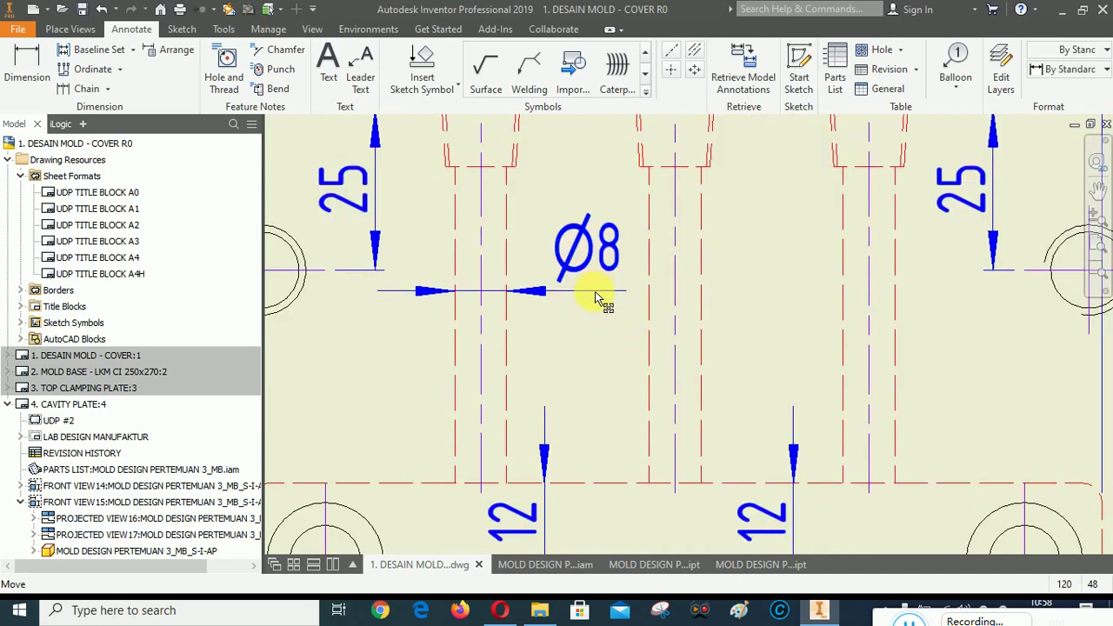
Dimension the bore width of the middle upper channel, placing it lower than the left channel's diameter dimension.
left_click(27, 63)
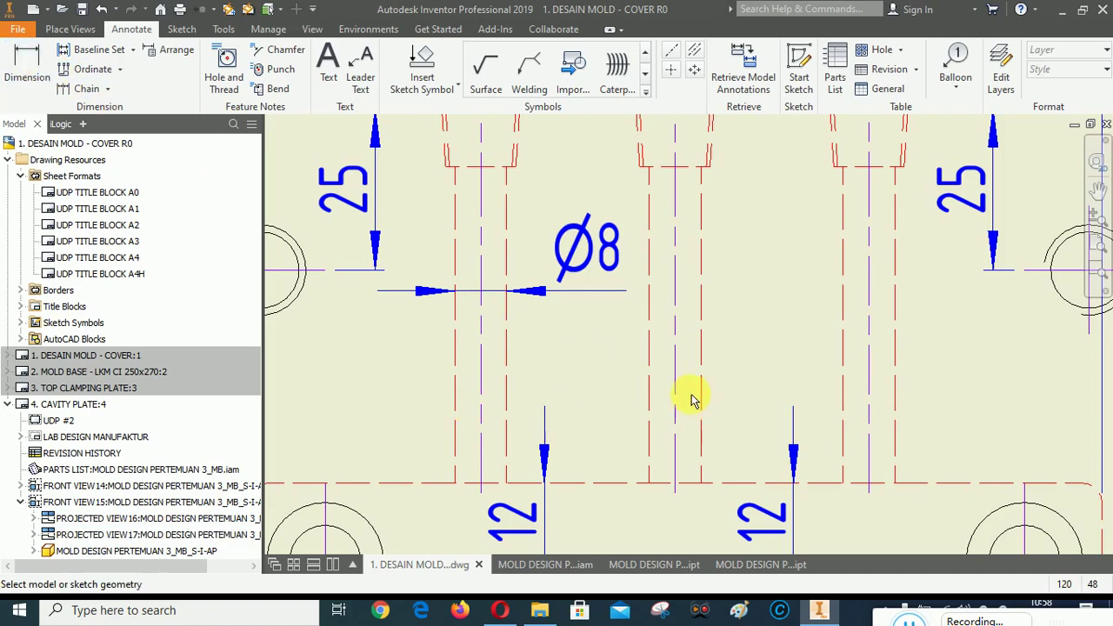
left_click(649, 362)
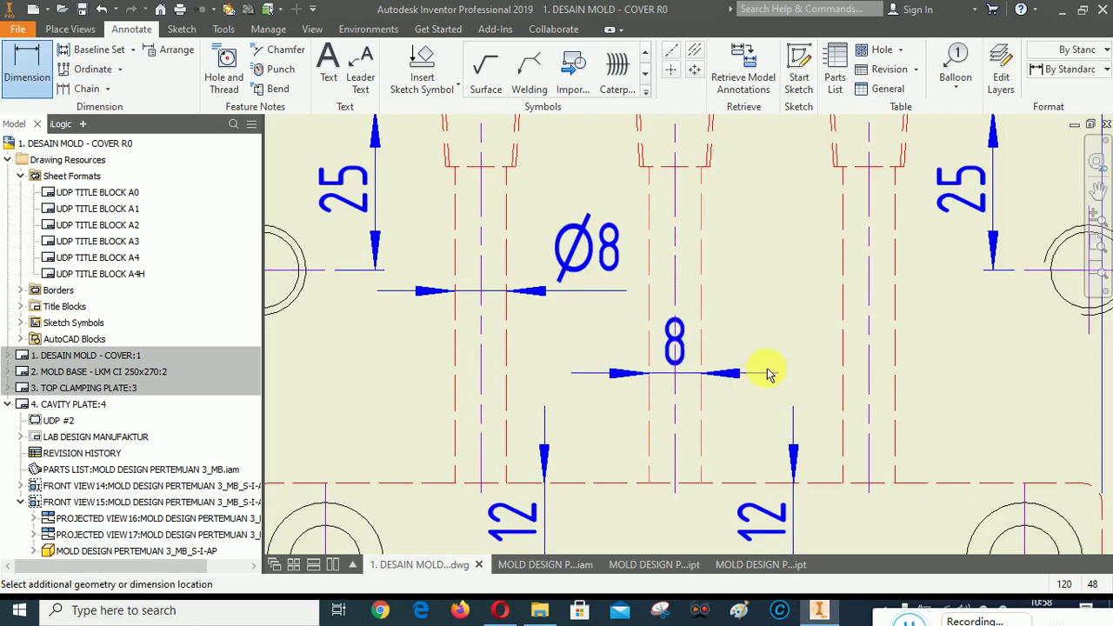
left_click(852, 353)
left_click(996, 348)
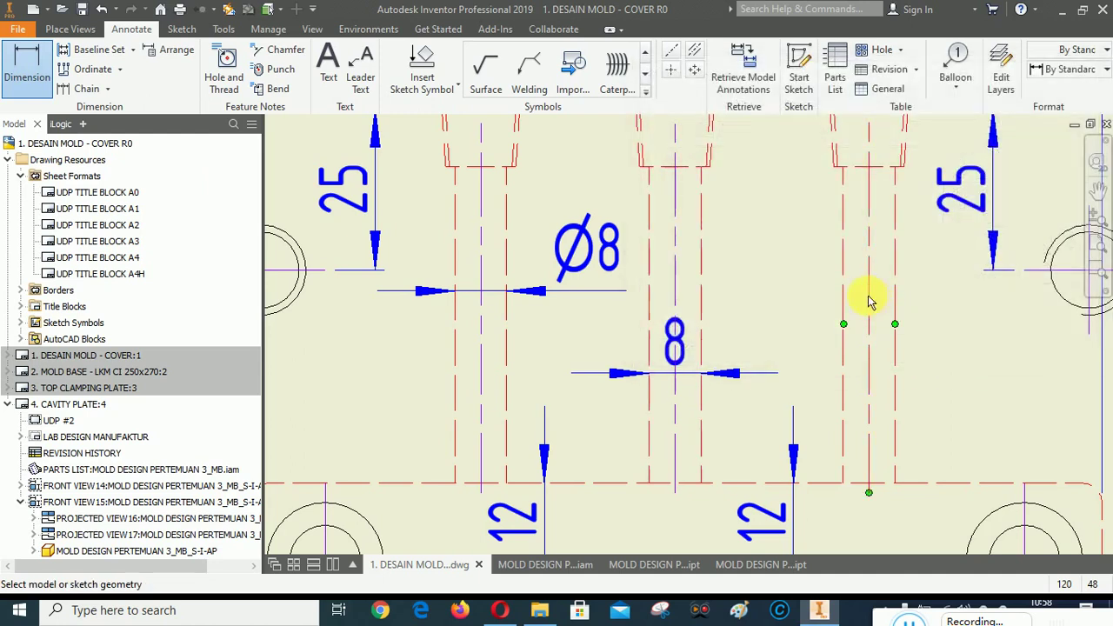
Dimension the right upper channel's bore width in line with the left channel's dimension, adding the Ø symbol before the value.
left_click(844, 305)
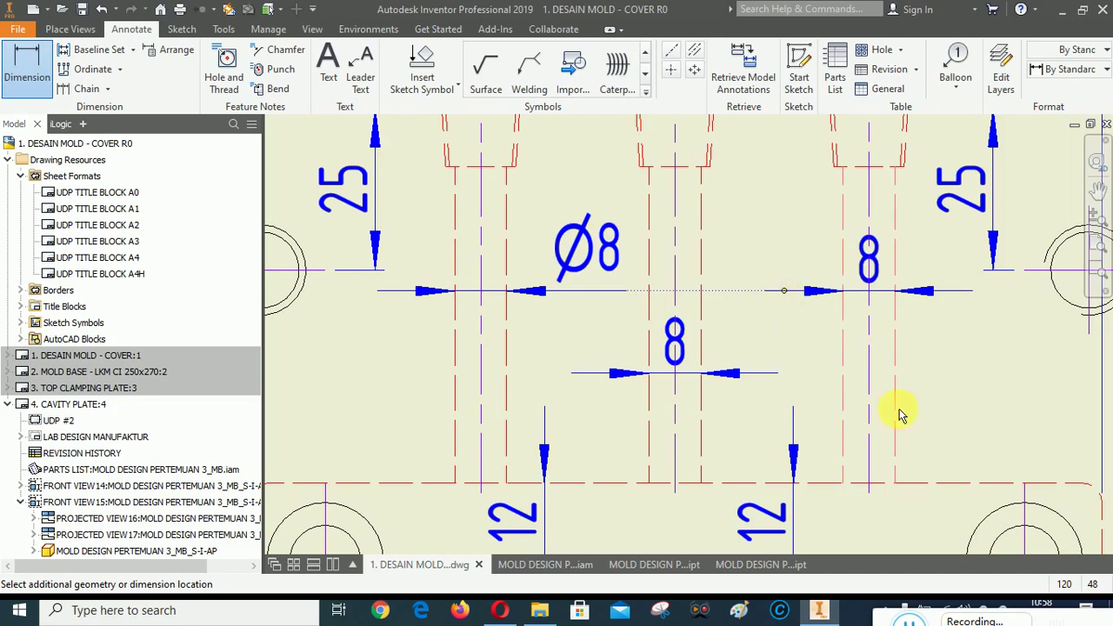
left_click(1016, 453)
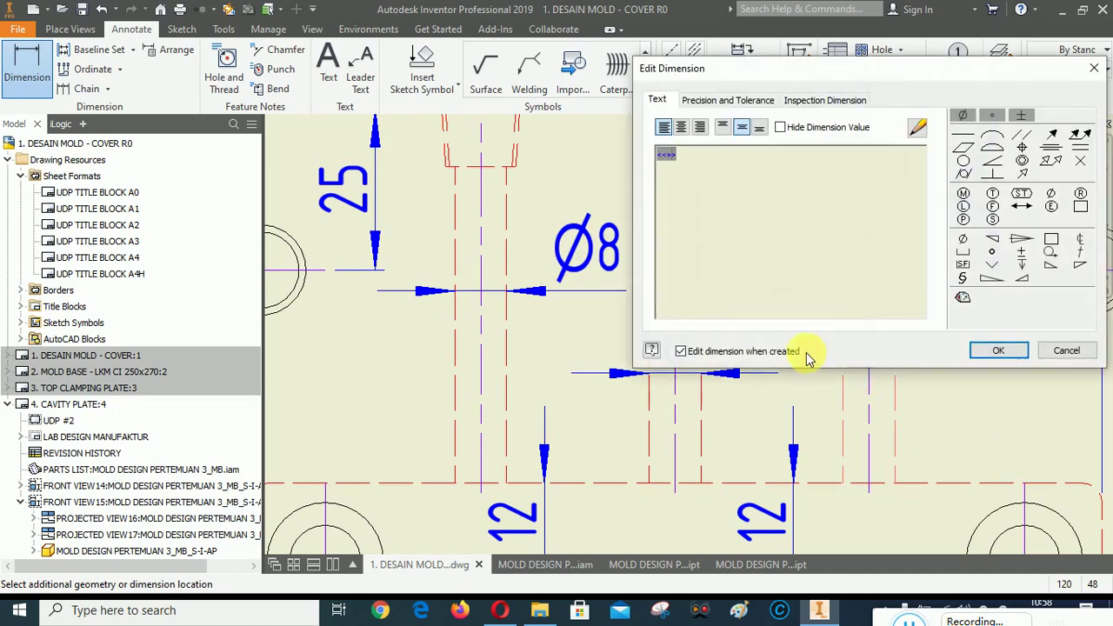
left_click(994, 350)
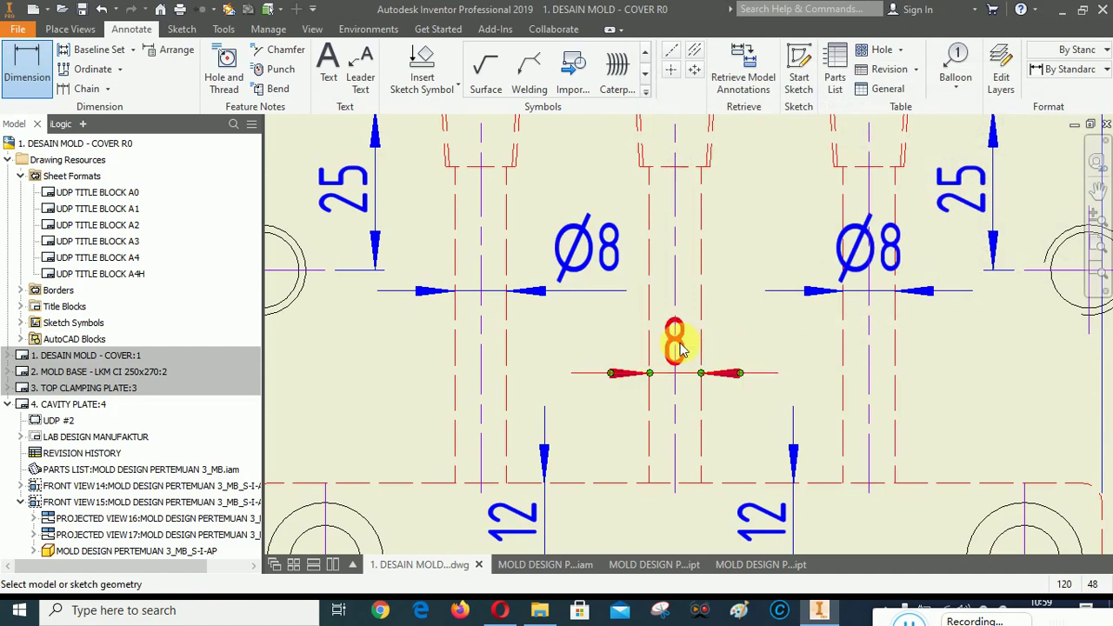
Add the Ø symbol before the middle channel's bore dimension value and finish dimensioning.
left_click(680, 348)
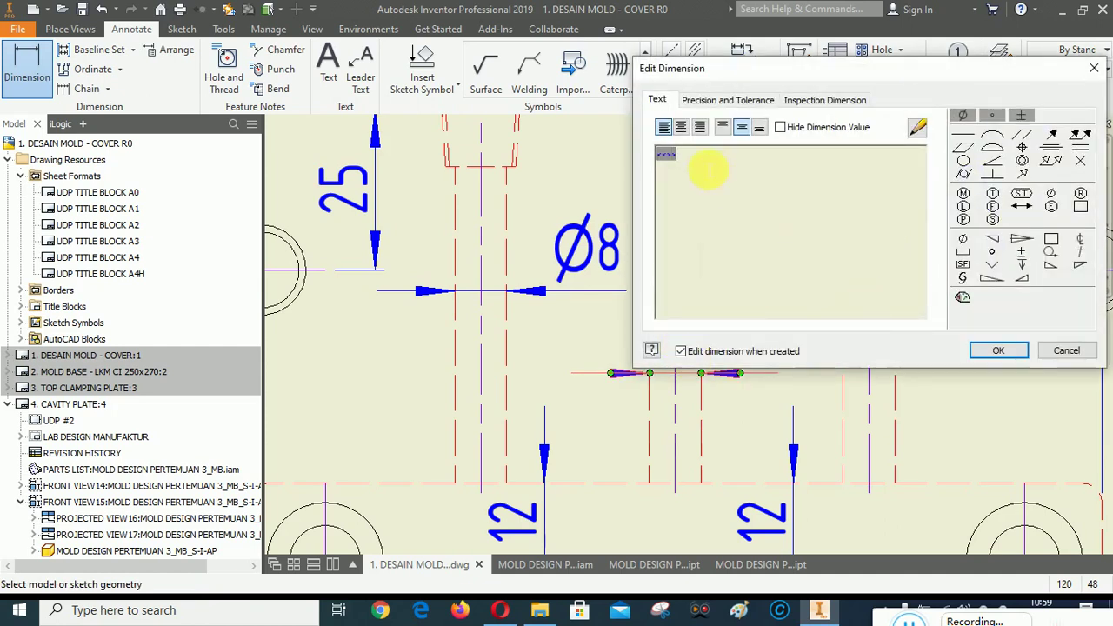
left_click(964, 239)
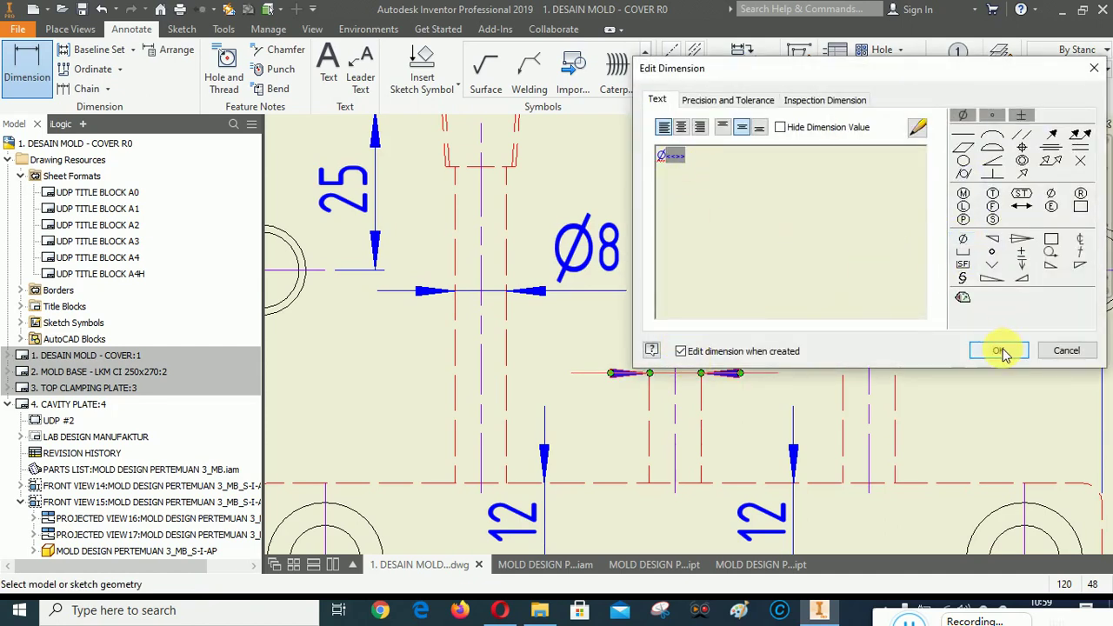
left_click(993, 350)
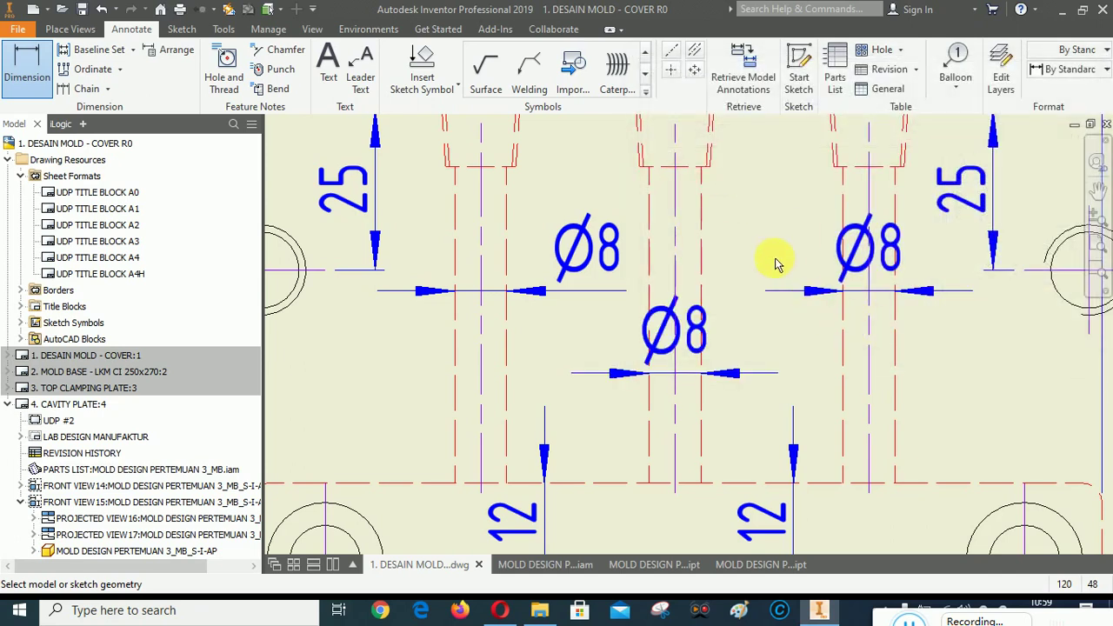
right_click(826, 242)
left_click(736, 333)
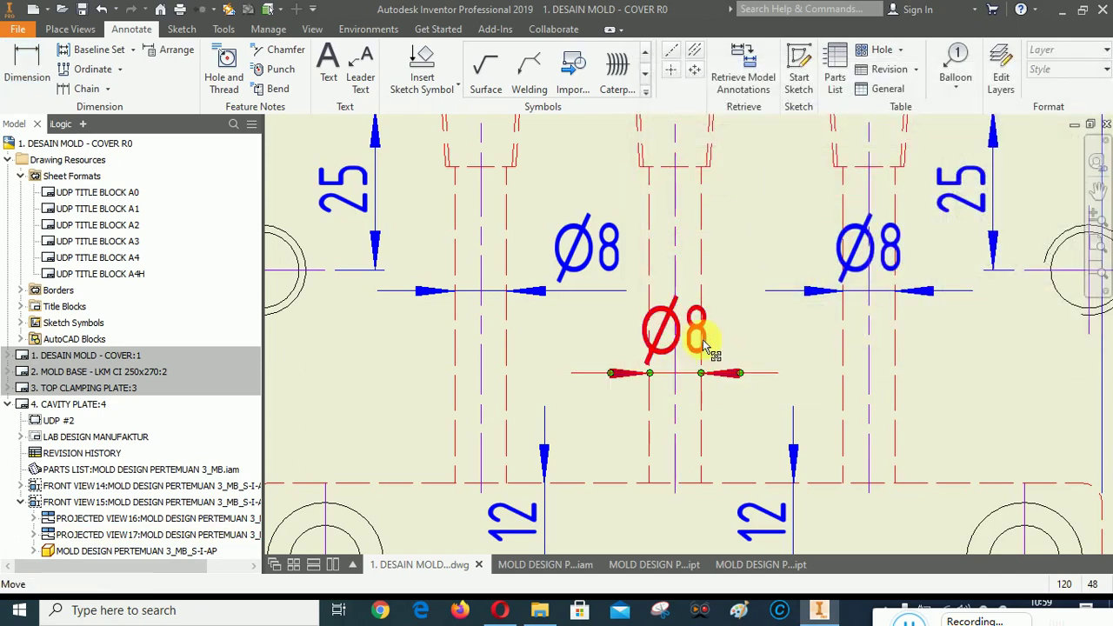
Rearrange the three upper channels' diameter dimensions: move the middle and right channels' texts clear of their bores and align the outer two dimension lines.
left_click_drag(704, 350, 780, 389)
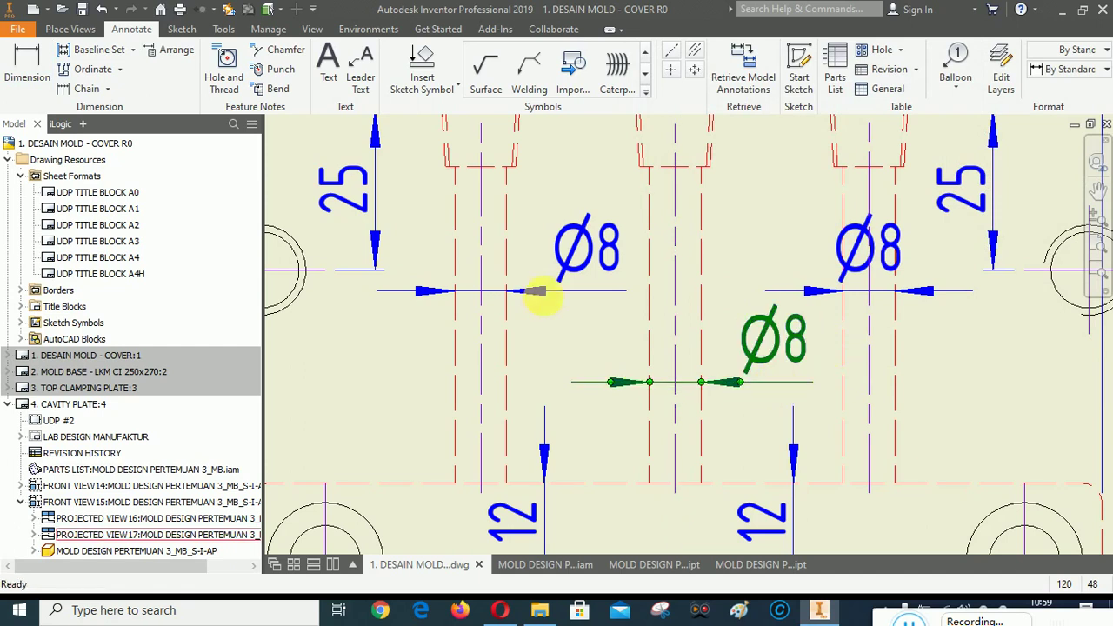
mouse_move(491, 294)
left_mouse_down()
mouse_move(494, 278)
mouse_move(494, 294)
left_mouse_up()
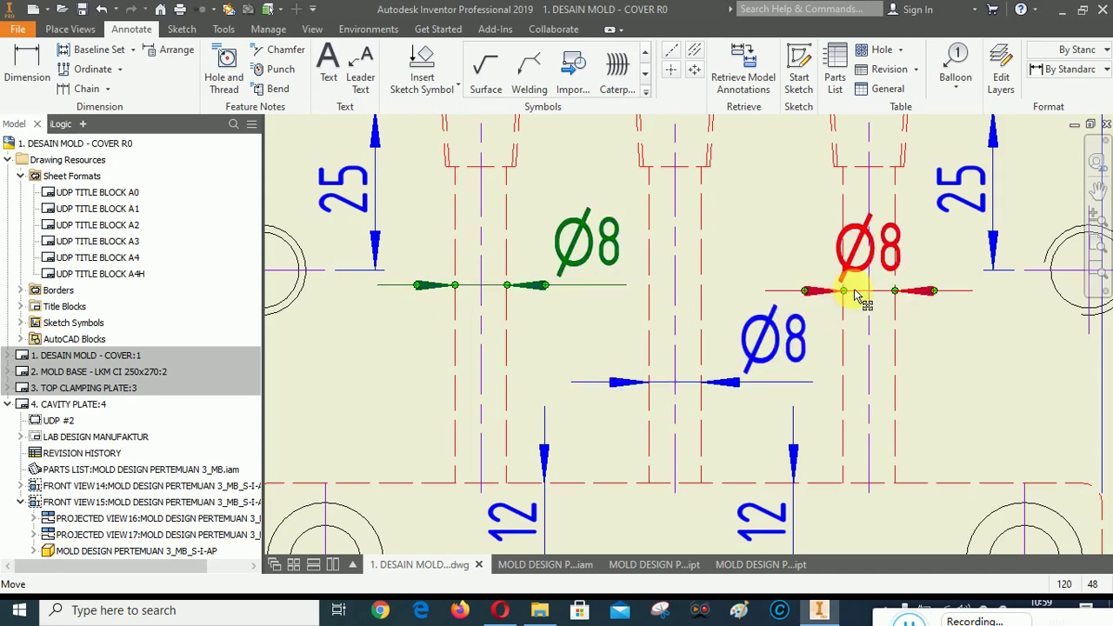
left_click_drag(852, 291, 857, 270)
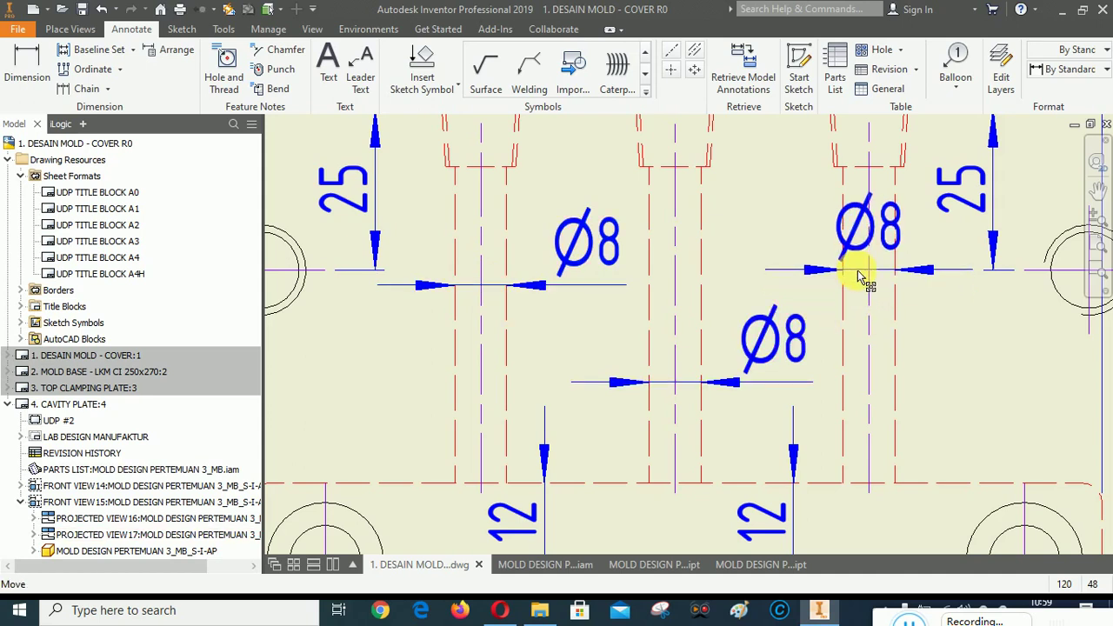
left_click_drag(984, 277, 858, 291)
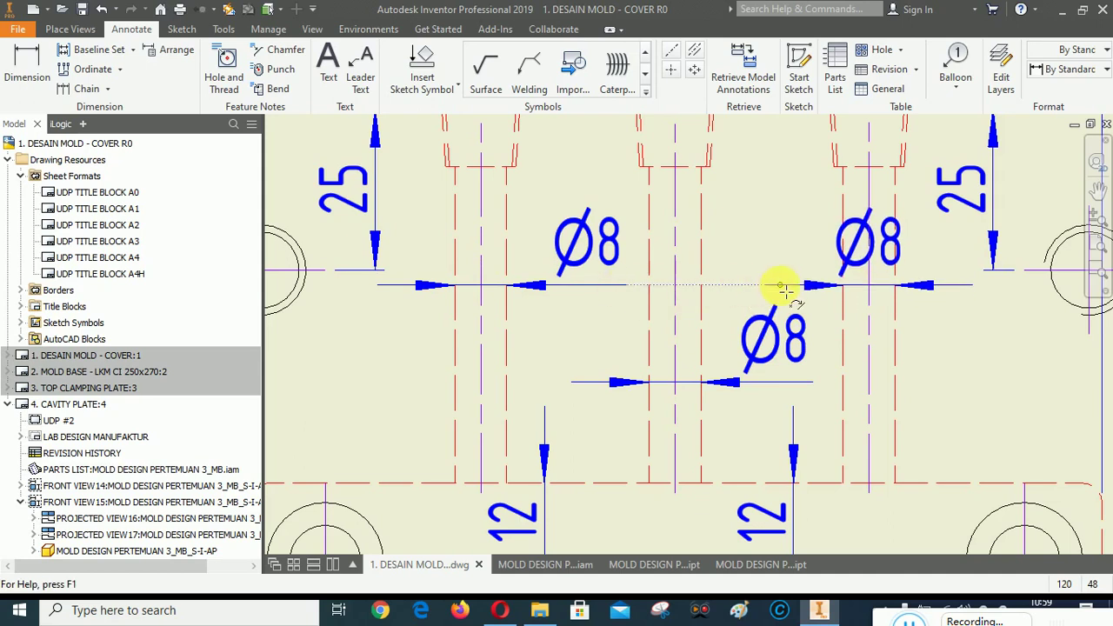
left_click_drag(838, 247, 768, 285)
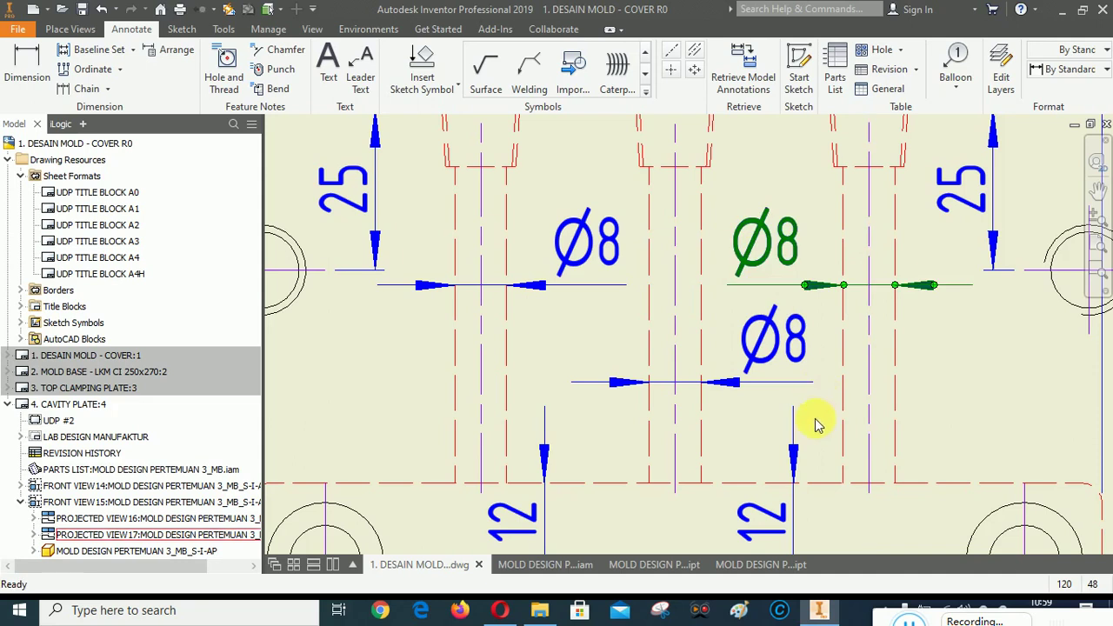
Dimension the depth of the left upper channel's tapered mouth from the plate's upper edge, placing it between the left and middle channels.
scroll(612, 323, "down", 3)
scroll(611, 324, "down", 3)
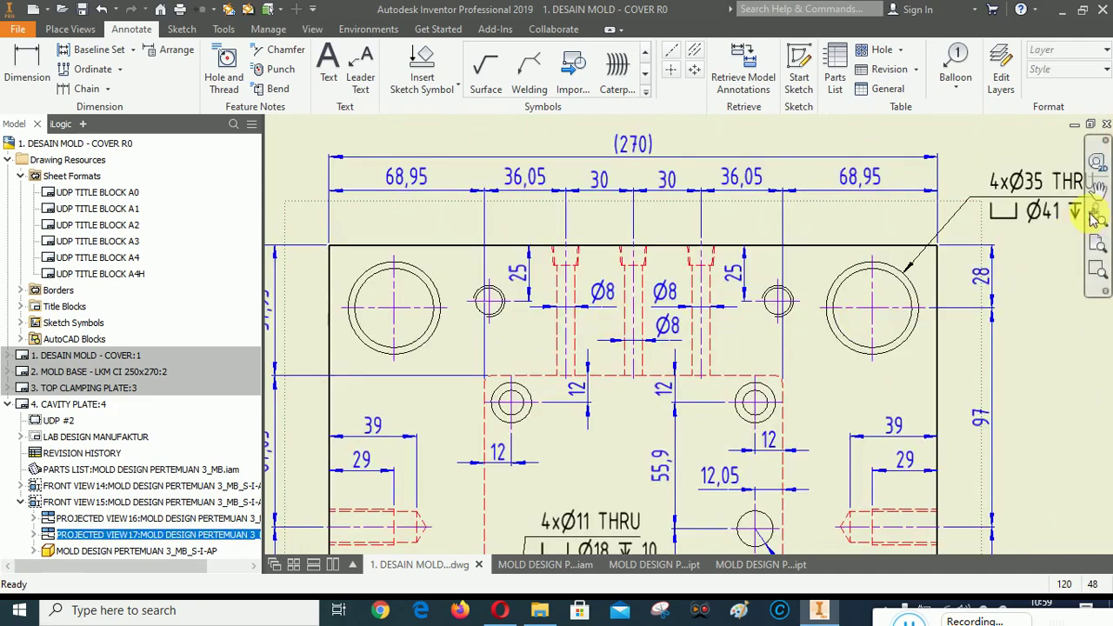
middle_click_drag(665, 349, 649, 252)
mouse_move(653, 521)
middle_mouse_down()
mouse_move(646, 214)
mouse_move(653, 331)
mouse_move(669, 337)
mouse_move(659, 550)
middle_mouse_up()
middle_click_drag(624, 205, 609, 323)
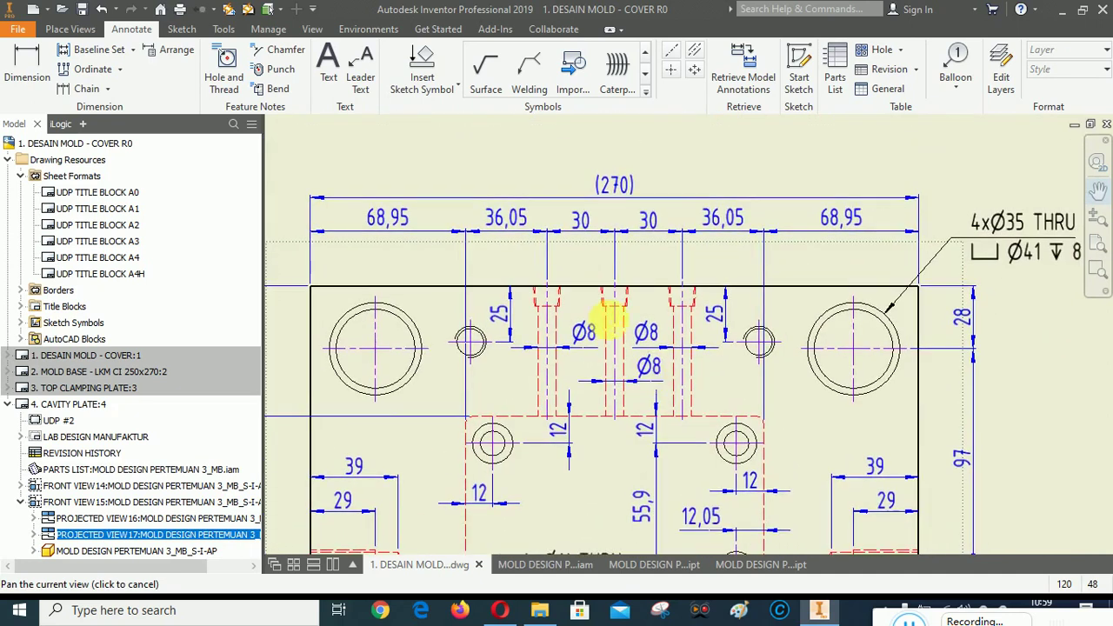
scroll(573, 320, "up", 3)
left_click(27, 68)
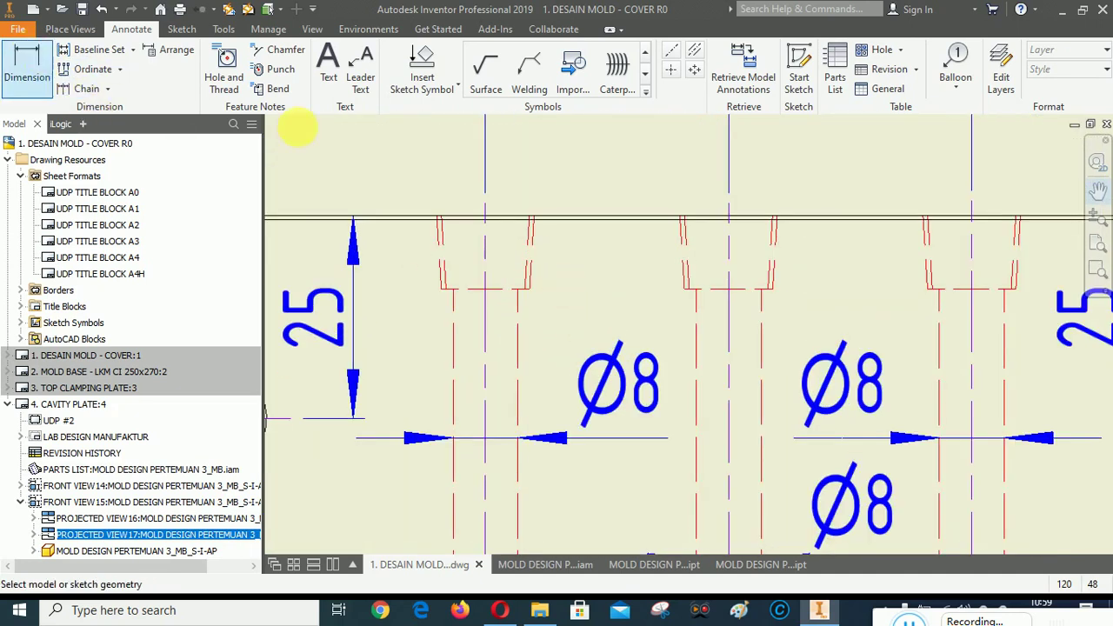
left_click(581, 218)
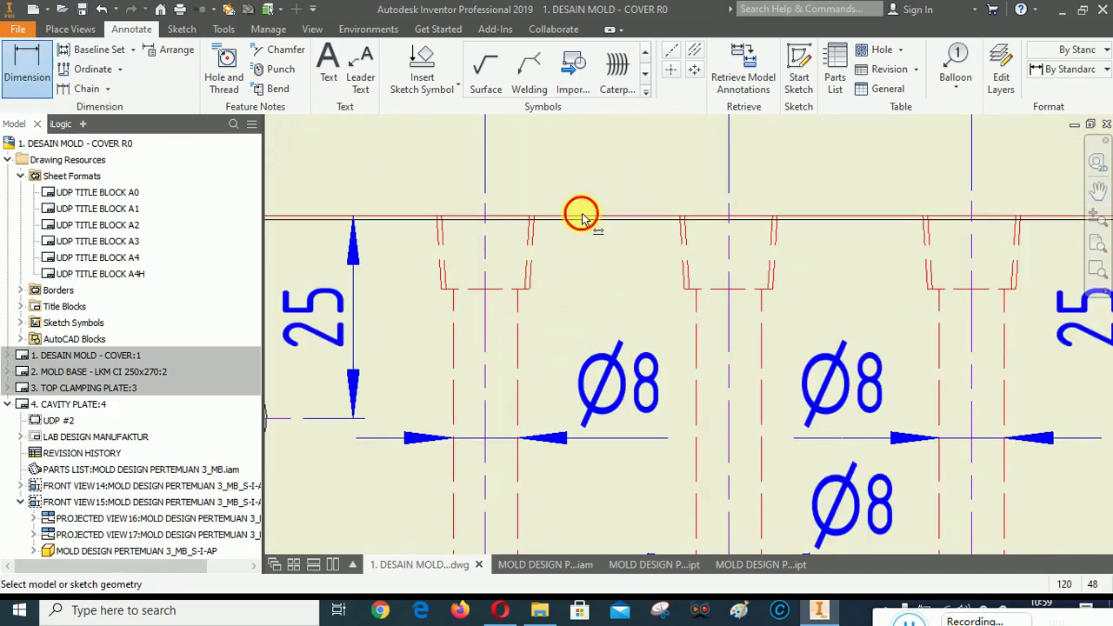
left_click(529, 290)
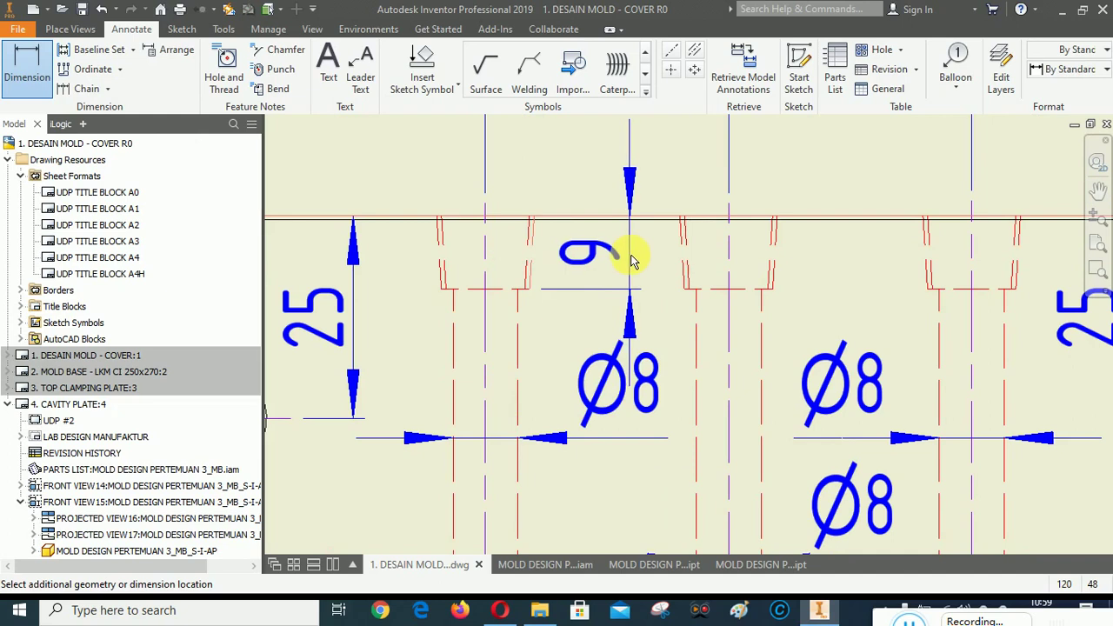
left_click(632, 260)
left_click(990, 348)
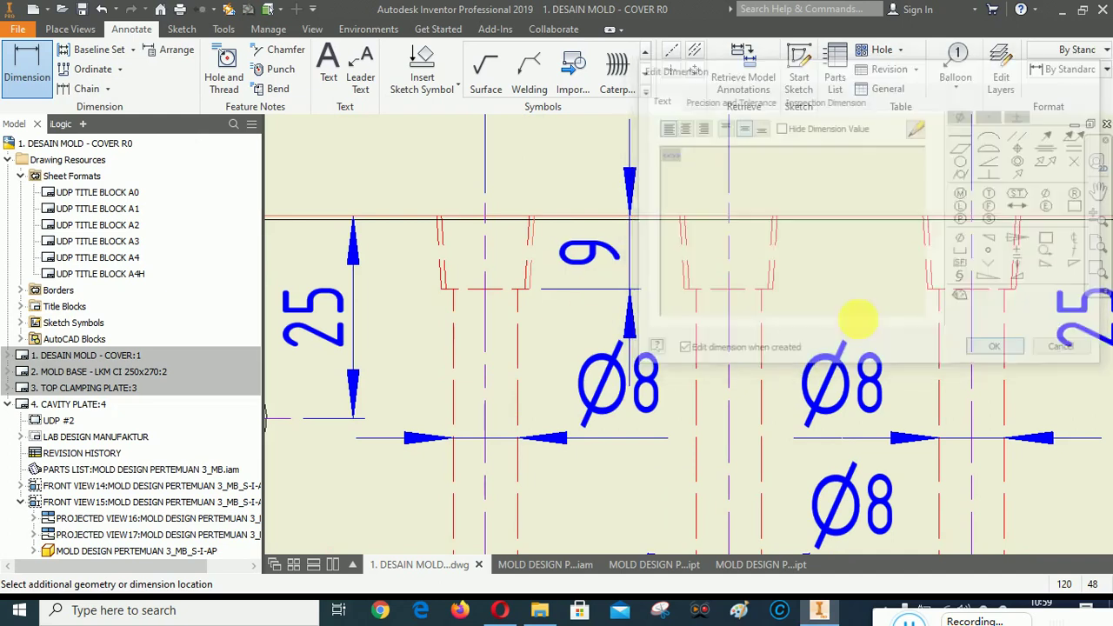
scroll(675, 207, "down", 3)
scroll(651, 452, "up", 3)
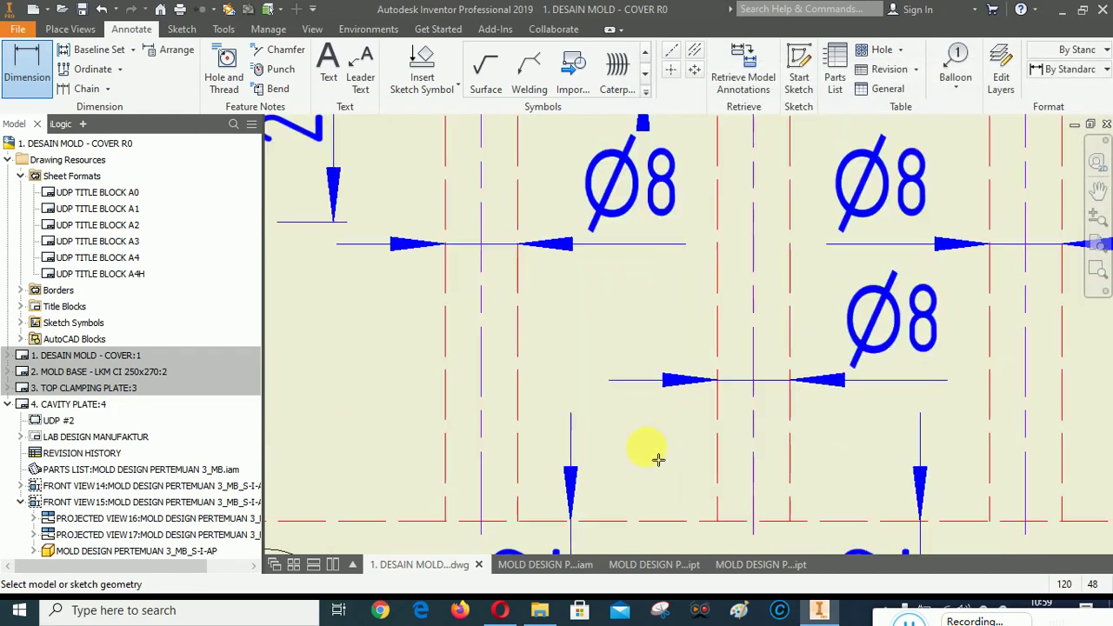
right_click(603, 311)
left_click(655, 312)
Lower the left and right upper channels' diameter dimensions onto one line and raise the middle channel's diameter dimension above them.
left_click_drag(501, 244, 492, 368)
scroll(483, 352, "down", 2)
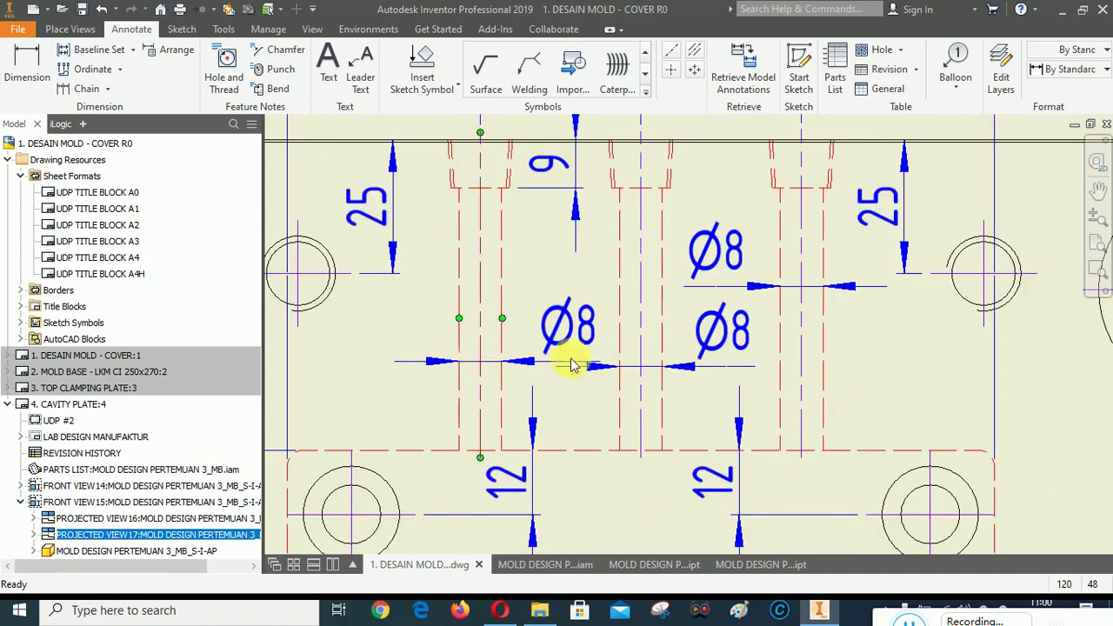
left_click_drag(790, 286, 660, 272)
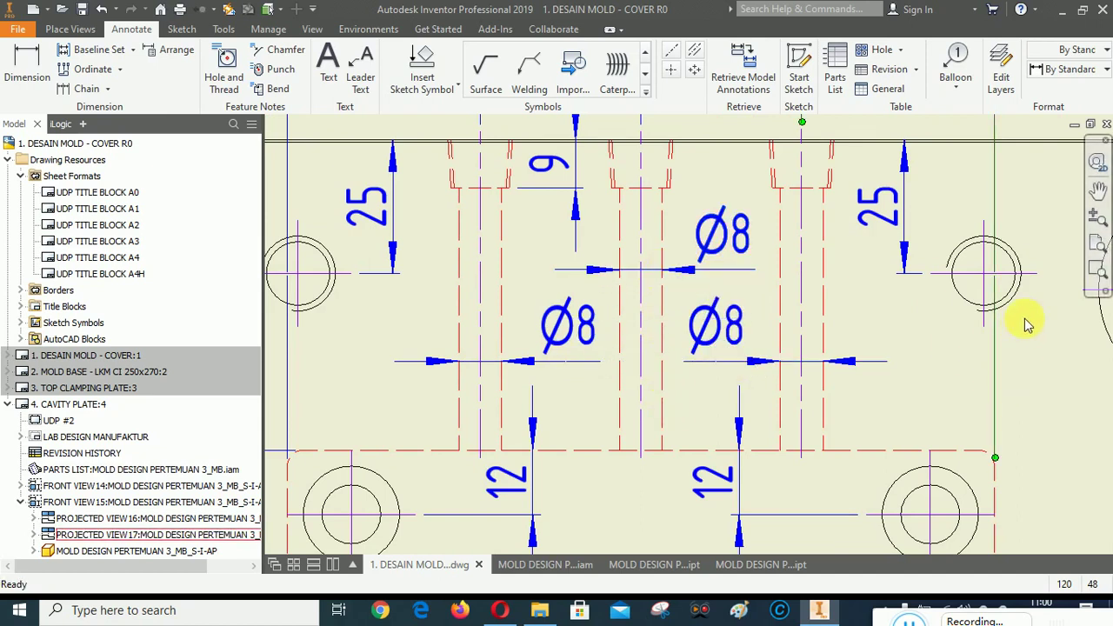
Dimension the depth of the left lower channel's tapered mouth from the plate's lower edge, placing it between the left and middle channels.
left_click(1099, 192)
mouse_move(676, 330)
left_mouse_down()
mouse_move(636, 485)
mouse_move(581, 284)
mouse_move(469, 198)
left_mouse_up()
left_click_drag(513, 465, 477, 308)
mouse_move(588, 517)
left_mouse_down()
mouse_move(659, 318)
mouse_move(628, 264)
mouse_move(665, 170)
left_mouse_up()
scroll(659, 319, "down", 5)
left_click_drag(611, 380, 624, 261)
left_click_drag(631, 191, 643, 355)
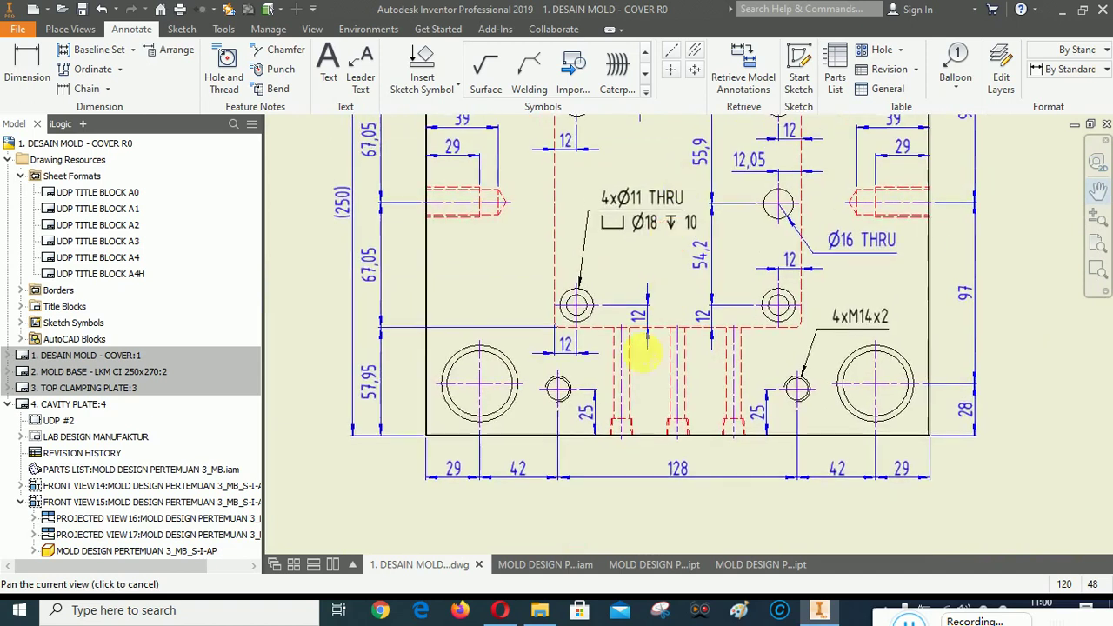
mouse_move(681, 182)
left_mouse_down()
mouse_move(634, 515)
mouse_move(609, 261)
left_mouse_up()
left_click_drag(583, 473, 603, 360)
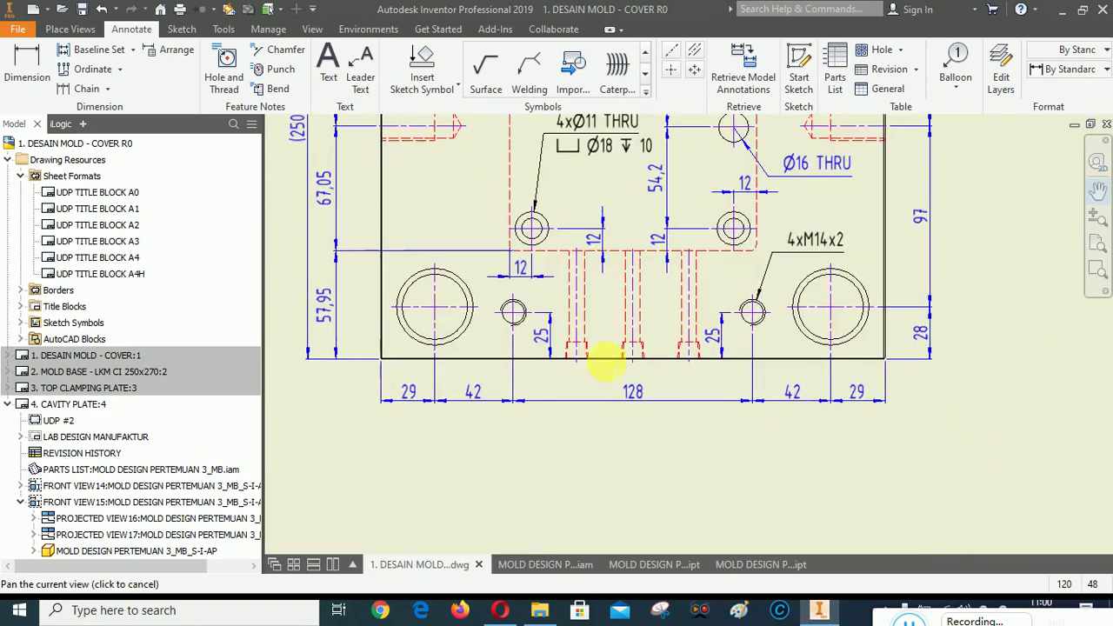
scroll(602, 348, "up", 5)
scroll(603, 348, "up", 2)
right_click(634, 235)
left_click(499, 236)
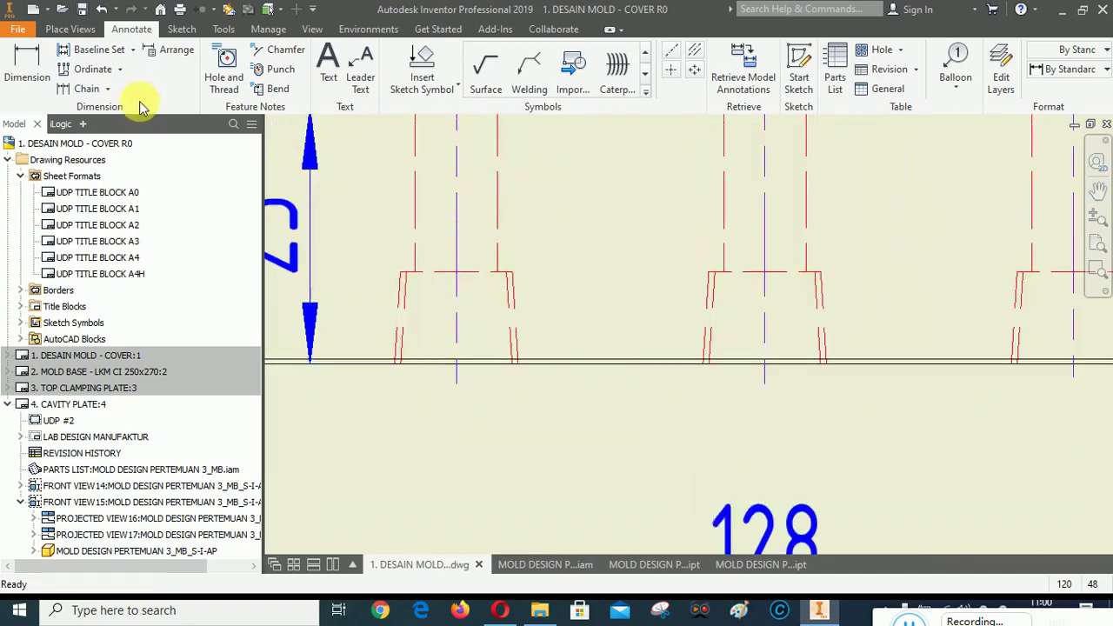
left_click(35, 64)
scroll(513, 293, "up", 4)
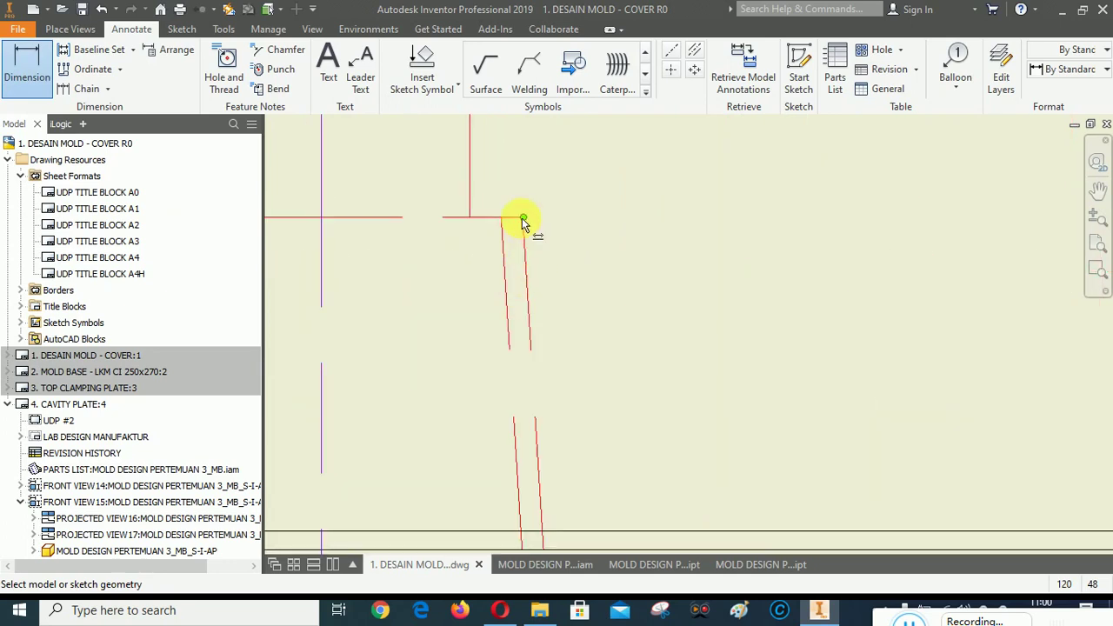
left_click(523, 219)
scroll(745, 228, "down", 2)
left_click(770, 339)
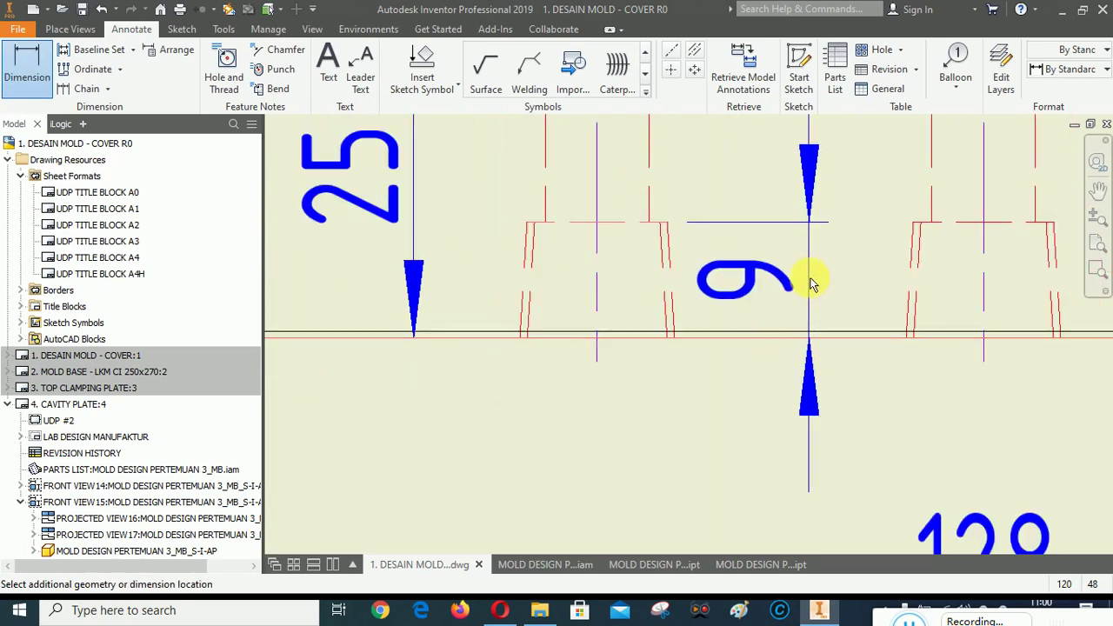
left_click(777, 339)
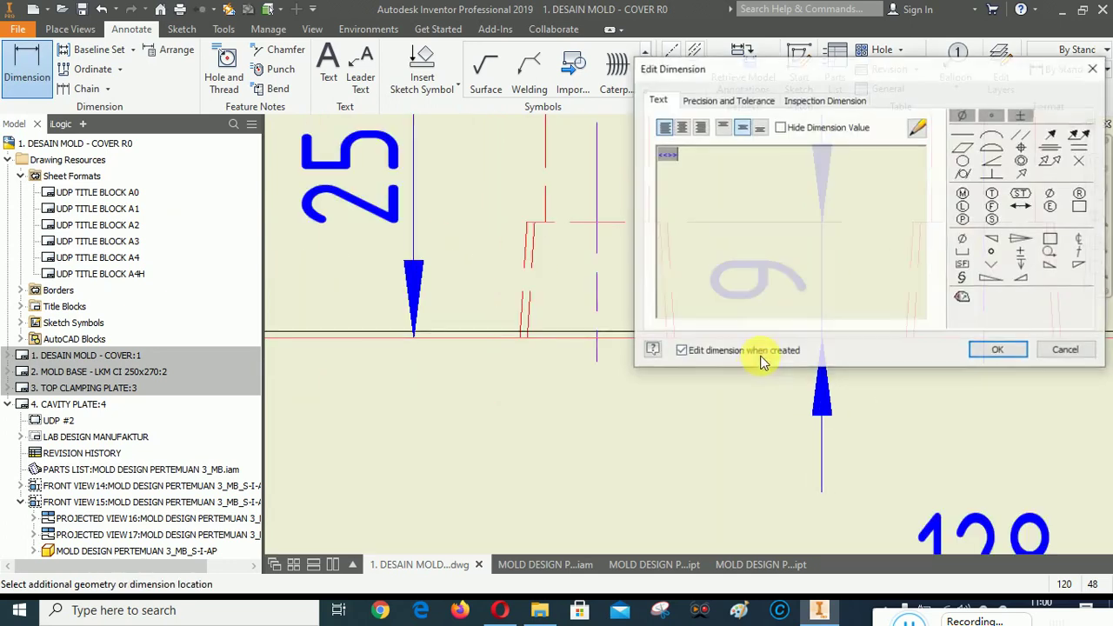
left_click(1000, 348)
scroll(570, 387, "down", 3)
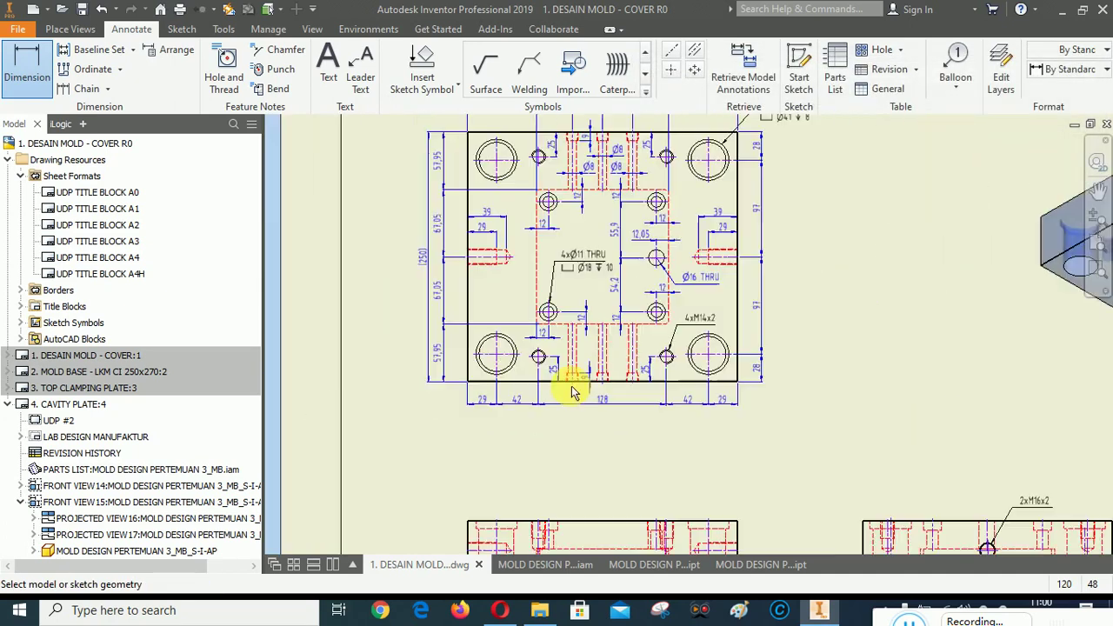
right_click(882, 260)
left_click(919, 257)
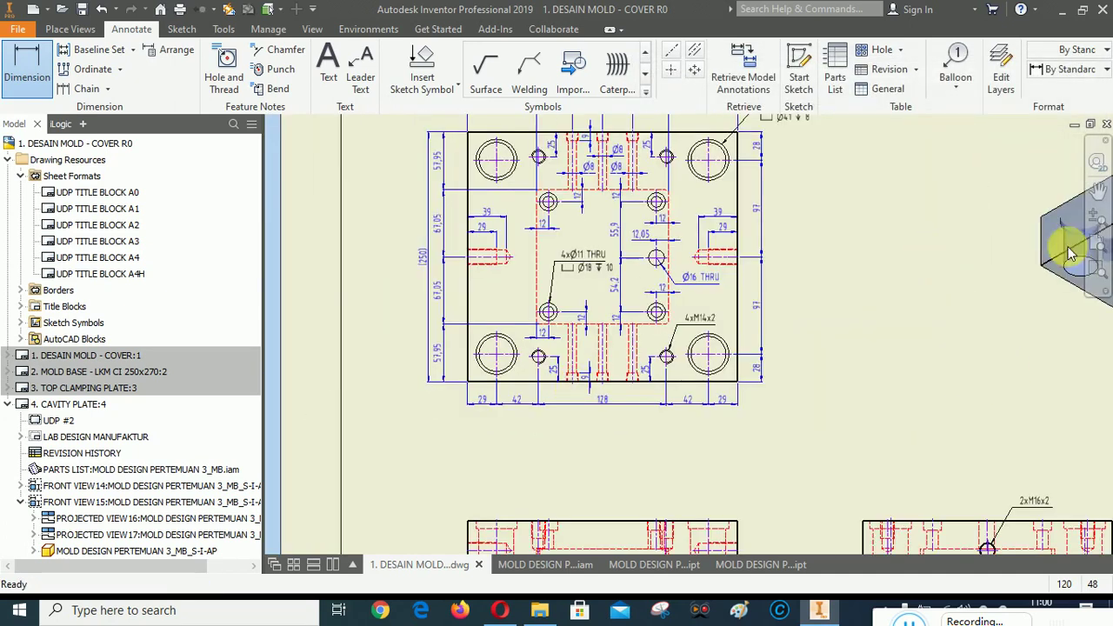
Examine the hidden holes and three threaded channel openings in the projected view below the plan view for missing dimensions.
left_click(1098, 190)
mouse_move(734, 455)
left_mouse_down()
mouse_move(663, 456)
mouse_move(644, 411)
left_mouse_up()
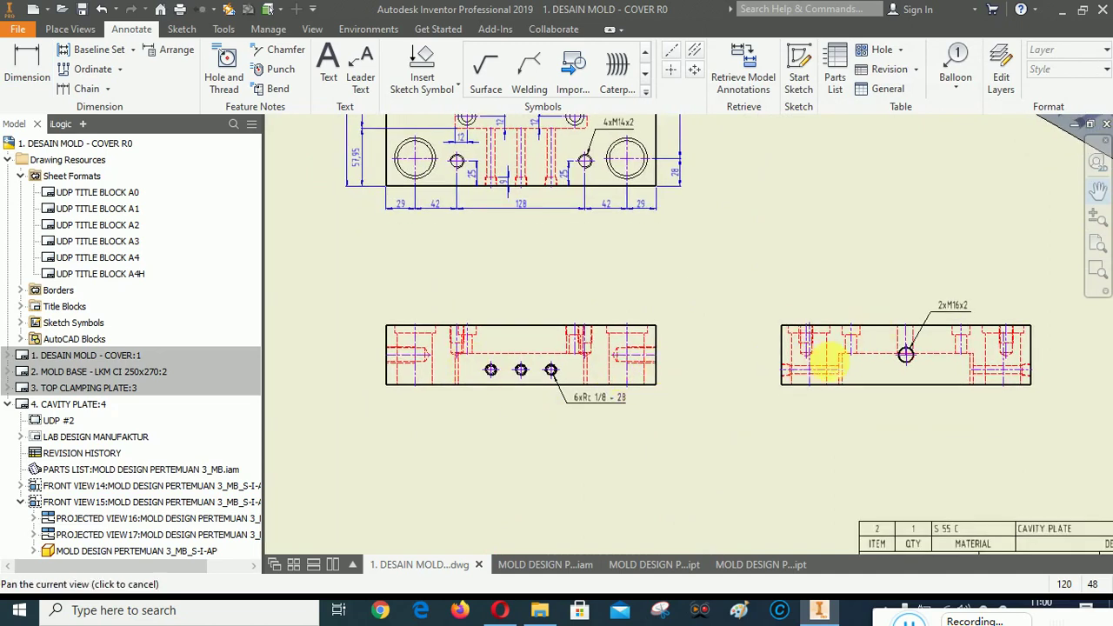
scroll(453, 346, "down", 5)
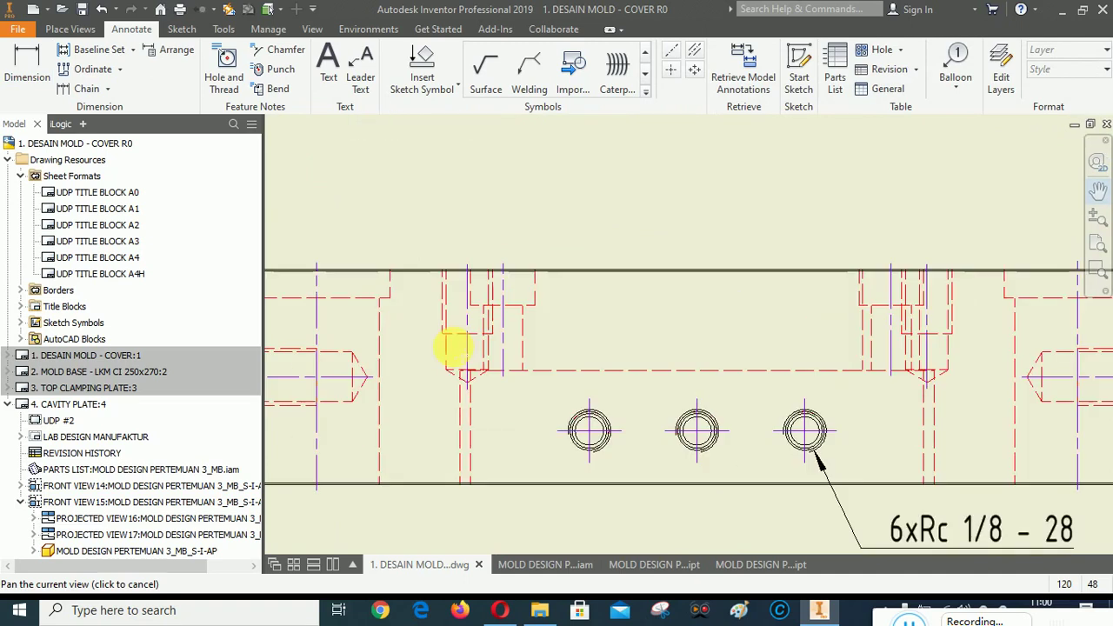
scroll(477, 315, "up", 5)
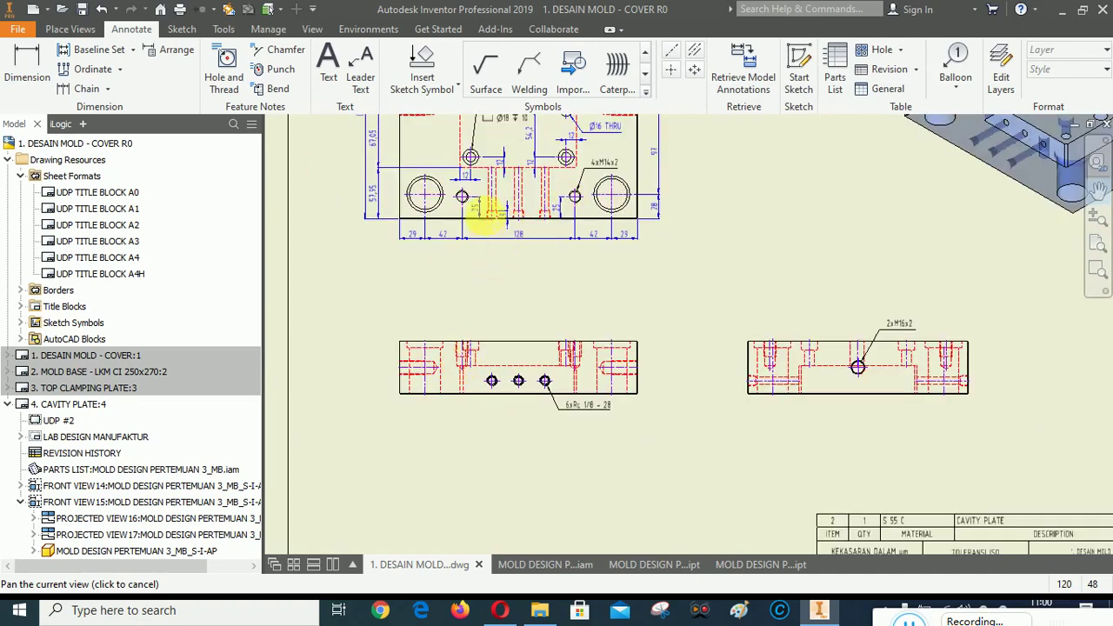
left_click_drag(467, 198, 462, 267)
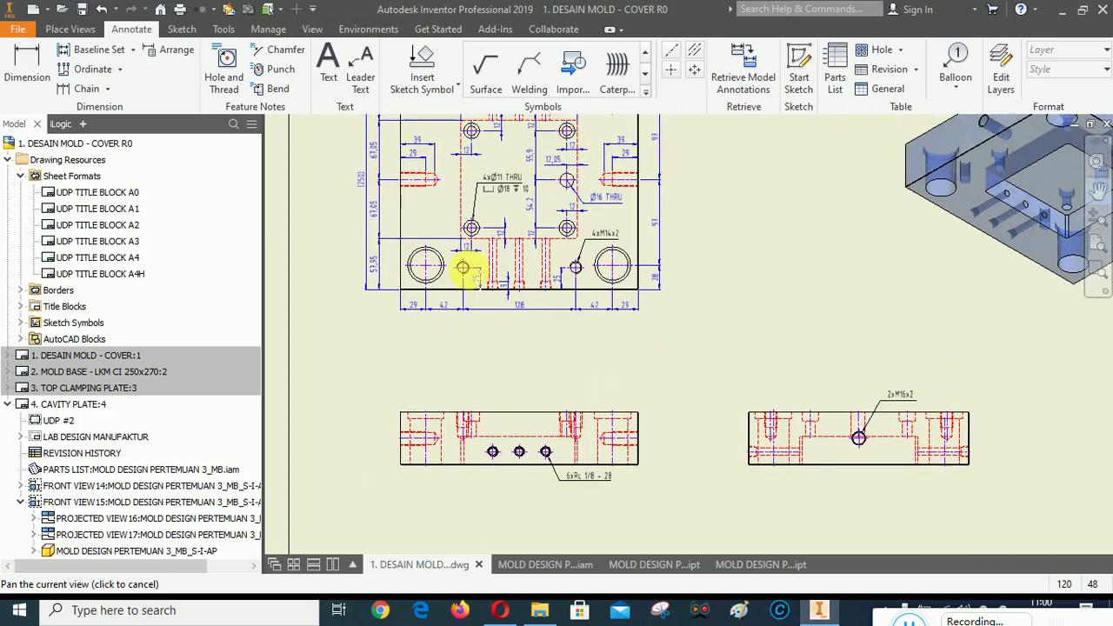
scroll(461, 450, "down", 2)
scroll(485, 444, "down", 3)
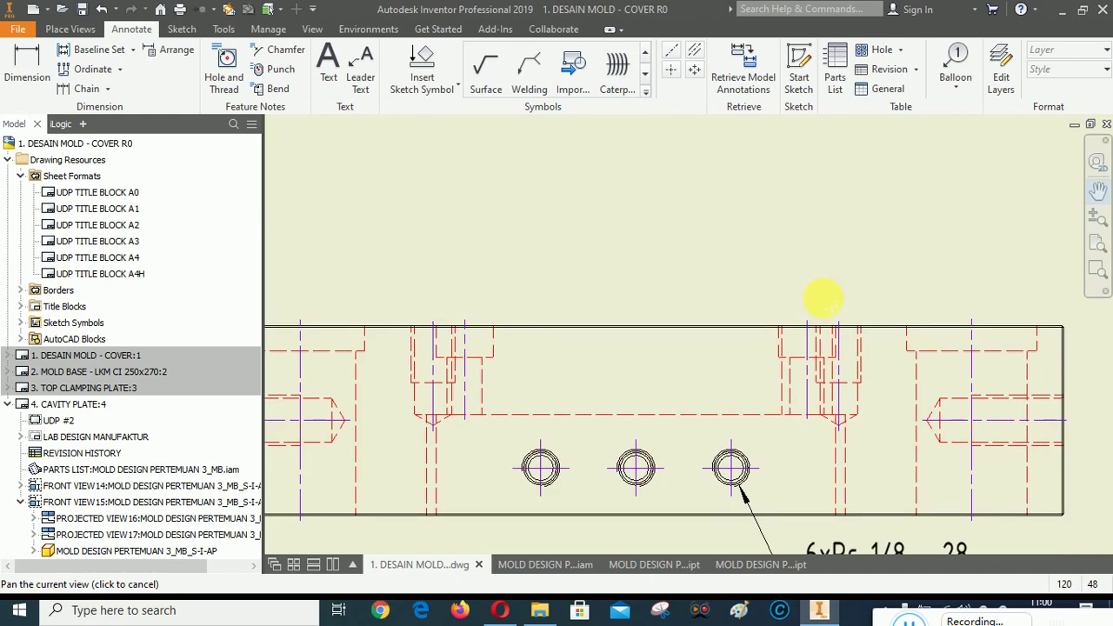
scroll(503, 432, "up", 2)
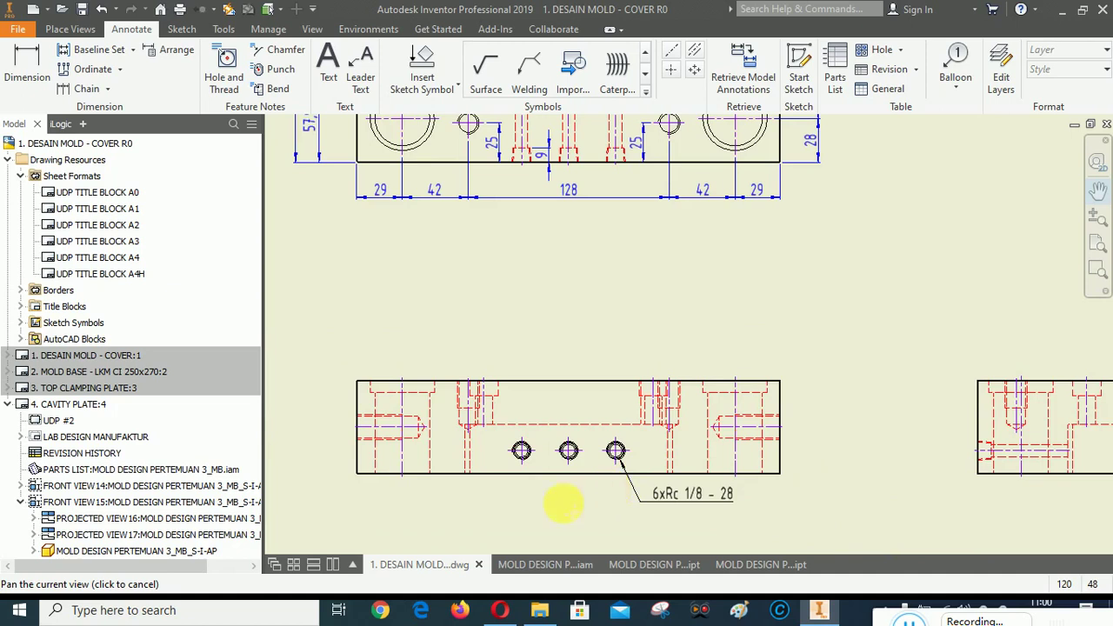
scroll(565, 506, "up", 1)
scroll(569, 467, "down", 1)
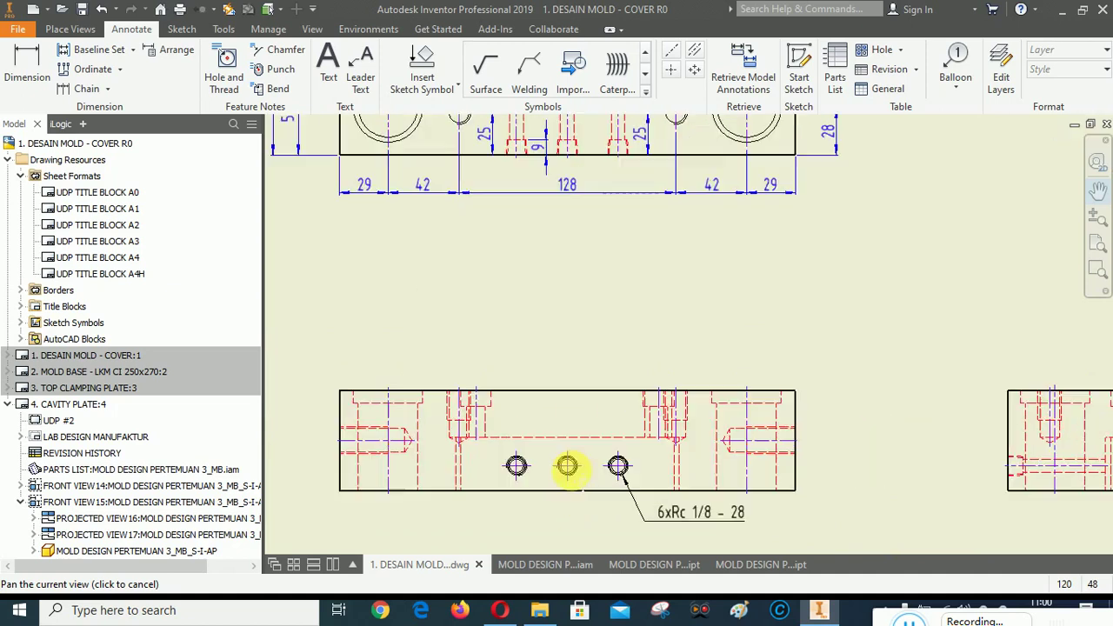
scroll(516, 453, "down", 1)
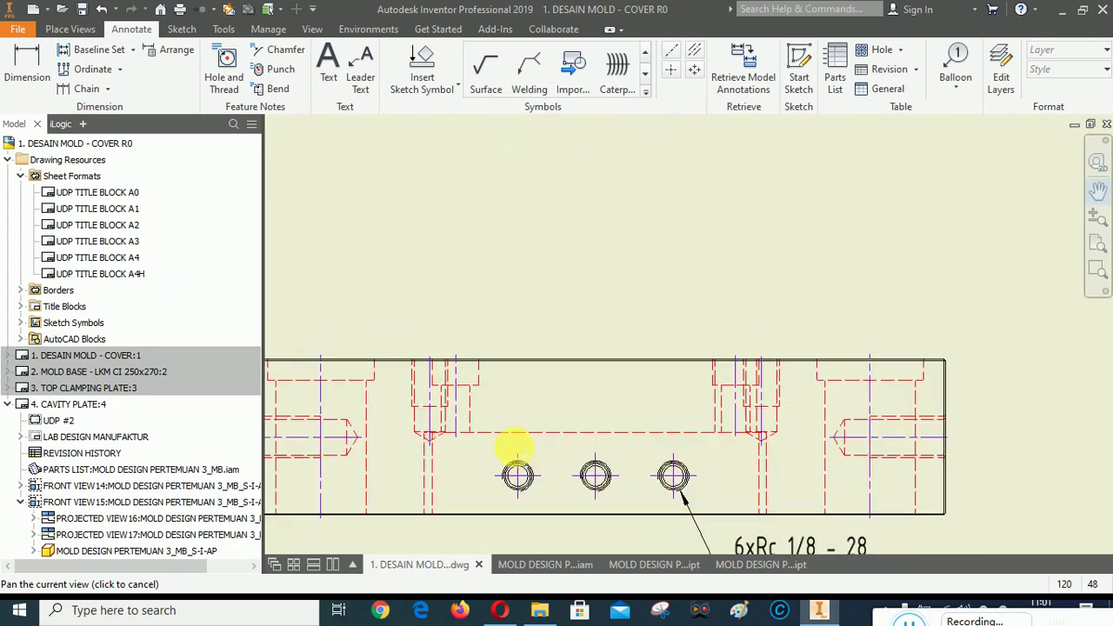
scroll(440, 427, "up", 2)
Inspect the side view with the 2xM16x2 note, including its cooling channels and hidden holes, and compare it with the whole sheet.
left_click_drag(975, 454, 815, 465)
scroll(713, 467, "down", 2)
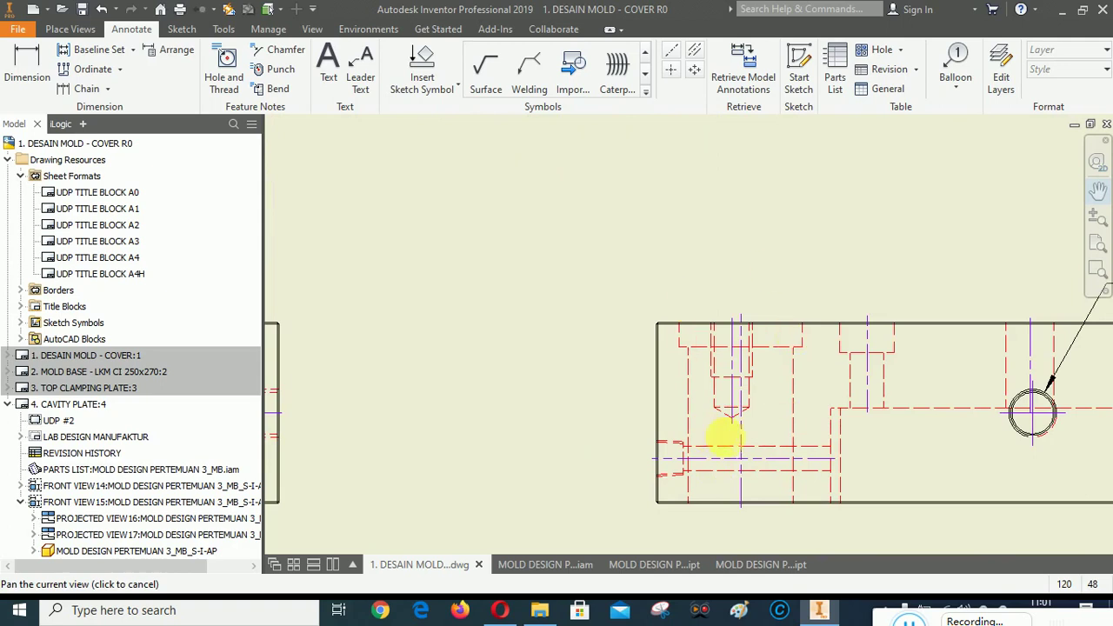
scroll(527, 498, "up", 2)
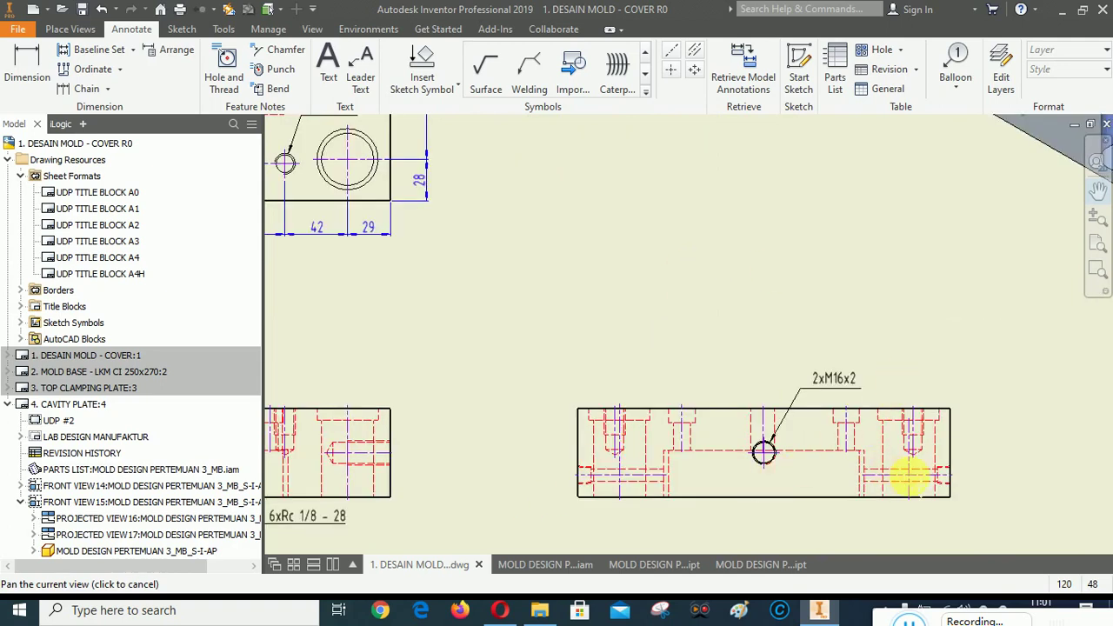
right_click(911, 268)
left_click(967, 263)
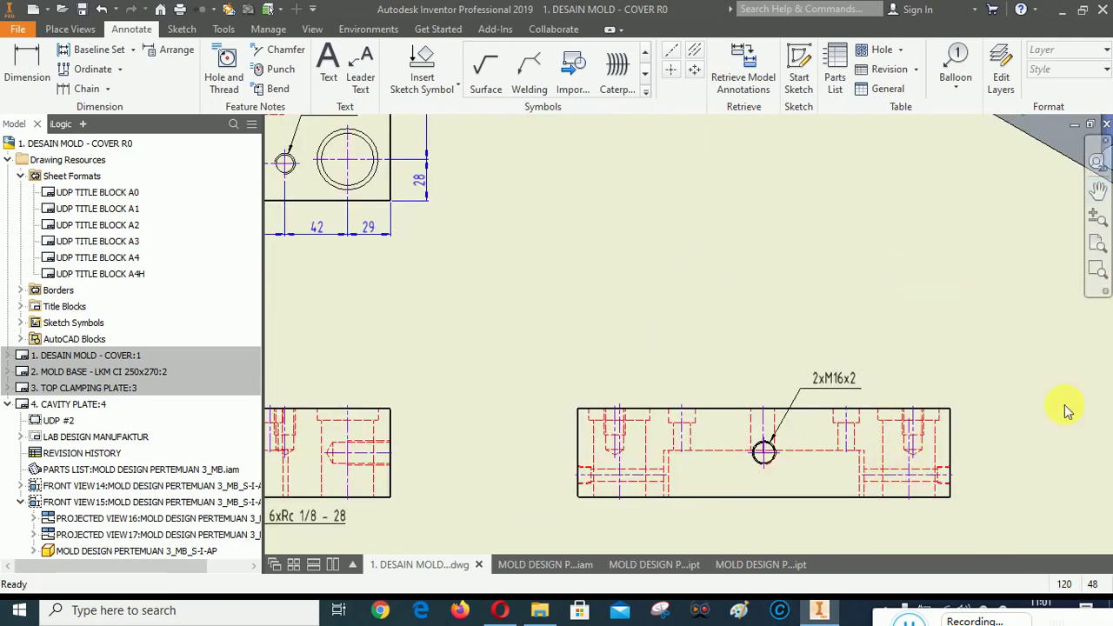
left_click(1099, 271)
mouse_move(517, 292)
left_mouse_down()
mouse_move(962, 497)
mouse_move(984, 530)
left_mouse_up()
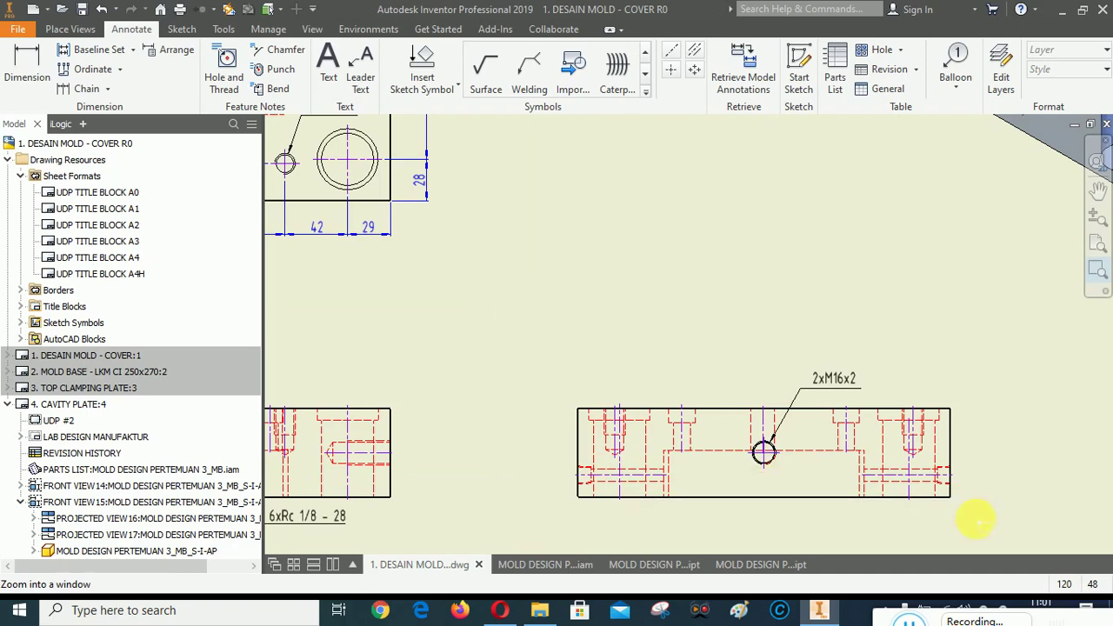
scroll(987, 496, "up", 4)
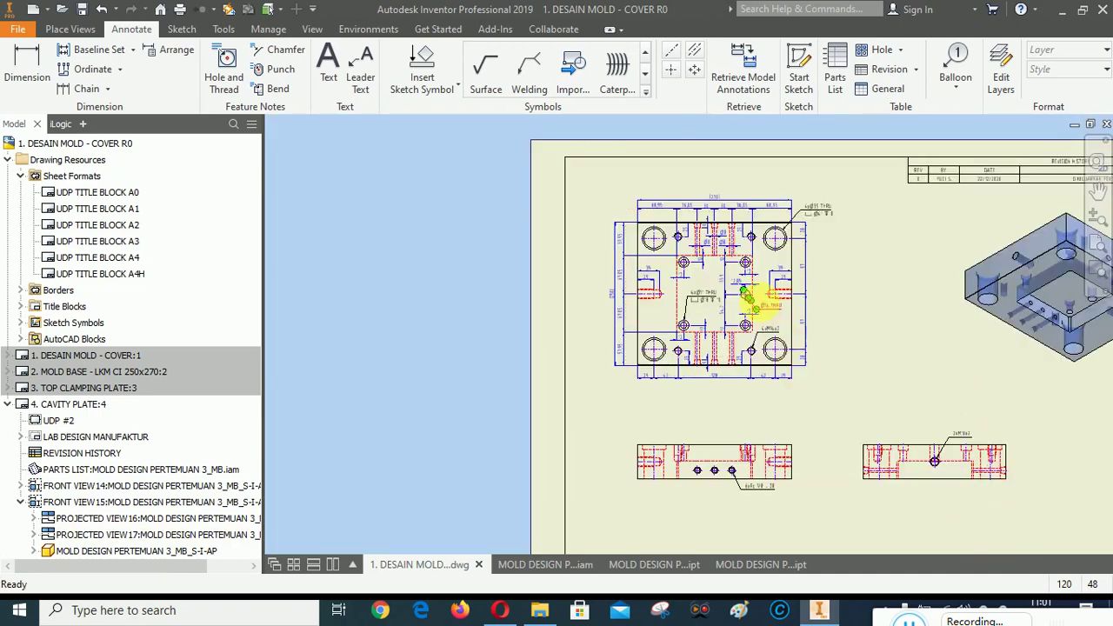
Start a sketch attached to the projected side view carrying the 2xM16x2 note.
scroll(739, 300, "down", 5)
scroll(720, 304, "up", 5)
scroll(904, 522, "down", 5)
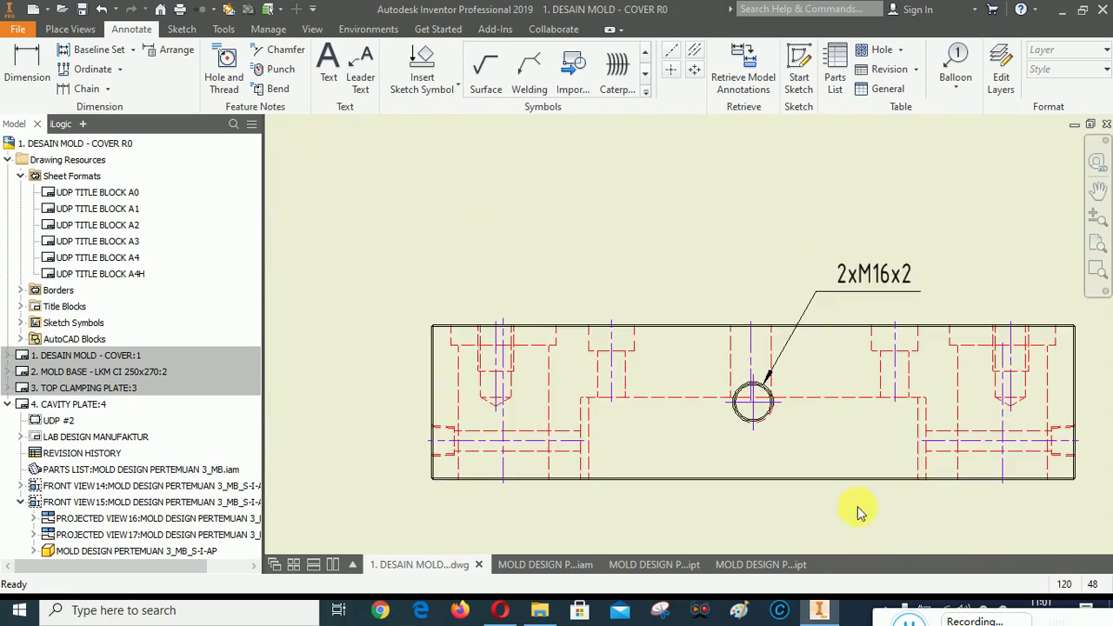
left_click(529, 297)
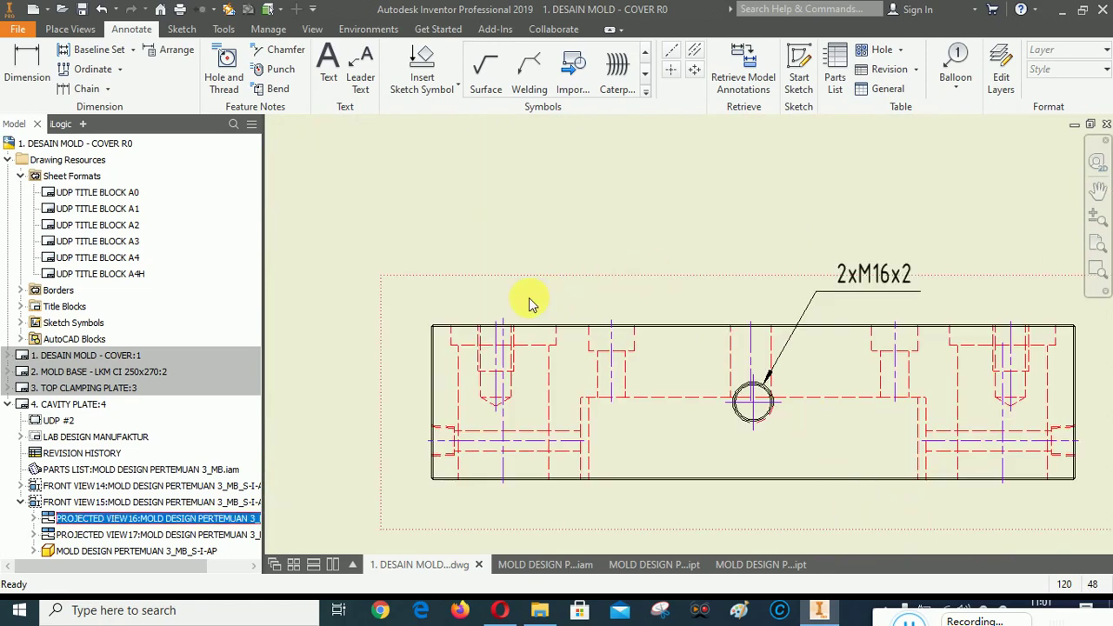
left_click(797, 65)
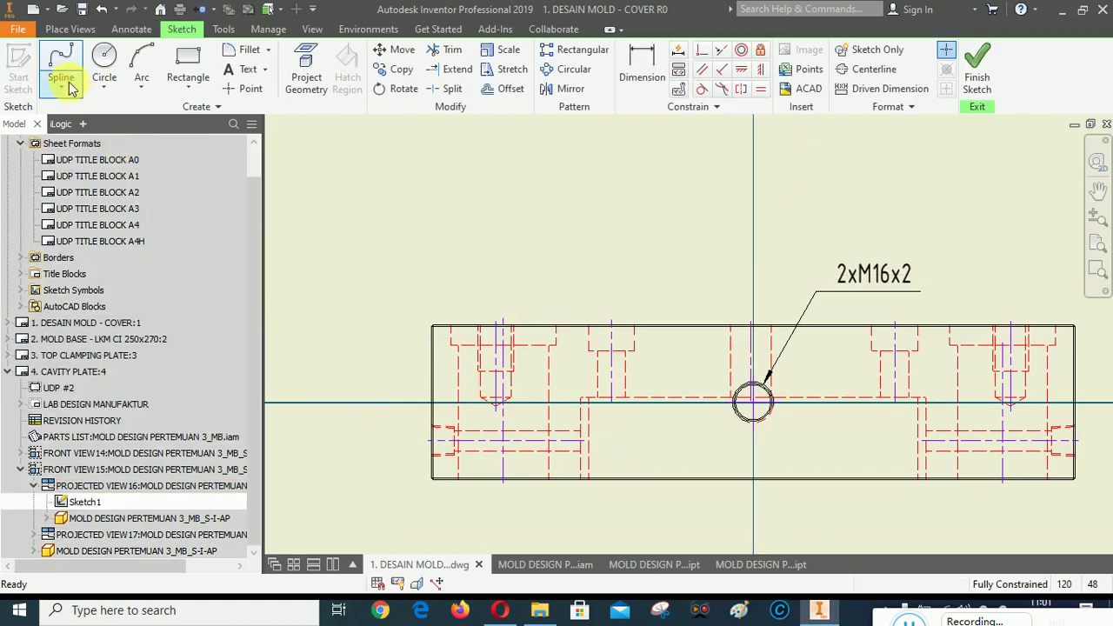
Begin a spline above the plate's upper left corner and loop it beneath the left threaded blind hole up towards the top edge.
left_click(63, 94)
left_click(77, 178)
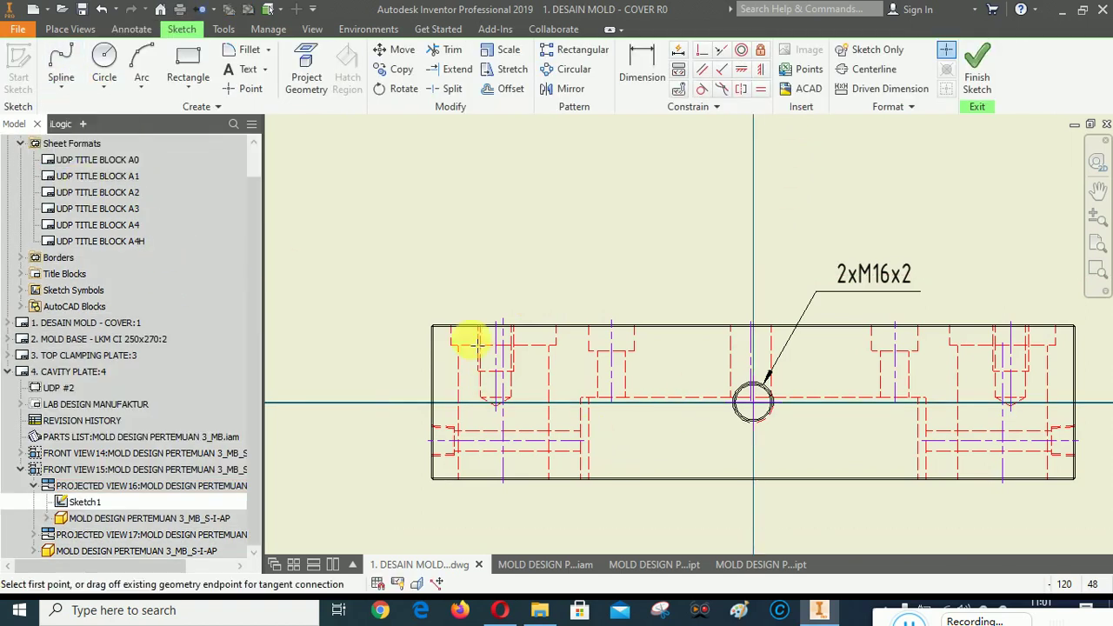
scroll(506, 425, "up", 3)
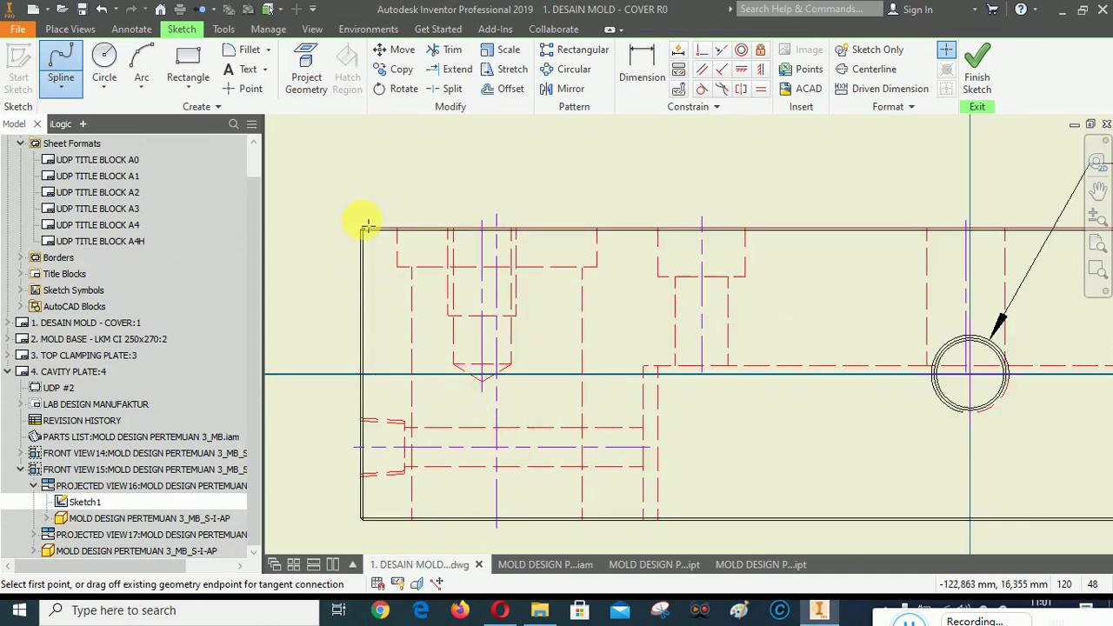
left_click(356, 170)
left_click(308, 228)
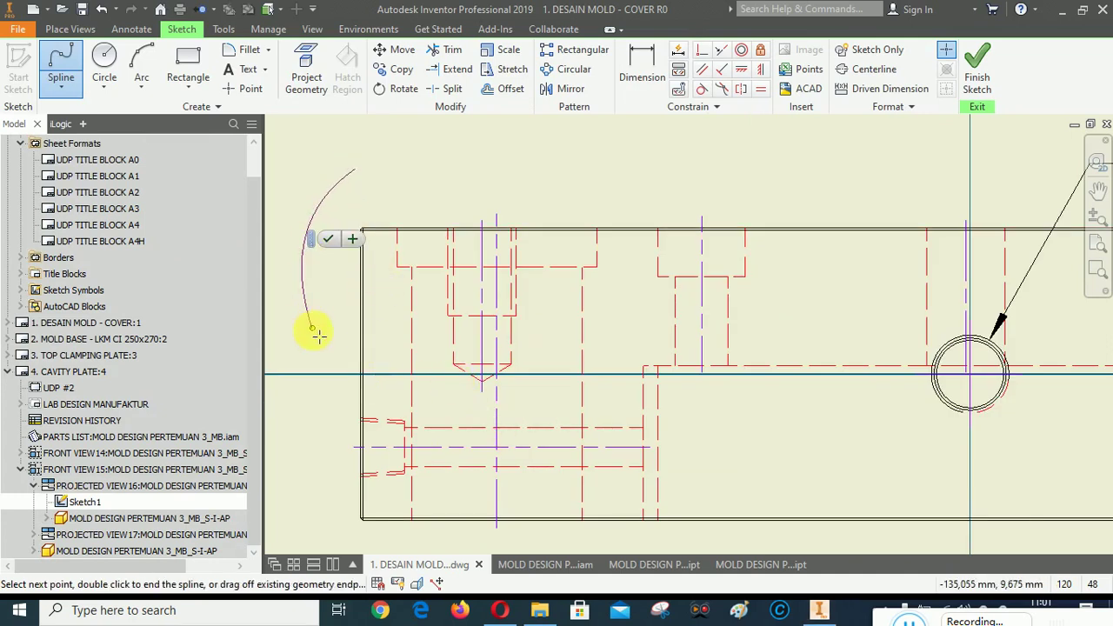
left_click(315, 329)
left_click(396, 384)
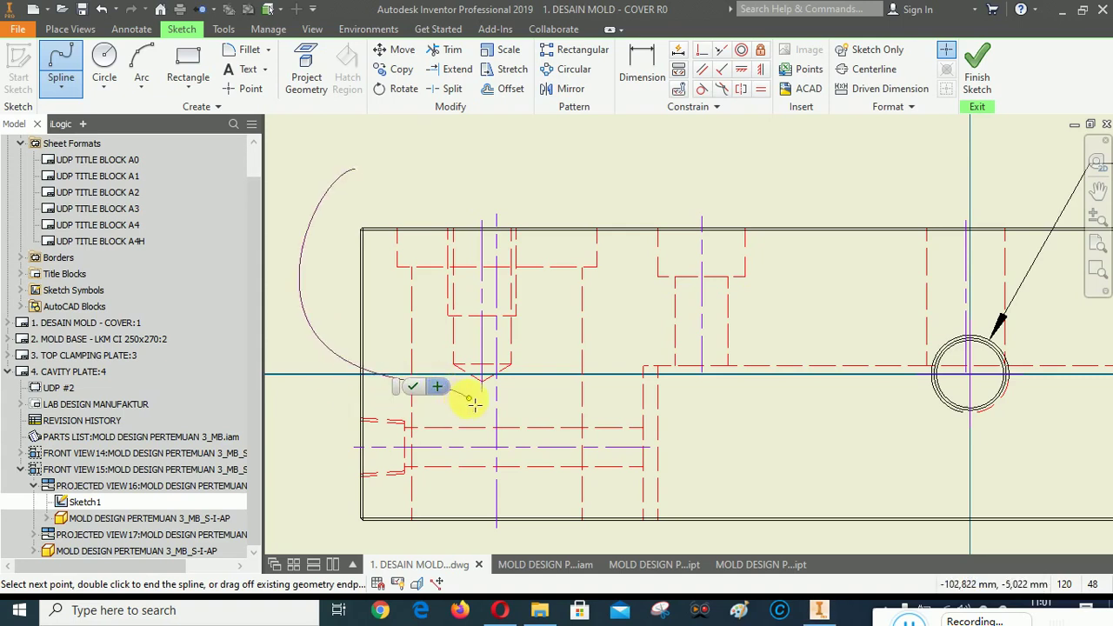
left_click(470, 400)
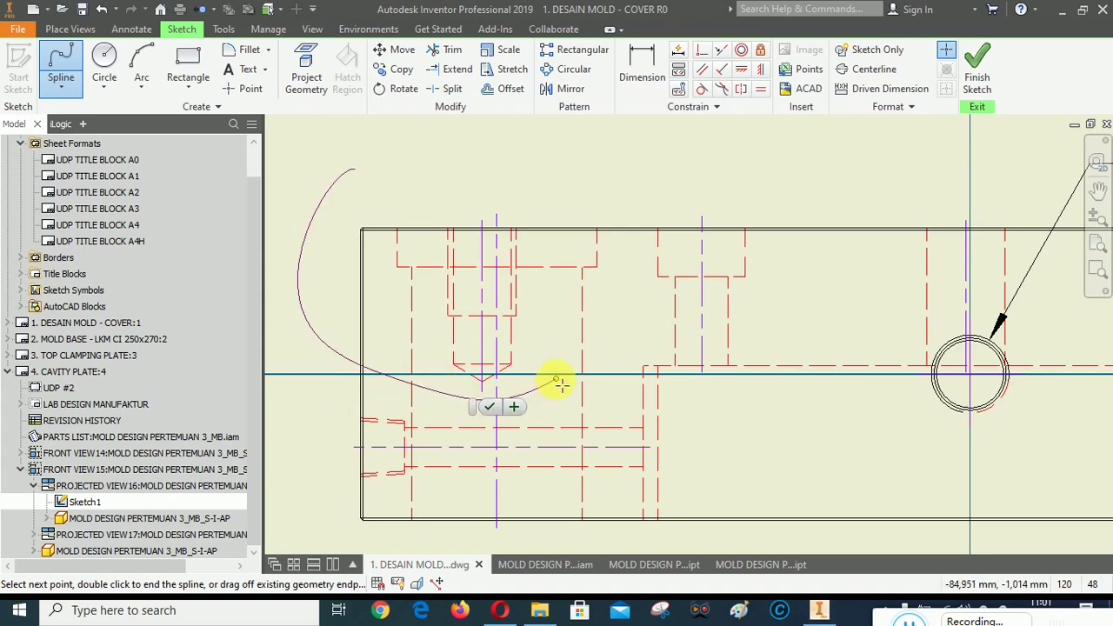
left_click(617, 275)
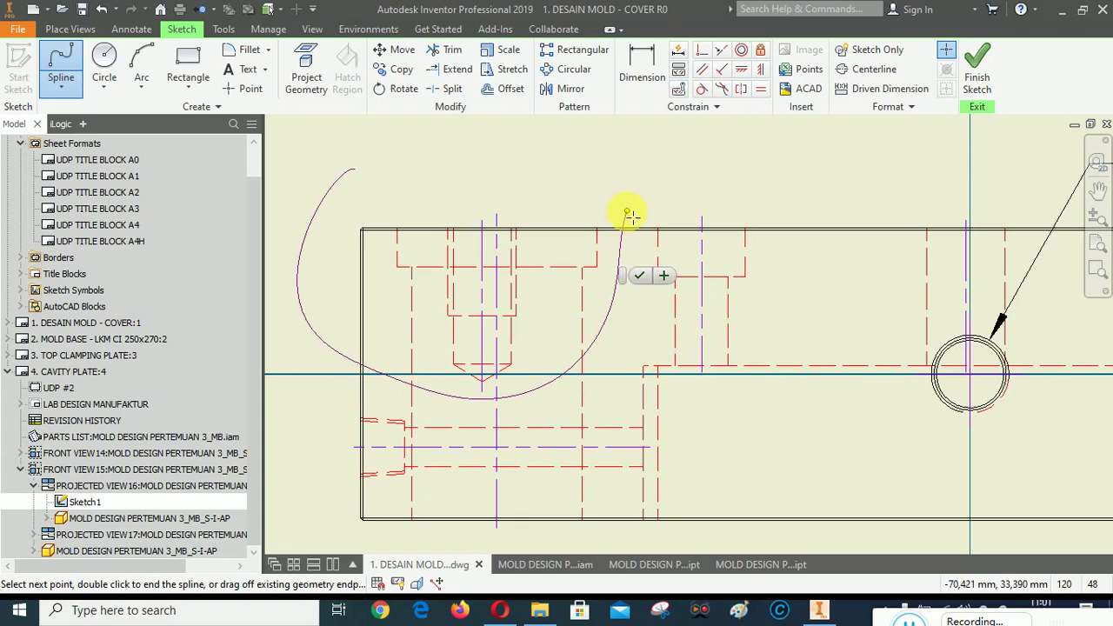
Continue the spline over the plate and beneath the right threaded blind hole, then back above the plate to close it at its start point.
scroll(628, 214, "down", 4)
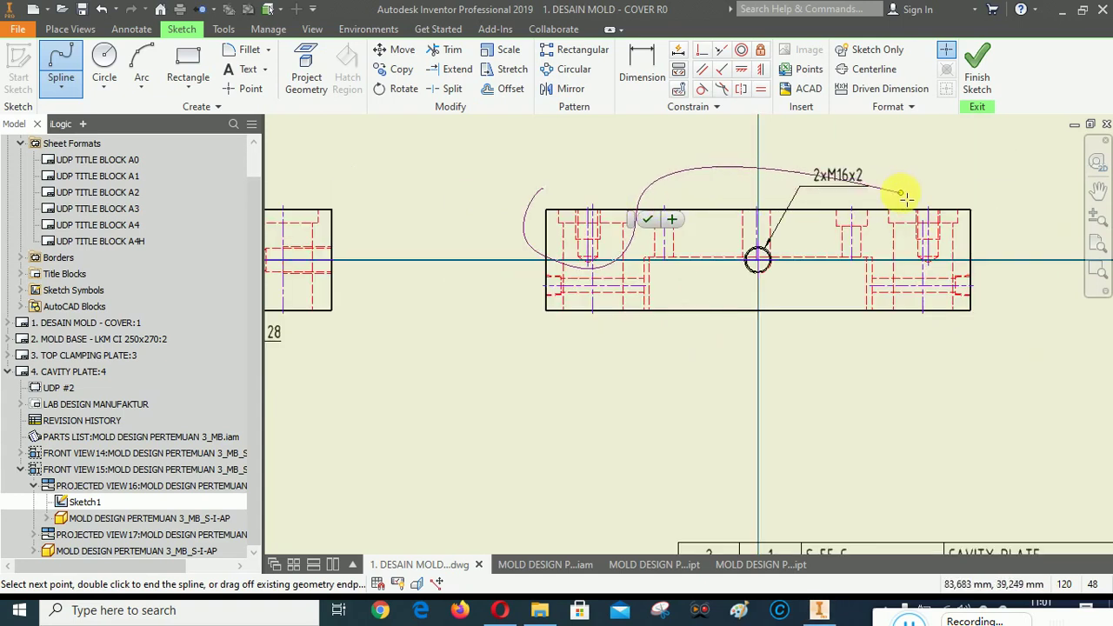
scroll(905, 199, "up", 3)
left_click(861, 193)
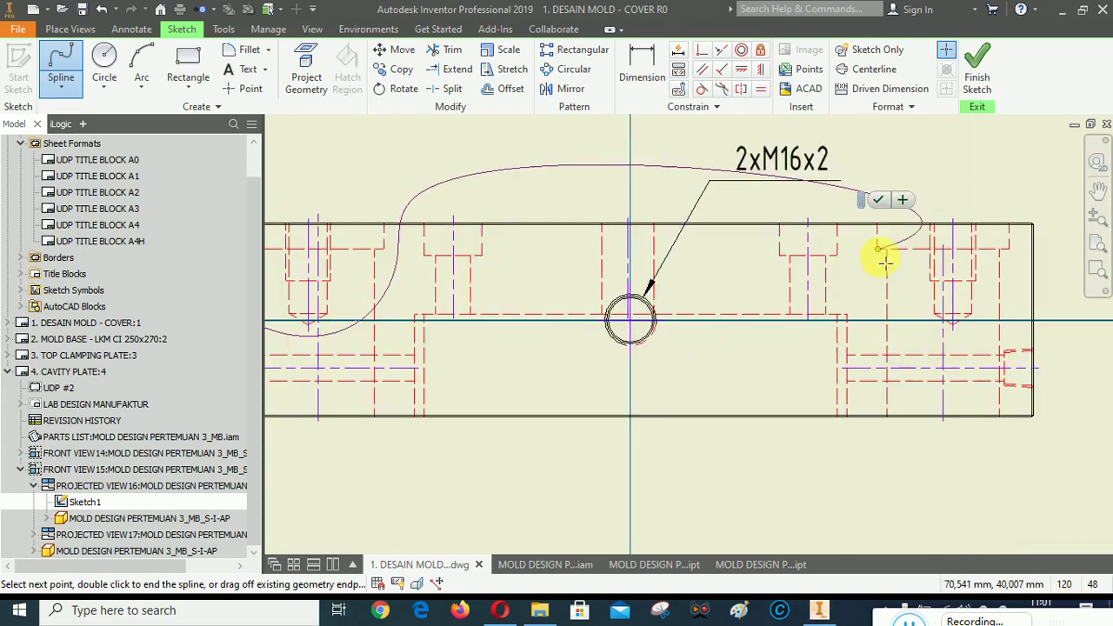
left_click(881, 252)
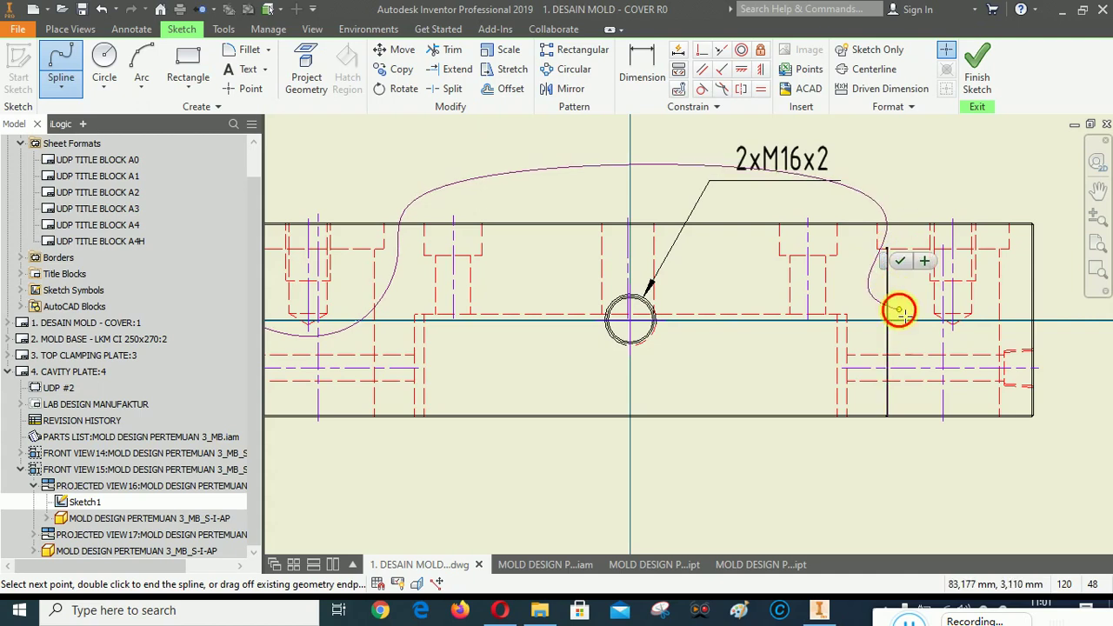
left_click(928, 339)
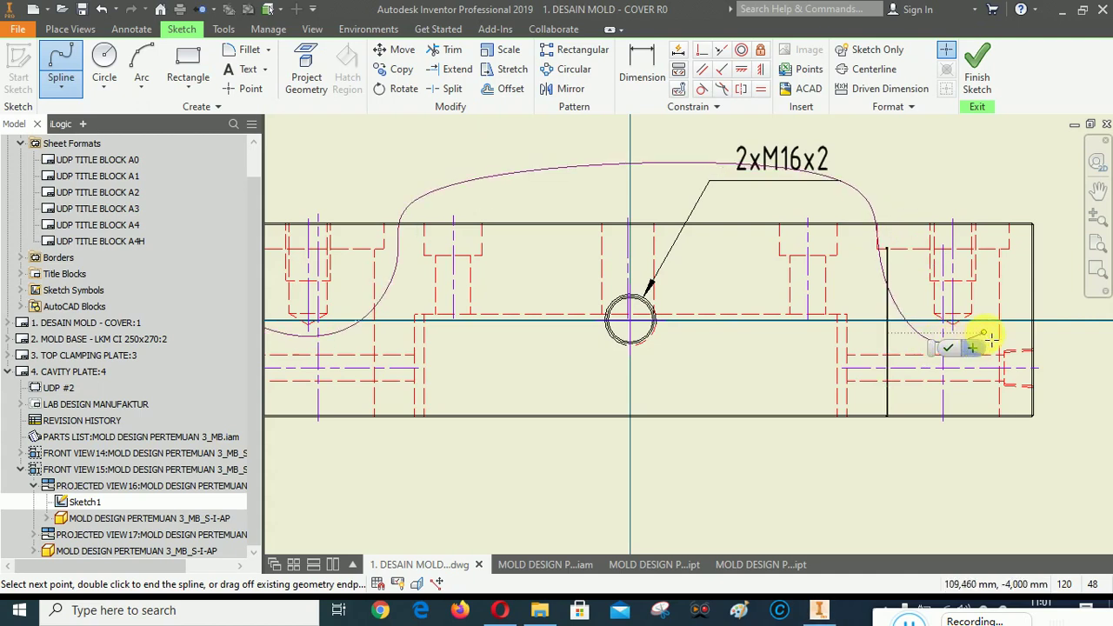
key("Escape")
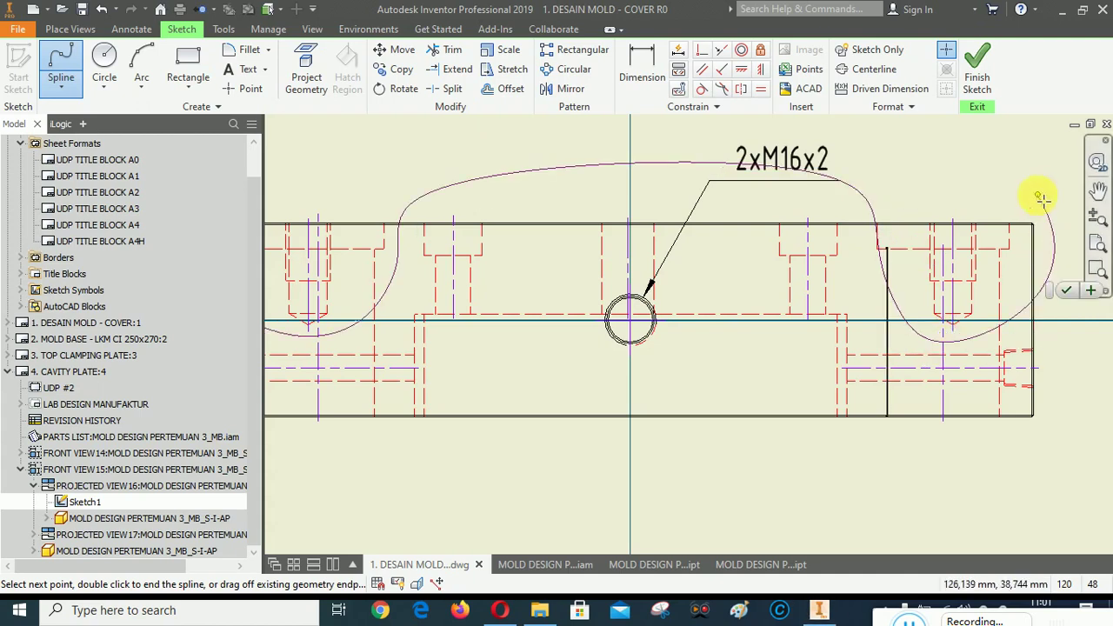
scroll(1026, 204, "down", 3)
left_click(666, 157)
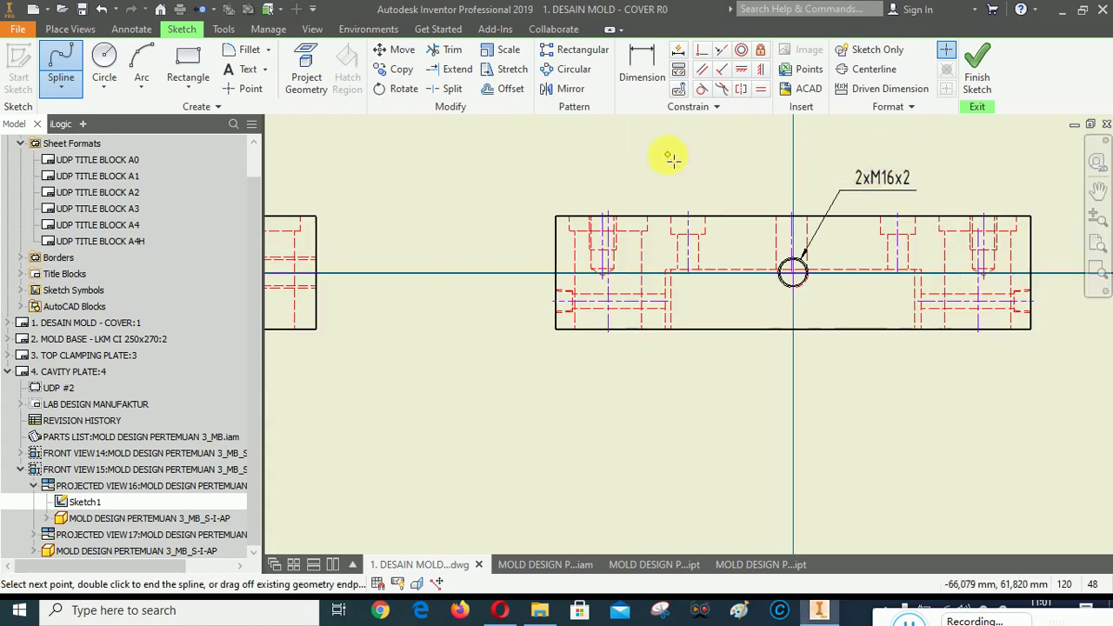
left_click(553, 192)
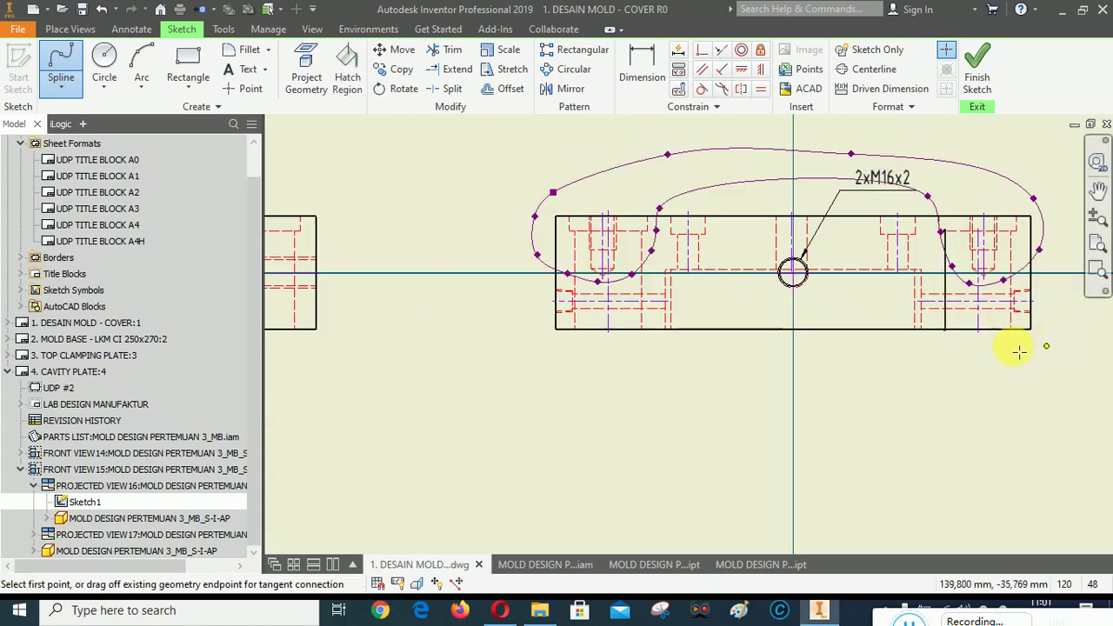
Shift the two spline points beside the right threaded hole slightly towards the plate's middle and finish the sketch.
right_click(945, 386)
left_click(950, 377)
scroll(951, 216, "up", 3)
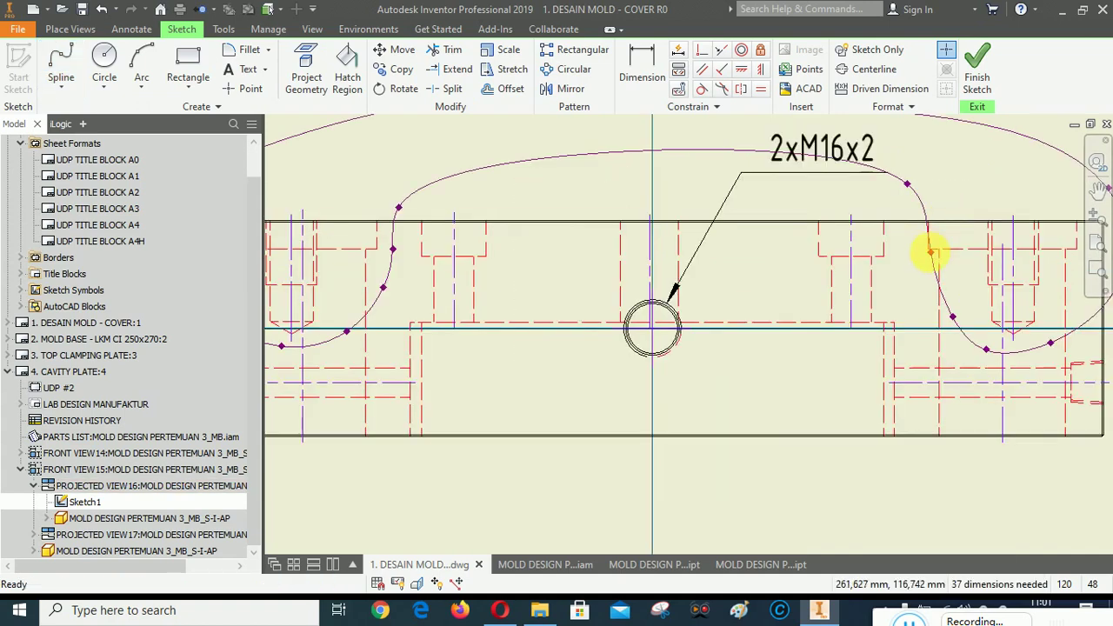
left_click_drag(929, 254, 918, 251)
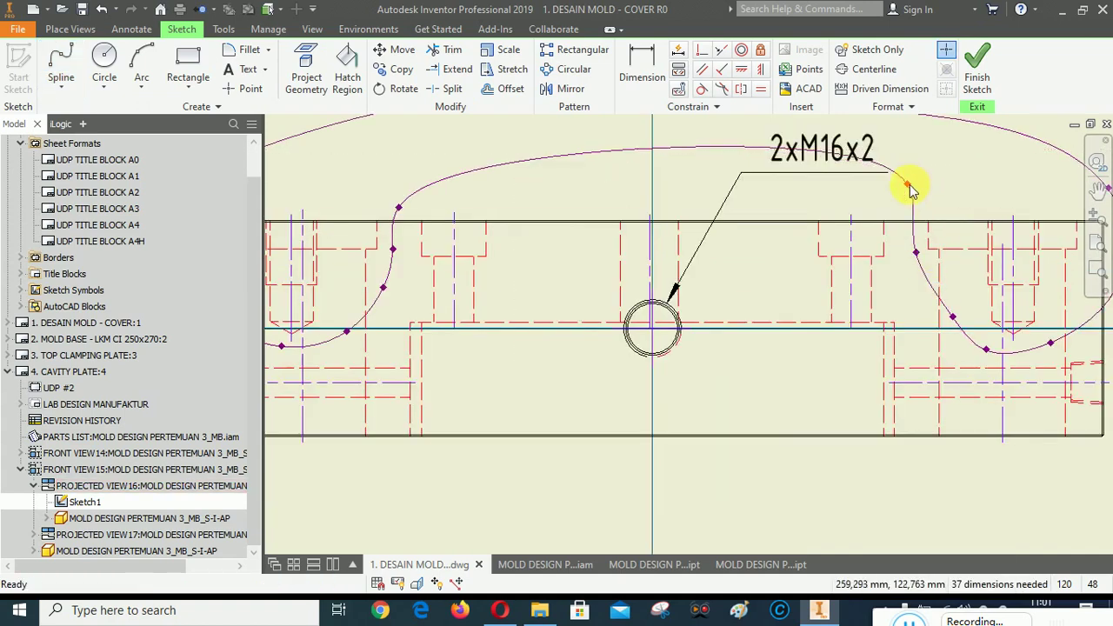
left_click_drag(904, 187, 902, 193)
scroll(733, 439, "down", 2)
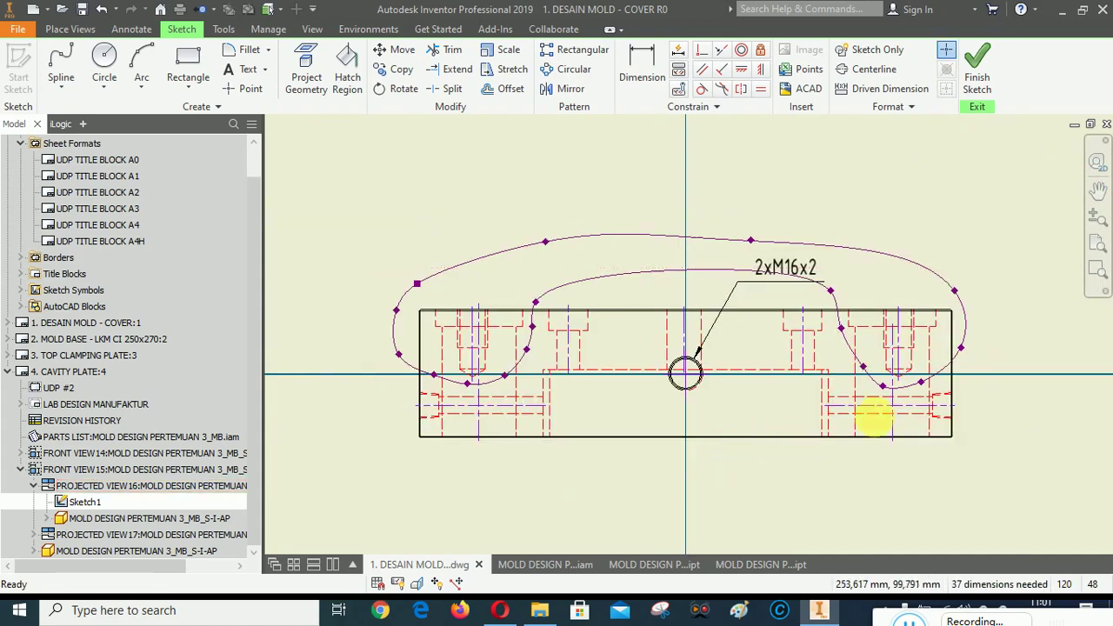
left_click(975, 66)
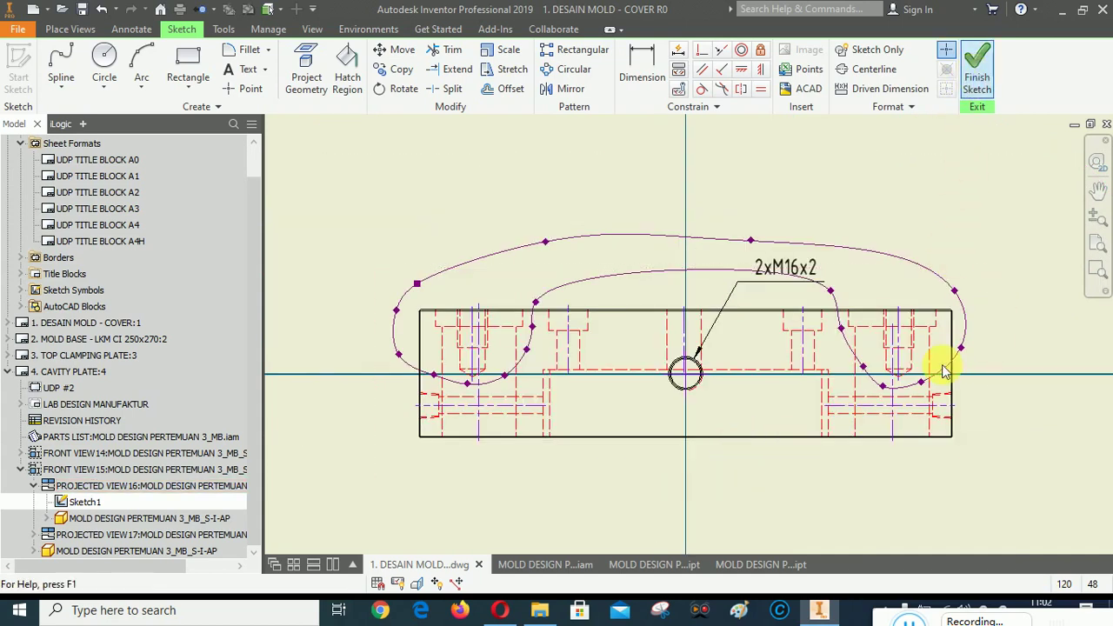
Create a break-out of the side view from the closed spline, taking its depth from the left threaded hole's lower corner point.
left_click(69, 29)
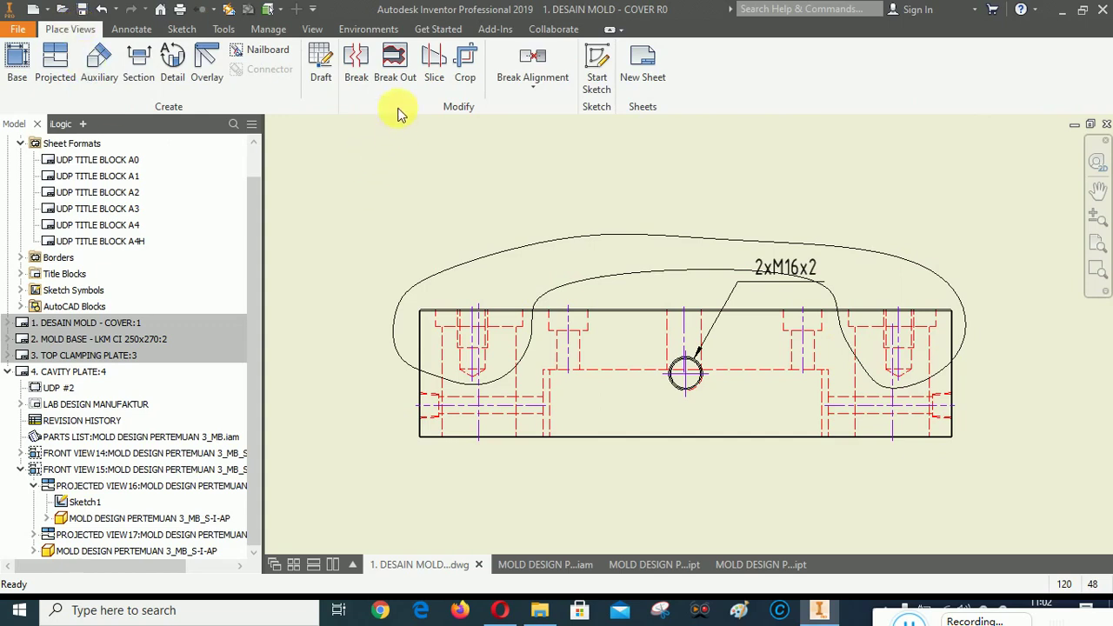
left_click(395, 61)
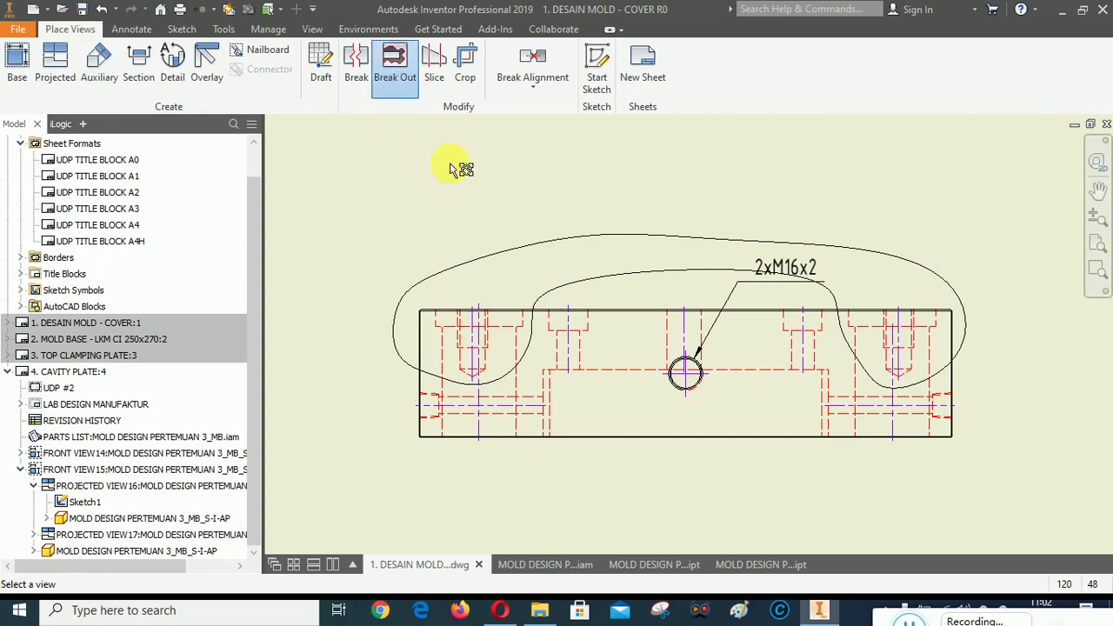
left_click(644, 300)
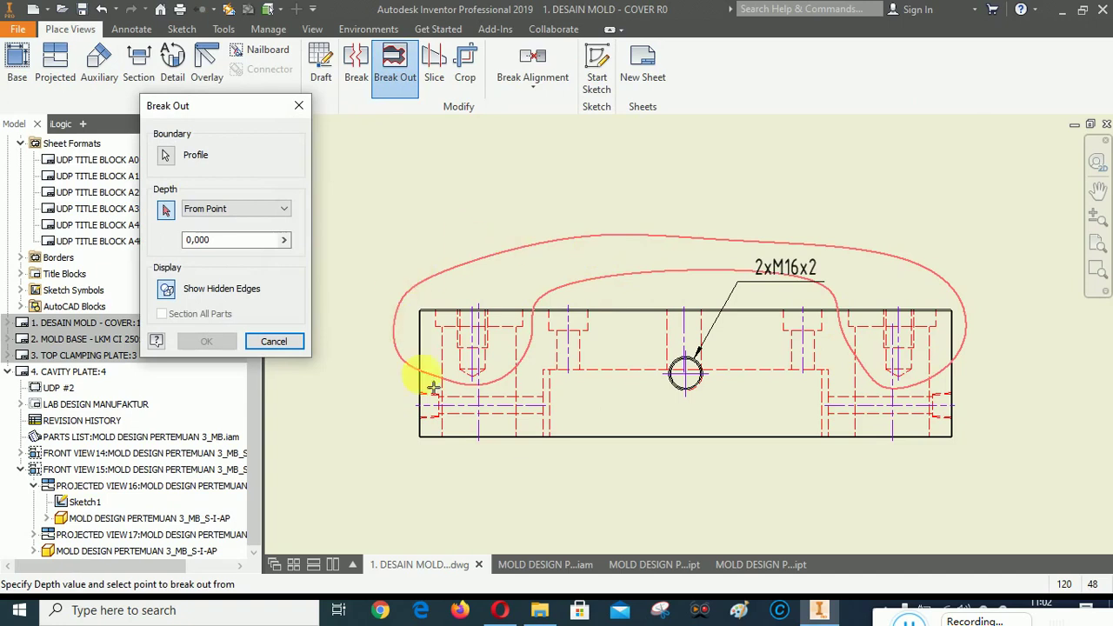
scroll(474, 343, "down", 5)
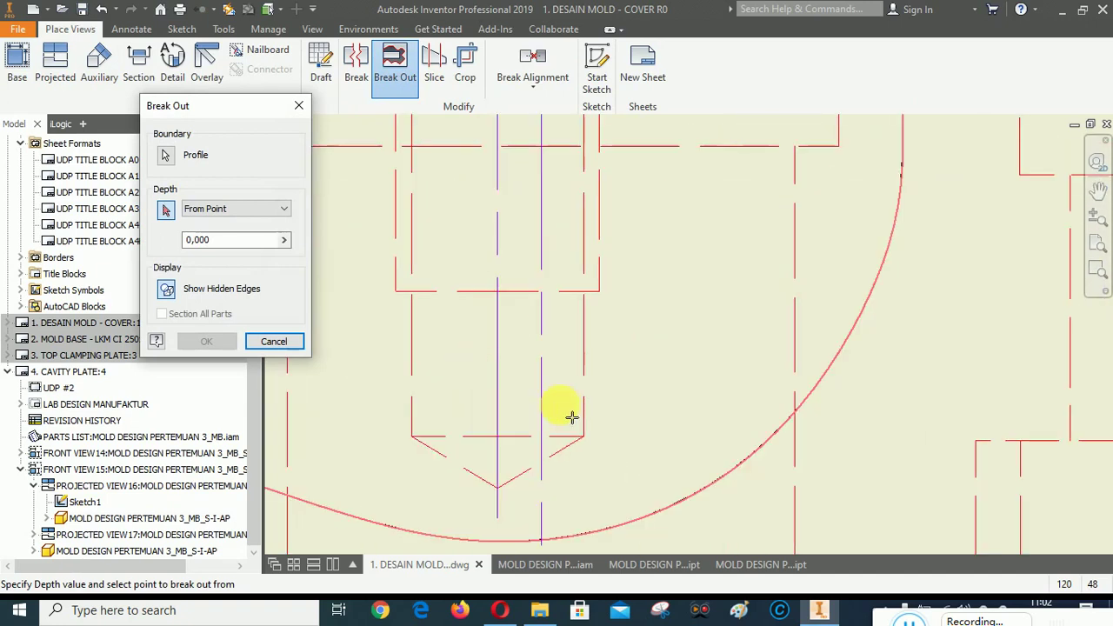
left_click(411, 436)
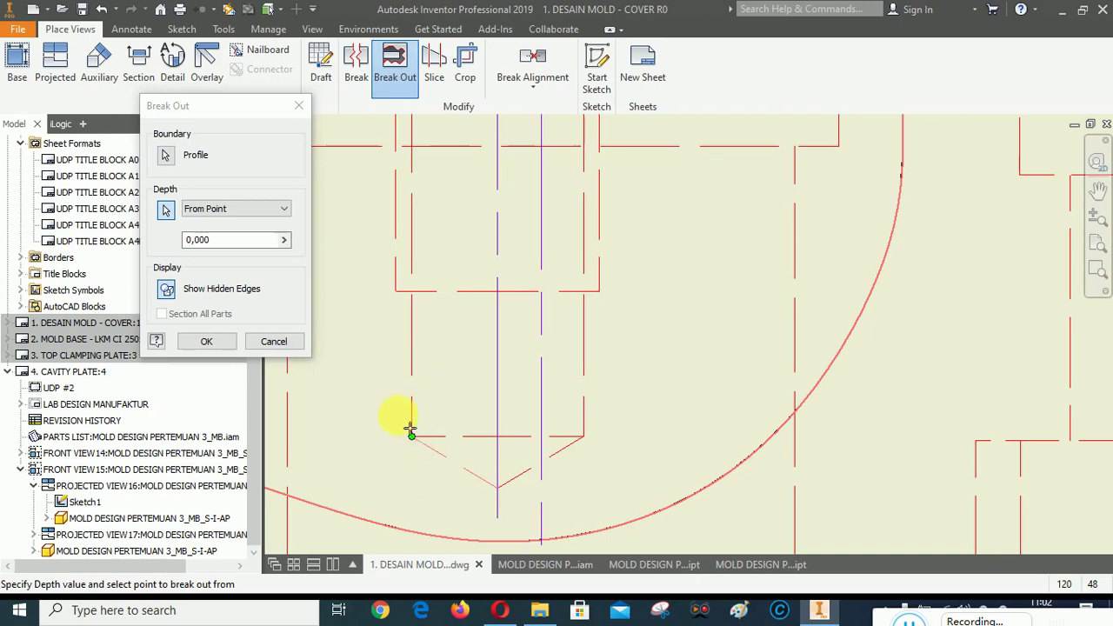
left_click(208, 341)
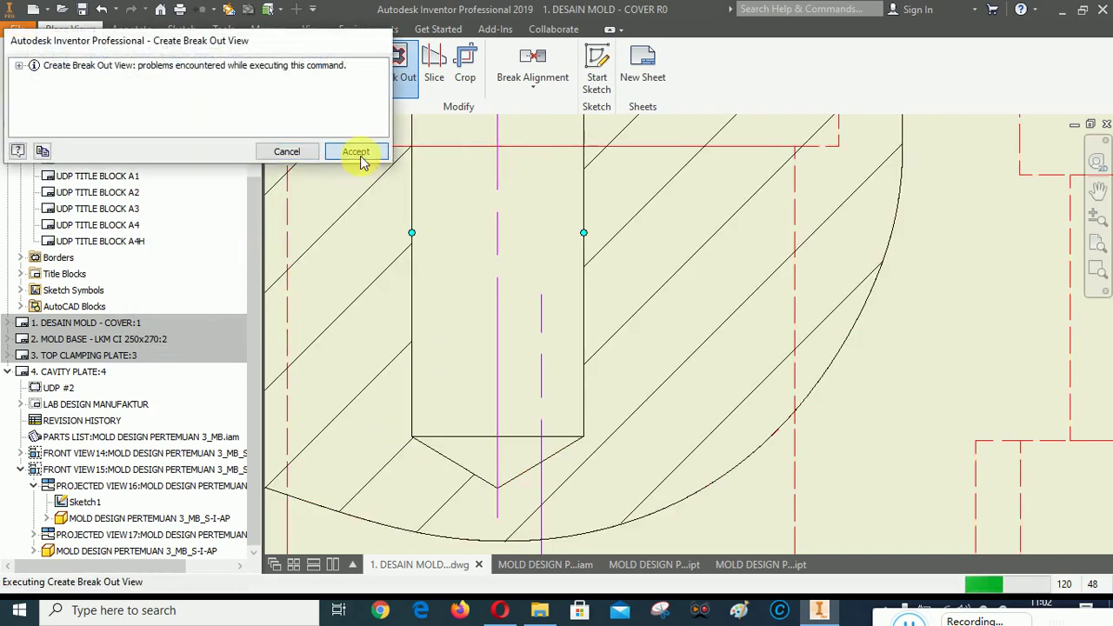
left_click(356, 152)
scroll(496, 241, "down", 3)
scroll(611, 340, "up", 2)
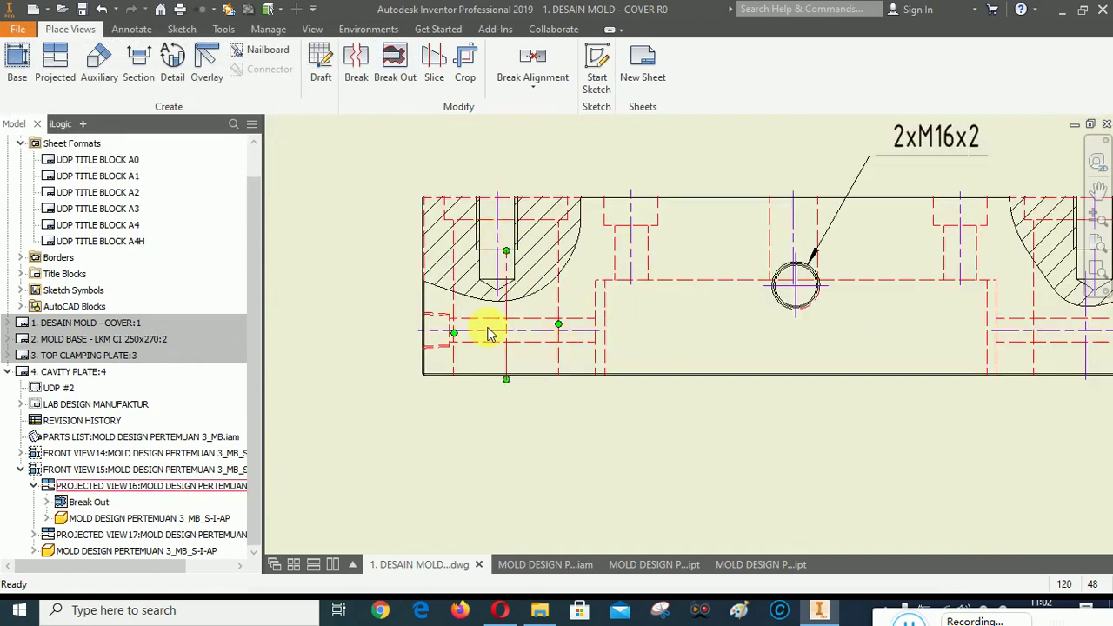
scroll(489, 335, "down", 2)
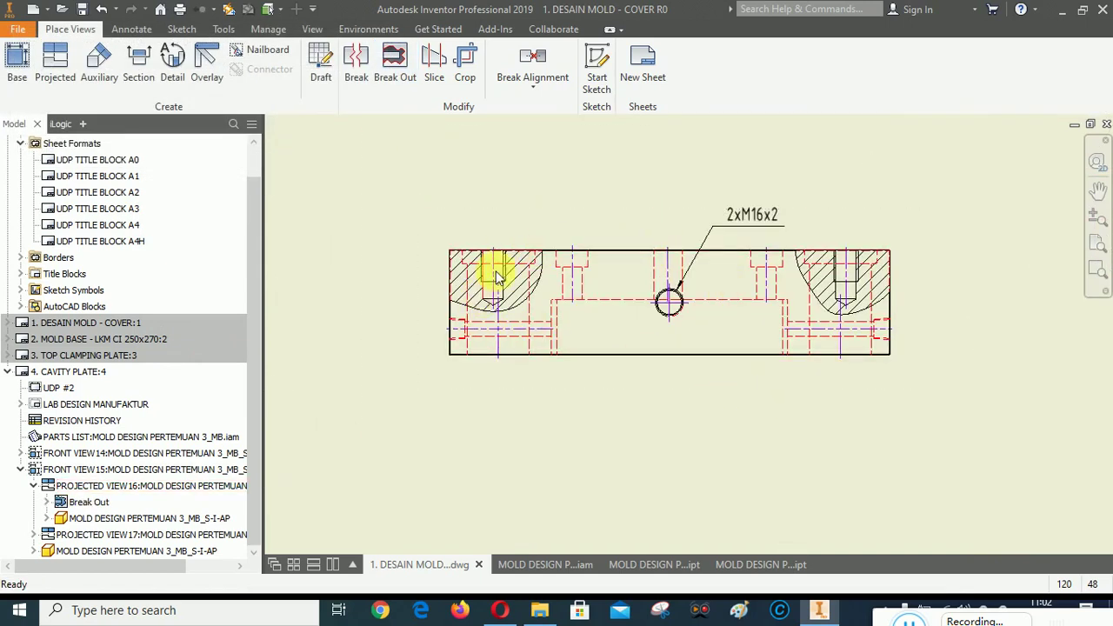
Stop the side view from inheriting its display style and set it to Hidden Line Removed.
right_click(606, 233)
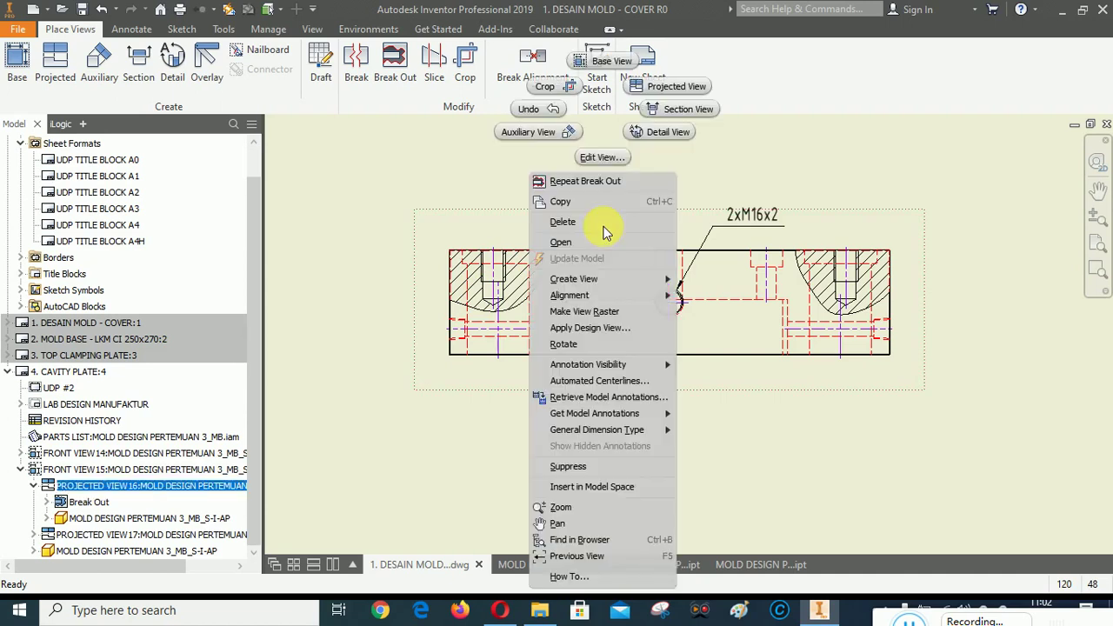
left_click(600, 157)
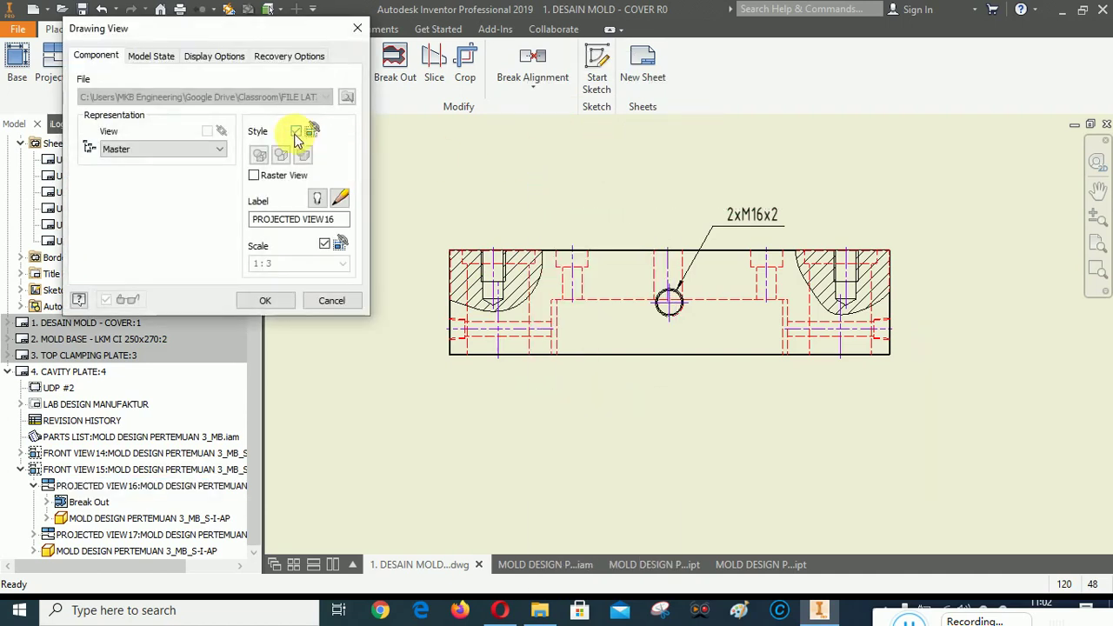
left_click(295, 131)
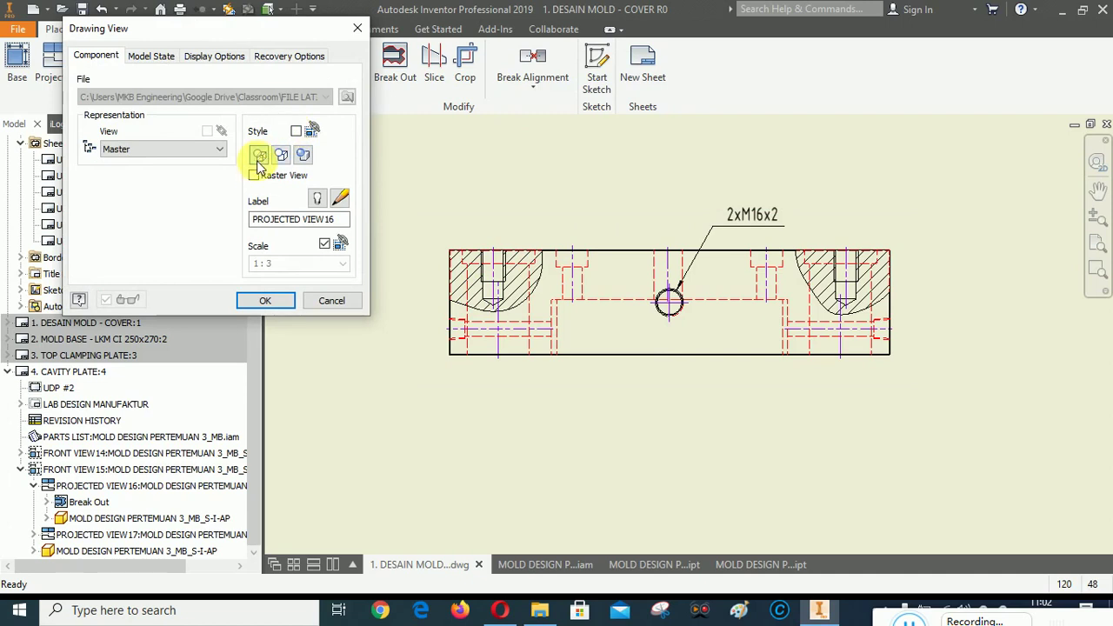
left_click(280, 157)
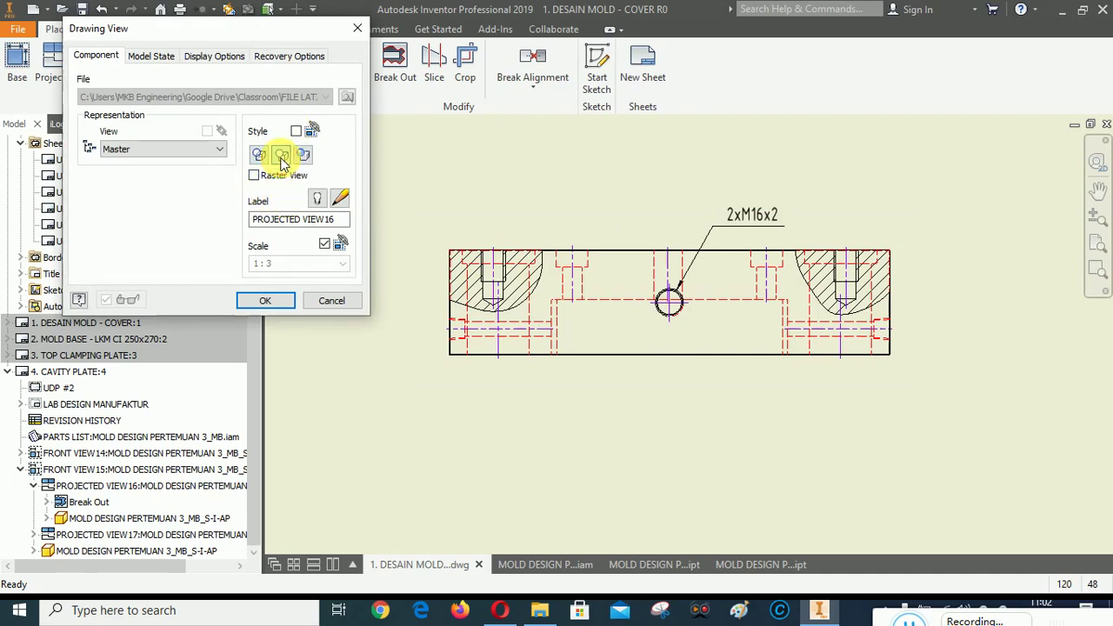
left_click(266, 301)
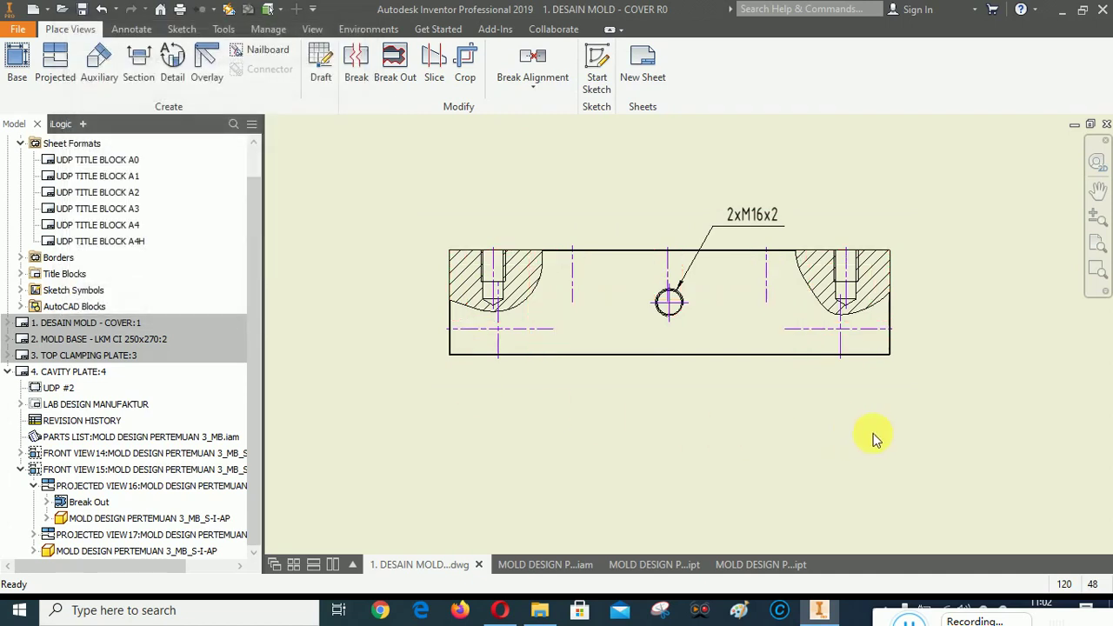
scroll(618, 296, "up", 3)
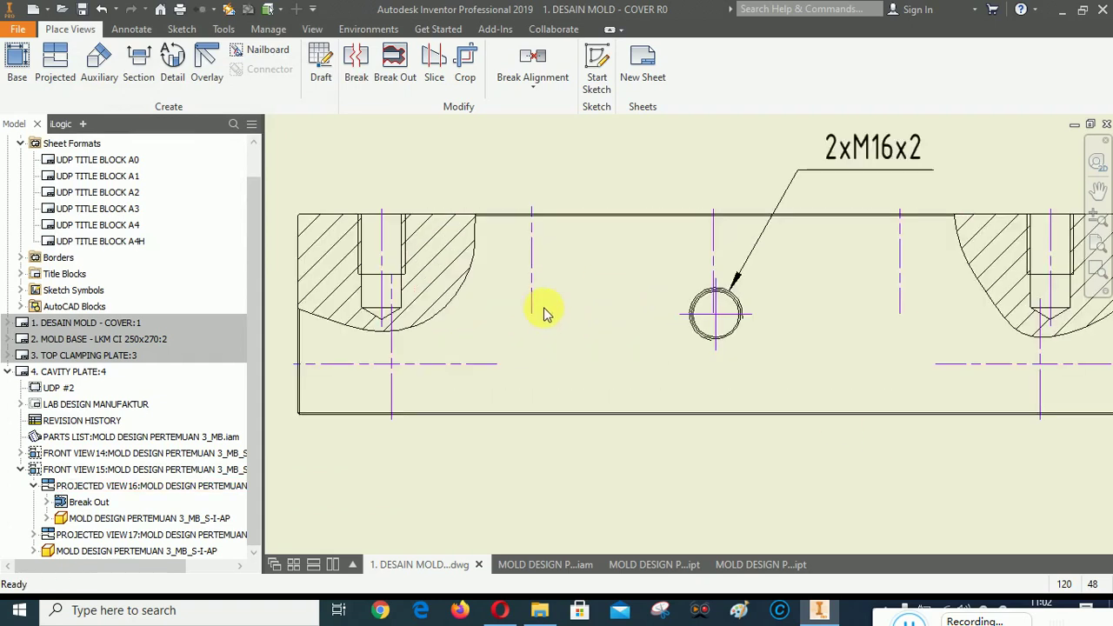
scroll(532, 311, "down", 2)
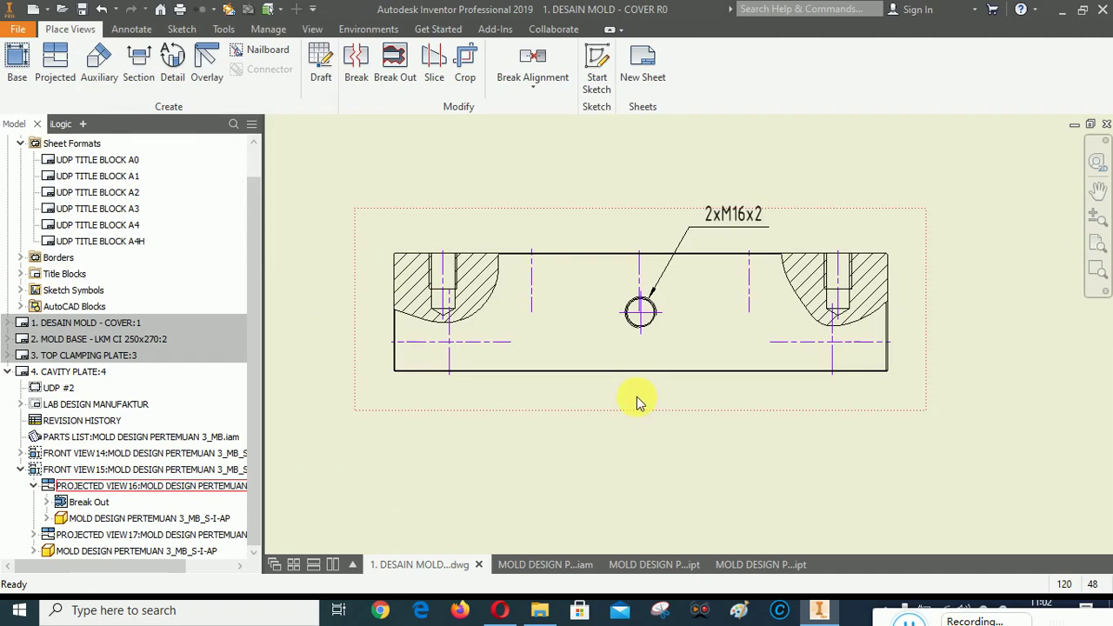
Reopen the sketch of the side view's break-out for editing and delete its closed spline.
scroll(637, 401, "down", 7)
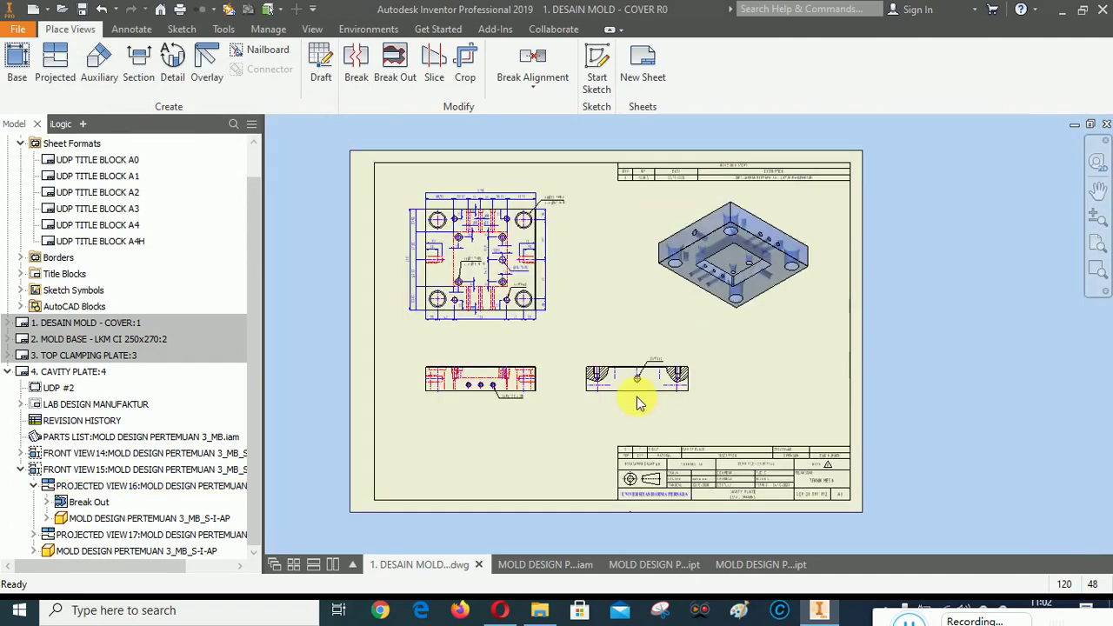
scroll(636, 401, "up", 7)
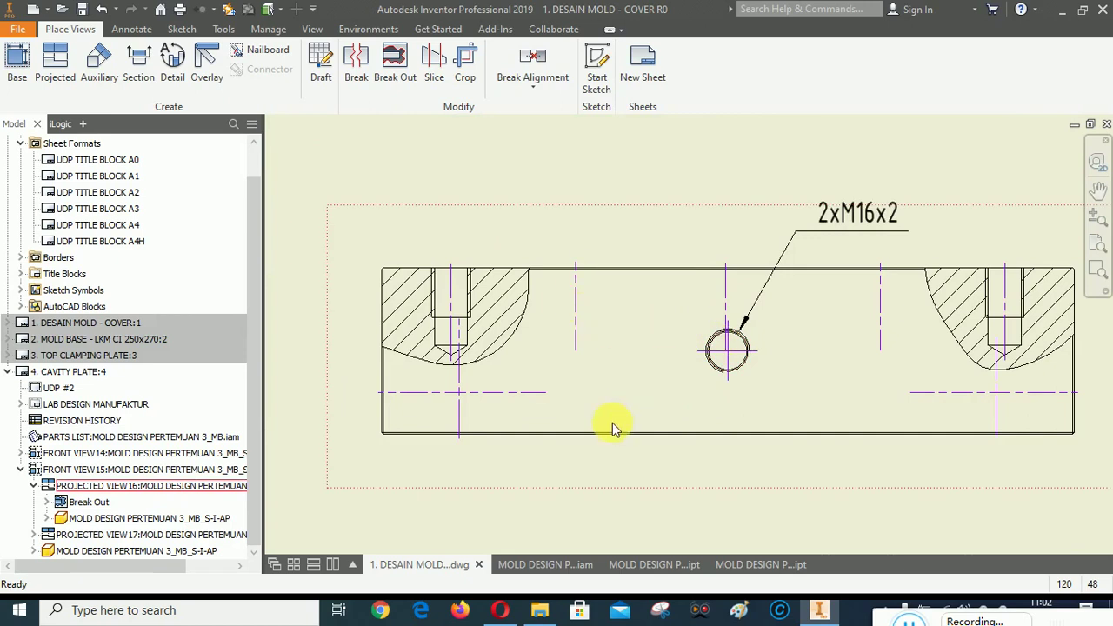
scroll(536, 404, "down", 2)
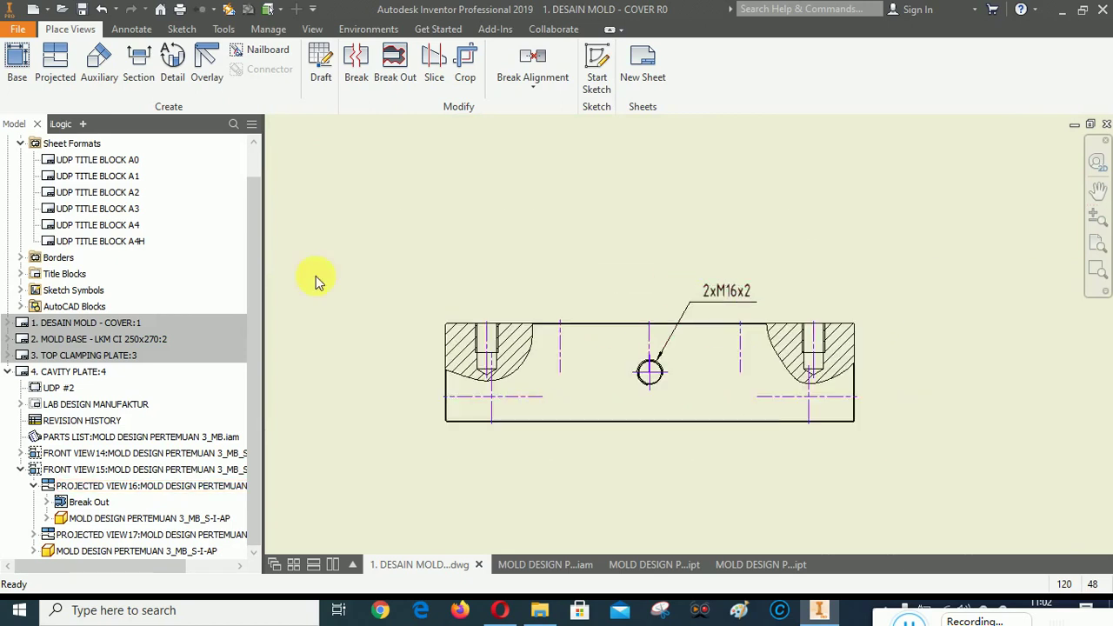
right_click(84, 504)
left_click(339, 421)
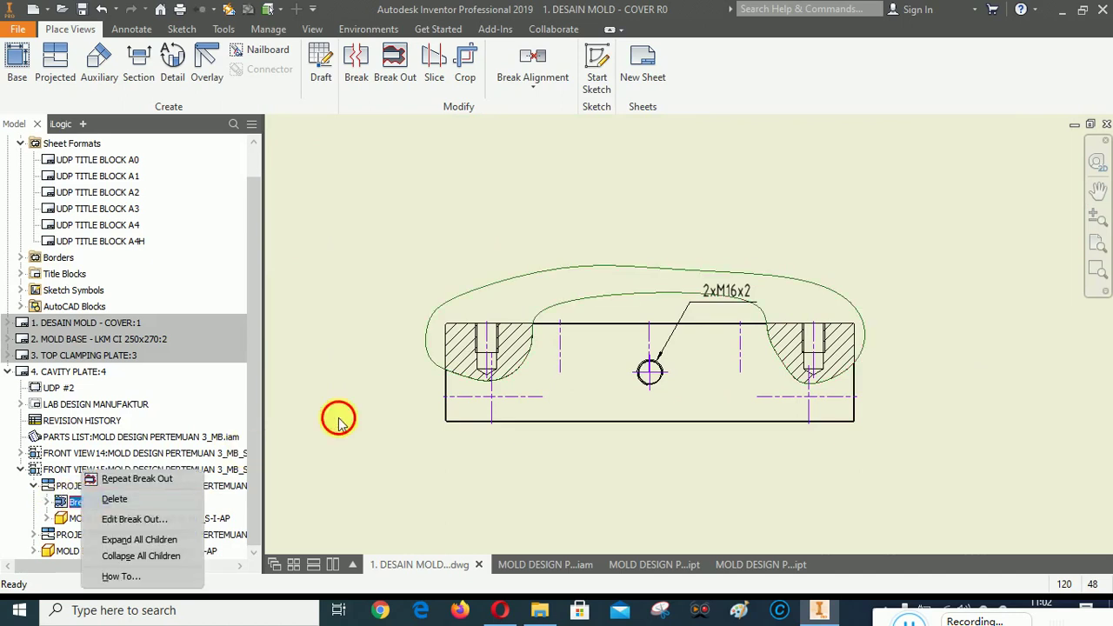
left_click(49, 503)
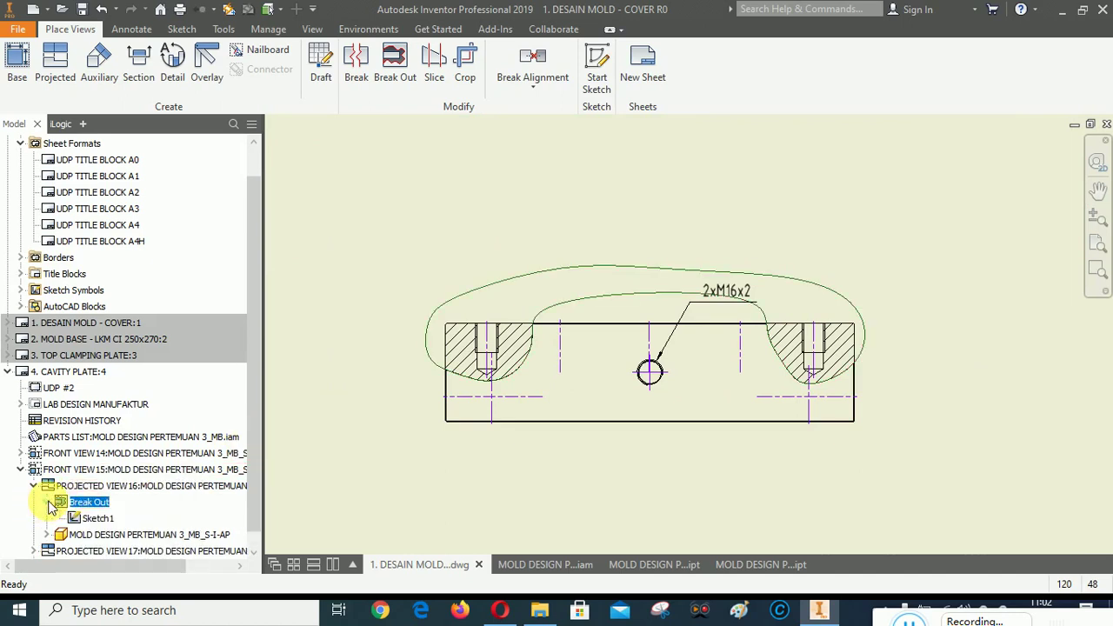
right_click(87, 518)
left_click(118, 522)
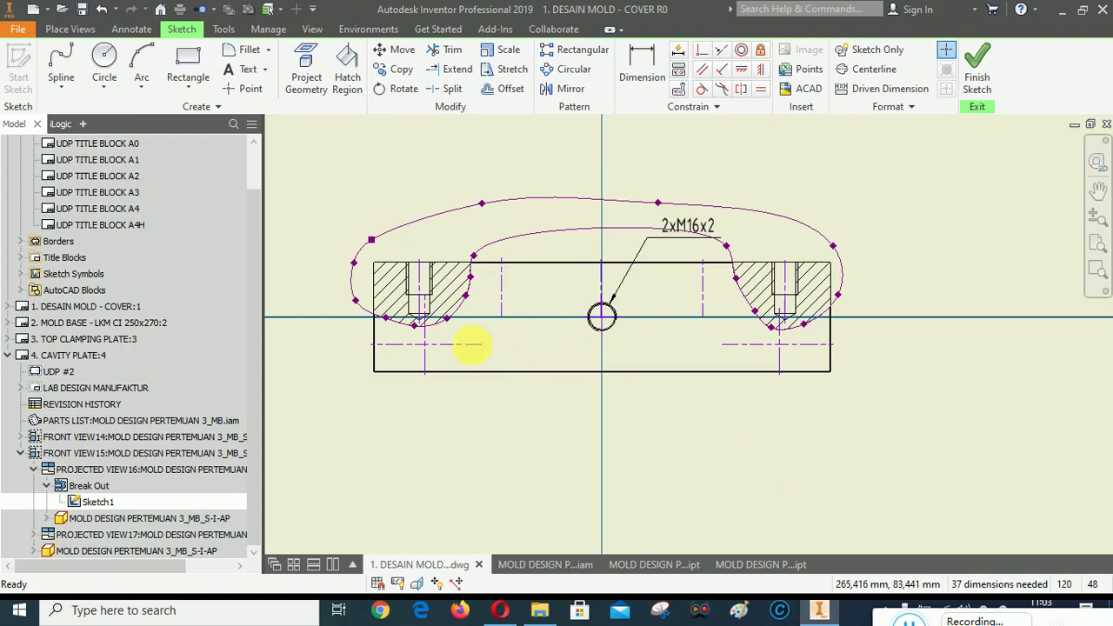
mouse_move(317, 150)
left_mouse_down()
mouse_move(936, 445)
mouse_move(919, 433)
left_mouse_up()
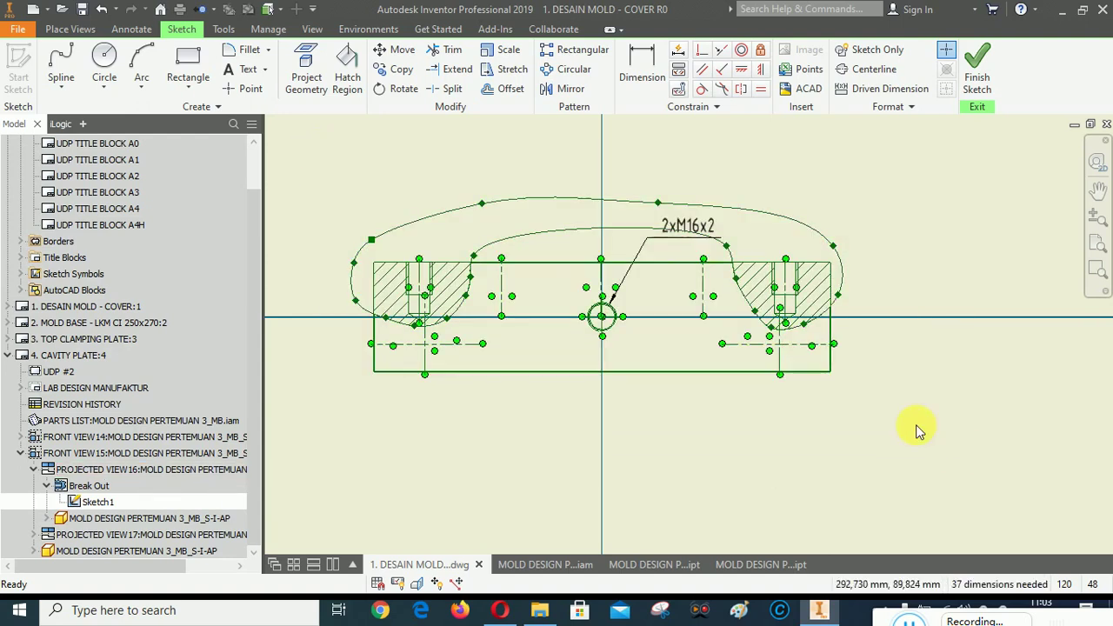
key("Delete")
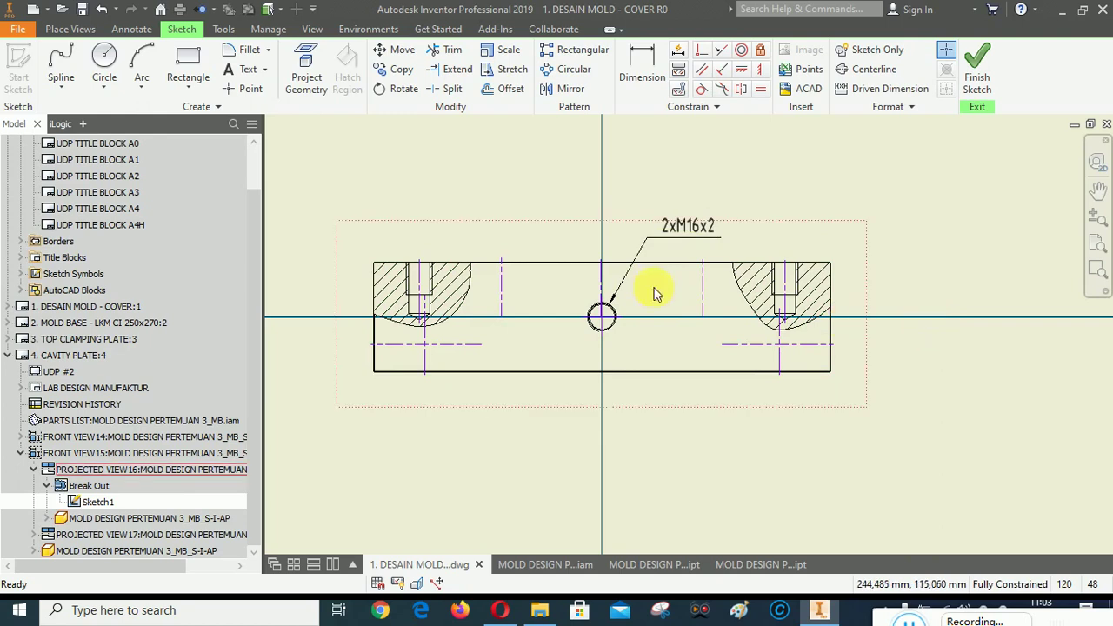
Draw a rectangle of about 277 by 117 mm around the whole plate, finish the sketch and accept the detached sketch.
left_click(182, 77)
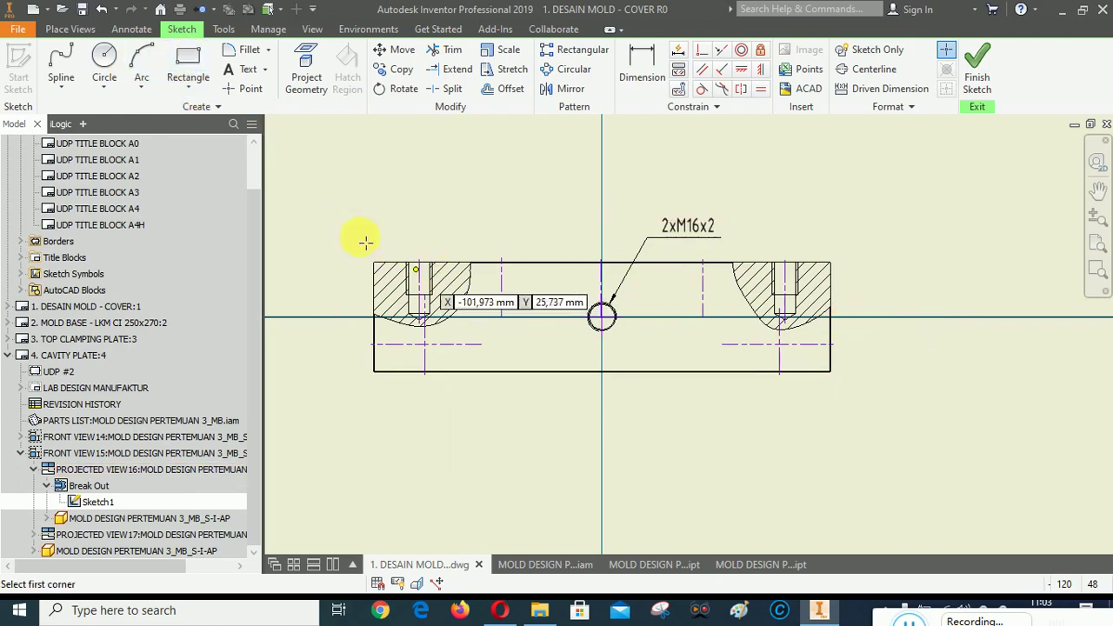
left_click(349, 207)
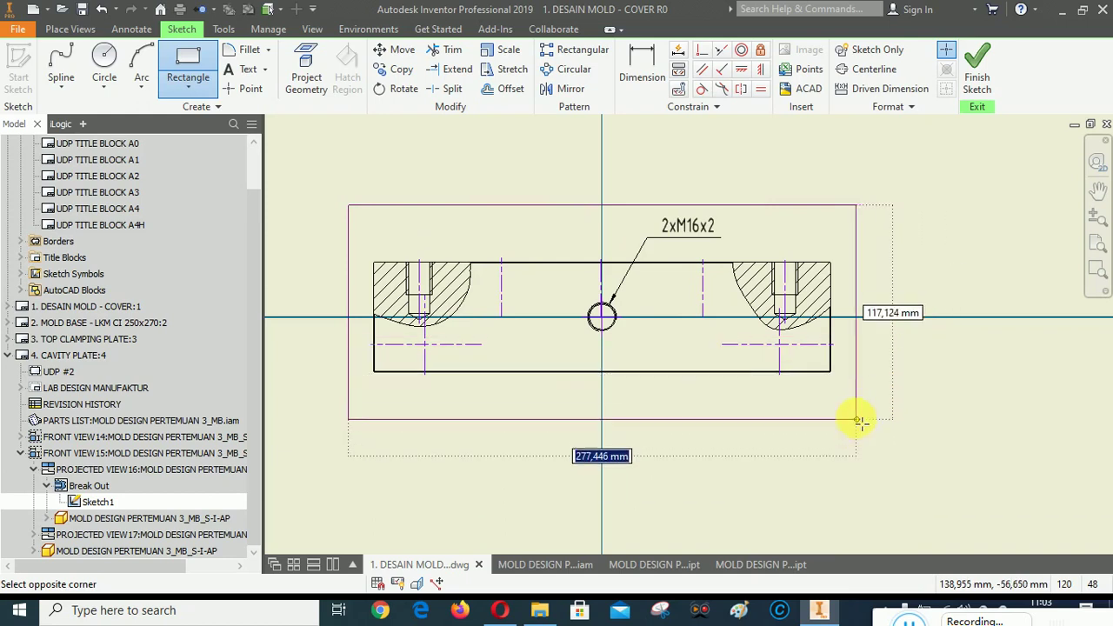
key("Escape")
left_click(976, 66)
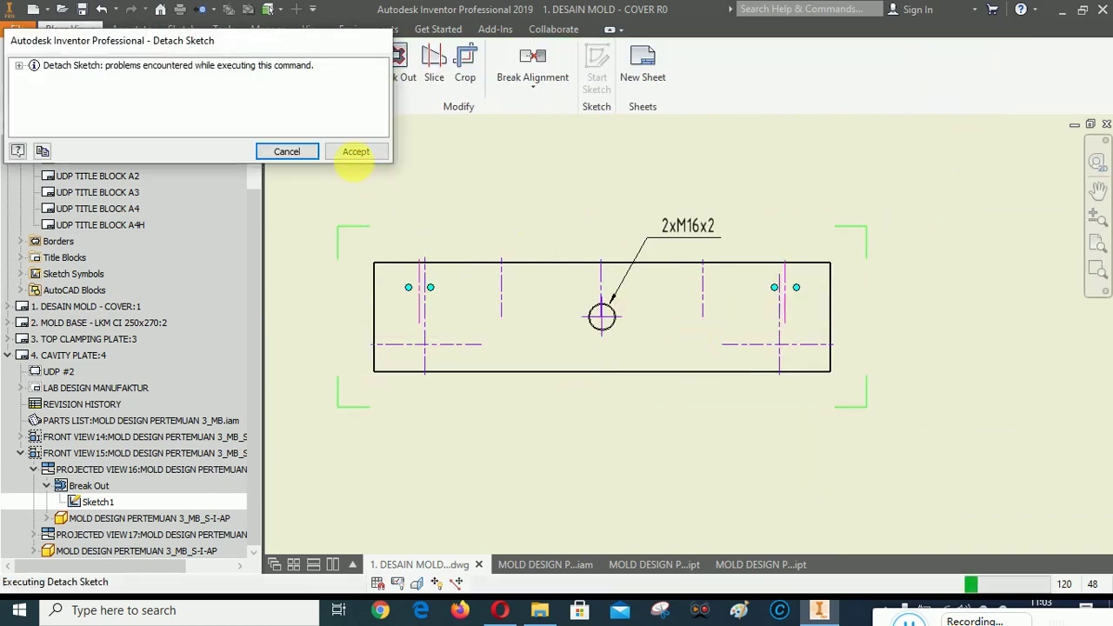
left_click(354, 152)
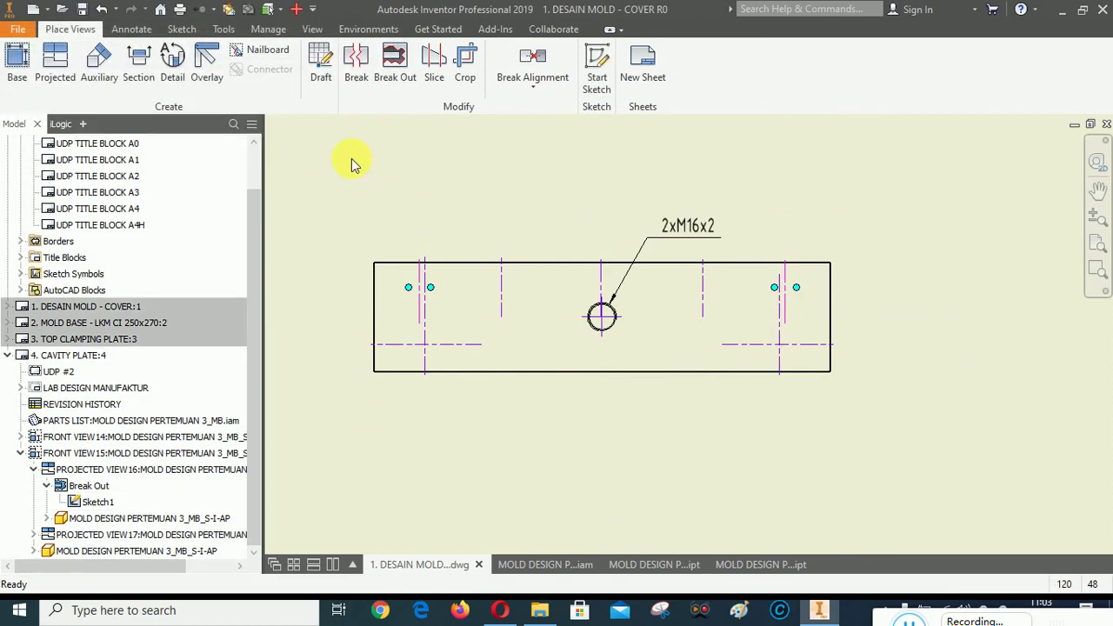
Set the side view's display style to Hidden Line so that its concealed edges are shown.
right_click(423, 248)
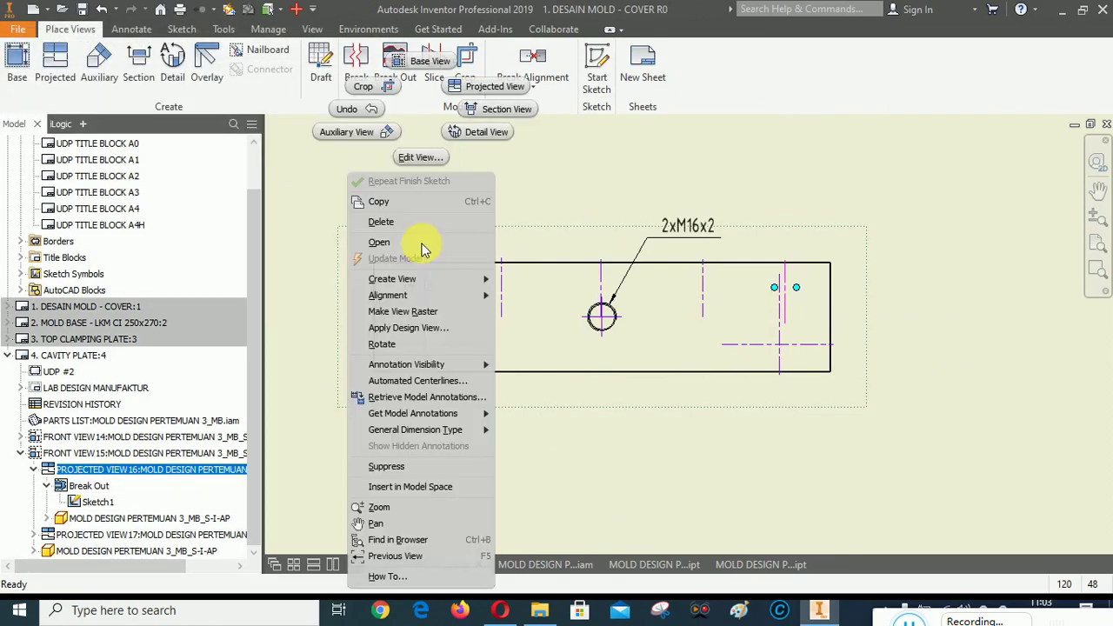
left_click(422, 159)
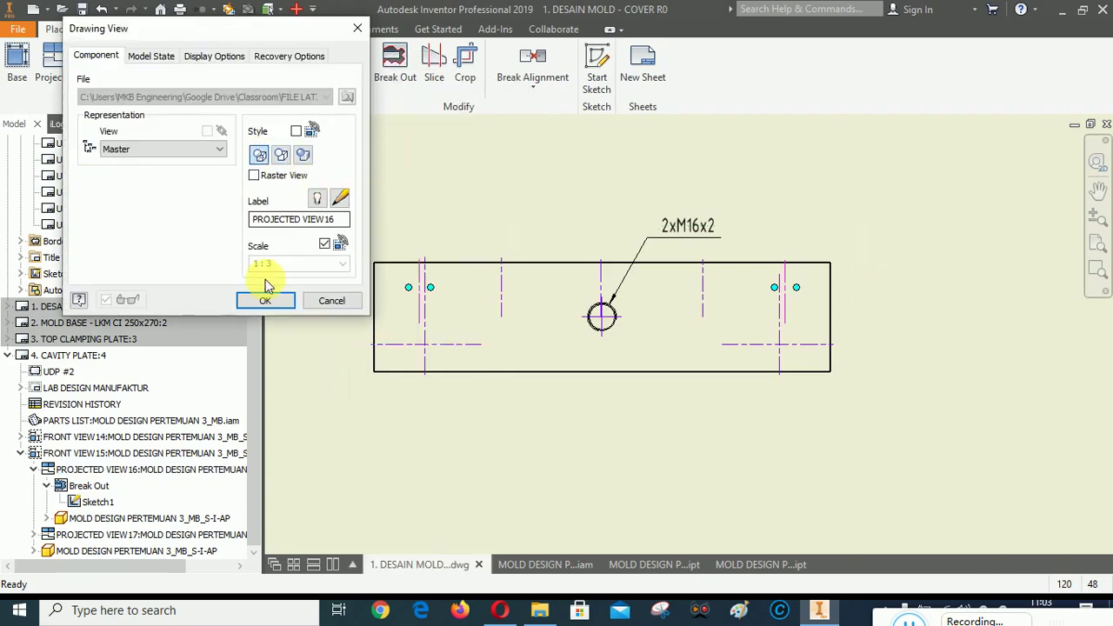
left_click(267, 300)
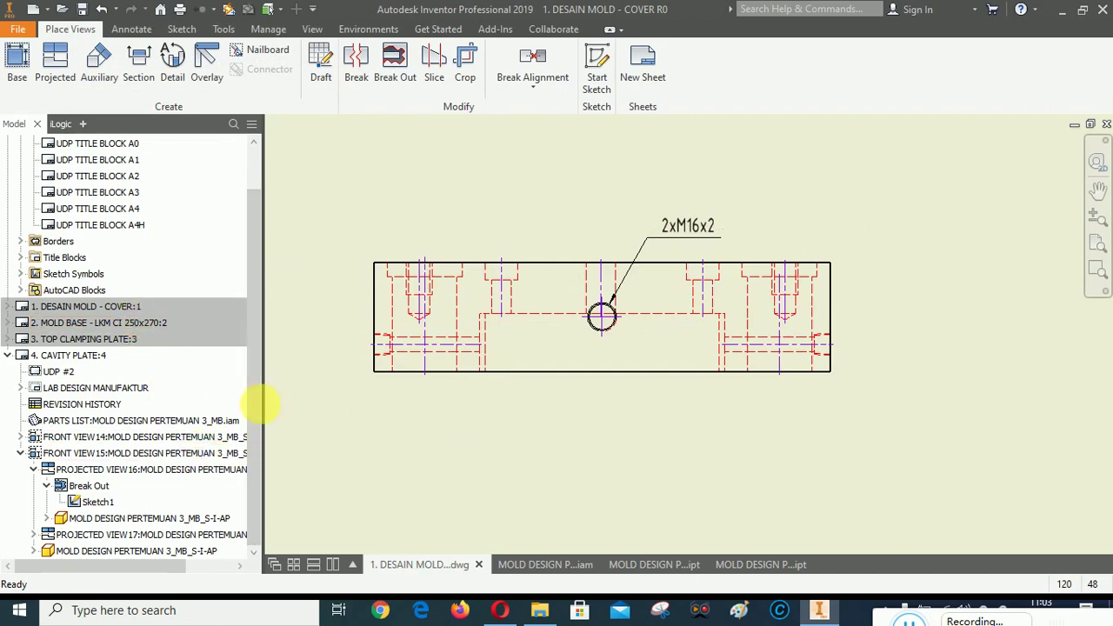
Try to redefine the side view's break-out by taking only its depth from the left threaded hole's lower corner point.
right_click(84, 487)
left_click(113, 516)
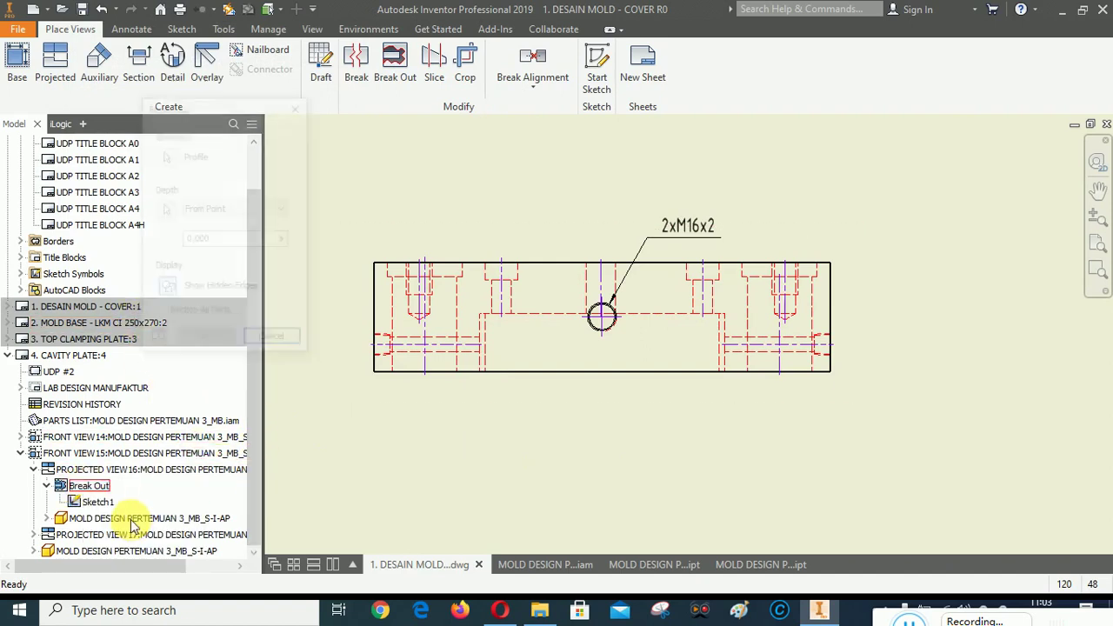
left_click(165, 211)
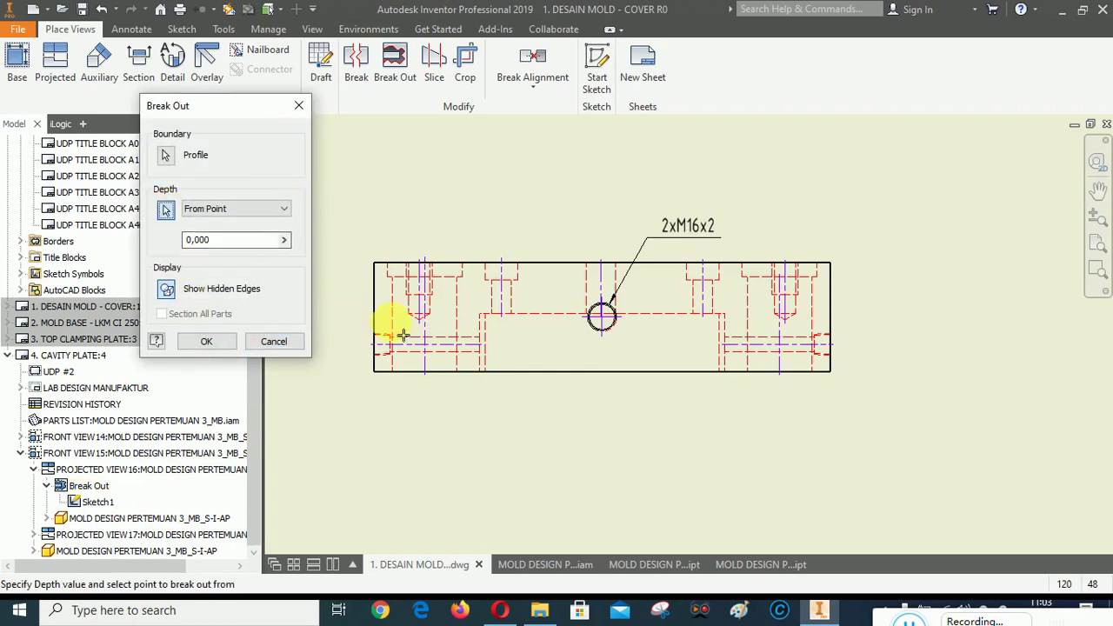
scroll(404, 335, "up", 5)
left_click(454, 291)
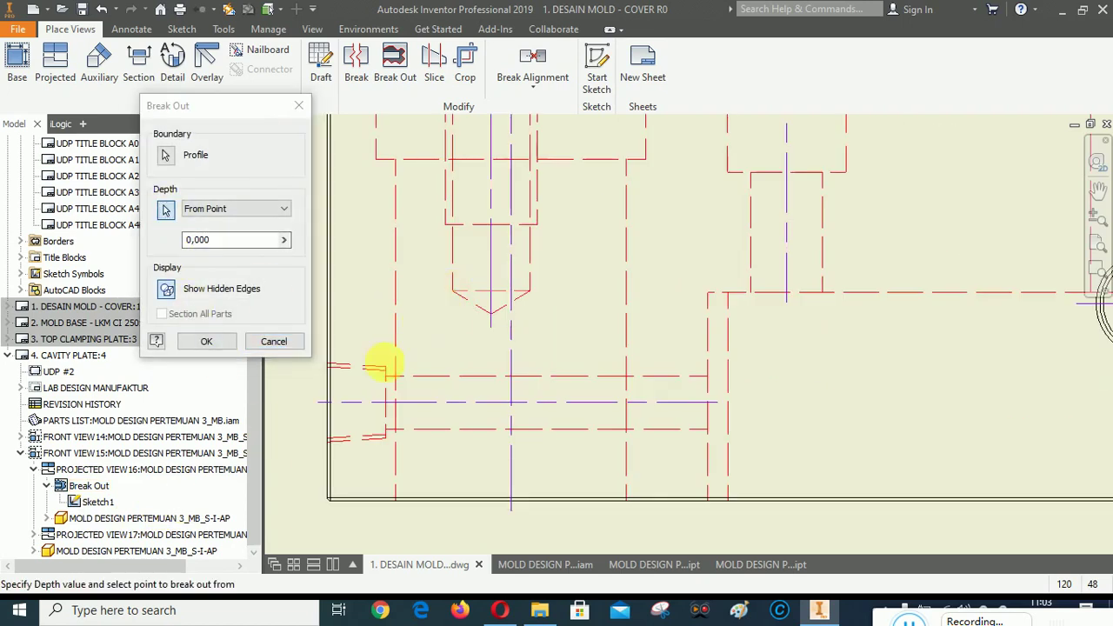
left_click(209, 343)
scroll(372, 360, "down", 5)
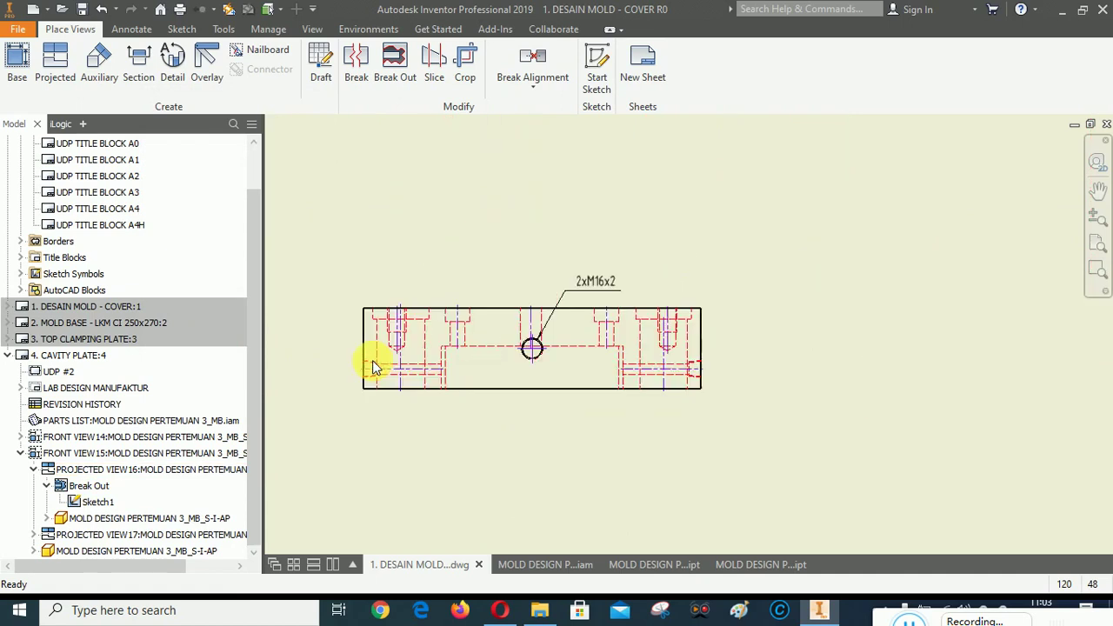
scroll(378, 374, "down", 3)
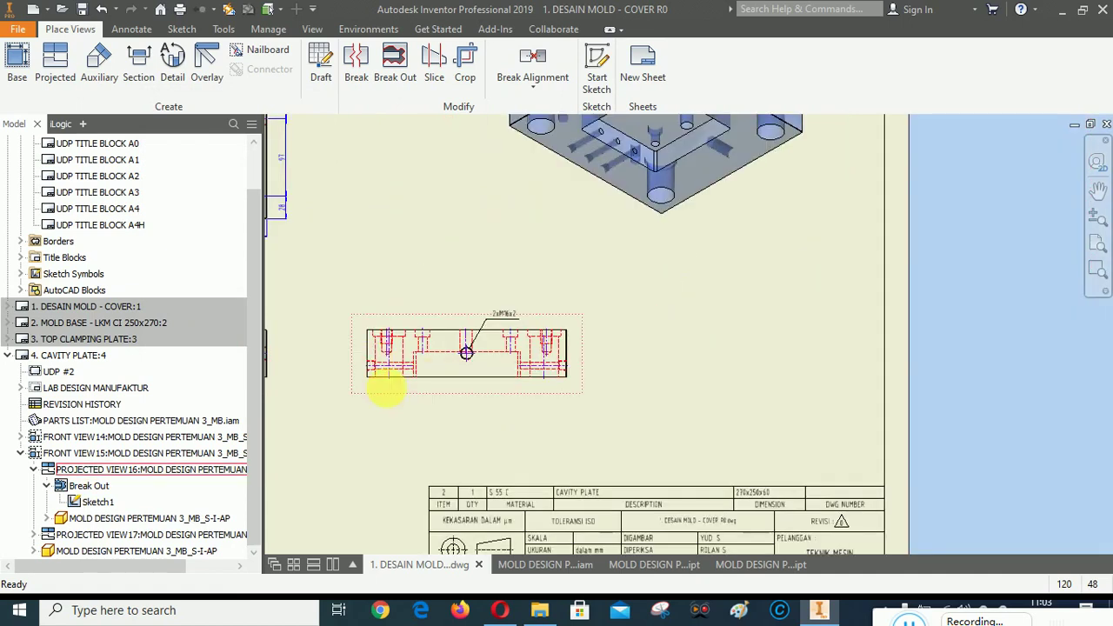
Redefine the side view's break-out with the rectangle as its profile and its depth from the left threaded hole's lower corner, accepting the change.
right_click(92, 485)
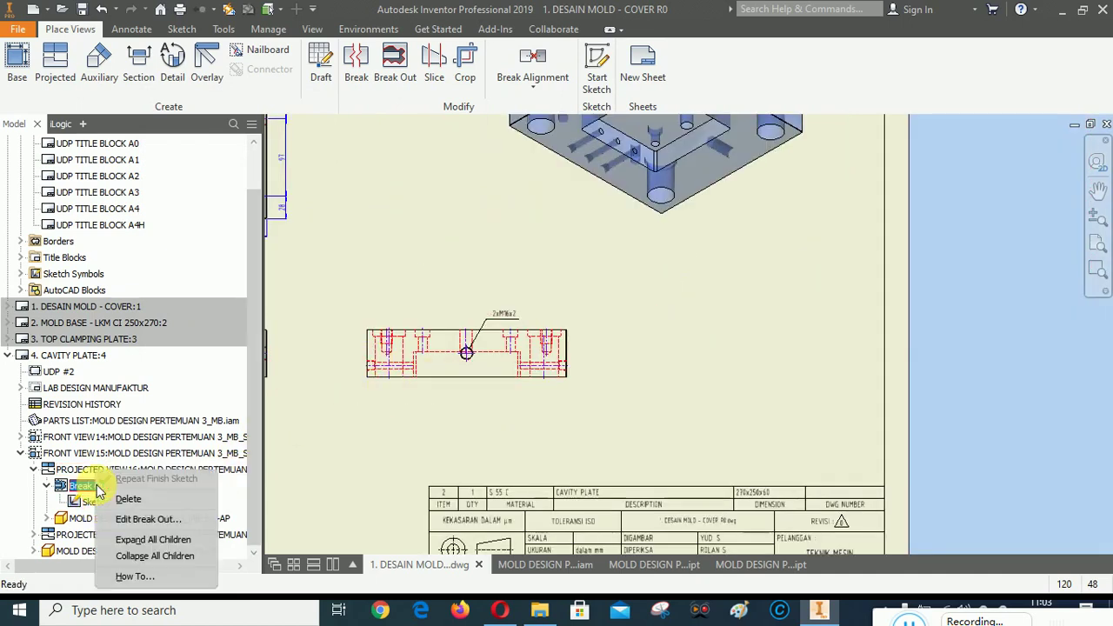
left_click(142, 520)
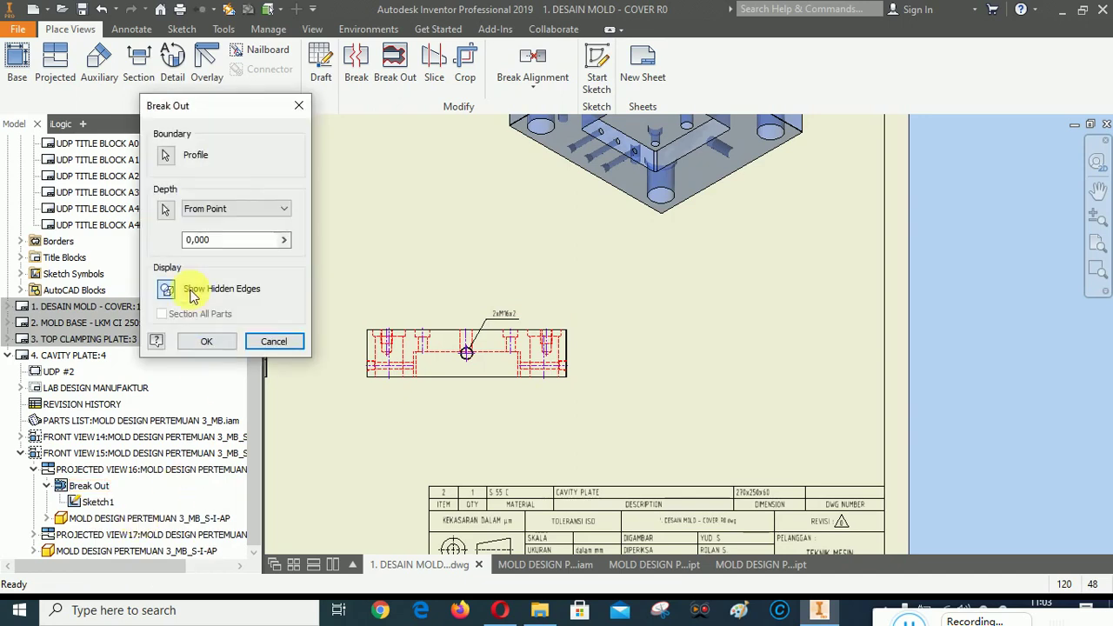
left_click(166, 157)
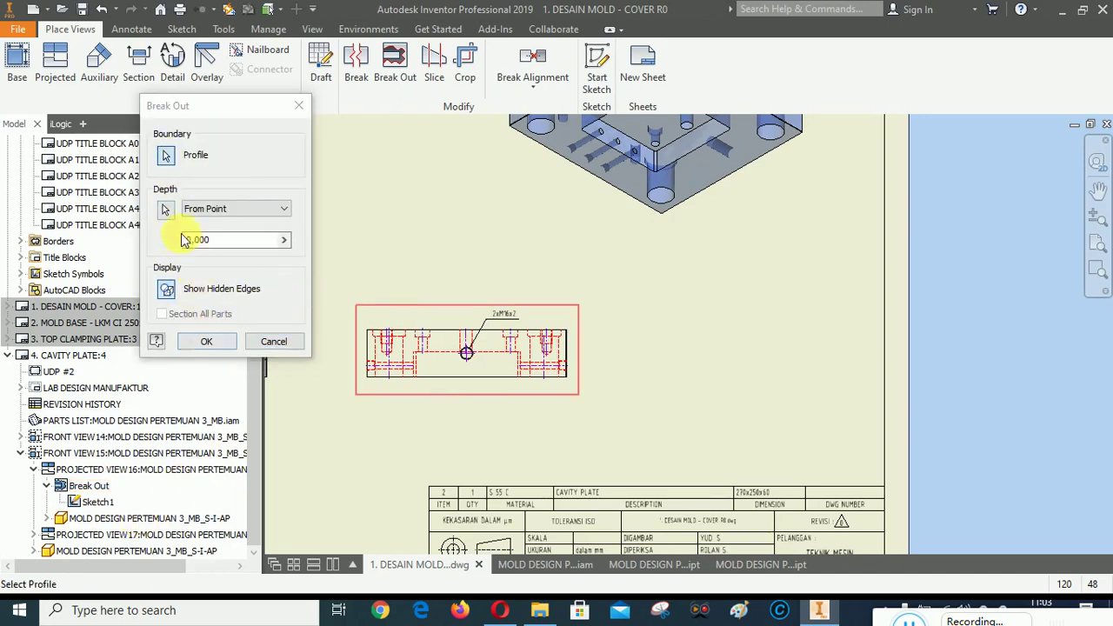
left_click(163, 208)
scroll(391, 374, "up", 5)
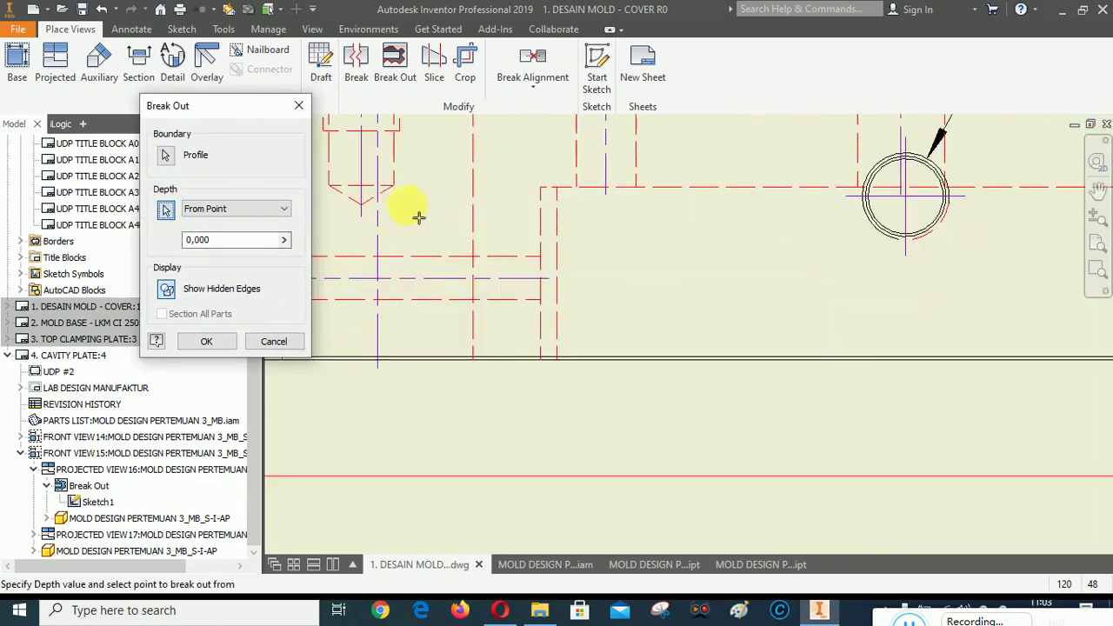
left_click(213, 343)
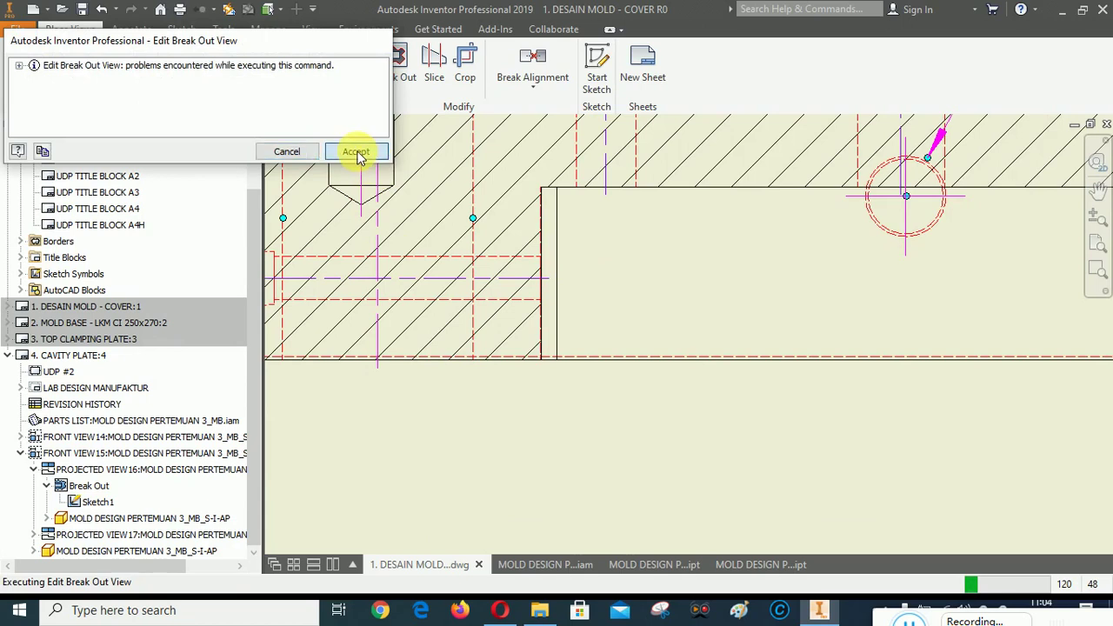
left_click(357, 152)
scroll(406, 420, "down", 5)
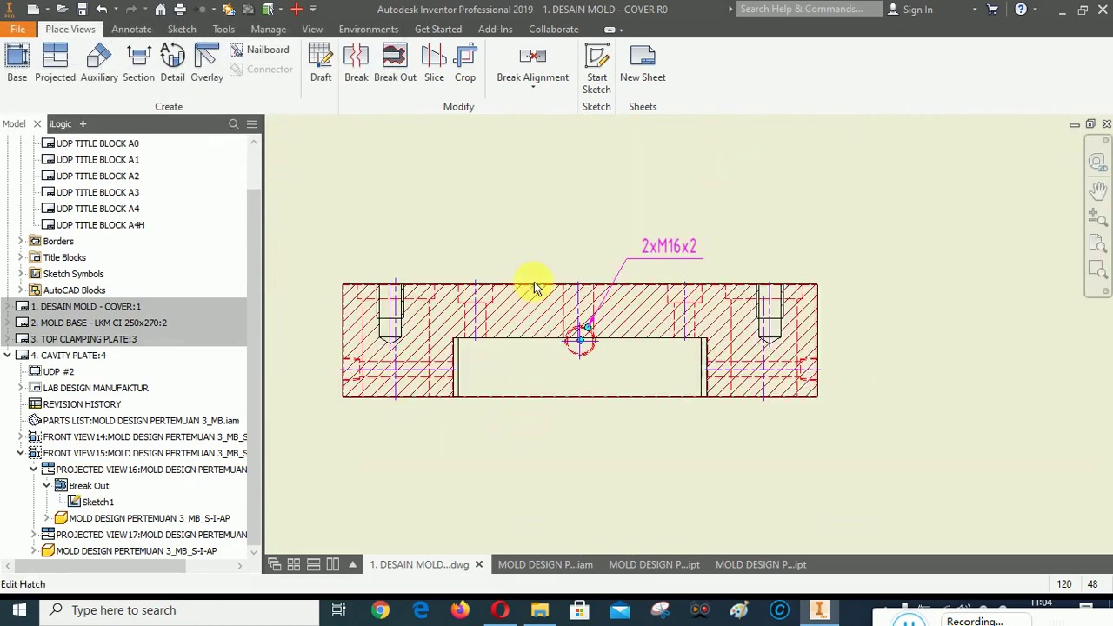
Set the sectioned side view's display style to Hidden Line Removed.
right_click(535, 266)
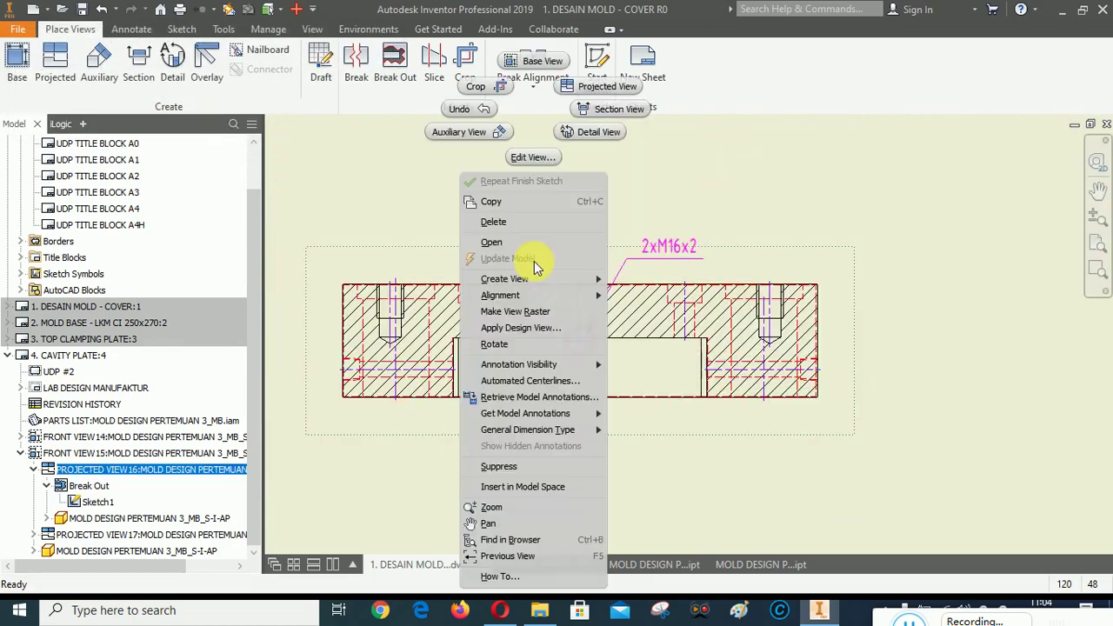
left_click(538, 160)
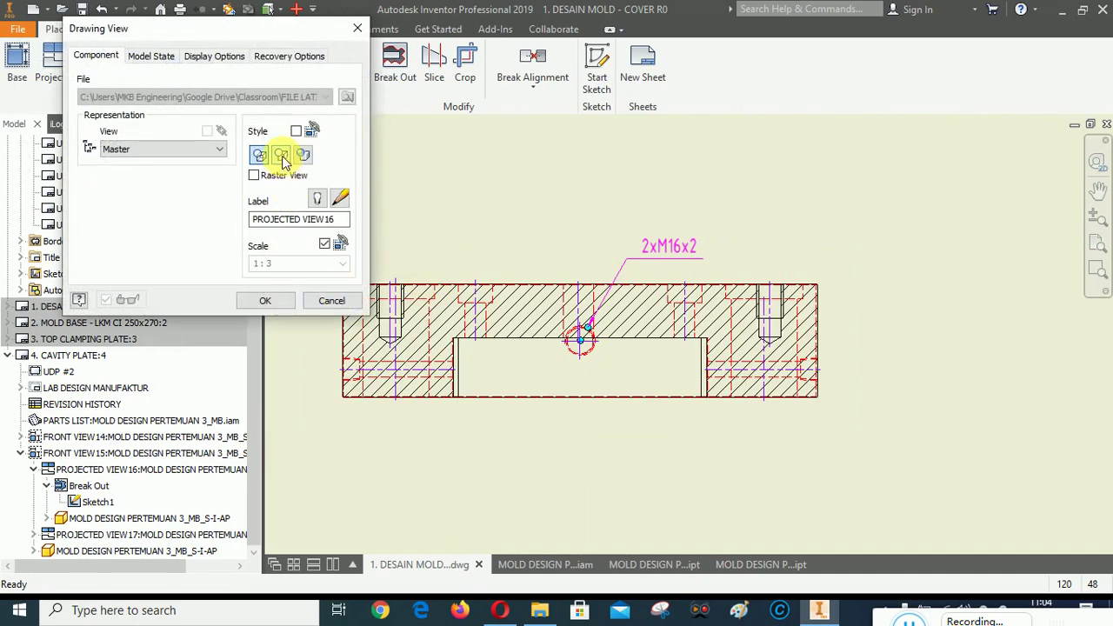
left_click(281, 157)
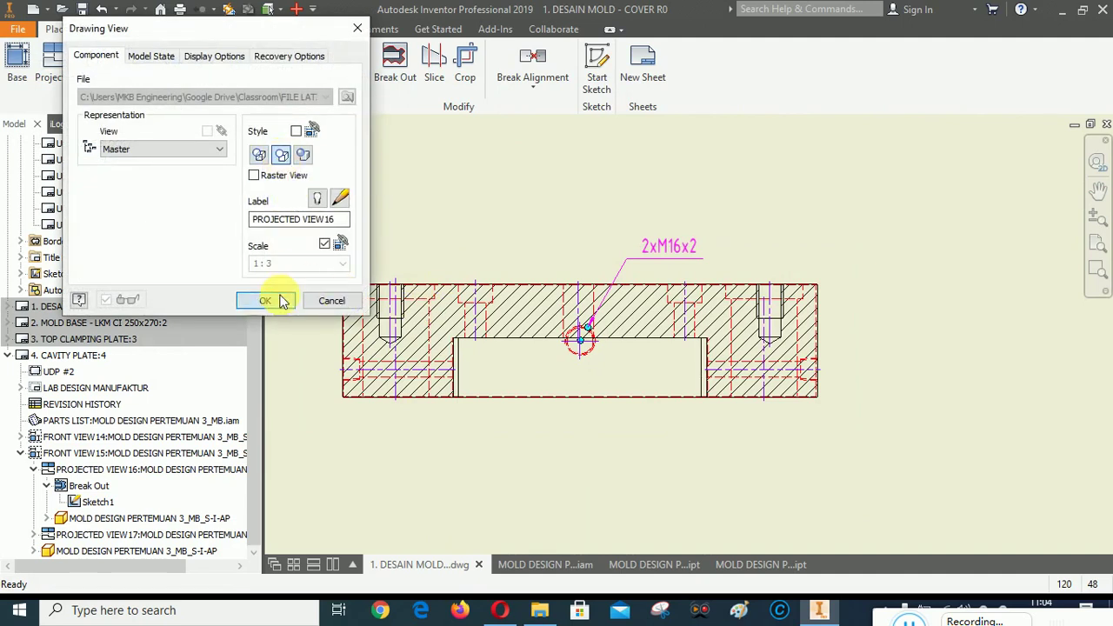
left_click(281, 301)
Delete the side view's surplus centerlines and center mark, keeping only the centerlines of the two threaded blind holes.
scroll(392, 403, "up", 3)
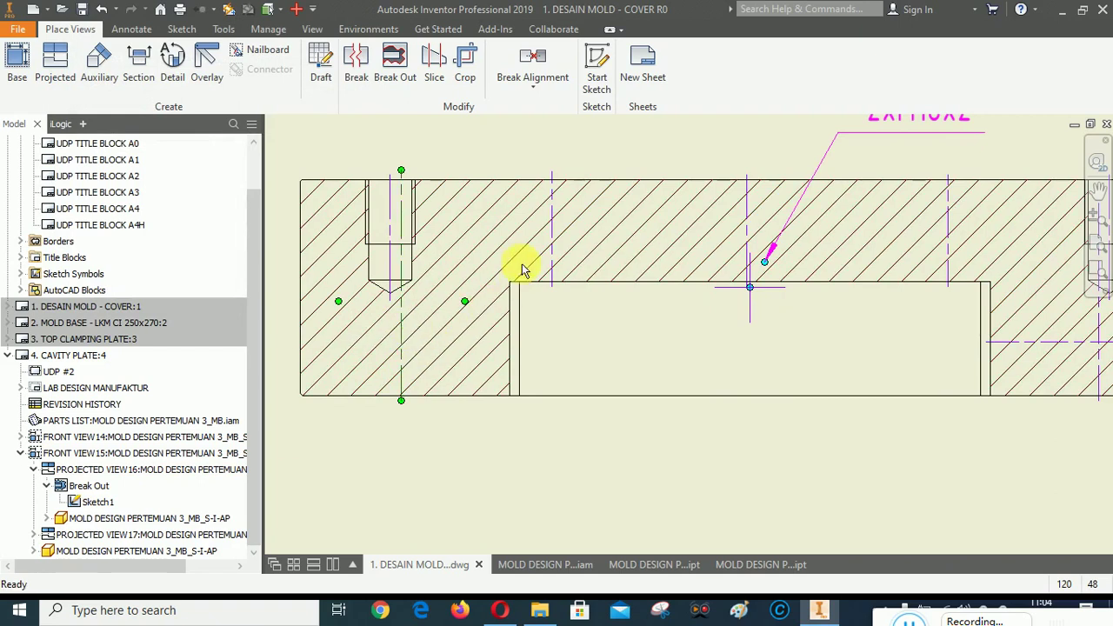
key("Delete")
left_click(551, 226)
key("Delete")
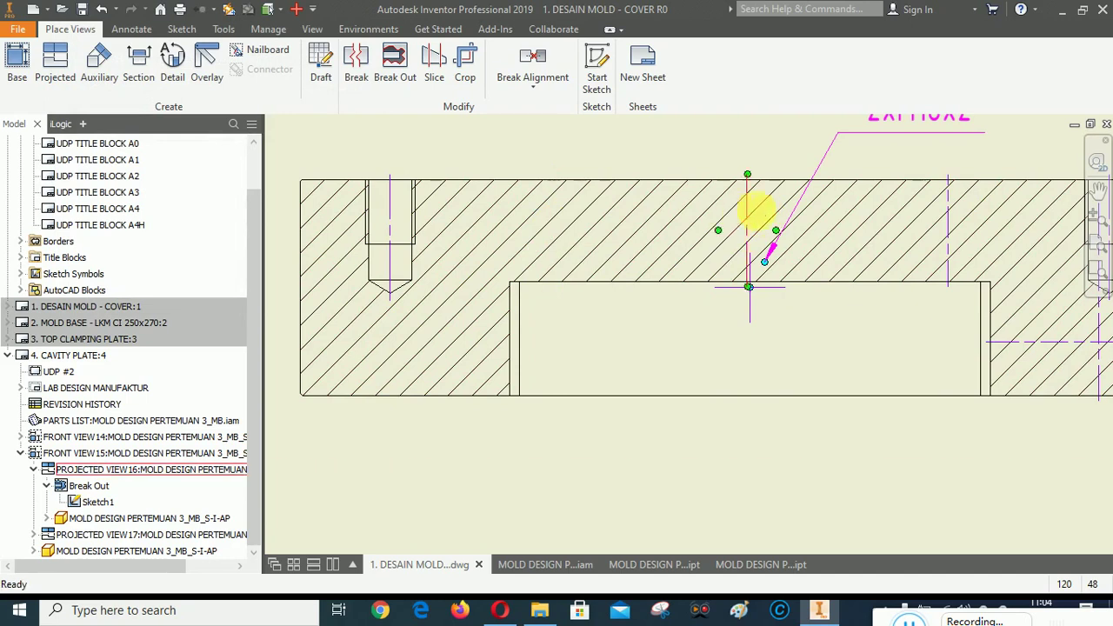
left_click(748, 209)
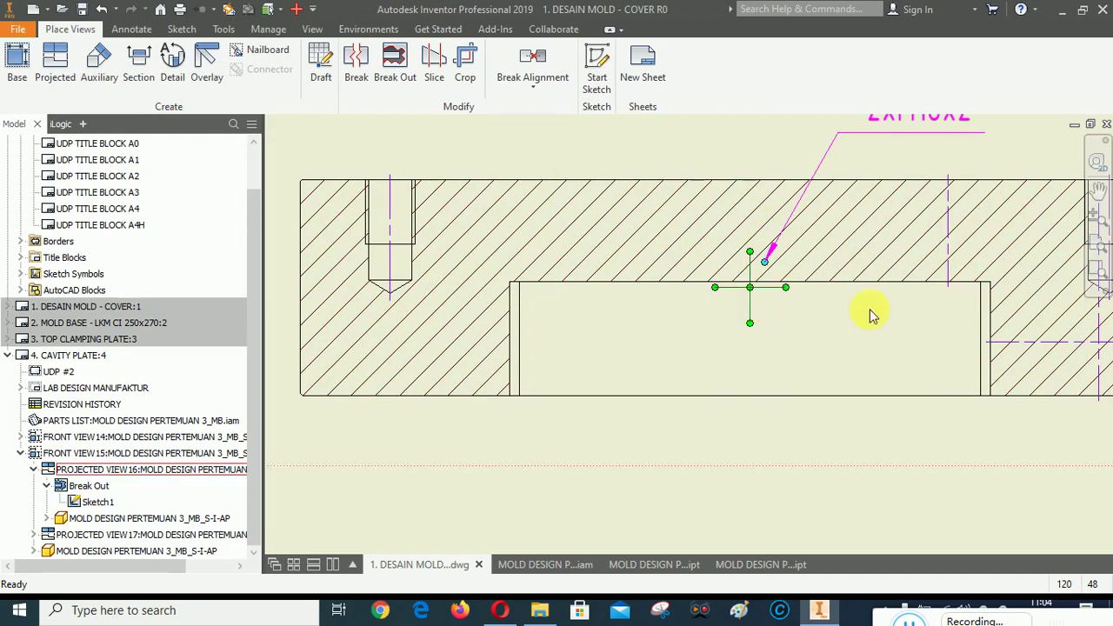
key("Delete")
key("Delete")
Delete the detached 2xM16x2 hole note from the side view.
scroll(619, 346, "up", 2)
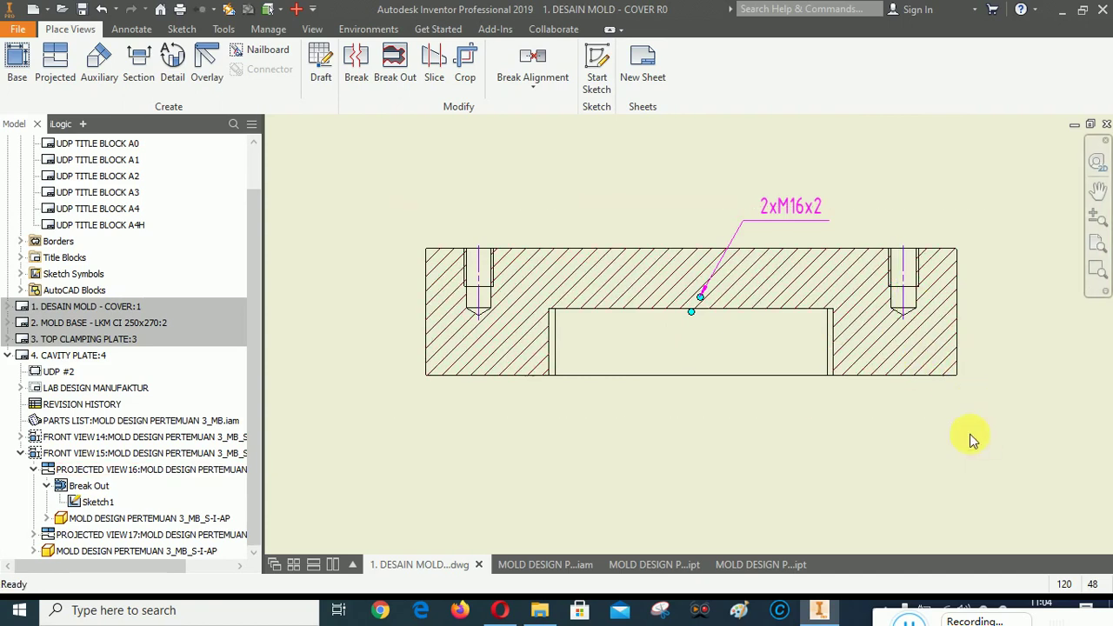
scroll(717, 266, "up", 2)
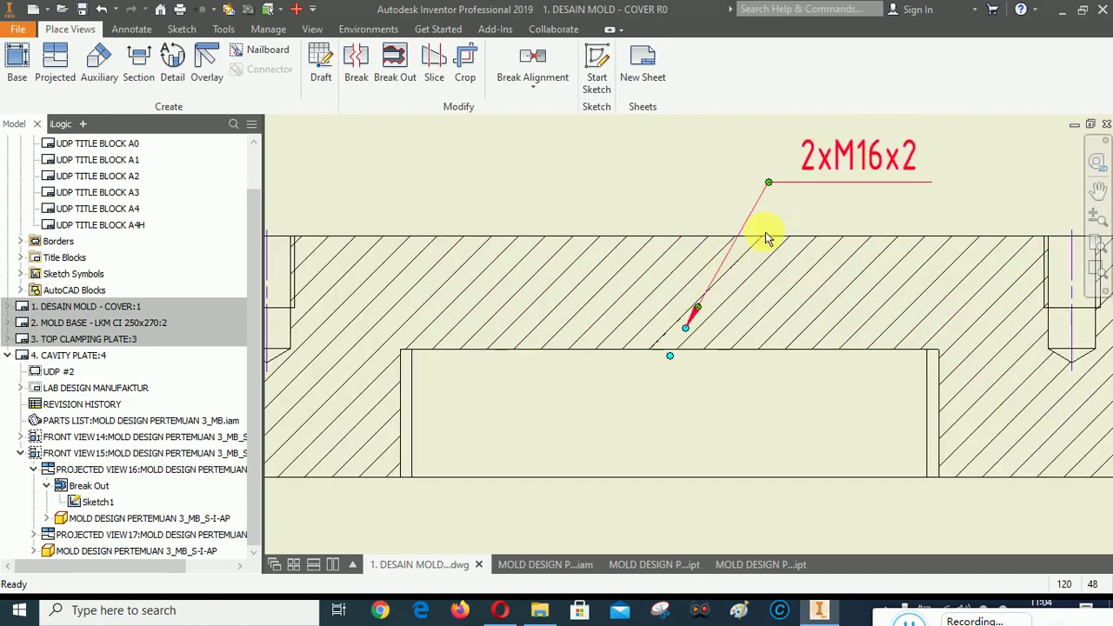
left_click(840, 162)
key("Delete")
scroll(635, 323, "down", 2)
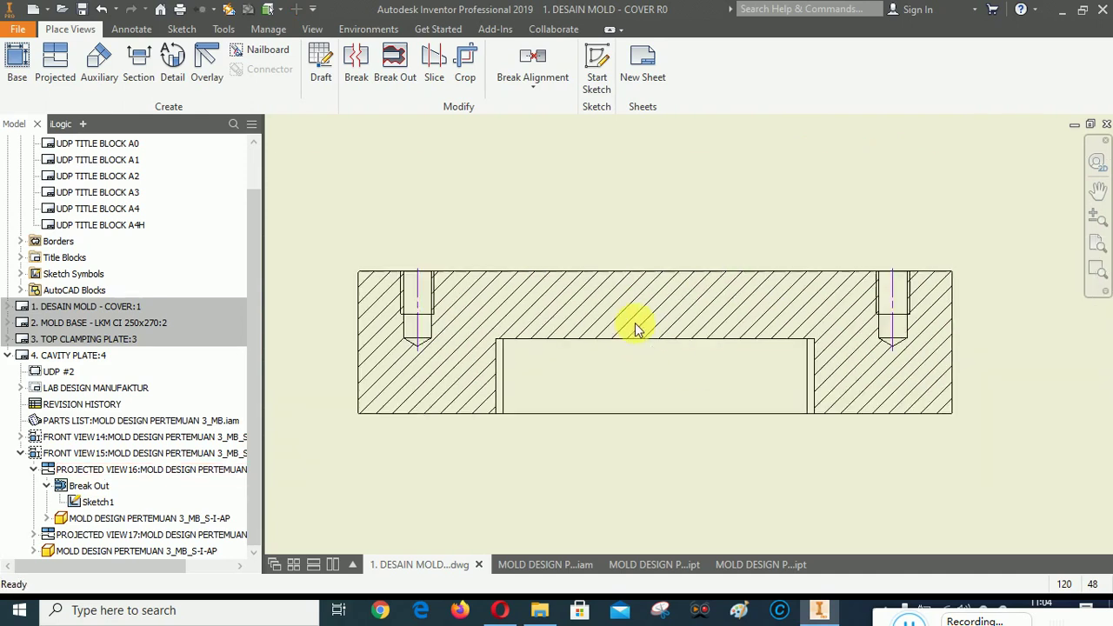
Dimension the thread depth of the sectioned side view's left blind hole from the plate's top edge, placing it outside the left edge.
scroll(609, 459, "down", 2)
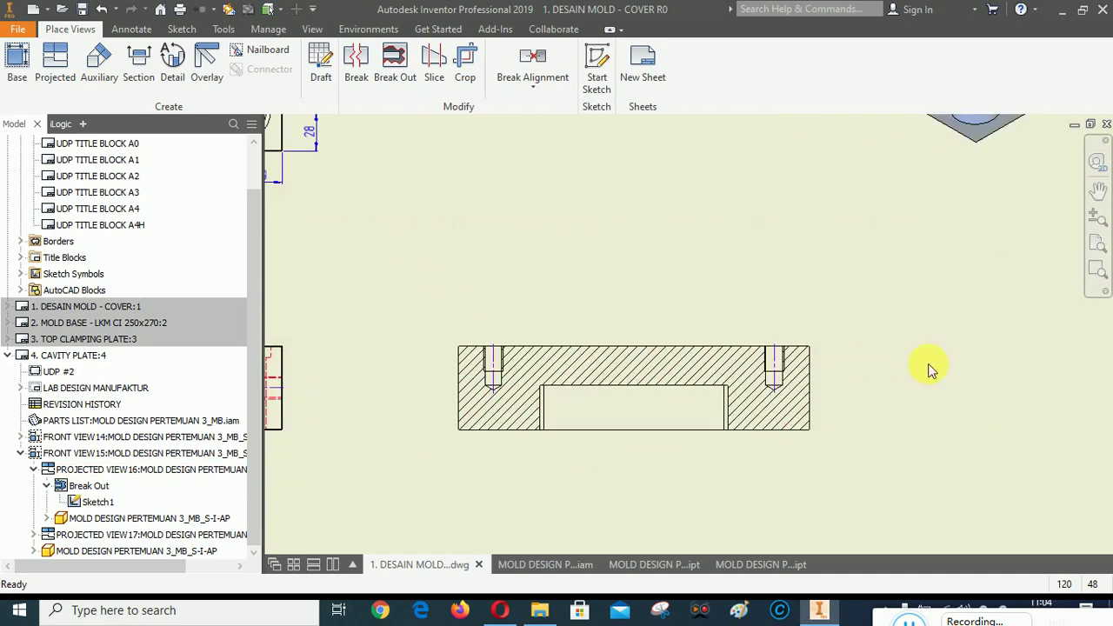
left_click(1099, 275)
left_click_drag(441, 288, 827, 522)
scroll(744, 317, "down", 2)
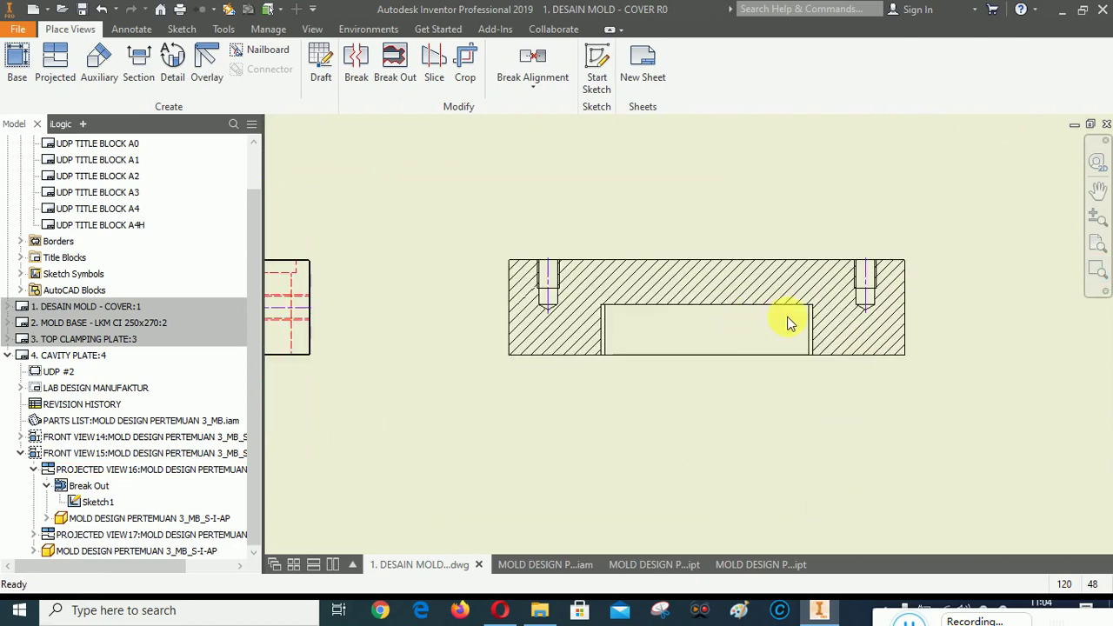
left_click(1097, 274)
left_click_drag(476, 208, 646, 414)
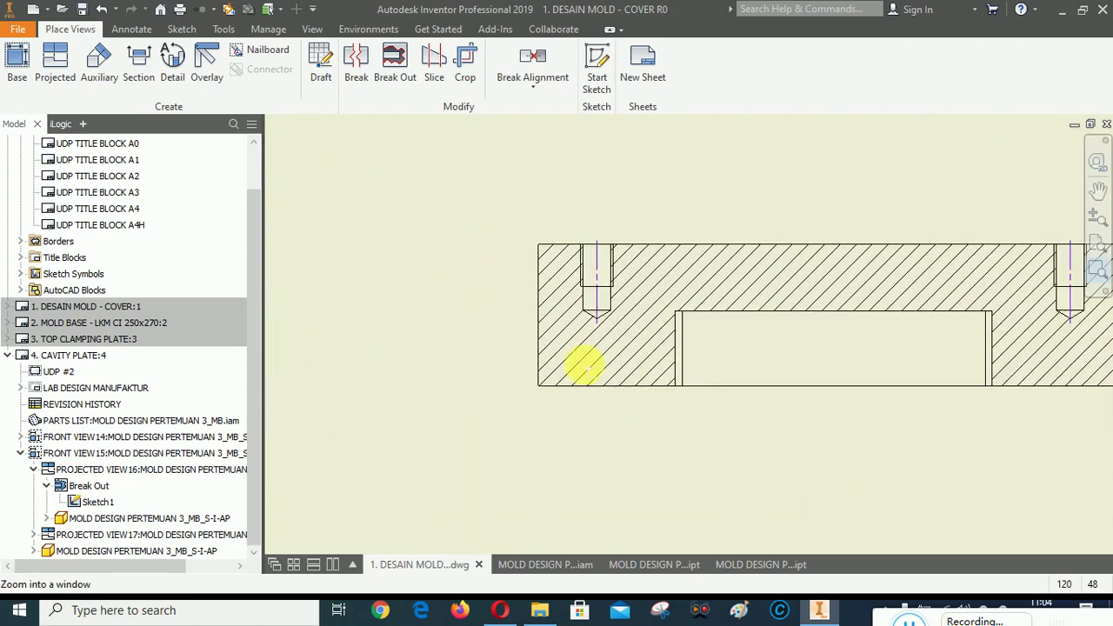
left_click(133, 29)
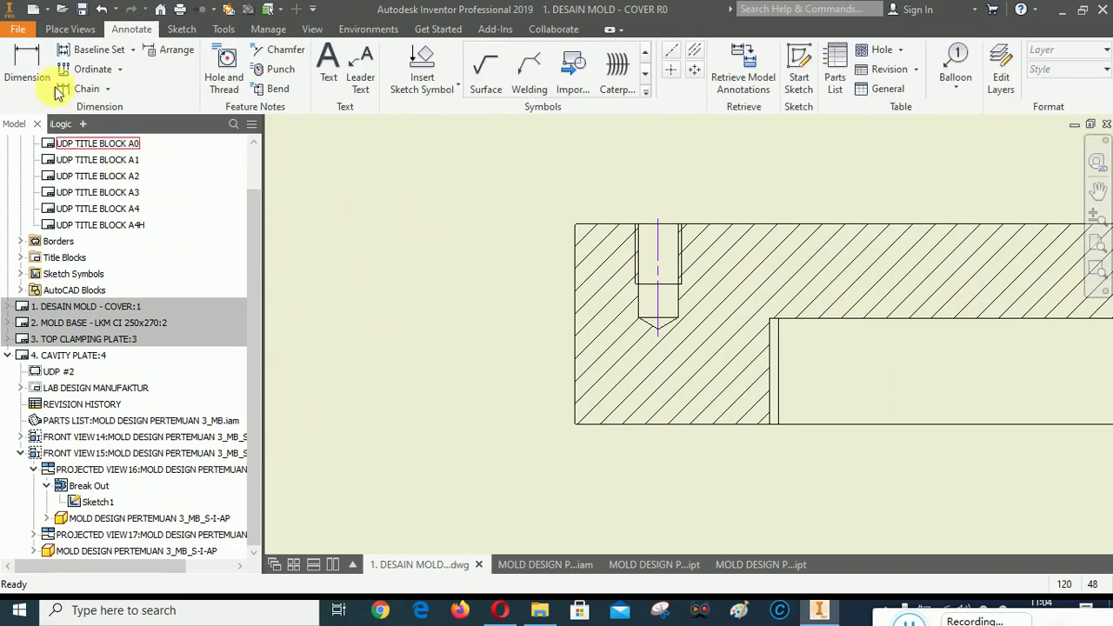
left_click(31, 70)
scroll(634, 257, "up", 2)
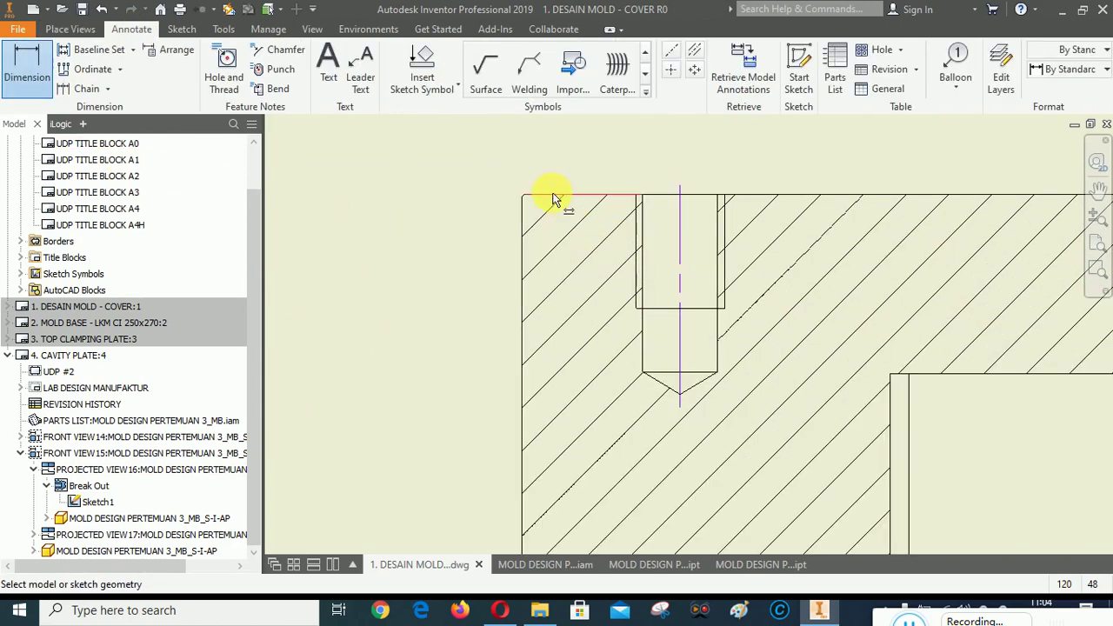
left_click(551, 194)
left_click(637, 310)
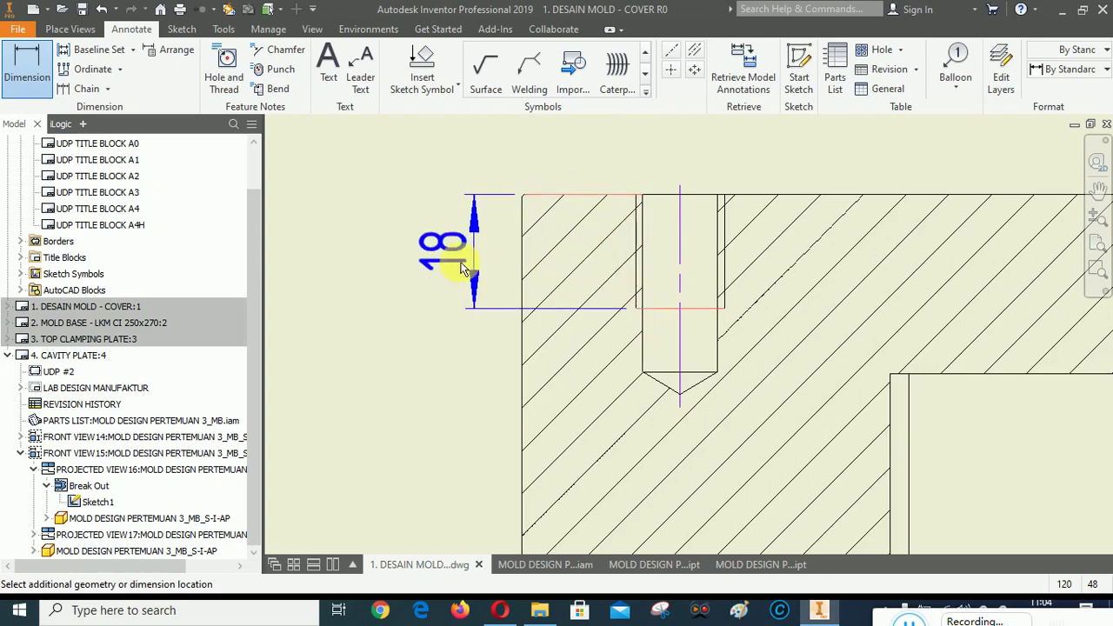
left_click(433, 322)
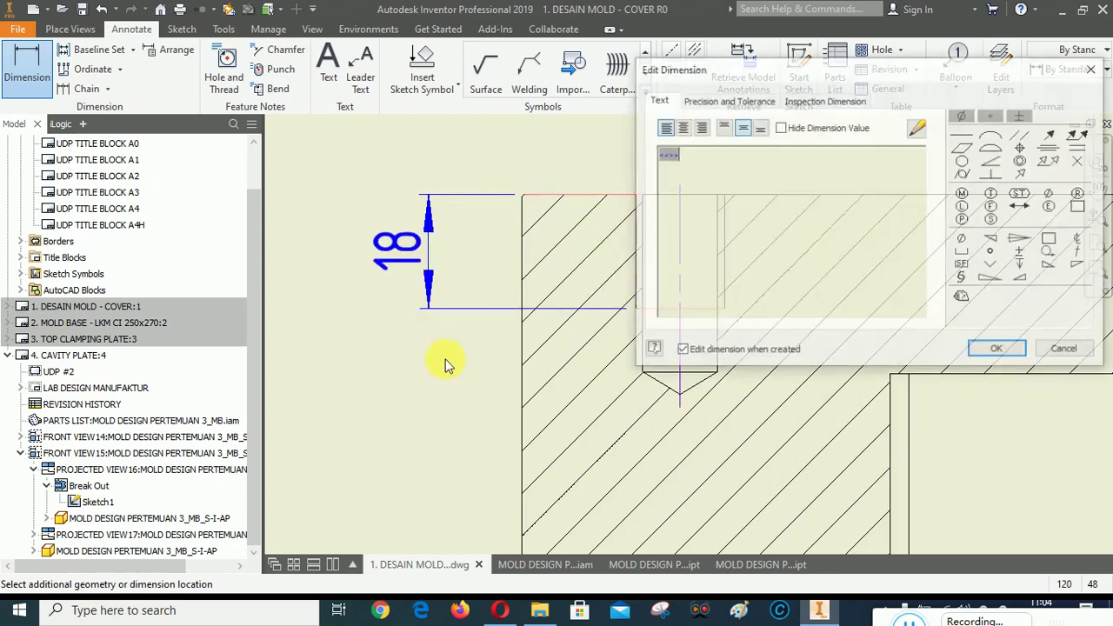
left_click(983, 345)
Dimension the same hole's drilled depth from the plate's top edge to the start of its conical tip, outside the thread-depth dimension.
left_click(565, 196)
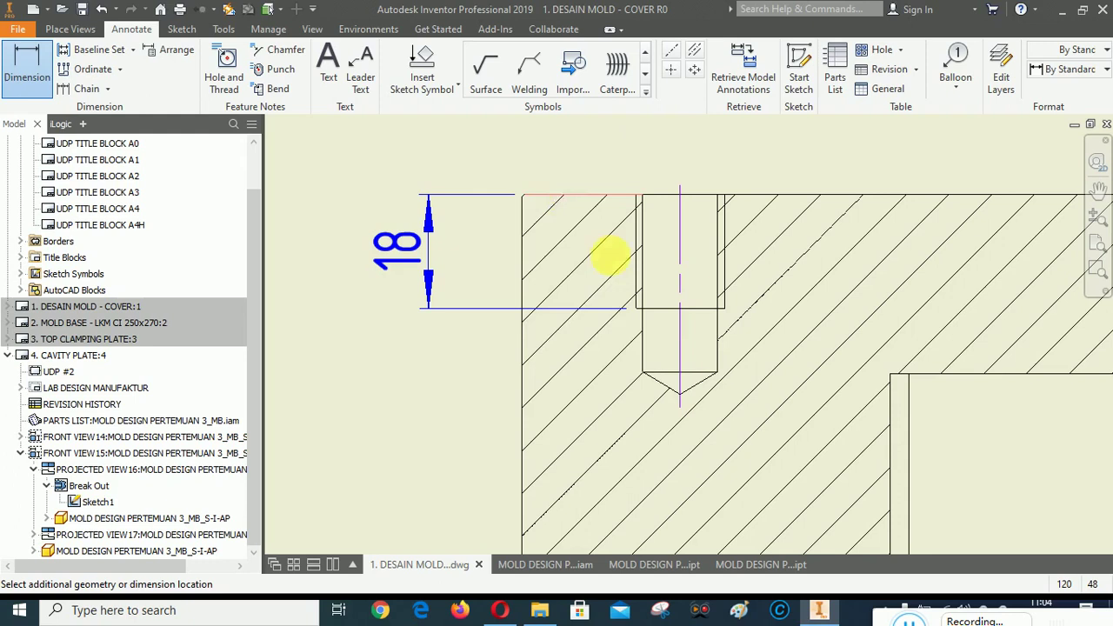
left_click(654, 383)
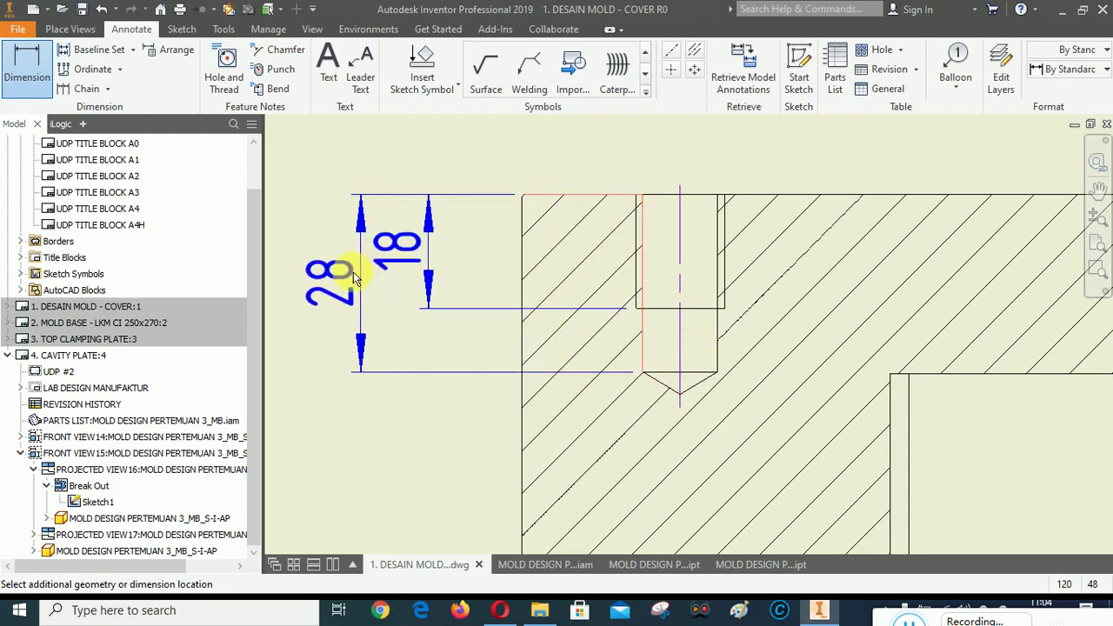
left_click(399, 329)
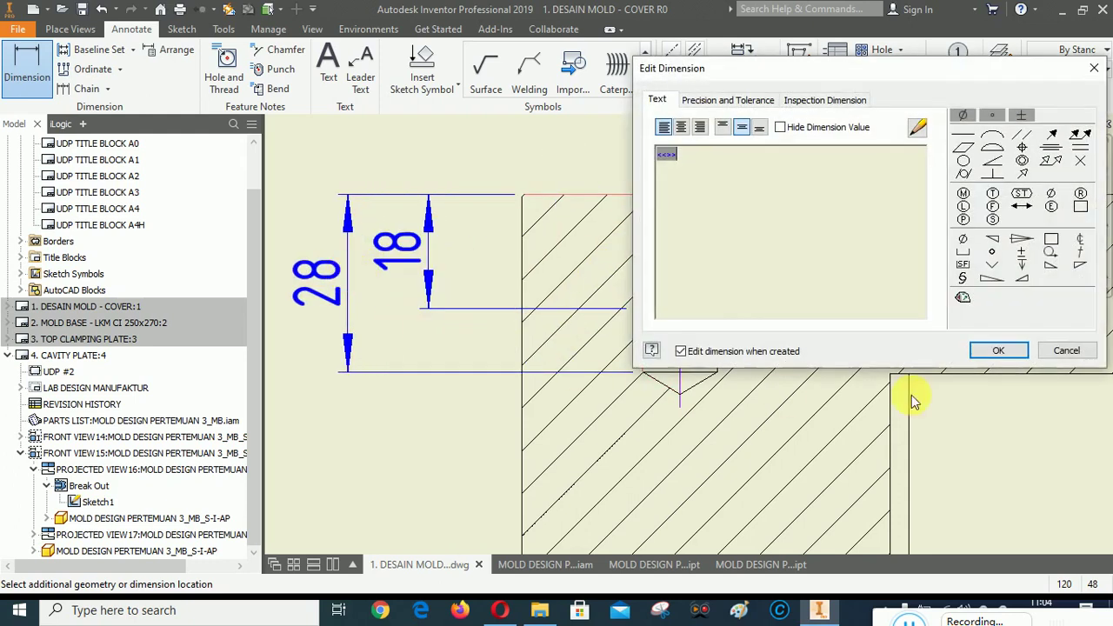
left_click(991, 349)
right_click(442, 460)
left_click(422, 332)
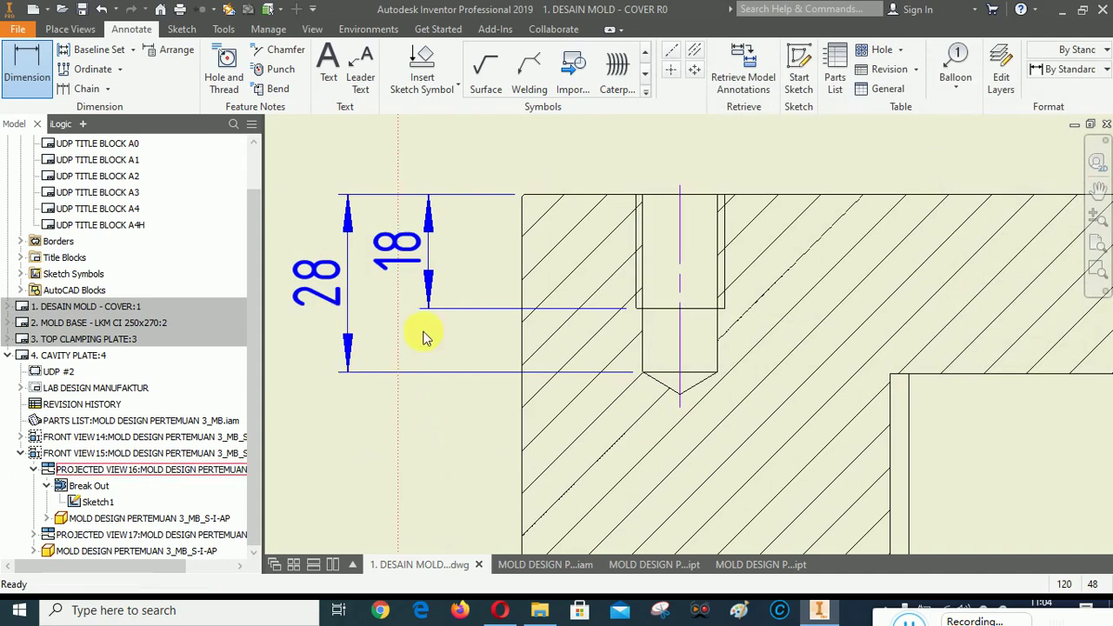
Arrange the thread-depth and drilled-depth dimensions together, using the plate's left edge as the contour reference.
left_click(417, 268)
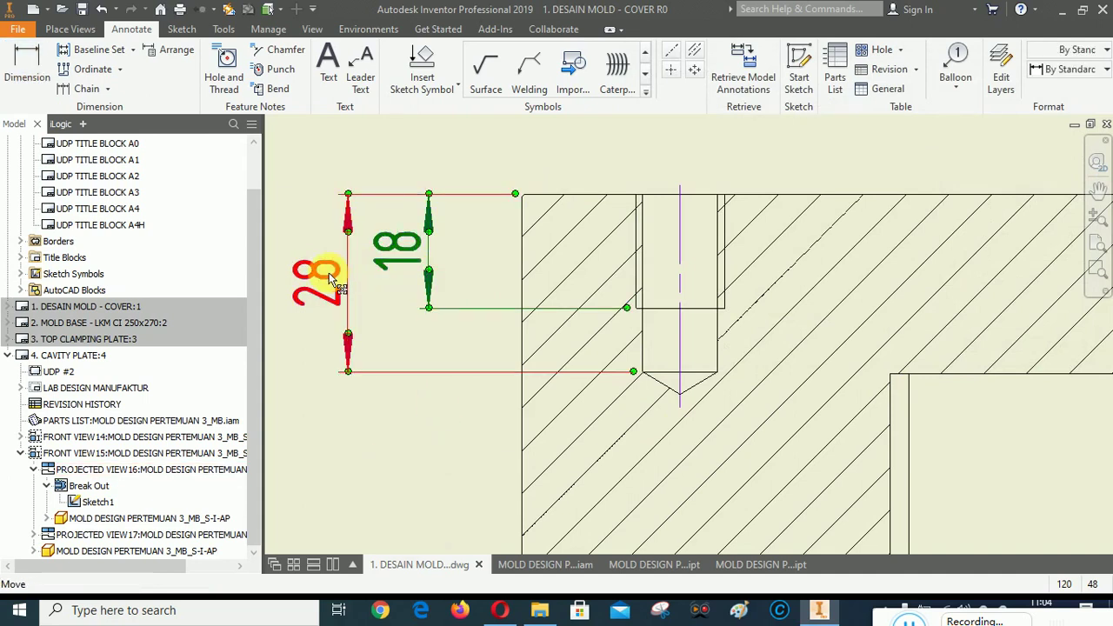
right_click(331, 278)
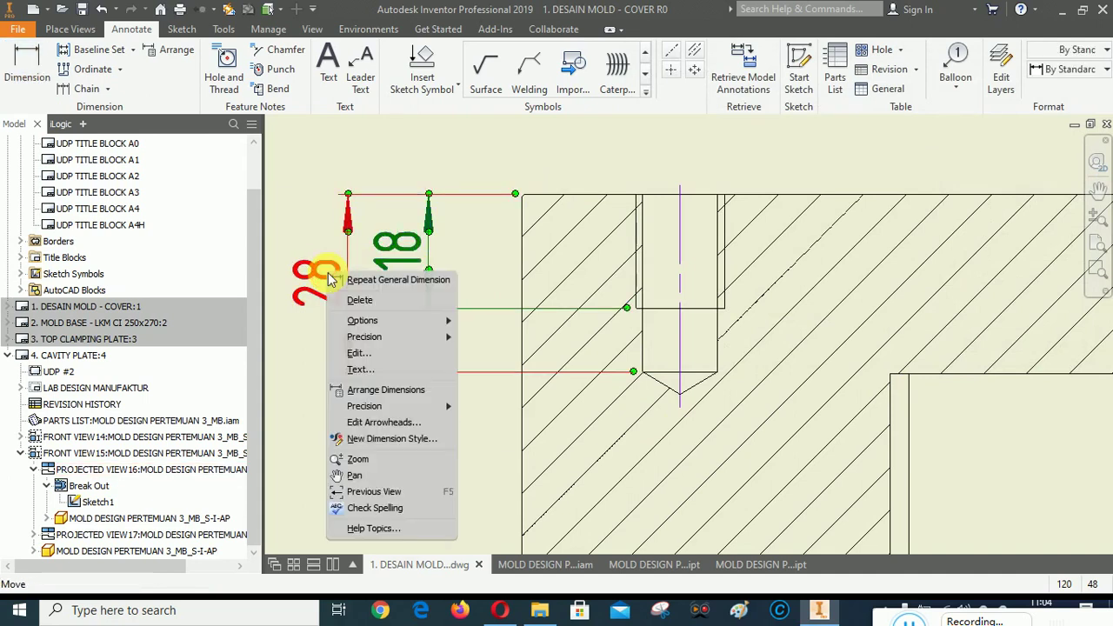
left_click(380, 390)
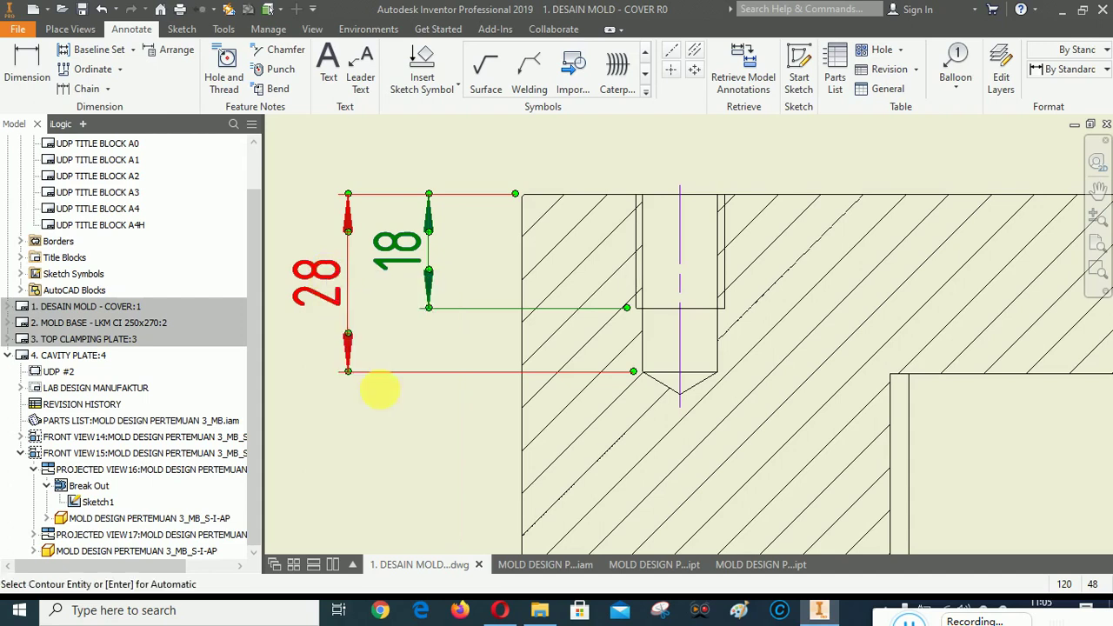
left_click(522, 255)
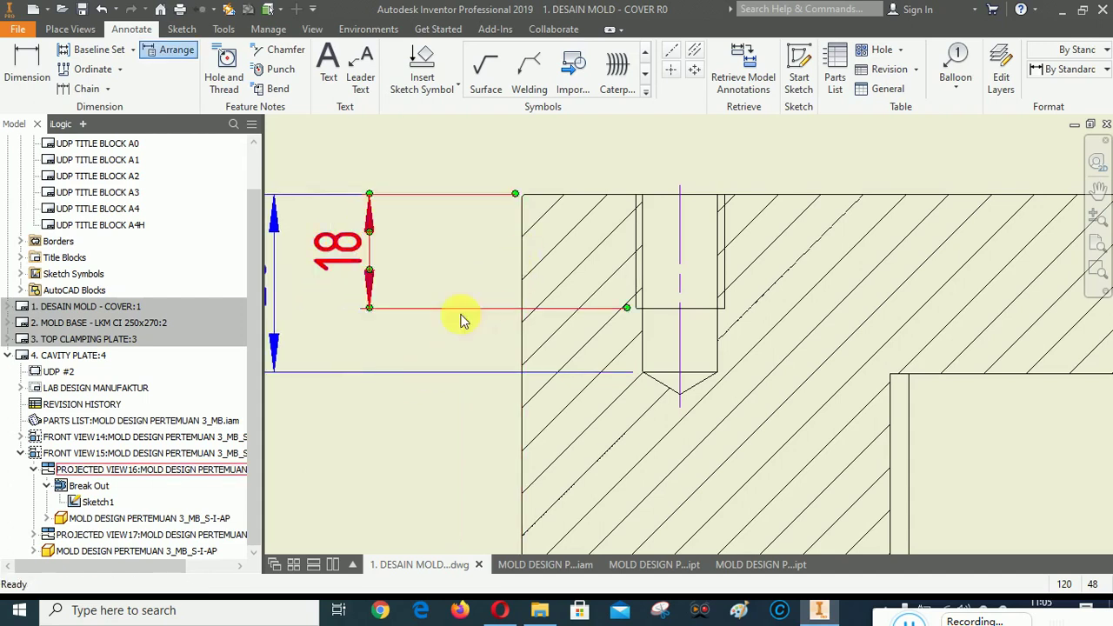
Add a hole and thread note to the left threaded hole's opening, placing the text above the sectioned side view.
scroll(435, 324, "down", 3)
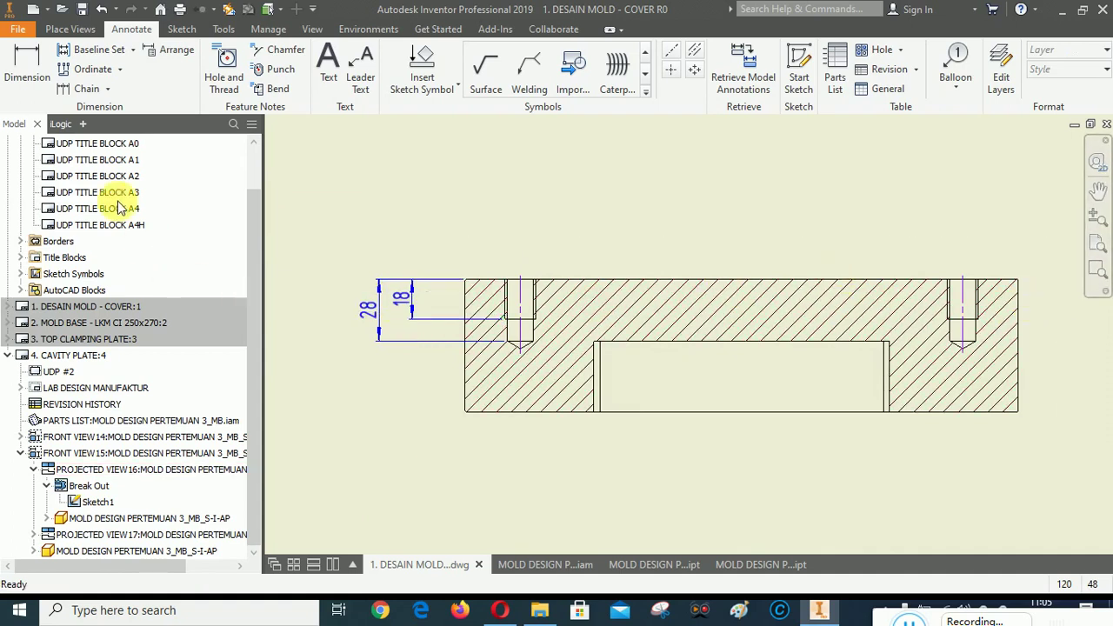
left_click(228, 61)
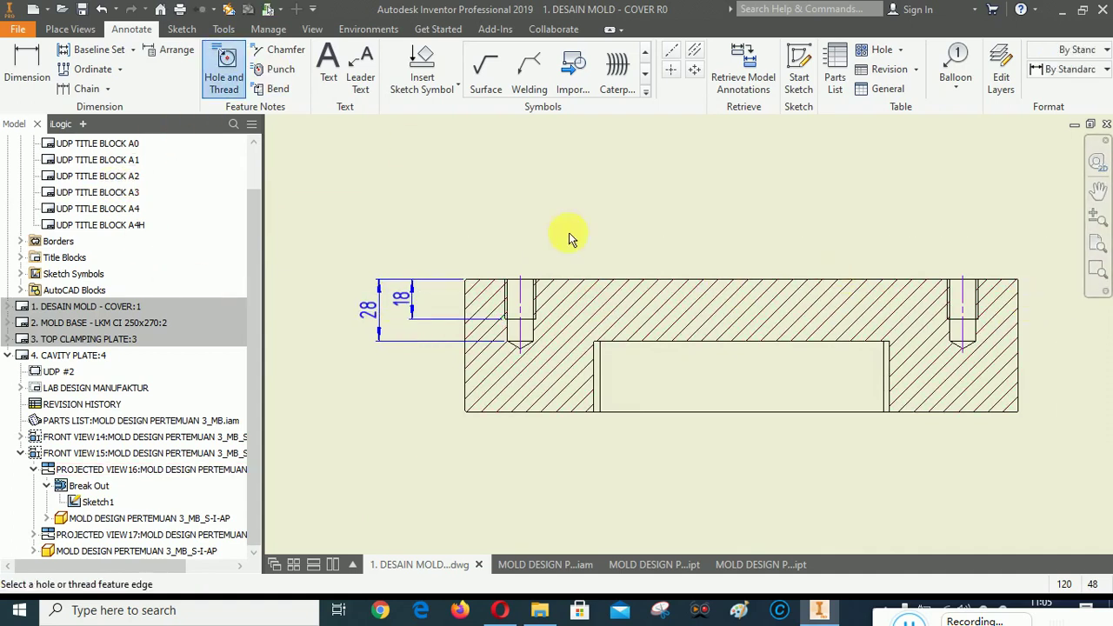
scroll(595, 288, "up", 5)
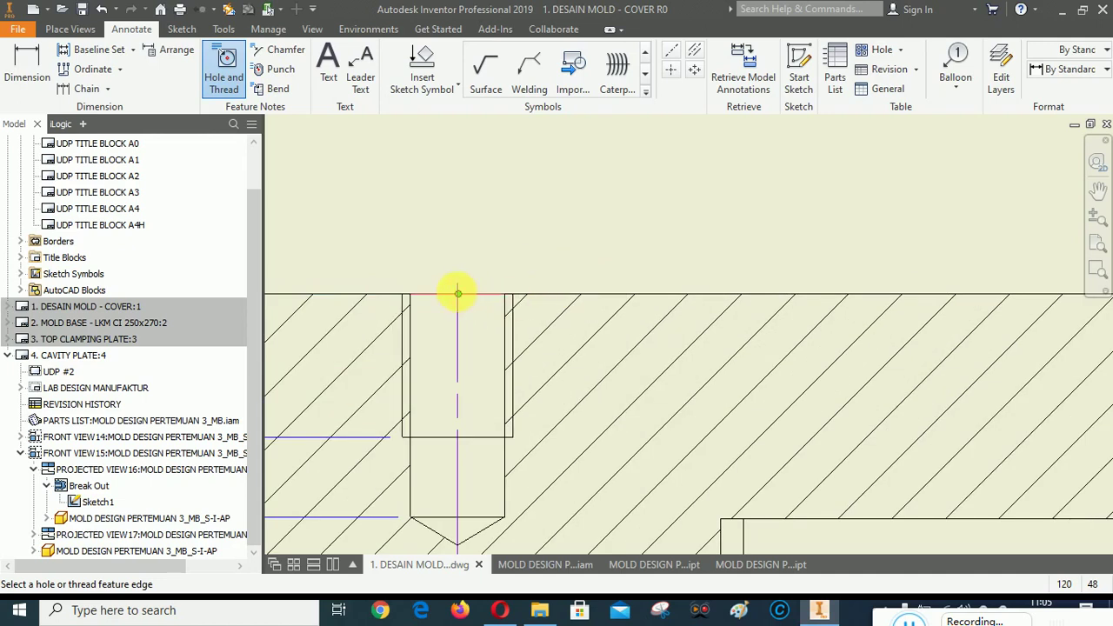
left_click(458, 293)
scroll(483, 309, "down", 3)
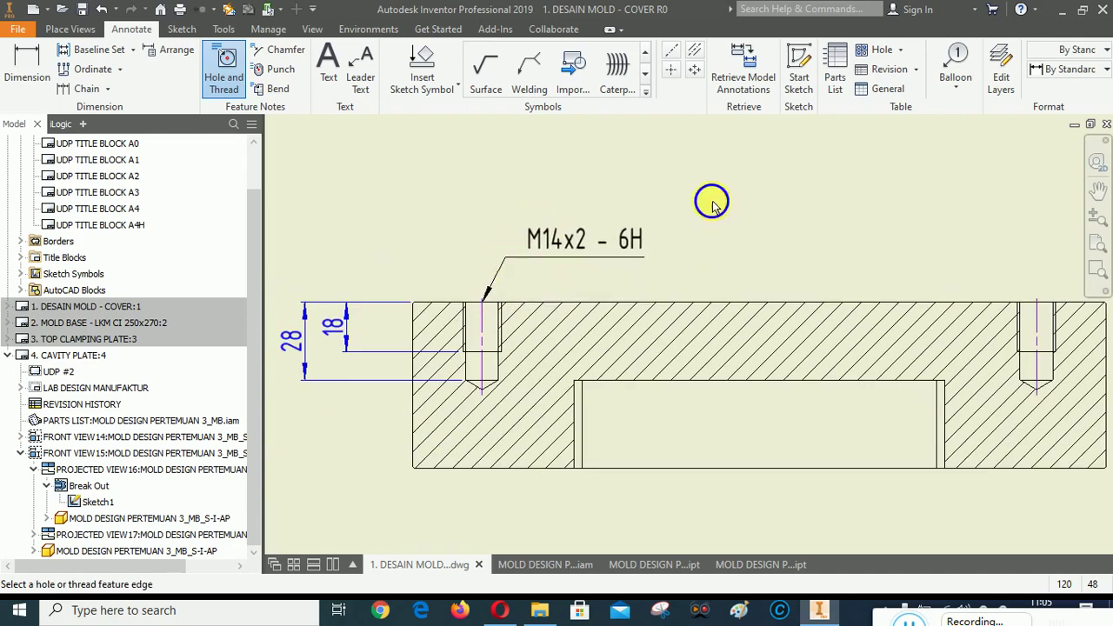
right_click(775, 199)
left_click(665, 273)
Edit the threaded hole's note to read 4x<THDCD>, removing the thread class from the text.
double_click(568, 241)
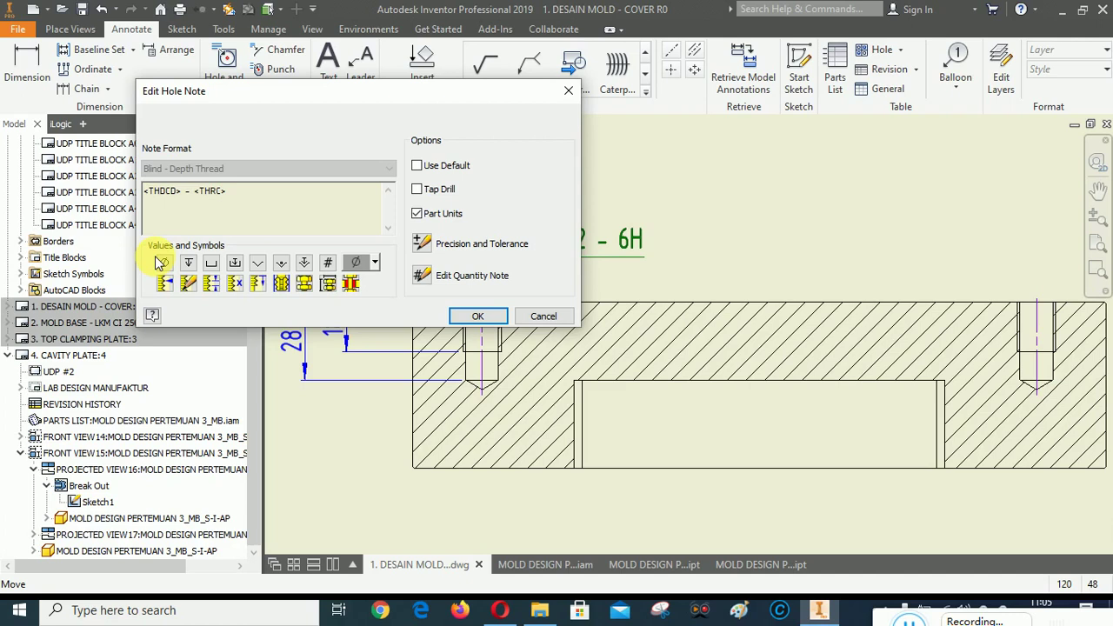
left_click(144, 191)
type("4x<THDCD>")
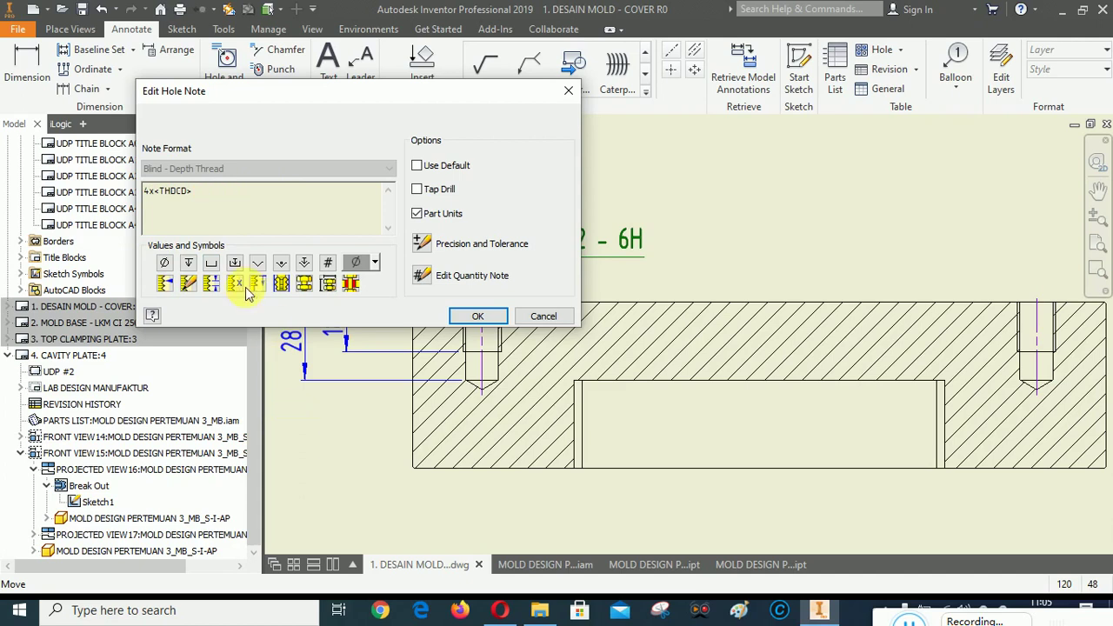
left_click(481, 319)
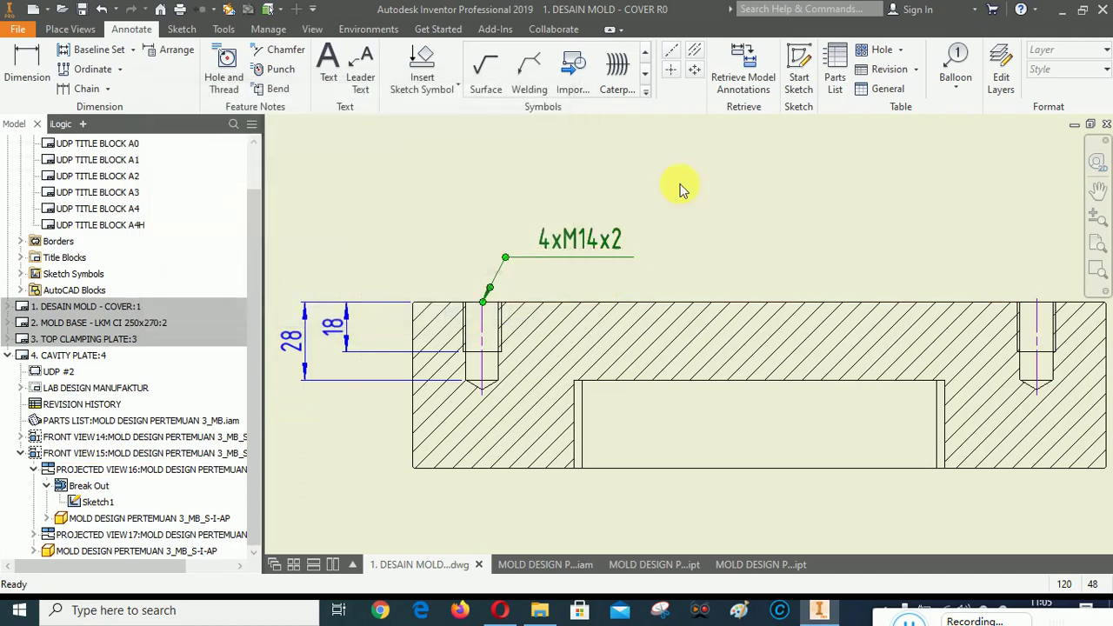
scroll(557, 246, "down", 2)
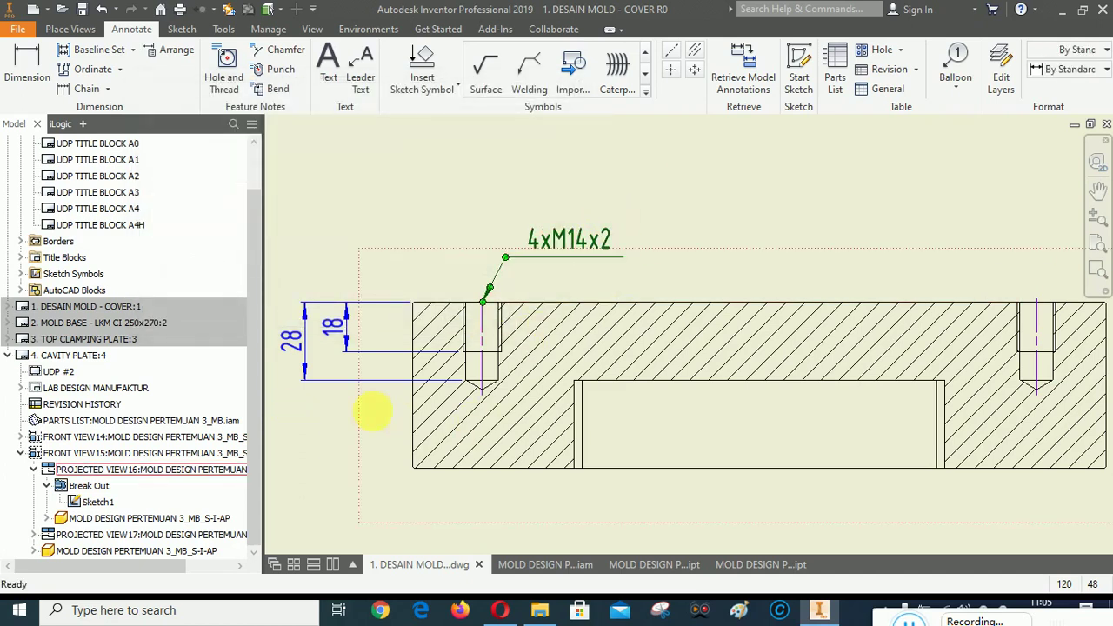
scroll(316, 418, "down", 5)
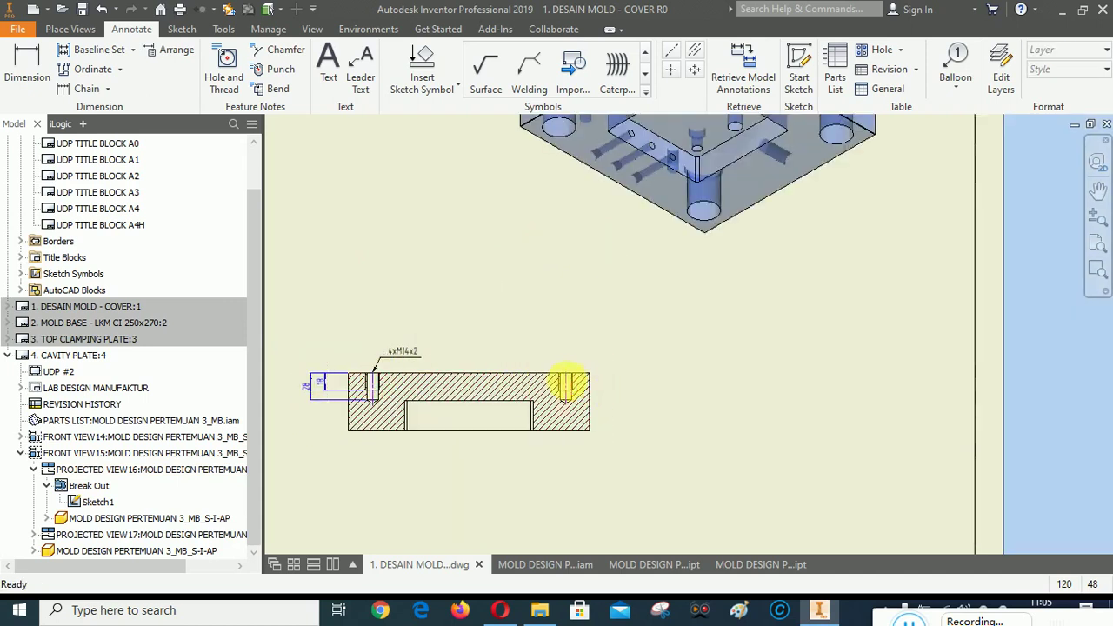
scroll(713, 463, "down", 3)
scroll(713, 313, "down", 2)
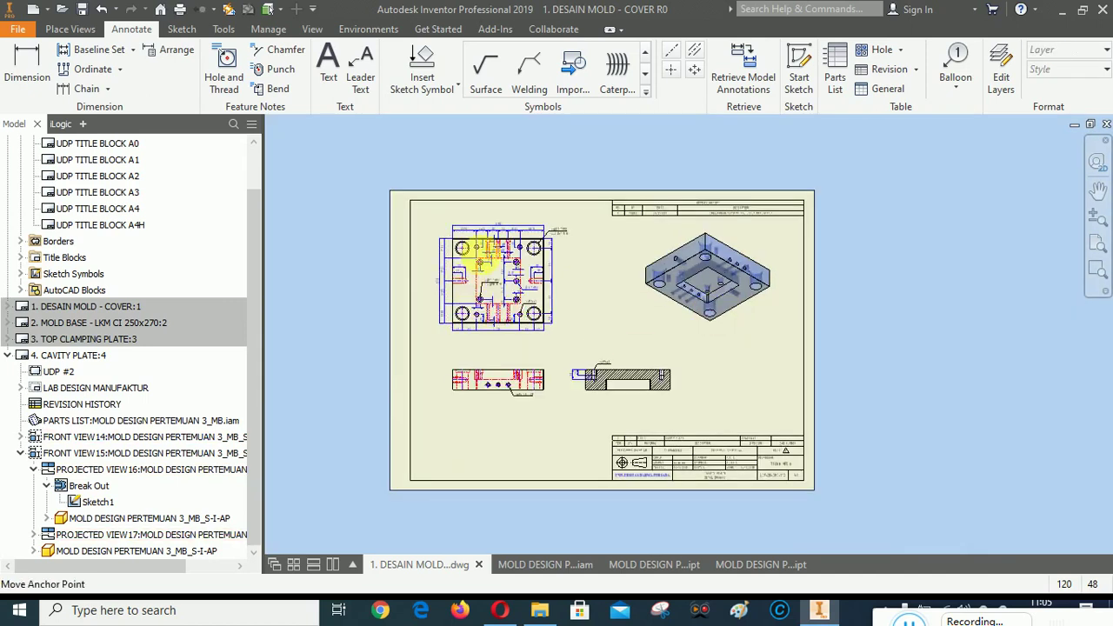
Adjust the leader bend of the 4xM14x2 hole note above the section view.
scroll(469, 251, "up", 5)
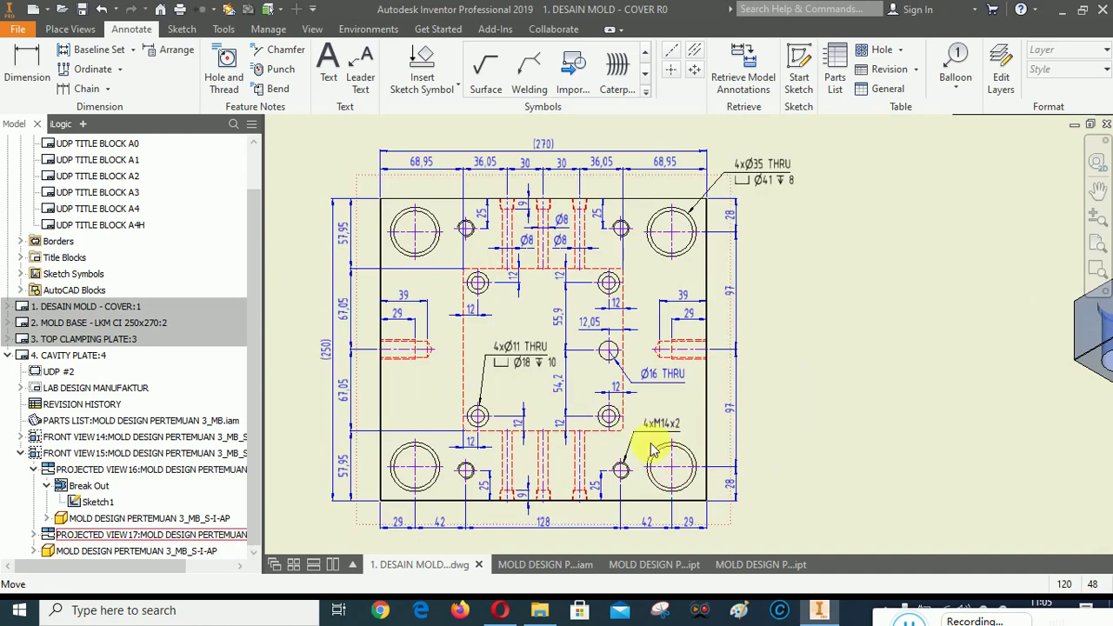
scroll(478, 281, "down", 4)
scroll(631, 422, "up", 3)
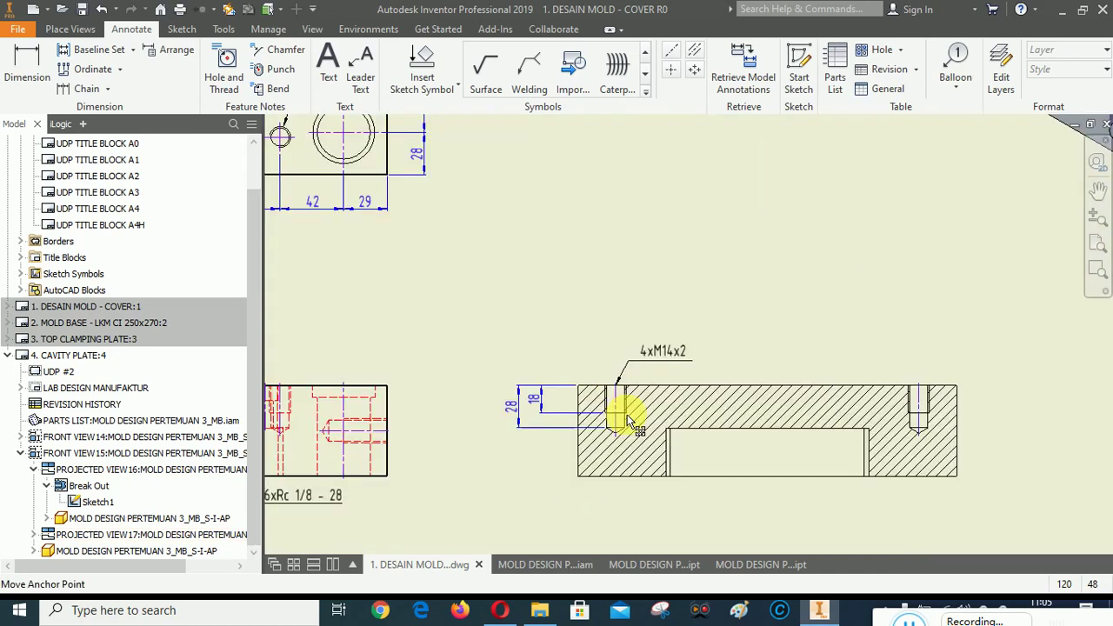
left_click(627, 361)
scroll(628, 360, "up", 4)
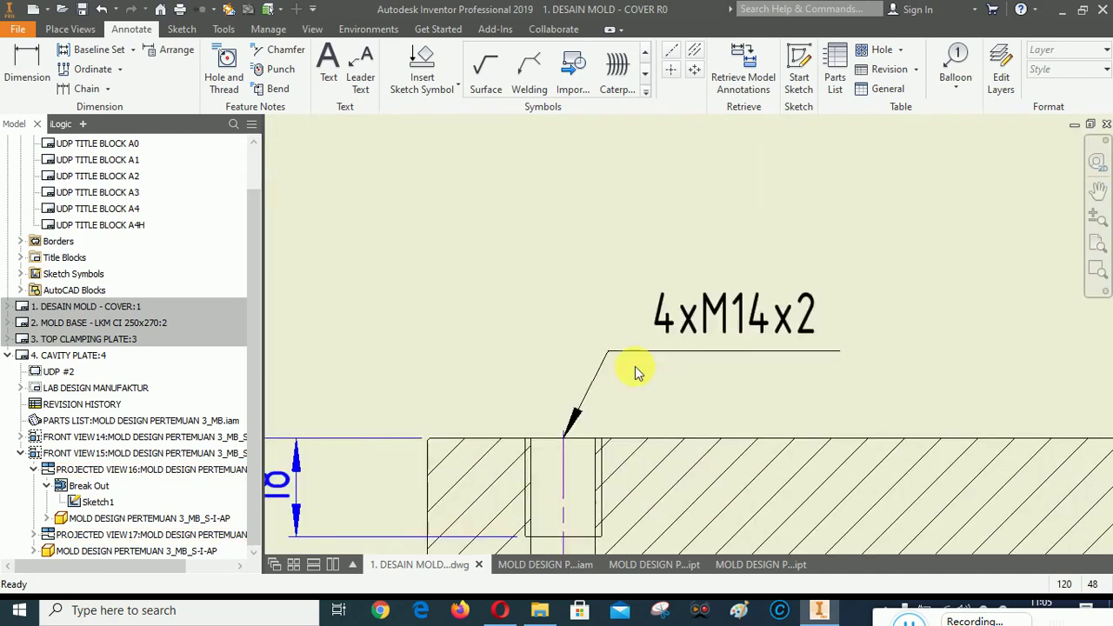
left_click_drag(608, 350, 598, 360)
scroll(723, 238, "down", 5)
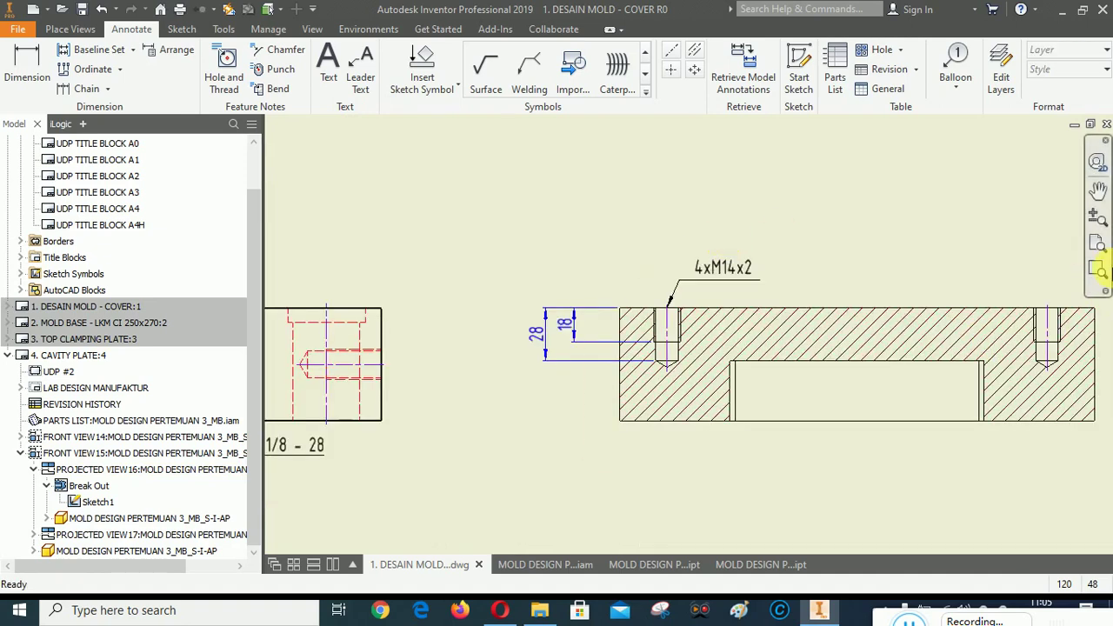
Examine the 4xM14x2 note and the hole depth dimensions in the section view against the matching holes in the top view.
left_click(1096, 190)
left_click_drag(803, 248, 855, 410)
left_click_drag(678, 226, 740, 429)
left_click_drag(651, 492, 765, 343)
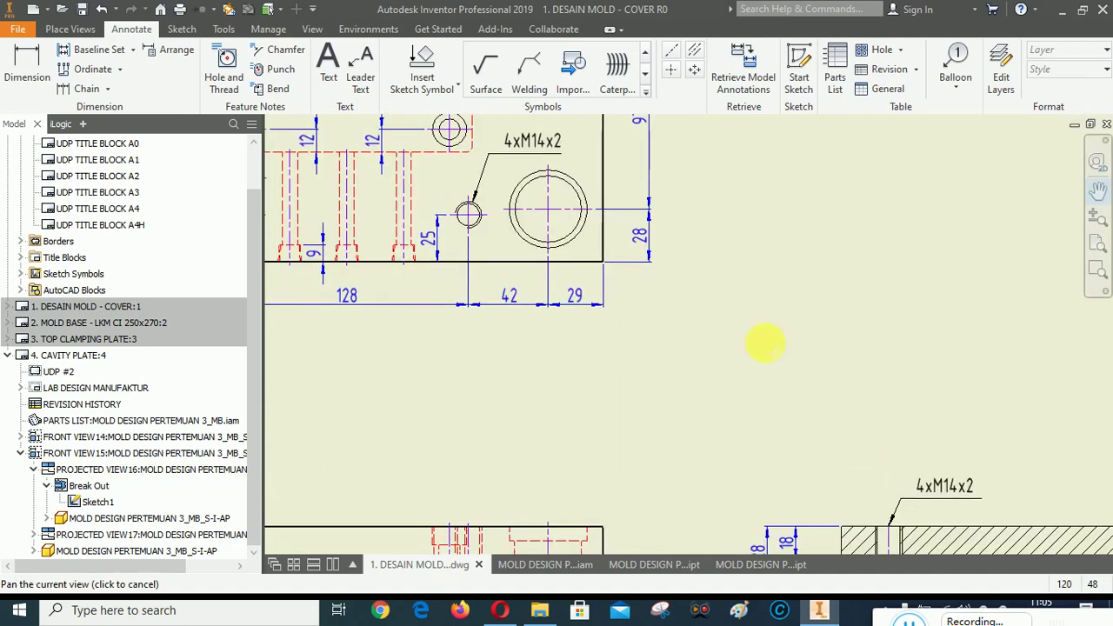
scroll(761, 348, "down", 3)
scroll(852, 488, "up", 2)
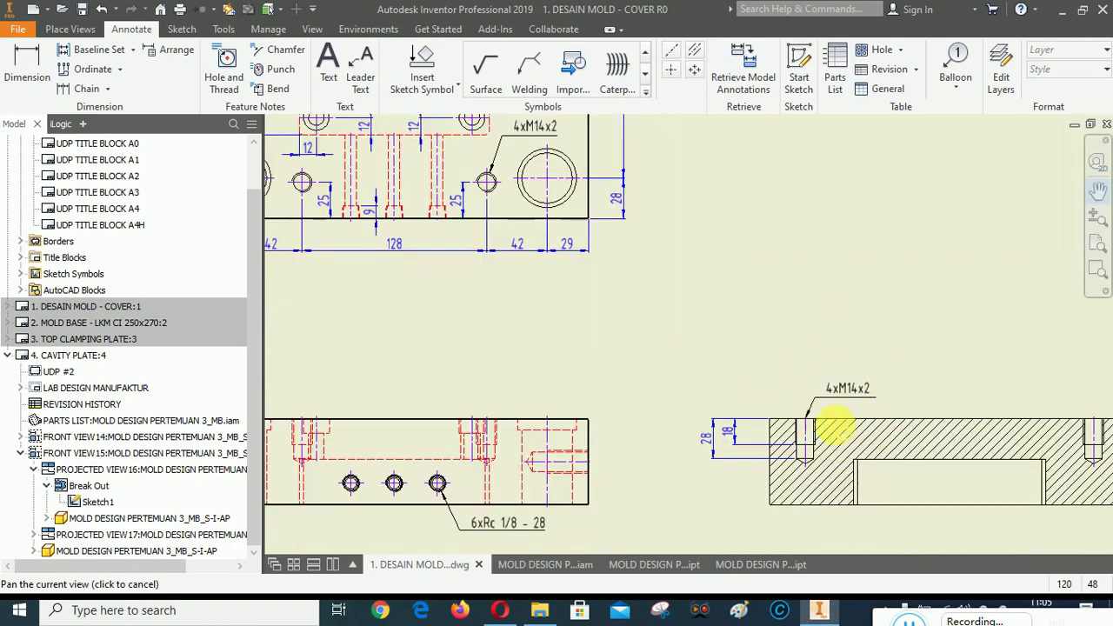
right_click(889, 320)
left_click(822, 306)
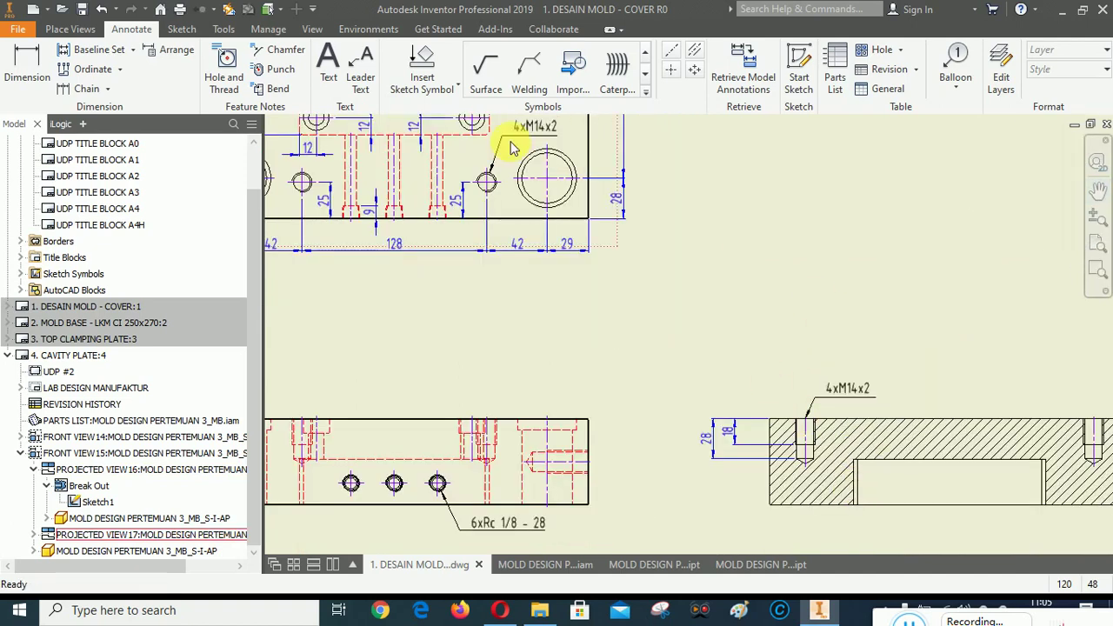
scroll(860, 460, "up", 2)
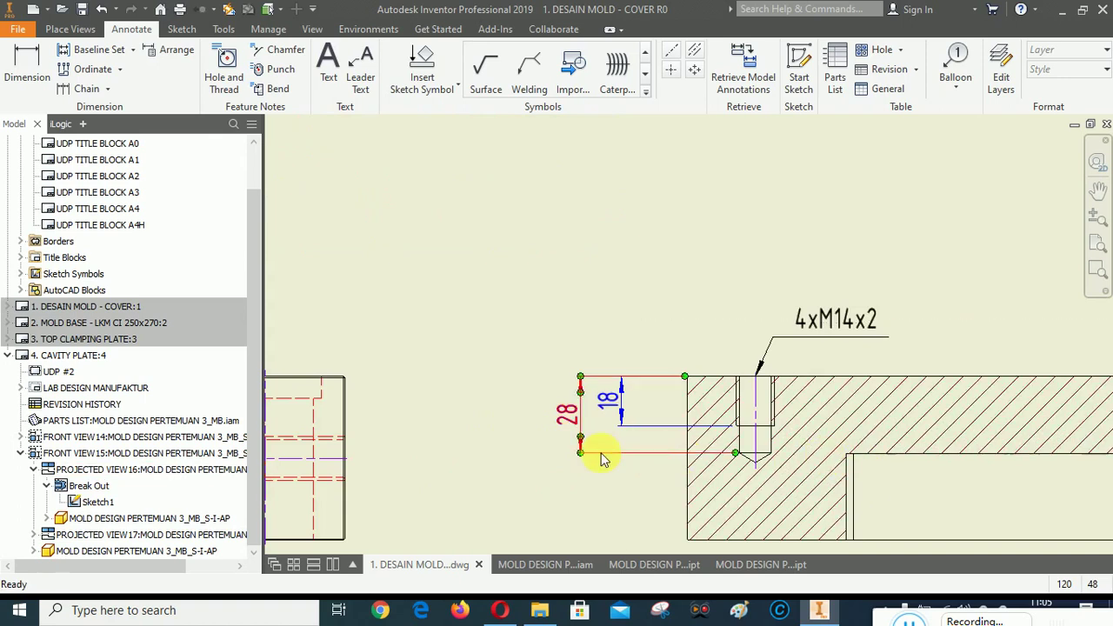
scroll(648, 439, "down", 3)
scroll(654, 436, "up", 2)
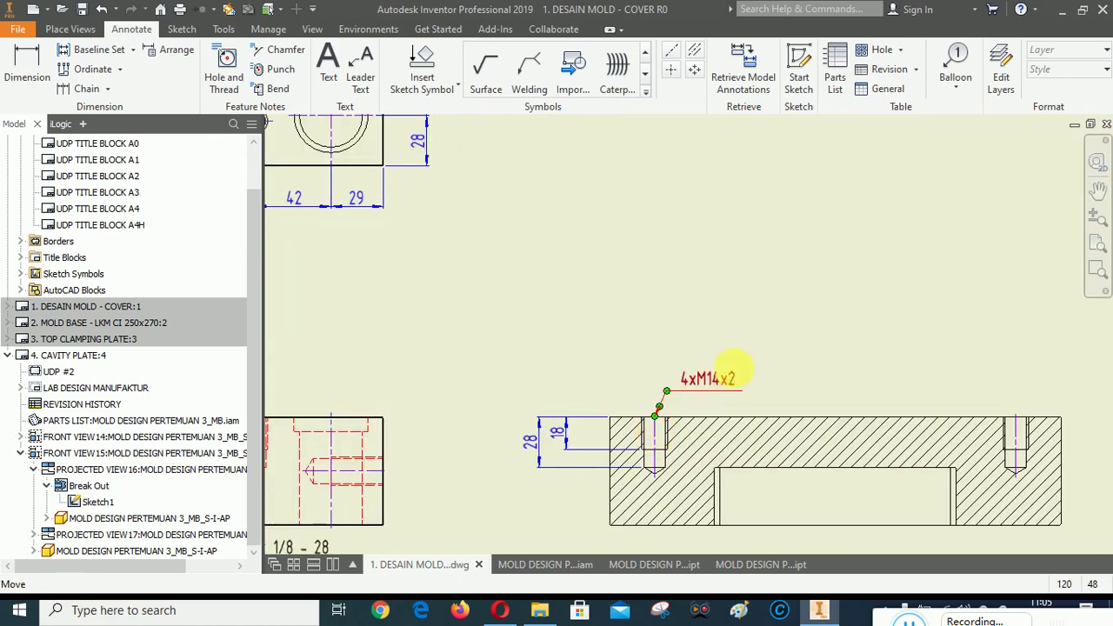
scroll(750, 414, "down", 2)
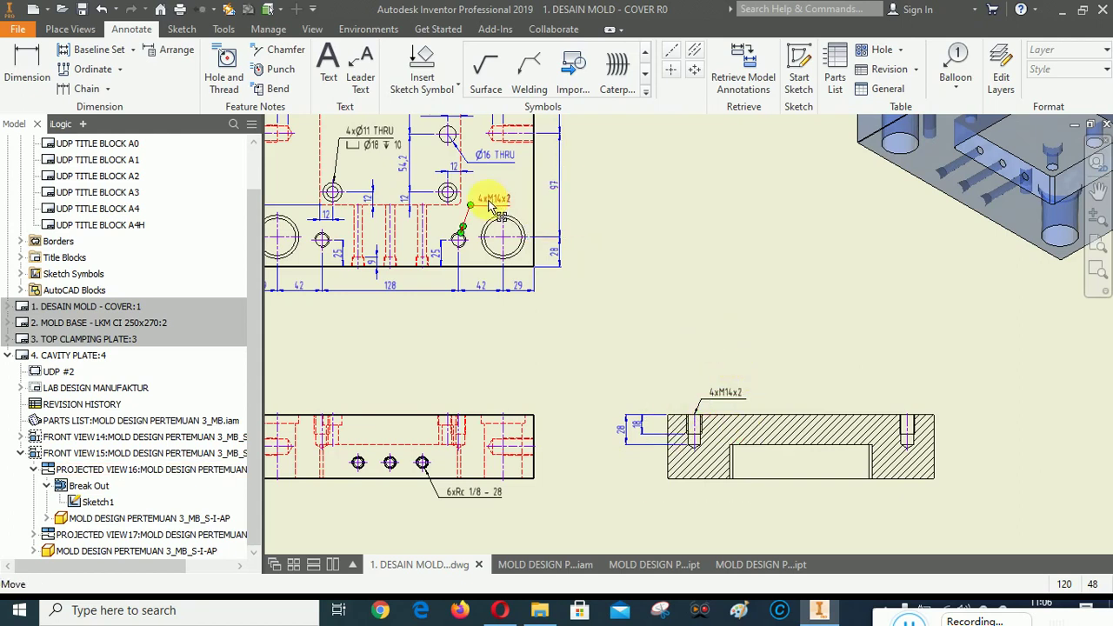
Review the hole callouts and dimensions across the cavity plate's top, front and section views.
left_click(1098, 191)
mouse_move(844, 322)
left_mouse_down()
mouse_move(857, 281)
mouse_move(899, 249)
mouse_move(777, 181)
mouse_move(740, 218)
mouse_move(756, 288)
mouse_move(790, 273)
mouse_move(802, 438)
mouse_move(791, 343)
mouse_move(783, 420)
mouse_move(708, 256)
mouse_move(652, 497)
mouse_move(671, 564)
left_mouse_up()
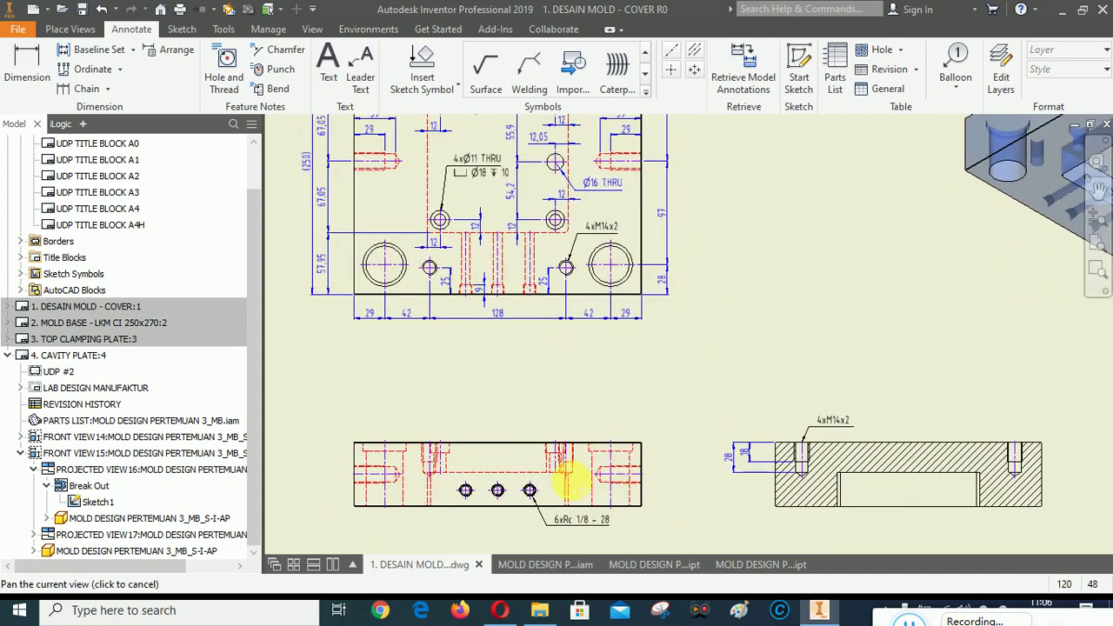
scroll(624, 513, "down", 3)
scroll(625, 511, "down", 3)
scroll(637, 385, "up", 5)
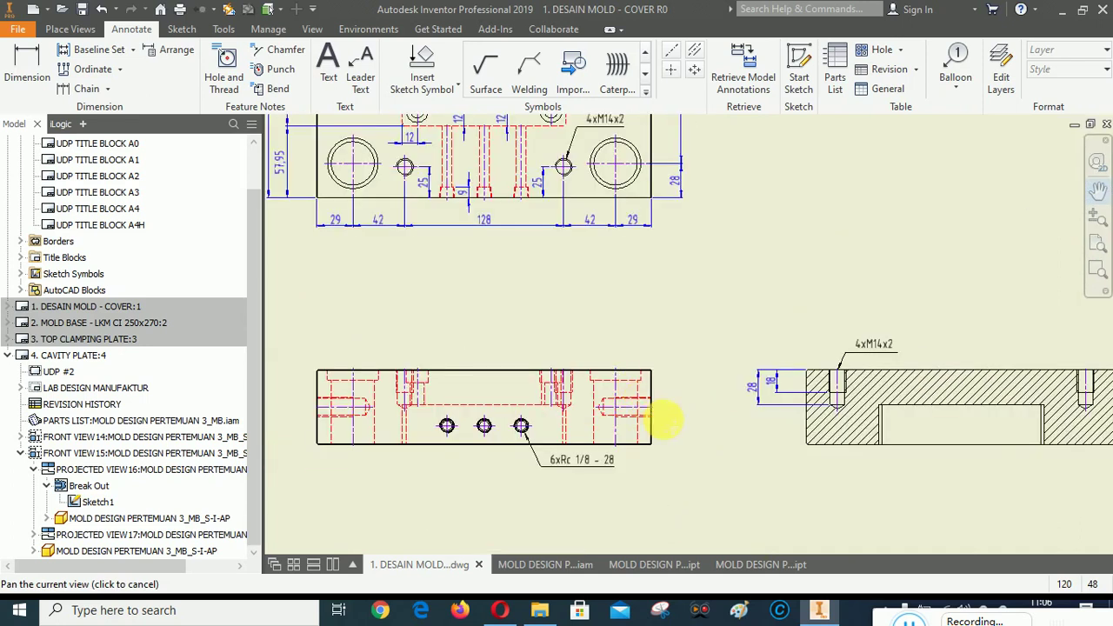
scroll(683, 458, "up", 3)
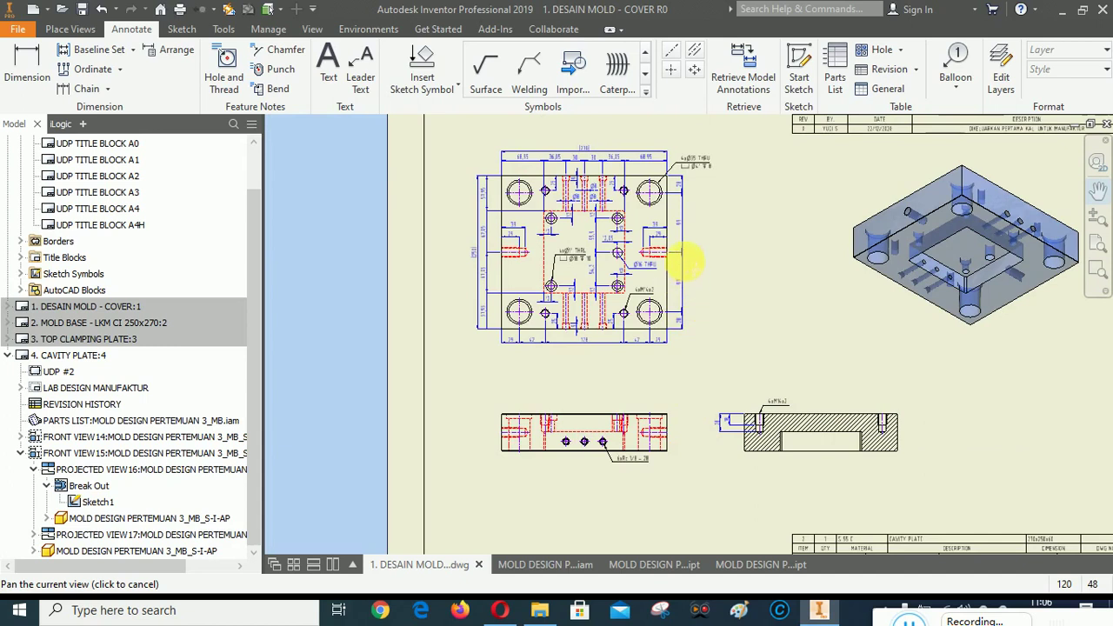
scroll(674, 270, "up", 5)
right_click(842, 273)
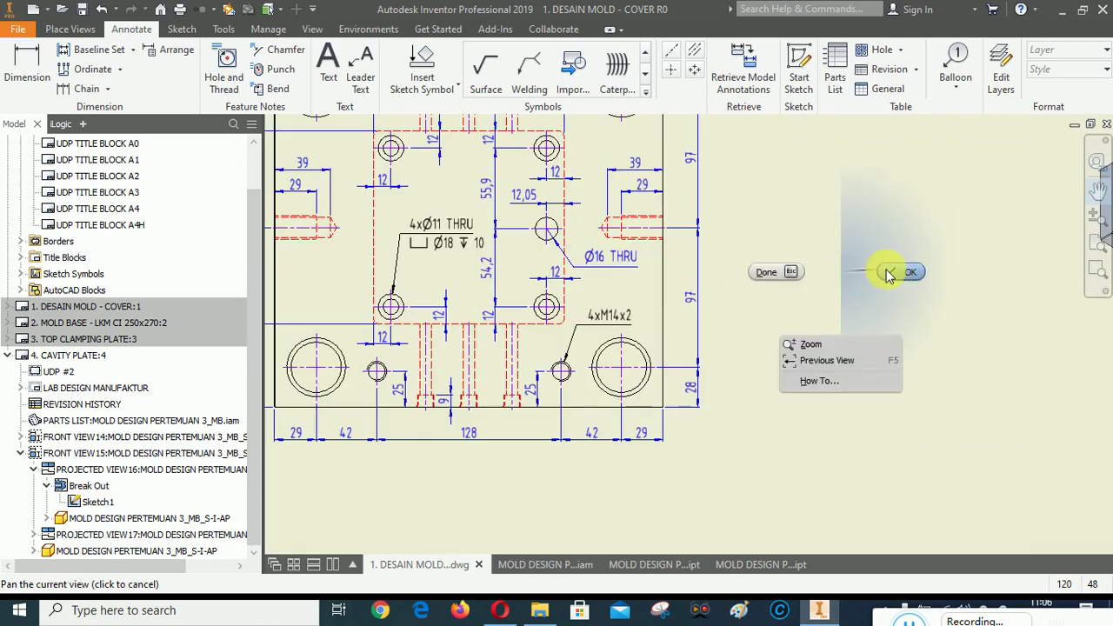
left_click(770, 273)
scroll(534, 292, "down", 3)
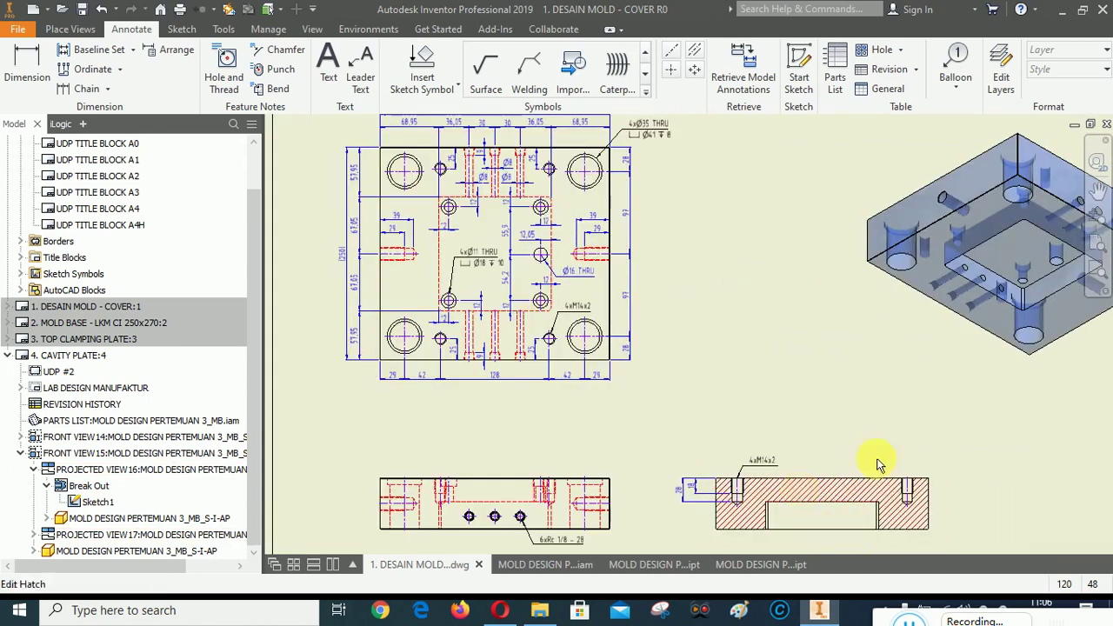
left_click(1091, 270)
left_click_drag(524, 193, 692, 292)
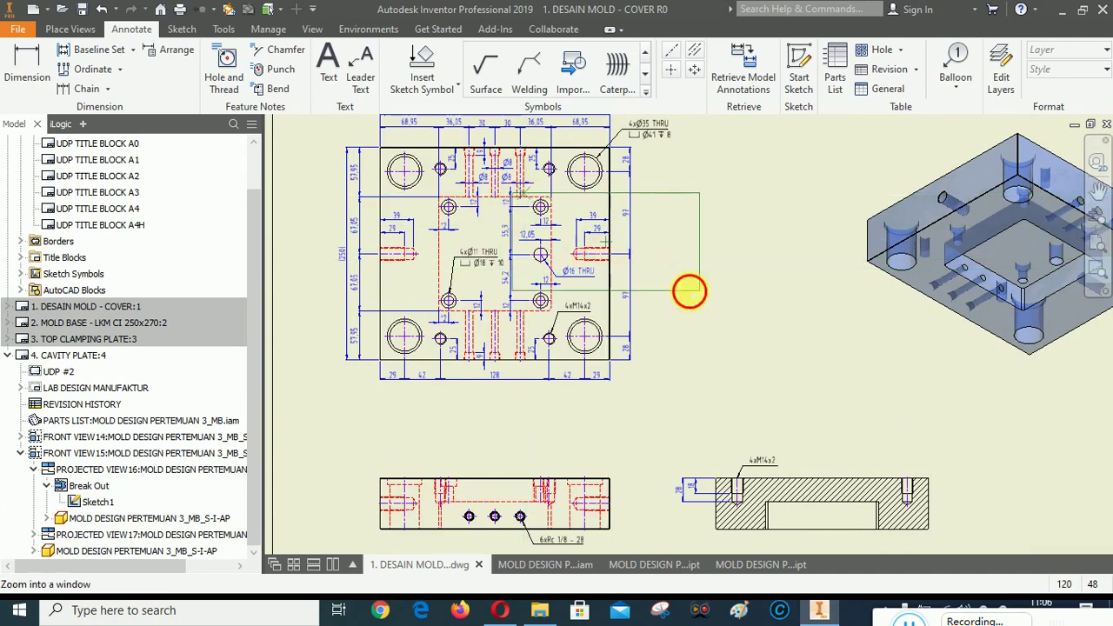
left_click(223, 59)
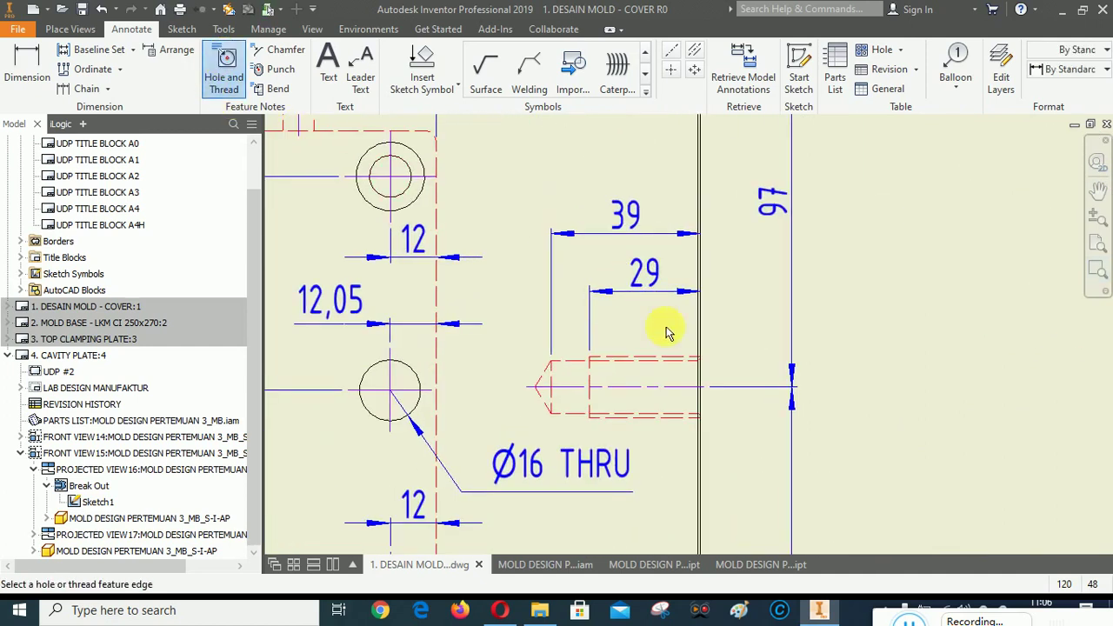
scroll(687, 366, "up", 3)
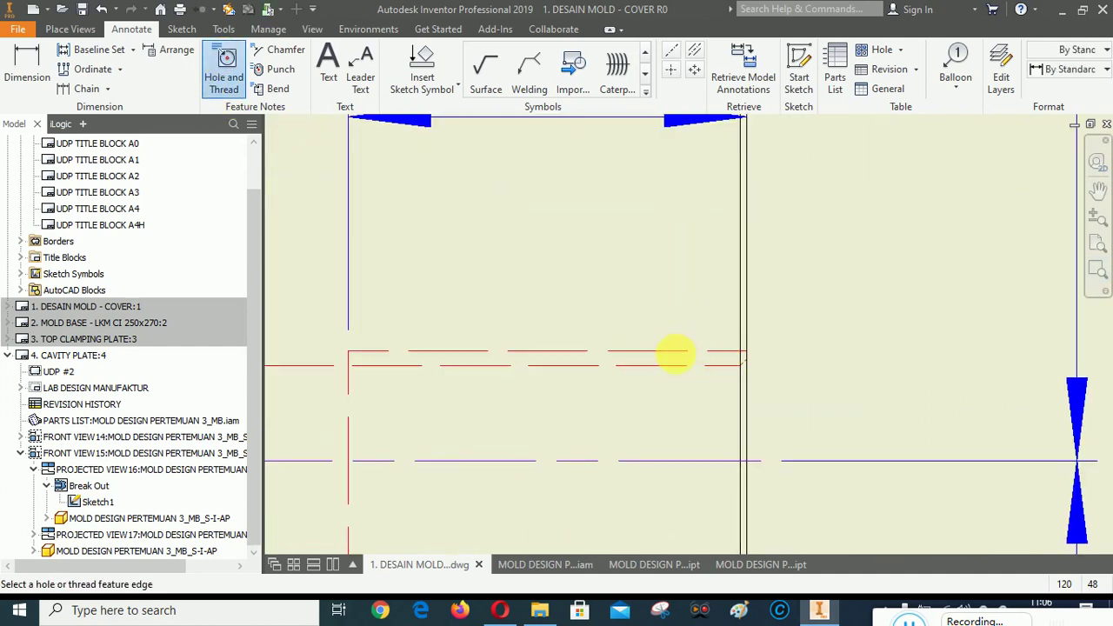
left_click(676, 353)
scroll(579, 426, "down", 4)
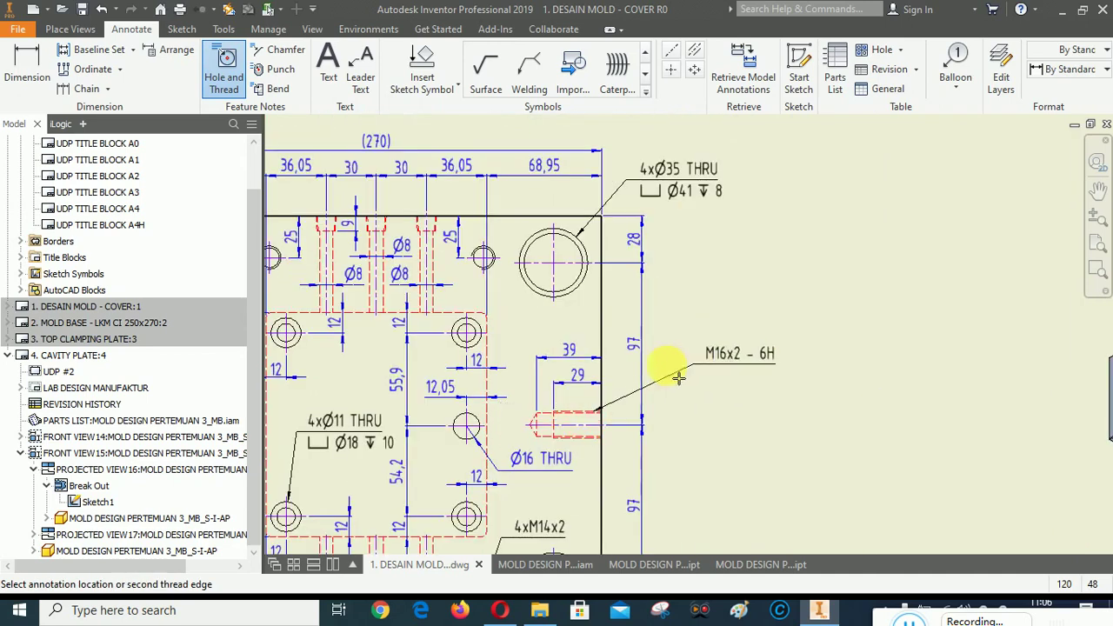
scroll(653, 400, "up", 3)
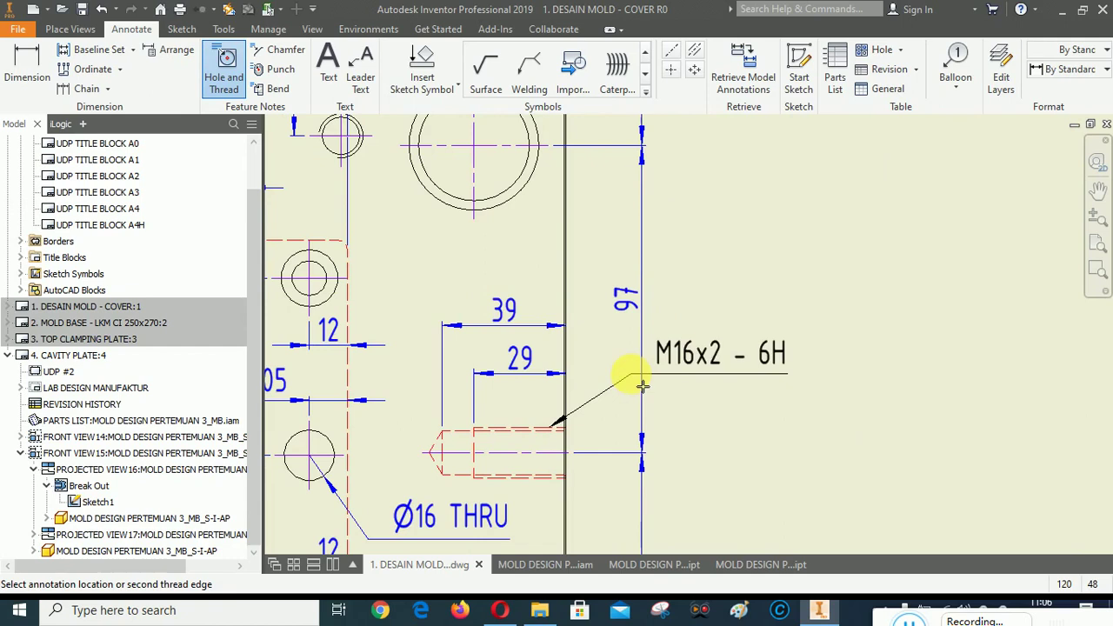
scroll(642, 385, "down", 5)
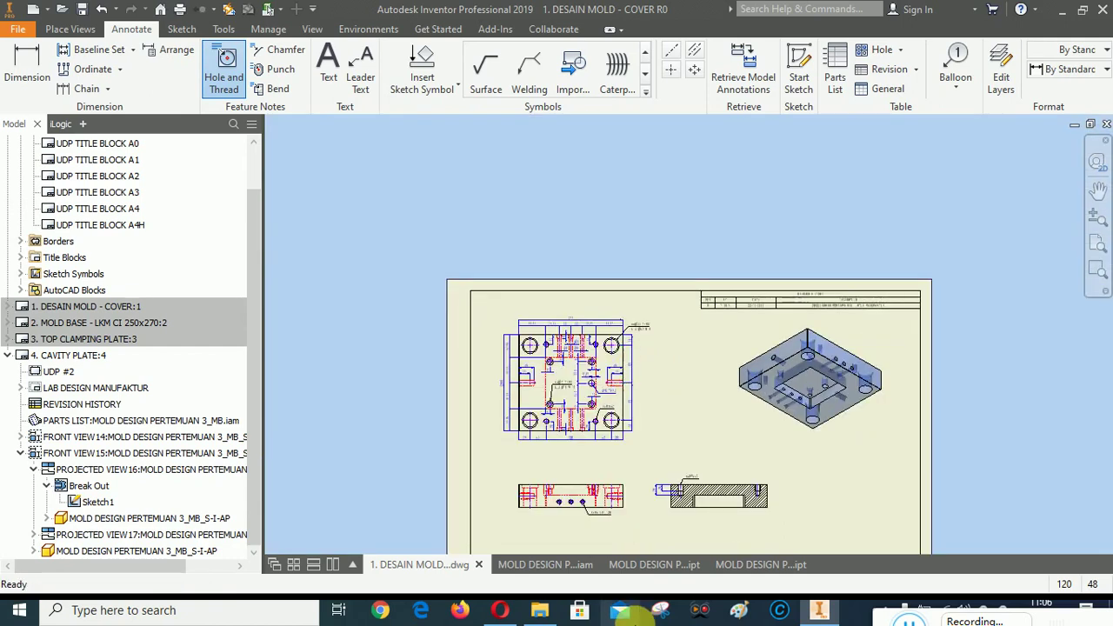
key("Escape")
Start a new sketch attached to the cavity plate's front view below the top view.
scroll(620, 540, "up", 8)
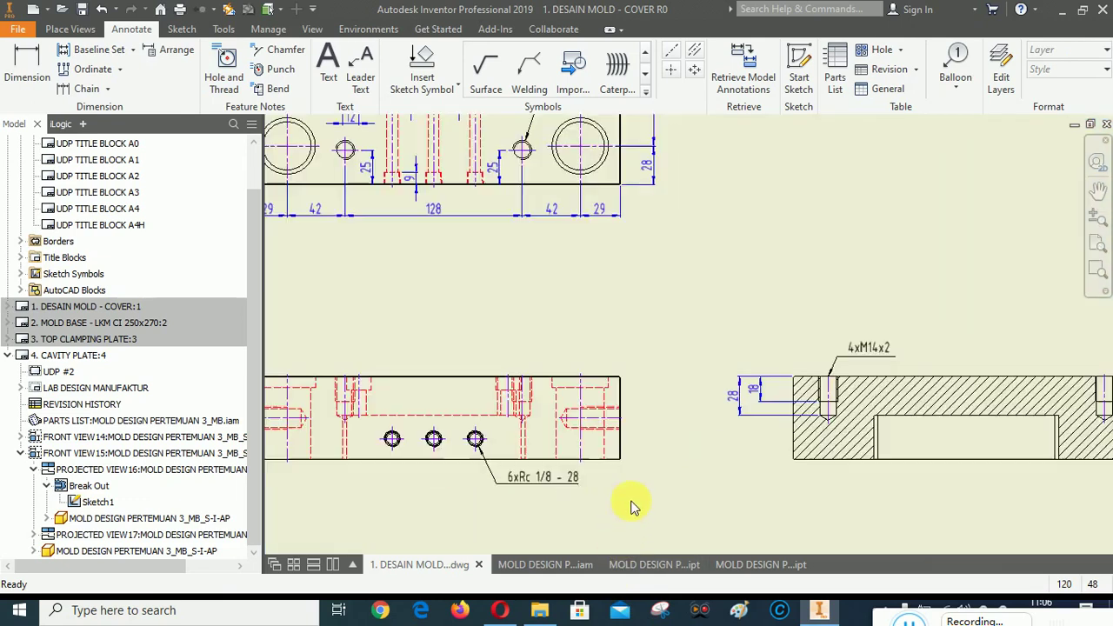
scroll(803, 315, "down", 3)
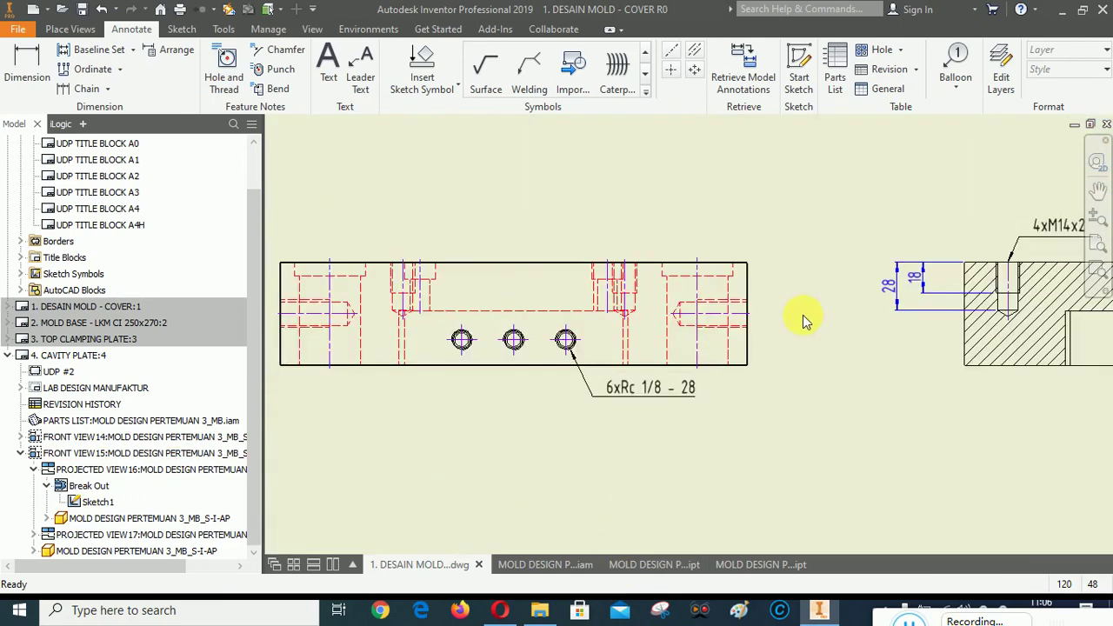
left_click(1097, 278)
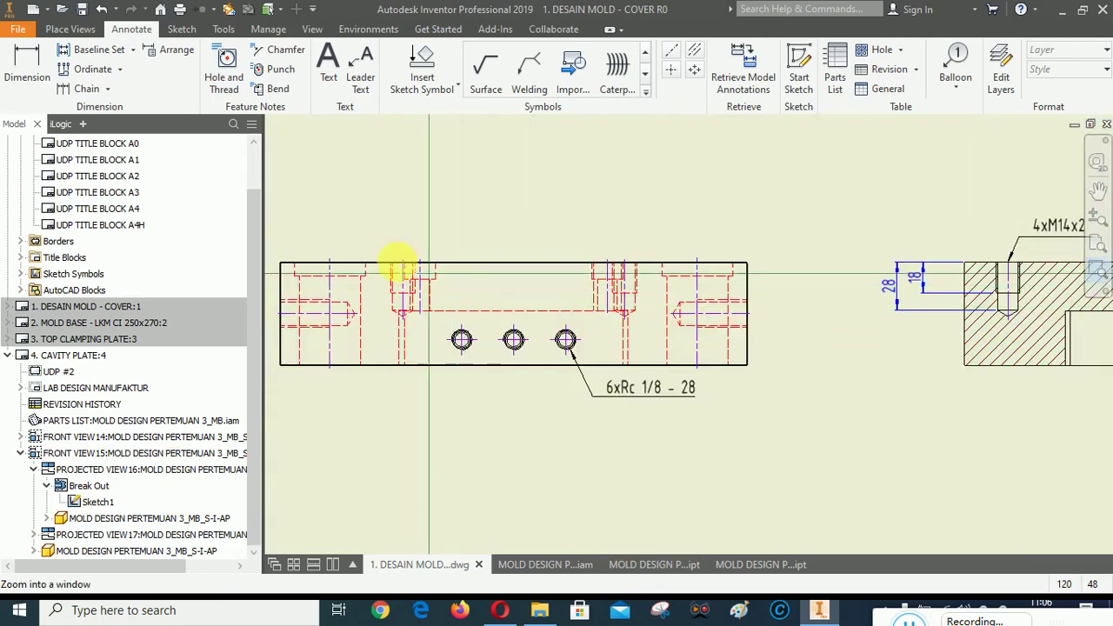
left_click_drag(278, 226, 775, 489)
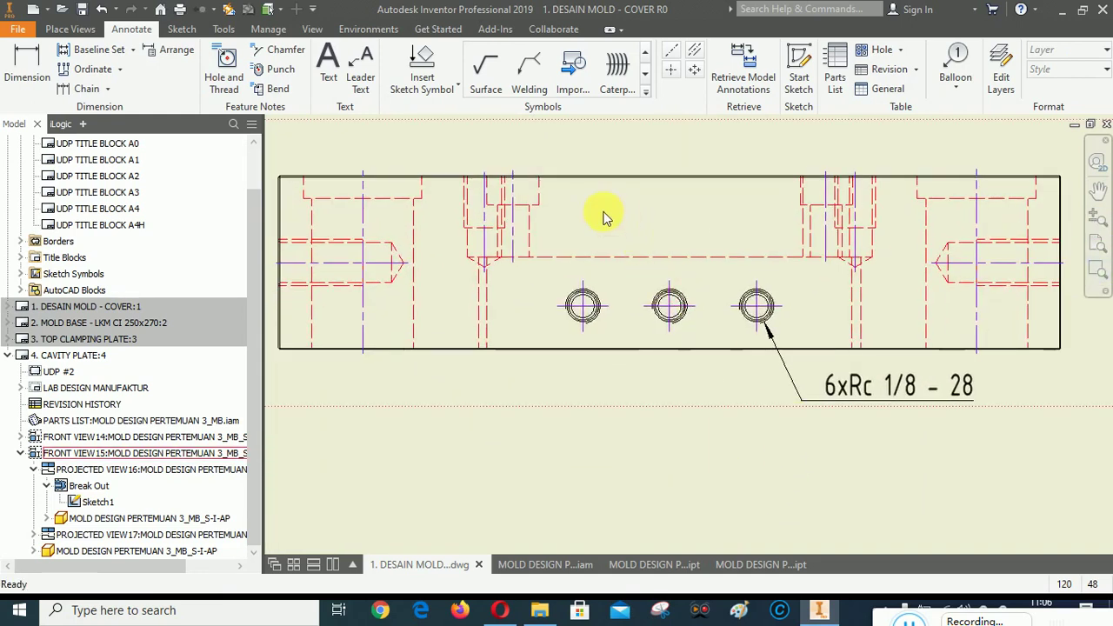
left_click(606, 218)
left_click(799, 54)
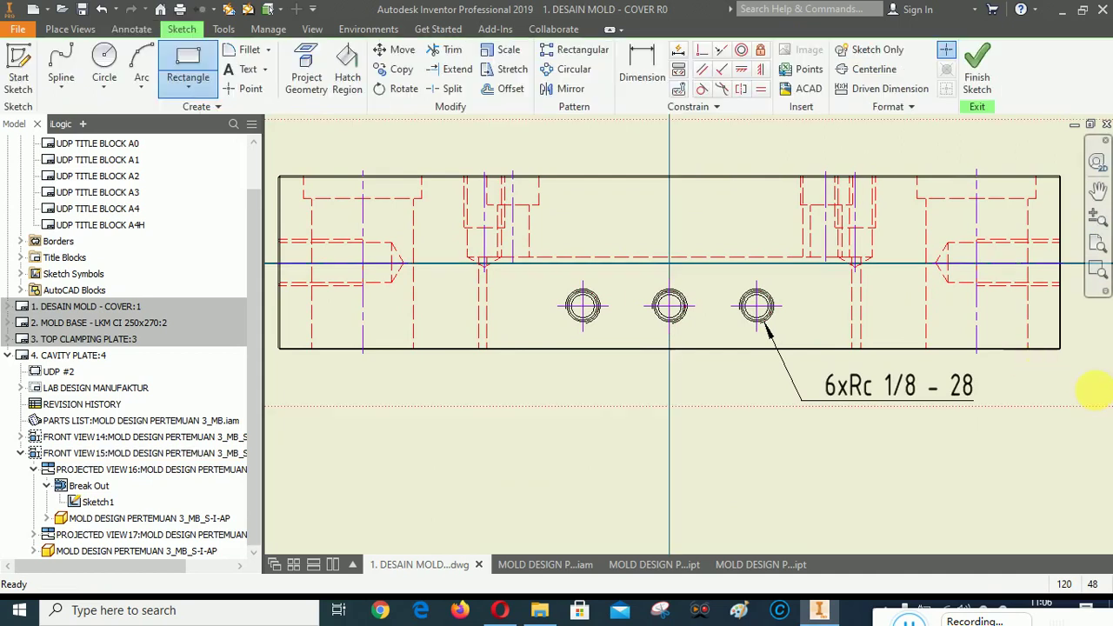
Try an open spline around the left threaded side hole in the front view, crossing the plate's left and bottom edges, and delete it.
scroll(632, 363, "down", 2)
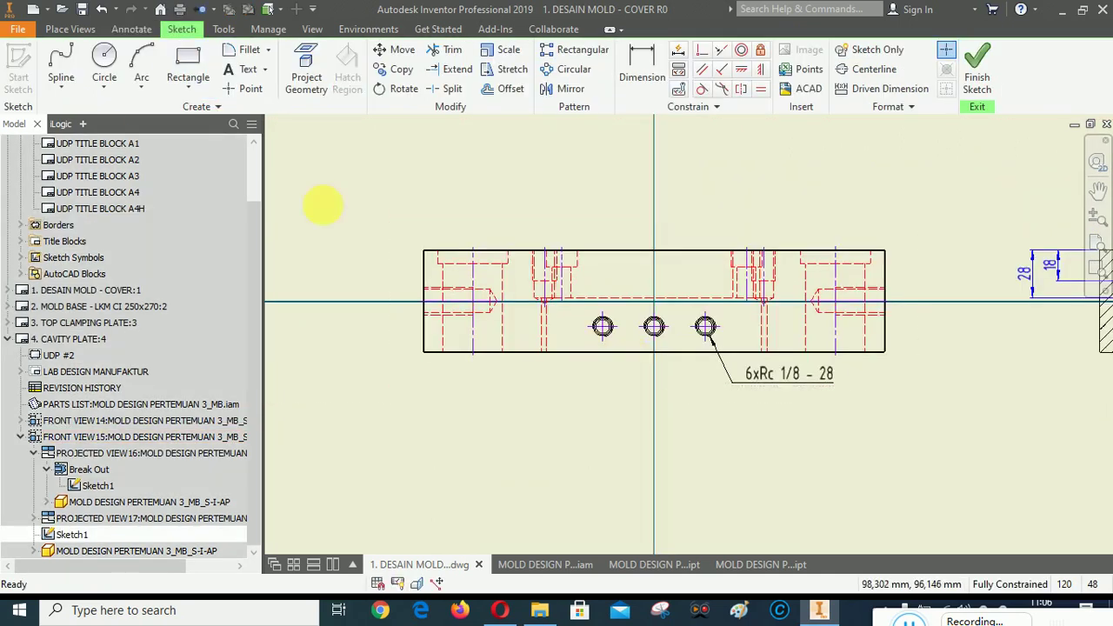
left_click(65, 94)
left_click(72, 185)
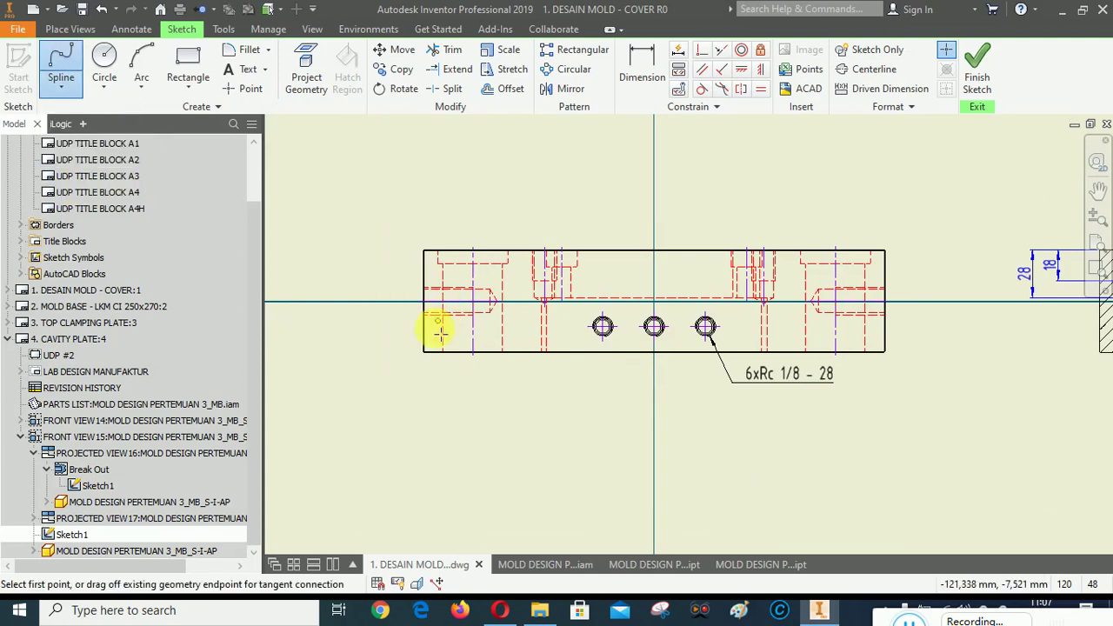
scroll(440, 312, "up", 2)
left_click(366, 252)
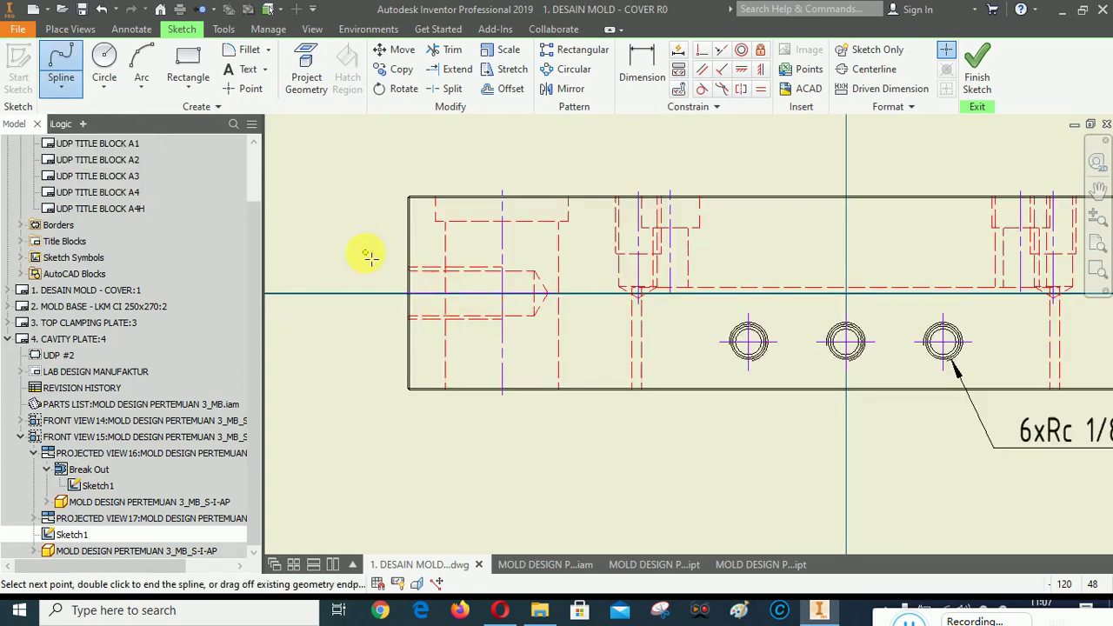
left_click(462, 248)
left_click(537, 246)
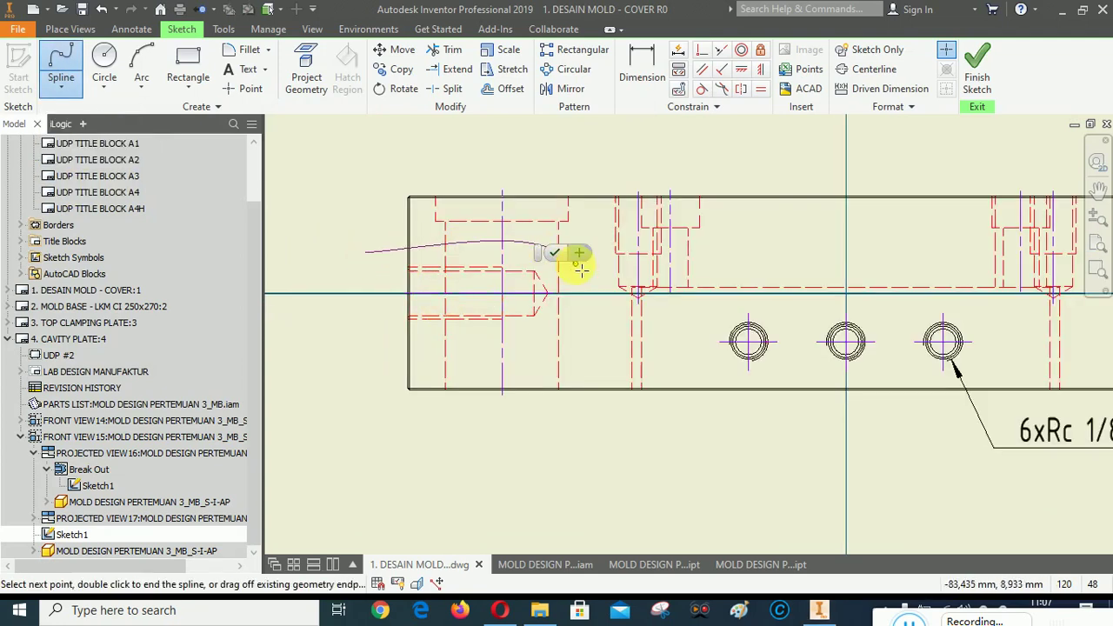
left_click(583, 287)
left_click(591, 346)
left_click(607, 435)
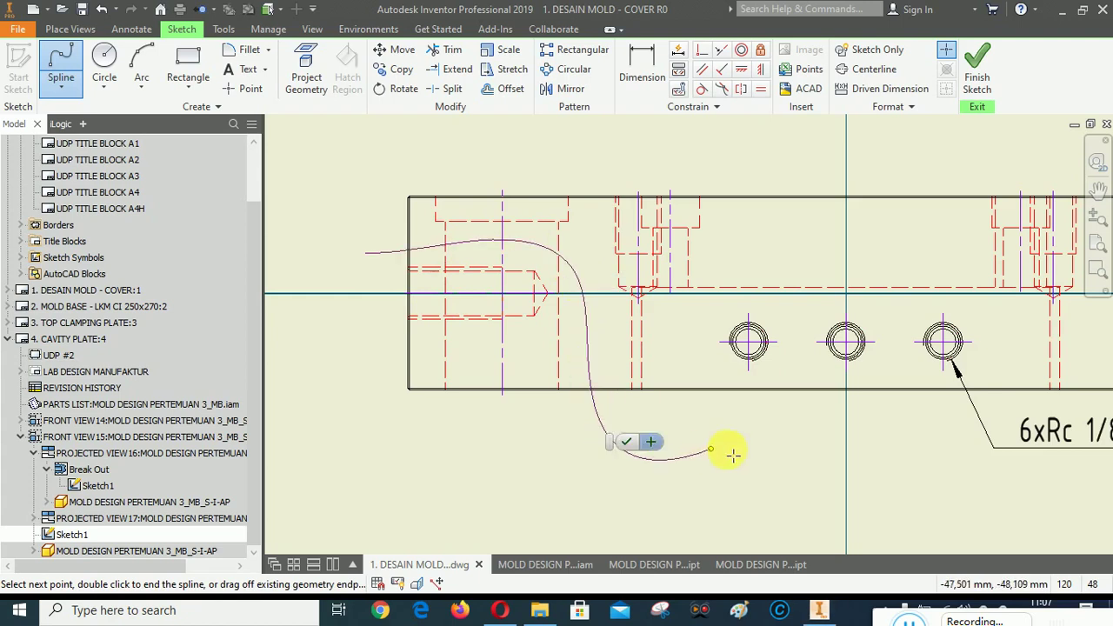
scroll(809, 457, "down", 3)
left_click(810, 453)
left_click(857, 460)
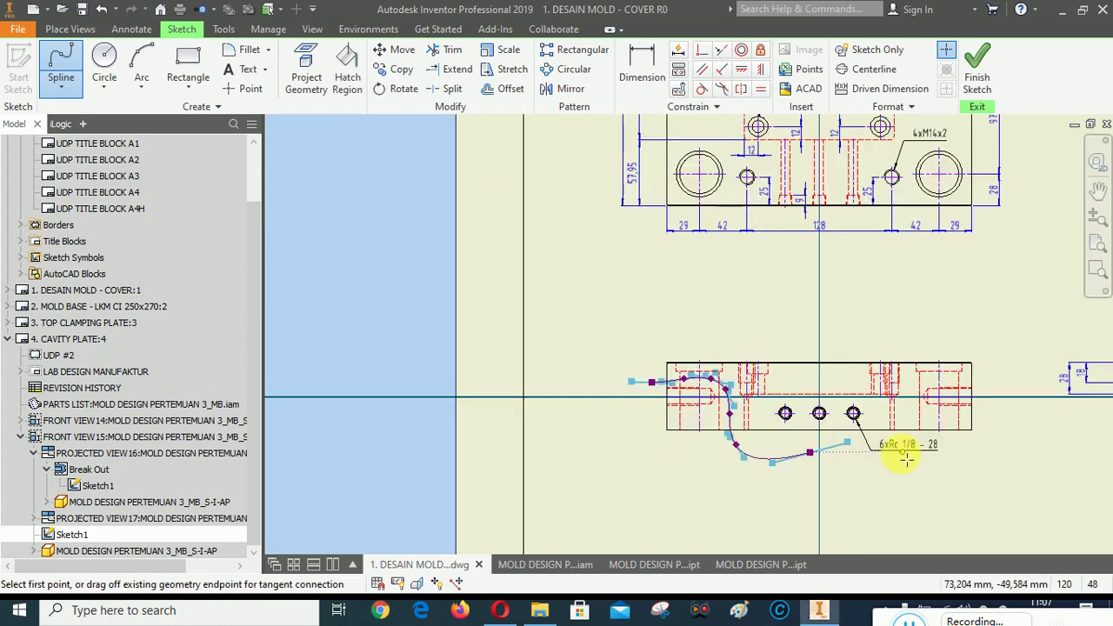
scroll(866, 468, "up", 3)
key("Escape")
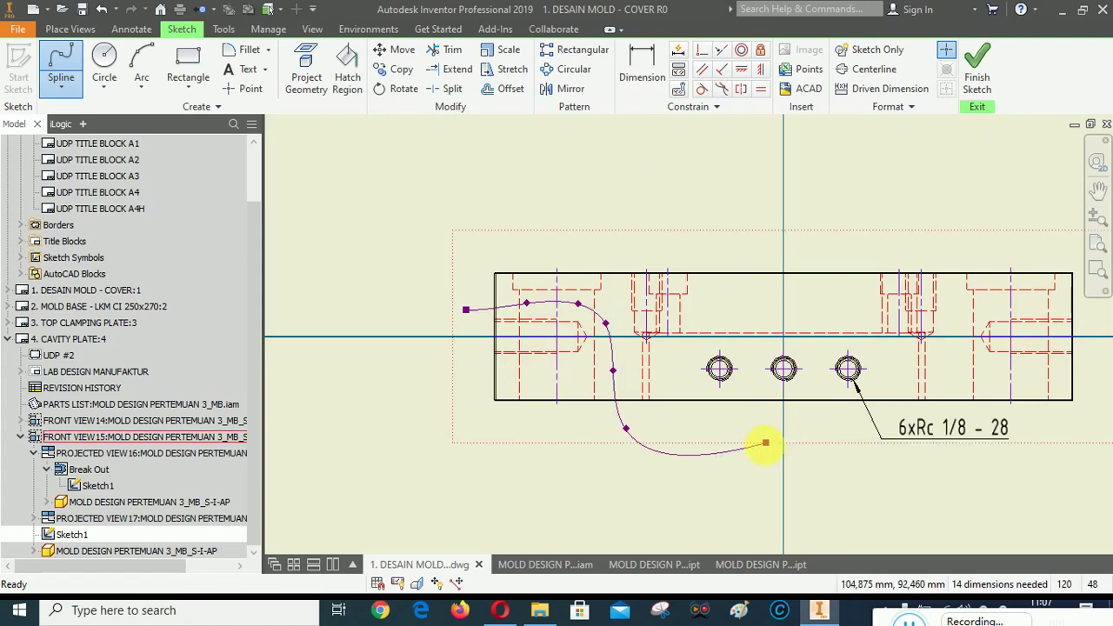
left_click(745, 449)
key("Delete")
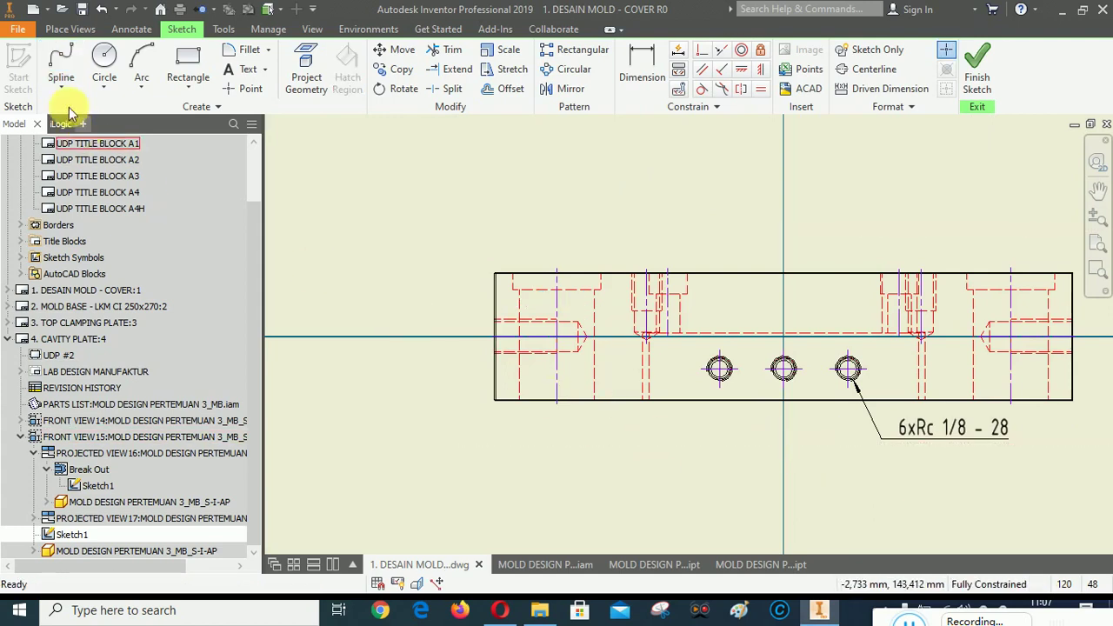
Begin a spline outside the front view's left edge, passing above the left side hole, down across the bottom edge and rightward beneath the plate.
left_click(57, 62)
left_click(460, 309)
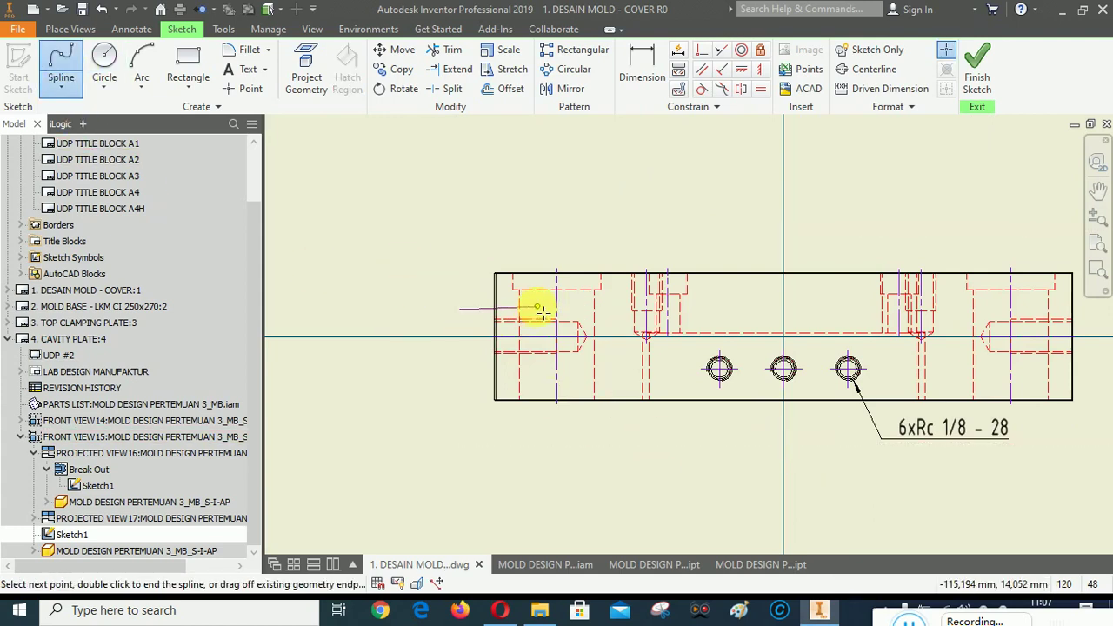
scroll(612, 313, "up", 2)
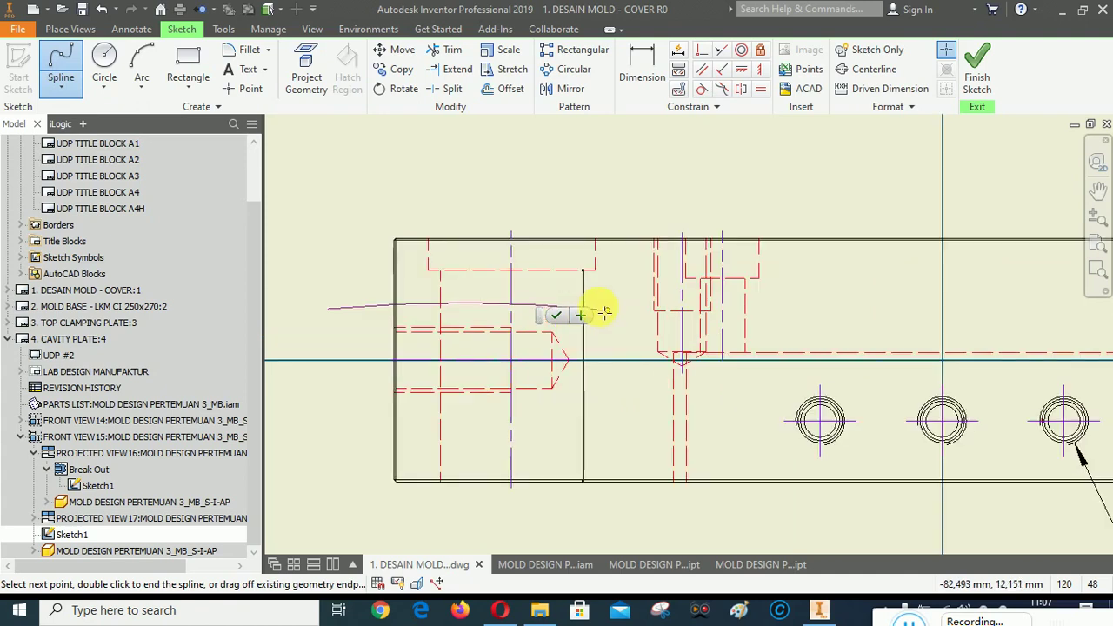
left_click(601, 309)
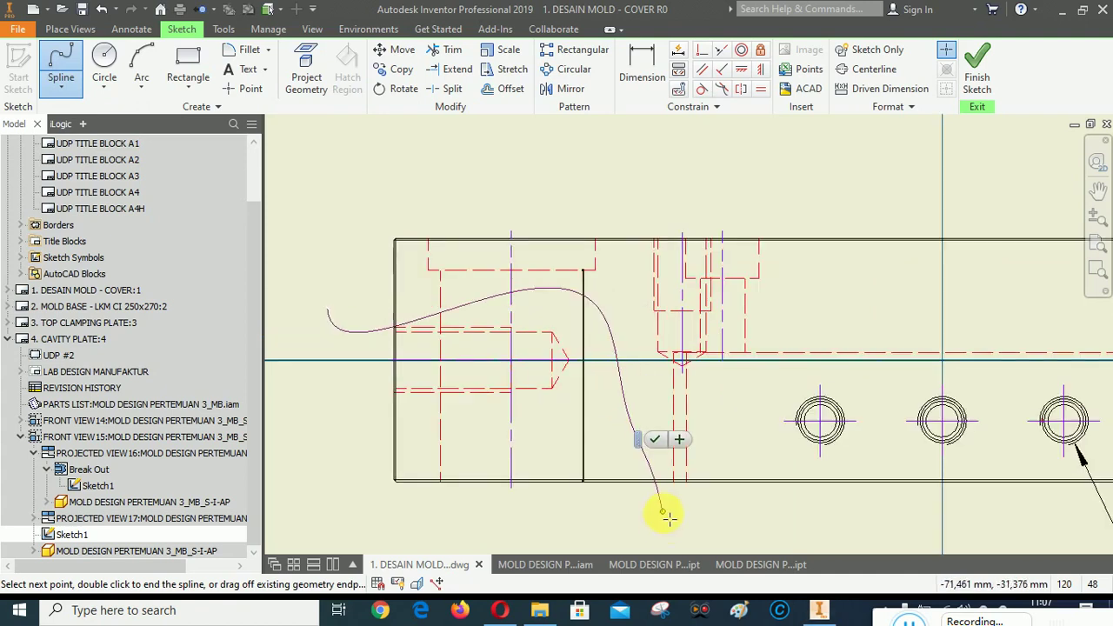
scroll(722, 526, "down", 3)
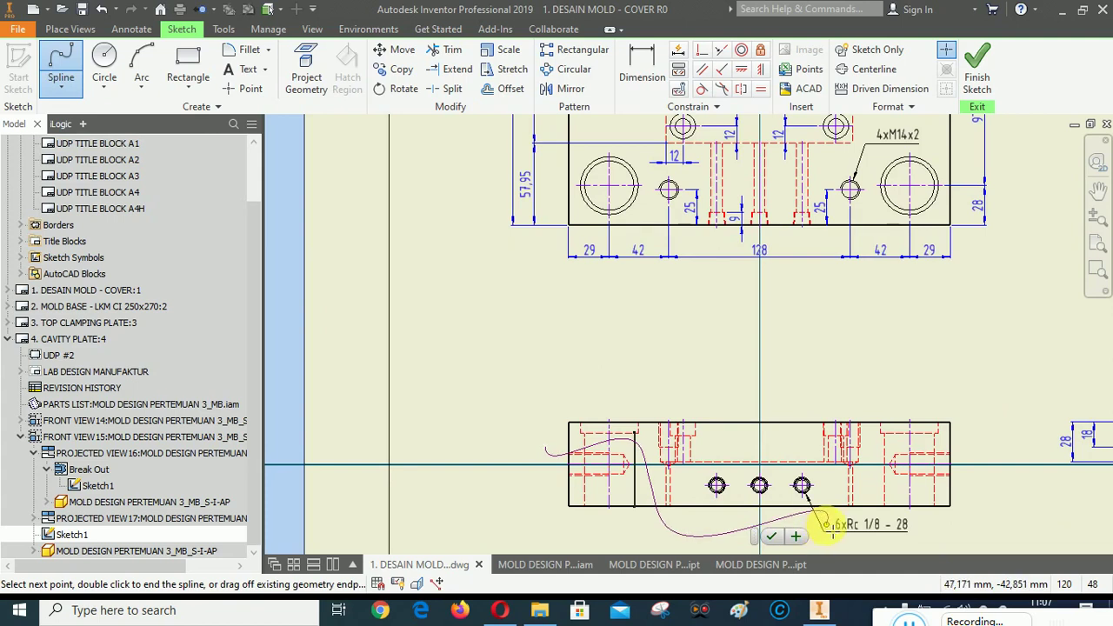
left_click(823, 520)
scroll(874, 532, "down", 4)
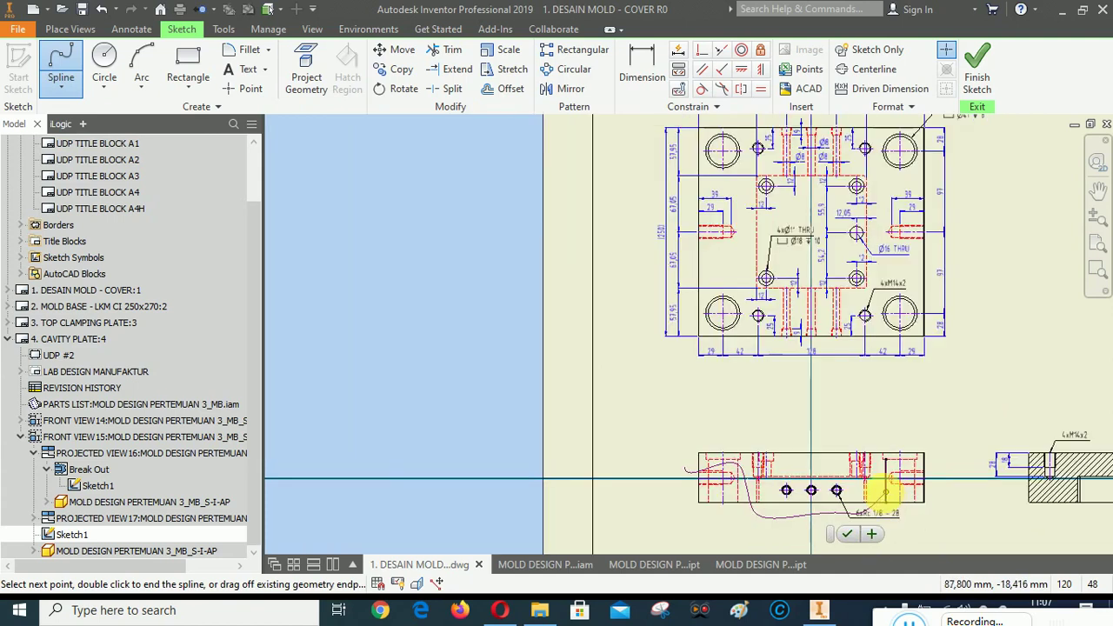
Route the spline around the right side hole, return it below the plate to its start point as a closed loop, and finish the sketch.
scroll(895, 509, "up", 6)
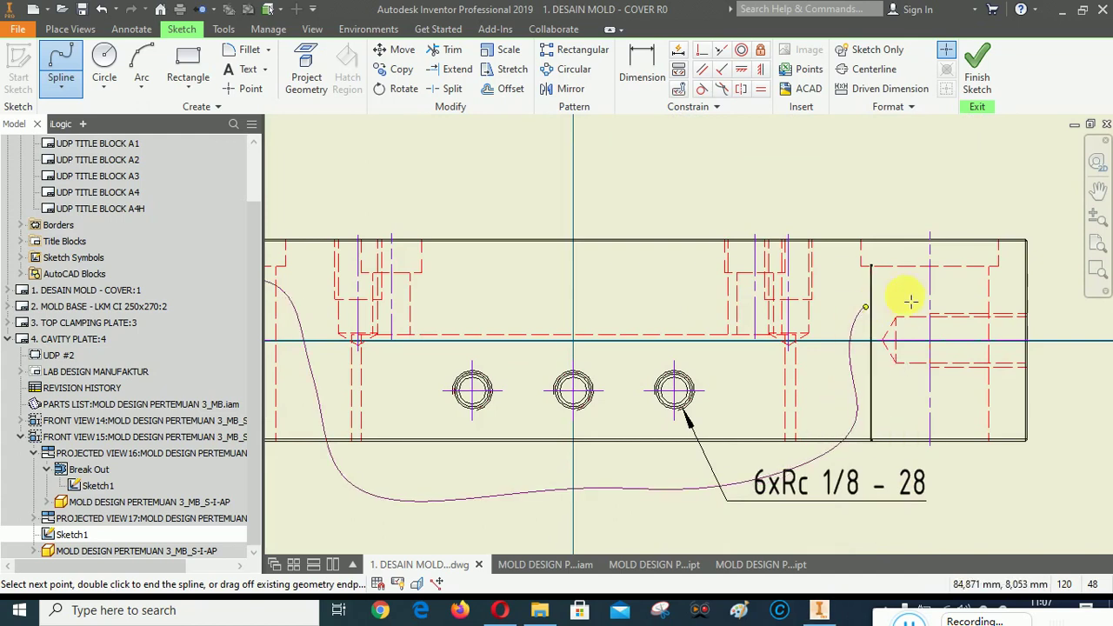
left_click(1062, 313)
left_click(1065, 400)
left_click(1049, 476)
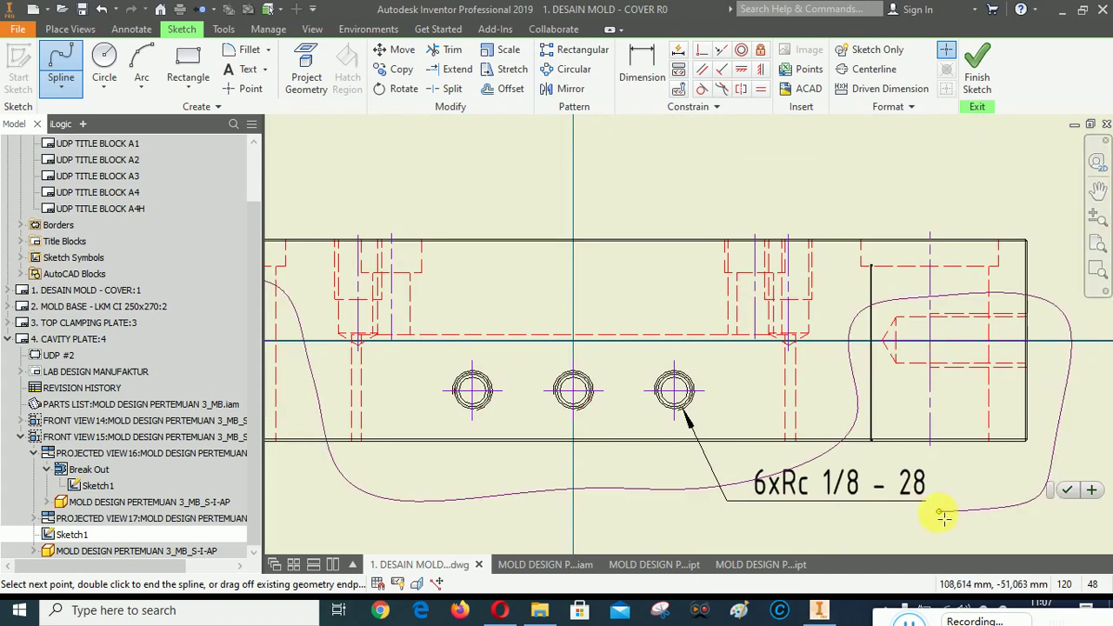
left_click(927, 524)
scroll(949, 506, "down", 2)
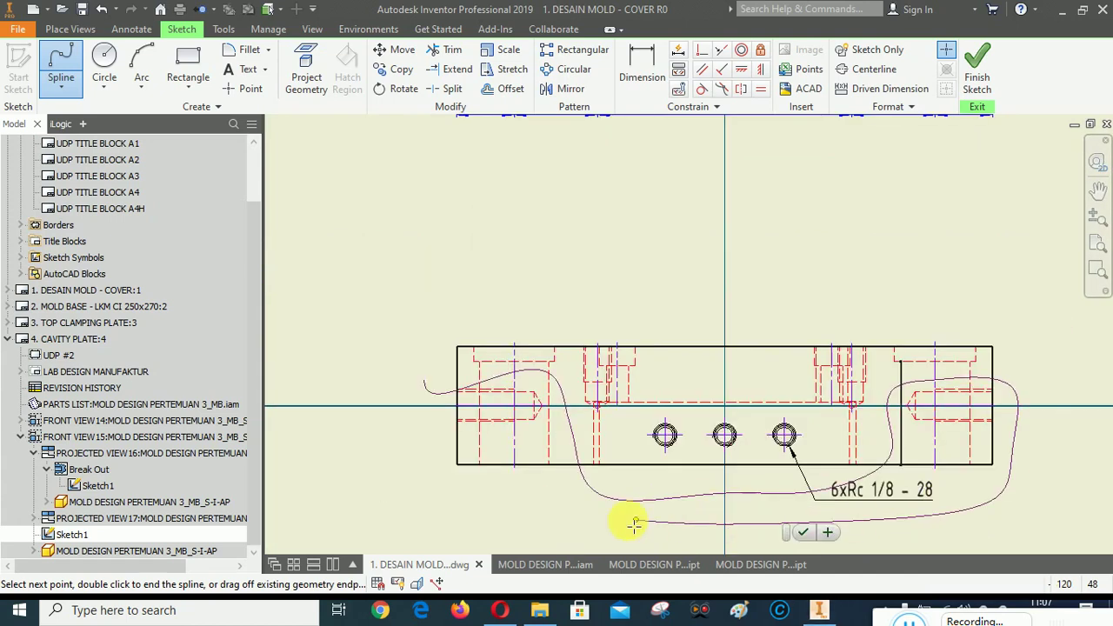
left_click(510, 513)
left_click(448, 511)
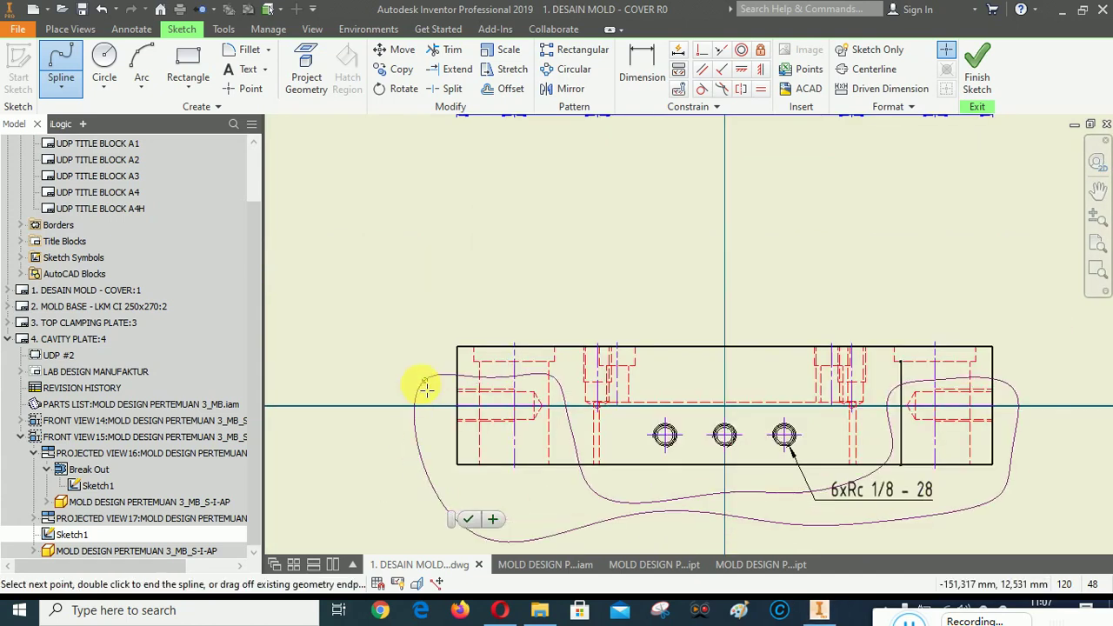
left_click(421, 383)
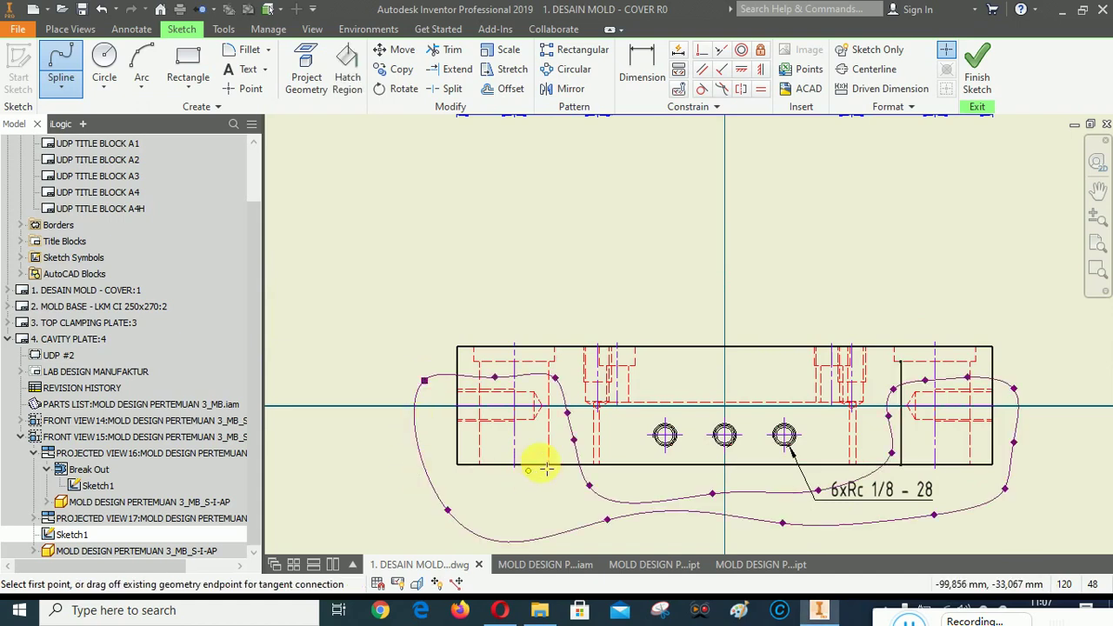
right_click(841, 236)
left_click(907, 236)
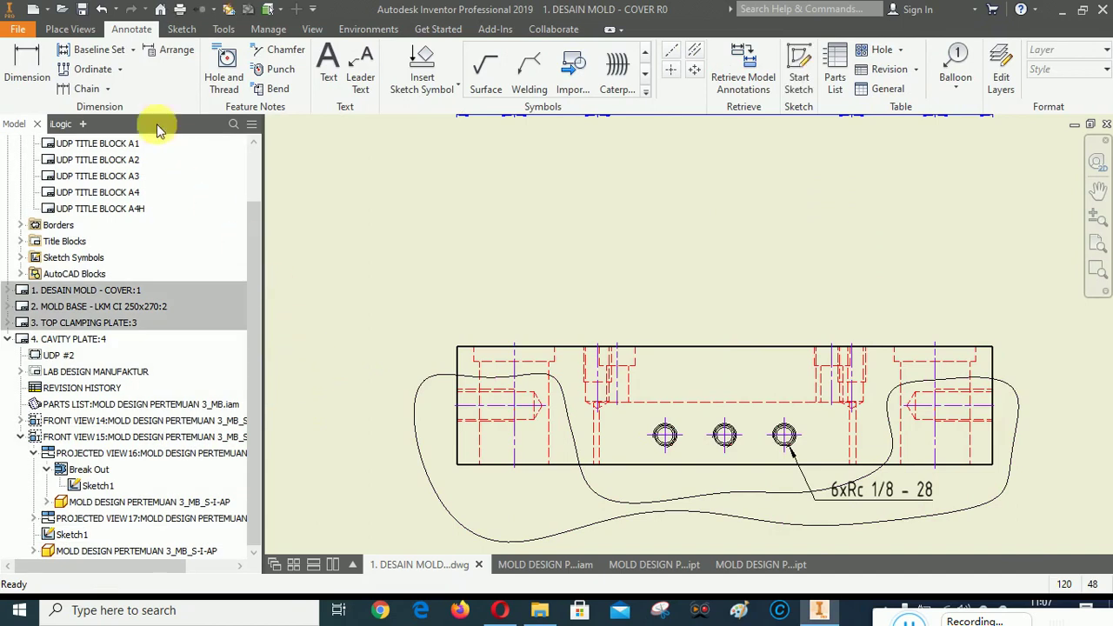
Create a Break Out in the front view from the closed spline, with From Point depth at the right side hole's inner lower corner.
left_click(70, 29)
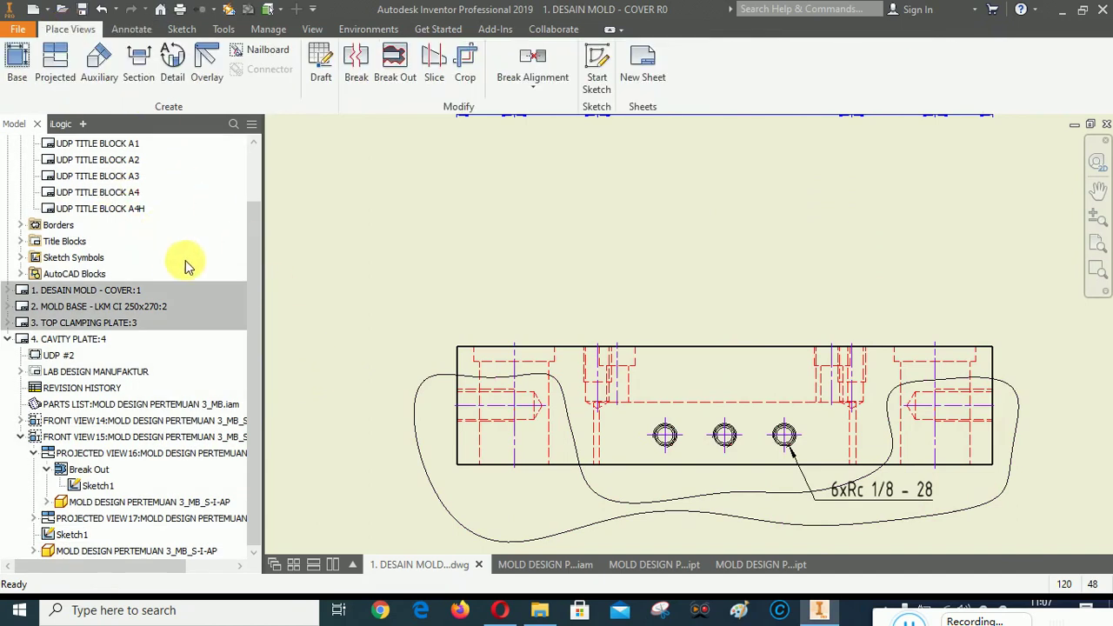
left_click(390, 67)
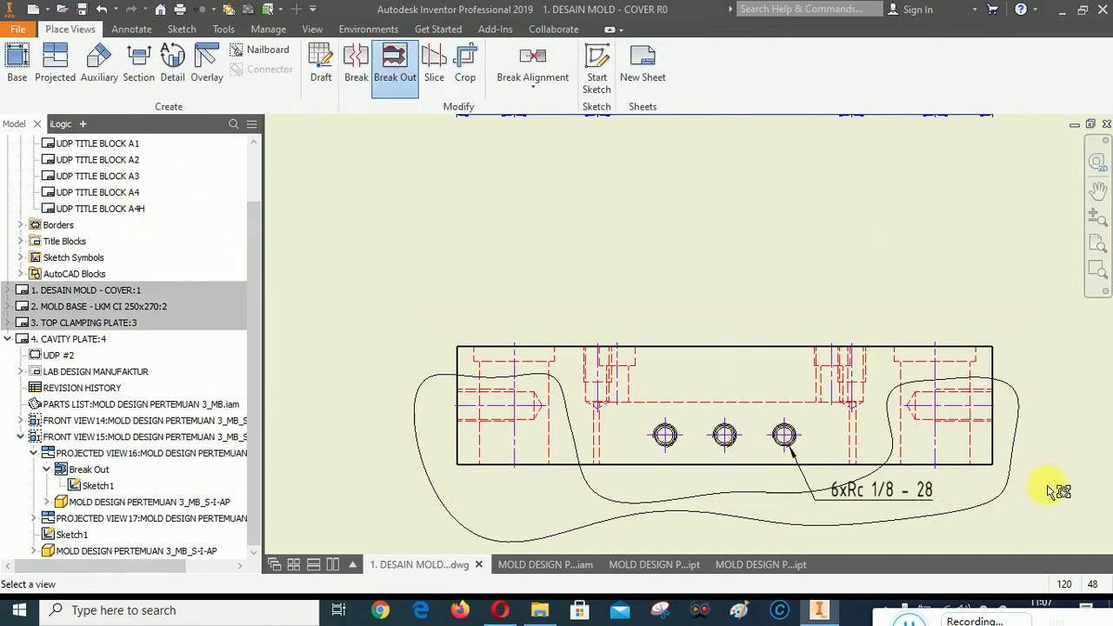
left_click(856, 432)
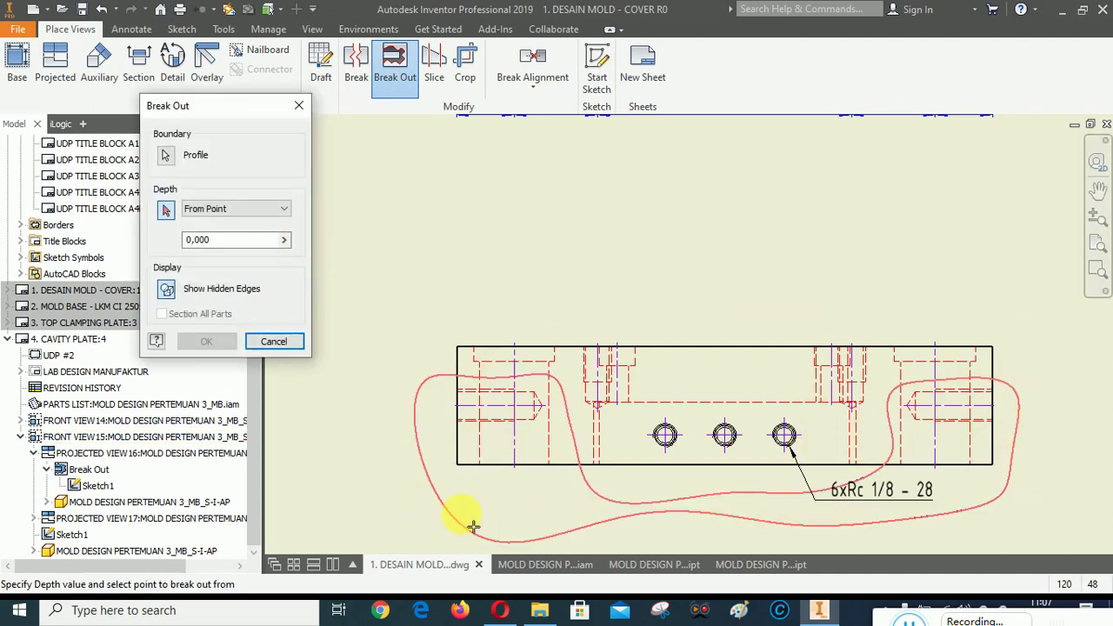
scroll(1001, 443, "up", 5)
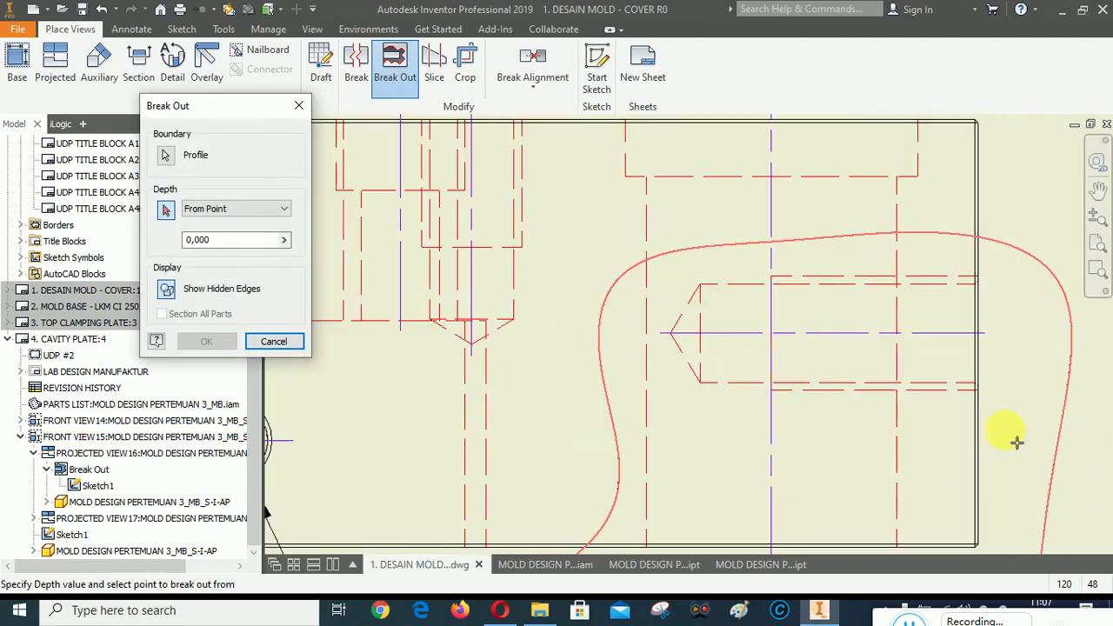
left_click(700, 381)
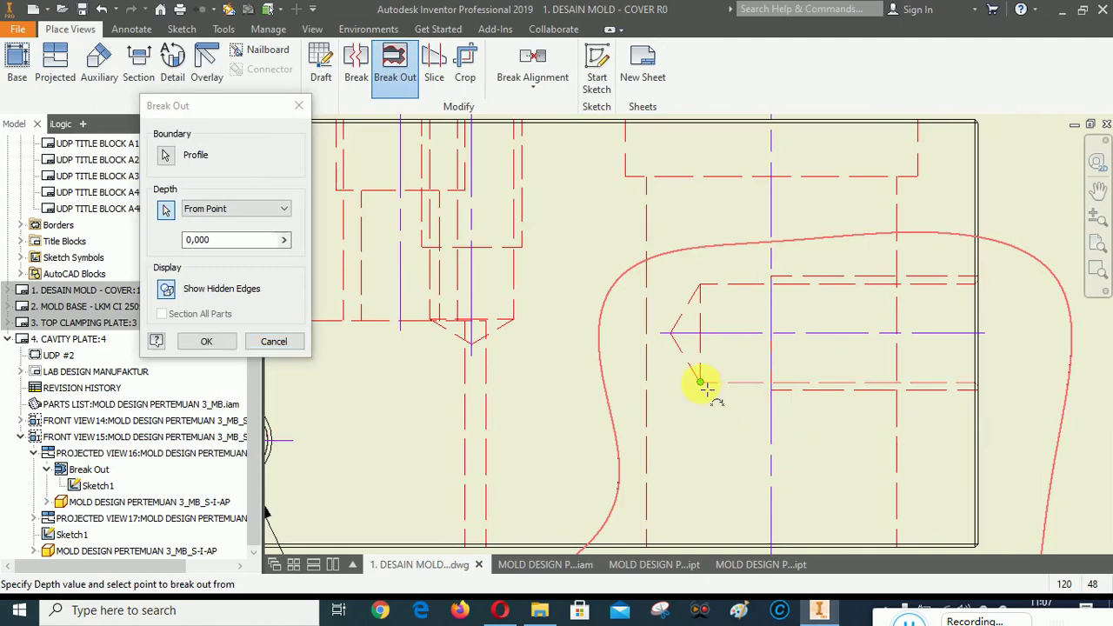
left_click(205, 341)
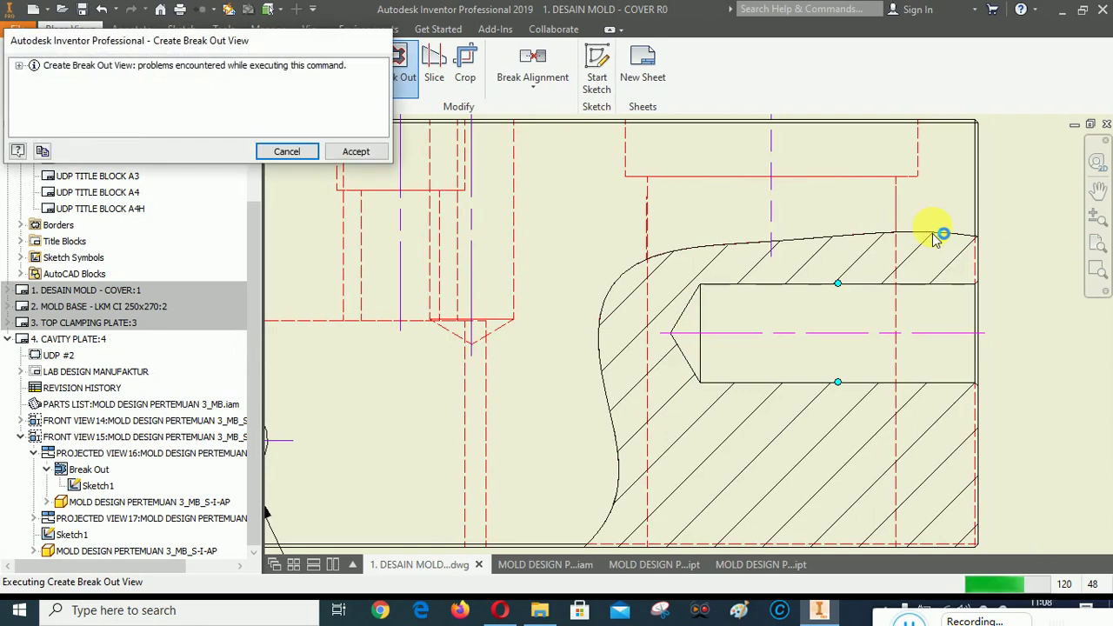
left_click(356, 152)
scroll(758, 286, "down", 4)
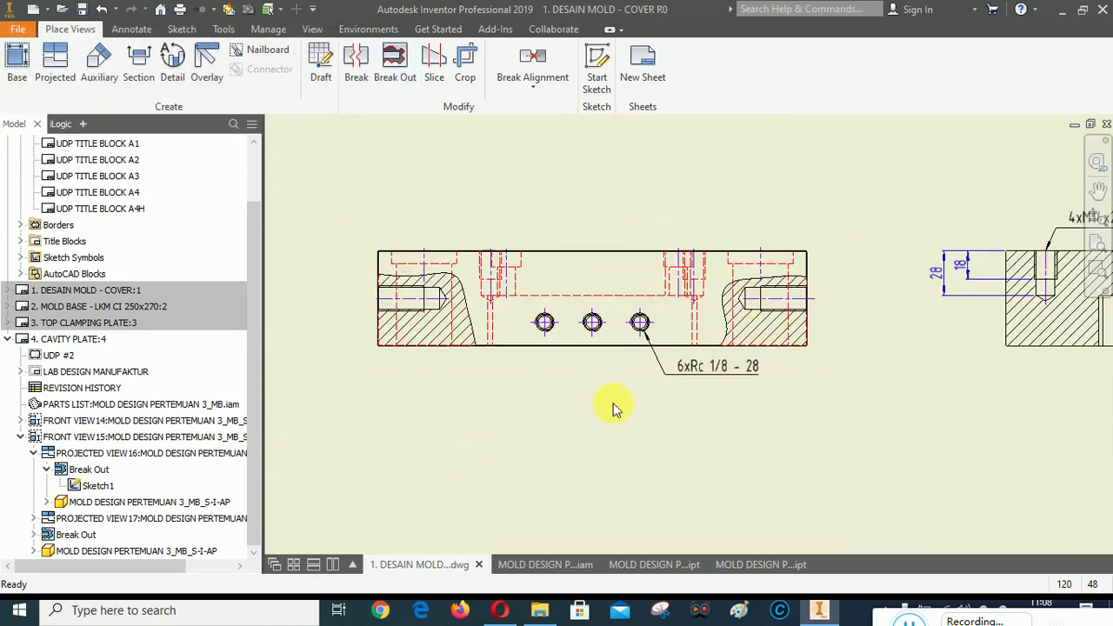
Set the display style of the cavity plate's front view to hidden lines removed.
scroll(547, 411, "down", 2)
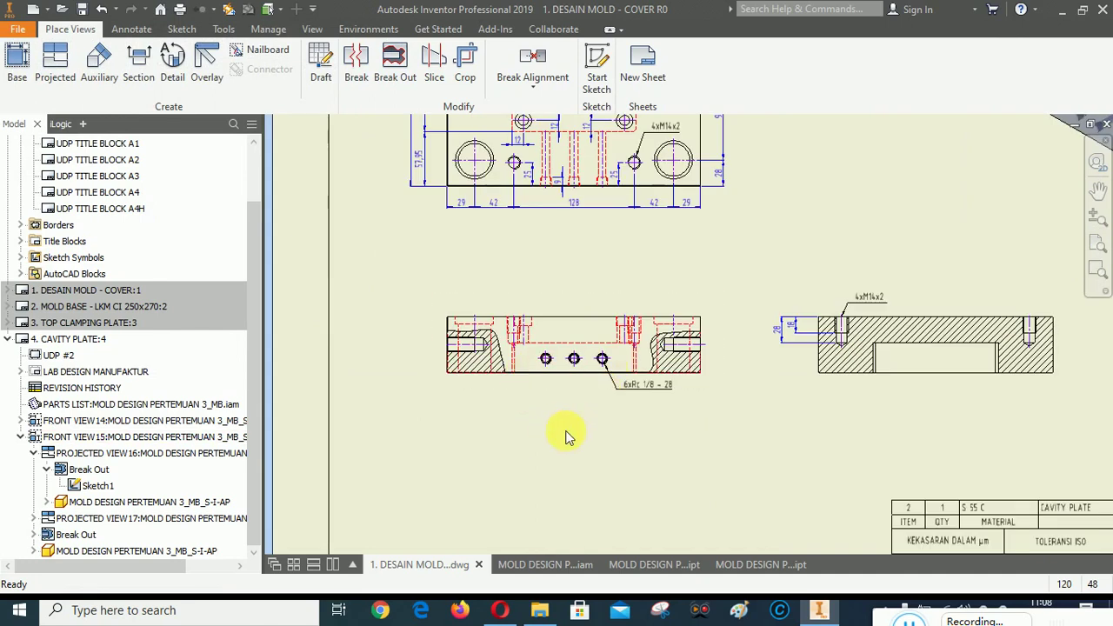
scroll(566, 437, "down", 2)
scroll(572, 409, "up", 3)
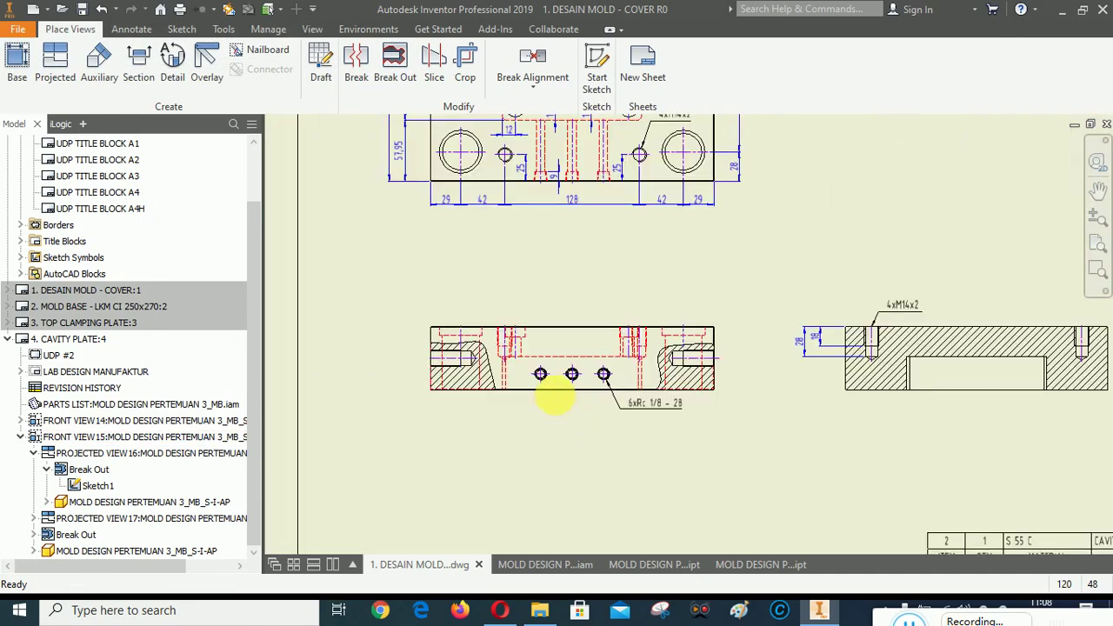
scroll(609, 405, "up", 3)
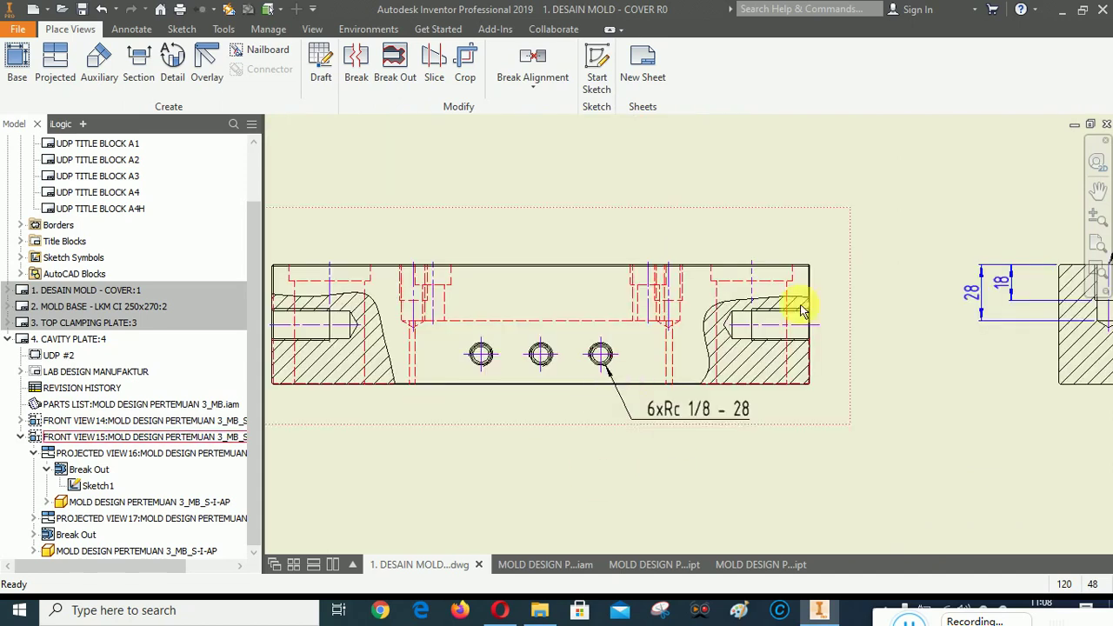
scroll(708, 409, "down", 2)
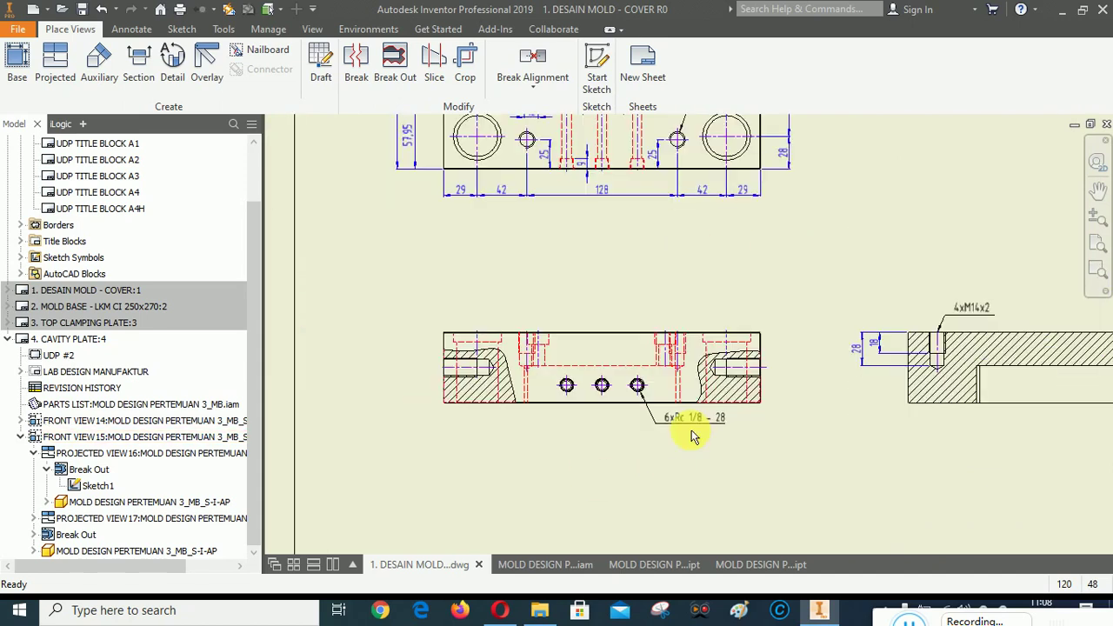
right_click(585, 321)
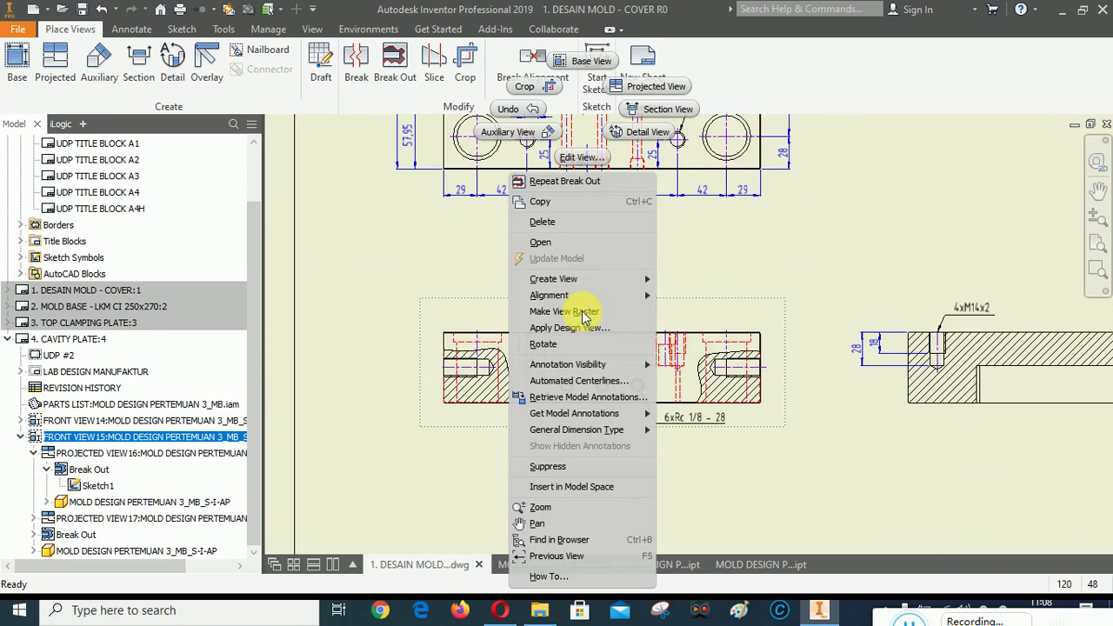
left_click(581, 158)
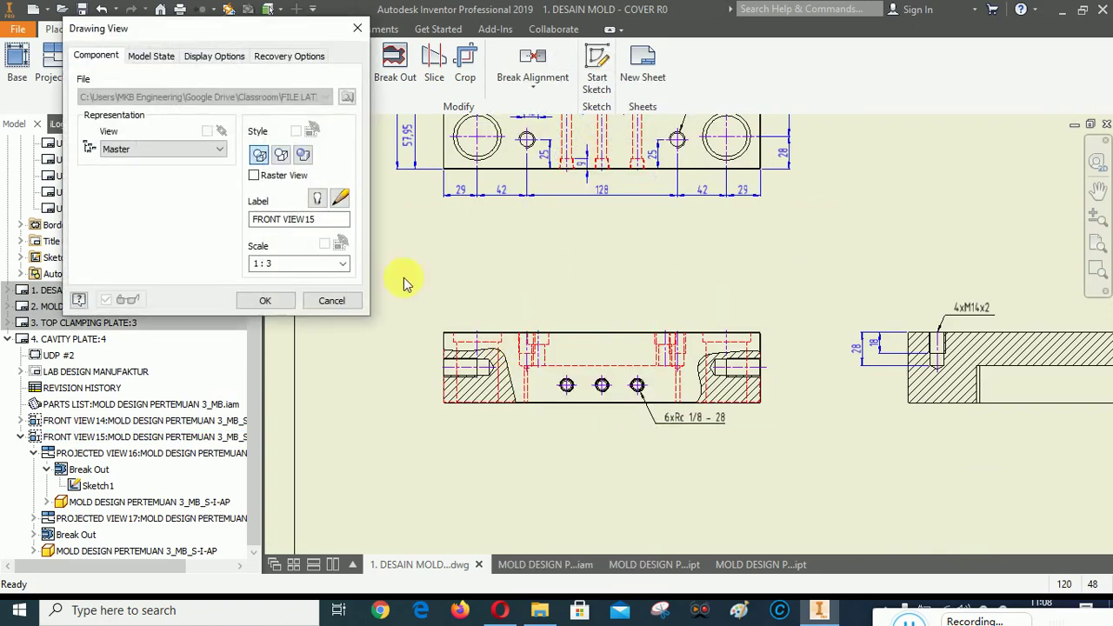
left_click(282, 156)
left_click(277, 301)
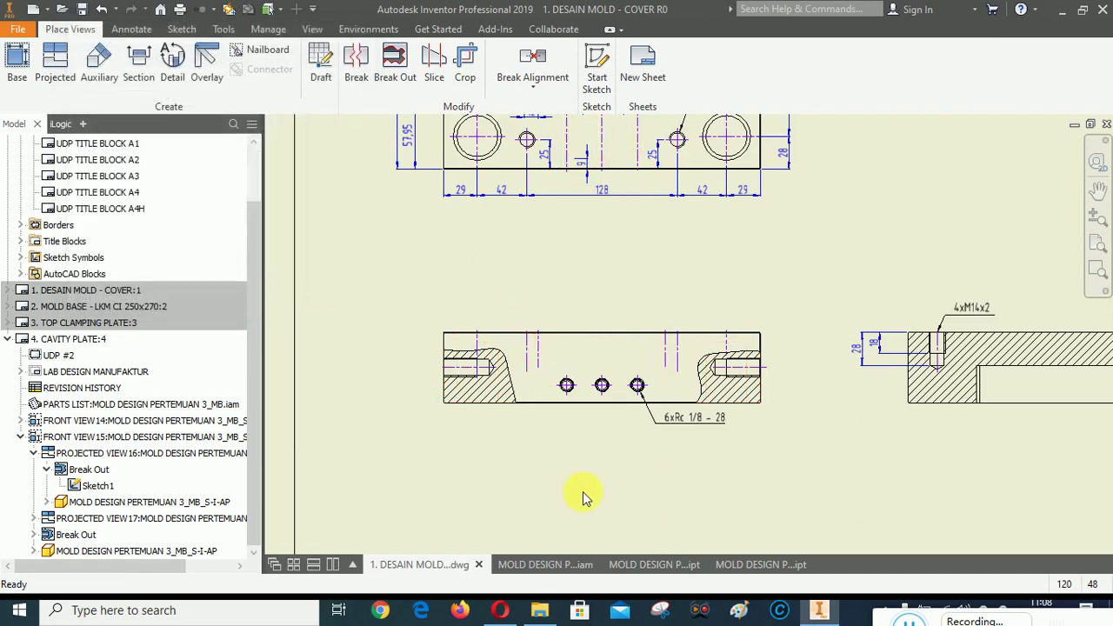
Give the projected top view its own display style with hidden lines shown, independent of the front view.
scroll(654, 513, "down", 3)
scroll(658, 360, "up", 3)
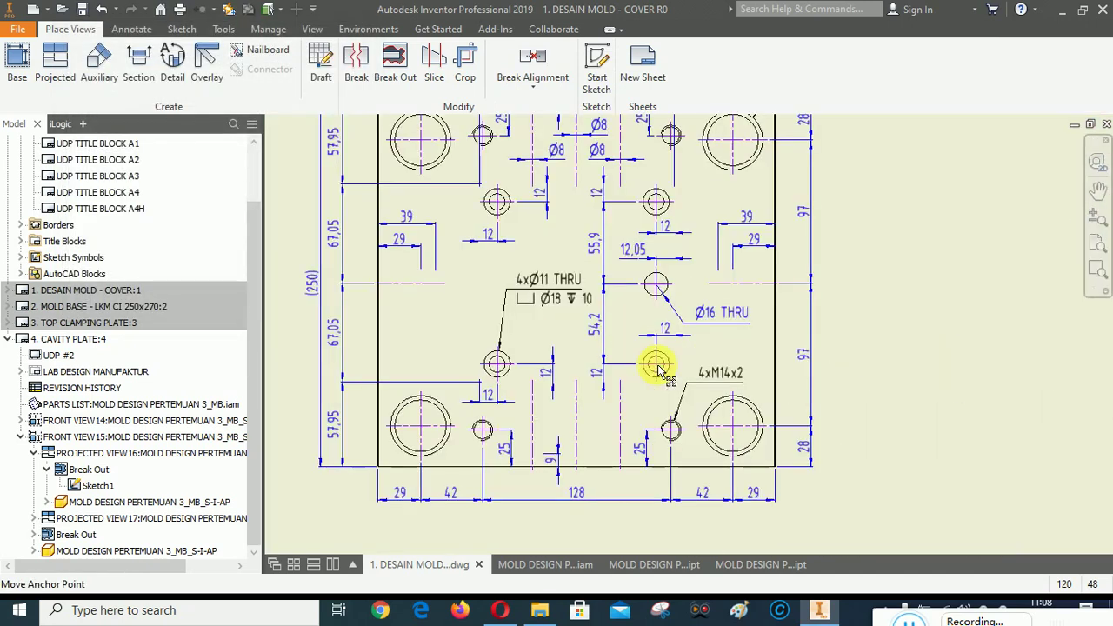
right_click(478, 265)
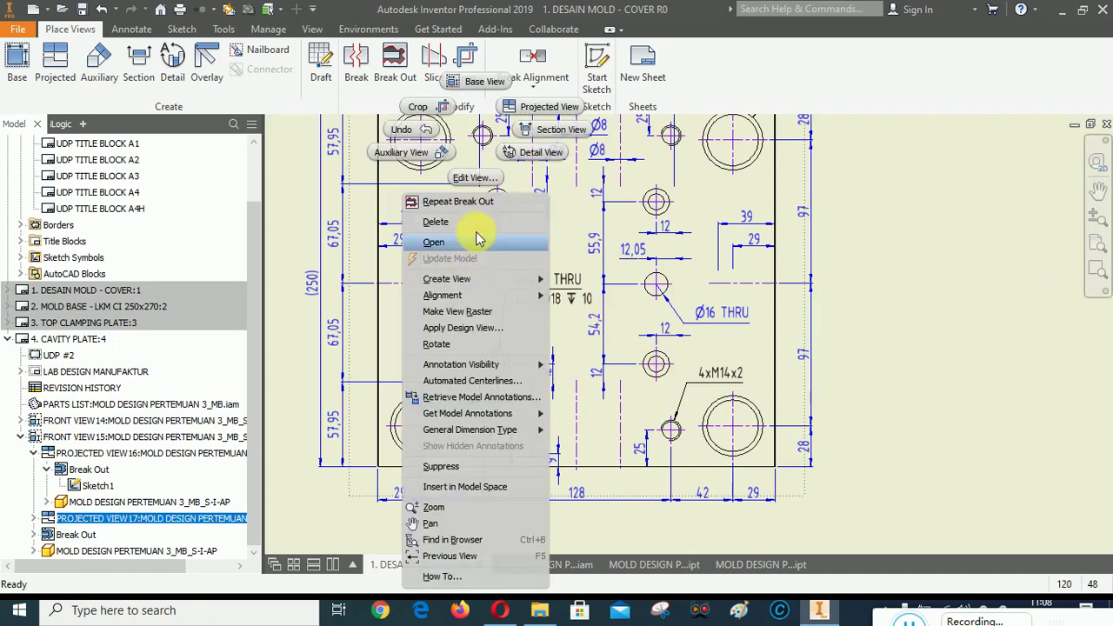
left_click(477, 182)
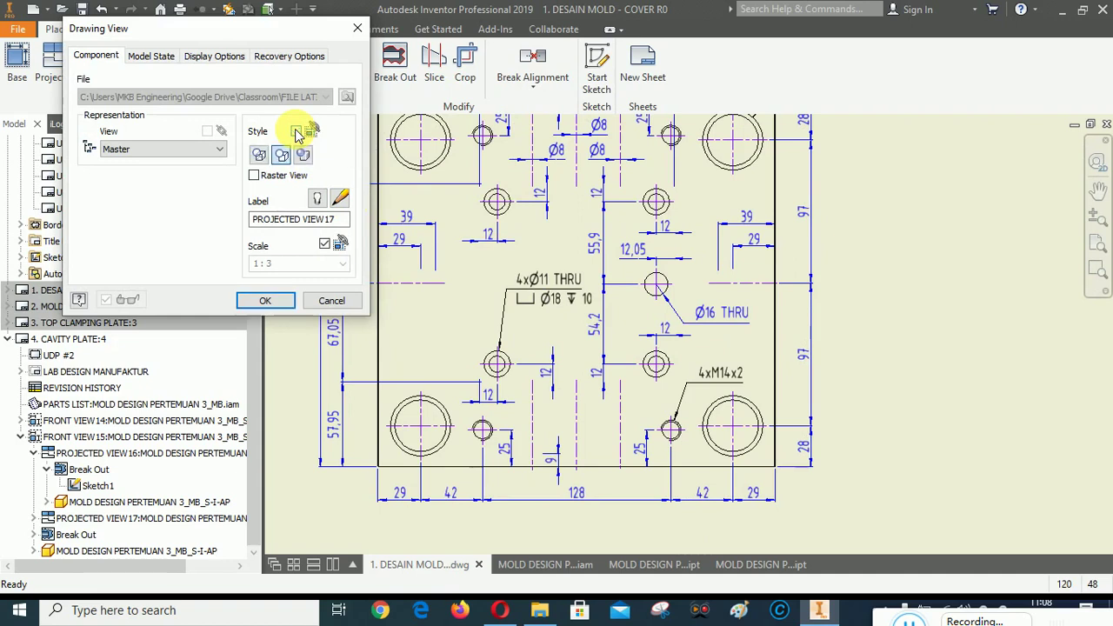
left_click(259, 154)
left_click(264, 301)
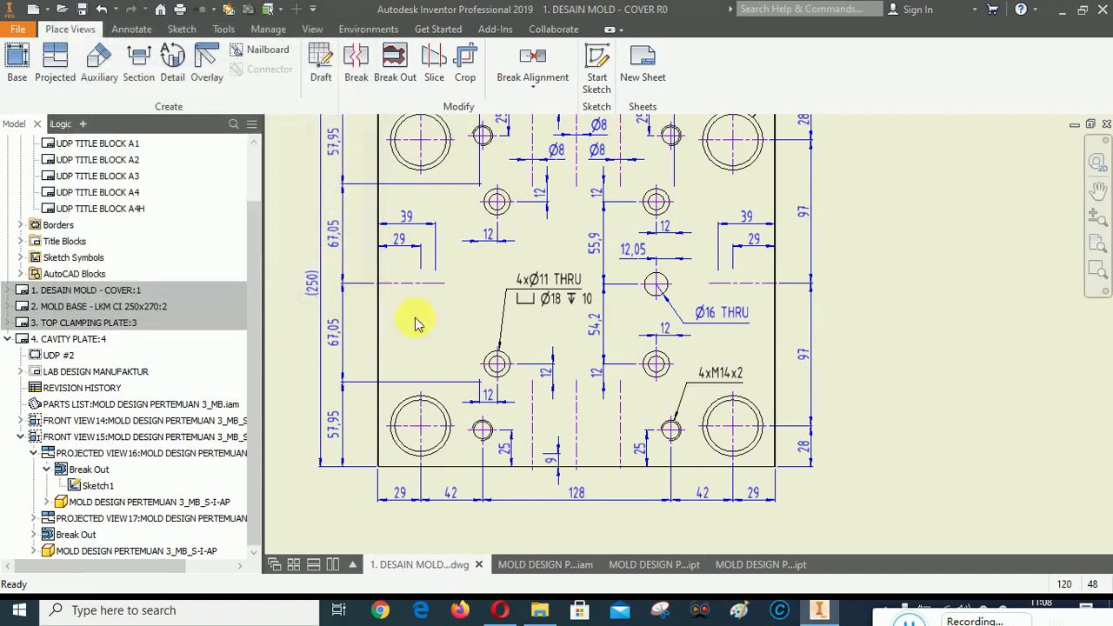
scroll(513, 278, "down", 3)
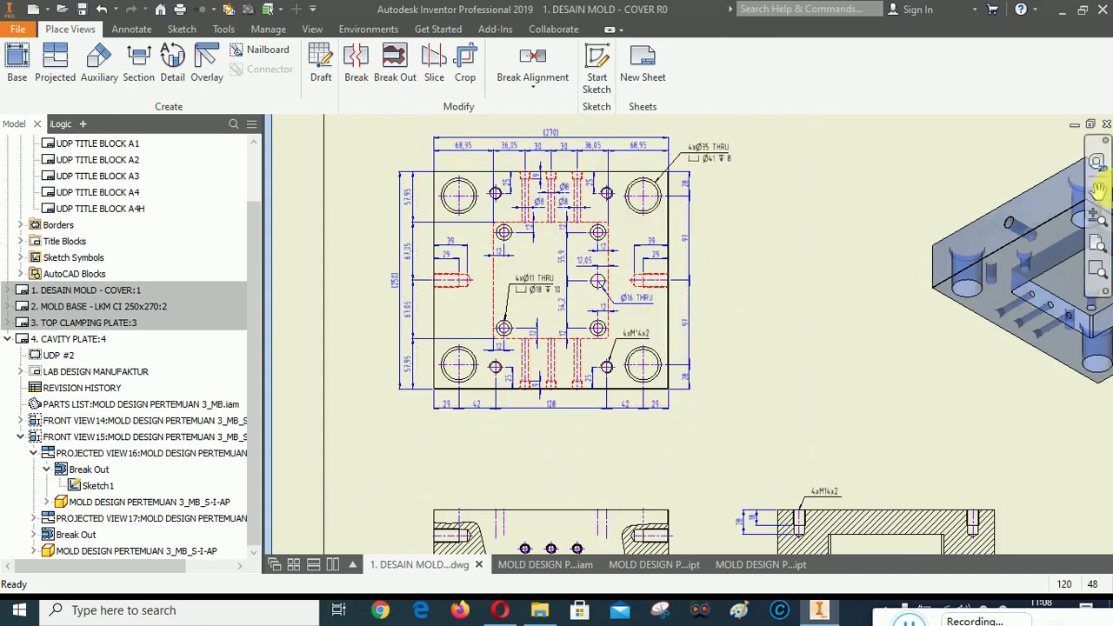
Delete the leftover vertical centerlines from the front view, keeping those of the side holes and the three Rc 1/8 holes.
left_click(1098, 190)
left_click_drag(862, 406, 727, 419)
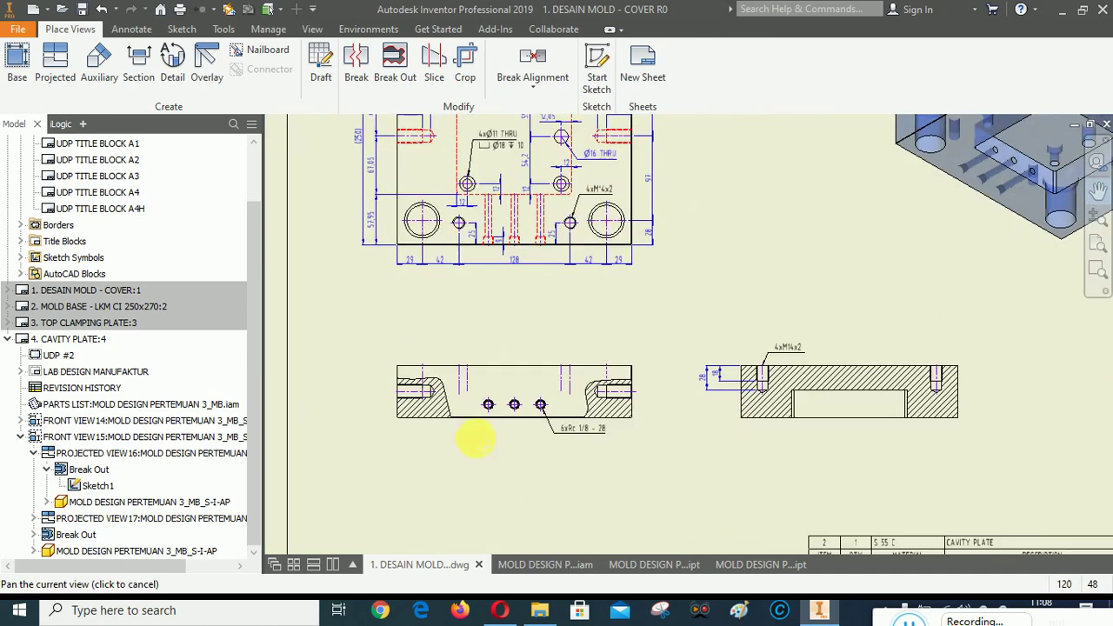
left_click_drag(476, 441, 473, 487)
scroll(472, 490, "up", 4)
right_click(638, 214)
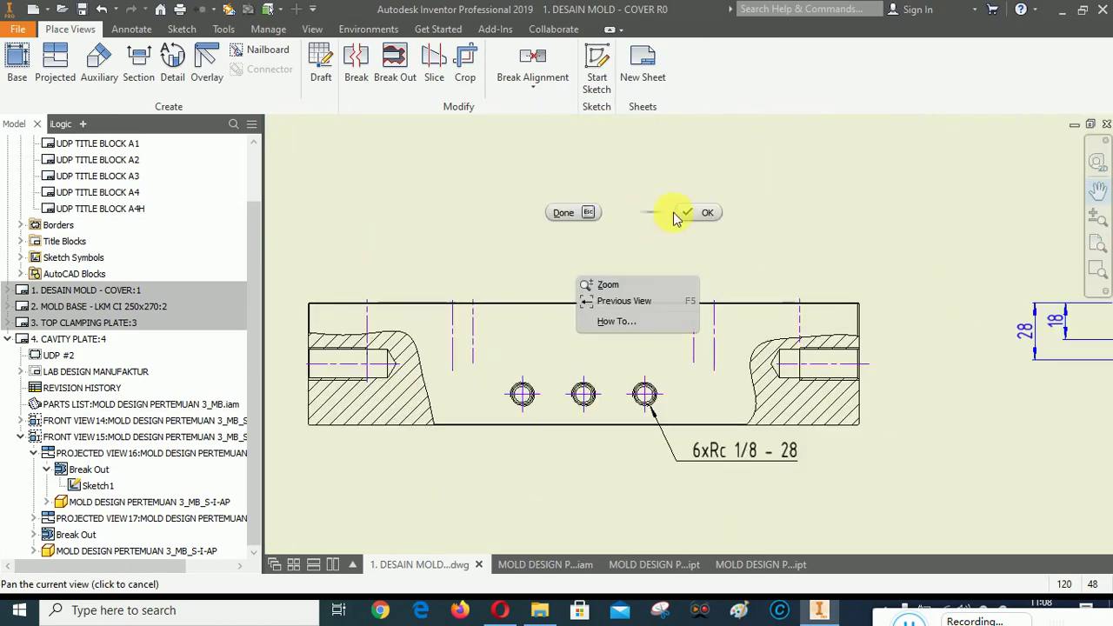
left_click(676, 217)
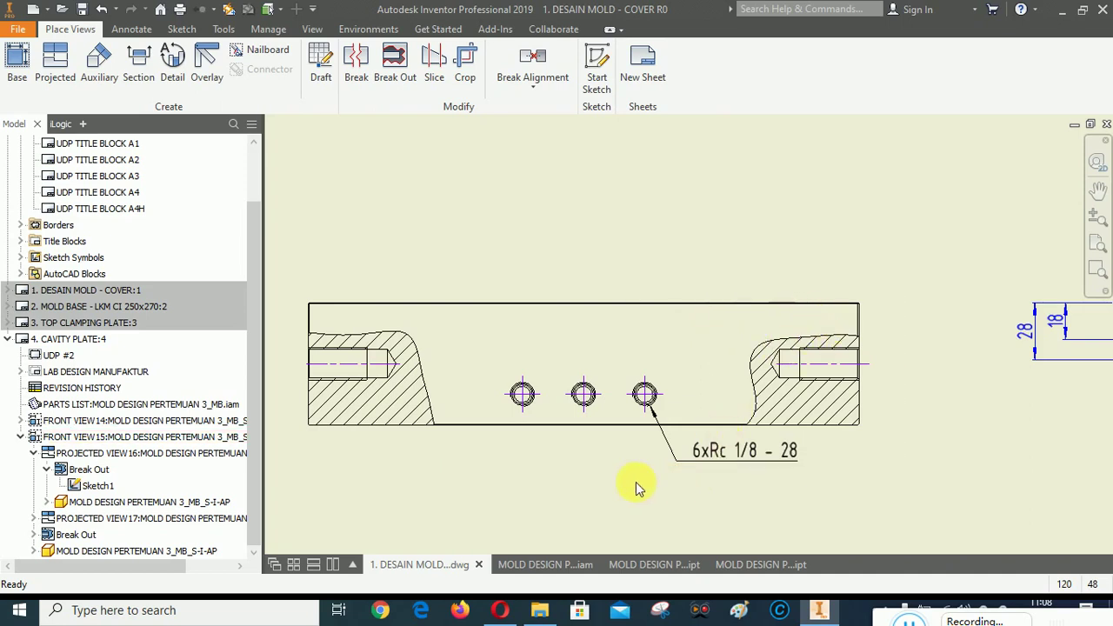
scroll(598, 398, "down", 2)
scroll(721, 391, "up", 4)
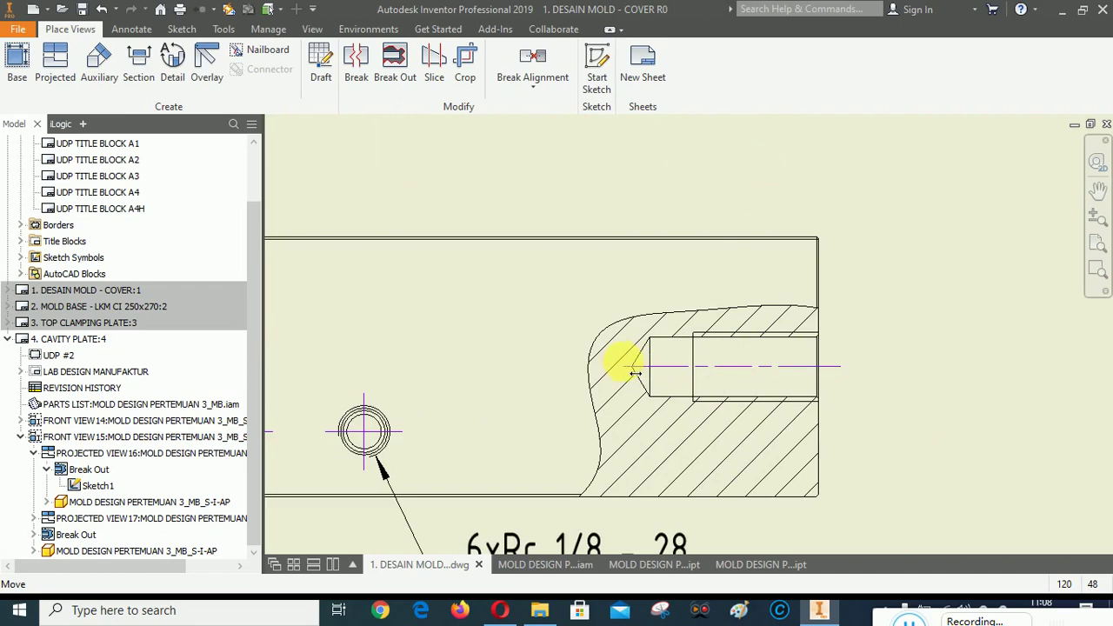
scroll(785, 415, "down", 6)
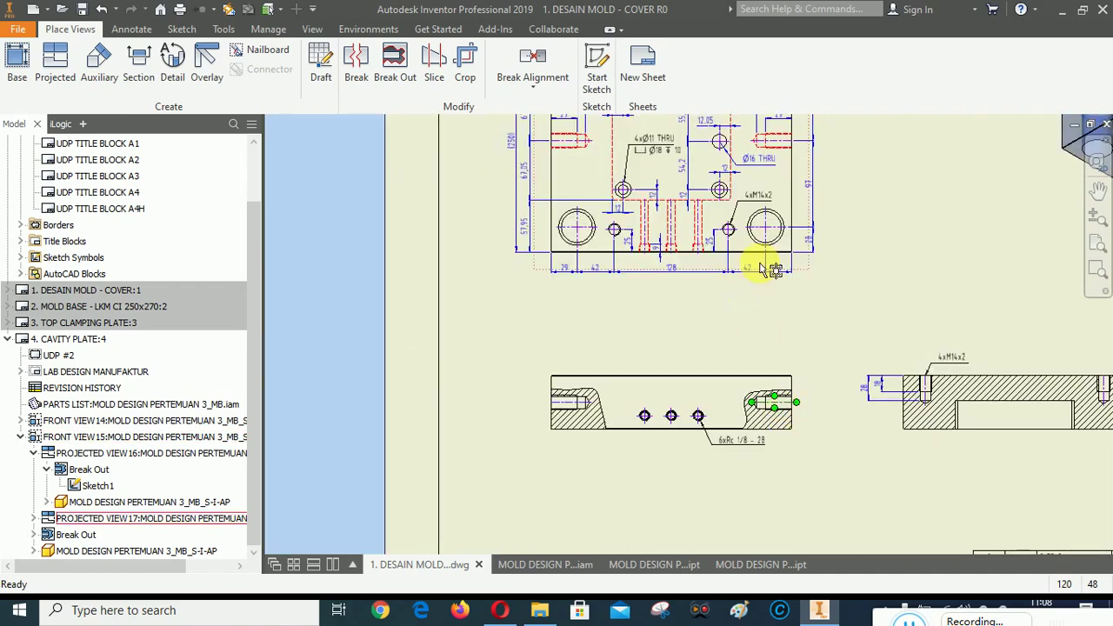
Add a hole and thread note to the right side hole in the front view's break-out, placed outside the plate's right edge.
scroll(804, 426, "up", 3)
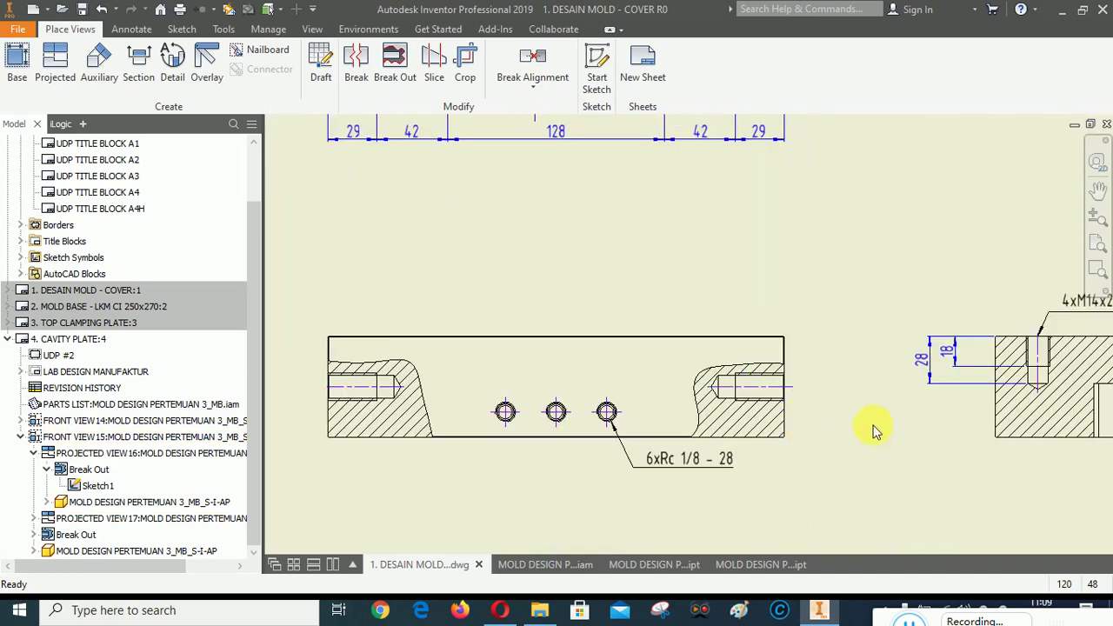
scroll(874, 428, "down", 3)
scroll(874, 428, "up", 5)
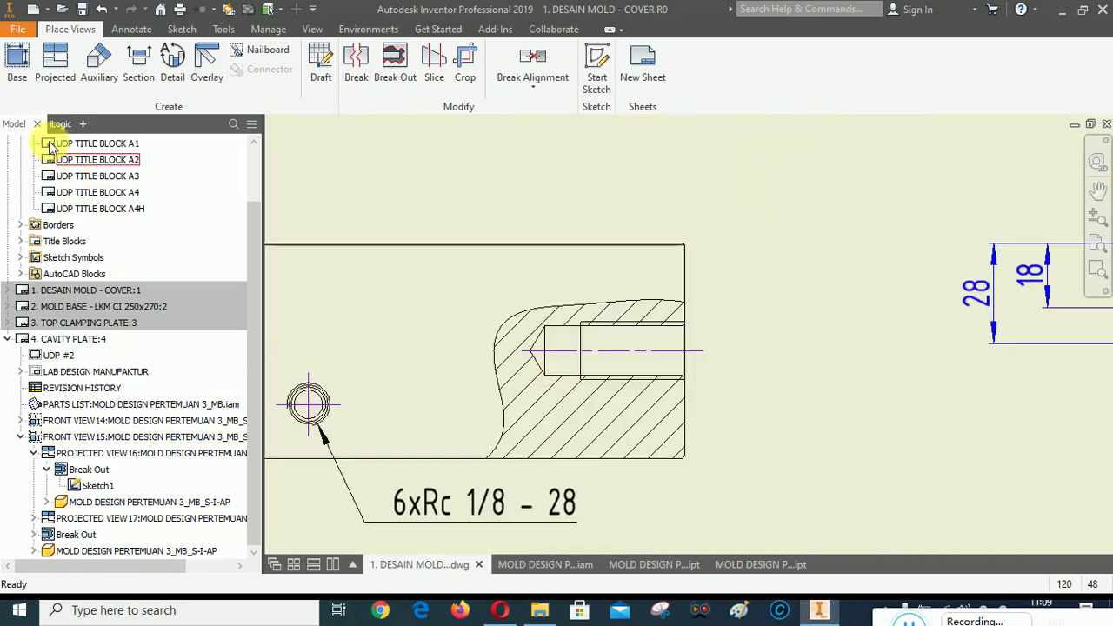
left_click(131, 29)
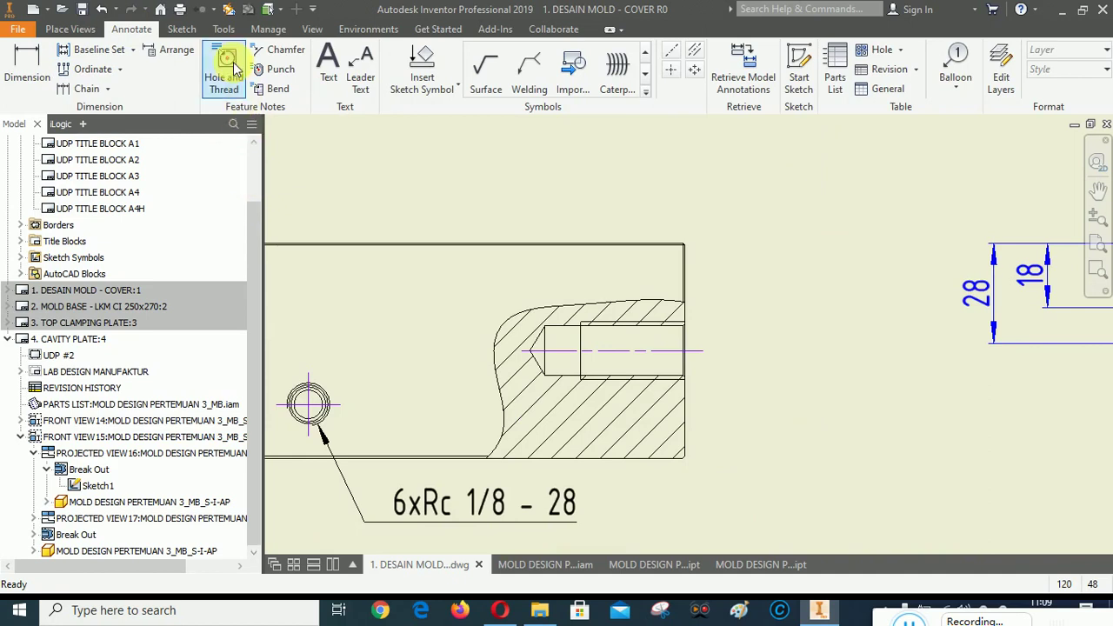
left_click(225, 63)
scroll(700, 389, "up", 4)
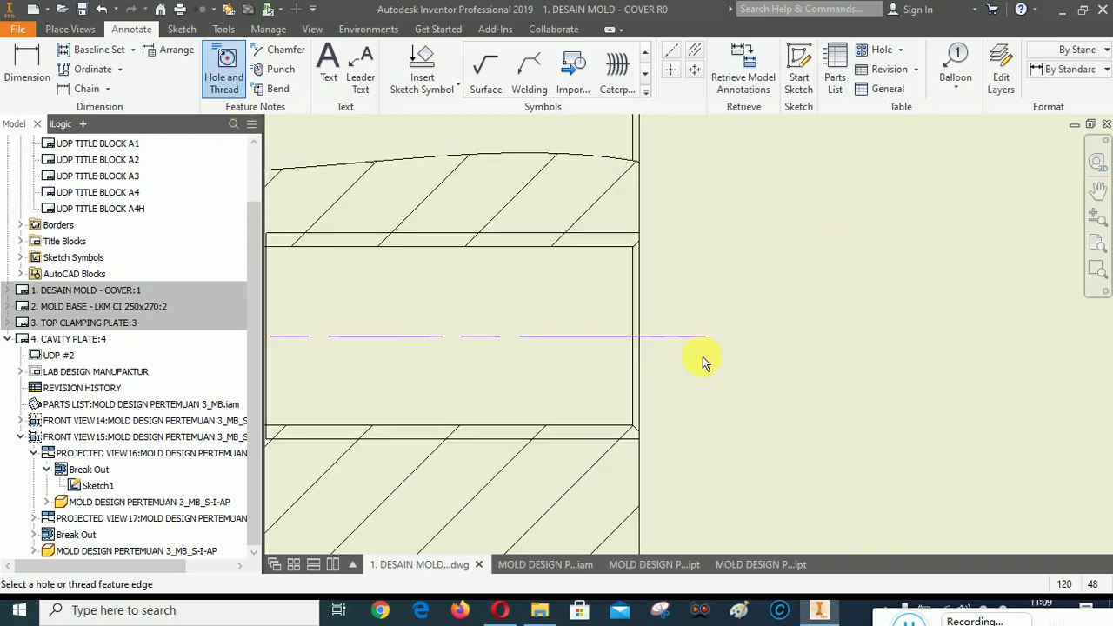
left_click(642, 337)
scroll(661, 347, "down", 4)
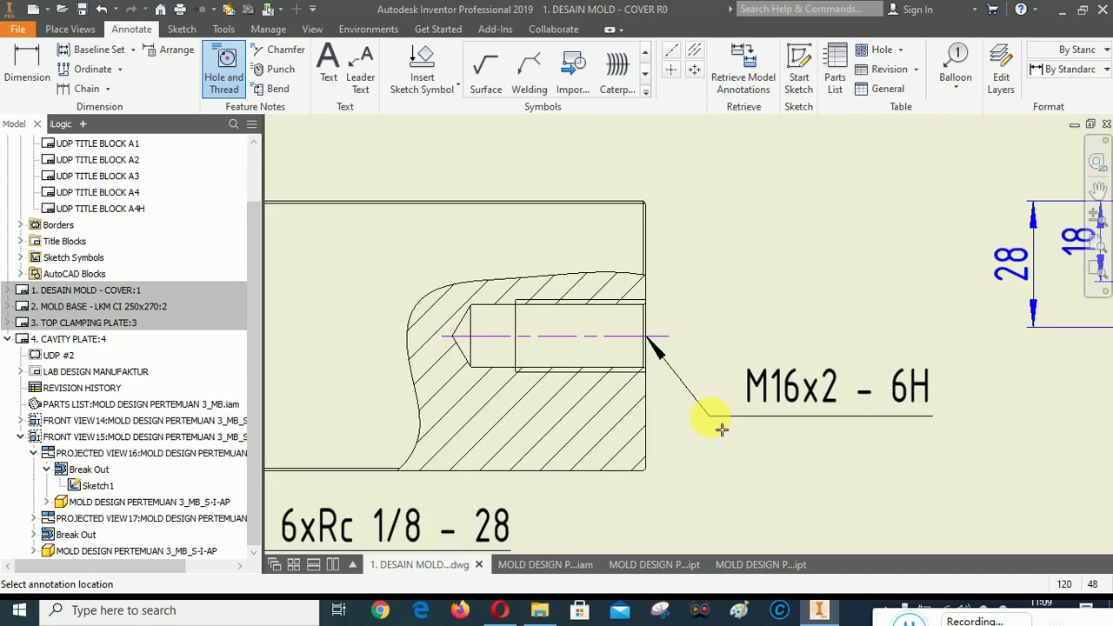
left_click(721, 429)
right_click(793, 287)
left_click(844, 281)
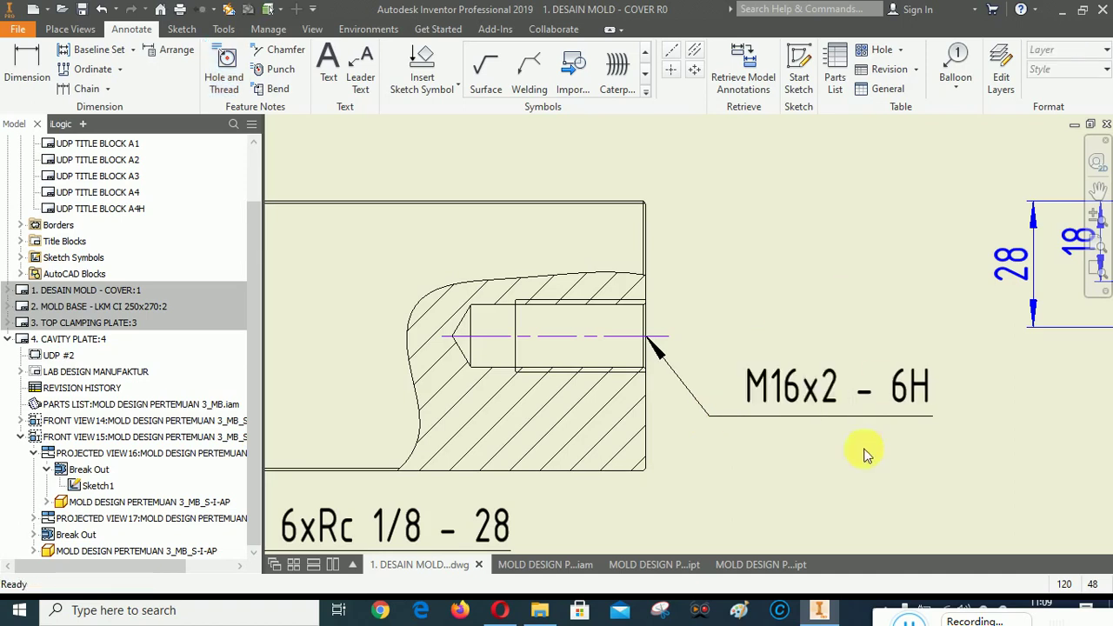
Edit the right side hole's note to add the prefix 2x and remove the thread class, so it reads 2xM16x2.
double_click(775, 387)
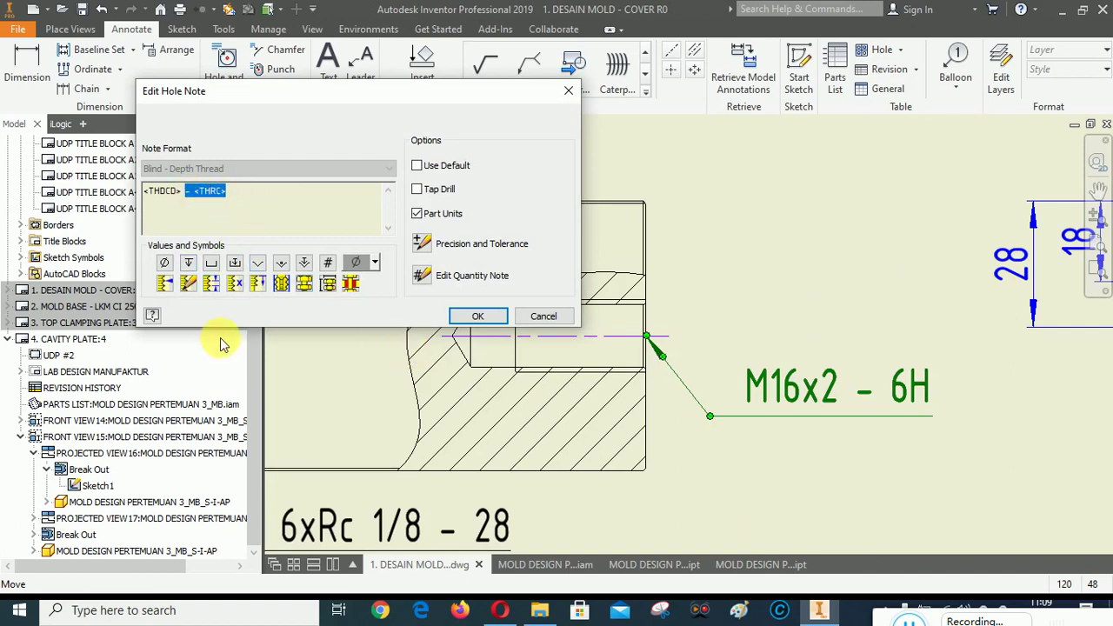
key("Delete")
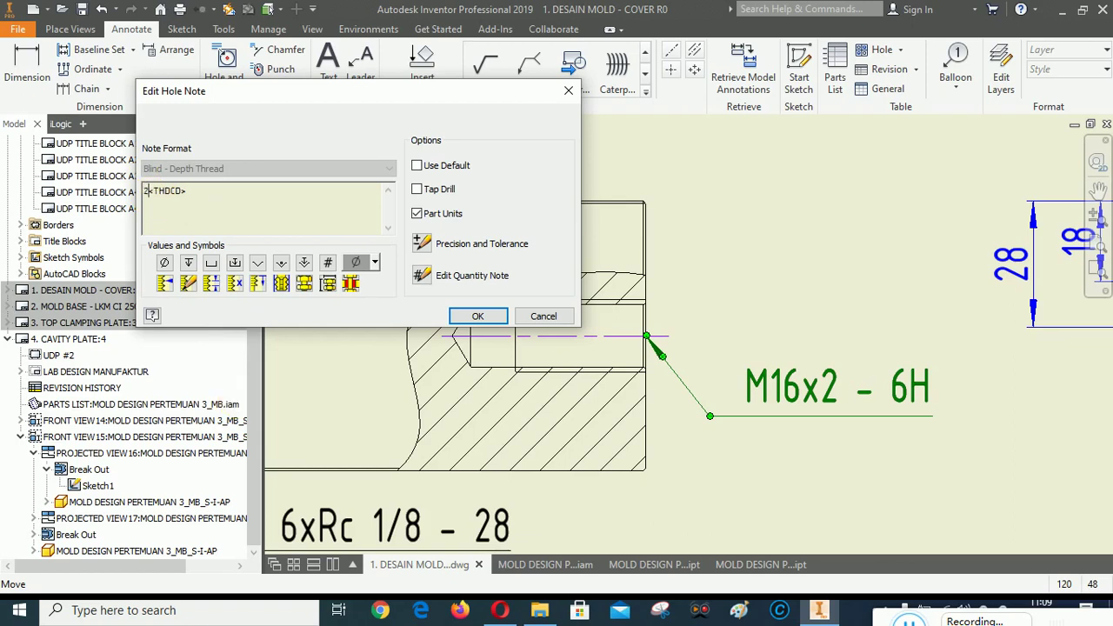
type("2x")
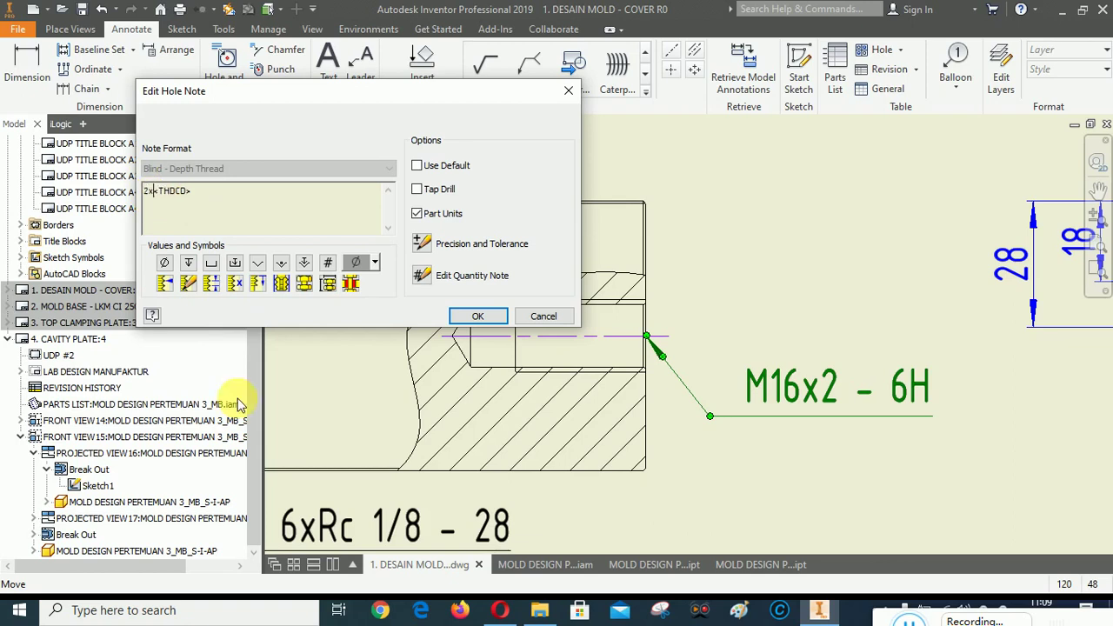
left_click(477, 315)
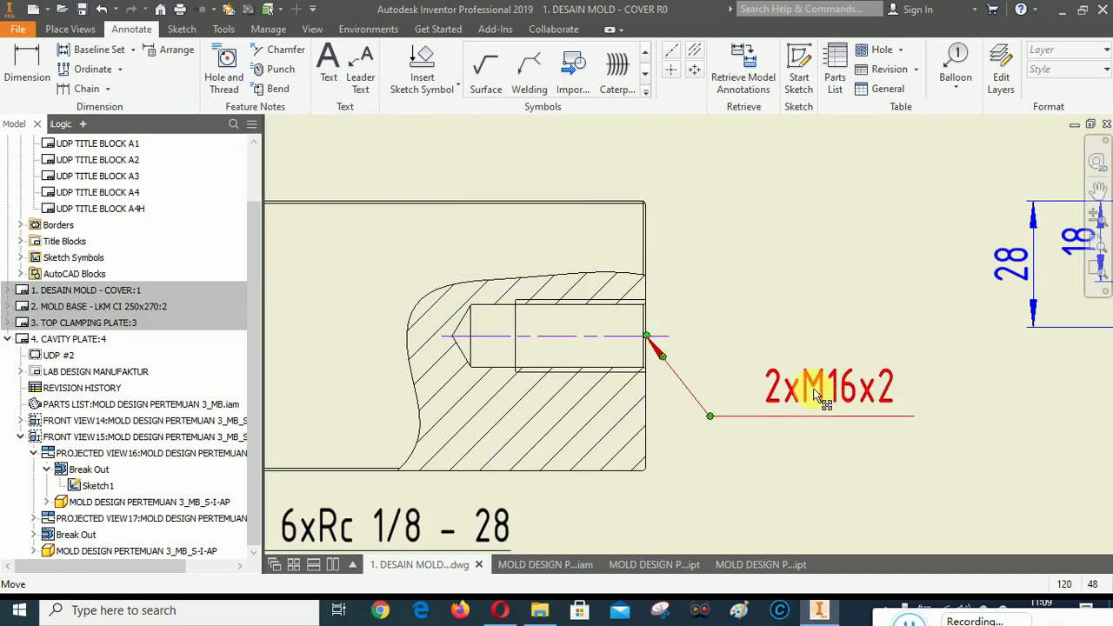
Delete the thread-depth and drill-depth dimensions of both side holes from the top view.
scroll(825, 485, "down", 3)
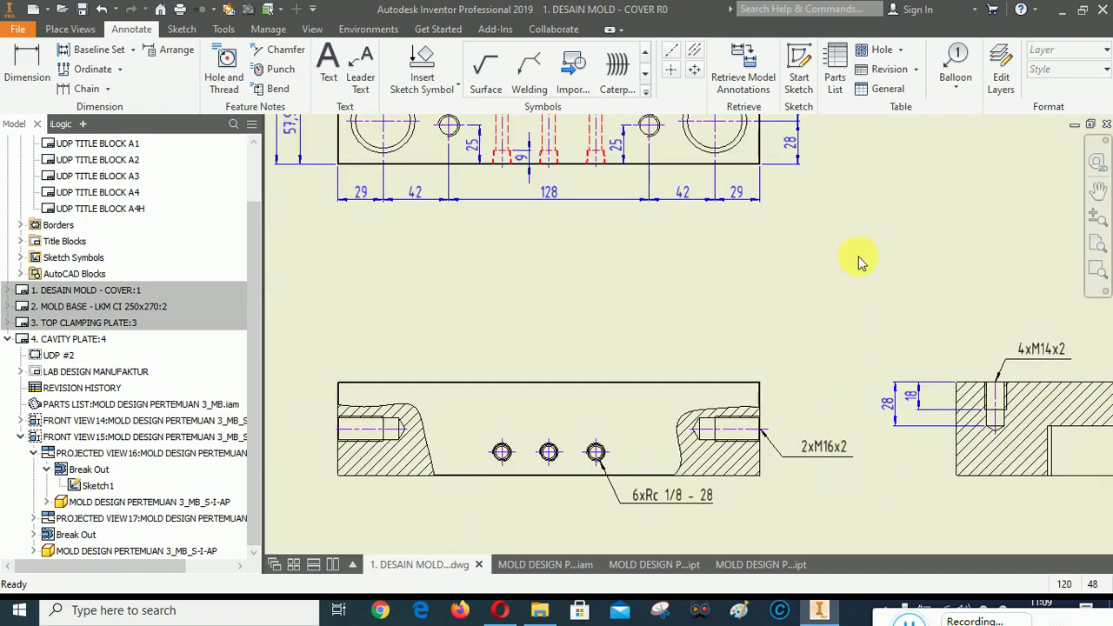
scroll(826, 448, "down", 4)
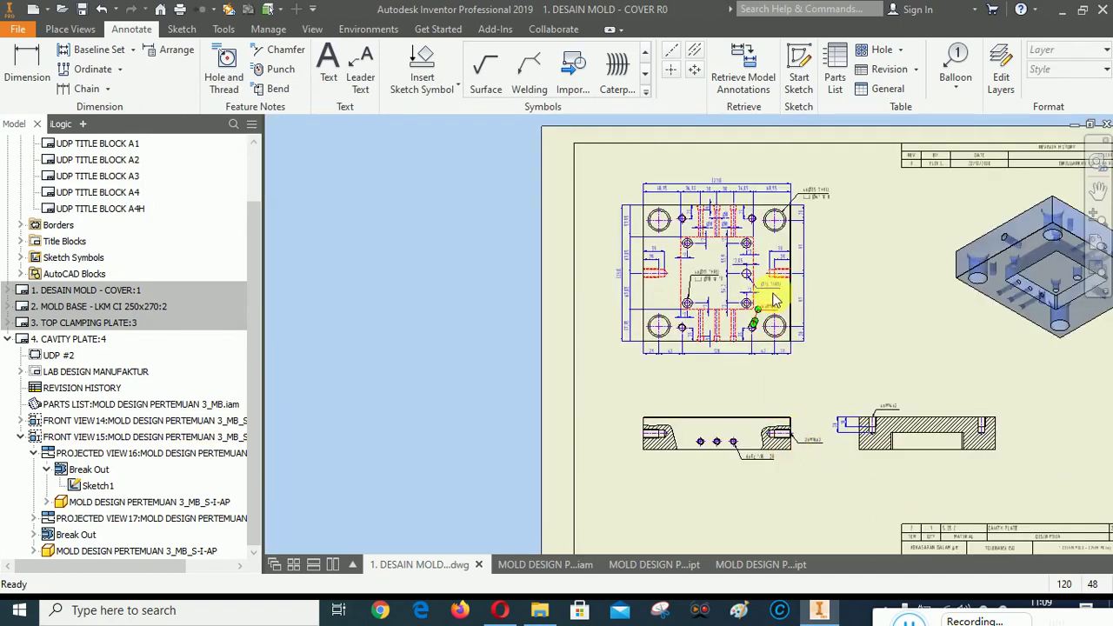
scroll(774, 300, "up", 5)
mouse_move(782, 273)
left_mouse_down()
mouse_move(785, 224)
mouse_move(778, 216)
mouse_move(778, 231)
mouse_move(775, 214)
left_mouse_up()
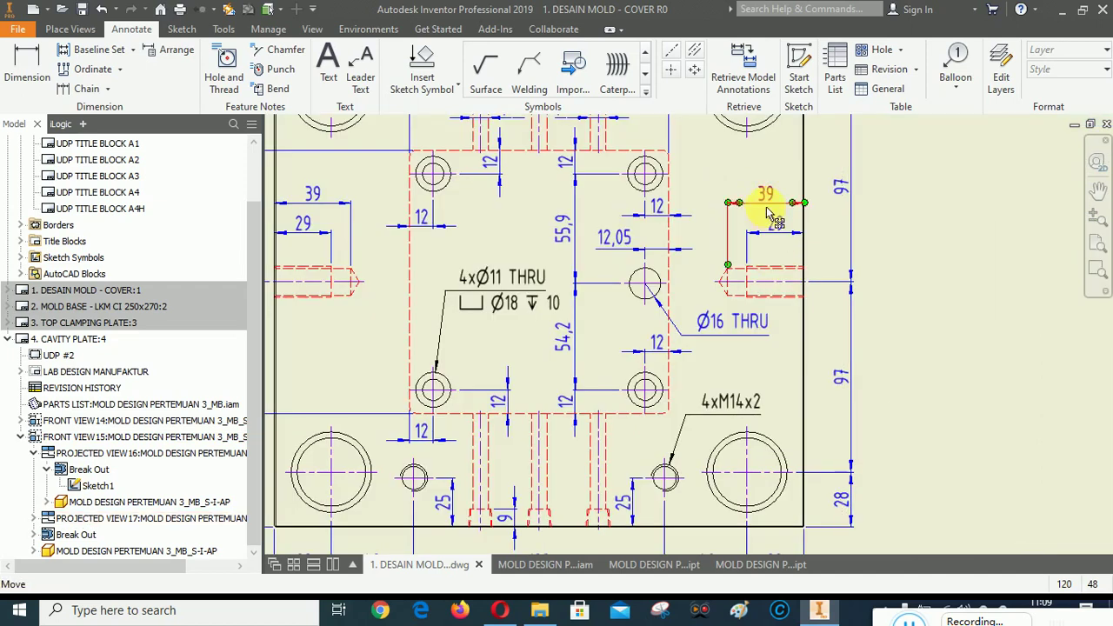
scroll(773, 213, "down", 5)
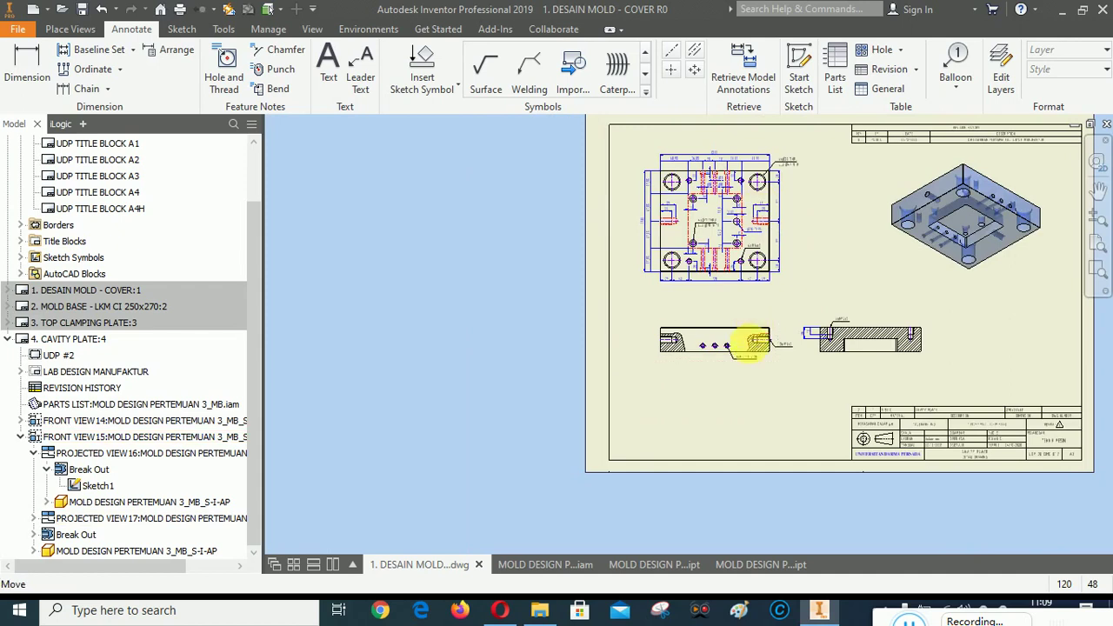
scroll(749, 342, "up", 5)
scroll(721, 409, "down", 4)
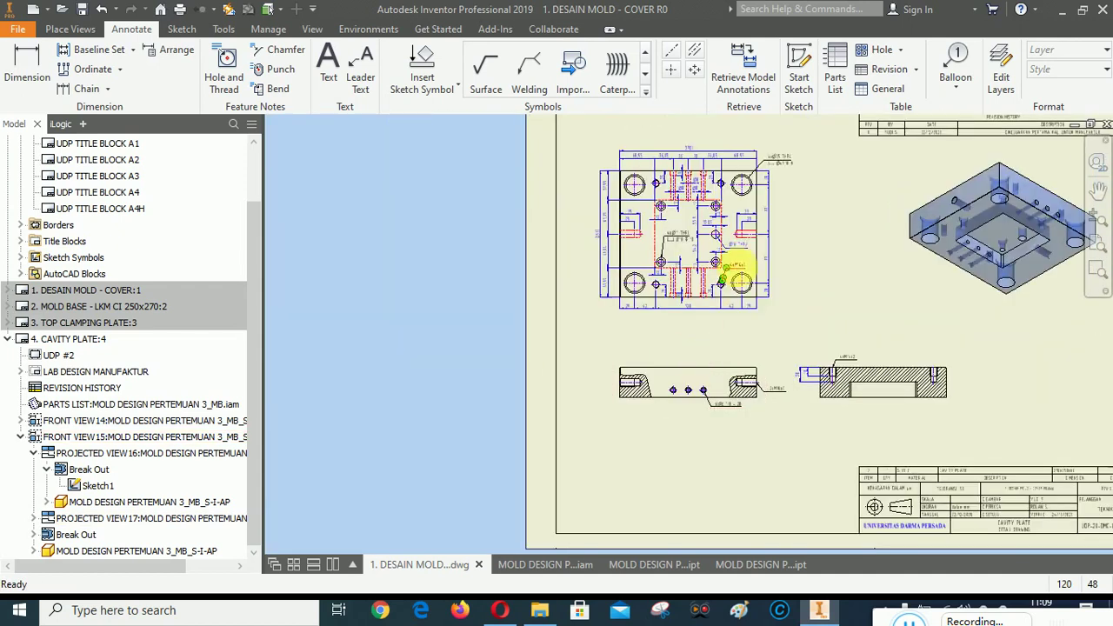
scroll(722, 276, "up", 5)
mouse_move(770, 221)
left_mouse_down()
mouse_move(778, 225)
mouse_move(770, 186)
mouse_move(340, 218)
mouse_move(356, 186)
mouse_move(354, 196)
left_mouse_up()
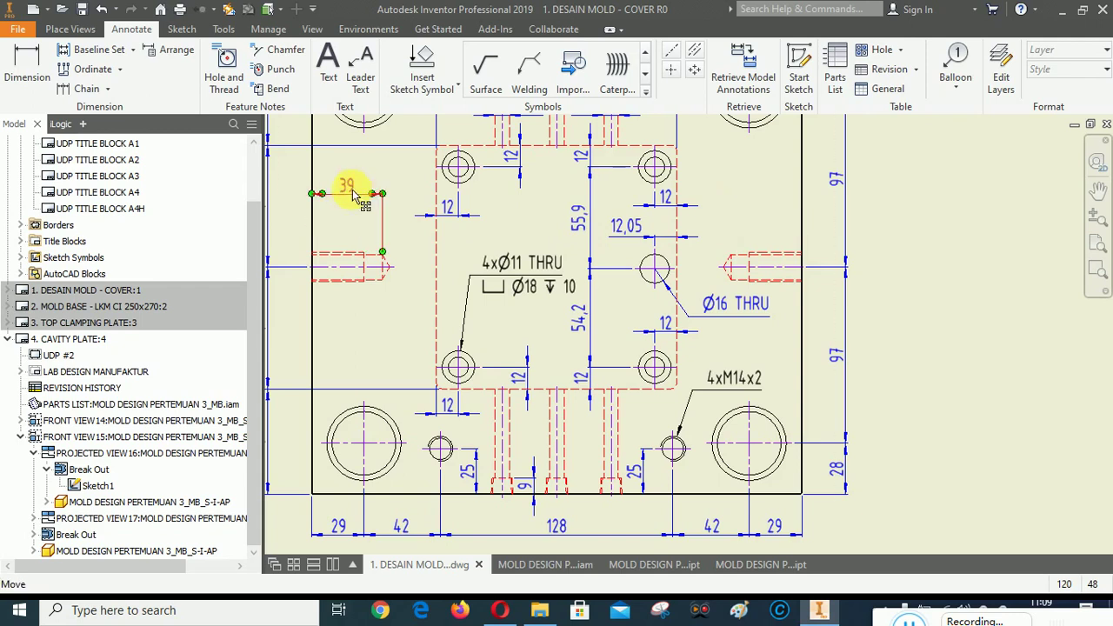
left_click(354, 194)
key("Delete")
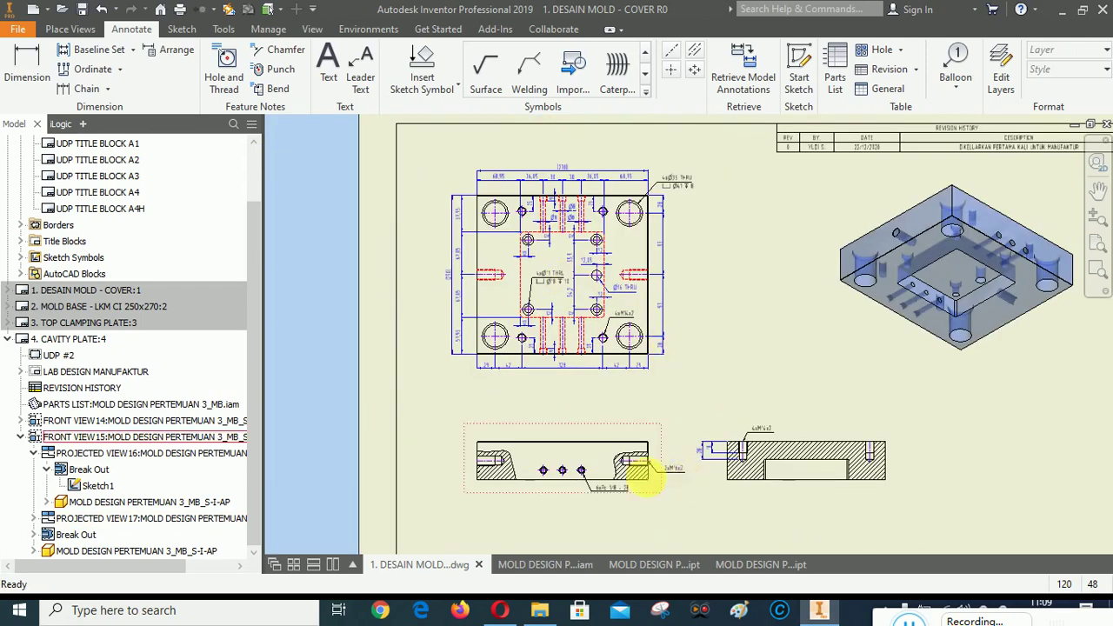
Dimension the right side hole's thread depth from the plate's right edge, placed above the front view.
scroll(641, 473, "up", 8)
left_click(26, 71)
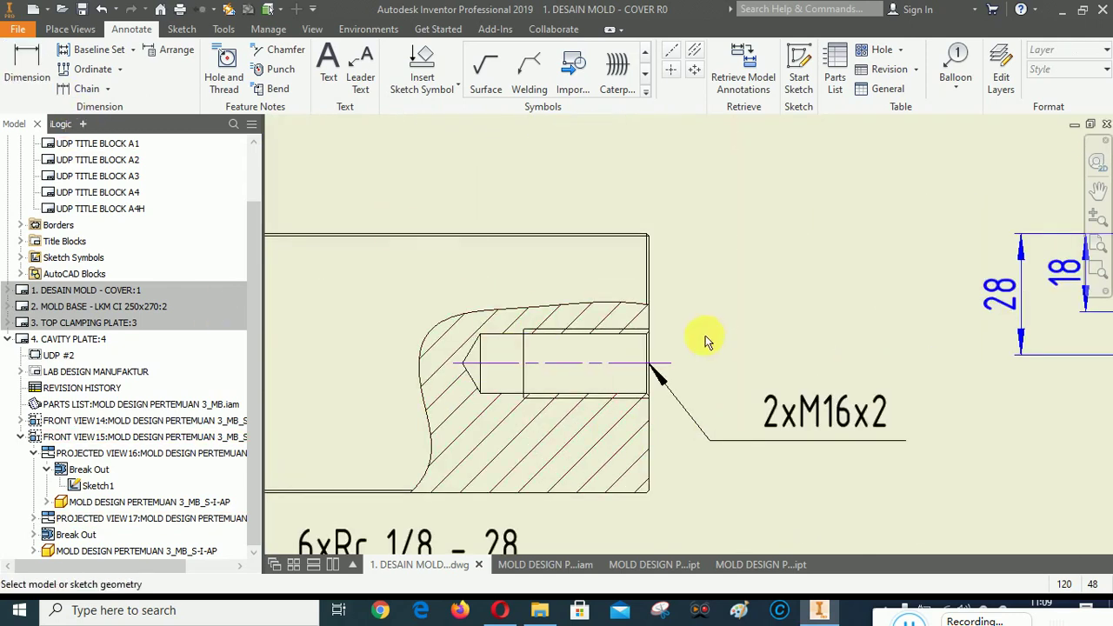
scroll(644, 306, "up", 4)
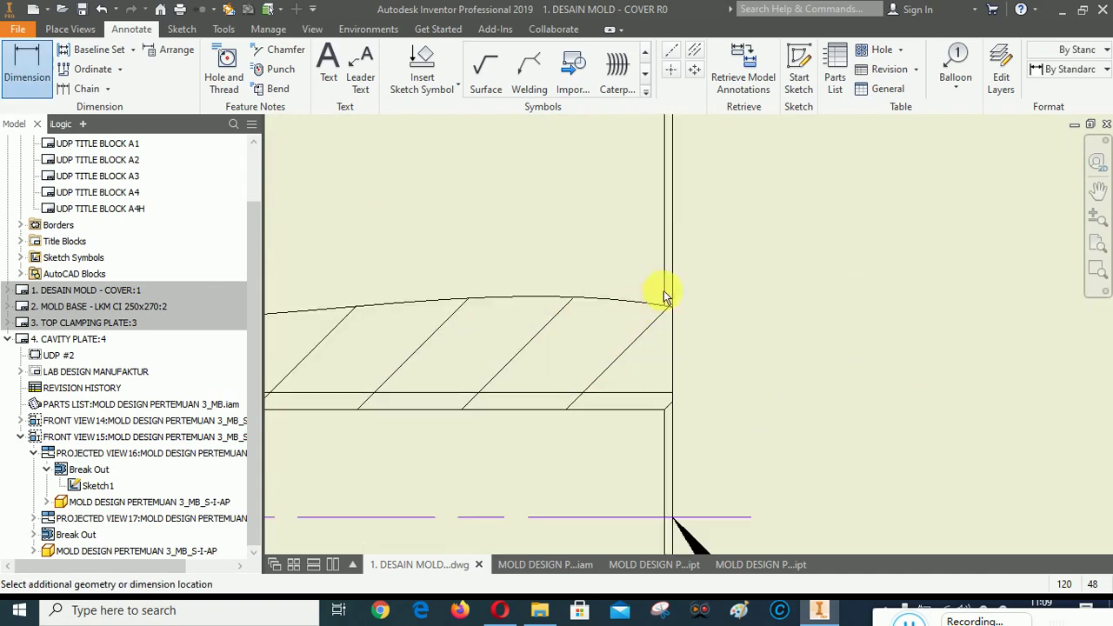
left_click(675, 228)
scroll(778, 380, "down", 4)
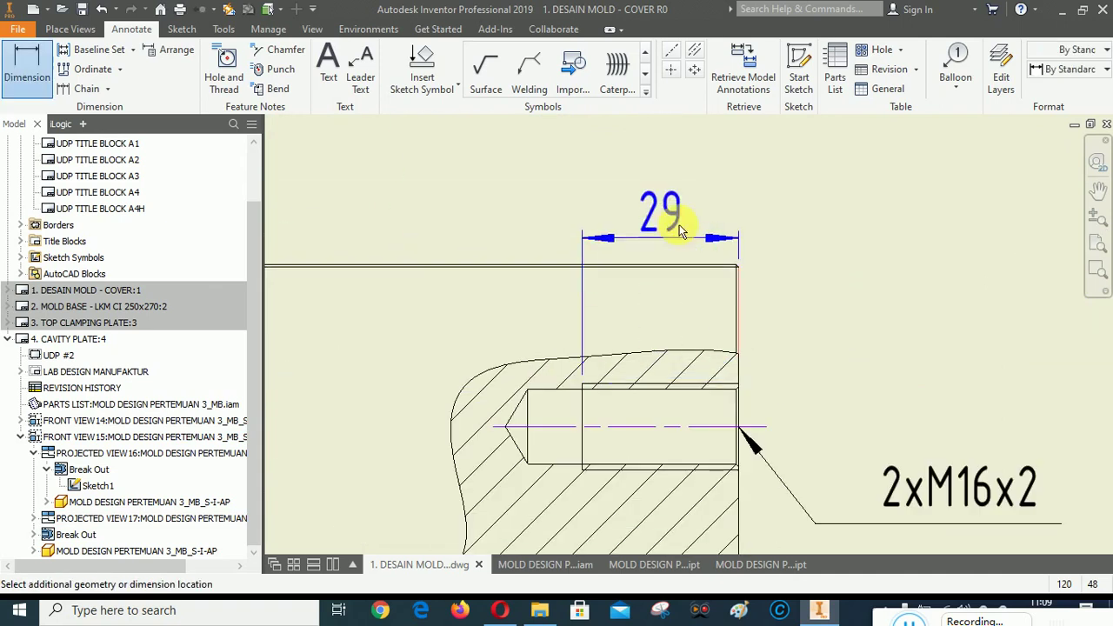
left_click(666, 193)
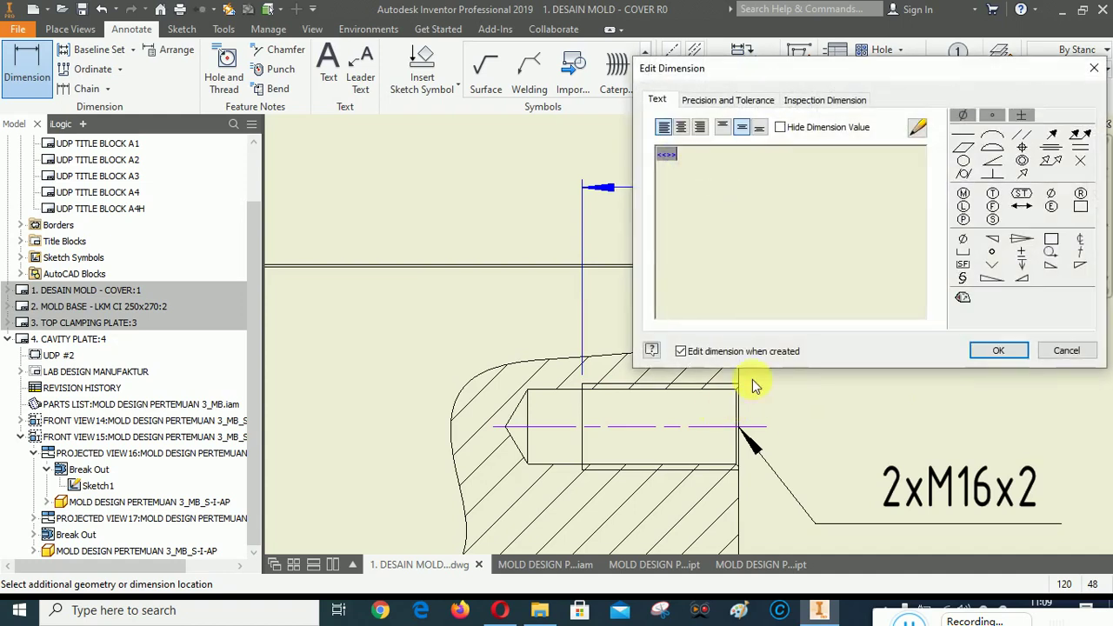
left_click(1000, 350)
Dimension the right side hole's drill depth from the plate's right edge, stacked above its thread-depth dimension in the front view.
left_click(530, 392)
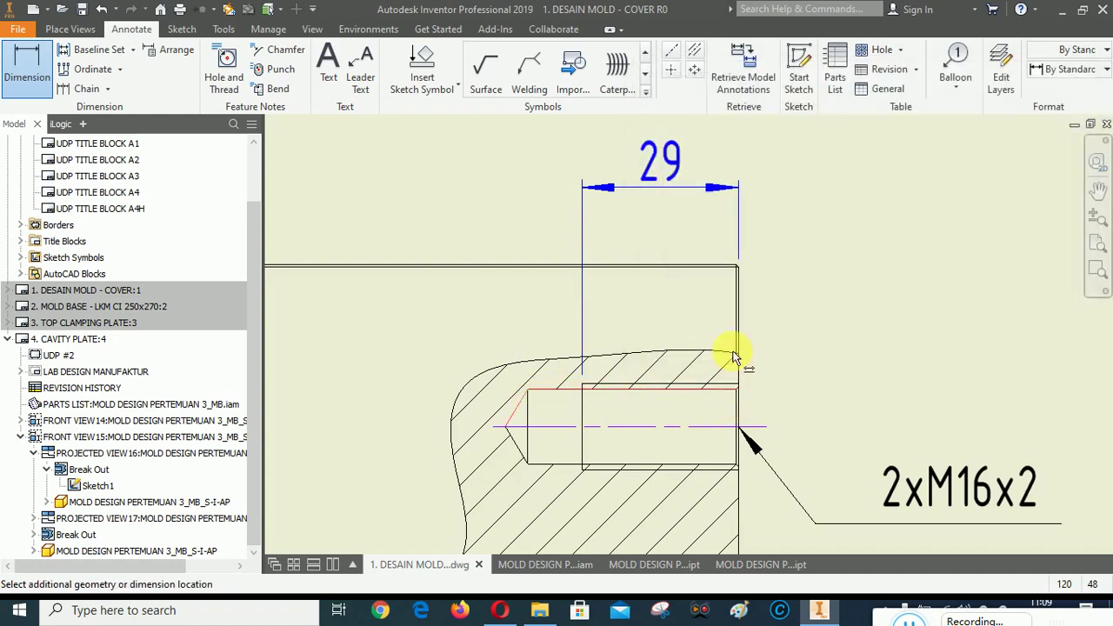
scroll(742, 289, "up", 5)
scroll(743, 244, "down", 5)
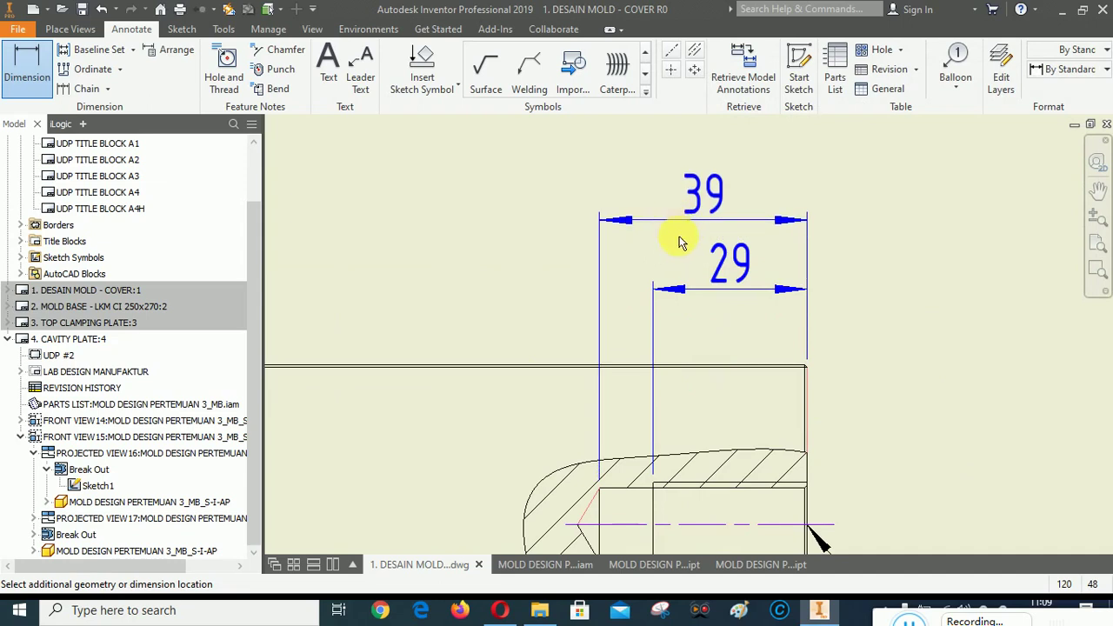
left_click(709, 350)
left_click(998, 350)
Dimension the left side hole's thread depth from the plate's left edge, placed above the front view.
scroll(1018, 348, "down", 3)
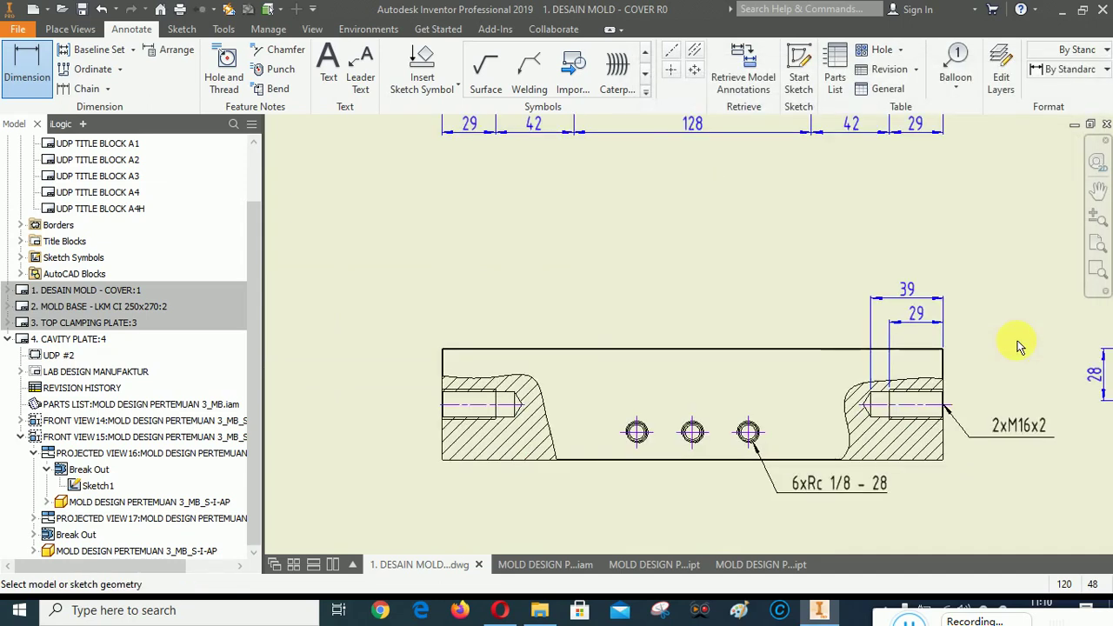
scroll(682, 348, "down", 2)
scroll(731, 383, "up", 6)
scroll(727, 393, "up", 2)
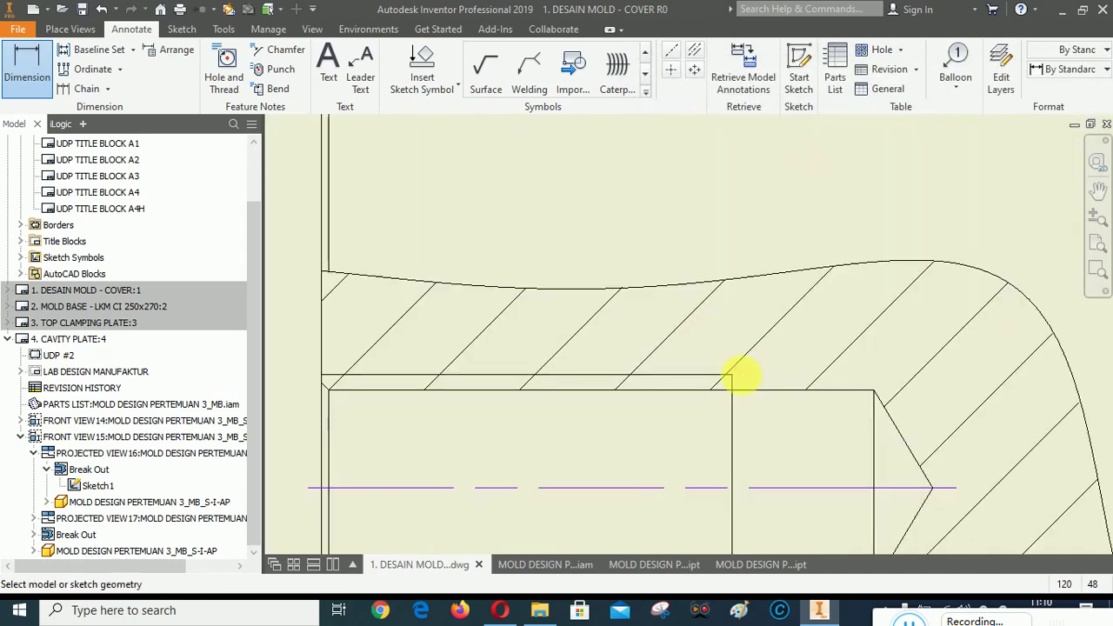
left_click(733, 375)
scroll(325, 363, "down", 3)
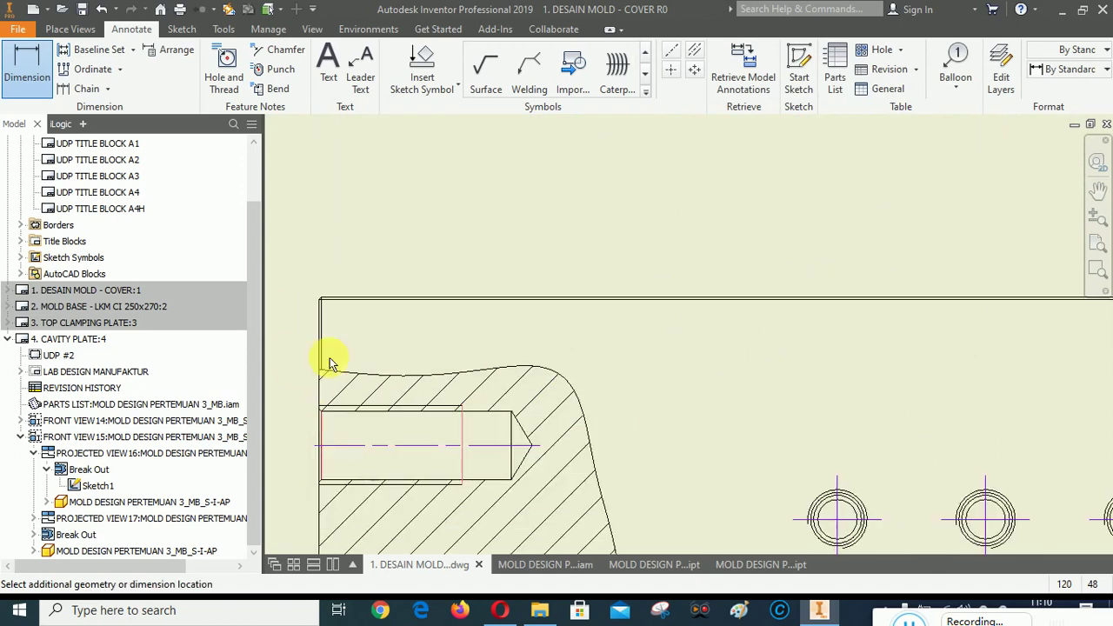
scroll(323, 302, "up", 3)
scroll(329, 333, "down", 3)
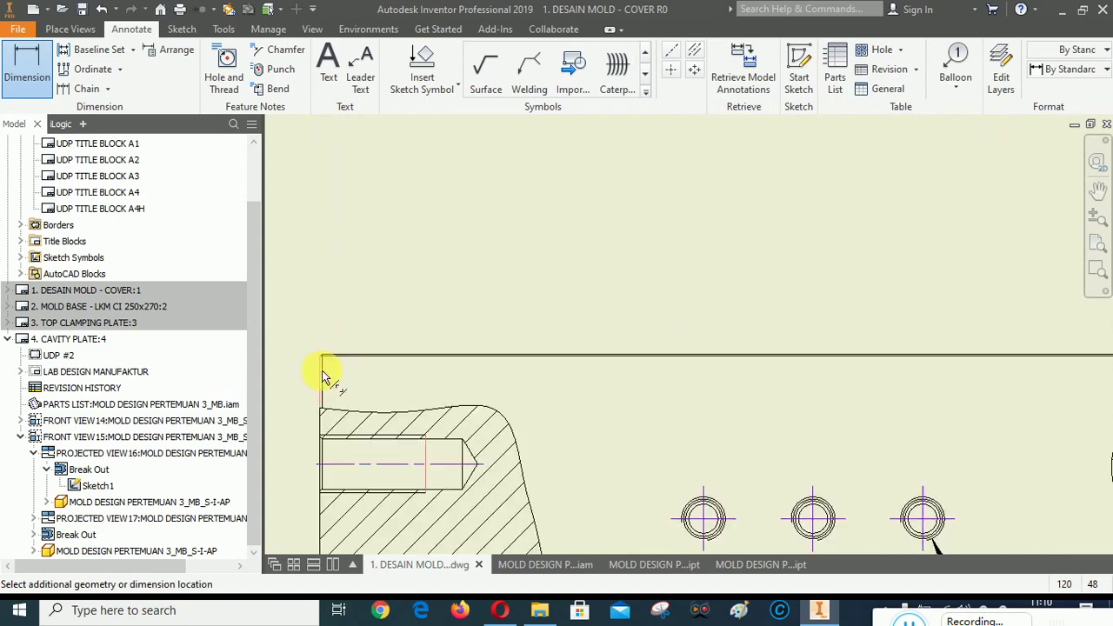
left_click(323, 368)
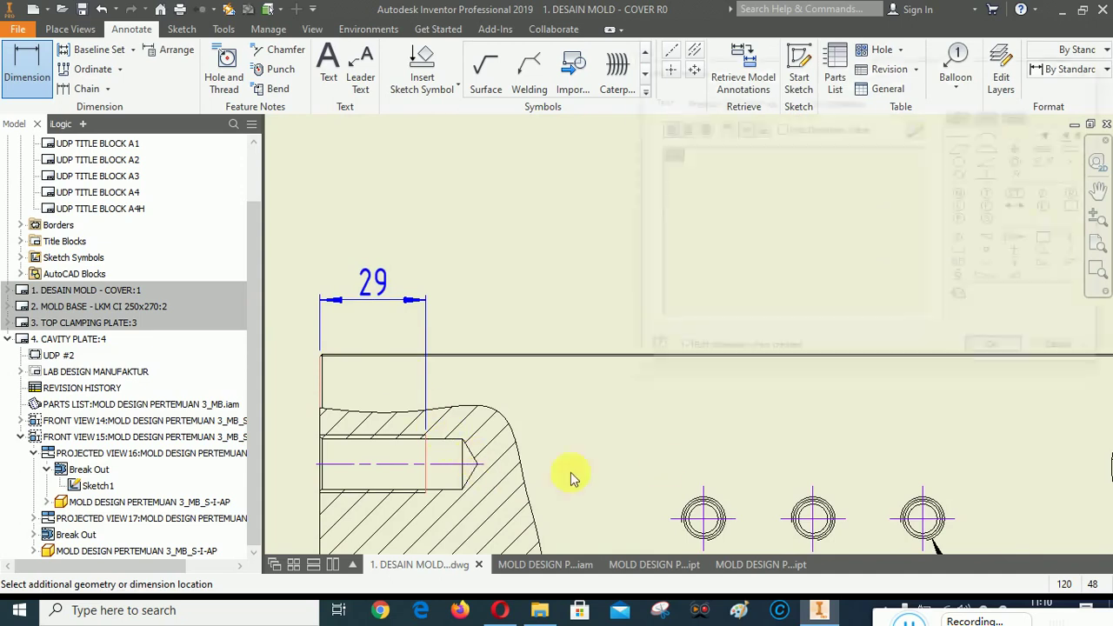
left_click(998, 351)
Dimension the left side hole's drill depth from the plate's left edge, above its thread-depth dimension, and finish dimensioning.
scroll(435, 466, "up", 2)
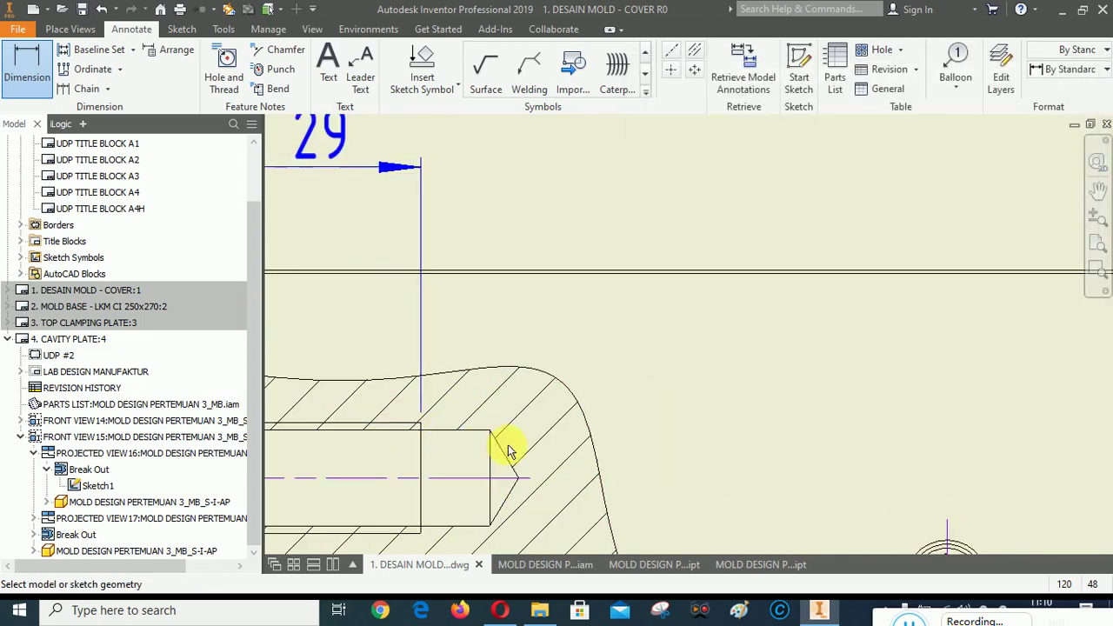
scroll(620, 422, "down", 2)
scroll(387, 315, "up", 3)
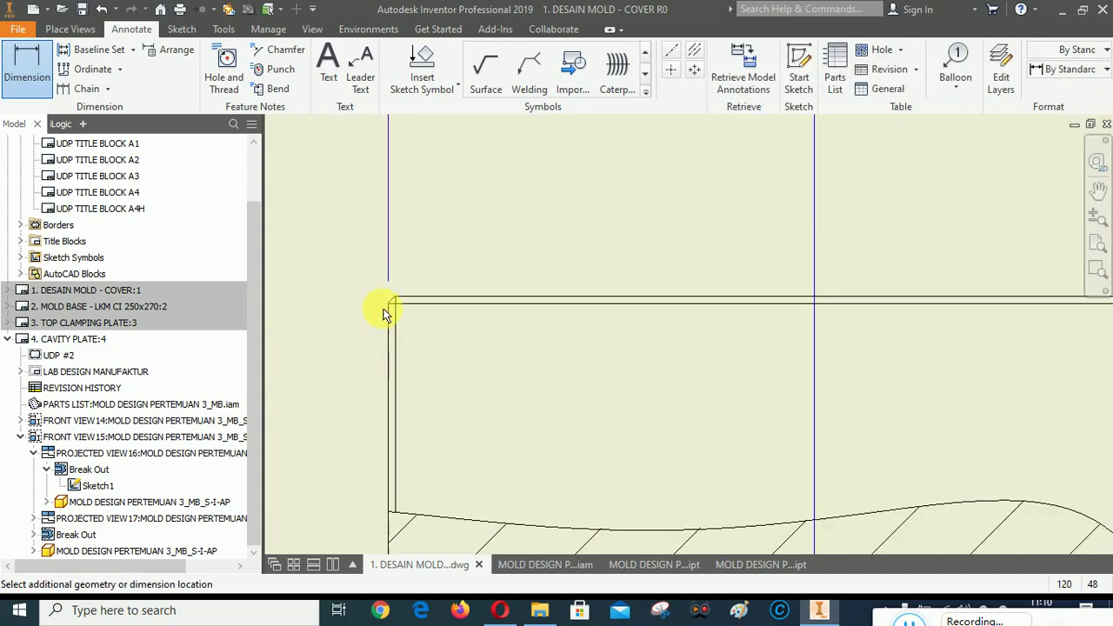
left_click(389, 316)
scroll(435, 454, "down", 3)
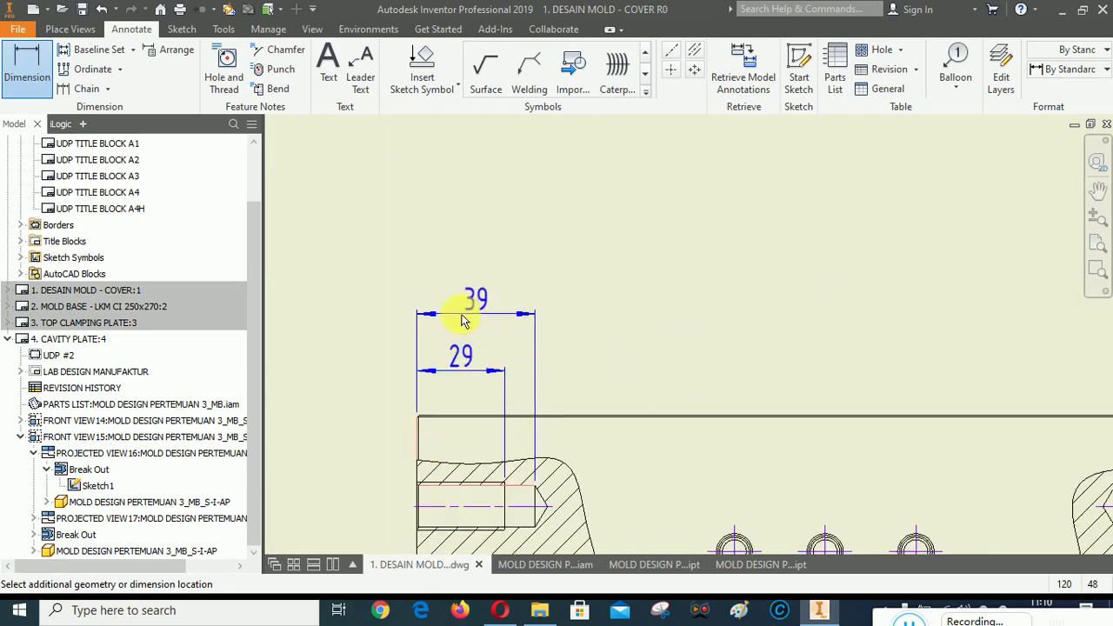
left_click(675, 319)
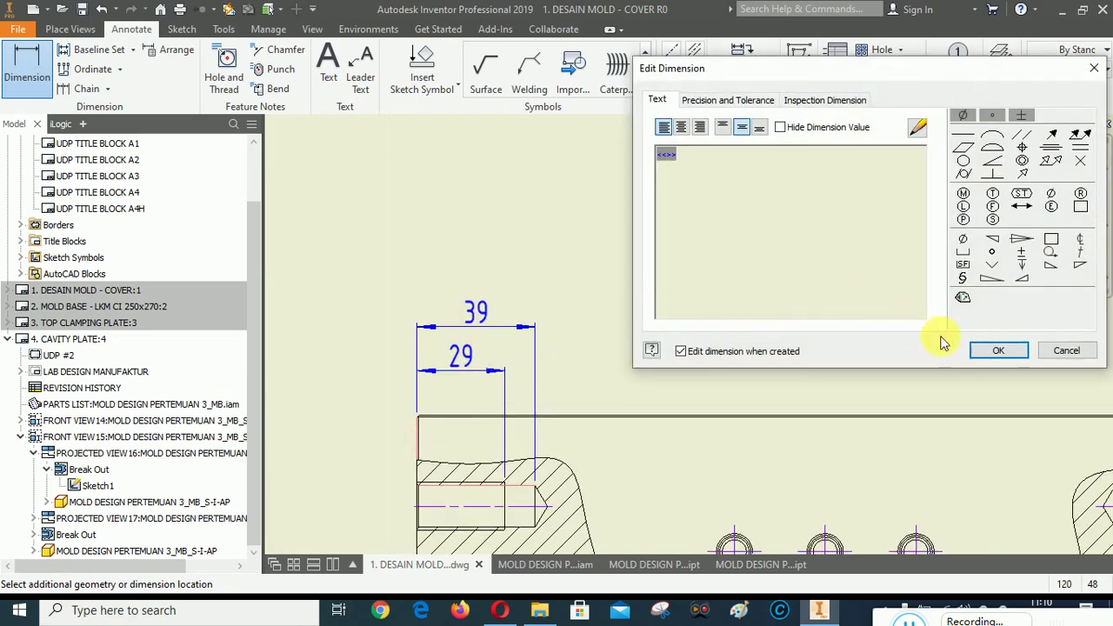
left_click(998, 350)
right_click(604, 243)
left_click(651, 246)
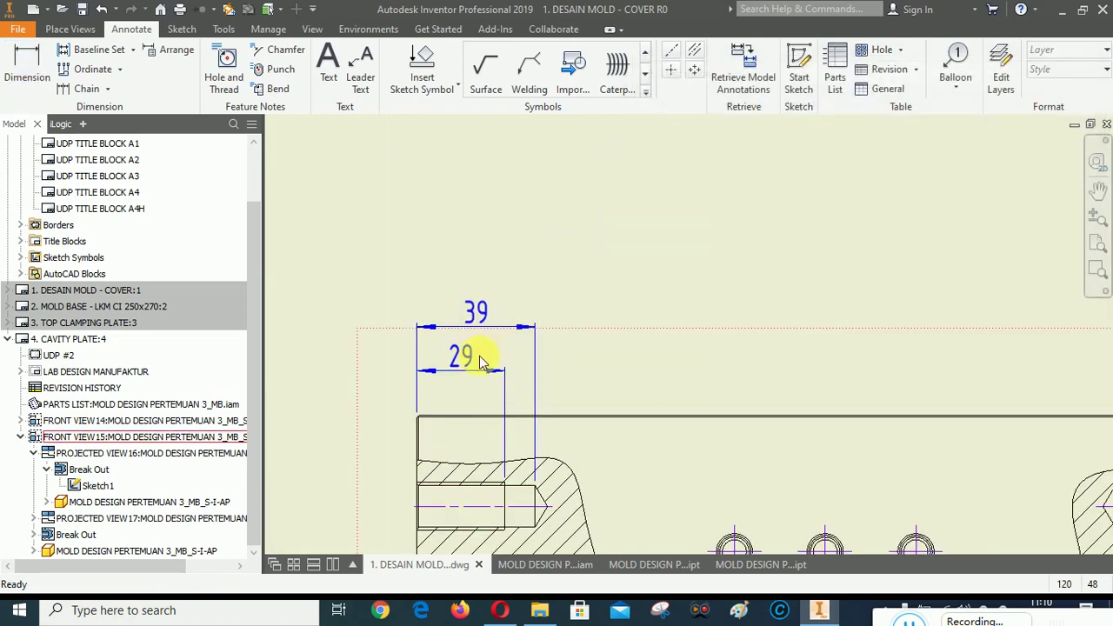
Arrange the left side hole's 29 and 39 depth dimensions to standard spacing above the front view.
left_click(472, 360)
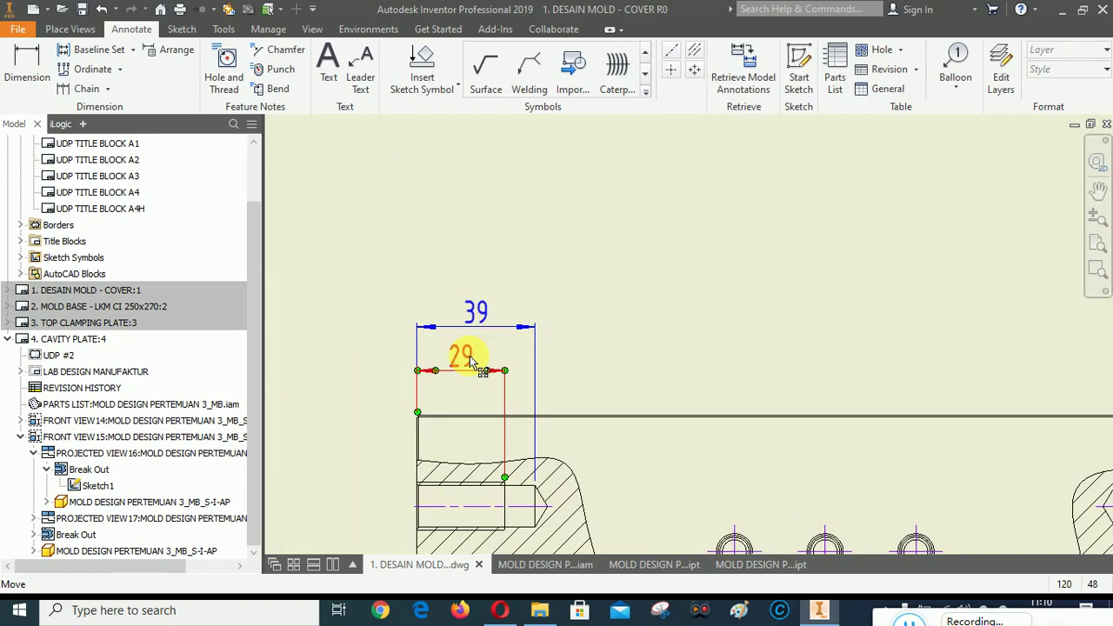
left_click(476, 313, "ctrl")
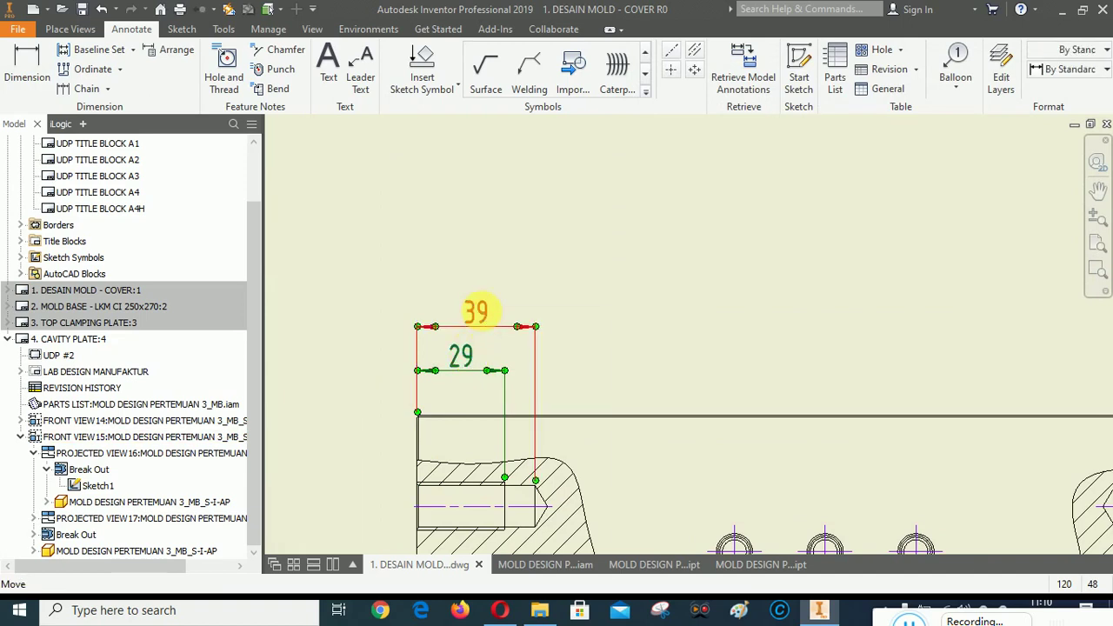
right_click(476, 313)
left_click(530, 426)
scroll(487, 414, "up", 3)
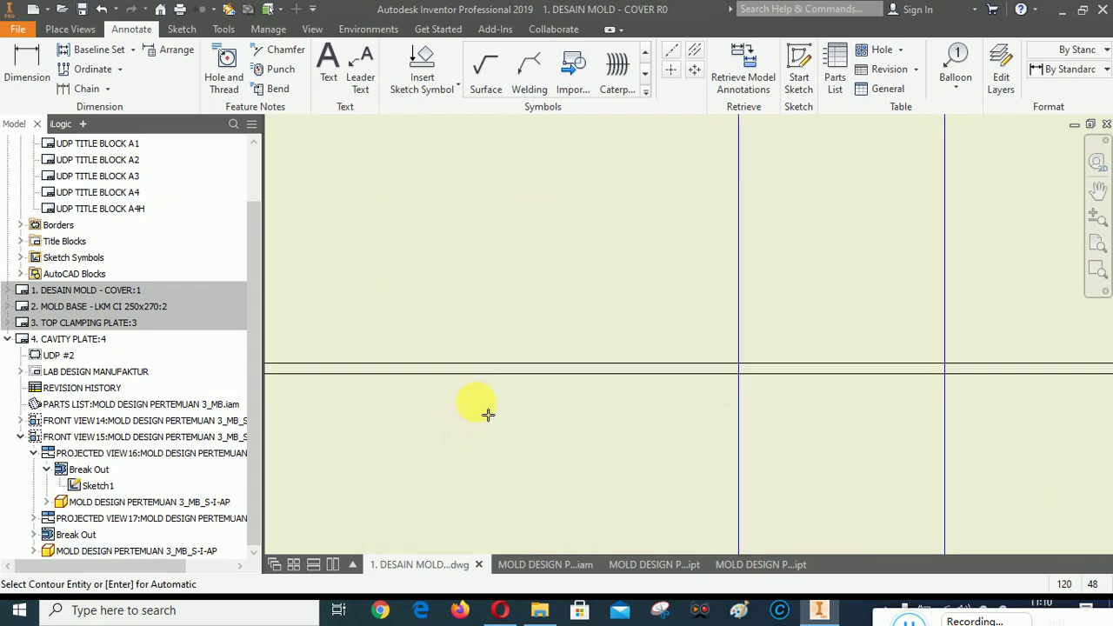
scroll(435, 422, "down", 5)
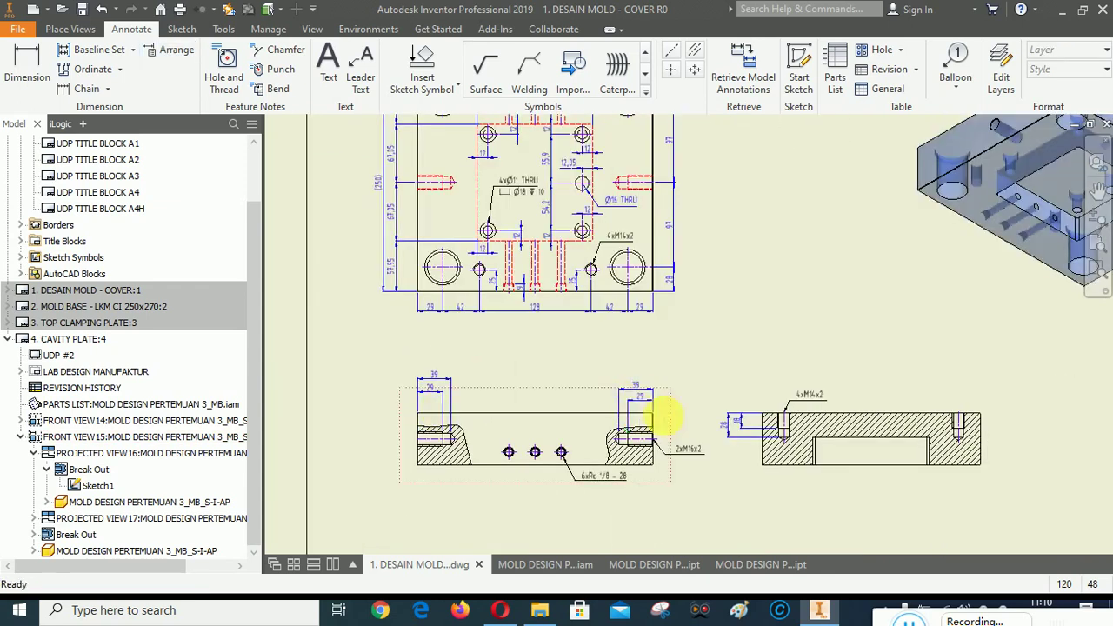
Arrange the right side hole's 29 and 39 depth dimensions to standard spacing above the front view.
scroll(663, 418, "up", 4)
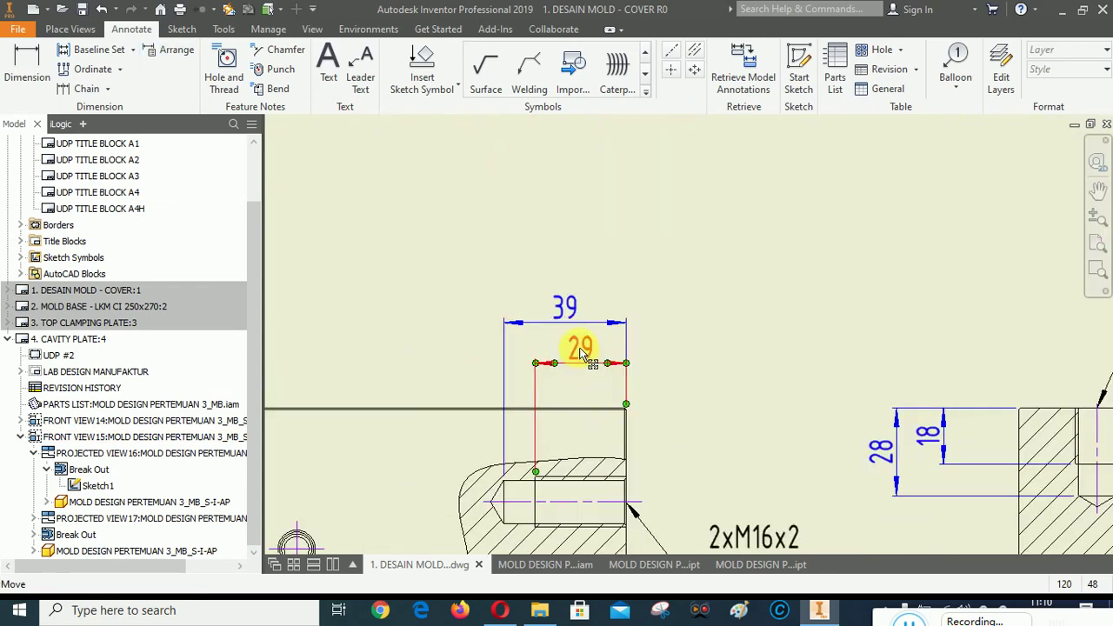
left_click(582, 352)
right_click(567, 318)
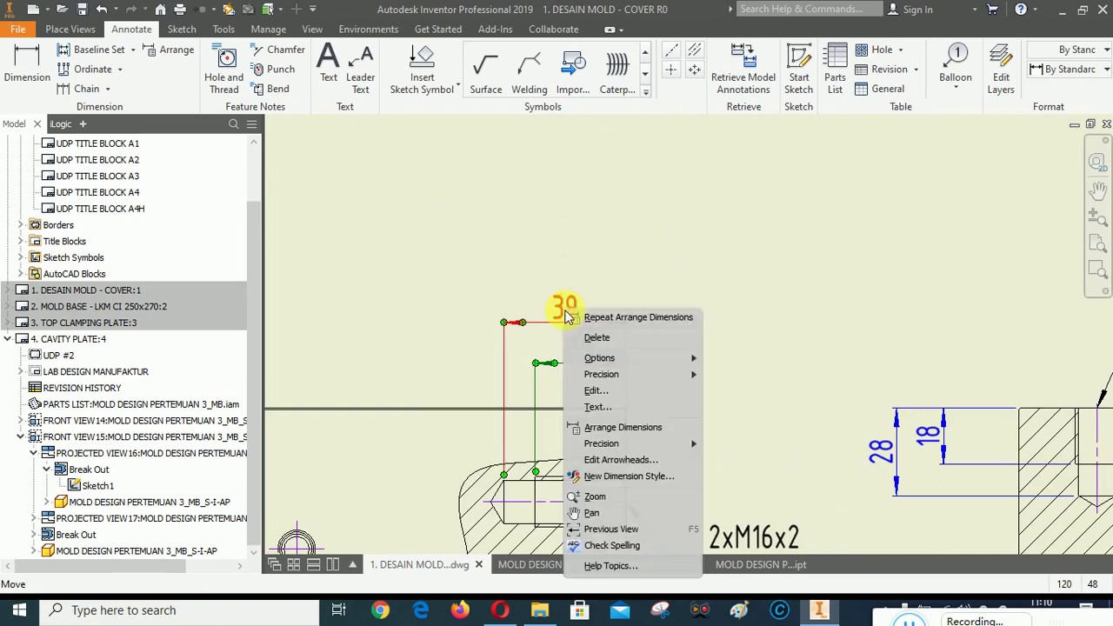
left_click(621, 426)
scroll(574, 414, "up", 5)
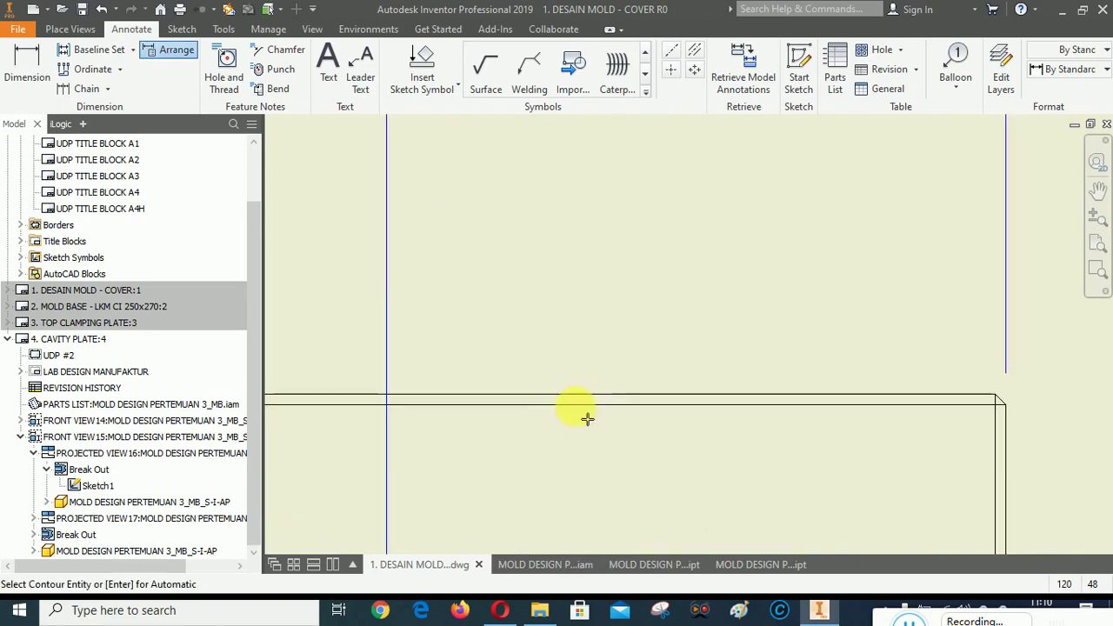
key("Escape")
Dimension the right M14 hole's thread depth from the plate's top edge, placed to the right of the sectioned side view.
scroll(567, 418, "down", 5)
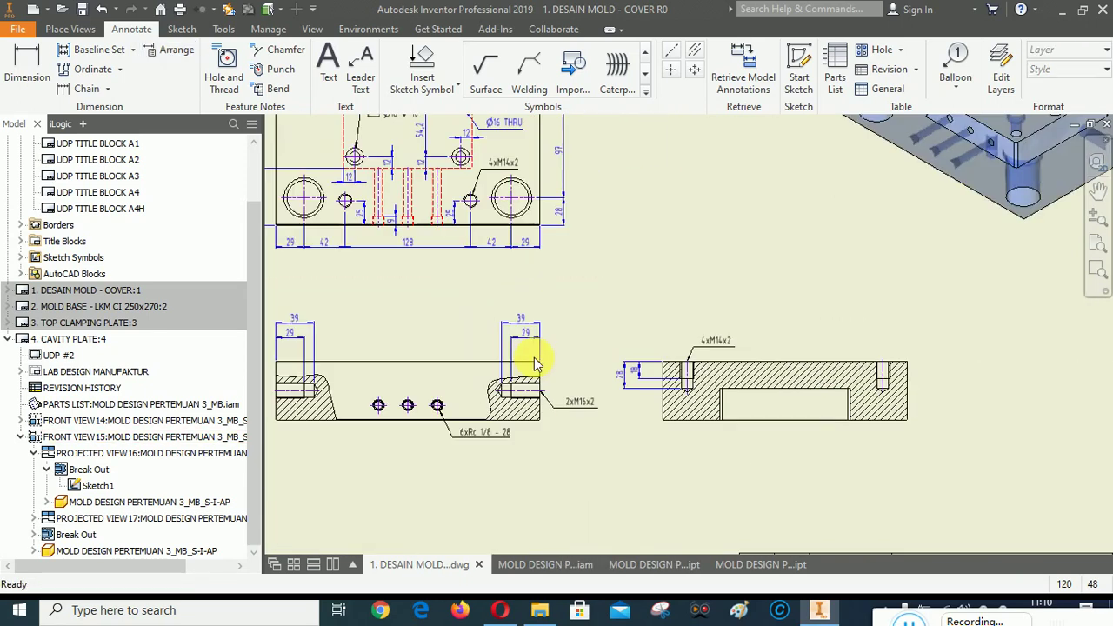
scroll(887, 391, "up", 10)
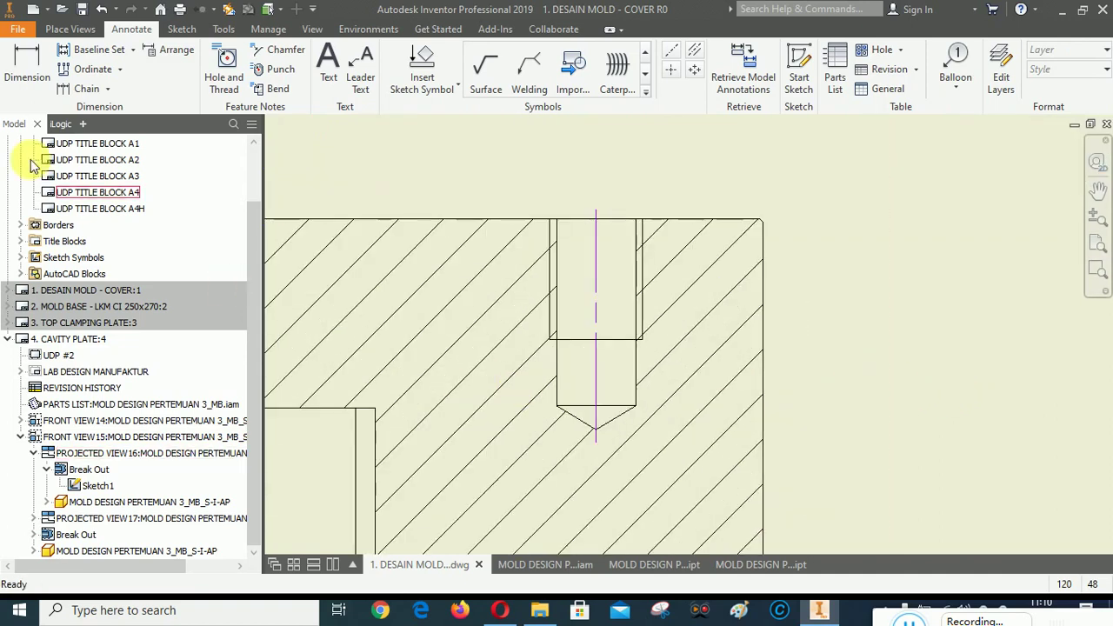
left_click(27, 69)
left_click(752, 224)
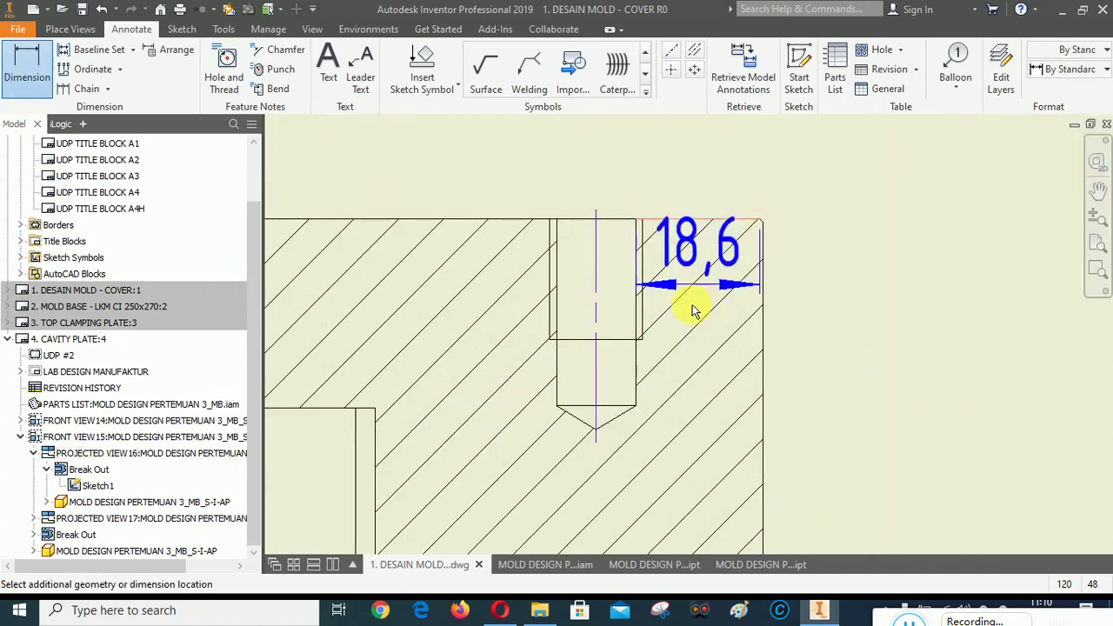
left_click(648, 339)
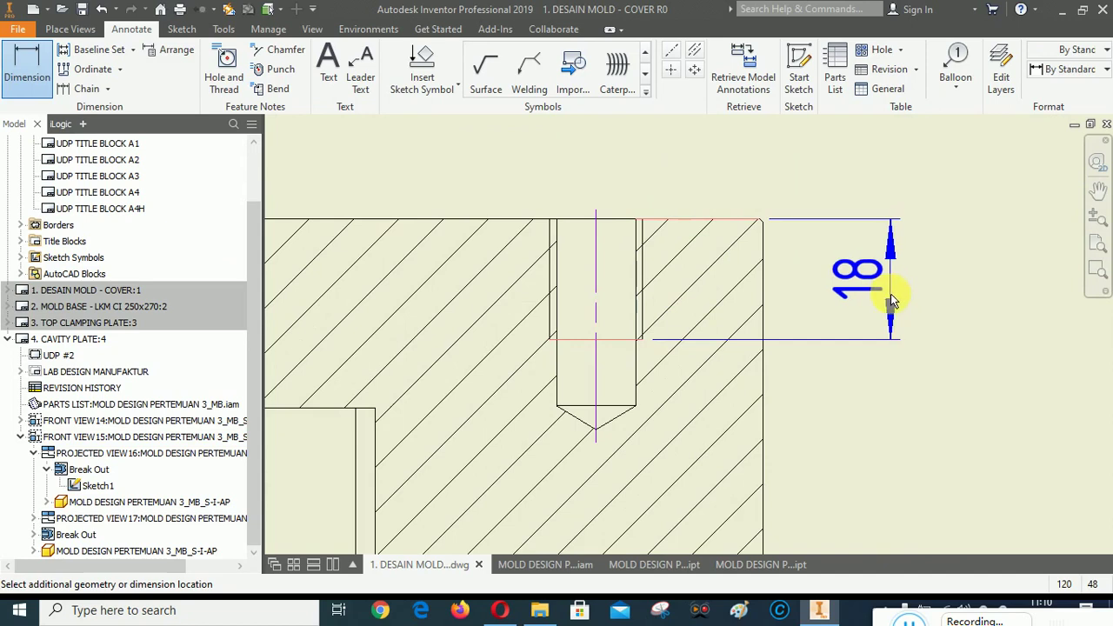
left_click(736, 373)
left_click(998, 352)
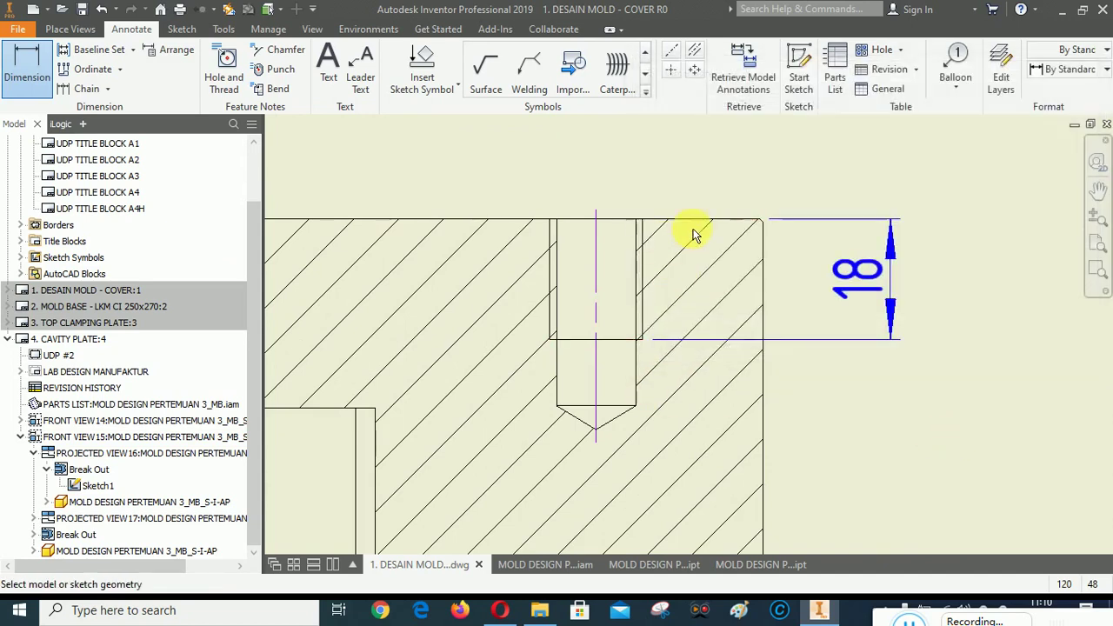
Dimension the right M14 hole's drill depth from the plate's top edge, outside its thread-depth dimension, and finish dimensioning.
left_click(715, 225)
left_click(639, 407)
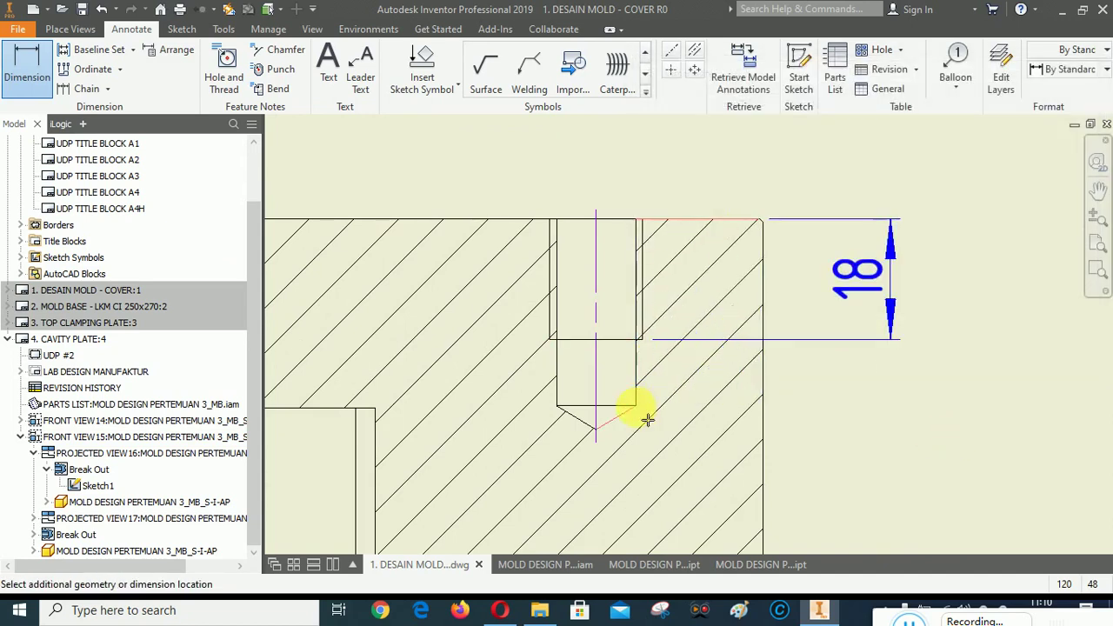
left_click(877, 403)
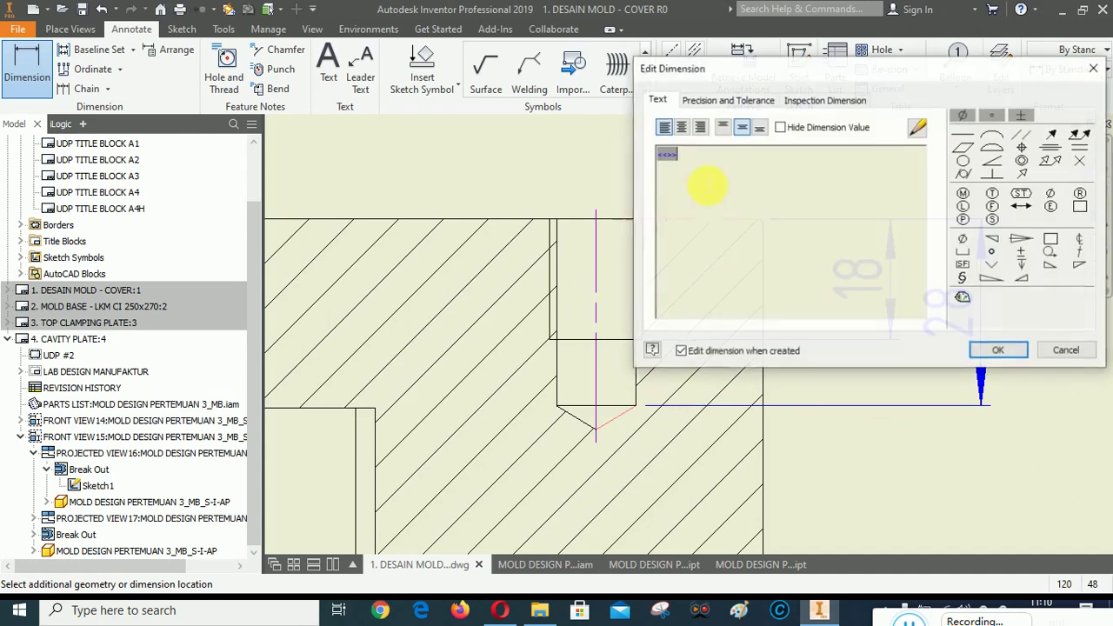
left_click(994, 348)
right_click(664, 200)
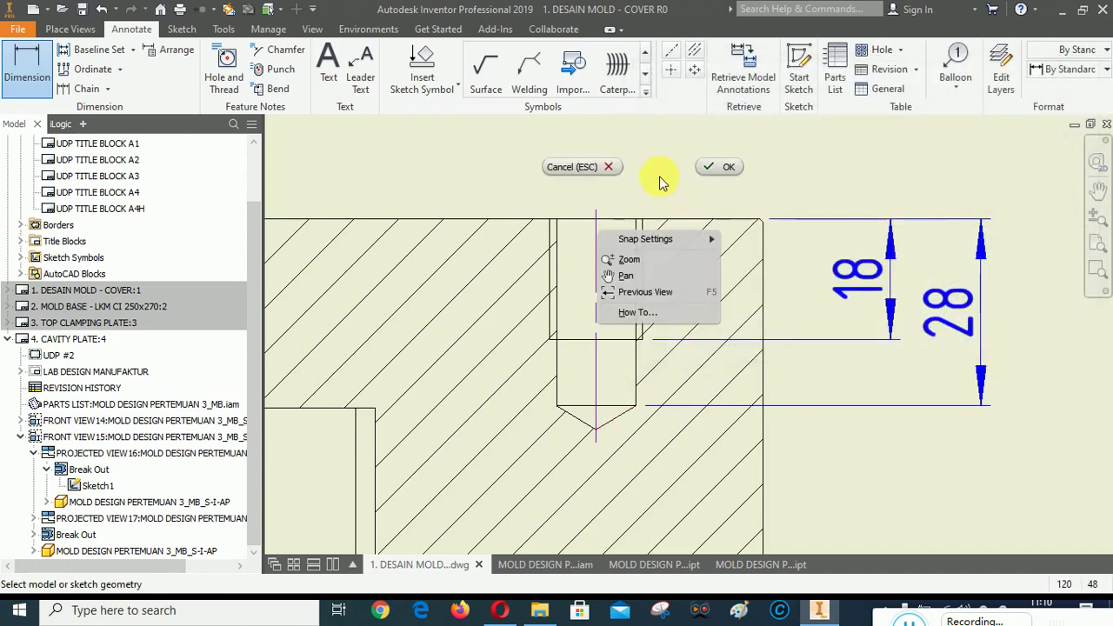
left_click(729, 168)
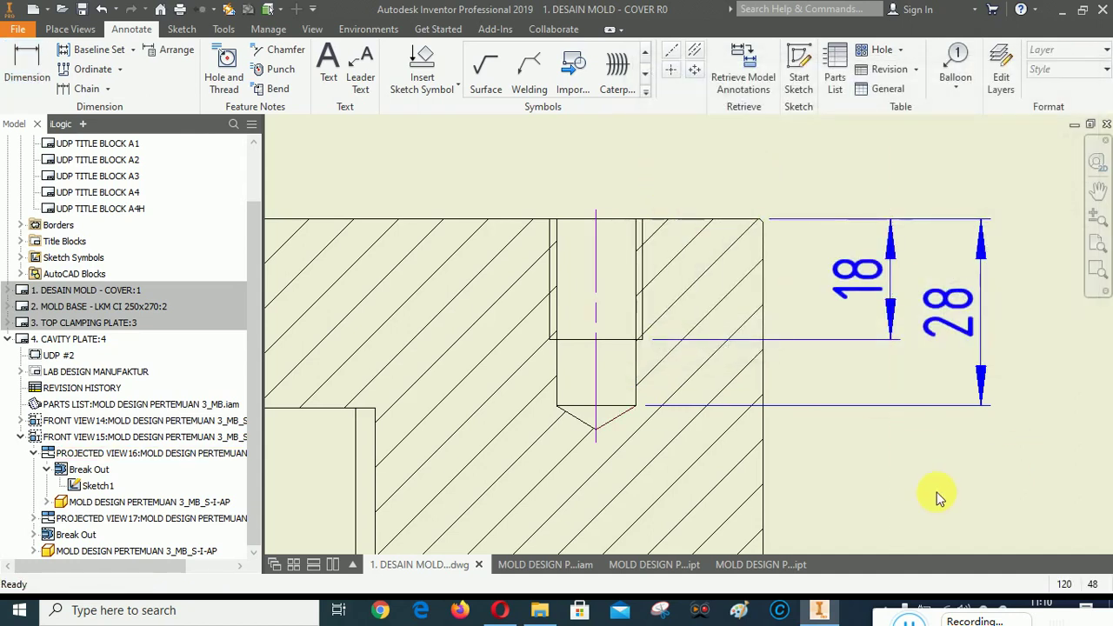
Arrange the right M14 hole's thread-depth and drill-depth dimensions to standard spacing beside the sectioned side view.
left_click(870, 282)
left_click(948, 313, "ctrl")
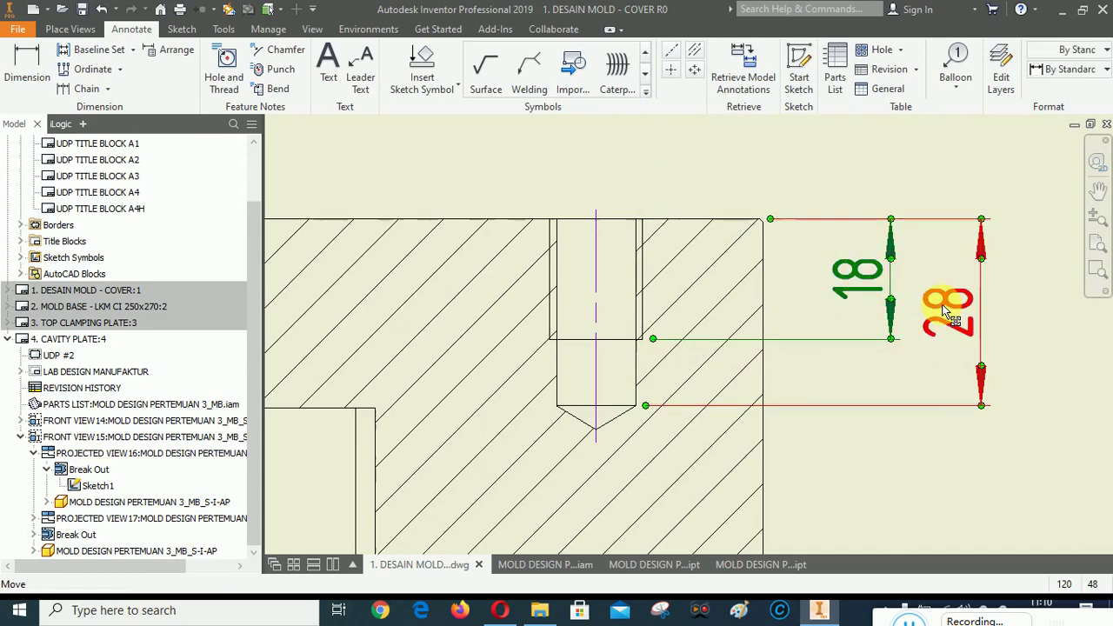
right_click(895, 448)
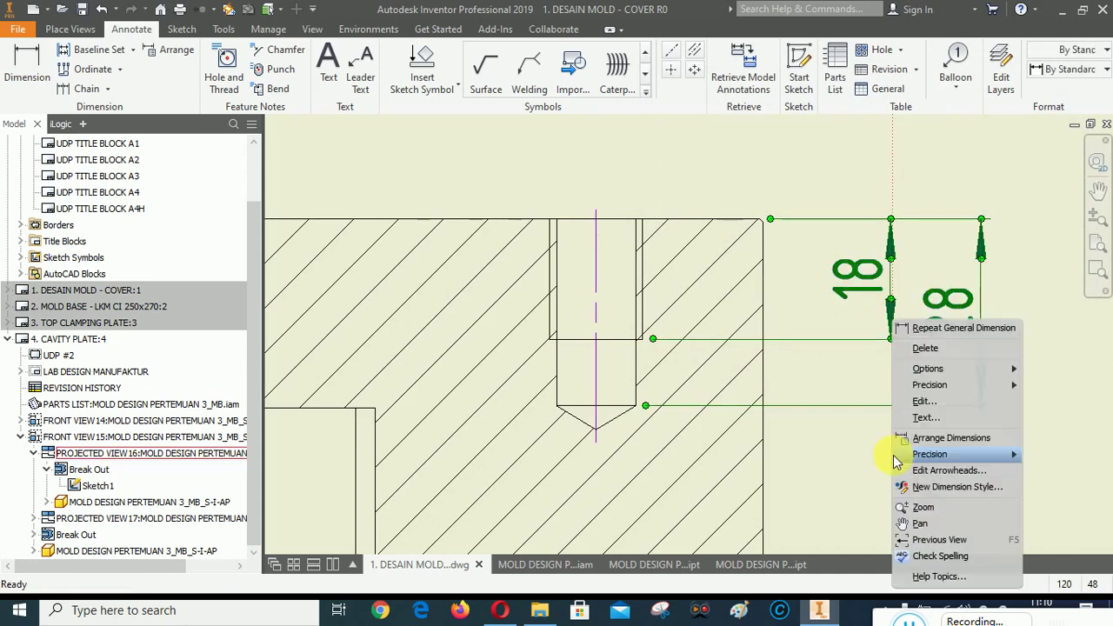
left_click(950, 439)
key("Escape")
scroll(814, 308, "down", 4)
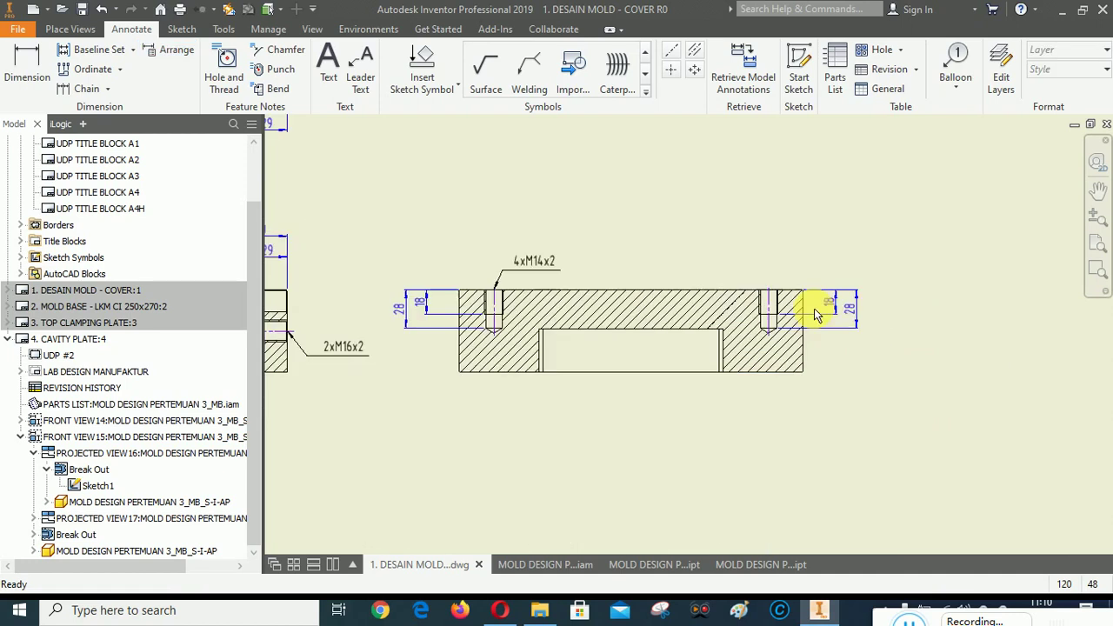
Dimension the pocket's depth from its floor to the plate's bottom edge, placed inside the pocket in the sectioned side view.
scroll(576, 355, "up", 5)
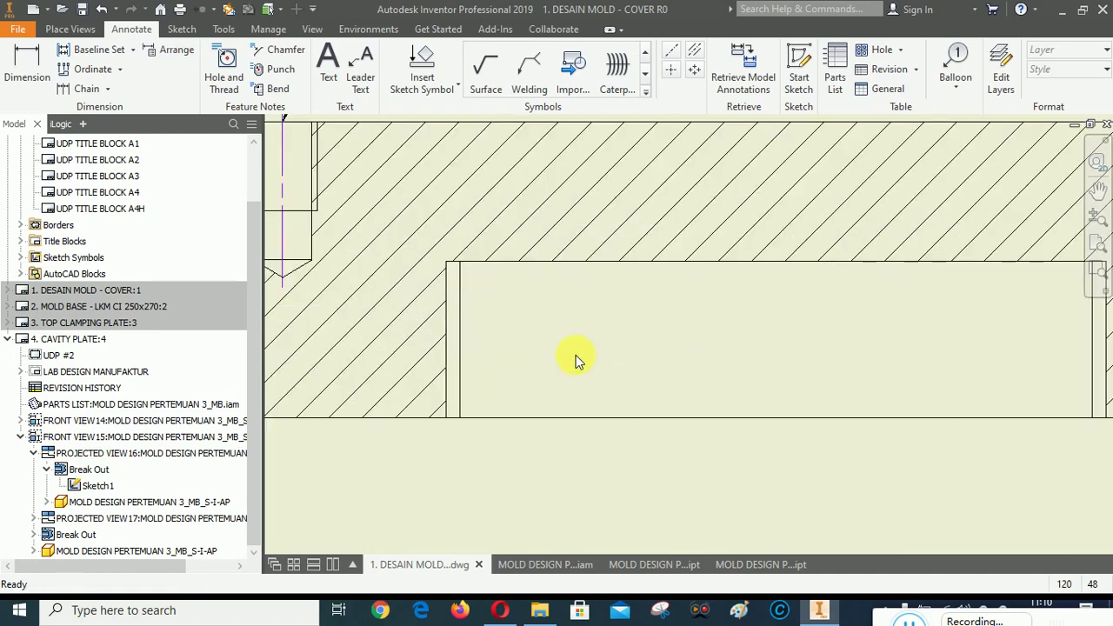
scroll(575, 355, "down", 3)
left_click(27, 68)
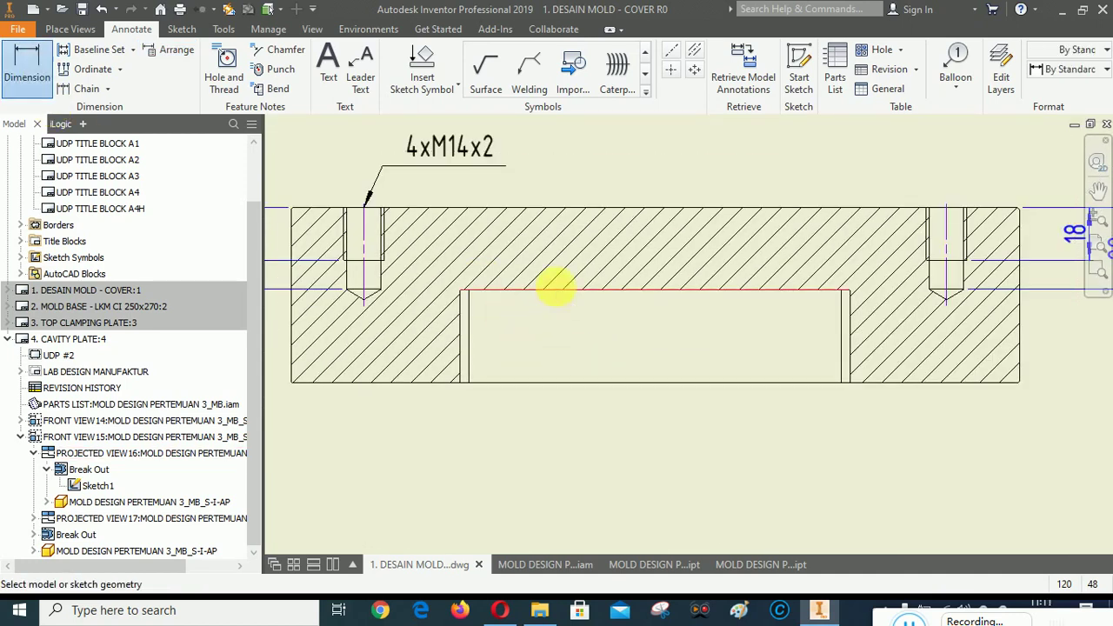
scroll(555, 287, "up", 3)
left_click(609, 289)
scroll(666, 251, "down", 2)
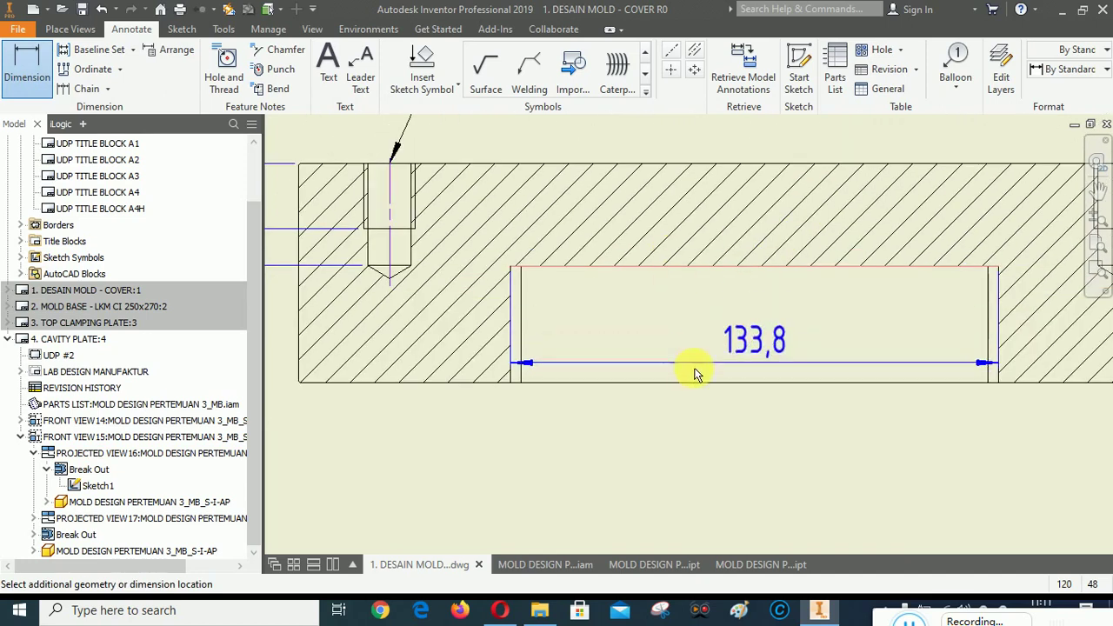
left_click(671, 382)
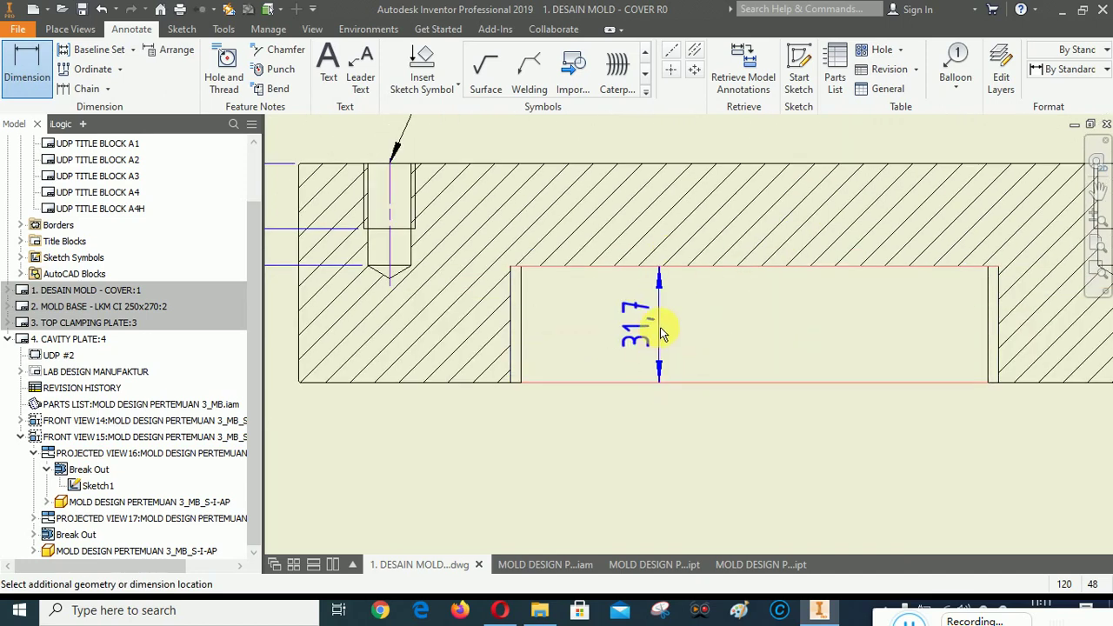
left_click(661, 333)
Set the pocket depth dimension's primary unit precision to two decimals (2,12) and finish dimensioning.
left_click(714, 101)
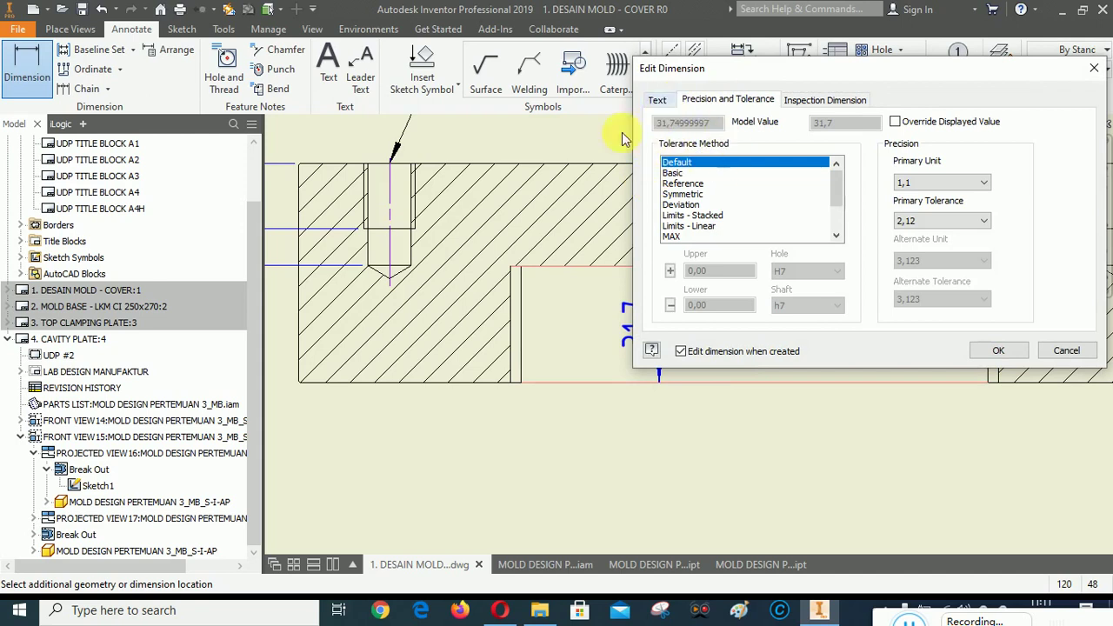
left_click(929, 183)
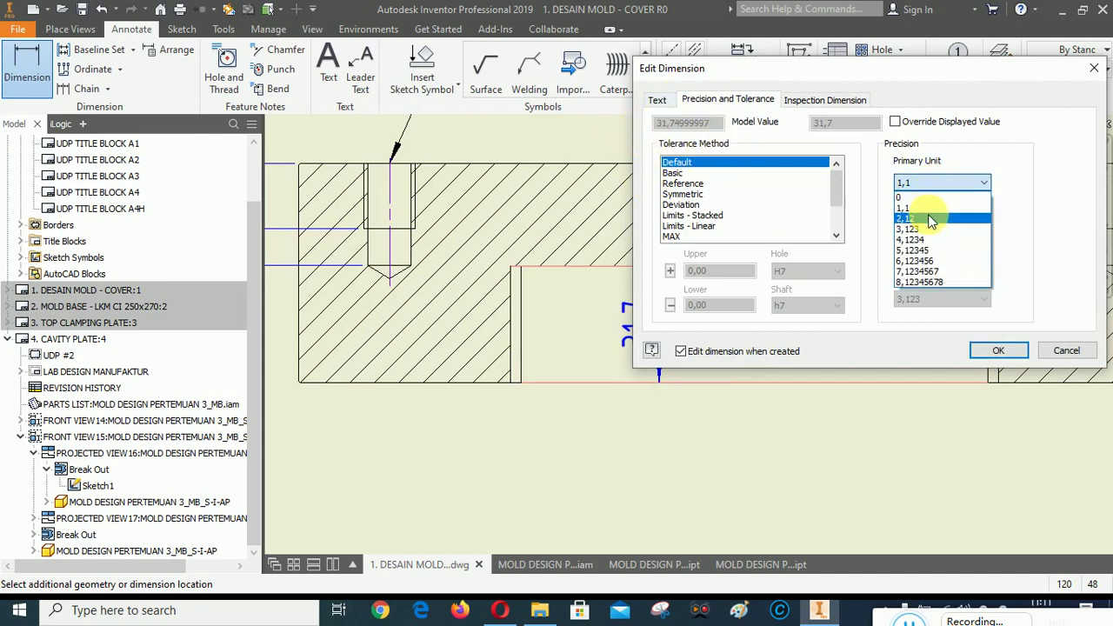
left_click(929, 219)
left_click(1000, 351)
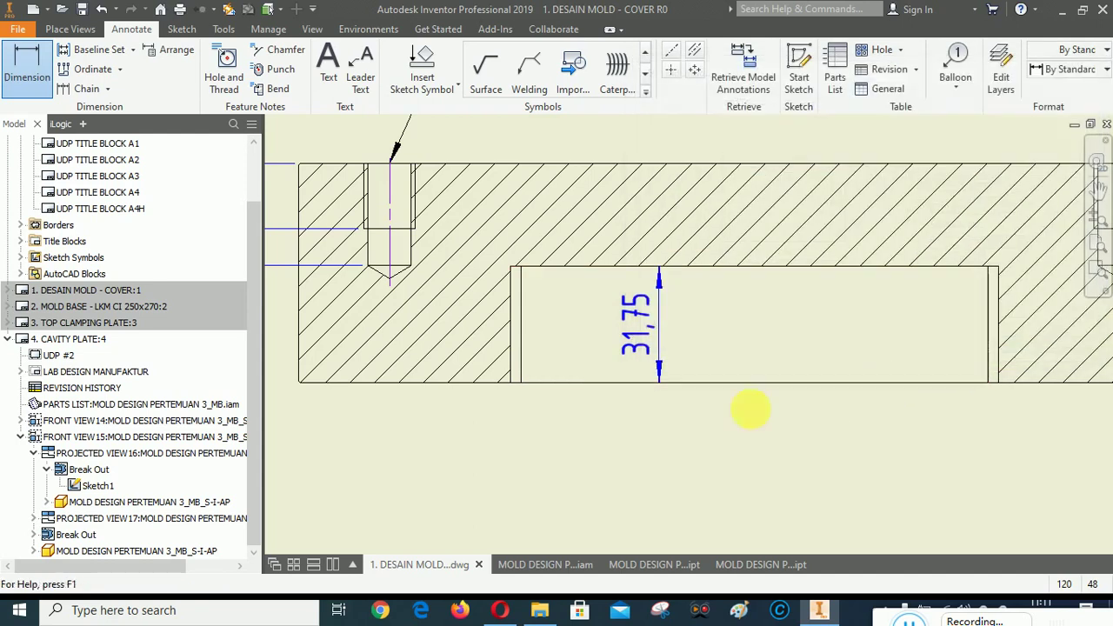
right_click(722, 427)
key("Escape")
scroll(744, 432, "up", 3)
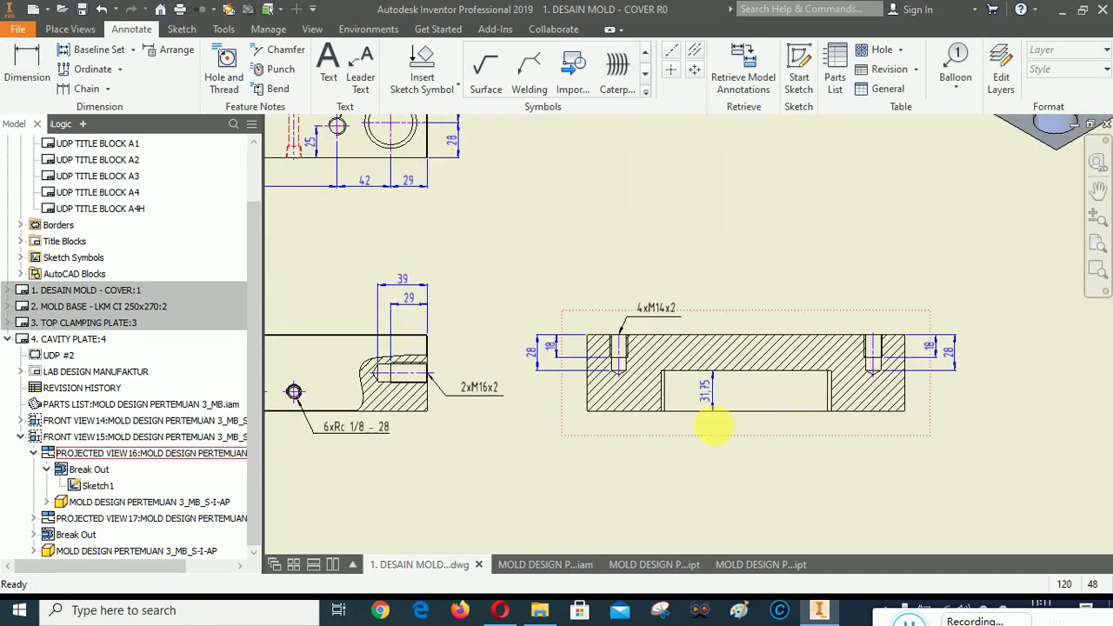
scroll(713, 427, "down", 3)
left_click(1099, 193)
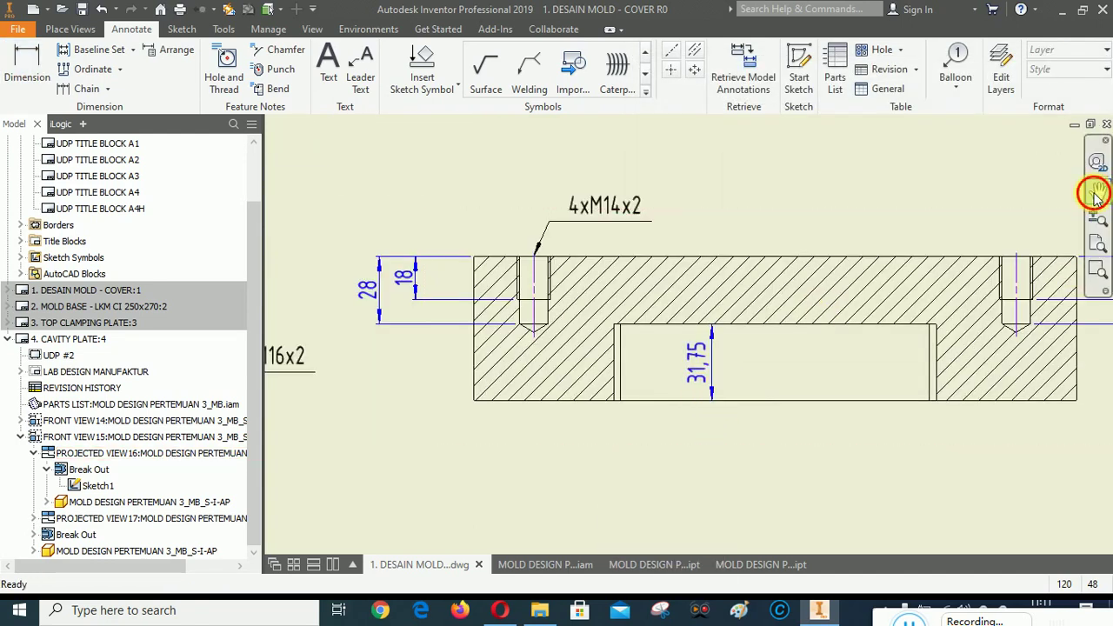
mouse_move(821, 345)
left_mouse_down()
mouse_move(808, 402)
mouse_move(735, 357)
mouse_move(777, 483)
mouse_move(820, 373)
mouse_move(632, 406)
mouse_move(894, 579)
left_mouse_up()
scroll(799, 441, "up", 2)
left_click_drag(417, 192, 639, 296)
left_click_drag(579, 159, 603, 348)
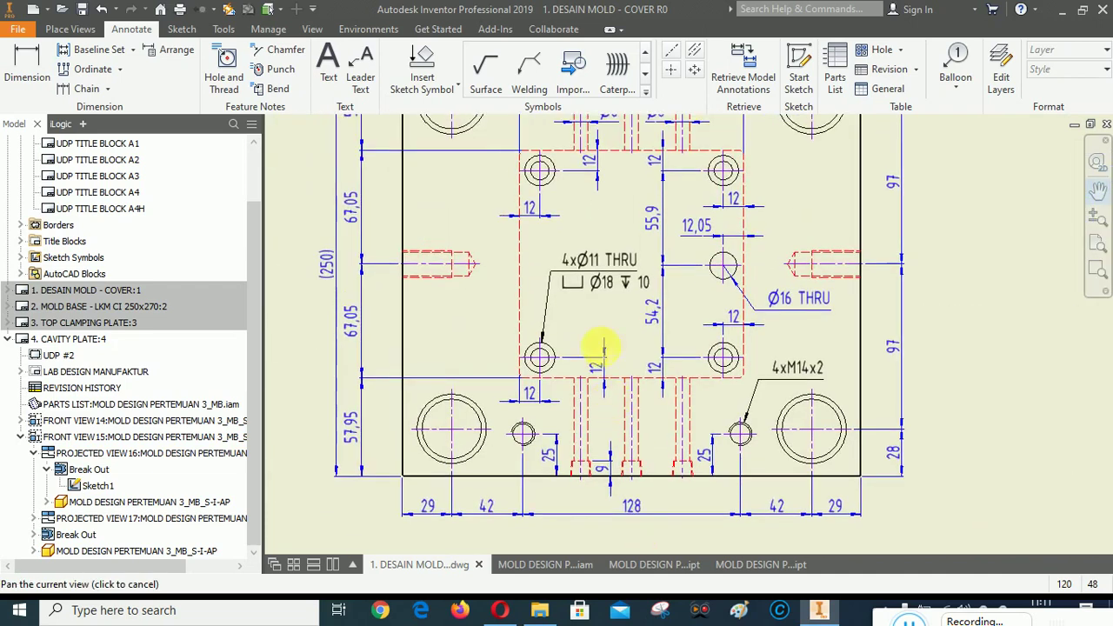
scroll(745, 130, "down", 8)
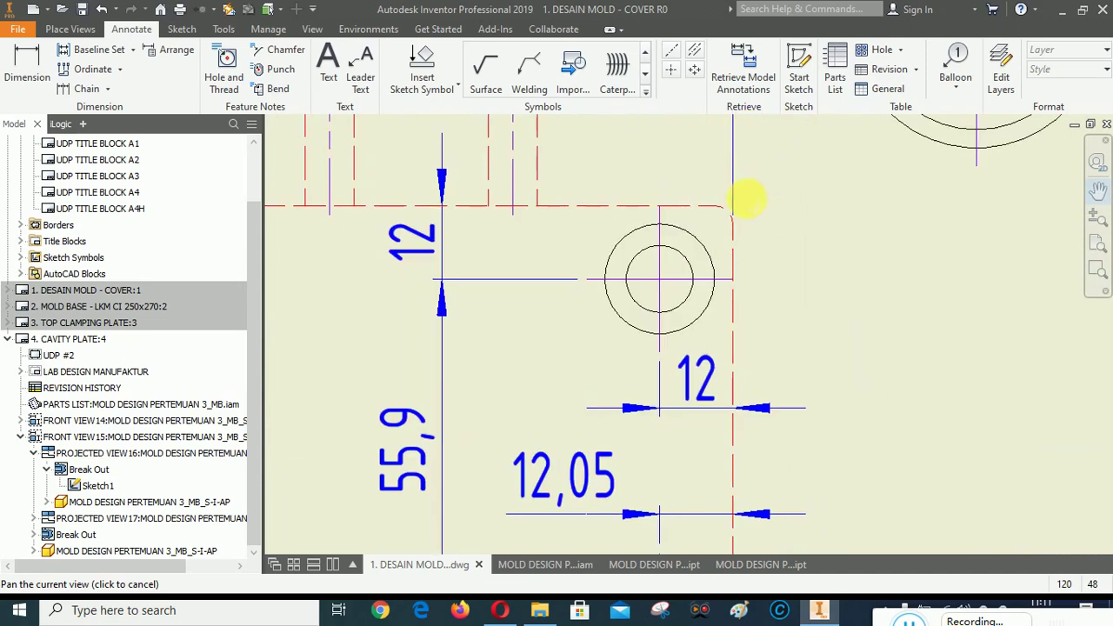
right_click(802, 278)
left_click(905, 276)
key("d")
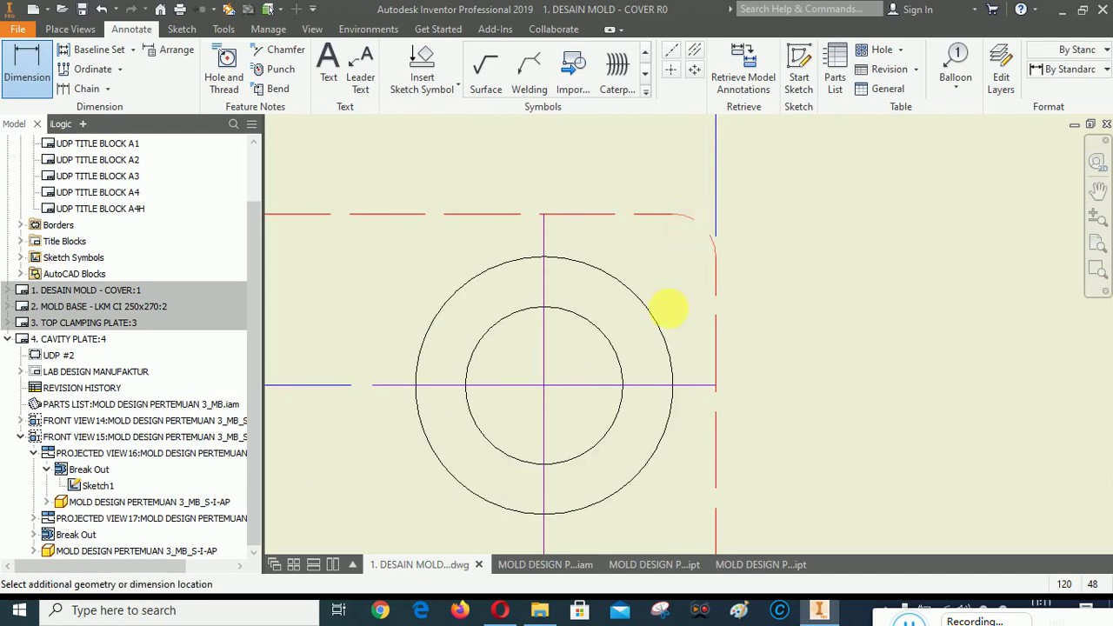
scroll(668, 308, "up", 8)
scroll(712, 296, "down", 7)
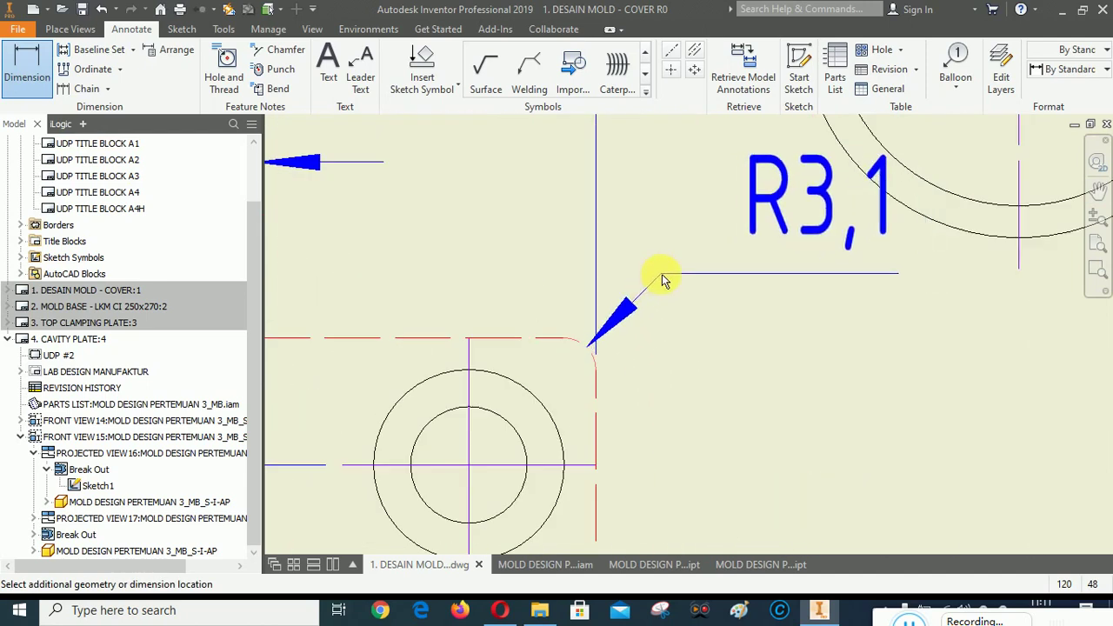
scroll(663, 280, "up", 7)
scroll(663, 280, "up", 5)
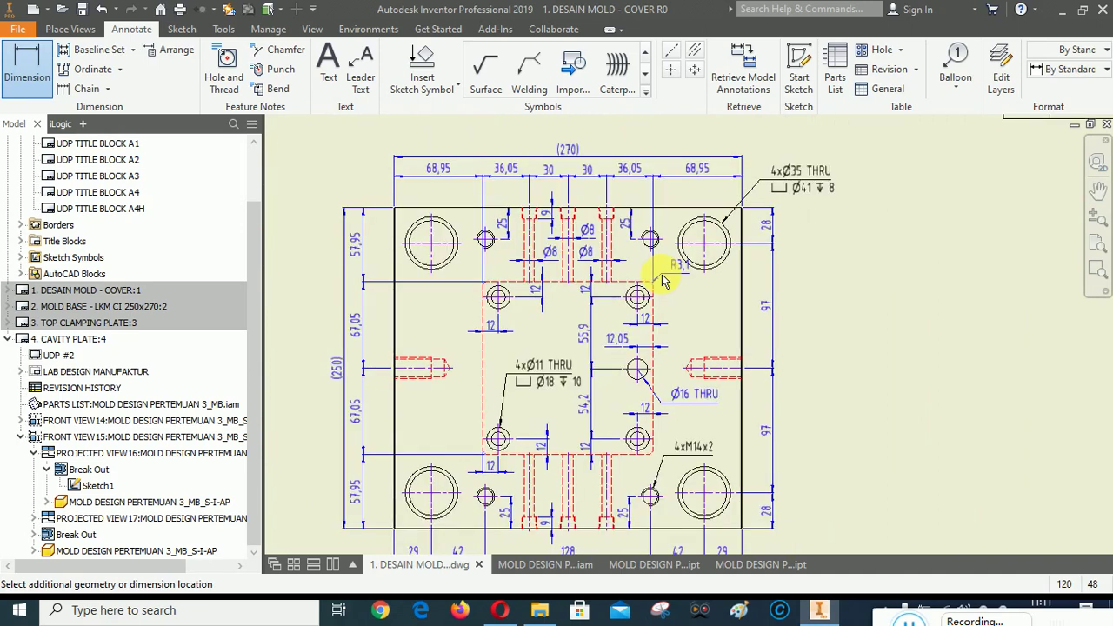
scroll(661, 279, "down", 6)
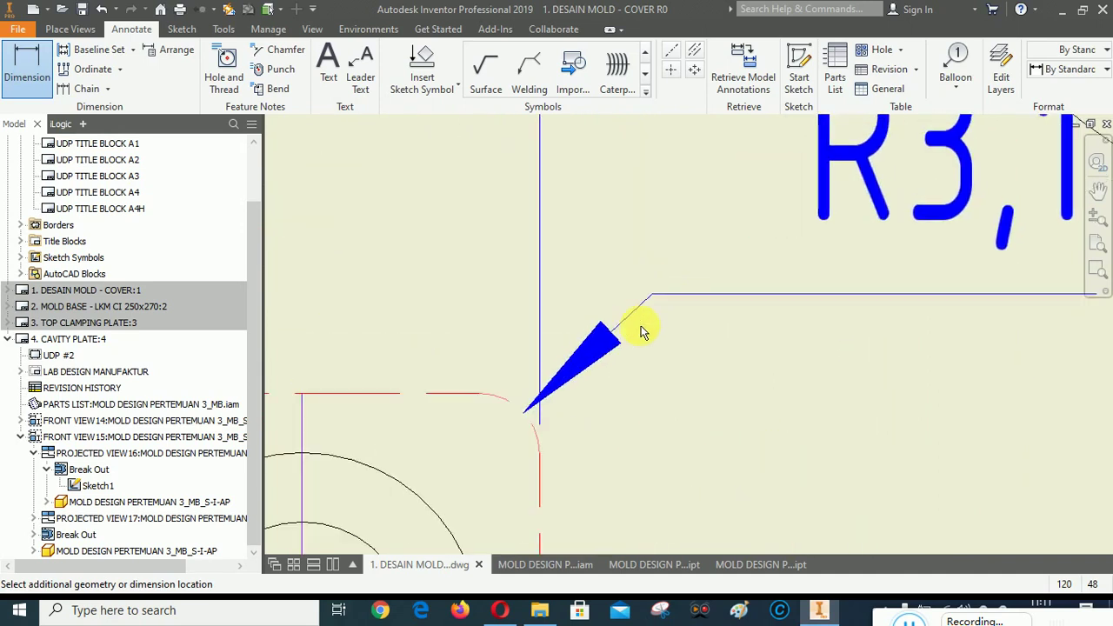
scroll(641, 319, "up", 3)
scroll(646, 321, "down", 5)
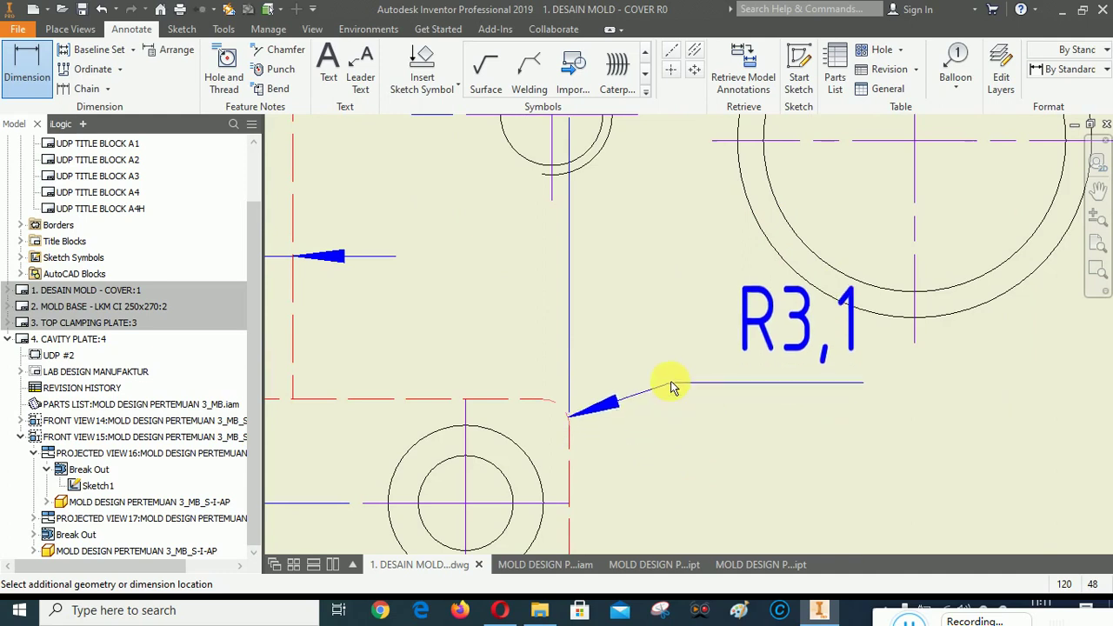
key("Escape")
Examine the plate's top view, front view and sectioned side view for dimensions that are still missing.
scroll(674, 374, "up", 6)
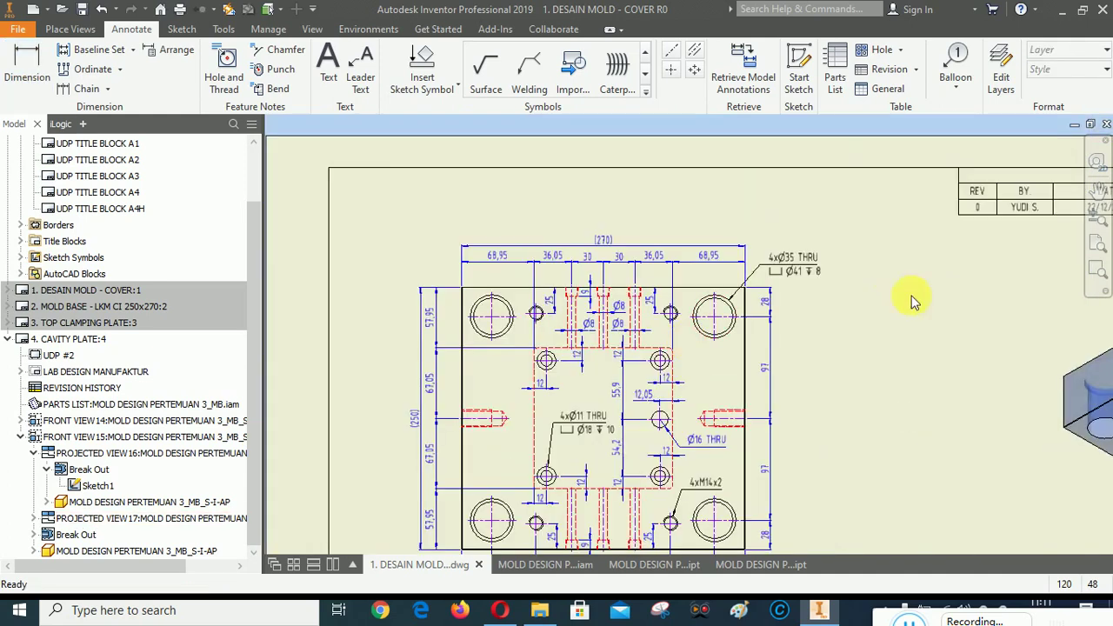
left_click(1097, 192)
left_click_drag(701, 366, 678, 286)
left_click_drag(662, 405, 606, 361)
mouse_move(644, 447)
left_mouse_down()
mouse_move(658, 369)
mouse_move(648, 363)
left_mouse_up()
left_click_drag(653, 466, 543, 371)
left_click_drag(871, 388, 868, 527)
left_click_drag(885, 444, 862, 394)
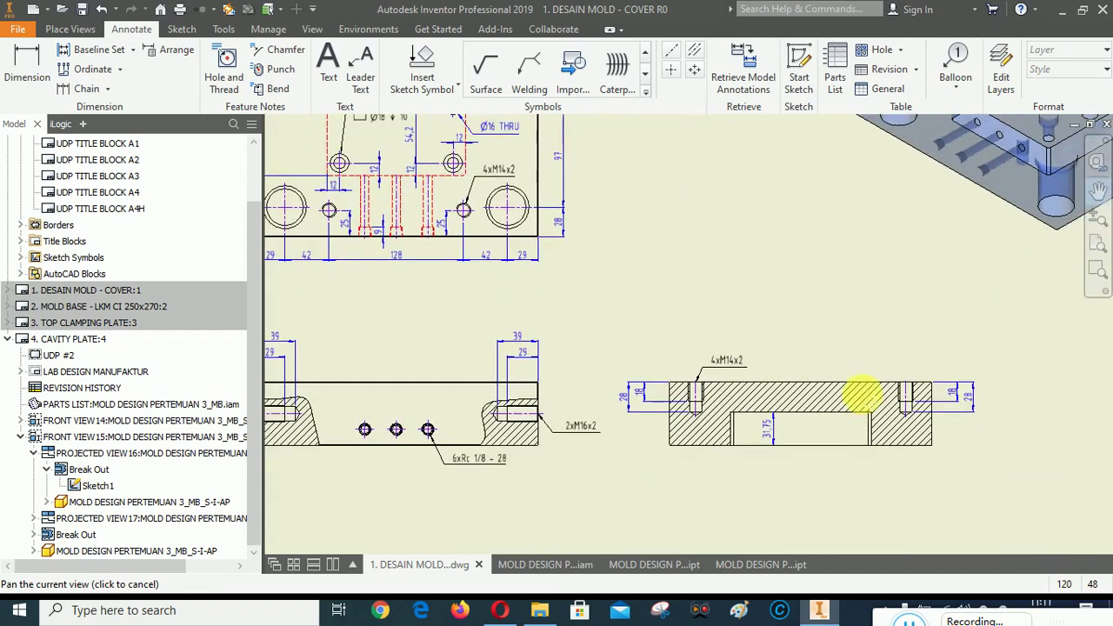
mouse_move(739, 225)
left_mouse_down()
mouse_move(845, 383)
mouse_move(855, 473)
mouse_move(775, 398)
mouse_move(762, 311)
mouse_move(807, 271)
mouse_move(850, 450)
mouse_move(806, 389)
left_mouse_up()
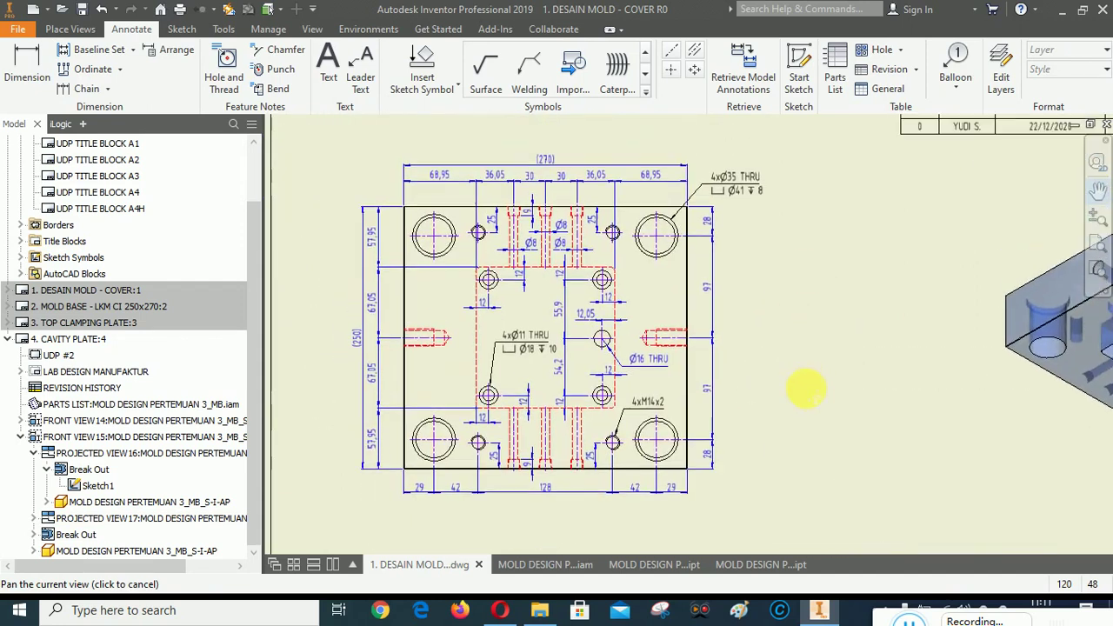
Dimension the radius of the pocket's upper-left corner in the top view, with its text outside the pocket.
scroll(490, 288, "up", 5)
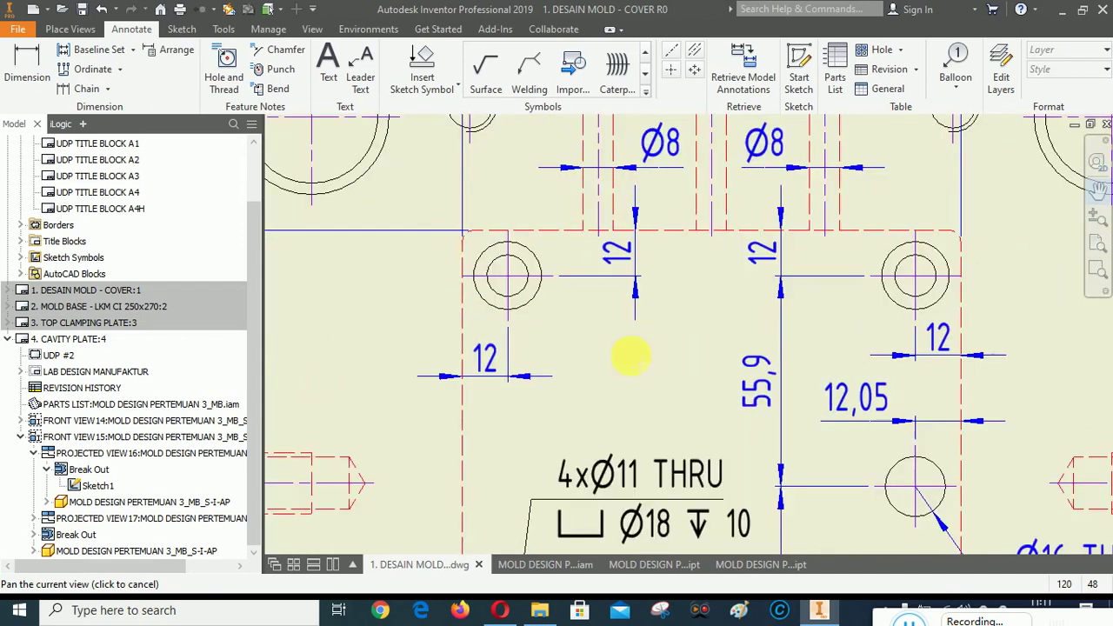
scroll(470, 239, "up", 2)
right_click(541, 251)
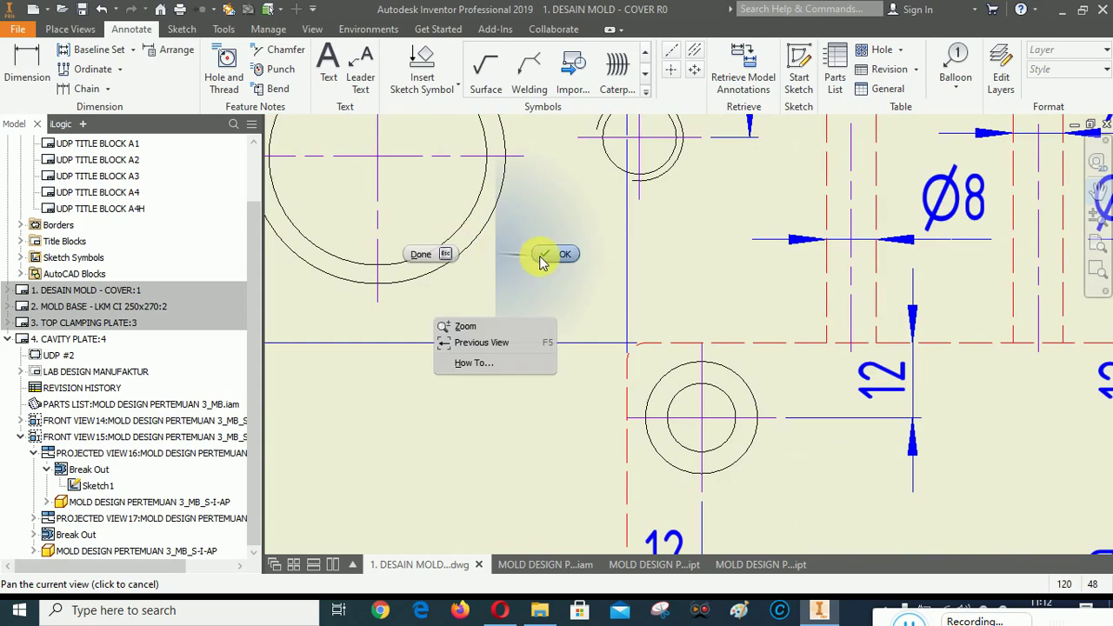
left_click(557, 253)
key("d")
scroll(612, 343, "up", 3)
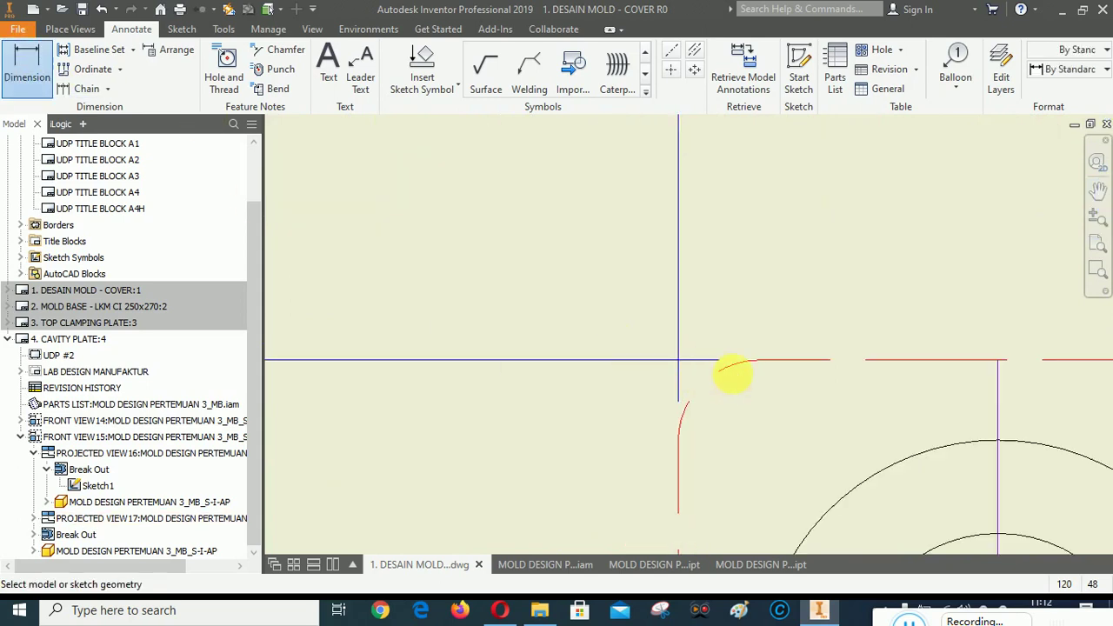
left_click(730, 366)
scroll(670, 392, "down", 4)
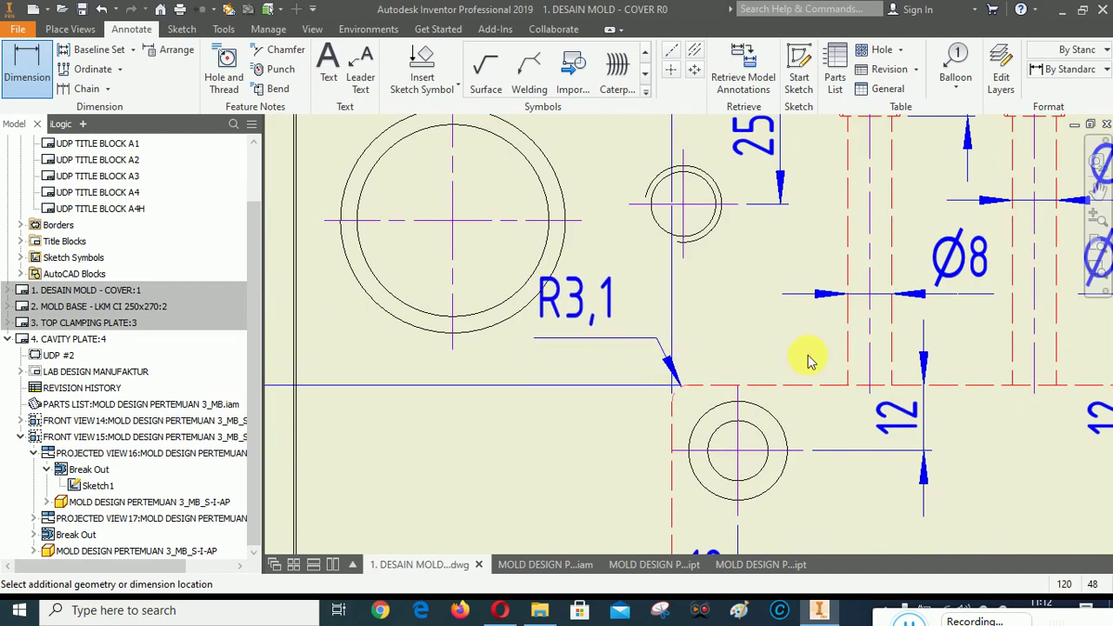
left_click(762, 298)
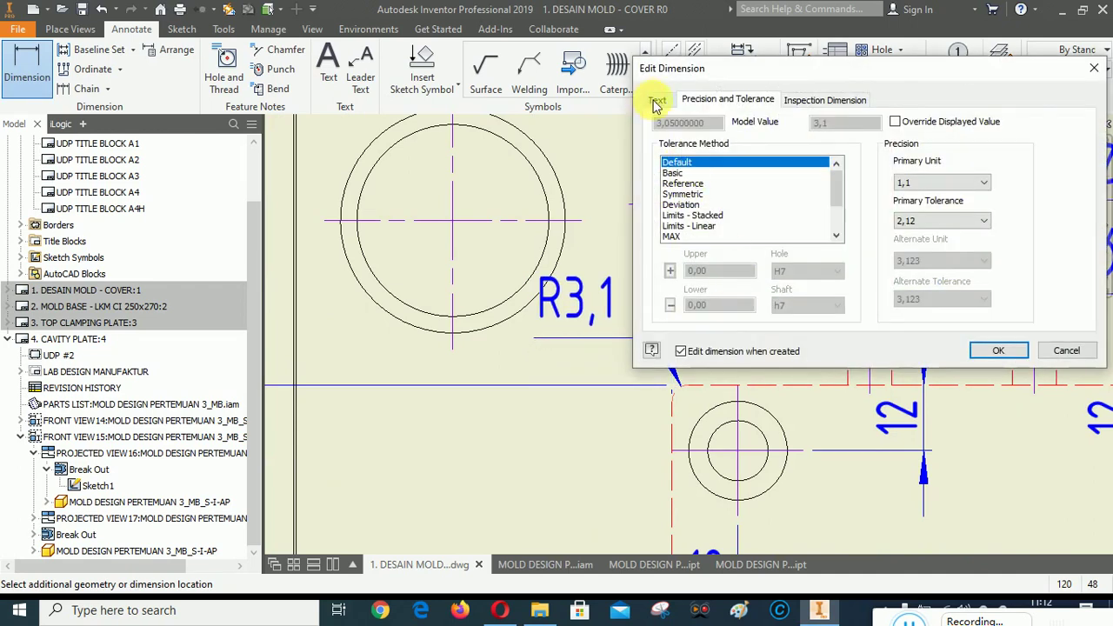
Set the corner radius dimension's primary unit precision to 2,12, prefix its text with 4x, and finish dimensioning.
left_click(920, 184)
left_click(924, 219)
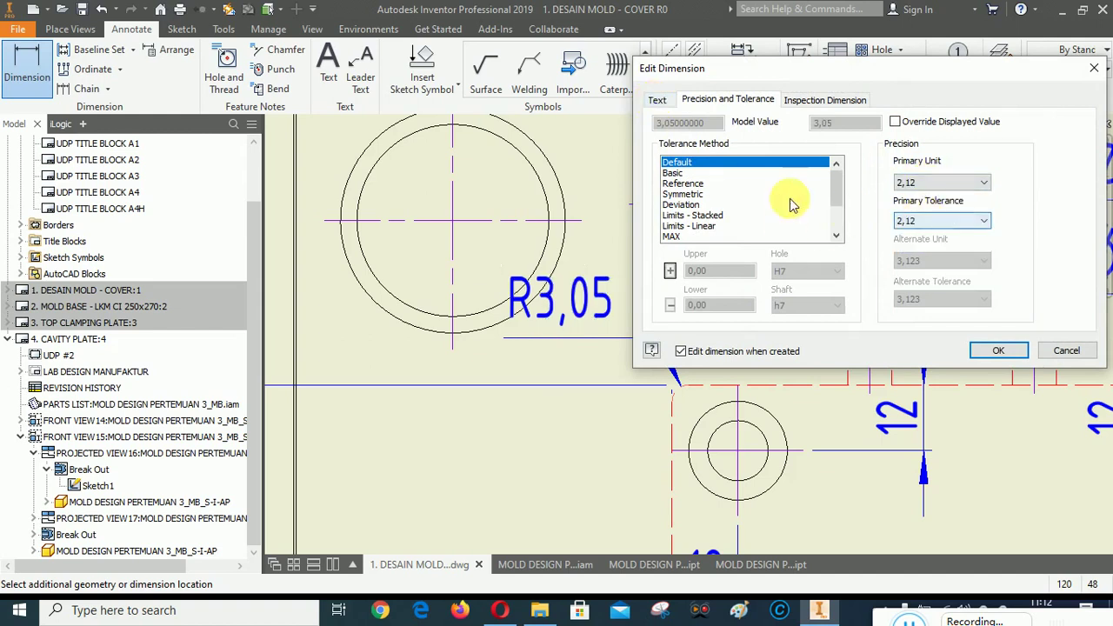
left_click(657, 102)
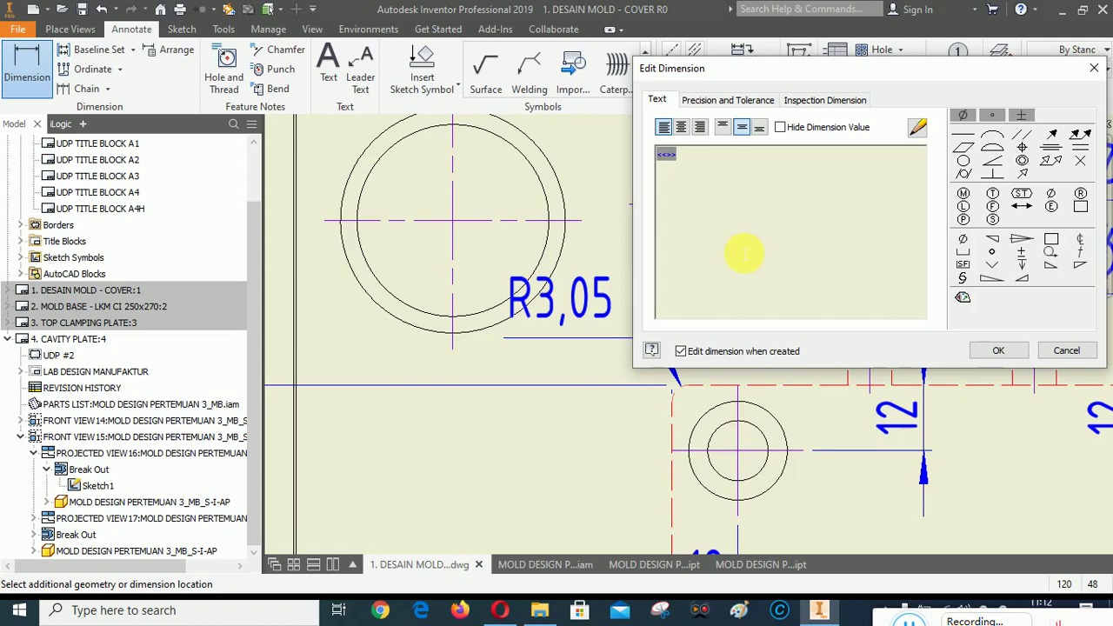
type("4x")
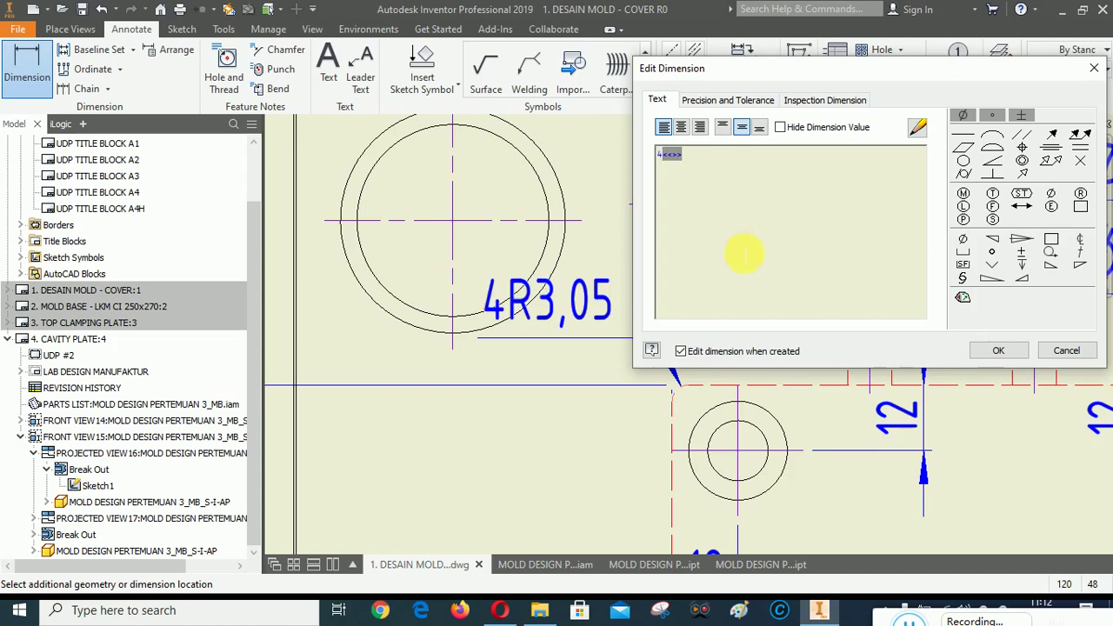
left_click(999, 352)
right_click(765, 297)
left_click(652, 293)
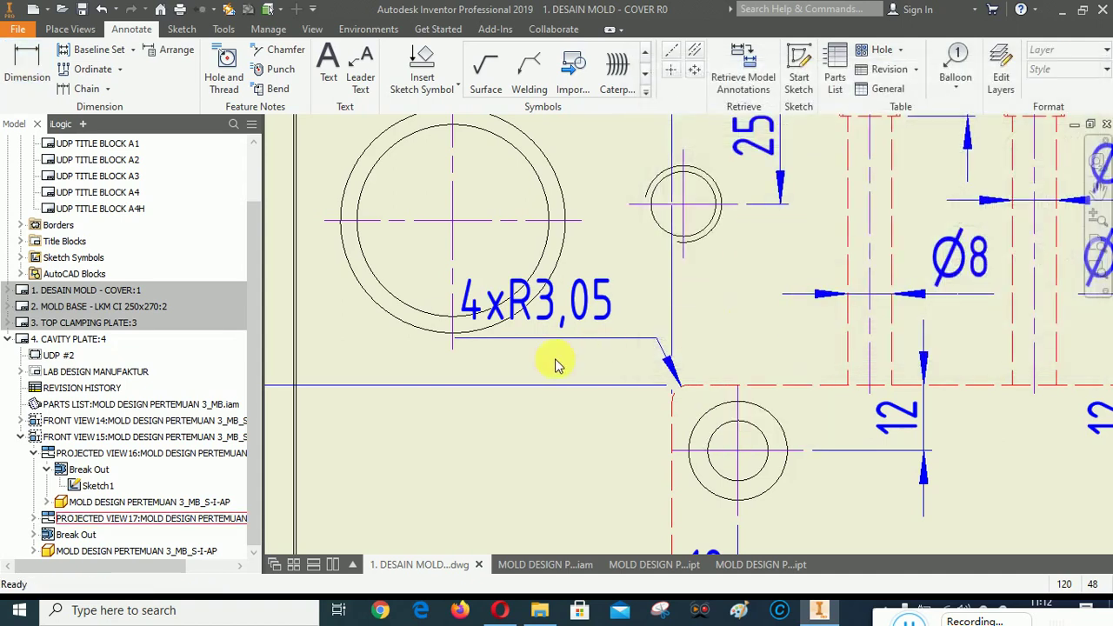
Reposition the leader bend and text of the 4xR3,05 dimension beside the pocket's upper-left corner.
scroll(593, 351, "up", 2)
left_click_drag(706, 335, 661, 267)
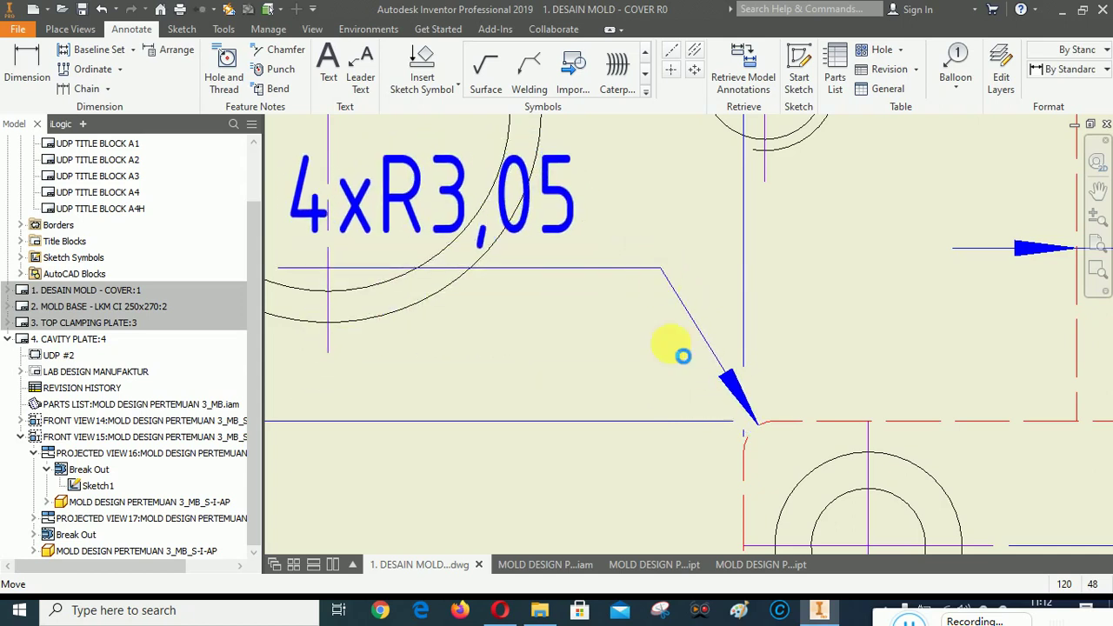
scroll(667, 381, "down", 5)
scroll(675, 357, "up", 6)
scroll(745, 365, "down", 2)
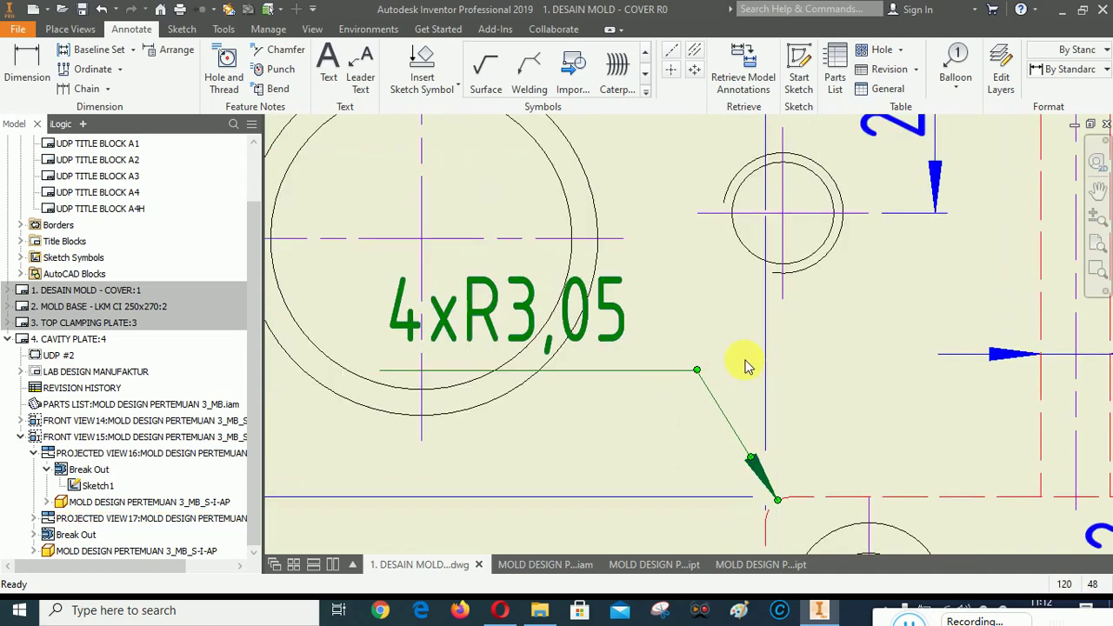
scroll(827, 310, "down", 4)
scroll(740, 385, "up", 5)
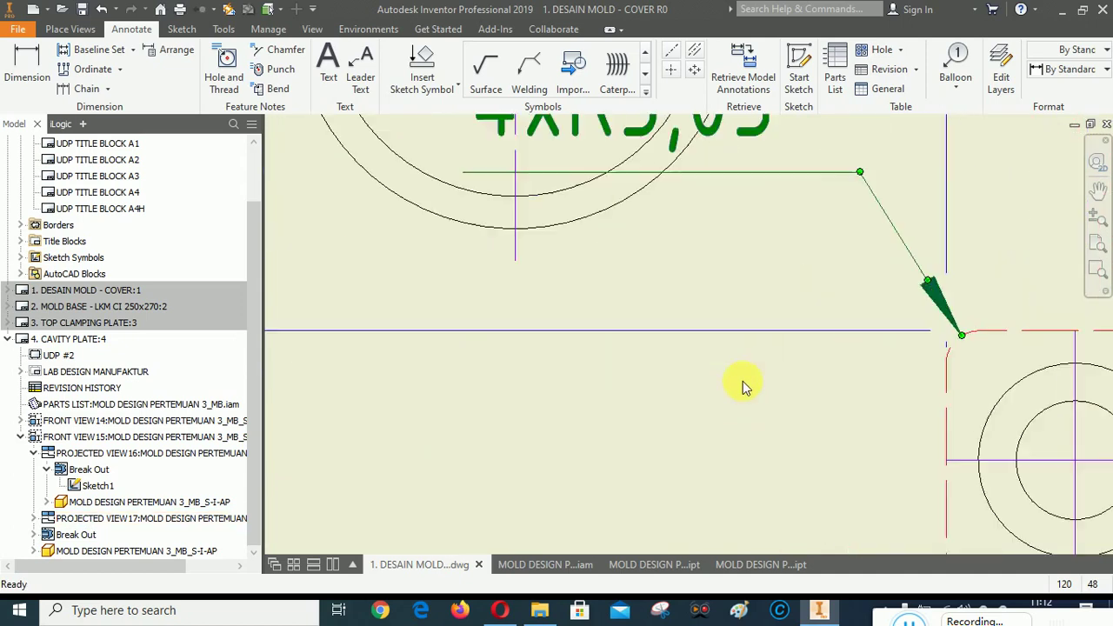
scroll(802, 311, "down", 4)
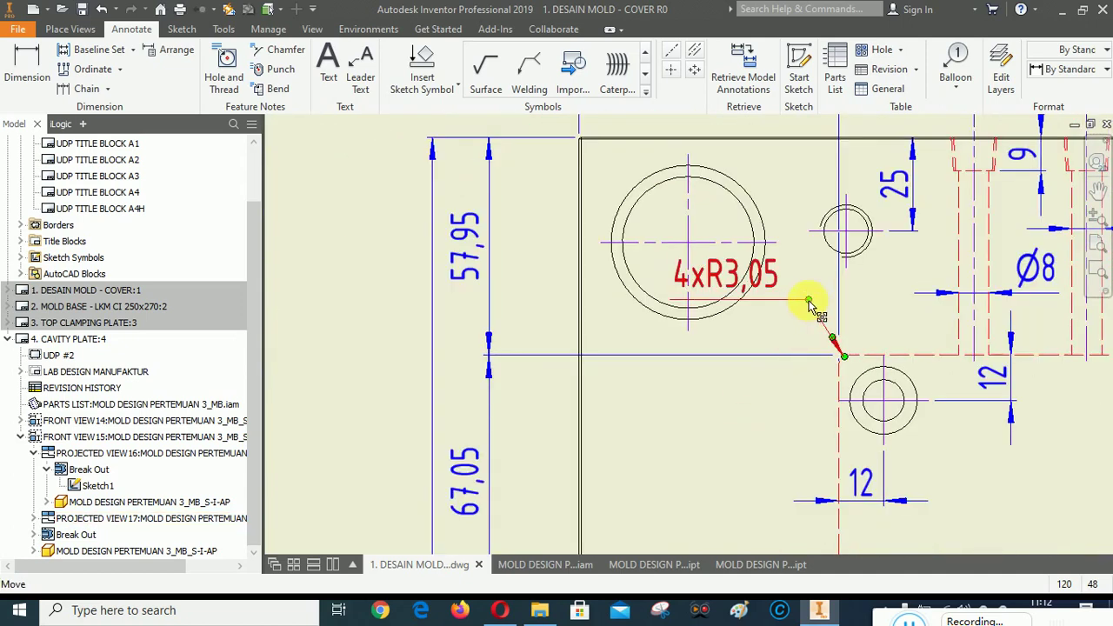
left_click_drag(809, 304, 824, 343)
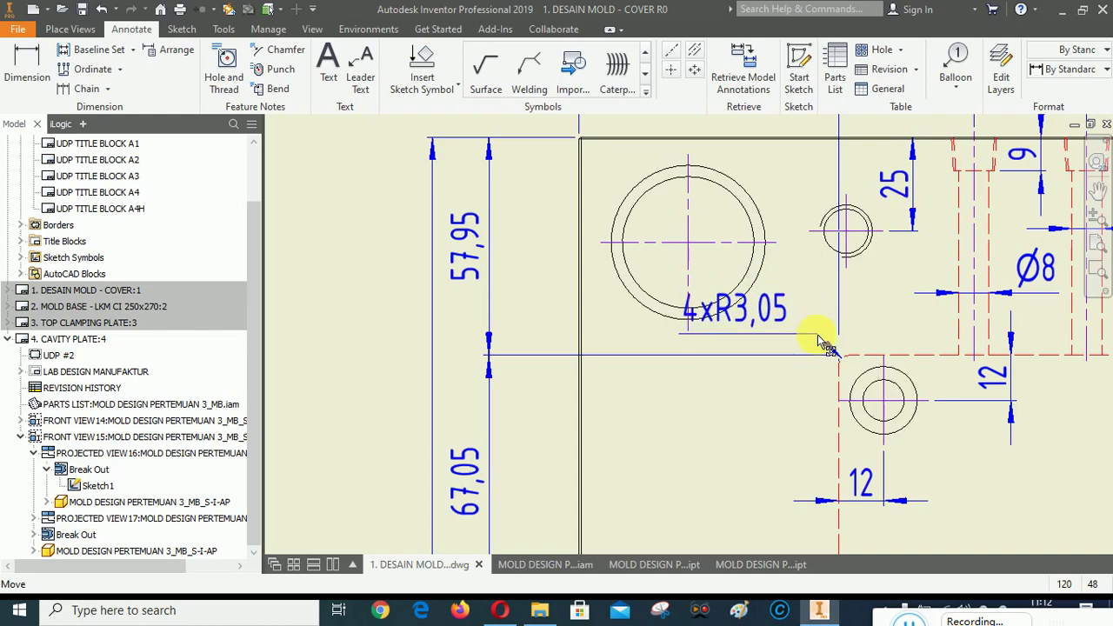
scroll(800, 375, "up", 2)
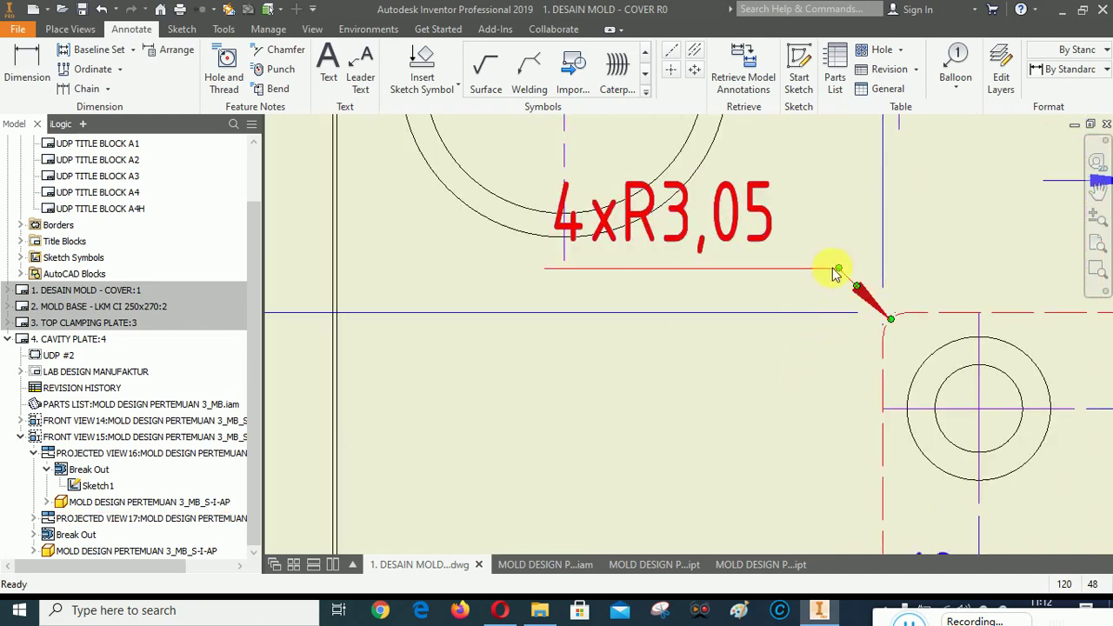
left_click_drag(834, 274, 856, 224)
scroll(793, 437, "down", 5)
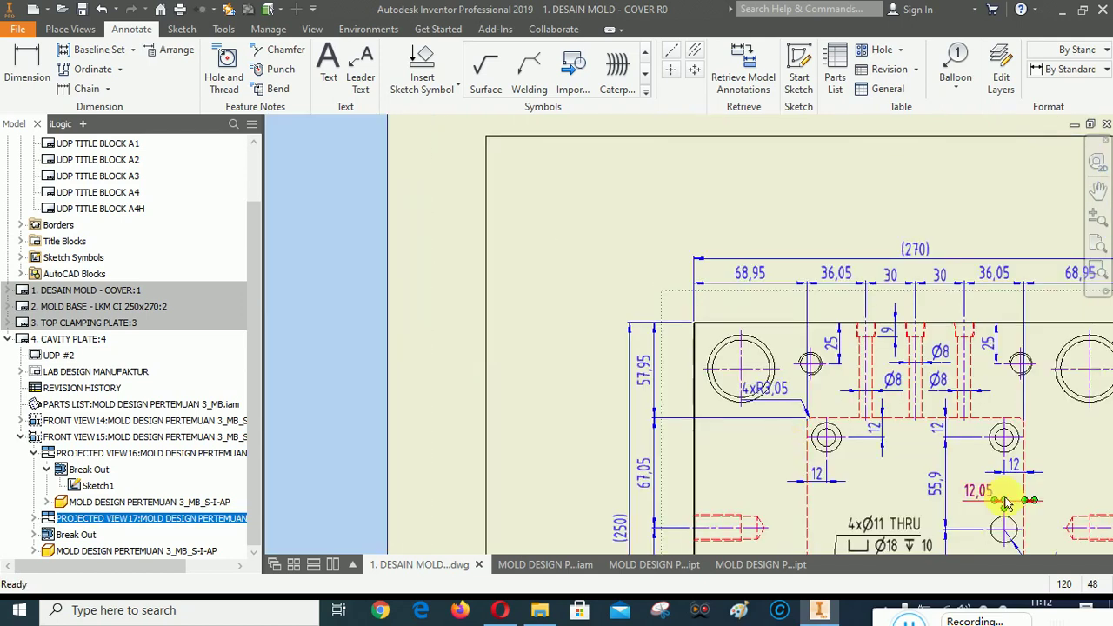
Delete the 4xR3,05 corner radius dimension from the top view.
mouse_move(837, 538)
left_mouse_down()
mouse_move(584, 377)
mouse_move(609, 417)
mouse_move(524, 391)
left_mouse_up()
right_click(525, 392)
left_click(584, 394)
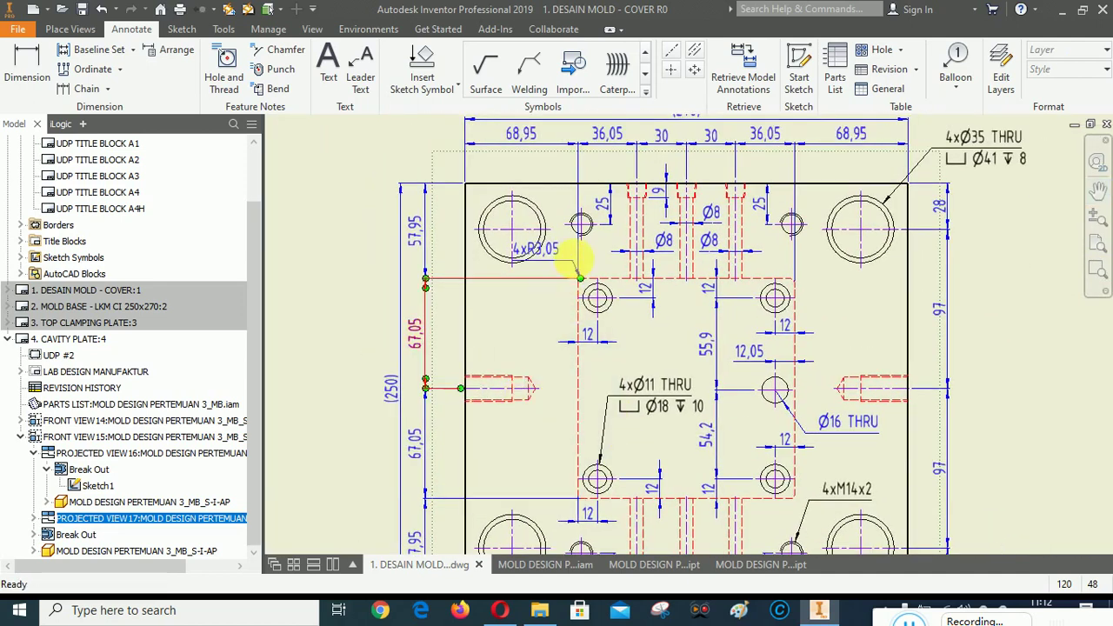
left_click(561, 254)
key("Delete")
Dimension the height of the leftmost Rc 1/8 hole's centre above the plate's lower edge in the front view, and finish dimensioning.
scroll(521, 291, "down", 5)
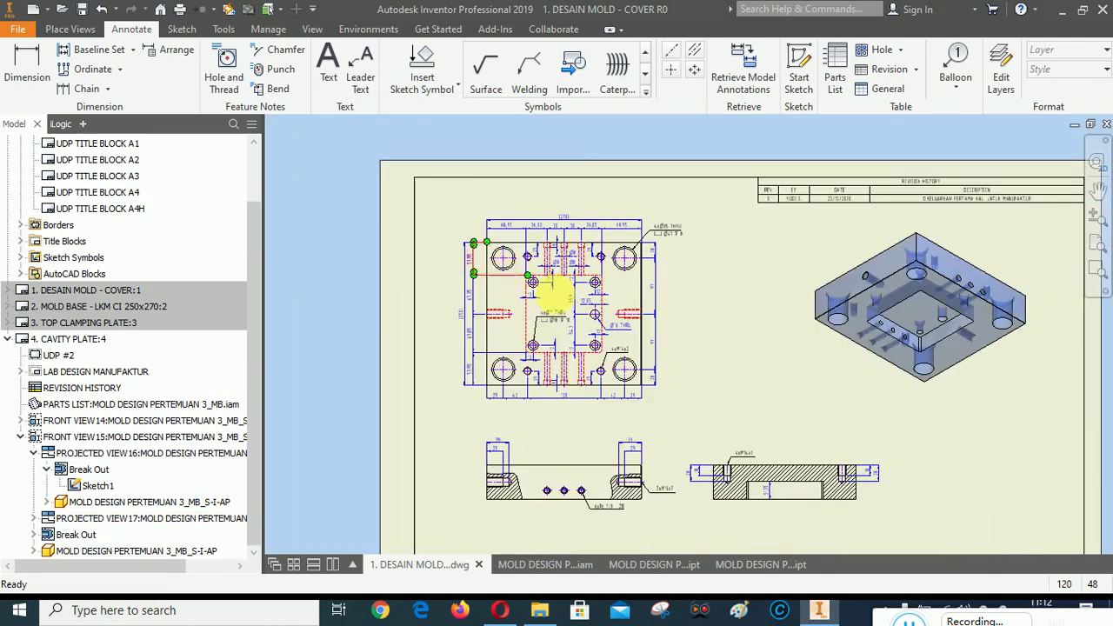
scroll(645, 520, "up", 3)
left_click(533, 415)
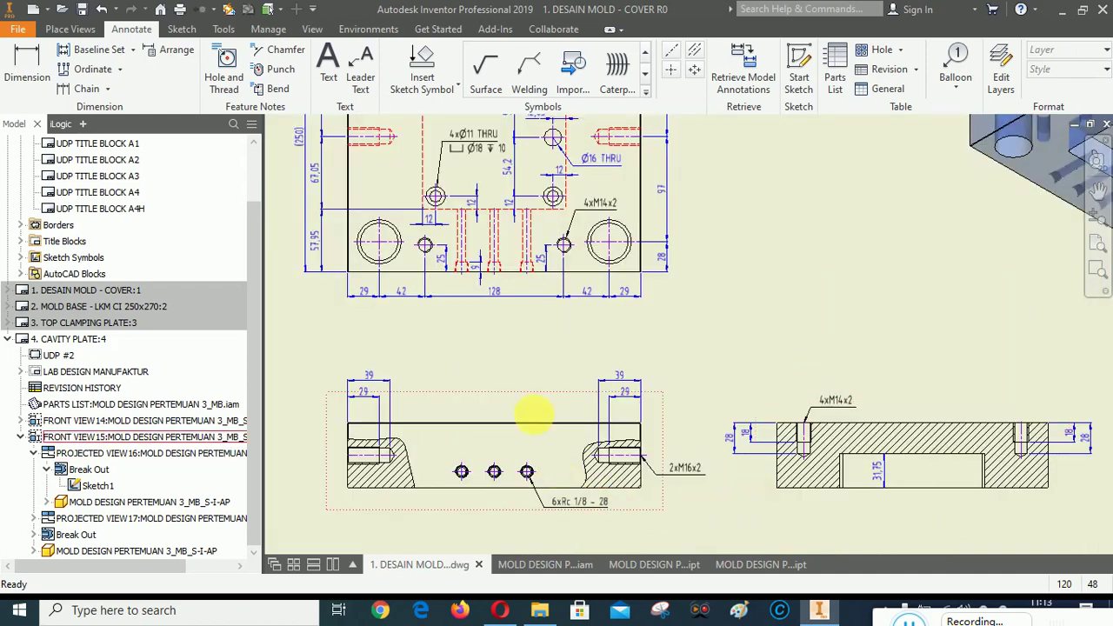
scroll(790, 326, "down", 2)
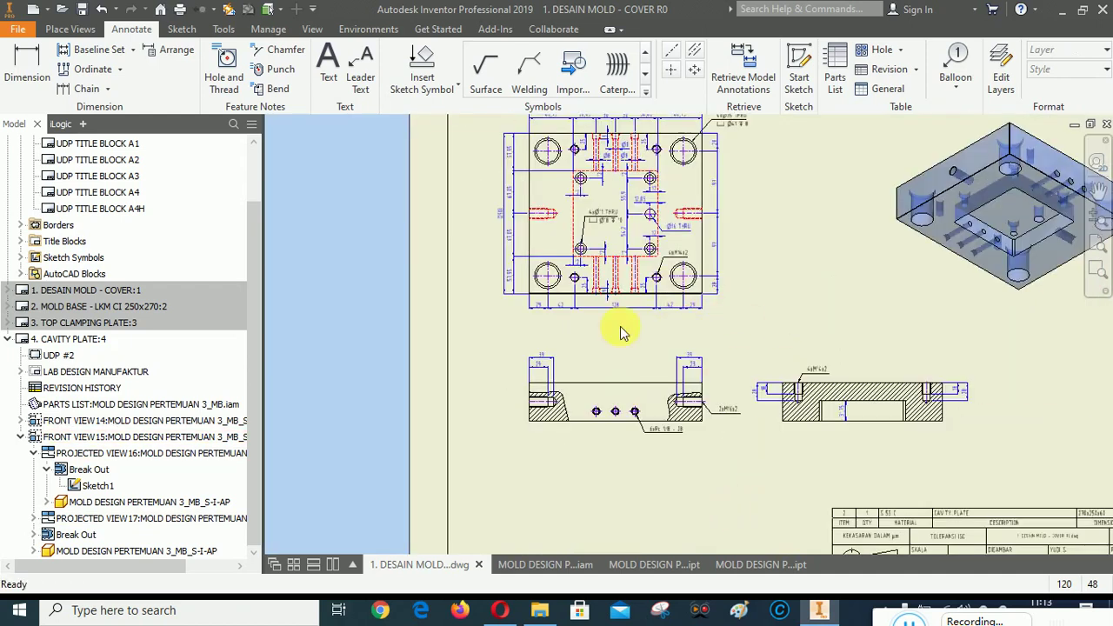
scroll(587, 424, "up", 6)
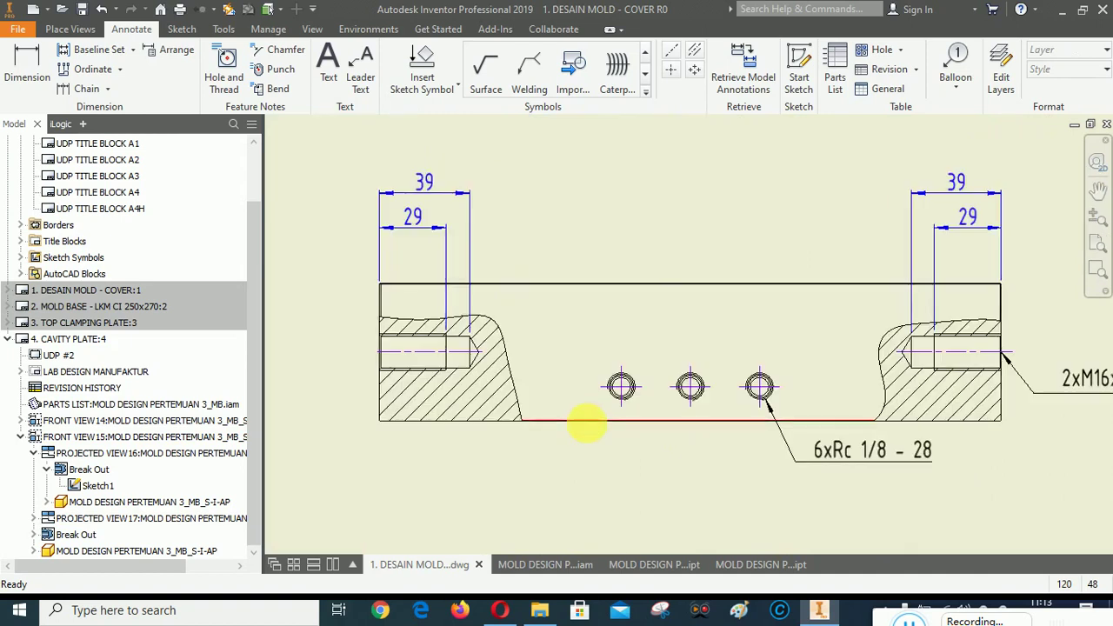
key("d")
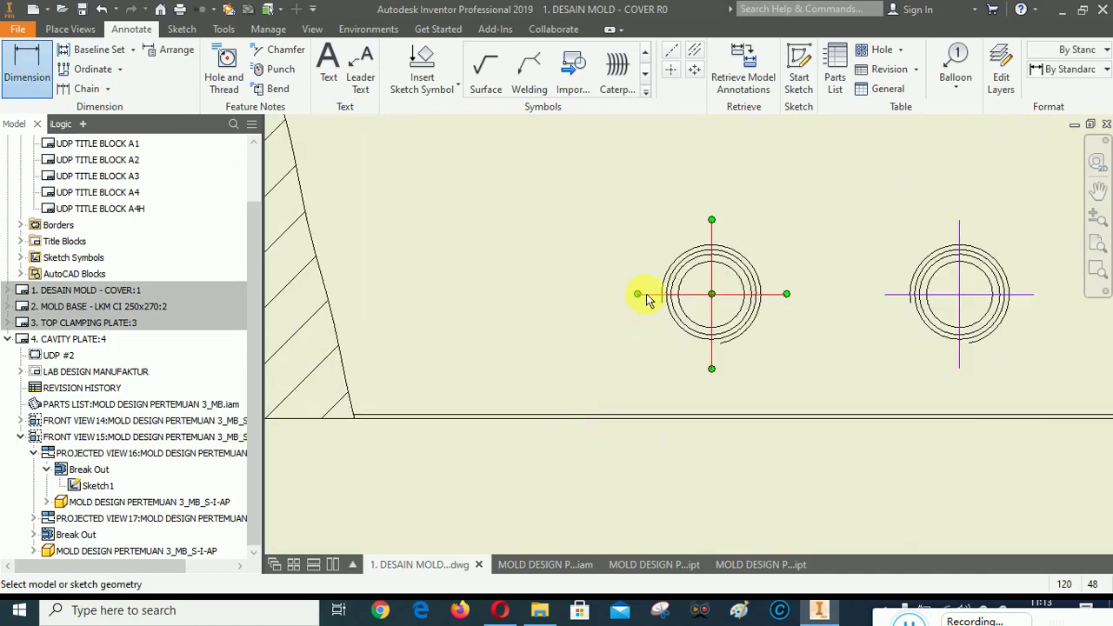
left_click(640, 294)
scroll(624, 424, "up", 3)
left_click(614, 416)
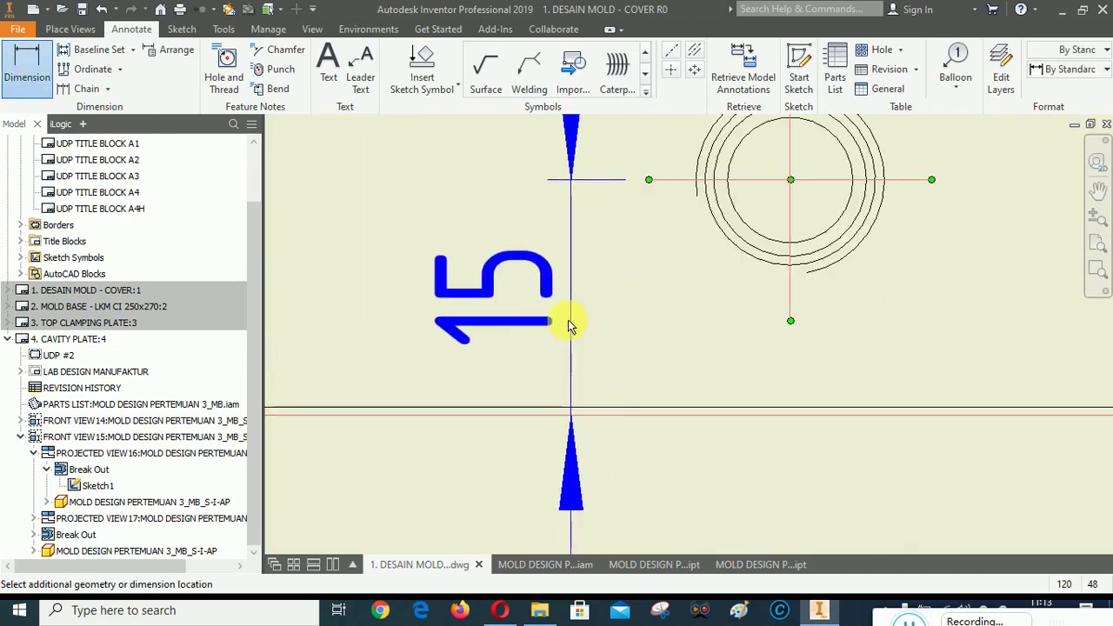
scroll(534, 311, "down", 3)
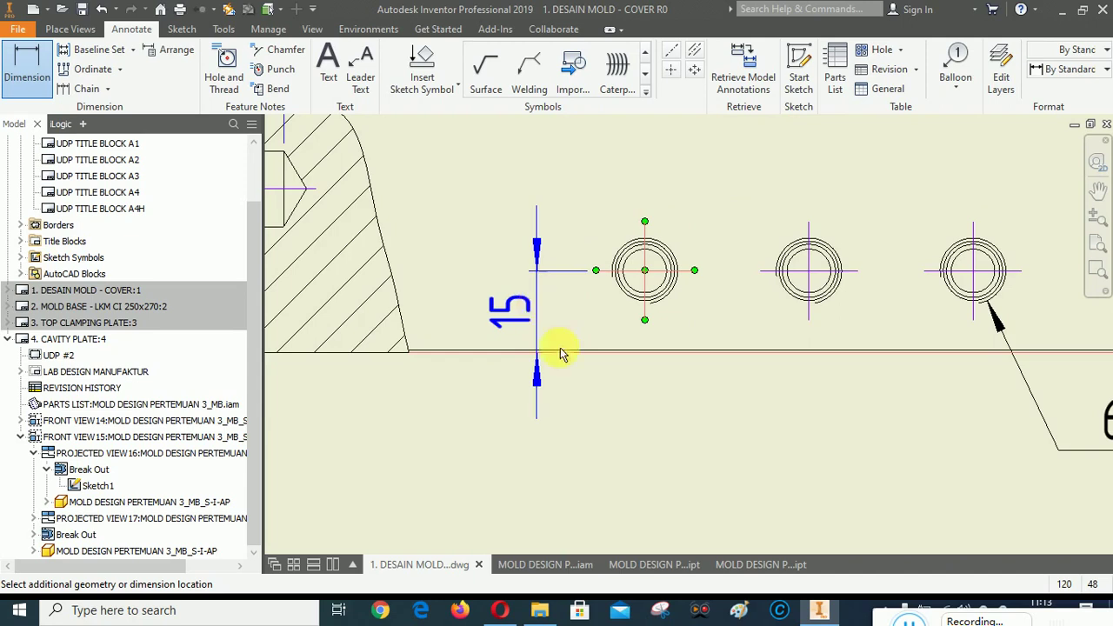
left_click(630, 408)
left_click(995, 350)
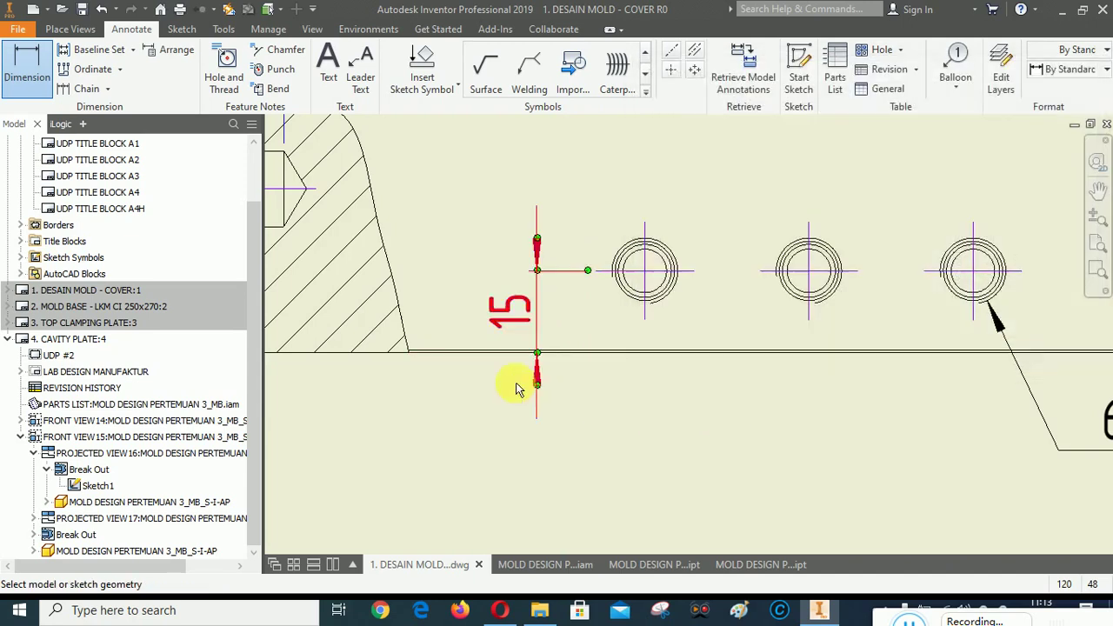
scroll(514, 385, "down", 3)
scroll(735, 461, "down", 3)
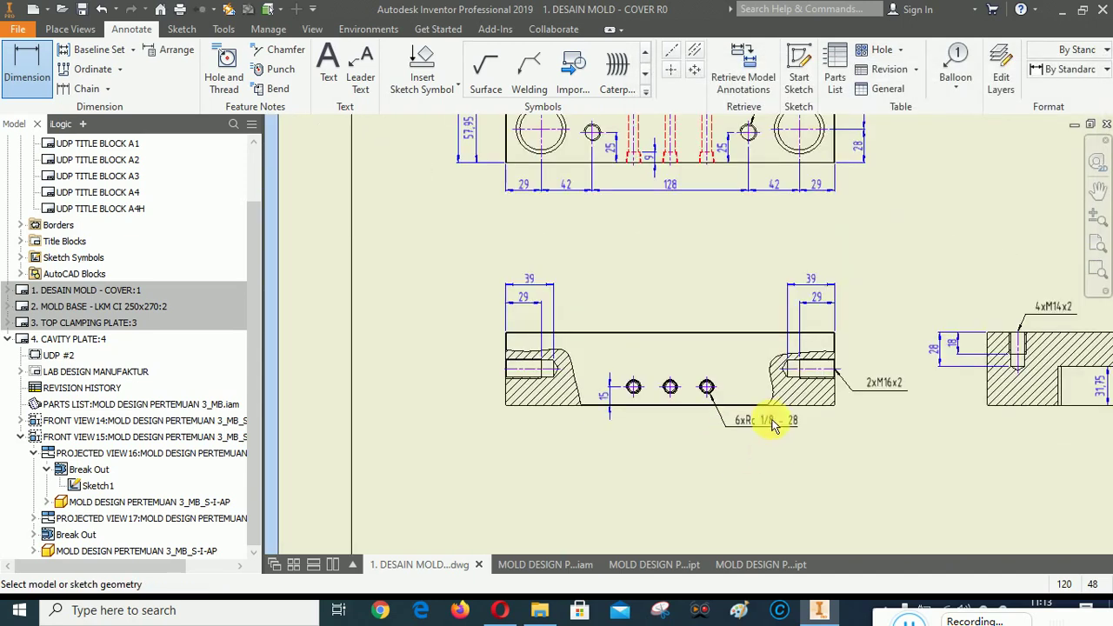
scroll(772, 424, "up", 5)
right_click(948, 406)
left_click(1006, 409)
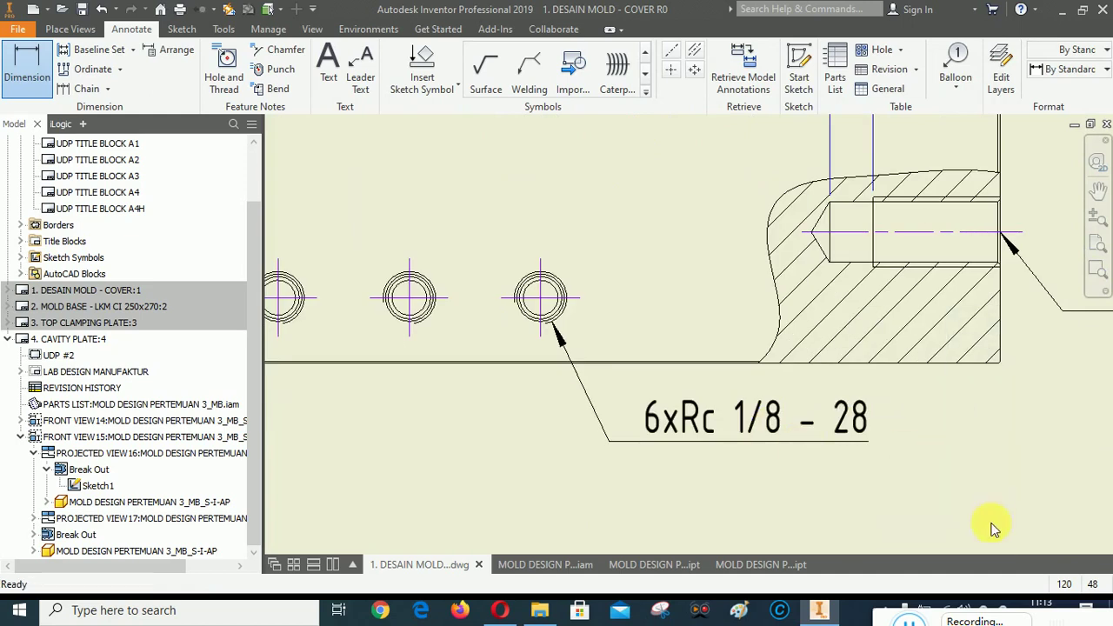
Add the lines "3 DEPAN &" and "3 BELAKANG" below the 6xRc 1/8 - 28 note's text and adjust its leader bend.
right_click(691, 424)
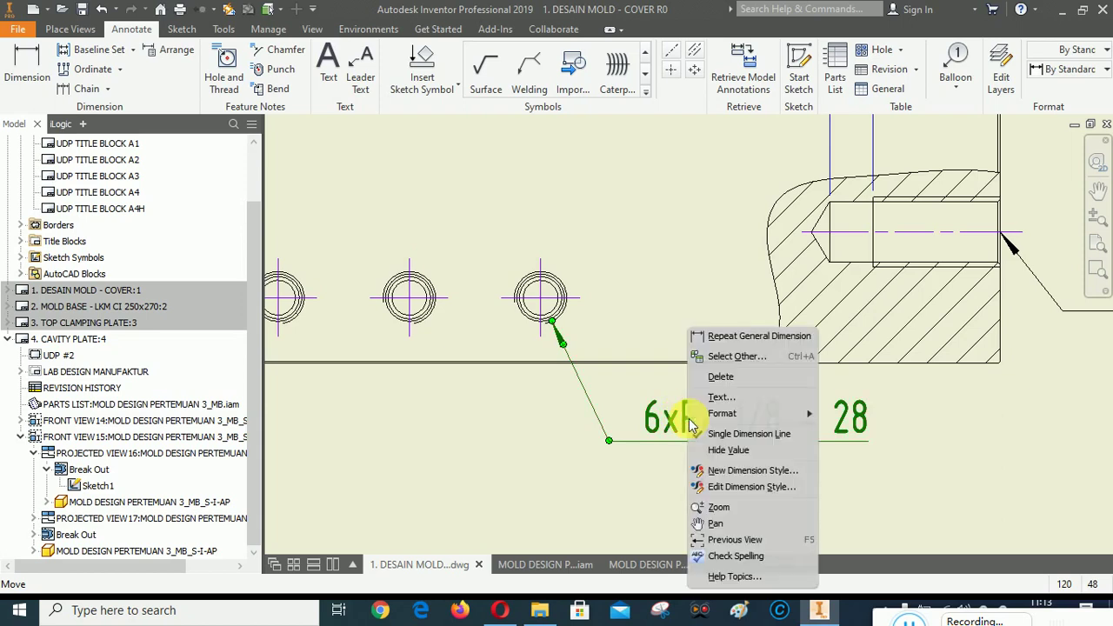
key("Escape")
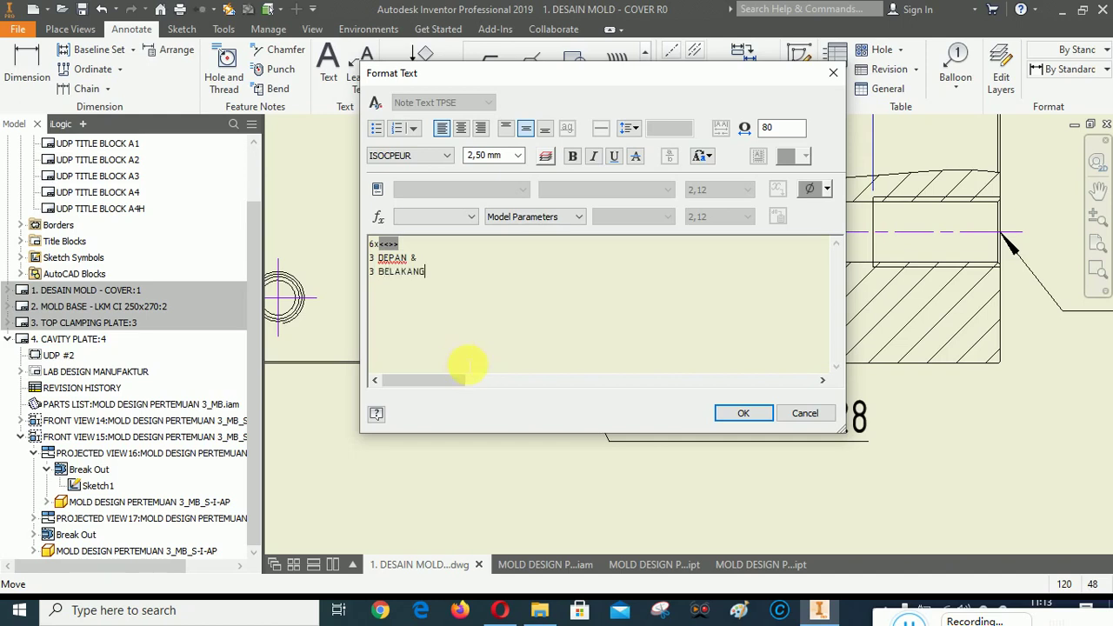
left_click(740, 415)
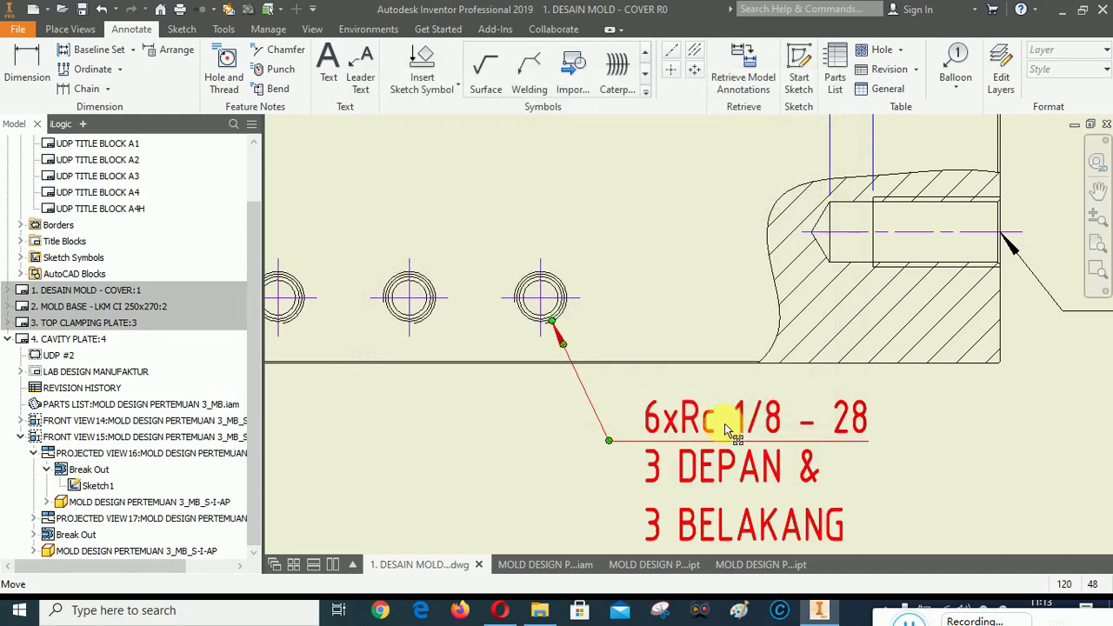
scroll(489, 441, "down", 5)
scroll(591, 386, "up", 5)
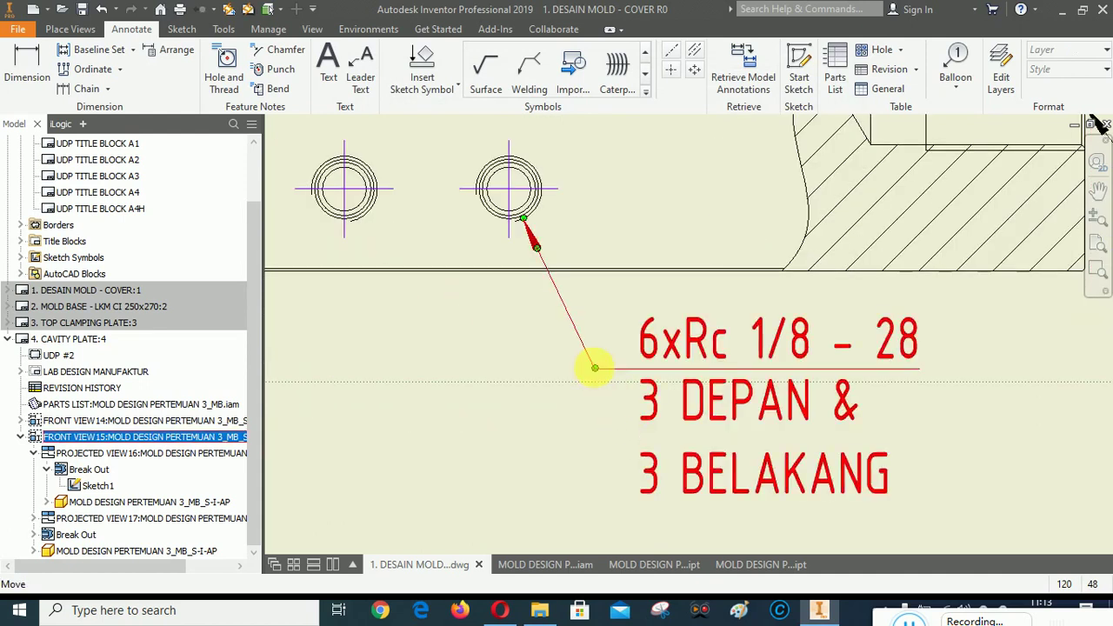
mouse_move(600, 372)
left_mouse_down()
mouse_move(608, 399)
mouse_move(595, 378)
left_mouse_up()
scroll(643, 435, "down", 4)
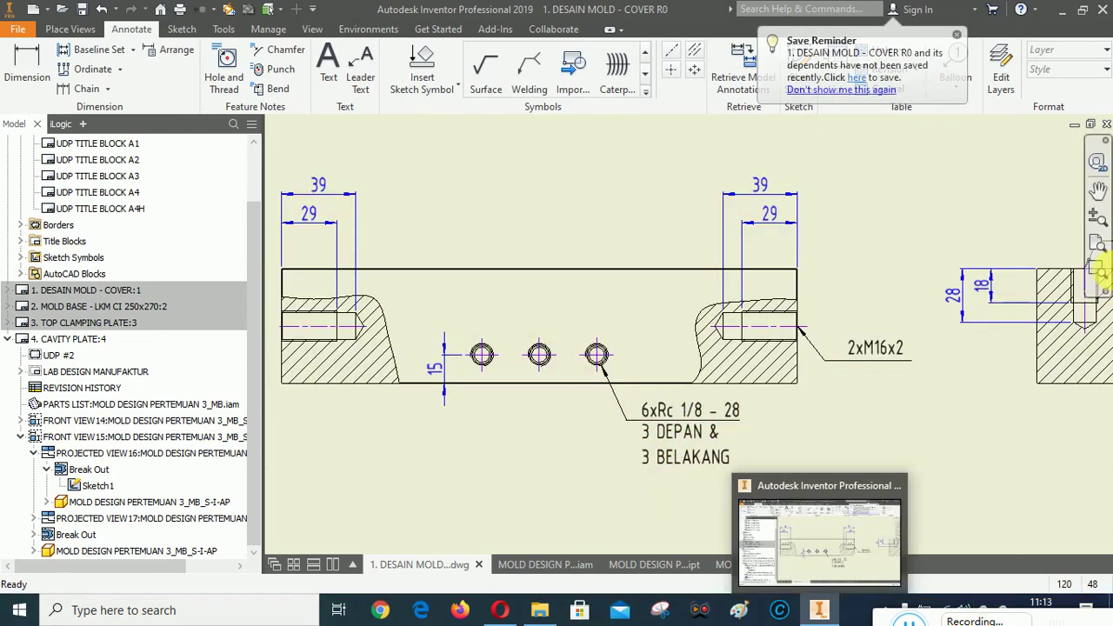
Dimension the height of the left M16 hole's centreline from the plate's lower edge, placing it left of the front view.
left_click(1098, 189)
mouse_move(691, 530)
left_mouse_down()
mouse_move(690, 487)
mouse_move(922, 444)
mouse_move(930, 497)
left_mouse_up()
scroll(544, 286, "up", 2)
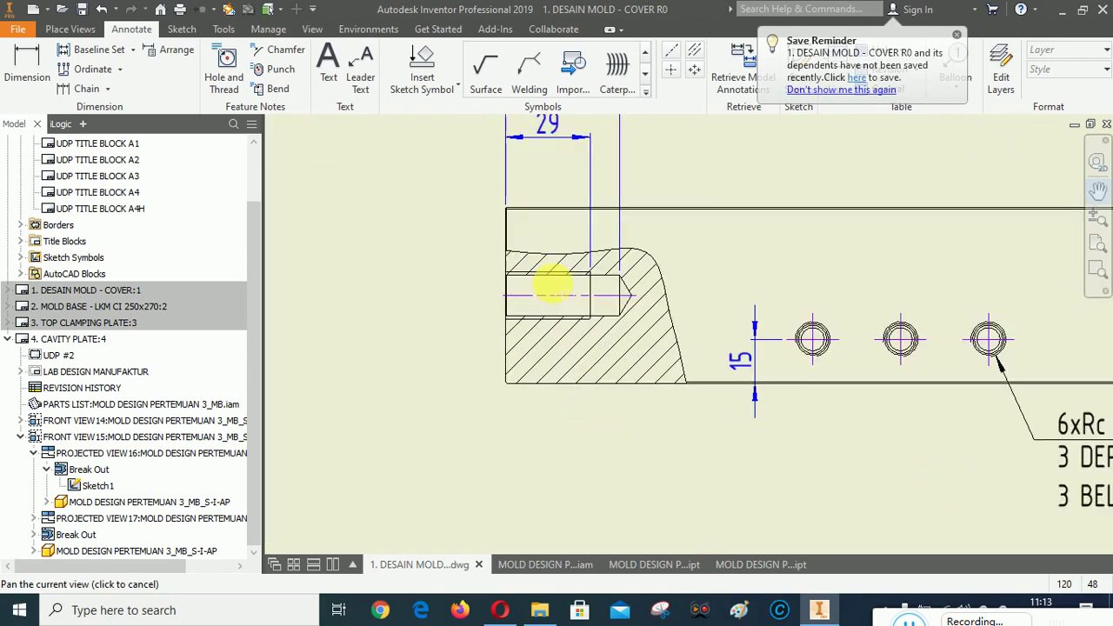
right_click(516, 380)
left_click(382, 378)
left_click(26, 57)
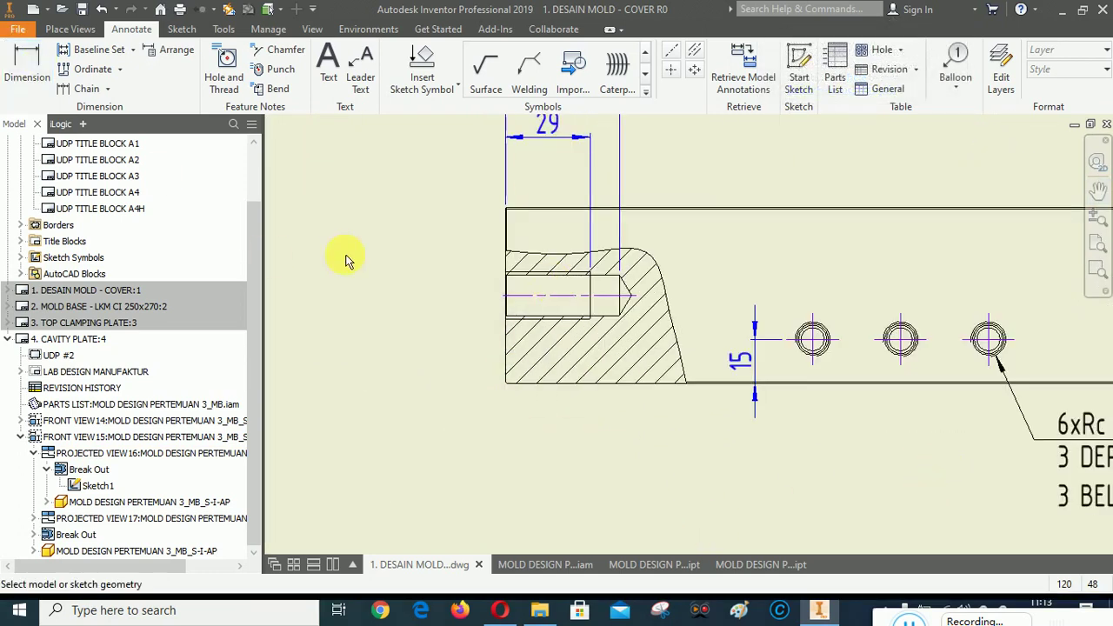
scroll(497, 298, "up", 5)
left_click(600, 317)
scroll(574, 365, "down", 3)
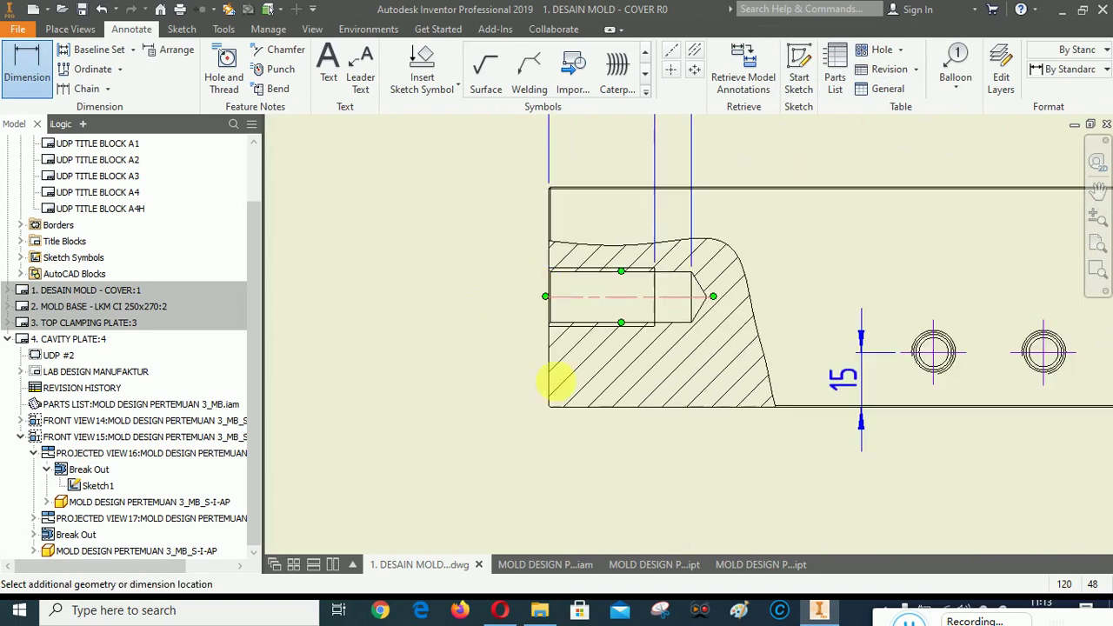
scroll(561, 419, "up", 5)
left_click(555, 392)
scroll(504, 427, "down", 5)
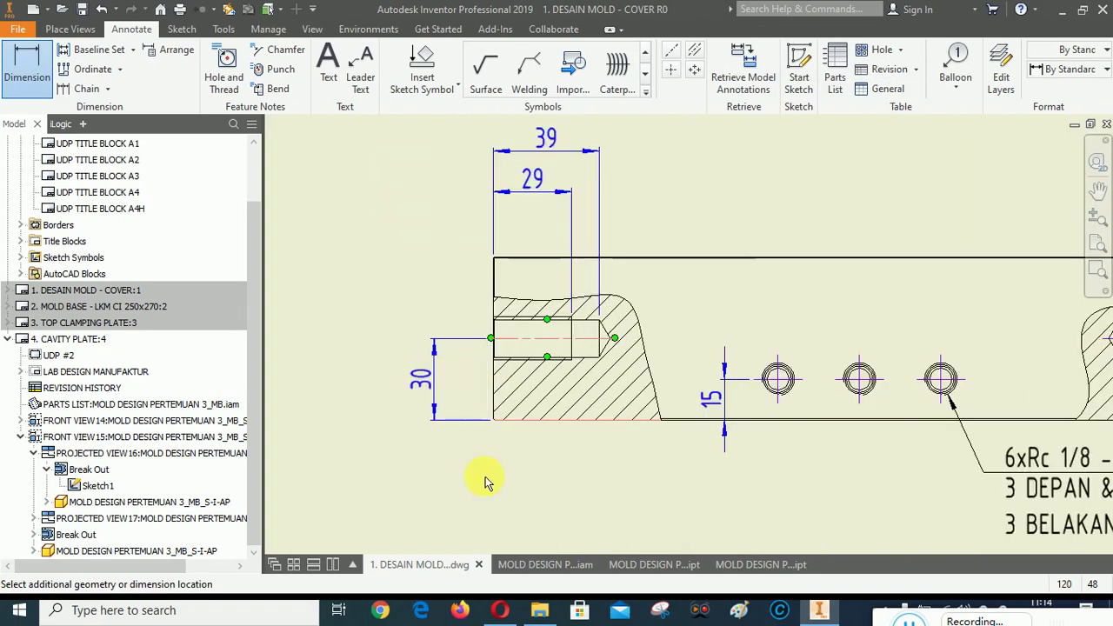
left_click(522, 462)
left_click(1000, 350)
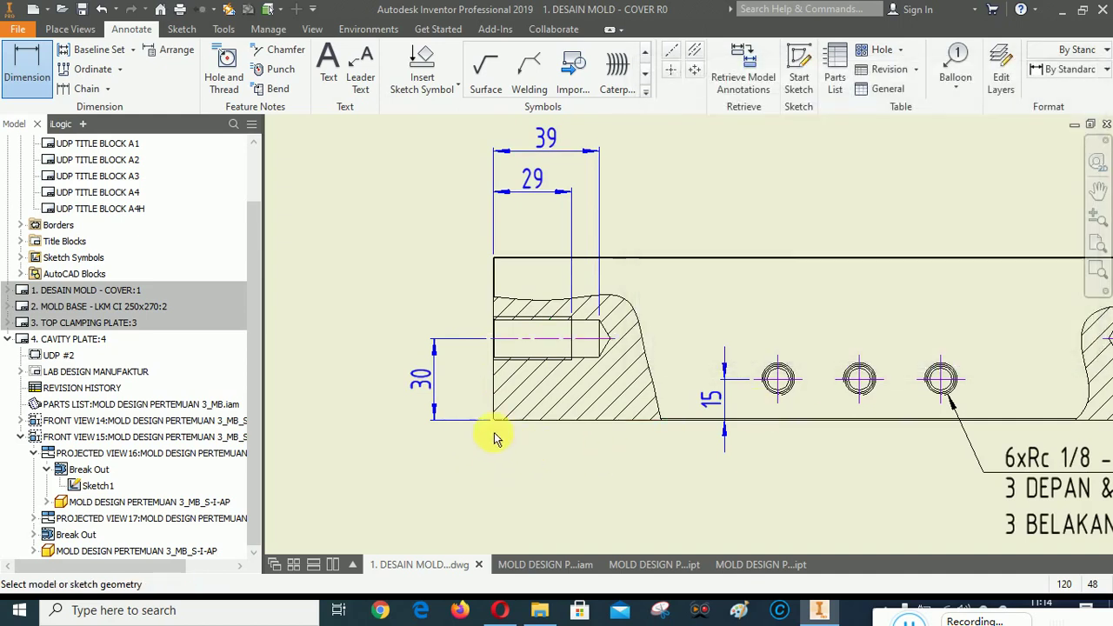
Dimension the plate's overall thickness in the front view, outside the left M16 hole's height dimension, and finish dimensioning.
scroll(494, 437, "up", 5)
left_click(461, 422)
scroll(467, 434, "down", 4)
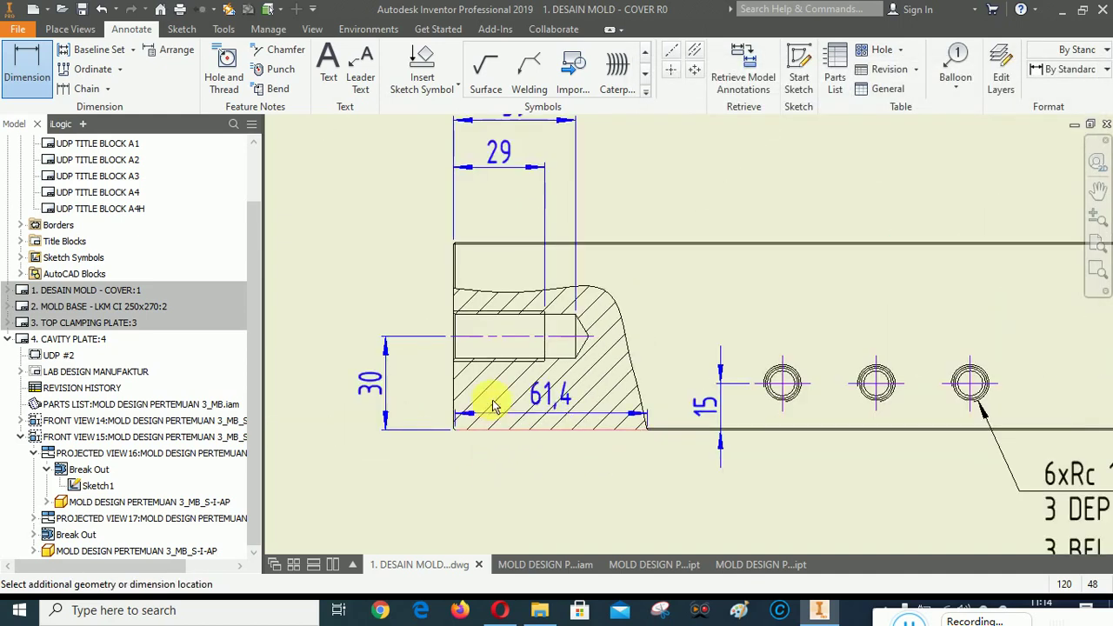
scroll(474, 236, "up", 5)
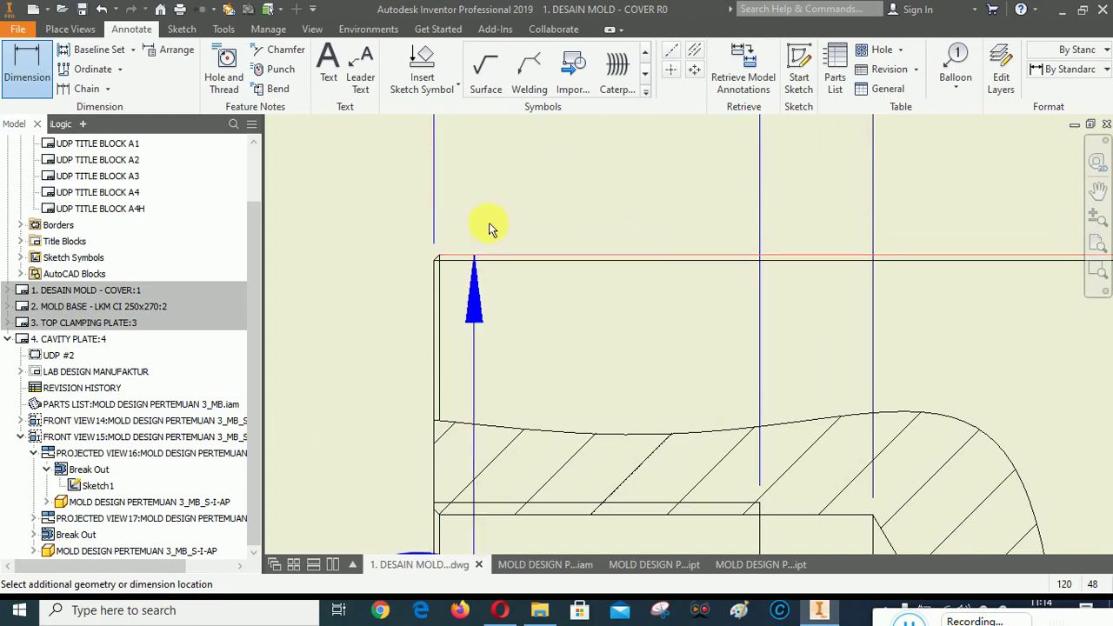
scroll(488, 223, "down", 5)
left_click(419, 280)
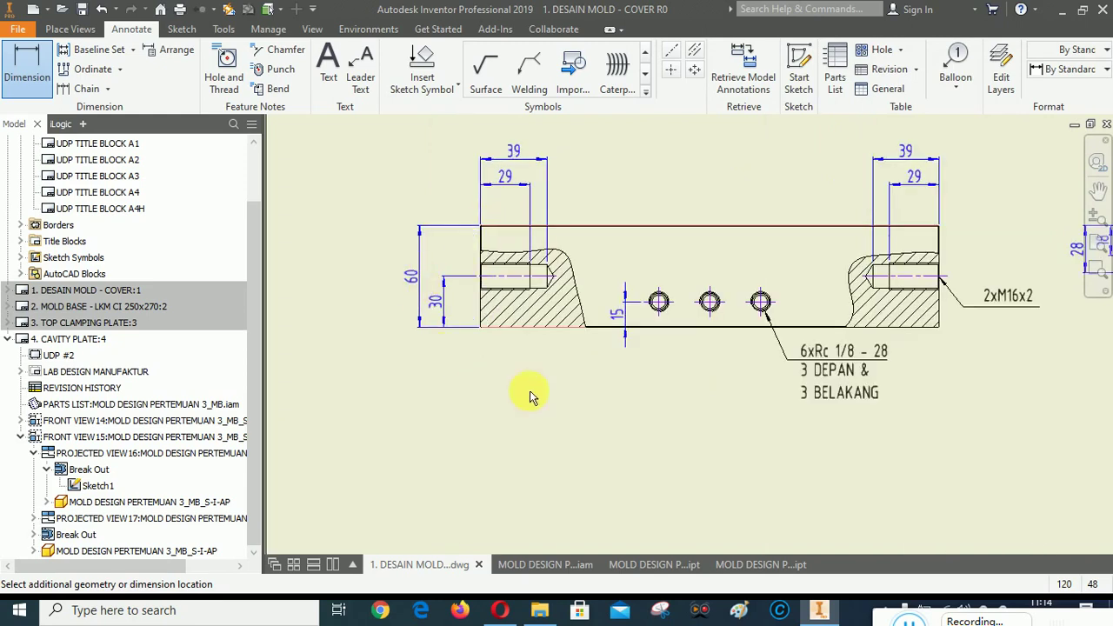
left_click(1013, 361)
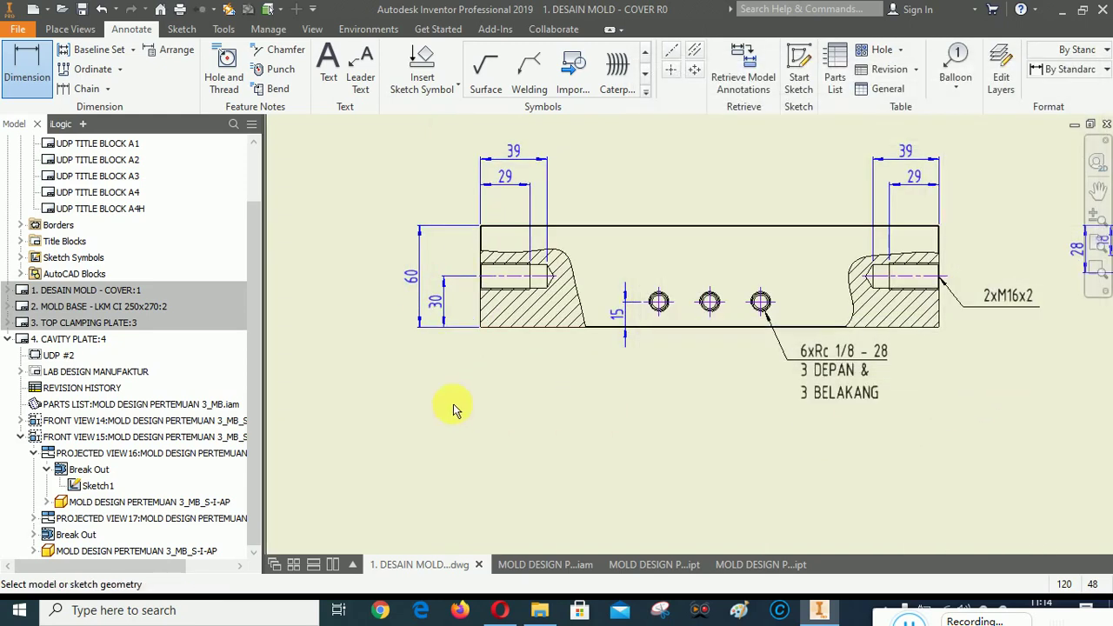
right_click(510, 402)
left_click(368, 403)
Arrange the hole height and plate thickness dimensions relative to the front view's left edge.
scroll(427, 295, "up", 3)
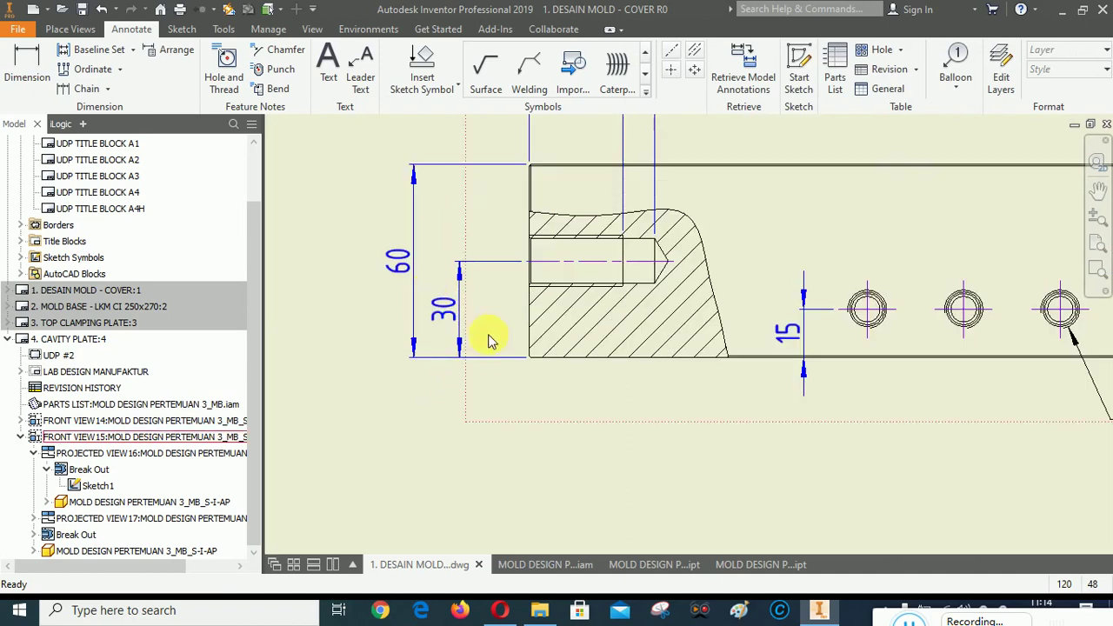
left_click(451, 301)
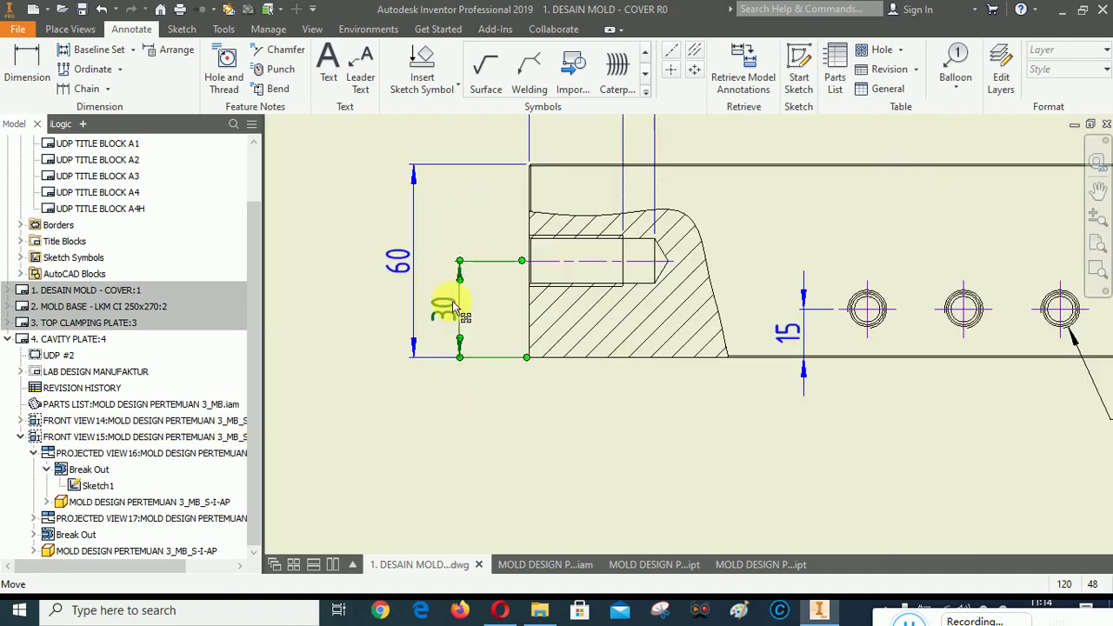
right_click(402, 261)
left_click(454, 377)
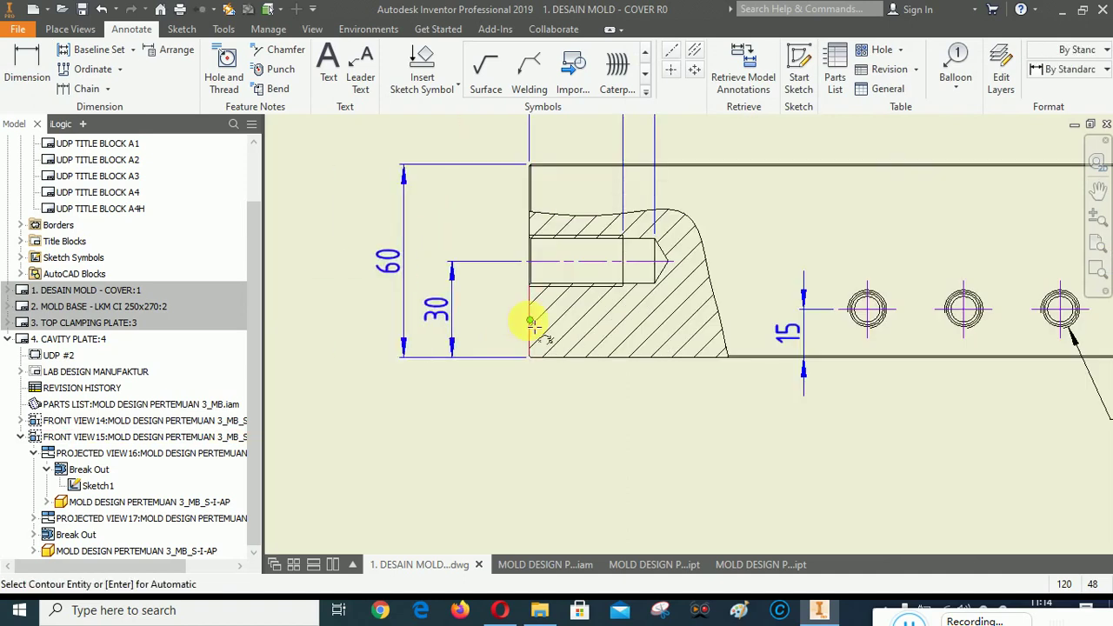
scroll(535, 326, "up", 4)
left_click(540, 298)
scroll(501, 337, "down", 6)
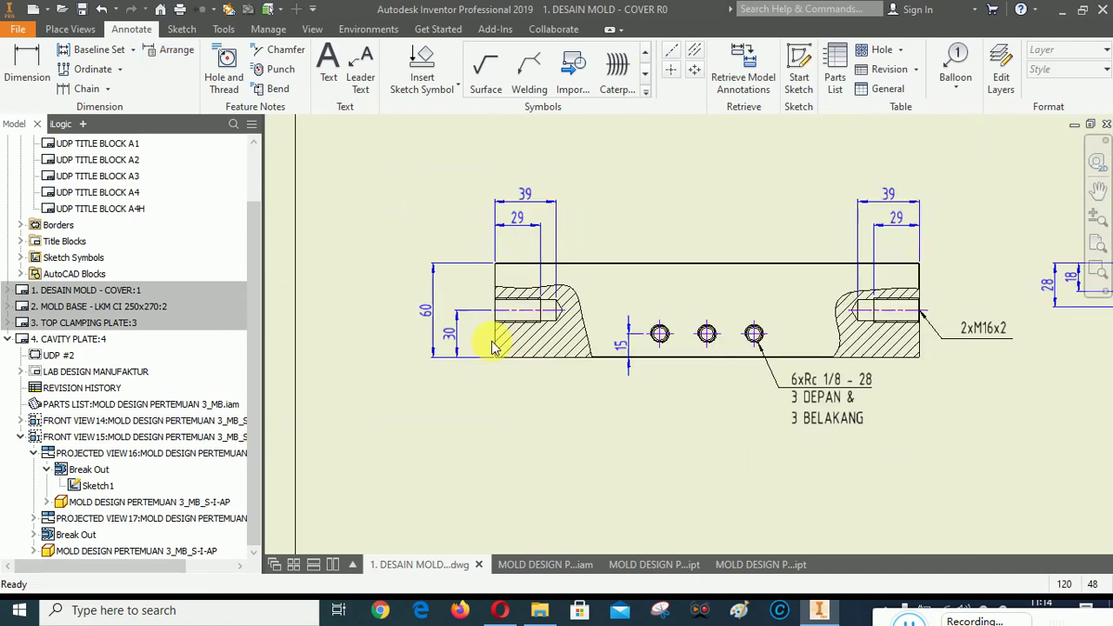
Review the top, front and section views of the cavity plate for missing dimensions.
left_click(1098, 190)
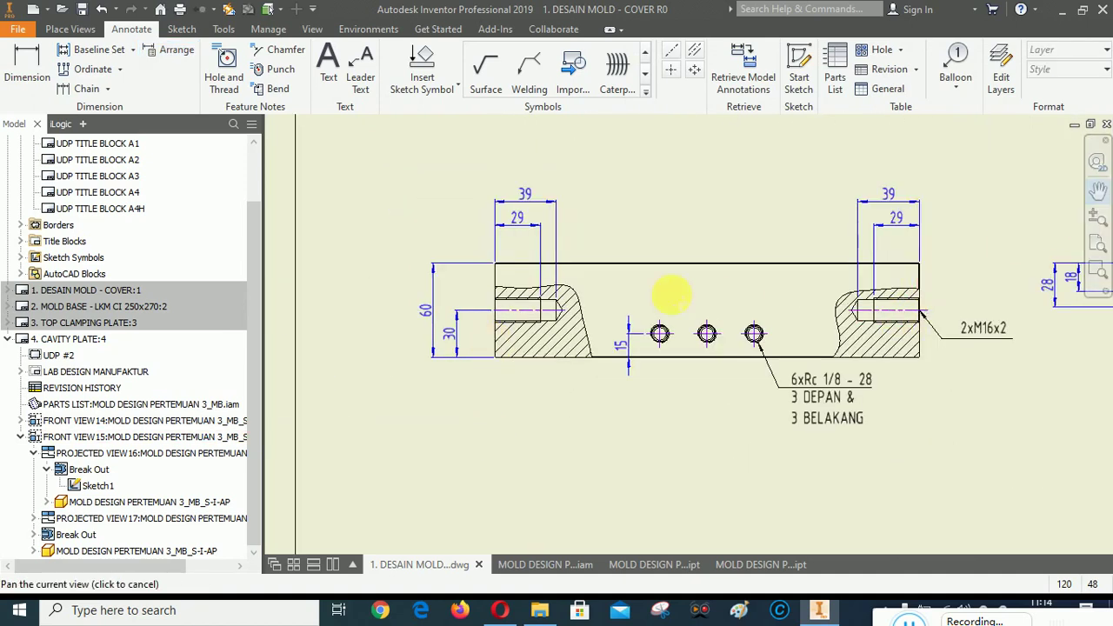
left_click_drag(603, 143, 656, 520)
left_click_drag(581, 282, 499, 509)
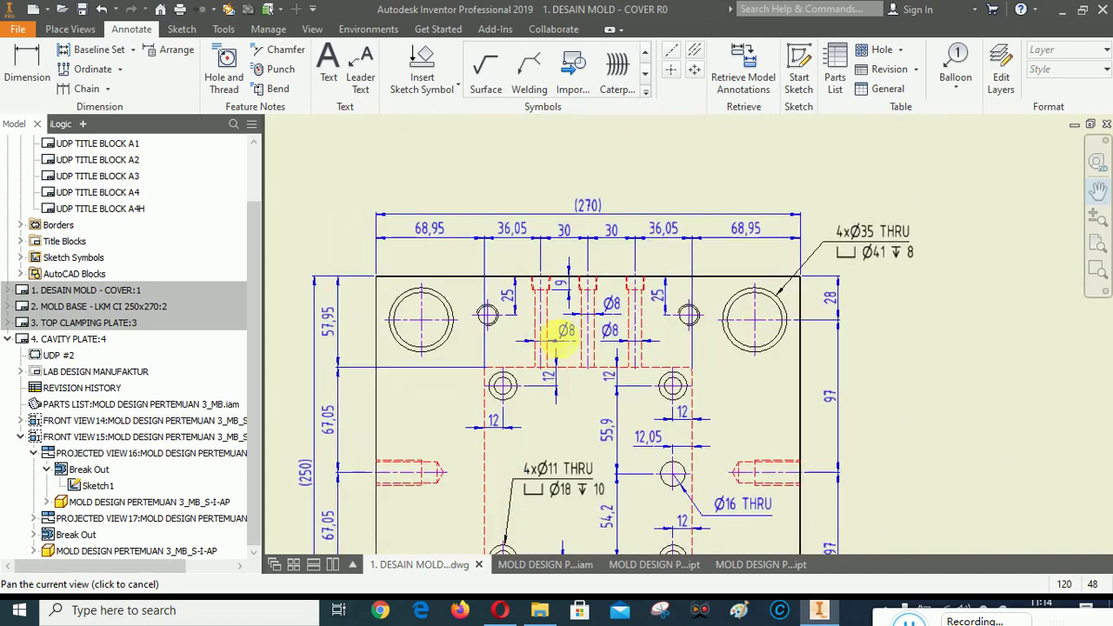
left_click_drag(693, 402, 616, 346)
left_click_drag(840, 532, 652, 415)
left_click_drag(598, 372, 926, 583)
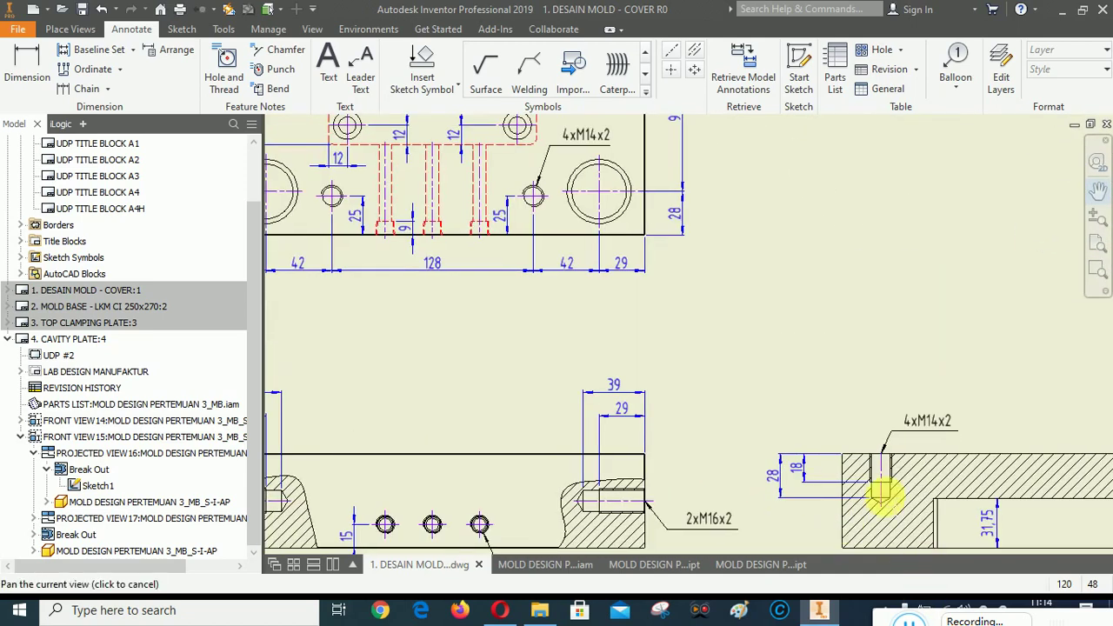
left_click_drag(747, 277, 1030, 597)
left_click_drag(840, 401, 763, 247)
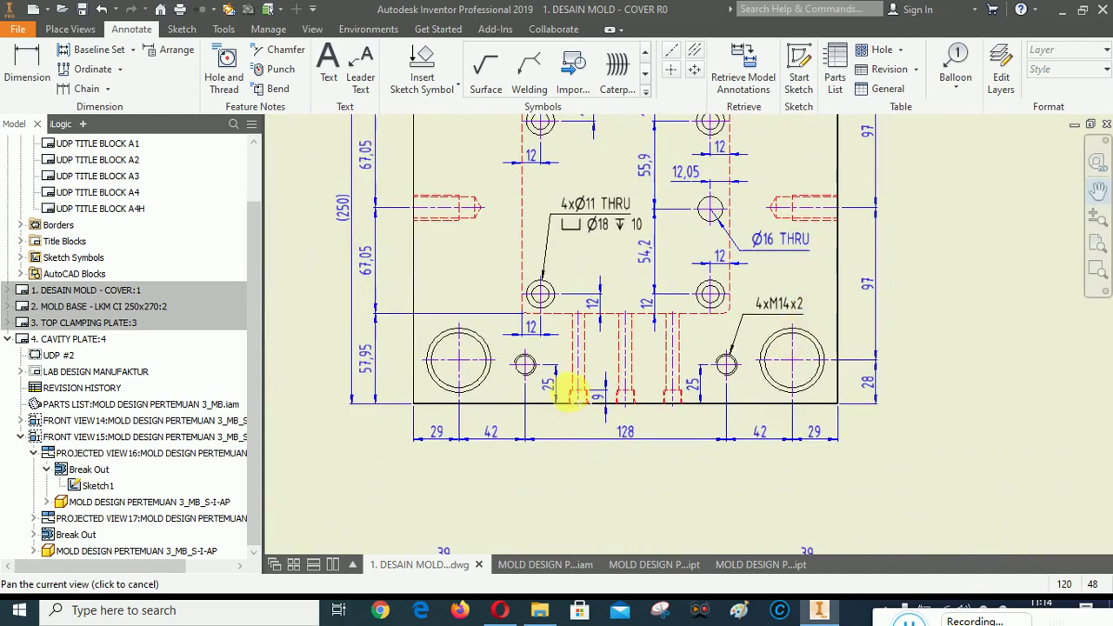
mouse_move(970, 335)
left_mouse_down()
mouse_move(833, 460)
mouse_move(820, 417)
mouse_move(778, 414)
mouse_move(735, 318)
left_mouse_up()
left_click_drag(759, 417, 920, 563)
mouse_move(706, 300)
left_mouse_down()
mouse_move(820, 472)
mouse_move(817, 452)
mouse_move(721, 360)
mouse_move(713, 311)
mouse_move(803, 319)
mouse_move(589, 280)
mouse_move(686, 300)
left_mouse_up()
Dimension the horizontal distance from the section view's left edge to the left M14 hole's centreline, placing it above the view.
scroll(608, 311, "up", 5)
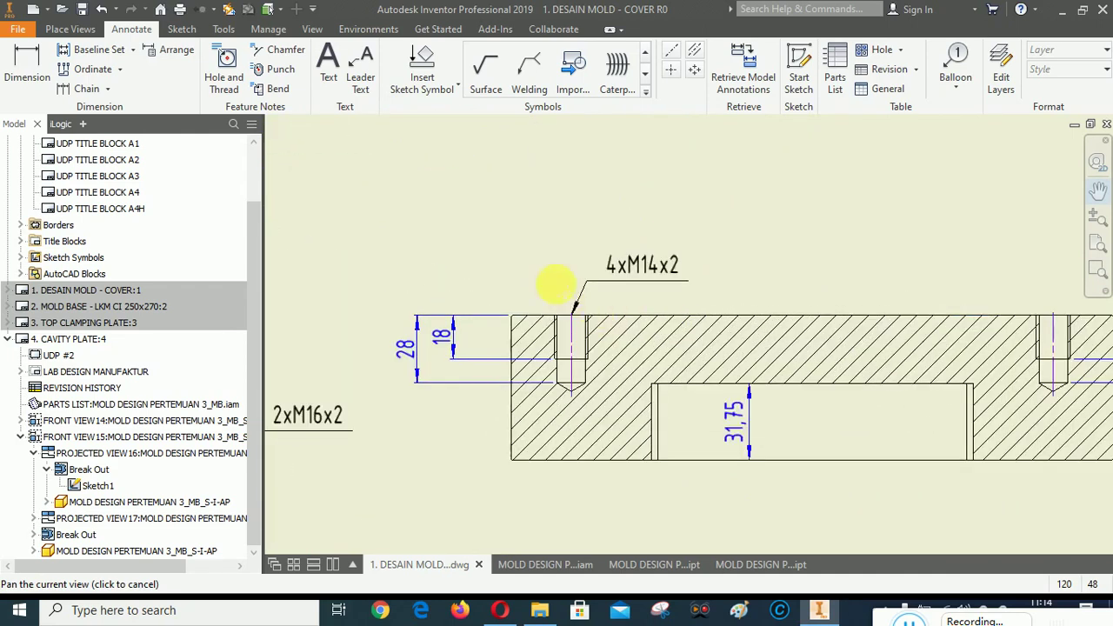
right_click(517, 223)
left_click(432, 204)
left_click(27, 66)
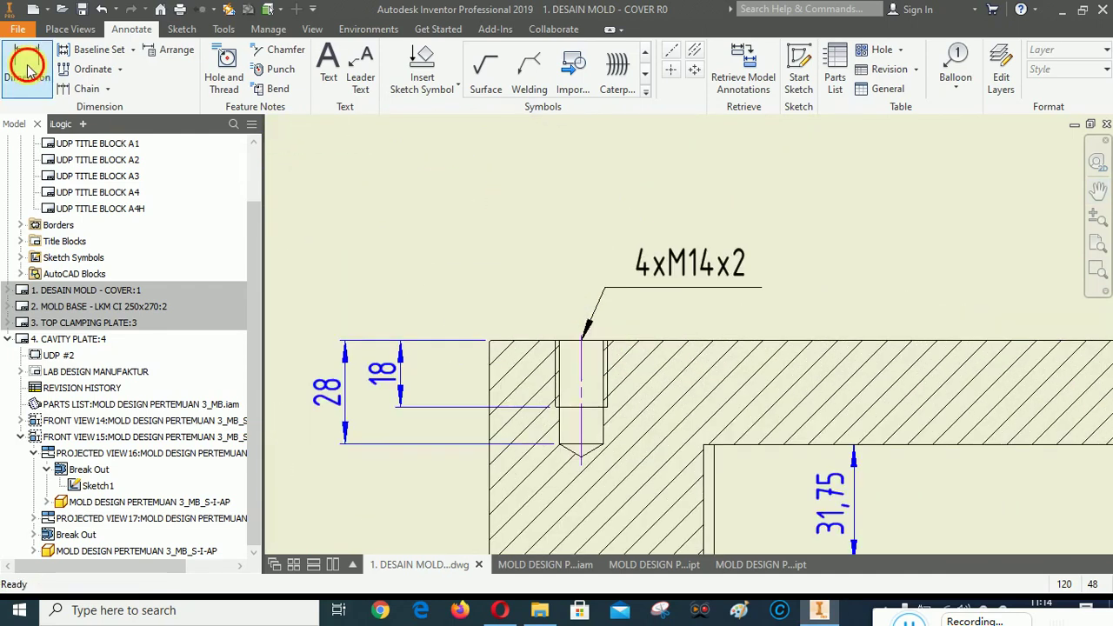
left_click(489, 356)
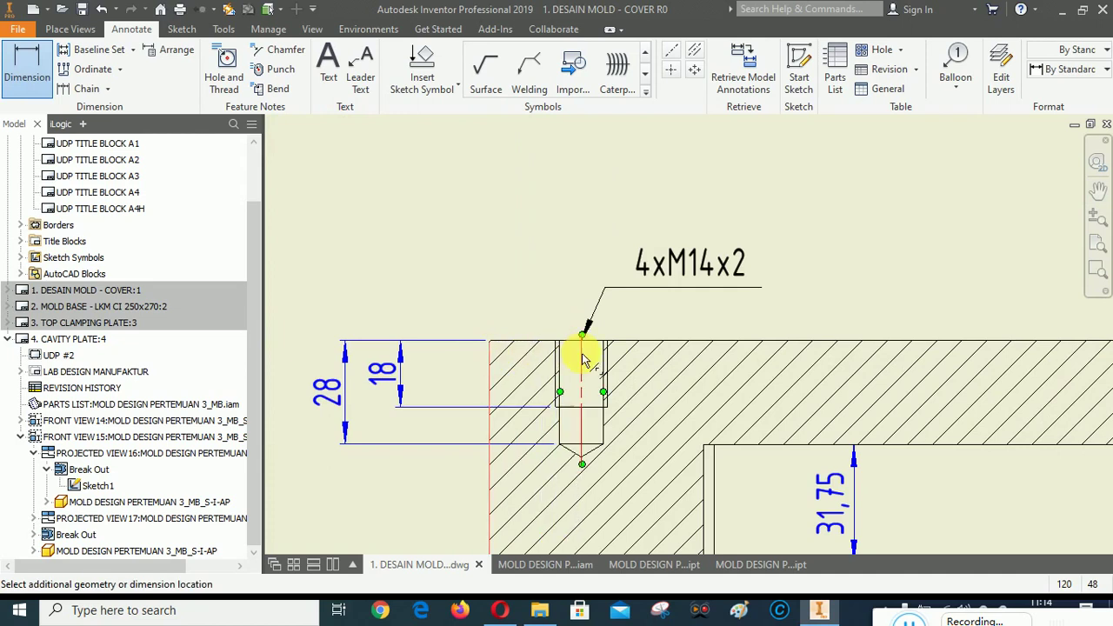
left_click(582, 353)
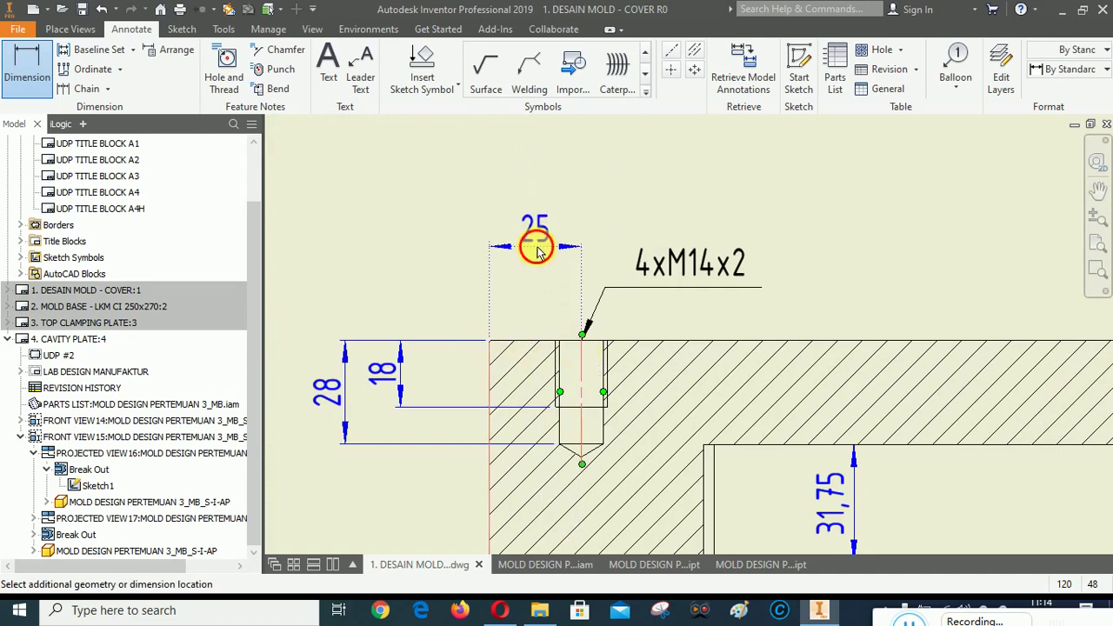
left_click(550, 342)
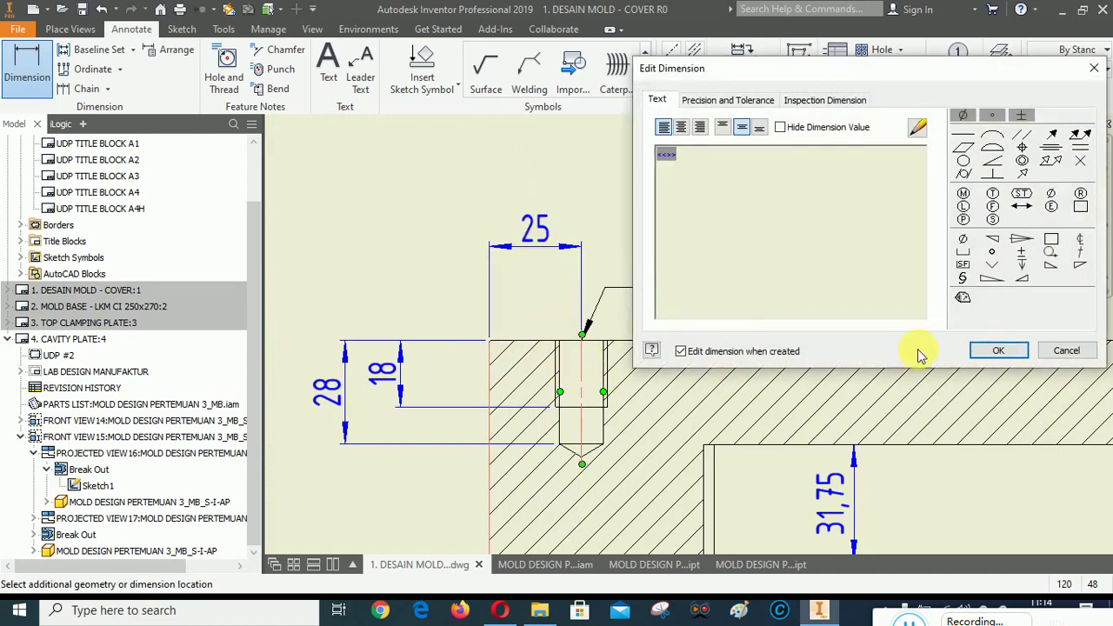
left_click(998, 351)
Dimension the right M14 hole's centreline from the section view's right edge, placing it above the view, and finish dimensioning.
scroll(472, 336, "down", 3)
scroll(783, 335, "up", 5)
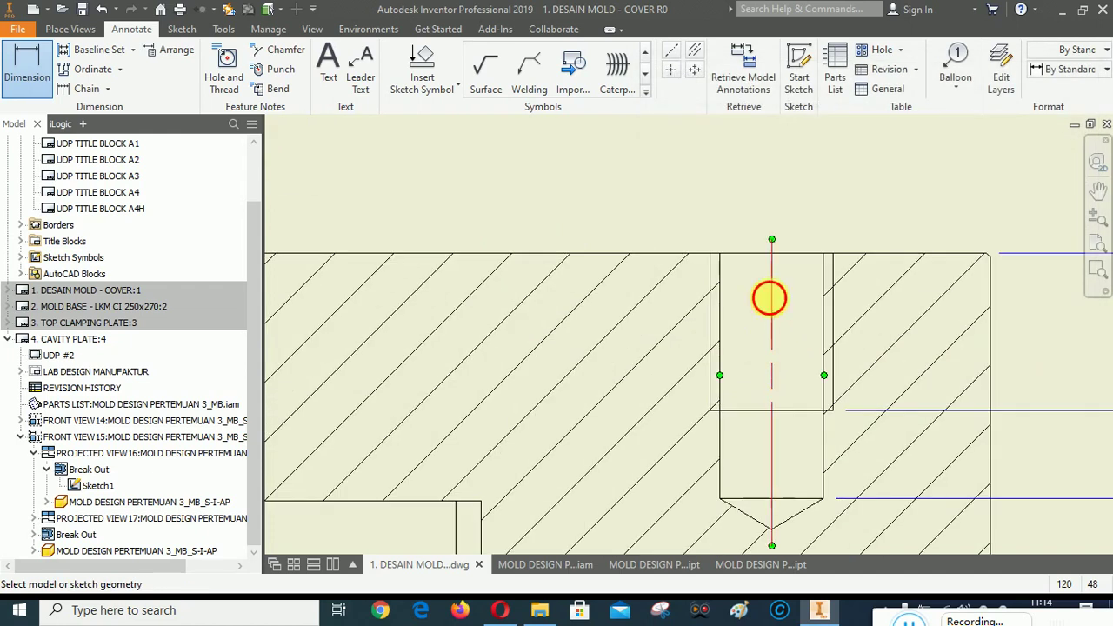
left_click(769, 299)
left_click(989, 286)
scroll(989, 286, "down", 3)
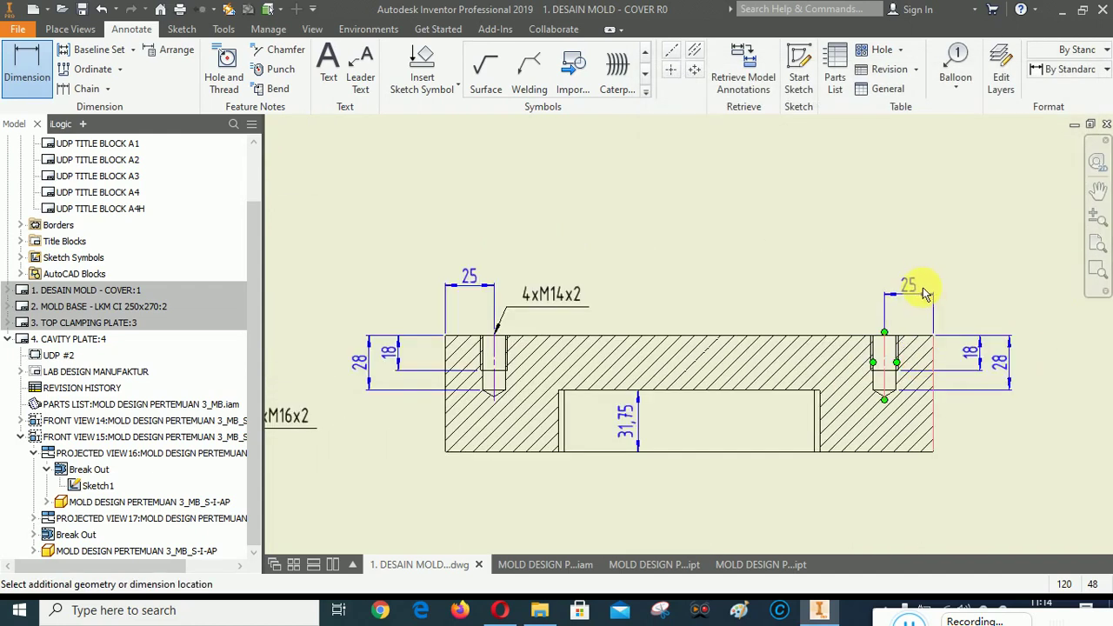
left_click(877, 236)
left_click(1007, 348)
right_click(721, 166)
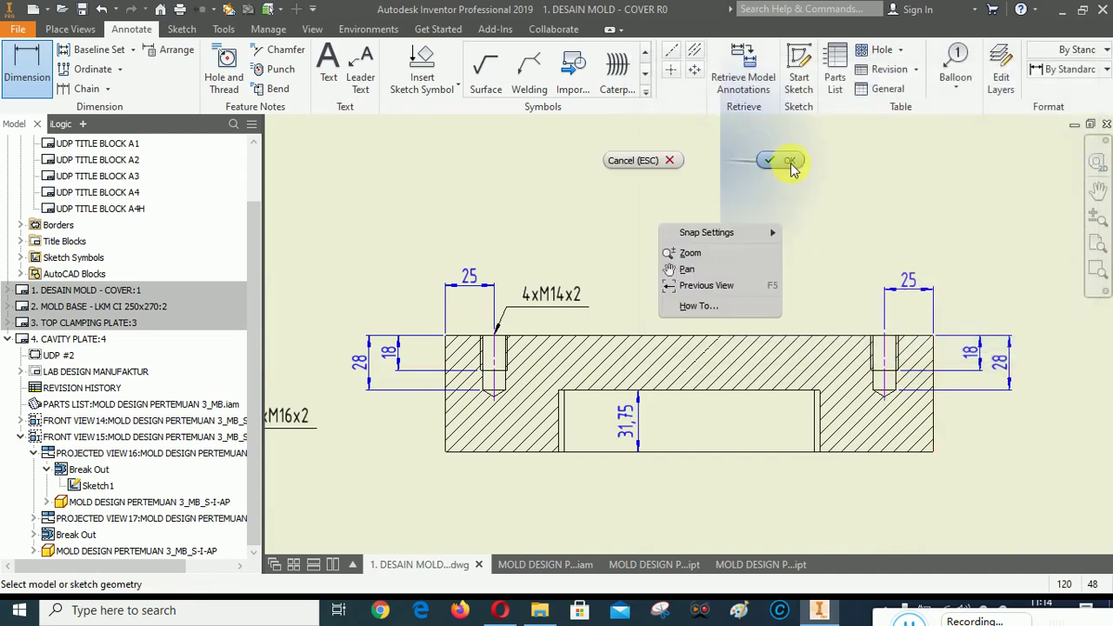
left_click(789, 162)
Arrange the two M14 hole position dimensions relative to the section view's upper edge.
left_click(469, 276)
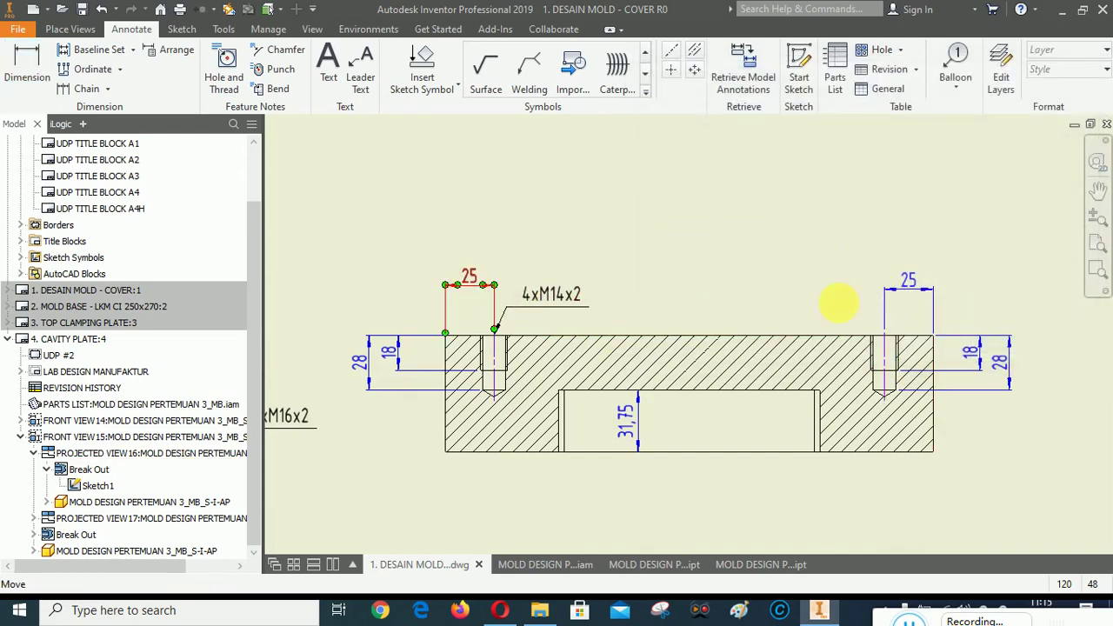
left_click(909, 282, "ctrl")
right_click(706, 214)
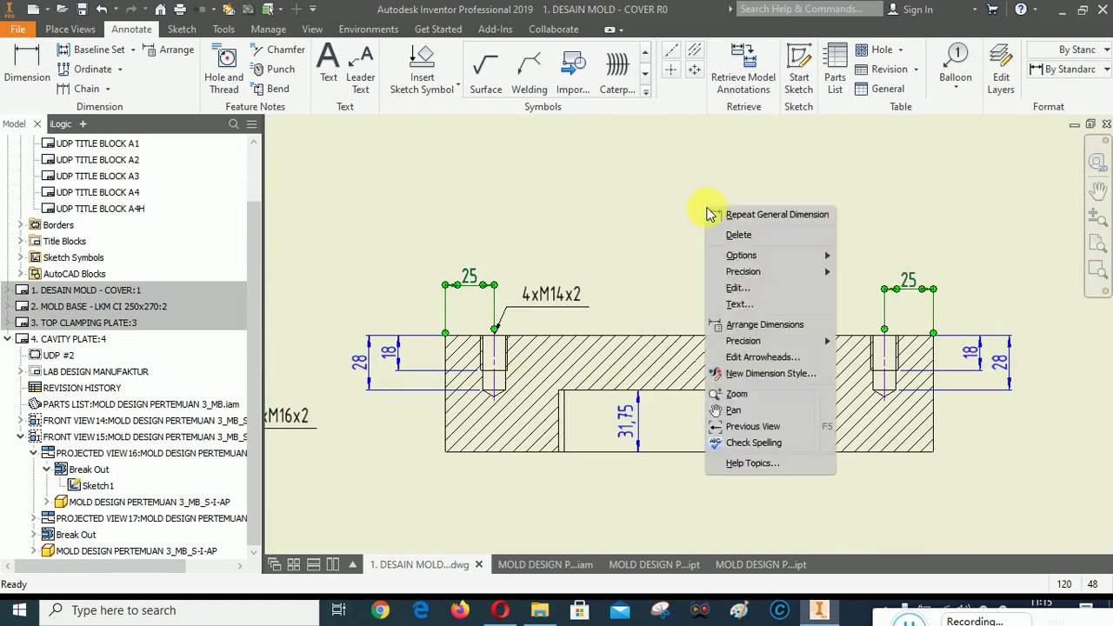
left_click(748, 323)
left_click(748, 334)
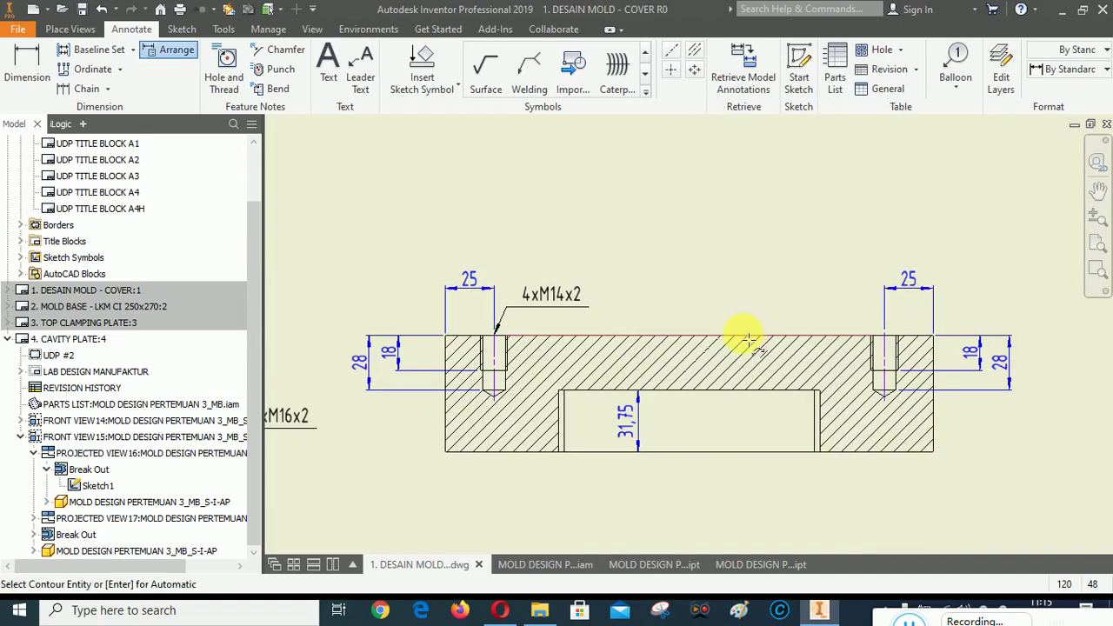
Delete the two 25 mm height dimensions beside the lower M14 holes in the top view.
left_click(1099, 190)
left_click_drag(651, 261, 641, 378)
left_click_drag(298, 144, 633, 290)
left_click_drag(549, 167, 653, 251)
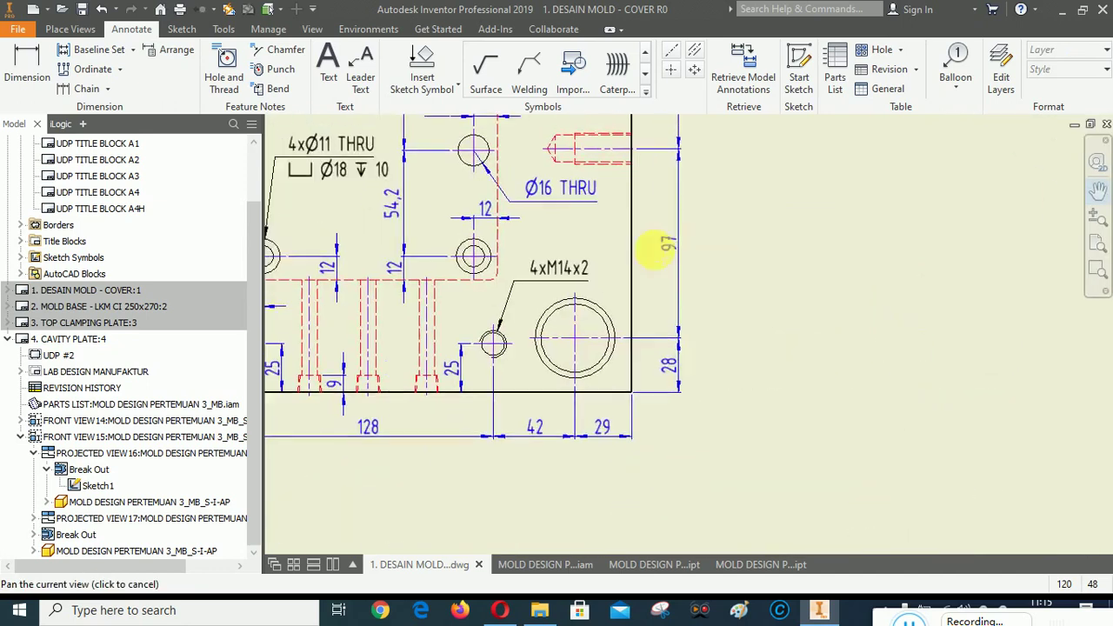
left_click_drag(753, 518, 532, 253)
mouse_move(690, 208)
left_mouse_down()
mouse_move(835, 362)
mouse_move(977, 477)
mouse_move(969, 310)
left_mouse_up()
right_click(1046, 309)
left_click(1046, 309)
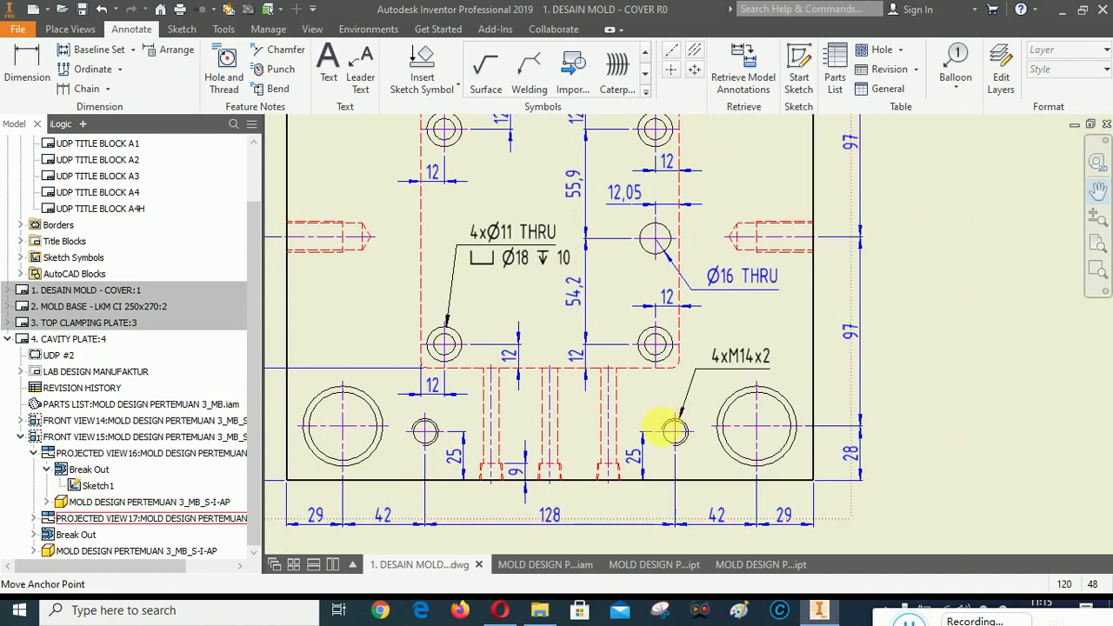
left_click(639, 462)
key("Delete")
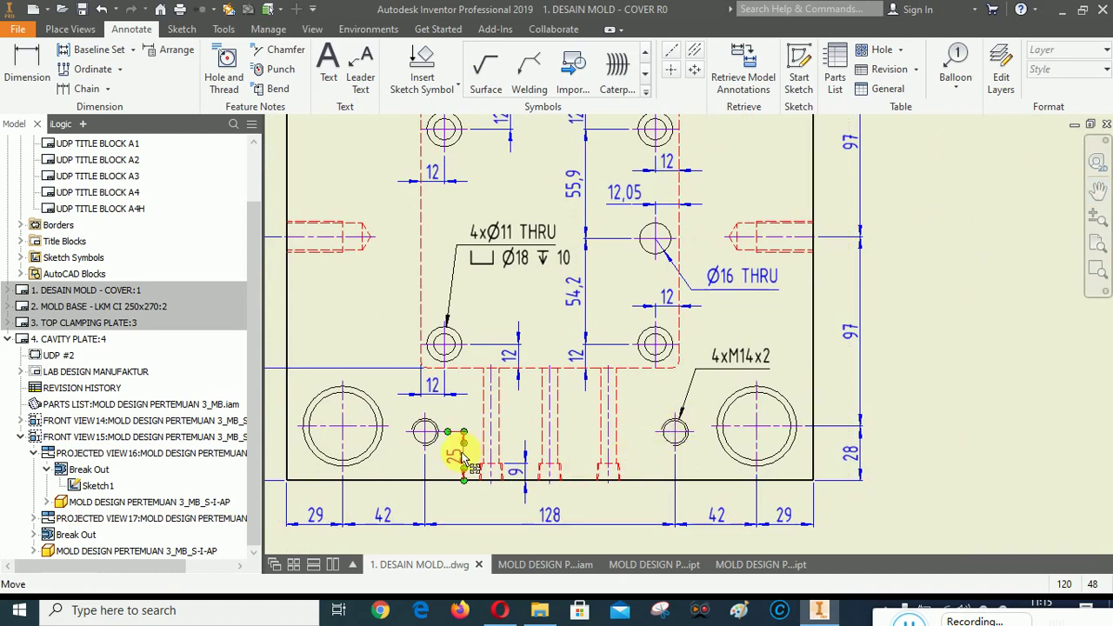
left_click(461, 458)
key("Delete")
Delete the two 25 mm height dimensions beside the upper M14 holes in the top view.
scroll(709, 315, "up", 4)
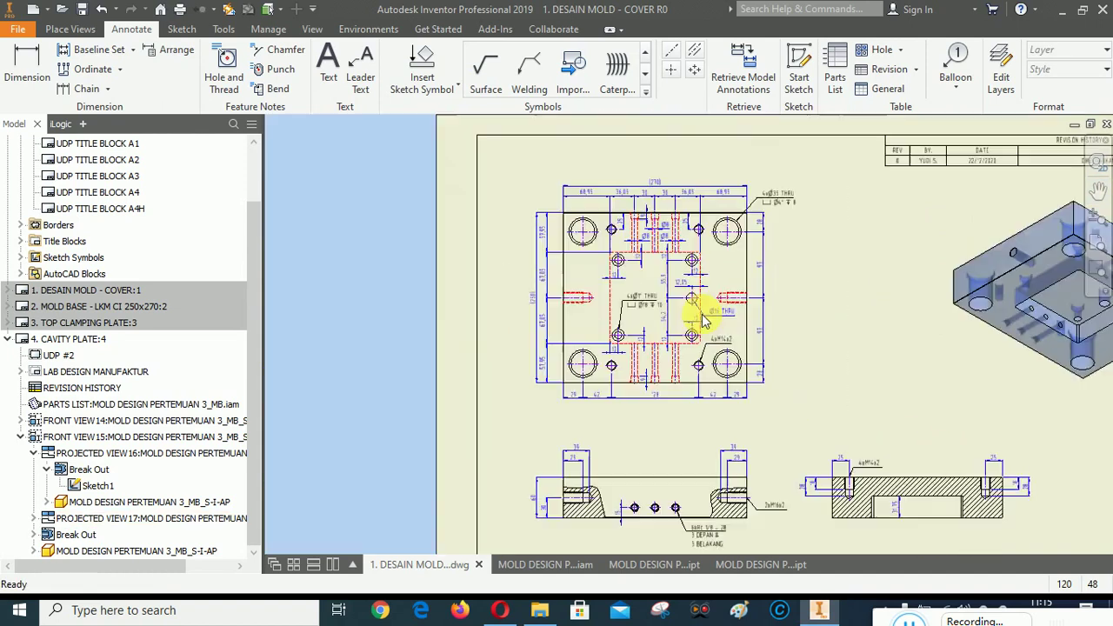
scroll(694, 208, "down", 5)
left_click(672, 272)
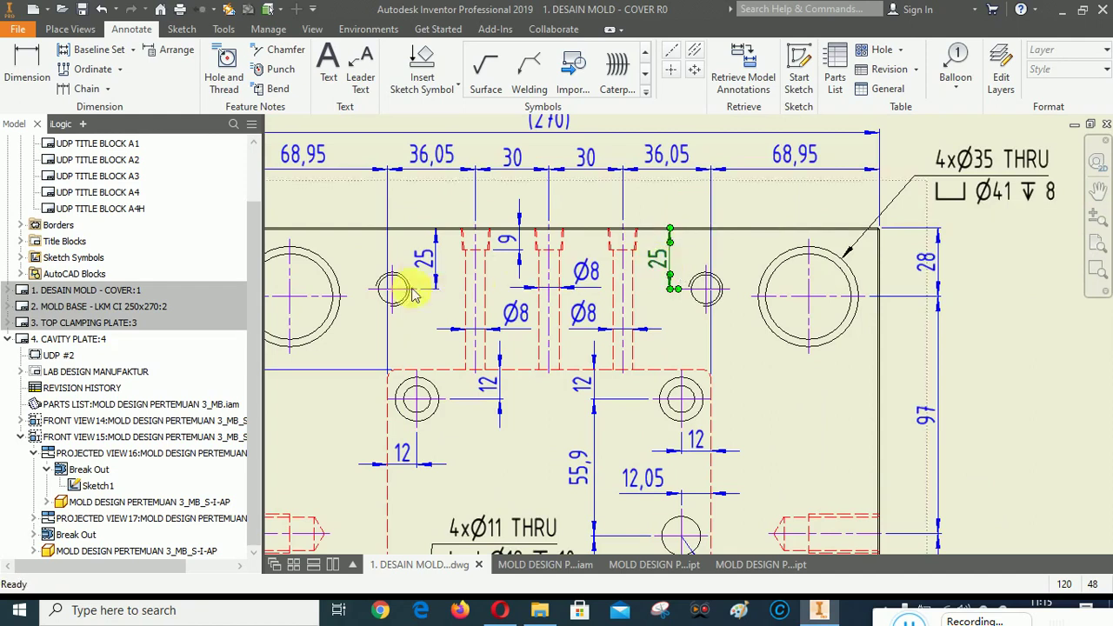
key("Delete")
key("Delete")
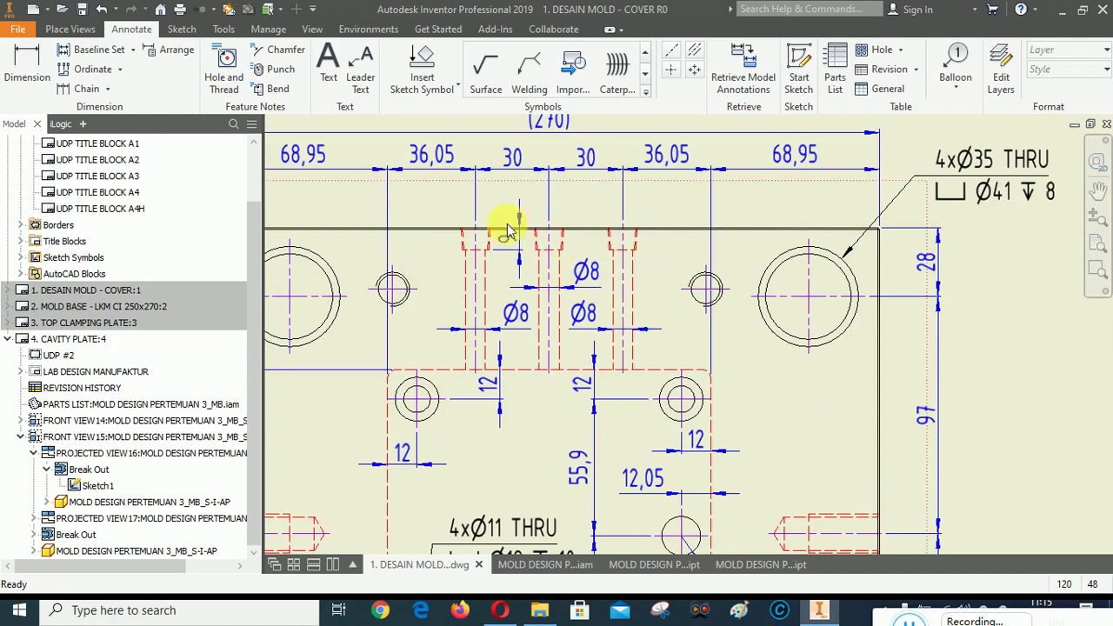
Review the top, front and section views to check that every cavity plate feature is dimensioned only where needed.
scroll(504, 231, "up", 4)
scroll(576, 447, "down", 2)
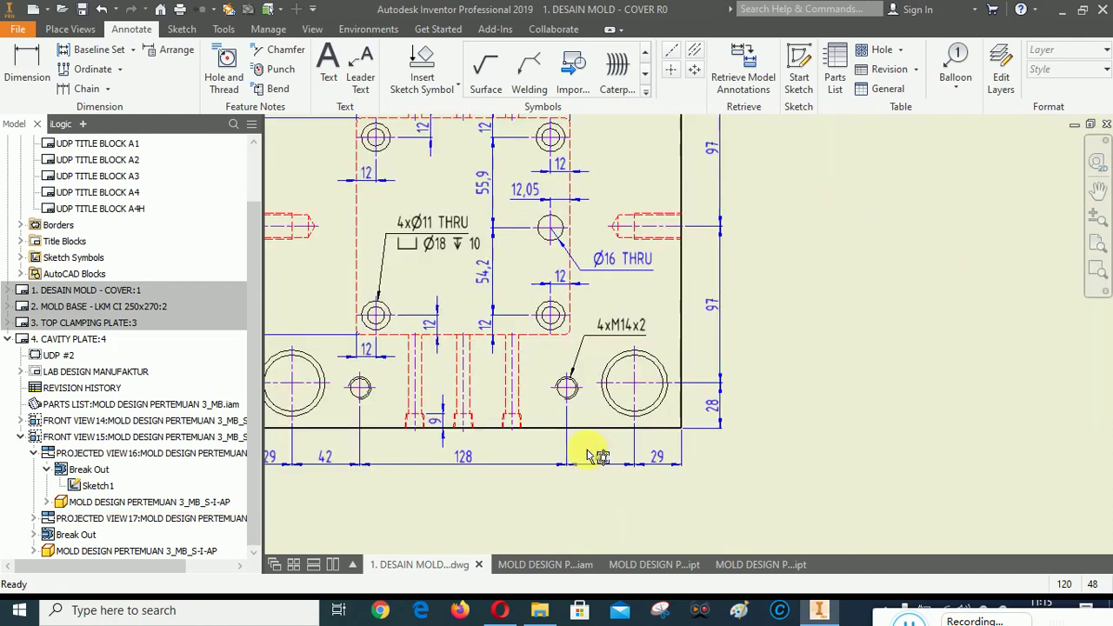
scroll(524, 231, "up", 3)
scroll(671, 381, "down", 2)
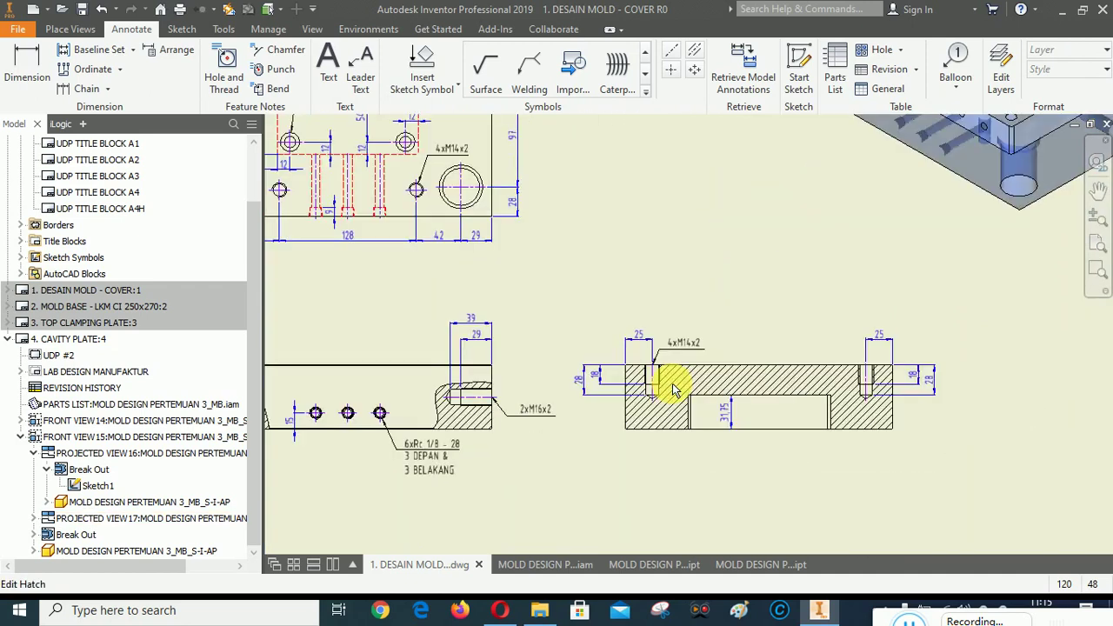
left_click(1097, 190)
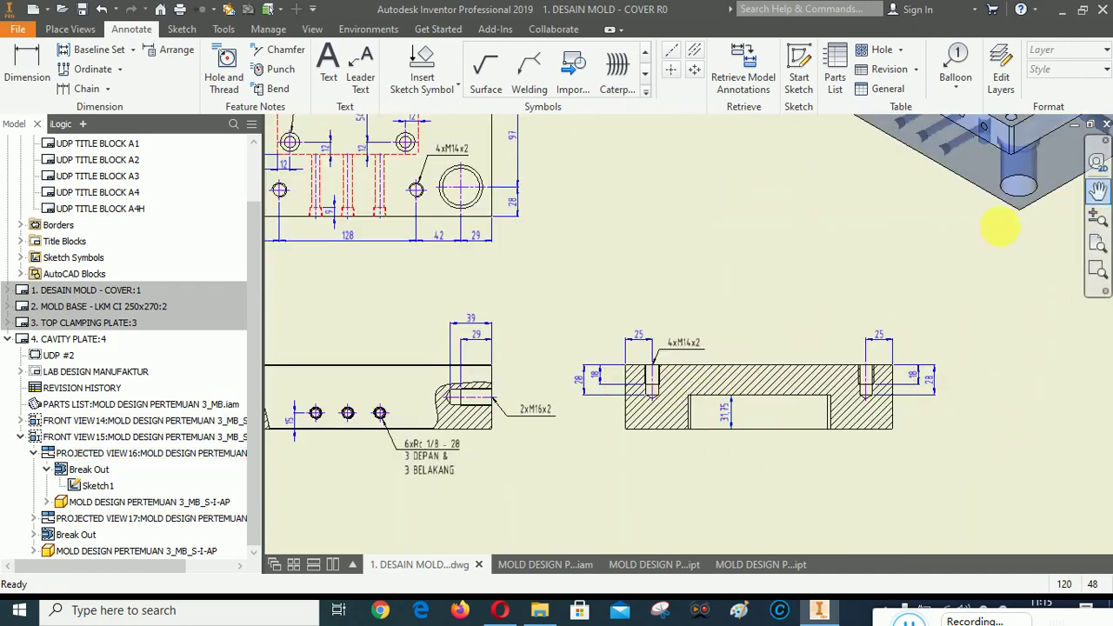
mouse_move(730, 312)
left_mouse_down()
mouse_move(858, 496)
mouse_move(748, 365)
mouse_move(757, 392)
mouse_move(747, 323)
mouse_move(676, 293)
mouse_move(670, 166)
left_mouse_up()
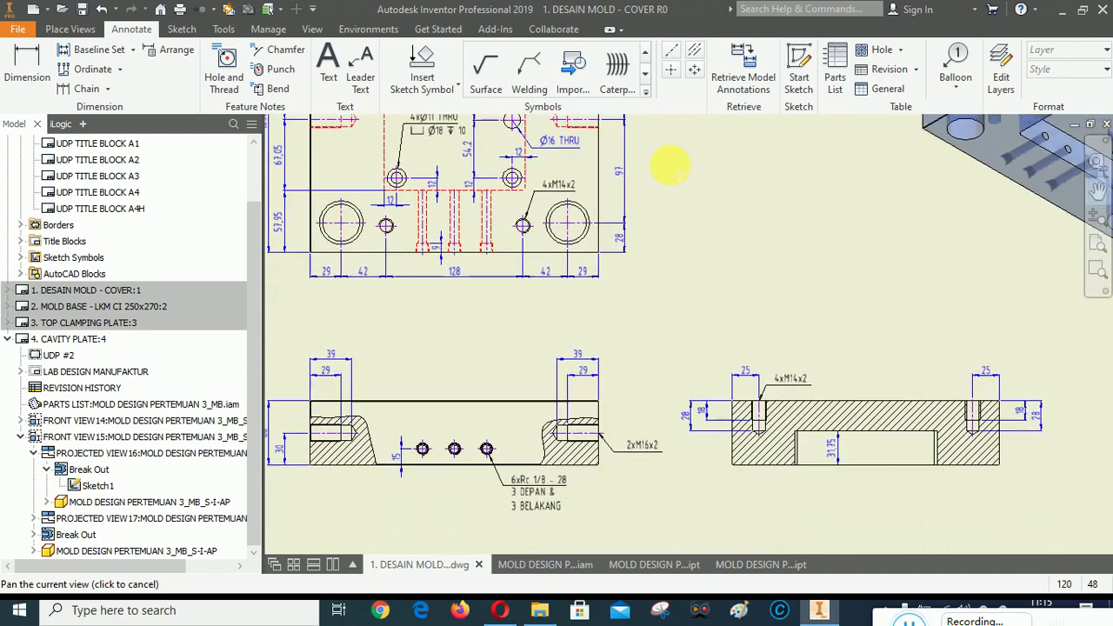
mouse_move(709, 229)
left_mouse_down()
mouse_move(753, 266)
mouse_move(802, 285)
mouse_move(757, 209)
mouse_move(760, 193)
mouse_move(702, 214)
mouse_move(736, 206)
mouse_move(745, 165)
mouse_move(758, 161)
mouse_move(710, 165)
left_mouse_up()
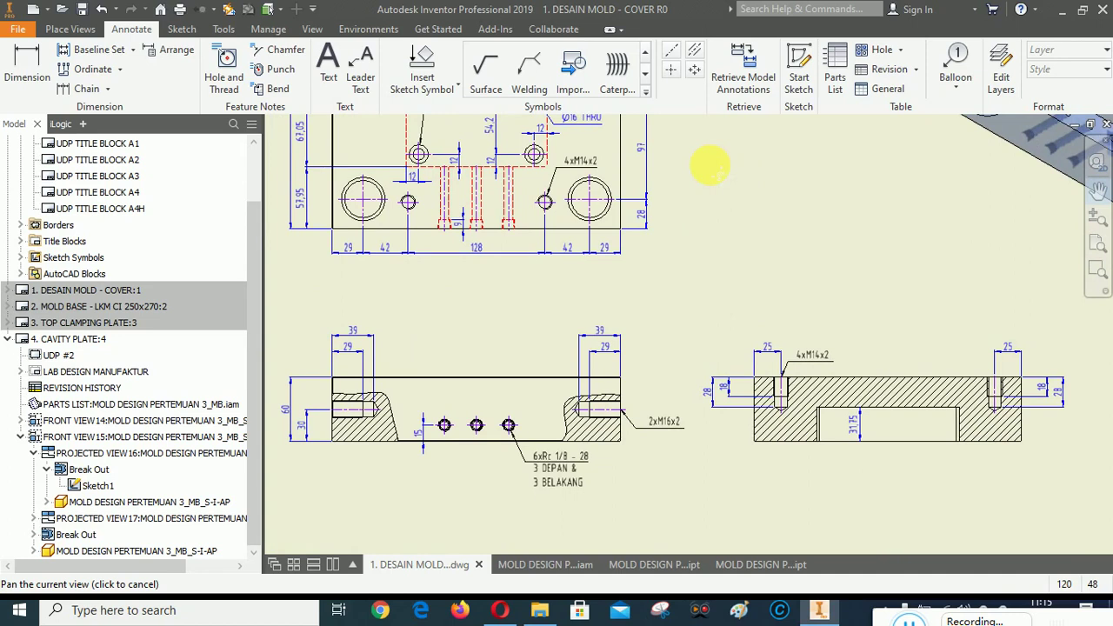
mouse_move(710, 165)
left_mouse_down()
mouse_move(748, 226)
mouse_move(745, 351)
mouse_move(721, 219)
left_mouse_up()
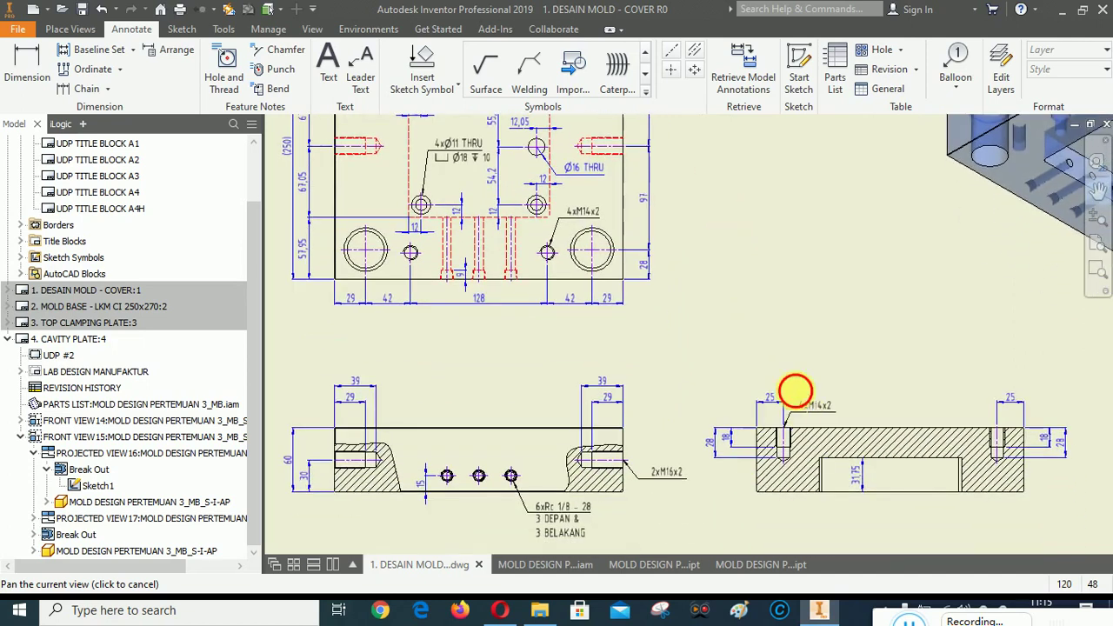
left_click_drag(793, 392, 787, 365)
mouse_move(443, 342)
left_mouse_down()
mouse_move(496, 368)
mouse_move(531, 517)
left_mouse_up()
left_click_drag(522, 319, 510, 451)
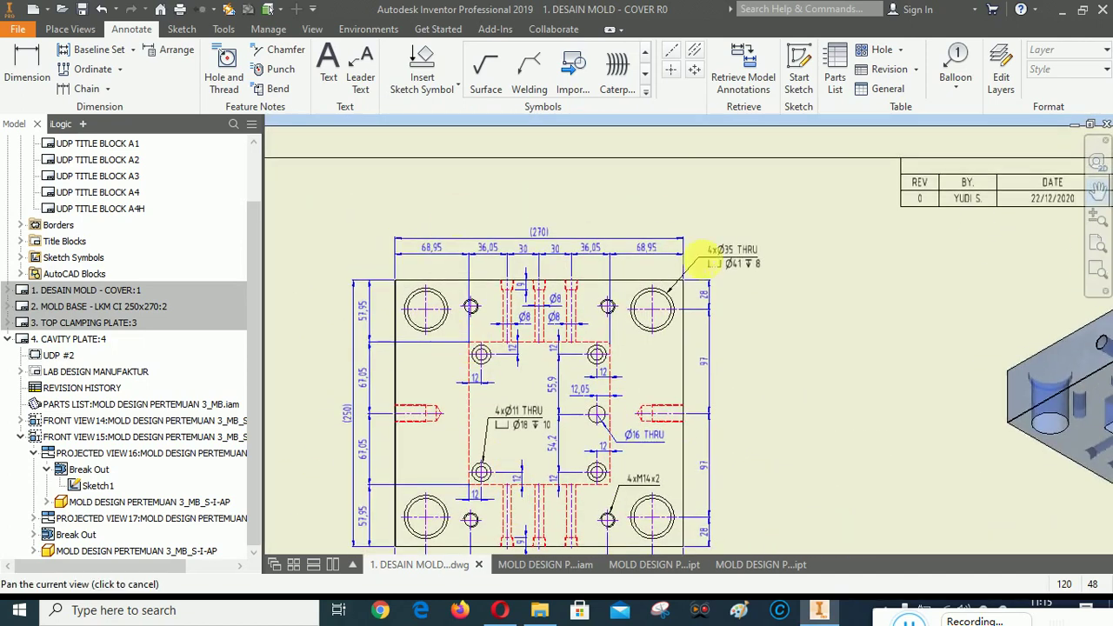
left_click_drag(588, 393, 548, 240)
left_click_drag(492, 320, 496, 215)
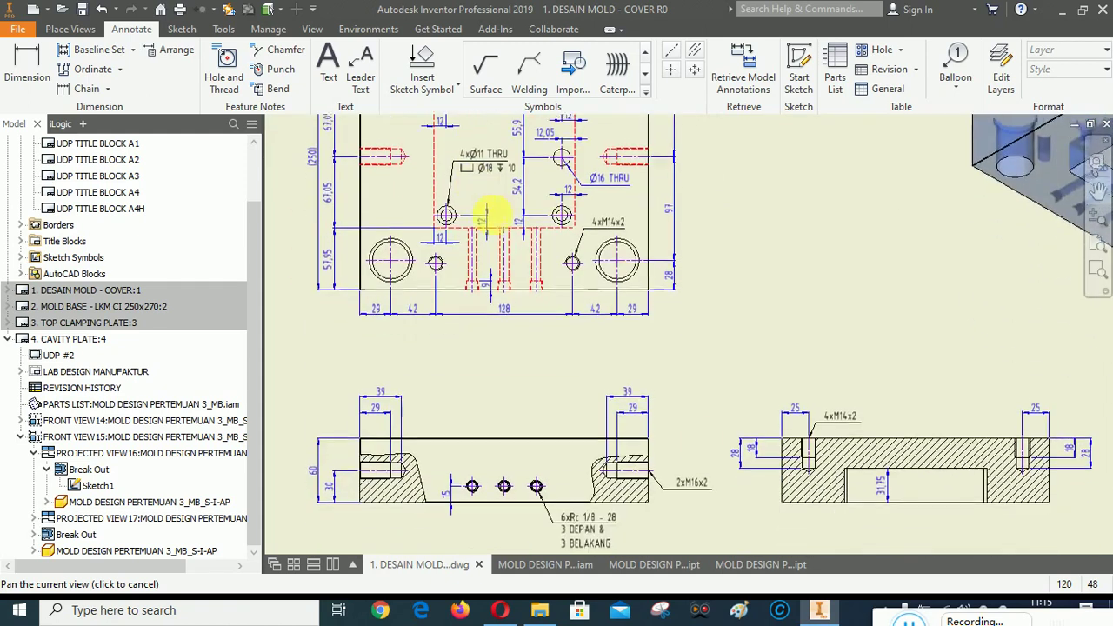
mouse_move(695, 428)
left_mouse_down()
mouse_move(653, 350)
mouse_move(656, 327)
mouse_move(641, 427)
mouse_move(606, 436)
left_mouse_up()
left_click_drag(772, 252, 743, 294)
left_click_drag(801, 338, 857, 400)
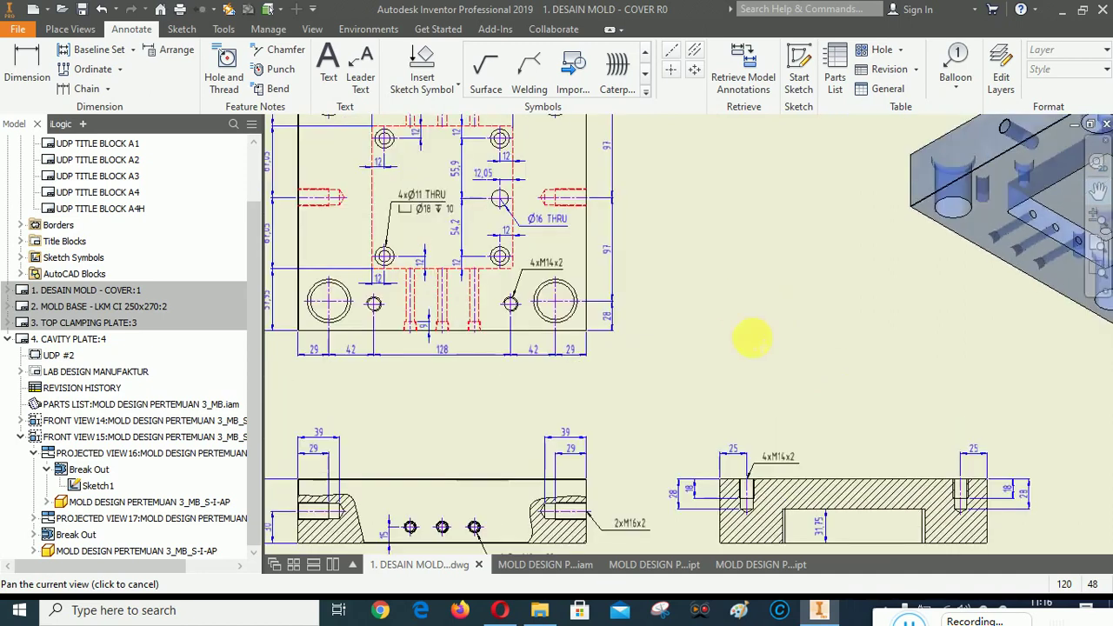
mouse_move(737, 296)
left_mouse_down()
mouse_move(825, 348)
mouse_move(811, 422)
left_mouse_up()
right_click(798, 362)
left_click(849, 366)
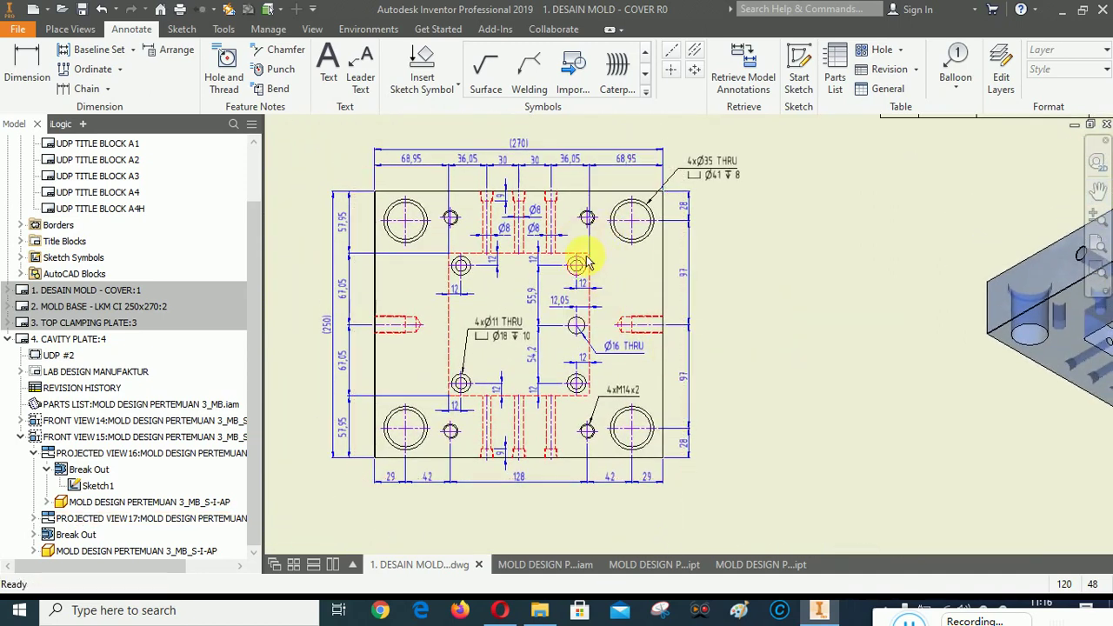
Try to create circular detail view A with a smooth cutout shape at the pocket's upper-right corner in the top view.
scroll(579, 252, "up", 5)
scroll(584, 255, "up", 1)
scroll(580, 255, "down", 5)
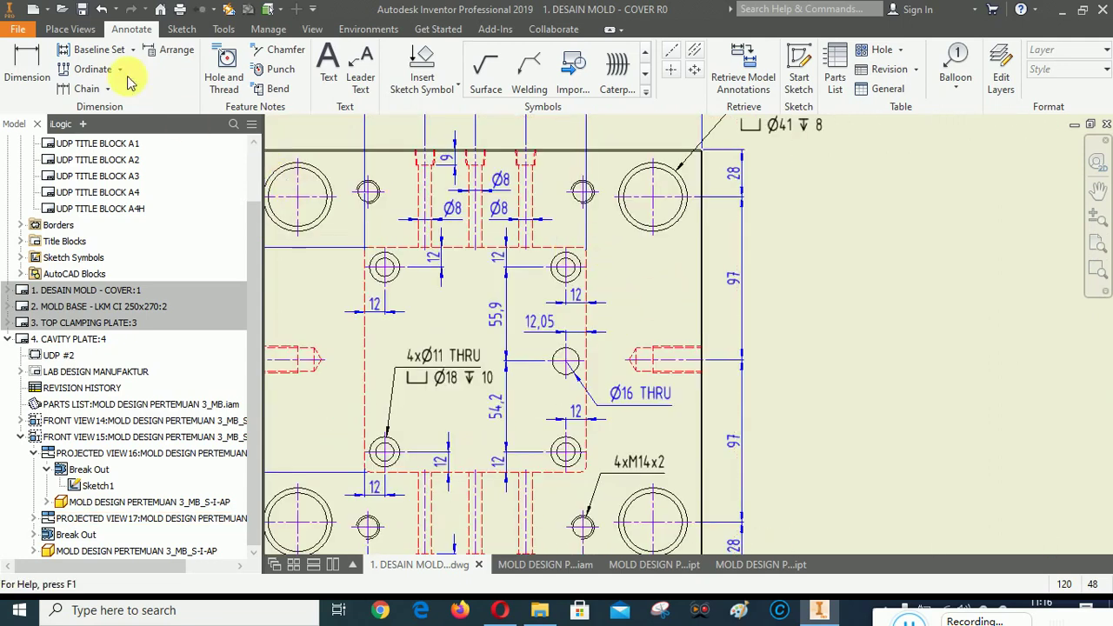
left_click(69, 29)
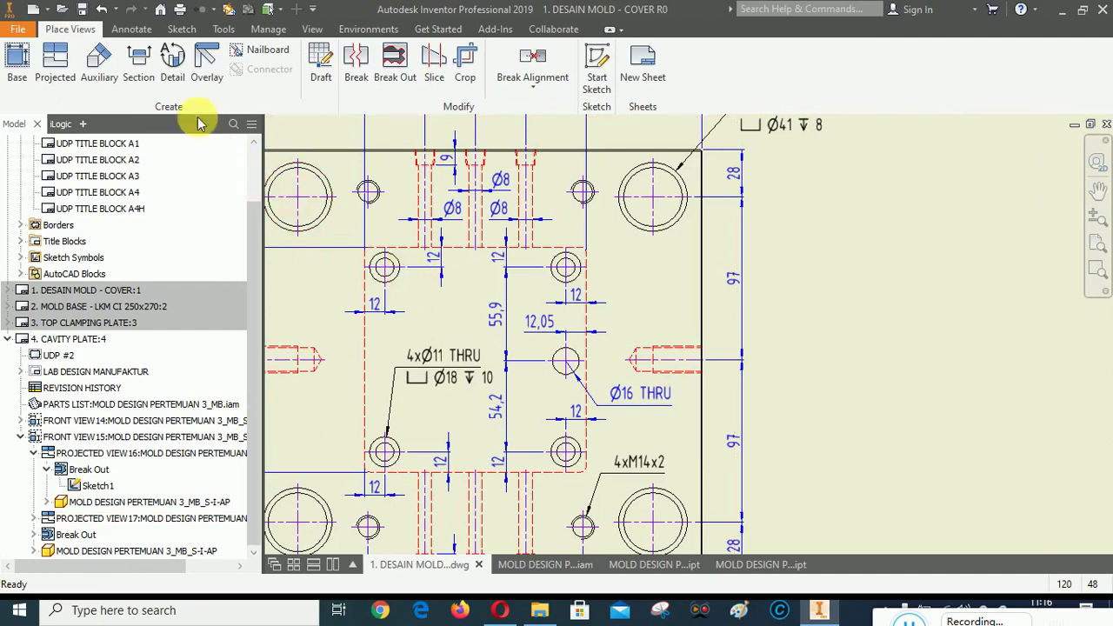
left_click(172, 65)
scroll(578, 256, "up", 3)
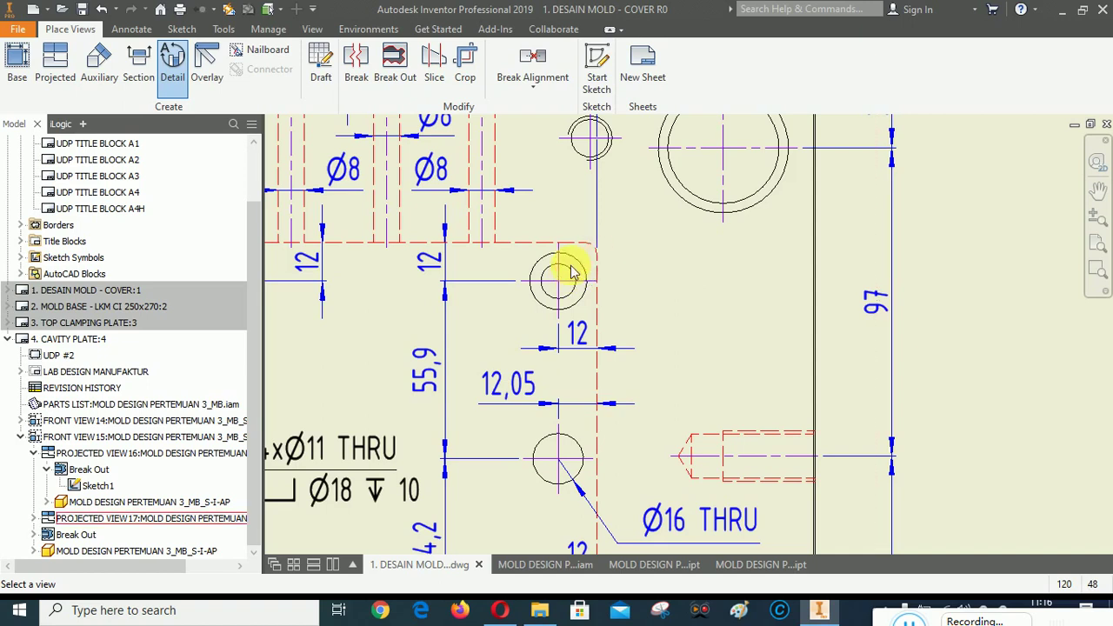
left_click(571, 273)
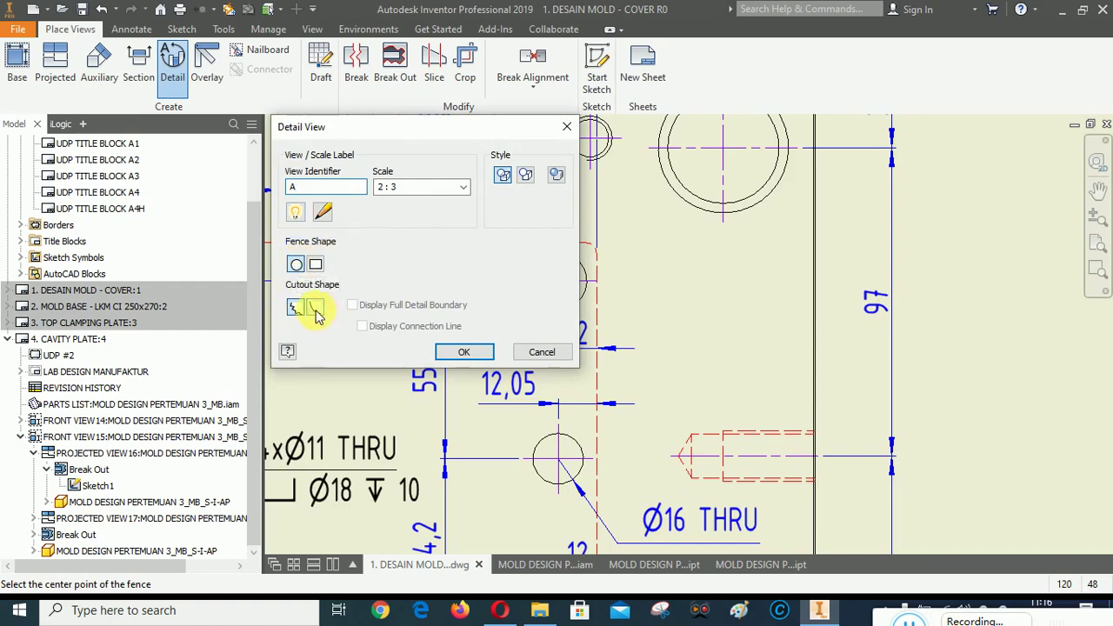
left_click(316, 310)
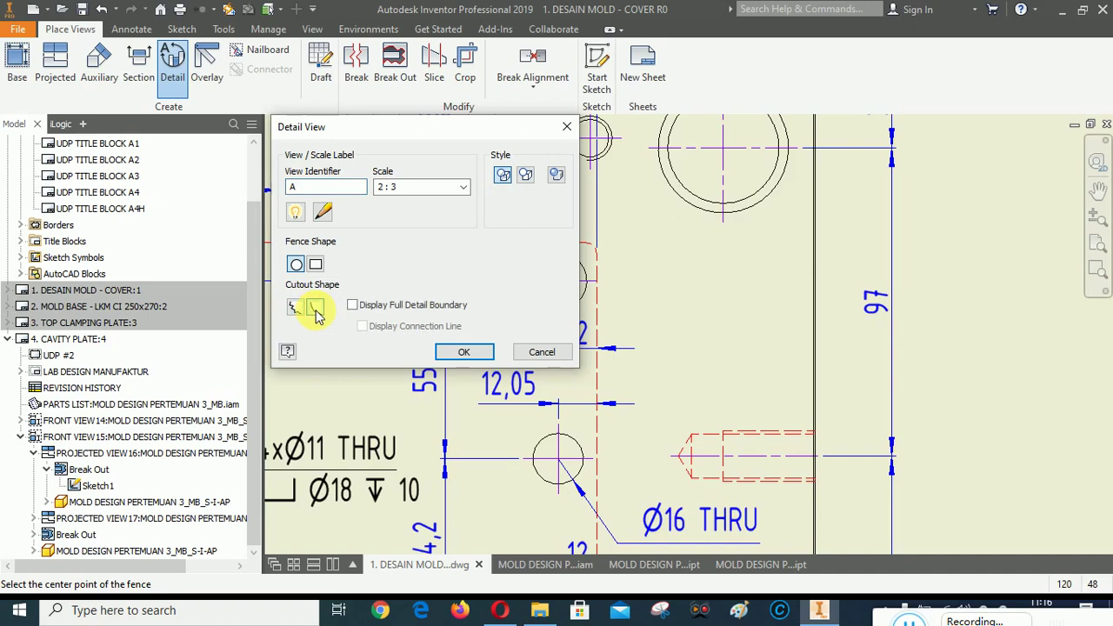
left_click(466, 352)
left_click(609, 343)
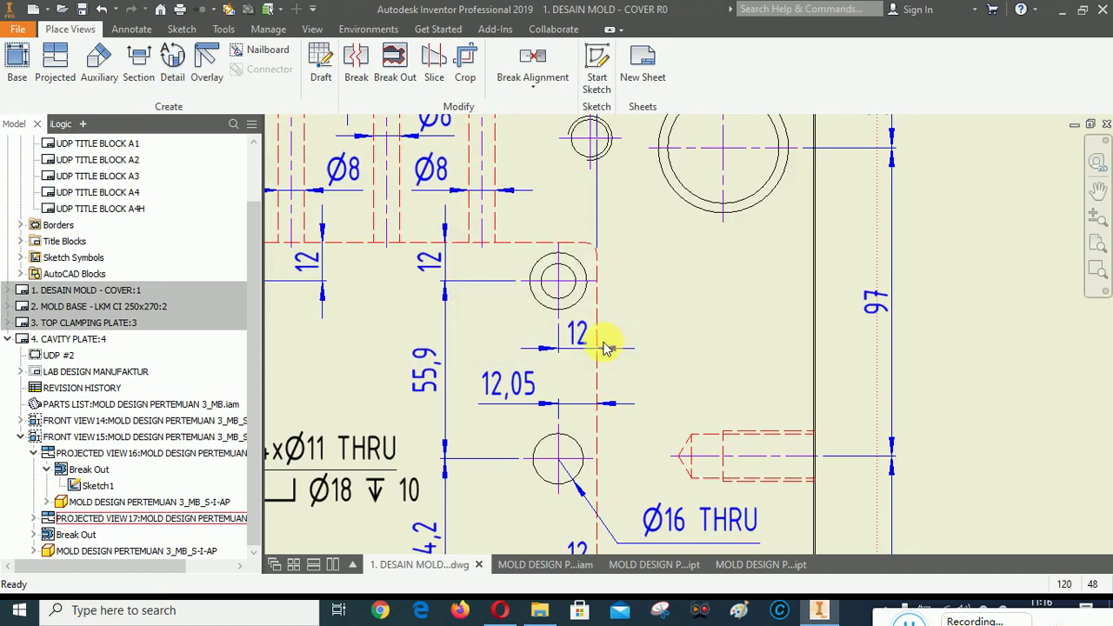
Define a detail view with identifier A, smooth cutout and a circular fence around the upper-right pocket corner of the top view.
left_click(174, 71)
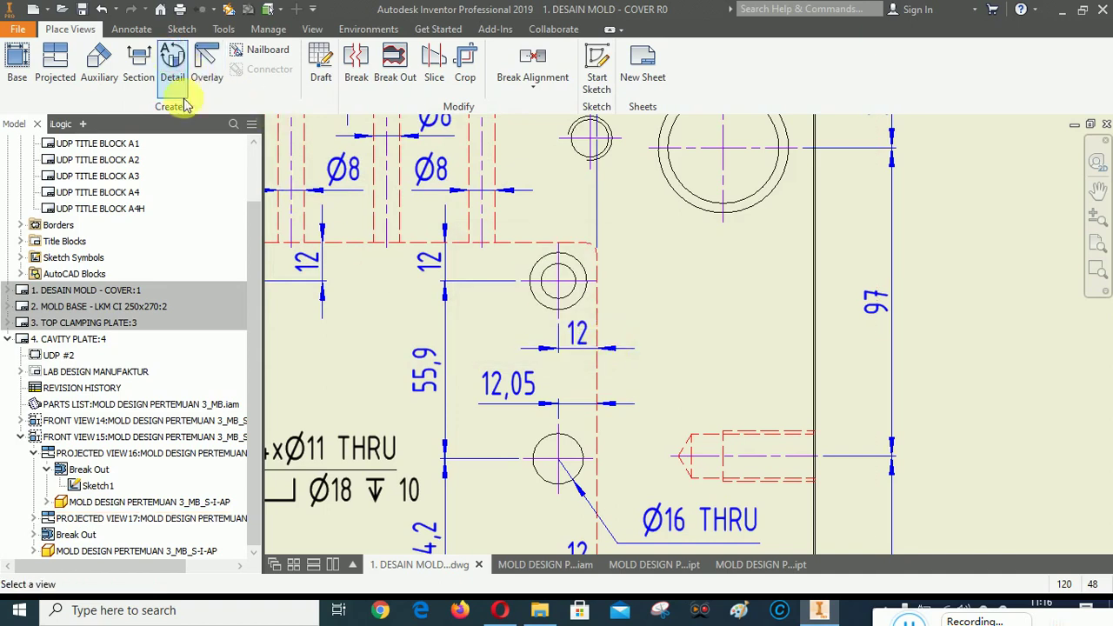
left_click(540, 293)
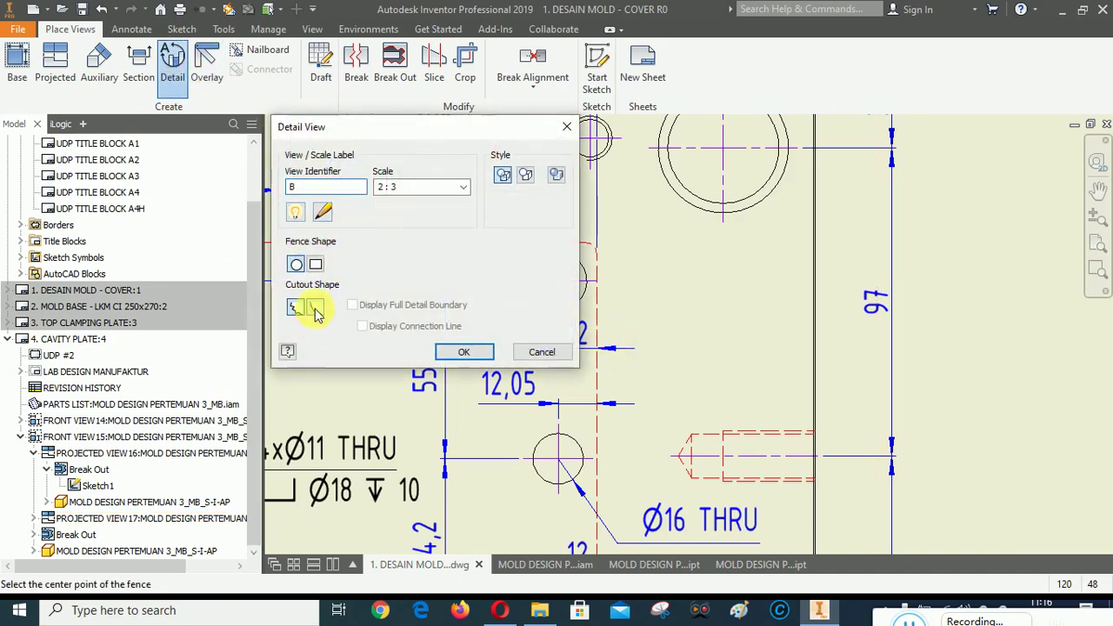
left_click(314, 308)
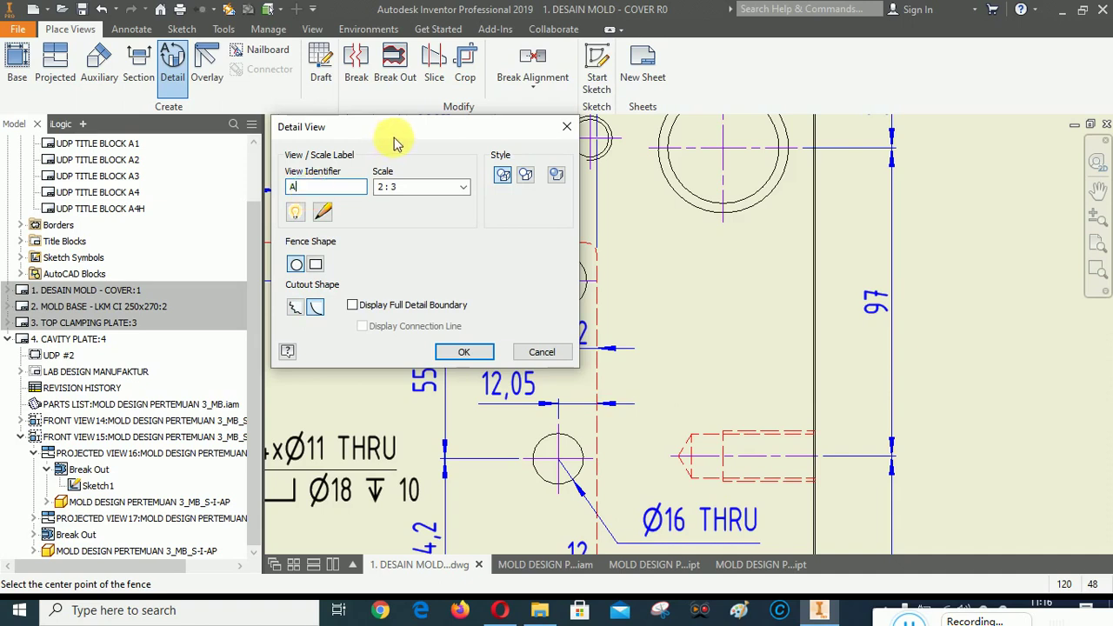
left_click_drag(393, 144, 228, 140)
left_click(583, 271)
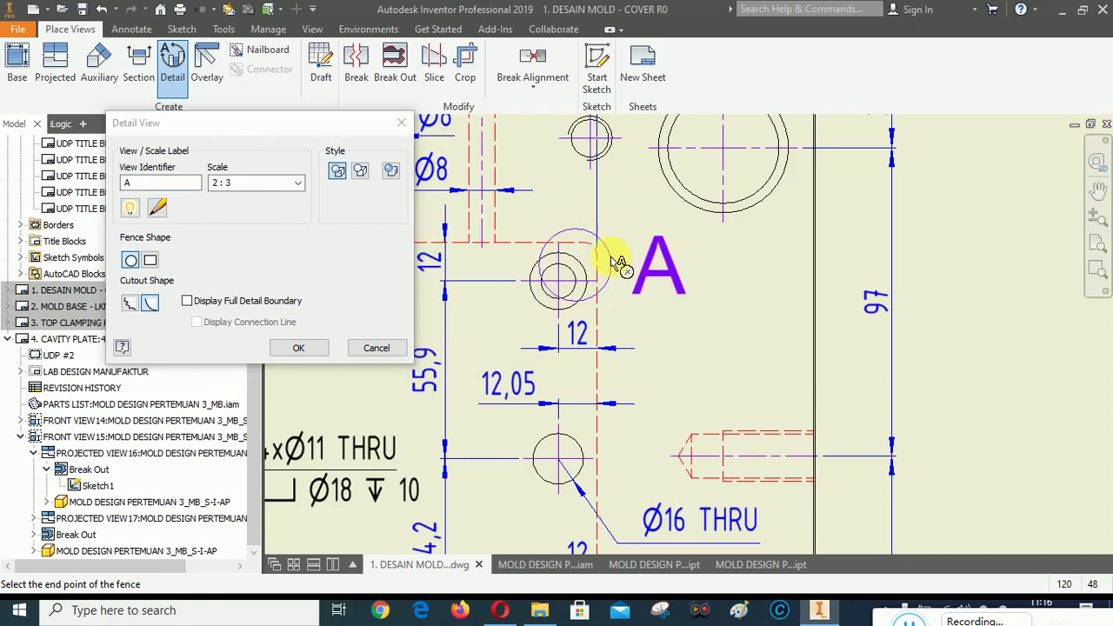
left_click(616, 271)
Set the detail view's scale to 2 : 1 and place it between the top view and the isometric view.
scroll(569, 257, "up", 7)
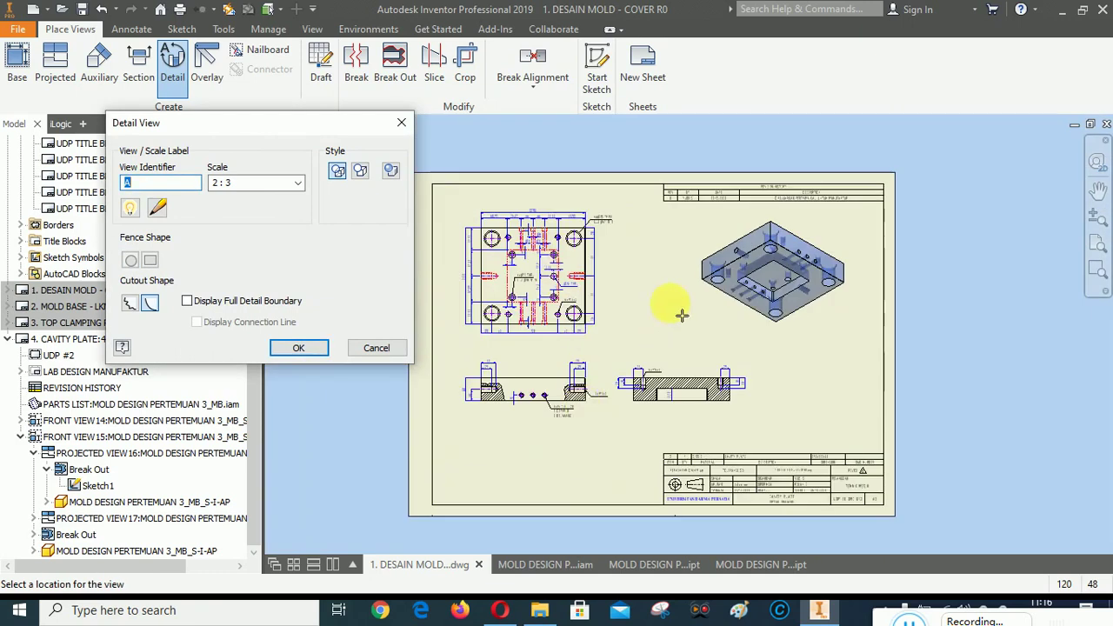
scroll(678, 313, "down", 3)
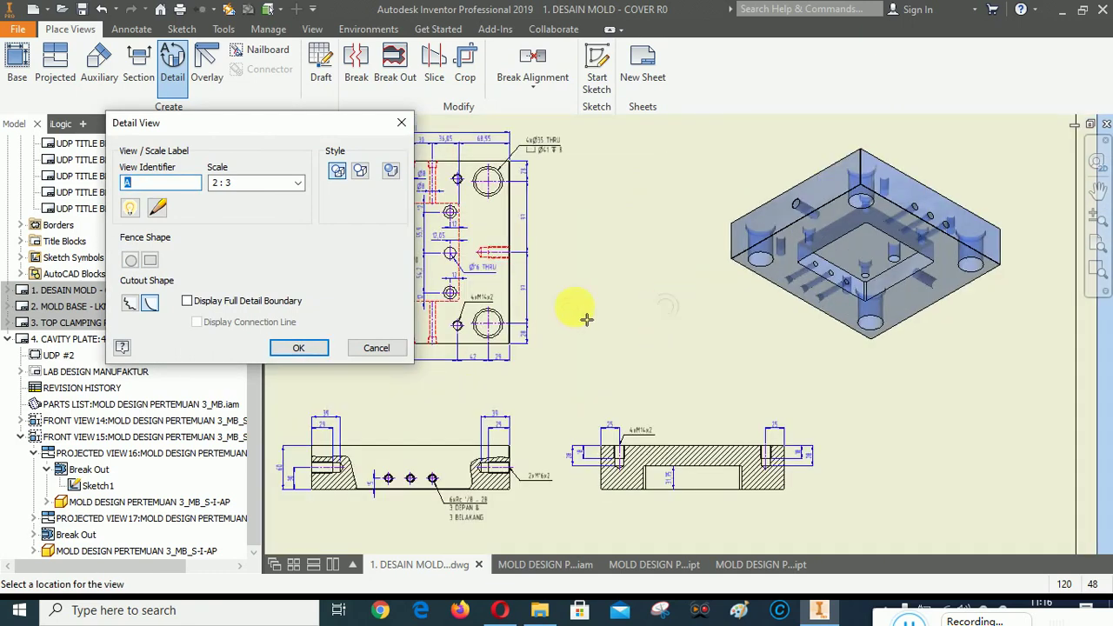
left_click(298, 182)
left_click(228, 254)
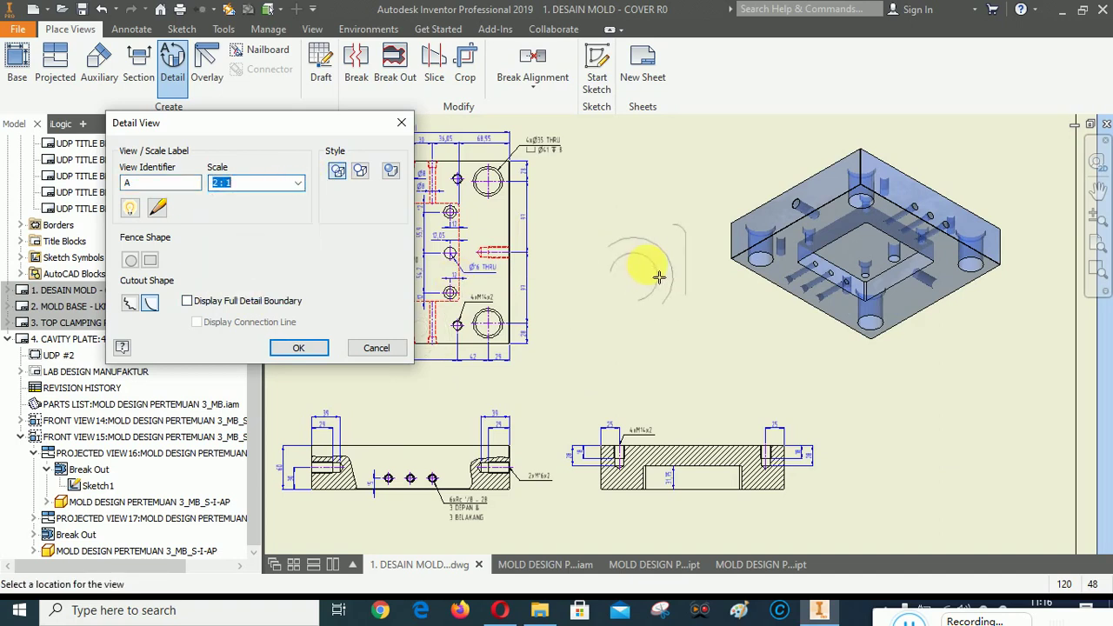
left_click(644, 327)
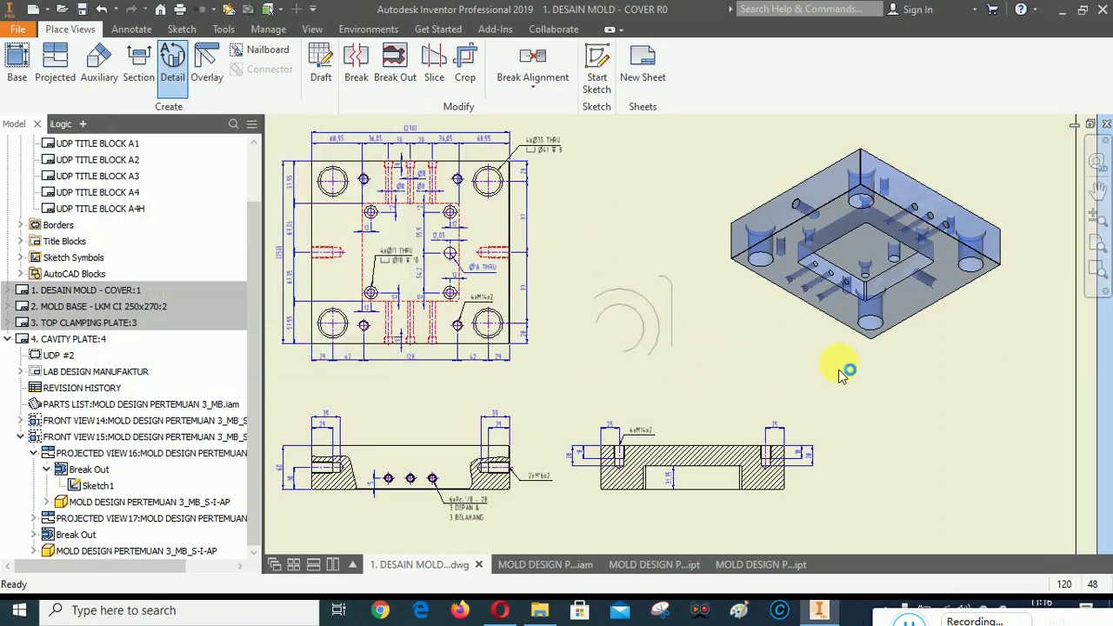
Shrink detail A's fence circle, move it nearer the pocket corner, and shift its letter A slightly higher.
scroll(500, 261, "up", 3)
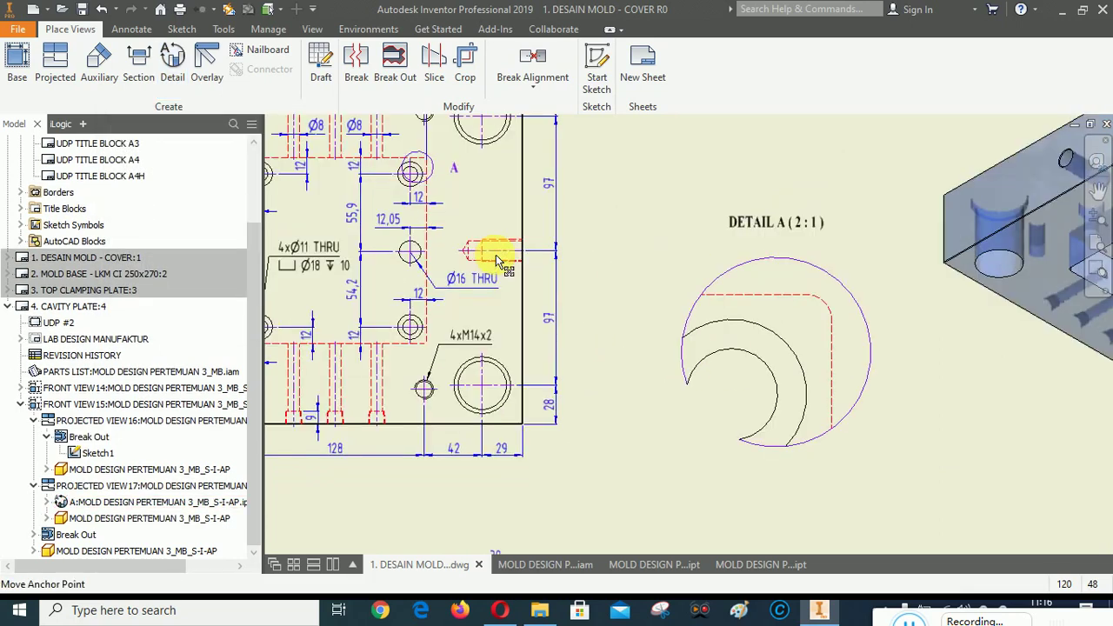
scroll(416, 141, "up", 3)
scroll(404, 148, "up", 4)
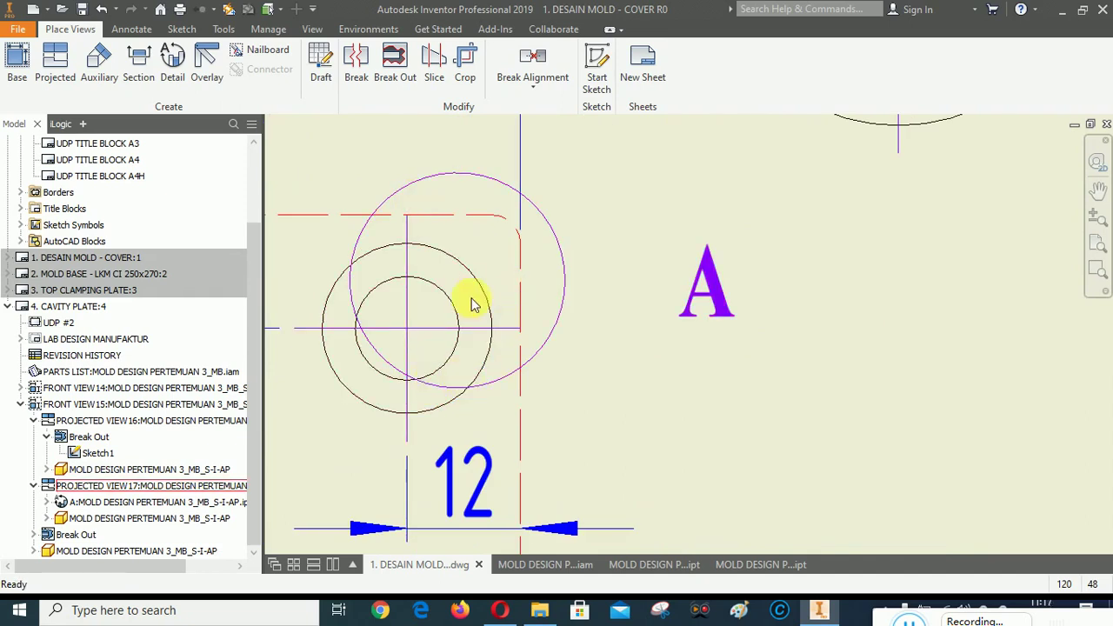
left_click(459, 387)
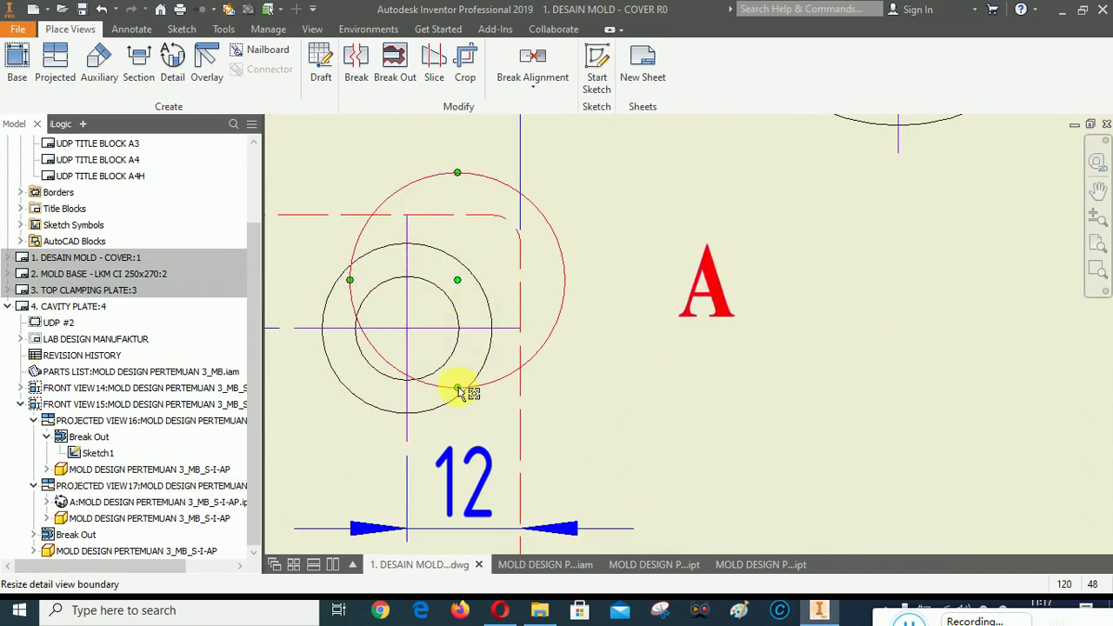
left_click_drag(460, 389, 457, 359)
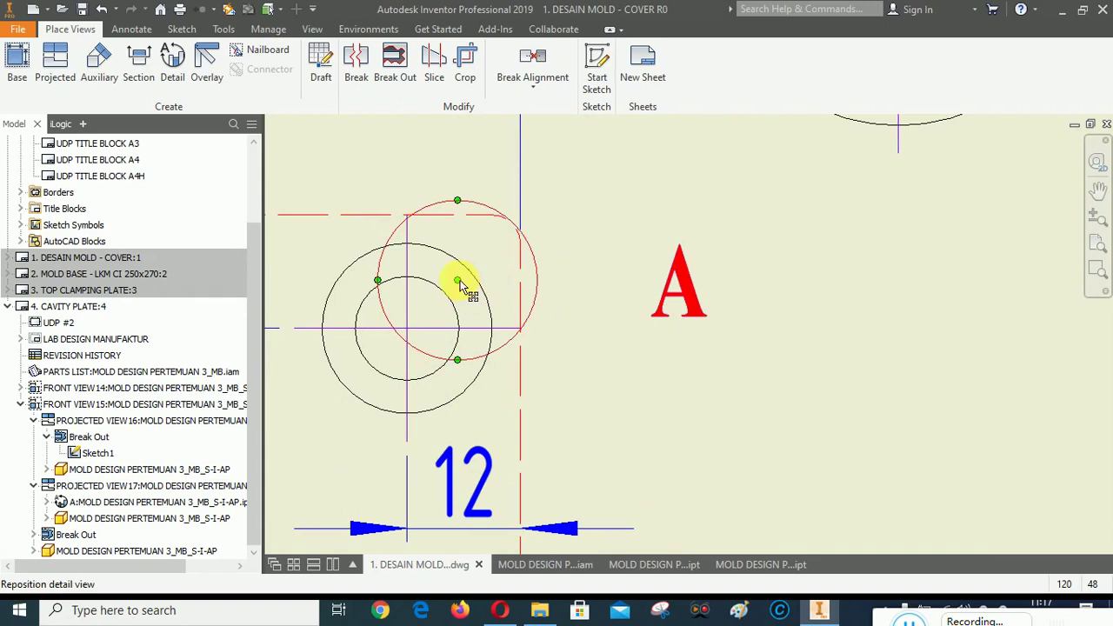
left_click_drag(459, 283, 480, 270)
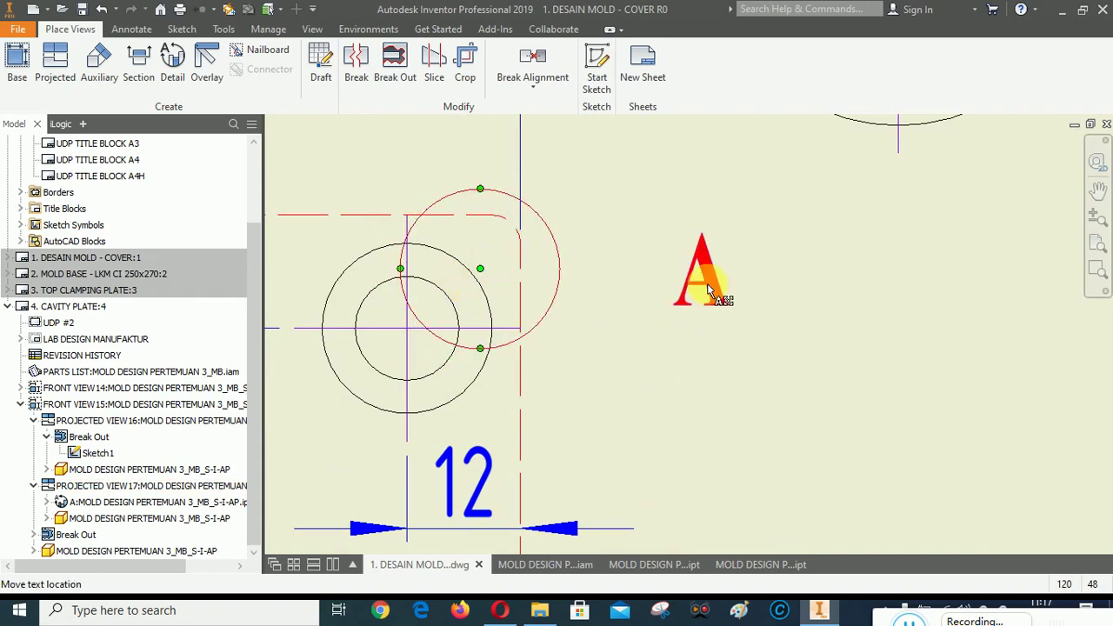
left_click_drag(645, 242, 640, 223)
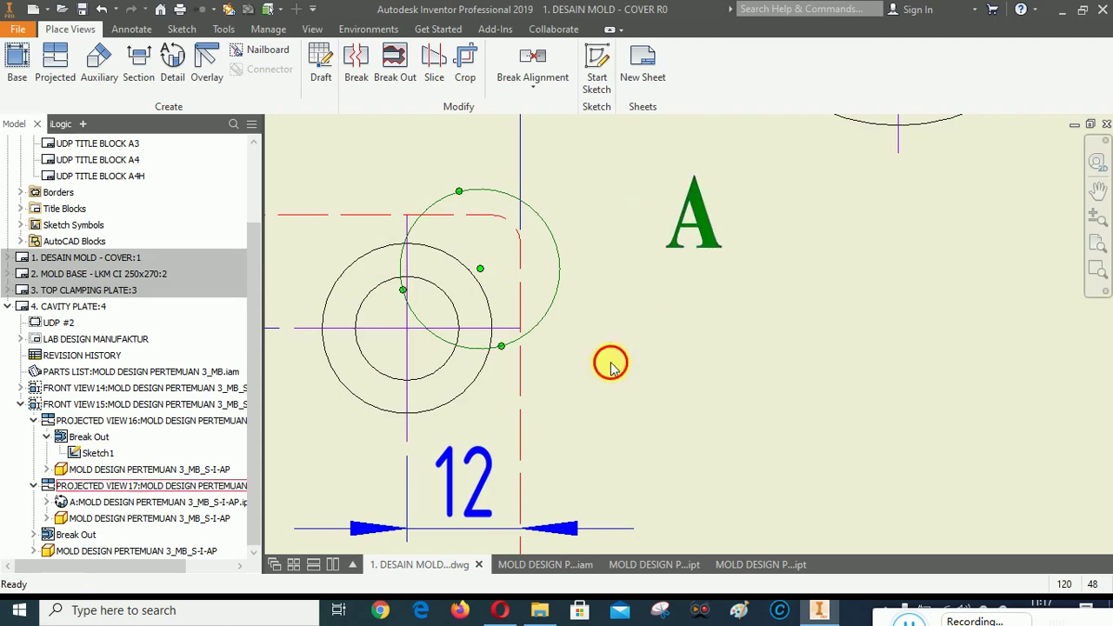
Move the DETAIL A caption closer to its view and shift the isometric view slightly to the right.
scroll(420, 297, "down", 5)
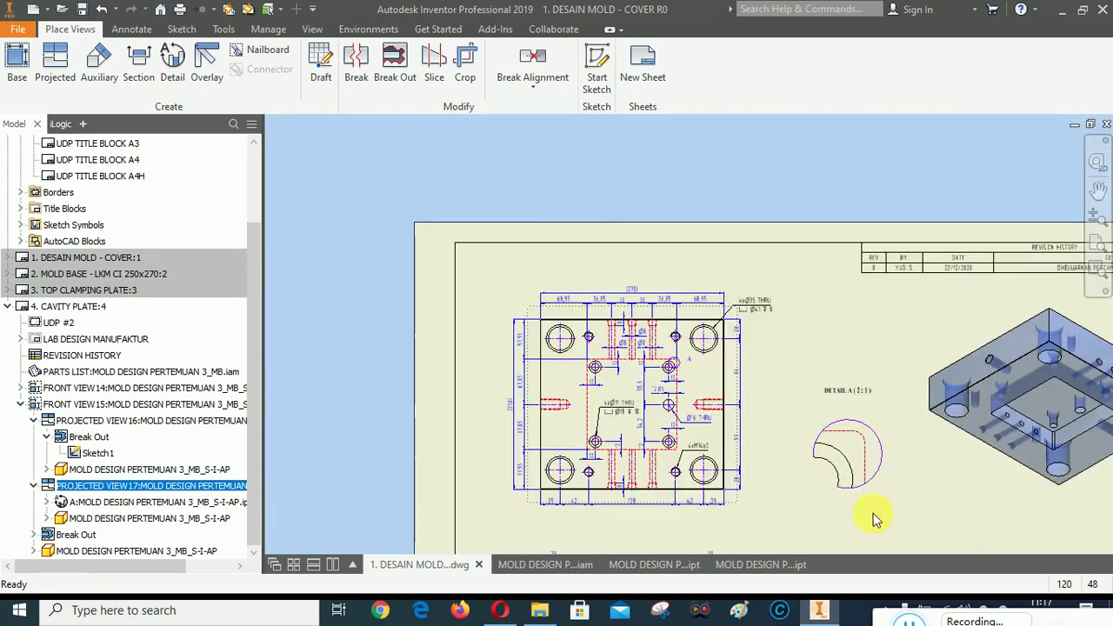
scroll(873, 513, "up", 4)
left_click_drag(826, 289, 821, 303)
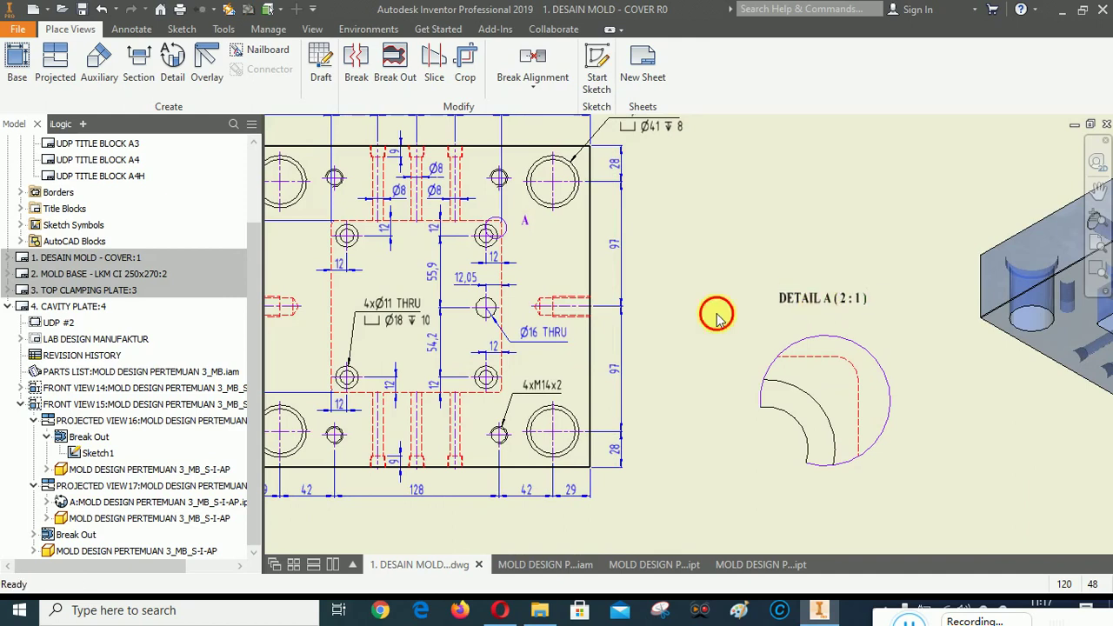
scroll(715, 315, "down", 4)
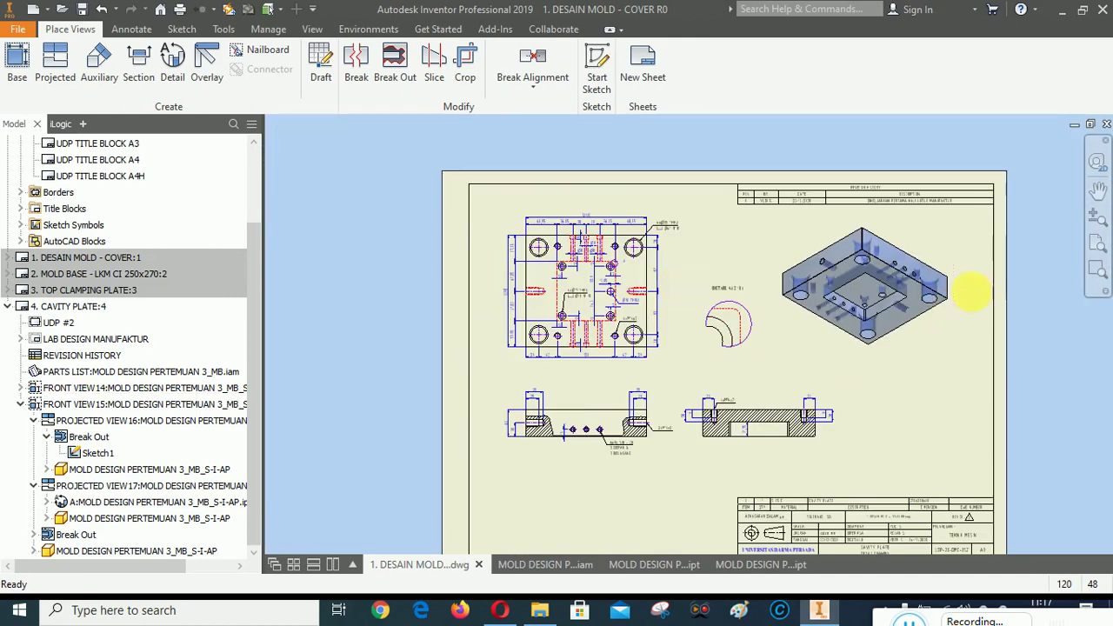
left_click(959, 260)
left_click(887, 382)
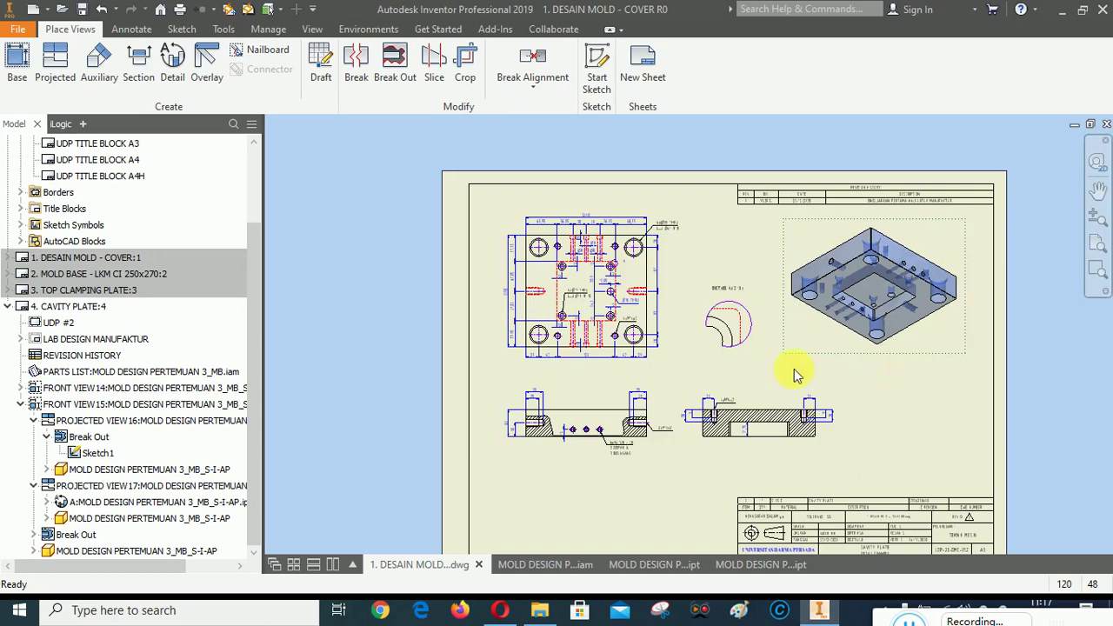
Add a radius dimension to the pocket corner in detail A with two-decimal precision and the prefix 4x.
scroll(753, 318, "up", 4)
left_click(131, 28)
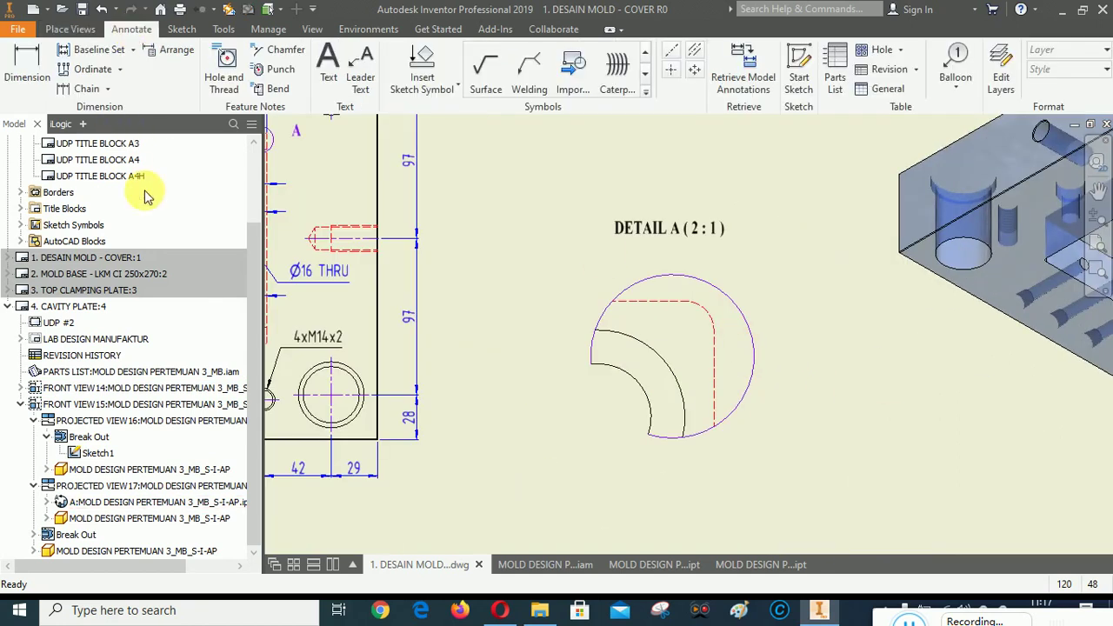
left_click(27, 78)
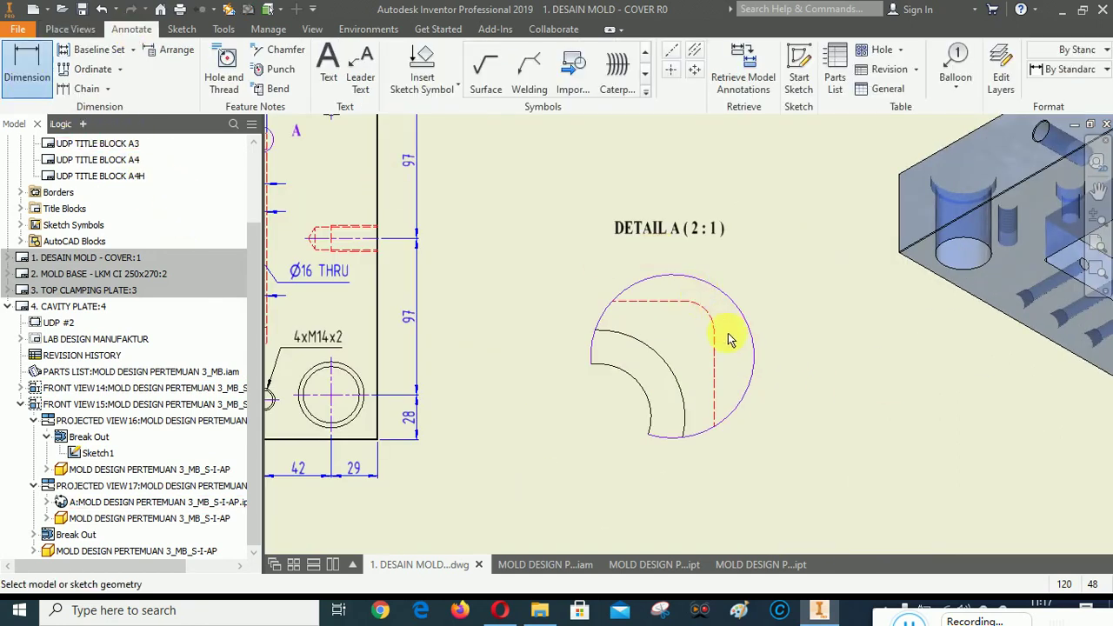
scroll(730, 339, "up", 3)
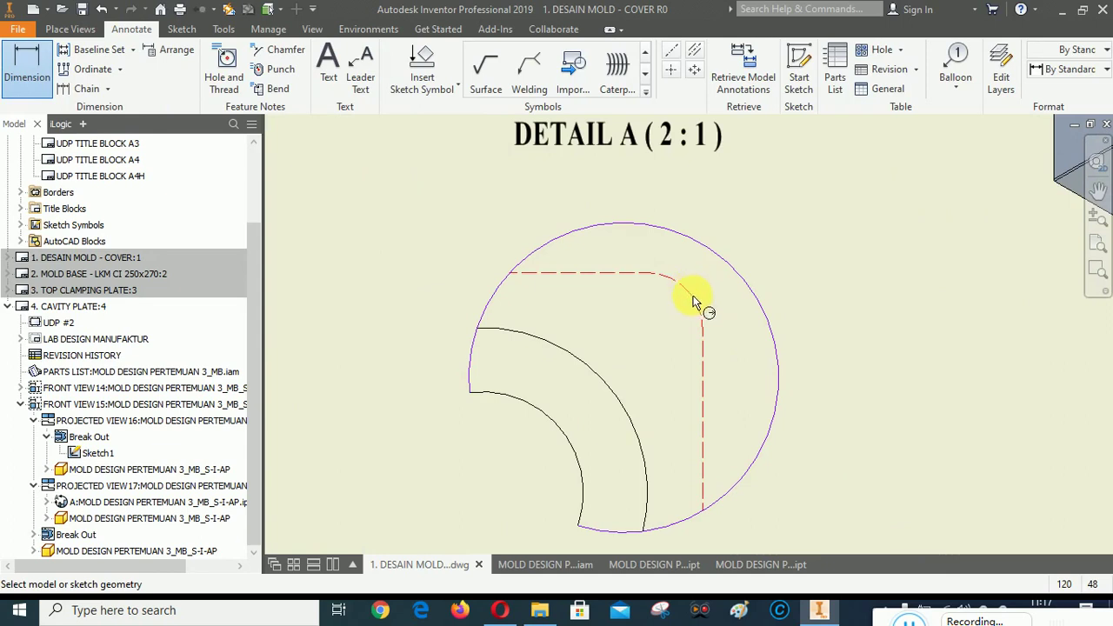
left_click(692, 297)
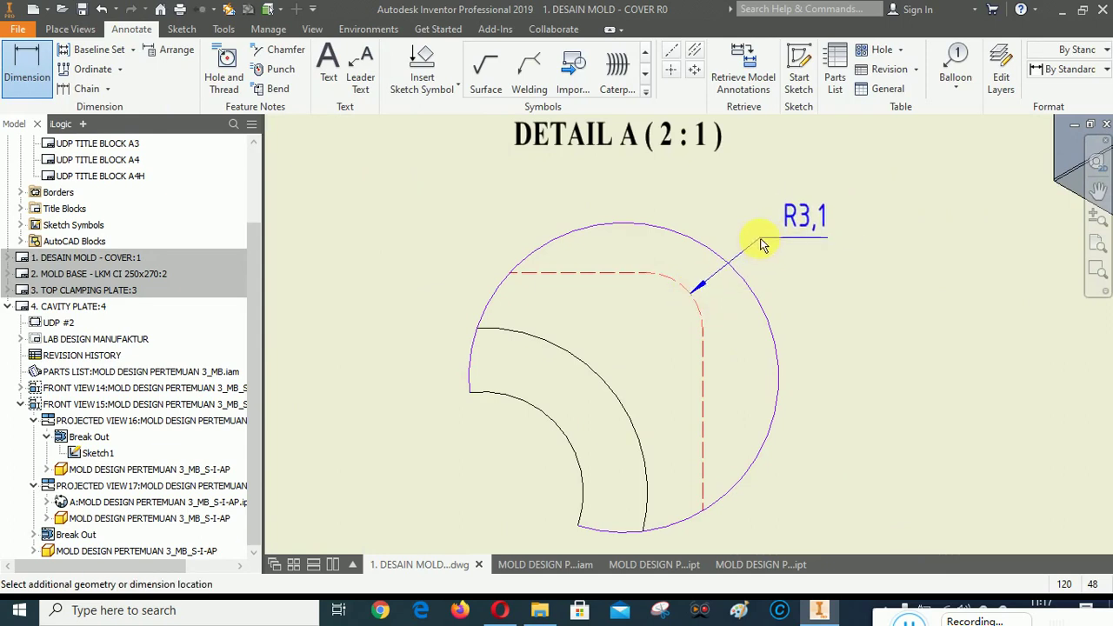
left_click(769, 382)
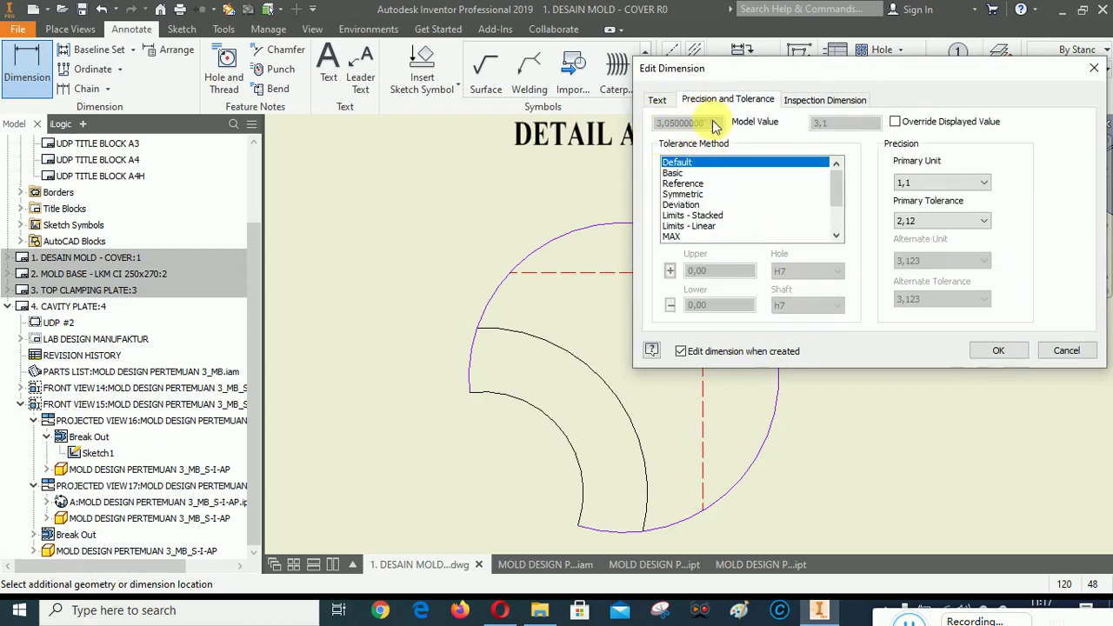
left_click(924, 183)
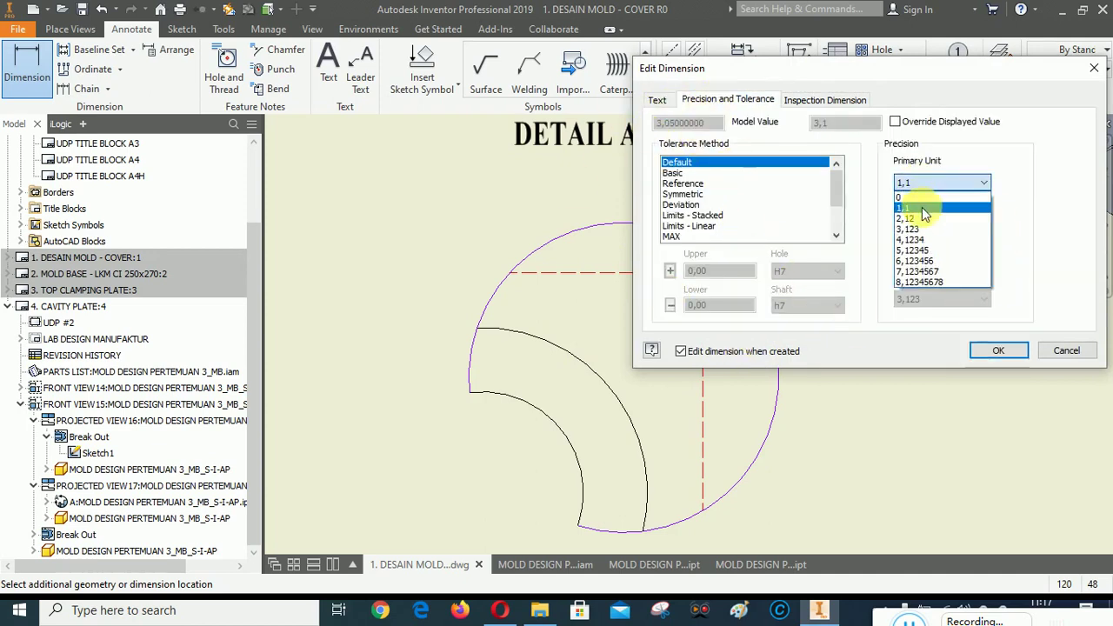
left_click(923, 219)
left_click(657, 99)
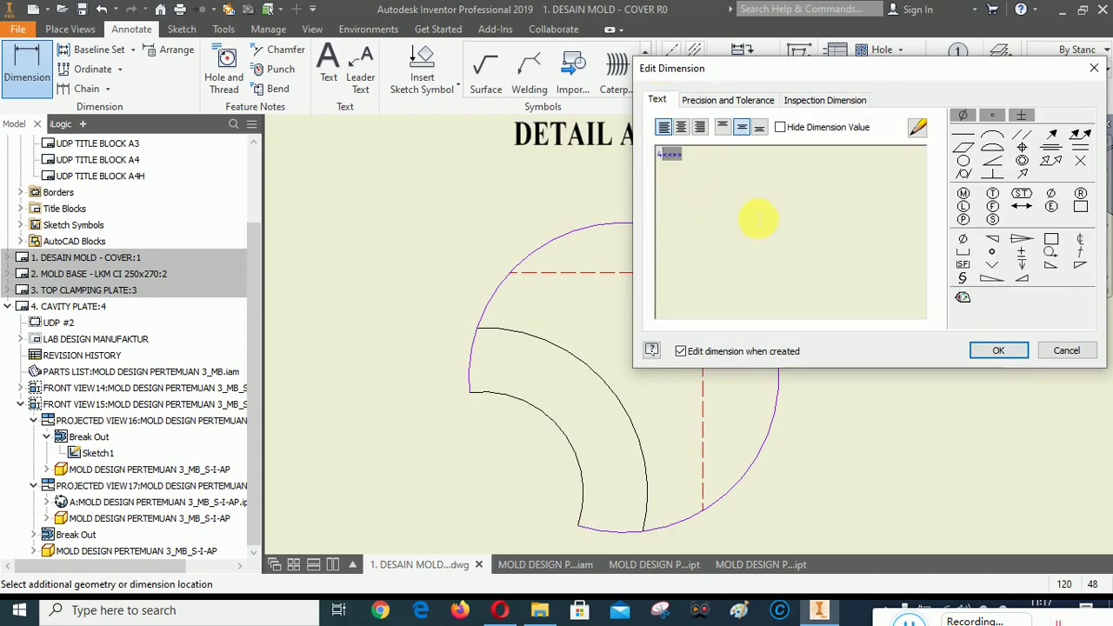
left_click(1005, 357)
right_click(440, 235)
left_click(487, 233)
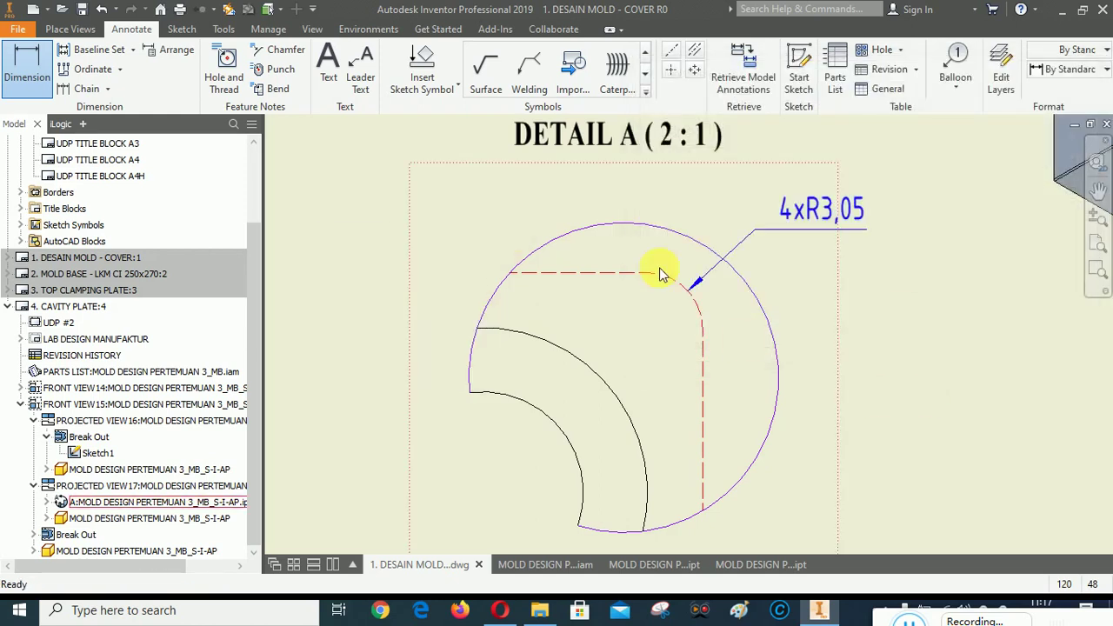
Shift the corner radius dimension in detail A slightly closer to the arc.
left_click(755, 229)
left_click_drag(756, 230, 744, 229)
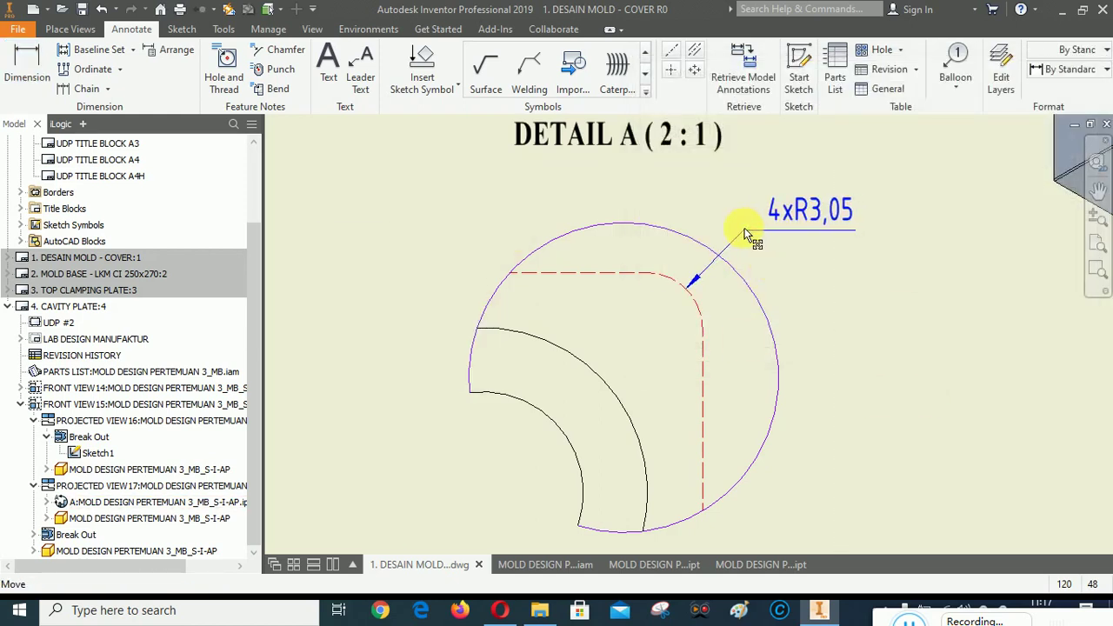
left_click(905, 384)
Reposition detail A's fence circle in the top view slightly up and right, centring it better on the pocket corner.
scroll(757, 363, "down", 2)
scroll(765, 409, "down", 3)
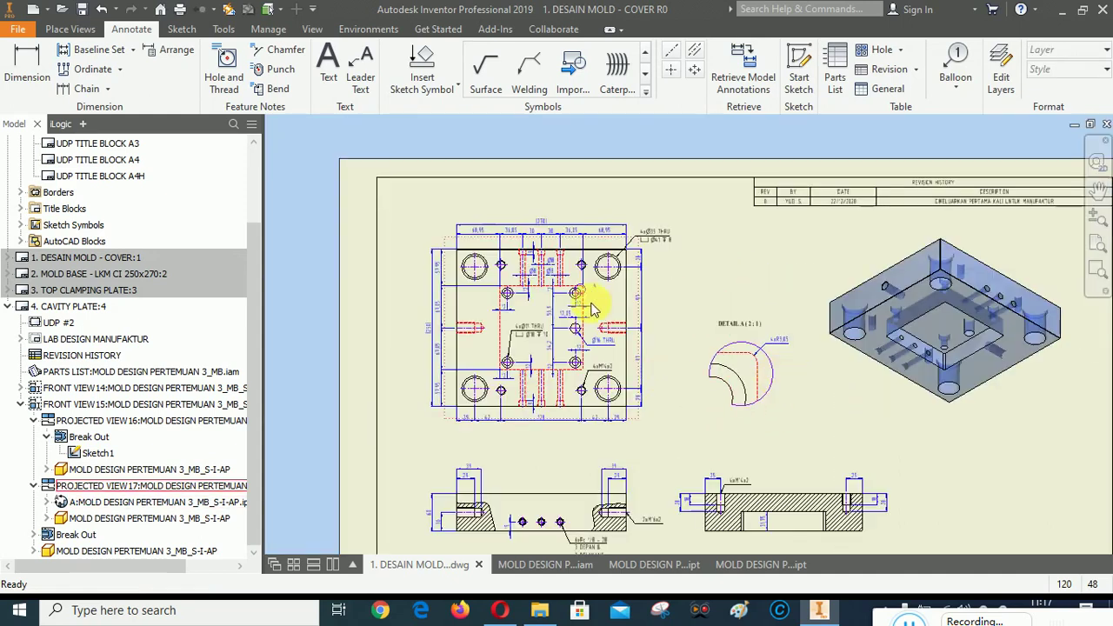
scroll(591, 300, "up", 4)
scroll(558, 252, "up", 2)
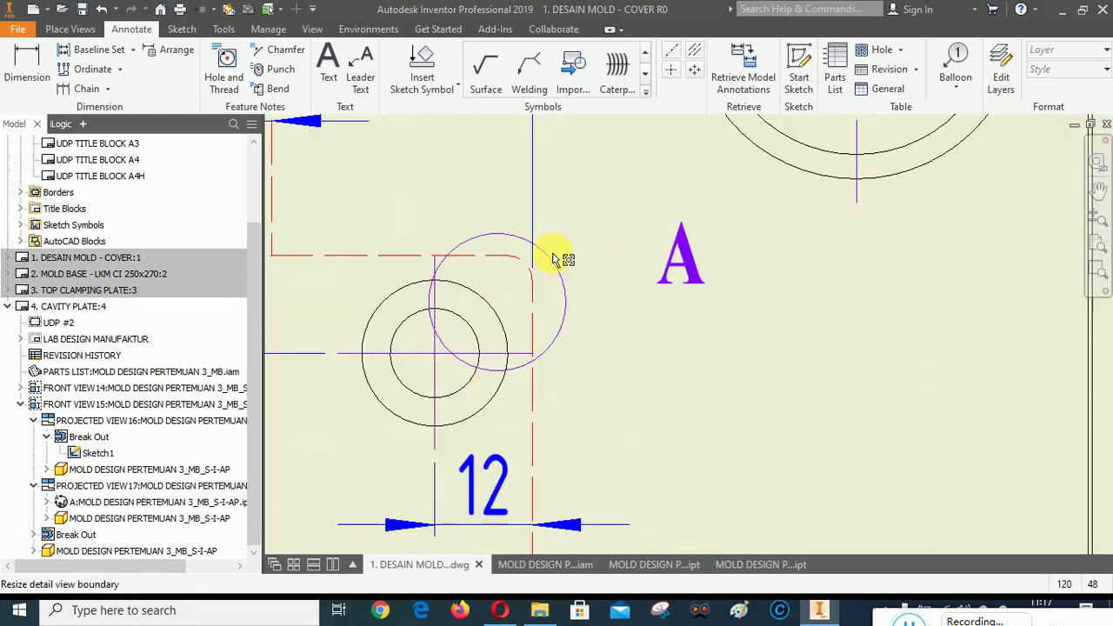
mouse_move(496, 301)
left_mouse_down()
mouse_move(513, 306)
mouse_move(509, 288)
left_mouse_up()
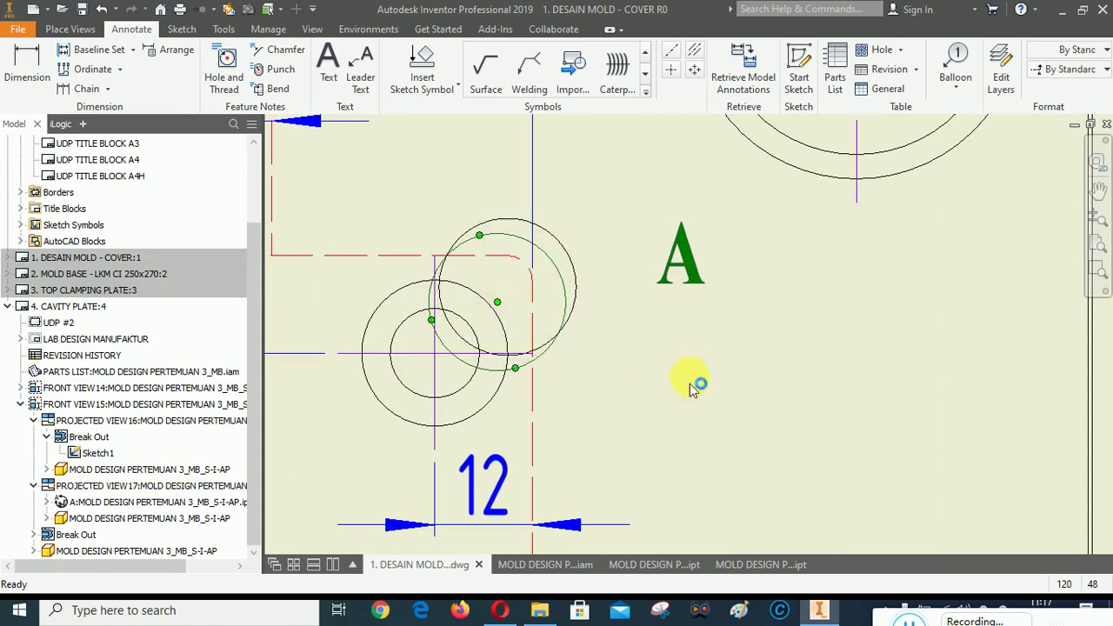
scroll(447, 283, "down", 3)
scroll(714, 329, "down", 3)
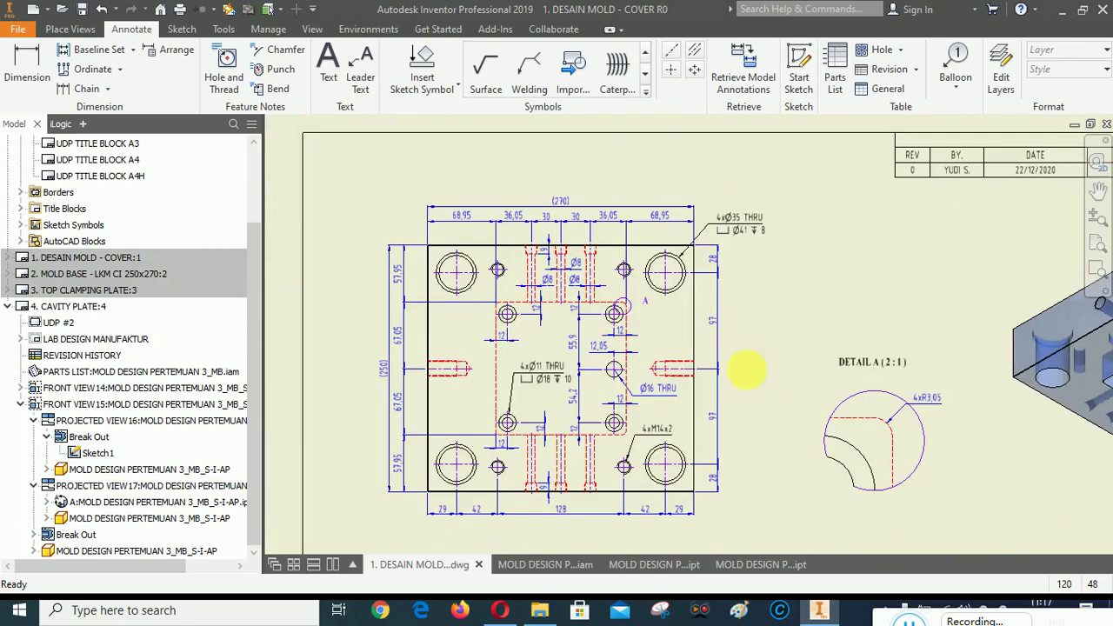
Fine-tune the positions of the 4x radius dimension's leader and the DETAIL A caption.
scroll(933, 505, "up", 3)
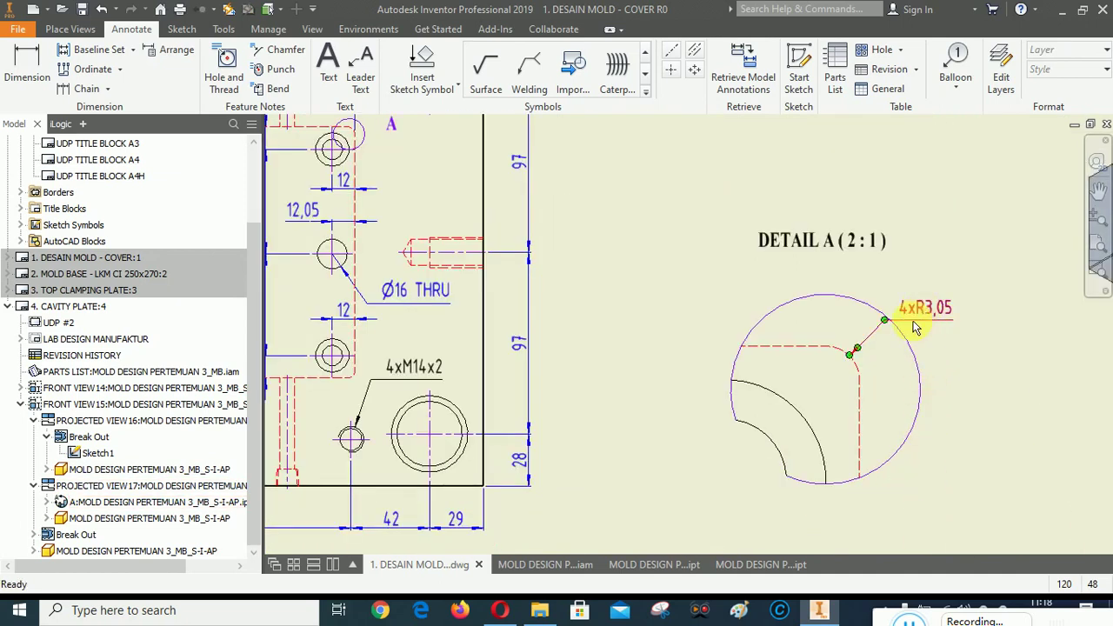
scroll(880, 318, "up", 3)
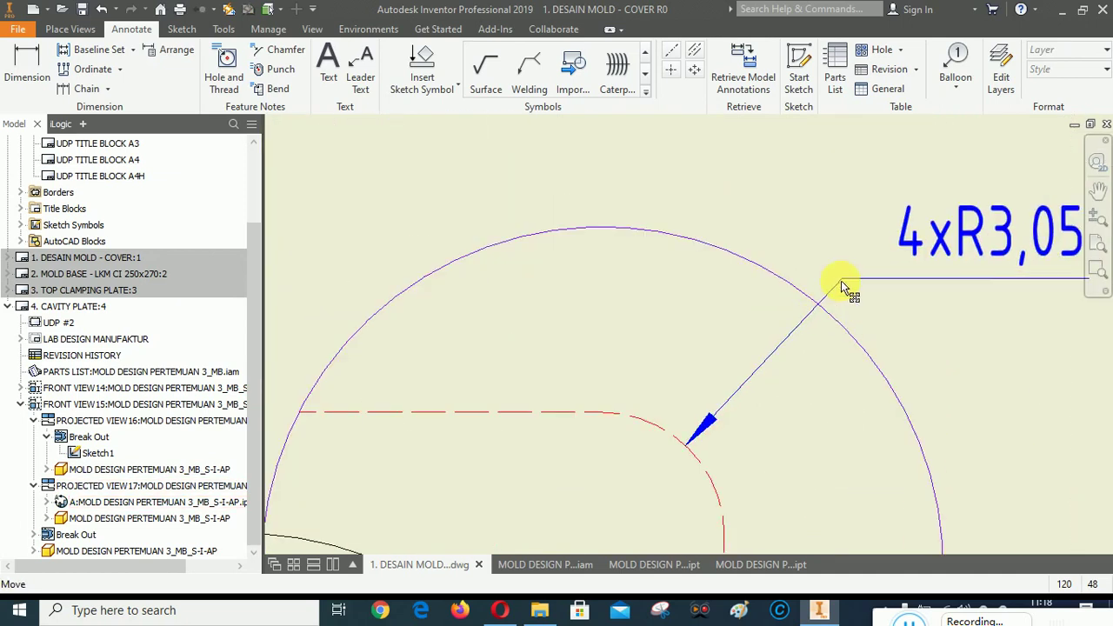
left_click(845, 285)
scroll(661, 296, "down", 5)
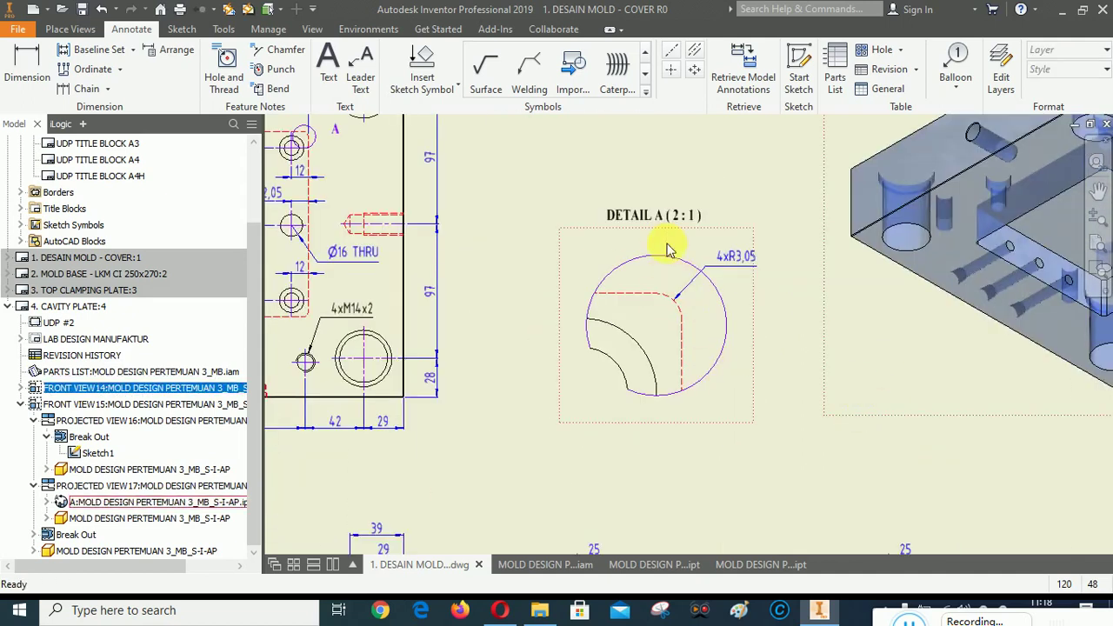
scroll(652, 230, "up", 5)
left_click_drag(665, 237, 658, 228)
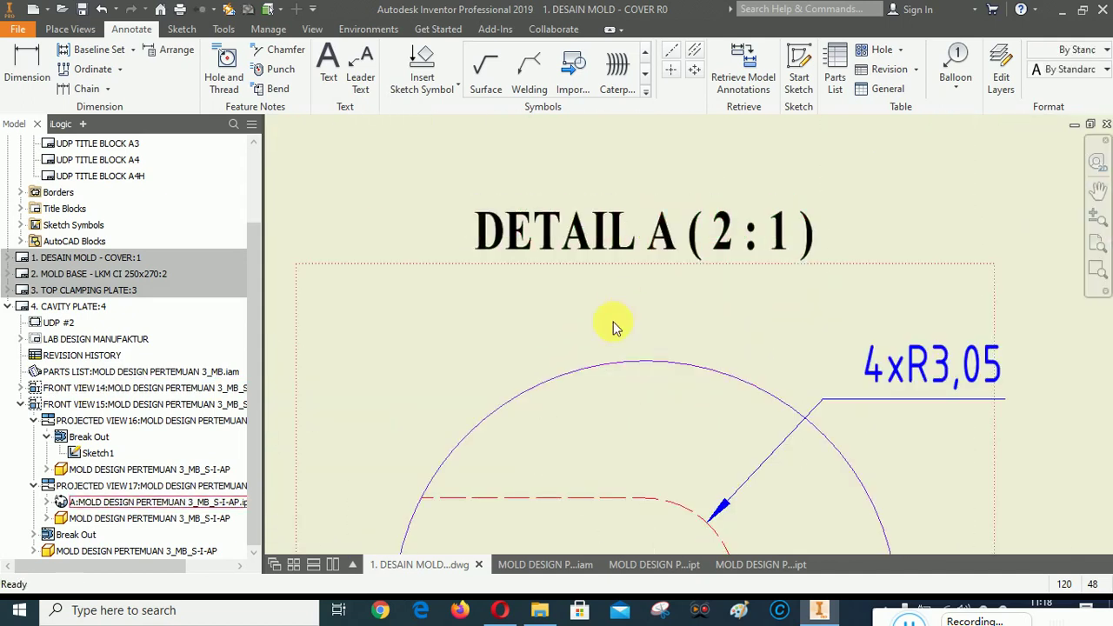
Review the dimensions and hole callouts across the cavity plate's top, front and section views and detail A.
scroll(671, 205, "down", 5)
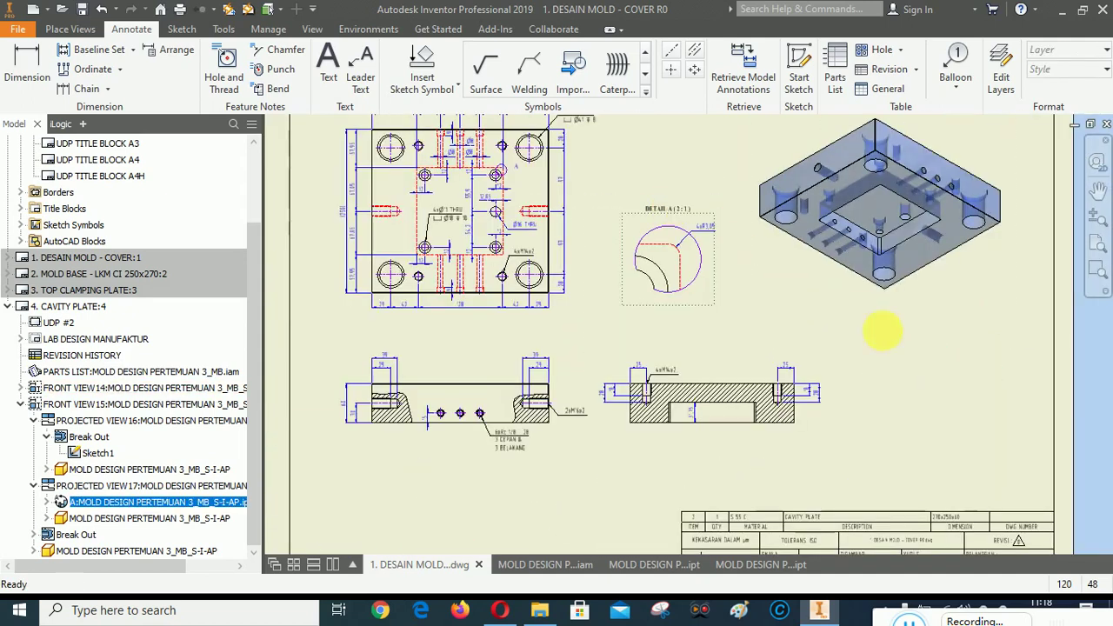
left_click(1099, 189)
left_click_drag(480, 412, 485, 348)
scroll(403, 349, "up", 3)
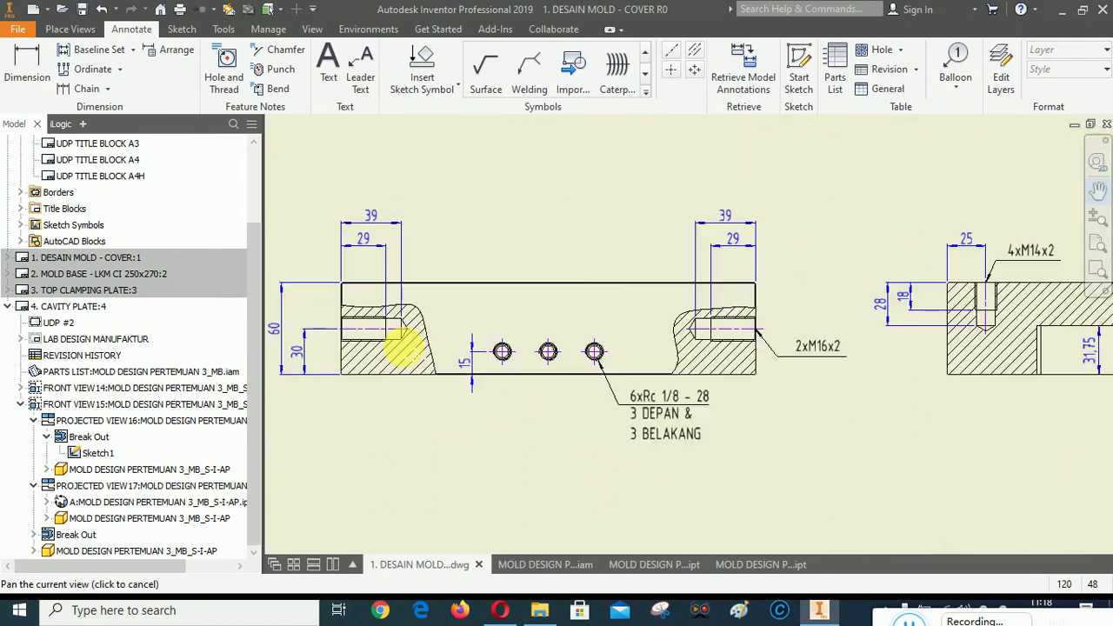
mouse_move(874, 408)
left_mouse_down()
mouse_move(666, 378)
mouse_move(763, 391)
mouse_move(643, 462)
mouse_move(827, 430)
mouse_move(952, 479)
mouse_move(865, 484)
left_mouse_up()
scroll(892, 520, "up", 1)
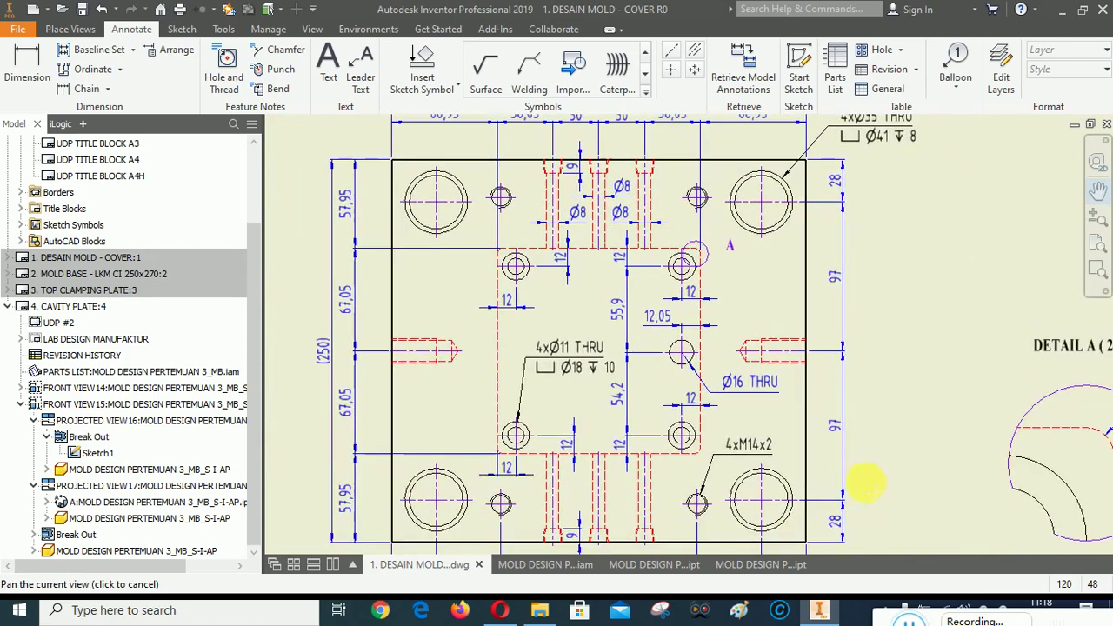
mouse_move(481, 266)
left_mouse_down()
mouse_move(713, 380)
mouse_move(489, 460)
mouse_move(666, 455)
mouse_move(661, 383)
mouse_move(703, 355)
mouse_move(704, 368)
mouse_move(678, 316)
mouse_move(717, 400)
mouse_move(711, 358)
left_mouse_up()
mouse_move(1041, 398)
left_mouse_down()
mouse_move(902, 423)
mouse_move(914, 410)
mouse_move(840, 472)
mouse_move(956, 515)
mouse_move(909, 437)
mouse_move(969, 426)
mouse_move(935, 451)
left_mouse_up()
mouse_move(727, 200)
left_mouse_down()
mouse_move(579, 392)
mouse_move(623, 357)
mouse_move(651, 293)
mouse_move(654, 448)
left_mouse_up()
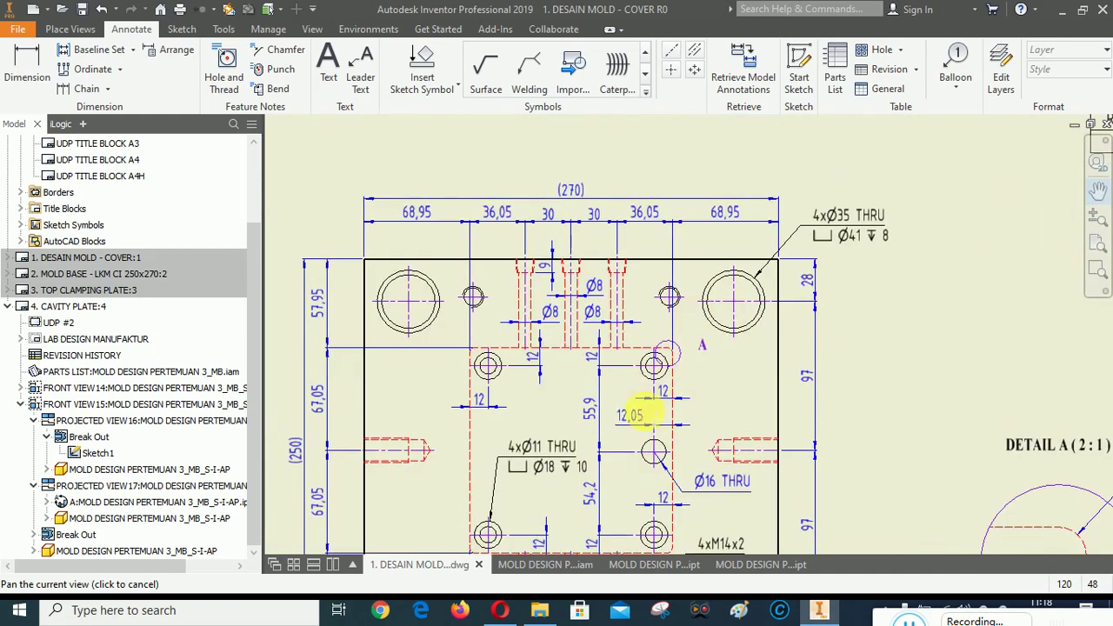
left_click_drag(653, 410, 632, 242)
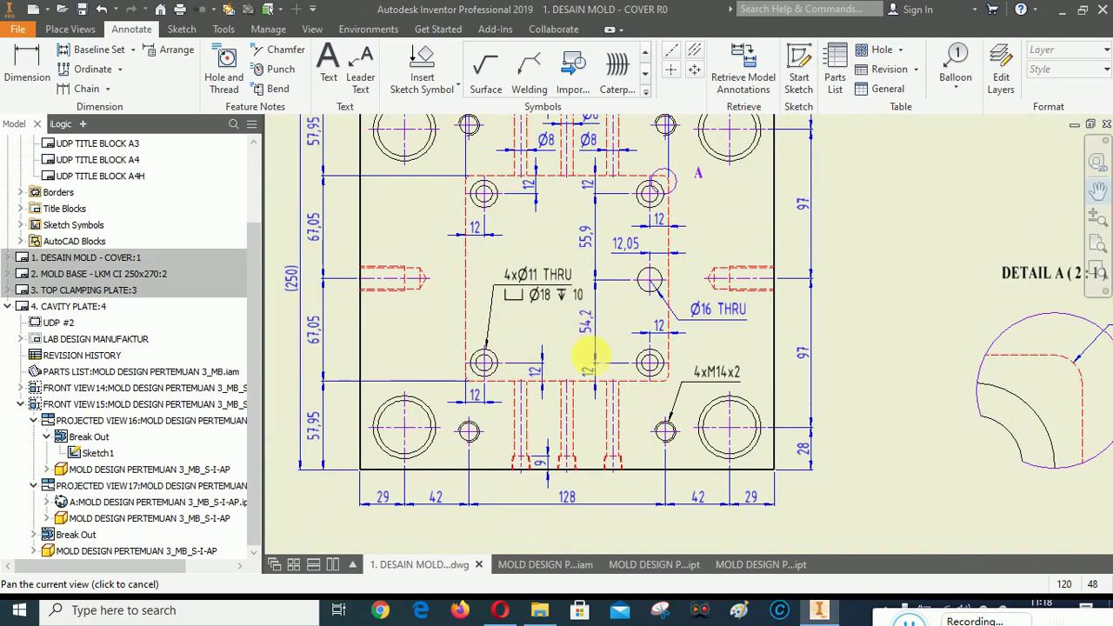
mouse_move(591, 355)
left_mouse_down()
mouse_move(510, 278)
mouse_move(518, 271)
left_mouse_up()
left_click_drag(812, 388, 845, 291)
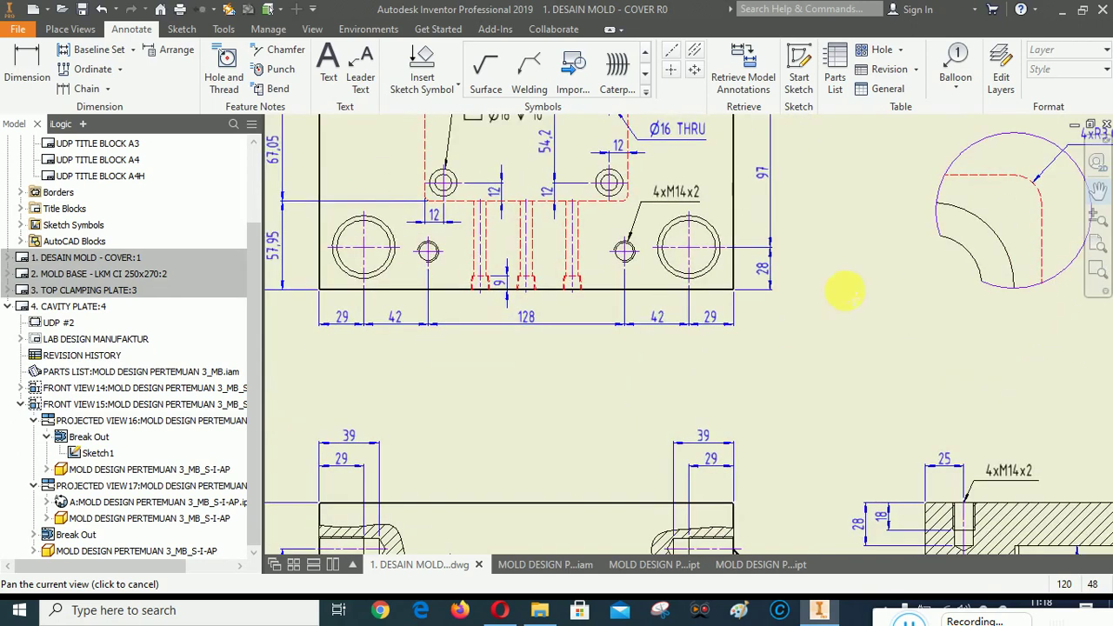
left_click_drag(805, 368, 713, 290)
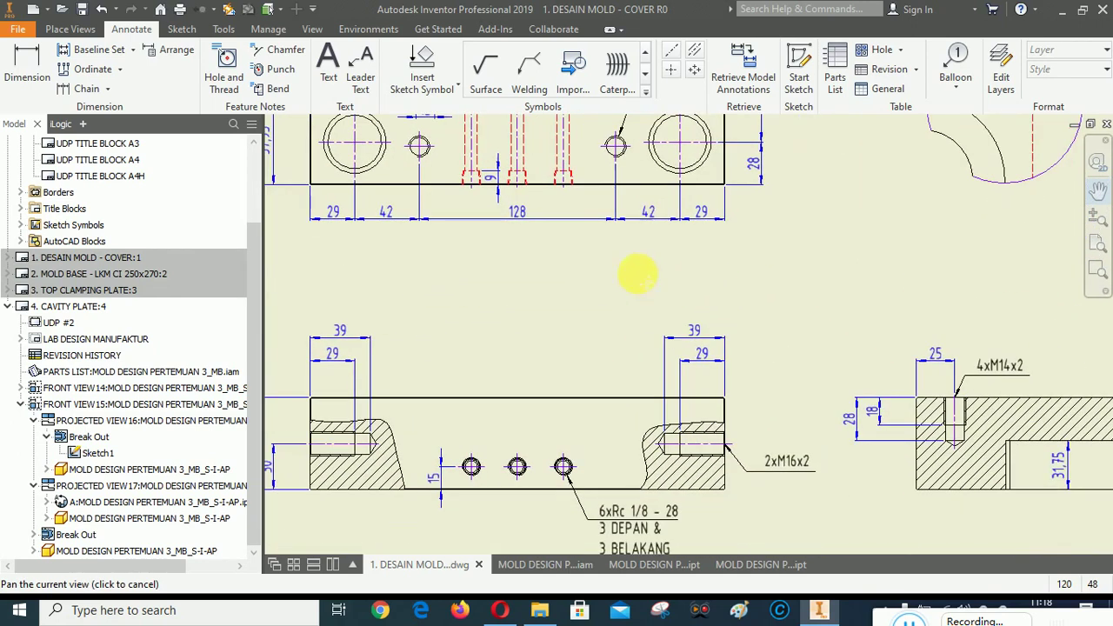
mouse_move(945, 341)
left_mouse_down()
mouse_move(852, 266)
mouse_move(927, 236)
mouse_move(852, 281)
mouse_move(745, 517)
mouse_move(778, 310)
left_mouse_up()
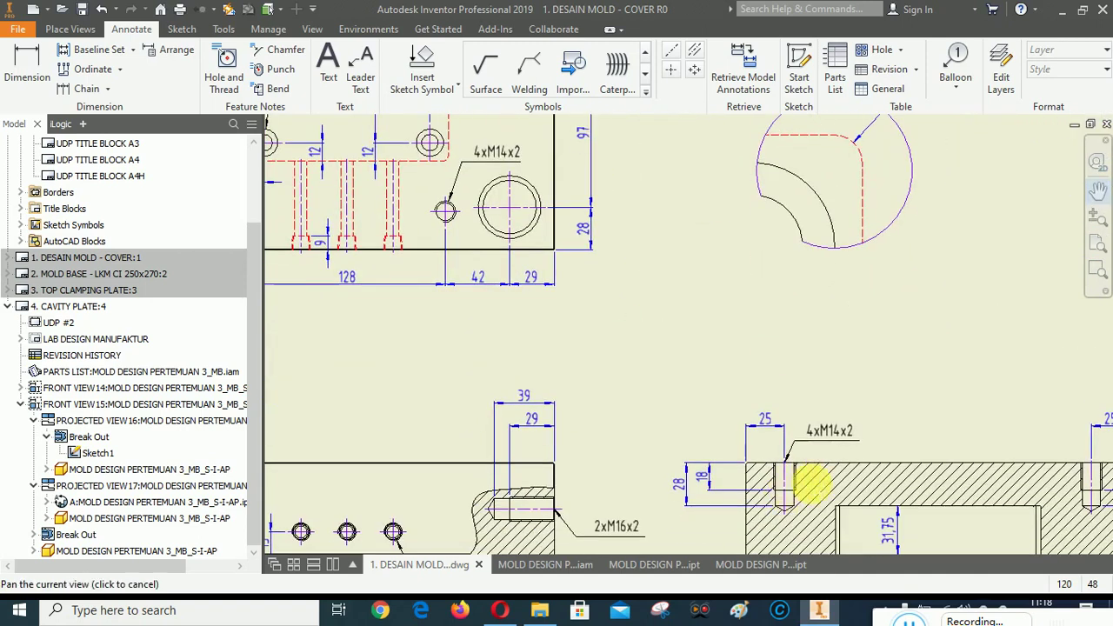
left_click_drag(813, 483, 711, 439)
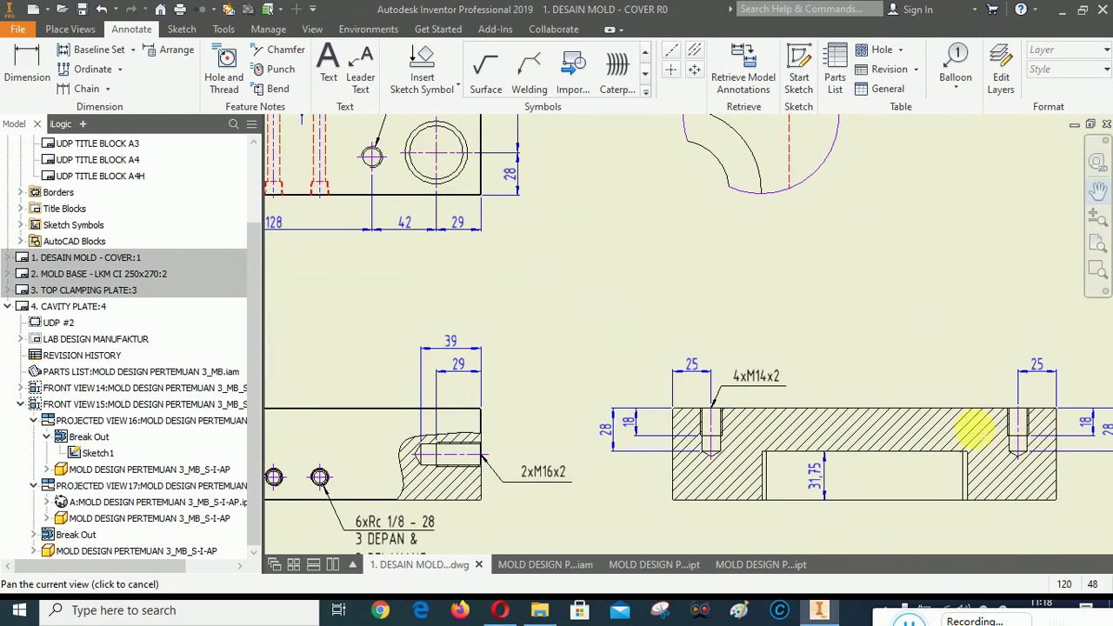
left_click_drag(812, 352, 952, 452)
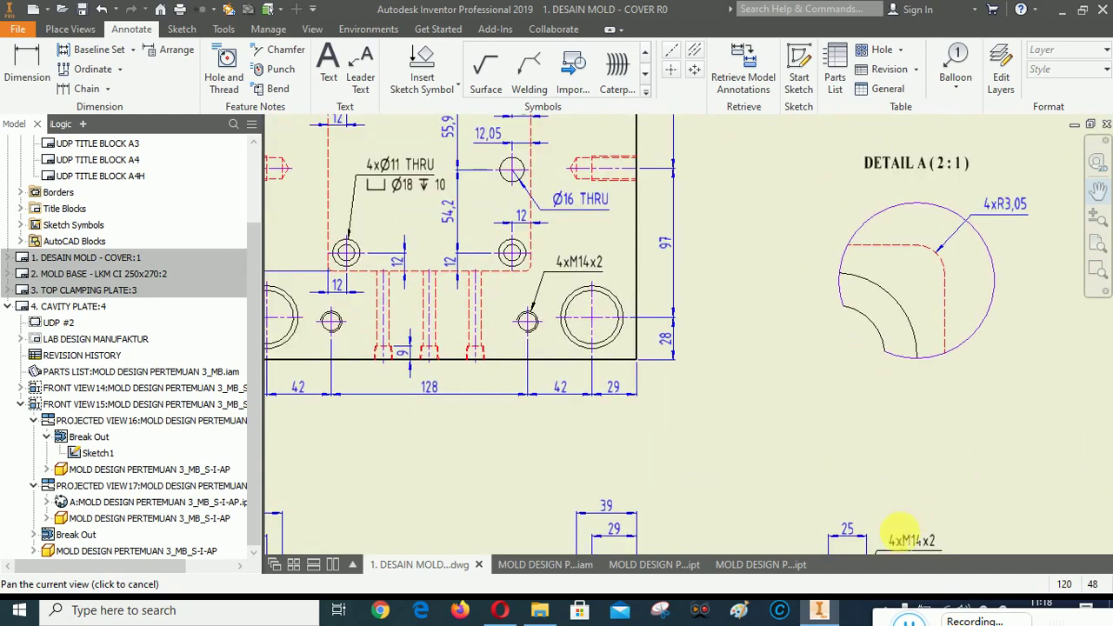
left_click_drag(507, 397, 553, 492)
left_click_drag(536, 377, 558, 468)
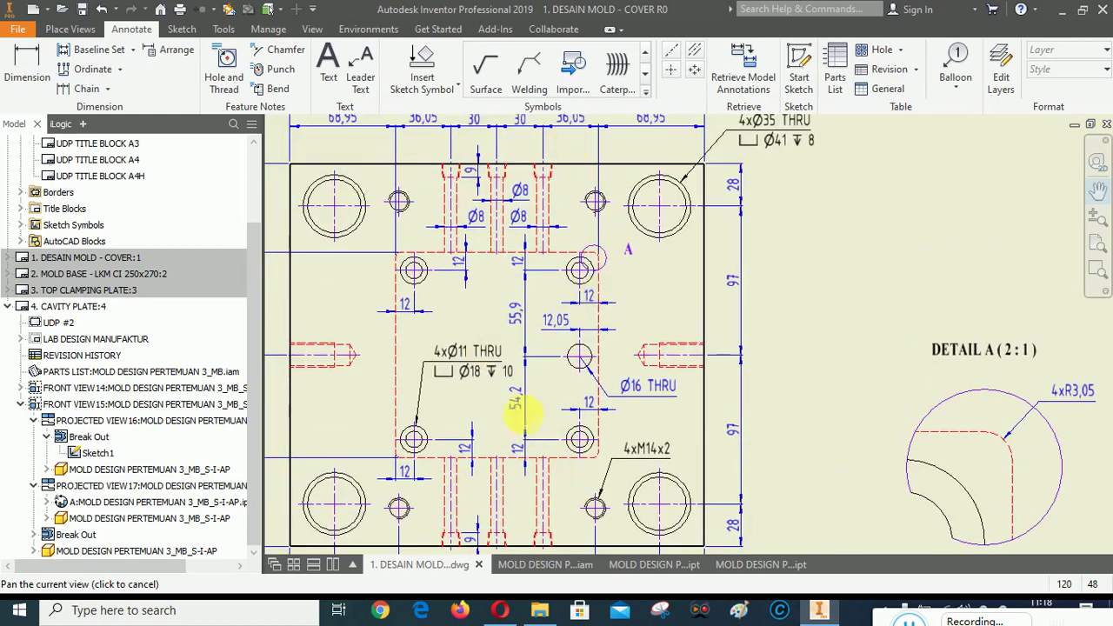
mouse_move(520, 416)
left_mouse_down()
mouse_move(530, 355)
mouse_move(591, 428)
left_mouse_up()
mouse_move(559, 358)
left_mouse_down()
mouse_move(686, 398)
mouse_move(740, 373)
mouse_move(591, 368)
mouse_move(814, 405)
left_mouse_up()
scroll(889, 411, "down", 3)
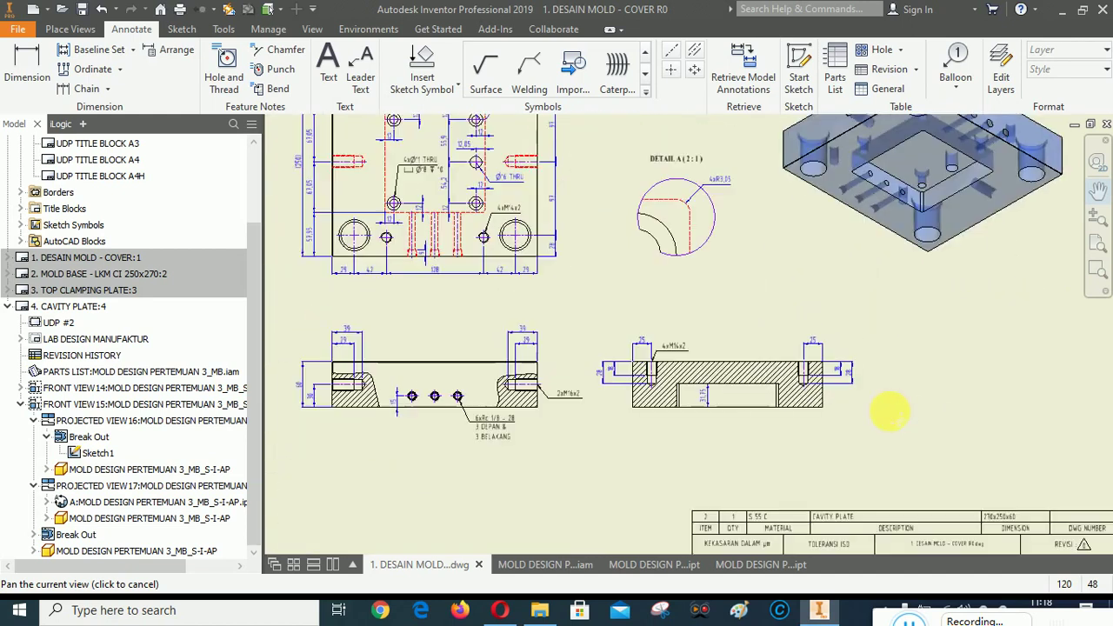
mouse_move(913, 333)
left_mouse_down()
mouse_move(857, 473)
mouse_move(906, 237)
mouse_move(890, 423)
mouse_move(910, 380)
mouse_move(931, 380)
mouse_move(1112, 252)
left_mouse_up()
right_click(881, 328)
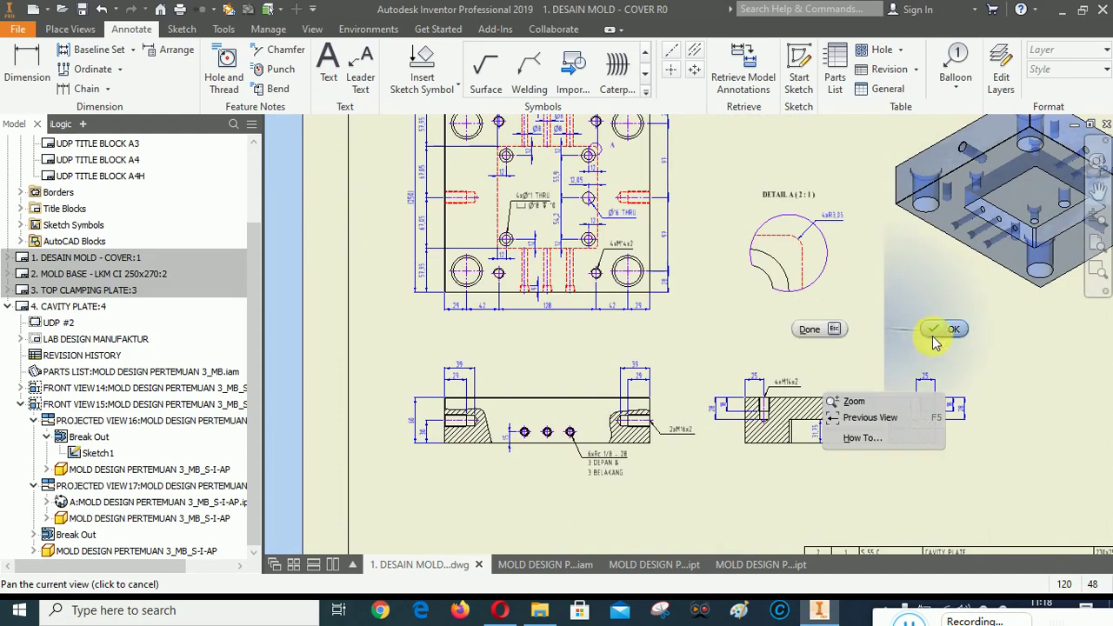
left_click(935, 337)
left_click(1096, 246)
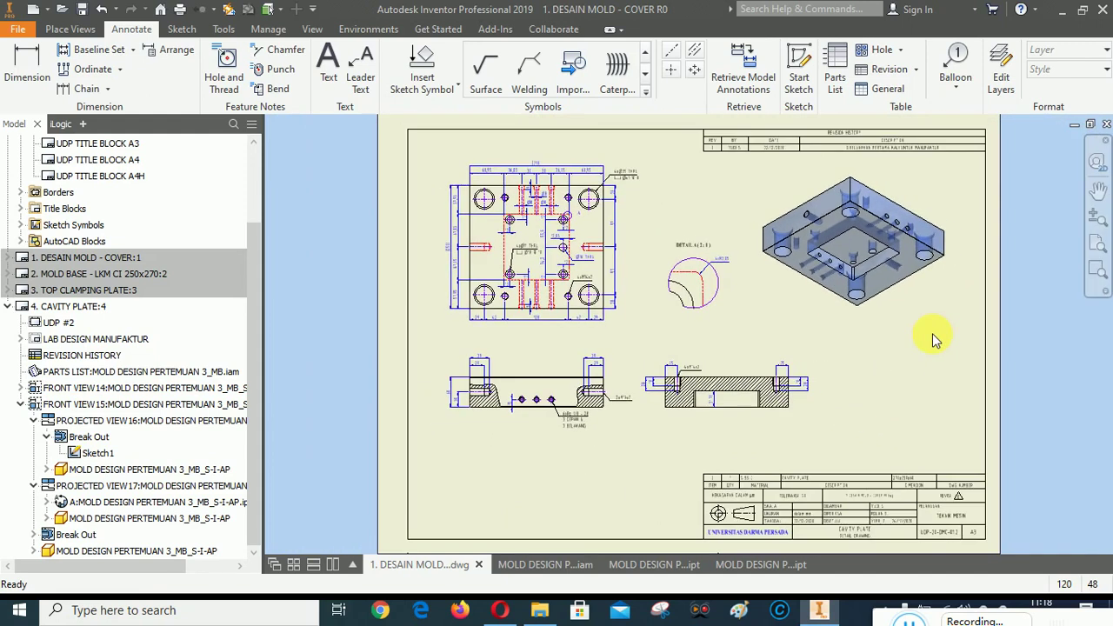
Move the front view slightly down the sheet, together with its aligned section view, to widen the gap below the top view.
scroll(573, 434, "up", 2)
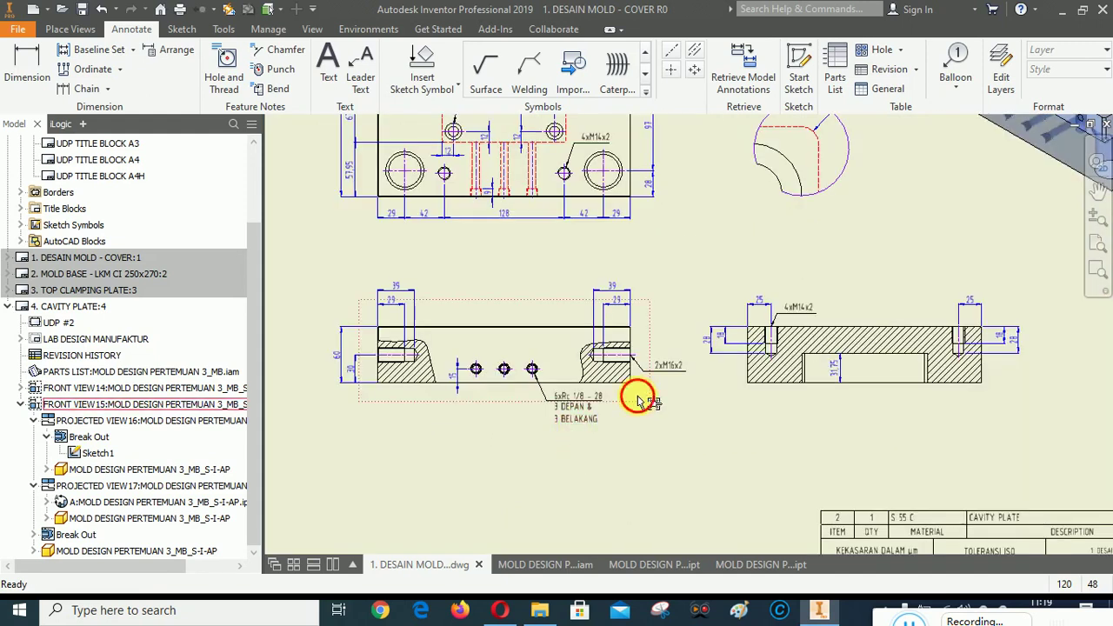
left_click_drag(638, 401, 644, 419)
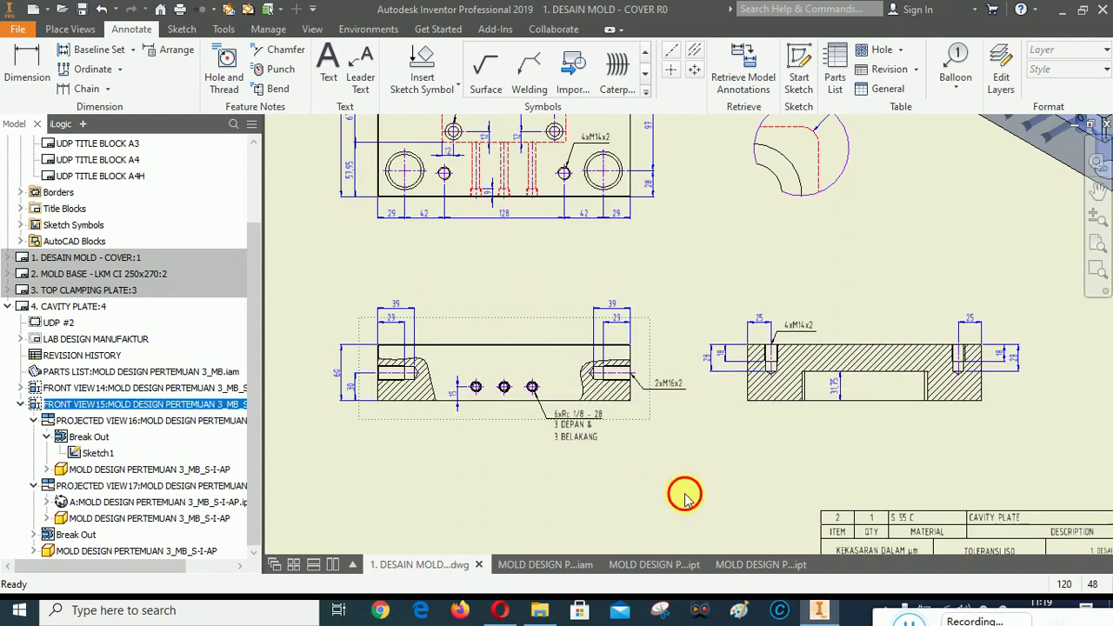
left_click(684, 493)
Insert the NAME VIEW A1 & A2 sketch symbol on the front view without a leader, with the text TAMPAK DEPAN.
left_click(1099, 190)
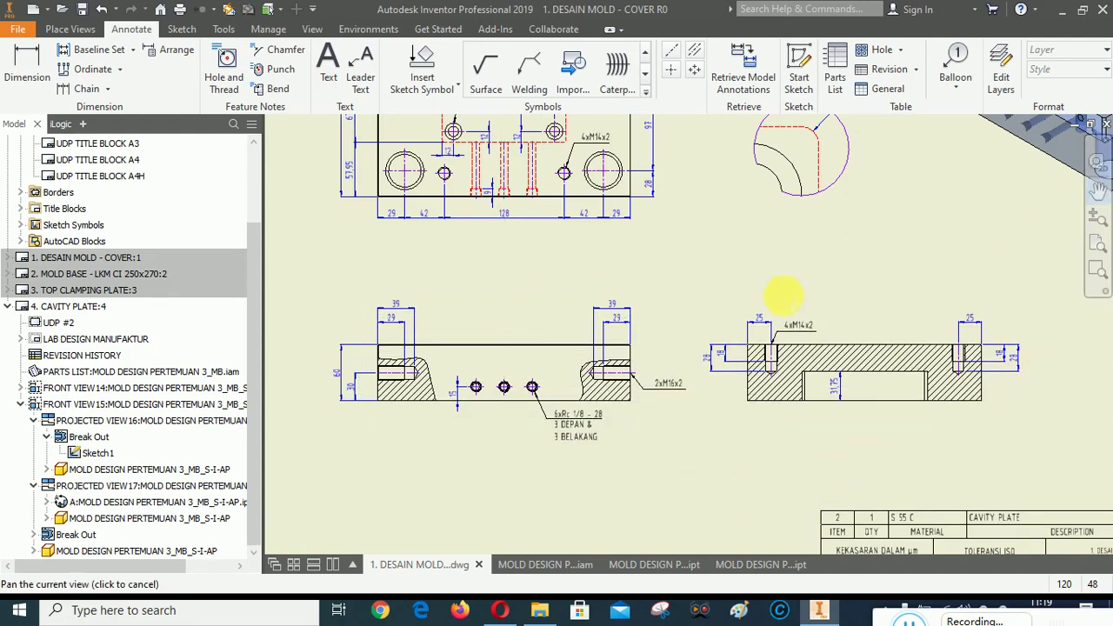
left_click_drag(785, 297, 811, 379)
right_click(771, 340)
left_click(810, 341)
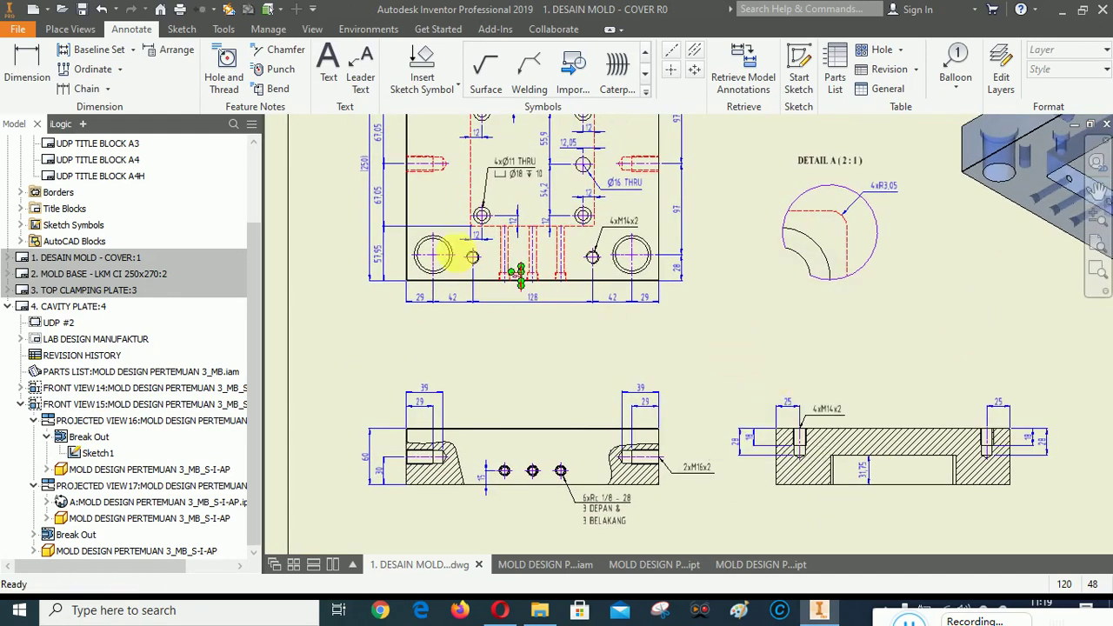
left_click(422, 61)
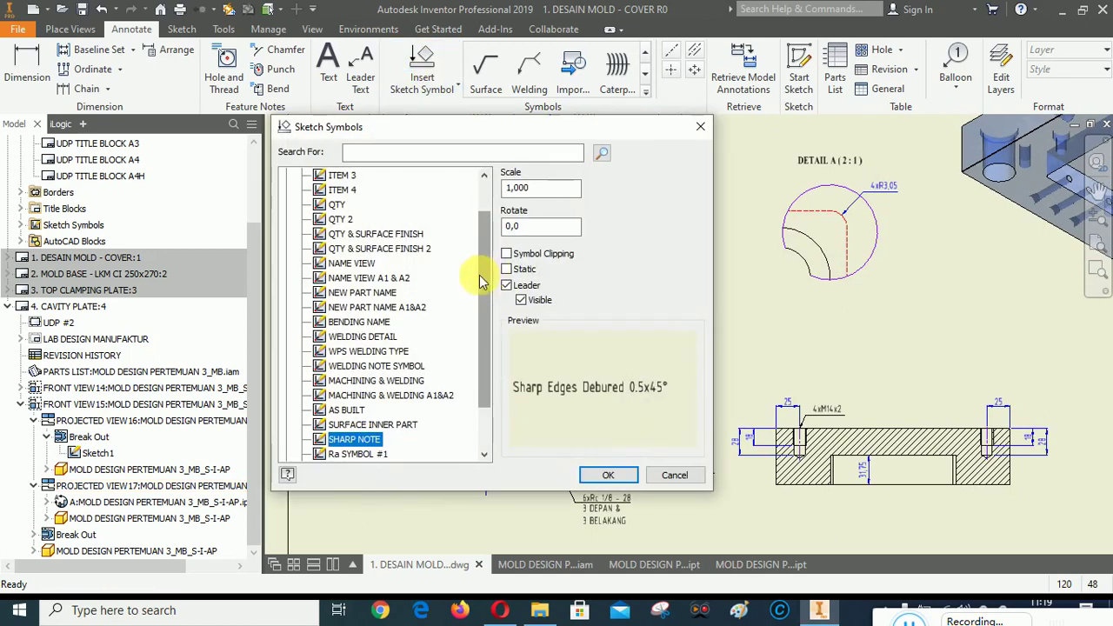
scroll(485, 287, "up", 1)
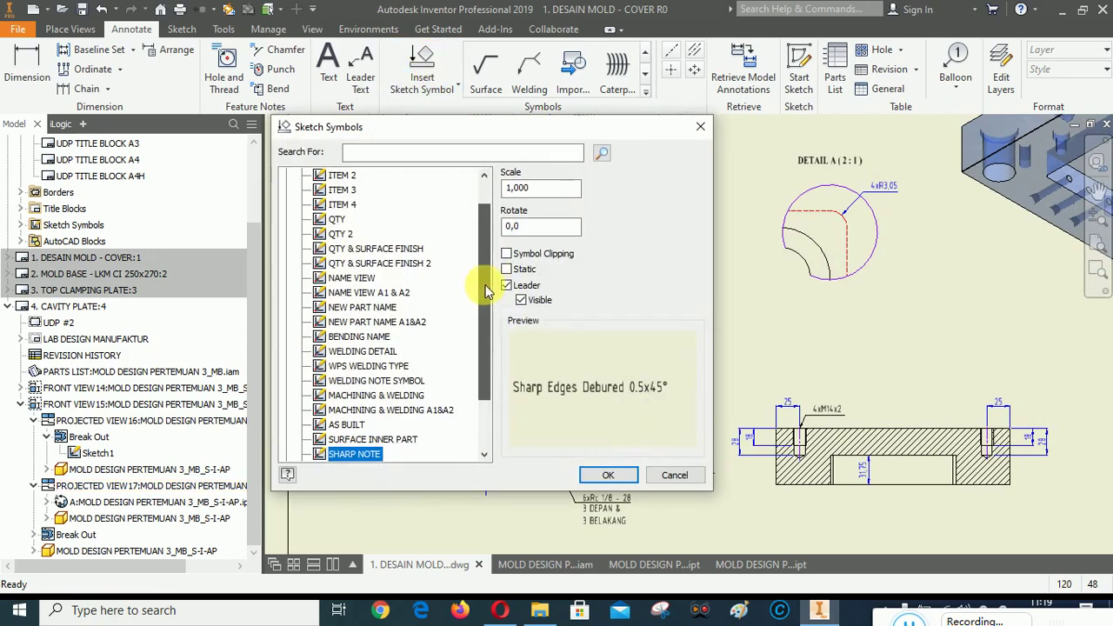
left_click(382, 293)
left_click(608, 474)
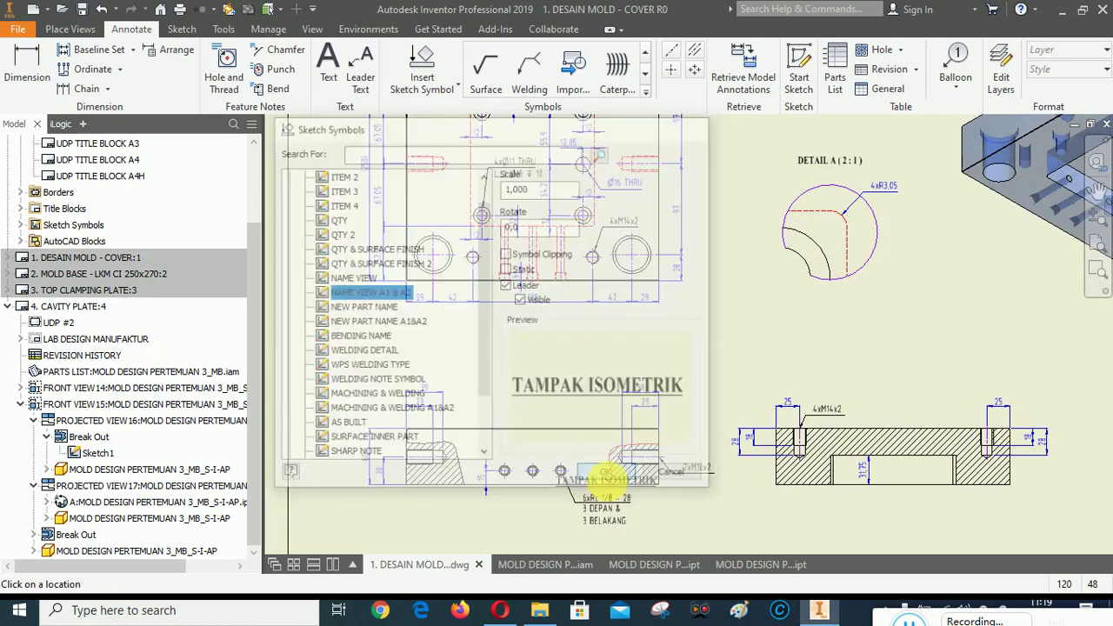
scroll(535, 465, "up", 3)
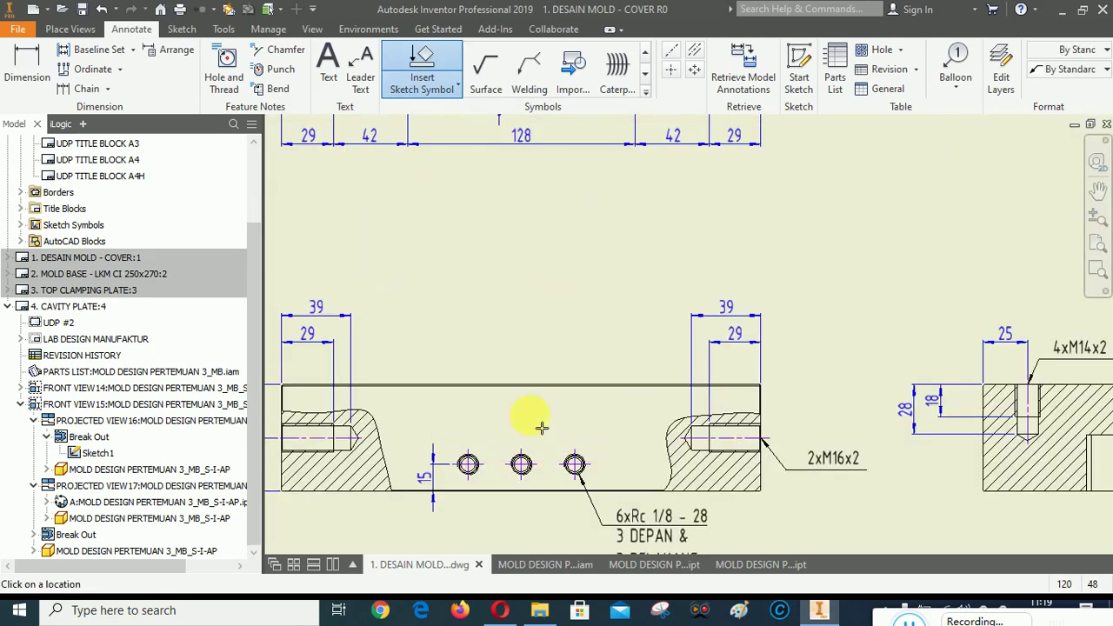
left_click(540, 426)
right_click(540, 427)
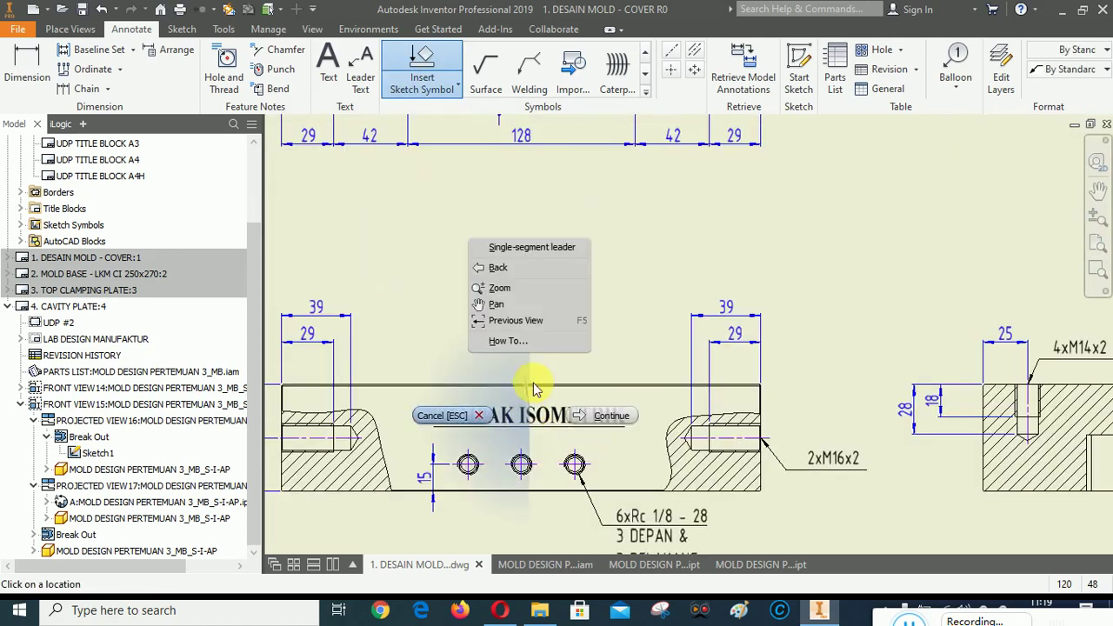
left_click(609, 417)
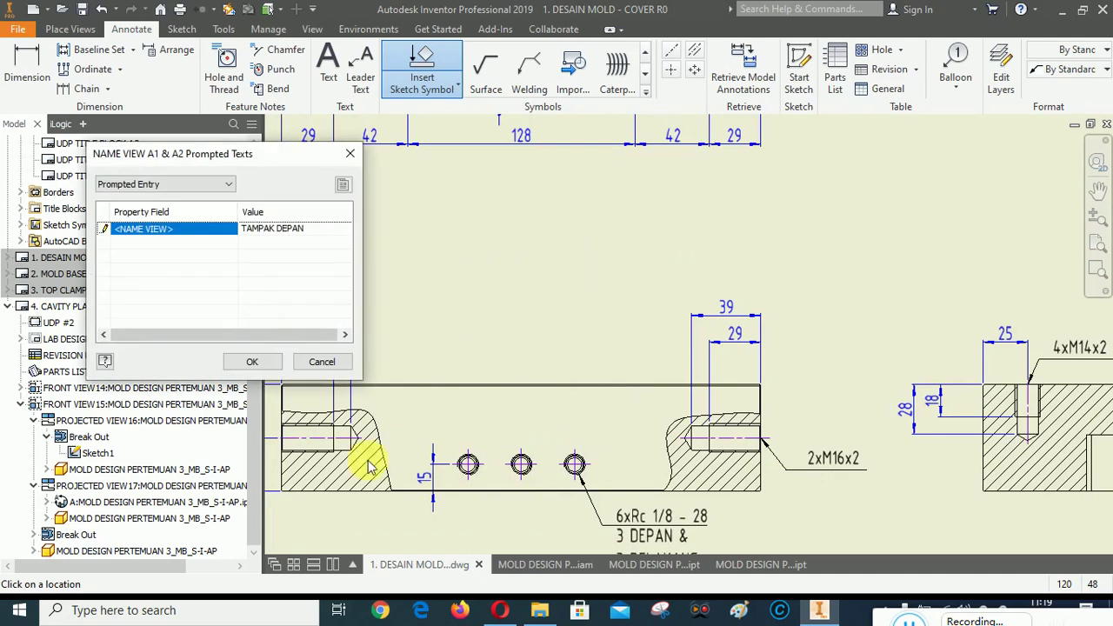
left_click(254, 364)
Place another view name symbol on the section view with the text TAMPAK KANAN.
scroll(459, 247, "down", 5)
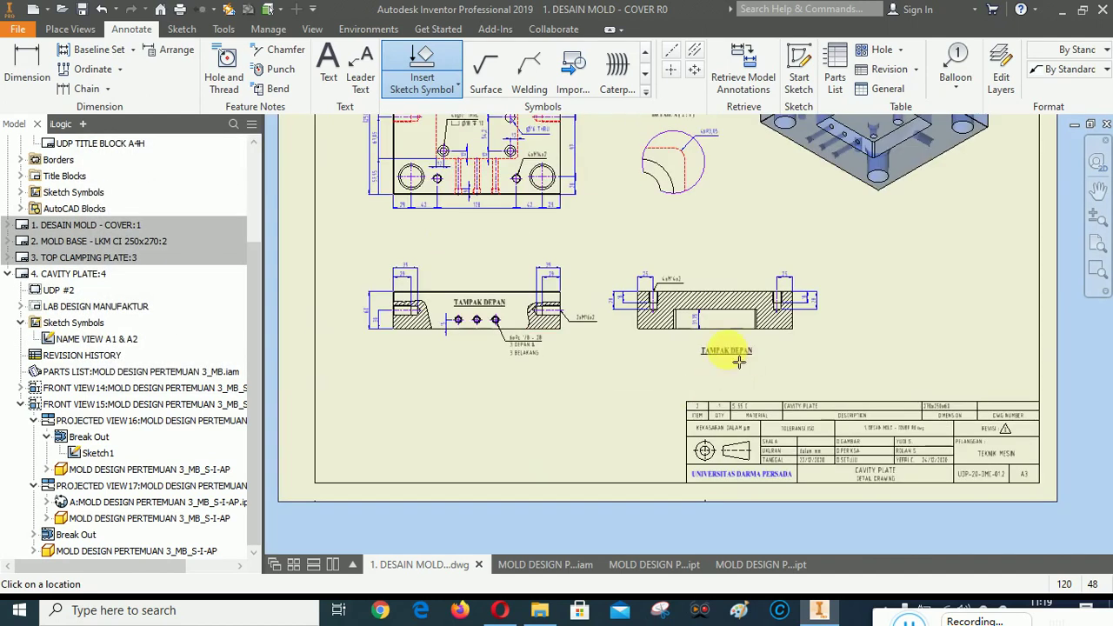
scroll(737, 361, "up", 5)
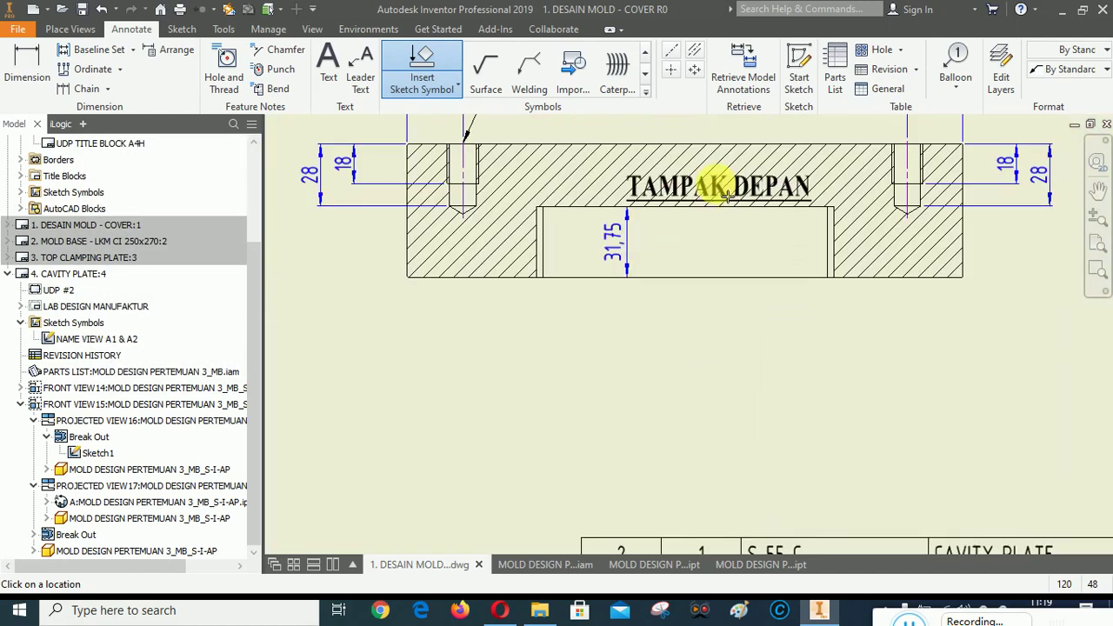
right_click(708, 181)
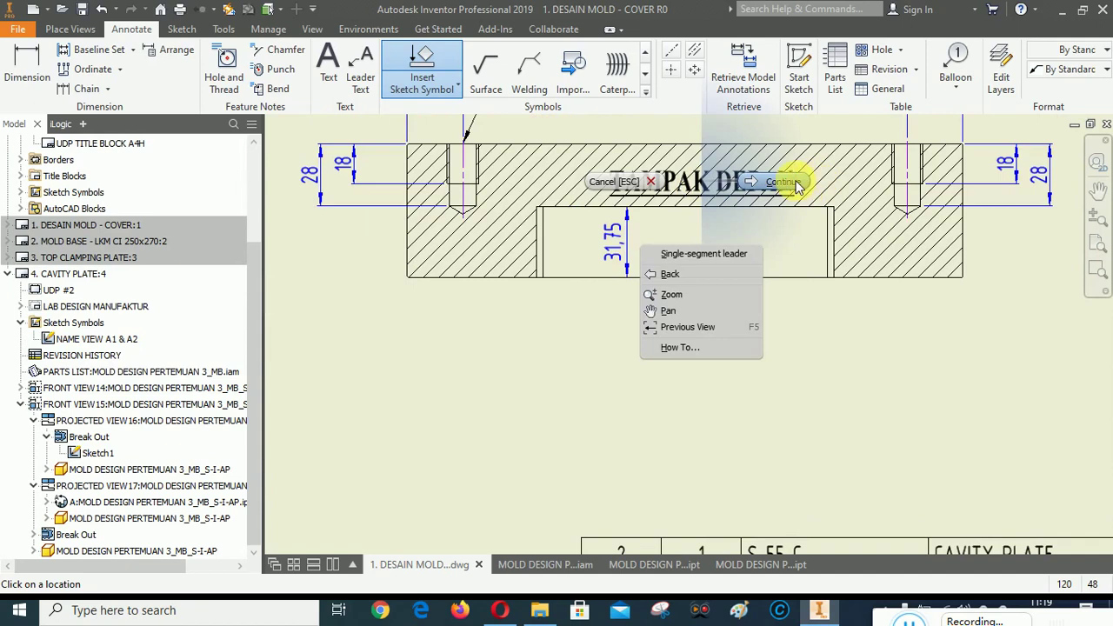
left_click(787, 182)
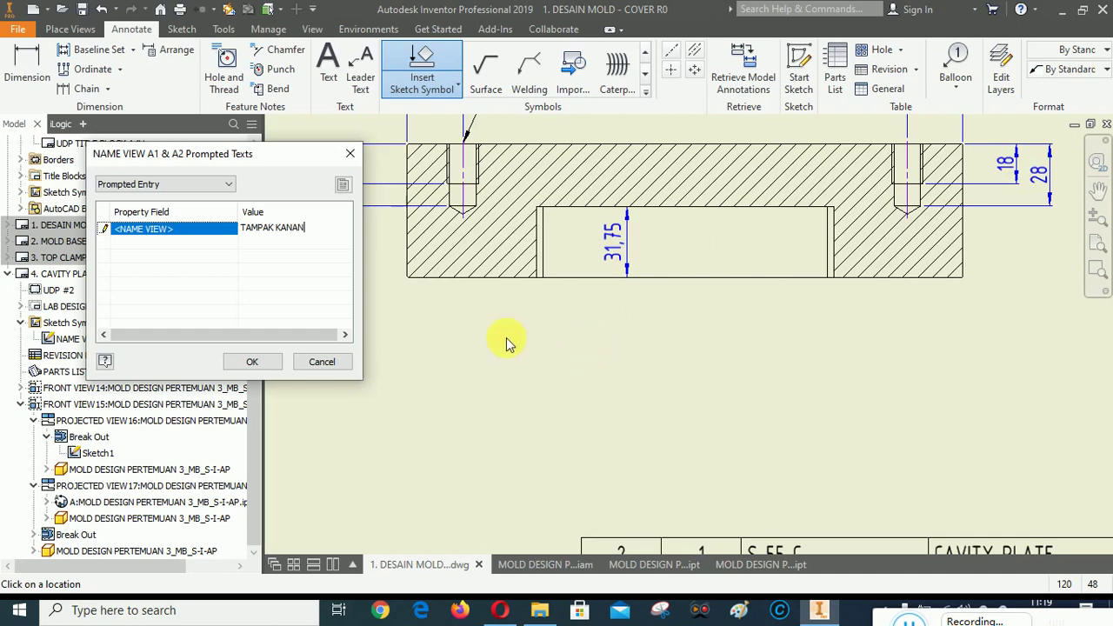
left_click(252, 362)
Place a view name symbol inside the top view with the text TAMPAK ATAS.
scroll(785, 428, "down", 3)
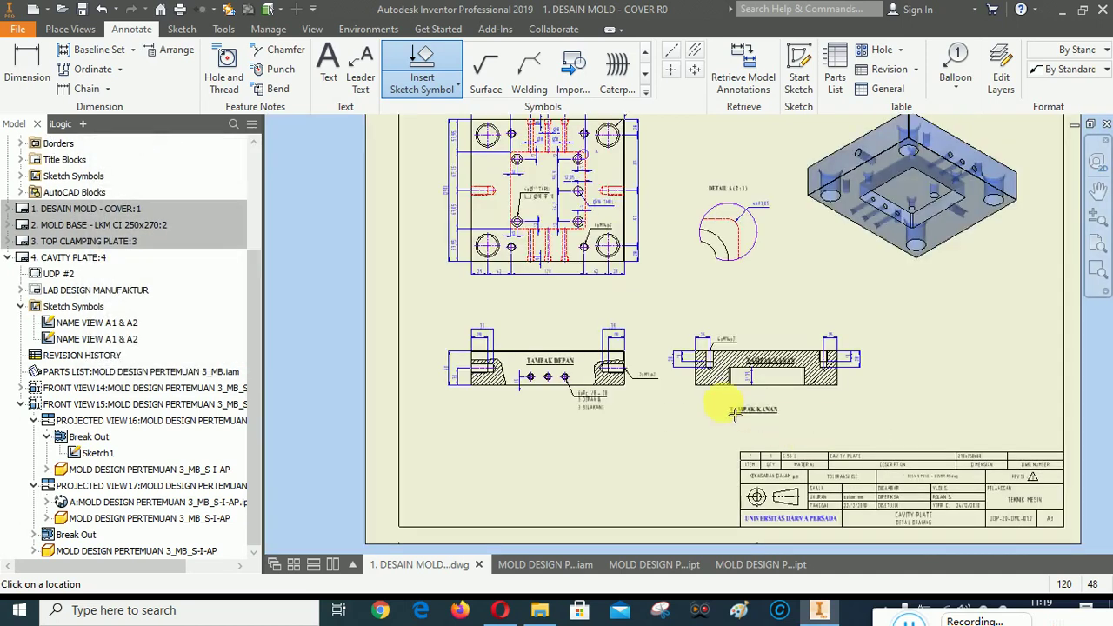
scroll(550, 202, "up", 3)
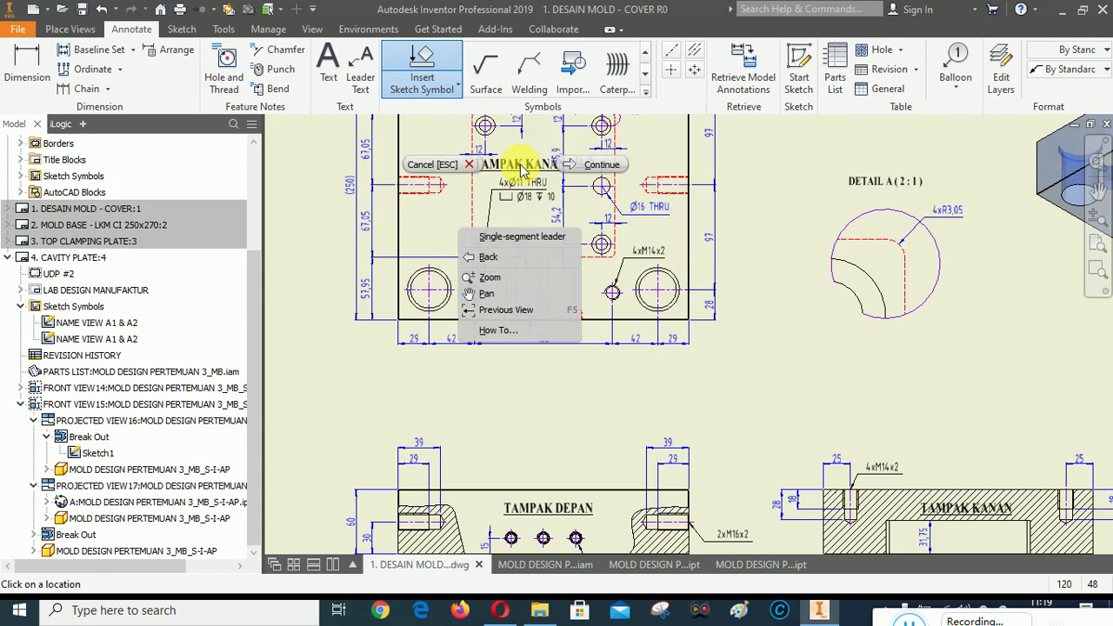
left_click(594, 165)
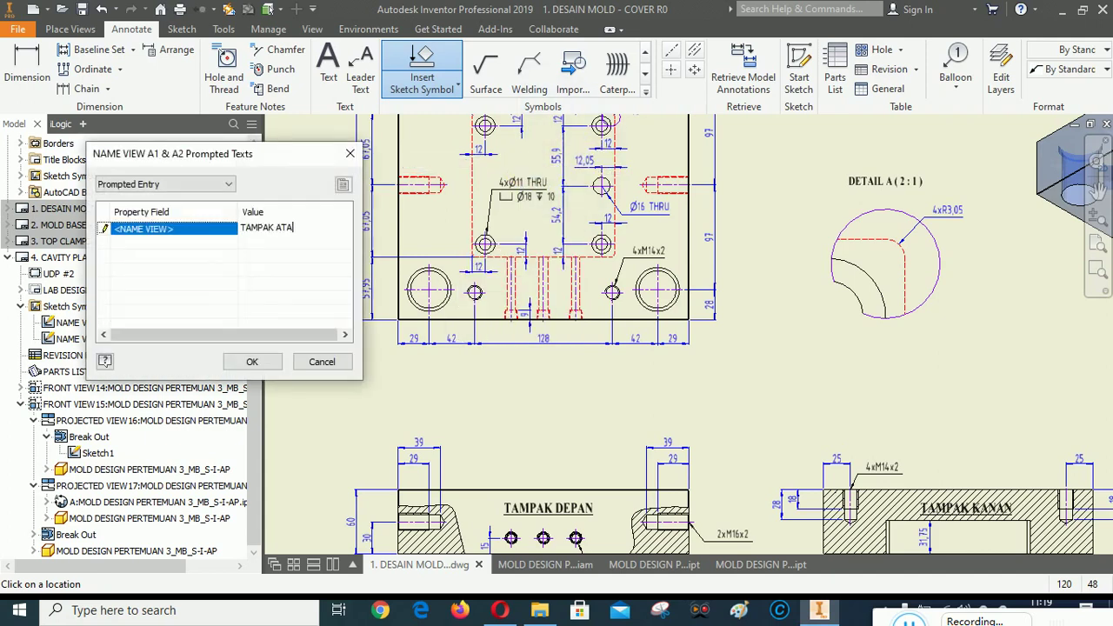
type("TAMPAK ATAS")
left_click(252, 362)
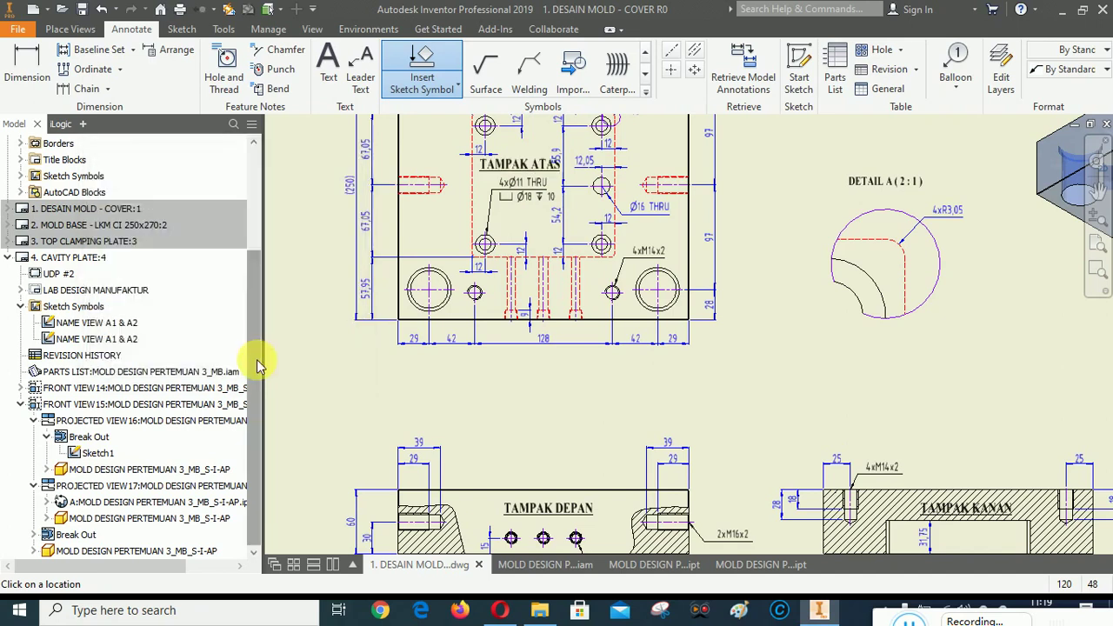
Place a view name symbol on the isometric view with the text TAMPAK ISOMETRIK.
scroll(470, 357, "down", 3)
scroll(621, 323, "up", 2)
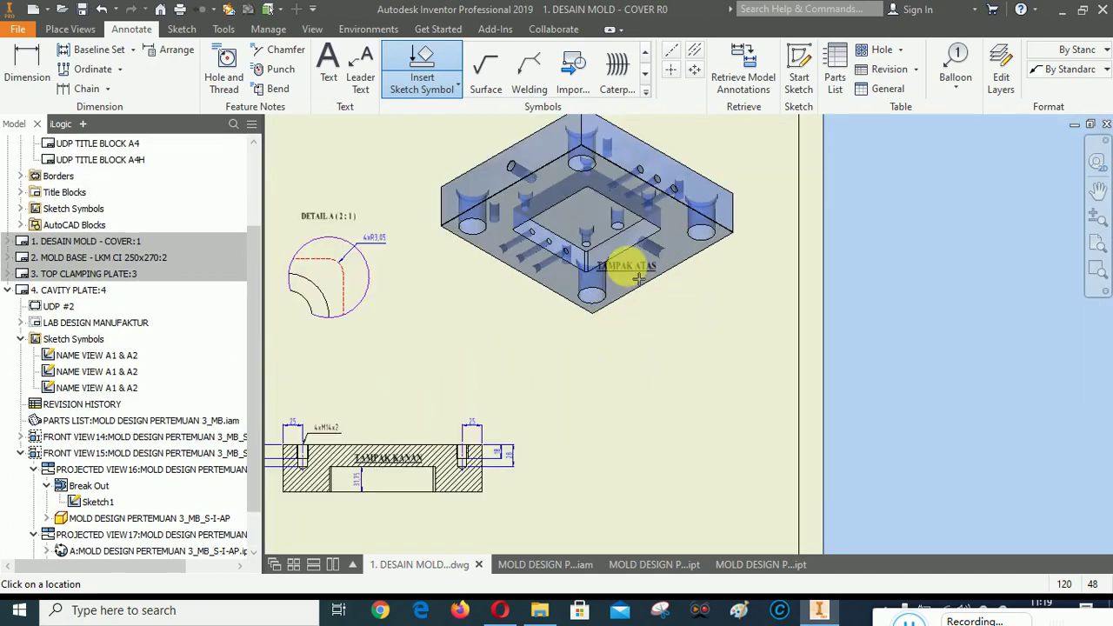
right_click(639, 277)
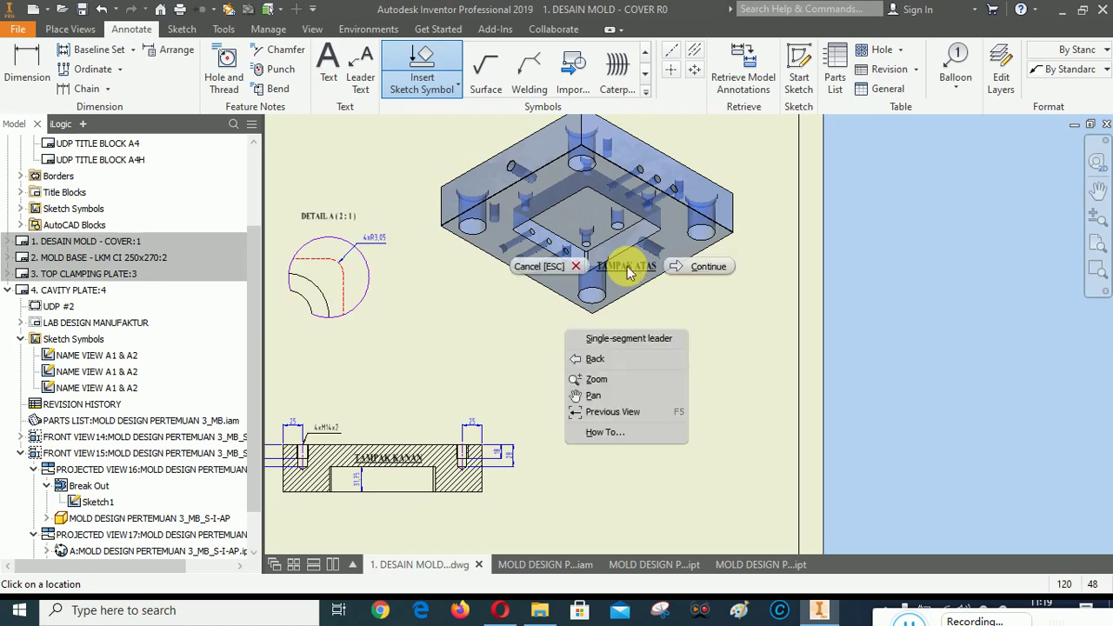
left_click(702, 268)
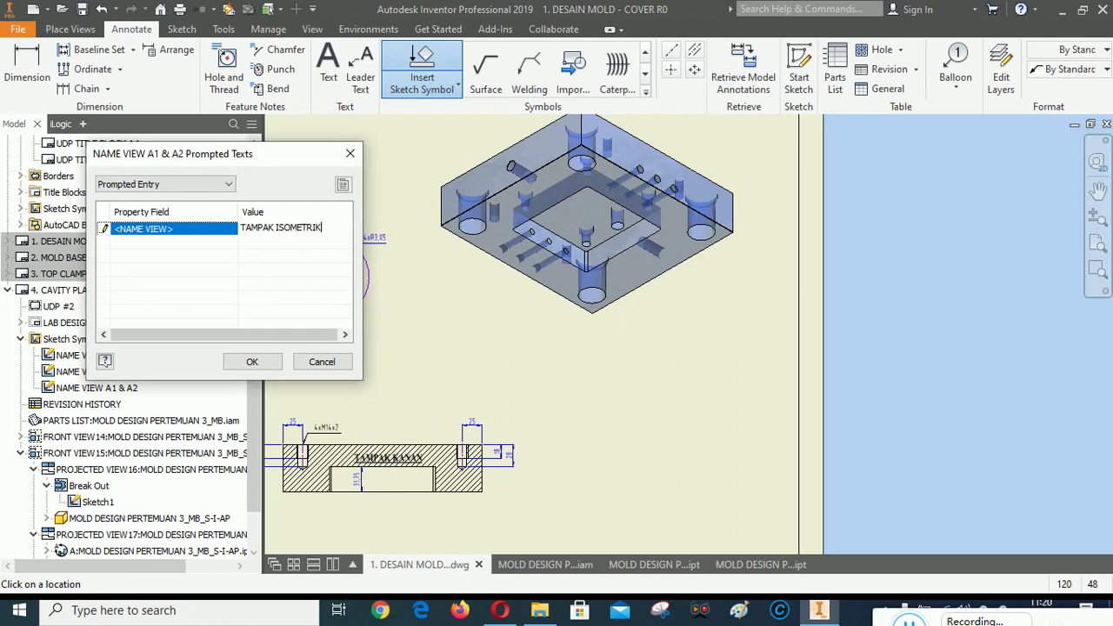
left_click(252, 361)
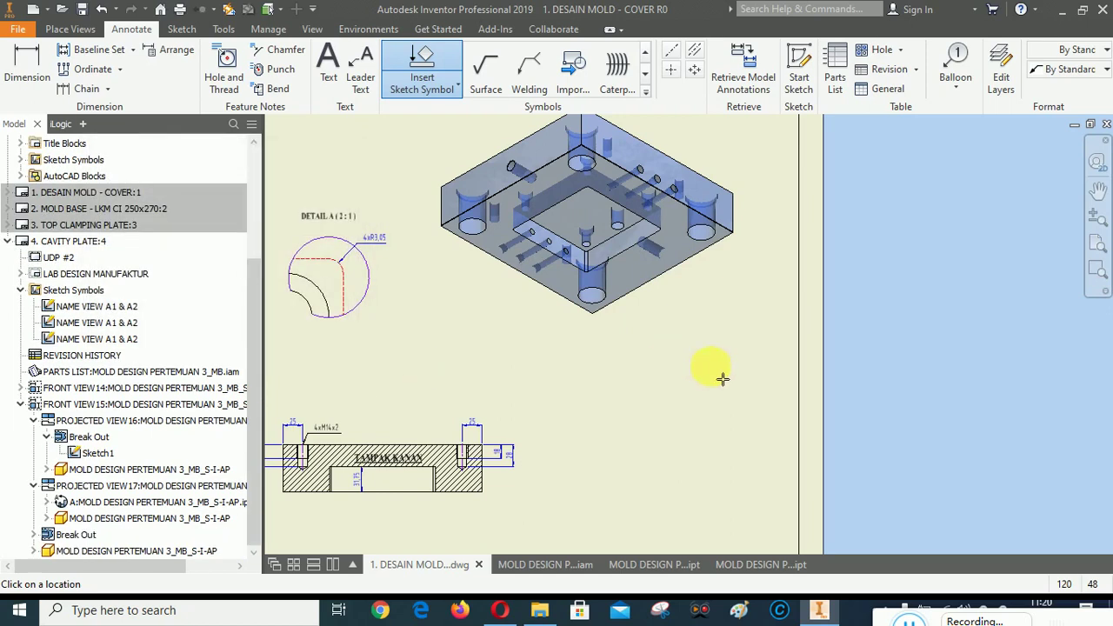
right_click(738, 367)
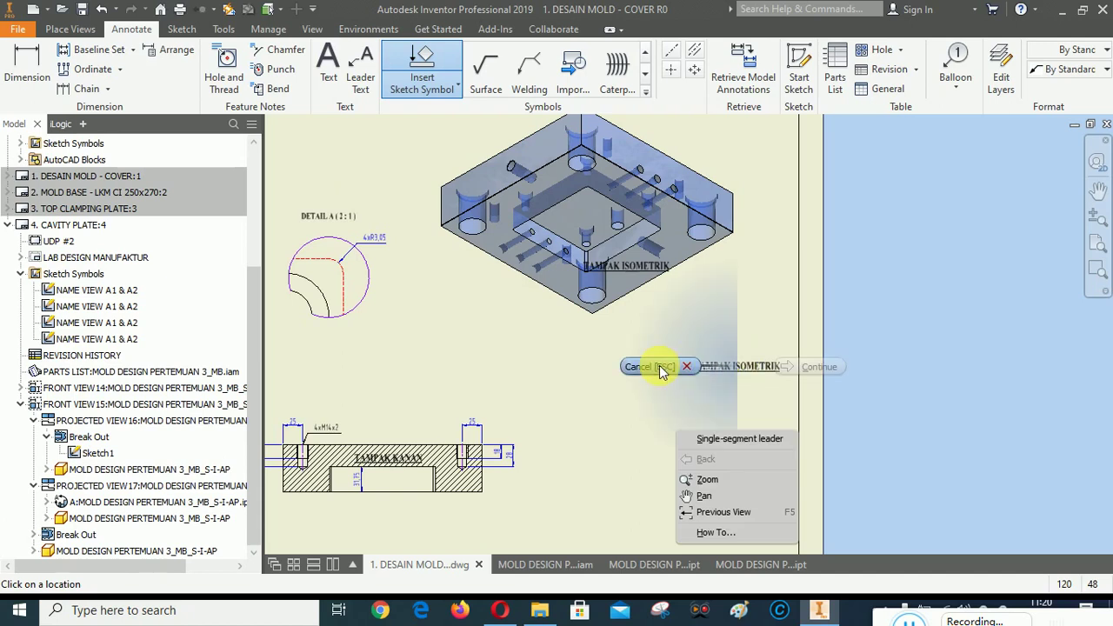
left_click(661, 370)
Move the TAMPAK ISOMETRIK label below the isometric view and the TAMPAK ATAS label below the top view's dimensions.
left_click_drag(628, 266, 581, 341)
left_click(738, 387)
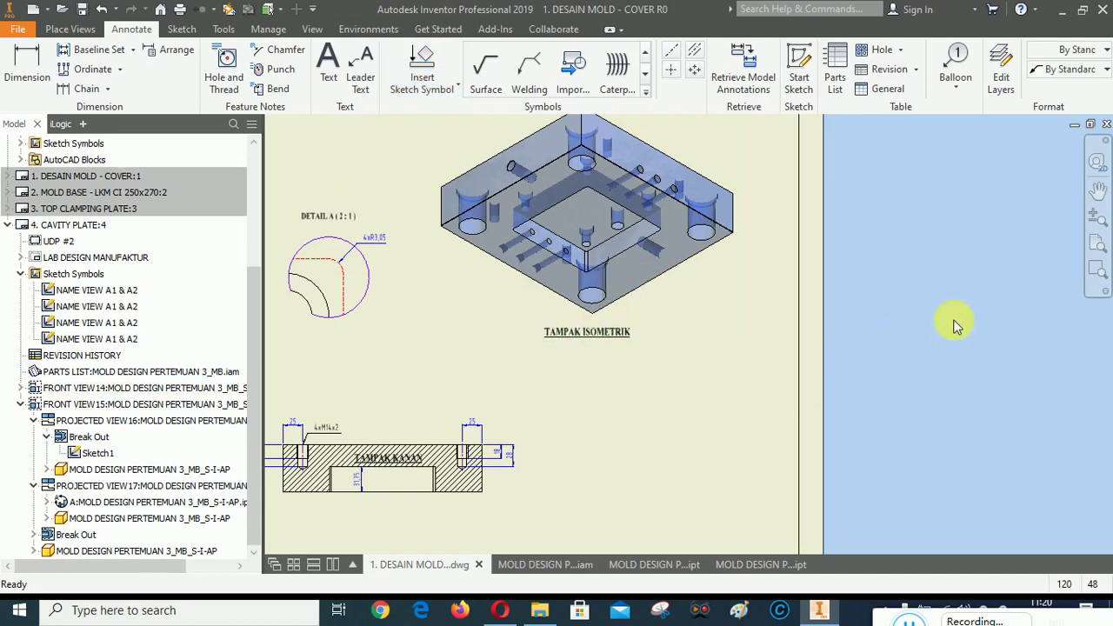
scroll(969, 323, "up", 5)
scroll(600, 350, "down", 6)
scroll(680, 363, "up", 3)
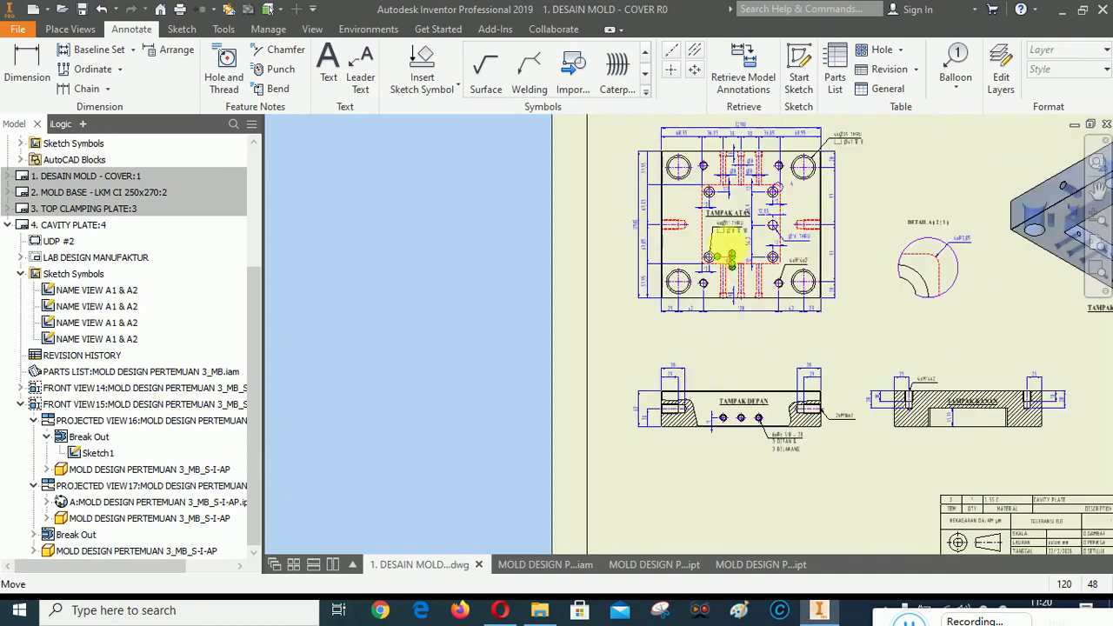
left_click(724, 208)
left_click_drag(737, 298, 743, 329)
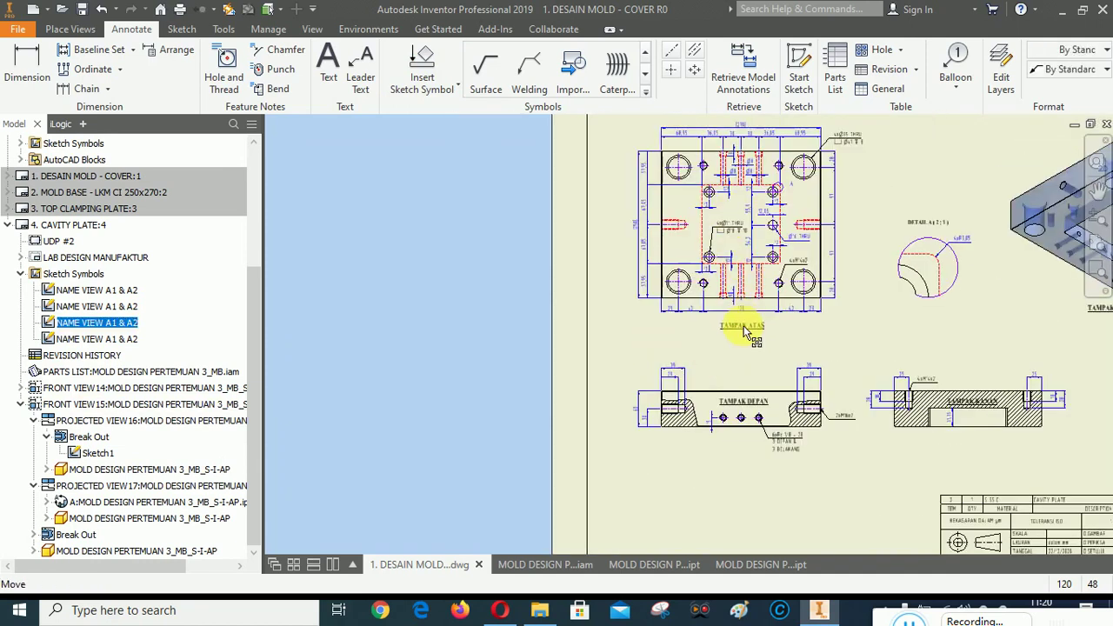
Move the TAMPAK DEPAN label below the front view and the TAMPAK KANAN label below the section view.
scroll(788, 482, "down", 3)
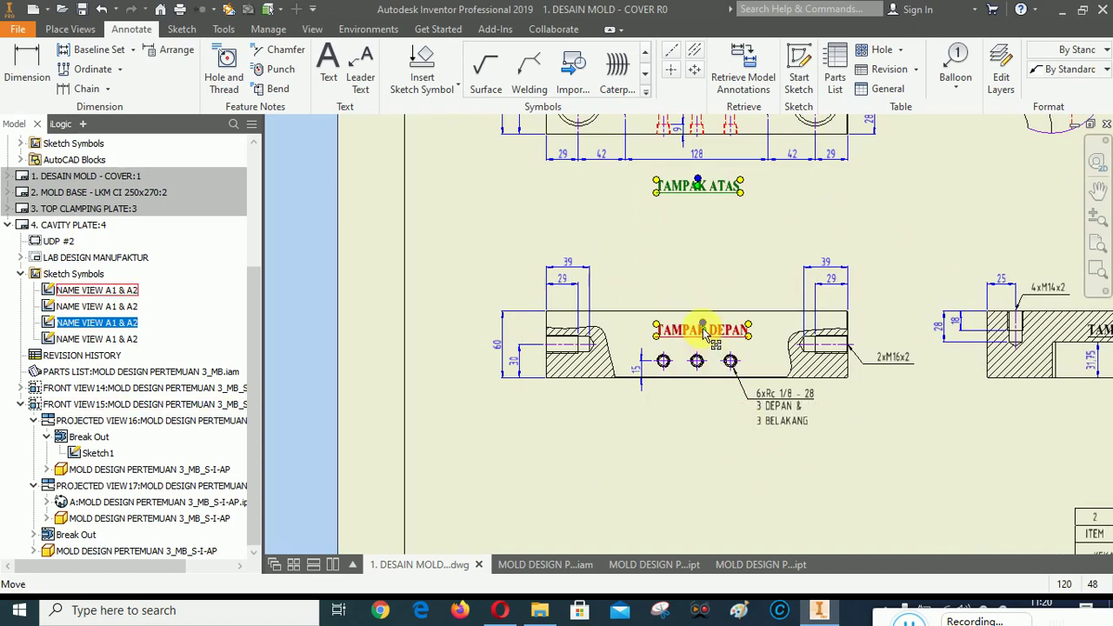
mouse_move(704, 335)
left_mouse_down()
mouse_move(708, 455)
mouse_move(698, 445)
left_mouse_up()
scroll(609, 408, "up", 4)
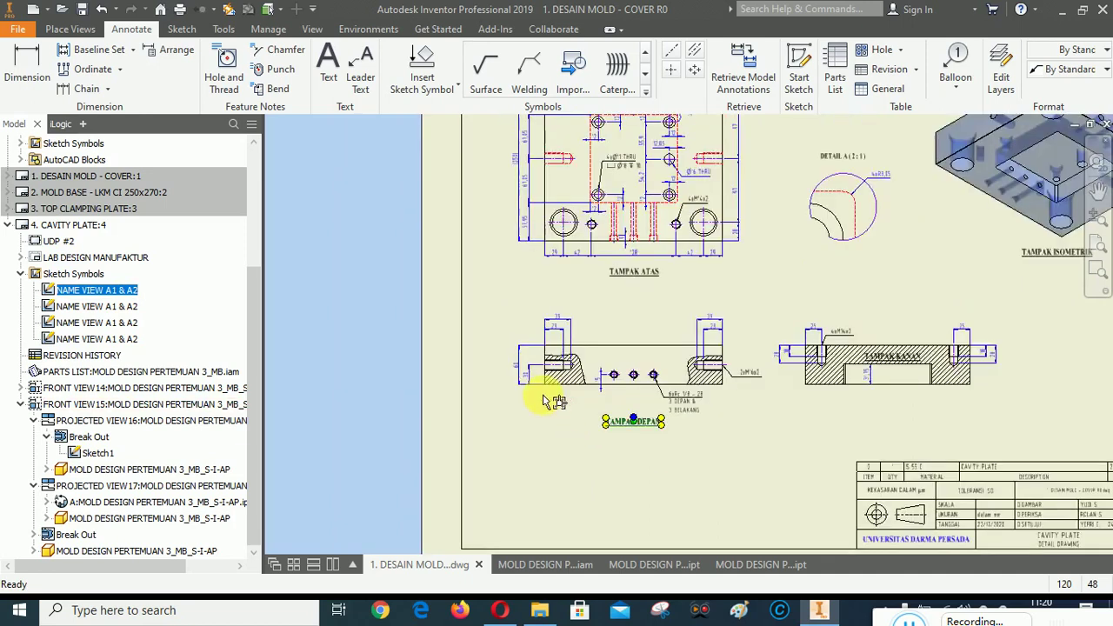
scroll(765, 341, "down", 4)
left_click_drag(765, 303, 754, 400)
scroll(700, 396, "up", 3)
Examine the cavity plate's title block for fields that are still empty.
left_click(1098, 189)
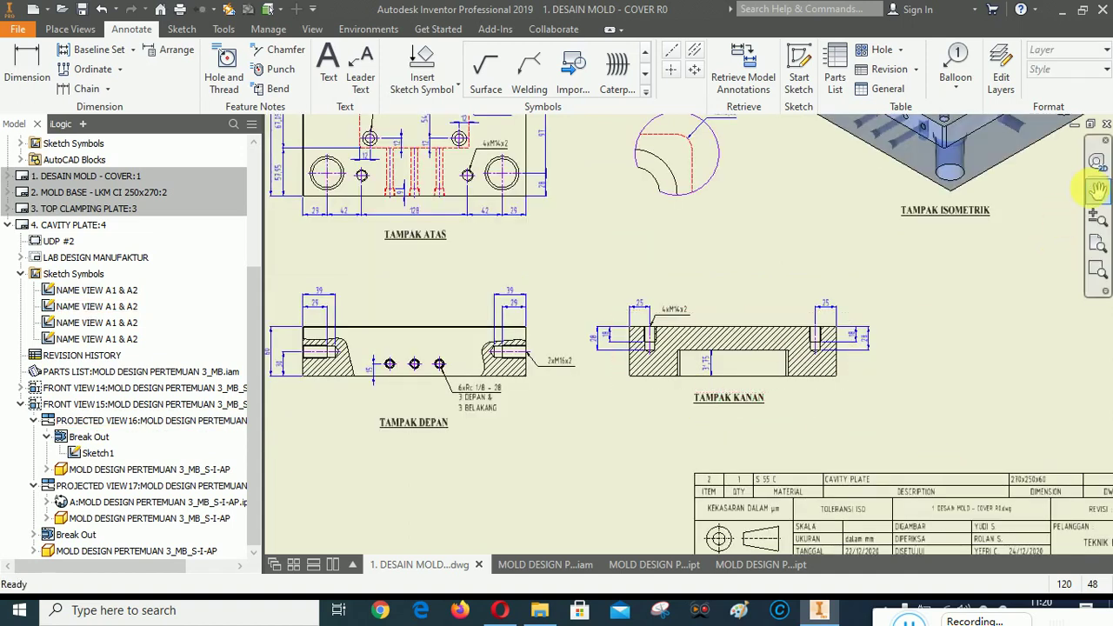
left_click_drag(796, 270, 693, 268)
left_click_drag(693, 354, 728, 268)
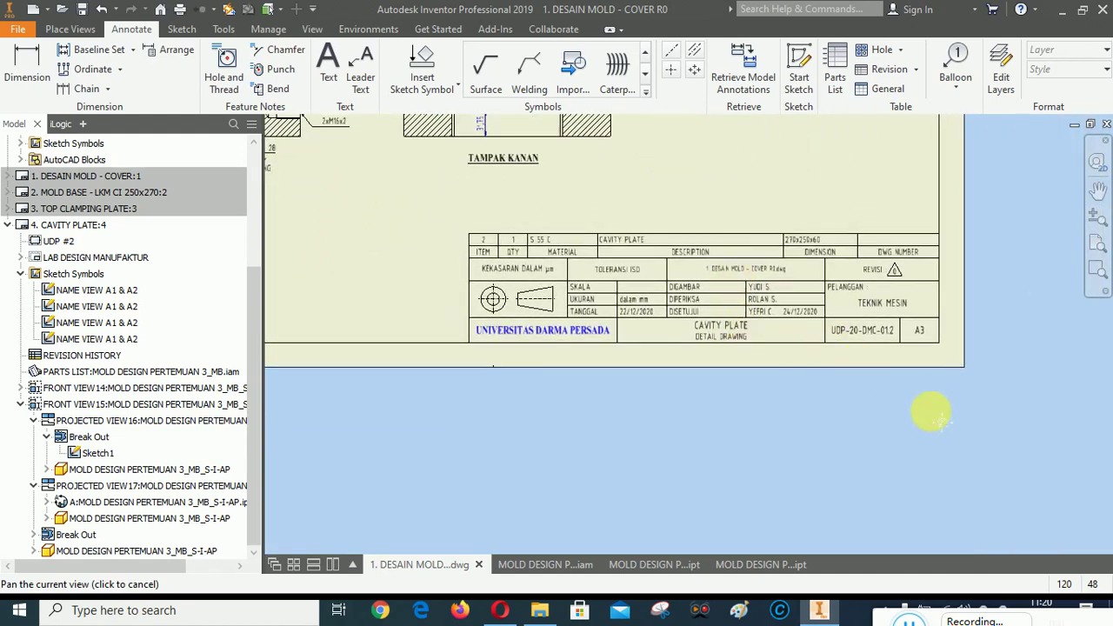
scroll(928, 412, "up", 3)
scroll(922, 392, "down", 2)
scroll(911, 355, "down", 2)
right_click(919, 261)
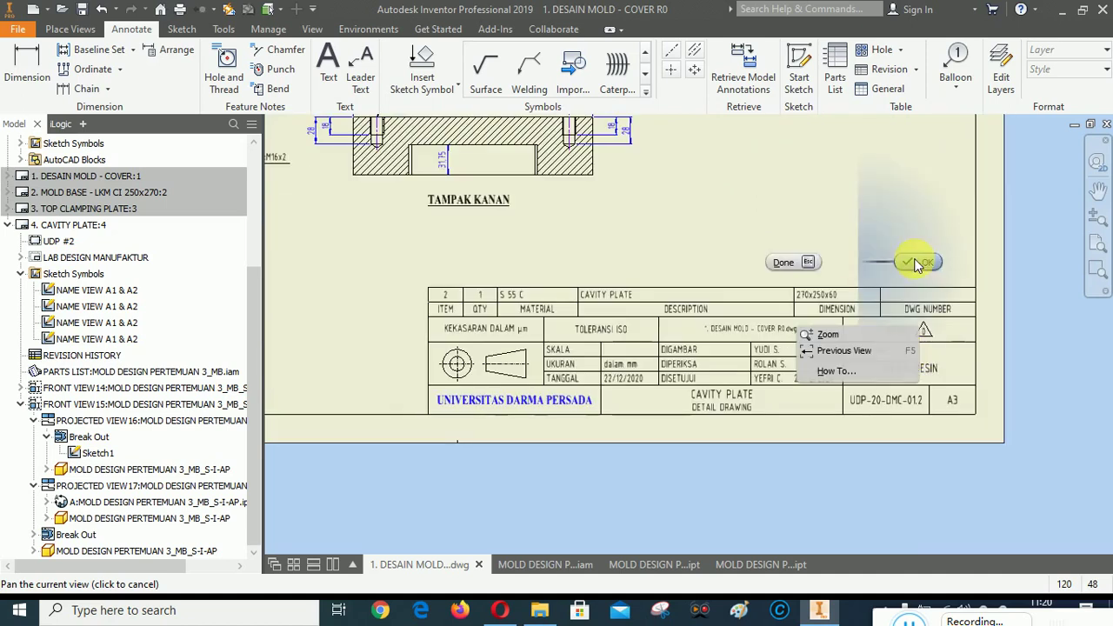
left_click(789, 261)
Check the front view's scale in its drawing view settings.
scroll(926, 470, "up", 3)
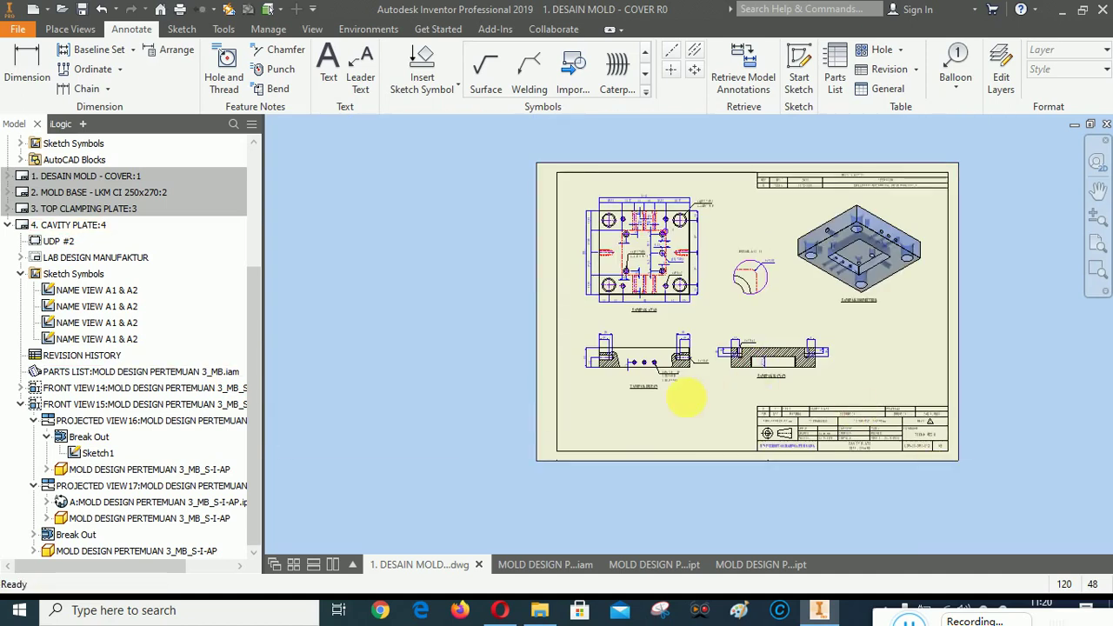
scroll(661, 356, "down", 2)
right_click(658, 298)
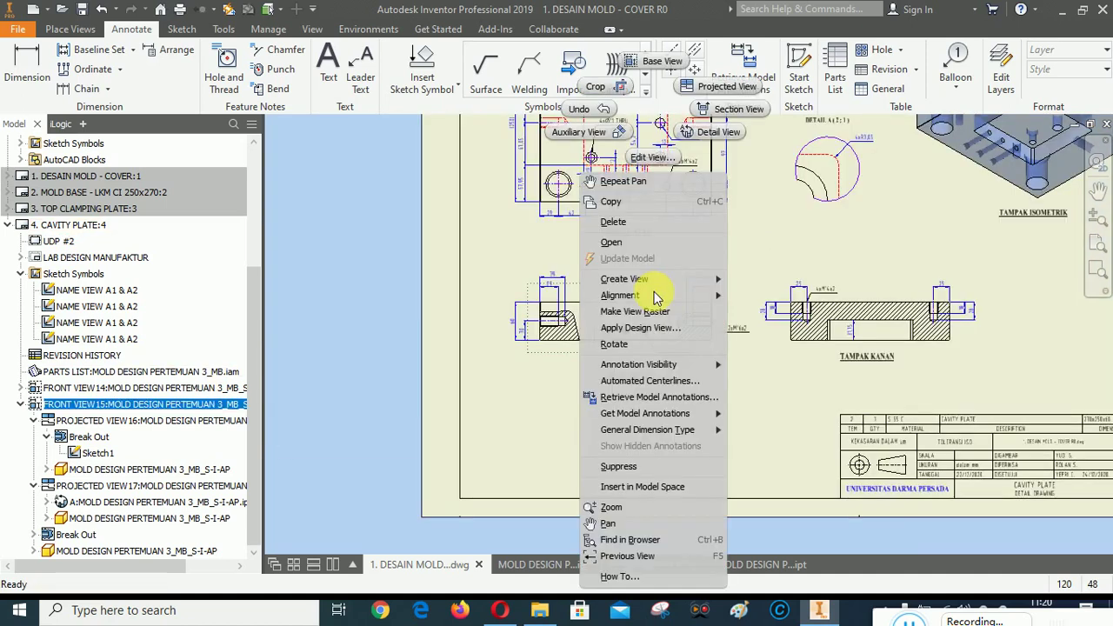
left_click(640, 161)
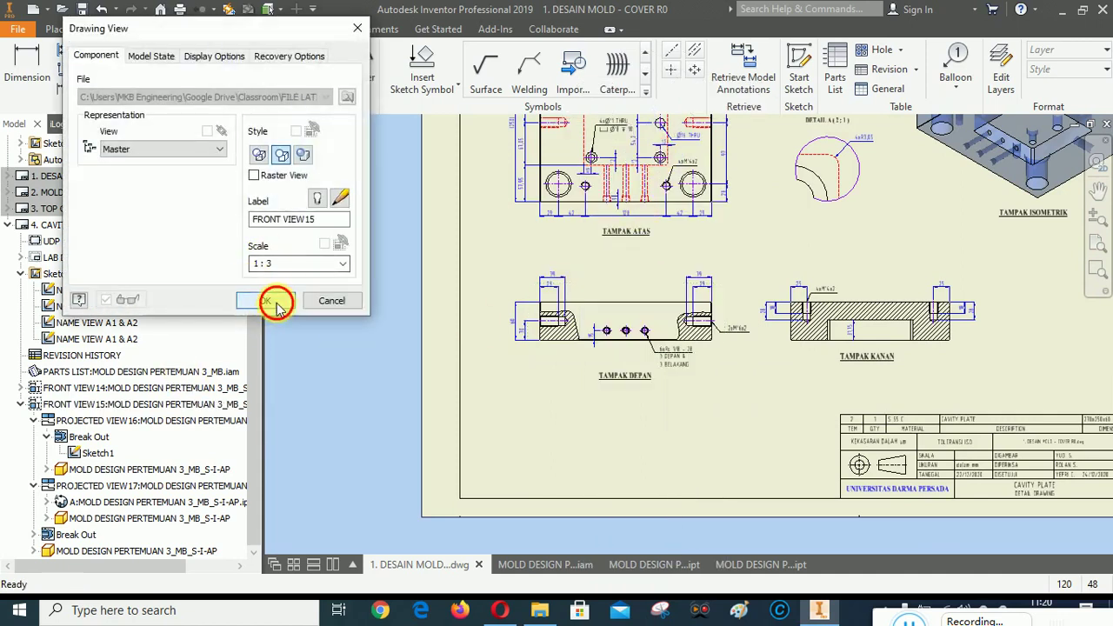
left_click(265, 298)
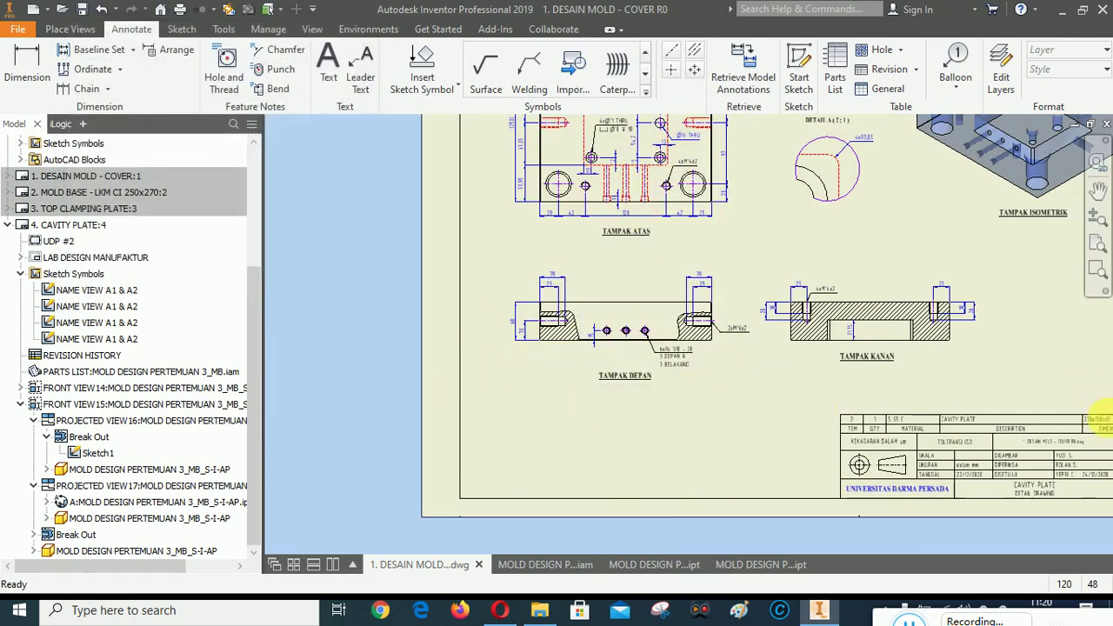
Set the SKALA property field of the cavity plate's title block to 1 : 3.
left_click(972, 439)
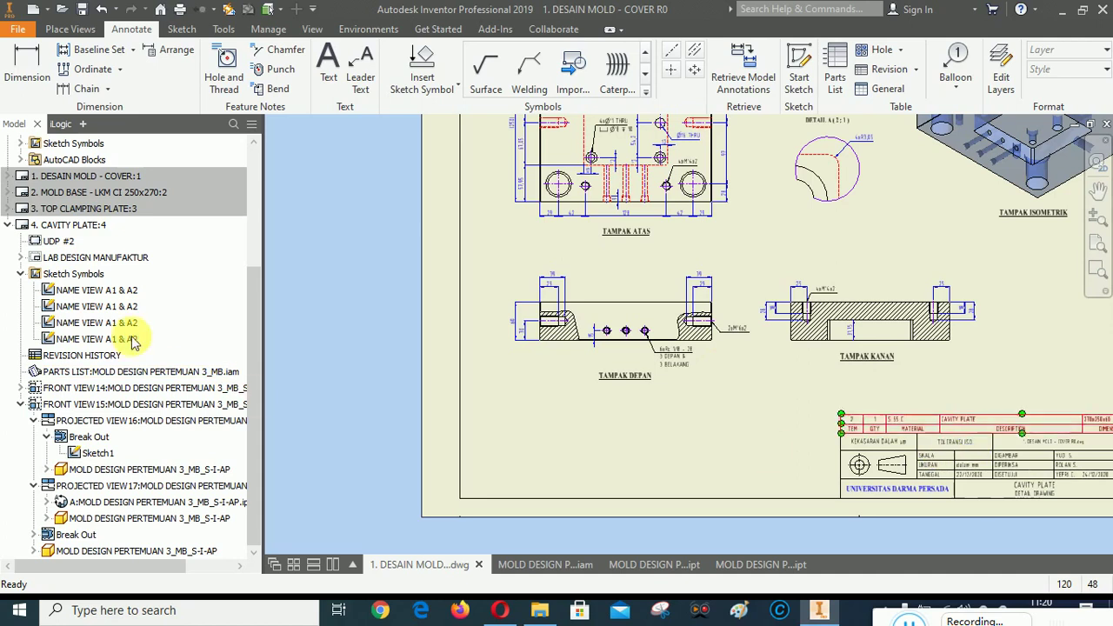
left_click(21, 259)
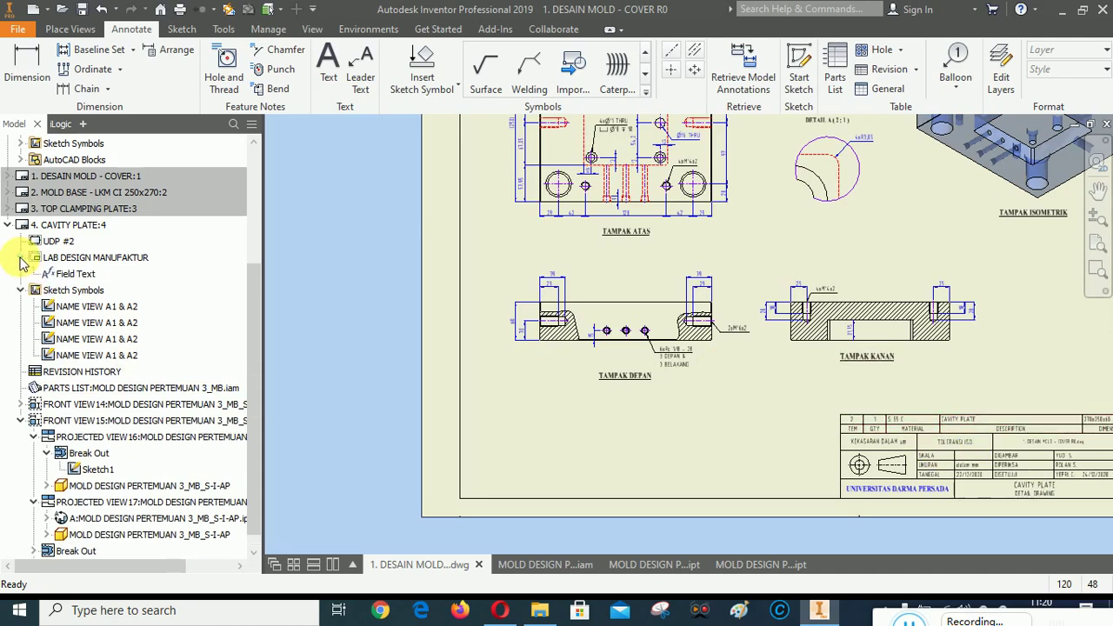
right_click(75, 276)
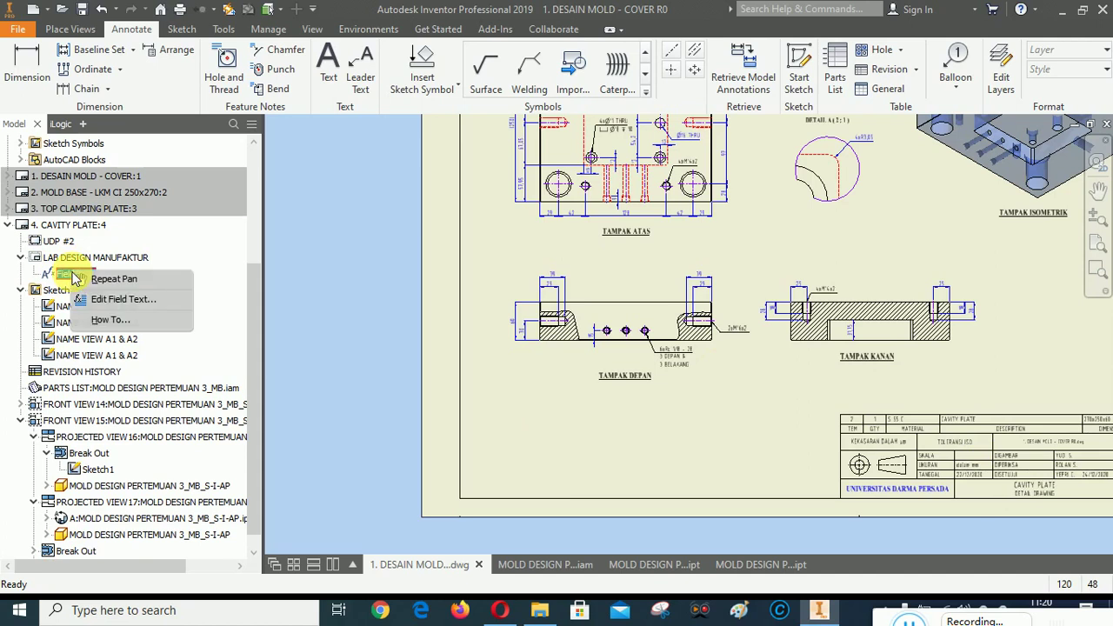
left_click(123, 300)
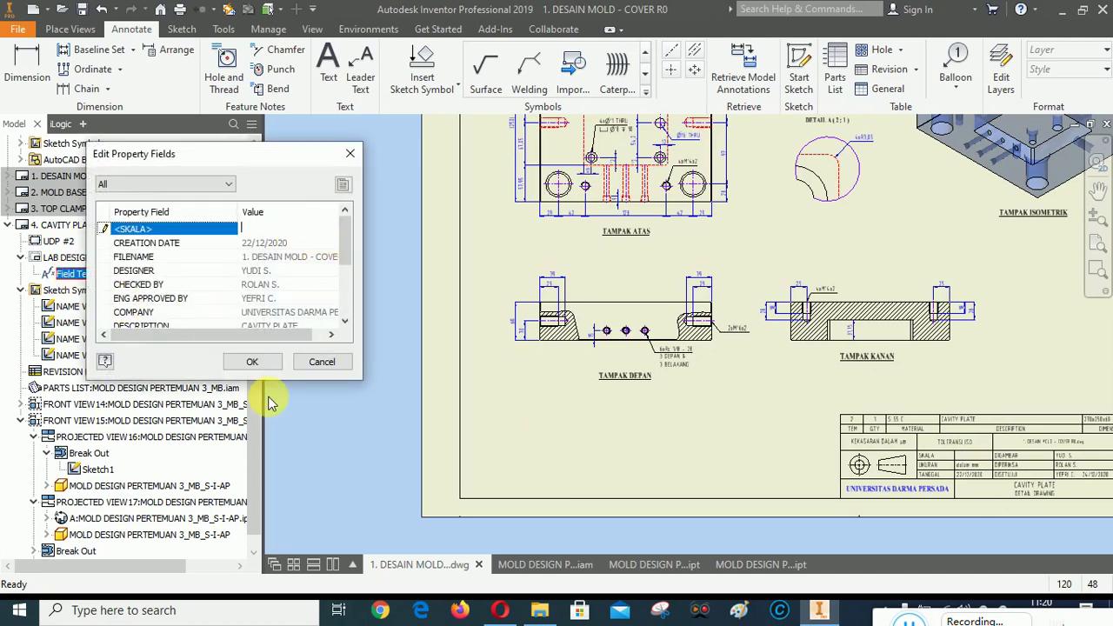
type("1 : 3")
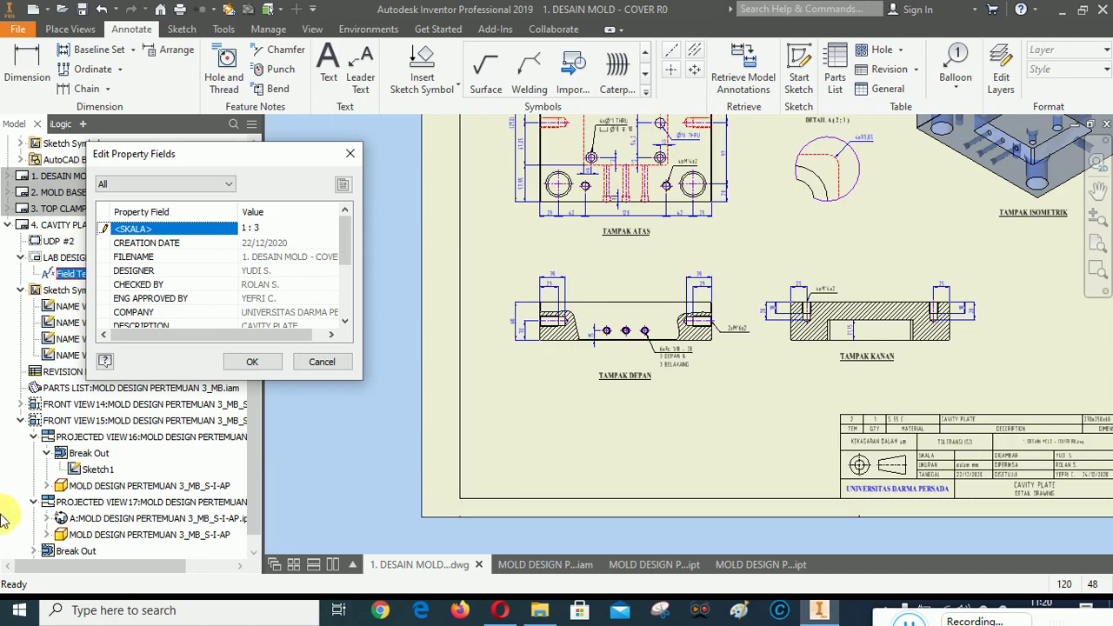
left_click(252, 362)
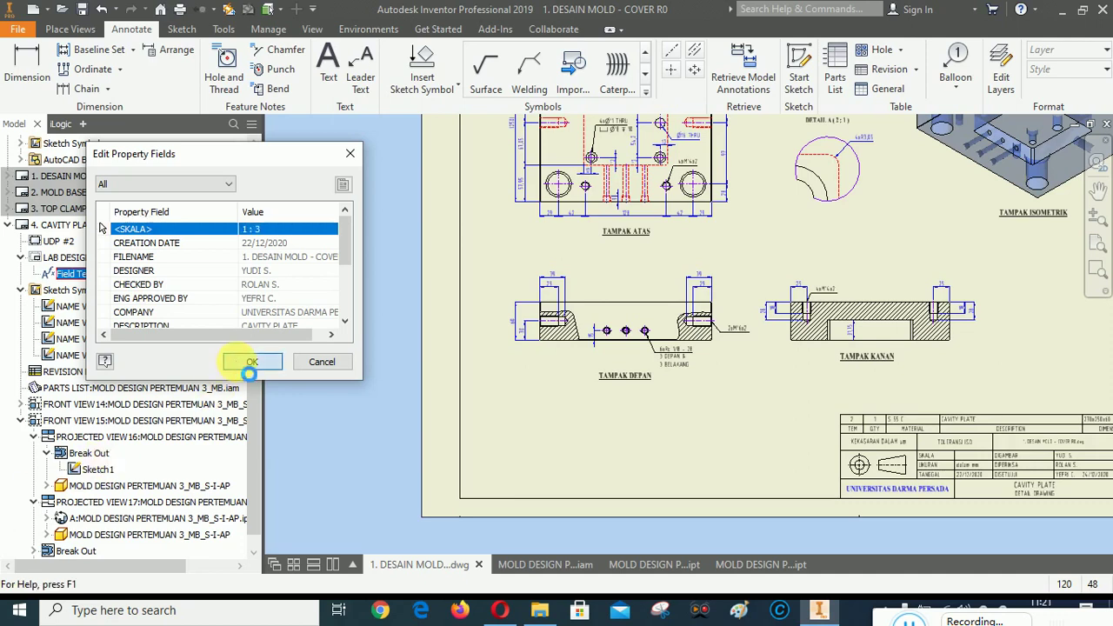
scroll(1058, 490, "up", 5)
scroll(820, 490, "down", 2)
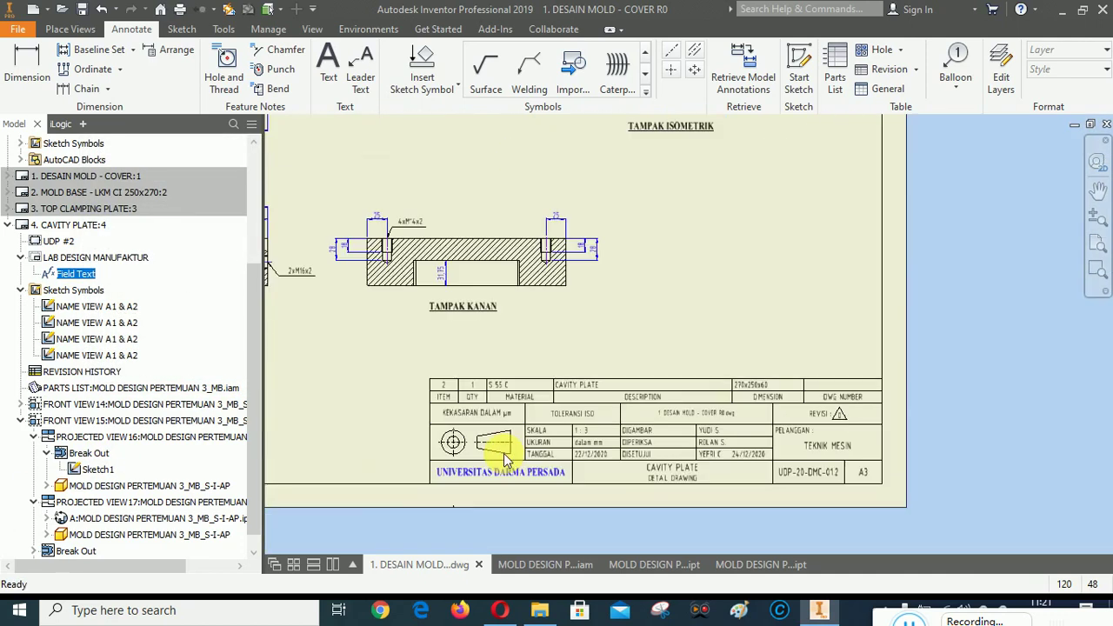
Examine the outer edges at the upper corners of the front view for small chamfers.
scroll(496, 447, "up", 1)
scroll(813, 485, "down", 4)
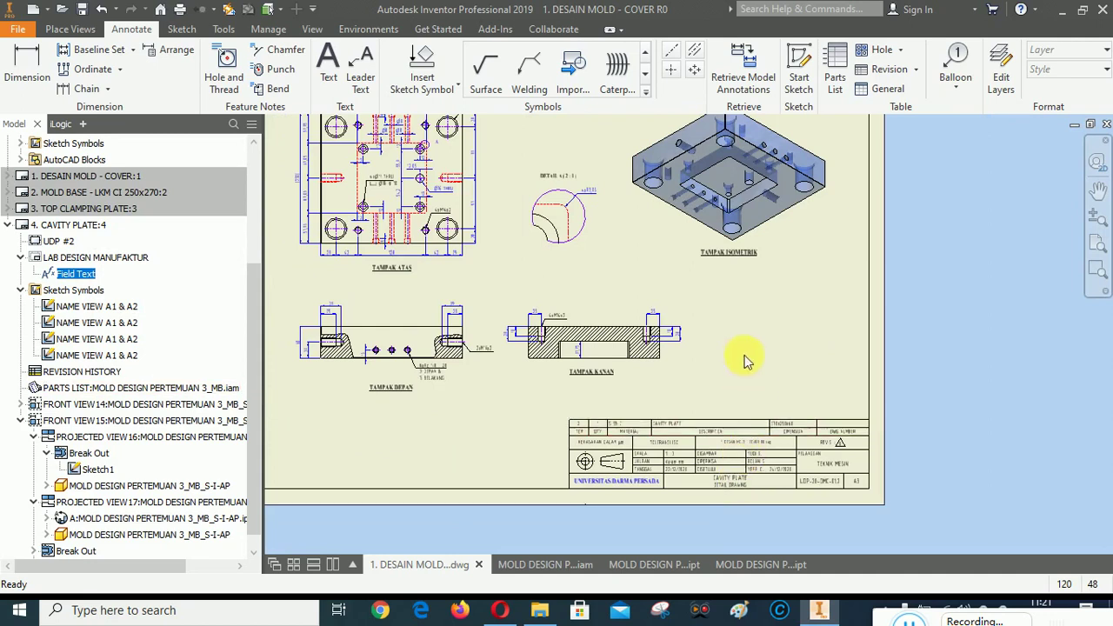
scroll(328, 339, "up", 5)
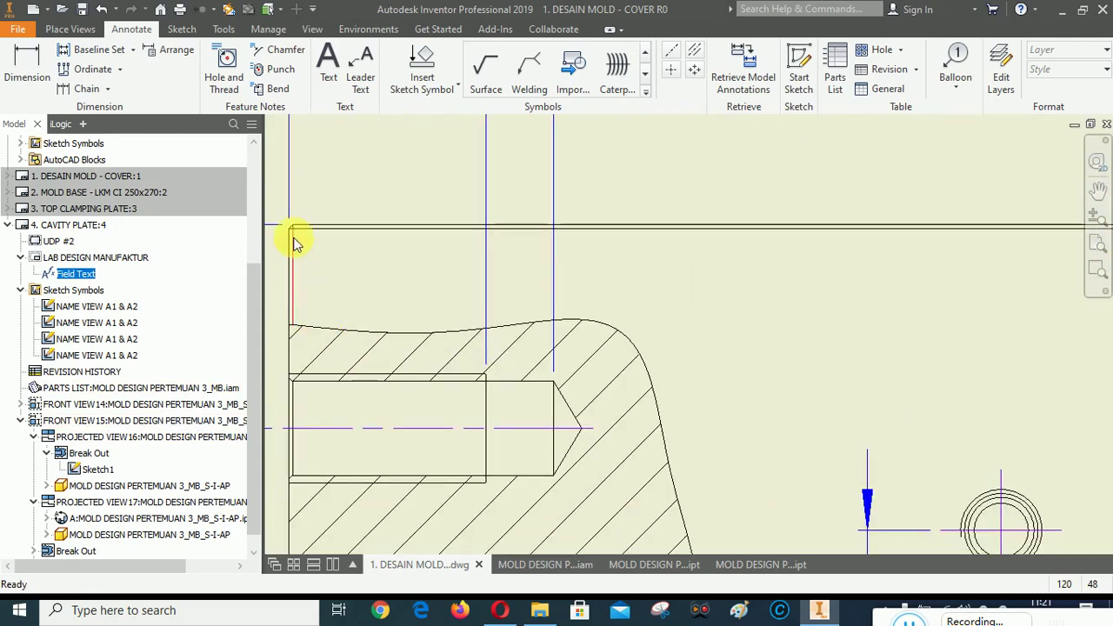
scroll(296, 230, "down", 1)
scroll(541, 325, "down", 4)
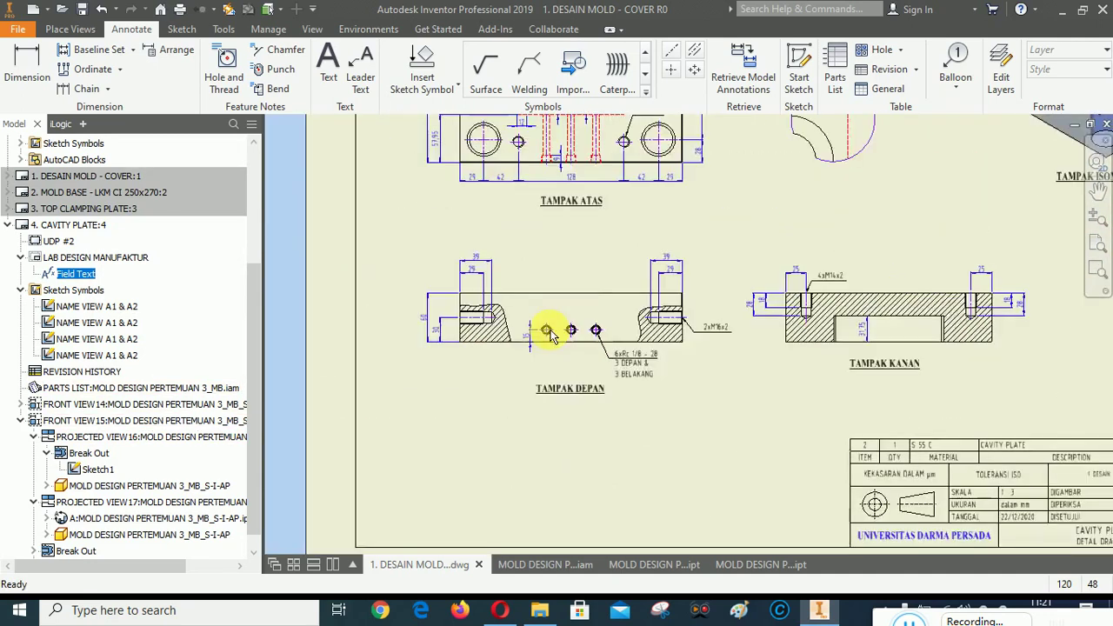
scroll(645, 310, "up", 3)
scroll(587, 320, "up", 3)
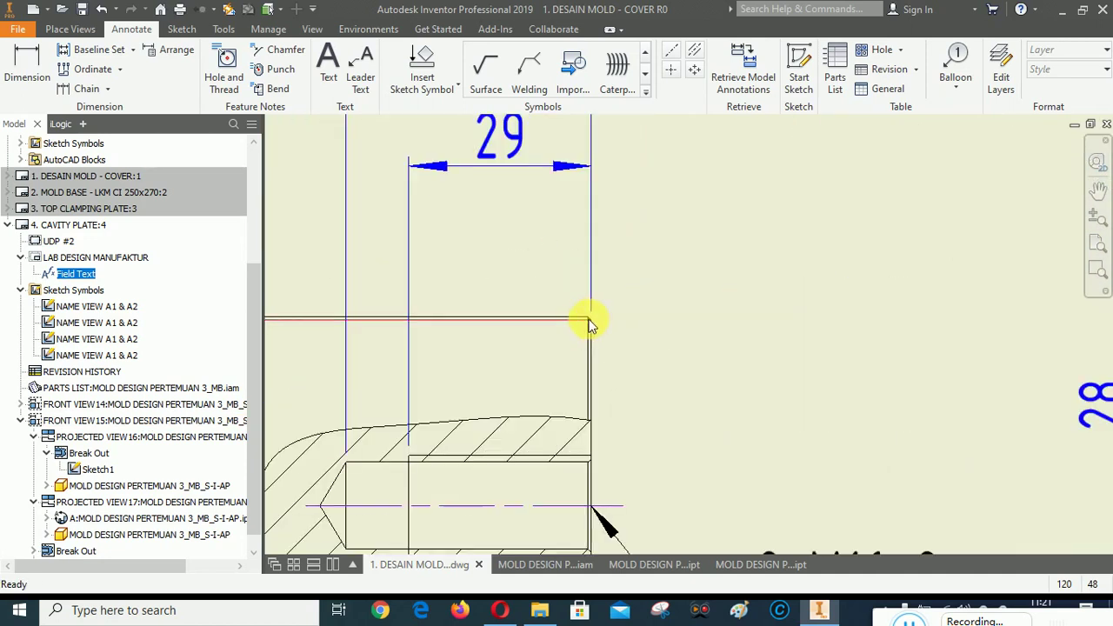
scroll(526, 287, "down", 5)
scroll(450, 338, "down", 3)
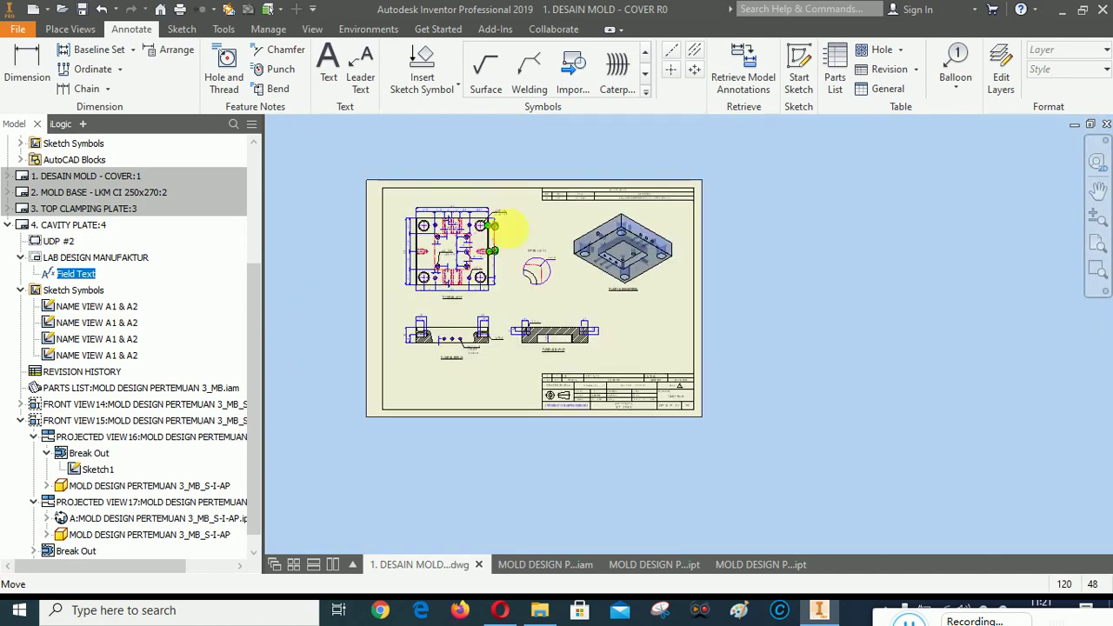
Insert the SHARP NOTE sketch symbol "Sharp Edges Debured 0.5x45°" just above the parts list's DWG NUMBER column.
scroll(683, 373, "up", 5)
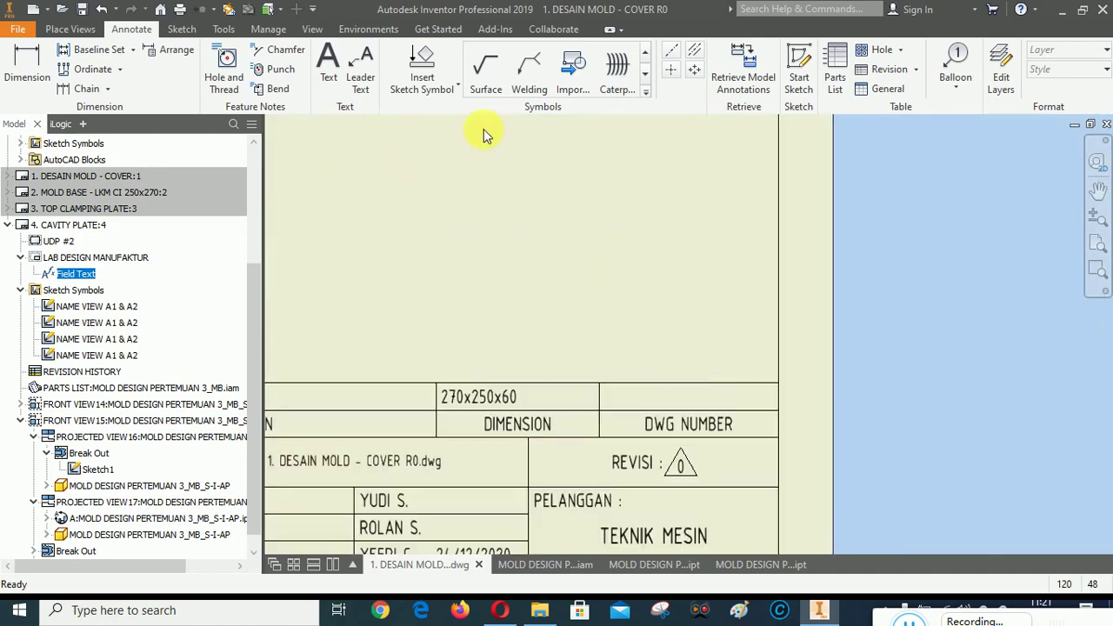
left_click(421, 59)
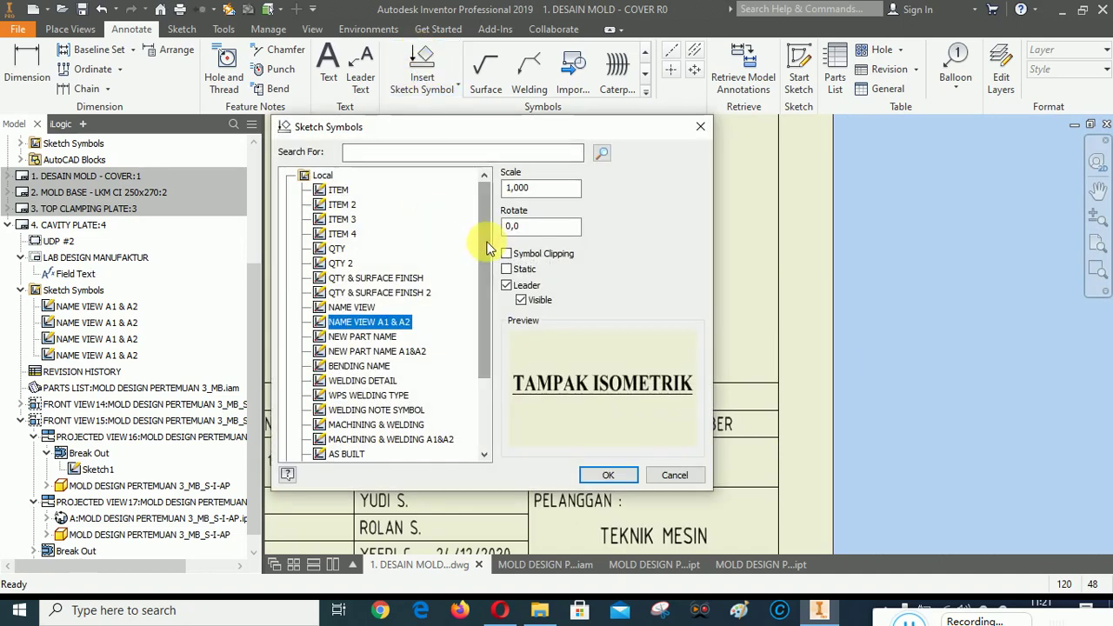
left_click_drag(487, 243, 489, 308)
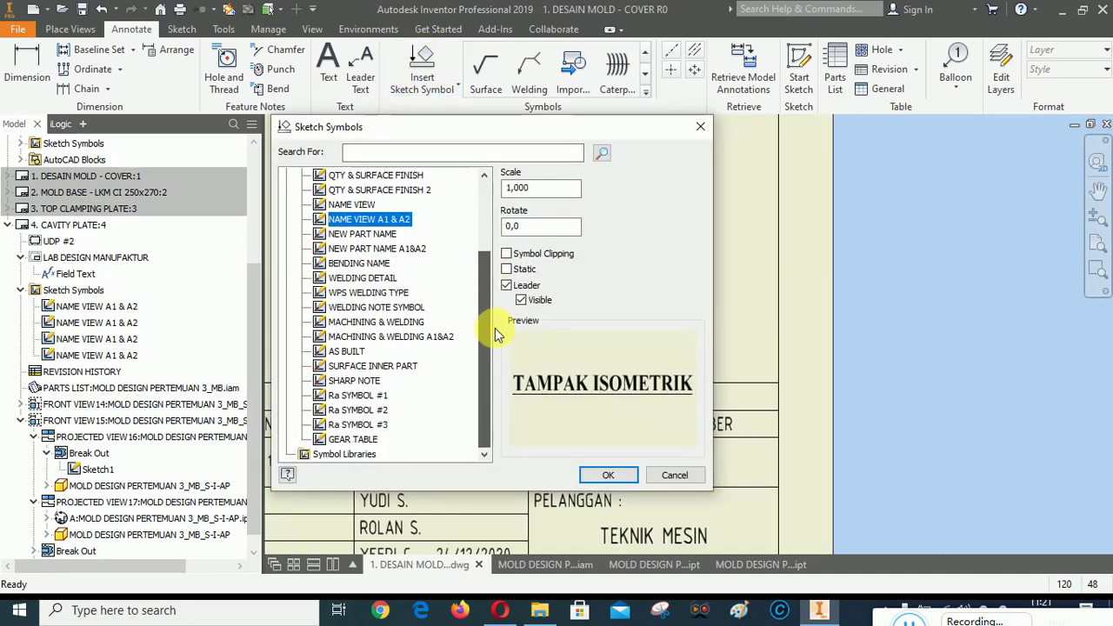
left_click(356, 383)
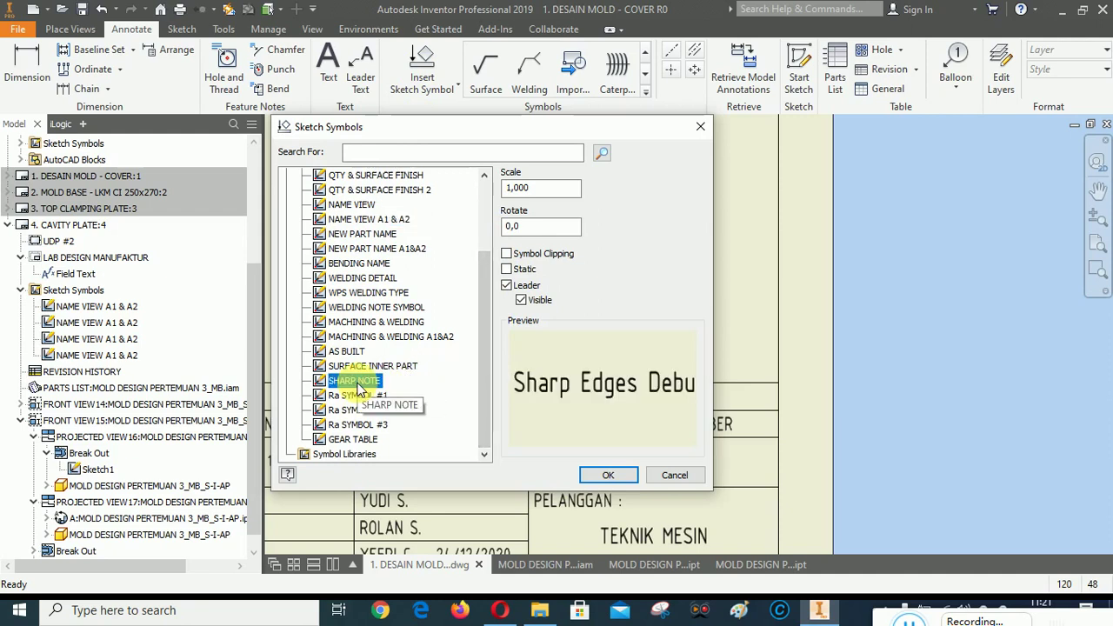
left_click(611, 478)
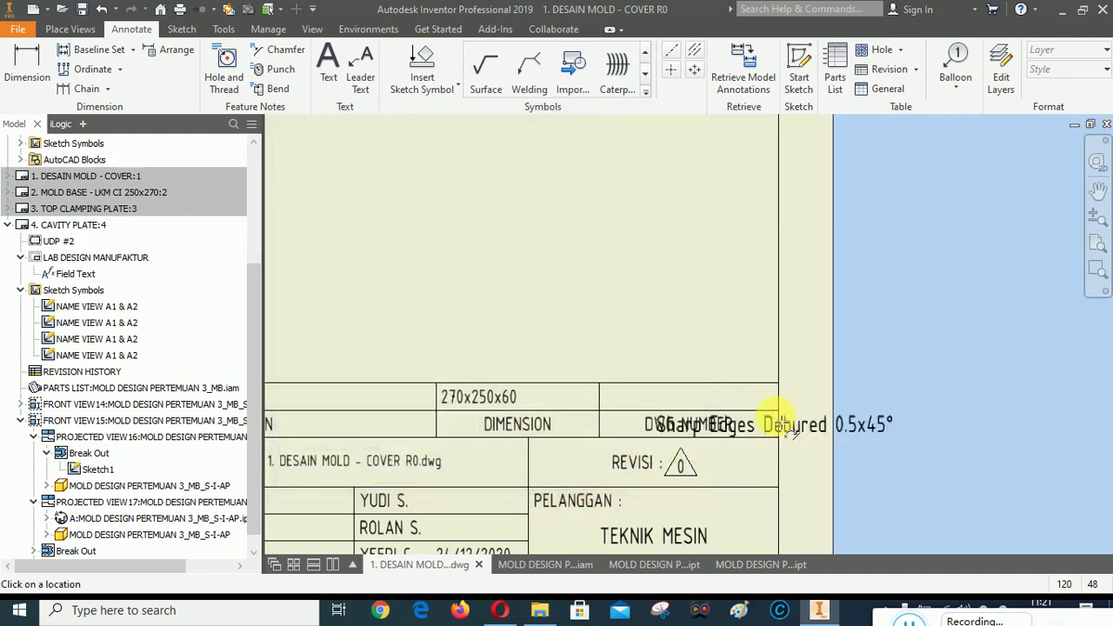
scroll(745, 406, "up", 4)
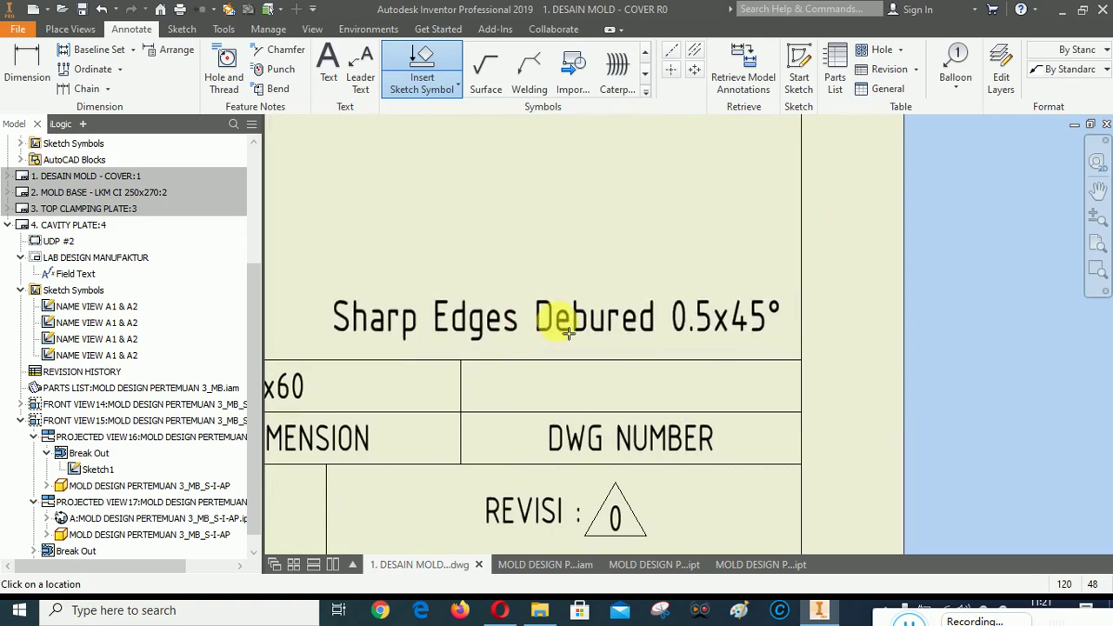
left_click(565, 318)
right_click(628, 239)
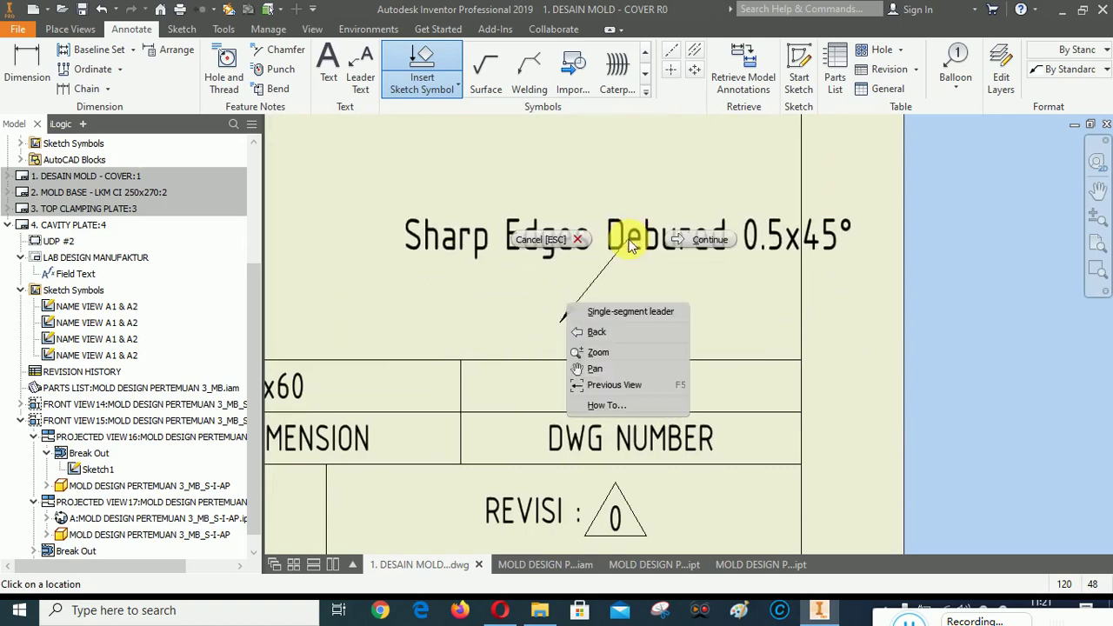
left_click(693, 241)
right_click(577, 200)
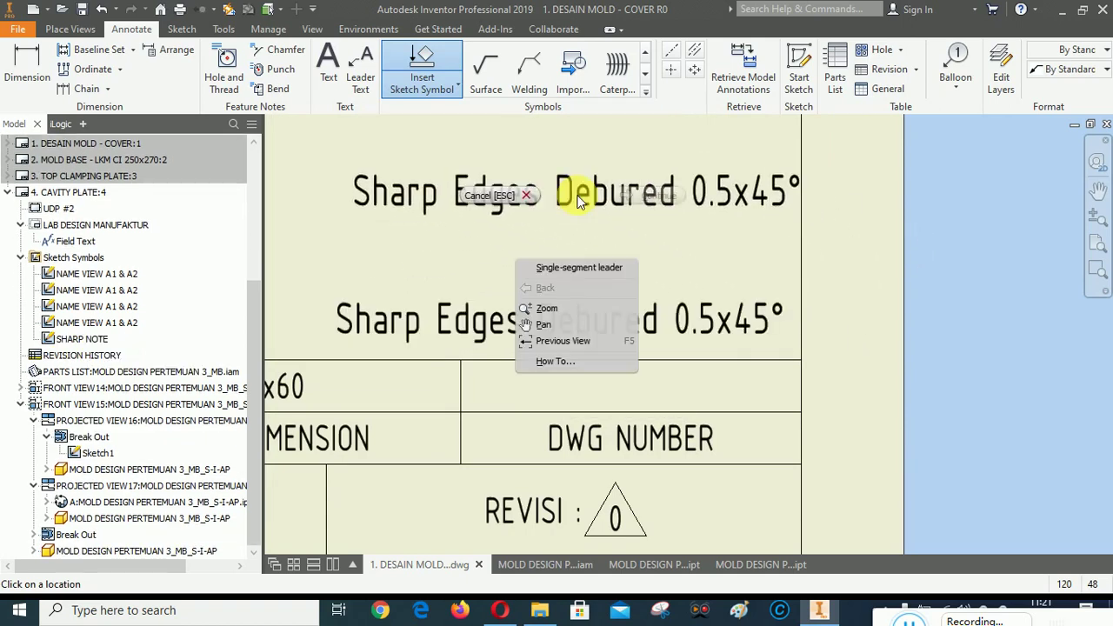
left_click(494, 195)
Review the whole cavity plate sheet, including its views, corner detail, sharp edges note and title block.
scroll(943, 290, "down", 5)
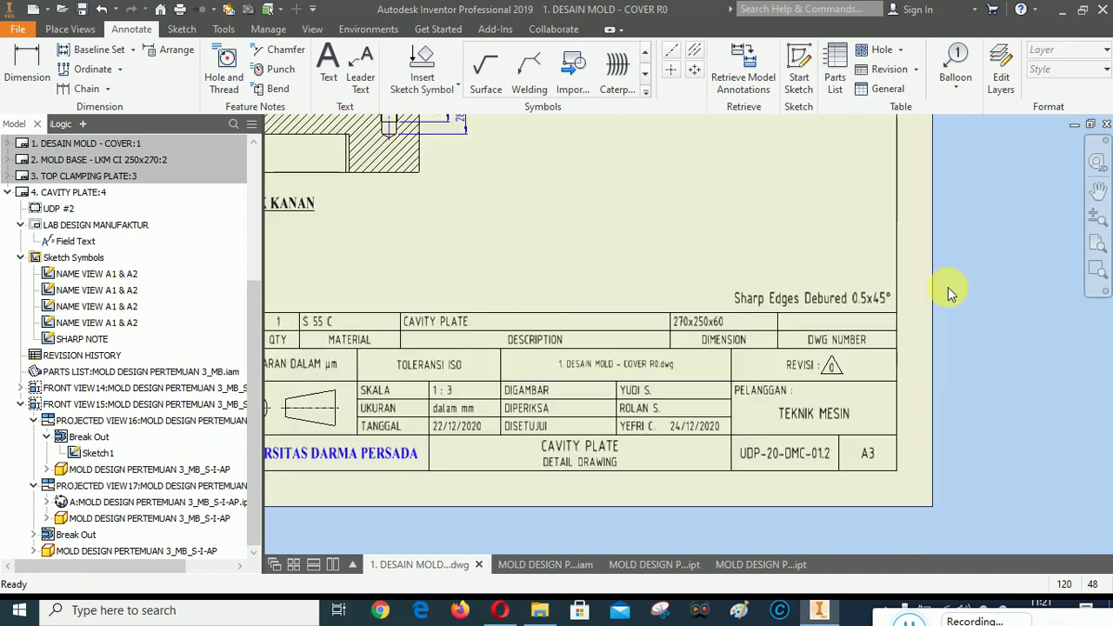
scroll(848, 405, "down", 3)
left_click(1098, 192)
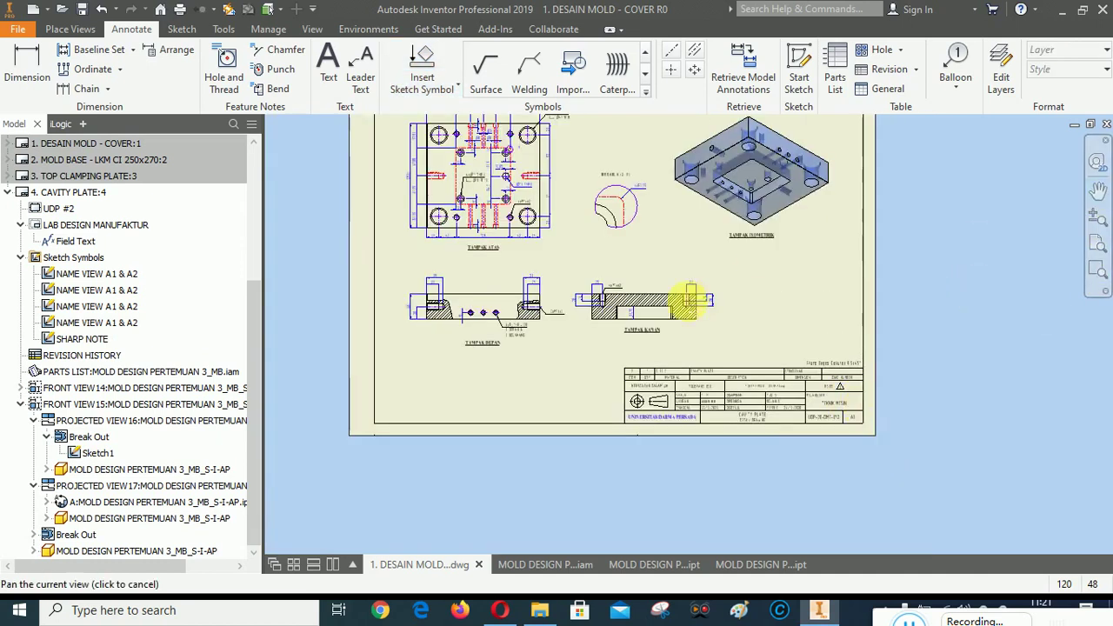
mouse_move(686, 298)
left_mouse_down()
mouse_move(678, 472)
mouse_move(604, 390)
mouse_move(619, 363)
left_mouse_up()
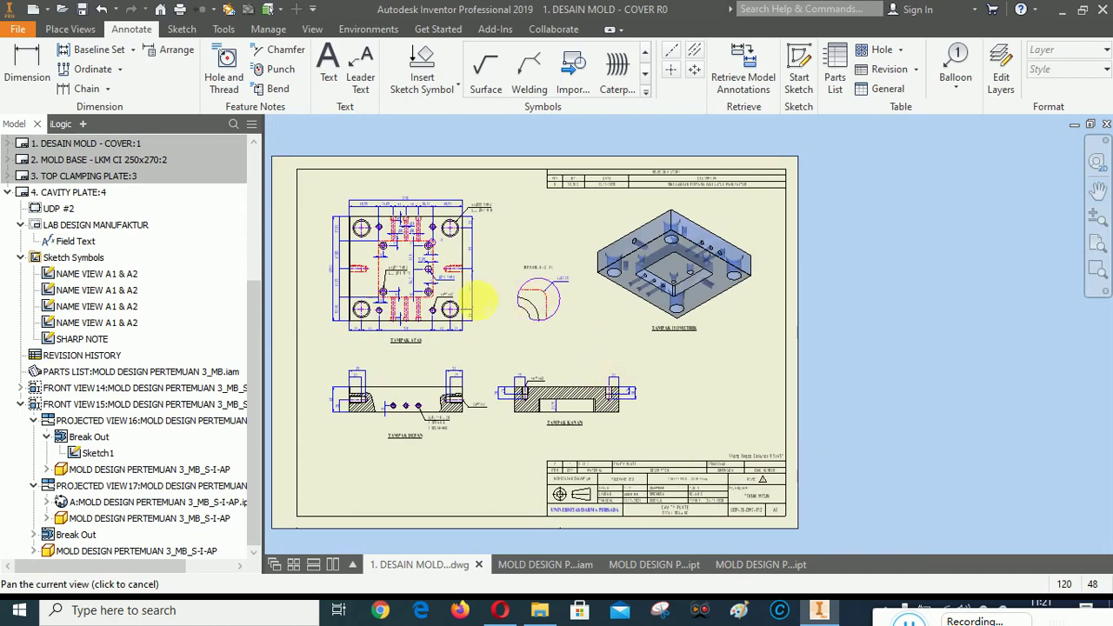
scroll(441, 282, "up", 6)
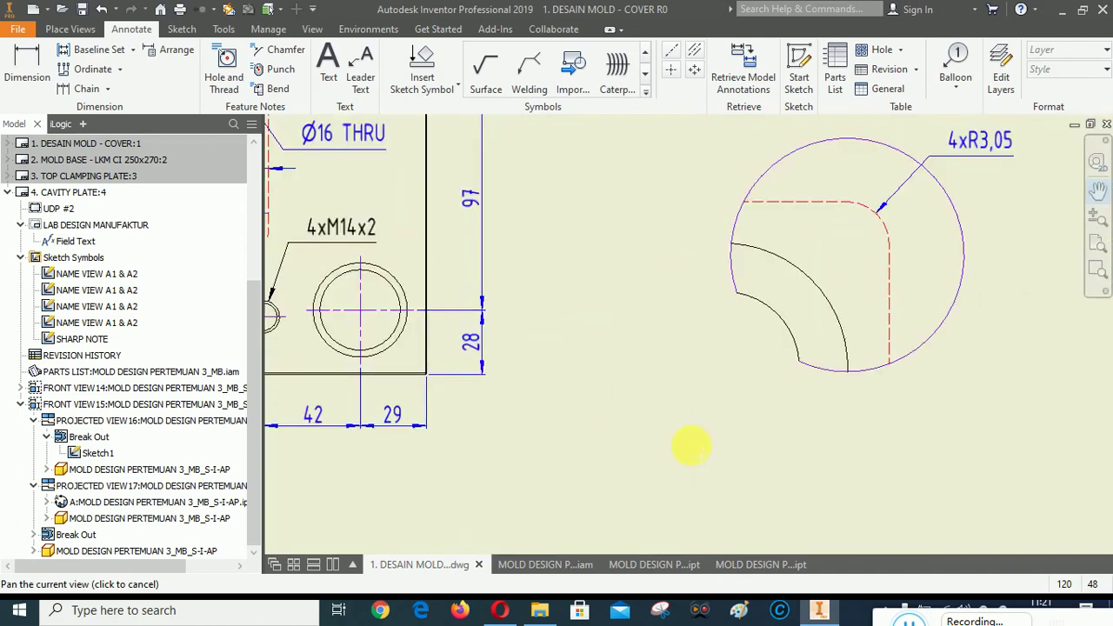
scroll(691, 446, "down", 4)
mouse_move(690, 446)
left_mouse_down()
mouse_move(641, 373)
mouse_move(679, 360)
left_mouse_up()
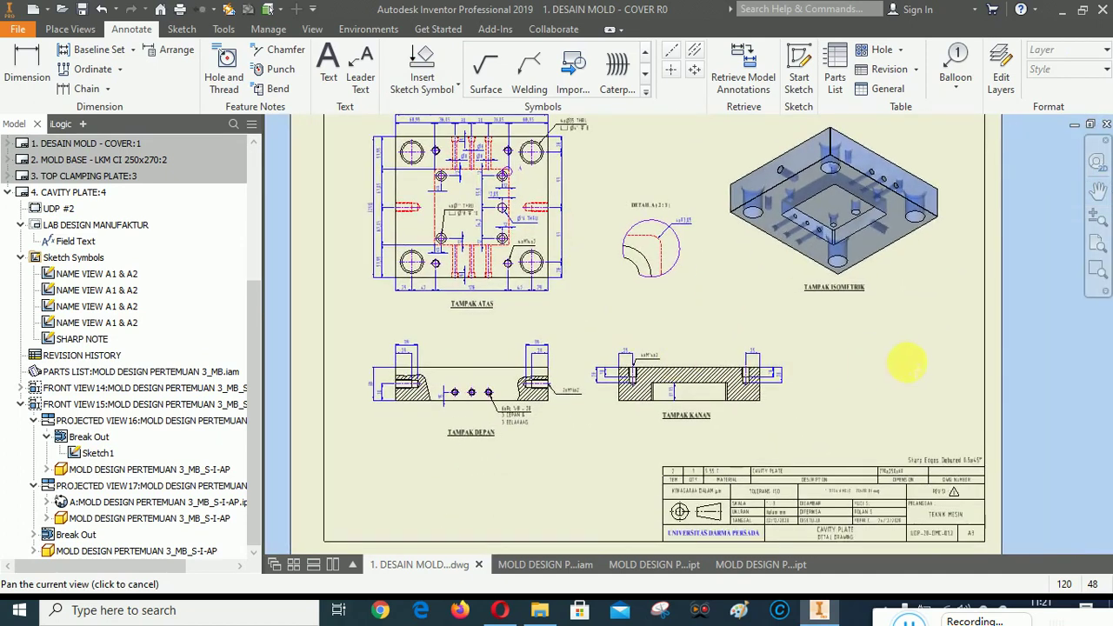
mouse_move(907, 363)
left_mouse_down()
mouse_move(910, 319)
mouse_move(919, 410)
mouse_move(935, 310)
mouse_move(956, 293)
mouse_move(899, 331)
mouse_move(952, 336)
left_mouse_up()
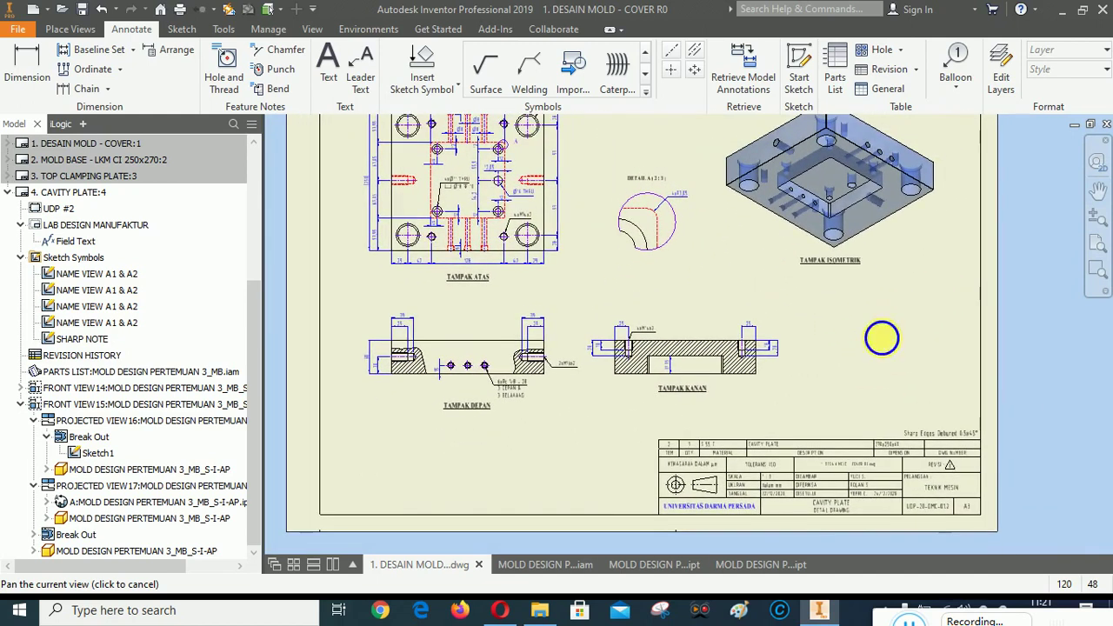
right_click(942, 339)
left_click(942, 339)
left_click(1096, 245)
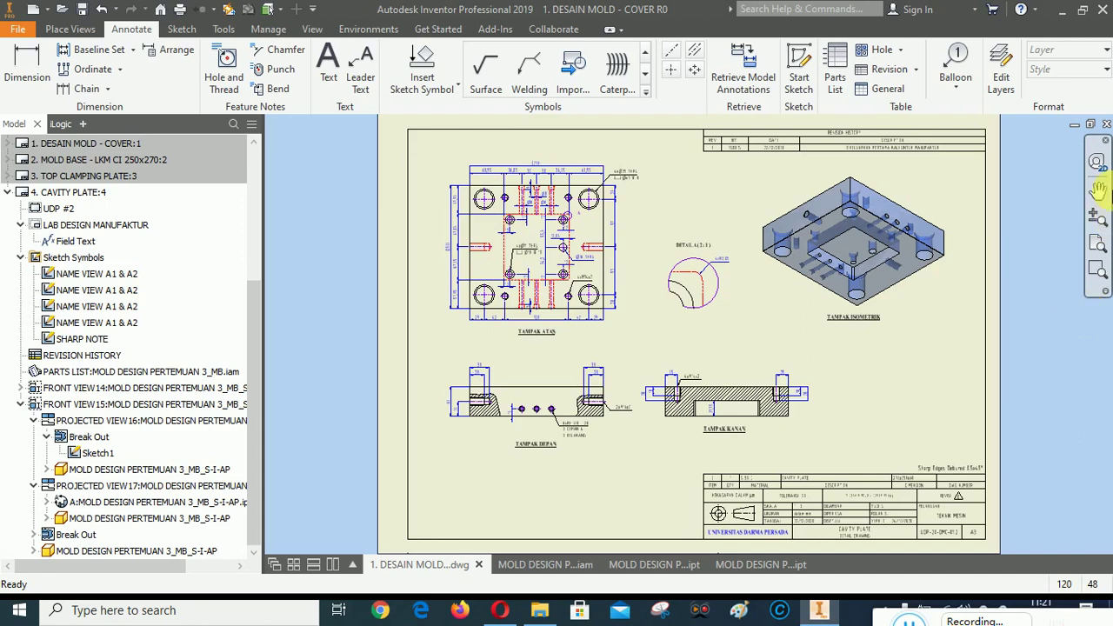
left_click(1097, 191)
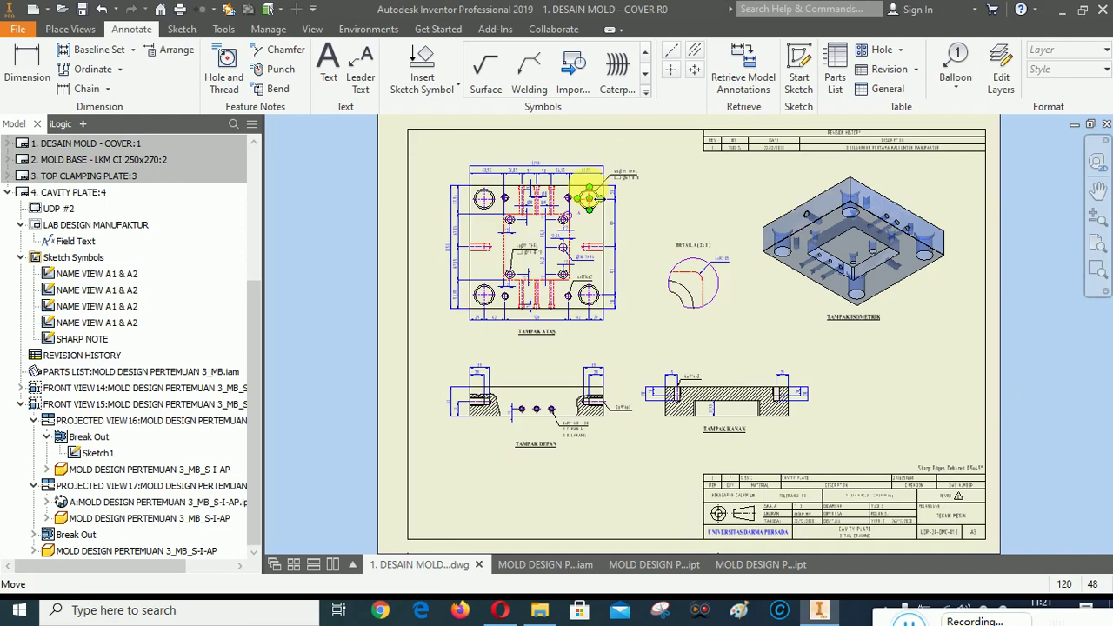
key("Escape")
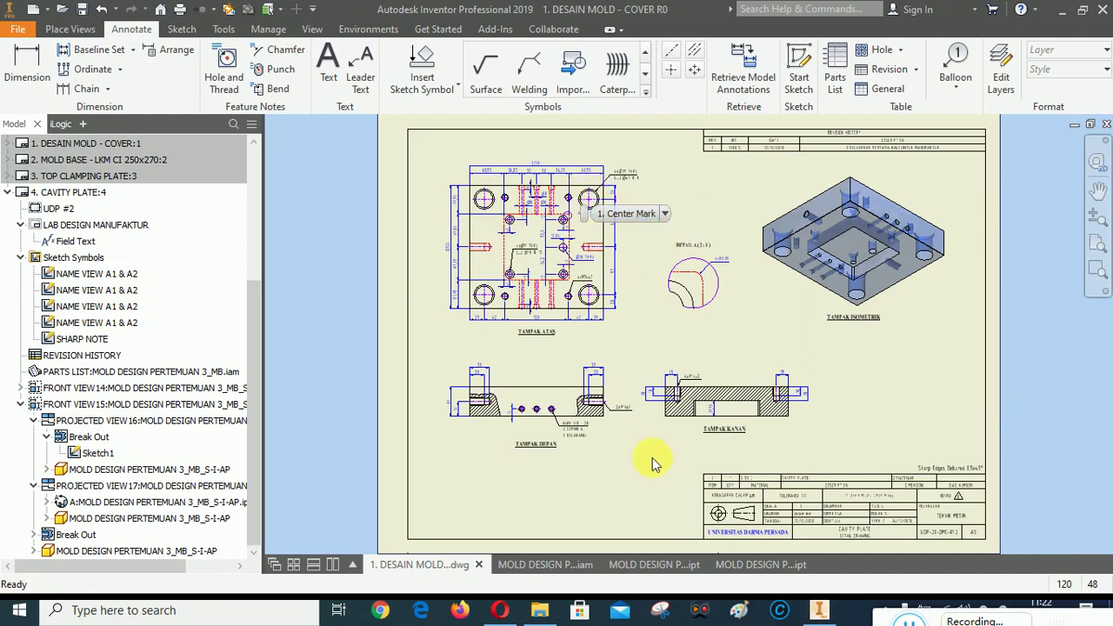